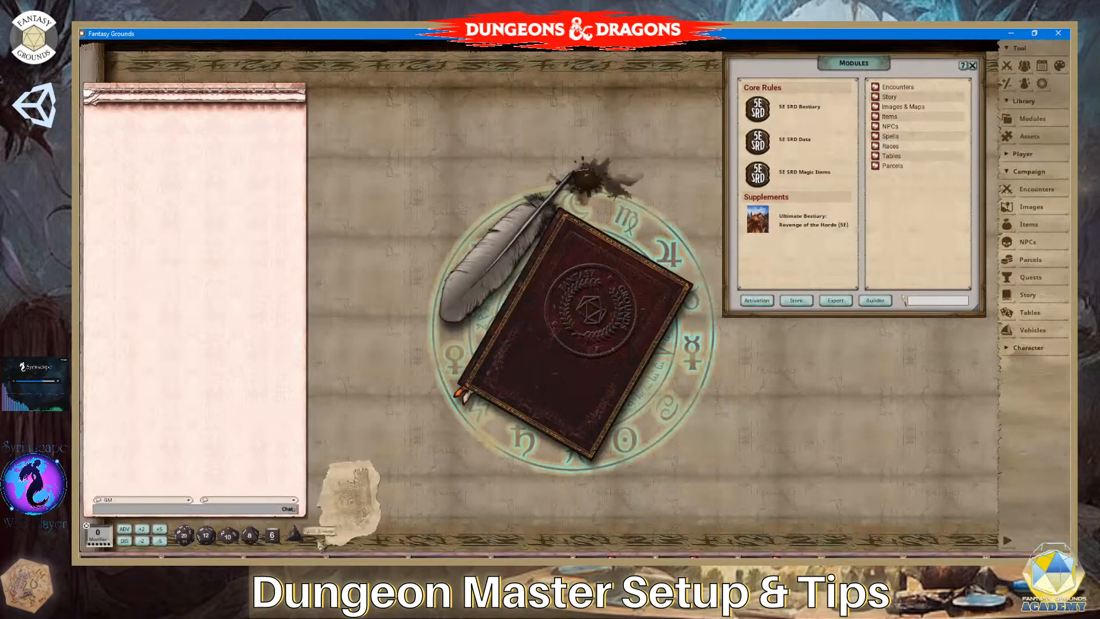
View the cover image in Corel PaintShop Pro and select the Fantasy Grounds logo in the Canva design in the browser.
{"action": "mouse_move", "coordinate": [343, 566]}
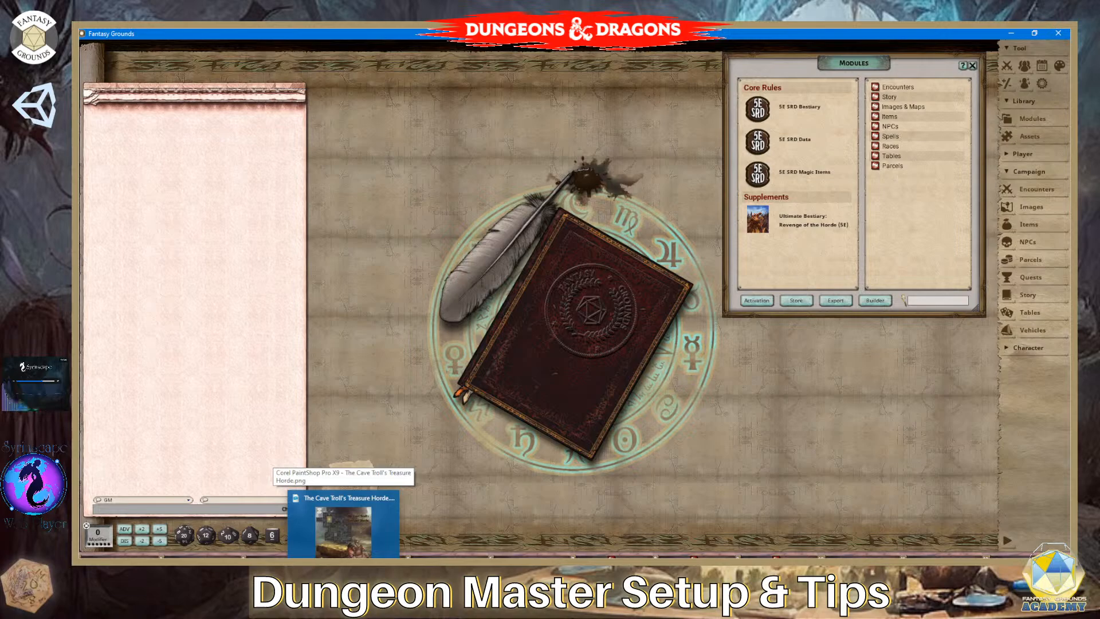
{"action": "left_click", "coordinate": [332, 545]}
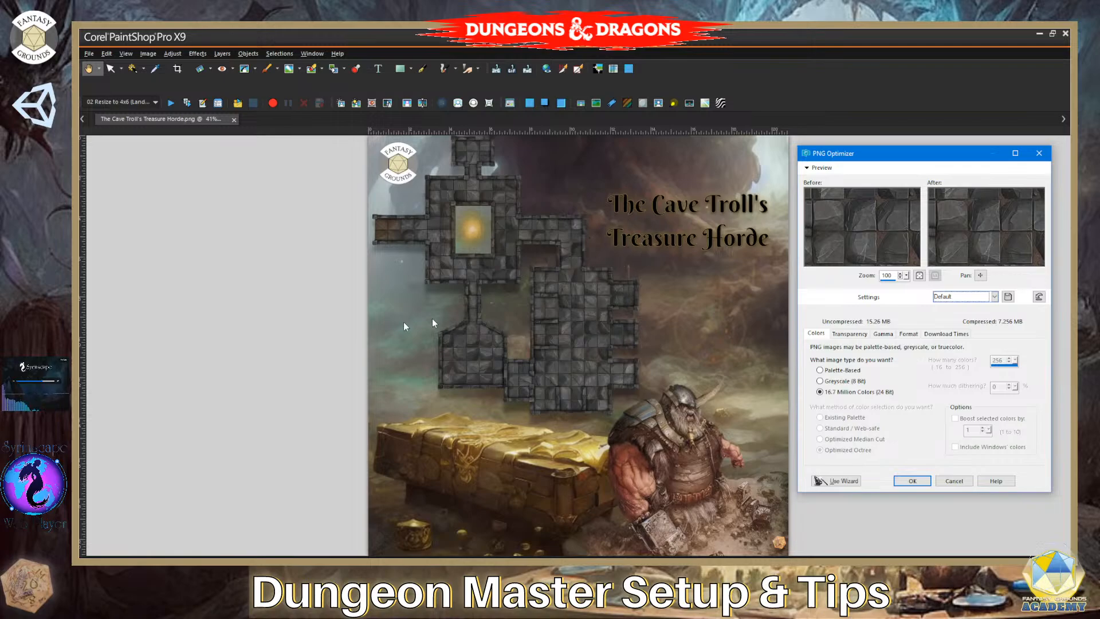
{"action": "key", "text": "alt+Tab"}
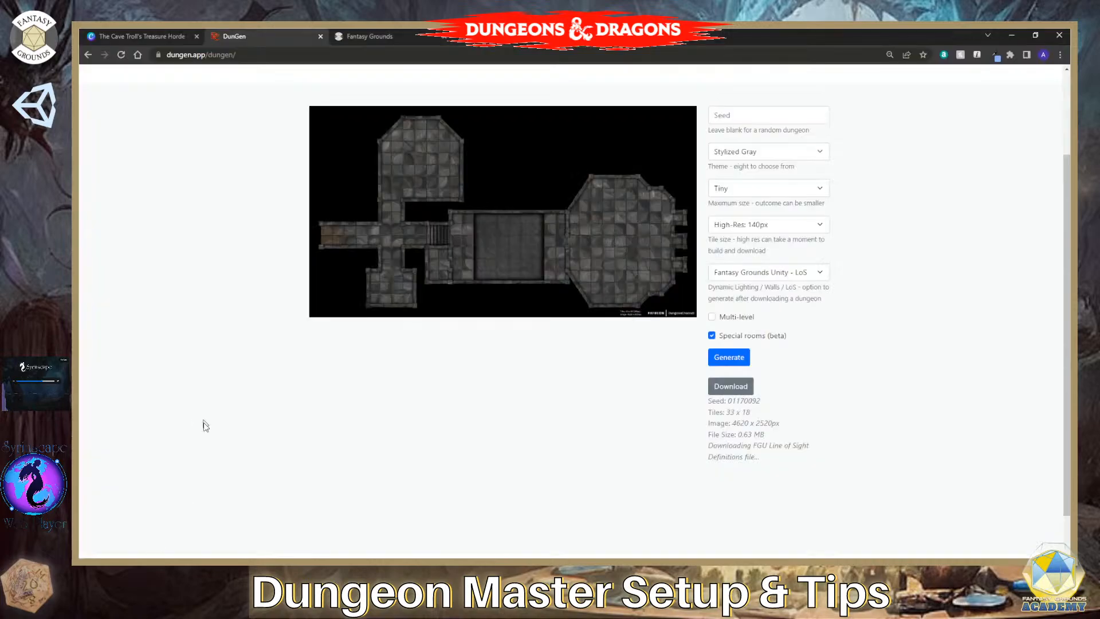
{"action": "left_click", "coordinate": [141, 37]}
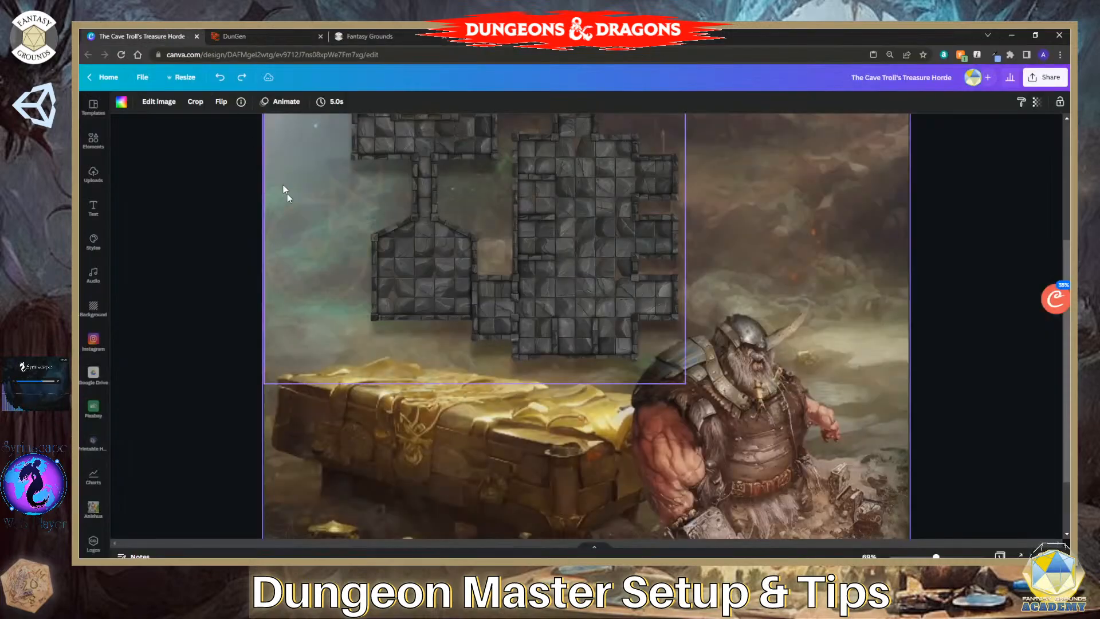
{"action": "scroll", "coordinate": [336, 248], "scroll_direction": "up", "scroll_amount": 5}
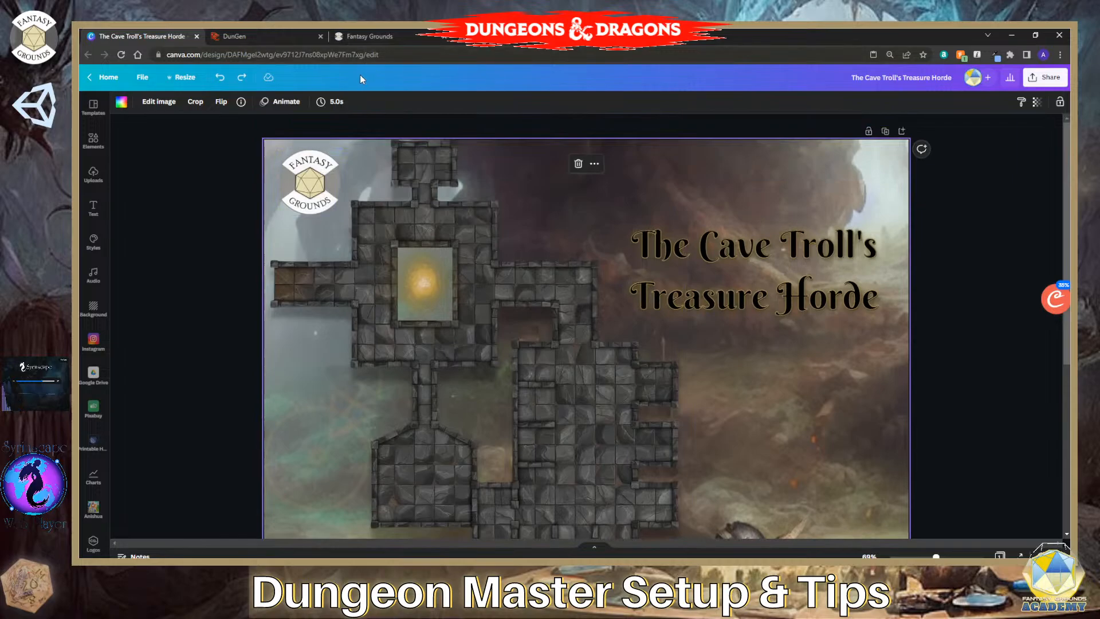
{"action": "left_click", "coordinate": [327, 174]}
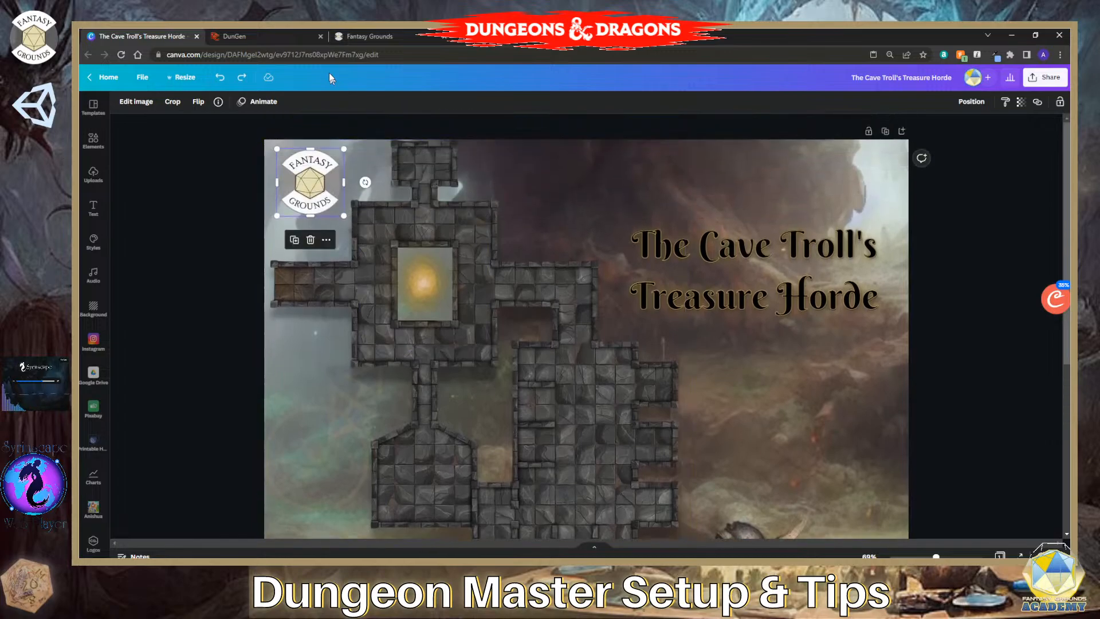
In DunGen, set the dungeon theme to Ice Temple and look through the available maximum sizes.
{"action": "left_click", "coordinate": [269, 34]}
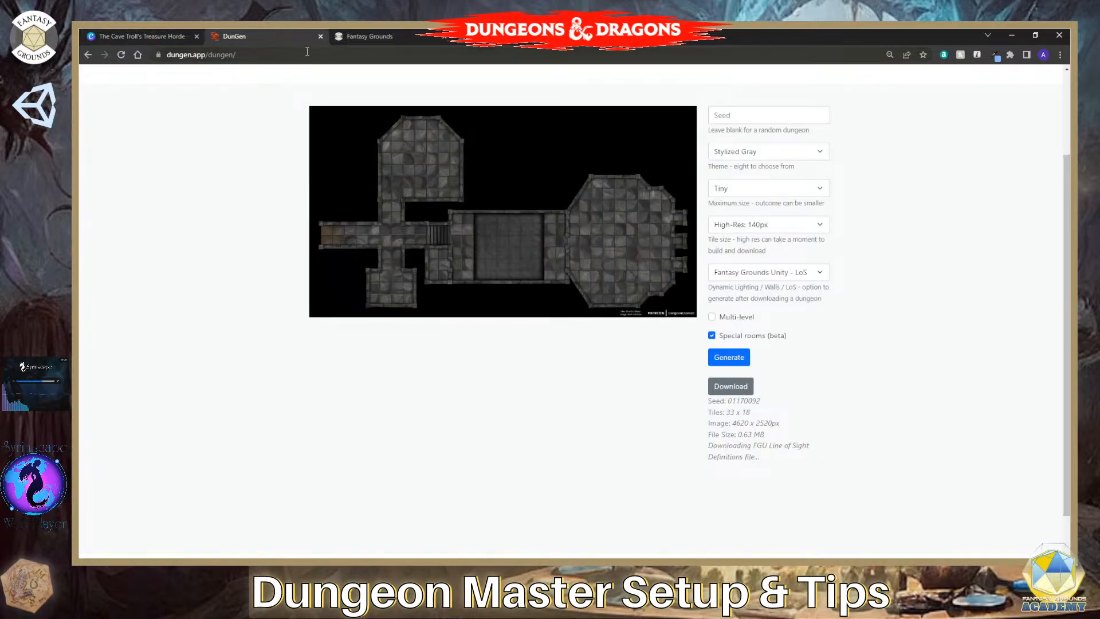
{"action": "left_click", "coordinate": [255, 55]}
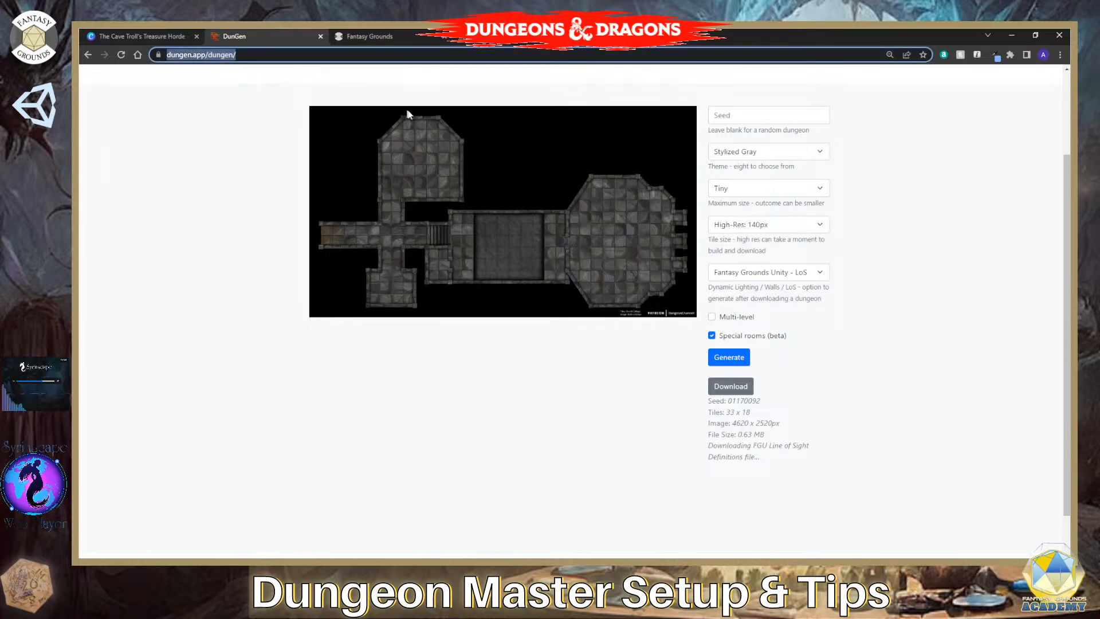
{"action": "left_click", "coordinate": [793, 154]}
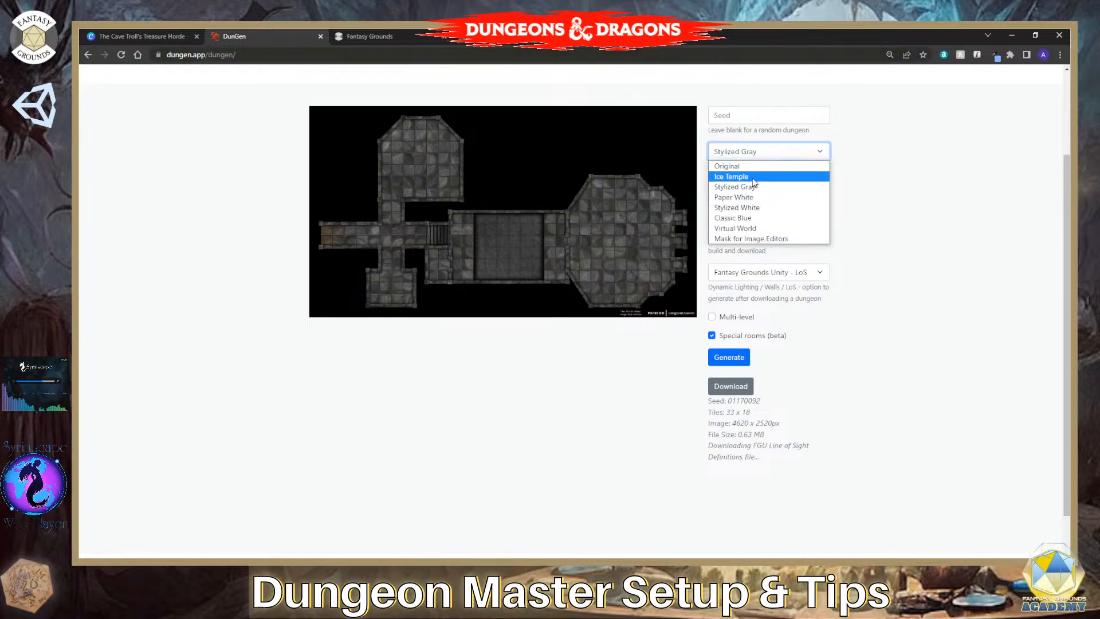
{"action": "left_click", "coordinate": [733, 176]}
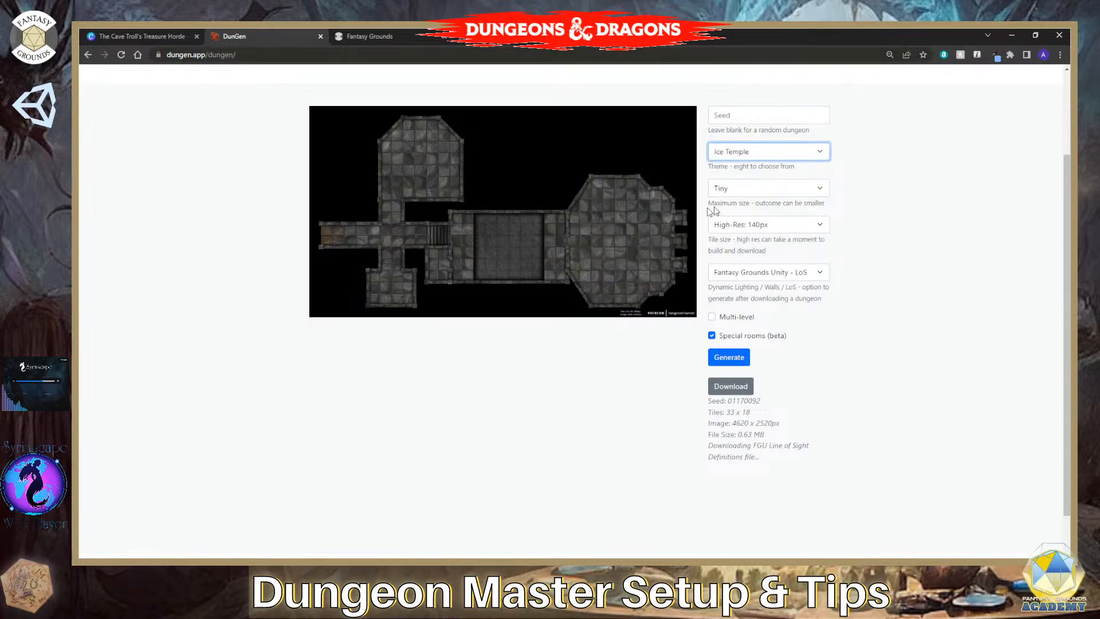
{"action": "left_click", "coordinate": [811, 194]}
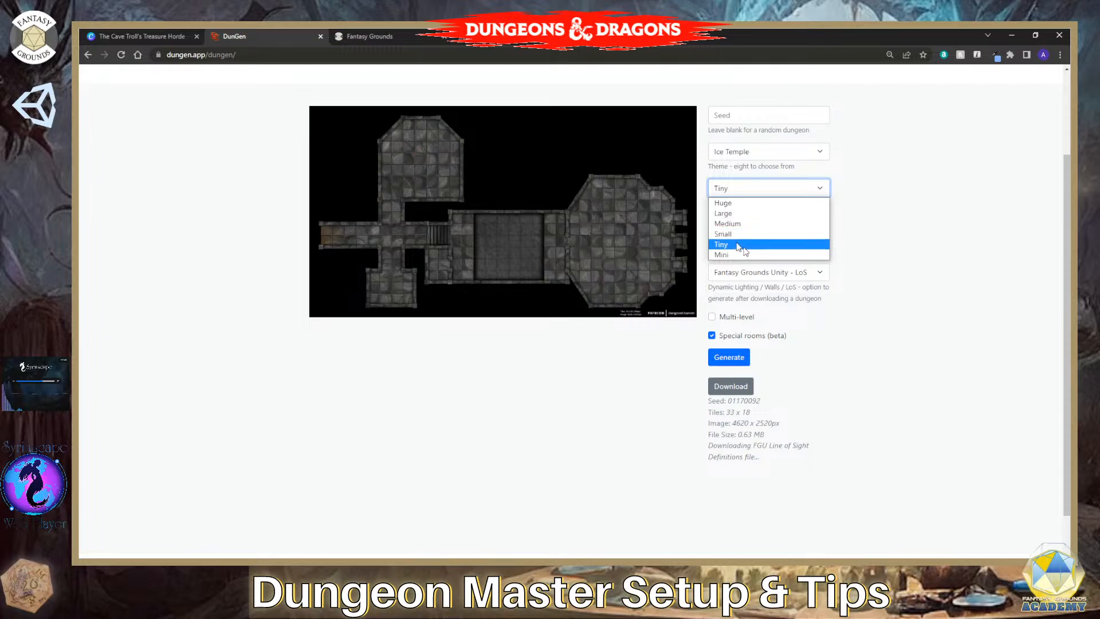
{"action": "left_click", "coordinate": [881, 286]}
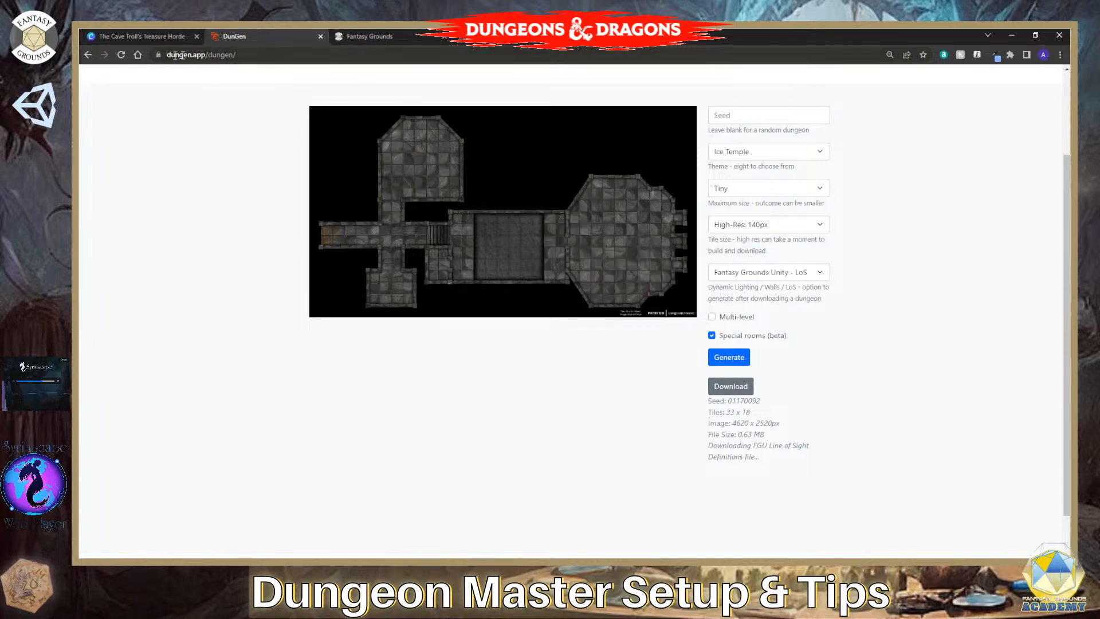
Try moving the dungeon map slightly lower on the Canva cover and undo the move.
{"action": "left_click", "coordinate": [144, 39]}
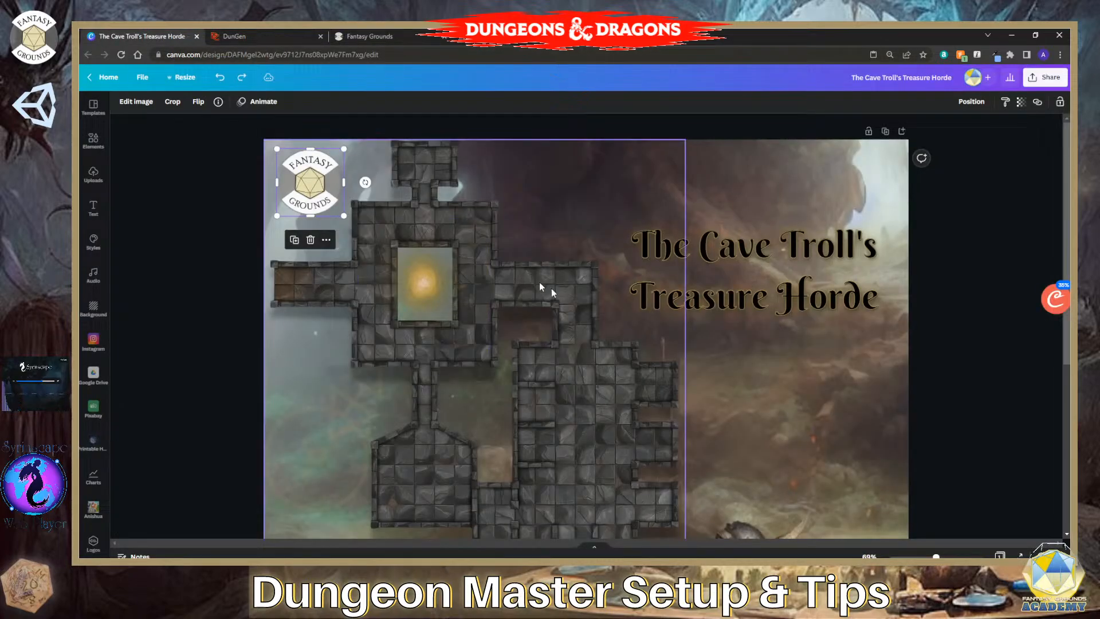
{"action": "scroll", "coordinate": [573, 293], "scroll_direction": "down", "scroll_amount": 3}
{"action": "left_click_drag", "start_coordinate": [572, 237], "coordinate": [578, 262]}
{"action": "scroll", "coordinate": [578, 262], "scroll_direction": "up", "scroll_amount": 3}
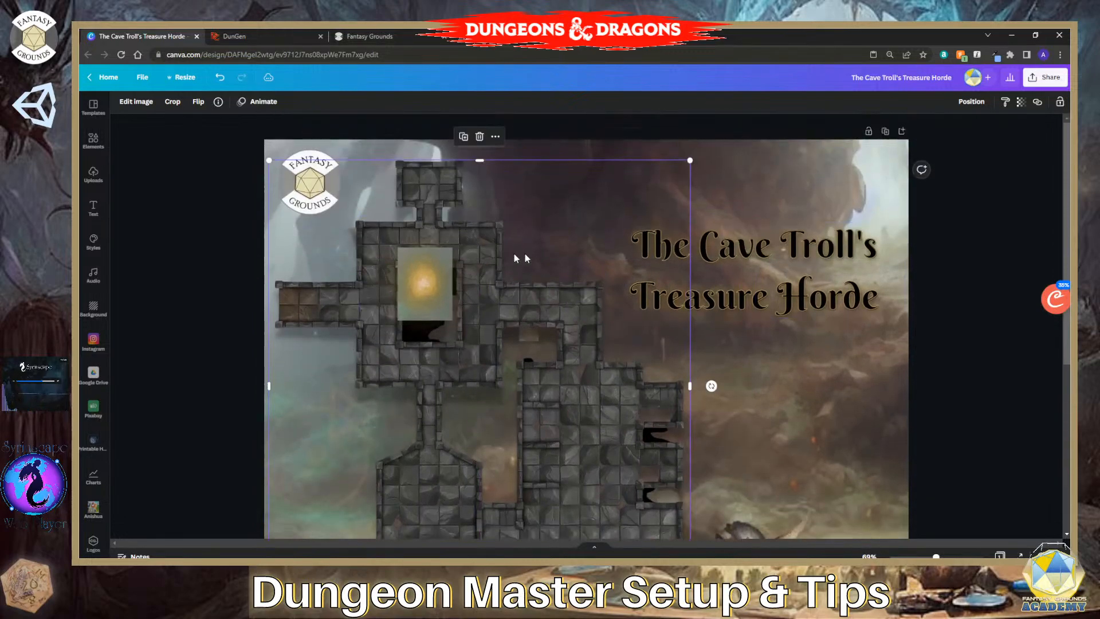
{"action": "key", "text": "ctrl+z"}
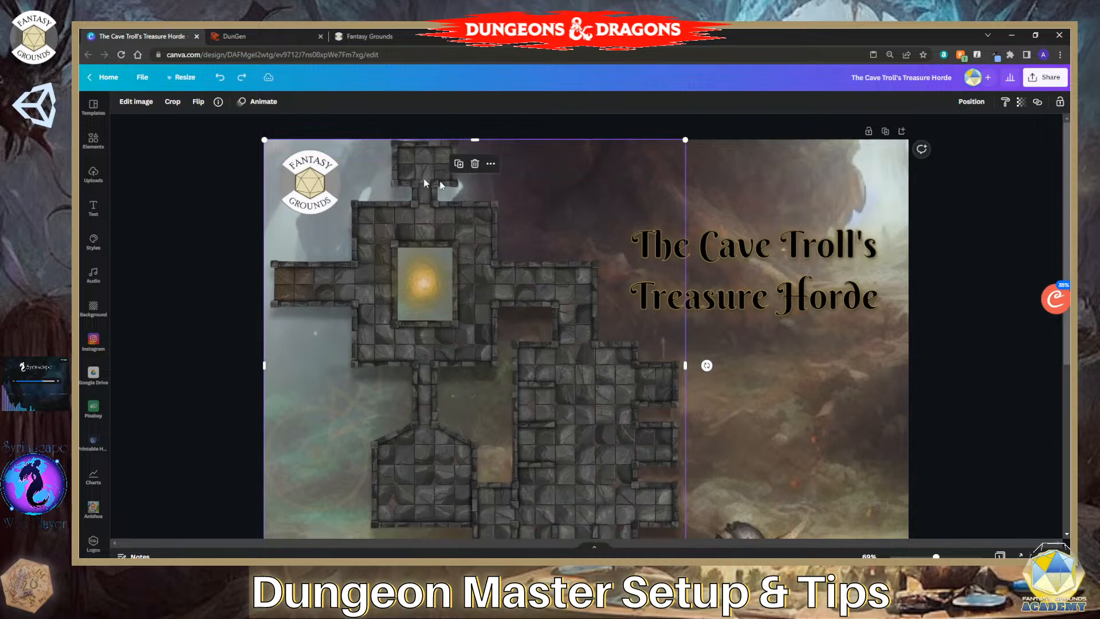
Examine the separate layers of the Canva cover, including the logo, the horned warrior figure and the background.
{"action": "left_click", "coordinate": [335, 185]}
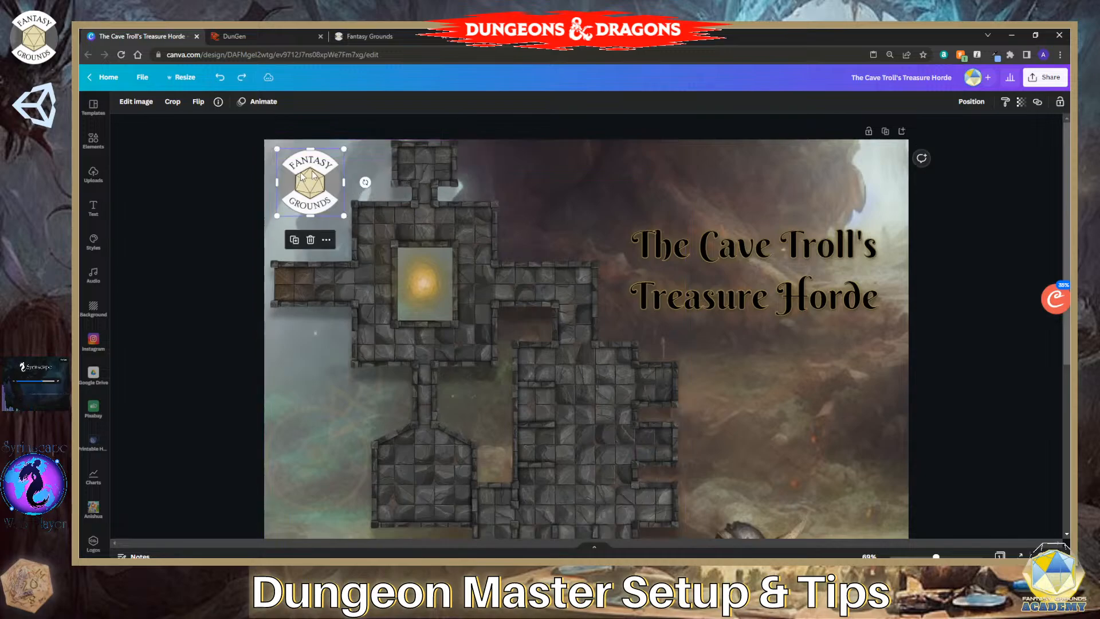
{"action": "scroll", "coordinate": [717, 260], "scroll_direction": "down", "scroll_amount": 5}
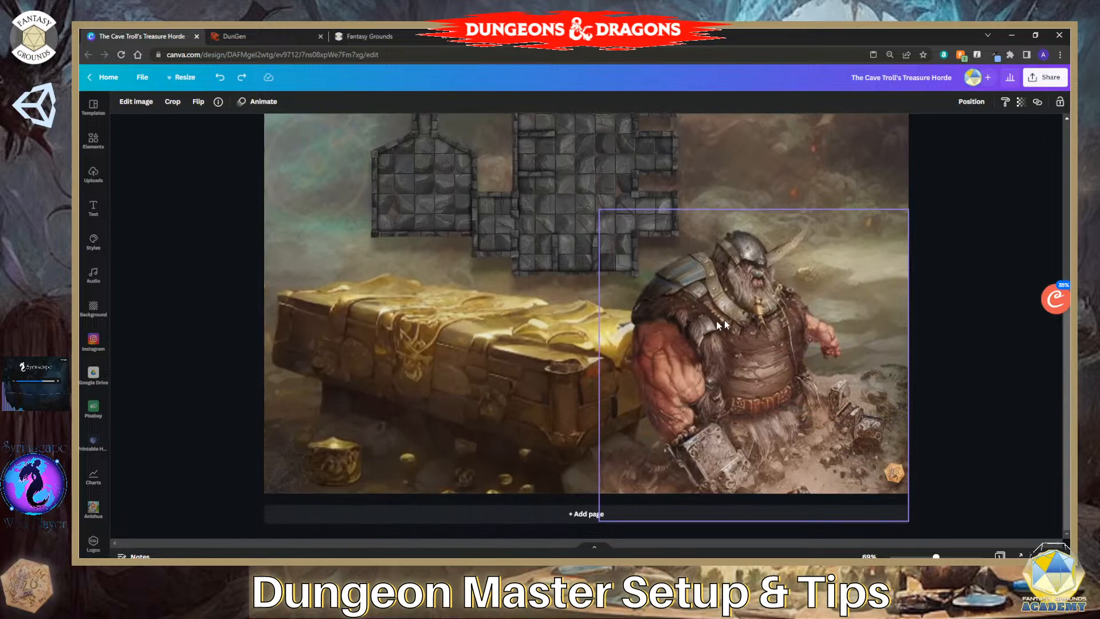
{"action": "left_click", "coordinate": [721, 324]}
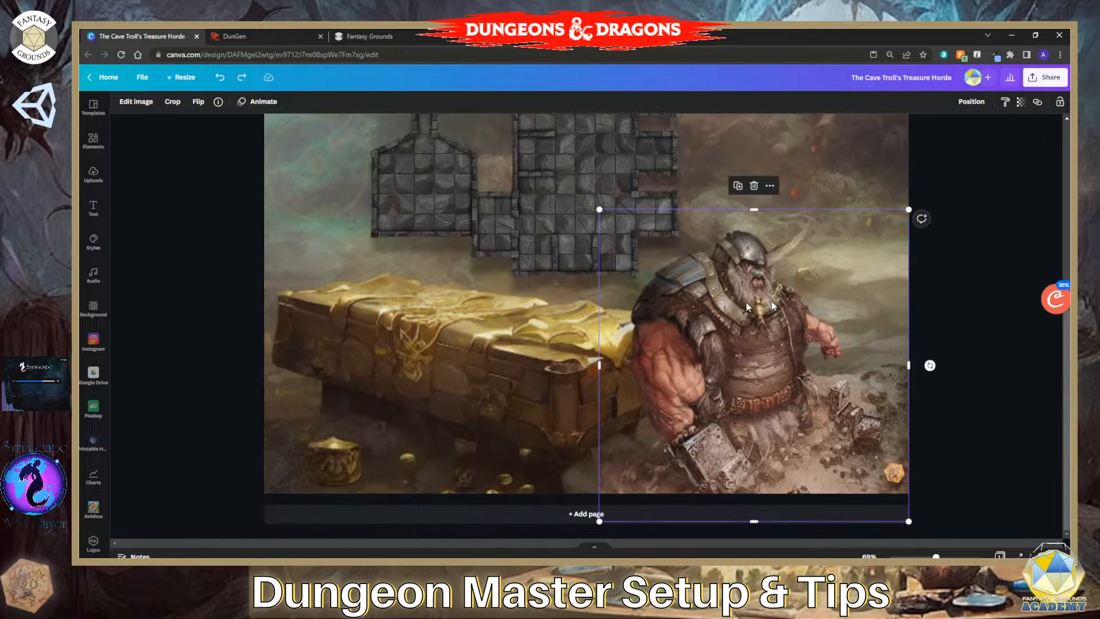
{"action": "left_click", "coordinate": [441, 348]}
{"action": "scroll", "coordinate": [469, 401], "scroll_direction": "up", "scroll_amount": 1}
{"action": "scroll", "coordinate": [469, 400], "scroll_direction": "up", "scroll_amount": 3}
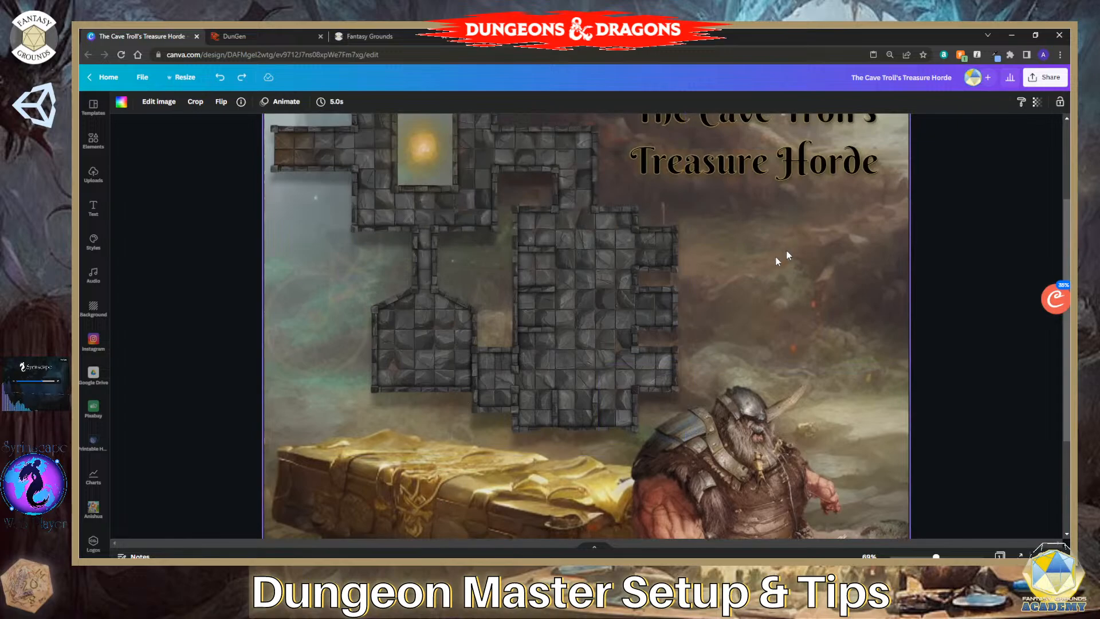
{"action": "scroll", "coordinate": [507, 400], "scroll_direction": "down", "scroll_amount": 3}
{"action": "scroll", "coordinate": [460, 383], "scroll_direction": "down", "scroll_amount": 1}
{"action": "scroll", "coordinate": [459, 380], "scroll_direction": "up", "scroll_amount": 3}
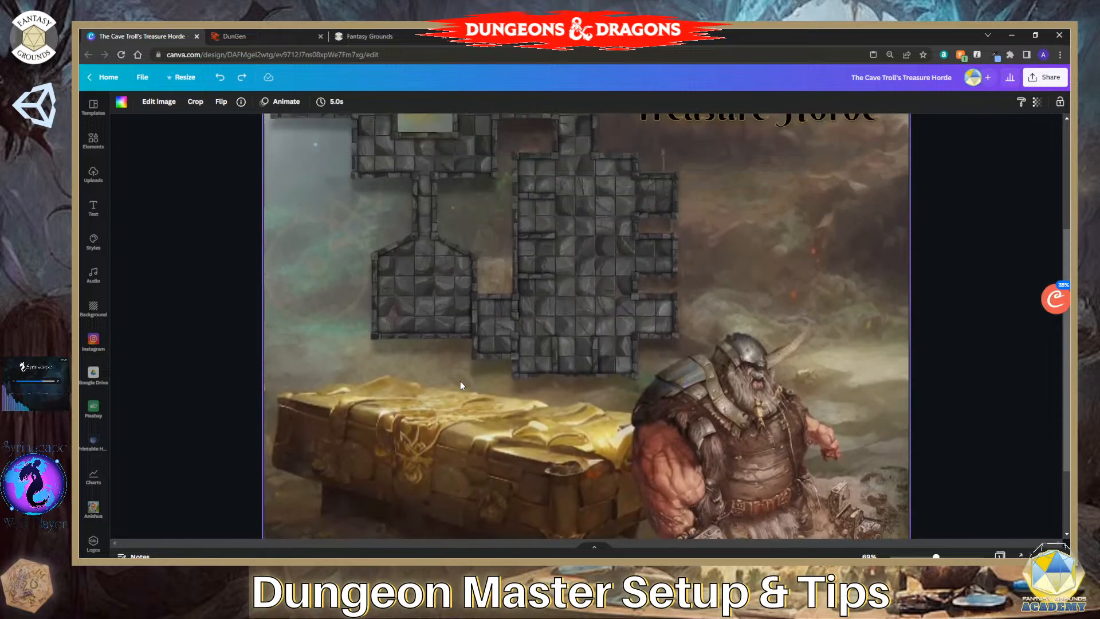
Slightly shrink the small square element in the lower-left corner of the Canva cover.
{"action": "left_click", "coordinate": [320, 245]}
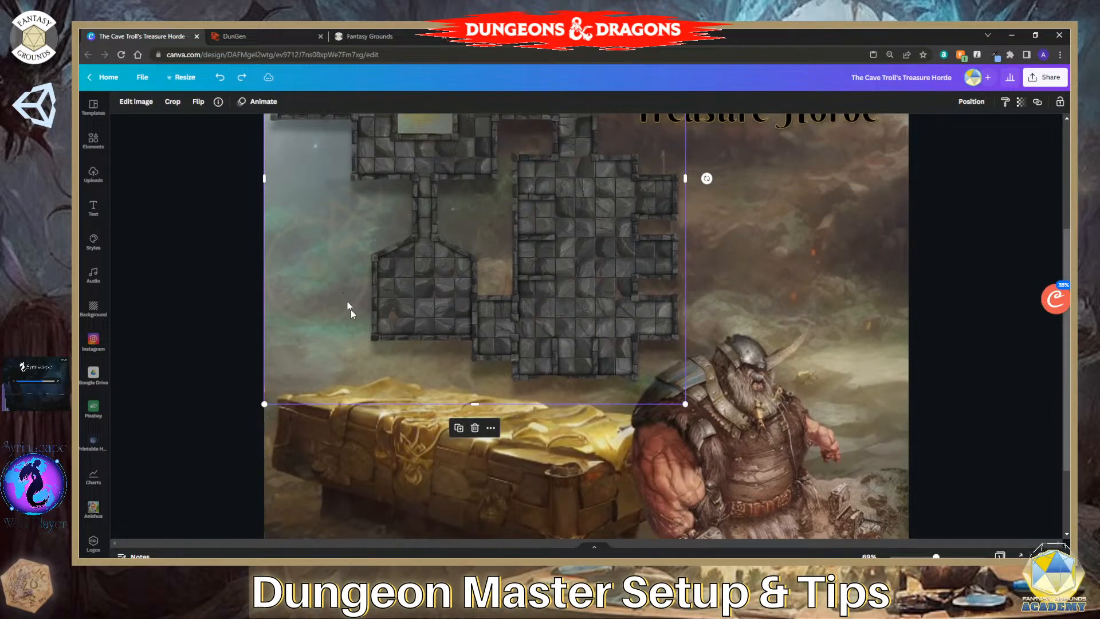
{"action": "scroll", "coordinate": [358, 338], "scroll_direction": "down", "scroll_amount": 2}
{"action": "left_click", "coordinate": [285, 459]}
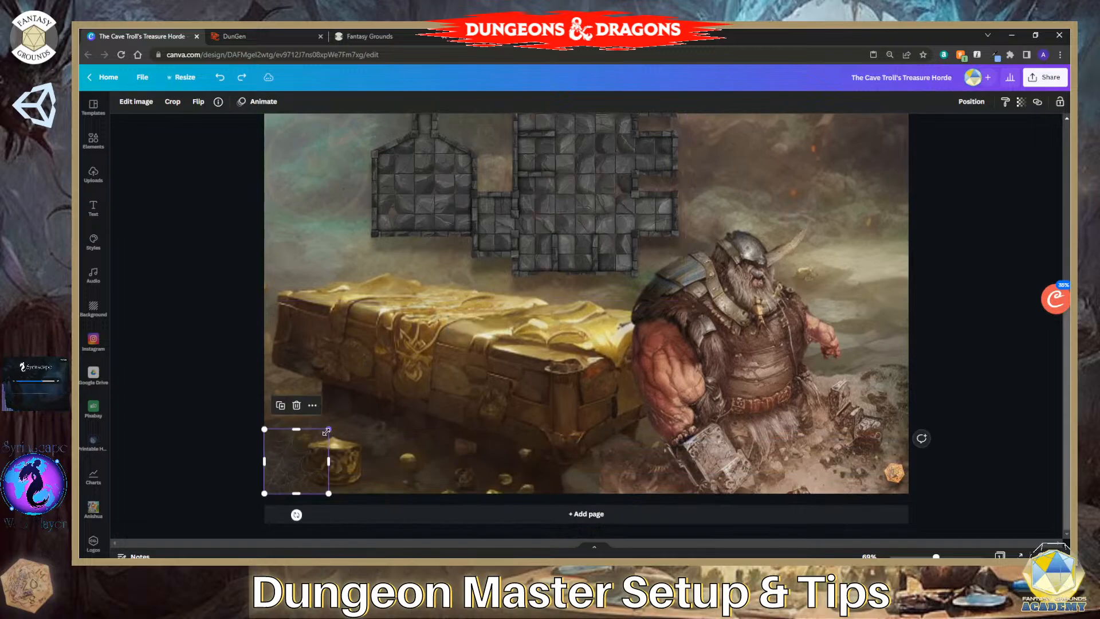
{"action": "left_click_drag", "start_coordinate": [327, 432], "coordinate": [317, 442]}
{"action": "scroll", "coordinate": [390, 440], "scroll_direction": "up", "scroll_amount": 4}
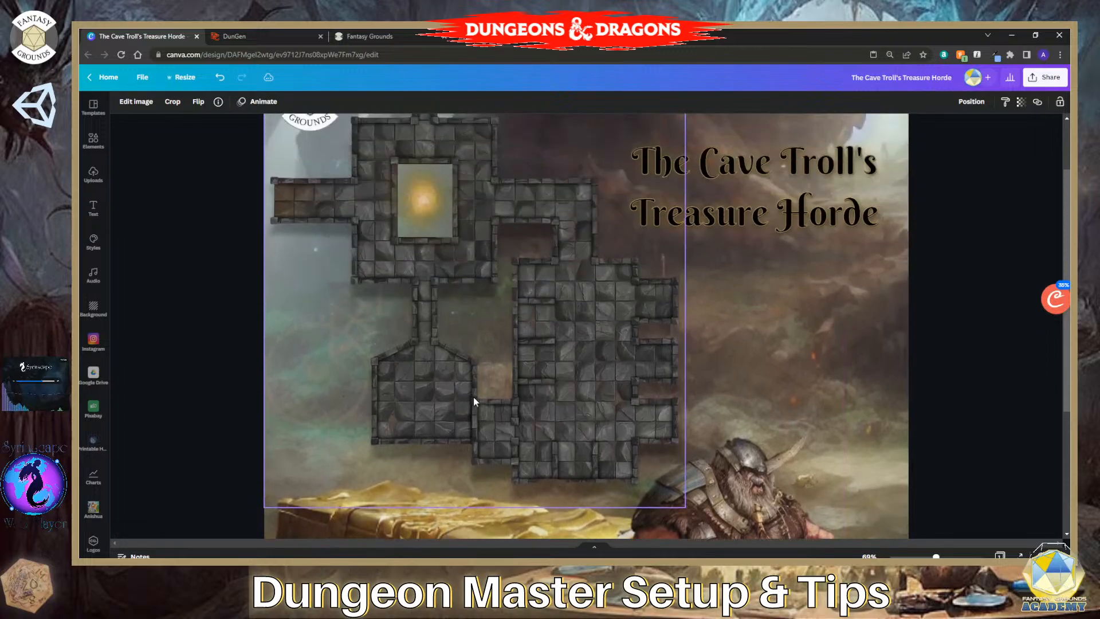
{"action": "scroll", "coordinate": [673, 272], "scroll_direction": "up", "scroll_amount": 3}
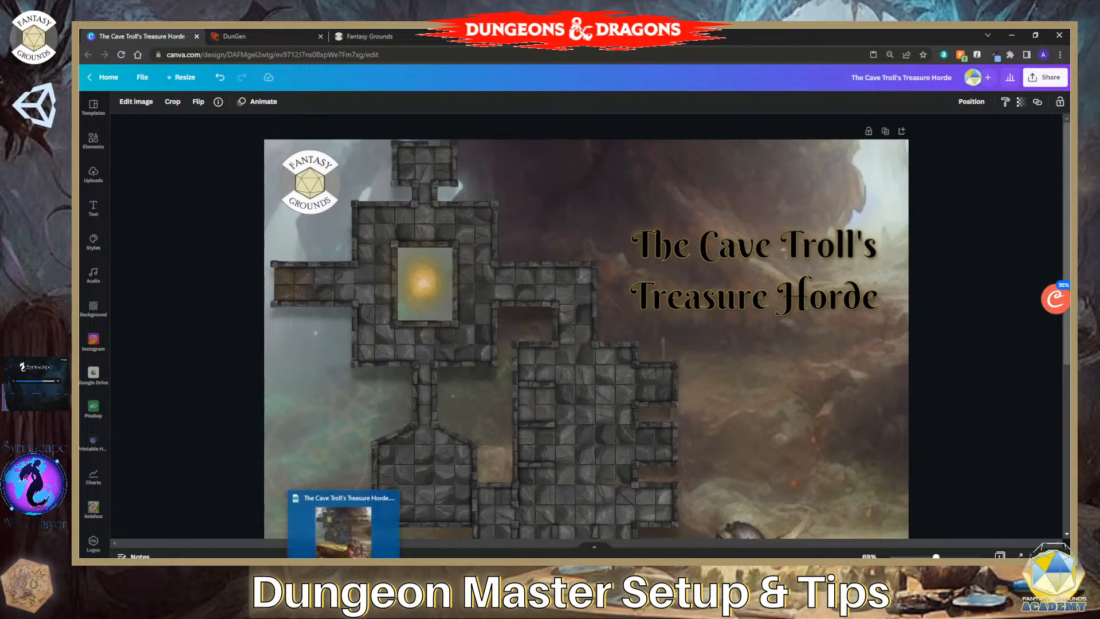
Switch to Corel PaintShop Pro and view DunGen_30395910_stylized_gray_mini_traps.jpg in Photos, closing the image again.
{"action": "left_click", "coordinate": [343, 549]}
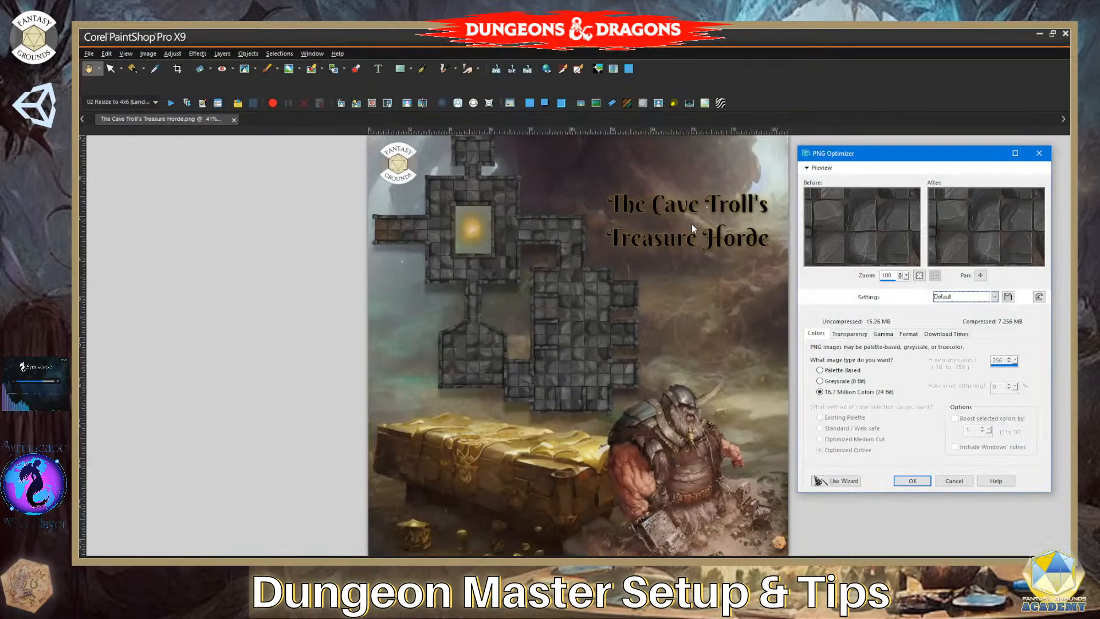
{"action": "scroll", "coordinate": [543, 236], "scroll_direction": "down", "scroll_amount": 1}
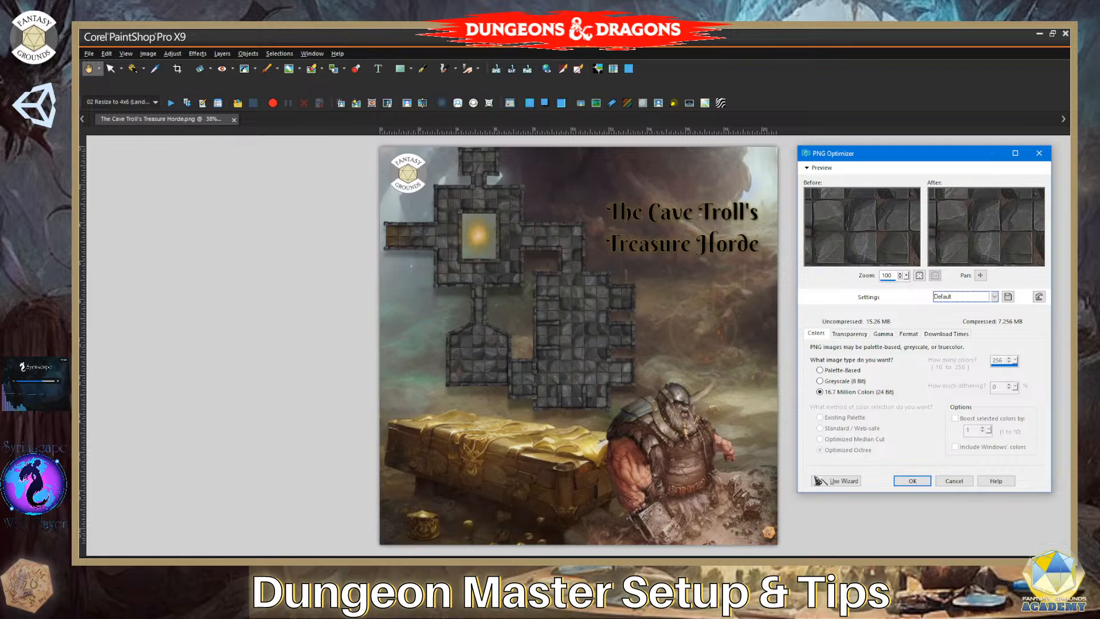
{"action": "mouse_move", "coordinate": [318, 565]}
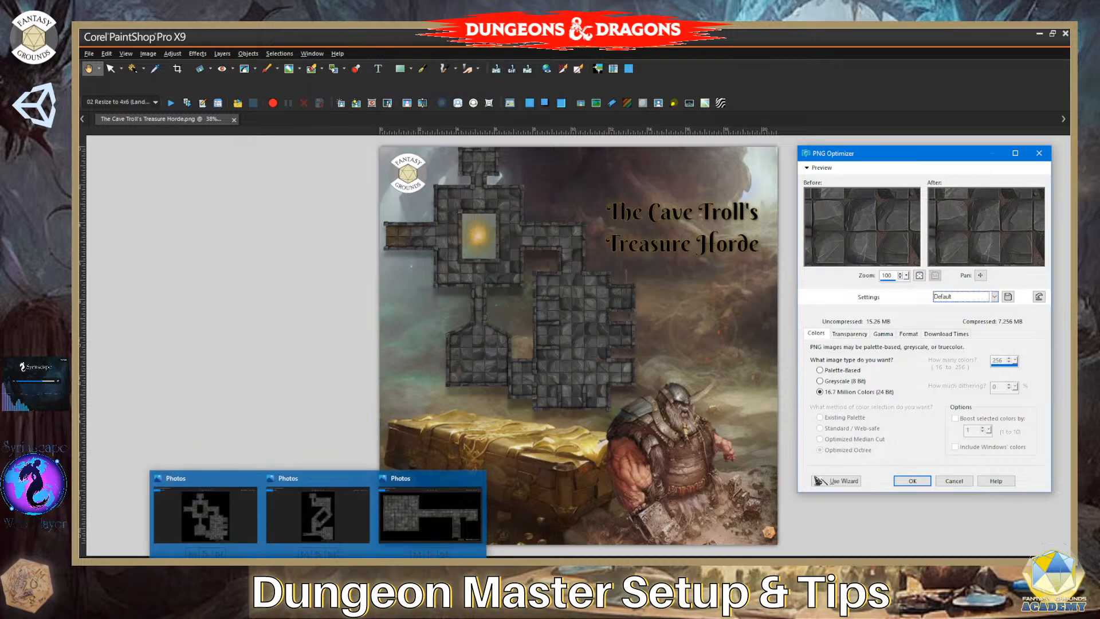
{"action": "left_click", "coordinate": [403, 518]}
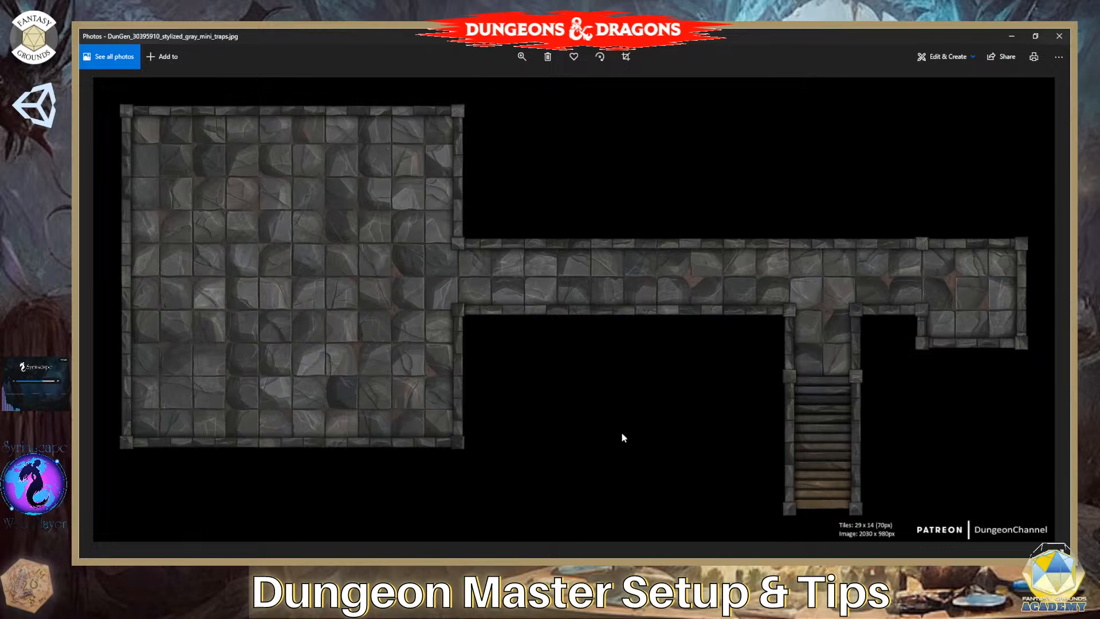
{"action": "left_click", "coordinate": [1059, 38]}
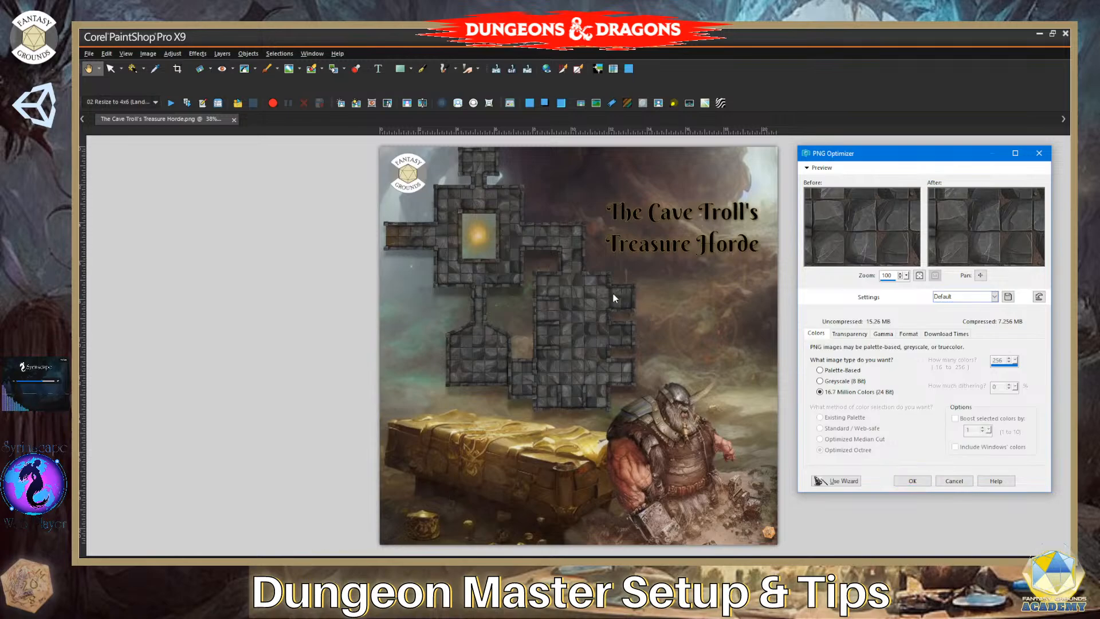
Export an optimized PNG copy with 16.7 Million Colors to Downloads as The Cave Troll's Treasure Horde.png.
{"action": "scroll", "coordinate": [601, 344], "scroll_direction": "up", "scroll_amount": 2}
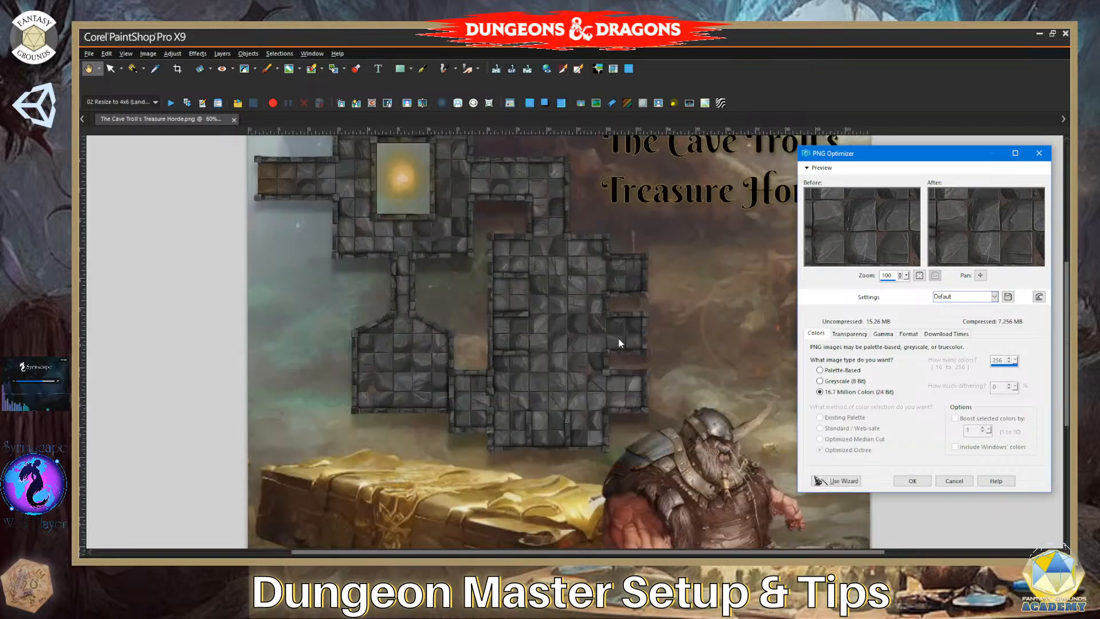
{"action": "scroll", "coordinate": [579, 333], "scroll_direction": "down", "scroll_amount": 2}
{"action": "scroll", "coordinate": [573, 255], "scroll_direction": "up", "scroll_amount": 2}
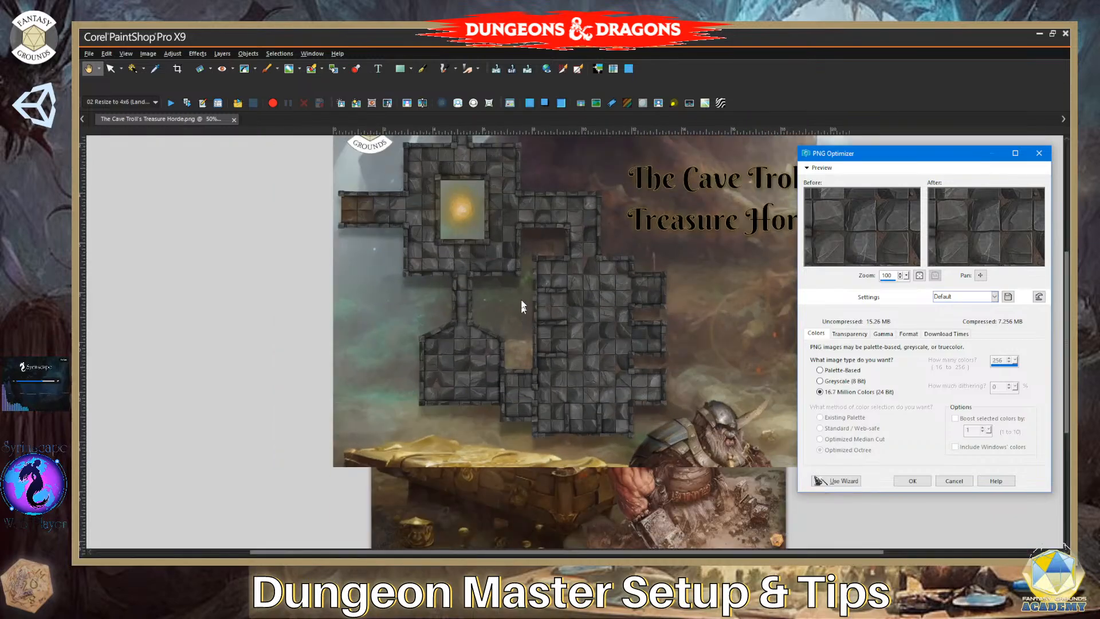
{"action": "scroll", "coordinate": [526, 208], "scroll_direction": "down", "scroll_amount": 1}
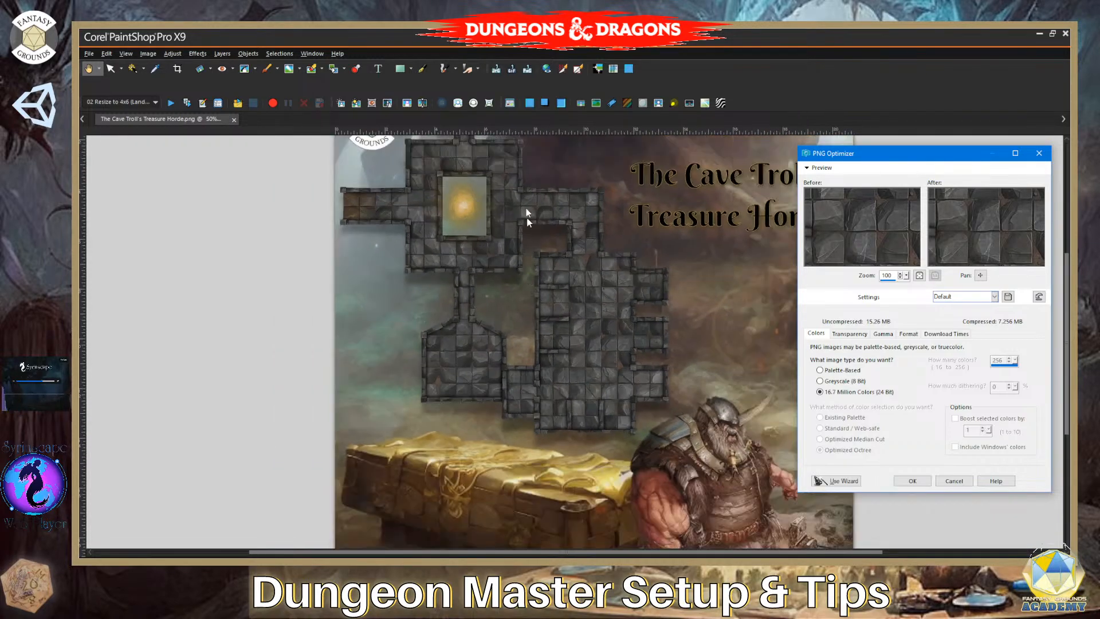
{"action": "scroll", "coordinate": [582, 245], "scroll_direction": "down", "scroll_amount": 1}
{"action": "scroll", "coordinate": [658, 382], "scroll_direction": "up", "scroll_amount": 1}
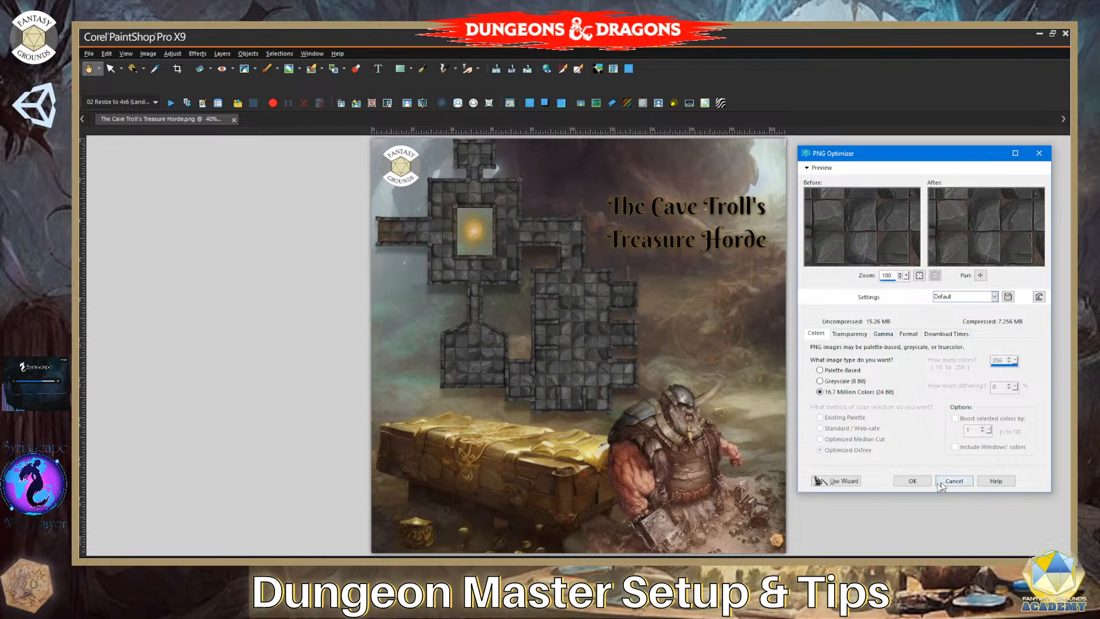
{"action": "left_click", "coordinate": [912, 481]}
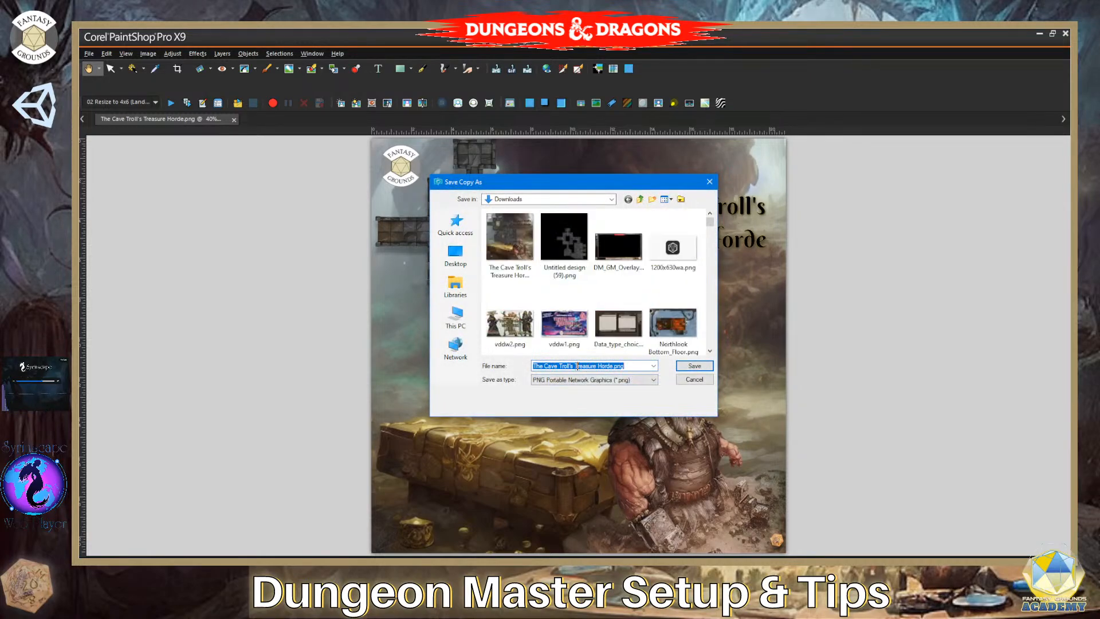
{"action": "left_click", "coordinate": [695, 365]}
{"action": "left_click", "coordinate": [597, 327]}
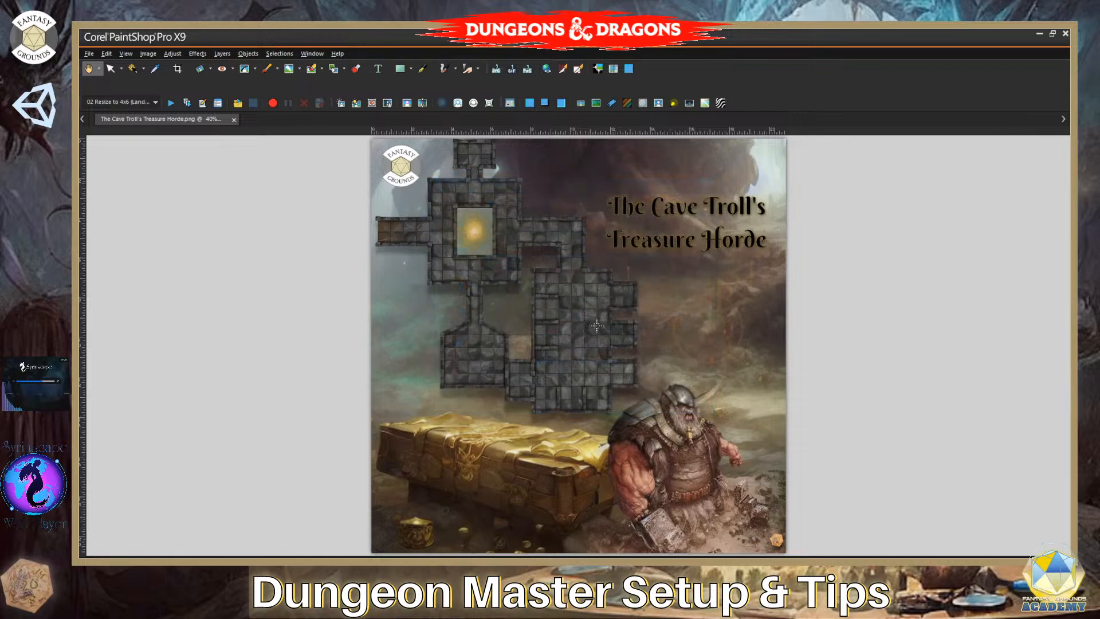
Inspect the exported The Cave Troll's Treasure Horde.png cover up close and as a whole.
{"action": "scroll", "coordinate": [517, 236], "scroll_direction": "up", "scroll_amount": 2}
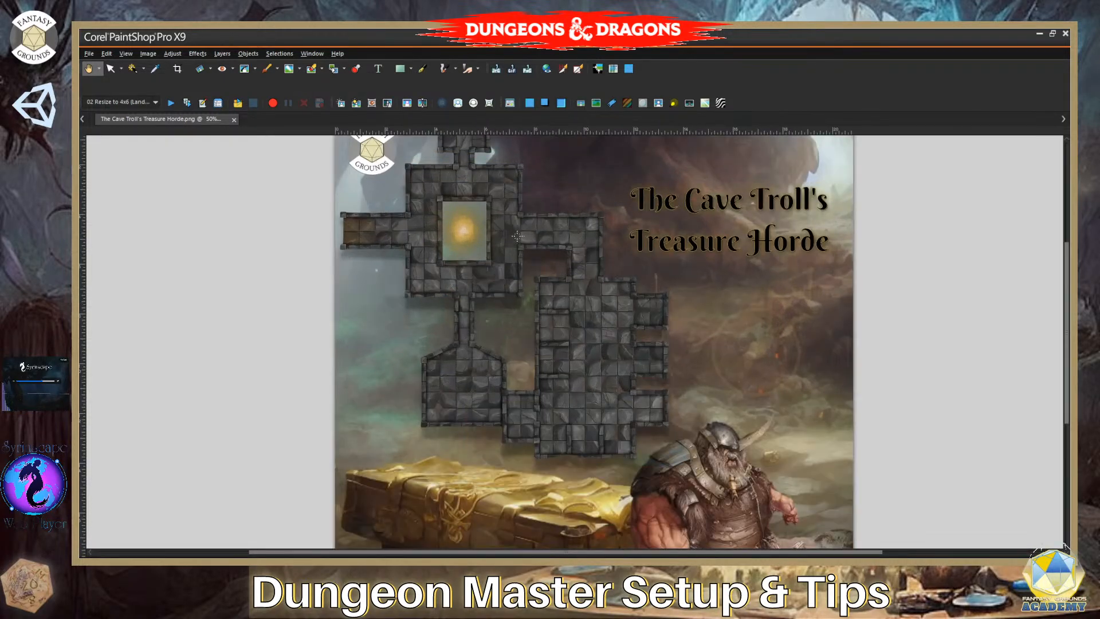
{"action": "scroll", "coordinate": [527, 259], "scroll_direction": "up", "scroll_amount": 1}
{"action": "scroll", "coordinate": [585, 296], "scroll_direction": "up", "scroll_amount": 1}
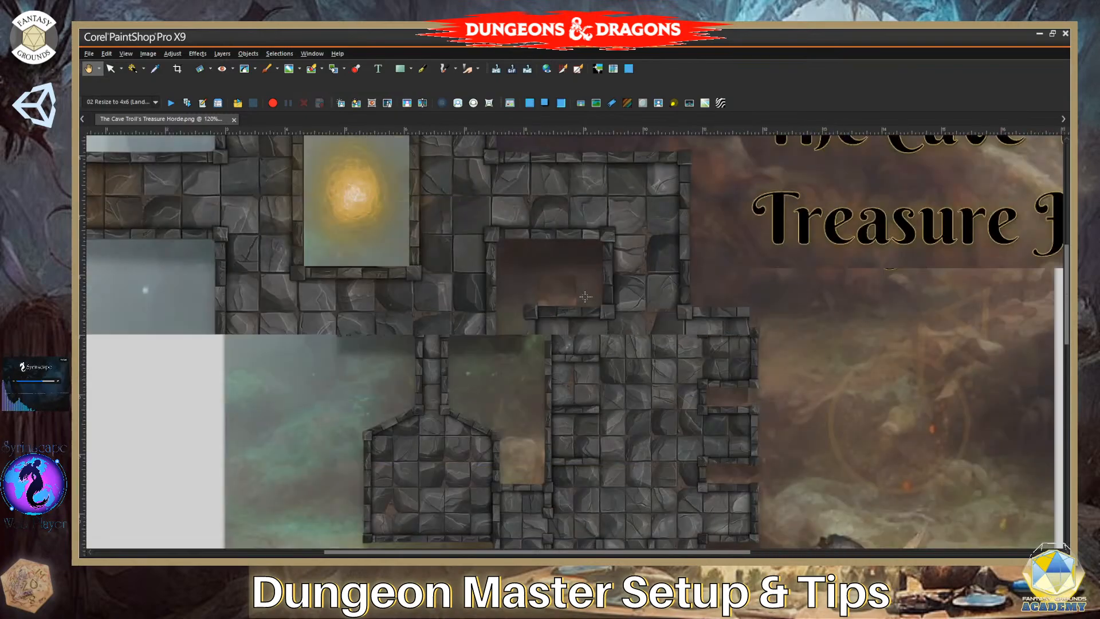
{"action": "scroll", "coordinate": [615, 278], "scroll_direction": "down", "scroll_amount": 3}
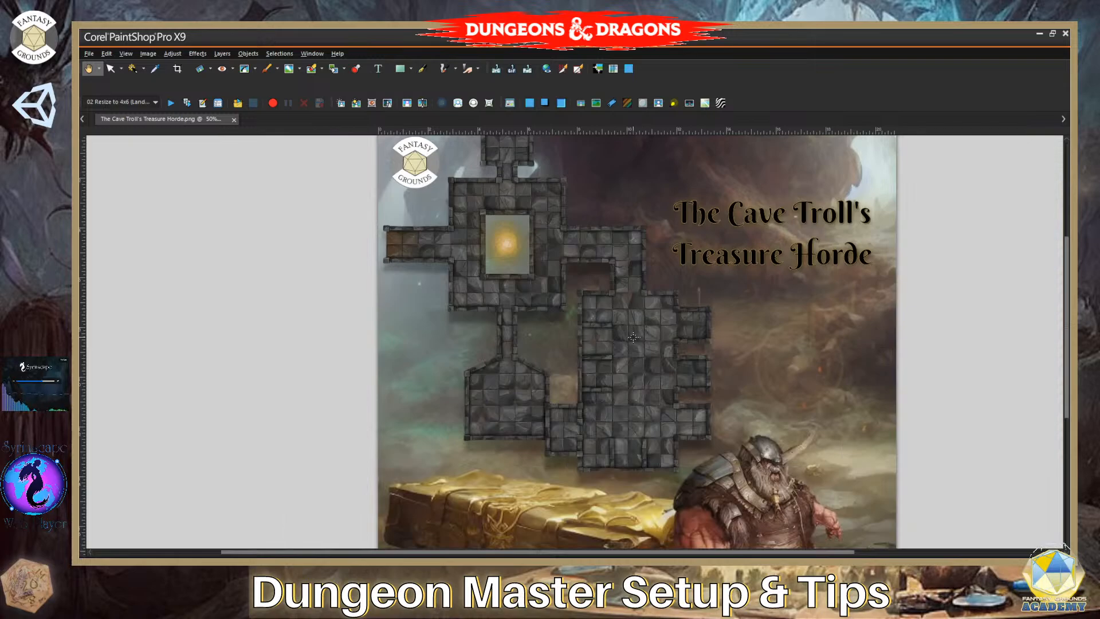
{"action": "scroll", "coordinate": [633, 335], "scroll_direction": "down", "scroll_amount": 1}
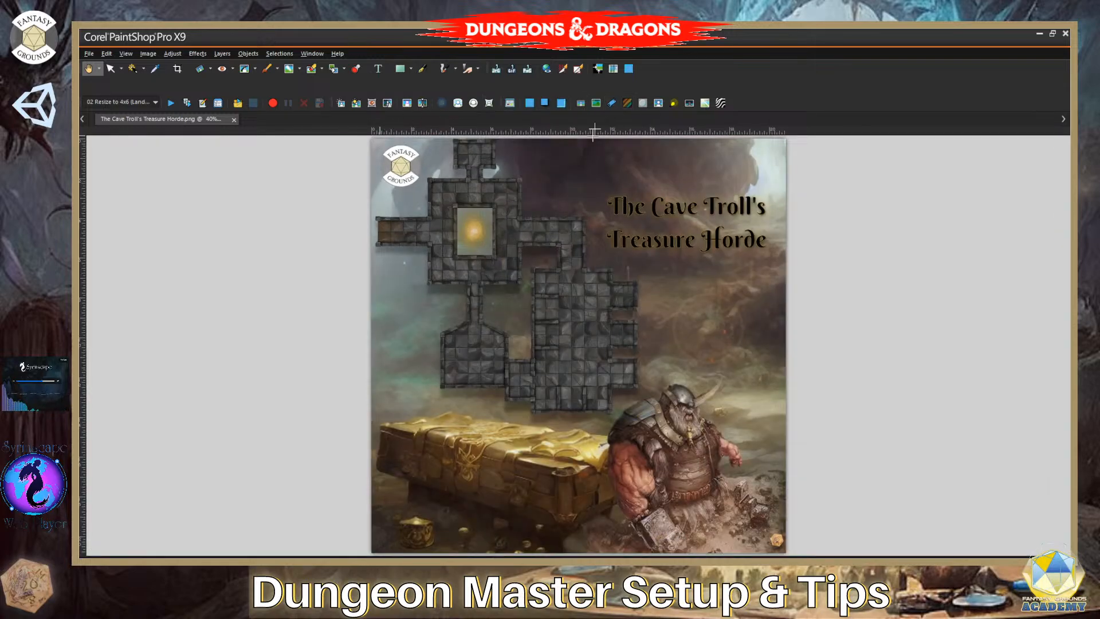
{"action": "scroll", "coordinate": [666, 355], "scroll_direction": "down", "scroll_amount": 1}
{"action": "scroll", "coordinate": [662, 388], "scroll_direction": "up", "scroll_amount": 1}
Switch to Fantasy Grounds and view the minimized Cave Troll image up close, closing it again.
{"action": "mouse_move", "coordinate": [292, 580]}
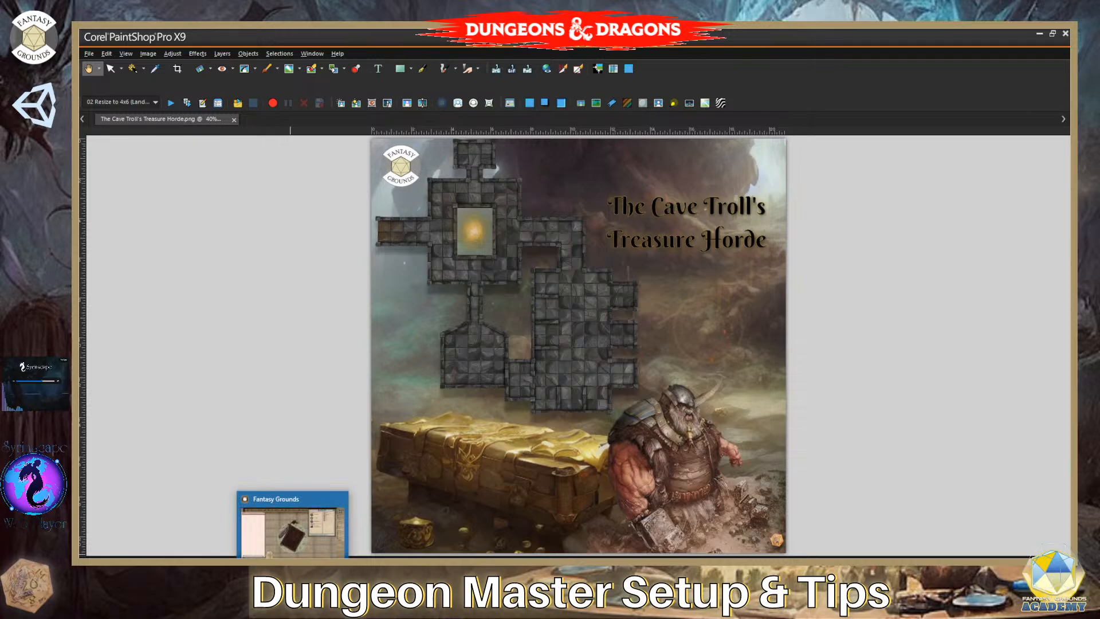
{"action": "left_click", "coordinate": [292, 527]}
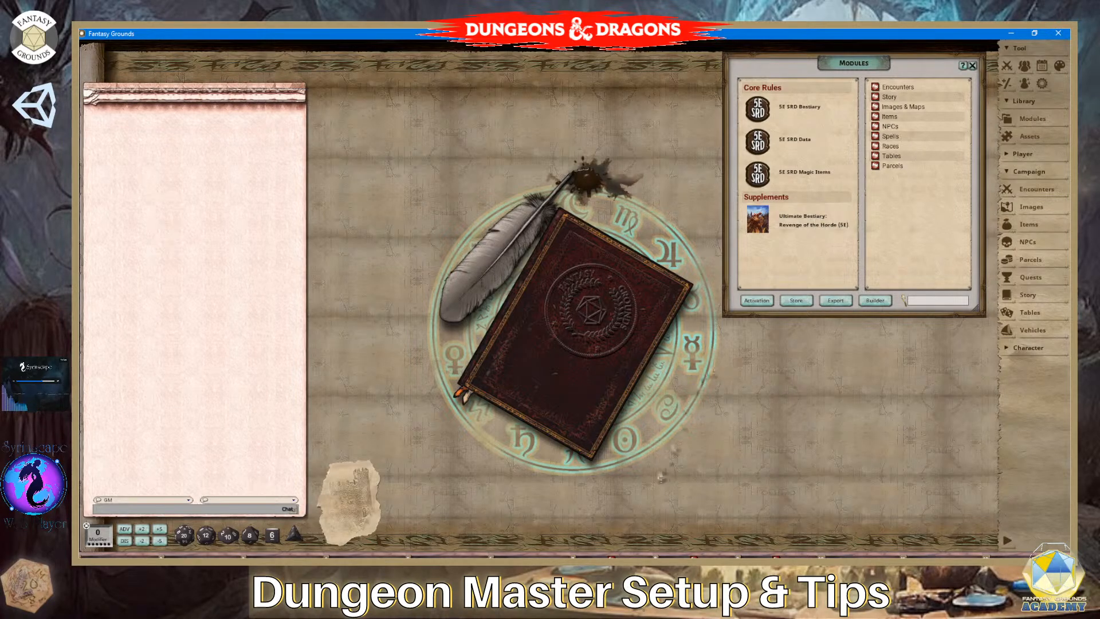
{"action": "left_click", "coordinate": [622, 554]}
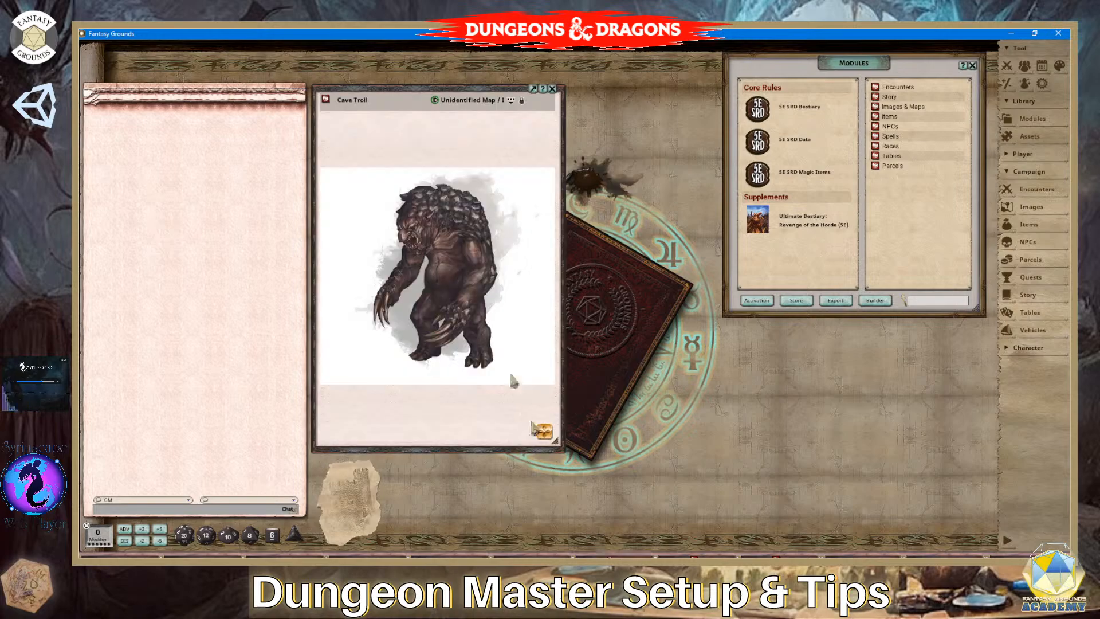
{"action": "scroll", "coordinate": [444, 295], "scroll_direction": "up", "scroll_amount": 3}
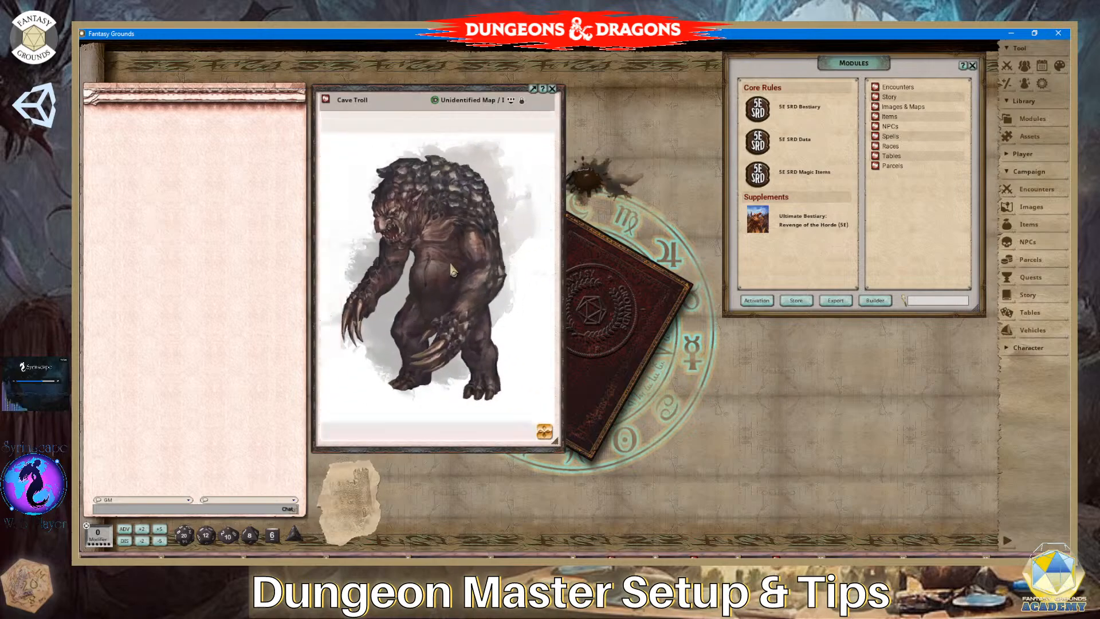
{"action": "scroll", "coordinate": [452, 272], "scroll_direction": "up", "scroll_amount": 1}
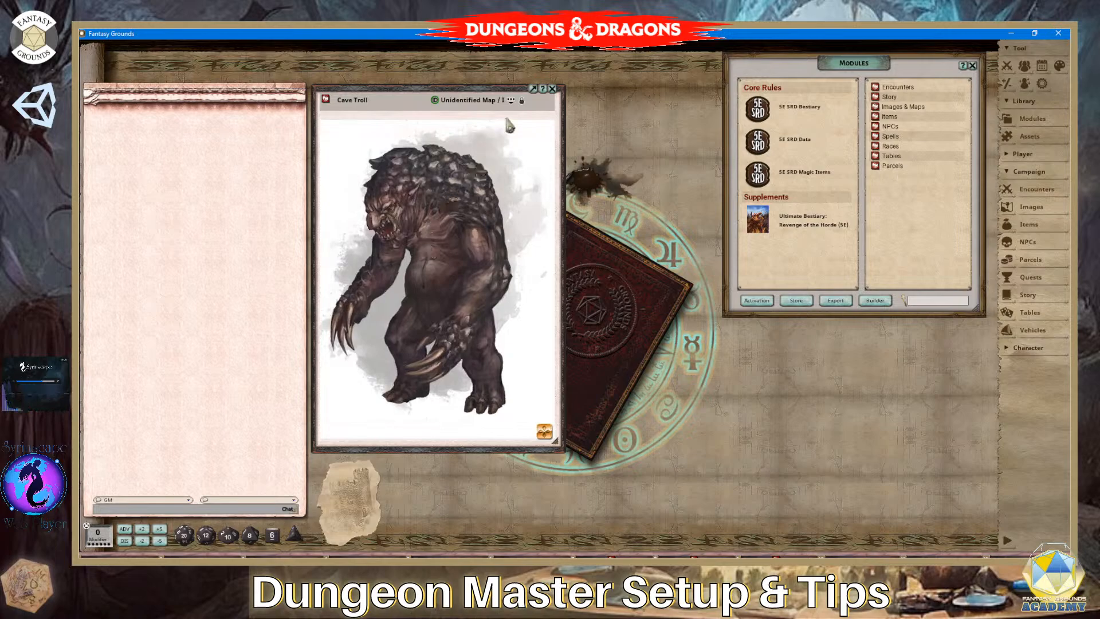
{"action": "left_click", "coordinate": [552, 89]}
Look through the contents of the 5E SRD Bestiary, Data and Magic Items modules, then close the Modules window.
{"action": "left_click", "coordinate": [788, 117]}
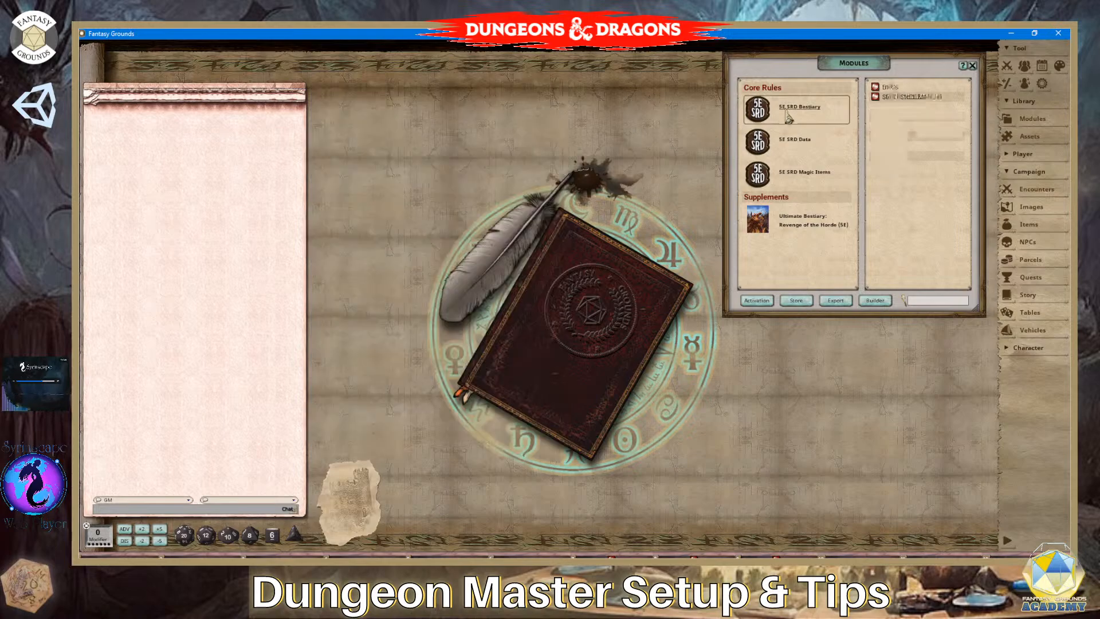
{"action": "left_click", "coordinate": [796, 140]}
{"action": "left_click", "coordinate": [805, 180]}
{"action": "left_click", "coordinate": [801, 149]}
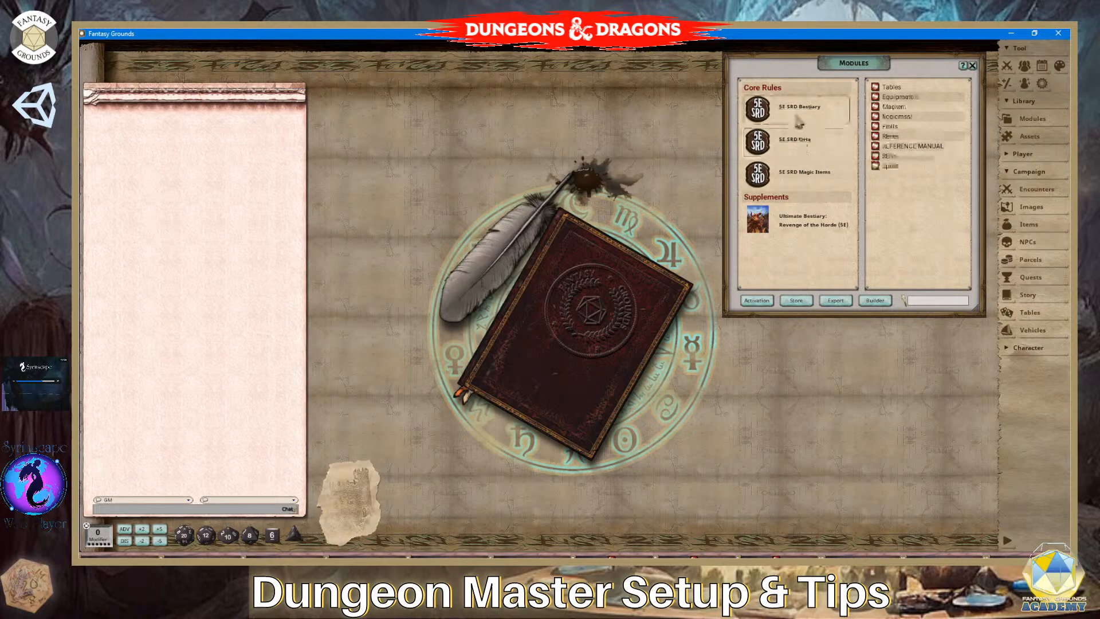
{"action": "left_click", "coordinate": [798, 121]}
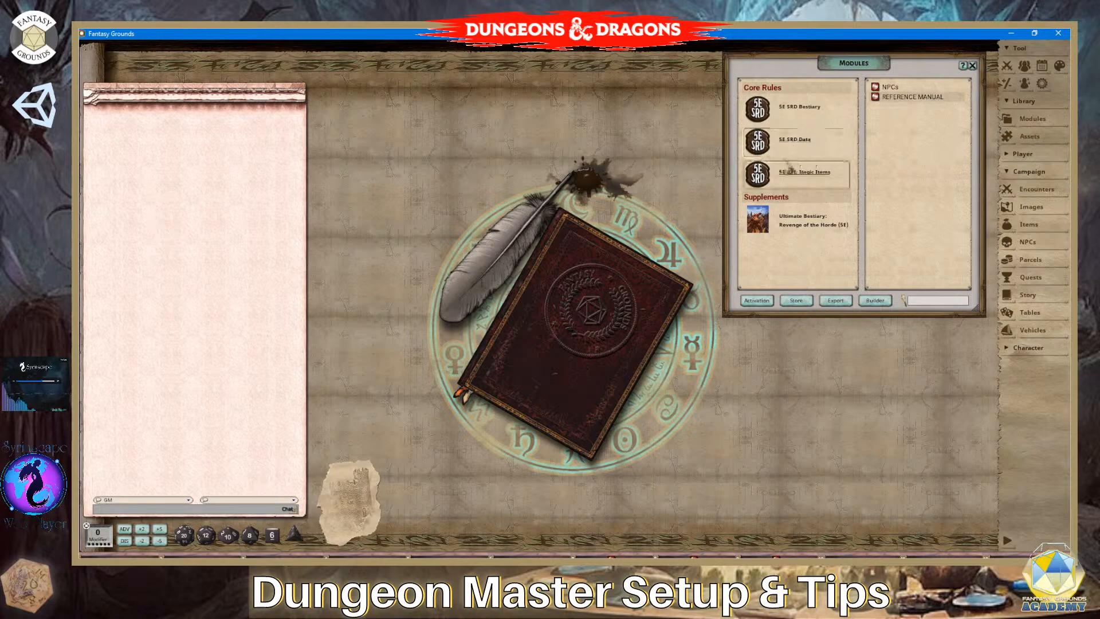
{"action": "left_click", "coordinate": [790, 171]}
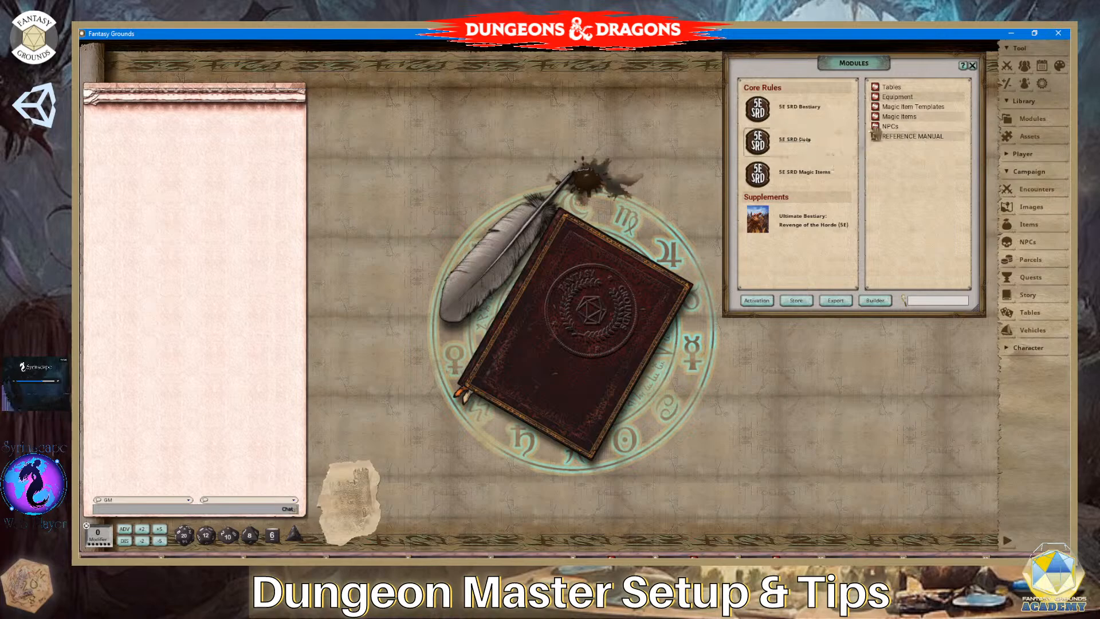
{"action": "left_click", "coordinate": [972, 65]}
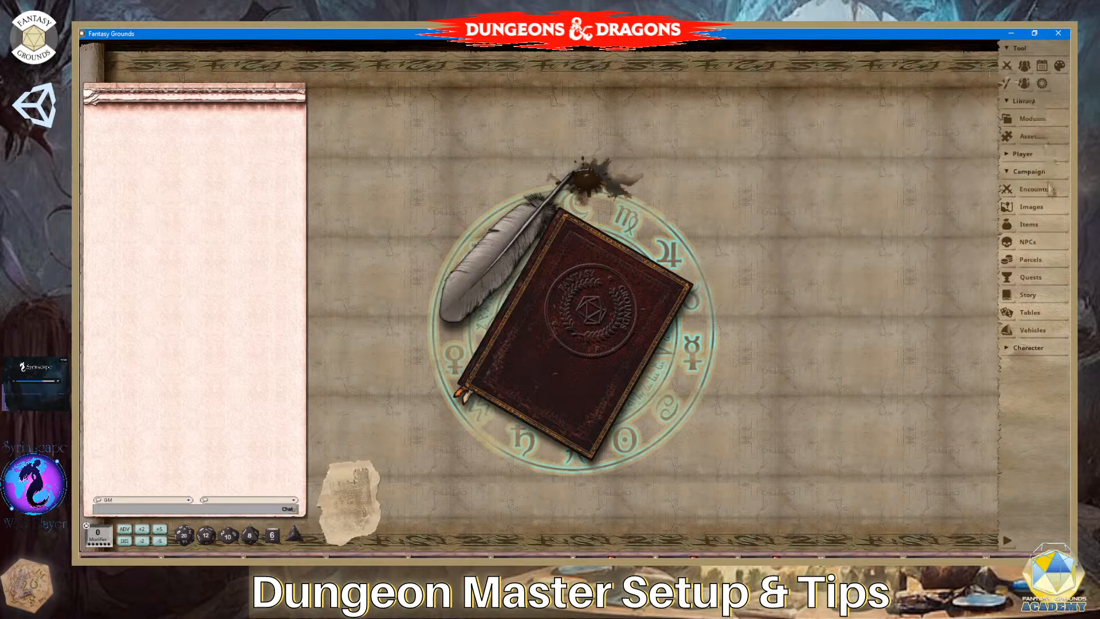
Open and enlarge the Assets window, show only images, and check the Campaign folder before returning to the asset overview.
{"action": "left_click", "coordinate": [1030, 137]}
{"action": "left_click_drag", "start_coordinate": [494, 86], "coordinate": [818, 69]}
{"action": "left_click_drag", "start_coordinate": [868, 325], "coordinate": [957, 387]}
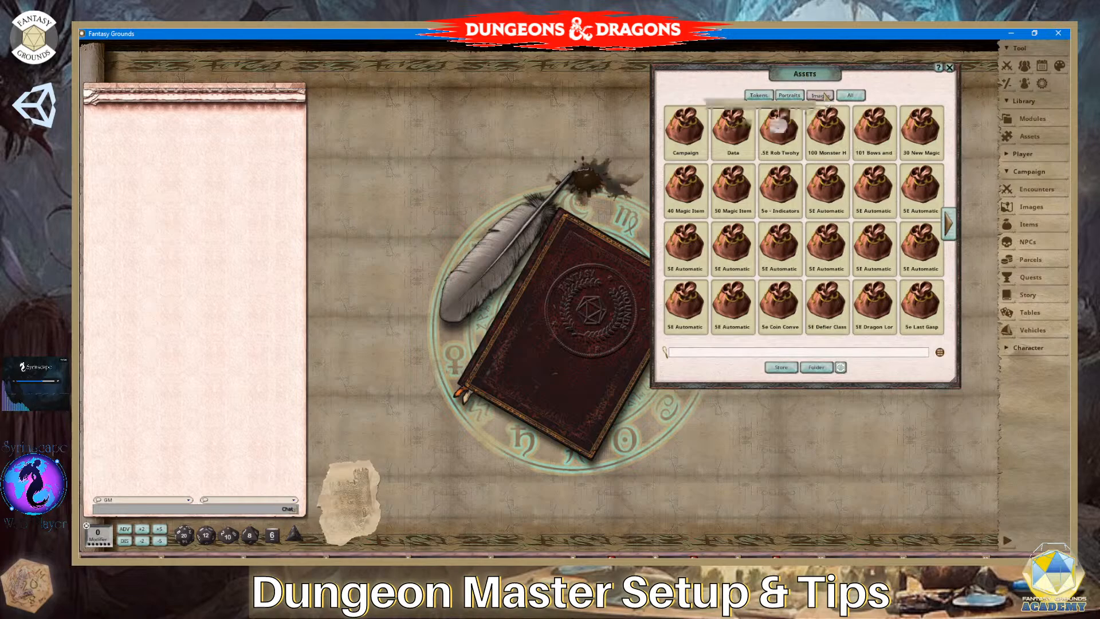
{"action": "left_click", "coordinate": [683, 127]}
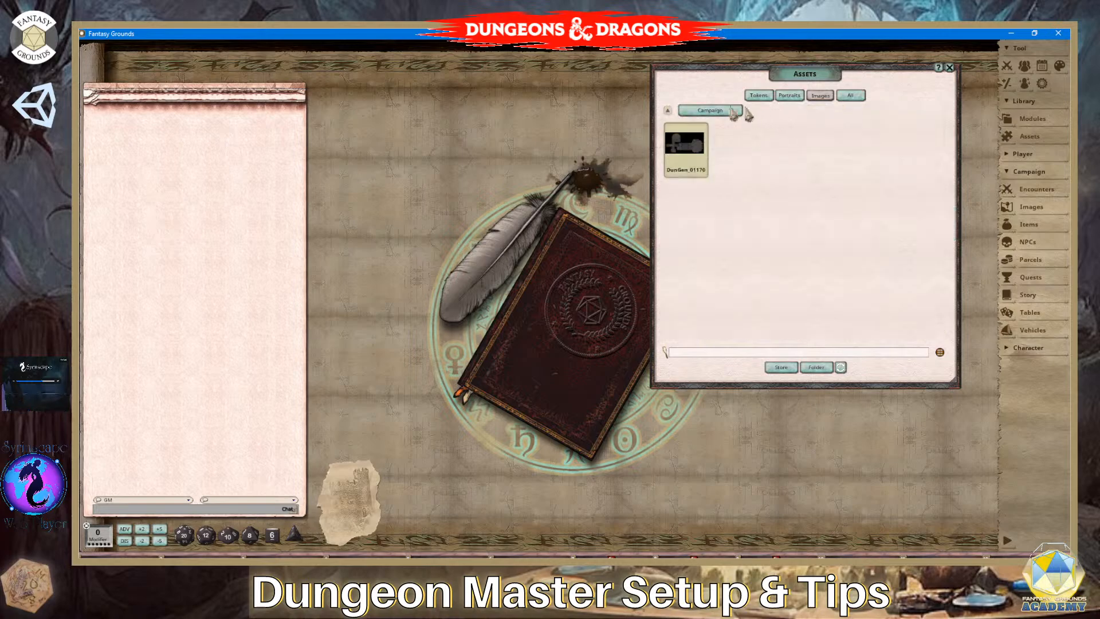
{"action": "left_click", "coordinate": [668, 110]}
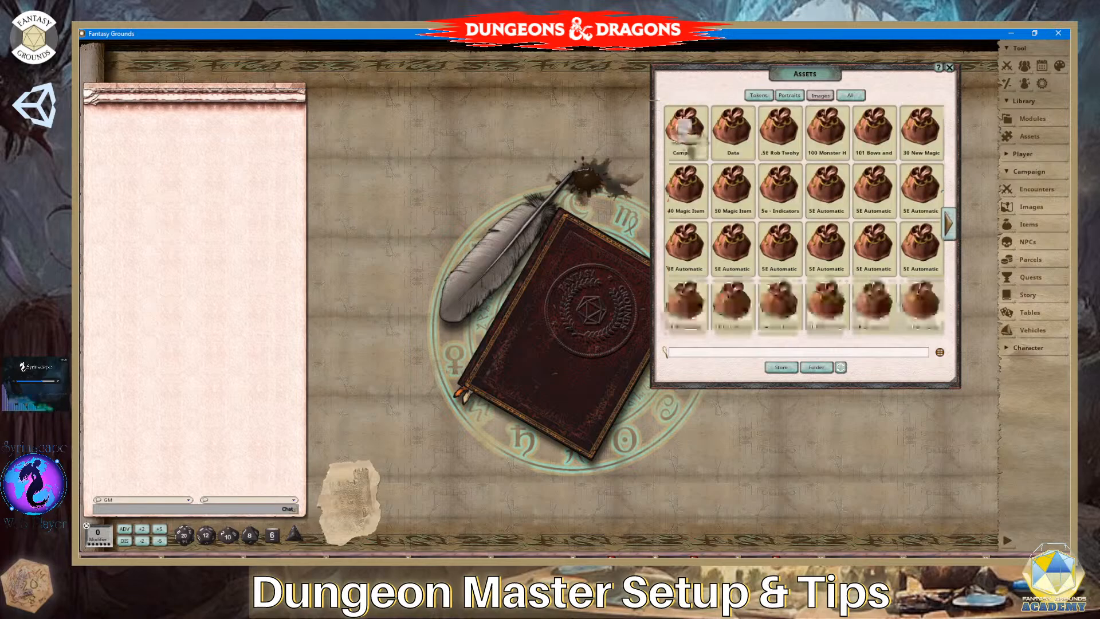
Open the campaign's images folder in File Explorer, widen its window to show the full path, and minimize it.
{"action": "left_click", "coordinate": [815, 369]}
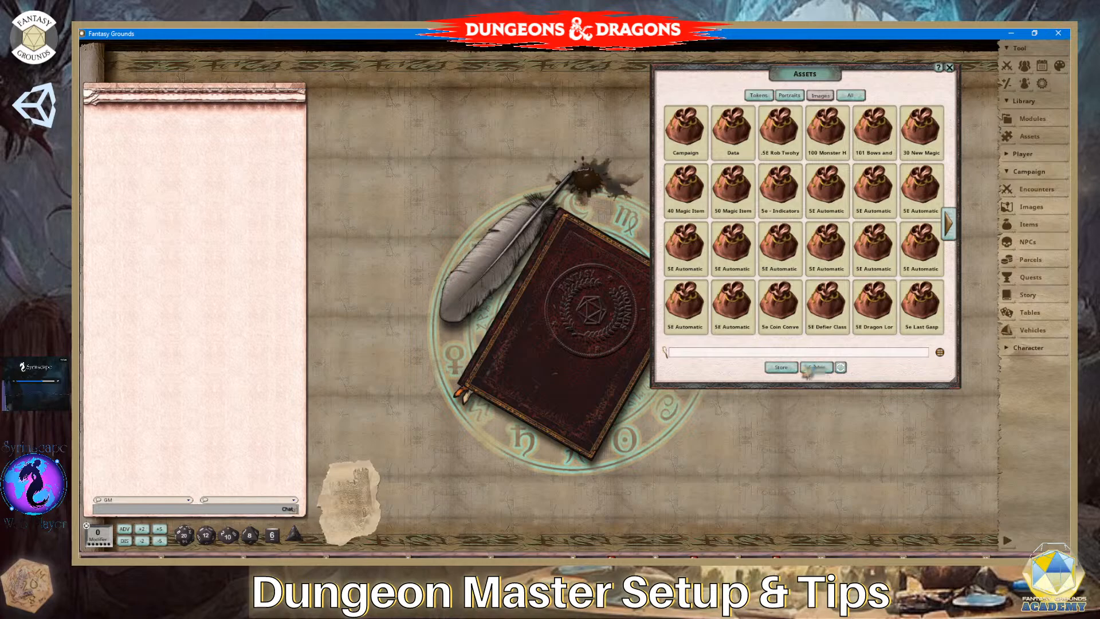
{"action": "left_click", "coordinate": [815, 369]}
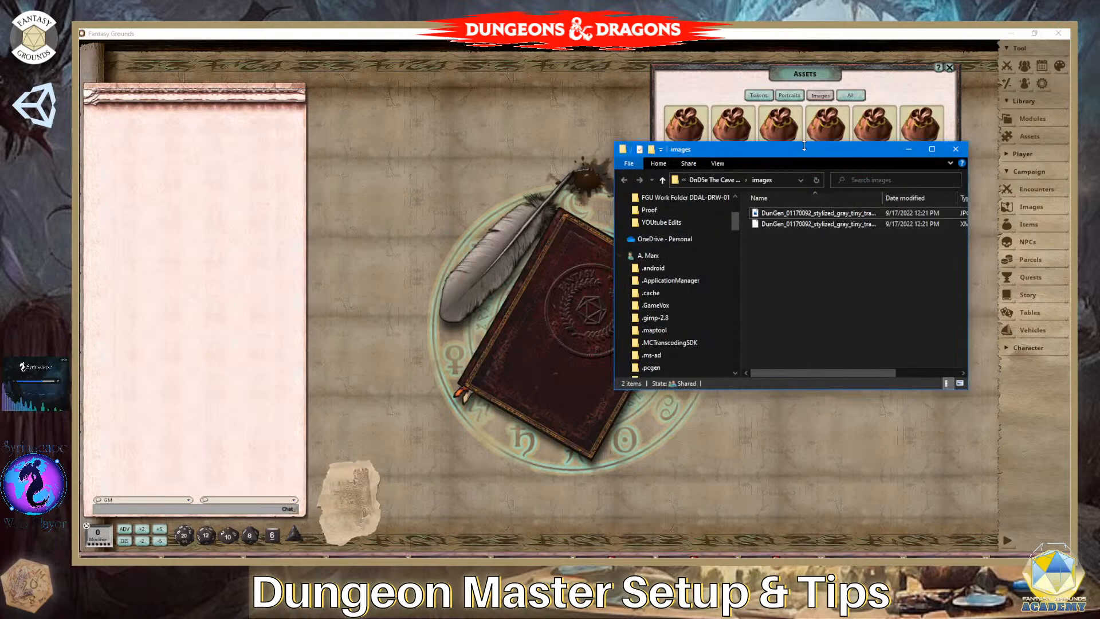
{"action": "left_click_drag", "start_coordinate": [810, 150], "coordinate": [514, 145]}
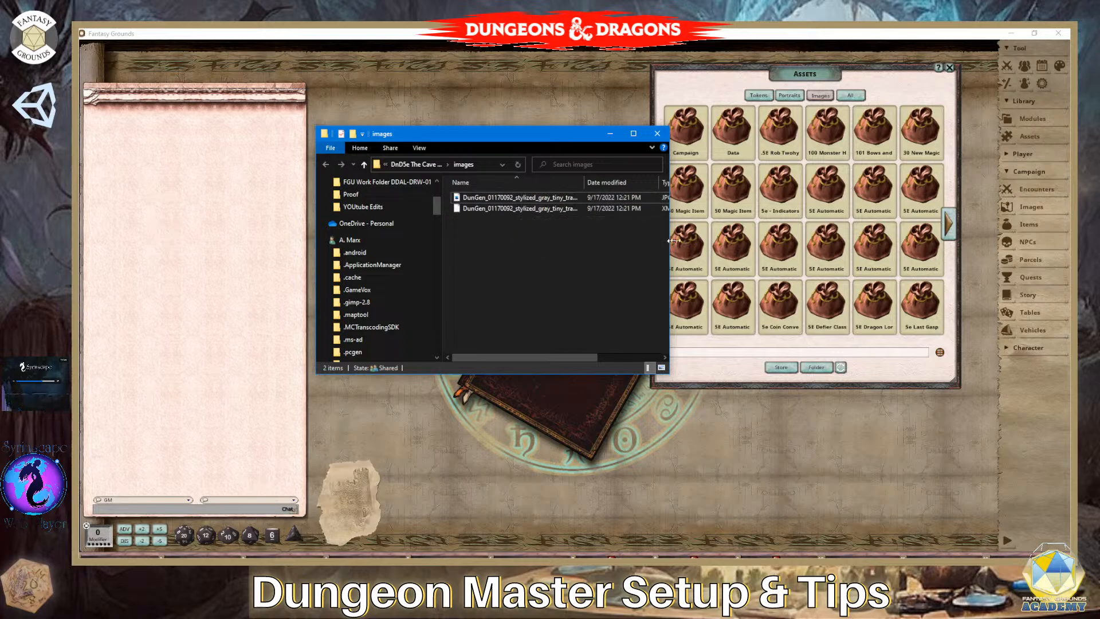
{"action": "left_click_drag", "start_coordinate": [669, 241], "coordinate": [836, 240]}
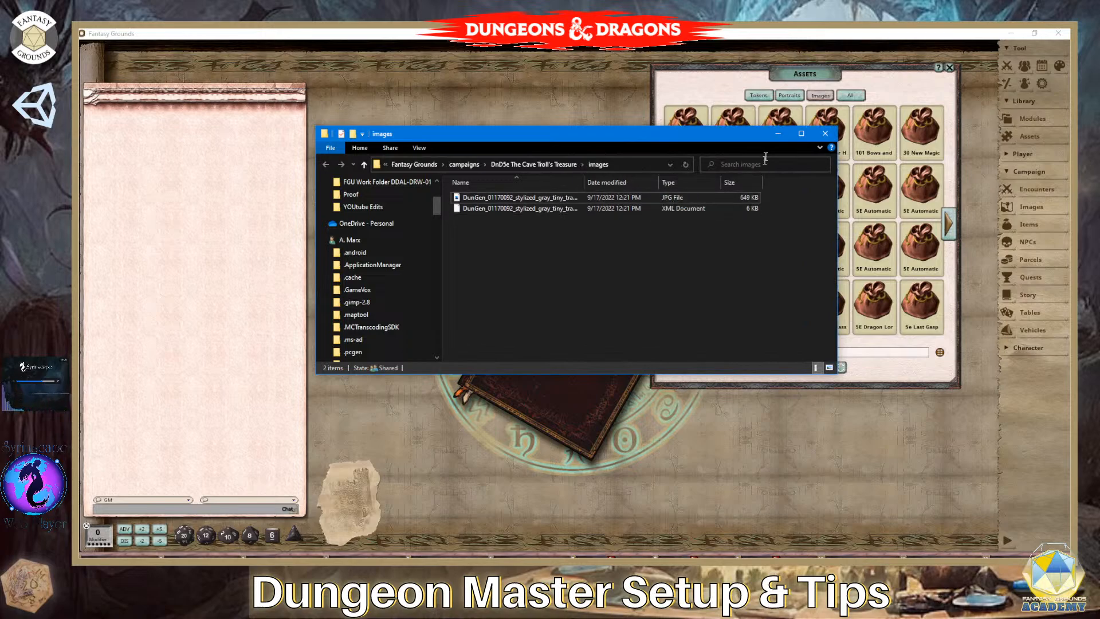
{"action": "left_click", "coordinate": [777, 135]}
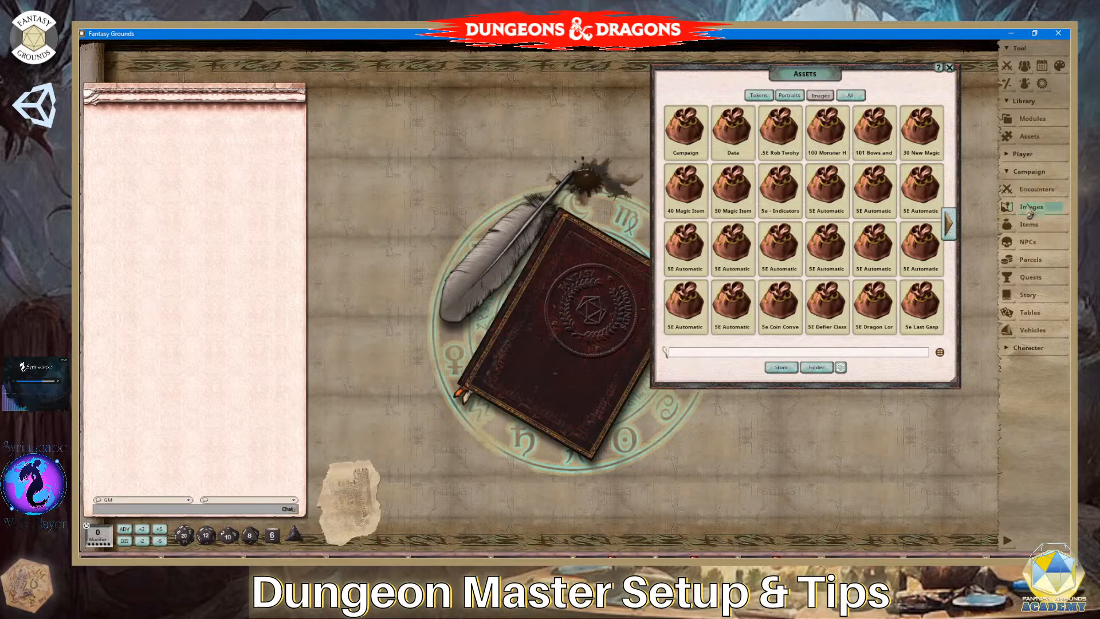
Open the DunGen_01170092_stylized_gray_tiny_traps_hq map from the uncategorized campaign images and reposition its window.
{"action": "left_click", "coordinate": [1031, 209]}
{"action": "left_click_drag", "start_coordinate": [615, 165], "coordinate": [534, 151]}
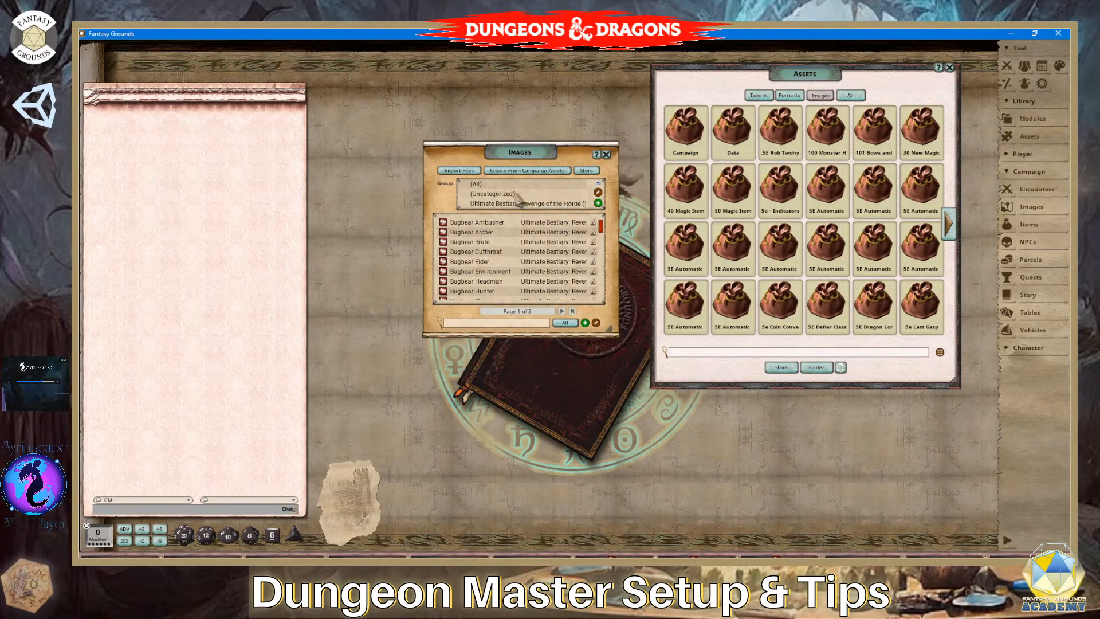
{"action": "left_click", "coordinate": [492, 194]}
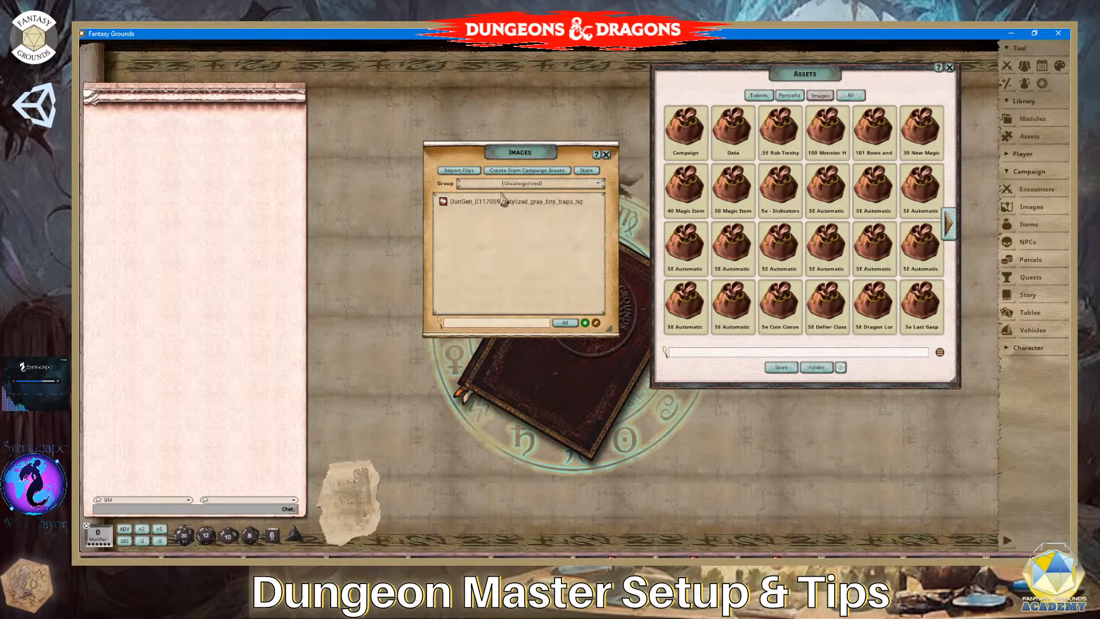
{"action": "left_click", "coordinate": [445, 211]}
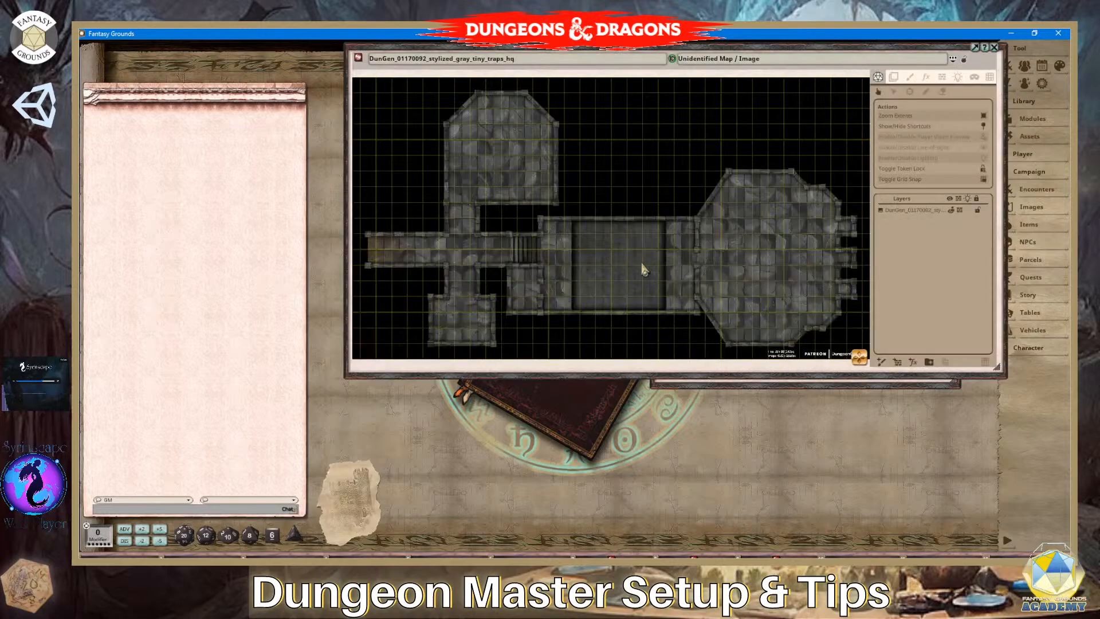
{"action": "left_click_drag", "start_coordinate": [743, 71], "coordinate": [730, 103]}
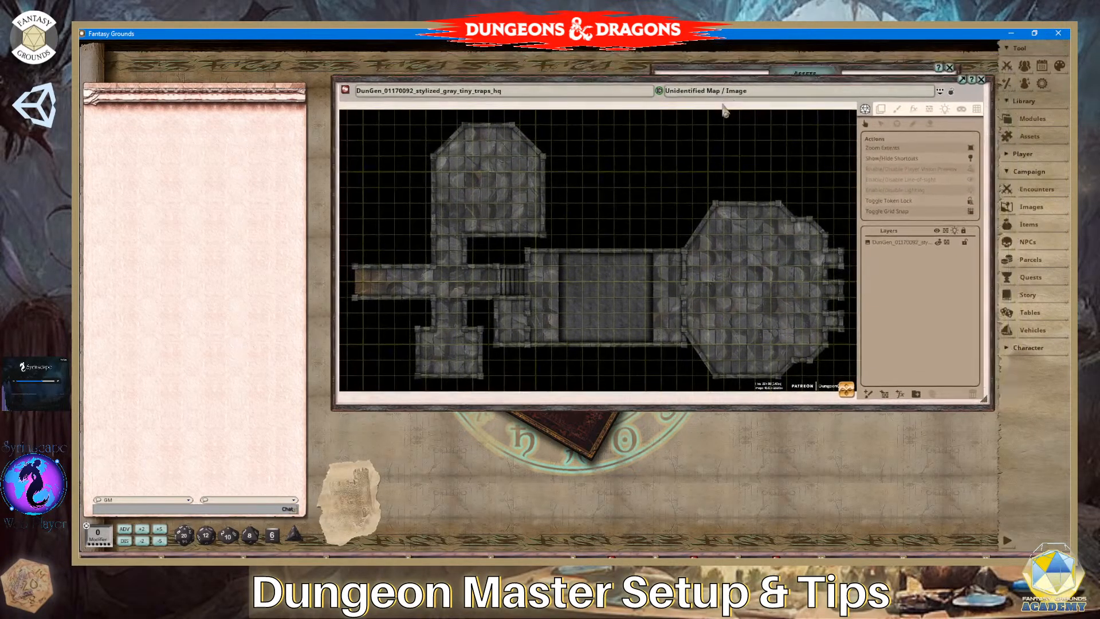
Examine the dungeon map's grid alignment, stone floor detail and the tile and image size label at its lower edge.
{"action": "scroll", "coordinate": [625, 274], "scroll_direction": "up", "scroll_amount": 1}
{"action": "scroll", "coordinate": [842, 355], "scroll_direction": "down", "scroll_amount": 2}
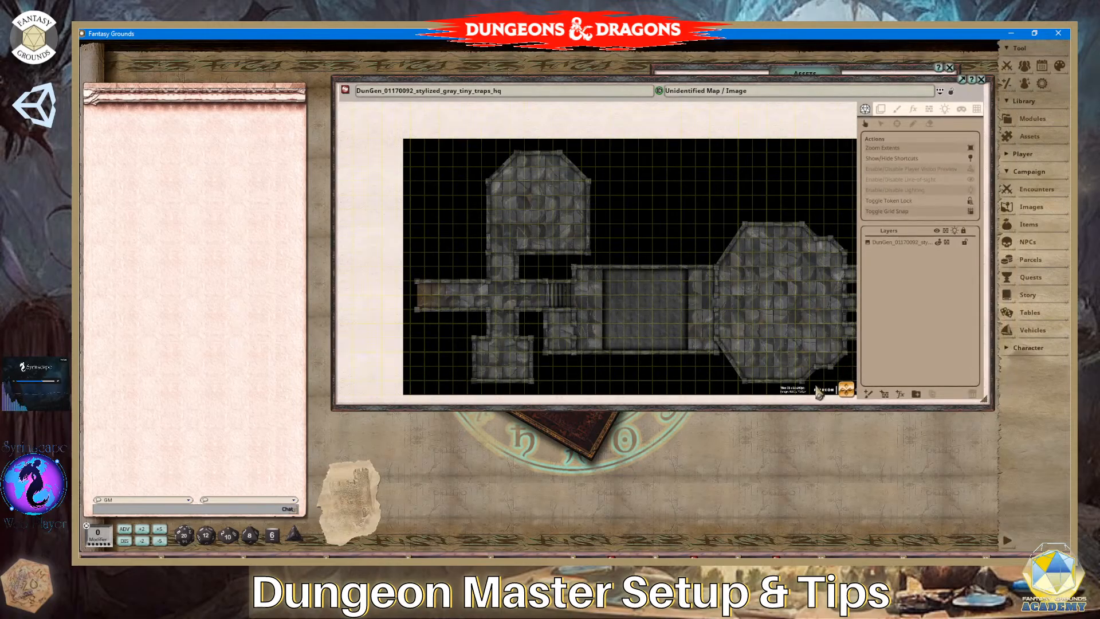
{"action": "scroll", "coordinate": [820, 389], "scroll_direction": "up", "scroll_amount": 4}
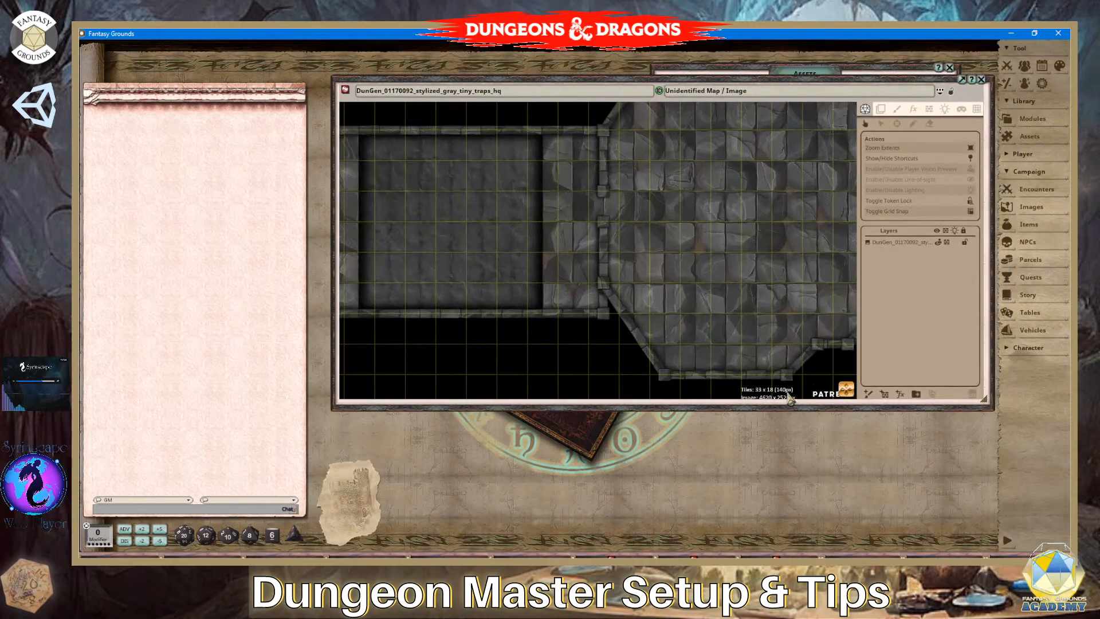
{"action": "scroll", "coordinate": [767, 319], "scroll_direction": "down", "scroll_amount": 4}
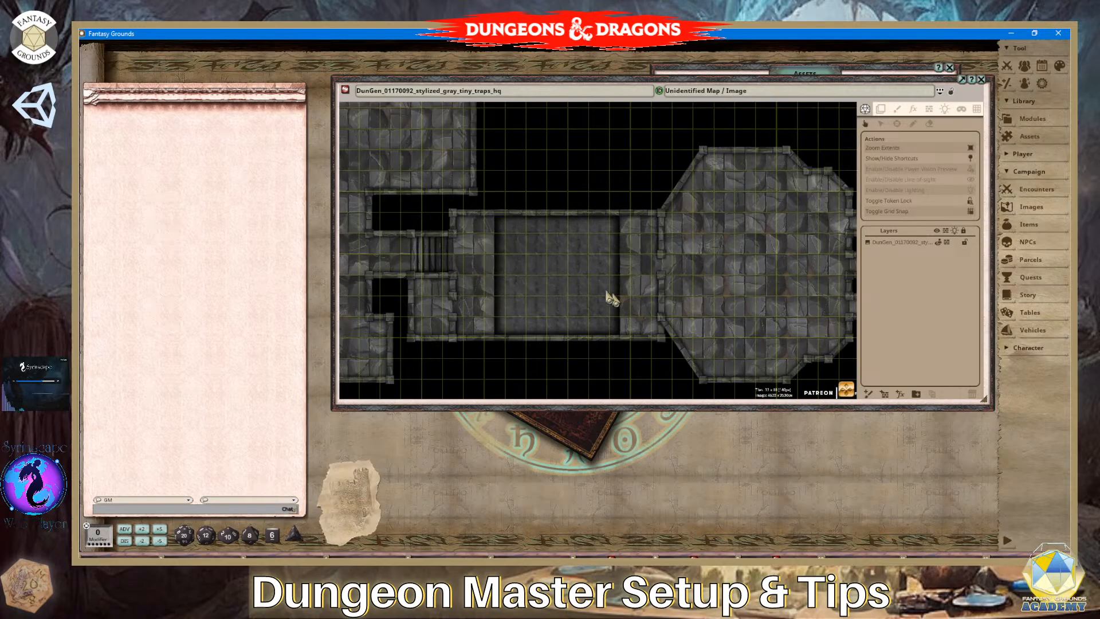
{"action": "scroll", "coordinate": [599, 289], "scroll_direction": "up", "scroll_amount": 3}
{"action": "scroll", "coordinate": [599, 289], "scroll_direction": "up", "scroll_amount": 2}
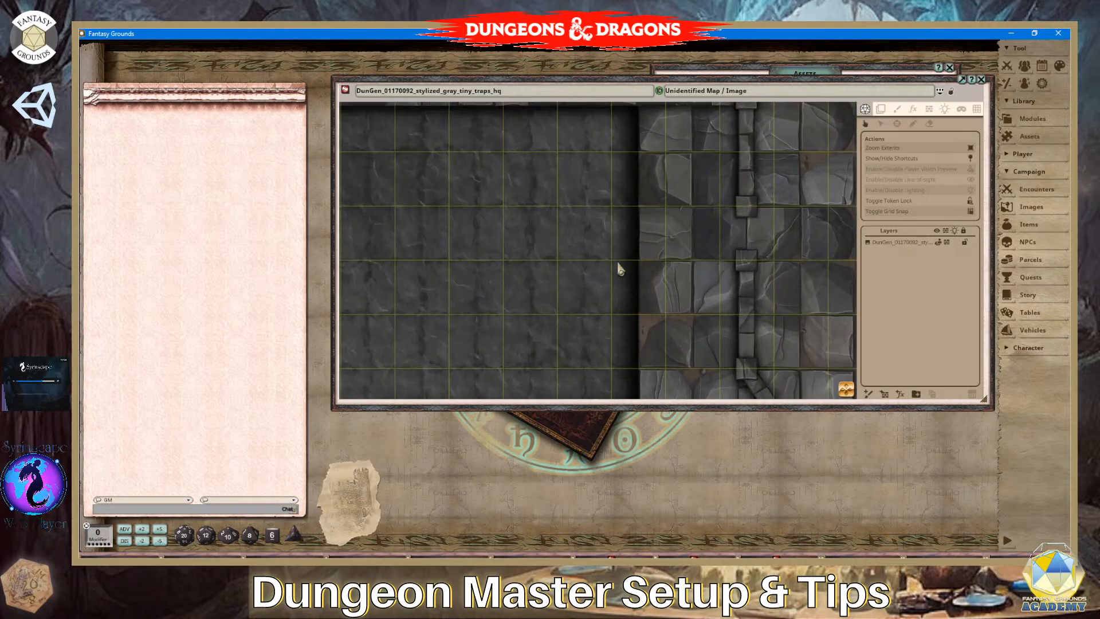
{"action": "scroll", "coordinate": [569, 201], "scroll_direction": "down", "scroll_amount": 2}
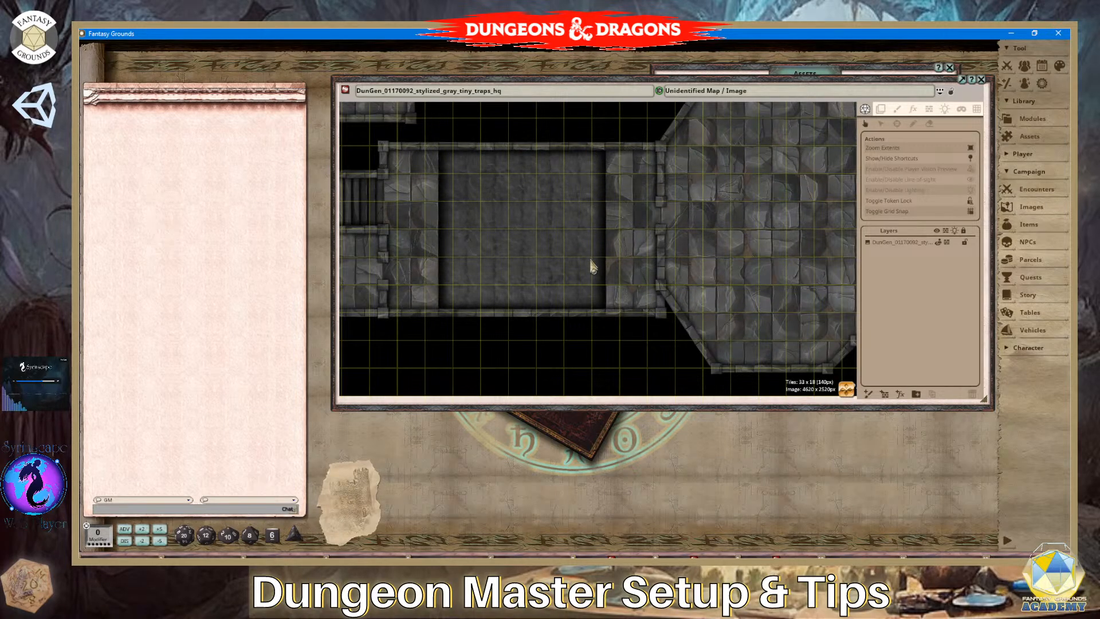
{"action": "scroll", "coordinate": [691, 266], "scroll_direction": "down", "scroll_amount": 2}
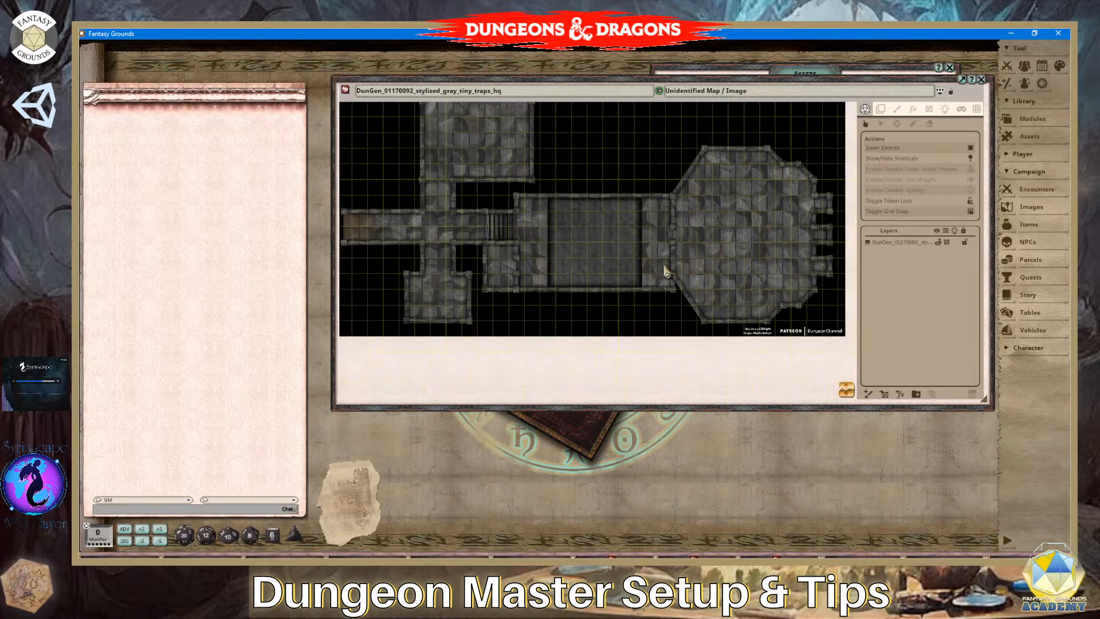
{"action": "scroll", "coordinate": [662, 268], "scroll_direction": "down", "scroll_amount": 2}
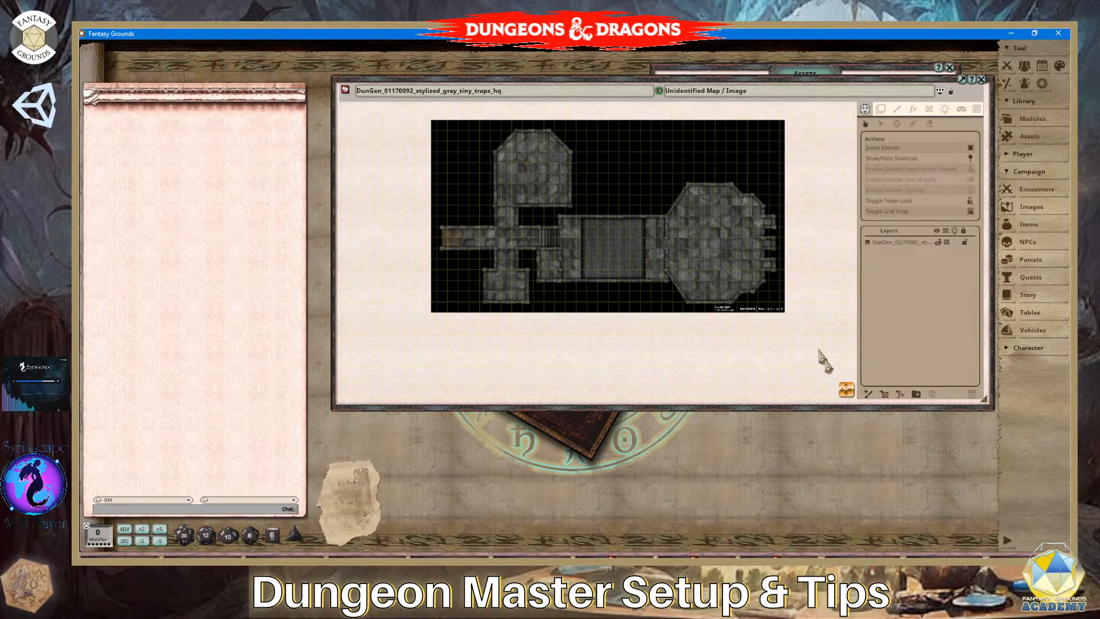
{"action": "scroll", "coordinate": [844, 381], "scroll_direction": "up", "scroll_amount": 4}
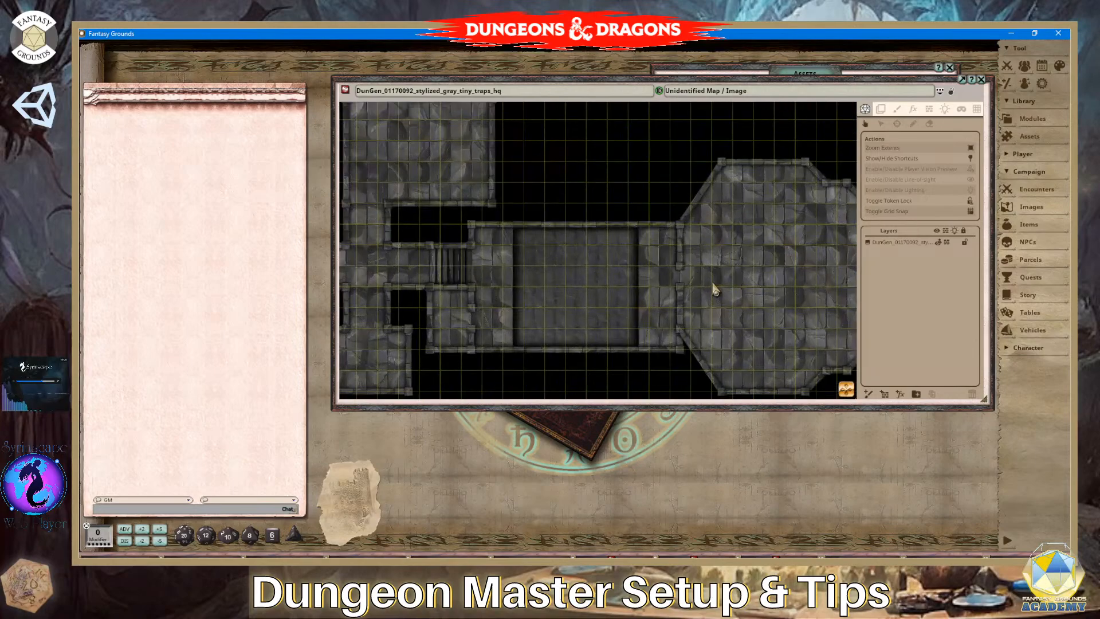
{"action": "scroll", "coordinate": [715, 291], "scroll_direction": "down", "scroll_amount": 2}
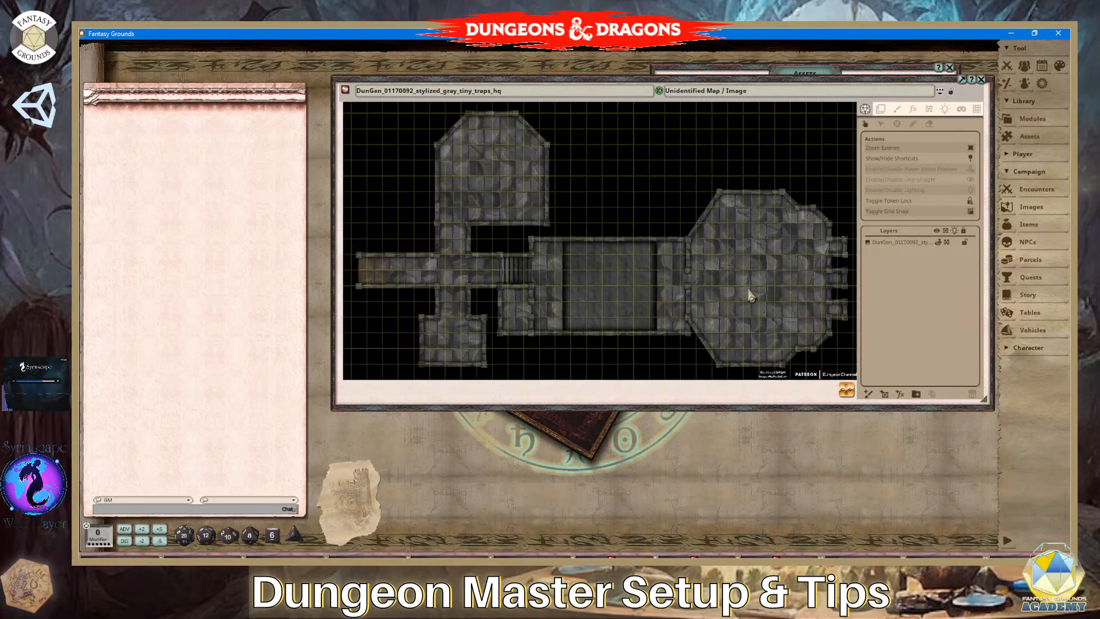
Display the dungeon map's line-of-sight definitions and inspect the walls around the central room up close.
{"action": "scroll", "coordinate": [825, 180], "scroll_direction": "down", "scroll_amount": 1}
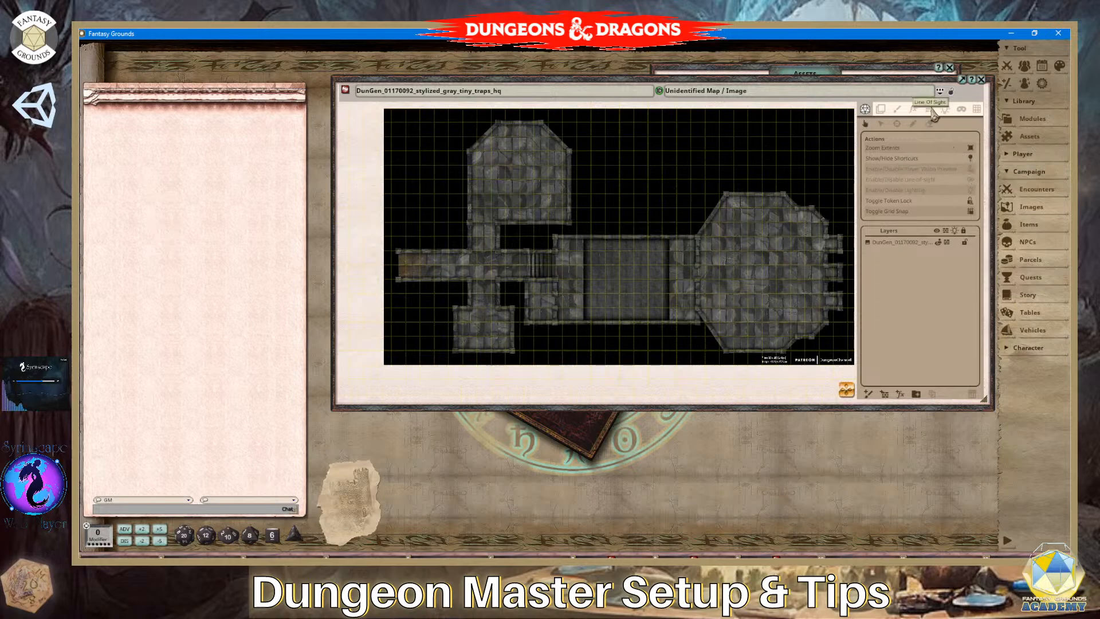
{"action": "left_click", "coordinate": [930, 110]}
{"action": "scroll", "coordinate": [631, 264], "scroll_direction": "up", "scroll_amount": 3}
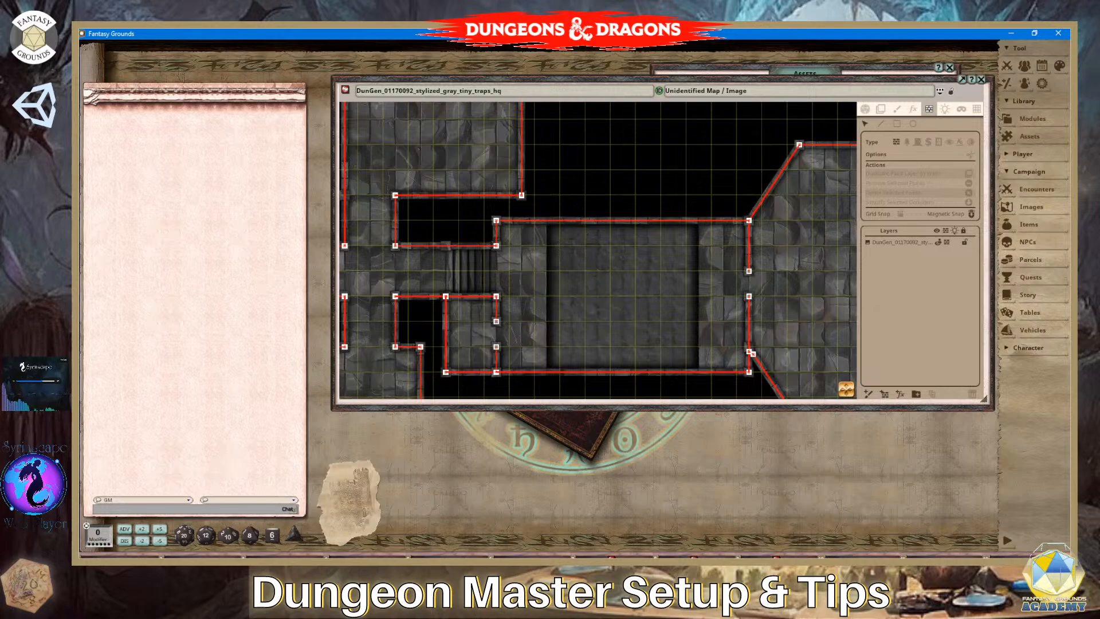
Switch to the DunGen page in the browser and review the dungeon's generation settings, including the available tile sizes.
{"action": "left_click", "coordinate": [142, 571]}
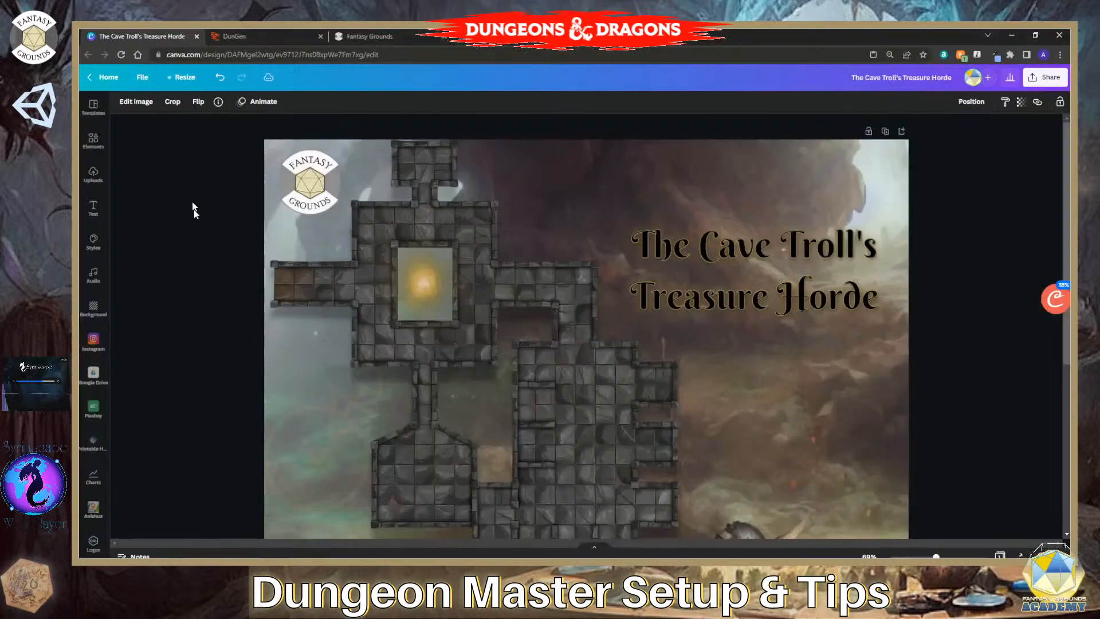
{"action": "left_click", "coordinate": [247, 36]}
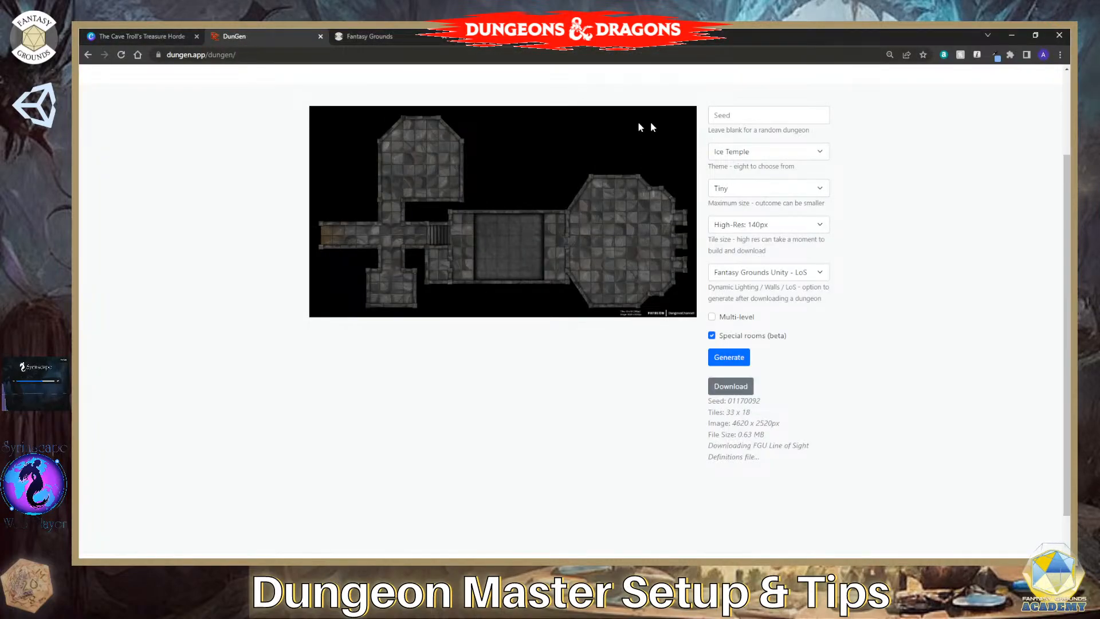
{"action": "scroll", "coordinate": [790, 367], "scroll_direction": "up", "scroll_amount": 2}
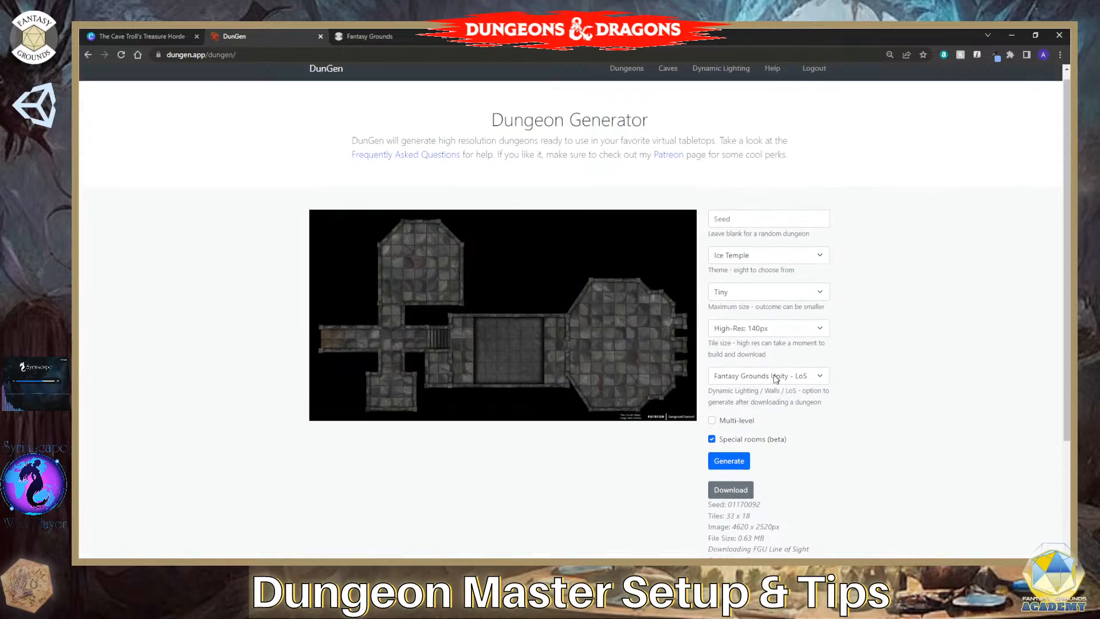
{"action": "scroll", "coordinate": [777, 383], "scroll_direction": "down", "scroll_amount": 1}
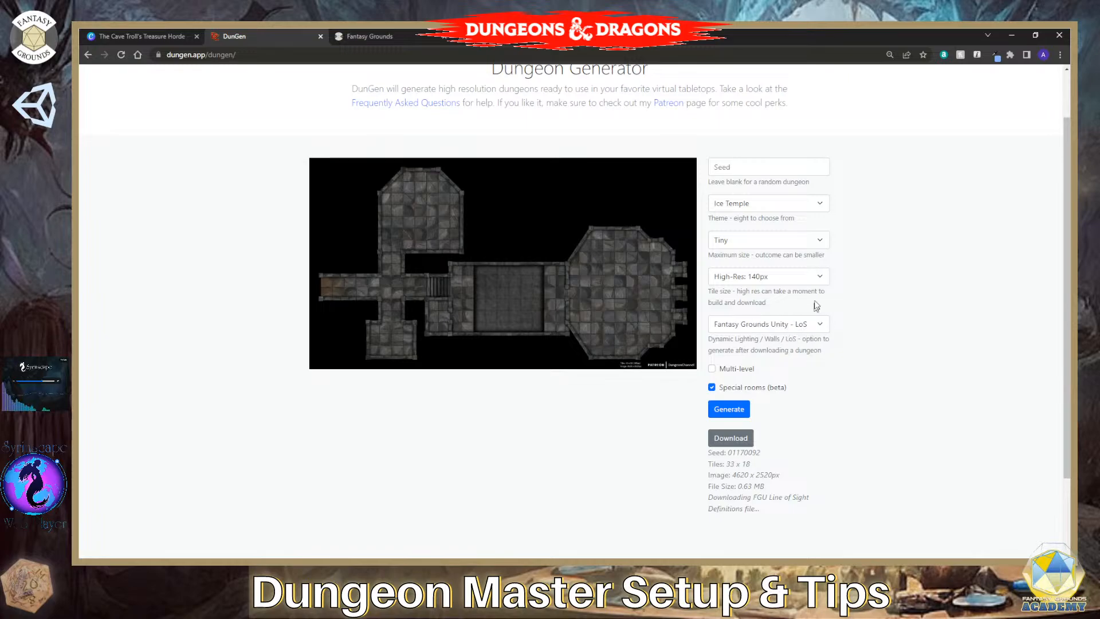
{"action": "left_click", "coordinate": [819, 278]}
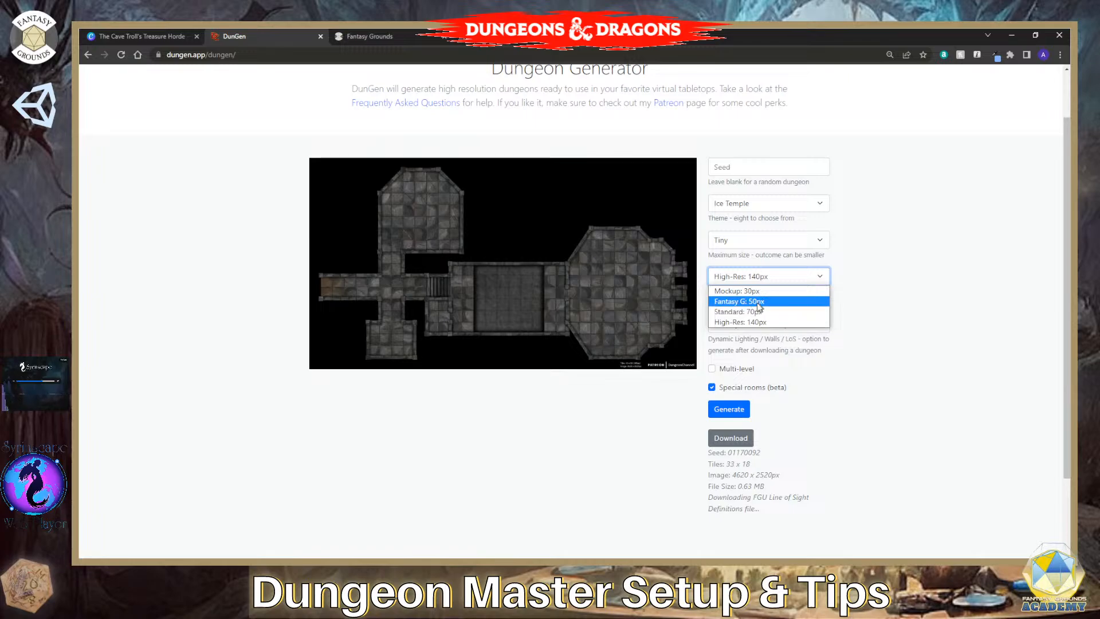
{"action": "left_click", "coordinate": [862, 351]}
{"action": "scroll", "coordinate": [781, 437], "scroll_direction": "down", "scroll_amount": 2}
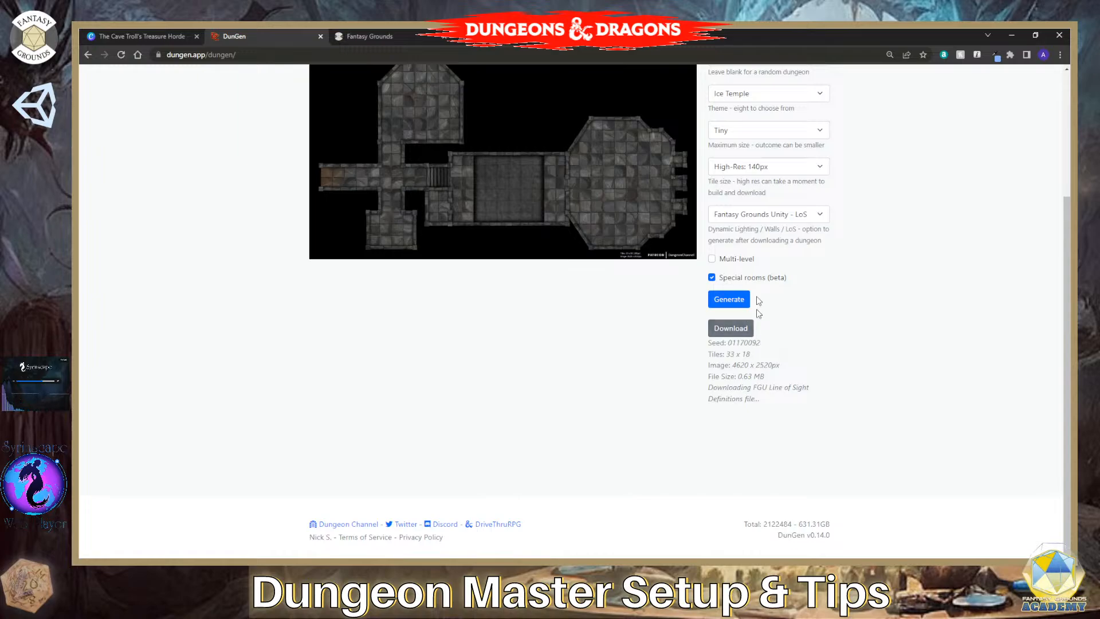
Return to Fantasy Grounds, close the dungeon map window and open the Campaign folder of the image assets.
{"action": "left_click", "coordinate": [382, 36]}
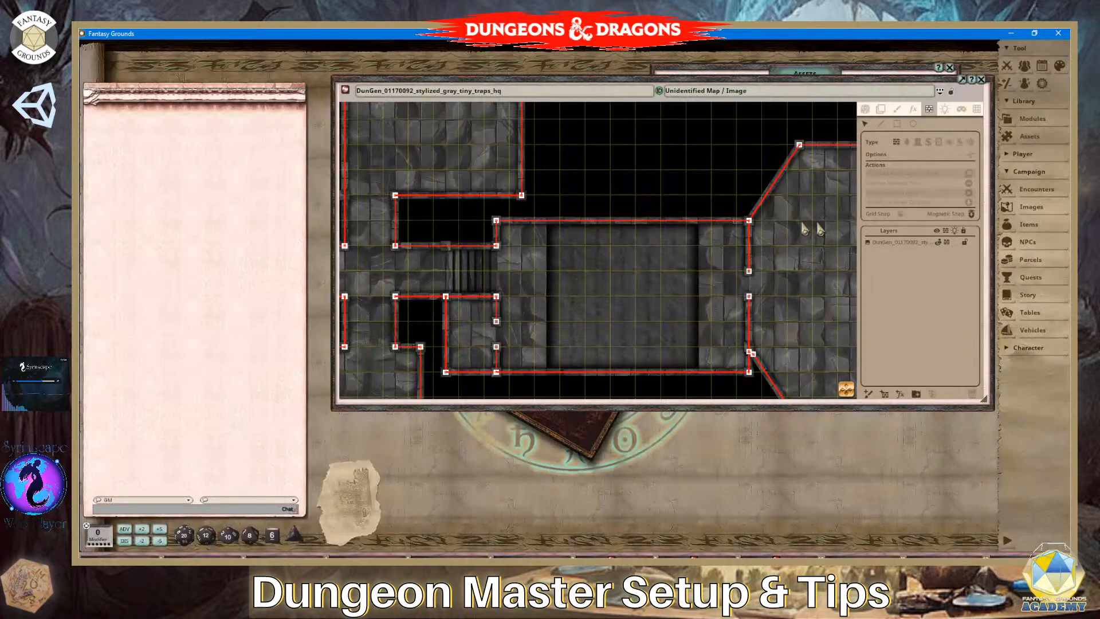
{"action": "left_click", "coordinate": [980, 80]}
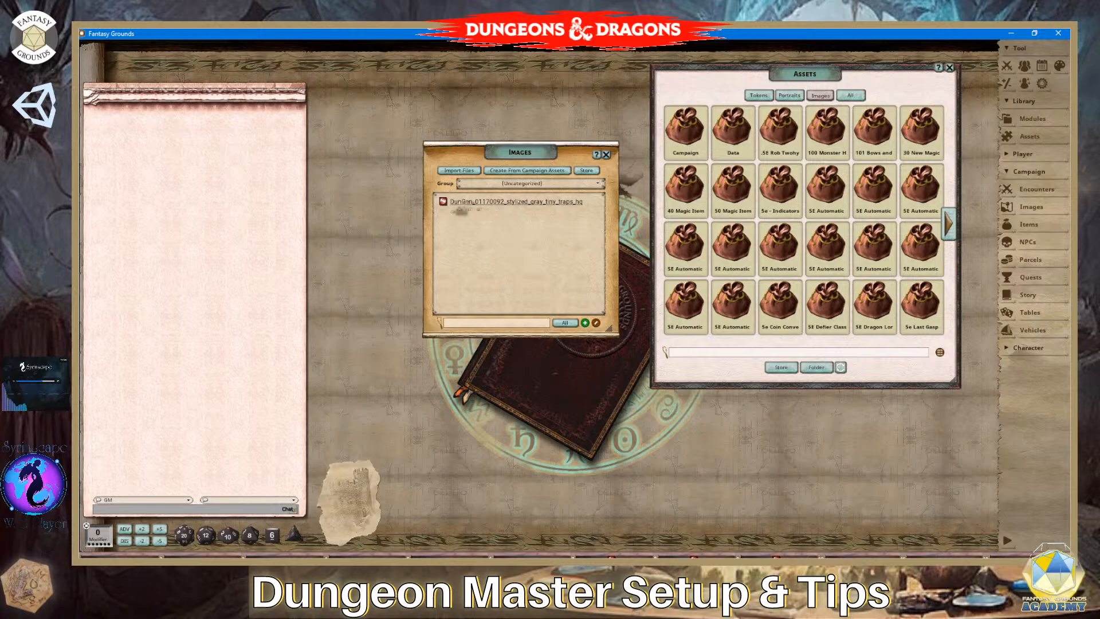
{"action": "left_click_drag", "start_coordinate": [458, 203], "coordinate": [696, 137]}
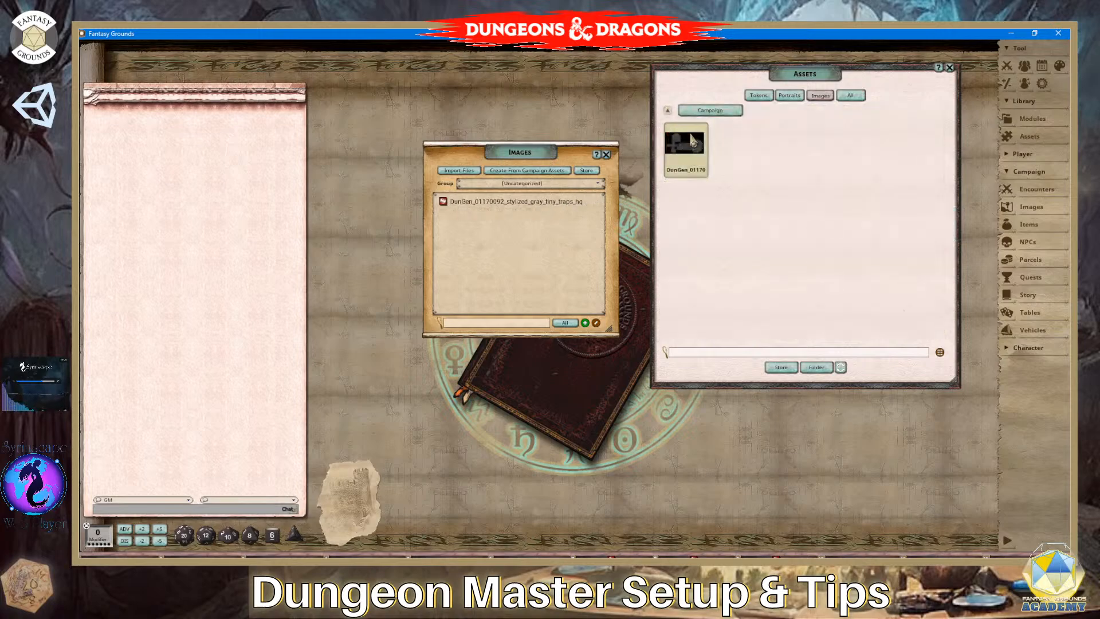
Open the campaign's images folder in File Explorer, widen the name column to compare the map's JPG and XML file names, and close it.
{"action": "left_click", "coordinate": [818, 369]}
{"action": "left_click", "coordinate": [526, 209]}
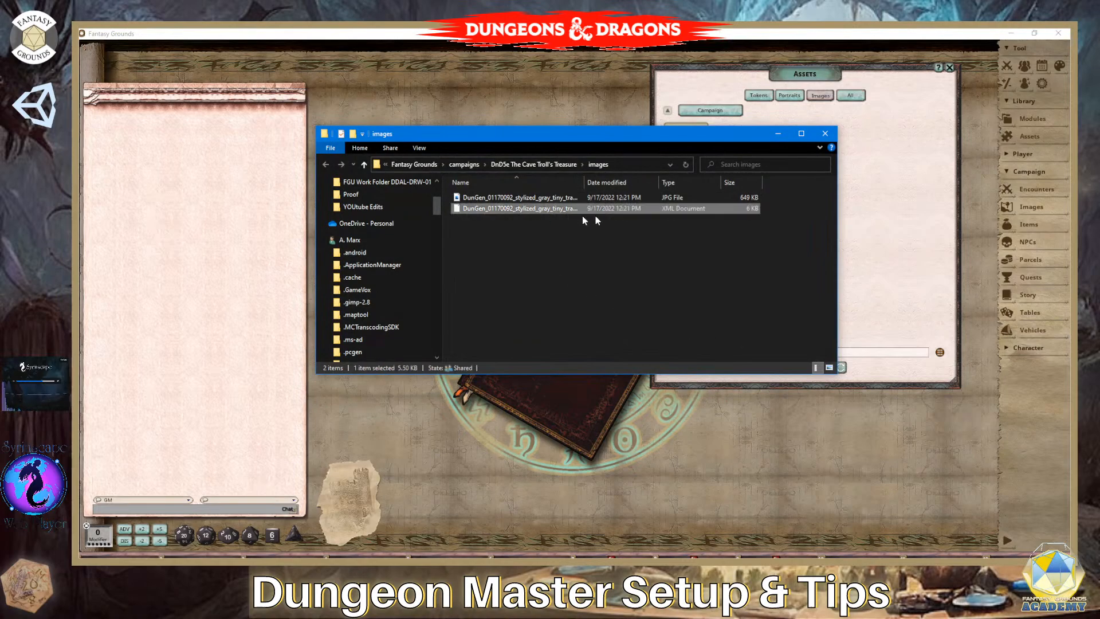
{"action": "left_click", "coordinate": [551, 198]}
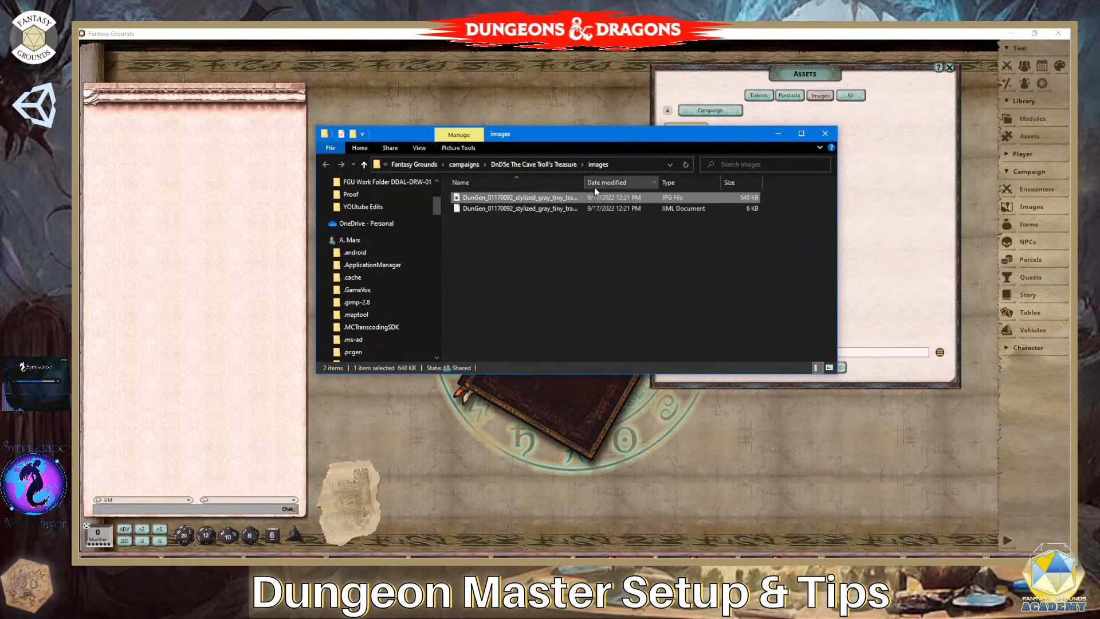
{"action": "left_click_drag", "start_coordinate": [583, 182], "coordinate": [684, 182]}
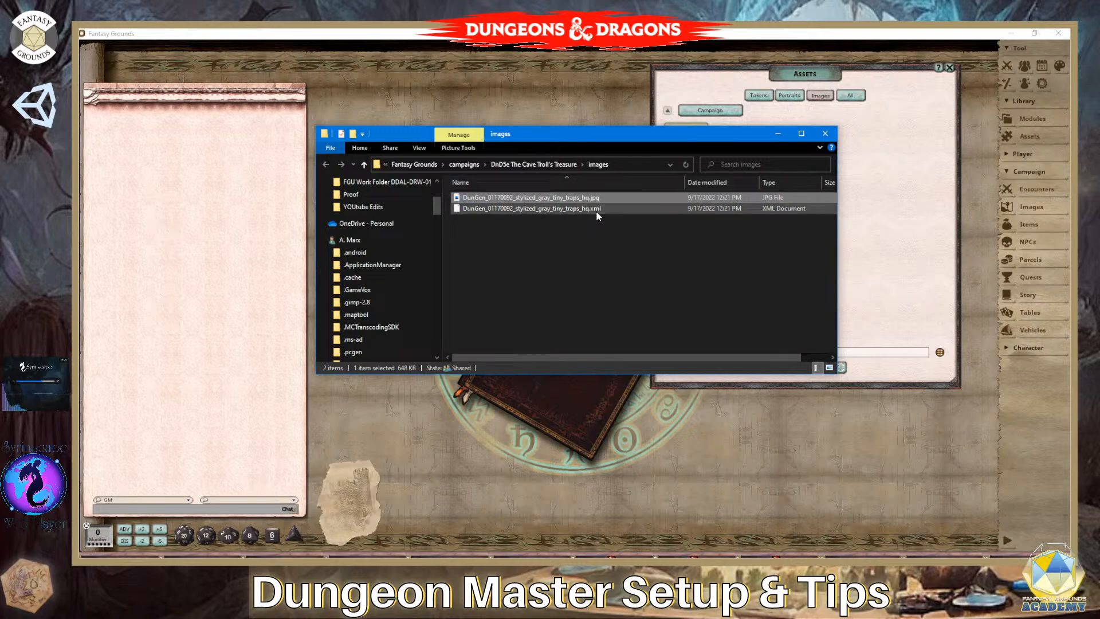
{"action": "left_click_drag", "start_coordinate": [647, 358], "coordinate": [800, 266]}
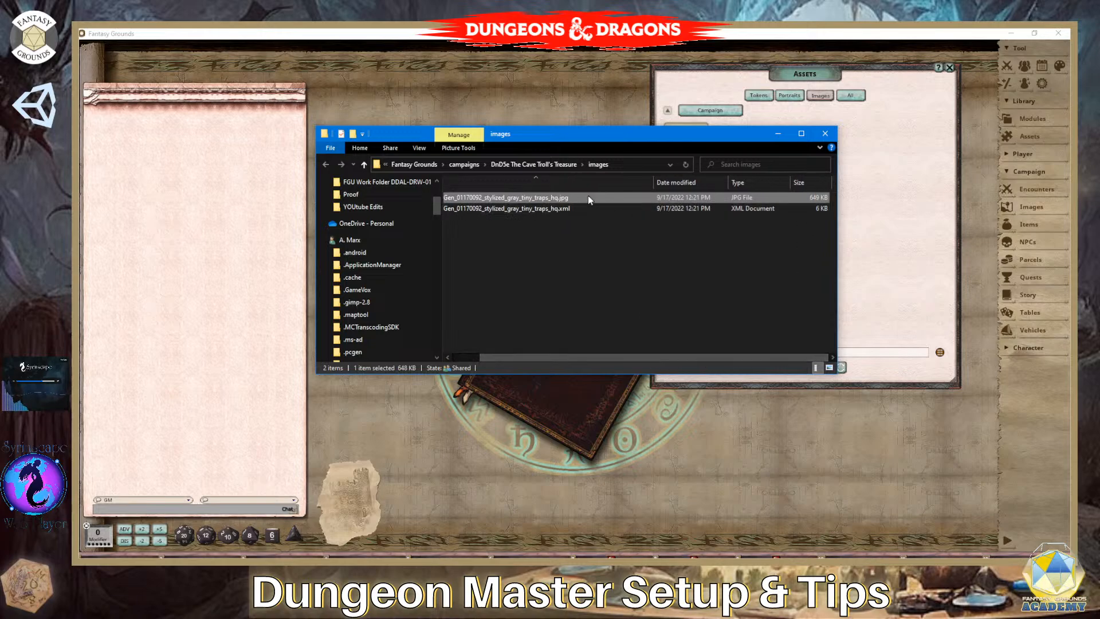
{"action": "left_click", "coordinate": [824, 134]}
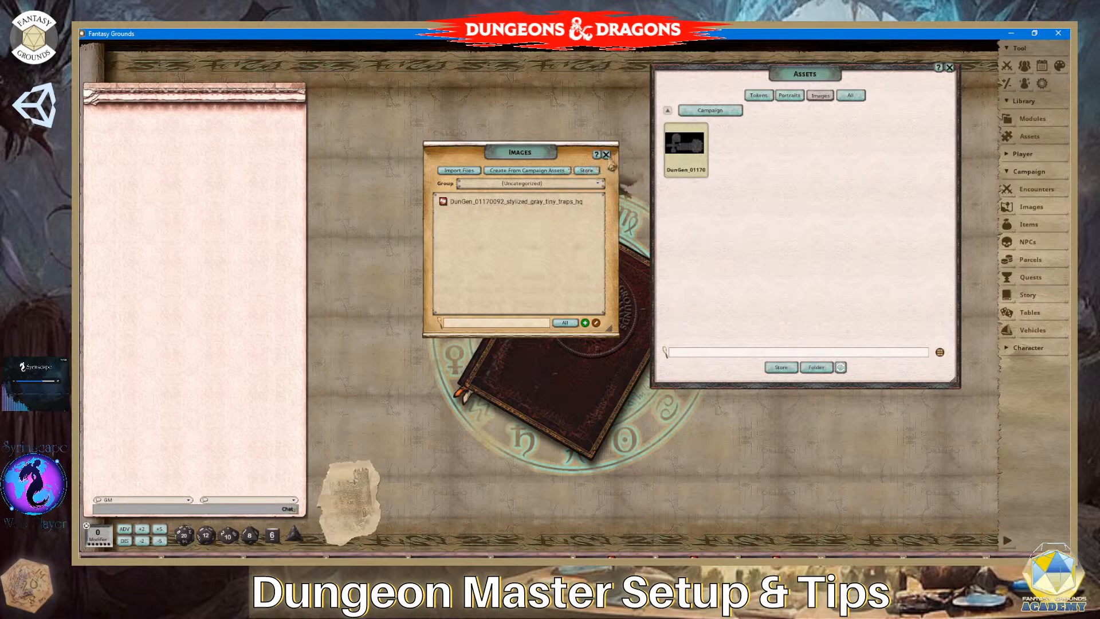
Close the Images list, preview the DunGen map asset, and close the preview and the Assets window.
{"action": "left_click", "coordinate": [605, 154]}
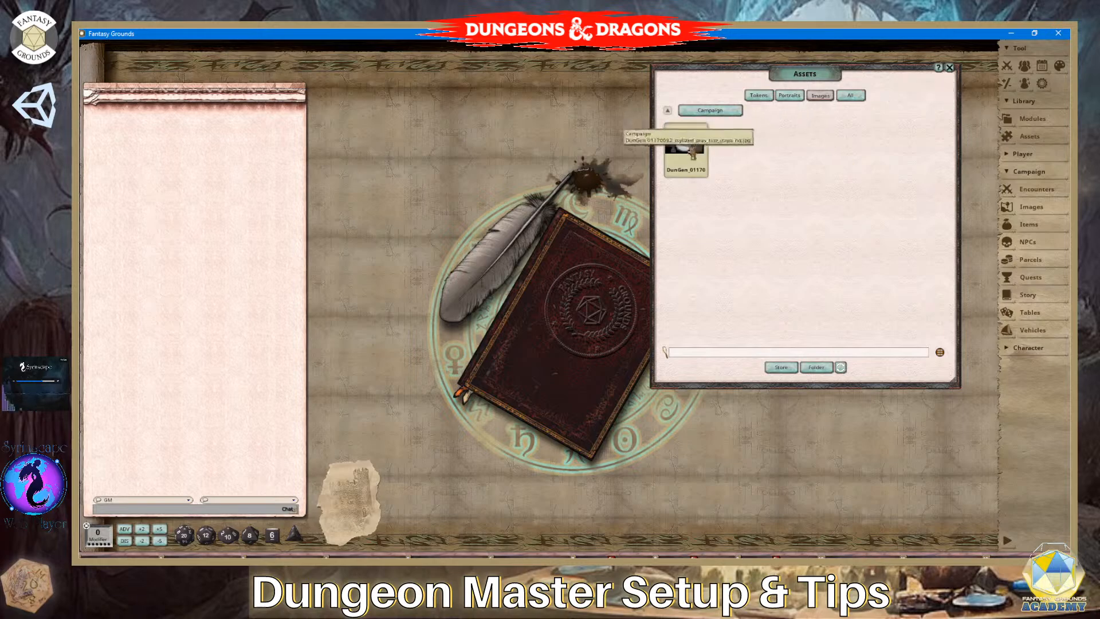
{"action": "left_click", "coordinate": [691, 150]}
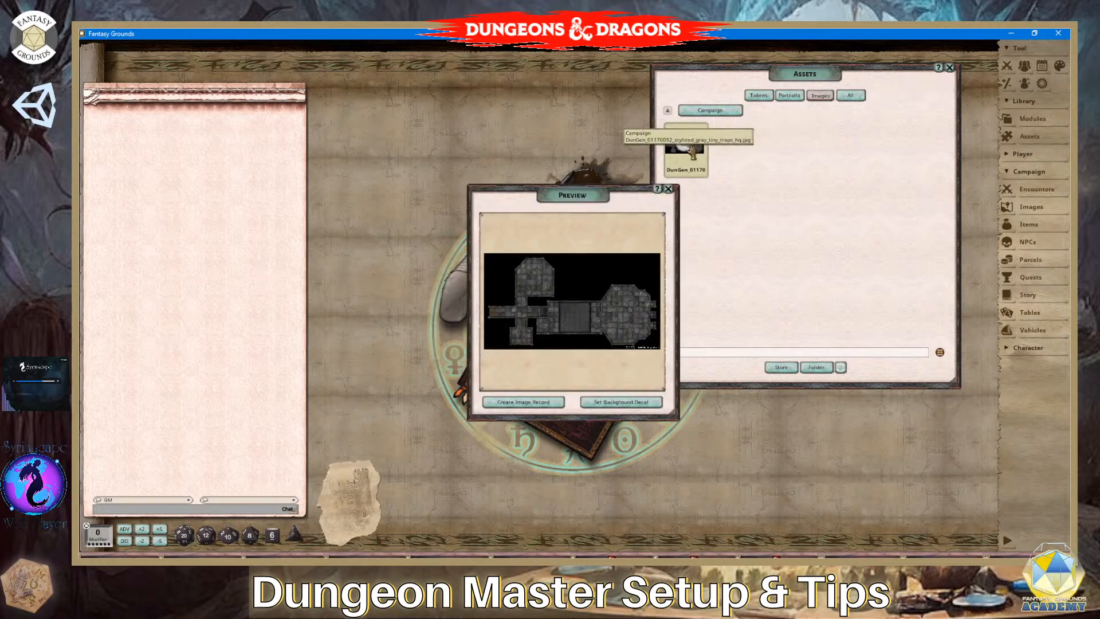
{"action": "left_click", "coordinate": [668, 189]}
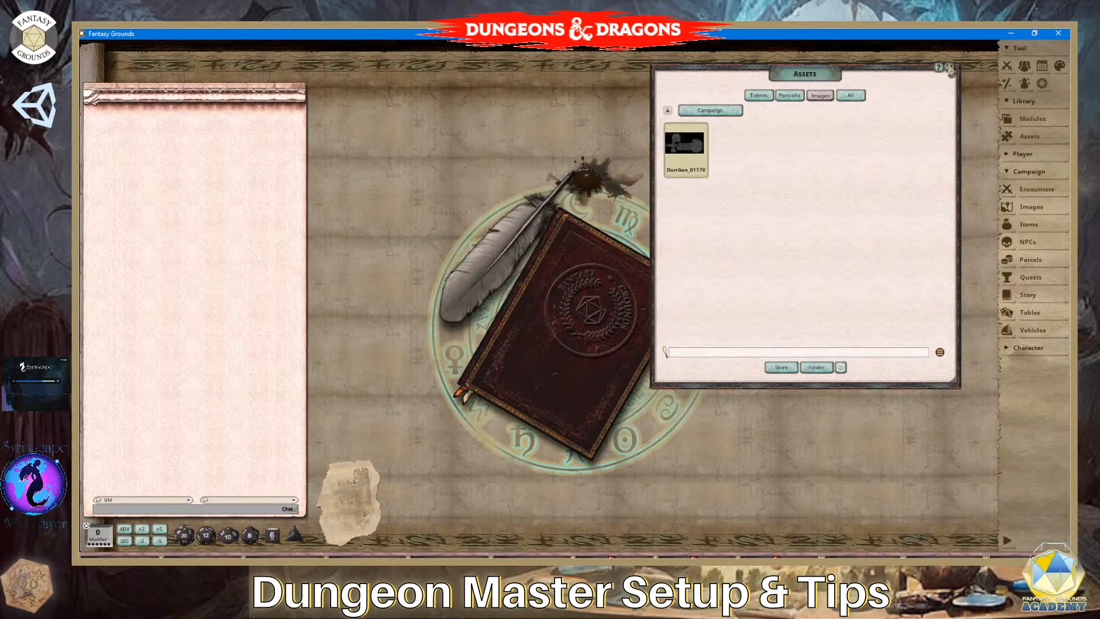
{"action": "left_click", "coordinate": [949, 68]}
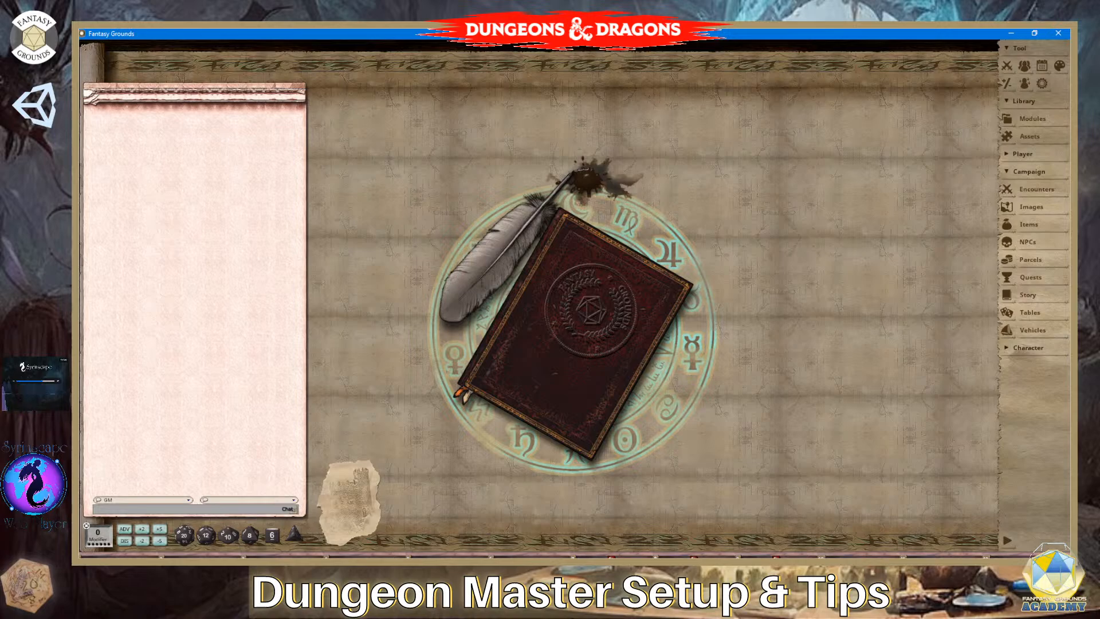
Switch to Streamlabs Desktop, lower the Desktop Audio level slightly, check the other mixer channels and return to Fantasy Grounds.
{"action": "left_click", "coordinate": [395, 575]}
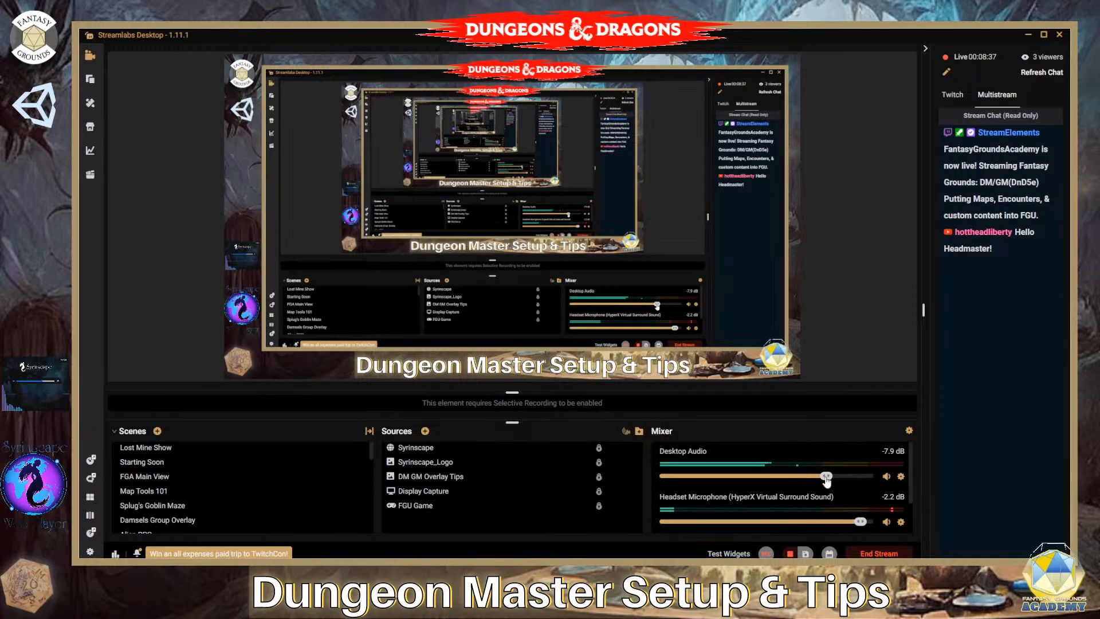
{"action": "left_click_drag", "start_coordinate": [826, 475], "coordinate": [820, 476]}
{"action": "scroll", "coordinate": [733, 492], "scroll_direction": "down", "scroll_amount": 1}
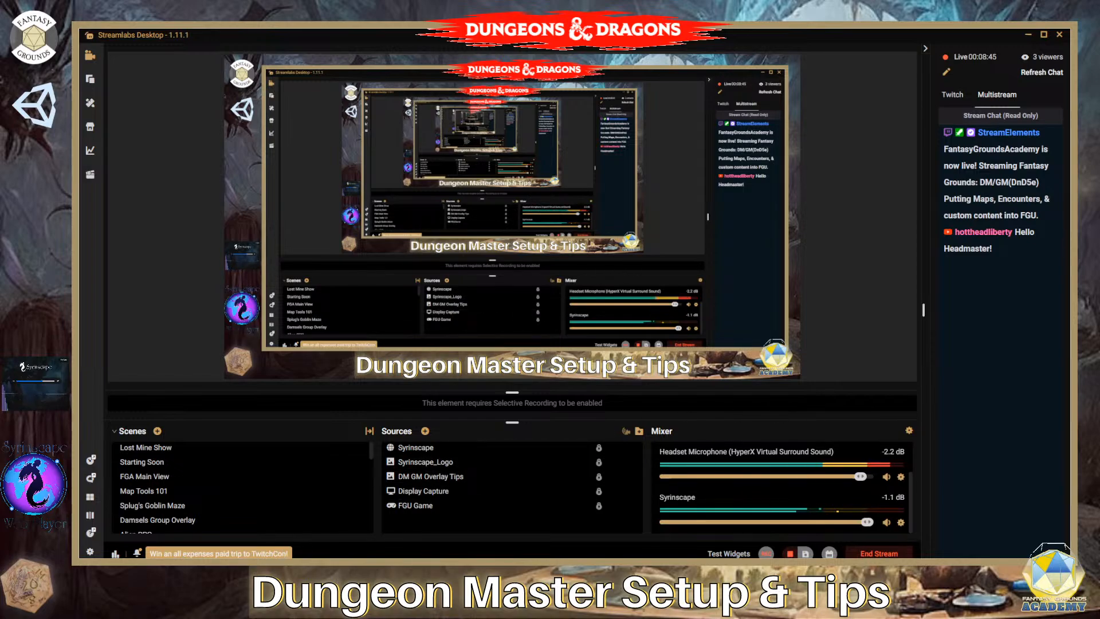
{"action": "key", "text": "alt+Tab"}
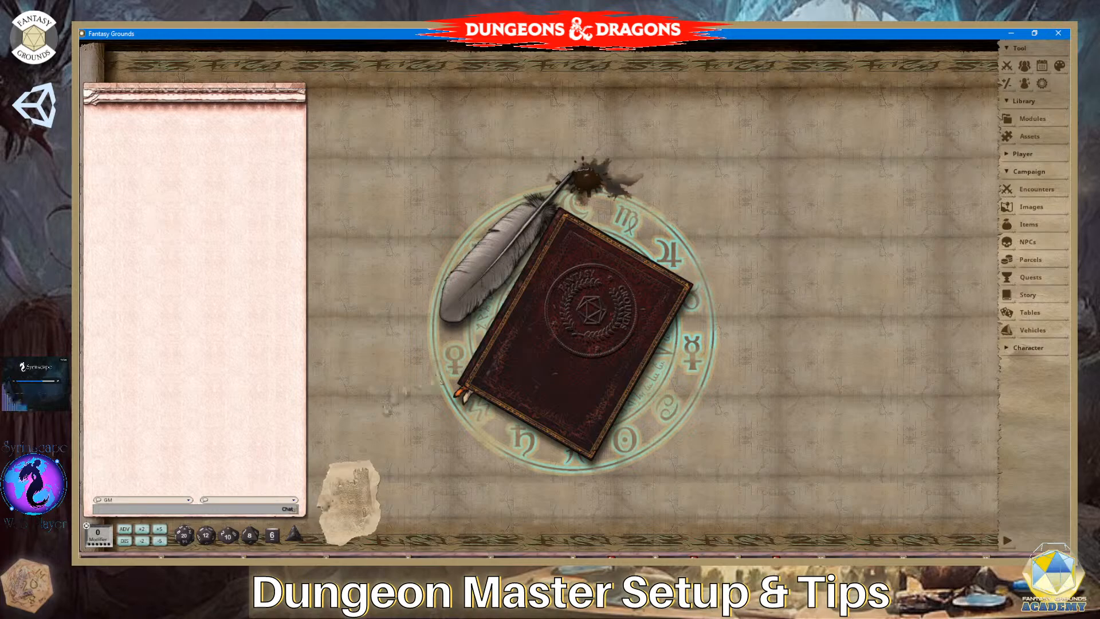
Switch to the Fantasy Grounds website in the browser and open the store's Art Subscription page.
{"action": "key", "text": "alt+Tab"}
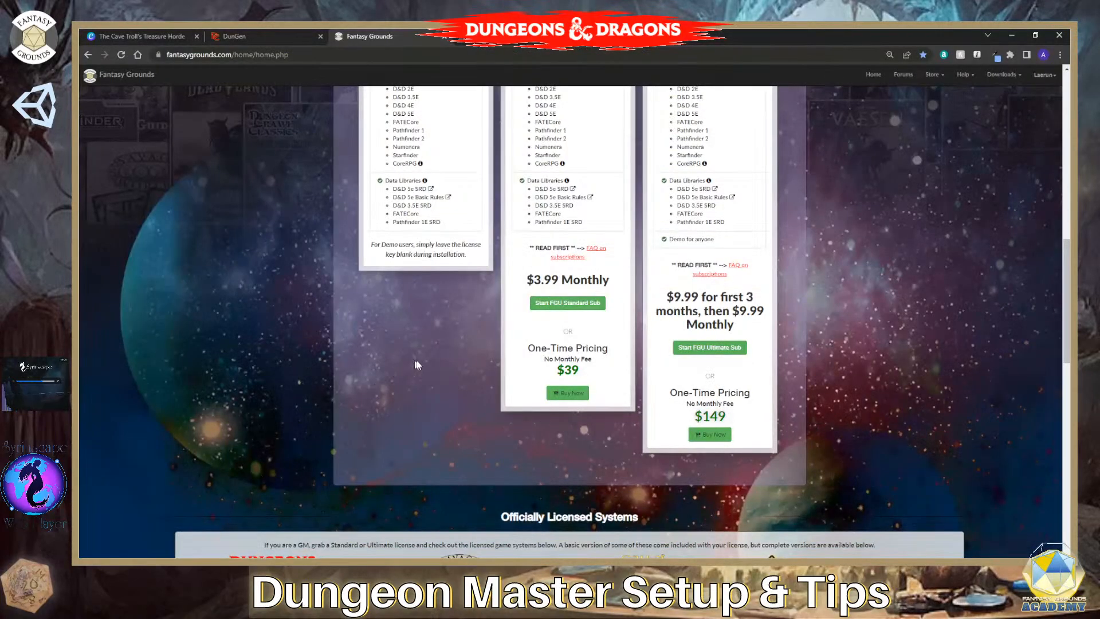
{"action": "scroll", "coordinate": [556, 335], "scroll_direction": "up", "scroll_amount": 10}
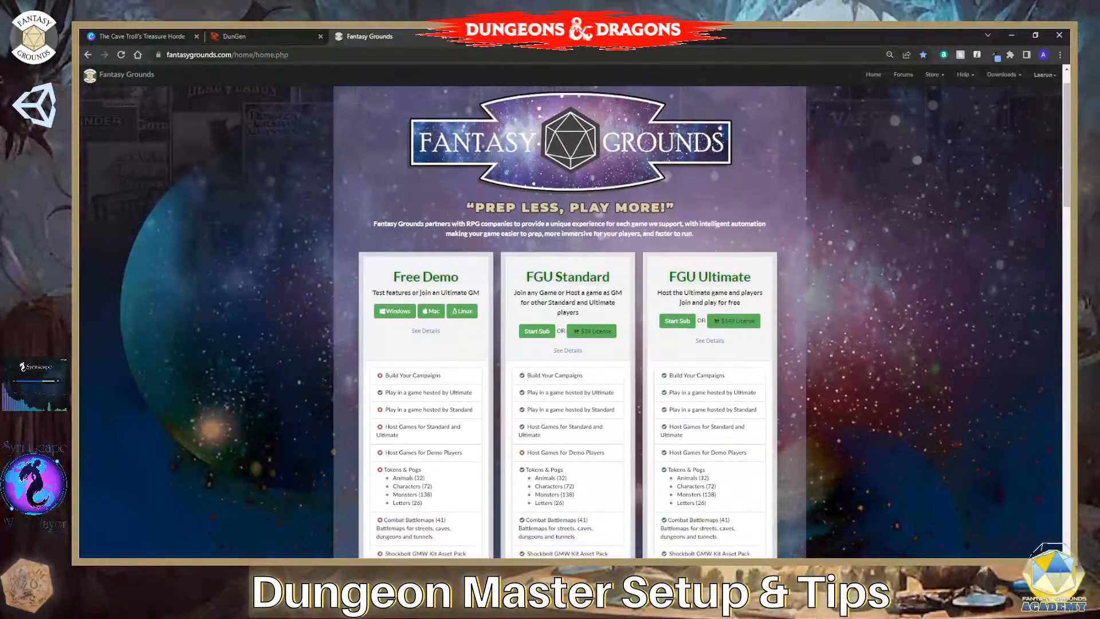
{"action": "scroll", "coordinate": [849, 109], "scroll_direction": "up", "scroll_amount": 2}
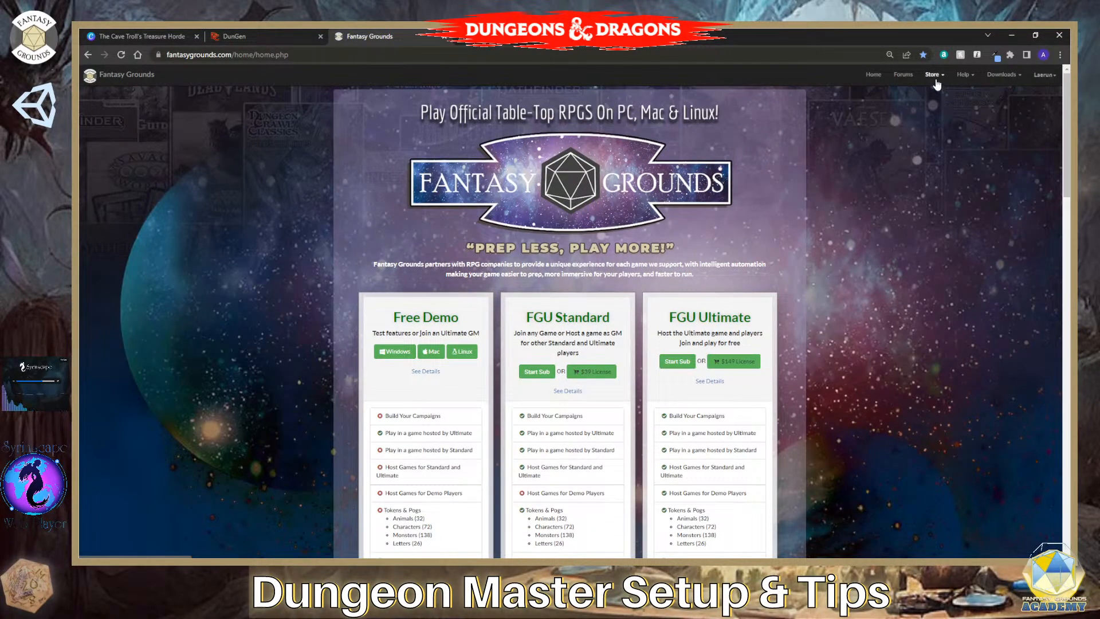
{"action": "left_click", "coordinate": [937, 84]}
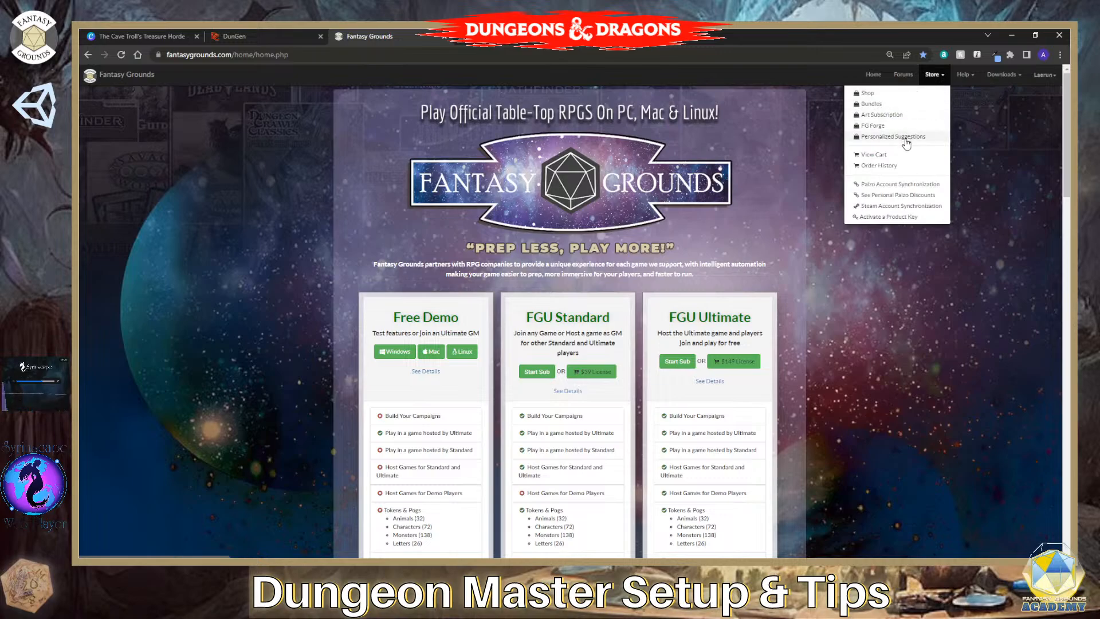
{"action": "left_click", "coordinate": [880, 115]}
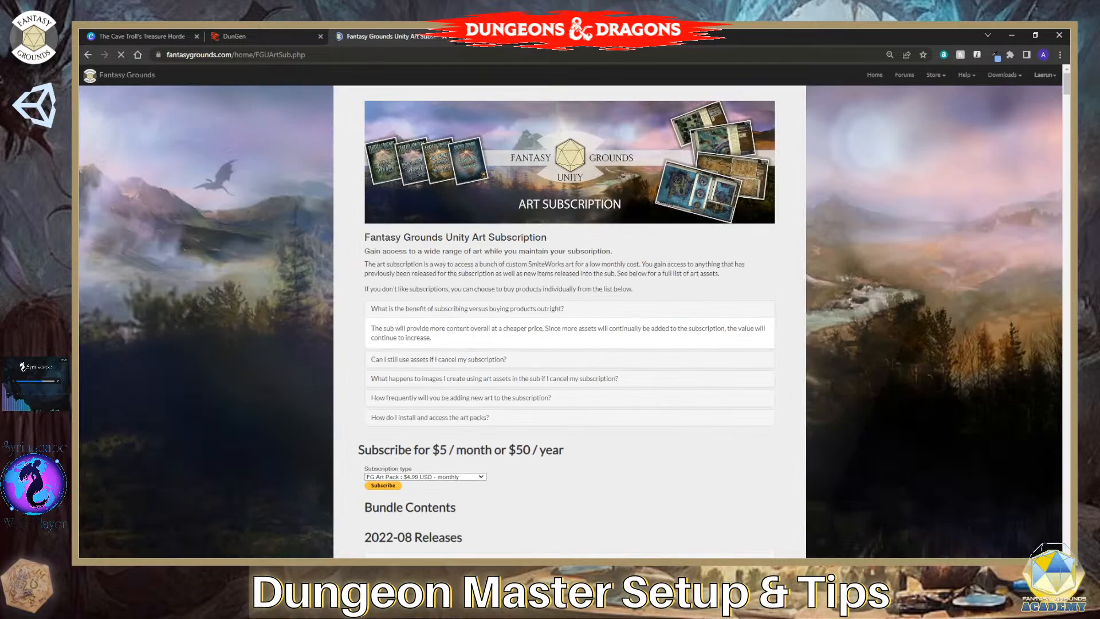
Browse the subscription's map packs from the 2022-08 through 2022-05 releases, and close the page.
{"action": "scroll", "coordinate": [598, 278], "scroll_direction": "down", "scroll_amount": 2}
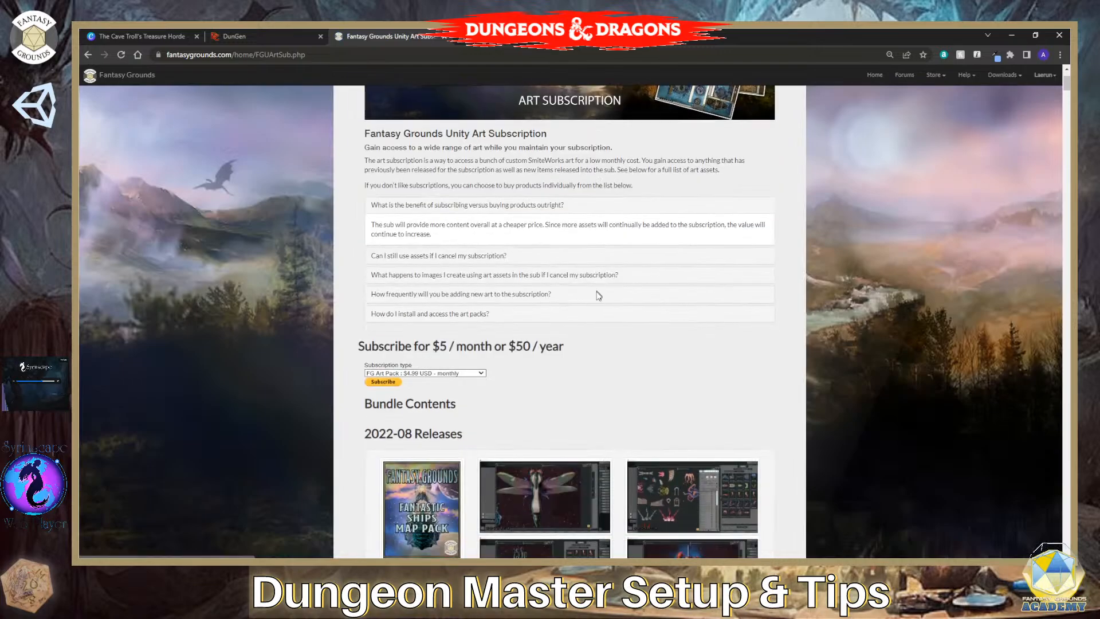
{"action": "scroll", "coordinate": [596, 310], "scroll_direction": "down", "scroll_amount": 3}
{"action": "scroll", "coordinate": [592, 348], "scroll_direction": "down", "scroll_amount": 7}
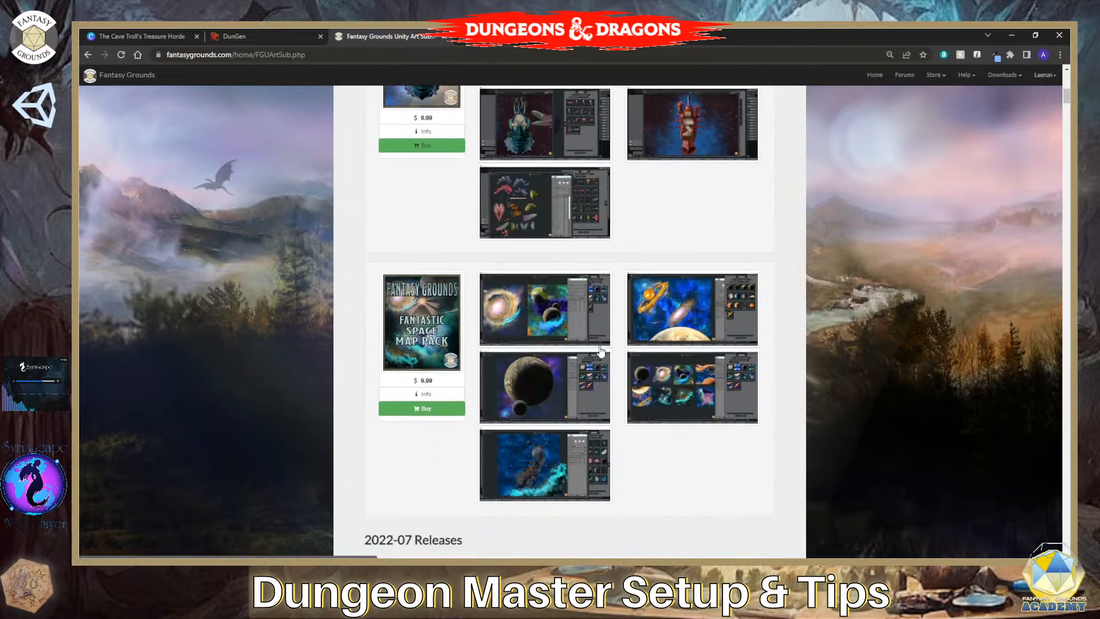
{"action": "scroll", "coordinate": [597, 350], "scroll_direction": "down", "scroll_amount": 5}
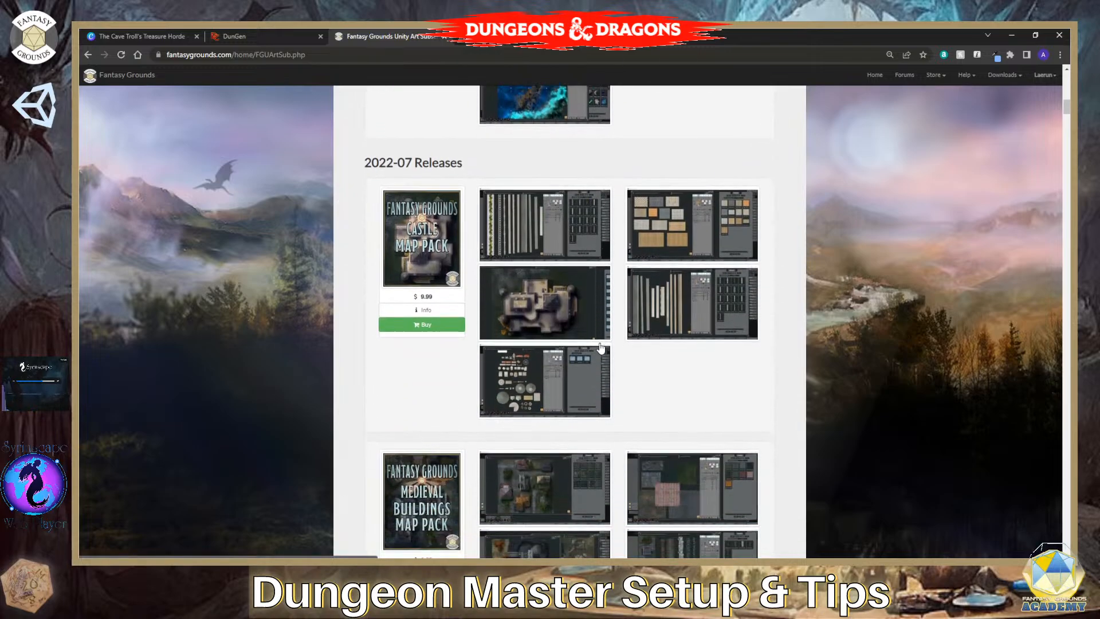
{"action": "scroll", "coordinate": [565, 300], "scroll_direction": "down", "scroll_amount": 10}
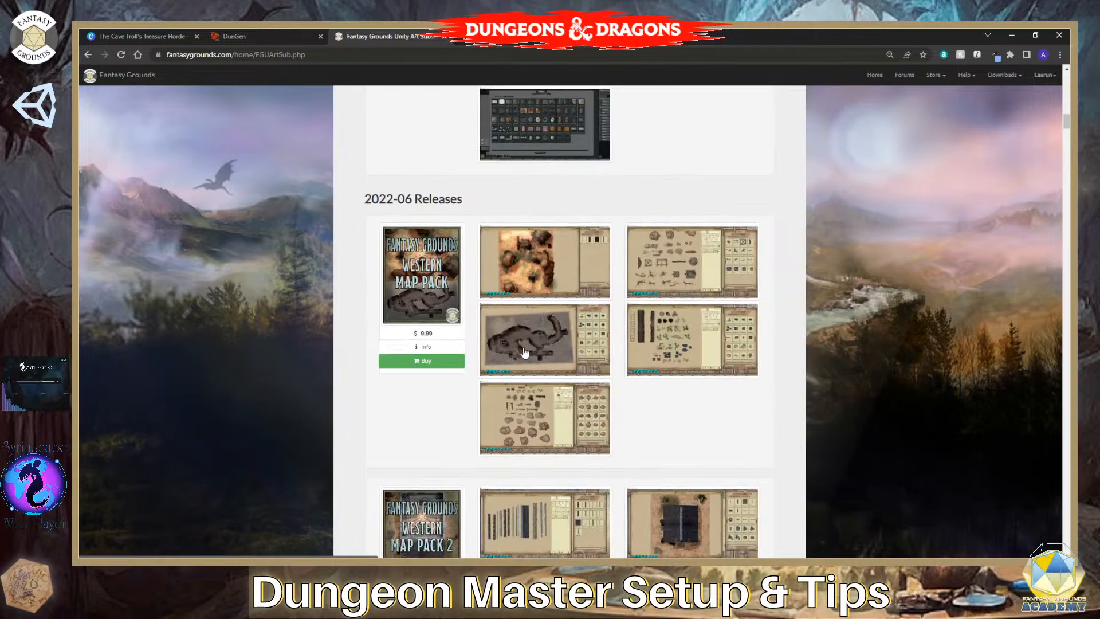
{"action": "scroll", "coordinate": [537, 365], "scroll_direction": "down", "scroll_amount": 1}
{"action": "scroll", "coordinate": [537, 365], "scroll_direction": "down", "scroll_amount": 4}
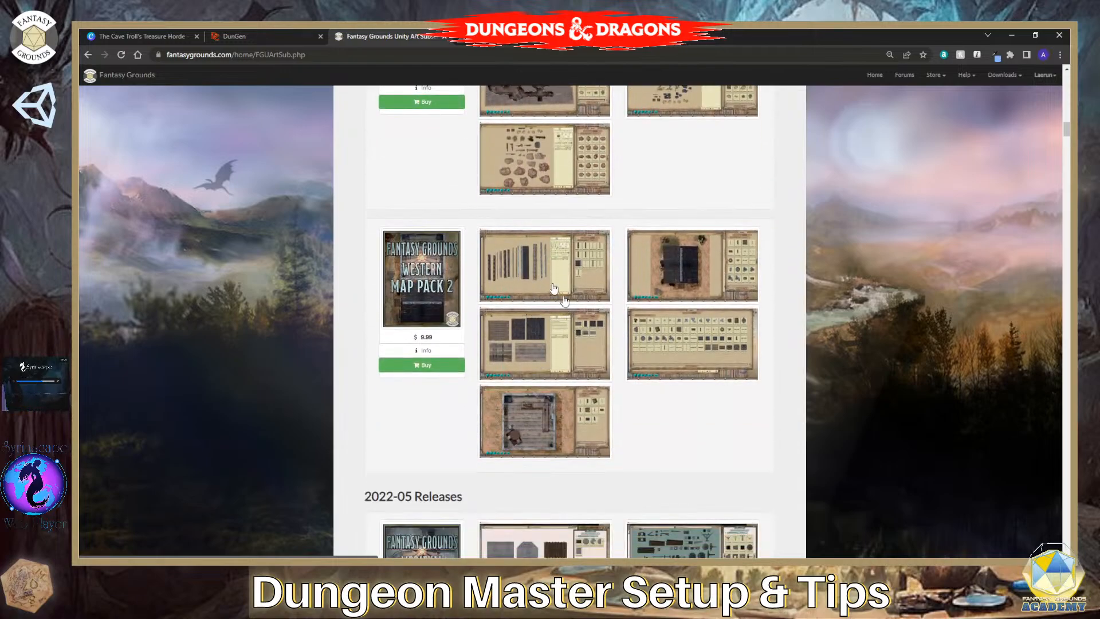
{"action": "left_click", "coordinate": [445, 37]}
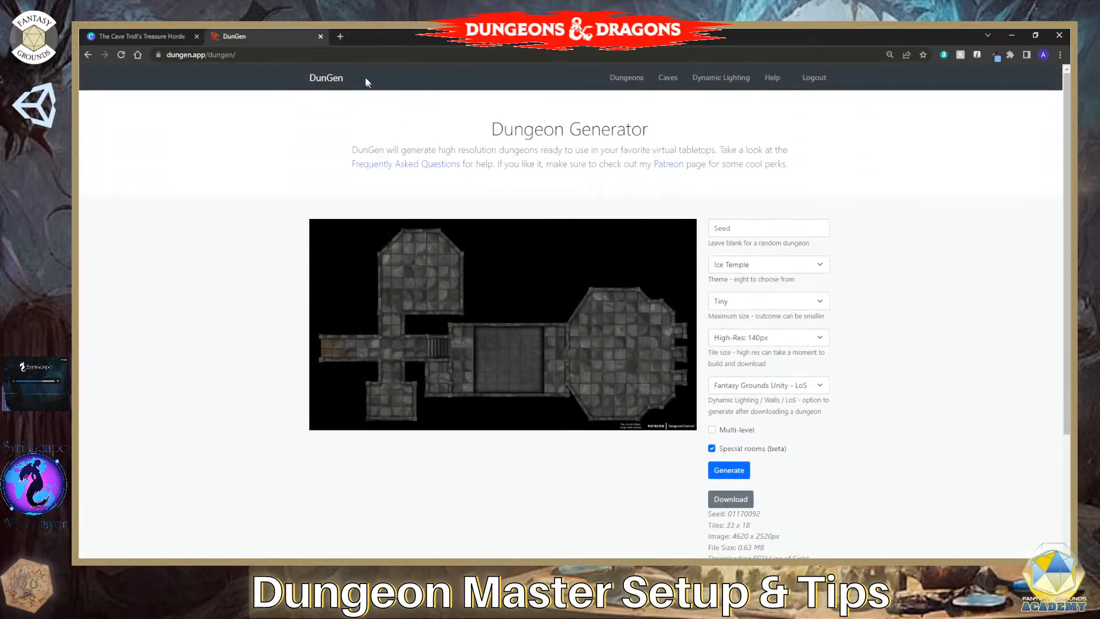
{"action": "scroll", "coordinate": [508, 209], "scroll_direction": "down", "scroll_amount": 3}
{"action": "scroll", "coordinate": [446, 246], "scroll_direction": "up", "scroll_amount": 3}
{"action": "scroll", "coordinate": [592, 353], "scroll_direction": "down", "scroll_amount": 3}
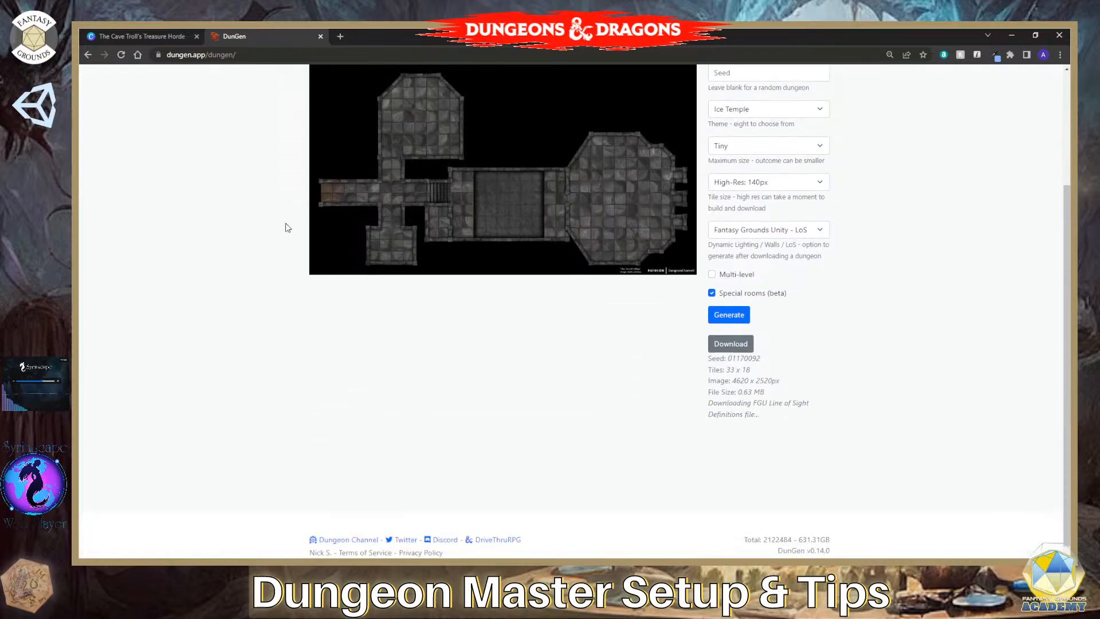
View the DunGen generator page's web address, check the Notepad++ and Streamlabs Desktop windows, and return to Fantasy Grounds.
{"action": "scroll", "coordinate": [527, 212], "scroll_direction": "up", "scroll_amount": 3}
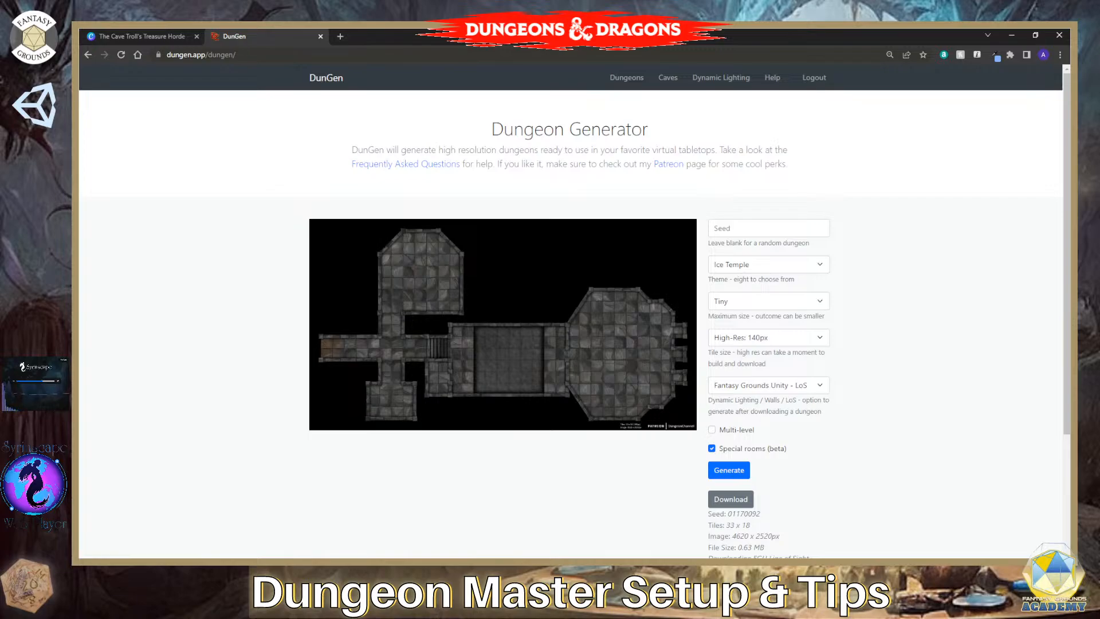
{"action": "left_click", "coordinate": [201, 55]}
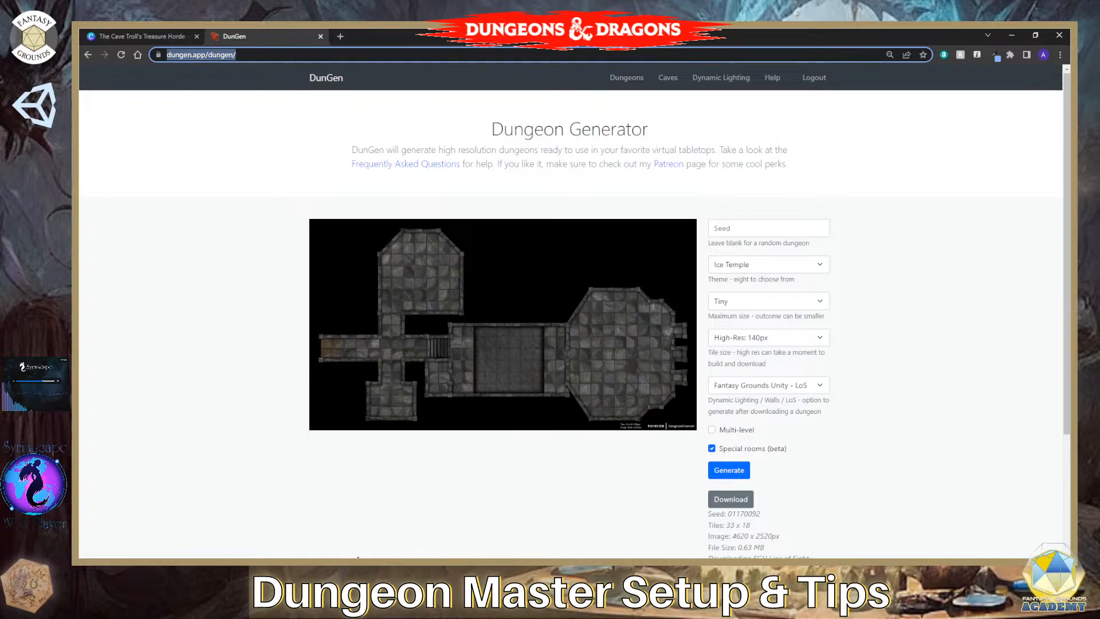
{"action": "left_click", "coordinate": [335, 564]}
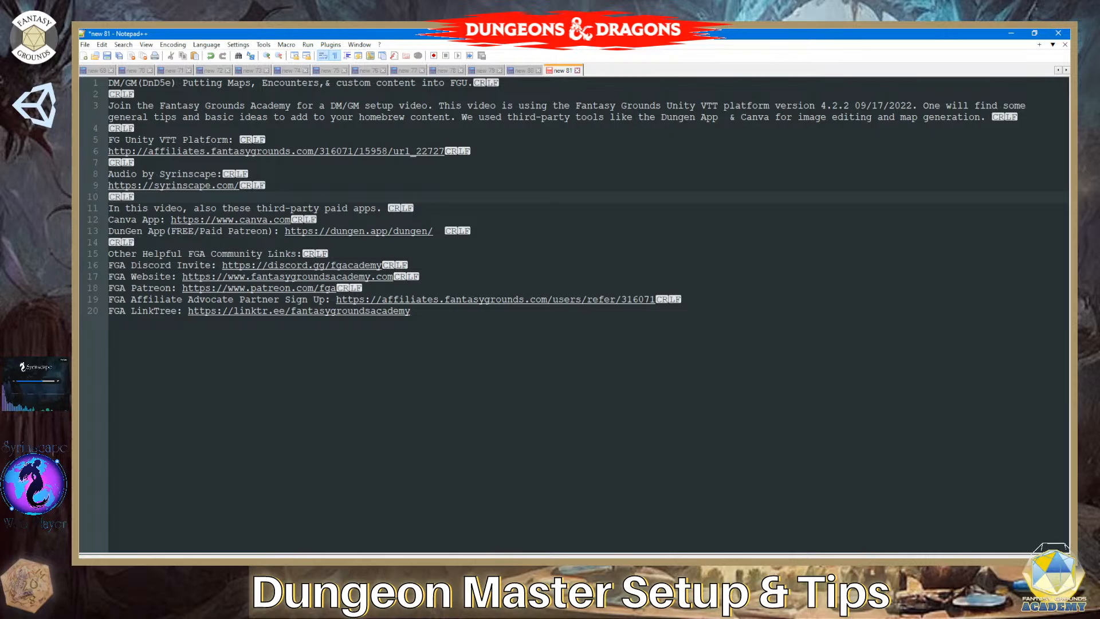
{"action": "left_click", "coordinate": [192, 564]}
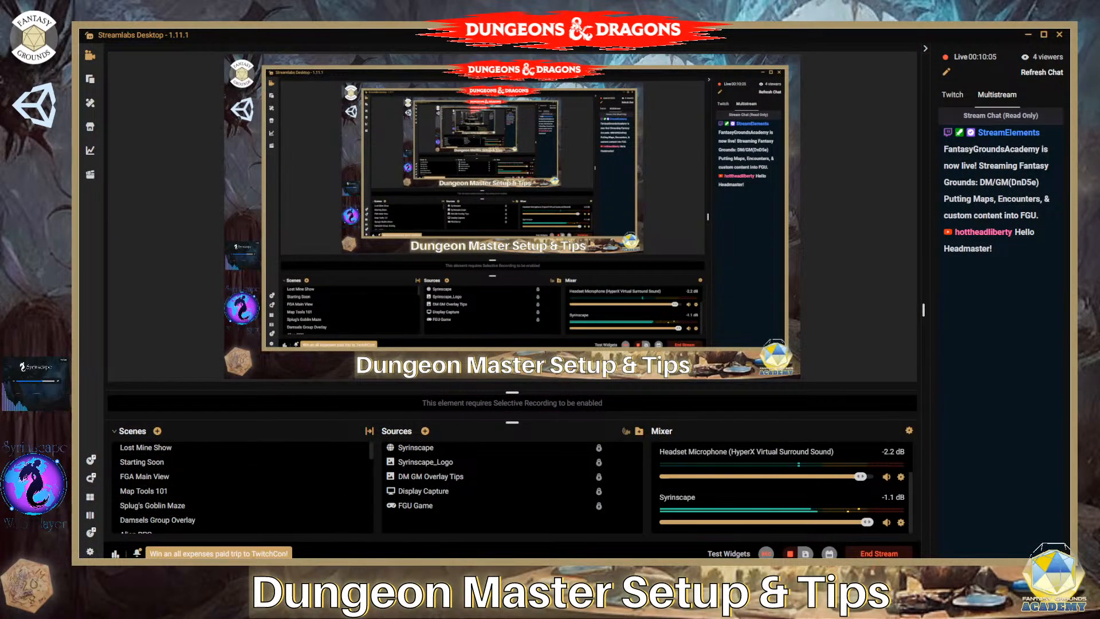
{"action": "left_click", "coordinate": [298, 571]}
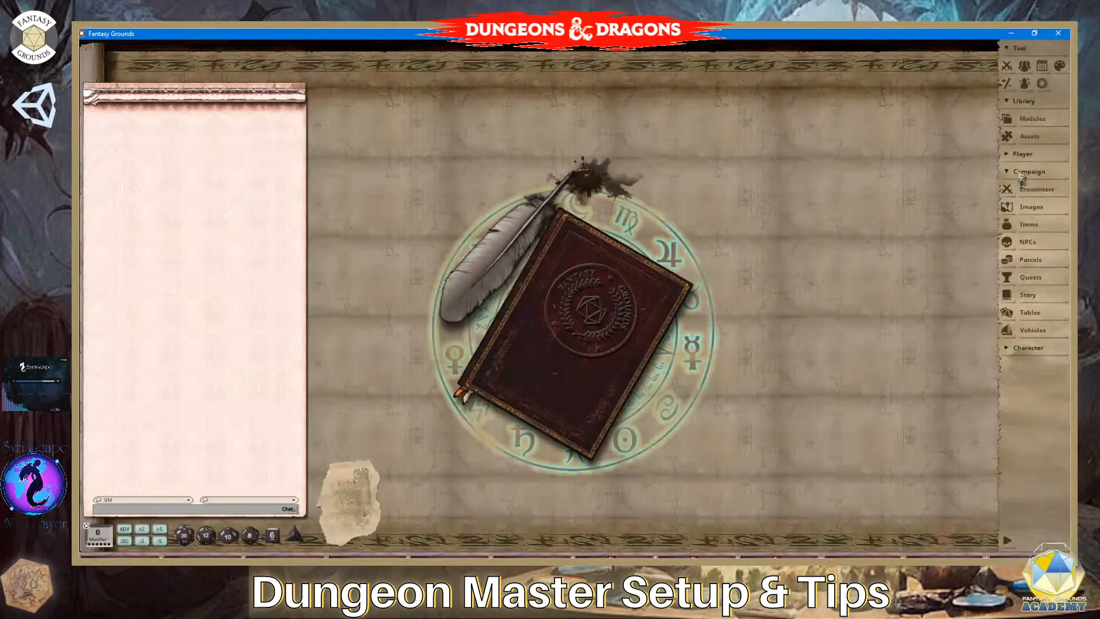
Open the campaign's image assets and bring up the campaign's images folder in File Explorer.
{"action": "left_click", "coordinate": [1030, 138]}
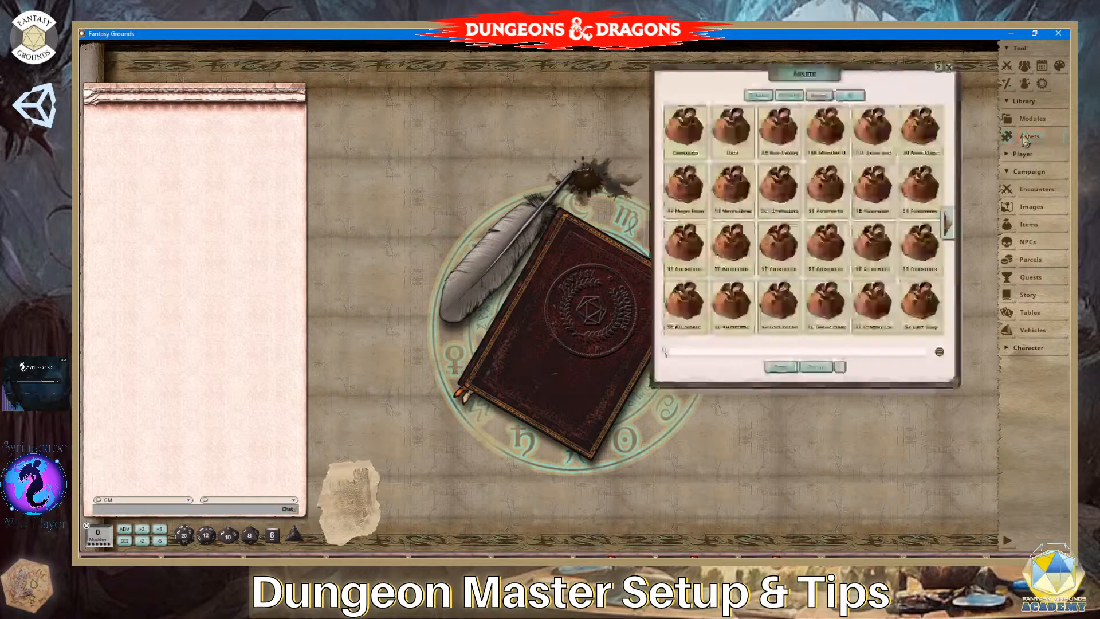
{"action": "left_click_drag", "start_coordinate": [807, 79], "coordinate": [504, 98]}
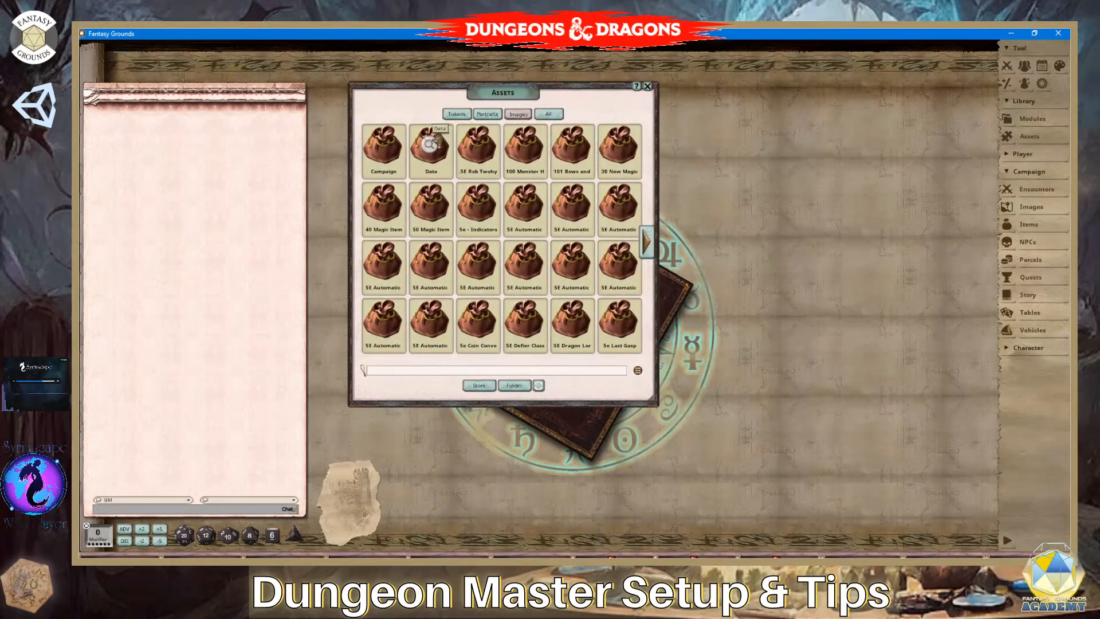
{"action": "left_click", "coordinate": [384, 156]}
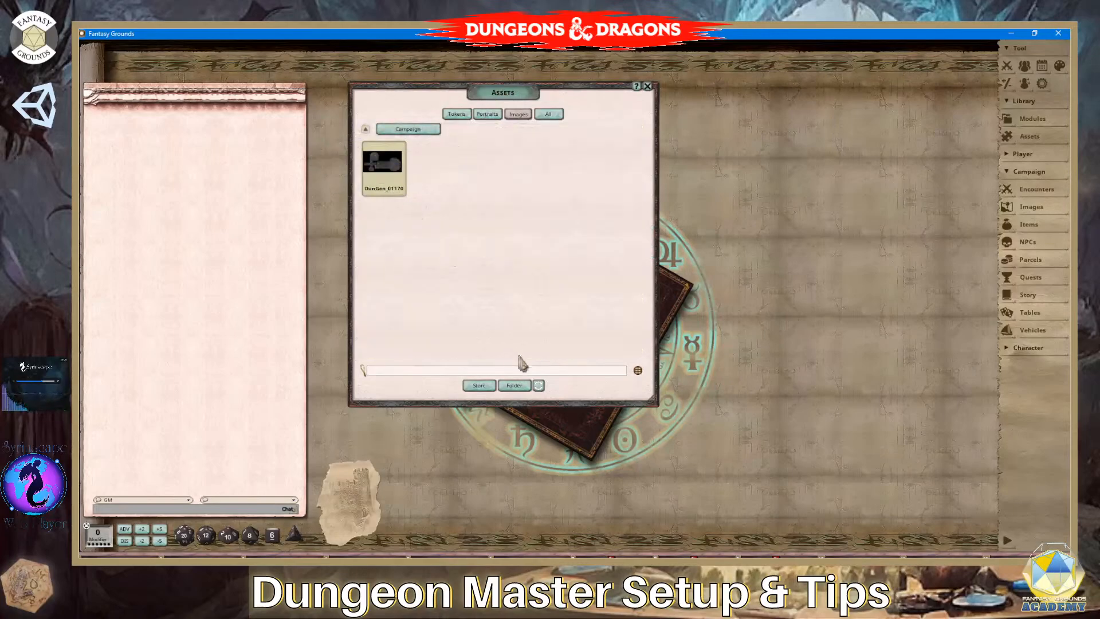
{"action": "left_click", "coordinate": [515, 386]}
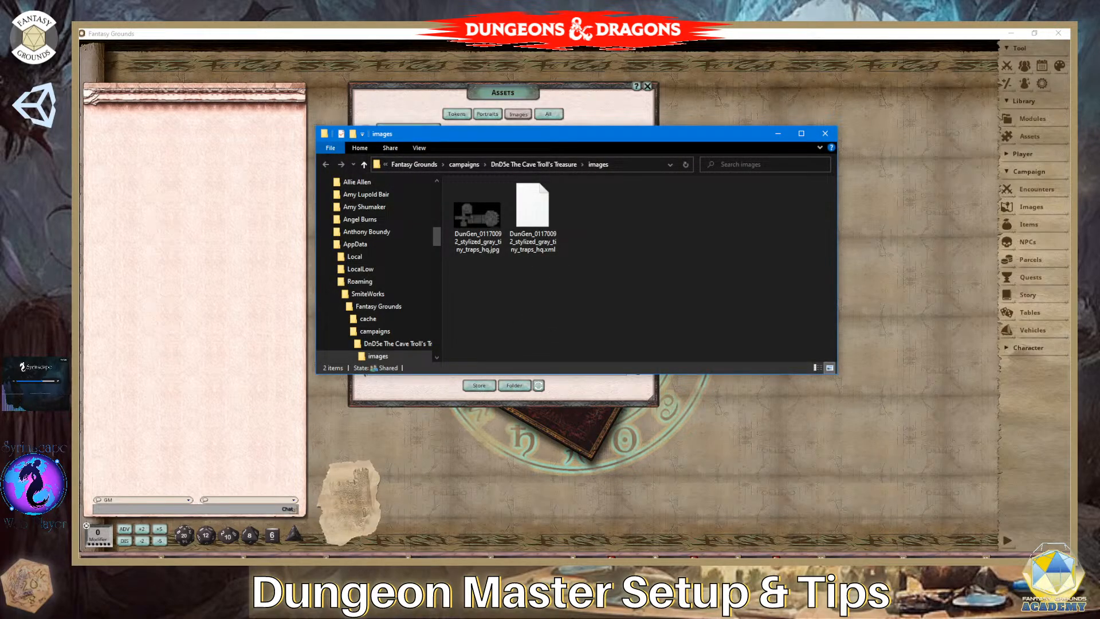
Copy The Cave Troll's Treasure Horde.png from Downloads into the campaign's images folder and close both File Explorer windows.
{"action": "mouse_move", "coordinate": [266, 563]}
{"action": "left_click", "coordinate": [248, 534]}
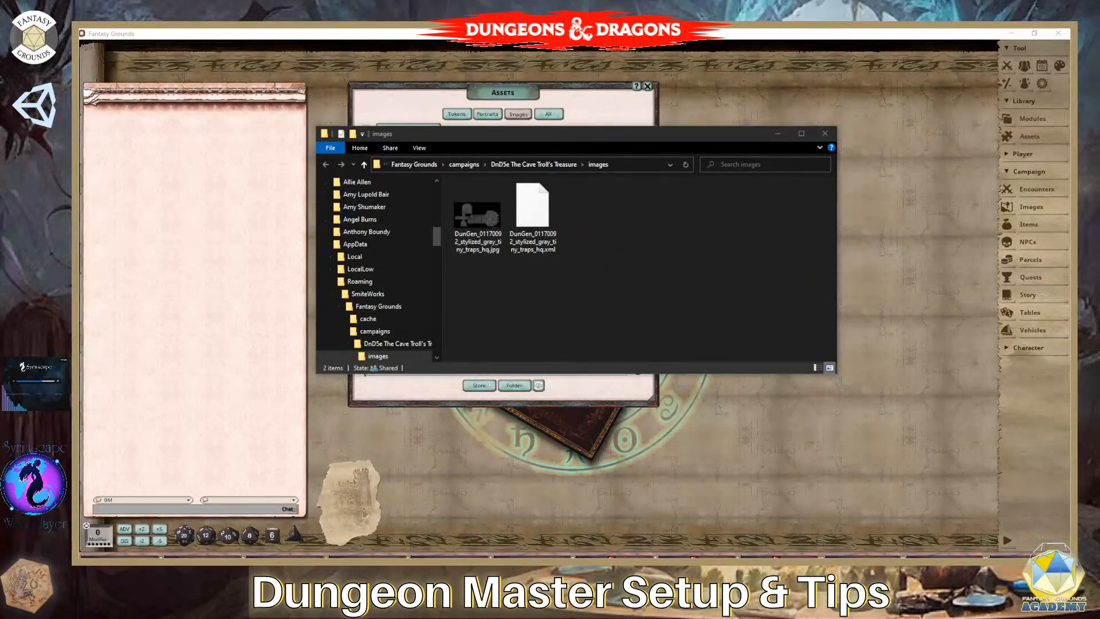
{"action": "mouse_move", "coordinate": [267, 564]}
{"action": "left_click", "coordinate": [222, 529]}
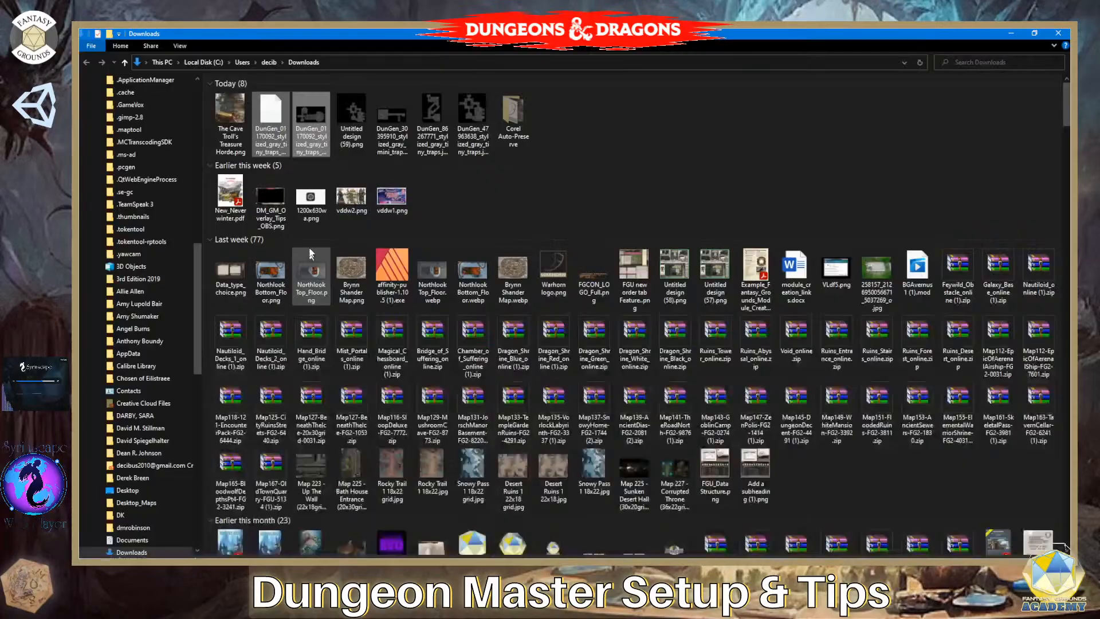
{"action": "left_click", "coordinate": [239, 127]}
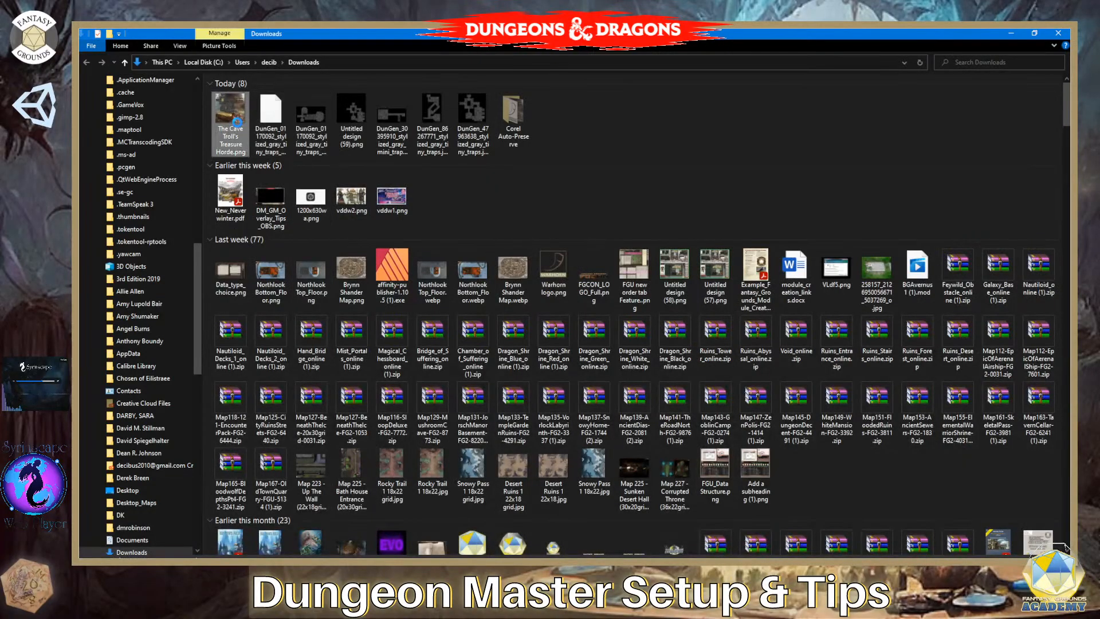
{"action": "right_click", "coordinate": [237, 122]}
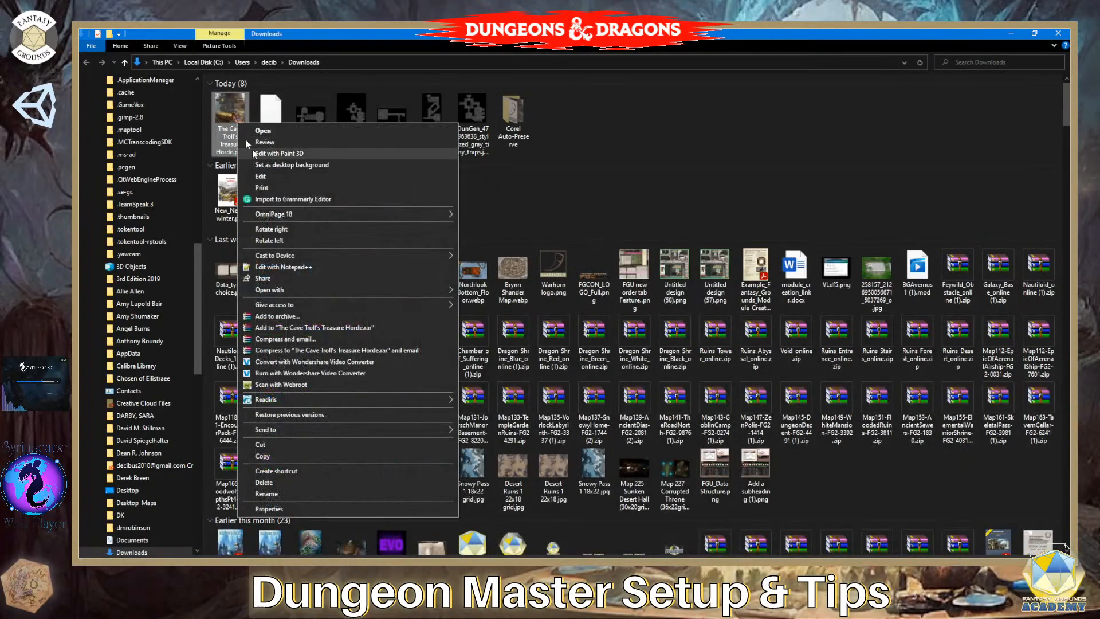
{"action": "left_click", "coordinate": [291, 456]}
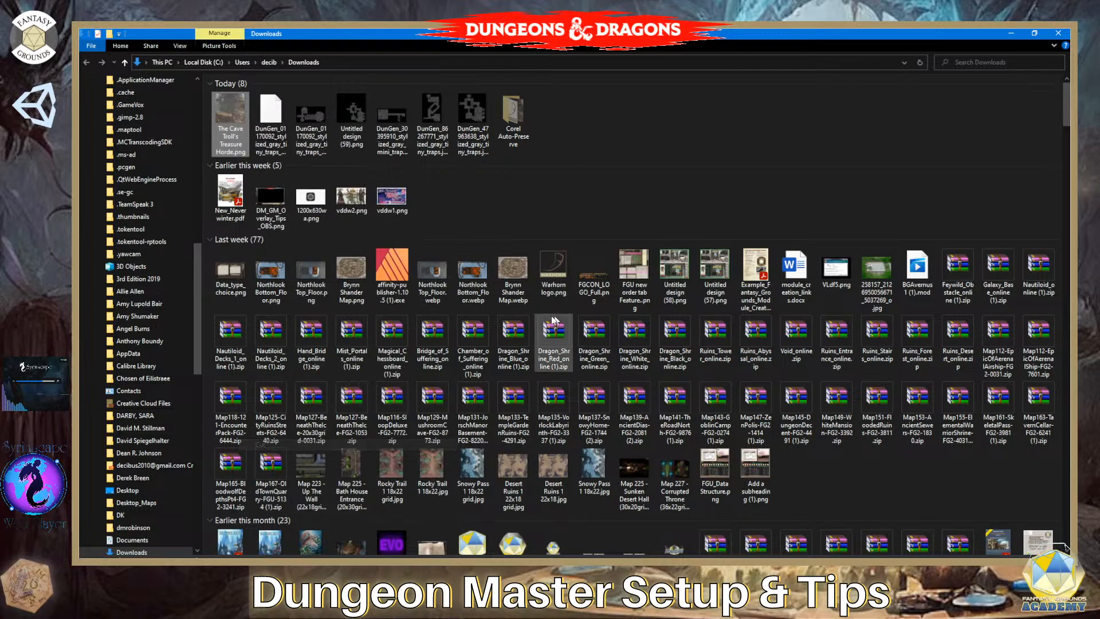
{"action": "left_click", "coordinate": [1057, 34]}
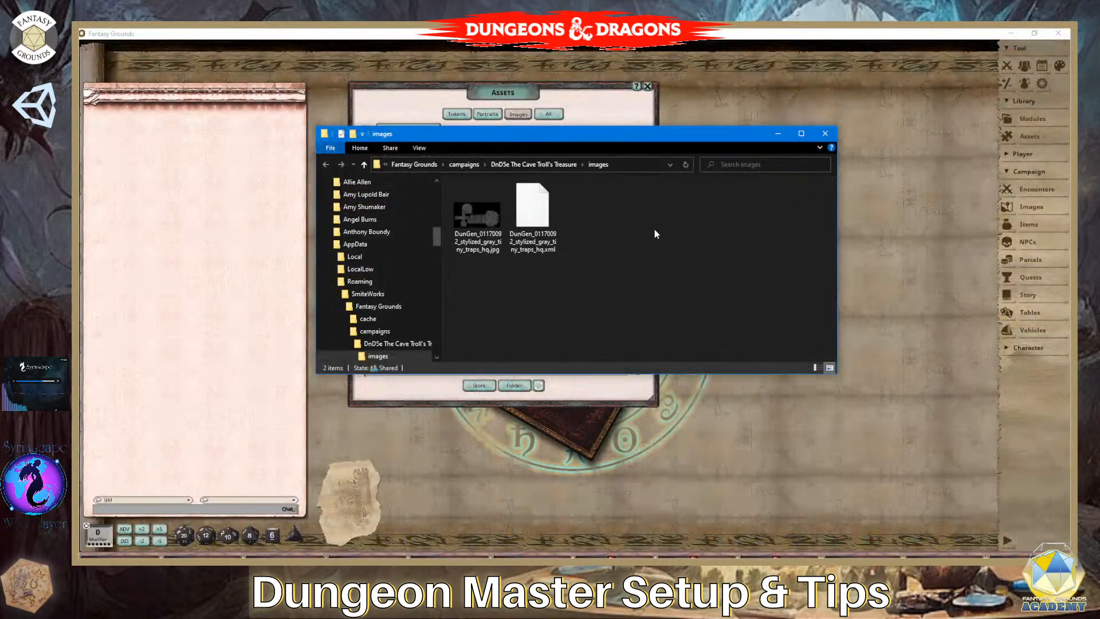
{"action": "key", "text": "ctrl+v"}
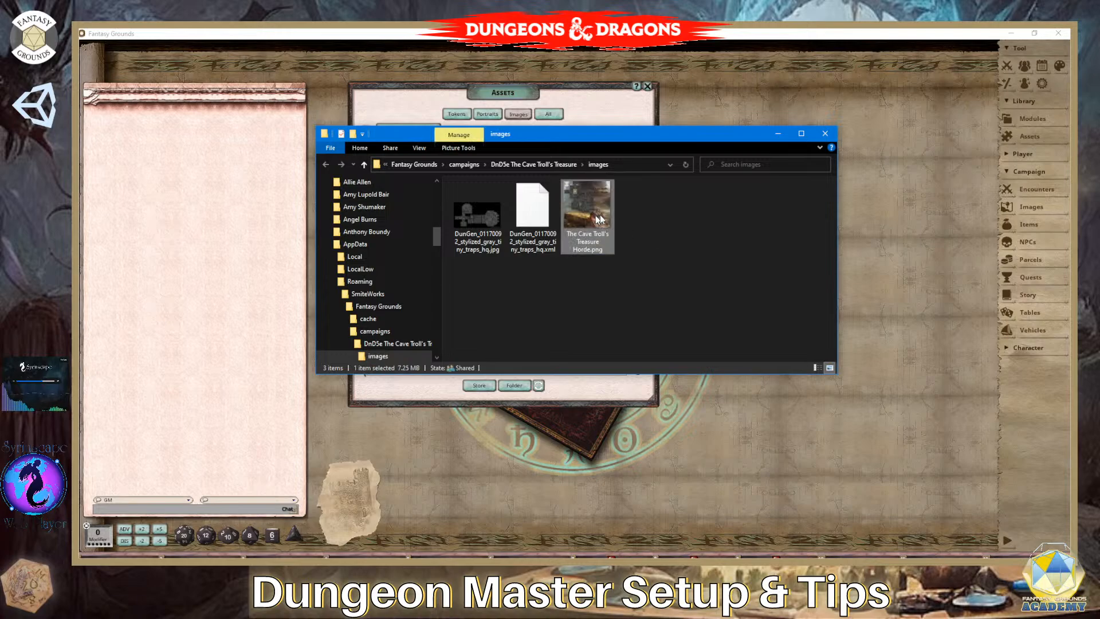
{"action": "left_click", "coordinate": [825, 134]}
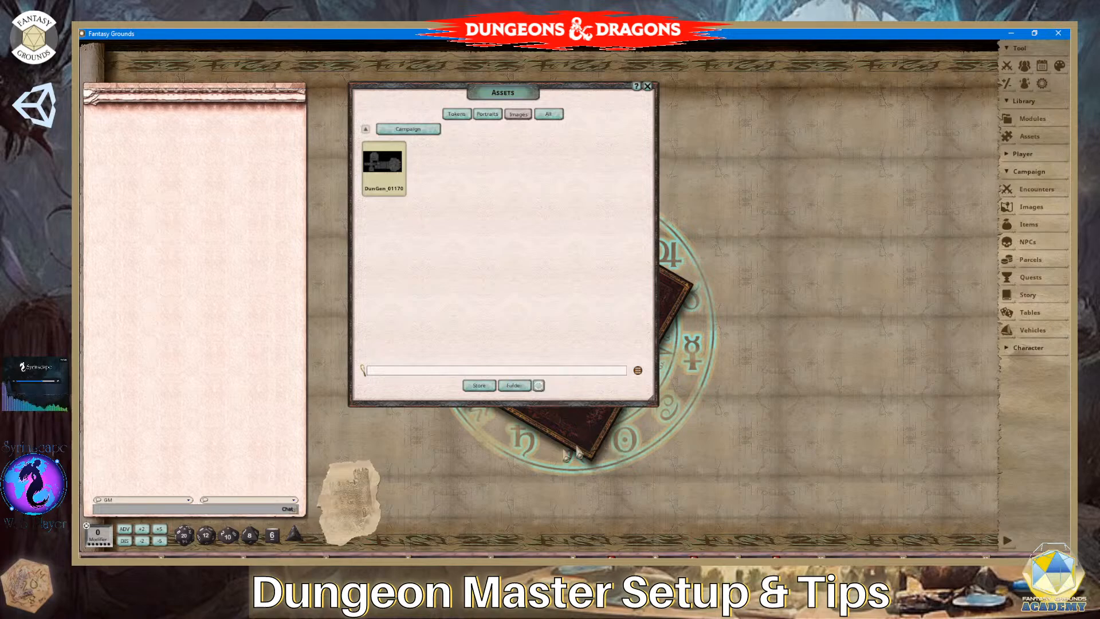
Search Windows for PointerFocus, launch it to highlight the pointer, and dismiss its control wheel.
{"action": "key", "text": "super"}
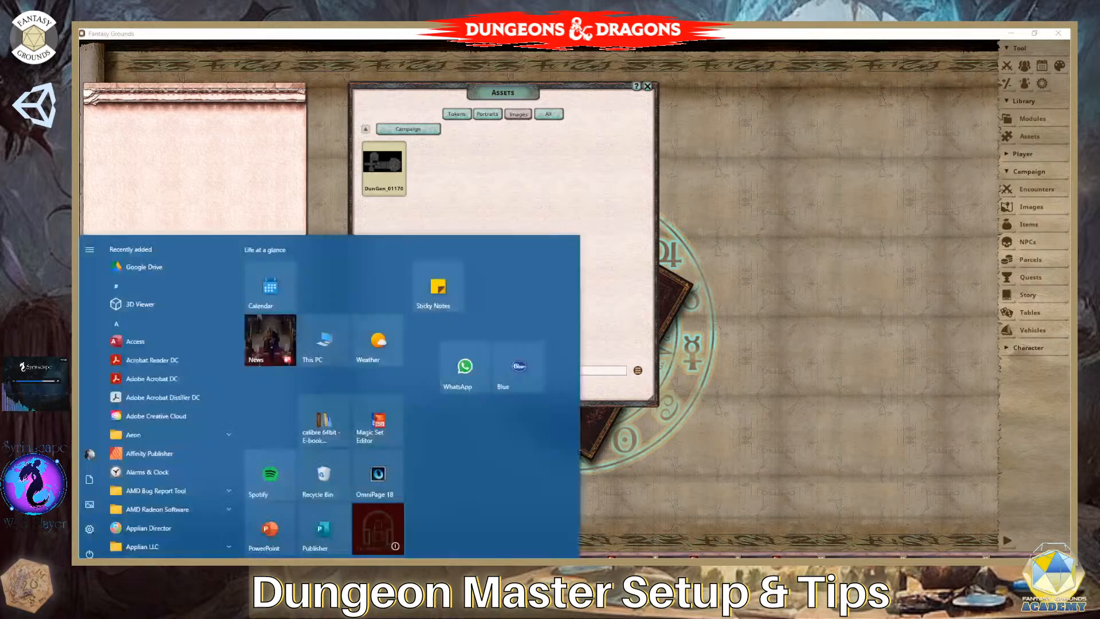
{"action": "key", "text": "super+s"}
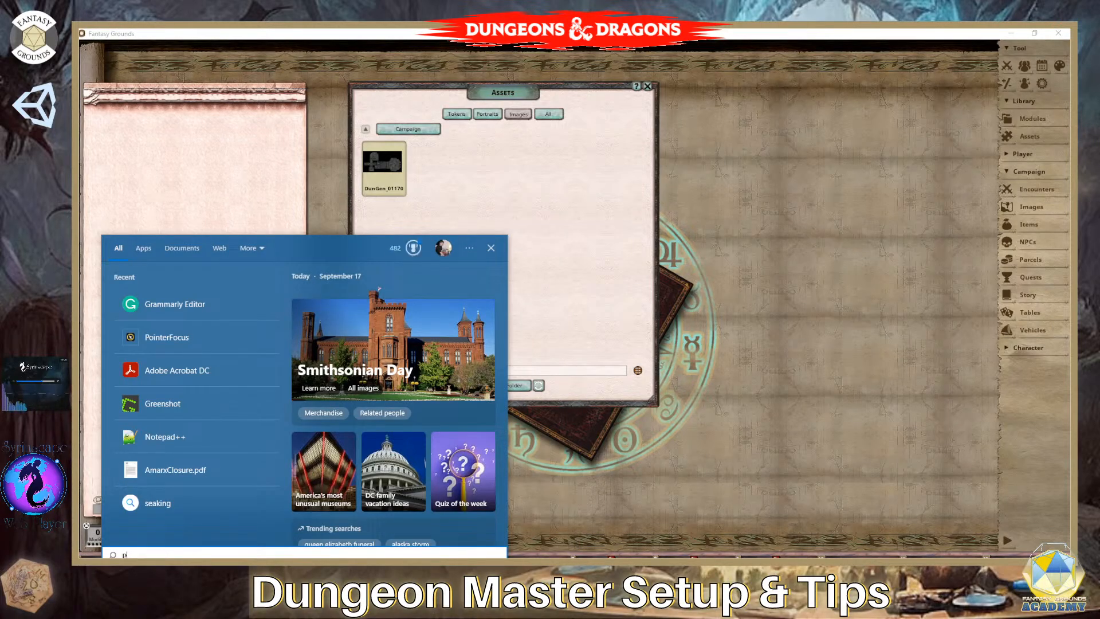
{"action": "type", "text": "Poin"}
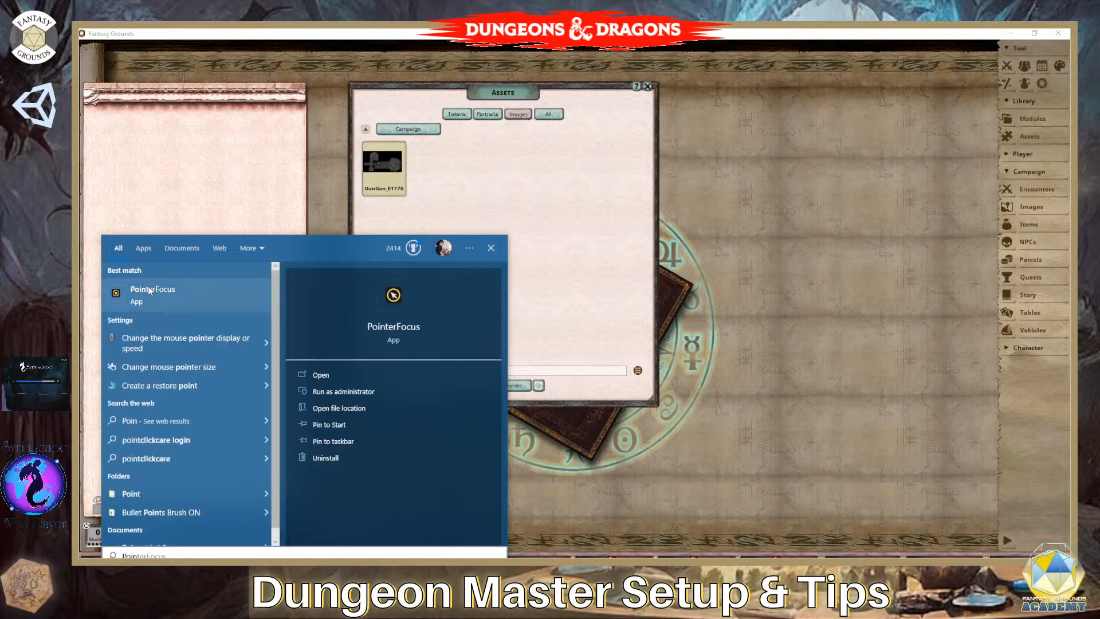
{"action": "left_click", "coordinate": [150, 290]}
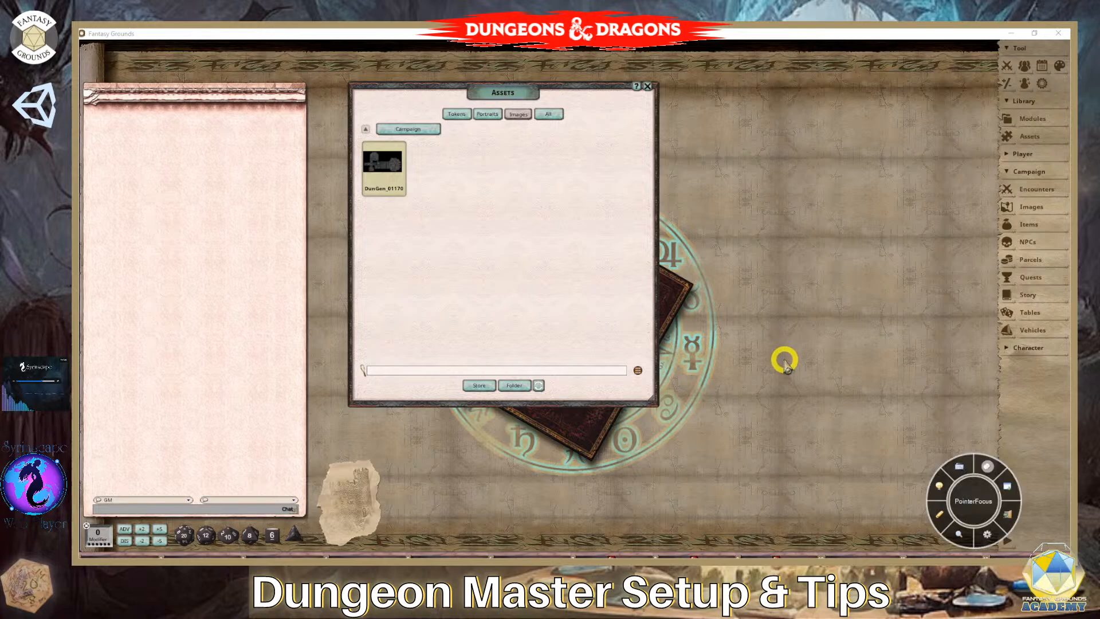
{"action": "left_click", "coordinate": [1007, 485]}
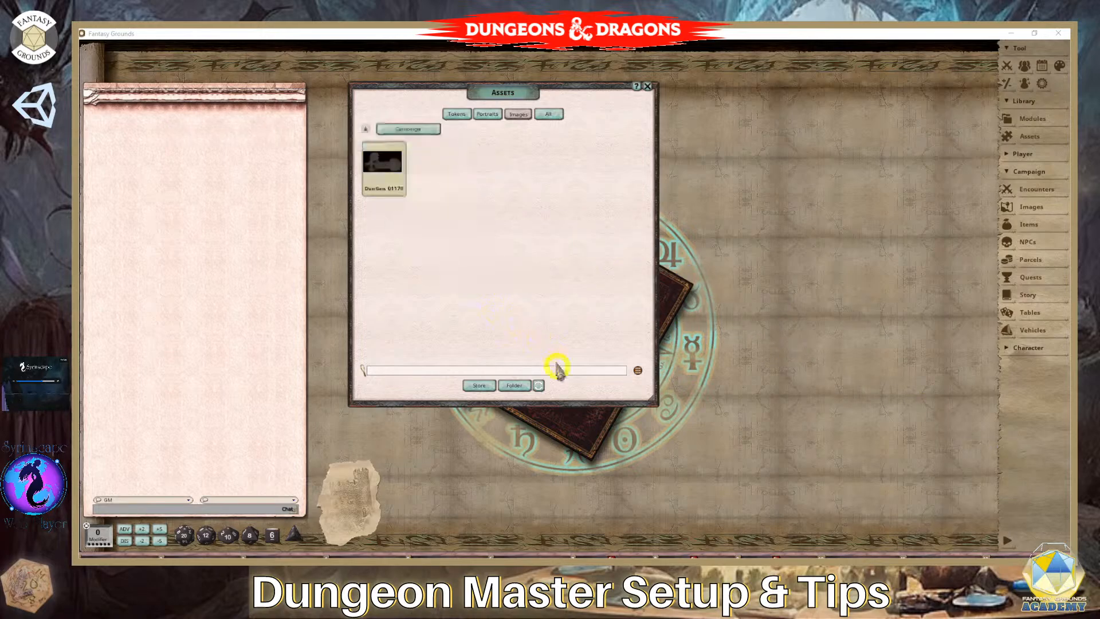
Refresh the campaign assets, preview The Cave Troll's Treasure Horde.png in an enlarged window, and close the Assets window.
{"action": "left_click", "coordinate": [538, 385]}
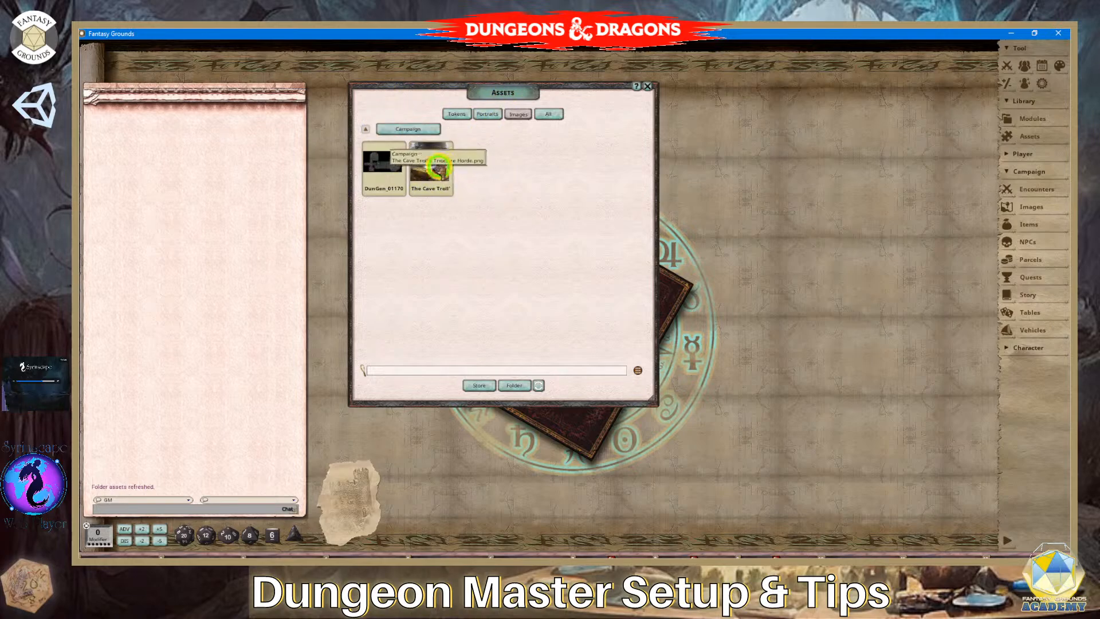
{"action": "left_click", "coordinate": [444, 167]}
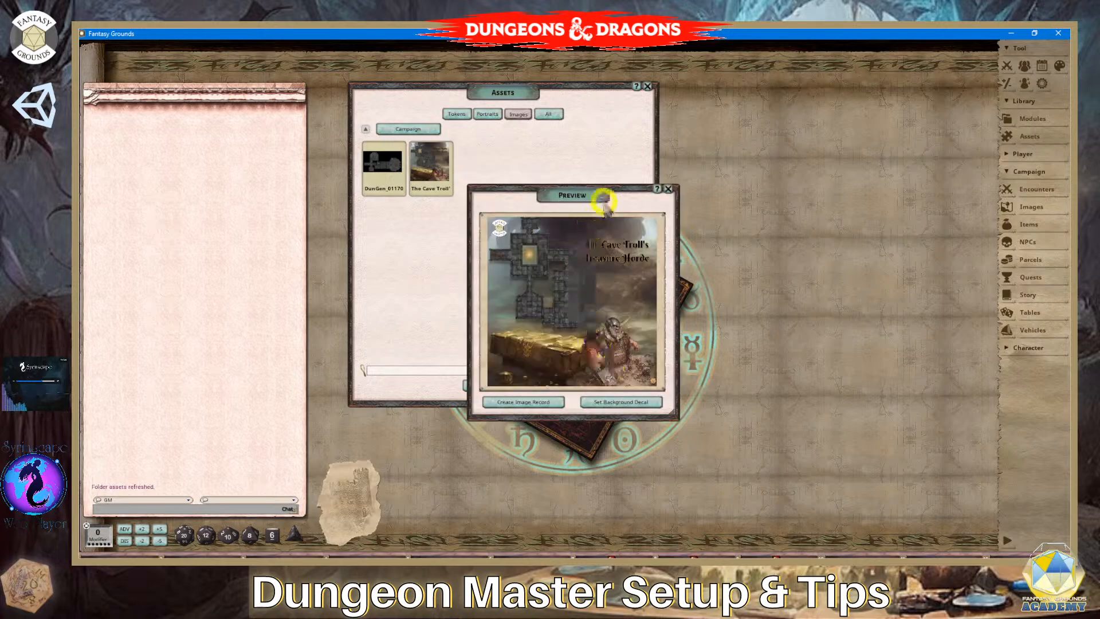
{"action": "left_click_drag", "start_coordinate": [596, 198], "coordinate": [672, 87]}
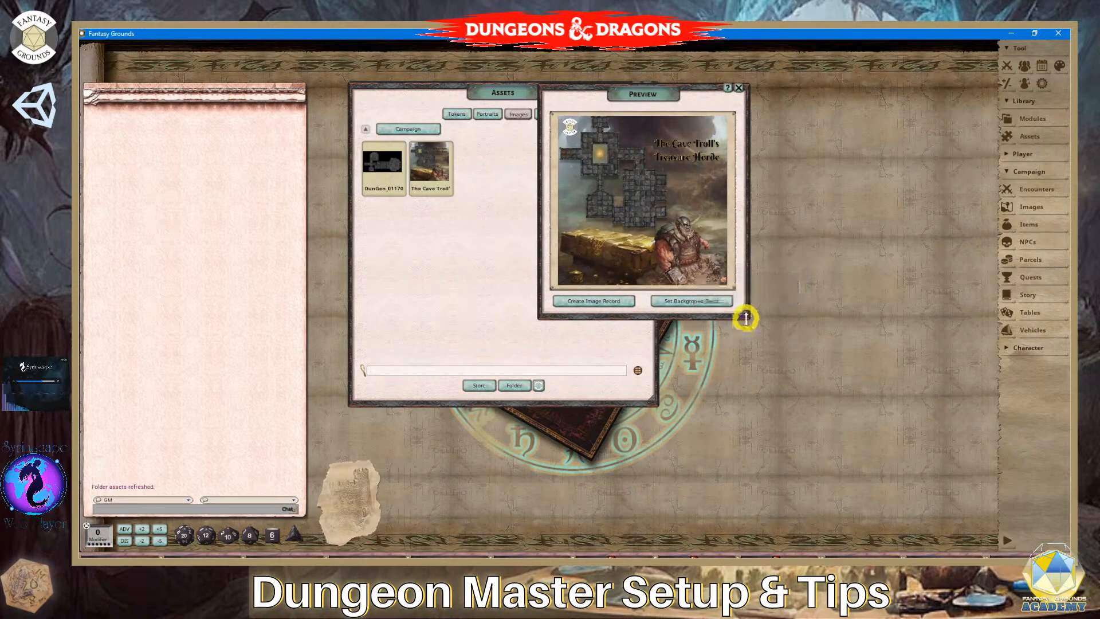
{"action": "left_click_drag", "start_coordinate": [749, 317], "coordinate": [856, 508]}
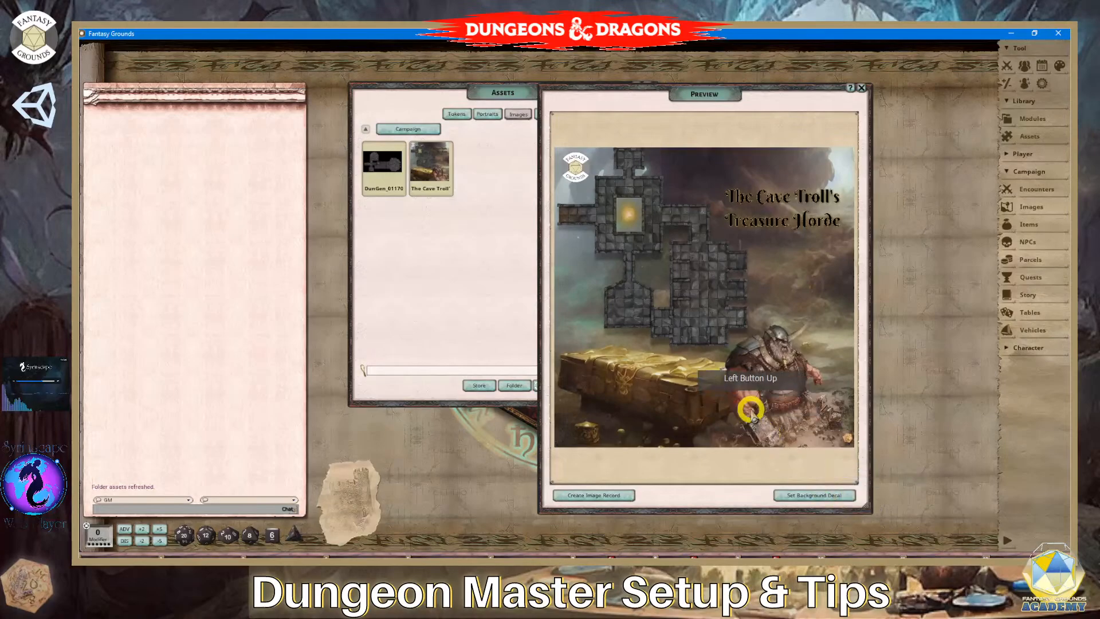
{"action": "left_click", "coordinate": [489, 96]}
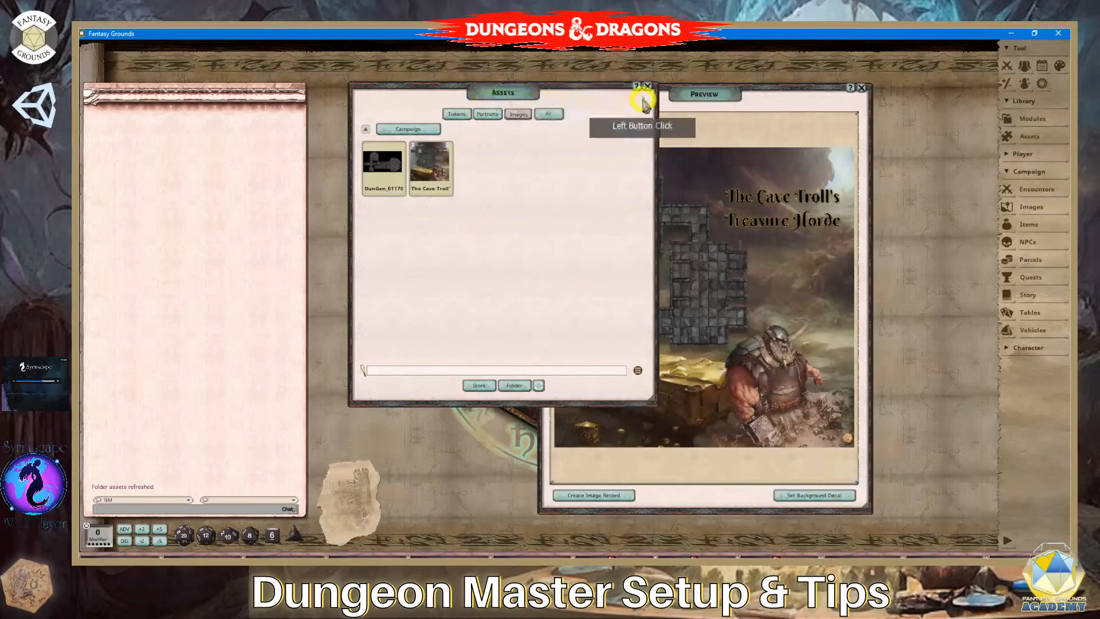
{"action": "left_click", "coordinate": [648, 87]}
{"action": "left_click_drag", "start_coordinate": [704, 95], "coordinate": [552, 69]}
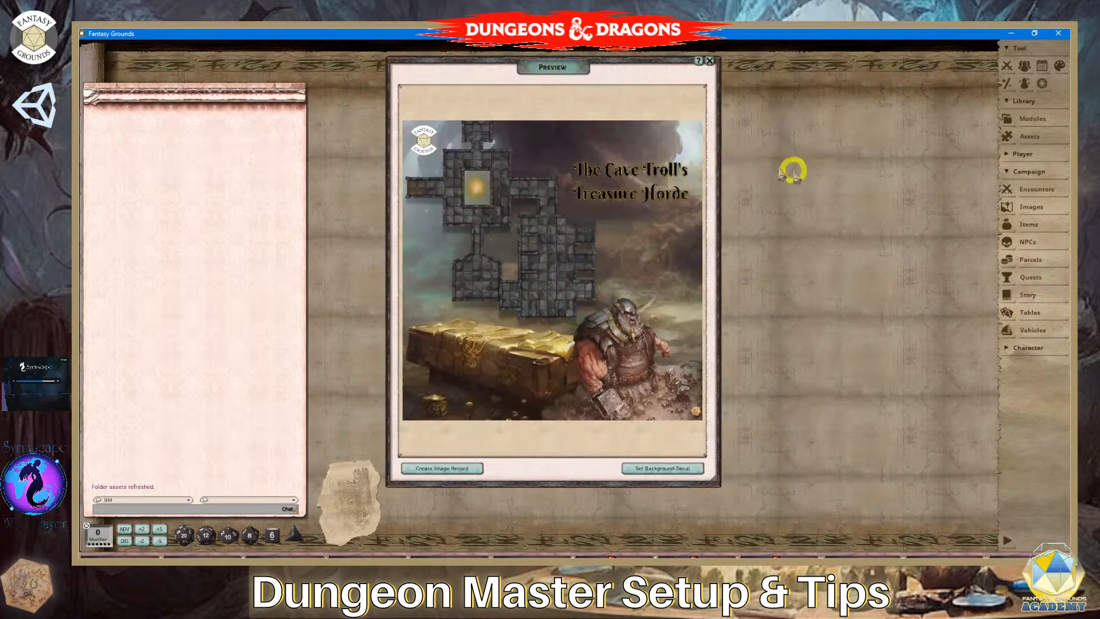
Open the Images list beside the preview and add a group named The Cave Troll's Treasure Horde.
{"action": "left_click", "coordinate": [1029, 207]}
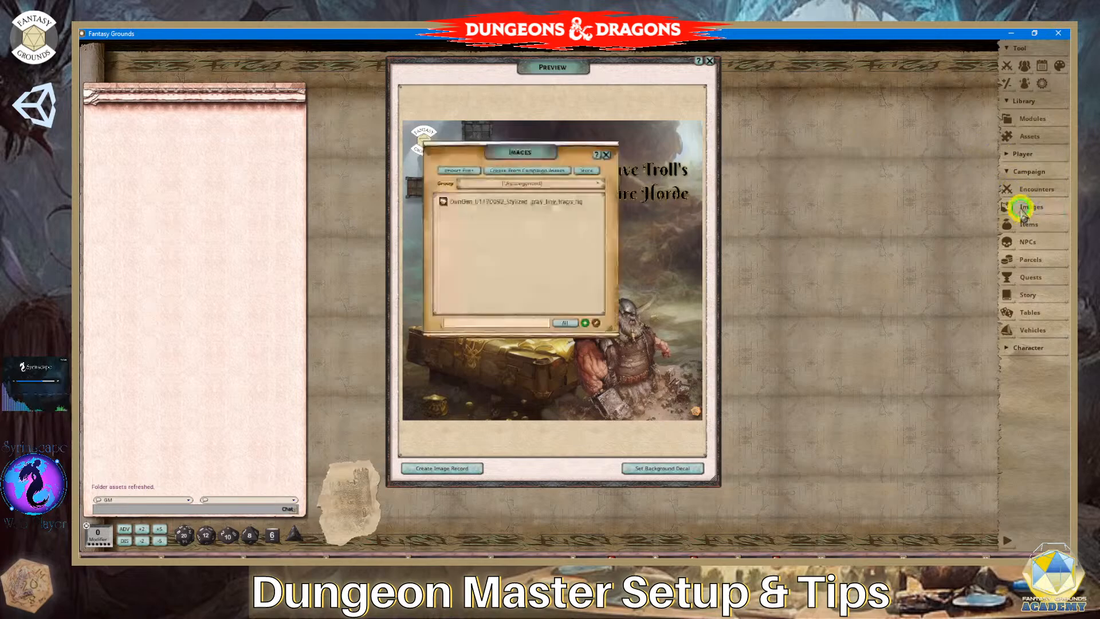
{"action": "left_click_drag", "start_coordinate": [516, 159], "coordinate": [822, 61]}
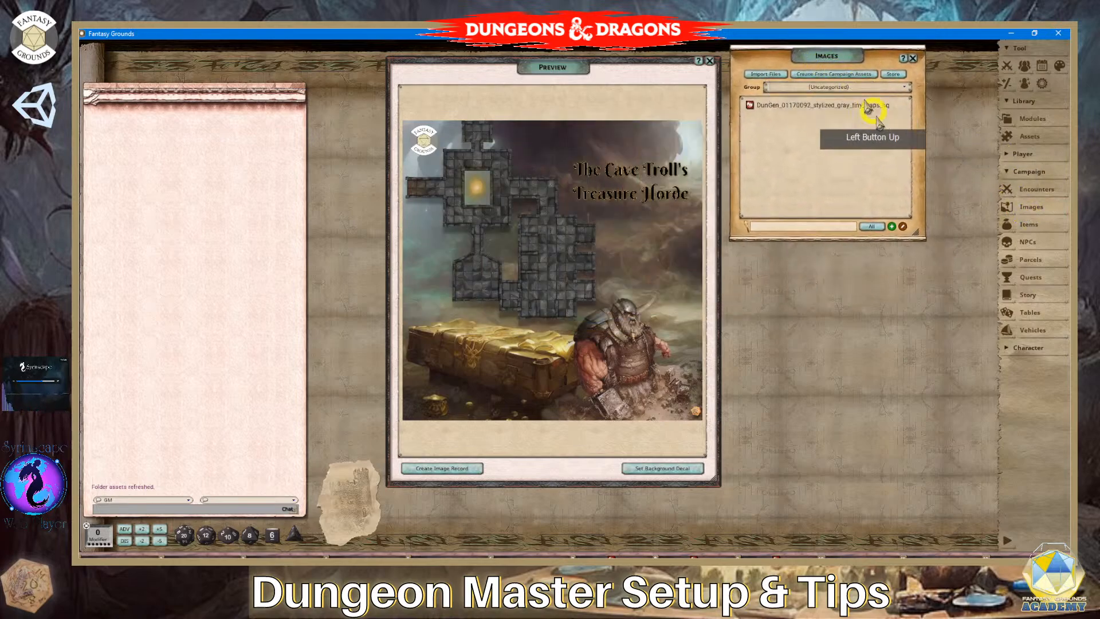
{"action": "left_click", "coordinate": [899, 91]}
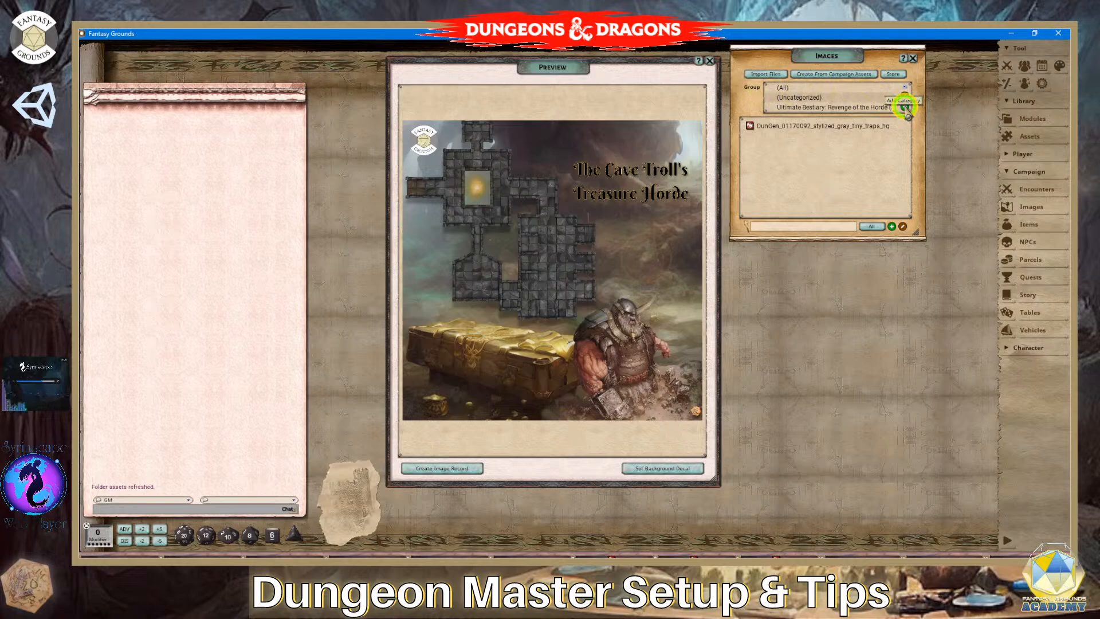
{"action": "left_click", "coordinate": [905, 108]}
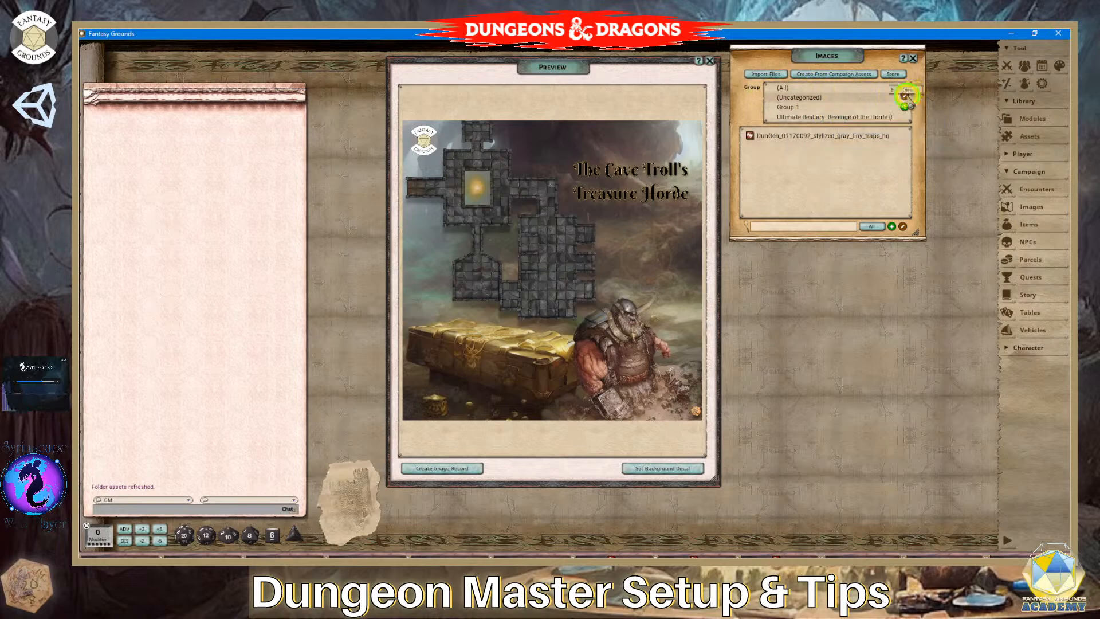
{"action": "left_click", "coordinate": [904, 96]}
{"action": "left_click", "coordinate": [824, 107]}
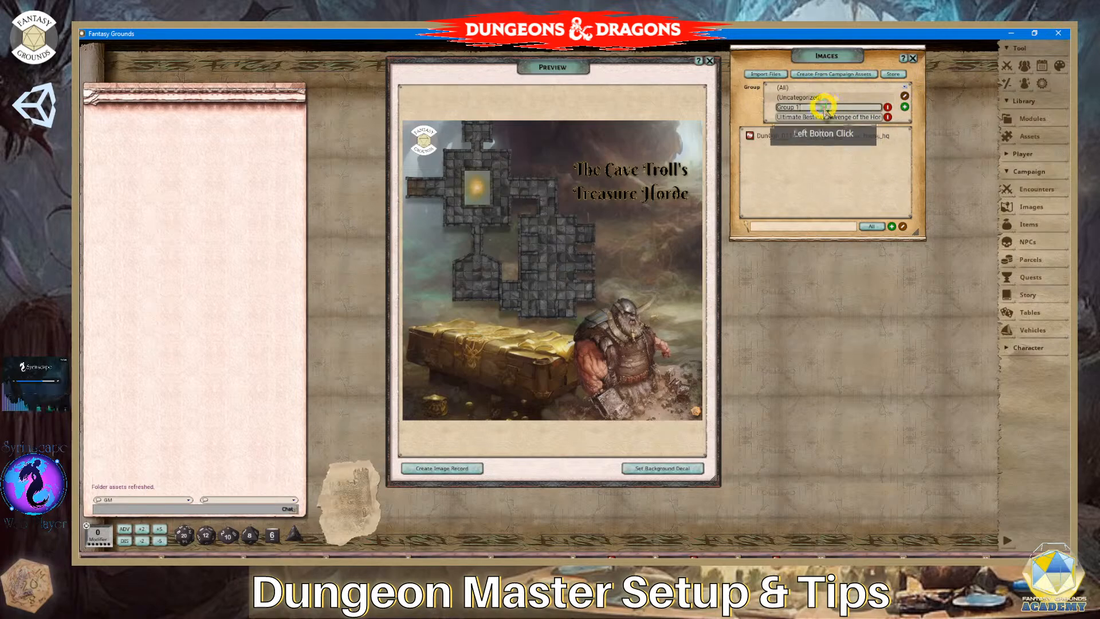
{"action": "key", "text": "BackSpace"}
{"action": "key", "text": "BackSpace"}
{"action": "key", "text": "BackSpace"}
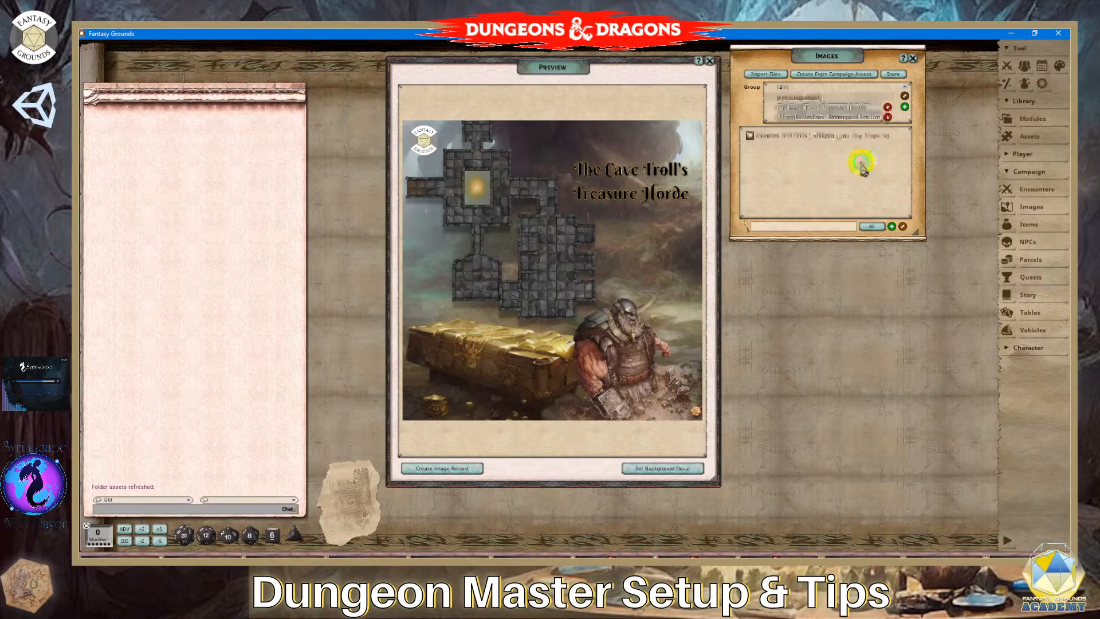
{"action": "left_click", "coordinate": [865, 162]}
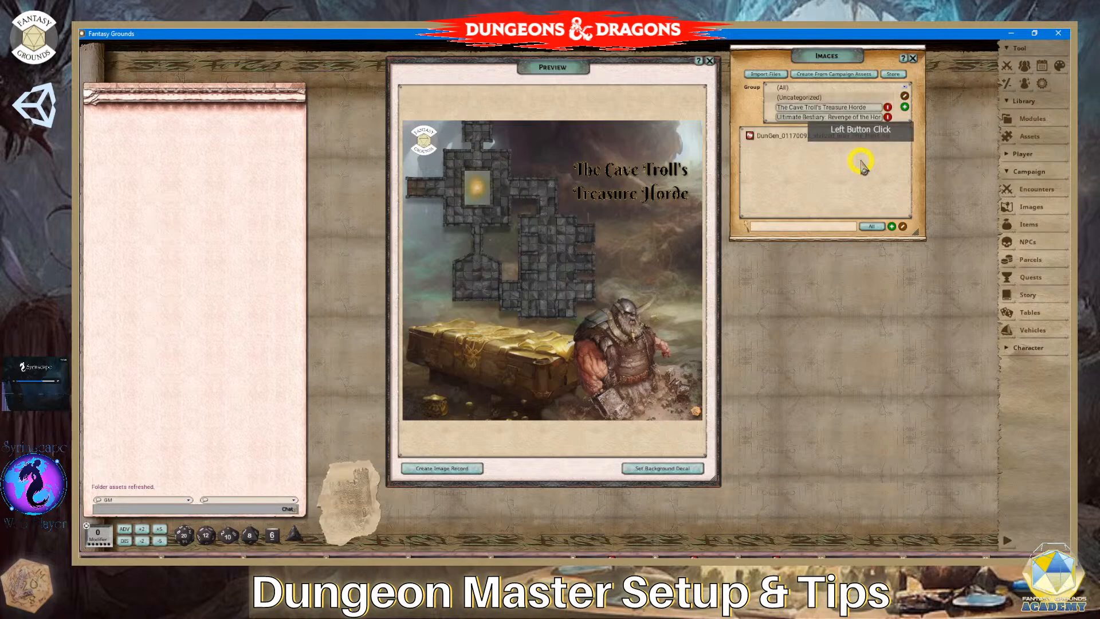
Finish editing the image groups and open The Cave Troll's Treasure Horde group.
{"action": "left_click", "coordinate": [887, 109]}
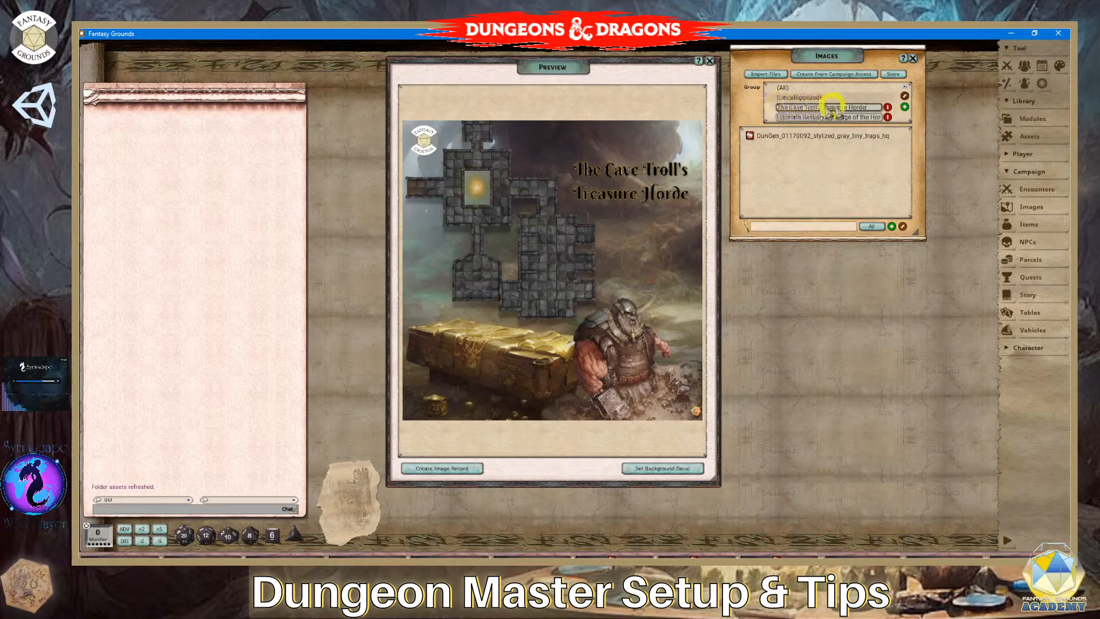
{"action": "left_click", "coordinate": [904, 96]}
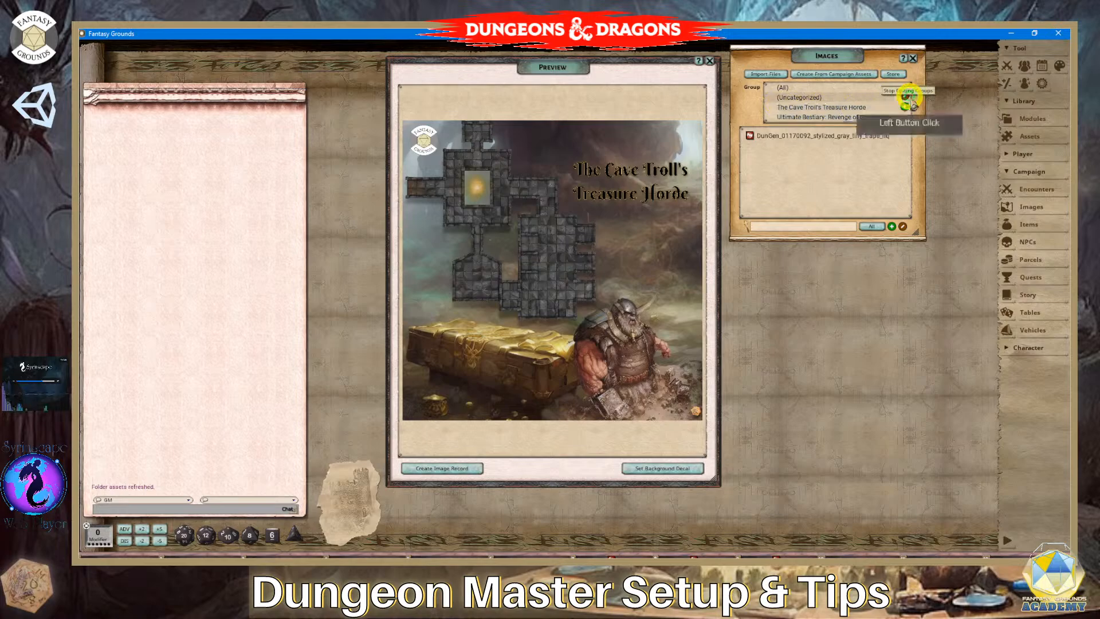
{"action": "left_click", "coordinate": [845, 108]}
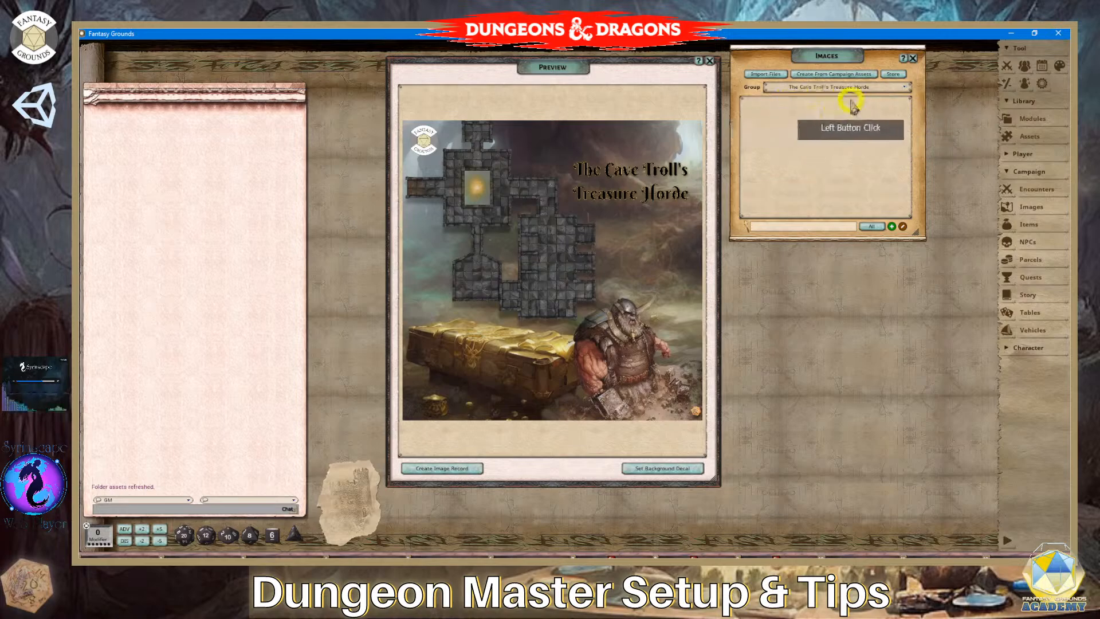
Review the images listed under all groups and the uncategorized images.
{"action": "left_click", "coordinate": [876, 89]}
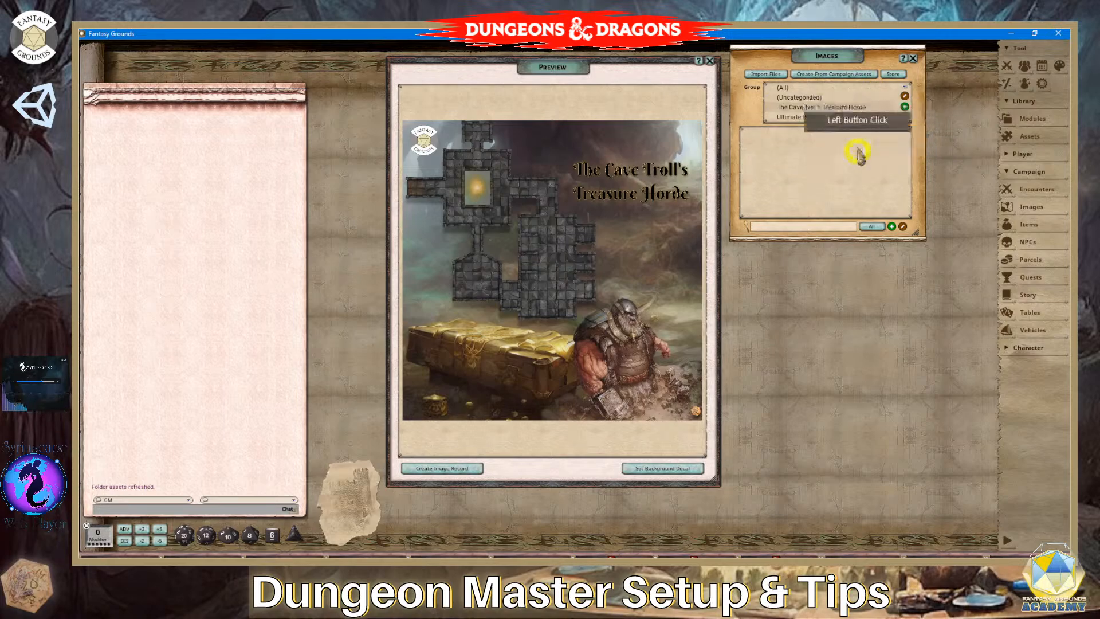
{"action": "left_click", "coordinate": [790, 86]}
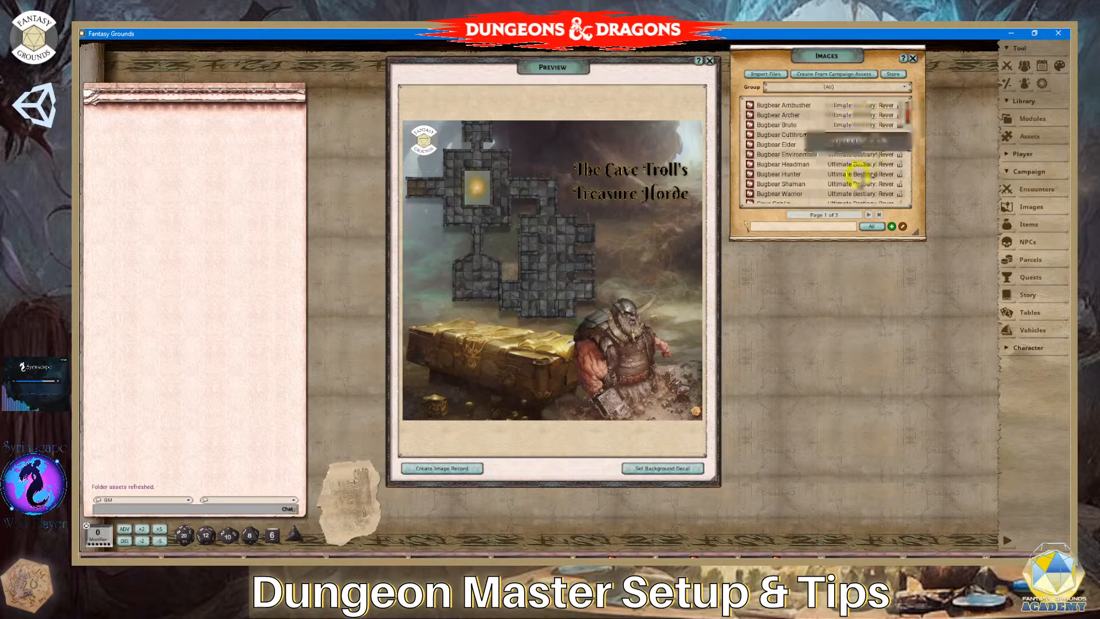
{"action": "left_click", "coordinate": [853, 89]}
{"action": "left_click", "coordinate": [853, 107]}
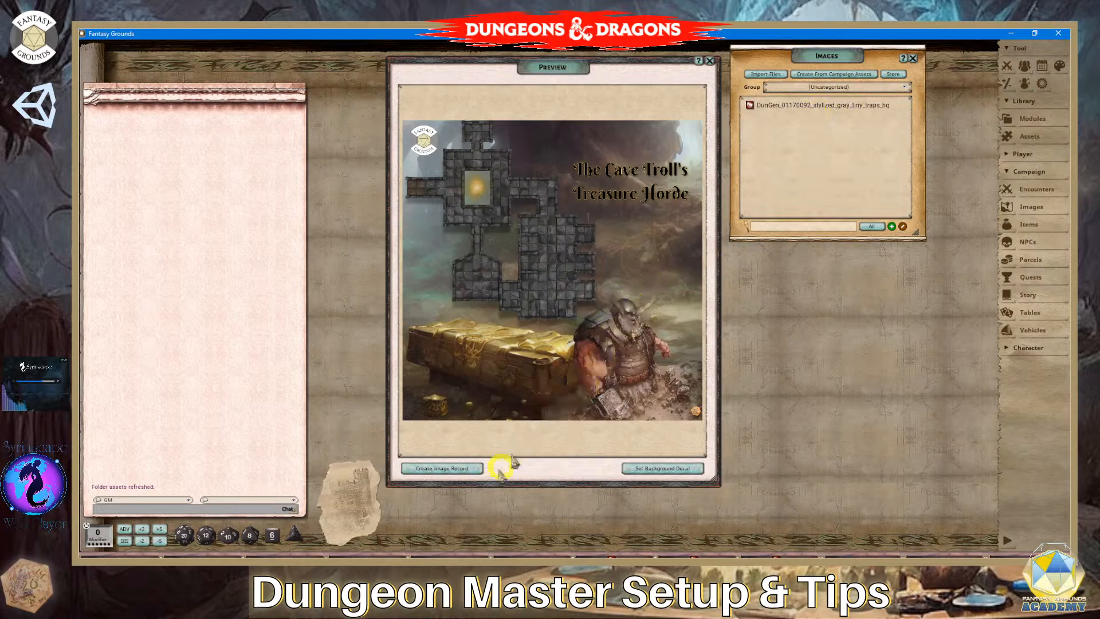
{"action": "left_click", "coordinate": [451, 470]}
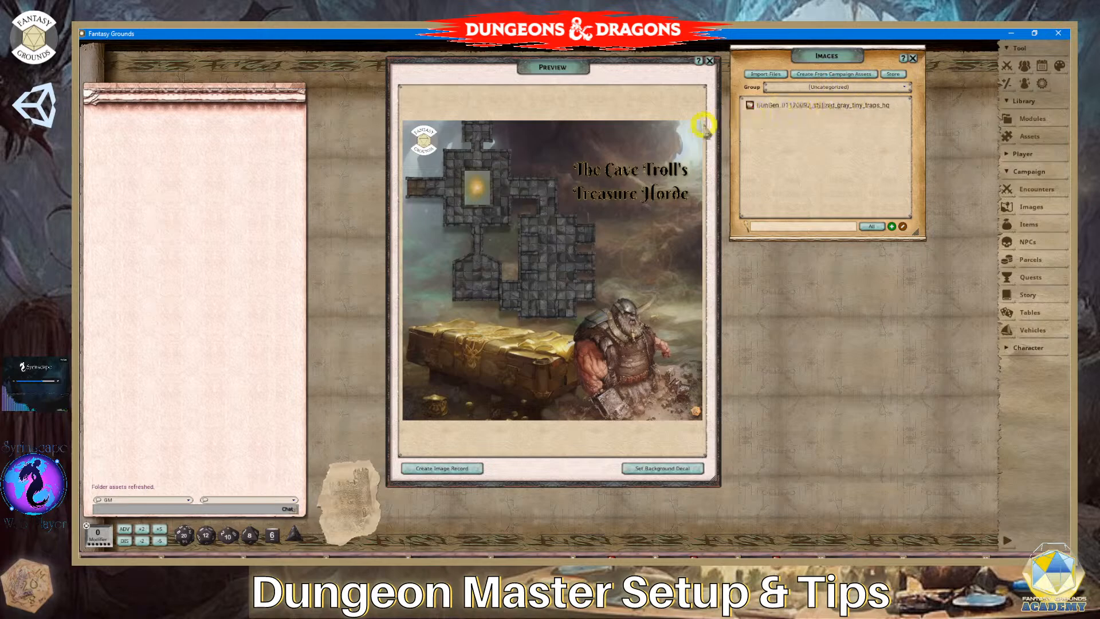
Try to move the uncategorized DunGen_01170092_stylized_gray_tiny_traps_hq image into The Cave Troll's Treasure Horde group.
{"action": "left_click", "coordinate": [882, 87]}
{"action": "left_click", "coordinate": [759, 145]}
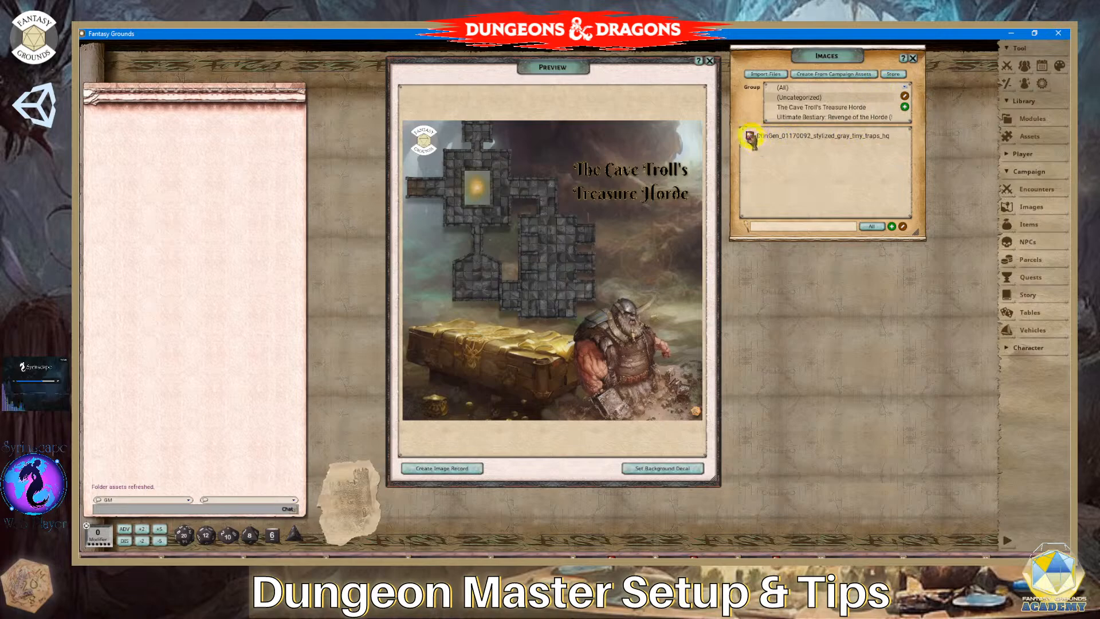
{"action": "left_click_drag", "start_coordinate": [751, 138], "coordinate": [799, 117]}
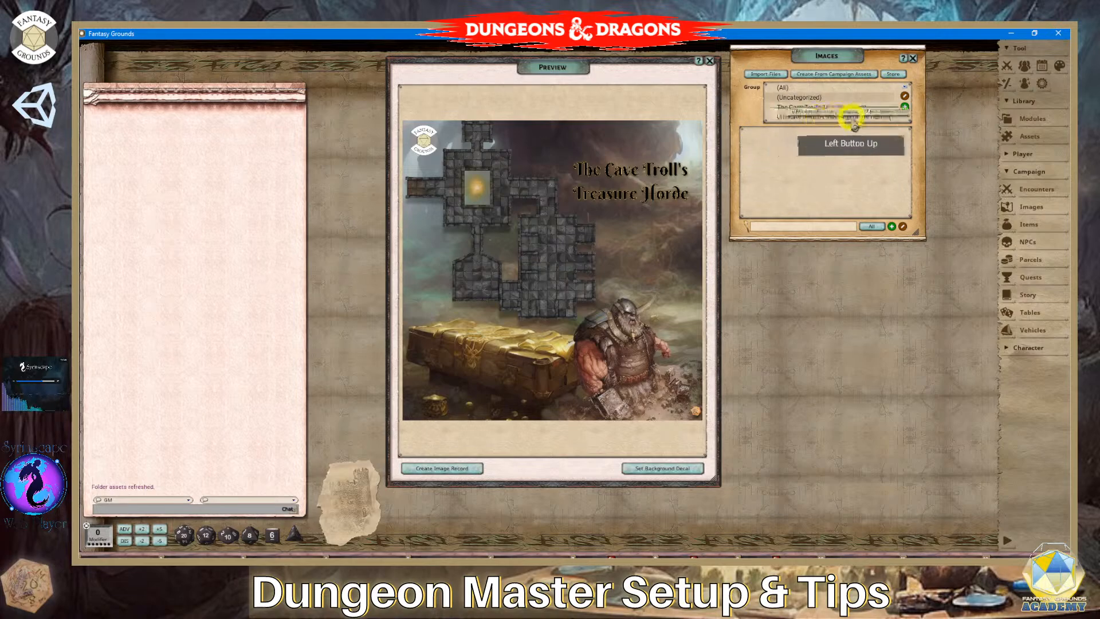
Find DunGen_01170092_stylized_gray_tiny_traps_hq in the Ultimate Bestiary group, move it into The Cave Troll's Treasure Horde group, and open that group.
{"action": "left_click", "coordinate": [851, 115]}
{"action": "left_click", "coordinate": [854, 87]}
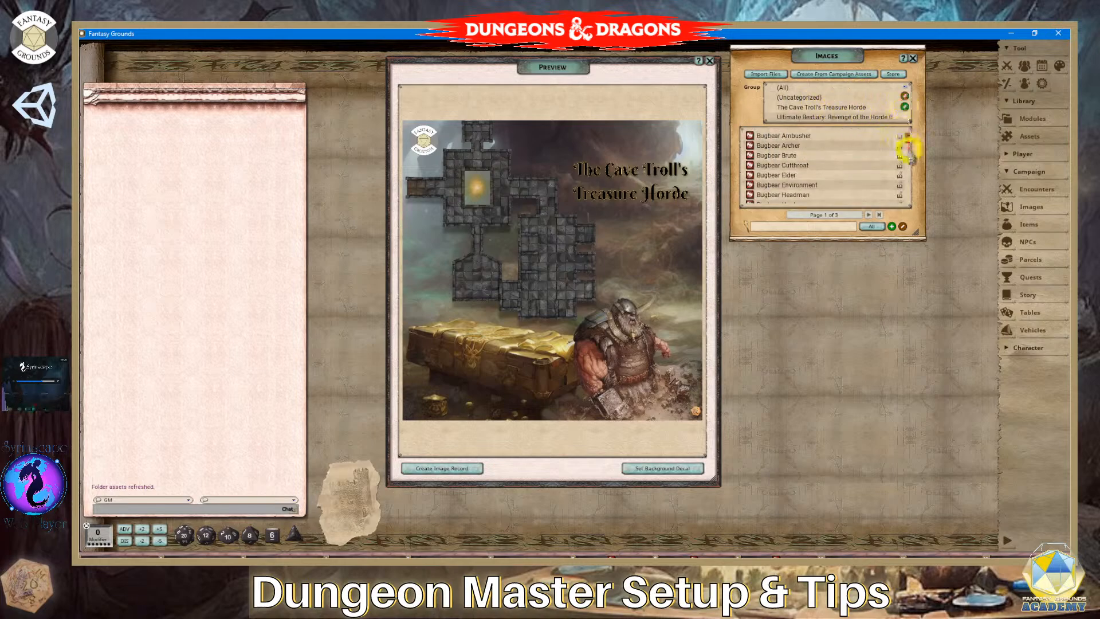
{"action": "left_click_drag", "start_coordinate": [907, 140], "coordinate": [910, 201]}
{"action": "scroll", "coordinate": [846, 198], "scroll_direction": "up", "scroll_amount": 5}
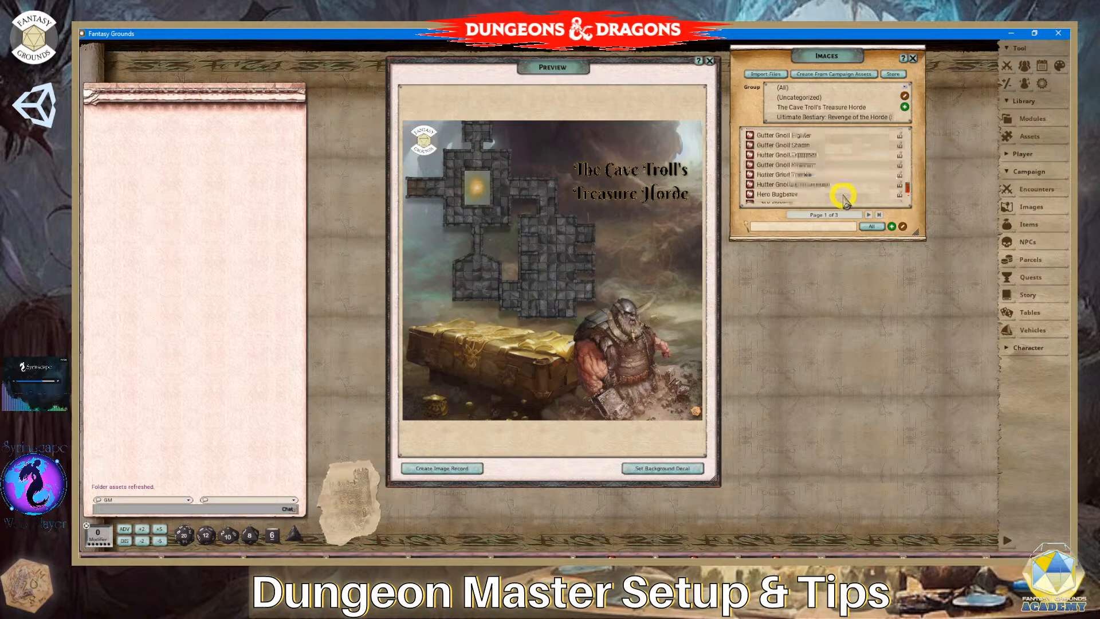
{"action": "scroll", "coordinate": [843, 197], "scroll_direction": "up", "scroll_amount": 4}
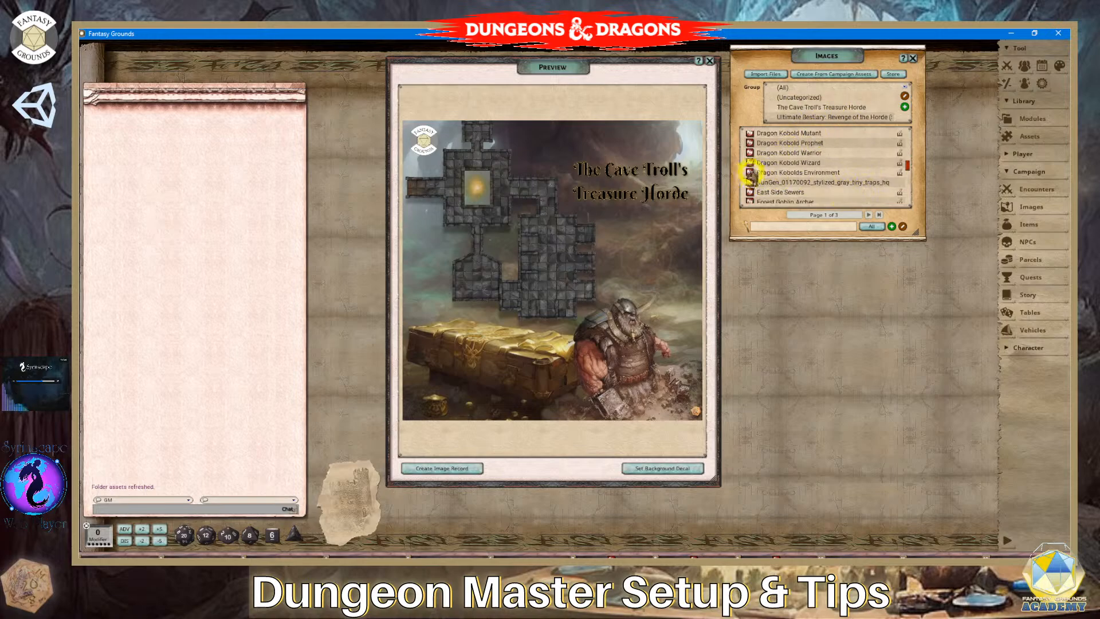
{"action": "left_click_drag", "start_coordinate": [767, 170], "coordinate": [823, 113]}
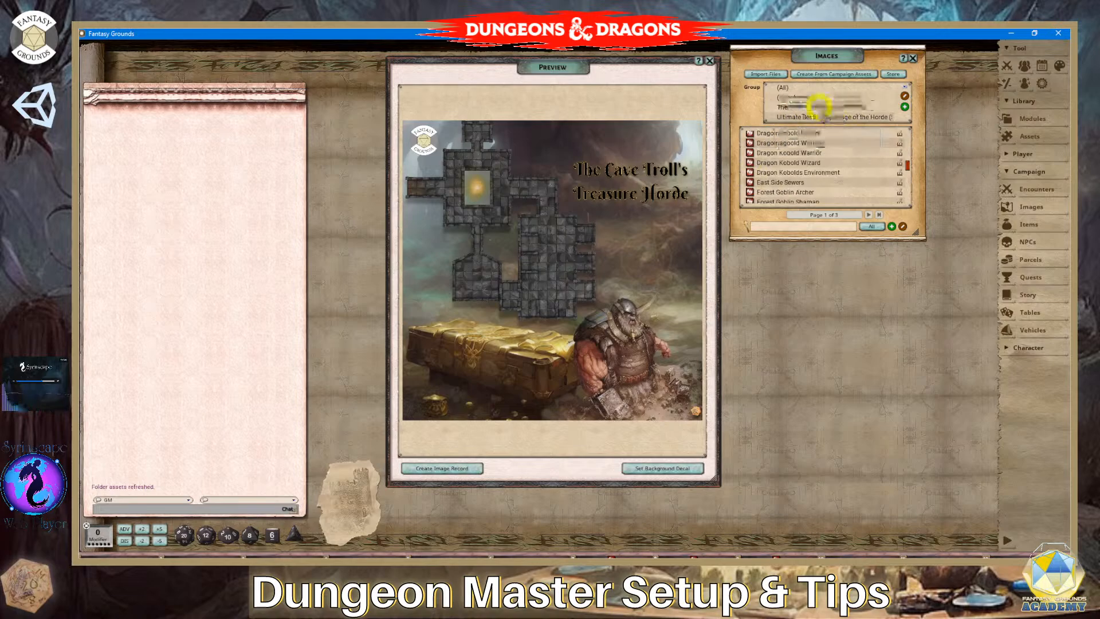
{"action": "left_click", "coordinate": [825, 103]}
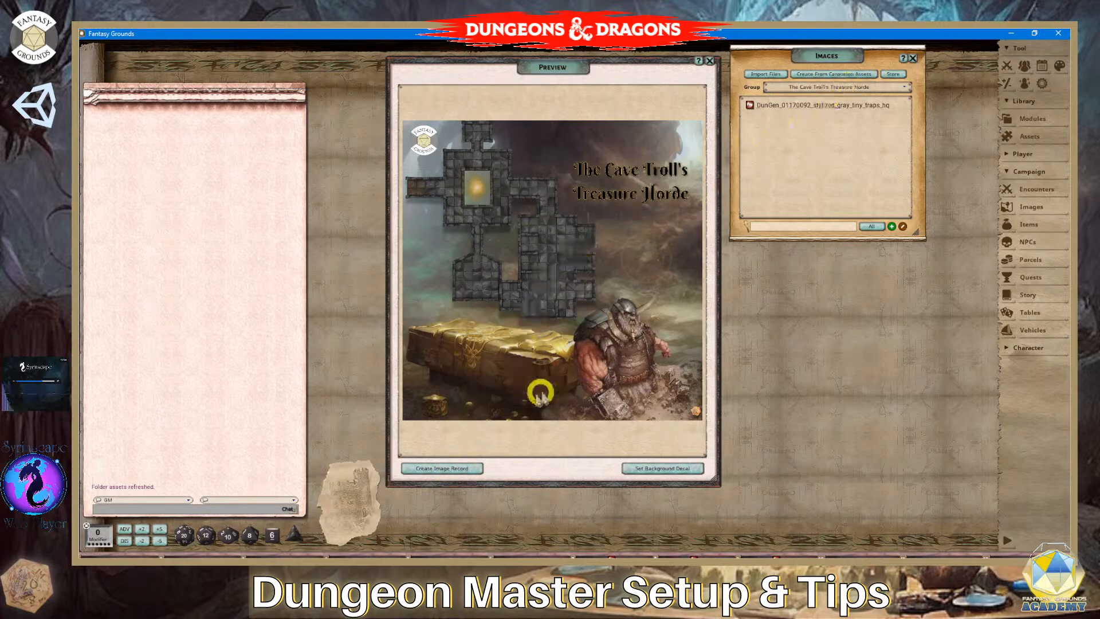
Create an image record from the previewed Cave Troll artwork and close the Images list.
{"action": "left_click", "coordinate": [454, 469]}
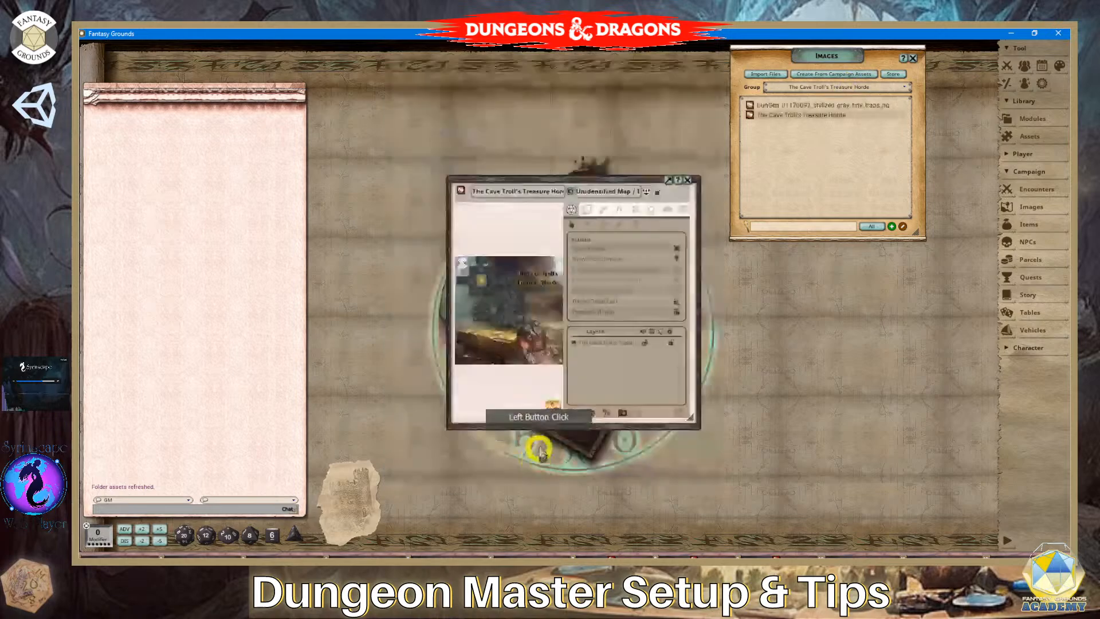
{"action": "left_click", "coordinate": [915, 48]}
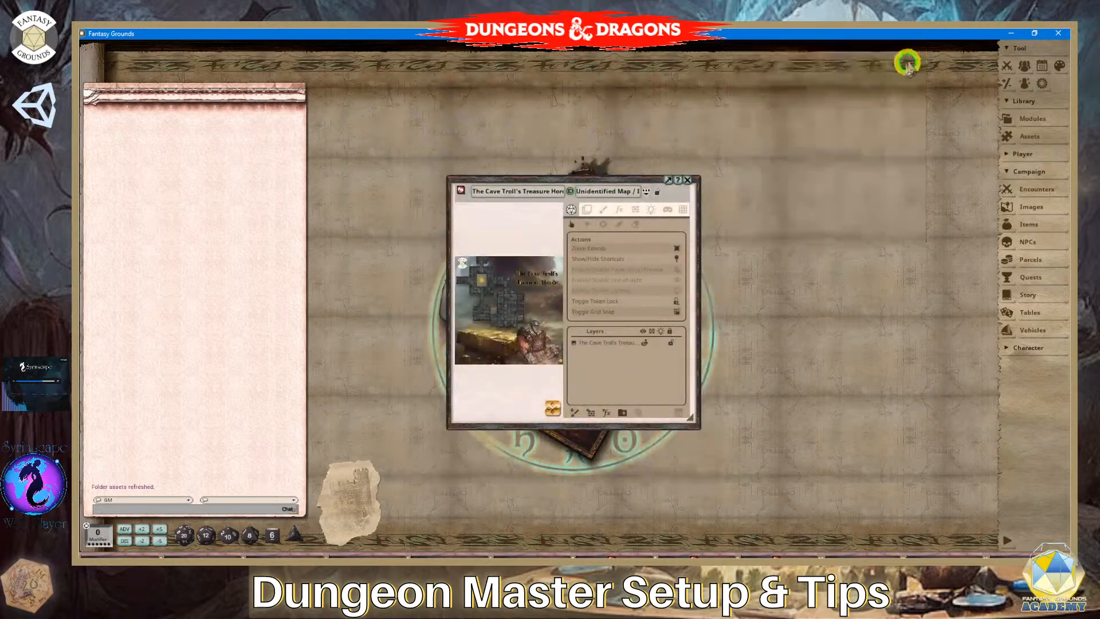
Enlarge the new image record's window beside the chat area and fit the whole artwork inside it.
{"action": "left_click_drag", "start_coordinate": [646, 183], "coordinate": [747, 55]}
{"action": "left_click_drag", "start_coordinate": [796, 304], "coordinate": [961, 536]}
{"action": "scroll", "coordinate": [737, 342], "scroll_direction": "up", "scroll_amount": 2}
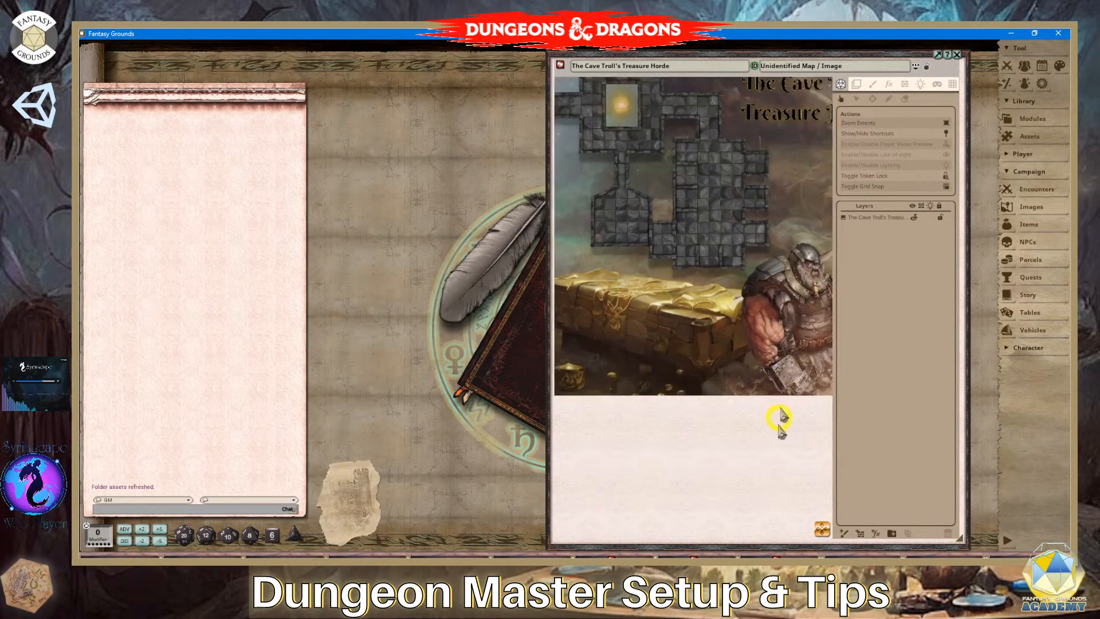
{"action": "left_click_drag", "start_coordinate": [825, 532], "coordinate": [858, 504]}
{"action": "scroll", "coordinate": [665, 255], "scroll_direction": "down", "scroll_amount": 3}
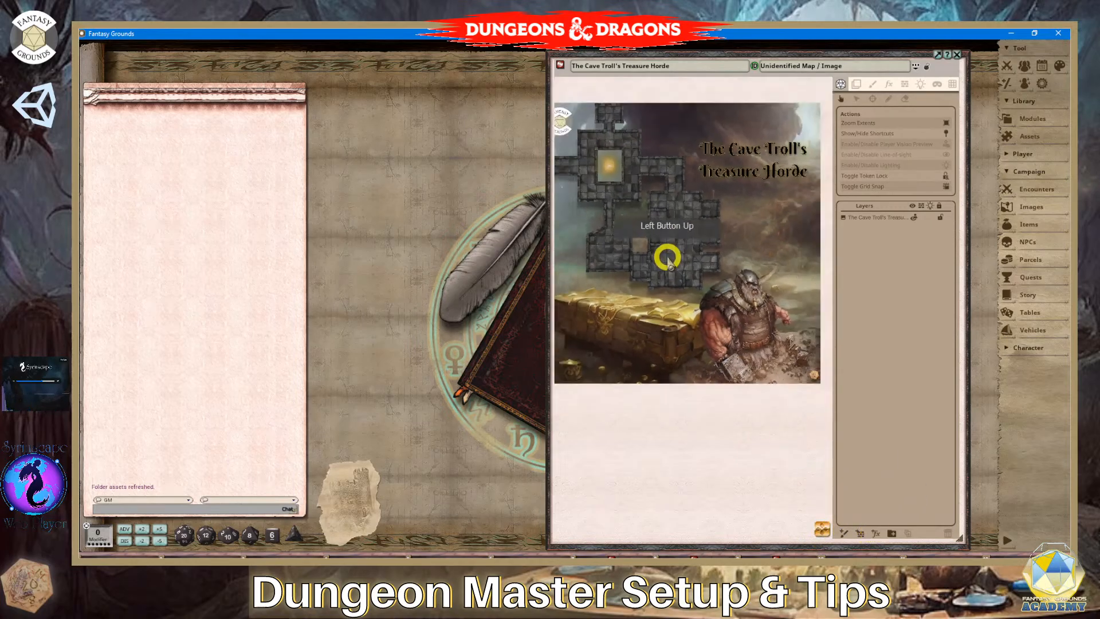
{"action": "scroll", "coordinate": [663, 247], "scroll_direction": "up", "scroll_amount": 2}
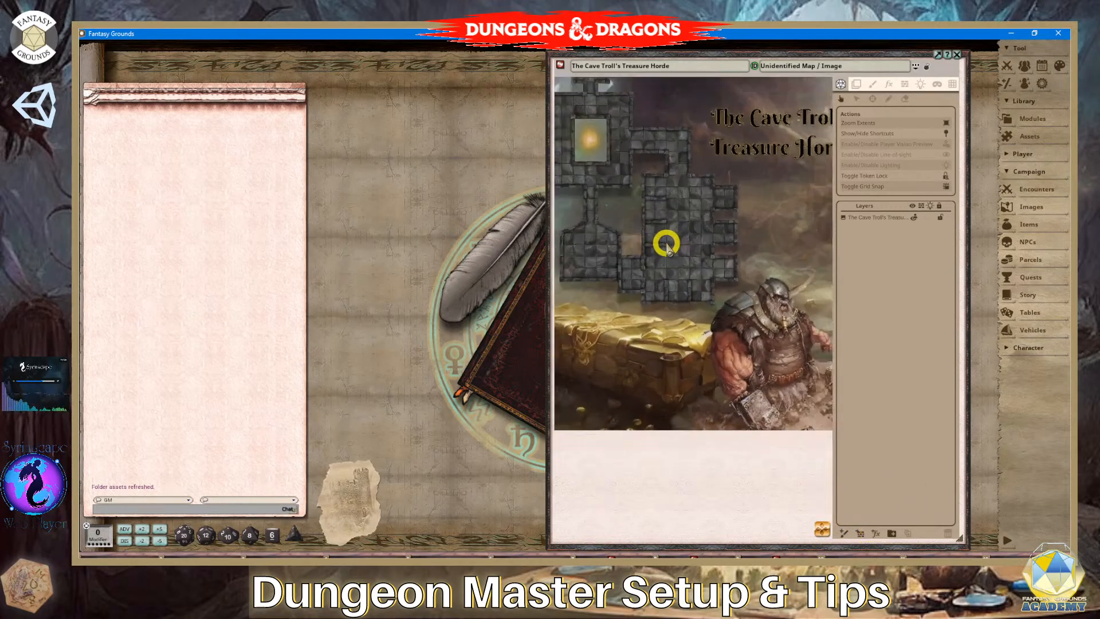
{"action": "scroll", "coordinate": [669, 245], "scroll_direction": "down", "scroll_amount": 3}
{"action": "scroll", "coordinate": [669, 245], "scroll_direction": "down", "scroll_amount": 1}
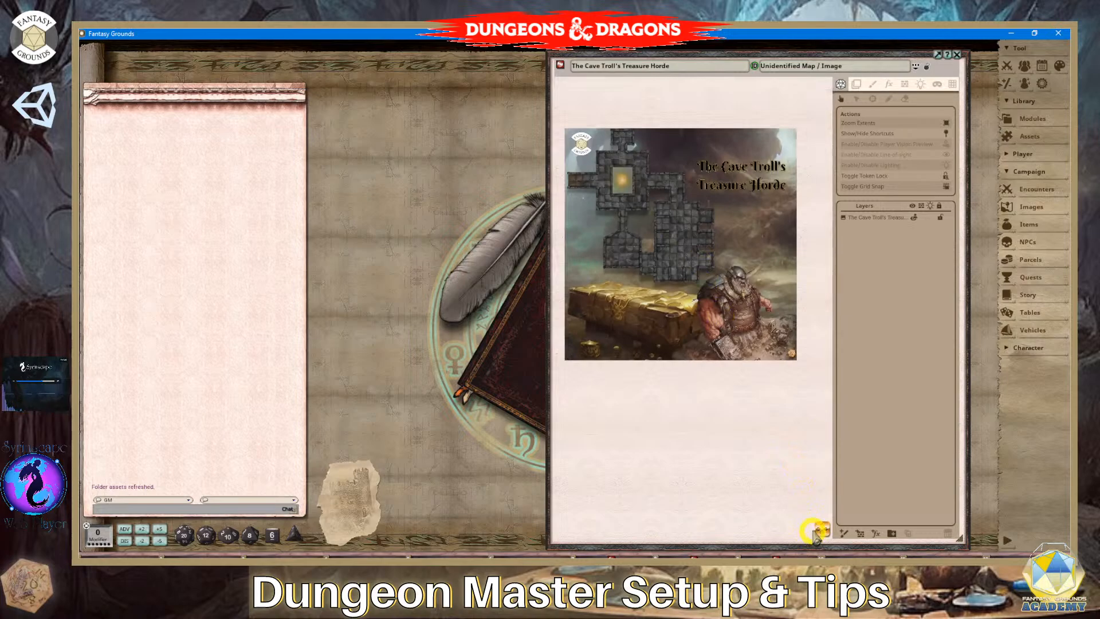
{"action": "left_click_drag", "start_coordinate": [818, 524], "coordinate": [761, 459]}
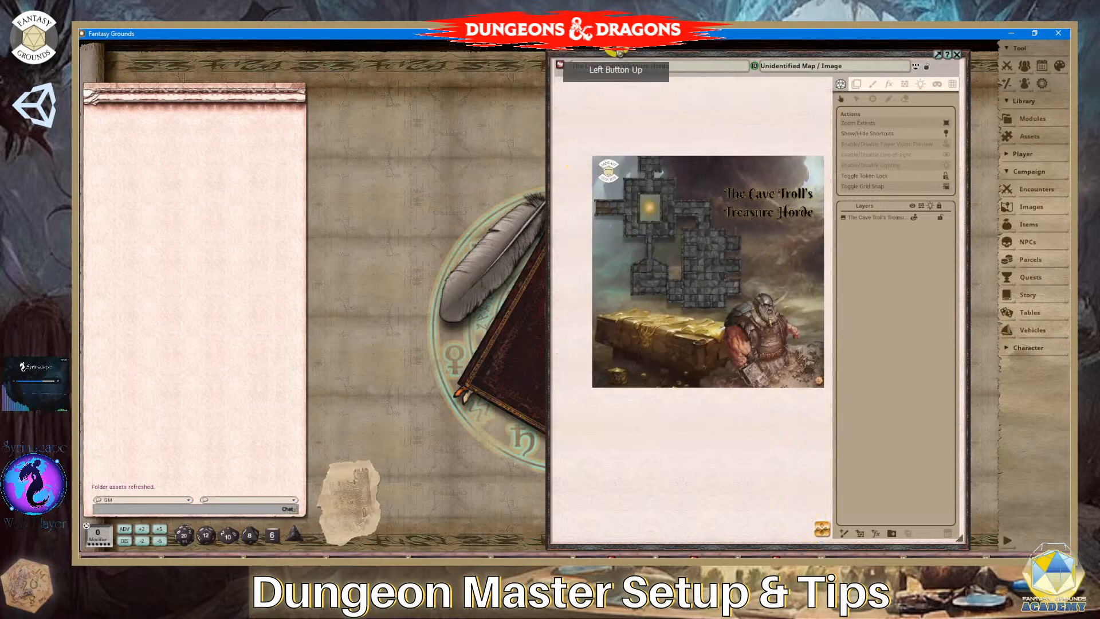
{"action": "left_click_drag", "start_coordinate": [620, 57], "coordinate": [461, 56]}
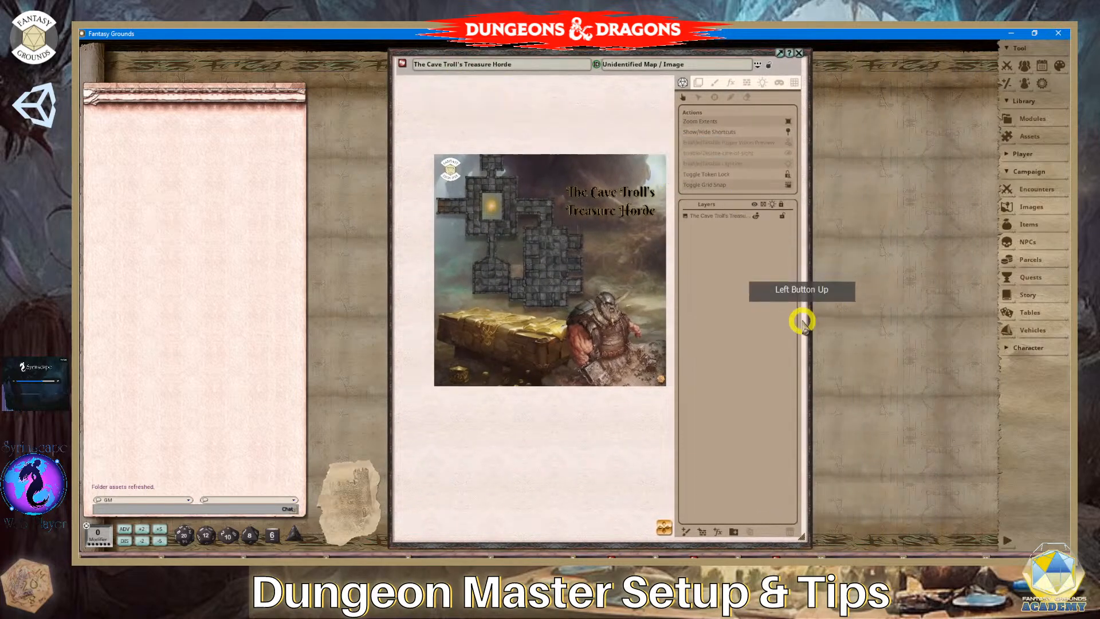
{"action": "left_click_drag", "start_coordinate": [811, 322], "coordinate": [986, 322]}
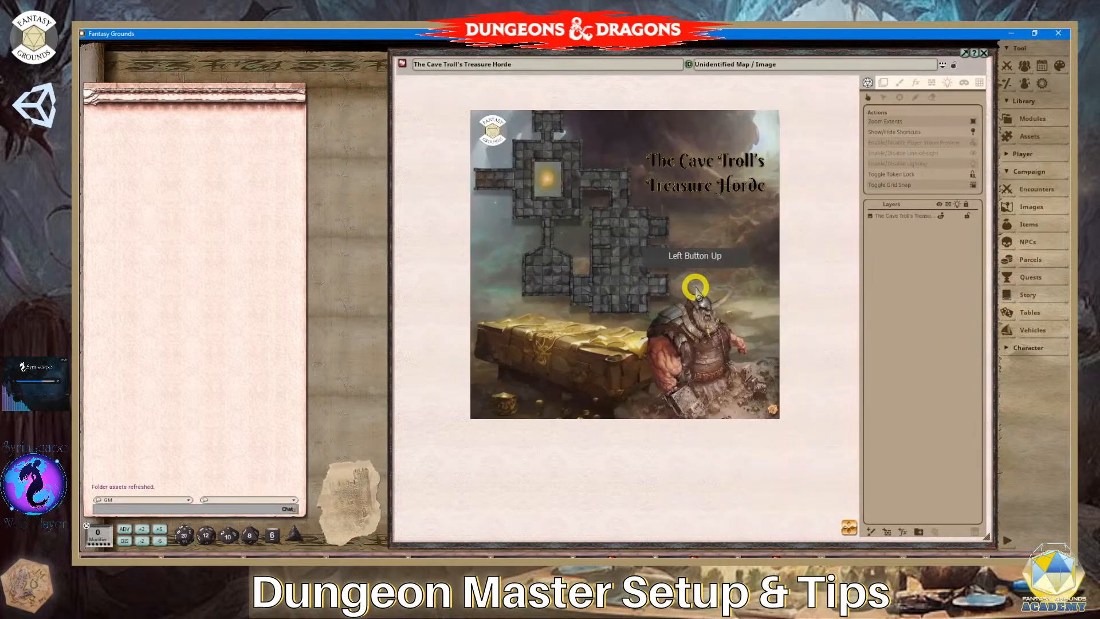
Replace the image record's unidentified name with Dwarven Ruins.
{"action": "scroll", "coordinate": [662, 278], "scroll_direction": "up", "scroll_amount": 1}
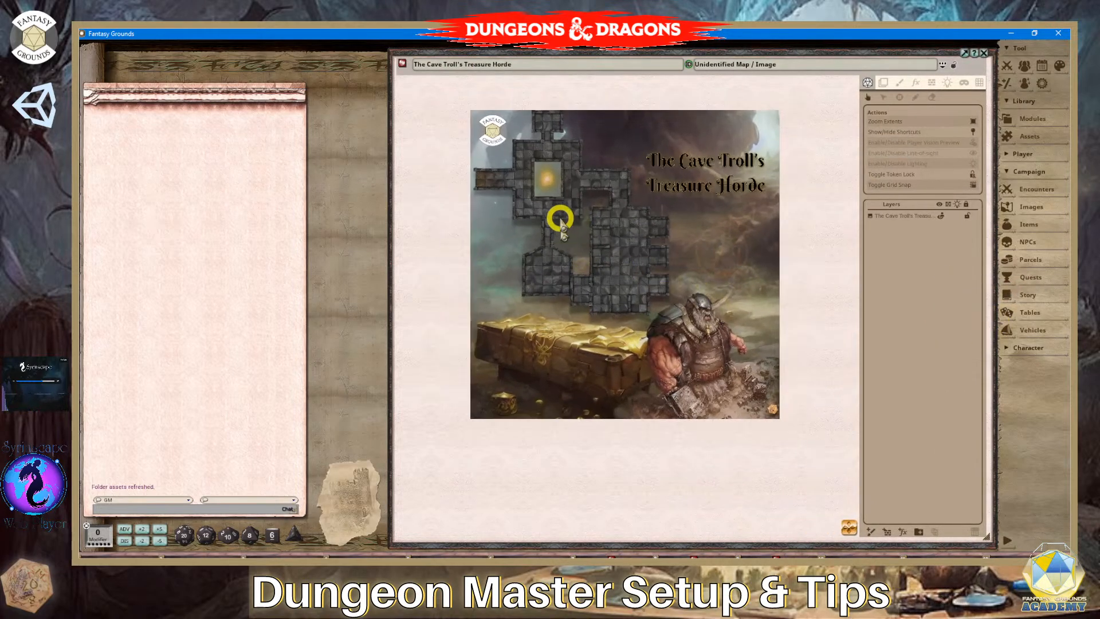
{"action": "scroll", "coordinate": [559, 210], "scroll_direction": "up", "scroll_amount": 1}
{"action": "scroll", "coordinate": [535, 198], "scroll_direction": "down", "scroll_amount": 1}
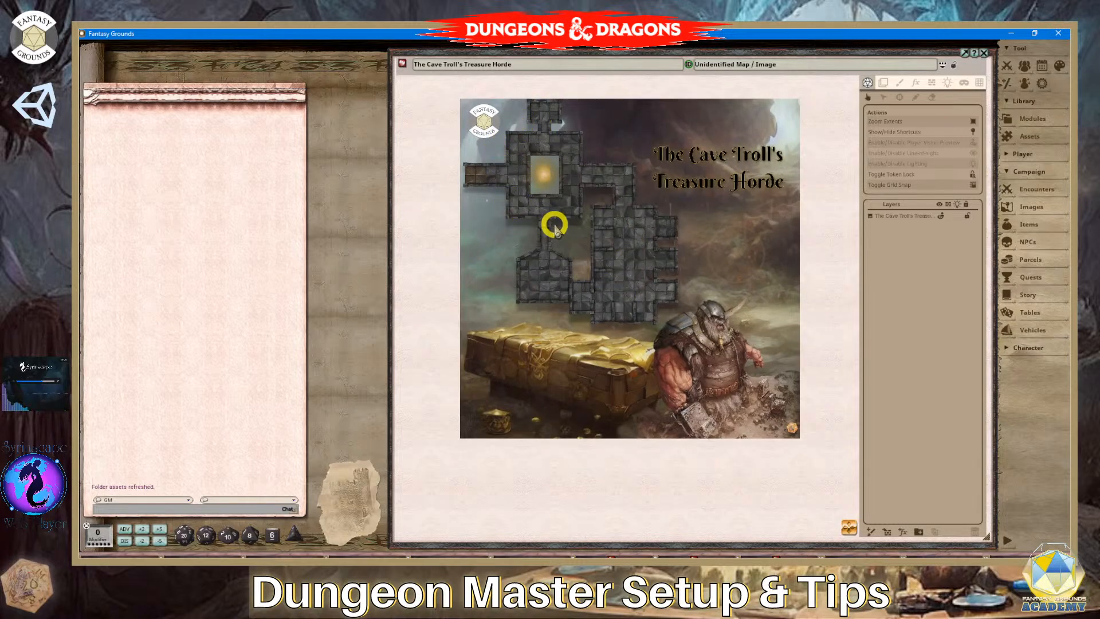
{"action": "scroll", "coordinate": [604, 290], "scroll_direction": "up", "scroll_amount": 1}
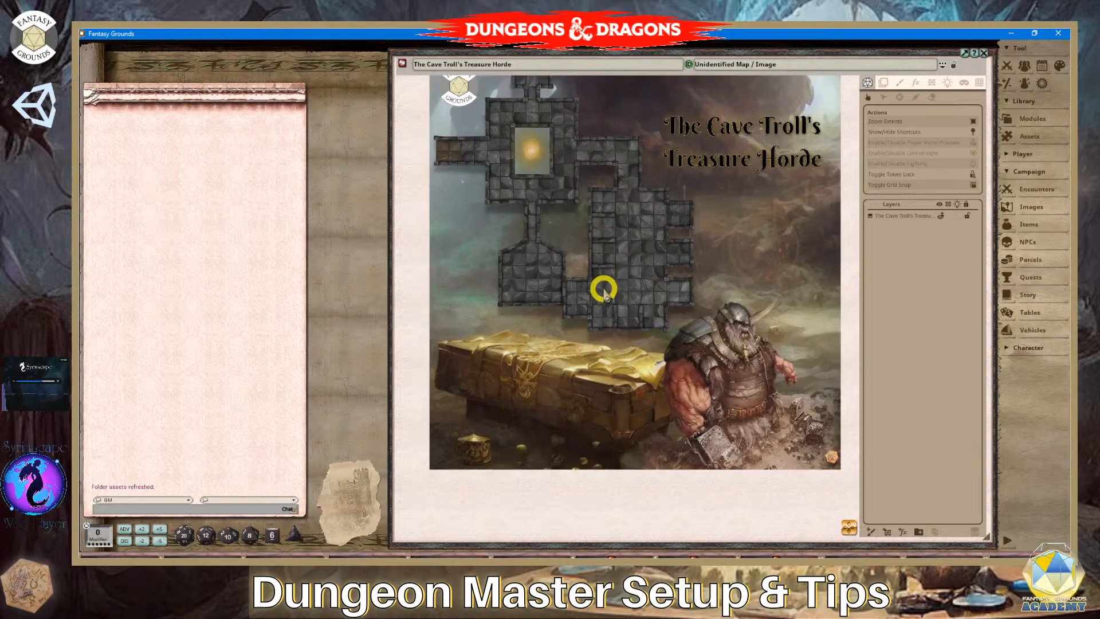
{"action": "scroll", "coordinate": [602, 284], "scroll_direction": "down", "scroll_amount": 1}
{"action": "scroll", "coordinate": [594, 196], "scroll_direction": "down", "scroll_amount": 1}
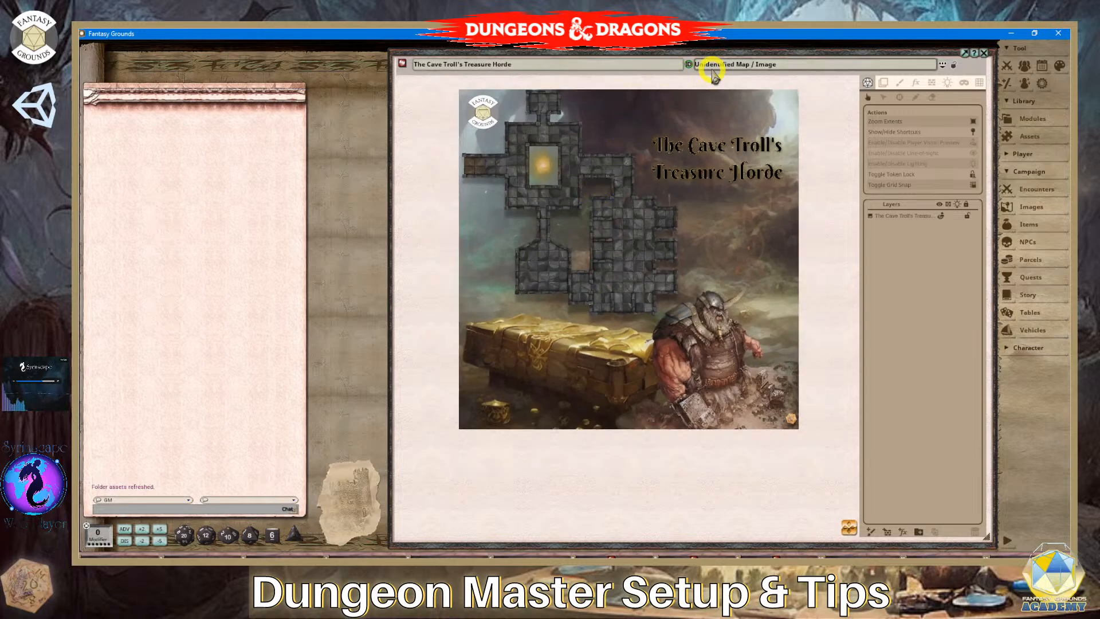
{"action": "left_click", "coordinate": [752, 68]}
{"action": "left_click", "coordinate": [740, 66]}
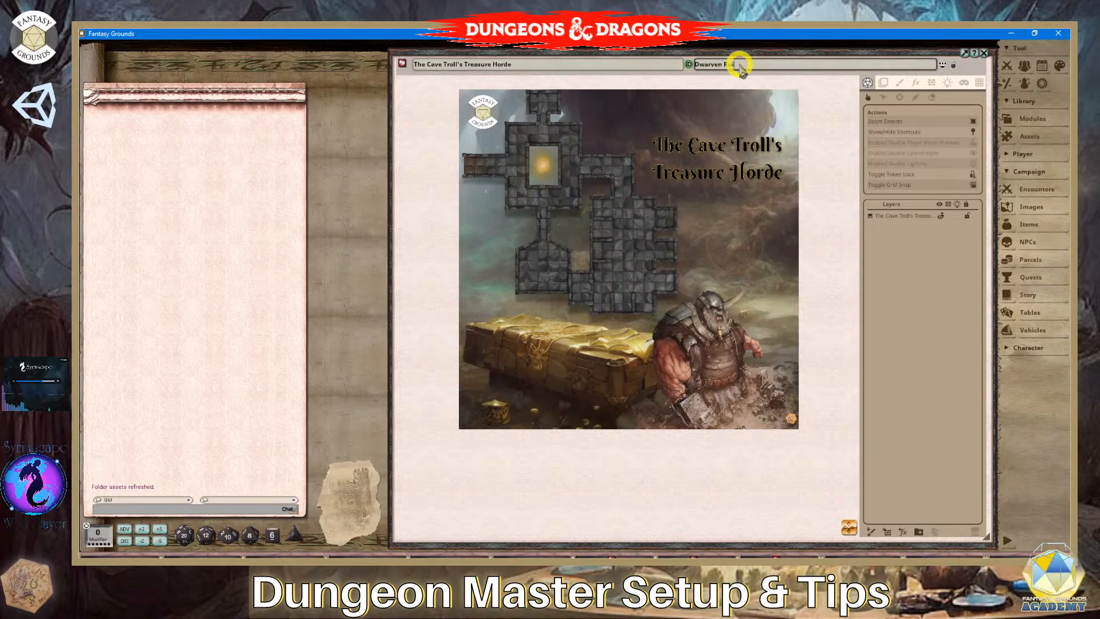
{"action": "scroll", "coordinate": [572, 233], "scroll_direction": "up", "scroll_amount": 1}
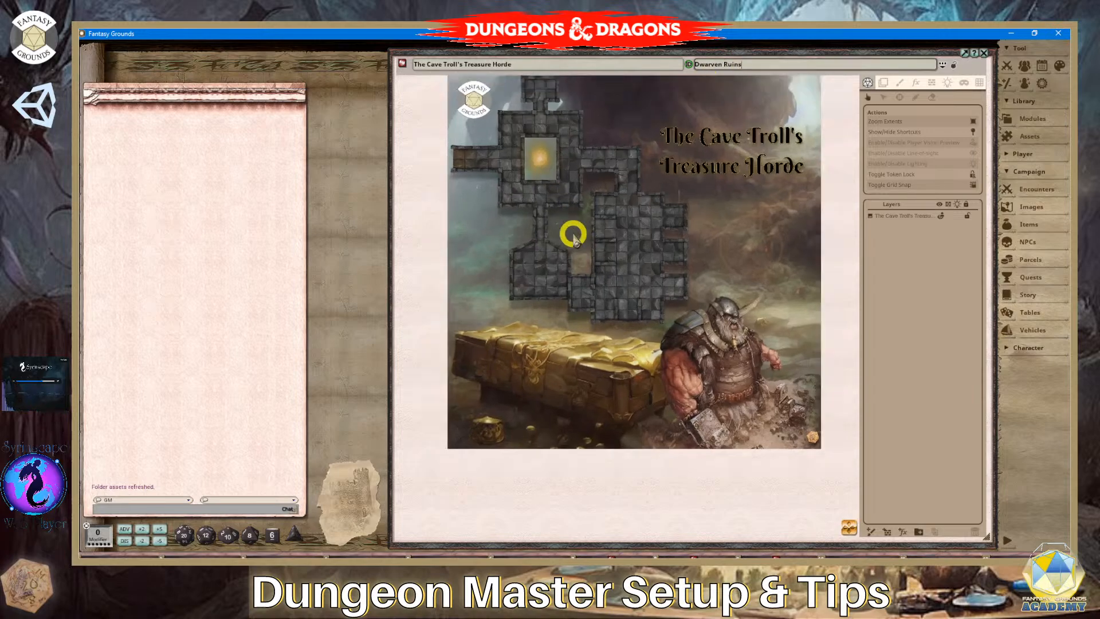
Mark the image record as not identified and lock it.
{"action": "left_click", "coordinate": [690, 65]}
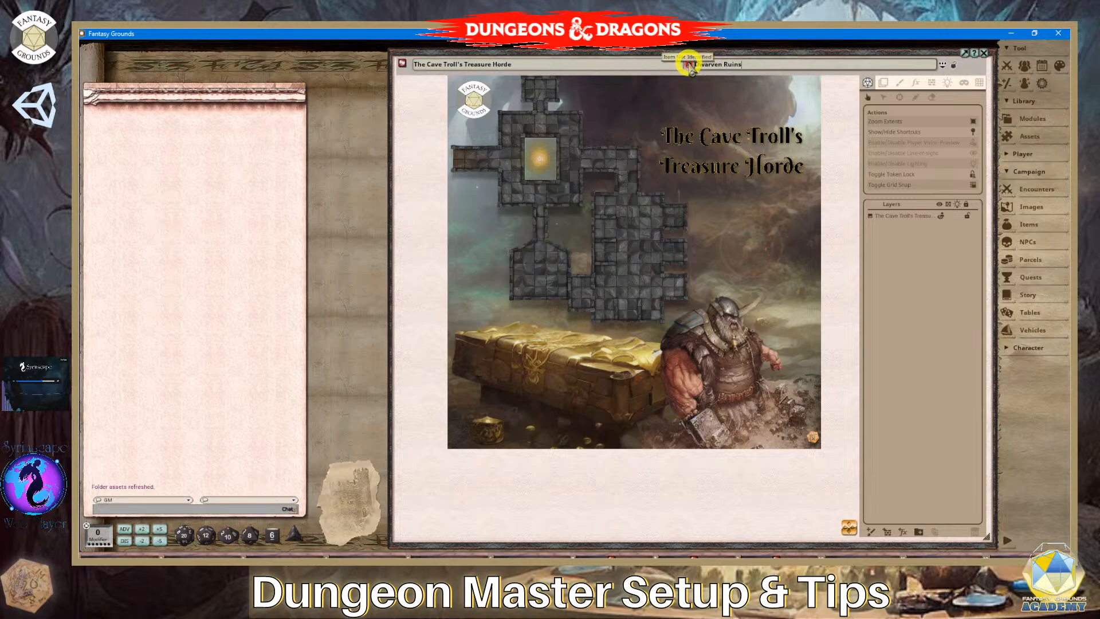
{"action": "left_click", "coordinate": [728, 65]}
{"action": "left_click", "coordinate": [954, 64]}
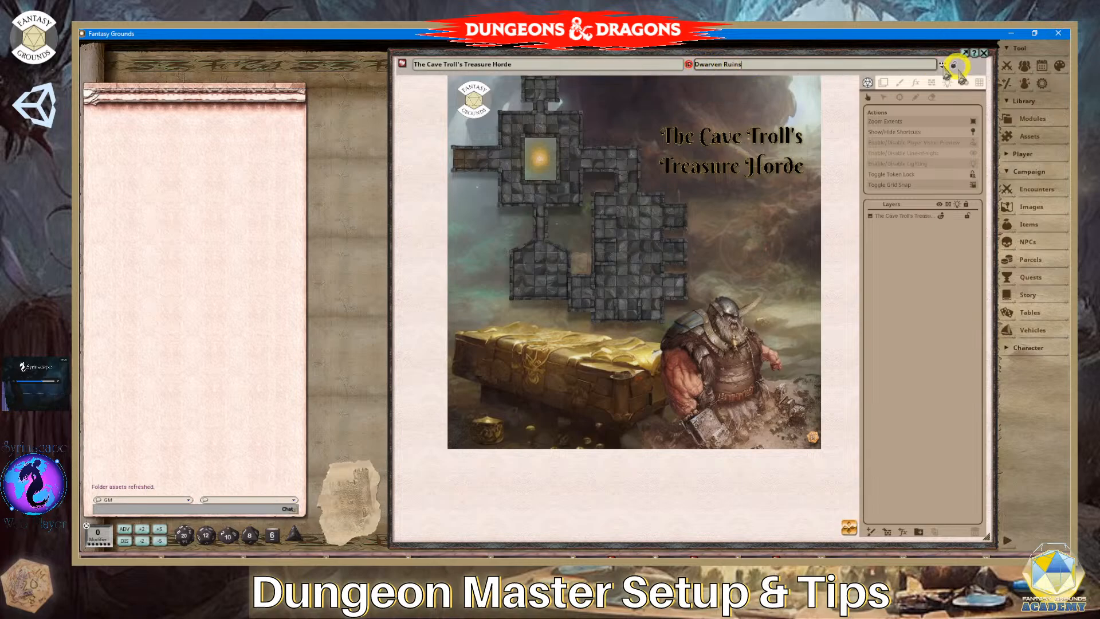
{"action": "left_click", "coordinate": [954, 65]}
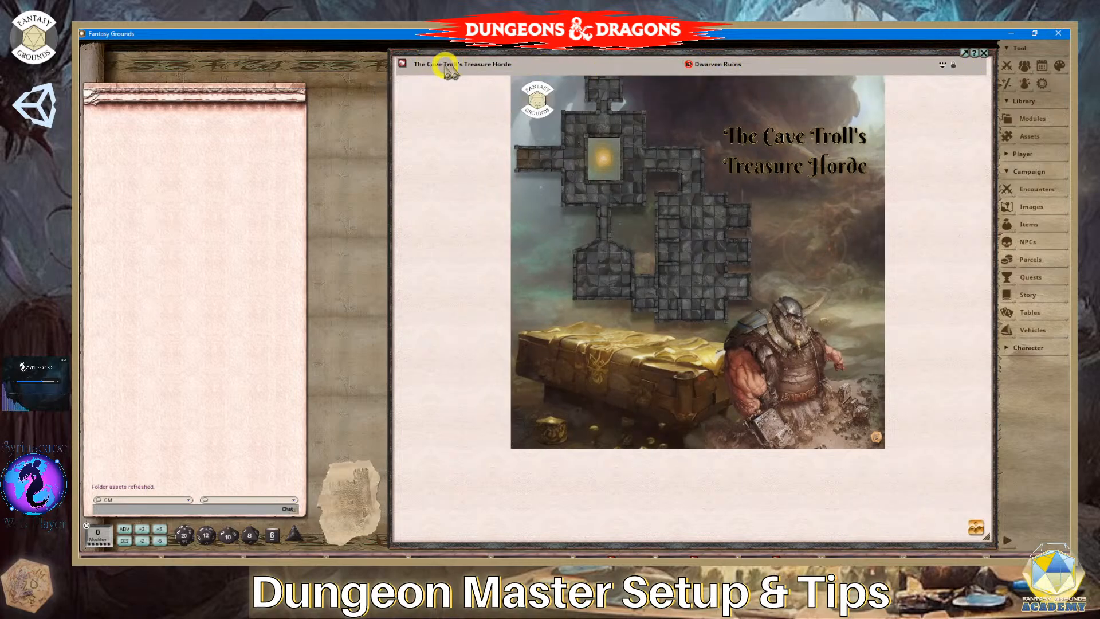
Unlock the image record and add the prefix "map," to the start of its name.
{"action": "left_click", "coordinate": [952, 66]}
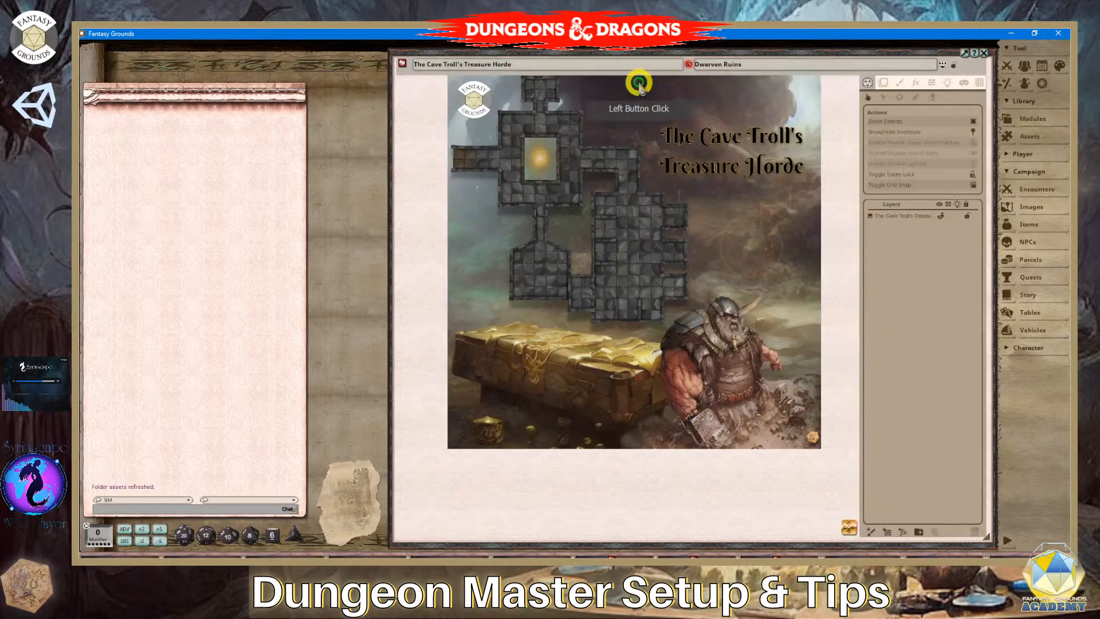
{"action": "left_click", "coordinate": [414, 66]}
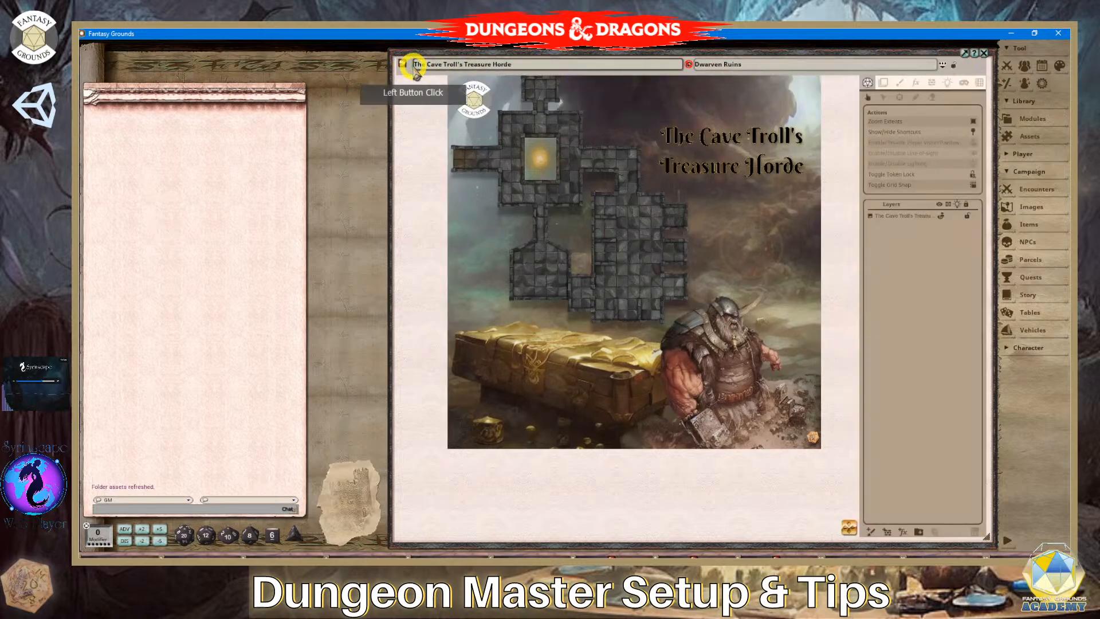
{"action": "type", "text": "map,"}
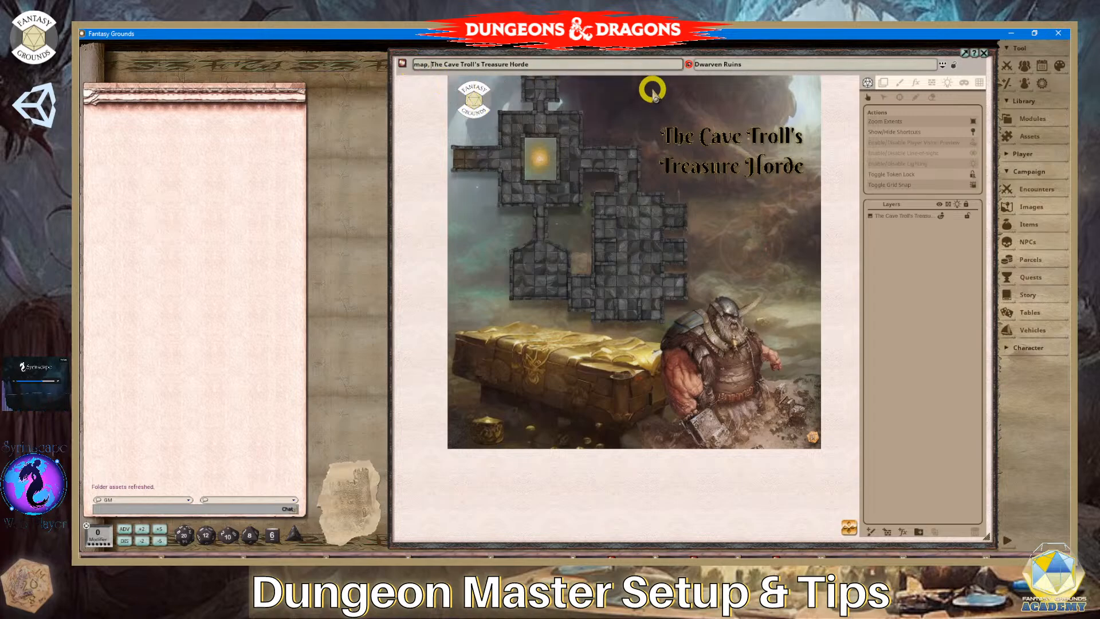
Complete the image record's name as "map, The Cave Troll's Treasure Horde" and lock the record.
{"action": "left_click", "coordinate": [499, 64]}
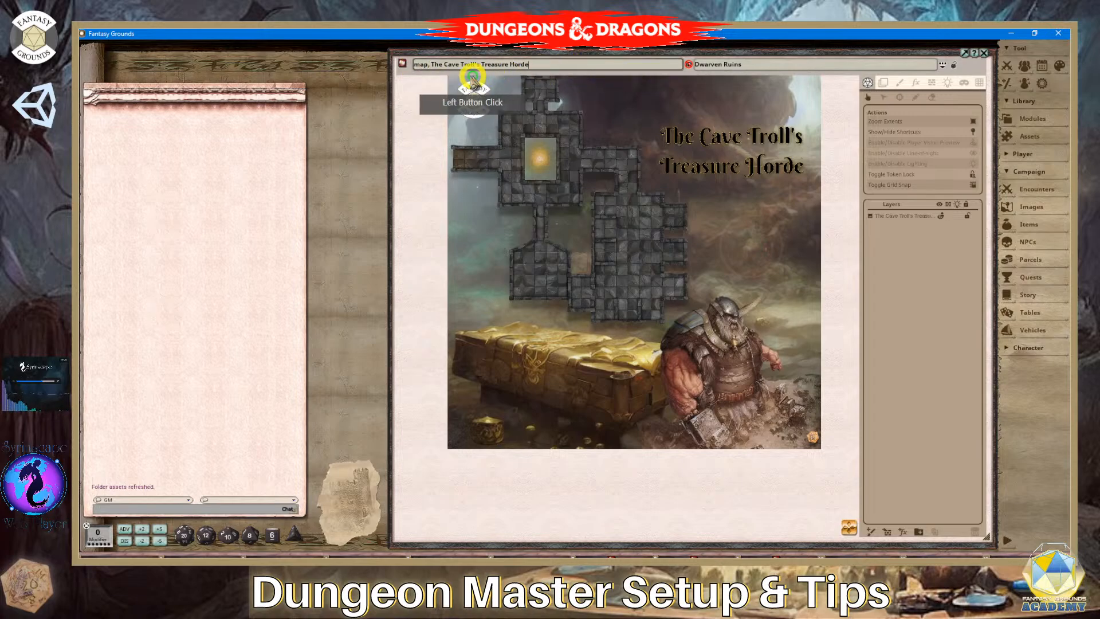
{"action": "left_click", "coordinate": [942, 64]}
{"action": "scroll", "coordinate": [660, 197], "scroll_direction": "up", "scroll_amount": 1}
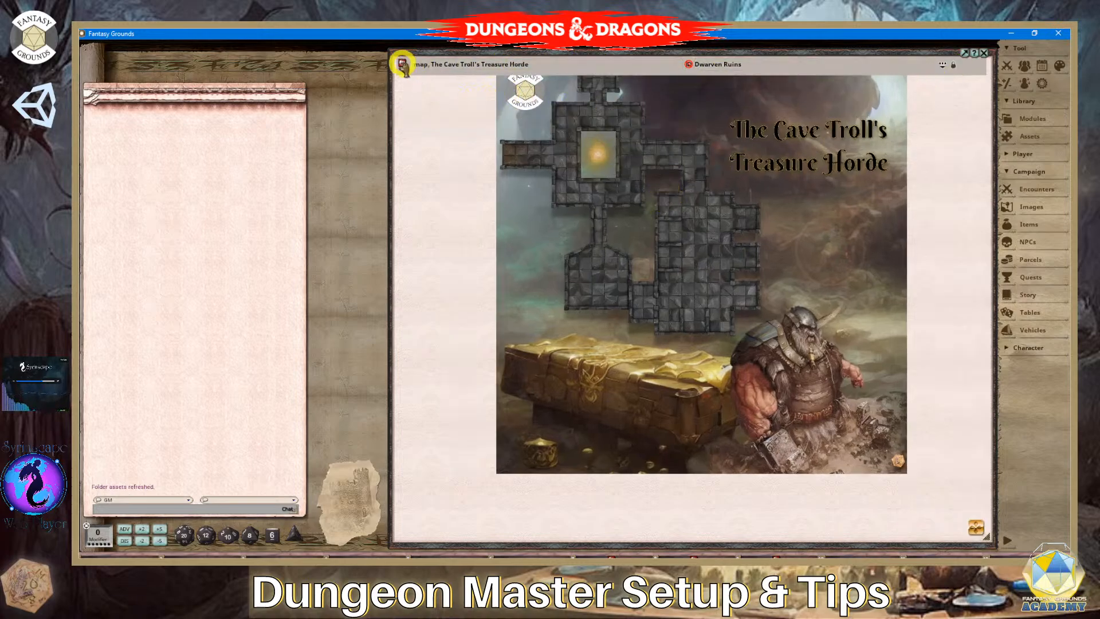
{"action": "right_click", "coordinate": [373, 92]}
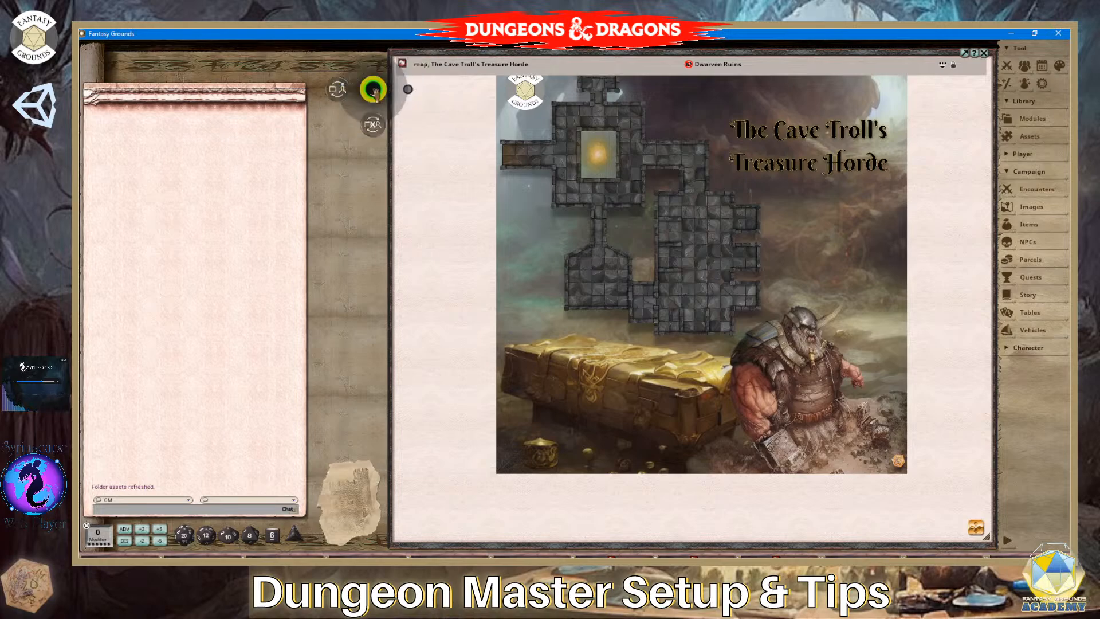
{"action": "left_click", "coordinate": [337, 90]}
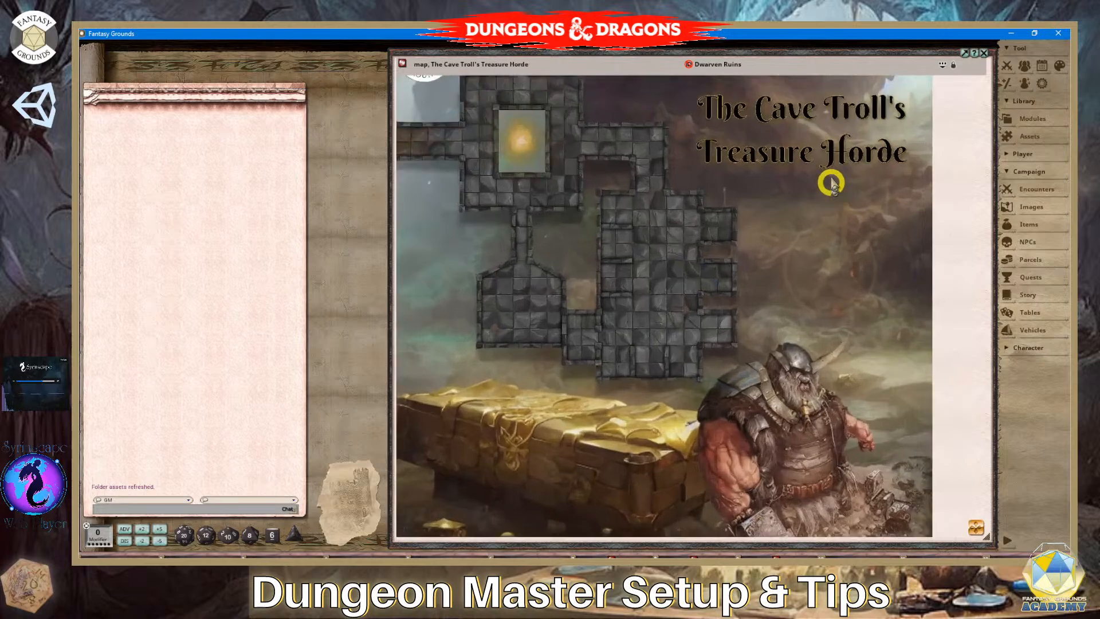
Examine the dungeon map artwork at several zoom levels and positions within its window.
{"action": "scroll", "coordinate": [761, 216], "scroll_direction": "up", "scroll_amount": 1}
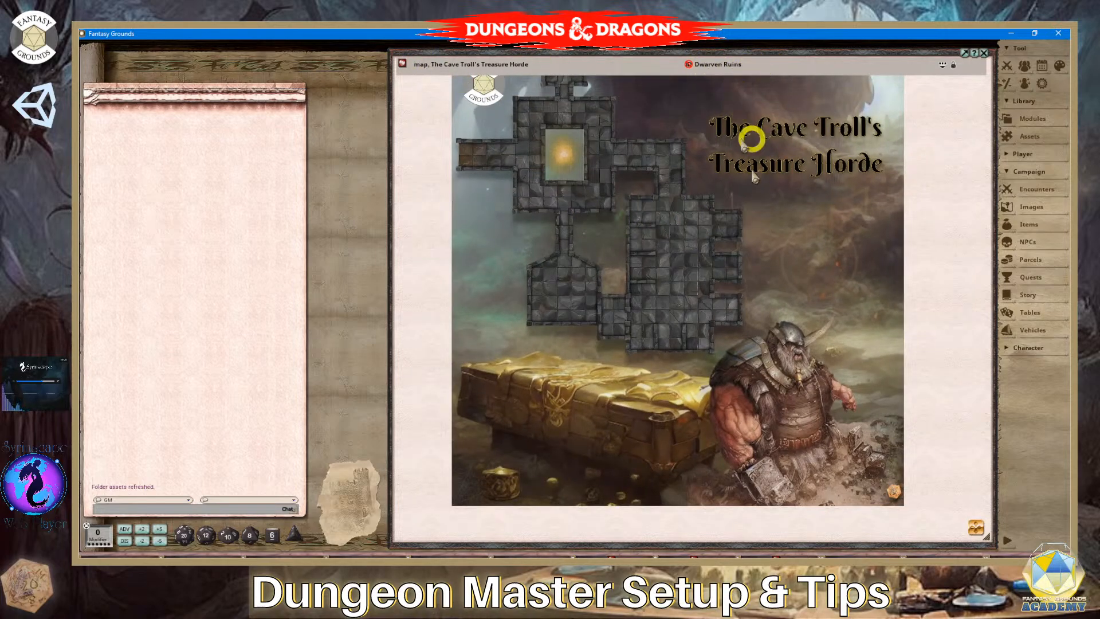
{"action": "scroll", "coordinate": [687, 229], "scroll_direction": "down", "scroll_amount": 1}
{"action": "scroll", "coordinate": [601, 215], "scroll_direction": "up", "scroll_amount": 1}
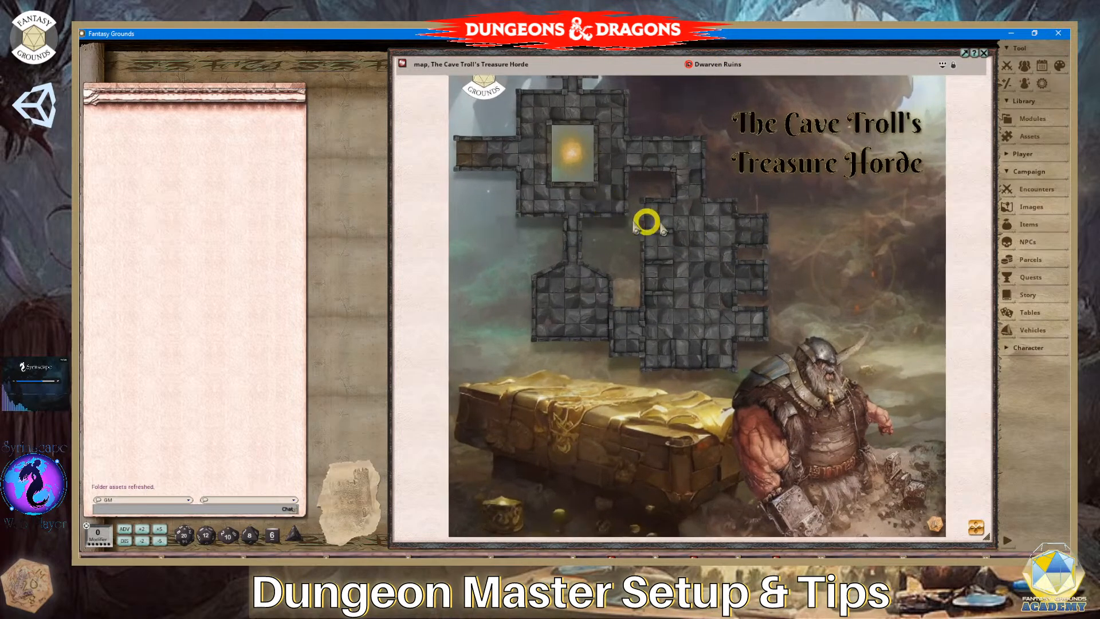
{"action": "scroll", "coordinate": [591, 204], "scroll_direction": "down", "scroll_amount": 1}
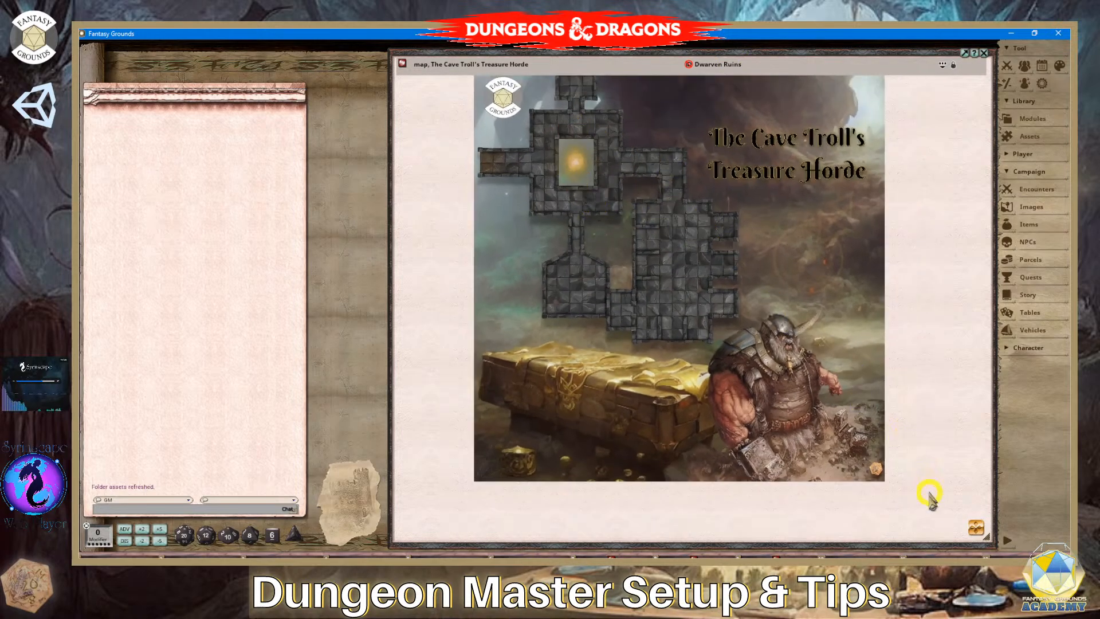
{"action": "left_click_drag", "start_coordinate": [973, 524], "coordinate": [939, 493]}
{"action": "scroll", "coordinate": [600, 311], "scroll_direction": "up", "scroll_amount": 3}
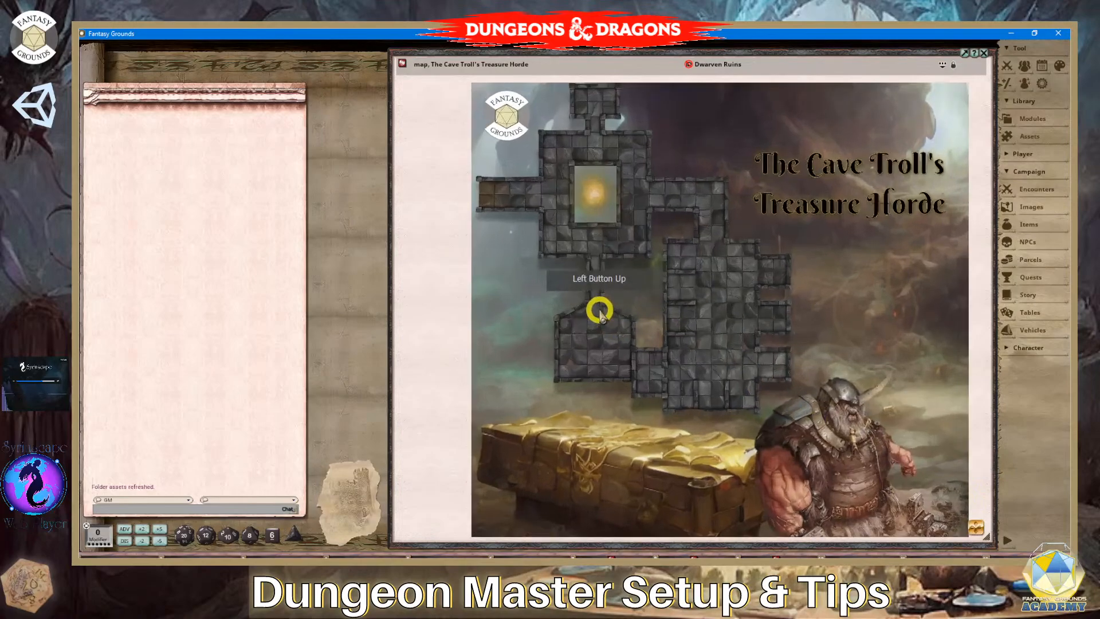
{"action": "scroll", "coordinate": [602, 311], "scroll_direction": "down", "scroll_amount": 1}
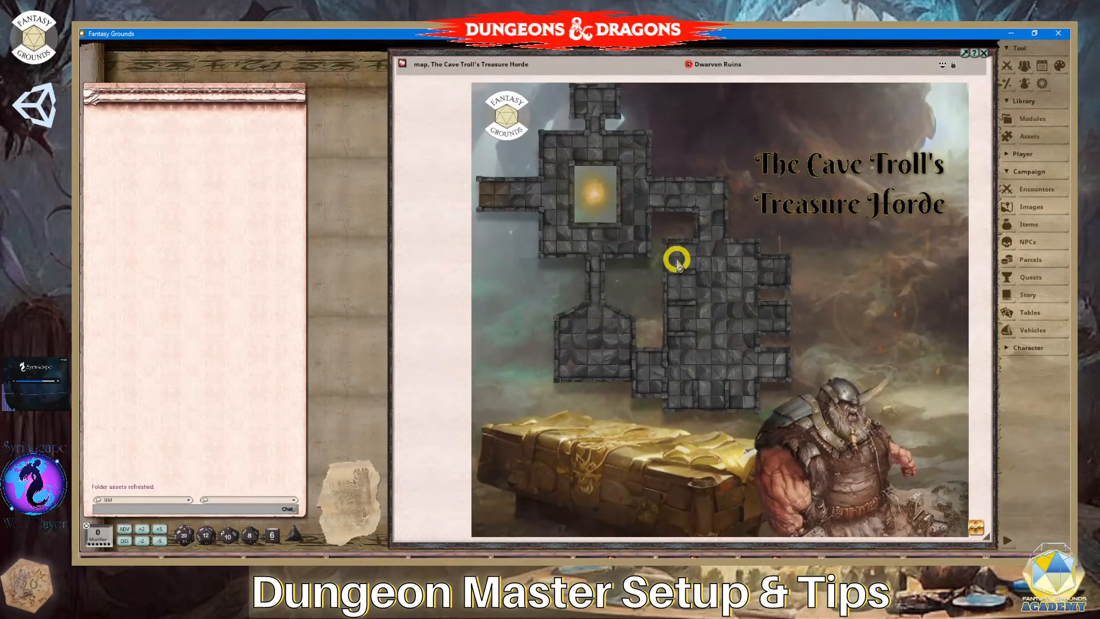
{"action": "scroll", "coordinate": [675, 256], "scroll_direction": "up", "scroll_amount": 1}
{"action": "scroll", "coordinate": [675, 256], "scroll_direction": "down", "scroll_amount": 3}
{"action": "scroll", "coordinate": [674, 255], "scroll_direction": "up", "scroll_amount": 2}
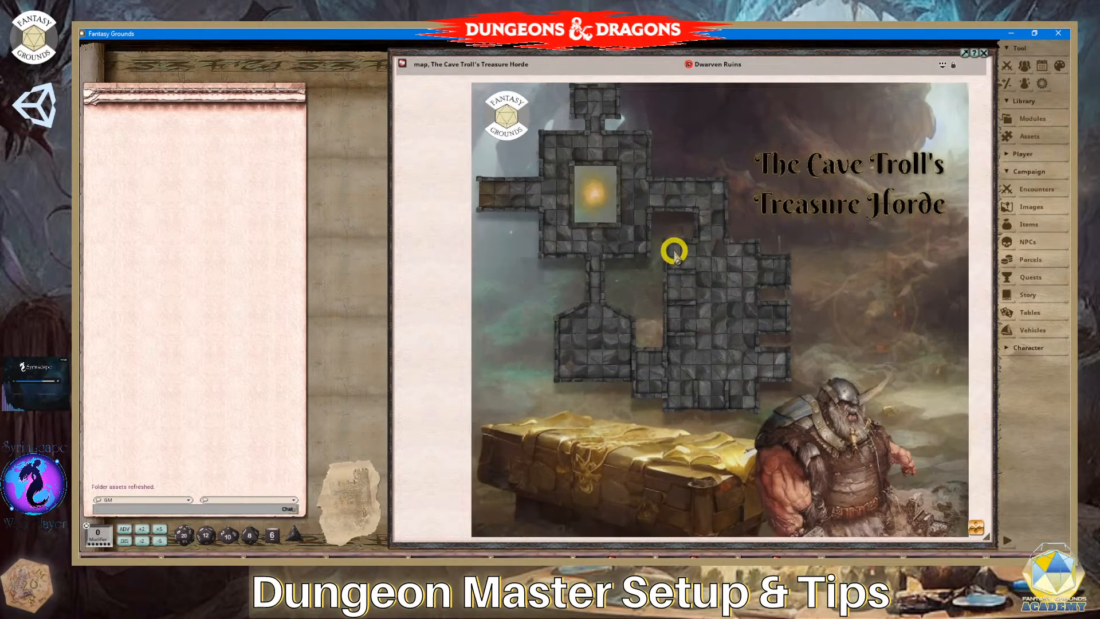
{"action": "scroll", "coordinate": [674, 253], "scroll_direction": "down", "scroll_amount": 1}
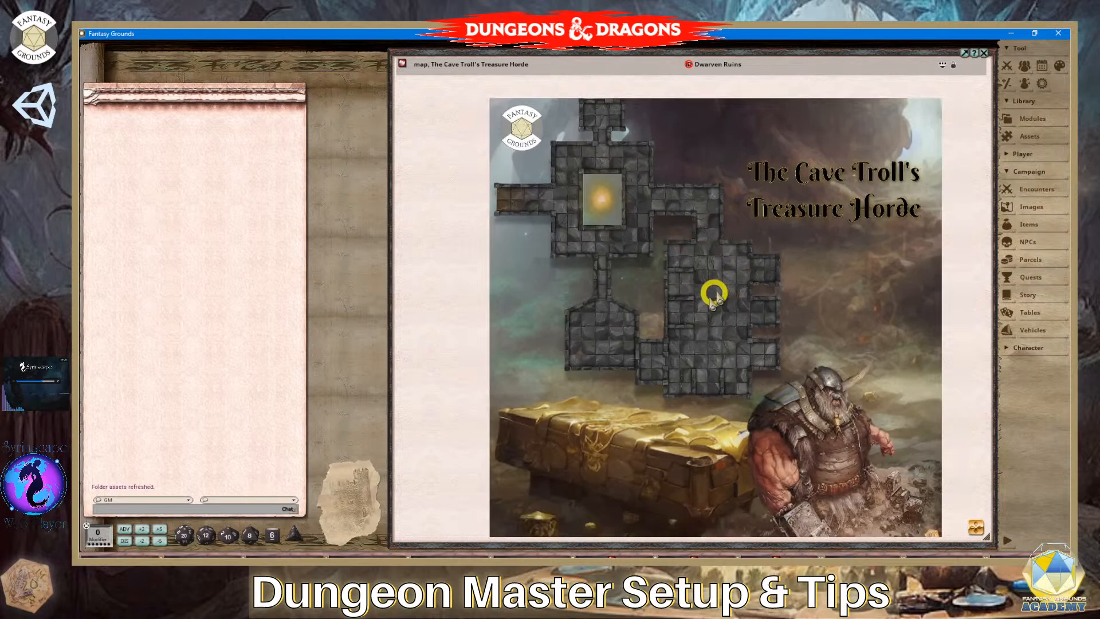
{"action": "scroll", "coordinate": [695, 342], "scroll_direction": "down", "scroll_amount": 1}
{"action": "scroll", "coordinate": [693, 343], "scroll_direction": "up", "scroll_amount": 1}
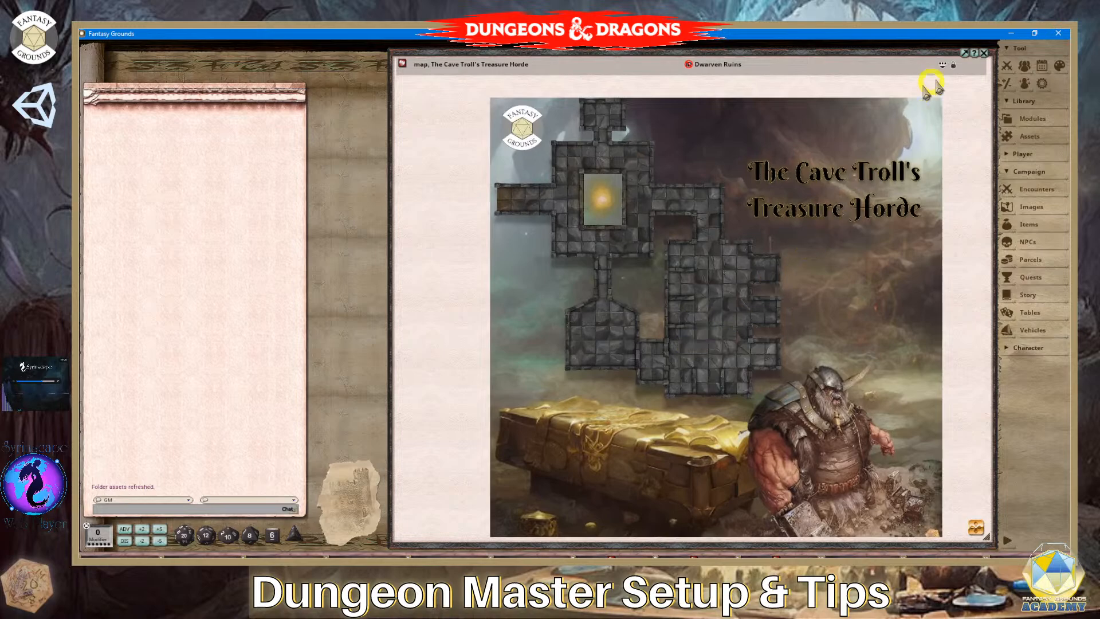
Unlock the image record and give the map a square grid with a size of 70 by 70.
{"action": "left_click", "coordinate": [952, 66]}
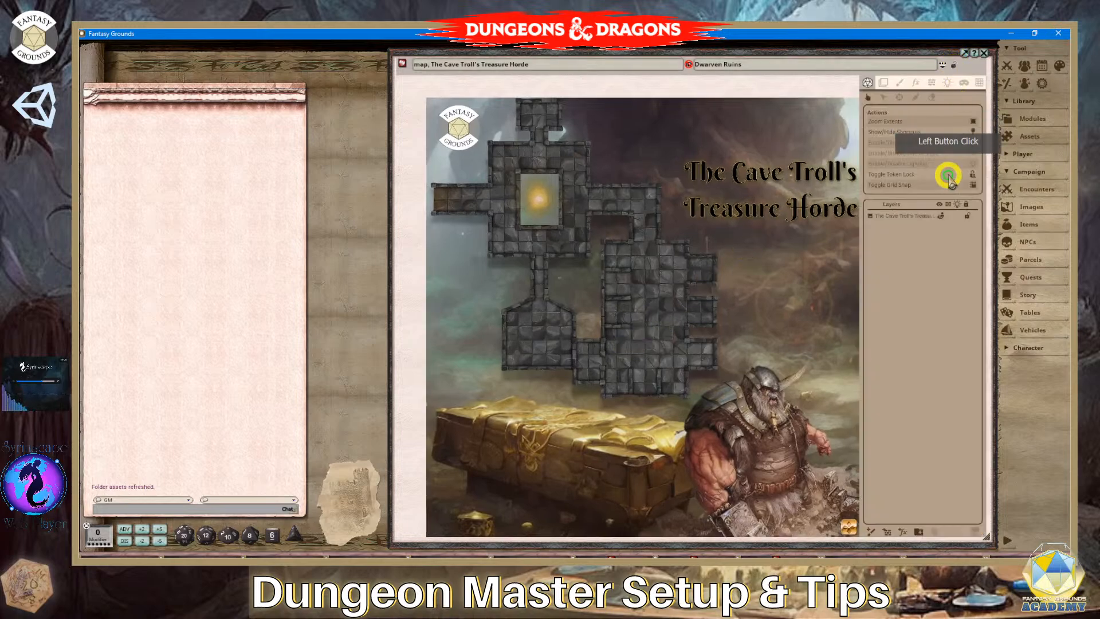
{"action": "left_click", "coordinate": [980, 83]}
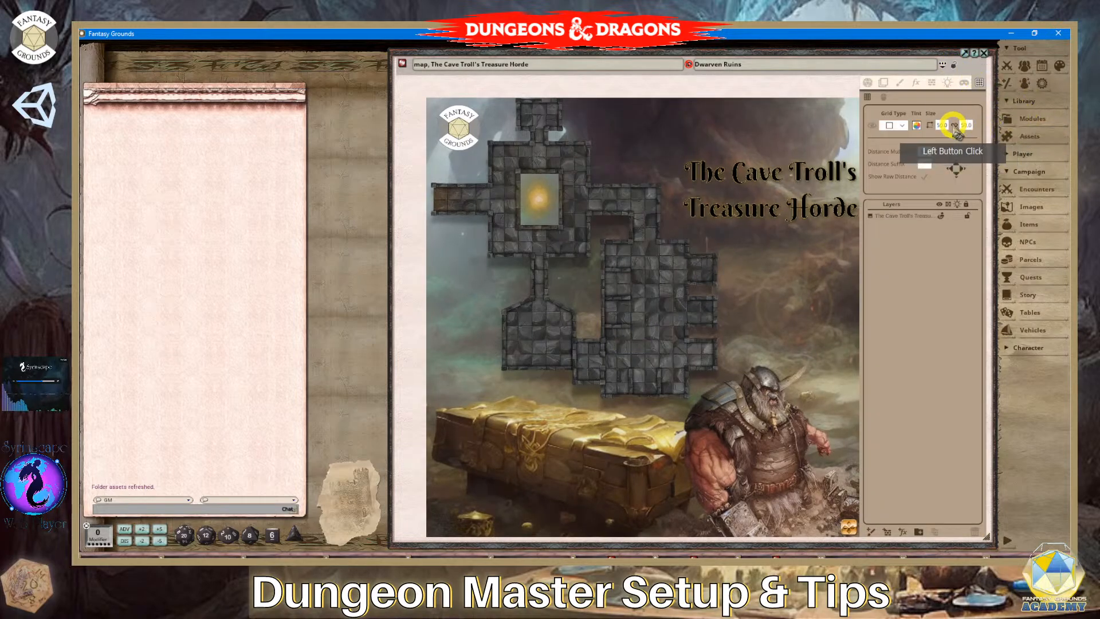
{"action": "left_click", "coordinate": [941, 124]}
{"action": "type", "text": "70"}
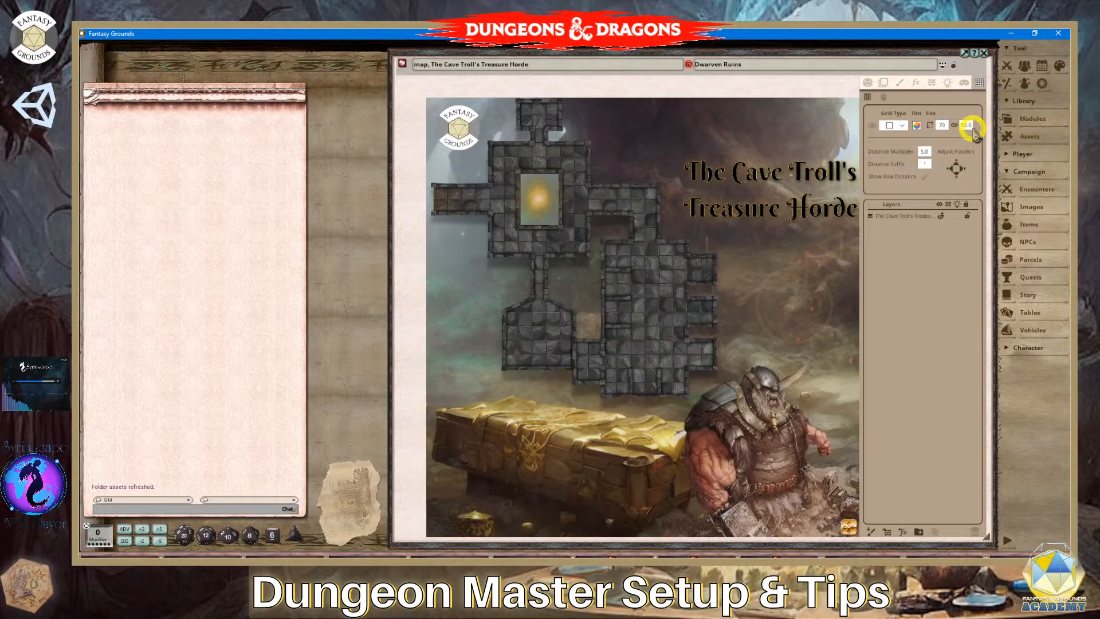
{"action": "left_click", "coordinate": [968, 126]}
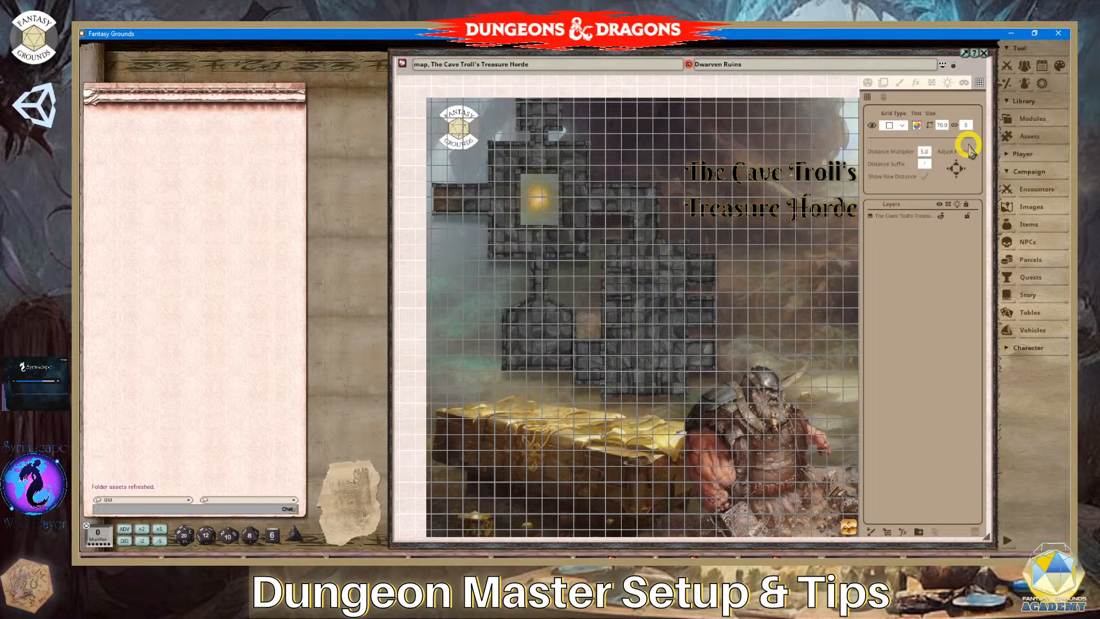
{"action": "type", "text": "70"}
Compare the grid with the dungeon's floor tiles and nudge it down by eight increments.
{"action": "scroll", "coordinate": [567, 287], "scroll_direction": "up", "scroll_amount": 8}
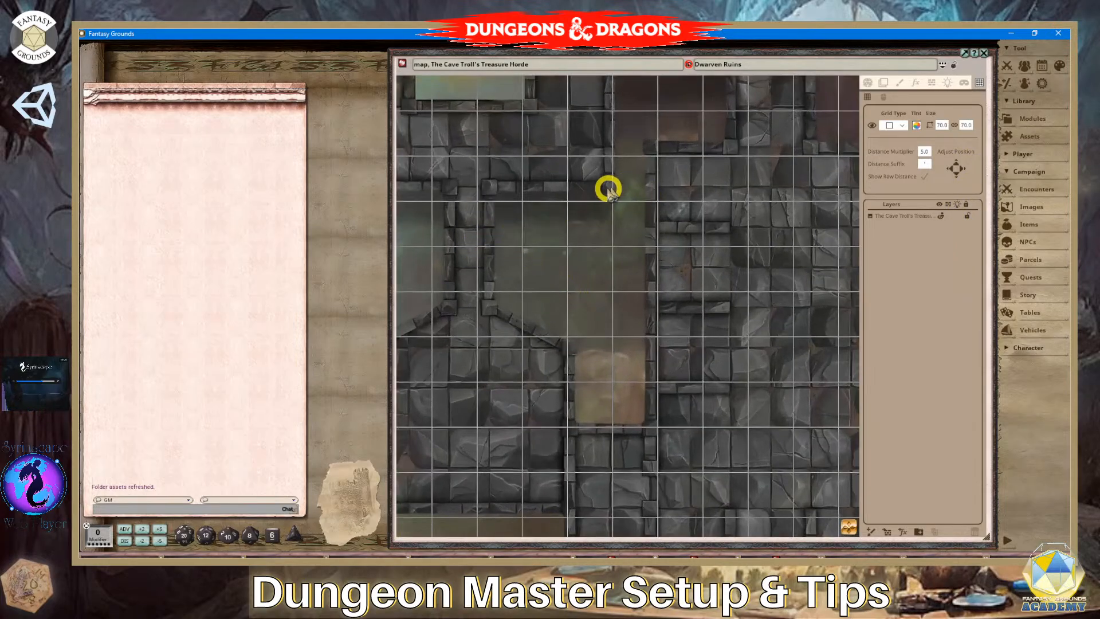
{"action": "scroll", "coordinate": [567, 239], "scroll_direction": "down", "scroll_amount": 4}
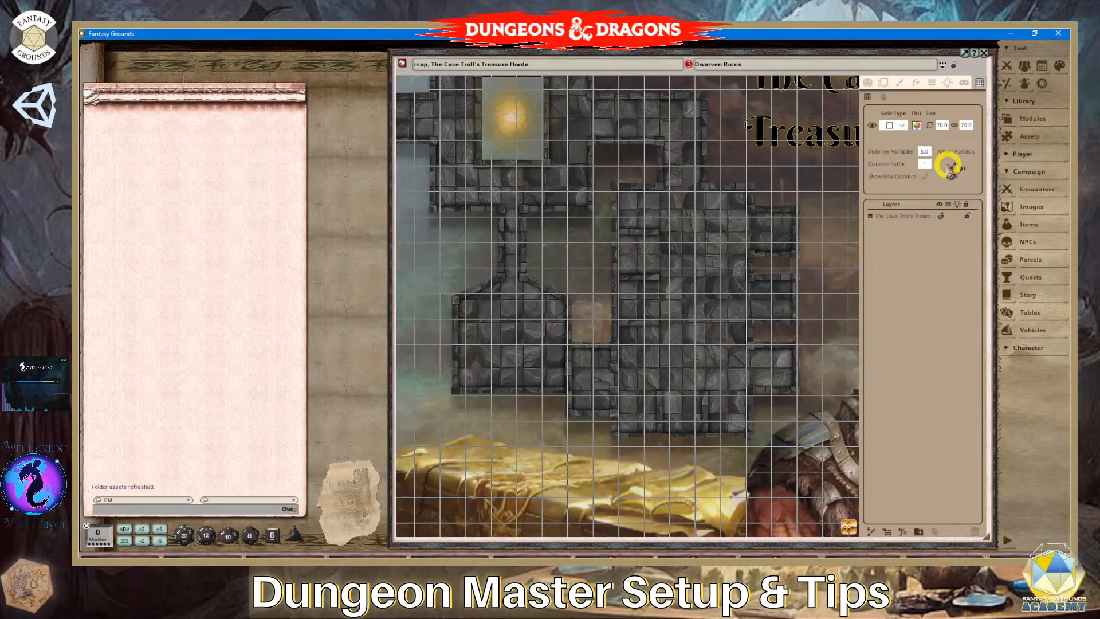
{"action": "scroll", "coordinate": [756, 258], "scroll_direction": "down", "scroll_amount": 5}
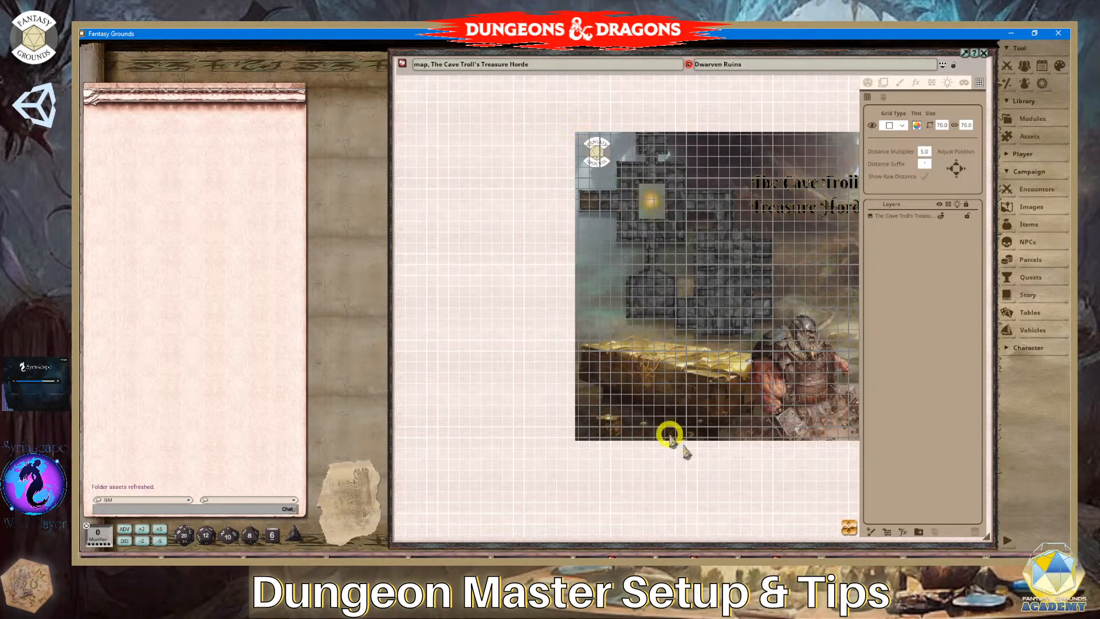
{"action": "left_click_drag", "start_coordinate": [849, 525], "coordinate": [953, 516]}
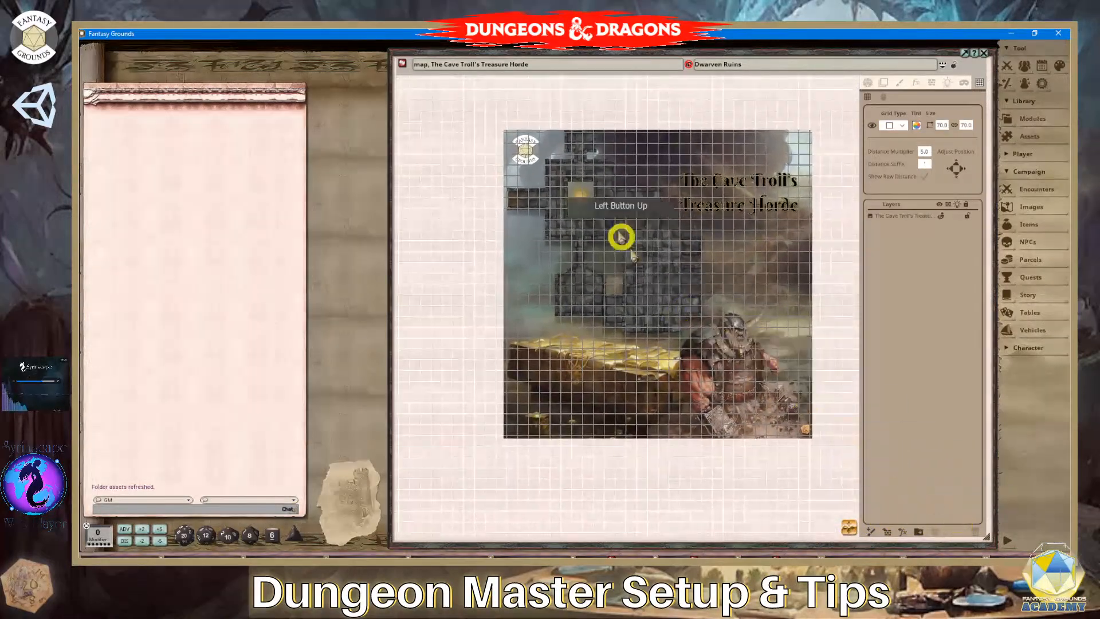
{"action": "scroll", "coordinate": [620, 236], "scroll_direction": "up", "scroll_amount": 4}
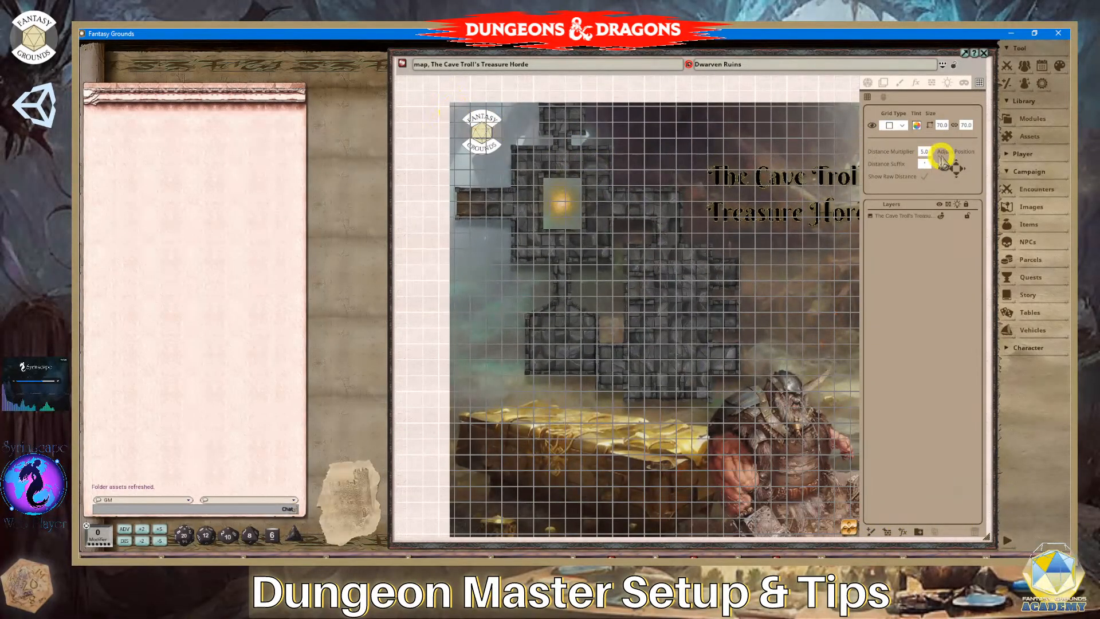
{"action": "left_click", "coordinate": [955, 172]}
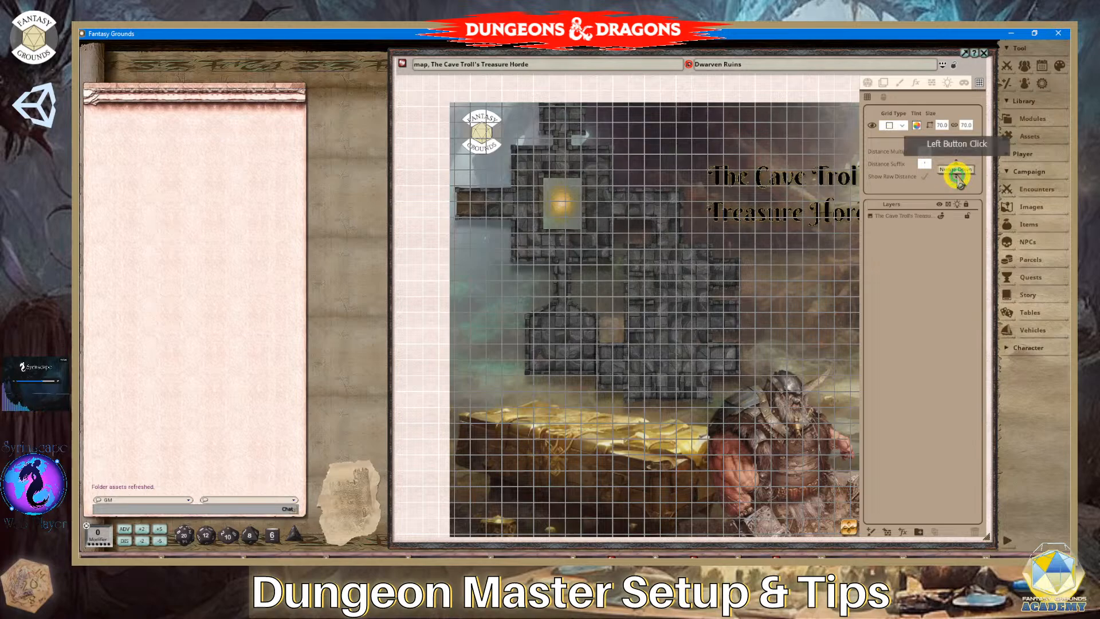
{"action": "left_click", "coordinate": [957, 177]}
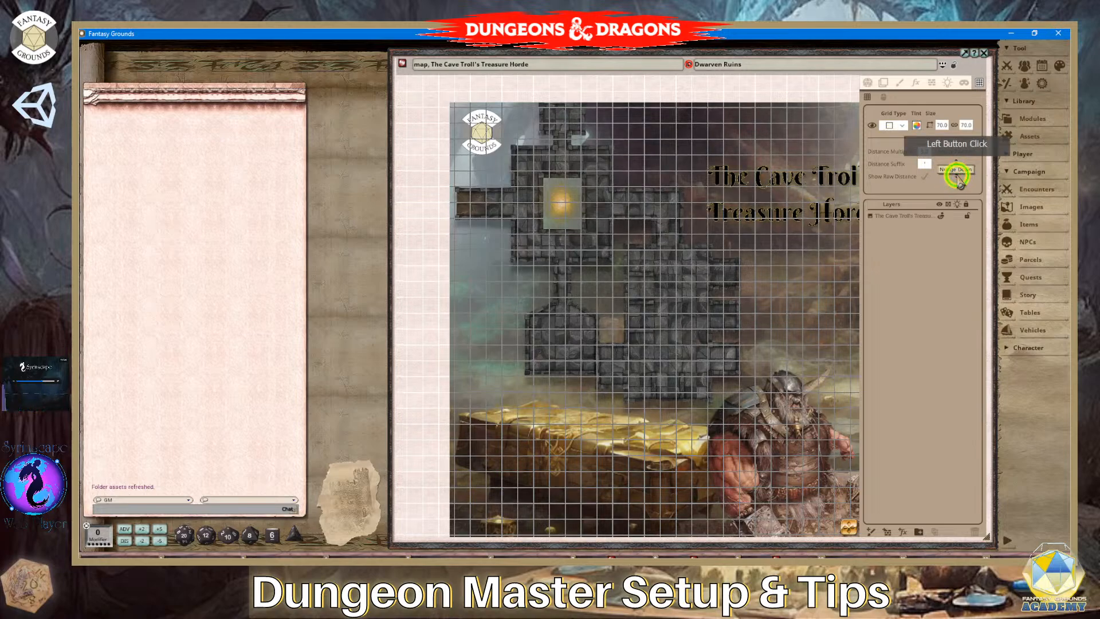
{"action": "left_click", "coordinate": [957, 176]}
{"action": "left_click", "coordinate": [957, 177]}
{"action": "left_click", "coordinate": [957, 176]}
{"action": "left_click", "coordinate": [957, 176]}
{"action": "left_click", "coordinate": [957, 176]}
{"action": "left_click", "coordinate": [957, 176]}
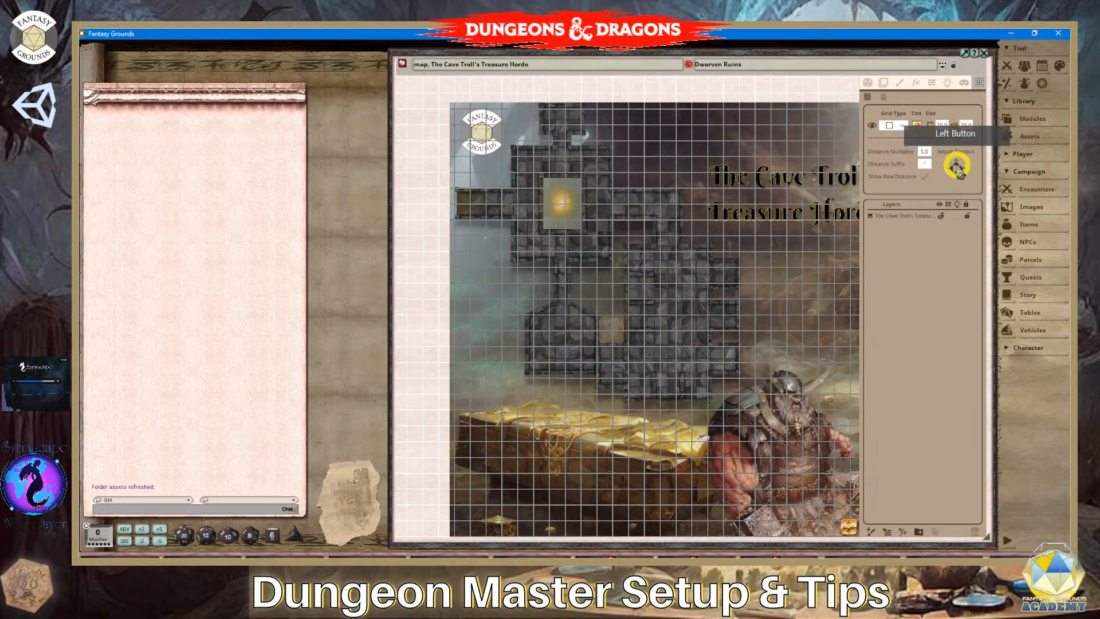
Nudge the map's grid up by thirteen increments against the dungeon walls.
{"action": "left_click", "coordinate": [956, 164]}
{"action": "left_click", "coordinate": [956, 163]}
{"action": "left_click", "coordinate": [955, 164]}
{"action": "left_click", "coordinate": [955, 164]}
{"action": "left_click", "coordinate": [956, 164]}
{"action": "left_click", "coordinate": [956, 164]}
{"action": "left_click", "coordinate": [956, 165]}
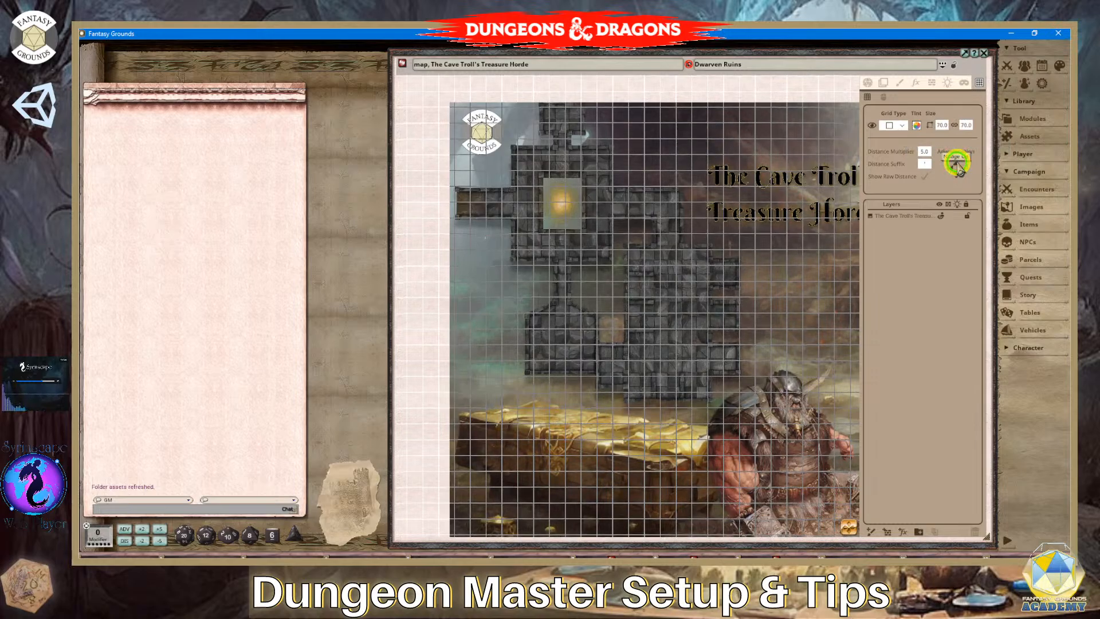
{"action": "left_click", "coordinate": [956, 164]}
{"action": "left_click", "coordinate": [956, 164]}
{"action": "left_click", "coordinate": [955, 164]}
{"action": "left_click", "coordinate": [955, 165]}
{"action": "left_click", "coordinate": [956, 165]}
{"action": "left_click", "coordinate": [956, 165]}
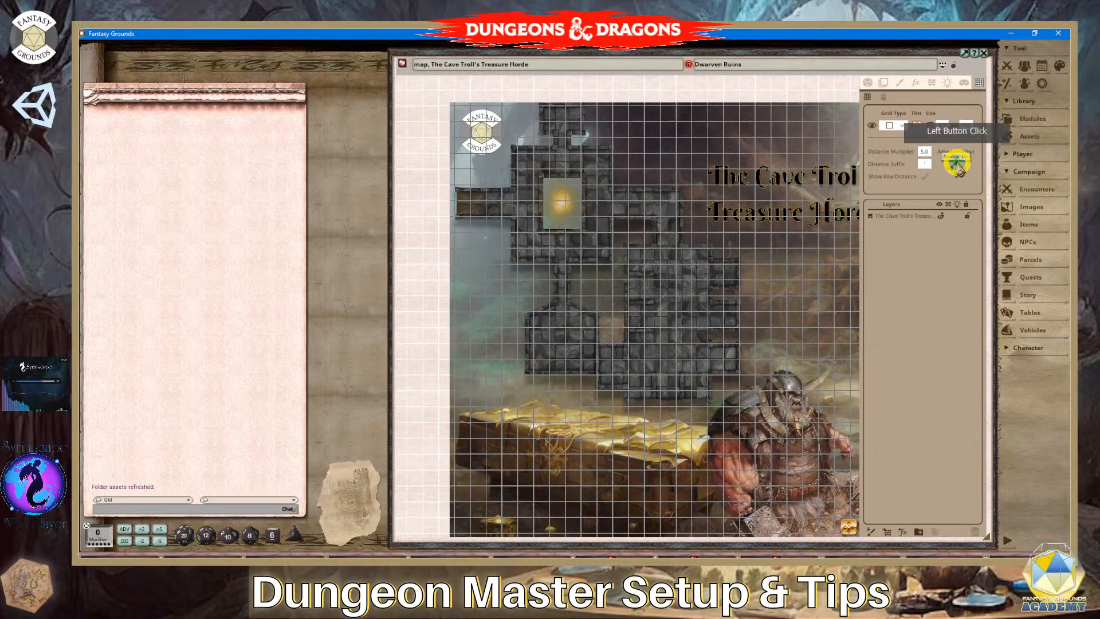
Change the map's grid size to 50 by 50 in both dimensions.
{"action": "left_click", "coordinate": [643, 184]}
{"action": "scroll", "coordinate": [535, 252], "scroll_direction": "up", "scroll_amount": 6}
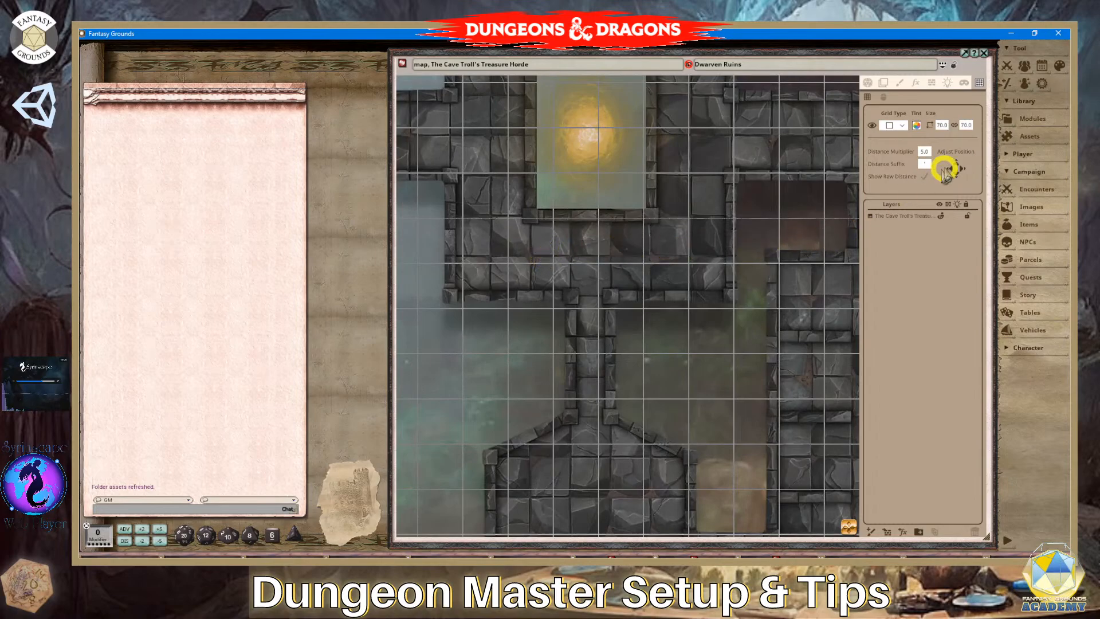
{"action": "left_click", "coordinate": [939, 126]}
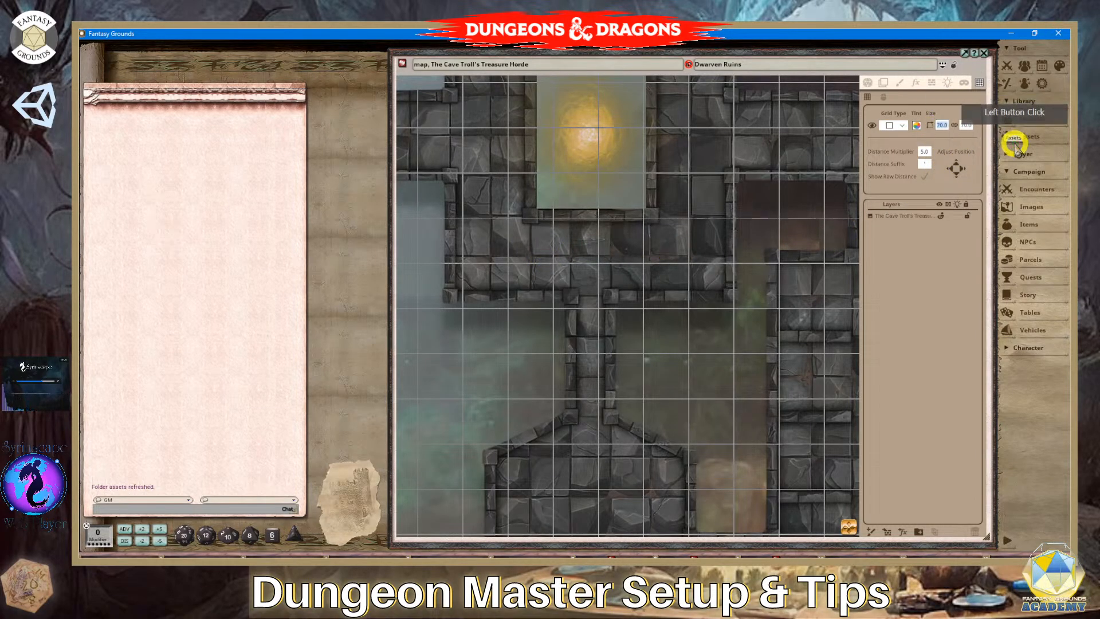
{"action": "left_click", "coordinate": [969, 125]}
{"action": "scroll", "coordinate": [560, 268], "scroll_direction": "up", "scroll_amount": 2}
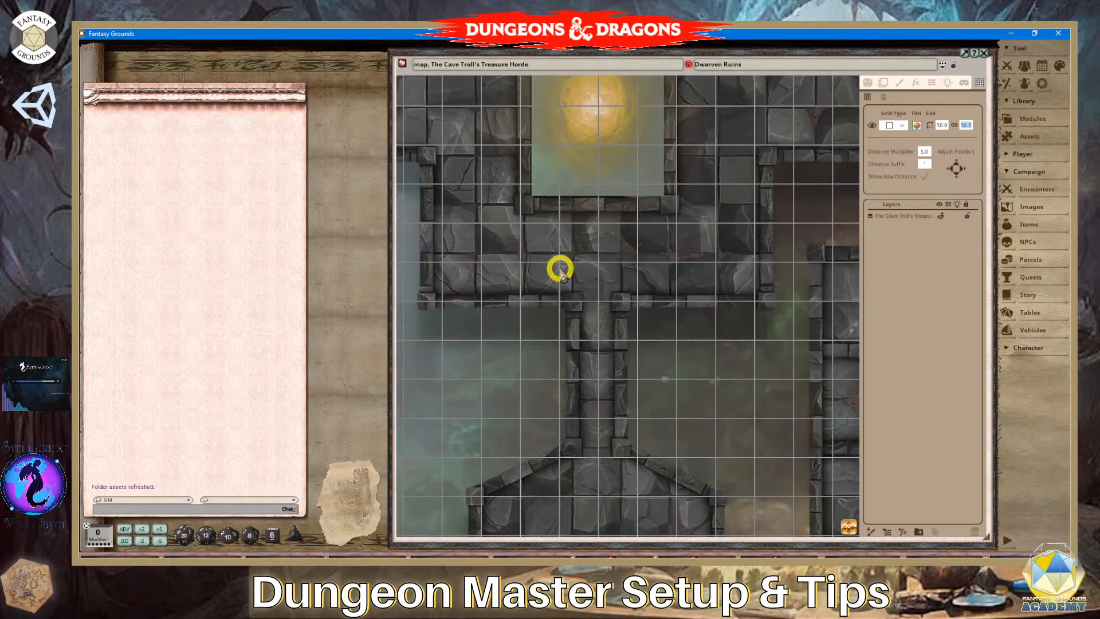
Nudge the grid down by fourteen increments and check how its lines fit the dungeon's rooms and corridors.
{"action": "left_click", "coordinate": [957, 173]}
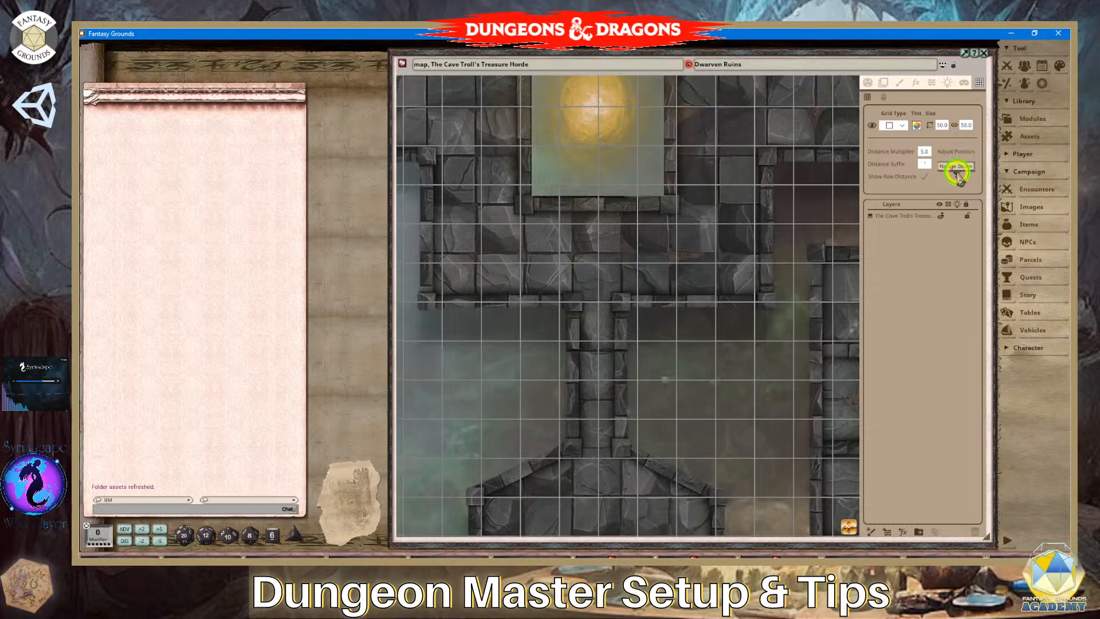
{"action": "left_click", "coordinate": [956, 174]}
{"action": "left_click", "coordinate": [956, 173]}
{"action": "left_click", "coordinate": [956, 173]}
{"action": "left_click", "coordinate": [956, 174]}
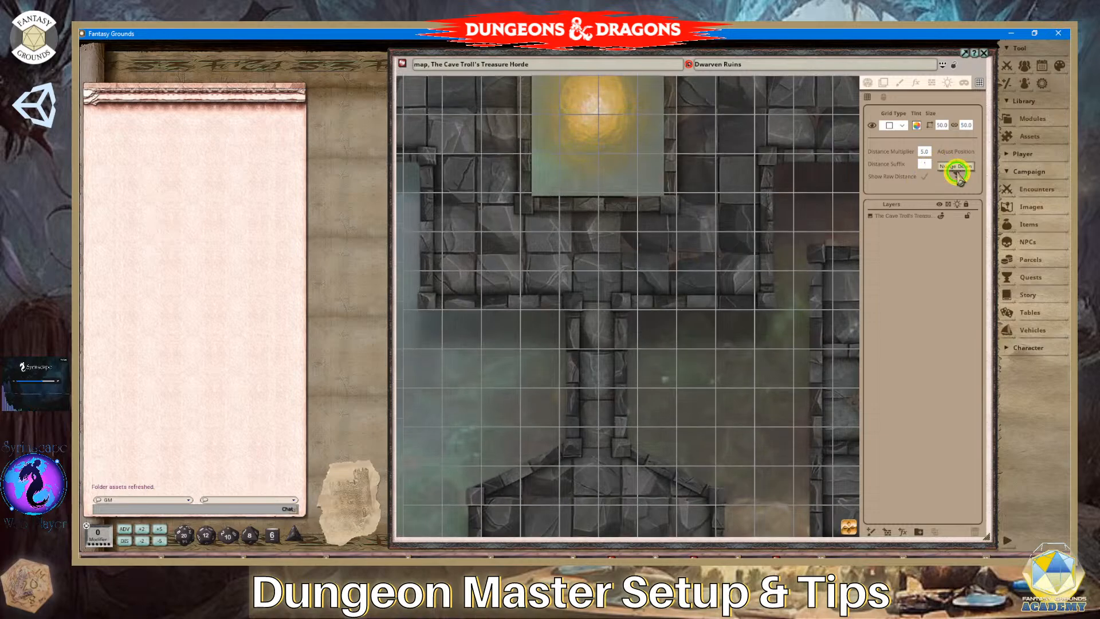
{"action": "left_click", "coordinate": [956, 173]}
{"action": "left_click", "coordinate": [957, 173]}
{"action": "left_click", "coordinate": [957, 174]}
{"action": "left_click", "coordinate": [956, 174]}
{"action": "left_click", "coordinate": [956, 174]}
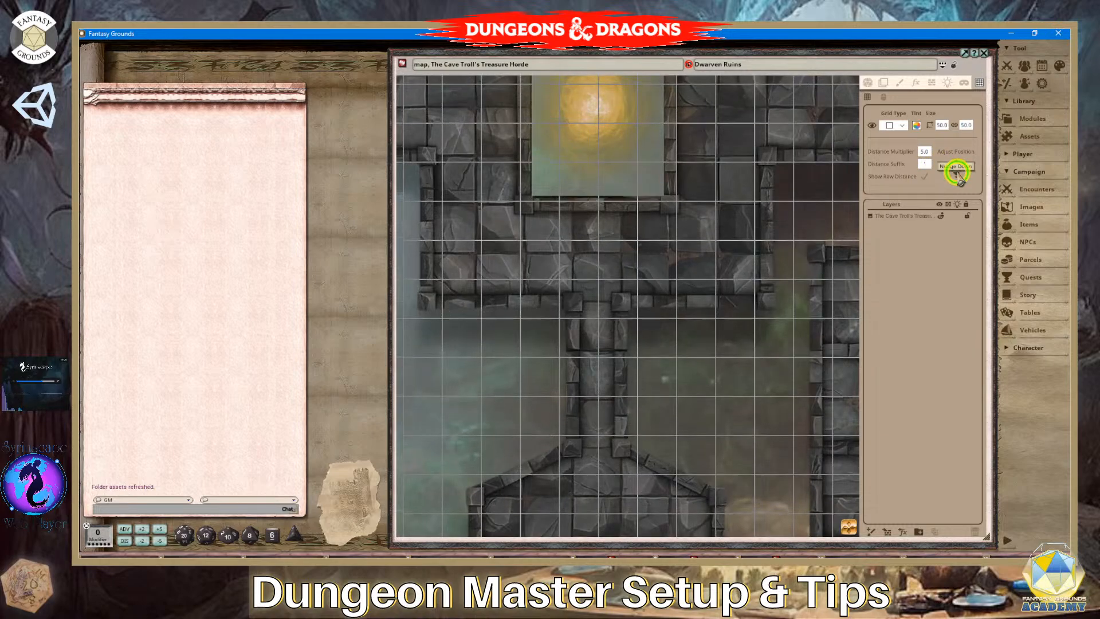
{"action": "left_click", "coordinate": [956, 173]}
{"action": "left_click", "coordinate": [956, 173]}
{"action": "left_click", "coordinate": [957, 174]}
{"action": "left_click", "coordinate": [956, 173]}
{"action": "left_click", "coordinate": [826, 186]}
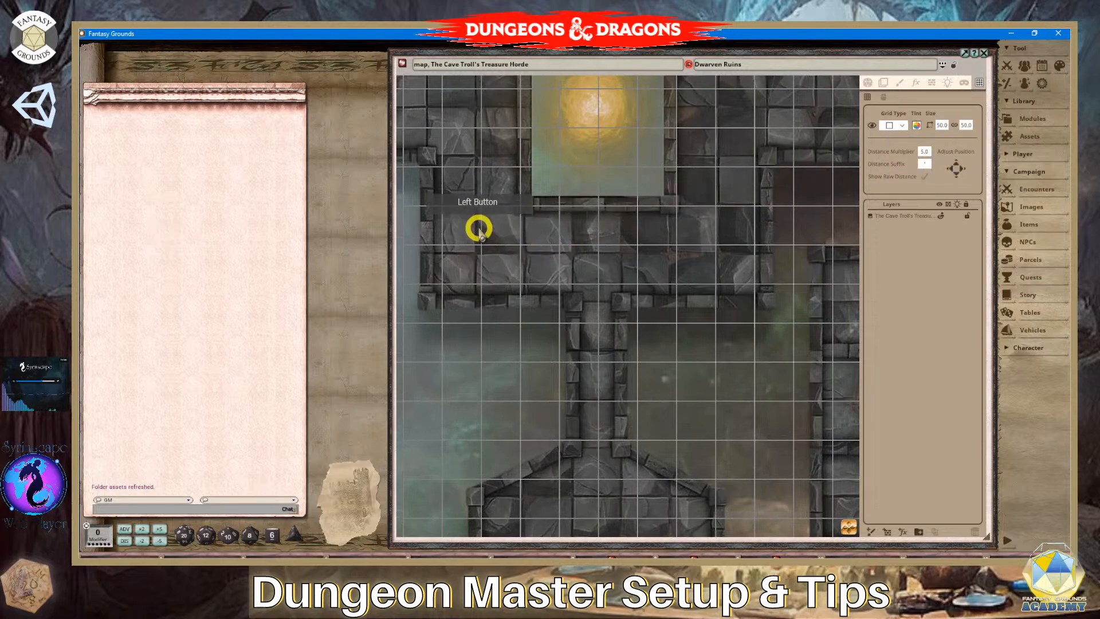
{"action": "scroll", "coordinate": [696, 298], "scroll_direction": "down", "scroll_amount": 2}
{"action": "scroll", "coordinate": [696, 298], "scroll_direction": "down", "scroll_amount": 3}
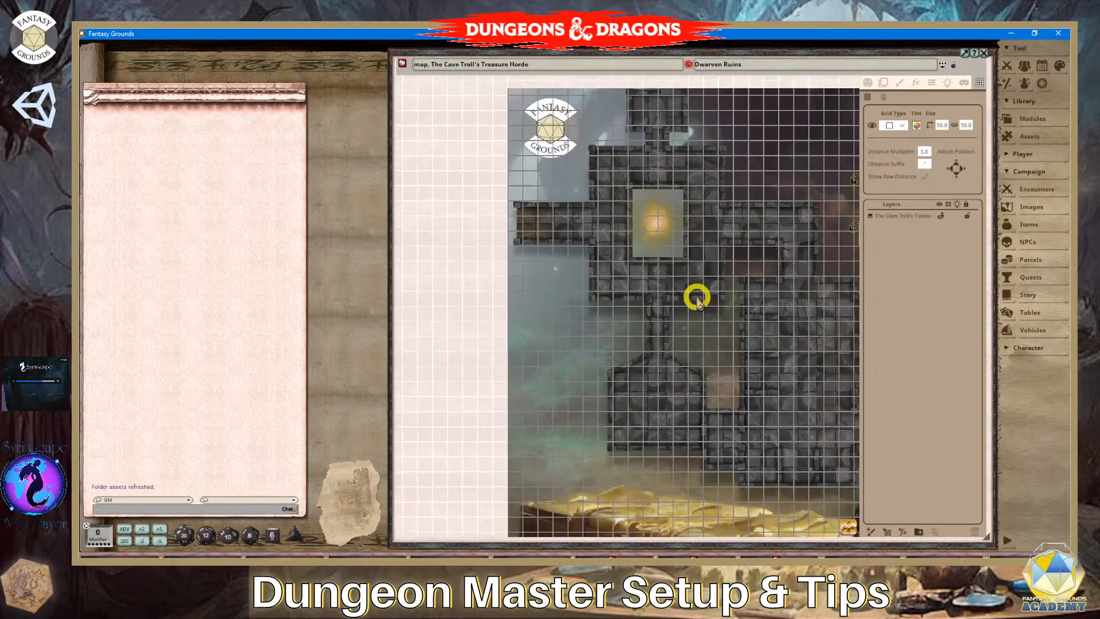
{"action": "scroll", "coordinate": [635, 264], "scroll_direction": "up", "scroll_amount": 2}
{"action": "scroll", "coordinate": [645, 265], "scroll_direction": "down", "scroll_amount": 2}
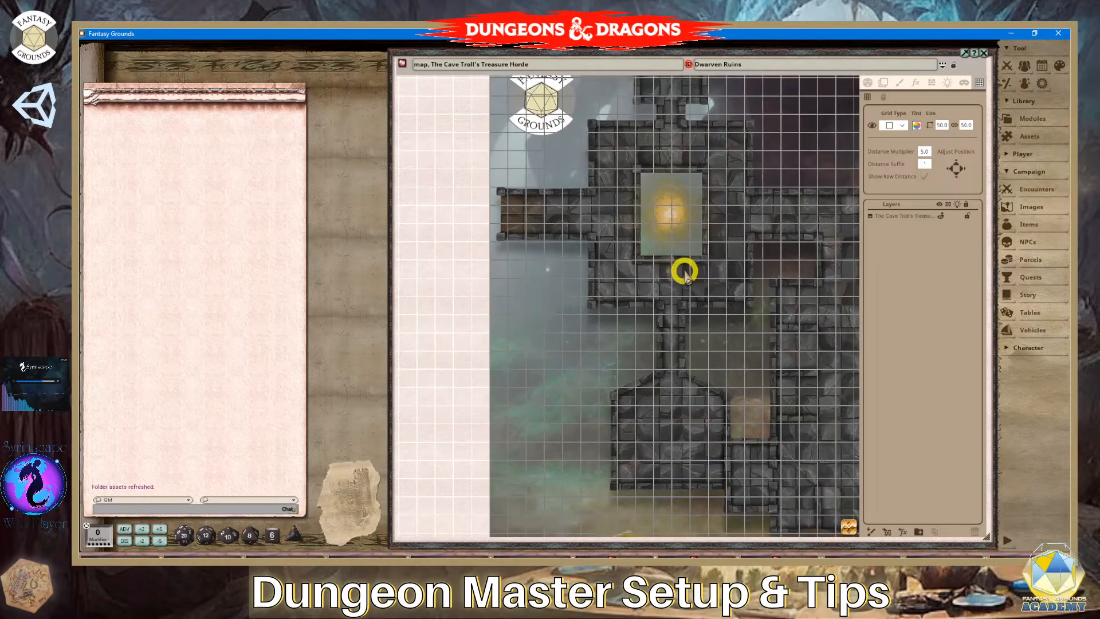
Nudge the map's grid up by two increments and try a 75 by 75 grid size against the dungeon's floor tiles.
{"action": "scroll", "coordinate": [776, 254], "scroll_direction": "up", "scroll_amount": 2}
{"action": "scroll", "coordinate": [768, 263], "scroll_direction": "up", "scroll_amount": 2}
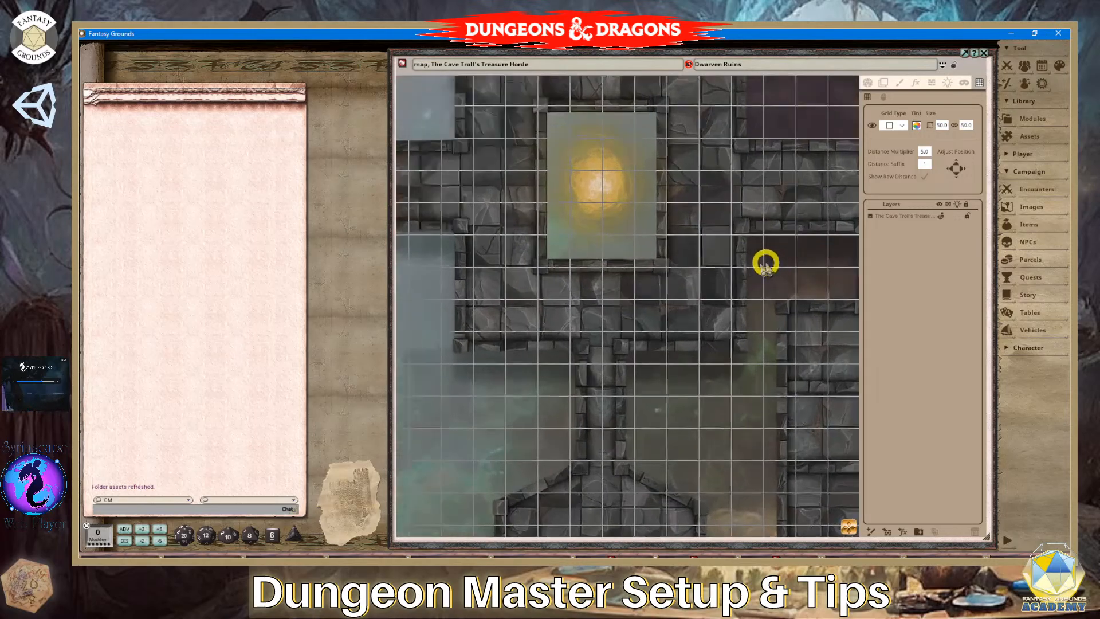
{"action": "left_click", "coordinate": [957, 166]}
{"action": "left_click", "coordinate": [958, 166]}
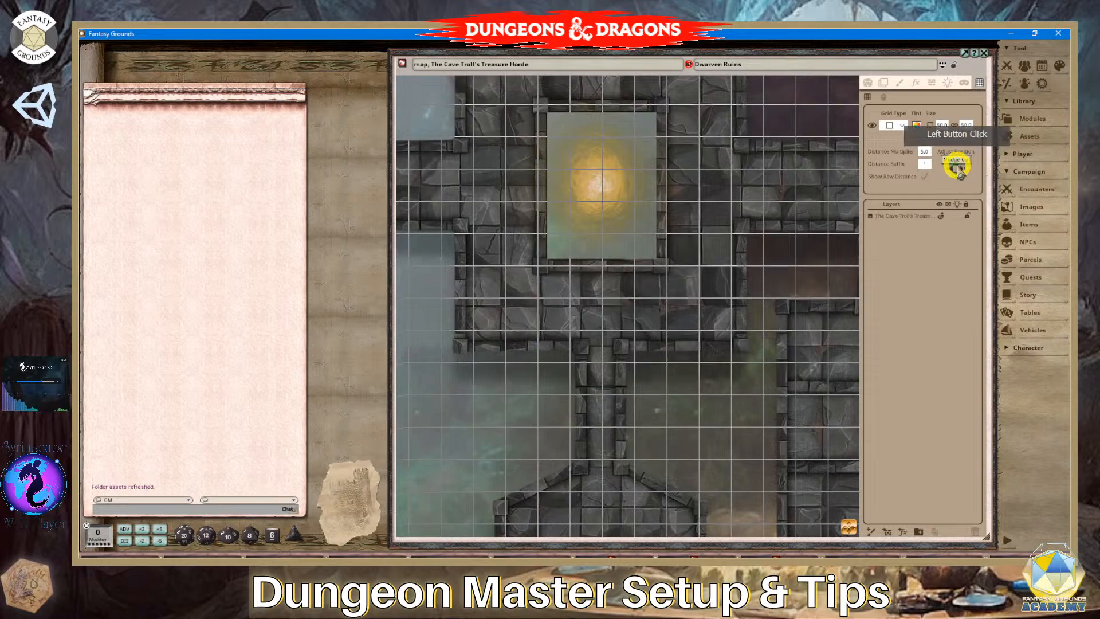
{"action": "left_click", "coordinate": [939, 126]}
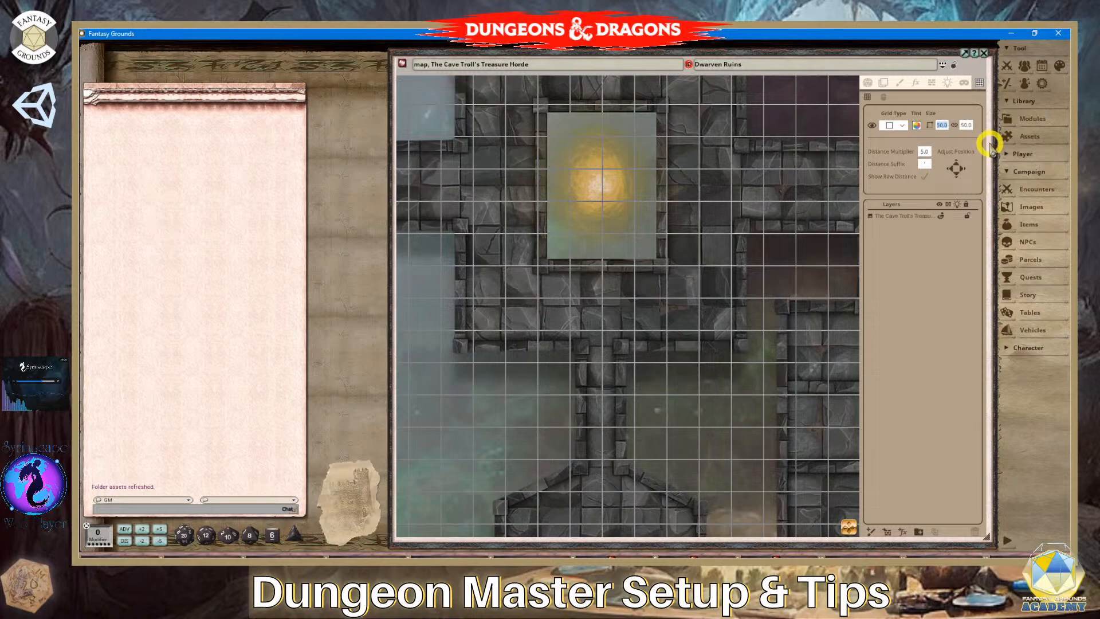
{"action": "left_click", "coordinate": [966, 127]}
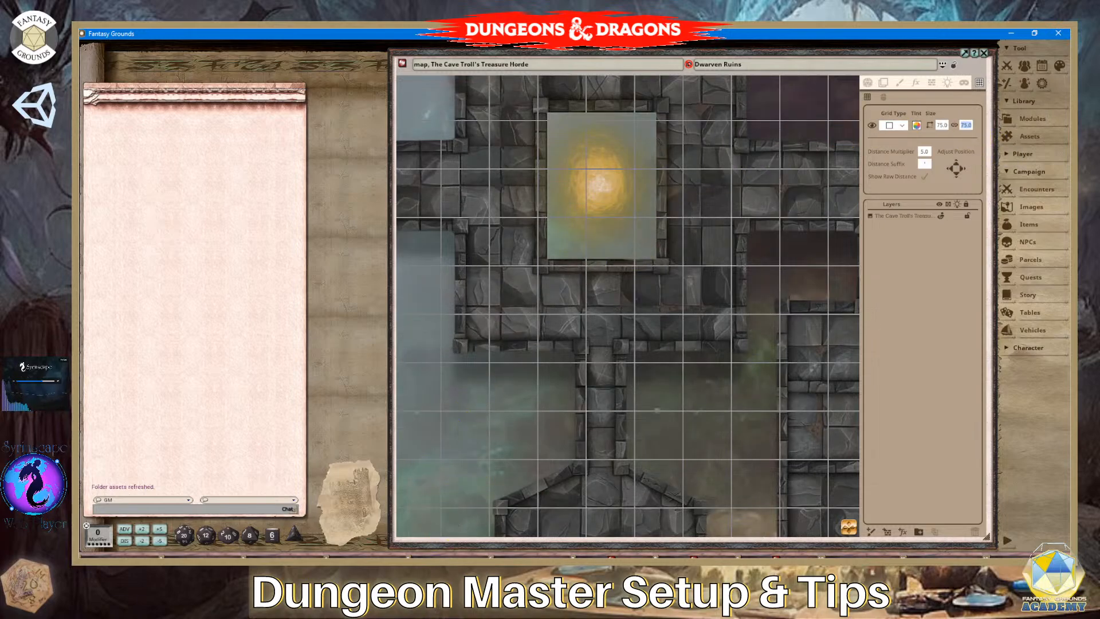
{"action": "mouse_move", "coordinate": [343, 570]}
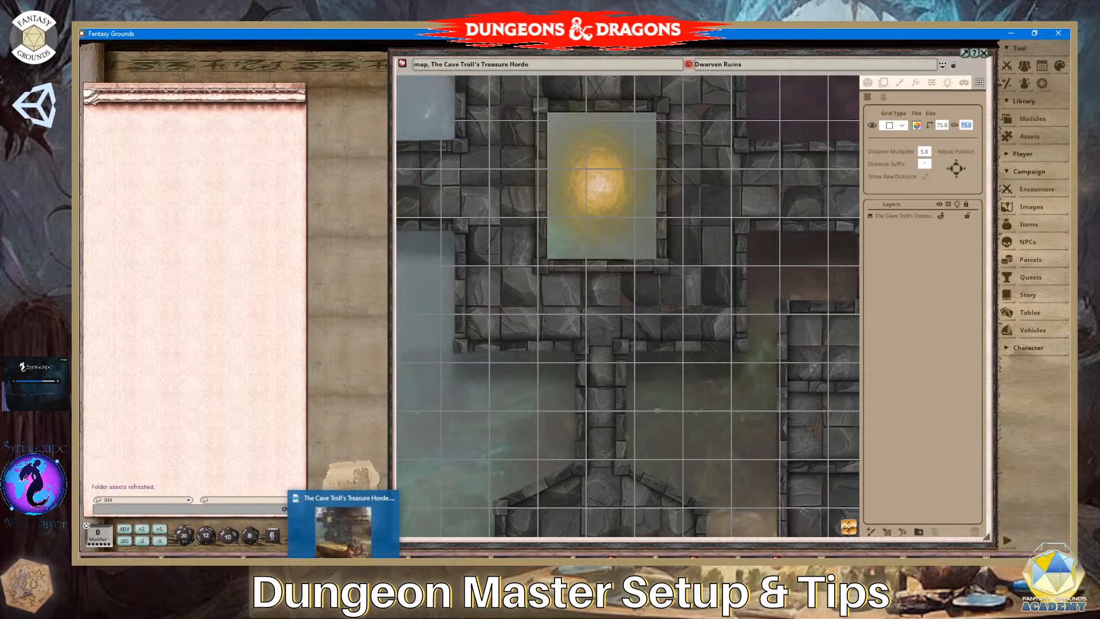
{"action": "scroll", "coordinate": [695, 363], "scroll_direction": "down", "scroll_amount": 2}
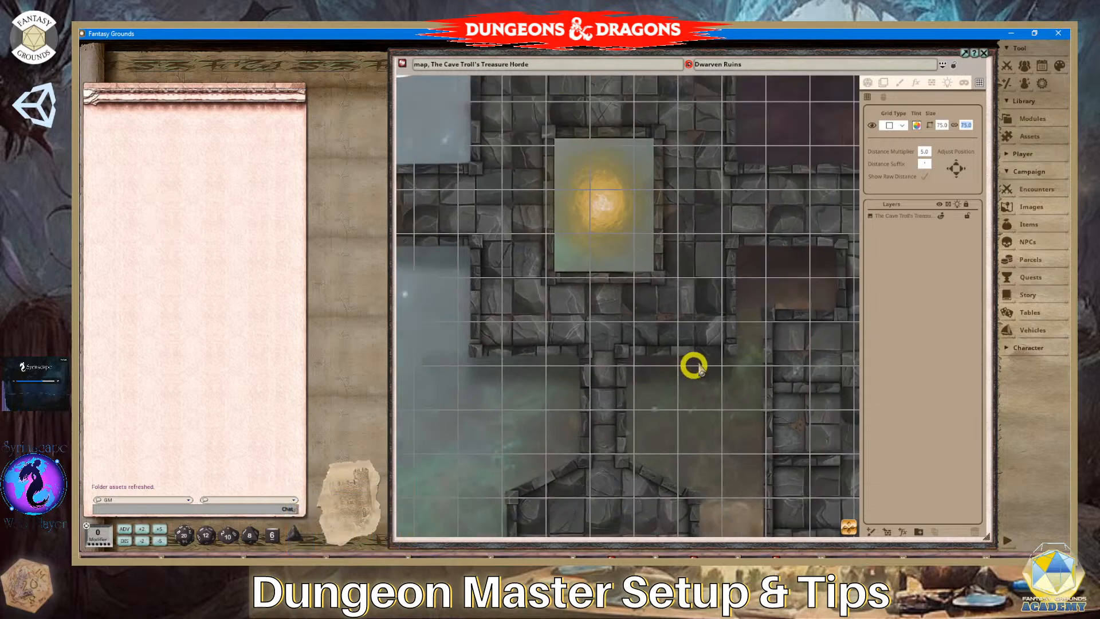
{"action": "scroll", "coordinate": [743, 340], "scroll_direction": "up", "scroll_amount": 2}
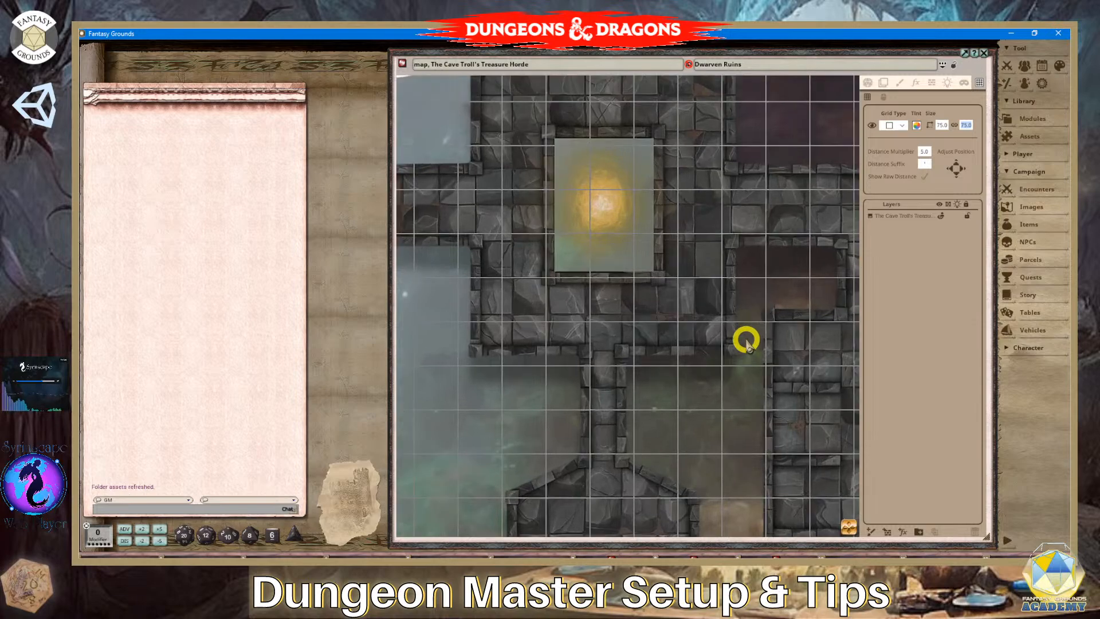
{"action": "scroll", "coordinate": [692, 282], "scroll_direction": "up", "scroll_amount": 1}
{"action": "scroll", "coordinate": [692, 281], "scroll_direction": "up", "scroll_amount": 2}
{"action": "scroll", "coordinate": [750, 269], "scroll_direction": "down", "scroll_amount": 3}
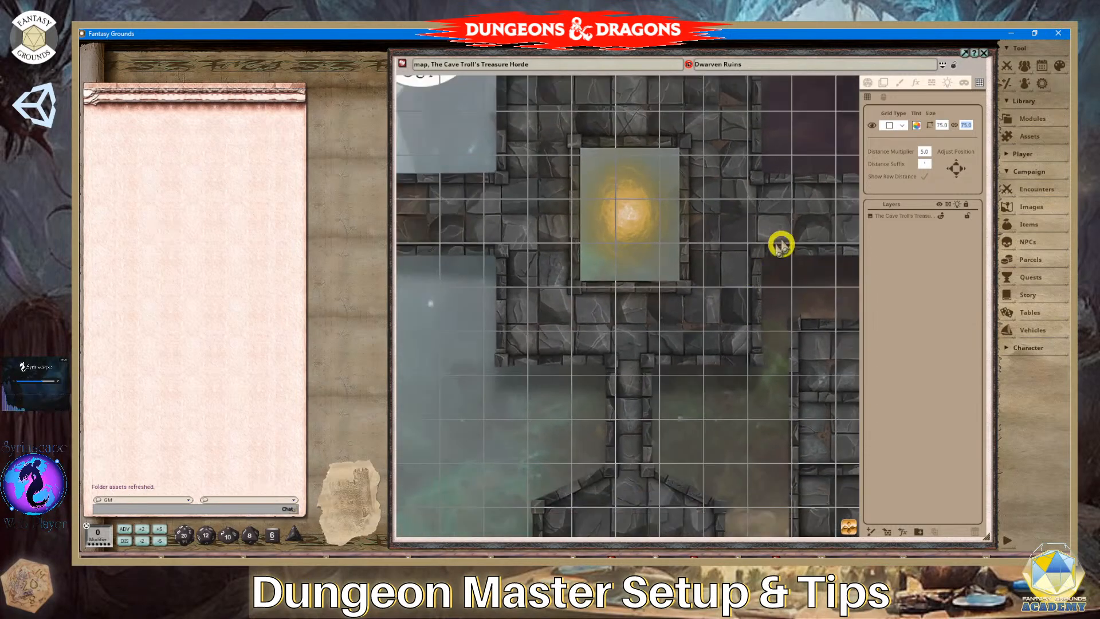
Turn off the current grid on the map layer.
{"action": "right_click", "coordinate": [756, 216]}
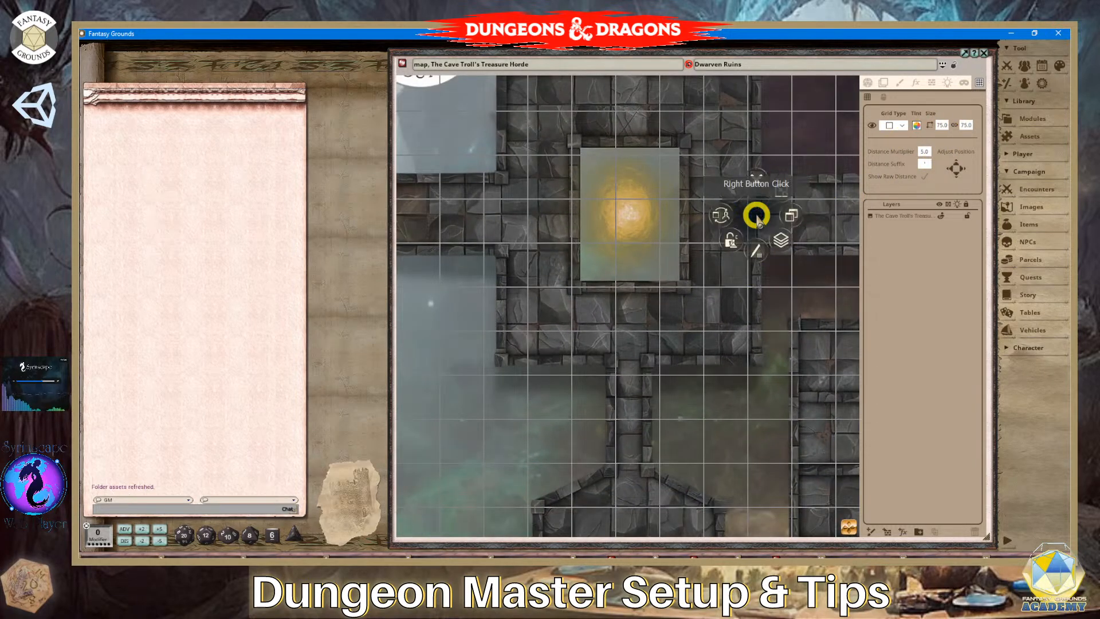
{"action": "left_click", "coordinate": [785, 245]}
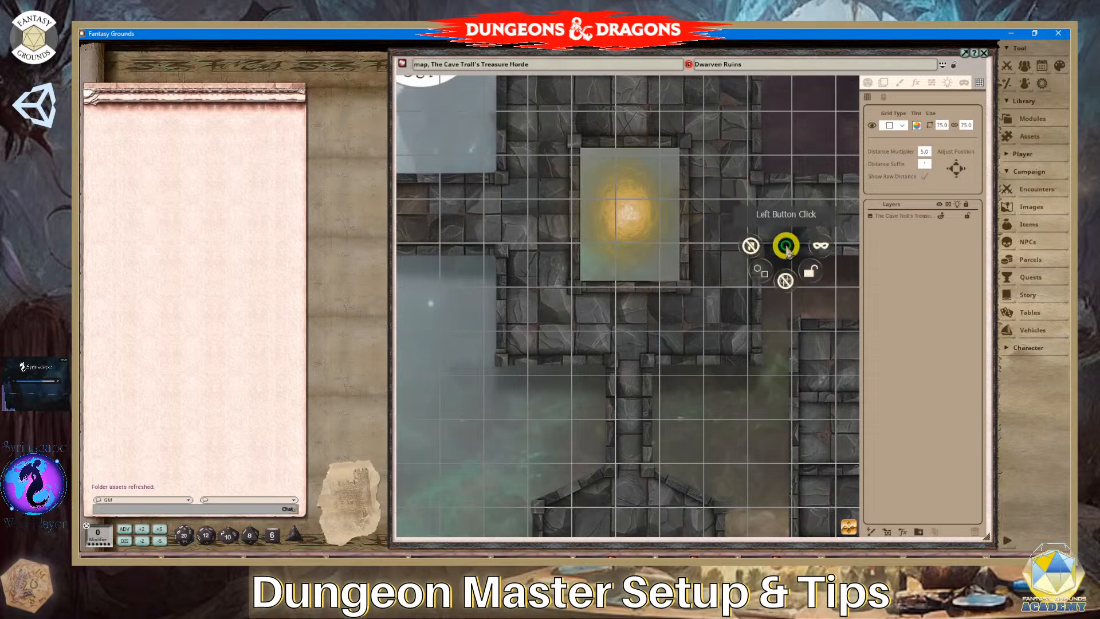
{"action": "left_click", "coordinate": [788, 281]}
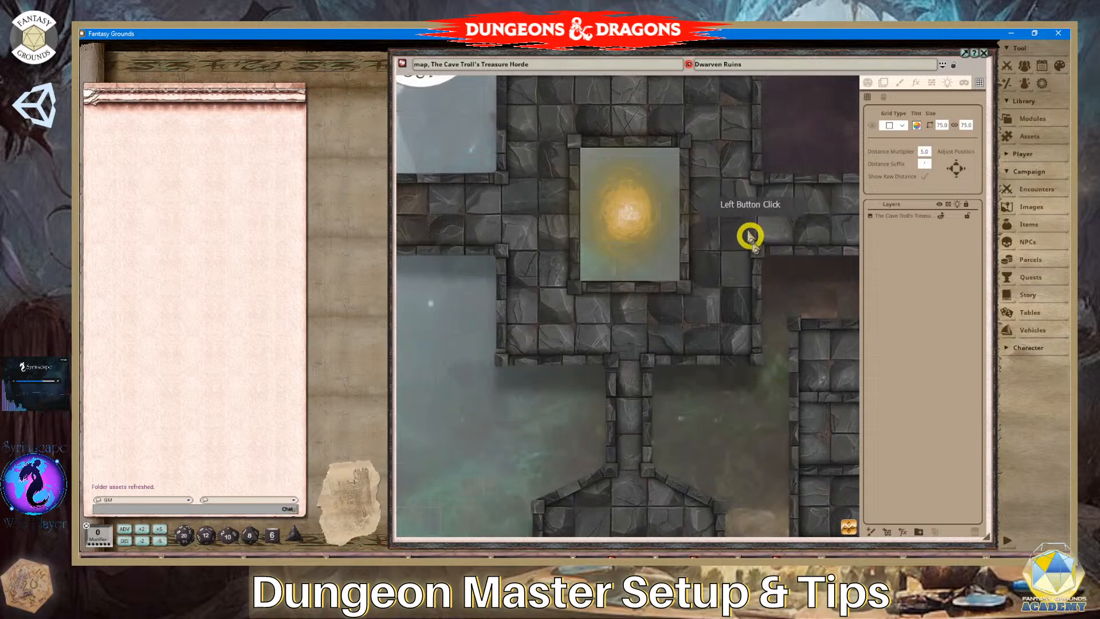
Draw a new grid on the map from a single floor tile beside the glowing room, about 63 by 63 in size.
{"action": "scroll", "coordinate": [741, 240], "scroll_direction": "up", "scroll_amount": 3}
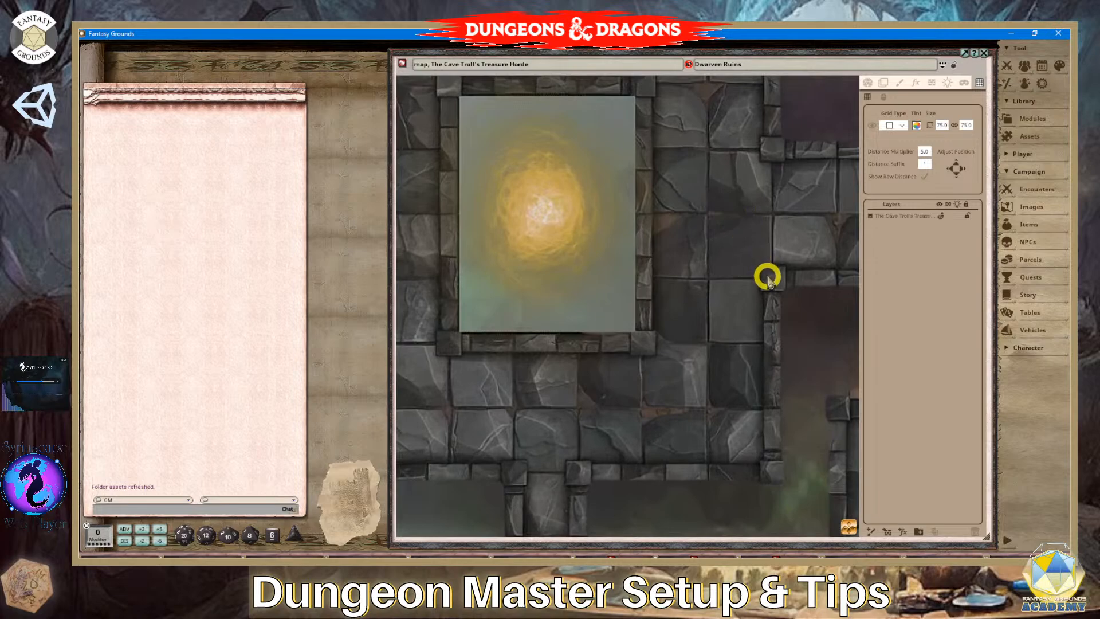
{"action": "scroll", "coordinate": [723, 220], "scroll_direction": "up", "scroll_amount": 2}
{"action": "right_click", "coordinate": [715, 187]}
{"action": "left_click", "coordinate": [736, 185]}
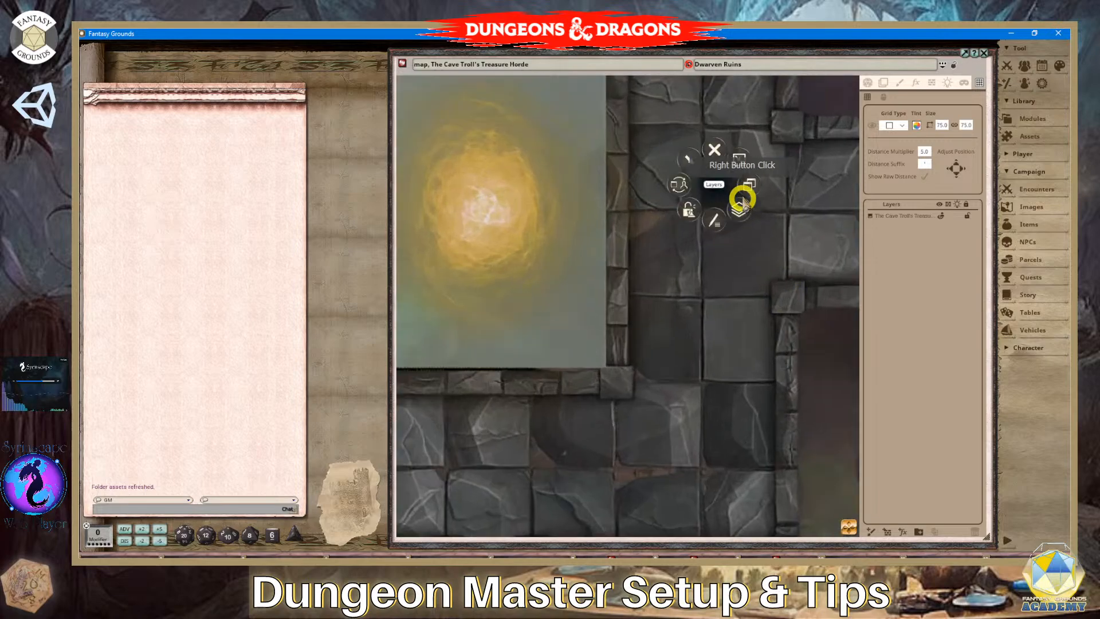
{"action": "left_click", "coordinate": [742, 211]}
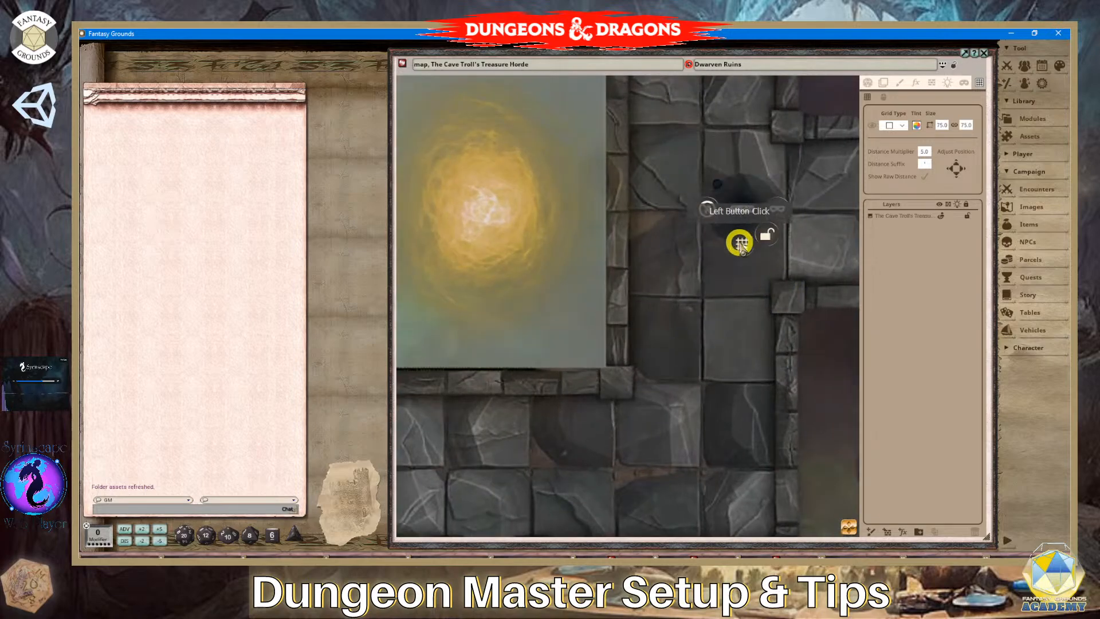
{"action": "left_click", "coordinate": [741, 243]}
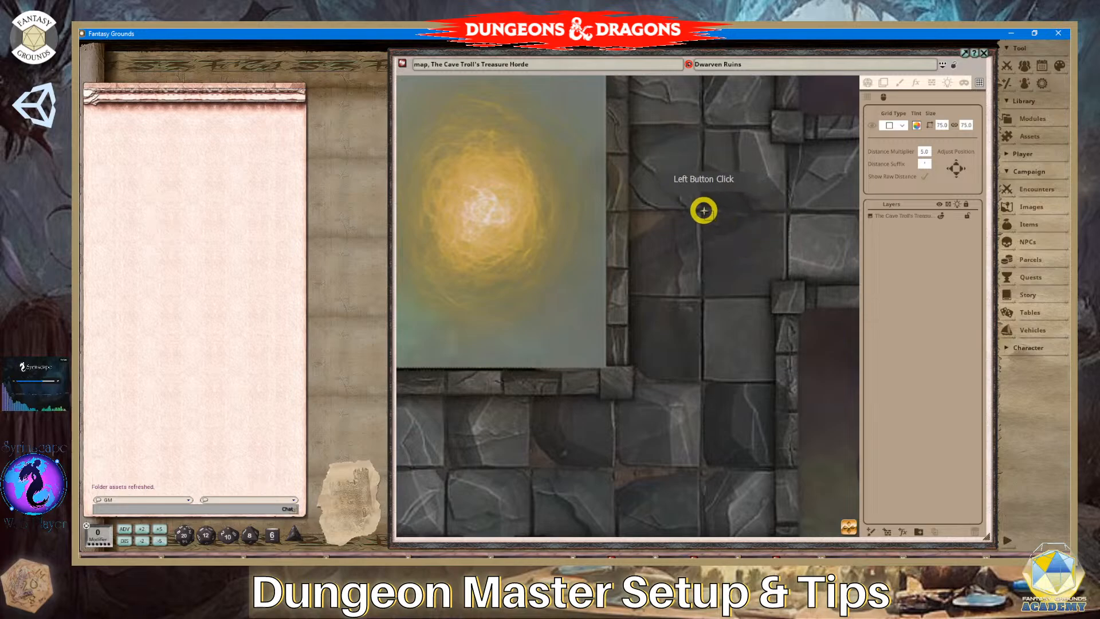
{"action": "left_click_drag", "start_coordinate": [702, 211], "coordinate": [796, 296]}
Compare the redrawn grid with the floor tiles and nudge it one increment left and one increment down.
{"action": "scroll", "coordinate": [801, 292], "scroll_direction": "down", "scroll_amount": 5}
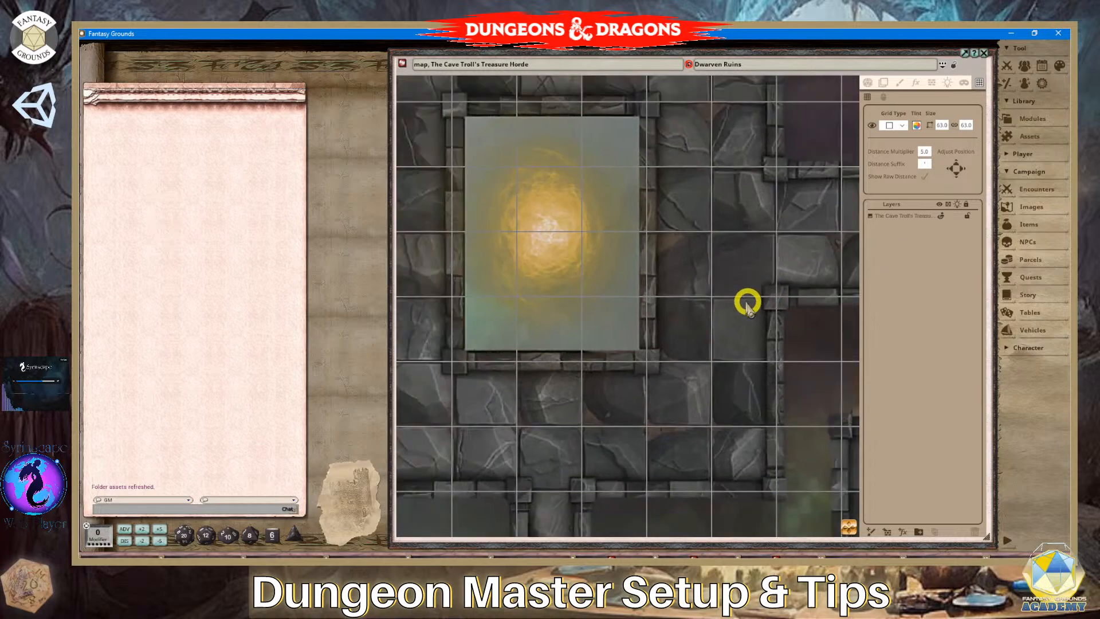
{"action": "scroll", "coordinate": [764, 322], "scroll_direction": "down", "scroll_amount": 2}
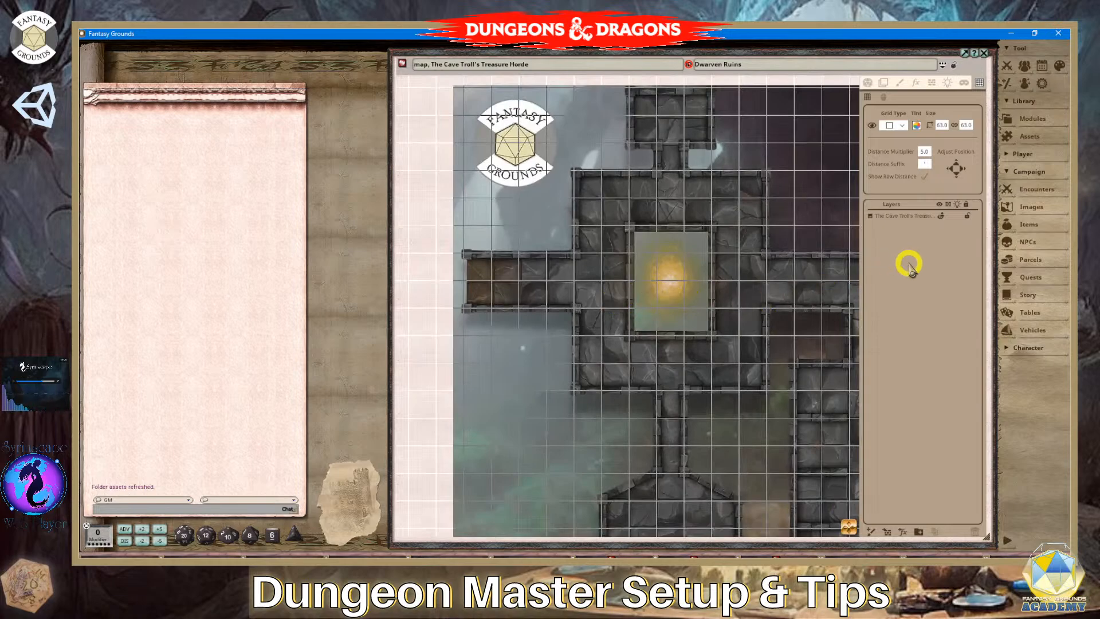
{"action": "scroll", "coordinate": [818, 238], "scroll_direction": "up", "scroll_amount": 8}
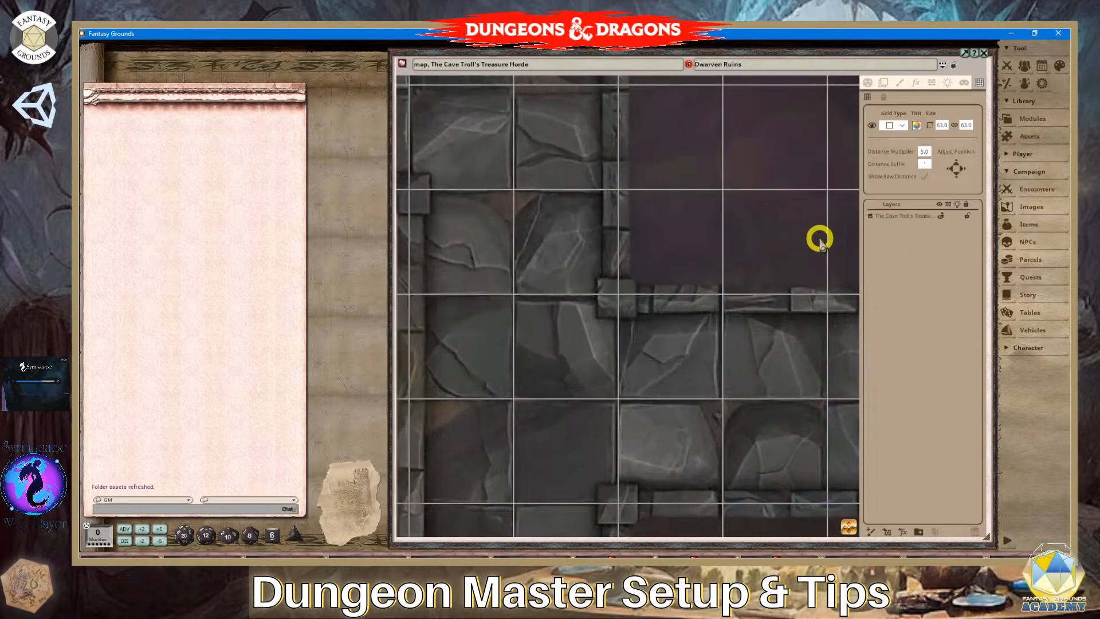
{"action": "scroll", "coordinate": [845, 242], "scroll_direction": "up", "scroll_amount": 1}
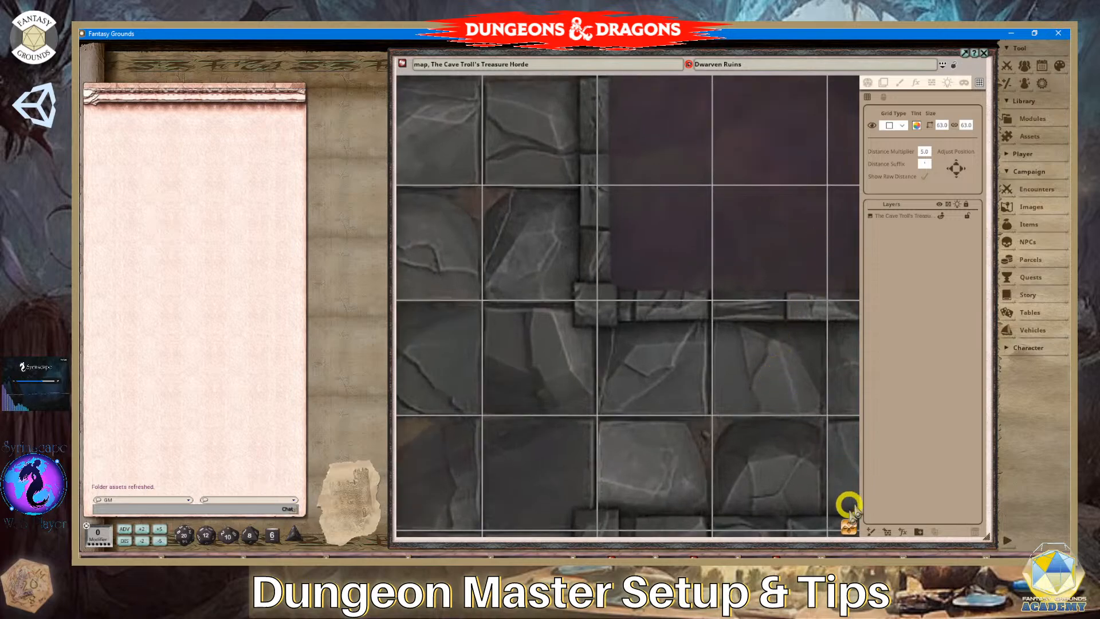
{"action": "left_click_drag", "start_coordinate": [849, 531], "coordinate": [824, 553]}
{"action": "scroll", "coordinate": [610, 395], "scroll_direction": "up", "scroll_amount": 4}
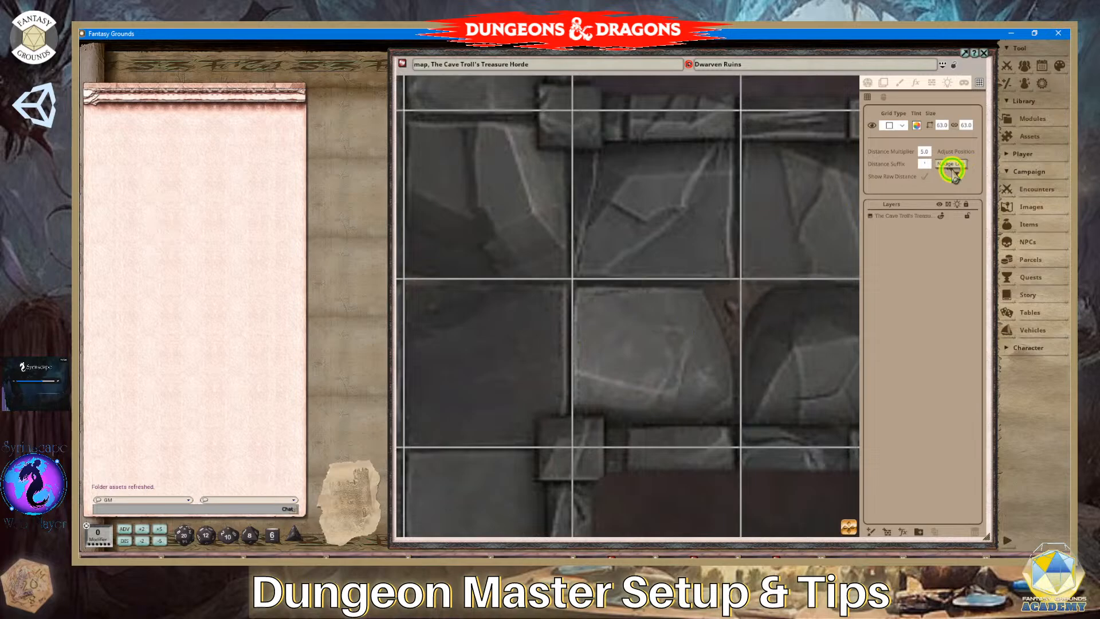
{"action": "left_click", "coordinate": [950, 165]}
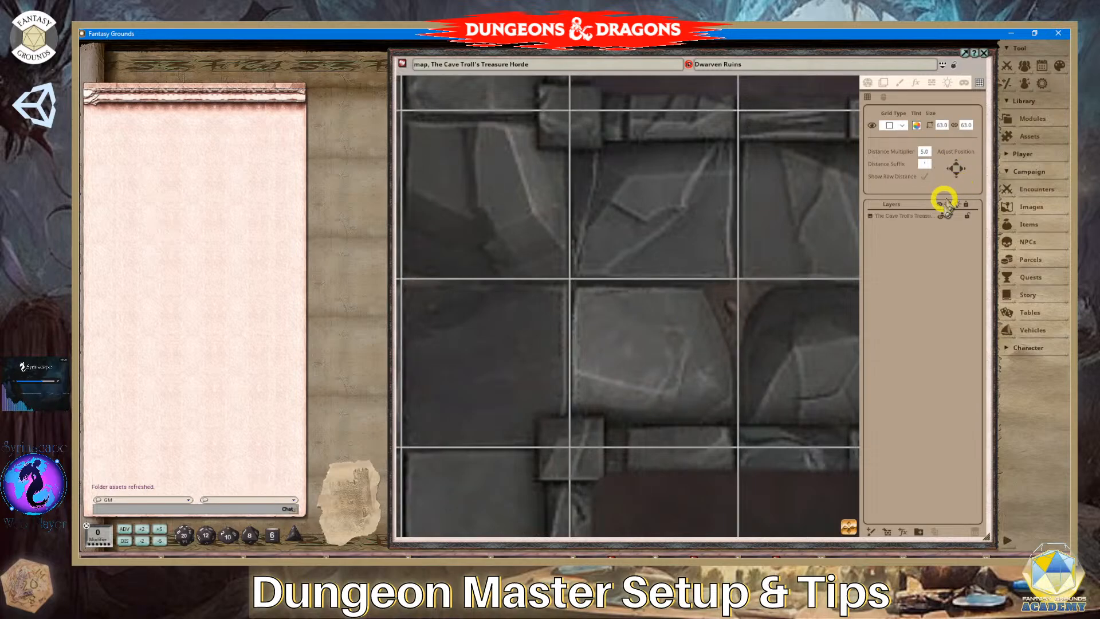
{"action": "left_click", "coordinate": [958, 176]}
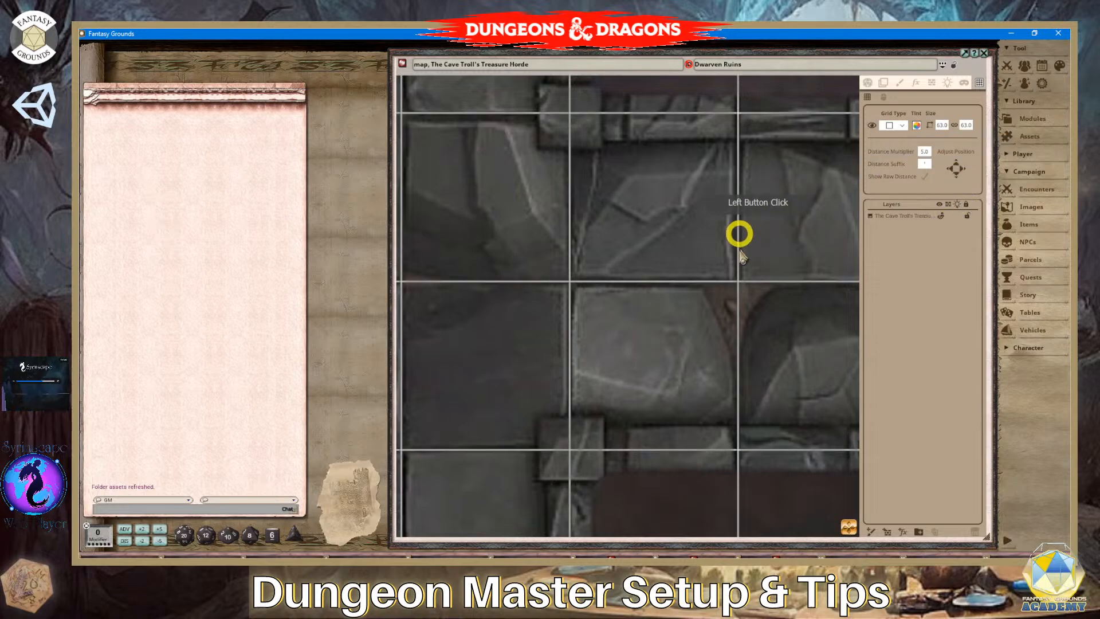
Examine how the grid lines match the rooms, corridors and walls across the whole dungeon map.
{"action": "scroll", "coordinate": [716, 329], "scroll_direction": "down", "scroll_amount": 5}
{"action": "scroll", "coordinate": [708, 337], "scroll_direction": "down", "scroll_amount": 4}
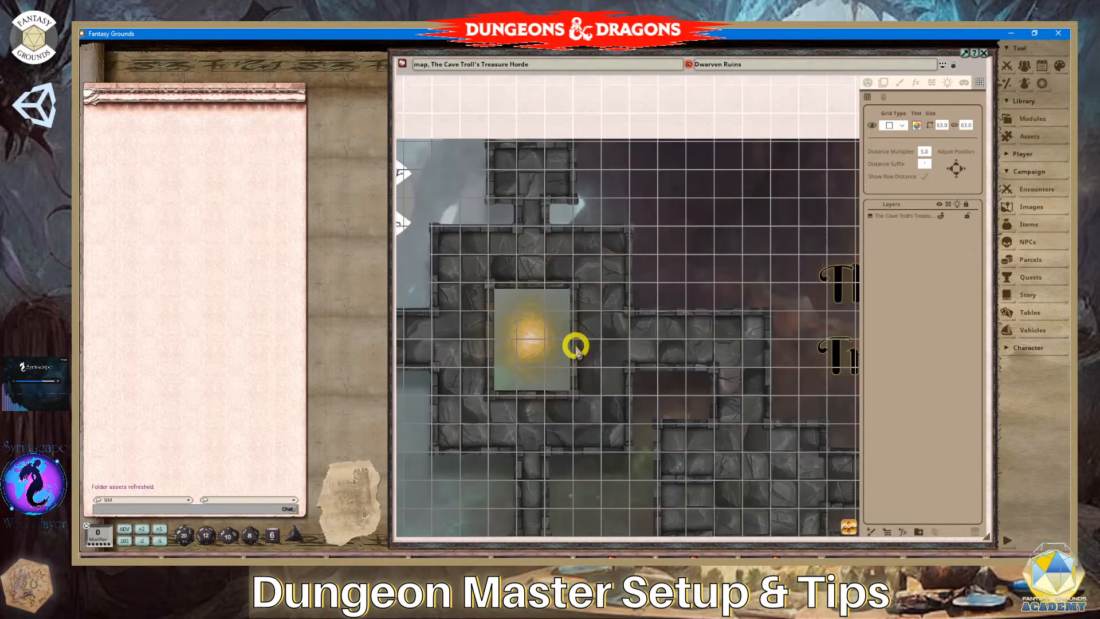
{"action": "scroll", "coordinate": [452, 252], "scroll_direction": "down", "scroll_amount": 2}
{"action": "scroll", "coordinate": [460, 258], "scroll_direction": "down", "scroll_amount": 3}
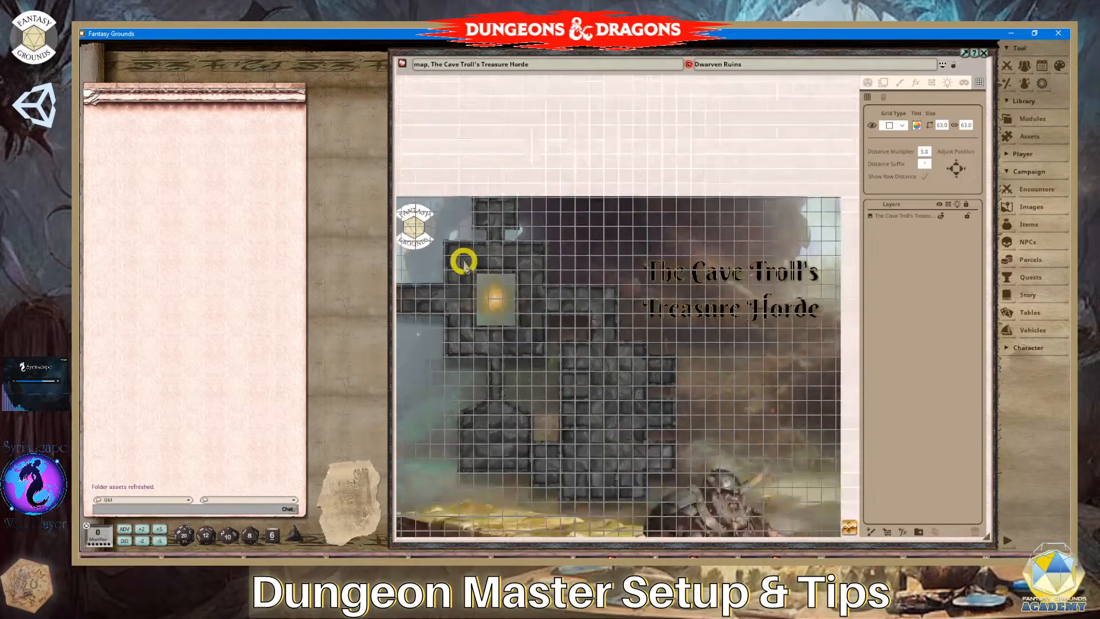
{"action": "scroll", "coordinate": [790, 238], "scroll_direction": "up", "scroll_amount": 4}
{"action": "scroll", "coordinate": [787, 189], "scroll_direction": "down", "scroll_amount": 2}
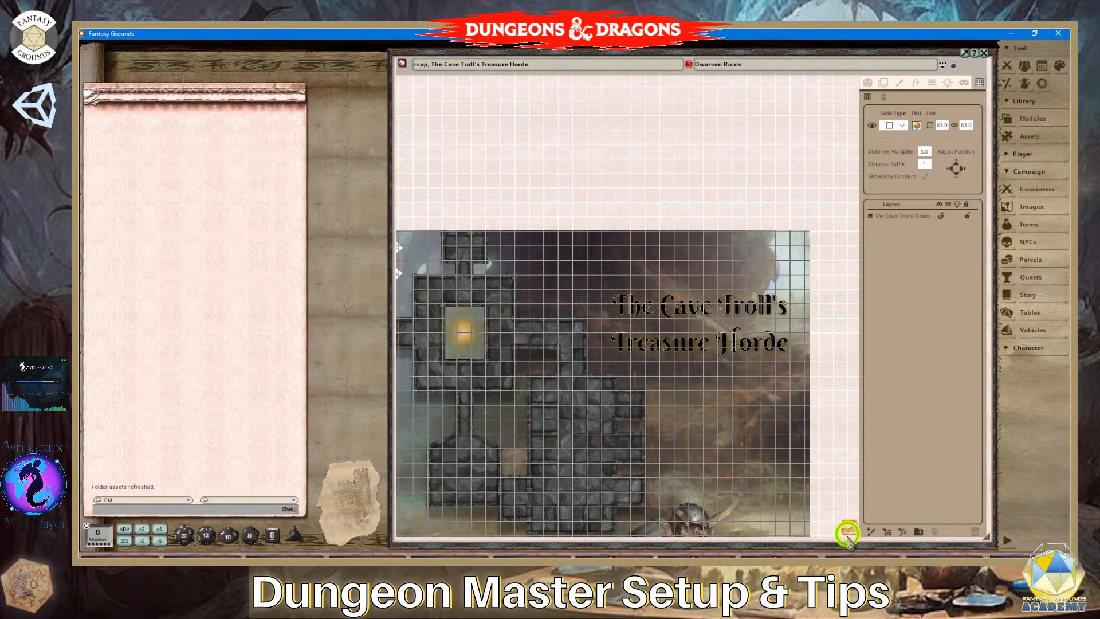
{"action": "scroll", "coordinate": [659, 467], "scroll_direction": "up", "scroll_amount": 6}
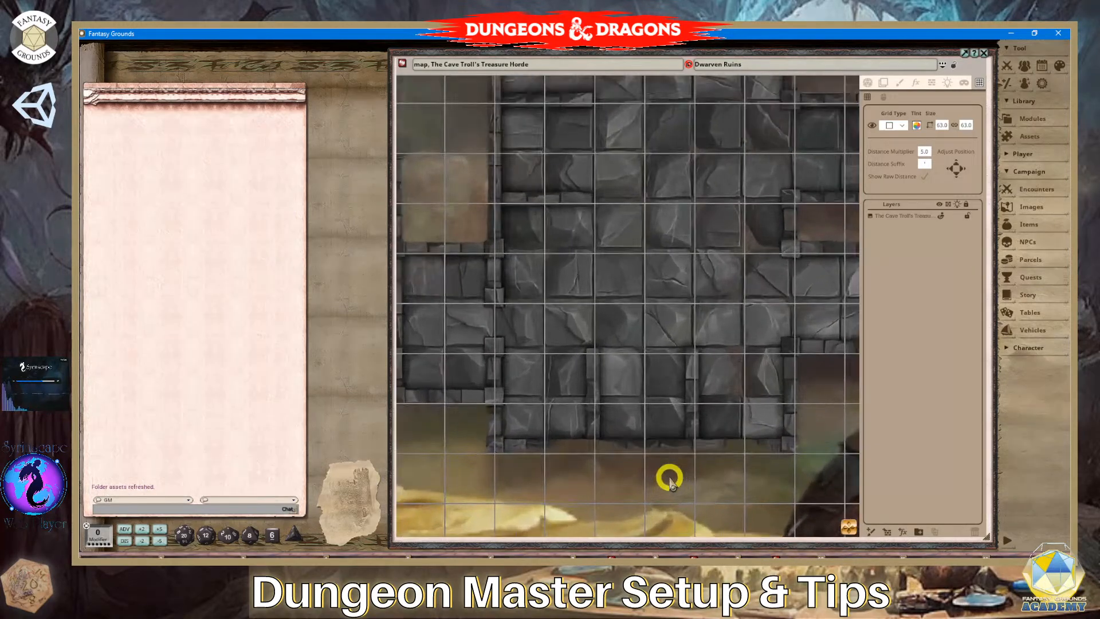
{"action": "scroll", "coordinate": [629, 366], "scroll_direction": "down", "scroll_amount": 8}
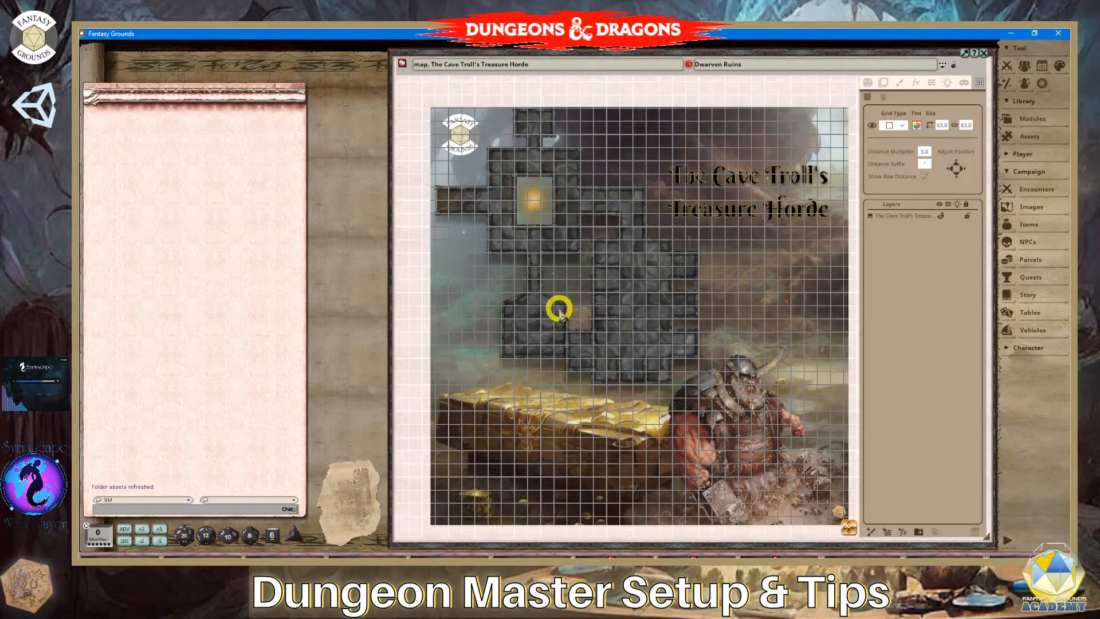
{"action": "scroll", "coordinate": [490, 271], "scroll_direction": "up", "scroll_amount": 2}
{"action": "scroll", "coordinate": [489, 264], "scroll_direction": "up", "scroll_amount": 4}
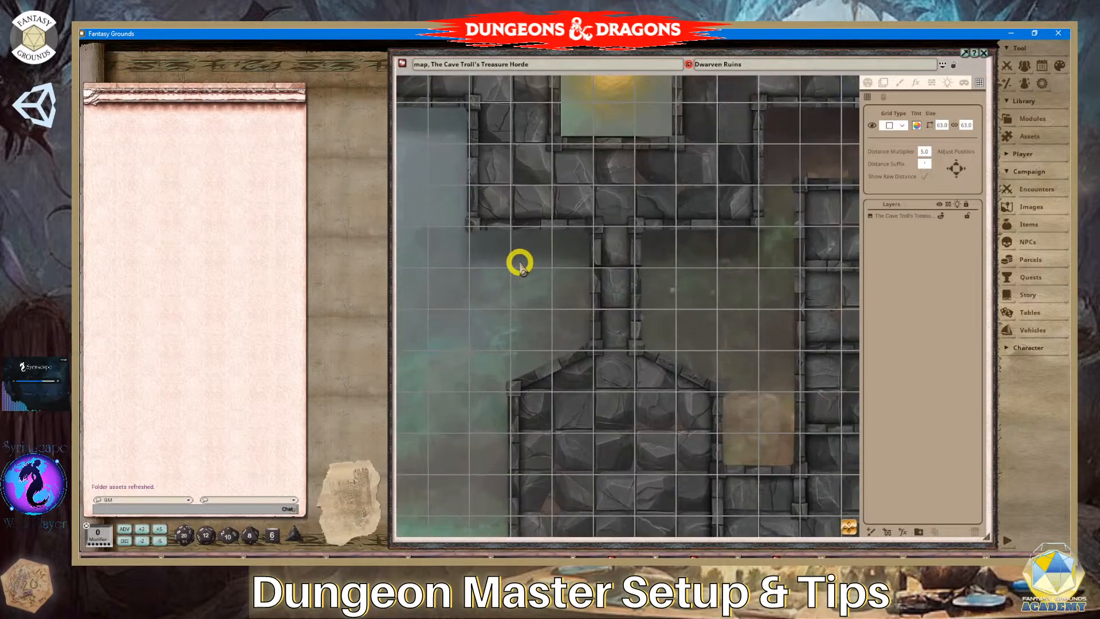
{"action": "scroll", "coordinate": [702, 339], "scroll_direction": "down", "scroll_amount": 2}
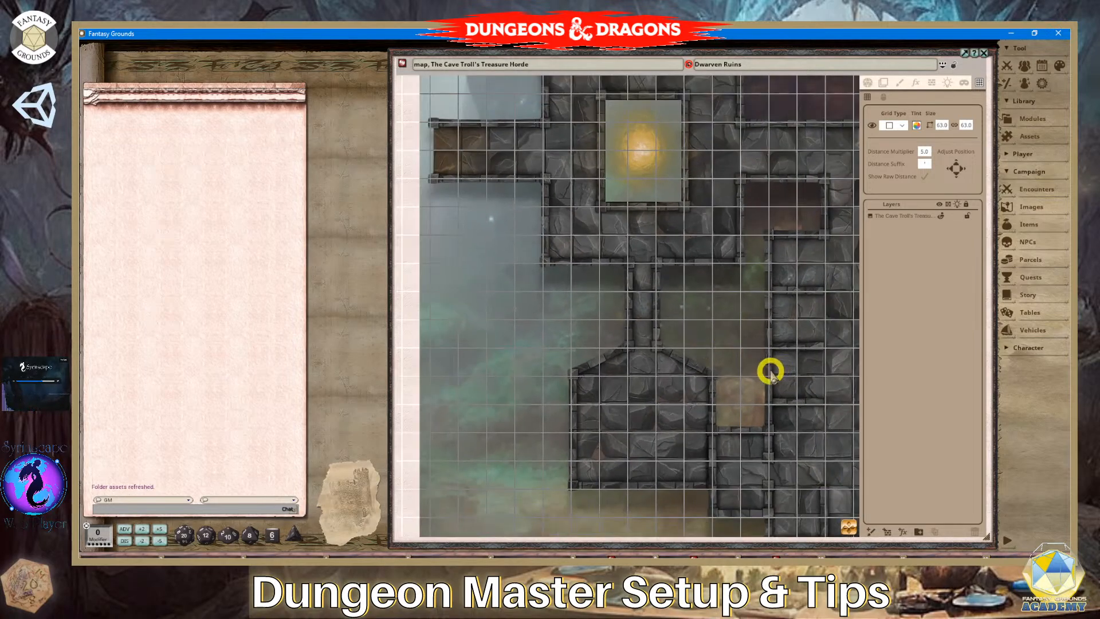
{"action": "left_click_drag", "start_coordinate": [857, 530], "coordinate": [813, 469]}
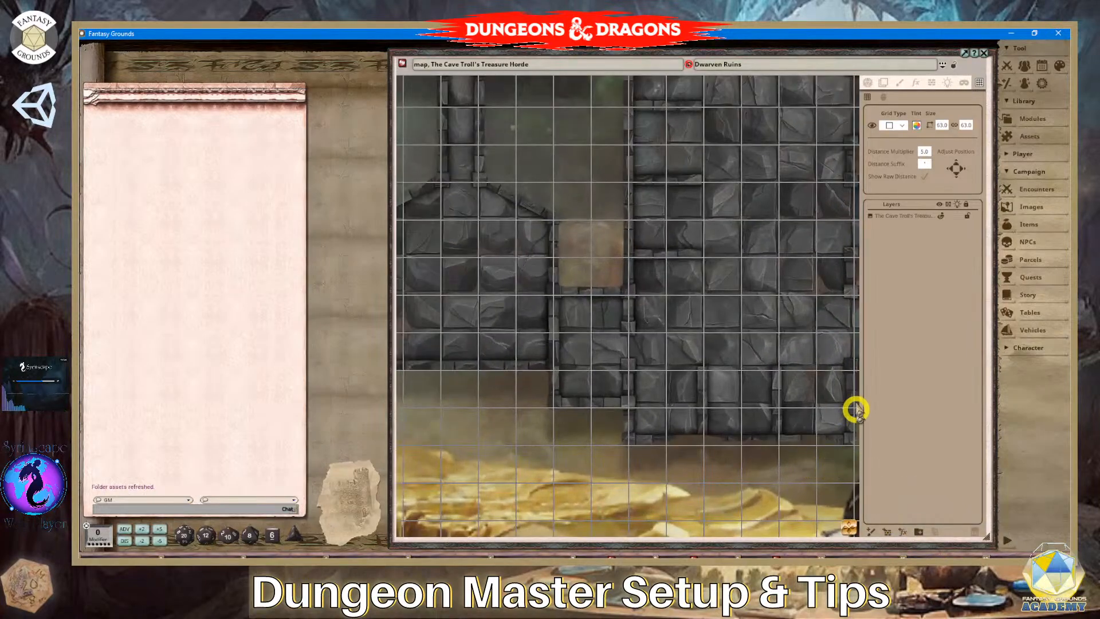
{"action": "scroll", "coordinate": [788, 325], "scroll_direction": "down", "scroll_amount": 3}
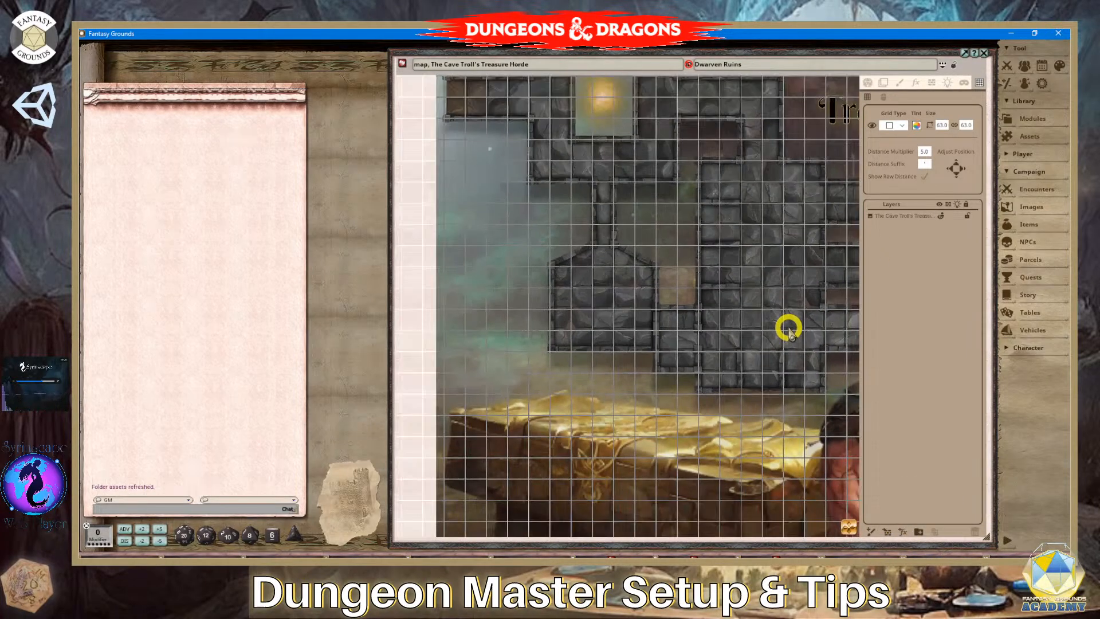
{"action": "scroll", "coordinate": [802, 324], "scroll_direction": "up", "scroll_amount": 2}
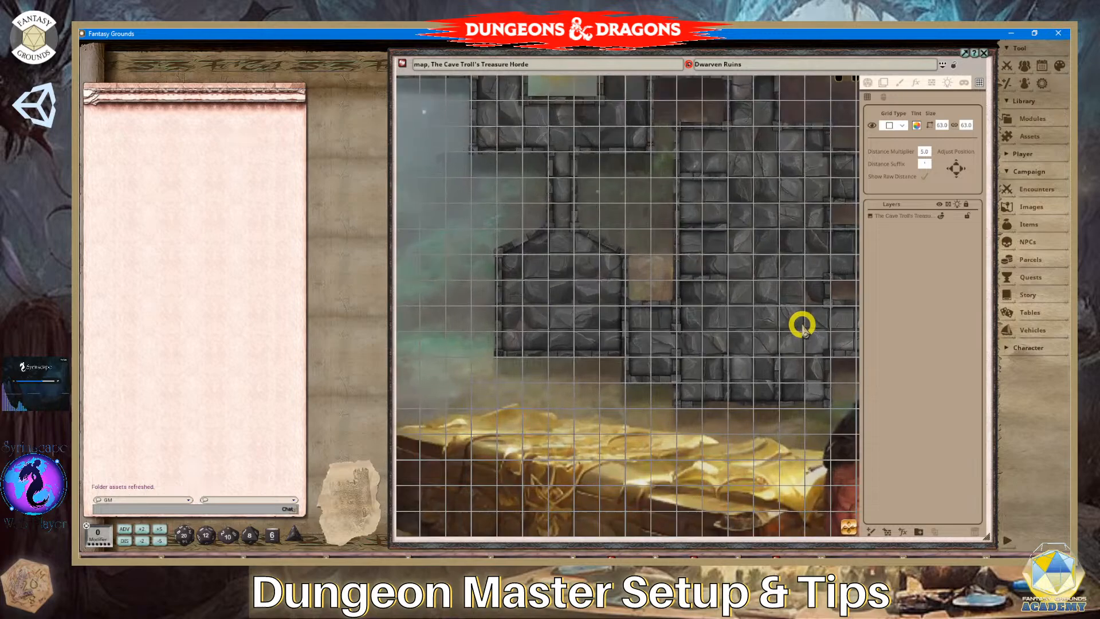
{"action": "scroll", "coordinate": [801, 325], "scroll_direction": "down", "scroll_amount": 1}
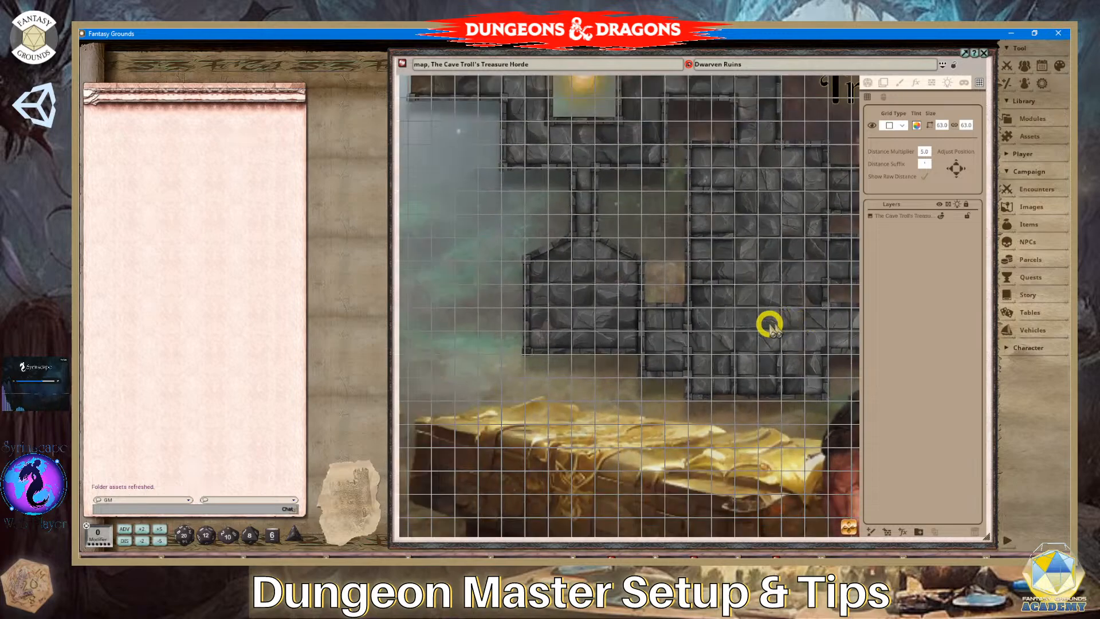
{"action": "scroll", "coordinate": [716, 367], "scroll_direction": "down", "scroll_amount": 2}
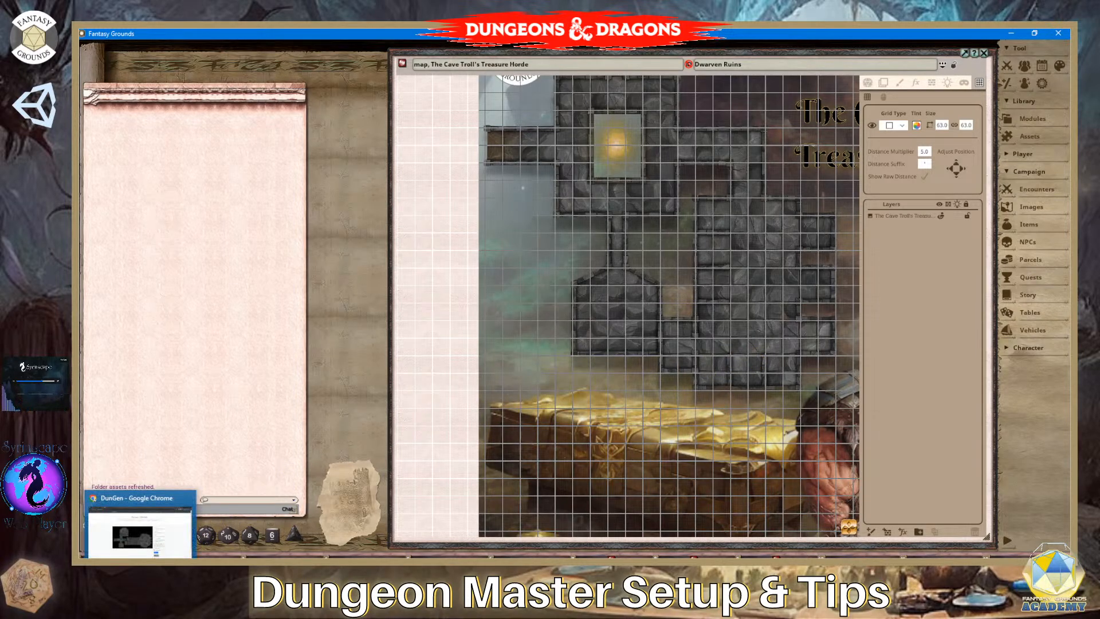
Switch to the DunGen dungeon generator page in Google Chrome.
{"action": "mouse_move", "coordinate": [140, 575]}
{"action": "left_click", "coordinate": [140, 535]}
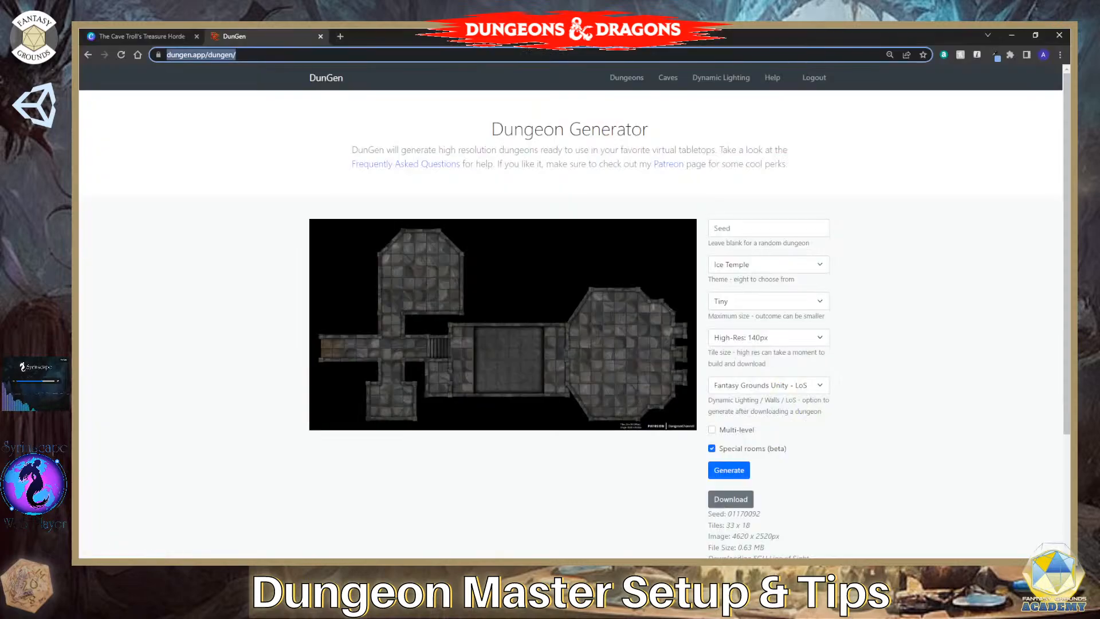
Switch to The Cave Troll's Treasure Horde design in Canva and examine how the dungeon map sits over the treasure and troll artwork.
{"action": "left_click", "coordinate": [188, 37]}
{"action": "left_click", "coordinate": [499, 275]}
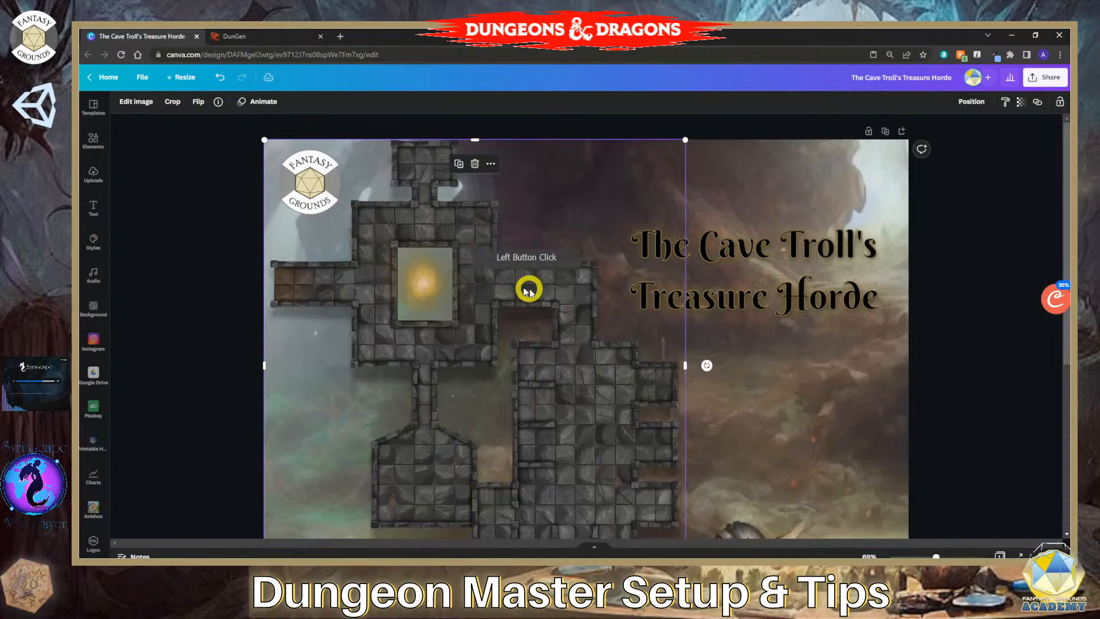
{"action": "scroll", "coordinate": [660, 341], "scroll_direction": "down", "scroll_amount": 5}
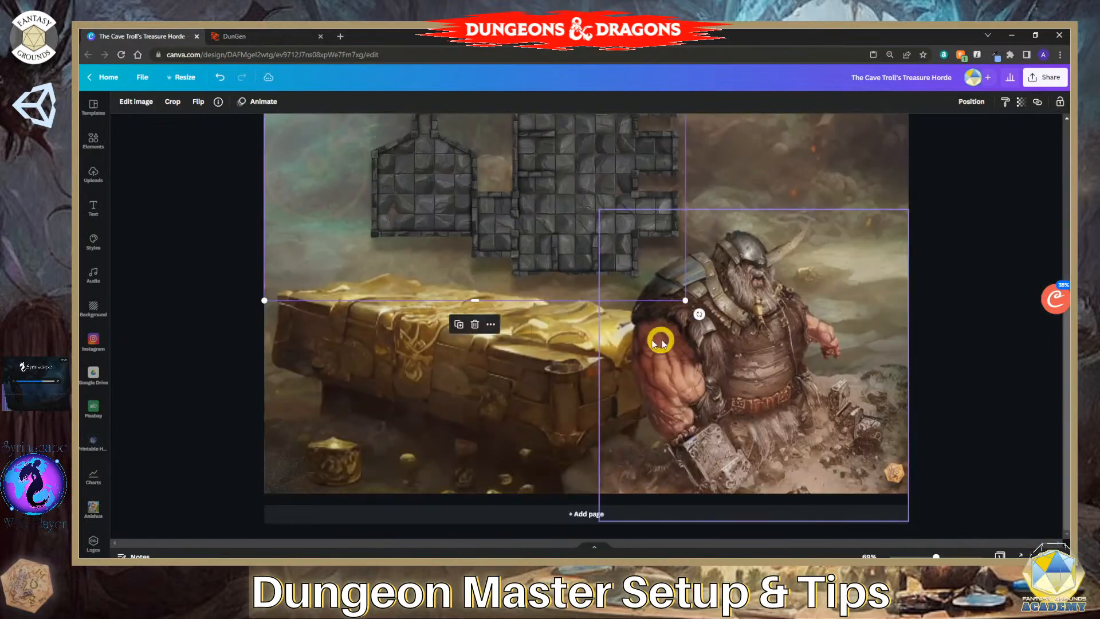
{"action": "right_click", "coordinate": [365, 254]}
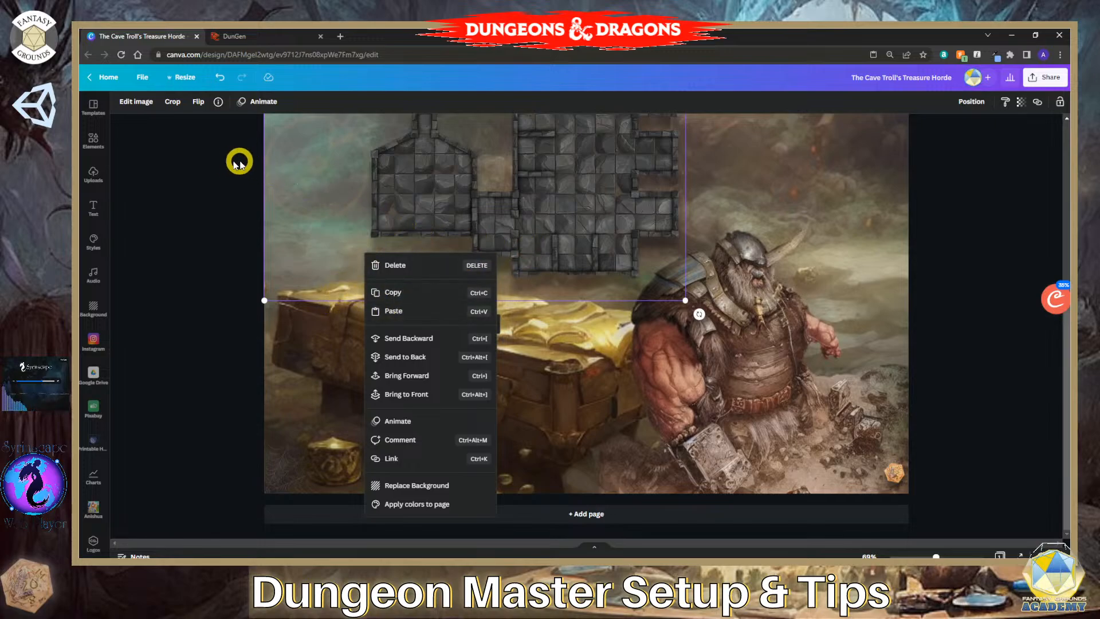
{"action": "left_click", "coordinate": [503, 208]}
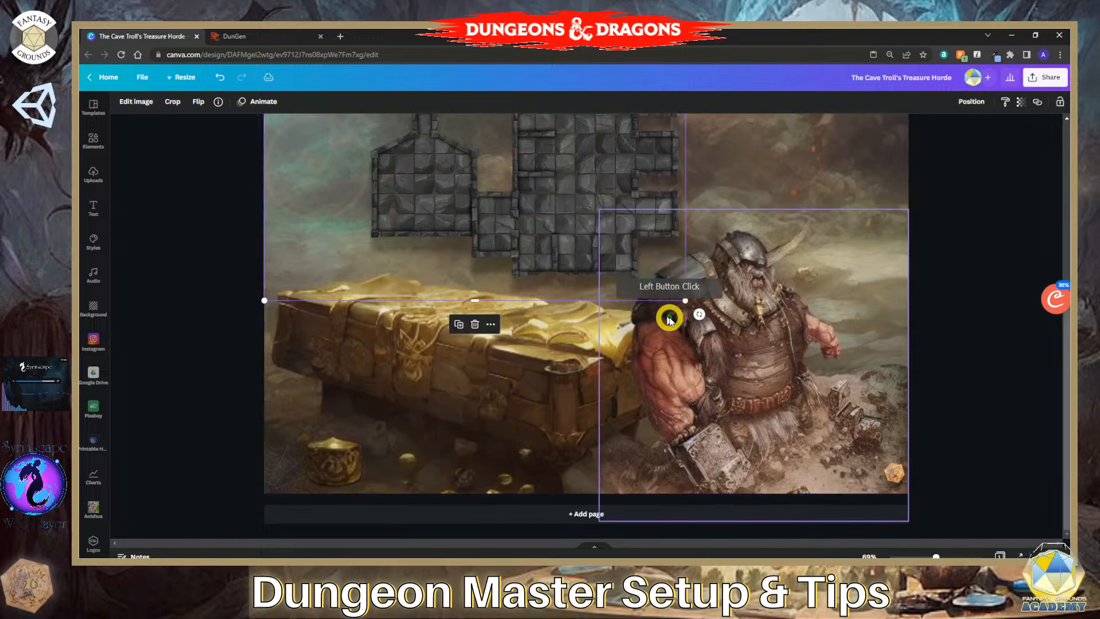
{"action": "mouse_move", "coordinate": [686, 302]}
{"action": "left_mouse_down"}
{"action": "mouse_move", "coordinate": [668, 287]}
{"action": "mouse_move", "coordinate": [699, 309]}
{"action": "mouse_move", "coordinate": [691, 299]}
{"action": "mouse_move", "coordinate": [689, 313]}
{"action": "left_mouse_up"}
{"action": "key", "text": "ctrl+z"}
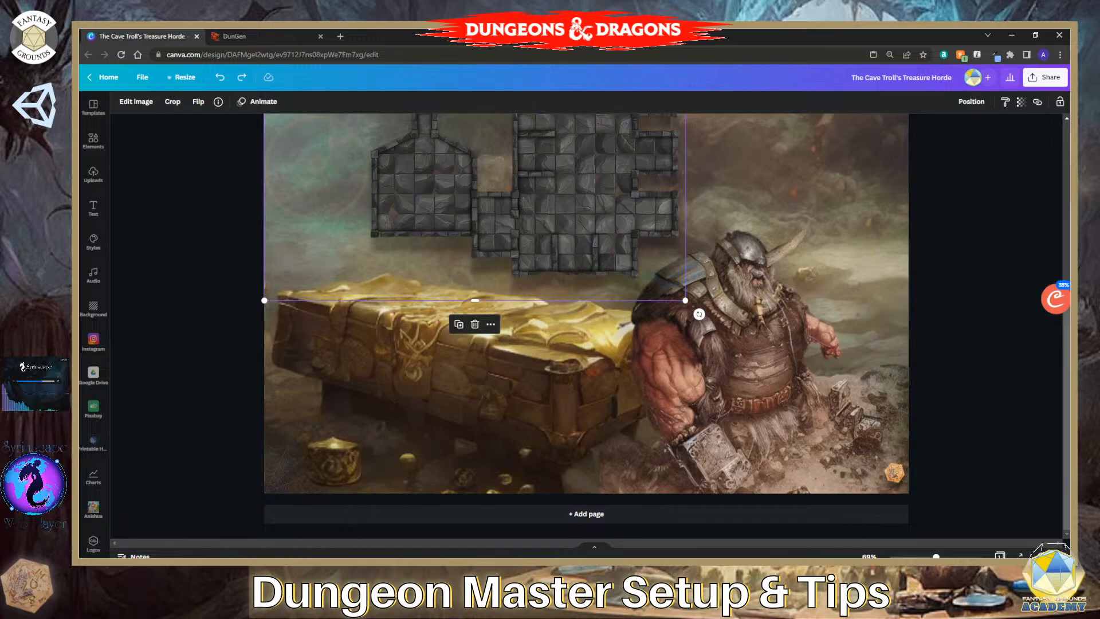
Switch to Corel PaintShop Pro and examine the image The Cave Troll's Treasure Horde.png as a whole and up close.
{"action": "left_click", "coordinate": [183, 575]}
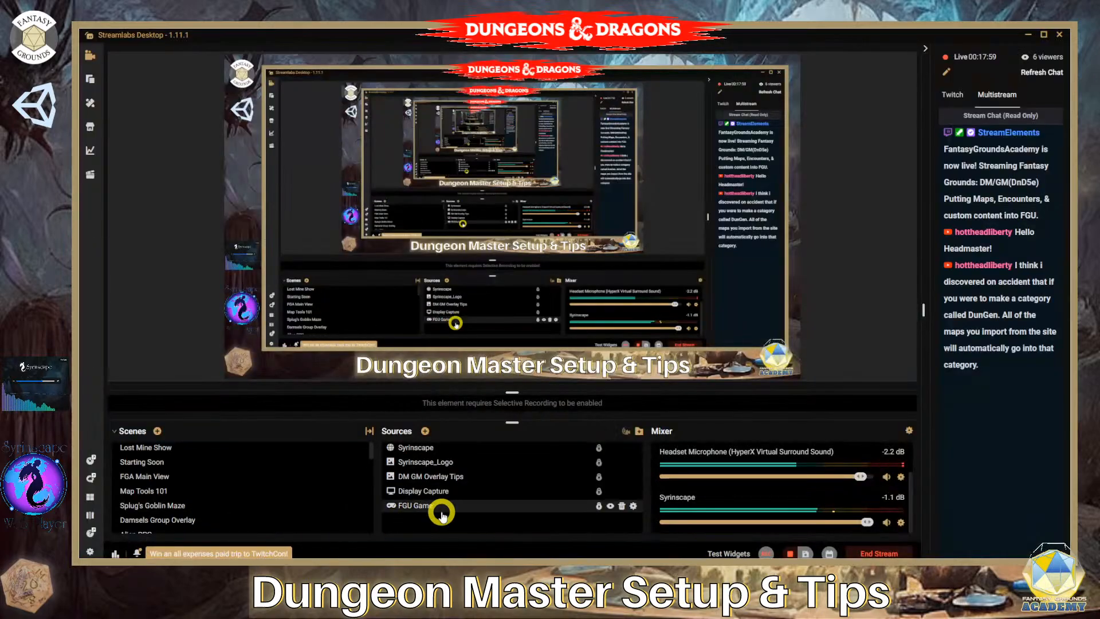
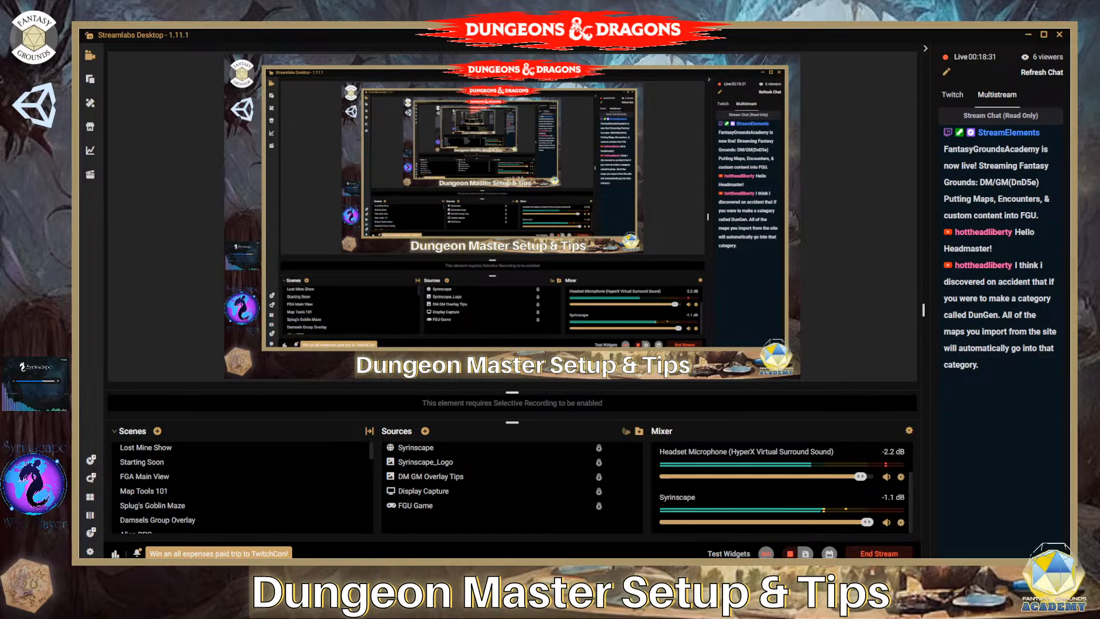
{"action": "mouse_move", "coordinate": [343, 575]}
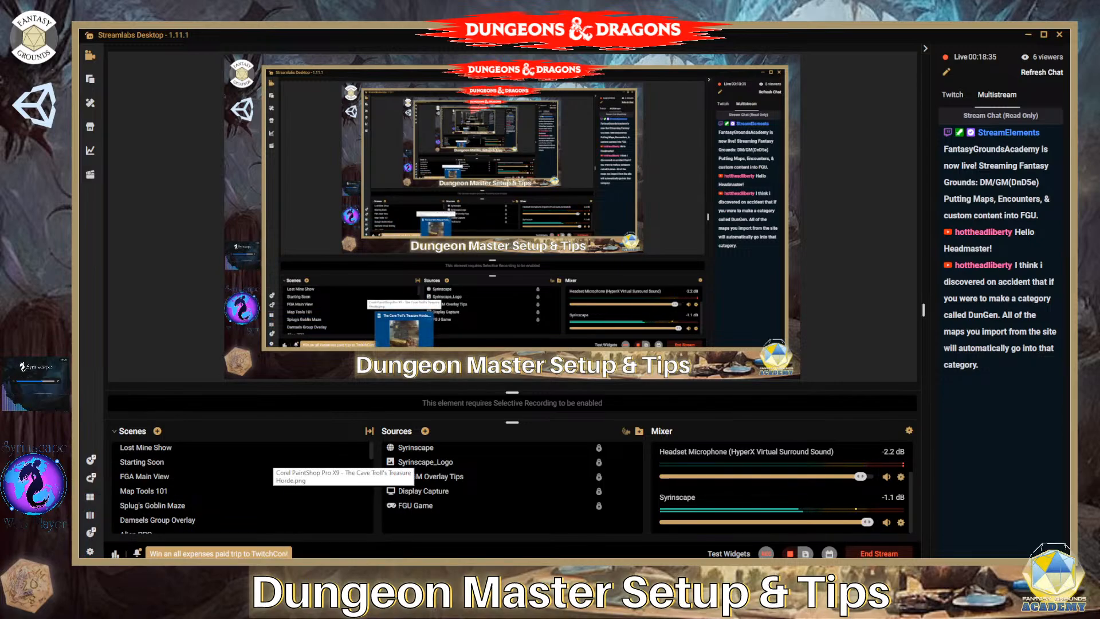
{"action": "left_click", "coordinate": [392, 516]}
{"action": "left_click", "coordinate": [582, 442]}
{"action": "scroll", "coordinate": [593, 435], "scroll_direction": "up", "scroll_amount": 2}
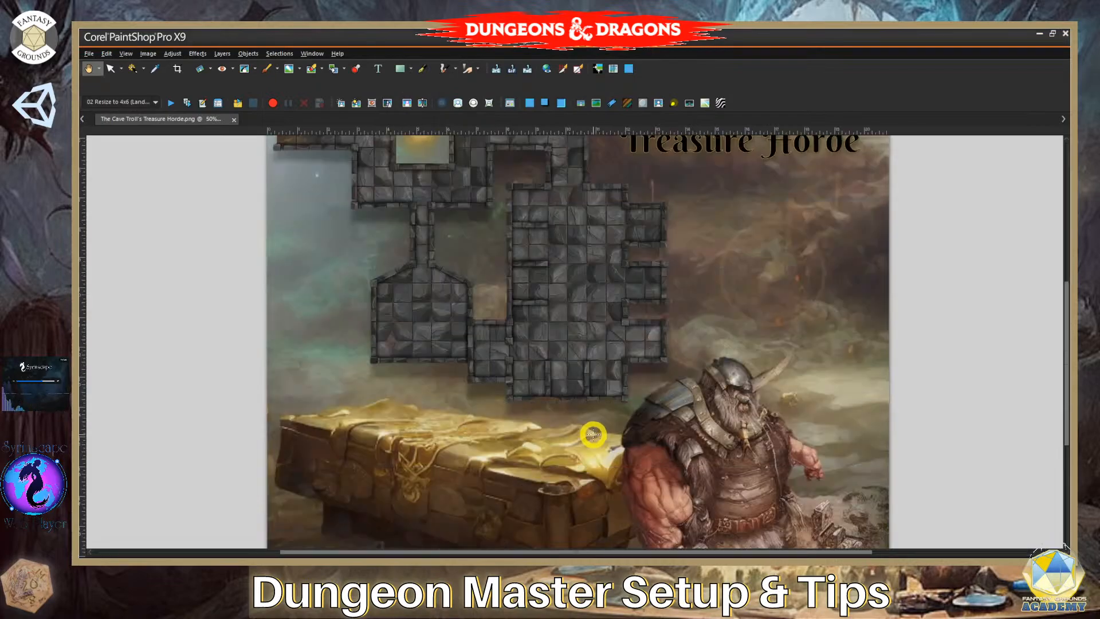
{"action": "scroll", "coordinate": [593, 434], "scroll_direction": "down", "scroll_amount": 2}
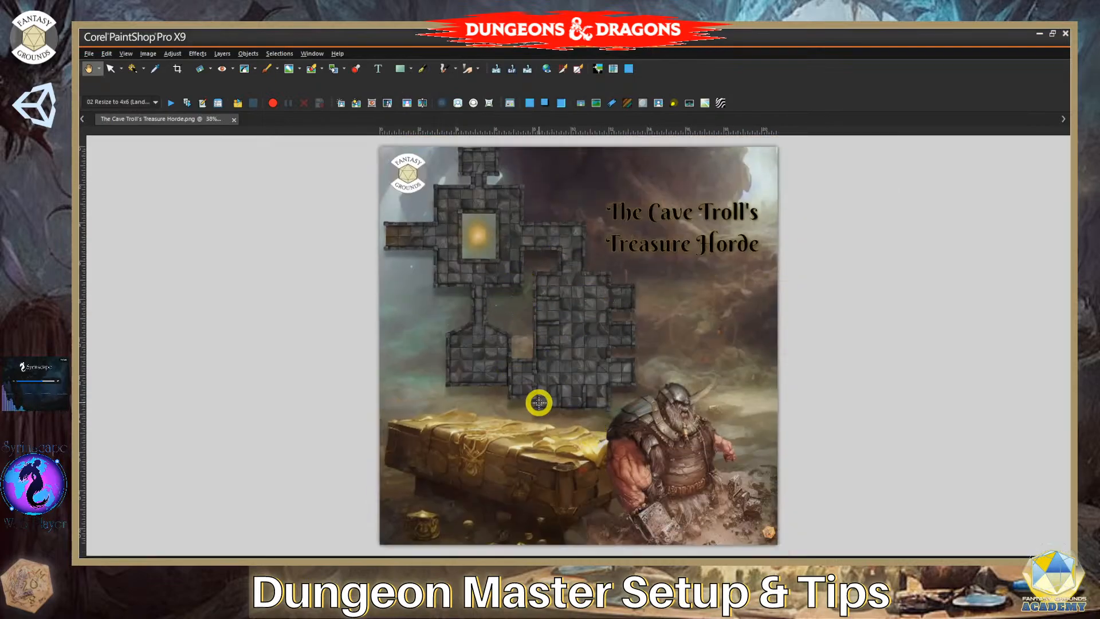
{"action": "scroll", "coordinate": [544, 395], "scroll_direction": "up", "scroll_amount": 2}
{"action": "scroll", "coordinate": [579, 378], "scroll_direction": "down", "scroll_amount": 1}
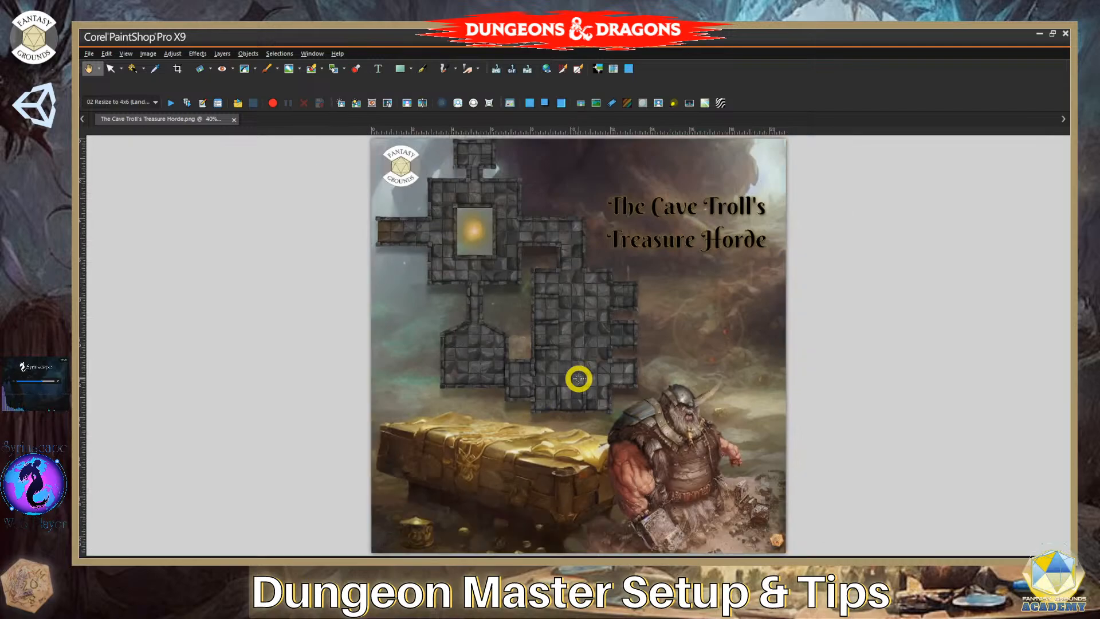
{"action": "scroll", "coordinate": [578, 378], "scroll_direction": "up", "scroll_amount": 2}
{"action": "scroll", "coordinate": [579, 379], "scroll_direction": "down", "scroll_amount": 1}
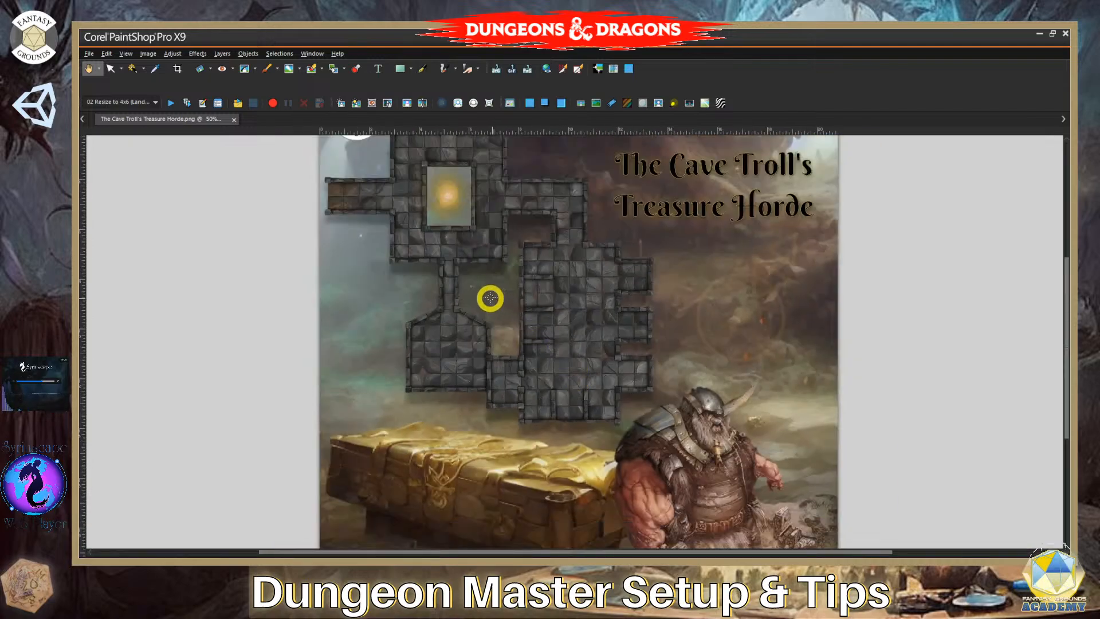
{"action": "scroll", "coordinate": [567, 217], "scroll_direction": "down", "scroll_amount": 1}
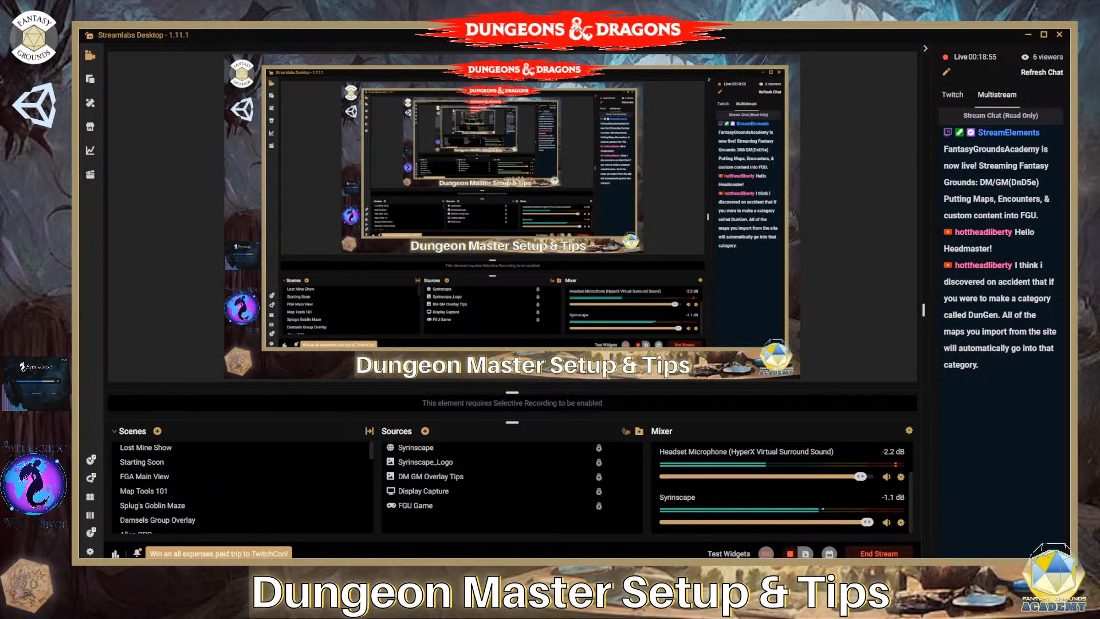
Bring up DunGen_86267771_stylized_gray_tiny_traps.jpg in Photos and copy the image.
{"action": "left_click", "coordinate": [339, 541]}
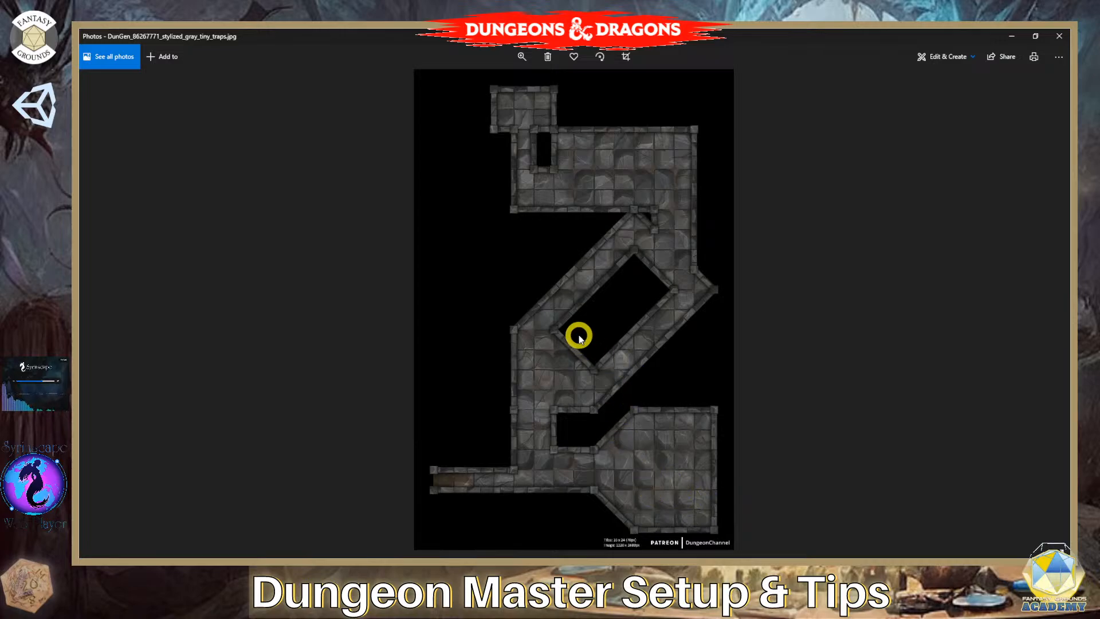
{"action": "right_click", "coordinate": [594, 285]}
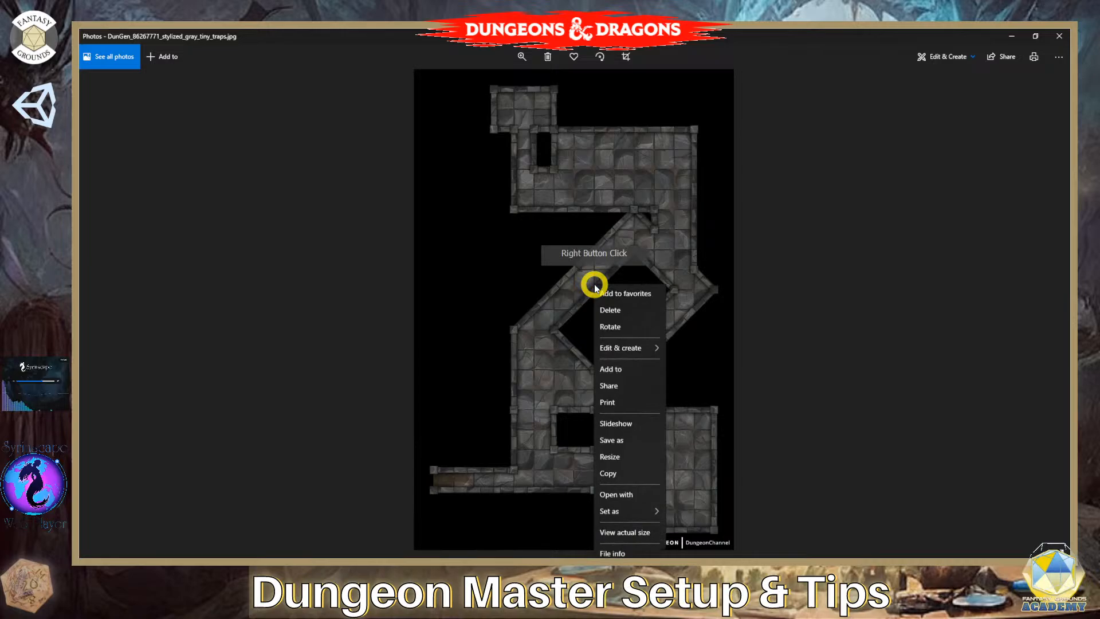
{"action": "left_click", "coordinate": [610, 473]}
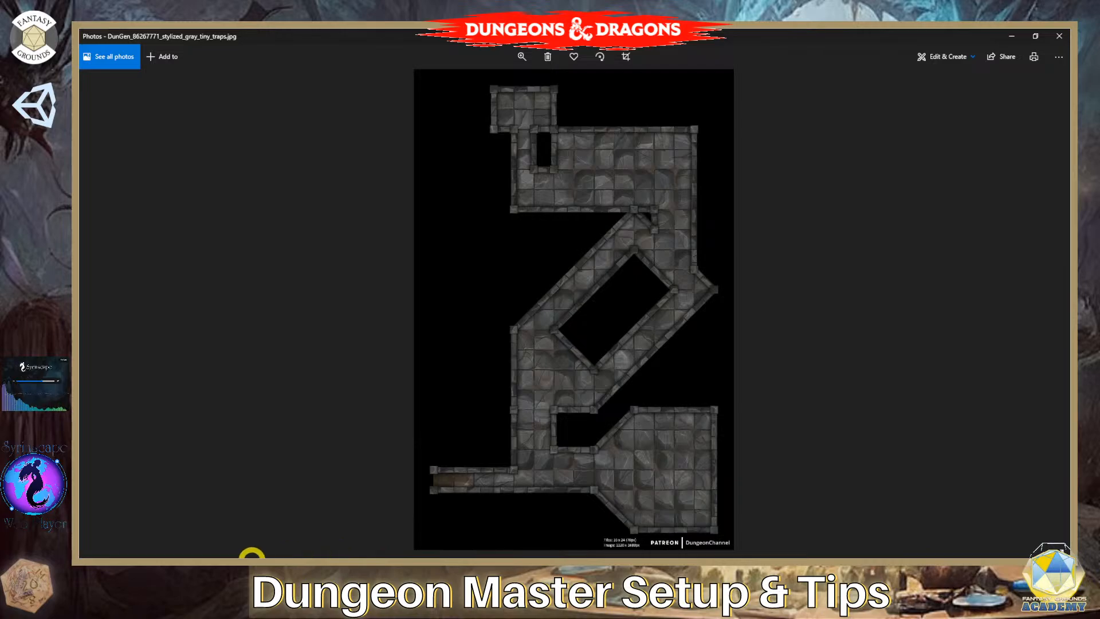
Compare the original DunGen maps DunGen_47963638 and DunGen_86267771 in Photos with the Canva cover design.
{"action": "mouse_move", "coordinate": [317, 574]}
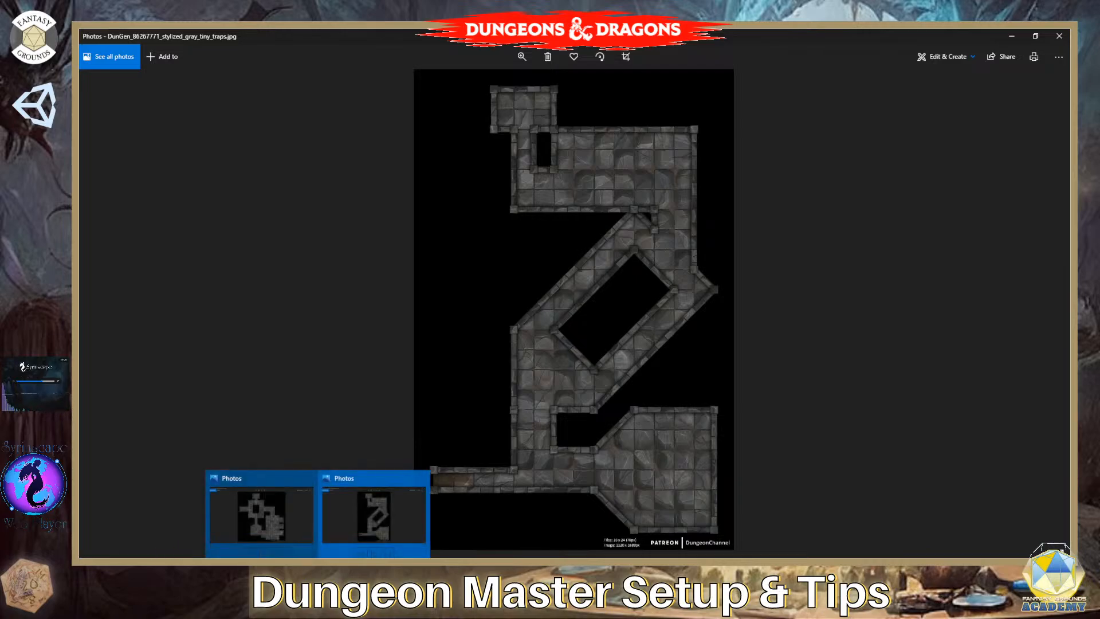
{"action": "left_click", "coordinate": [222, 501]}
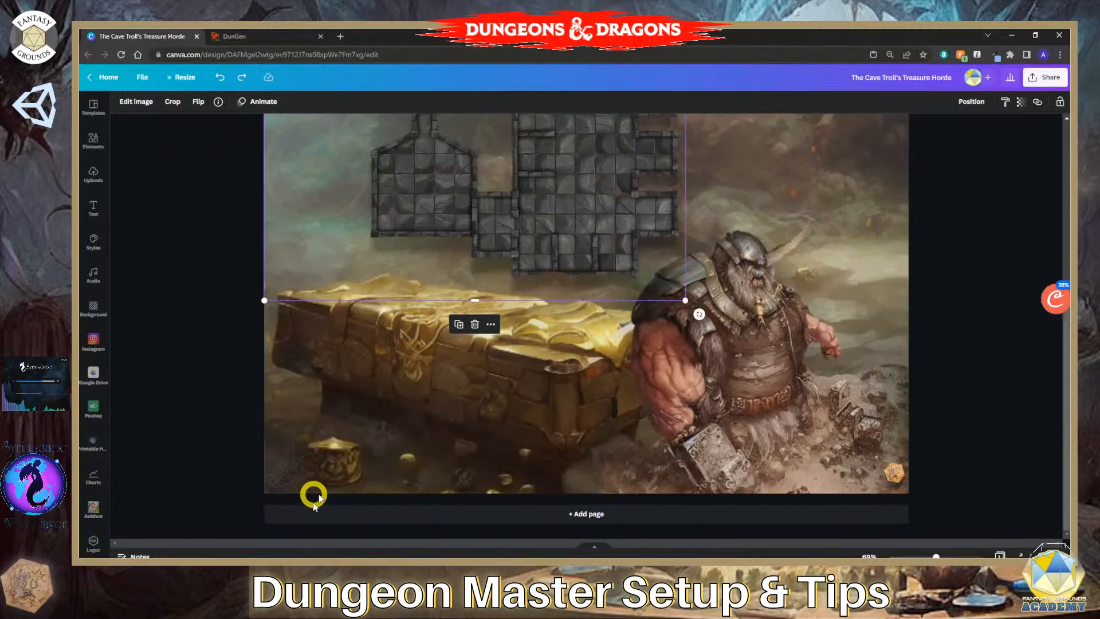
{"action": "left_click", "coordinate": [317, 567]}
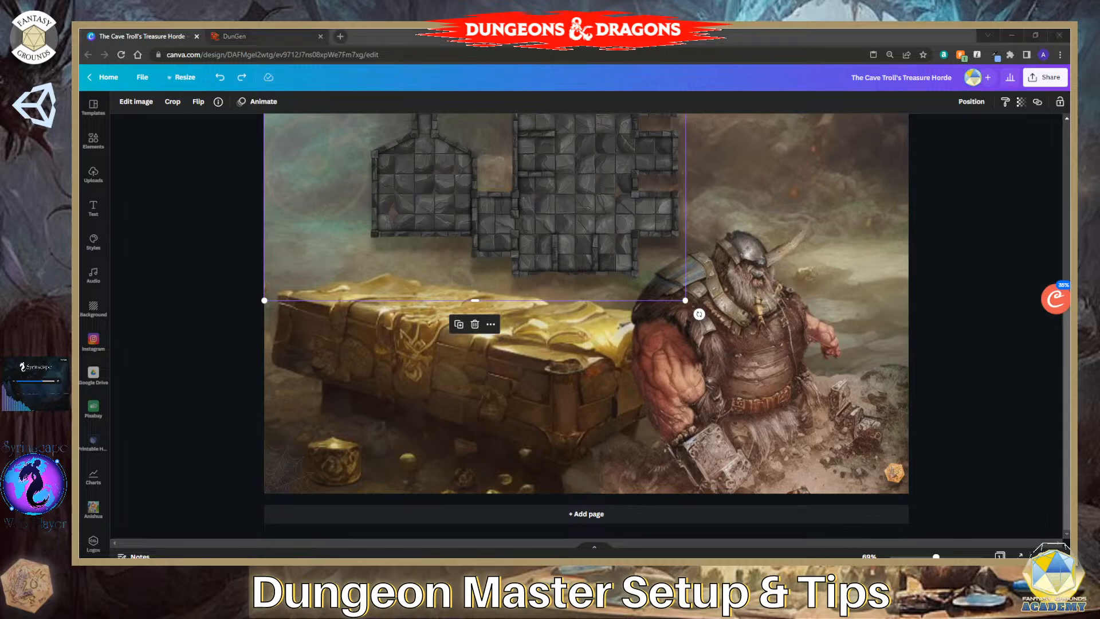
{"action": "left_click", "coordinate": [280, 530]}
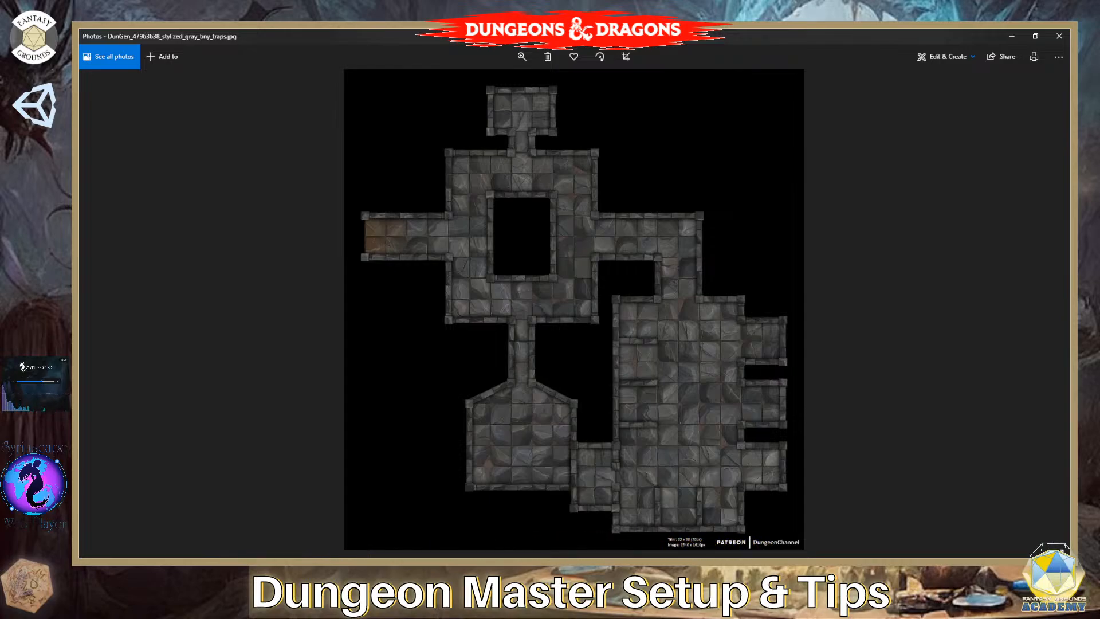
{"action": "left_click", "coordinate": [223, 501]}
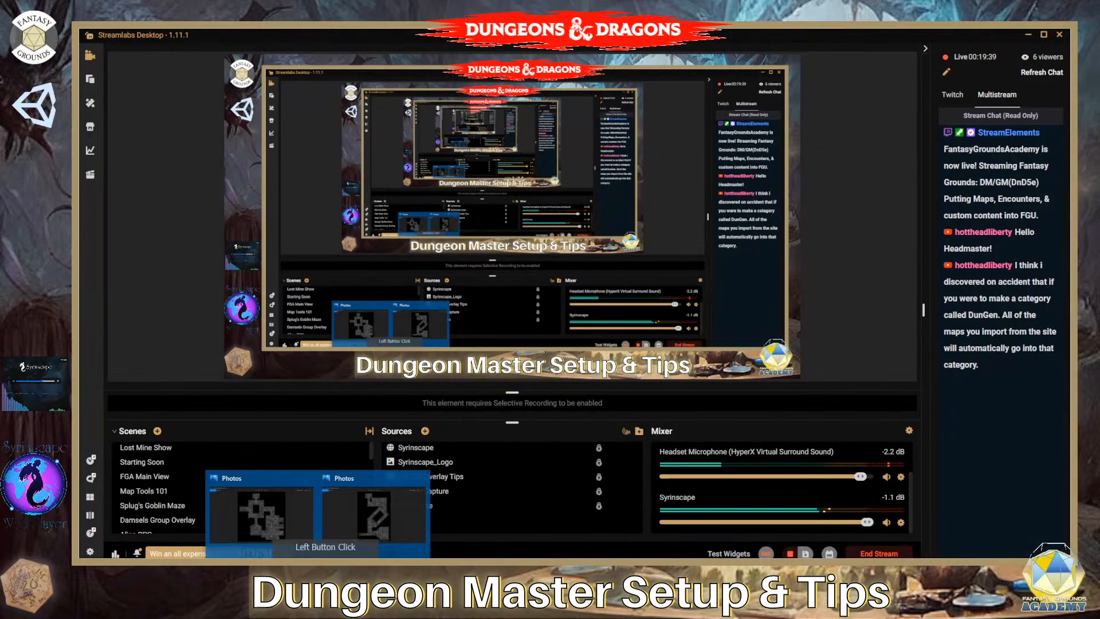
{"action": "left_click", "coordinate": [345, 520]}
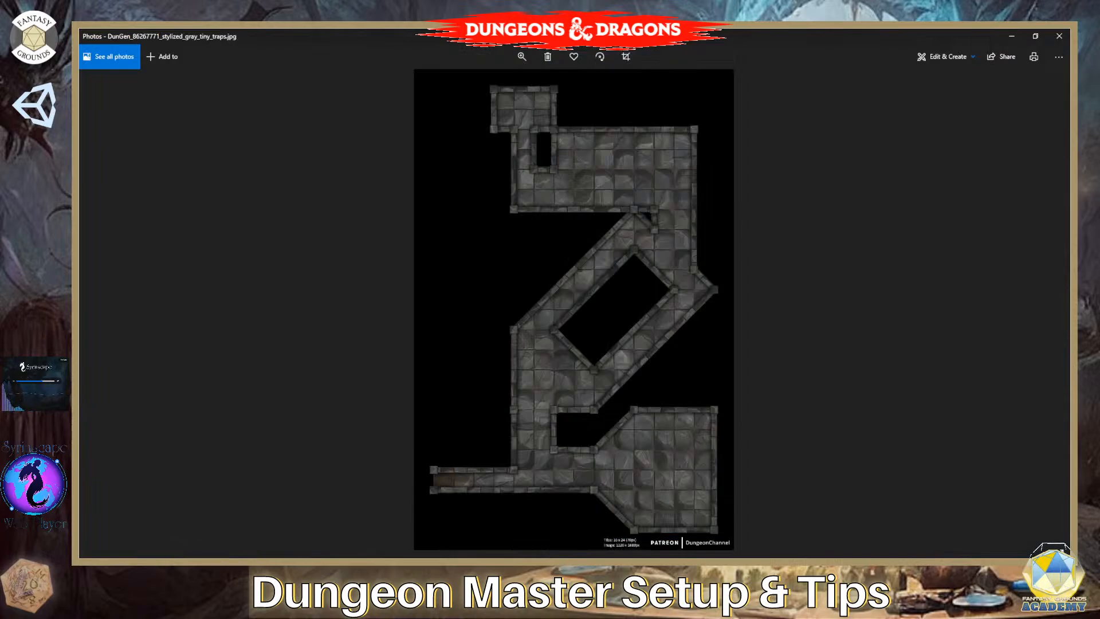
Switch to the Canva cover design and delete the dungeon map image from it.
{"action": "left_click", "coordinate": [166, 506]}
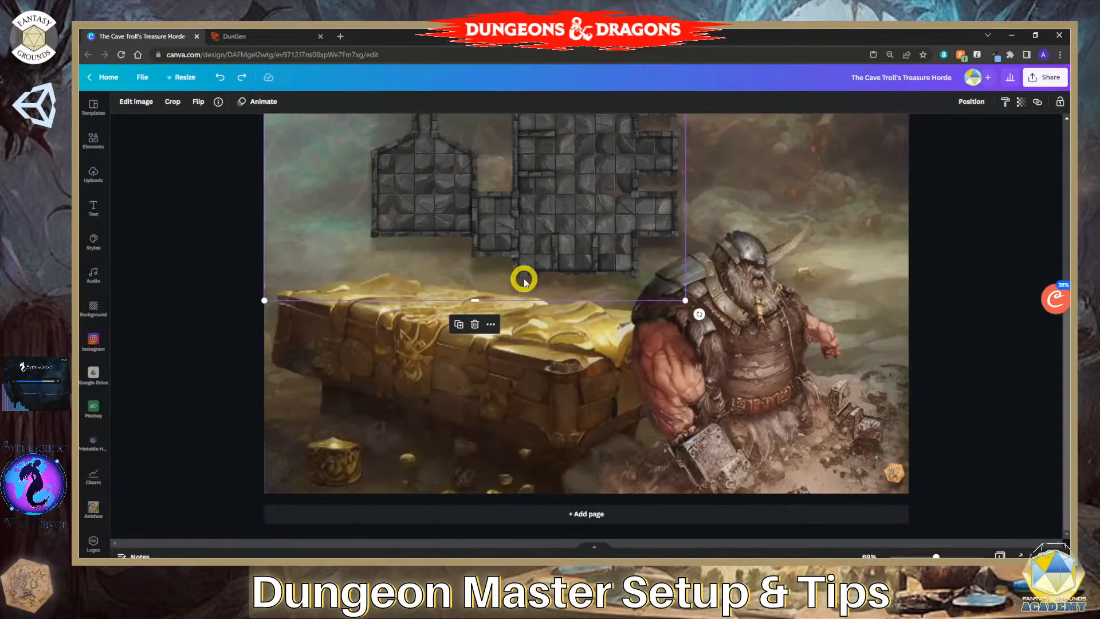
{"action": "left_click", "coordinate": [557, 295]}
{"action": "scroll", "coordinate": [557, 295], "scroll_direction": "up", "scroll_amount": 2}
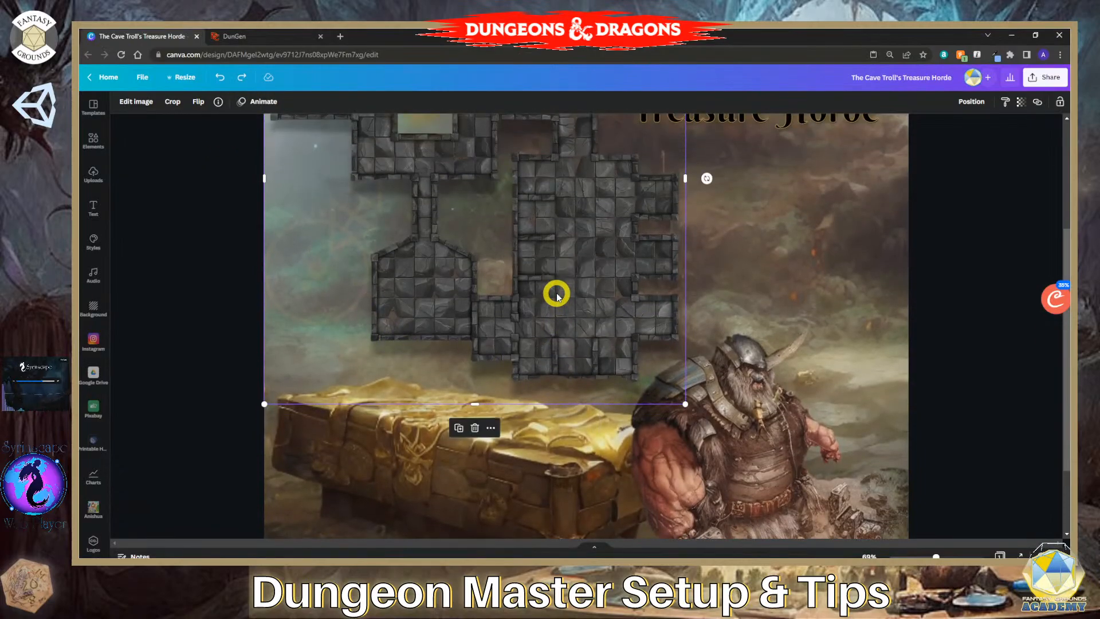
{"action": "key", "text": "Delete"}
{"action": "scroll", "coordinate": [572, 301], "scroll_direction": "up", "scroll_amount": 3}
Delete the golden glow, the dark patches and the pale rectangle that had been layered behind the dungeon map.
{"action": "left_click", "coordinate": [432, 270]}
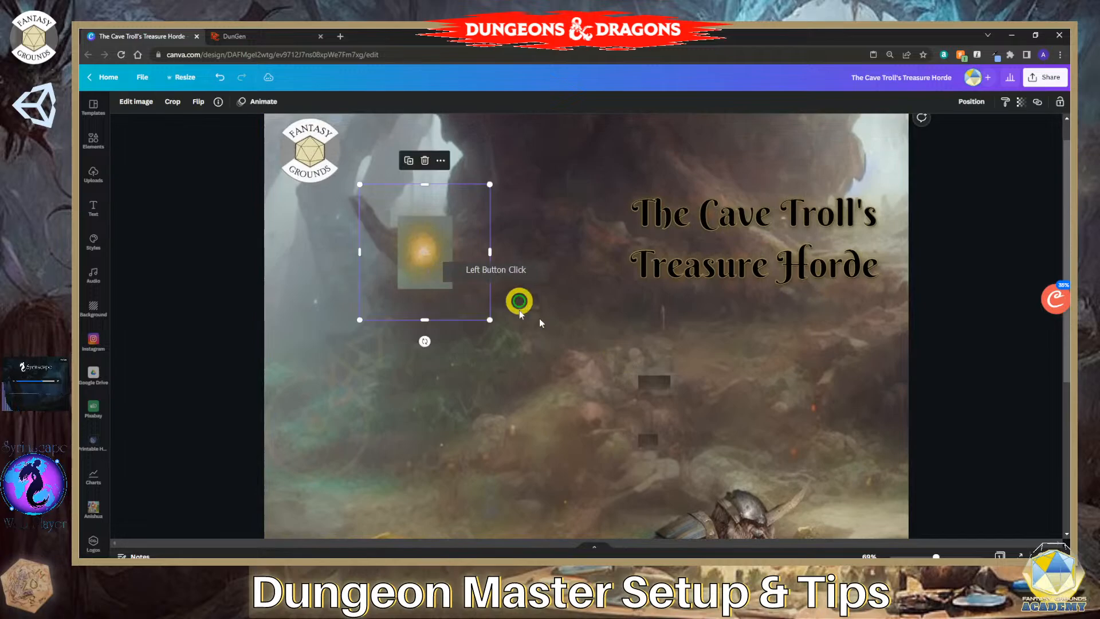
{"action": "left_click", "coordinate": [658, 381]}
{"action": "key", "text": "Delete"}
{"action": "left_click", "coordinate": [652, 442]}
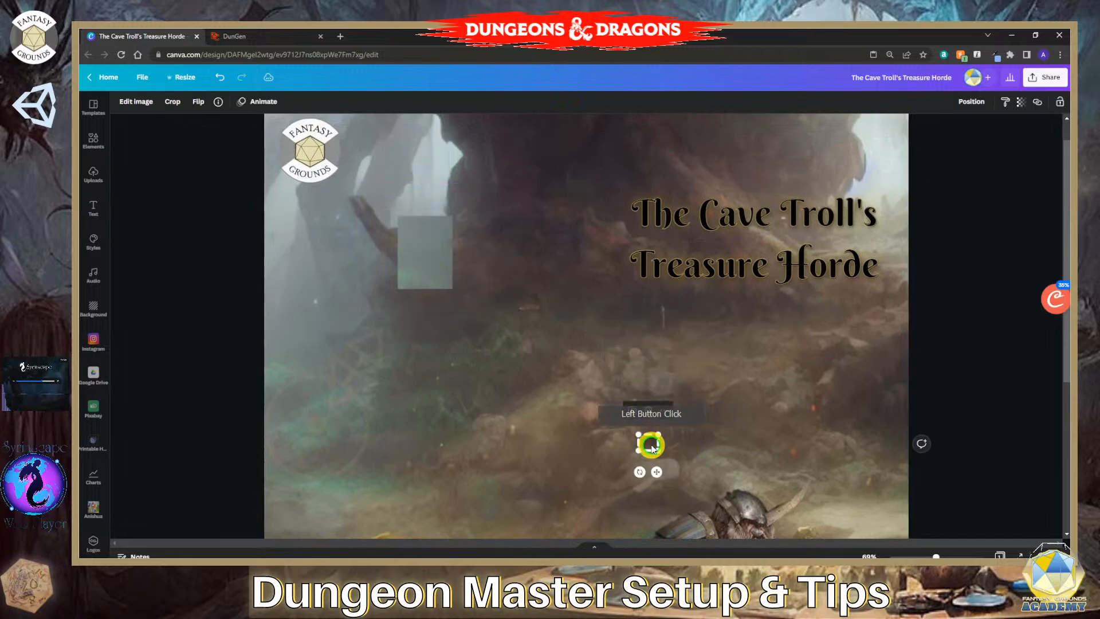
{"action": "key", "text": "Delete"}
{"action": "left_click", "coordinate": [423, 264]}
{"action": "key", "text": "Delete"}
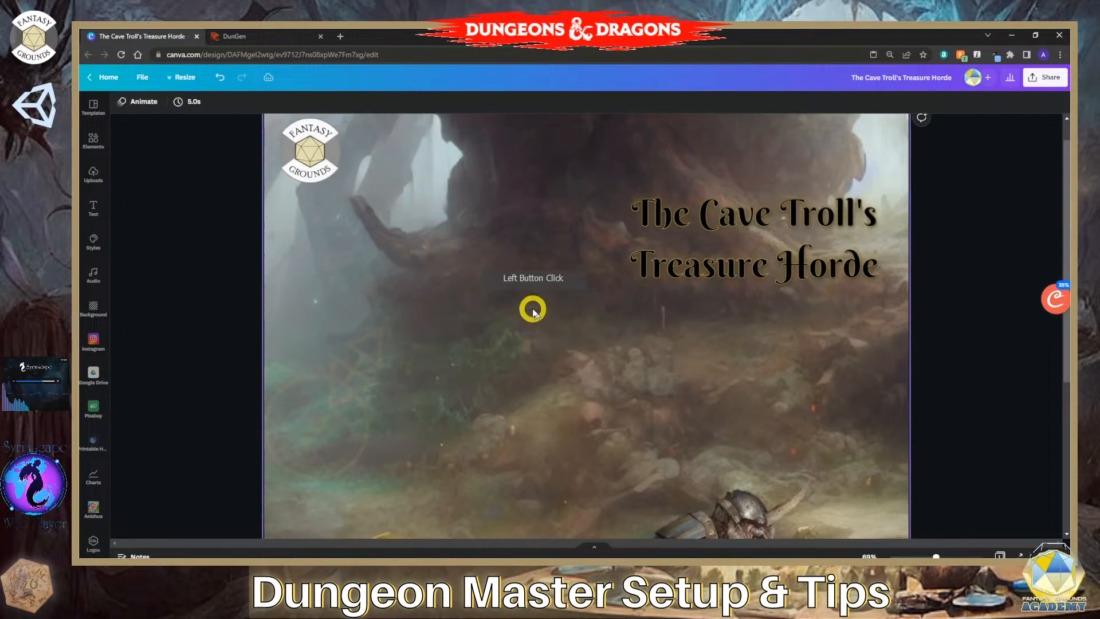
{"action": "left_click", "coordinate": [532, 308]}
{"action": "key", "text": "Delete"}
{"action": "scroll", "coordinate": [573, 378], "scroll_direction": "down", "scroll_amount": 2}
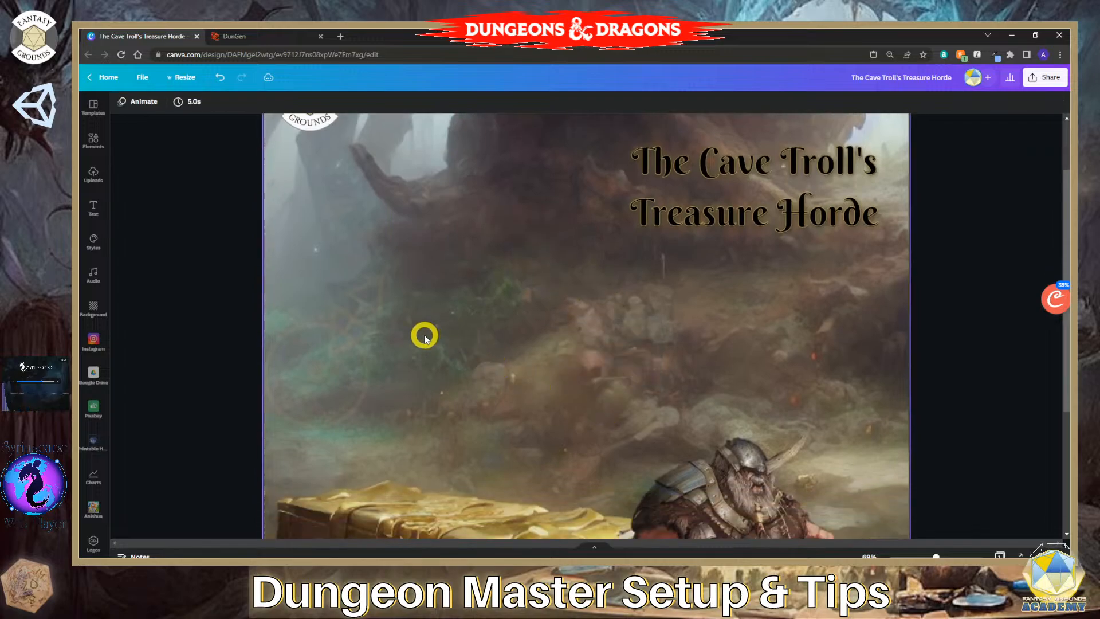
Switch to Photos and view the original dungeon map DunGen_47963638_stylized_gray_tiny_traps.jpg.
{"action": "left_click", "coordinate": [318, 574]}
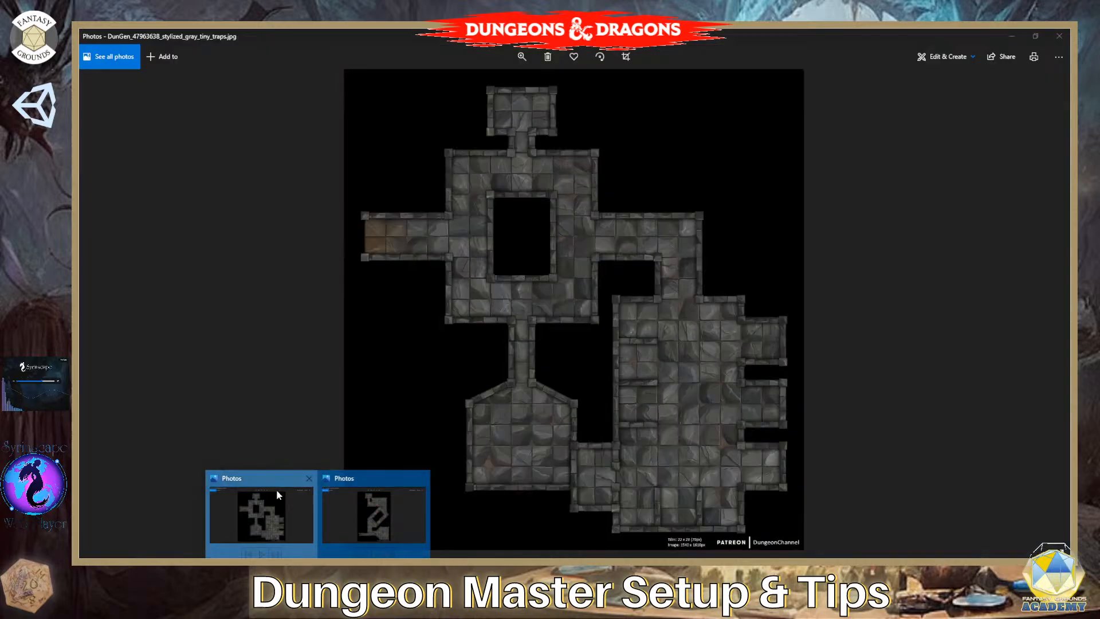
{"action": "left_click", "coordinate": [276, 494]}
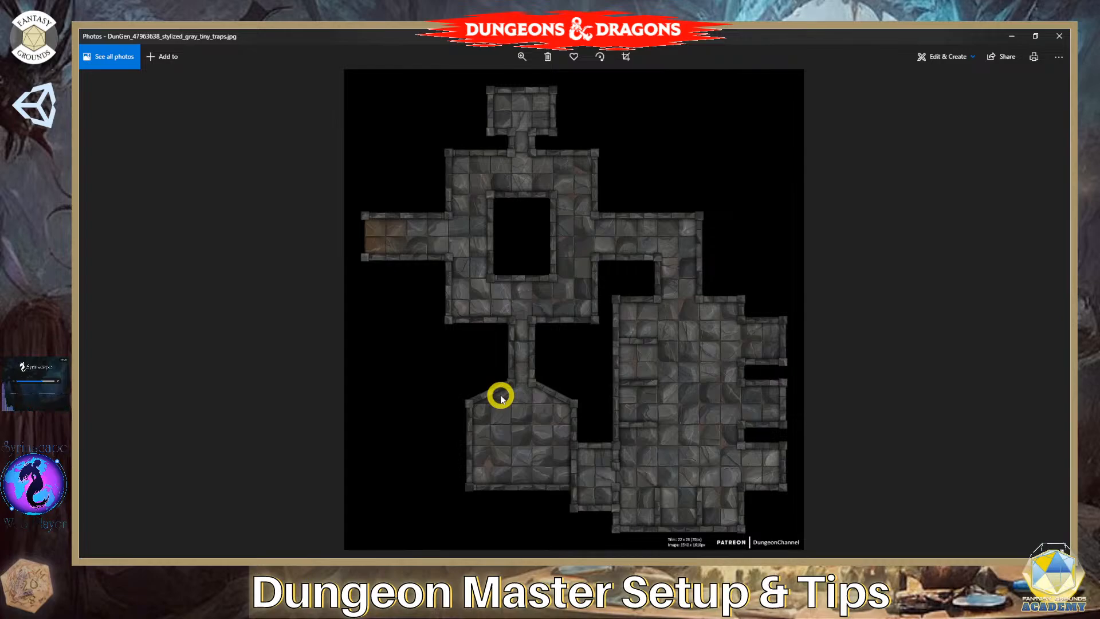
{"action": "left_click", "coordinate": [450, 369]}
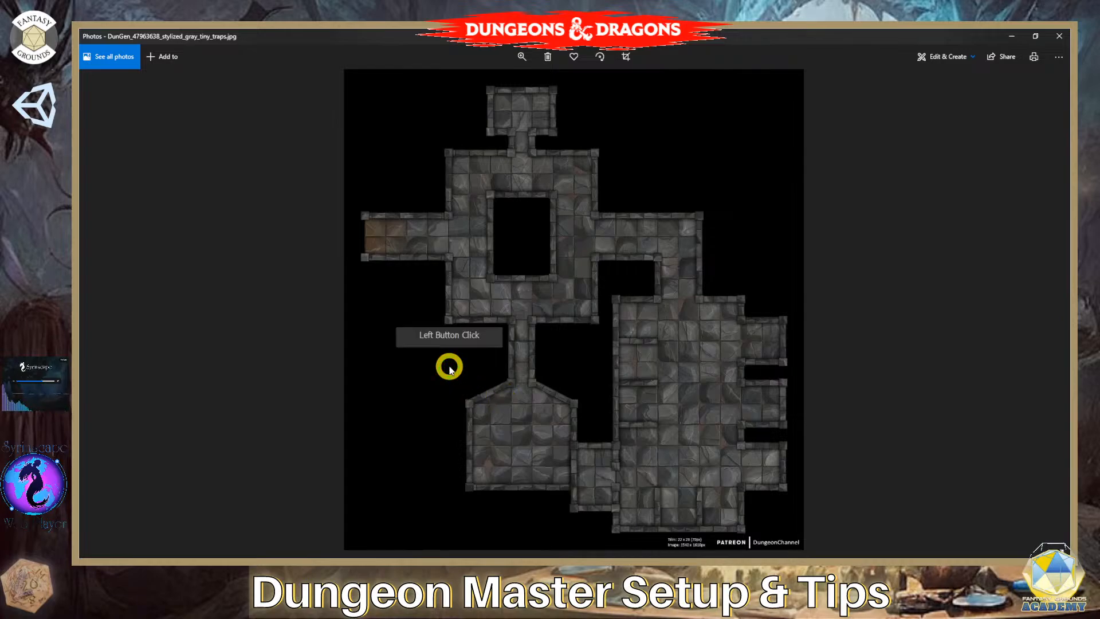
{"action": "right_click", "coordinate": [450, 369]}
{"action": "left_click", "coordinate": [467, 273]}
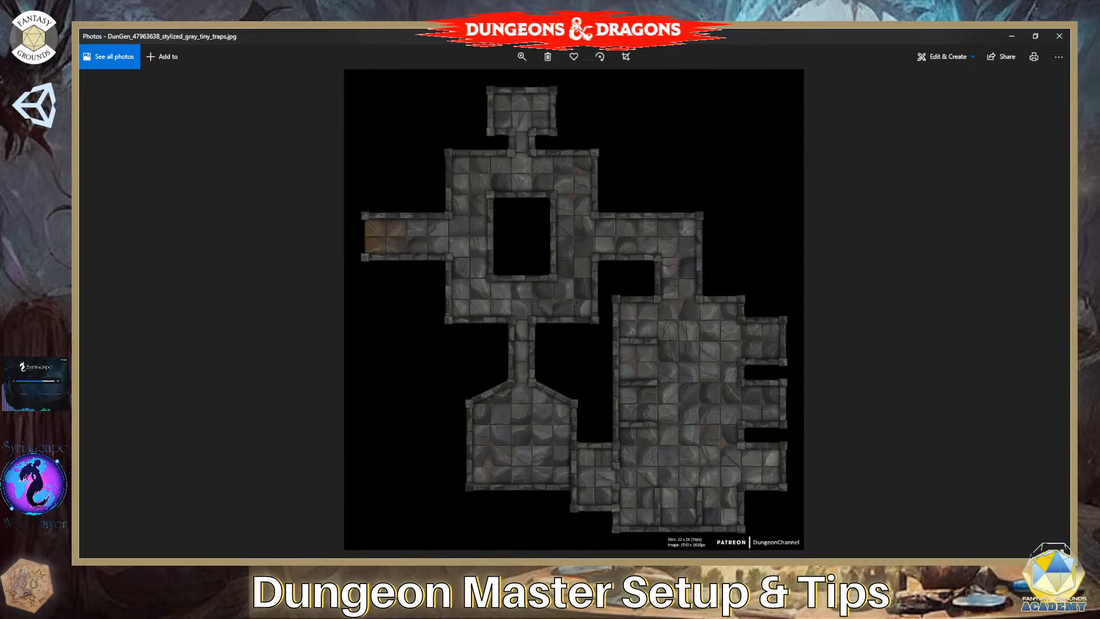
Switch to Fantasy Grounds with the gridded The Cave Troll's Treasure Horde map.
{"action": "mouse_move", "coordinate": [191, 574]}
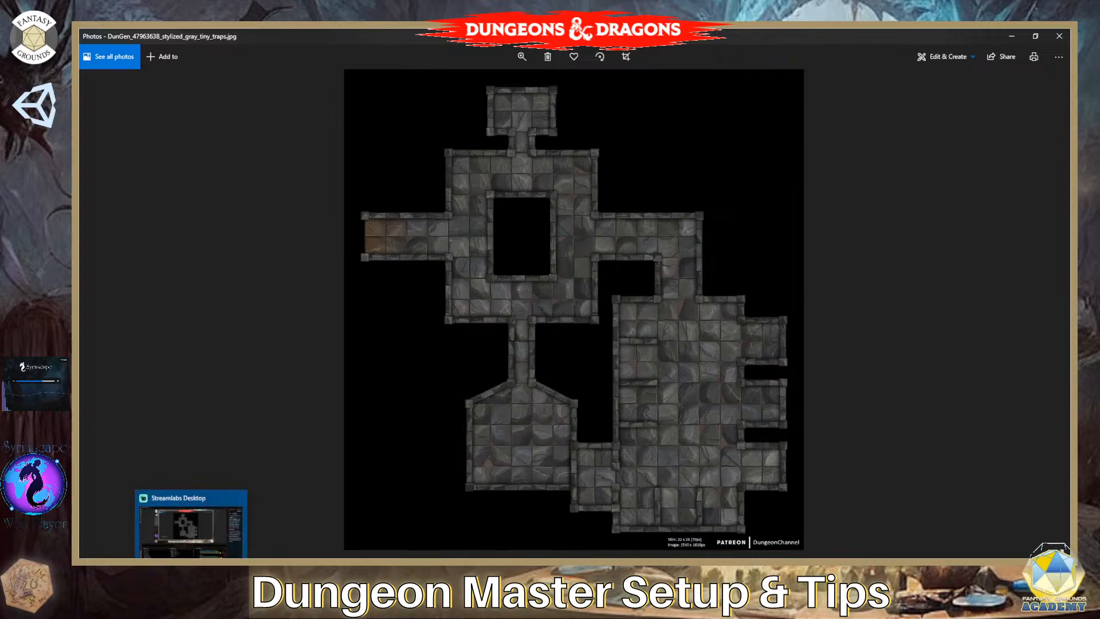
{"action": "left_click", "coordinate": [191, 574]}
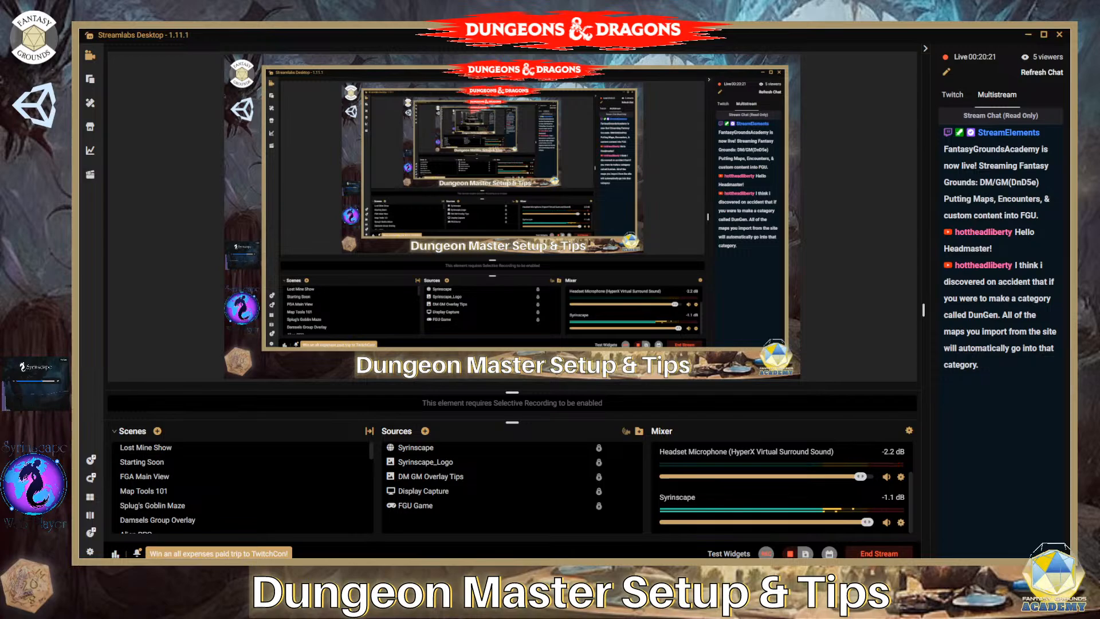
{"action": "left_click", "coordinate": [286, 575]}
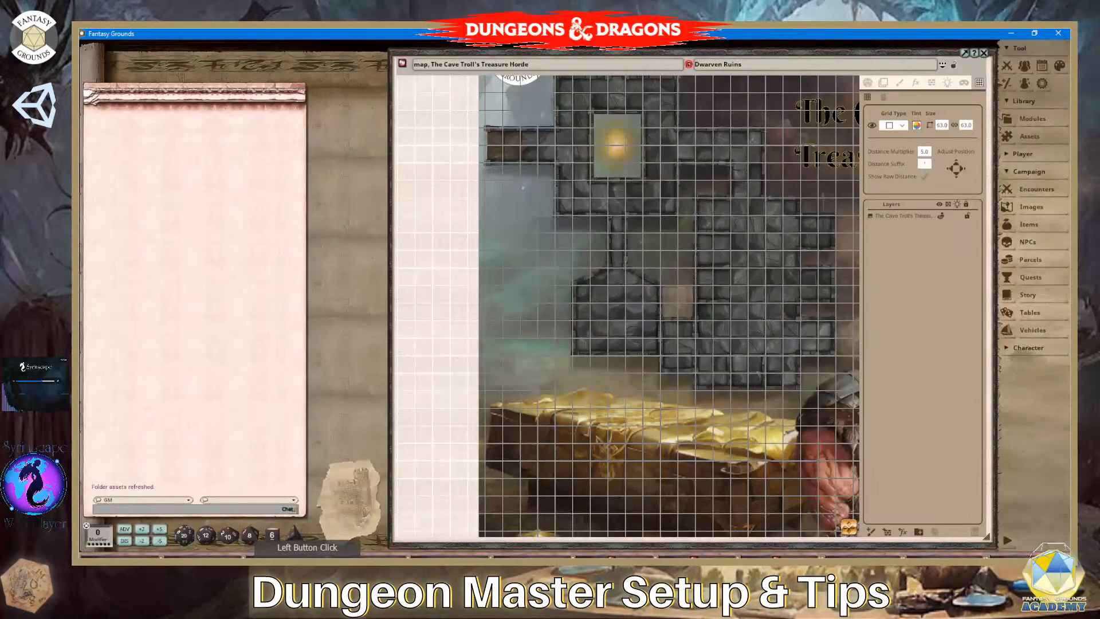
Switch to Photos and view the dungeon maps DunGen_47963638_stylized_gray_tiny_traps.jpg and DunGen_86267771_stylized_gray_tiny_traps.jpg.
{"action": "mouse_move", "coordinate": [287, 575]}
{"action": "left_click", "coordinate": [263, 520]}
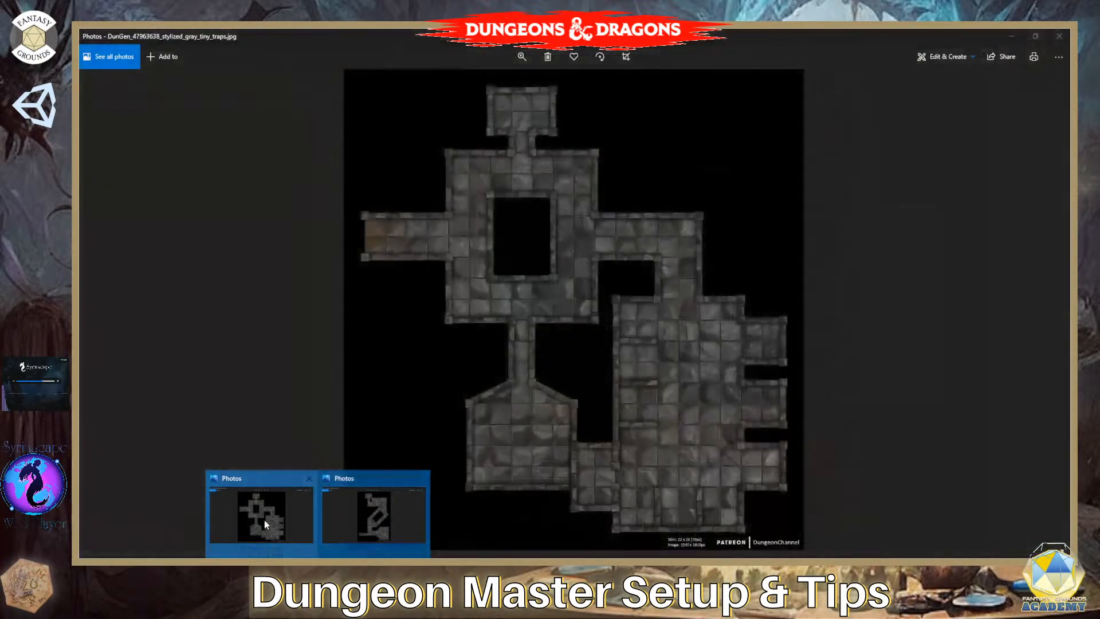
{"action": "mouse_move", "coordinate": [337, 559]}
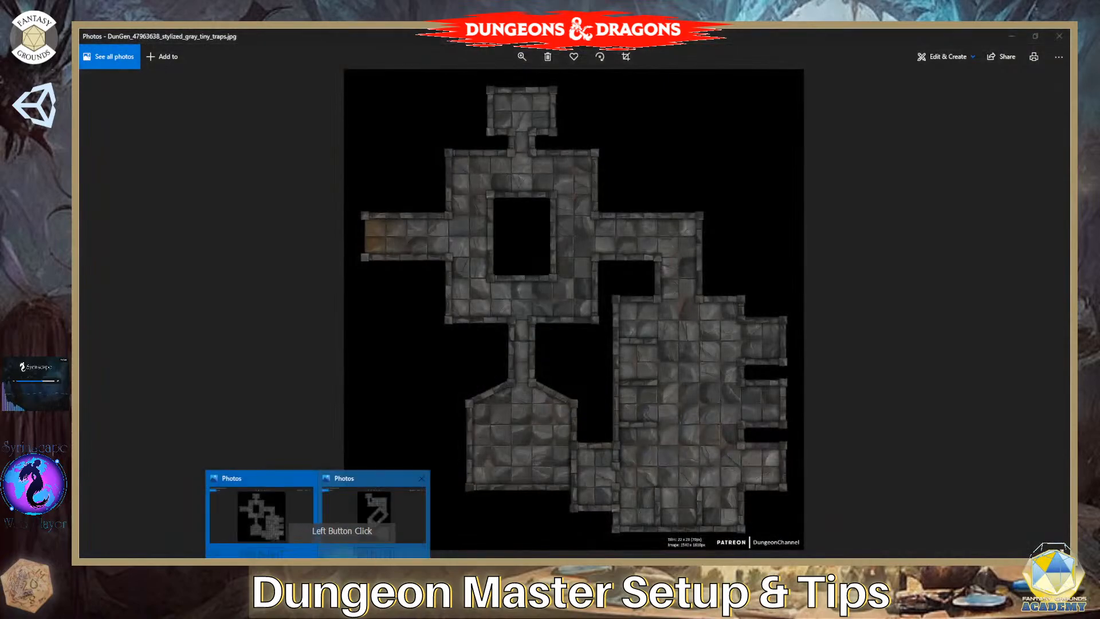
{"action": "left_click", "coordinate": [355, 518]}
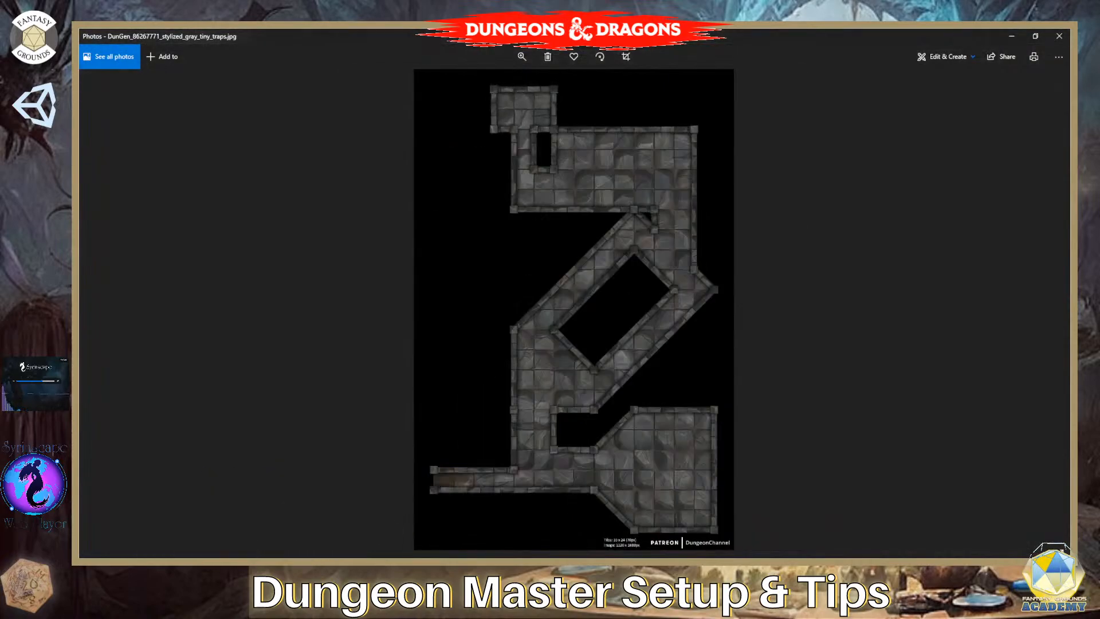
Switch to the Canva cover design, place the square dungeon map on it and move the map into the page's upper-left corner.
{"action": "left_click", "coordinate": [156, 560]}
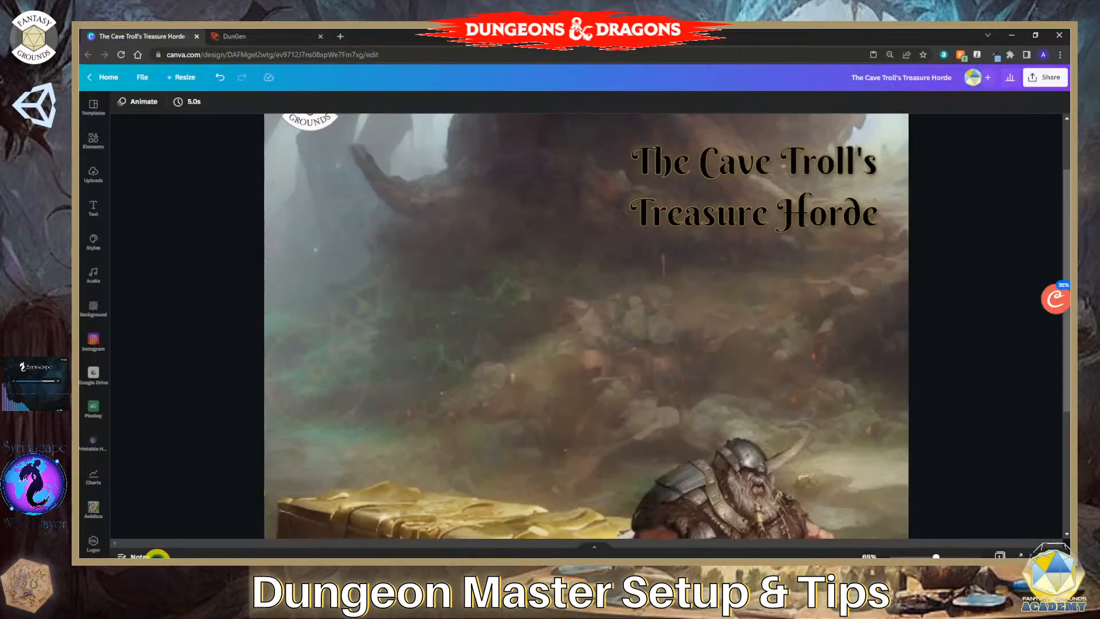
{"action": "left_click", "coordinate": [423, 306]}
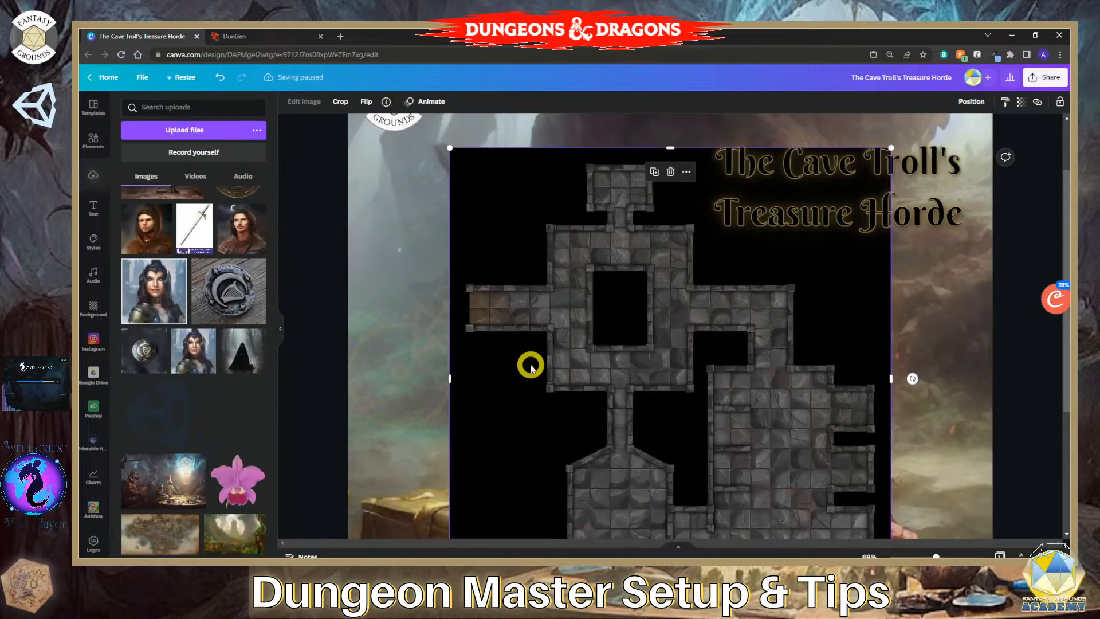
{"action": "scroll", "coordinate": [628, 366], "scroll_direction": "down", "scroll_amount": 3}
{"action": "scroll", "coordinate": [687, 388], "scroll_direction": "down", "scroll_amount": 1}
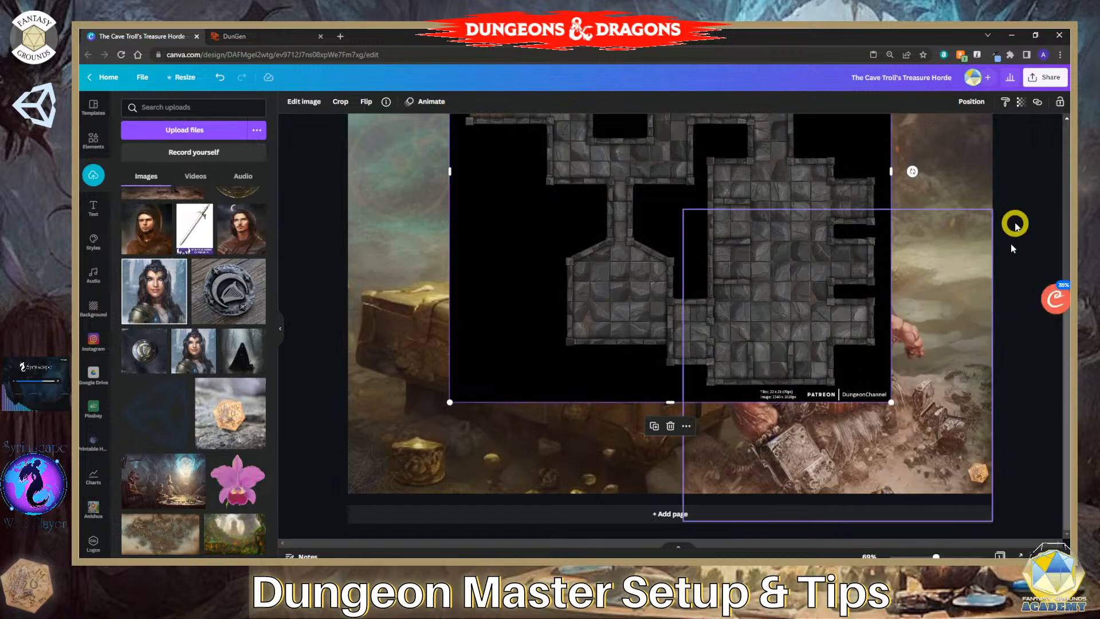
{"action": "left_click", "coordinate": [1066, 182]}
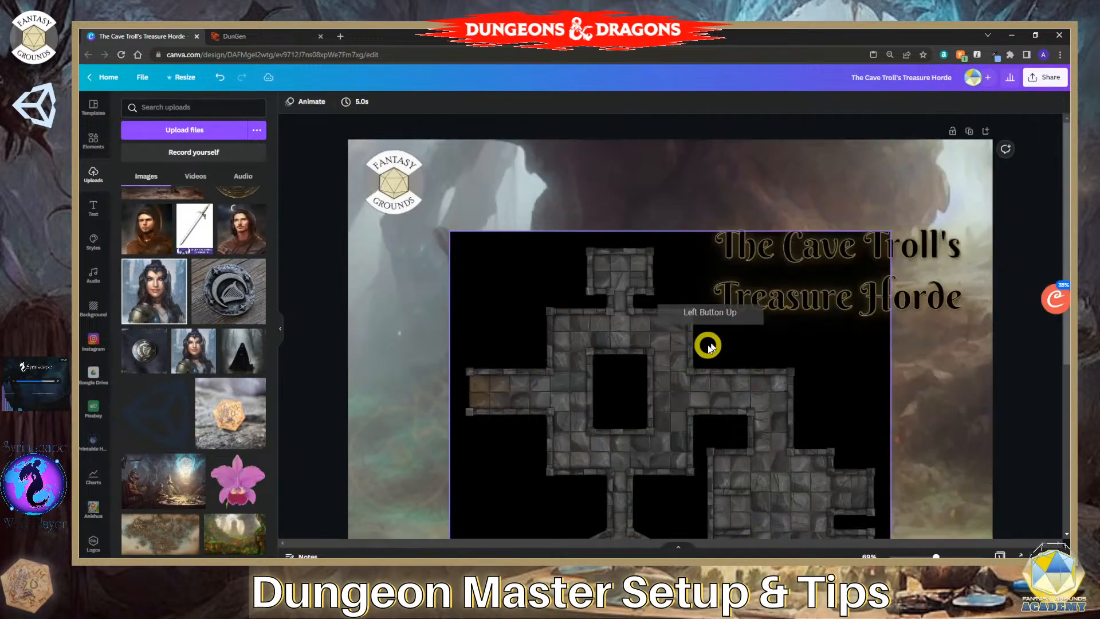
{"action": "left_click_drag", "start_coordinate": [701, 351], "coordinate": [643, 373]}
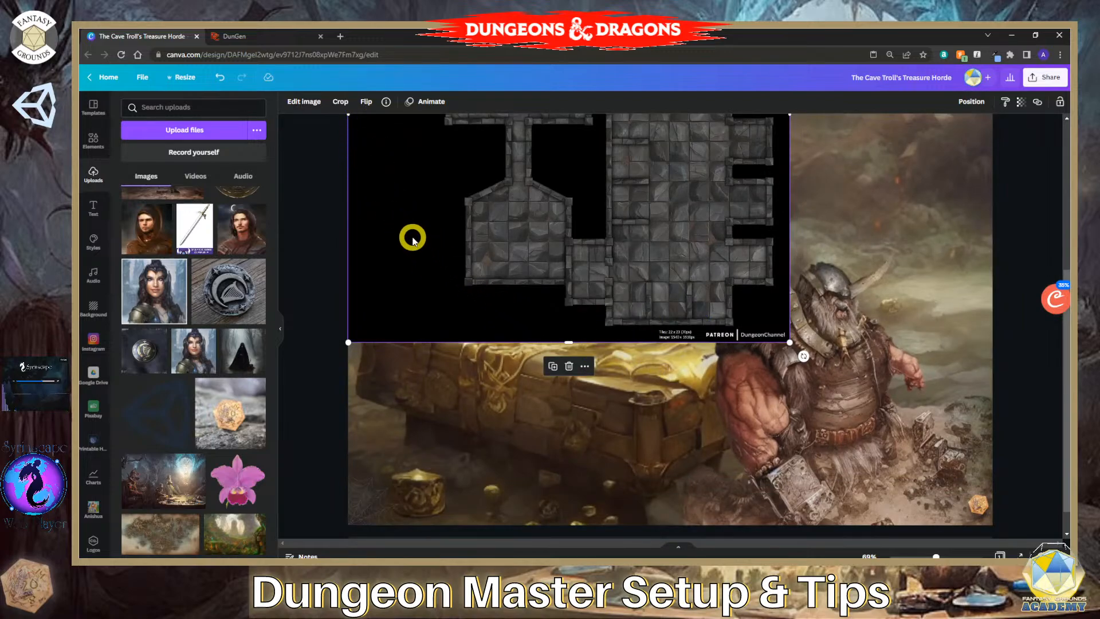
Remove the black background from the dungeon map image with the Background Remover and check the remaining dark patches.
{"action": "scroll", "coordinate": [412, 238], "scroll_direction": "up", "scroll_amount": 3}
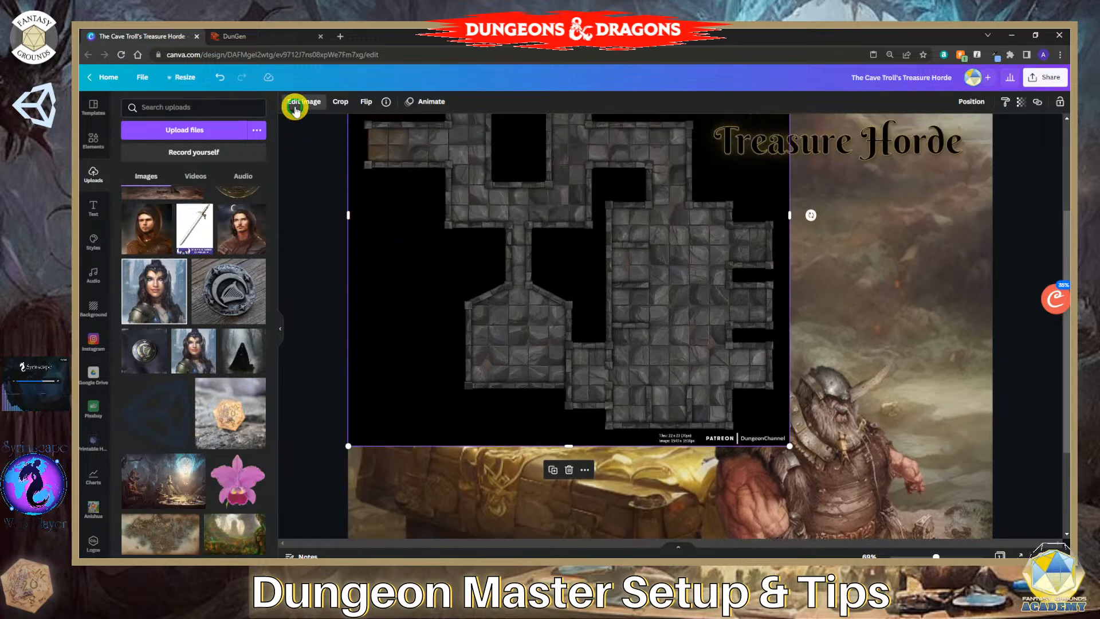
{"action": "left_click", "coordinate": [295, 105]}
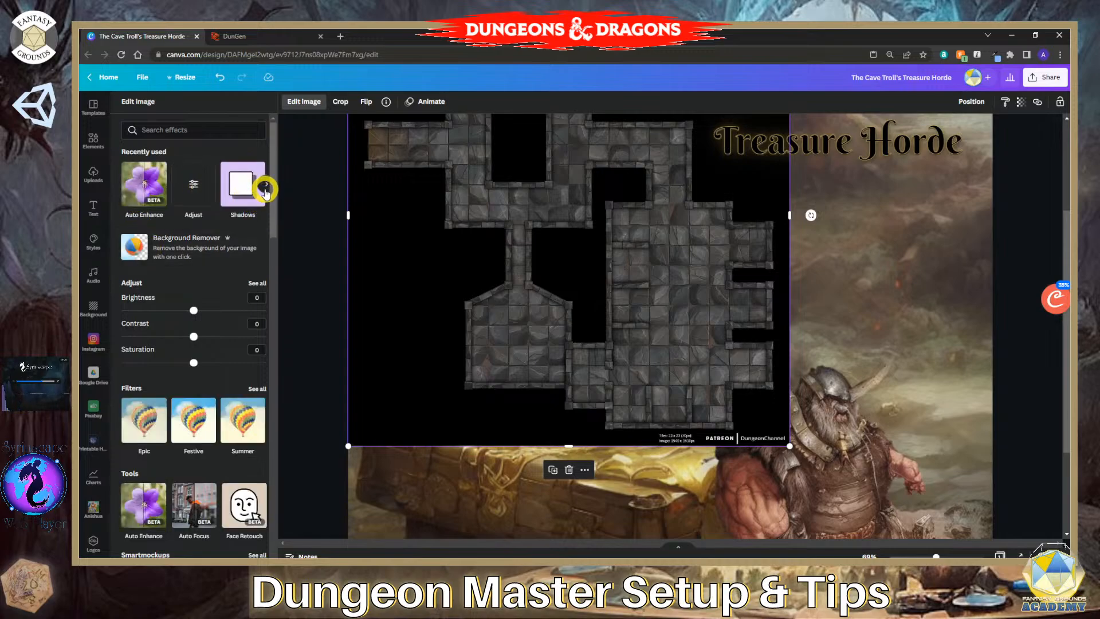
{"action": "left_click", "coordinate": [266, 186]}
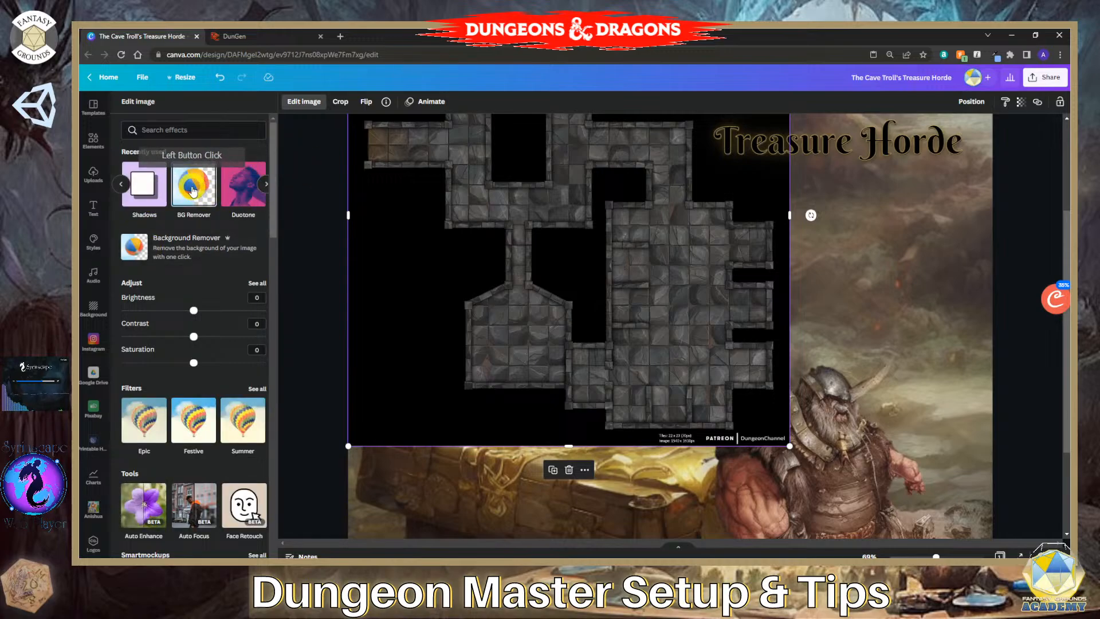
{"action": "left_click", "coordinate": [193, 191]}
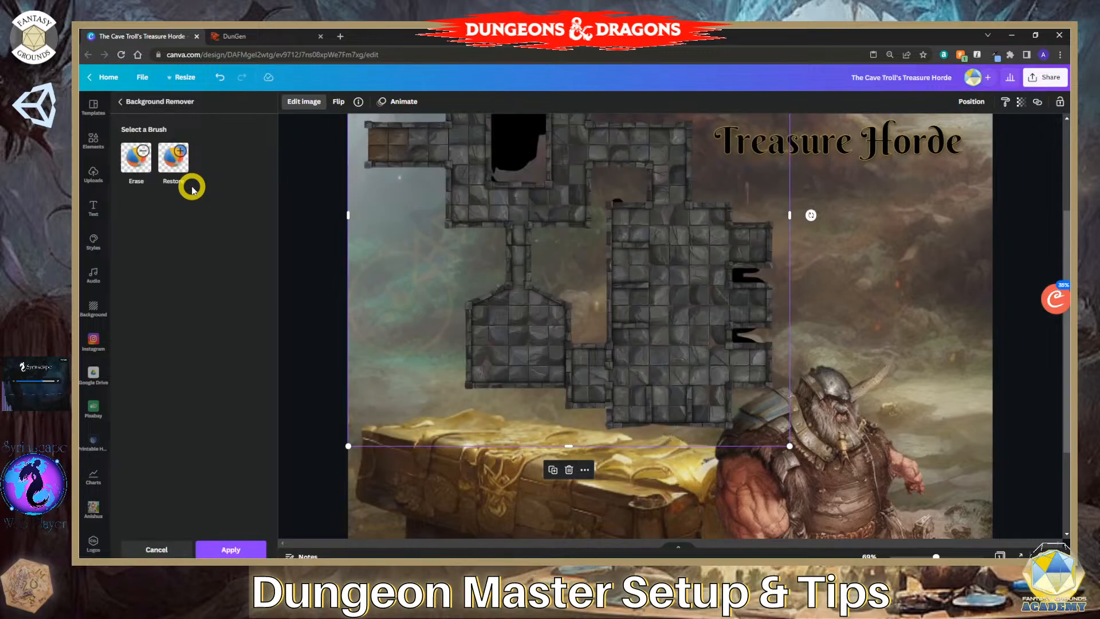
{"action": "scroll", "coordinate": [491, 304], "scroll_direction": "up", "scroll_amount": 4}
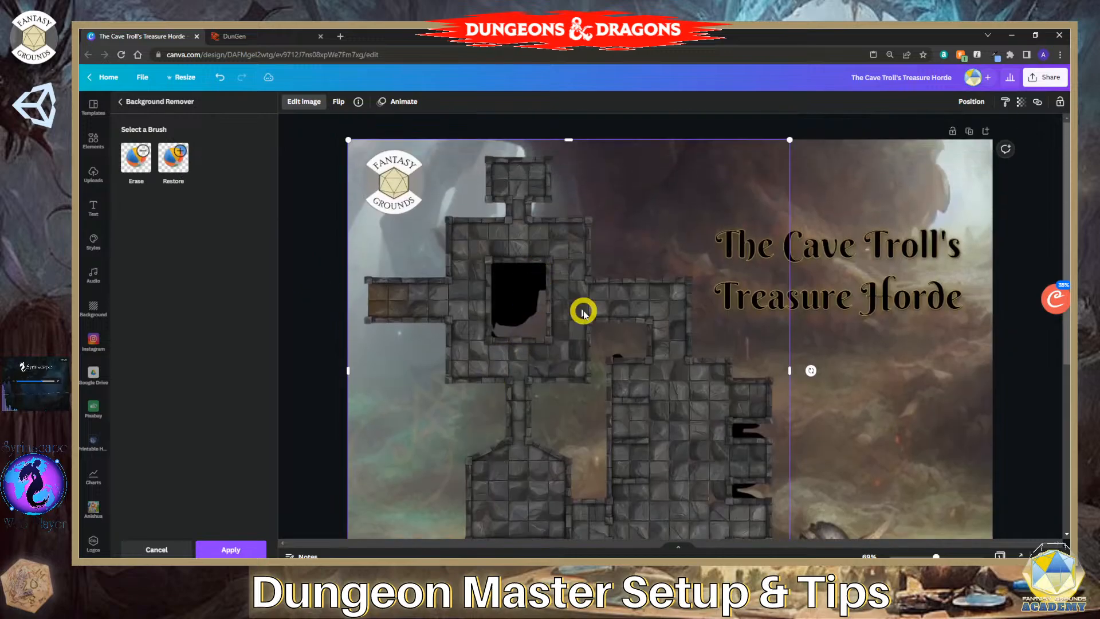
{"action": "scroll", "coordinate": [585, 313], "scroll_direction": "down", "scroll_amount": 5}
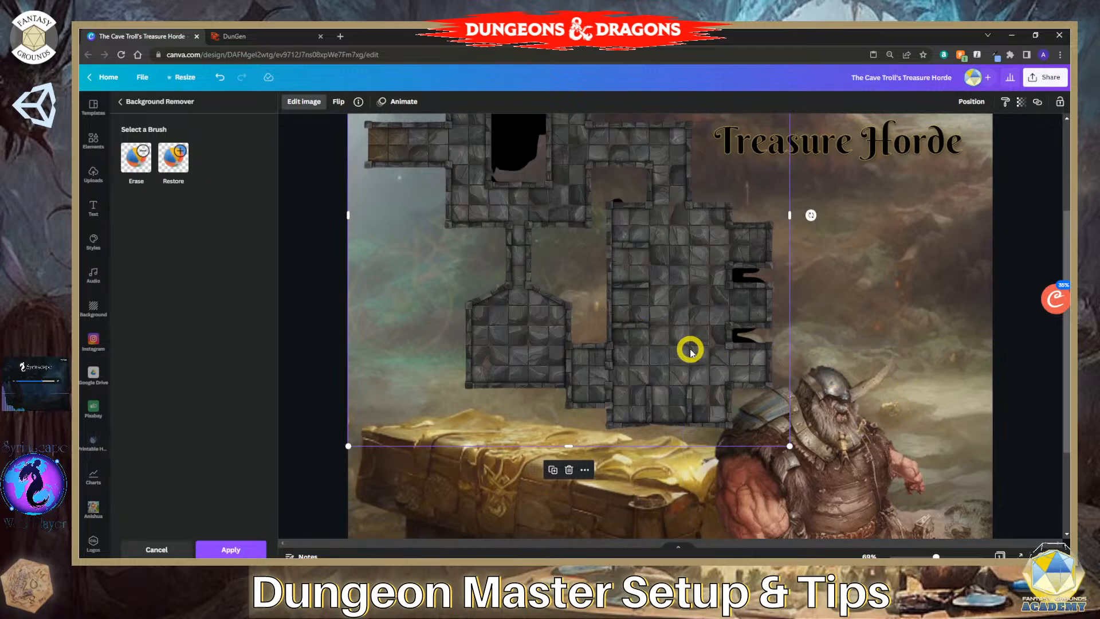
{"action": "scroll", "coordinate": [690, 343], "scroll_direction": "up", "scroll_amount": 5}
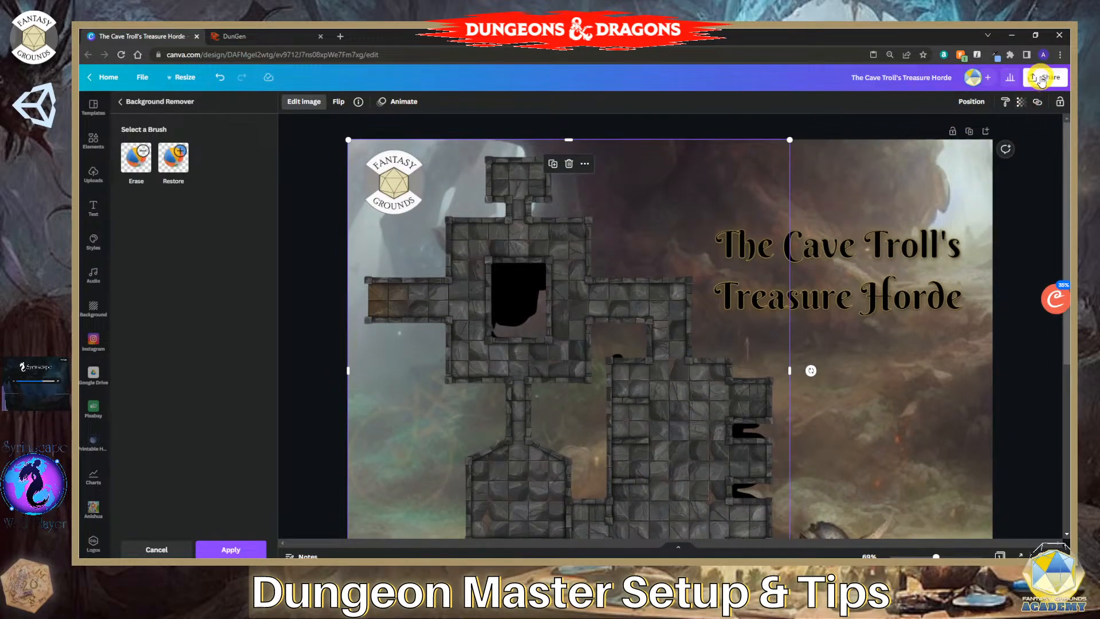
Download the cover design as a PNG at 2000 × 2000 px with file compression turned on.
{"action": "left_click", "coordinate": [1045, 76]}
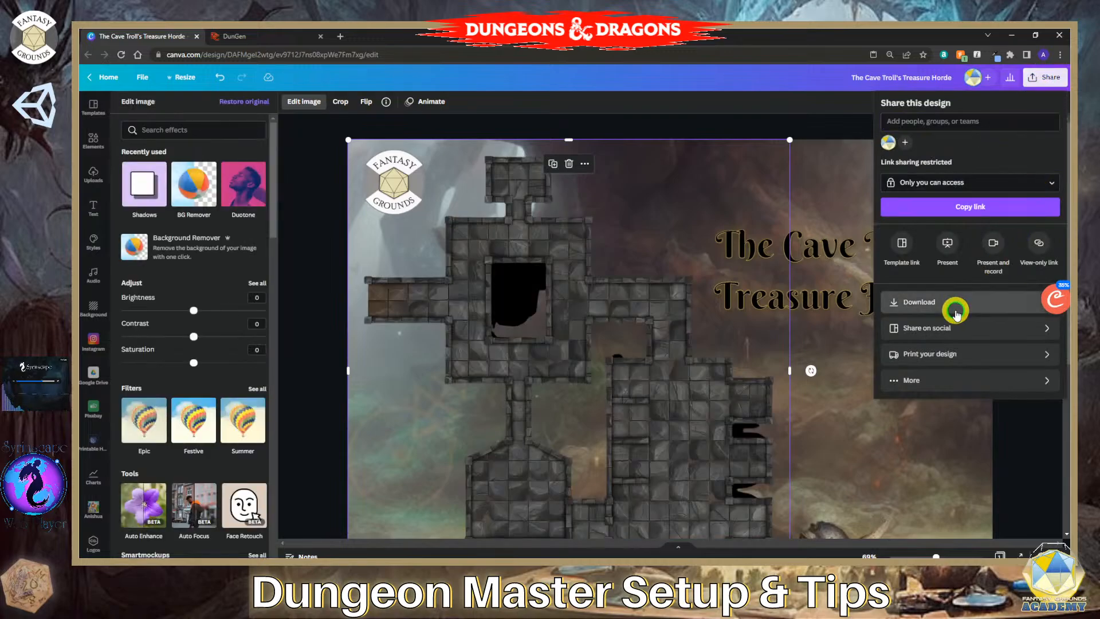
{"action": "left_click", "coordinate": [955, 309]}
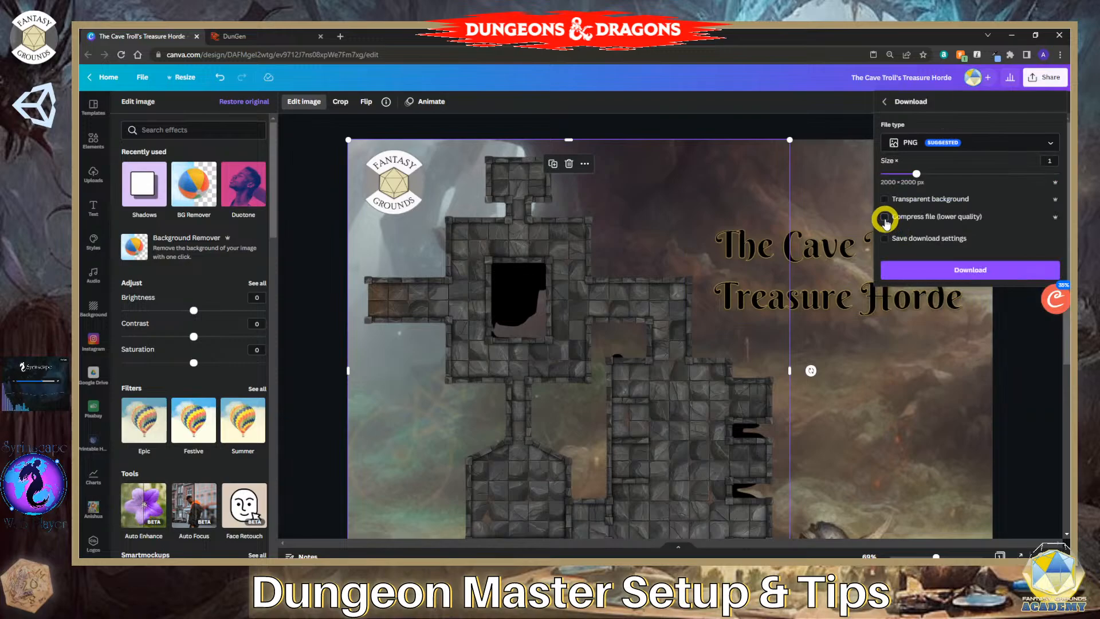
{"action": "left_click", "coordinate": [885, 218]}
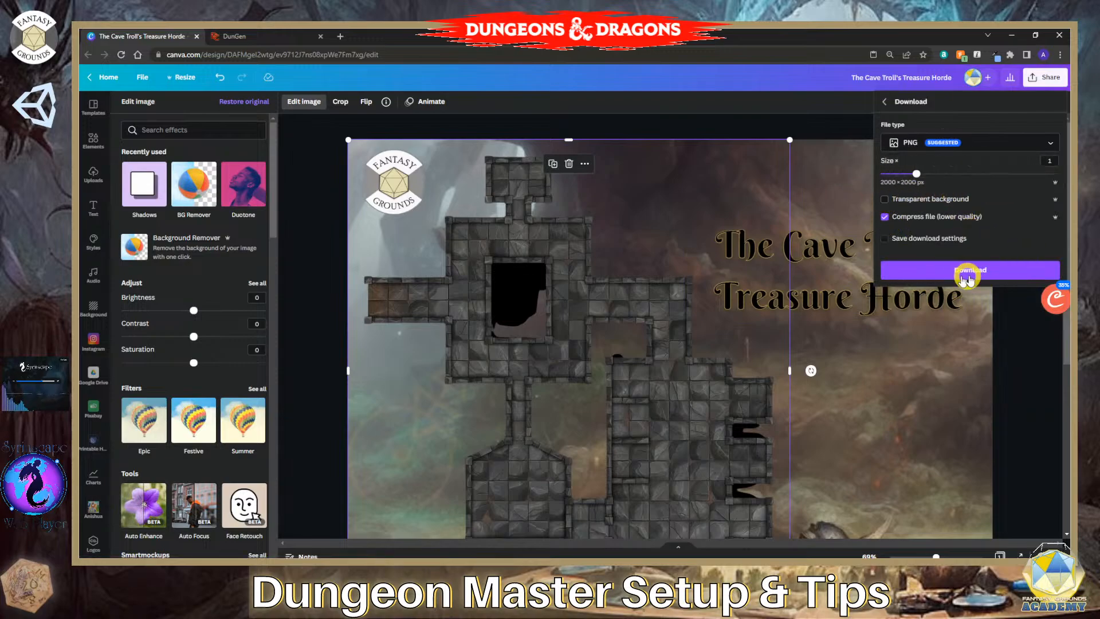
{"action": "left_click", "coordinate": [967, 277]}
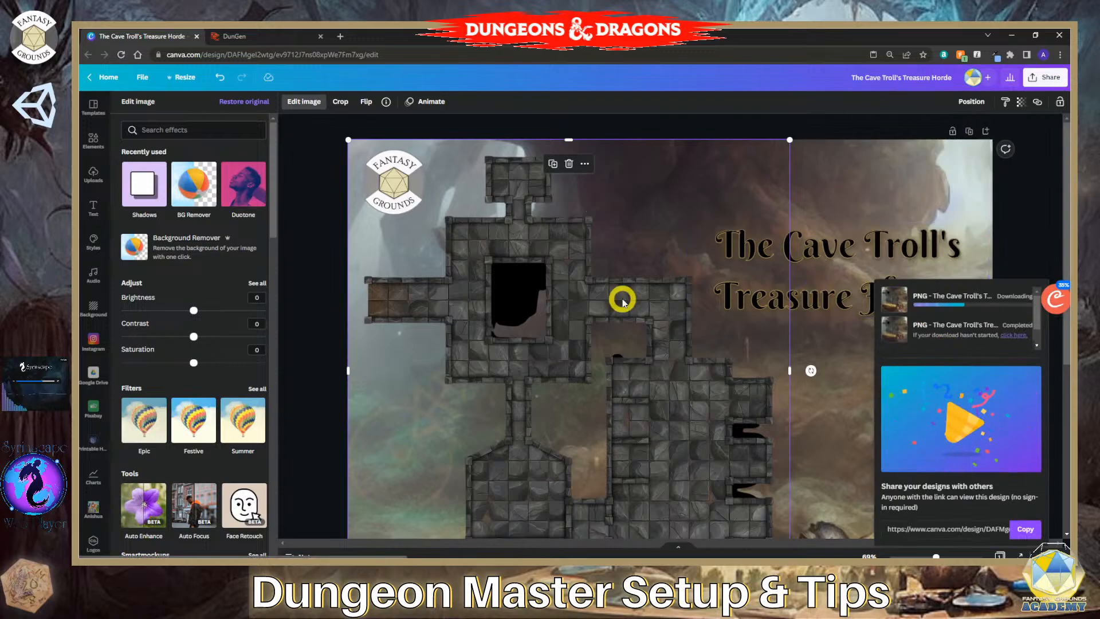
{"action": "scroll", "coordinate": [786, 351], "scroll_direction": "down", "scroll_amount": 2}
{"action": "scroll", "coordinate": [782, 355], "scroll_direction": "down", "scroll_amount": 2}
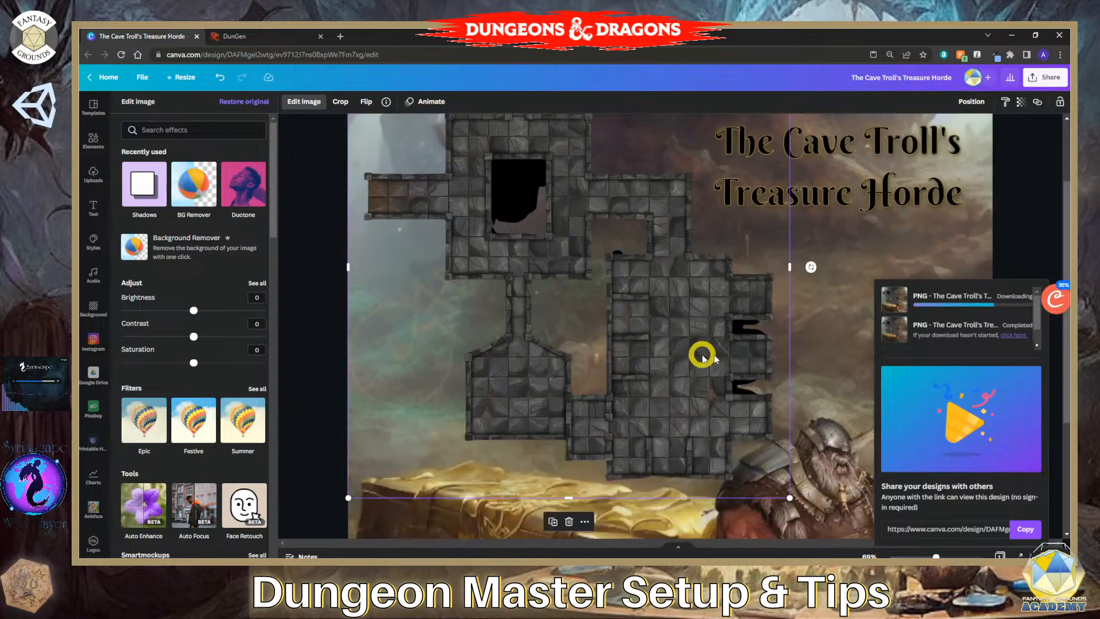
{"action": "scroll", "coordinate": [698, 356], "scroll_direction": "down", "scroll_amount": 2}
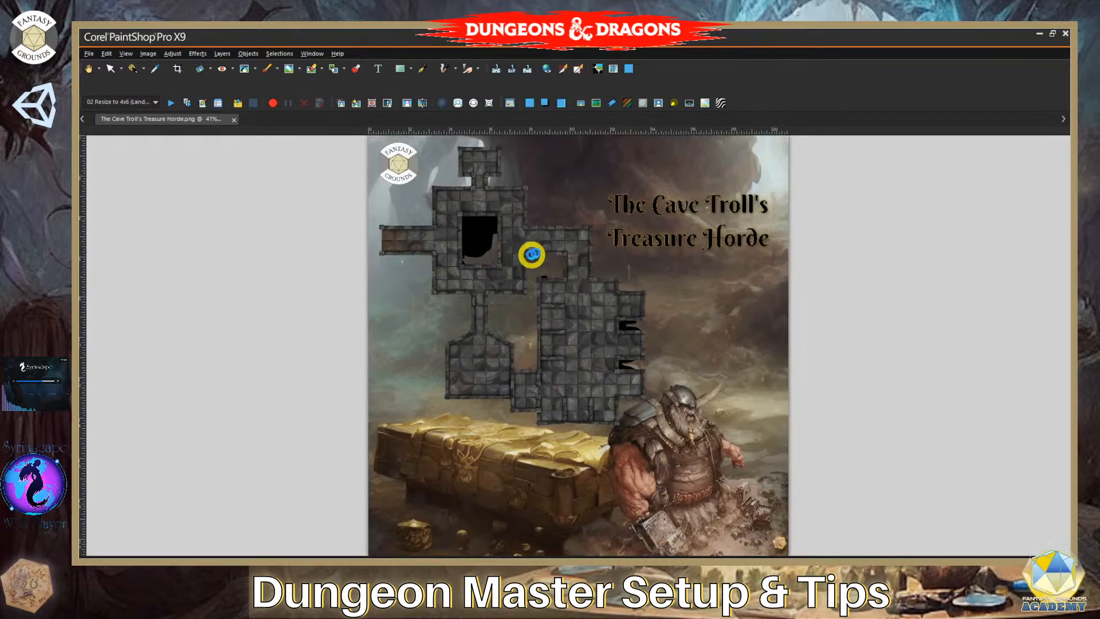
Close The Cave Troll's Treasure Horde.png and PaintShop Pro, and switch to Fantasy Grounds to close the gridded map window.
{"action": "left_click", "coordinate": [234, 117]}
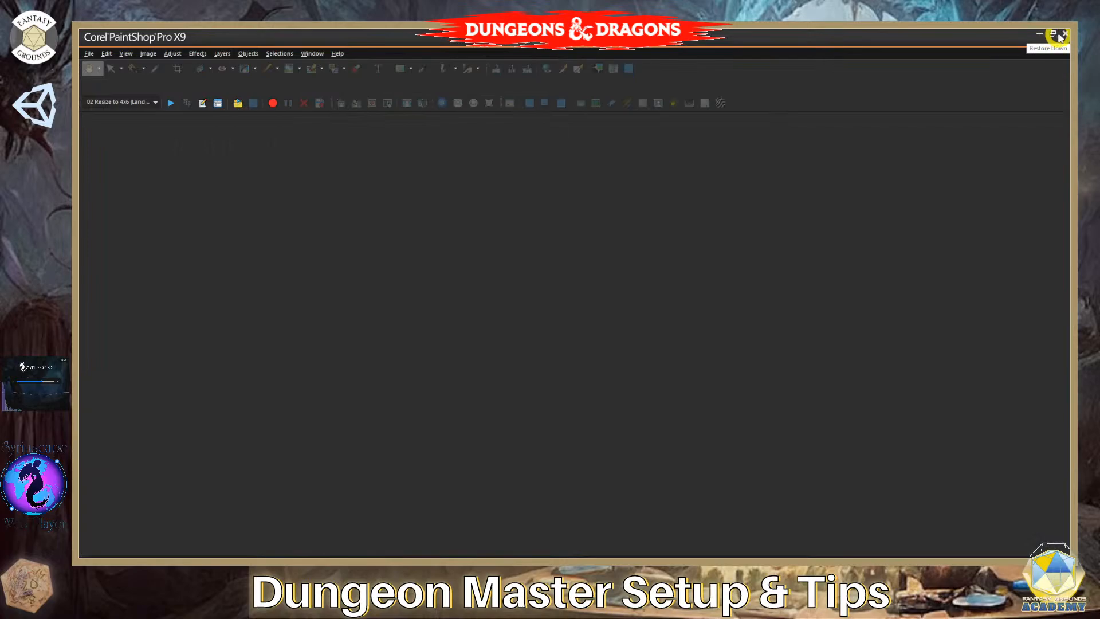
{"action": "left_click", "coordinate": [1065, 35]}
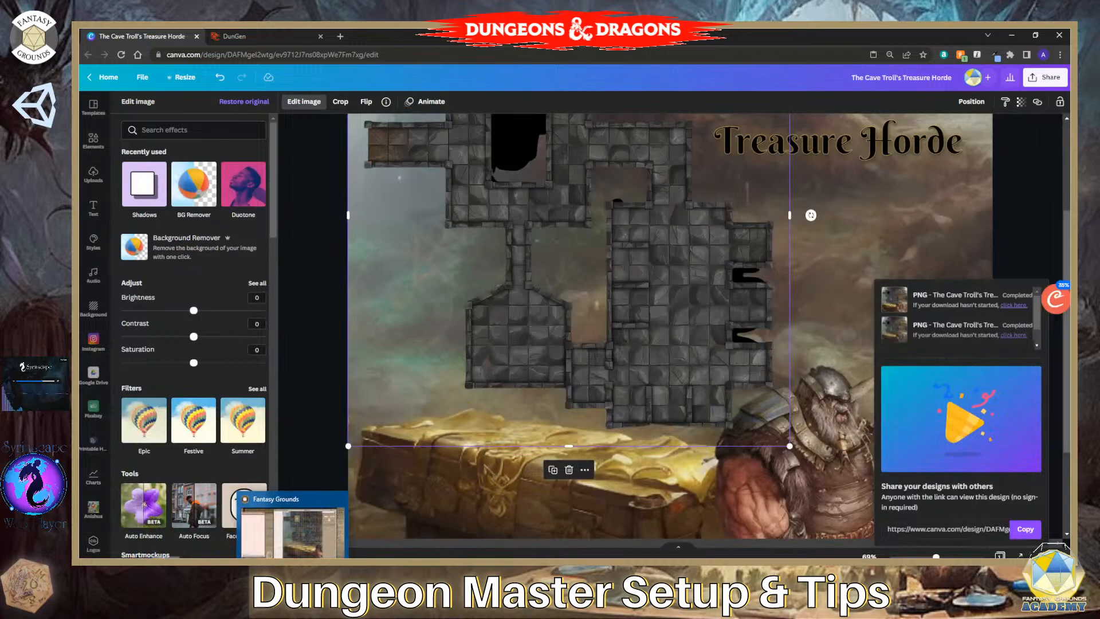
{"action": "mouse_move", "coordinate": [295, 574]}
{"action": "left_click", "coordinate": [292, 530]}
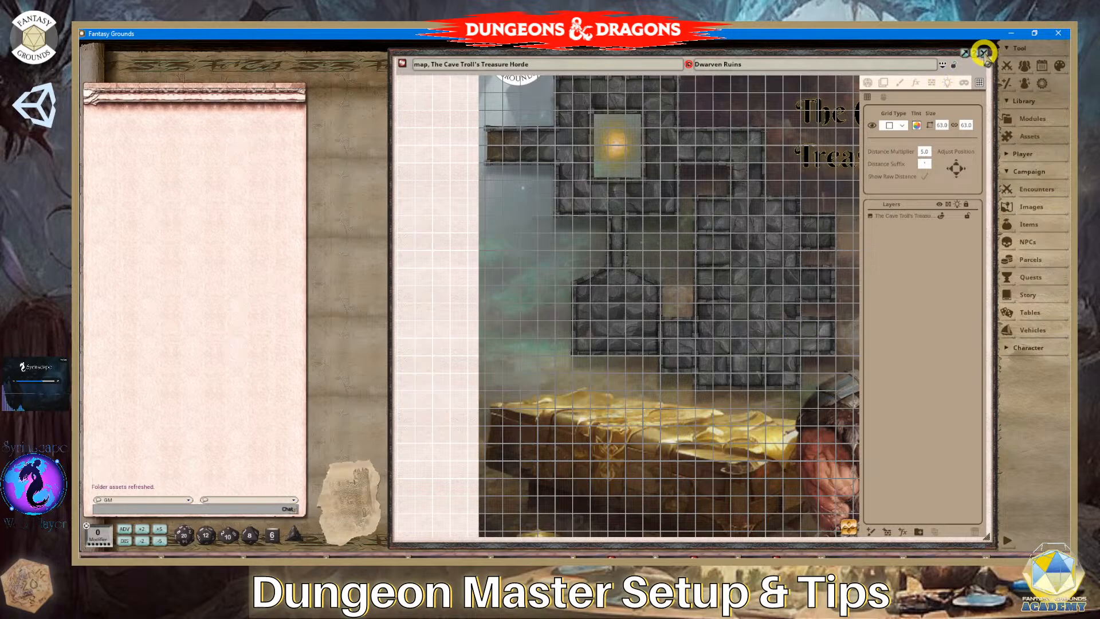
{"action": "left_click", "coordinate": [982, 53]}
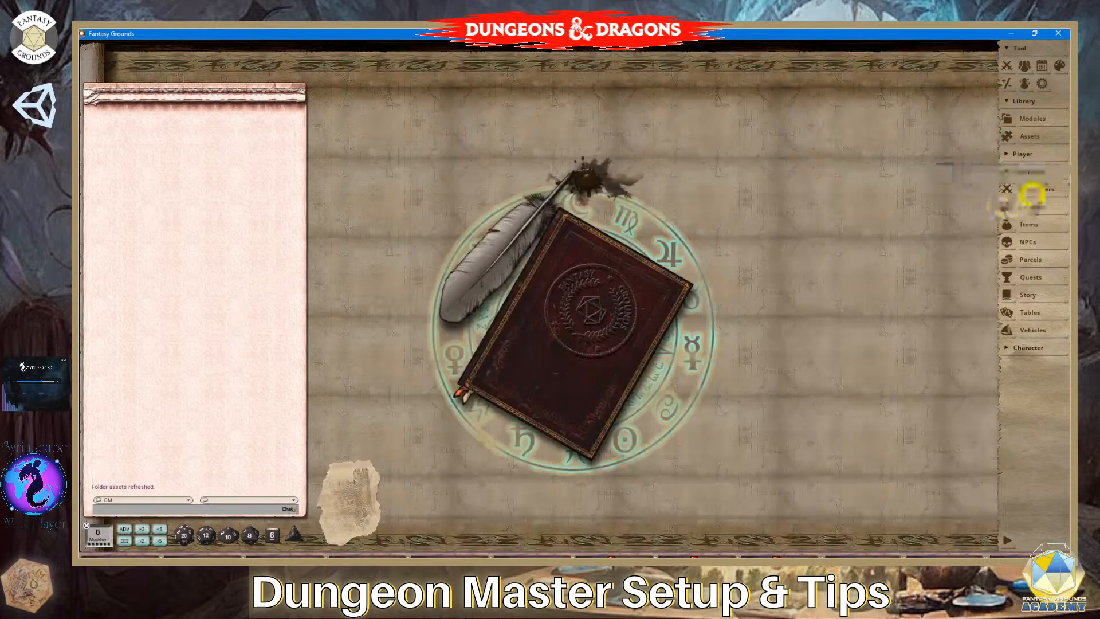
Open the campaign's images folder from the Assets window and move the folder window over the Assets window.
{"action": "left_click", "coordinate": [1022, 136]}
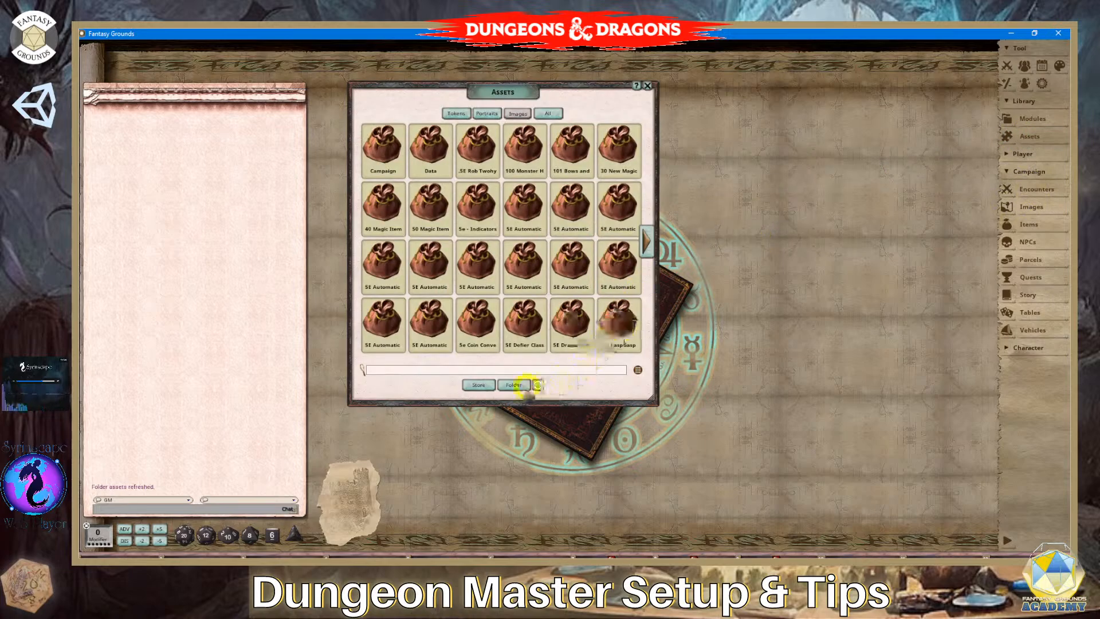
{"action": "left_click", "coordinate": [519, 385]}
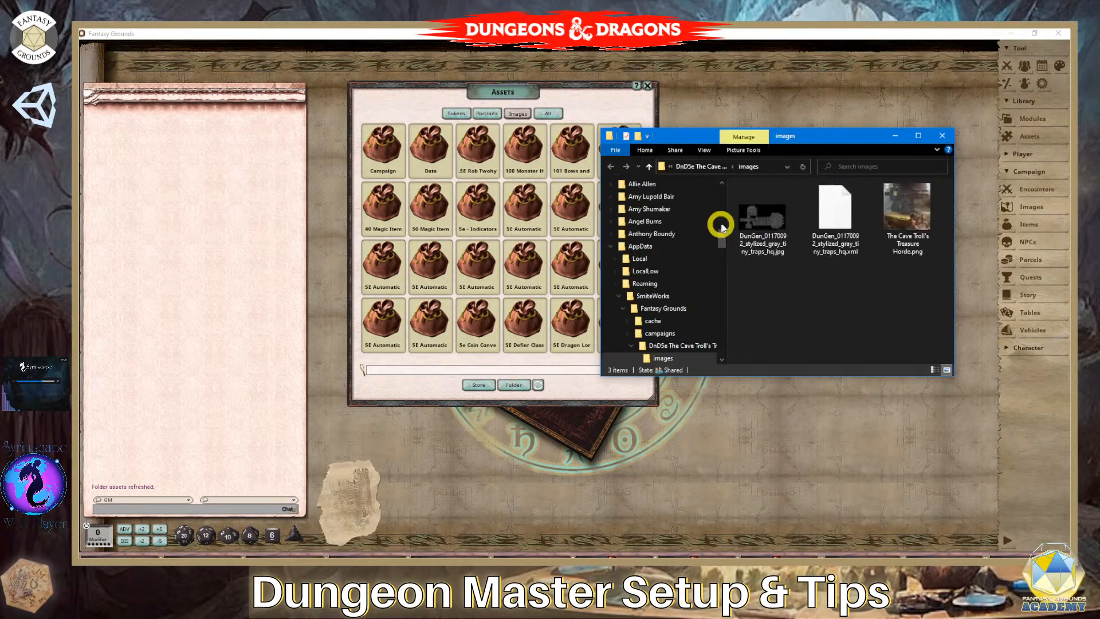
{"action": "left_click_drag", "start_coordinate": [851, 140], "coordinate": [635, 125]}
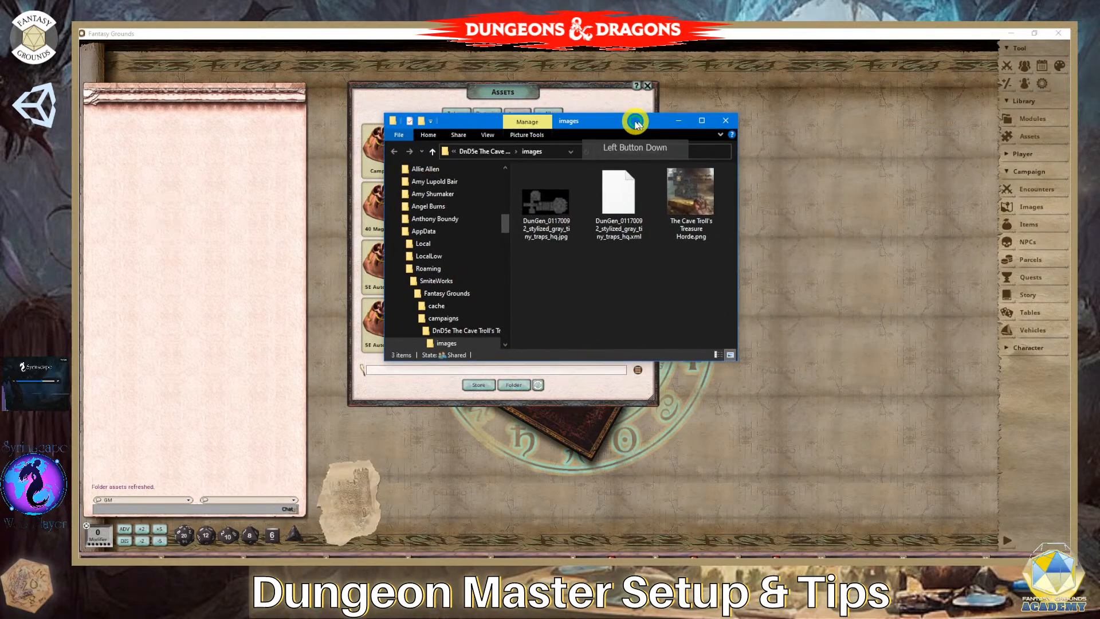
Create a folder named New Map inside the campaign's images folder and open it.
{"action": "right_click", "coordinate": [572, 292]}
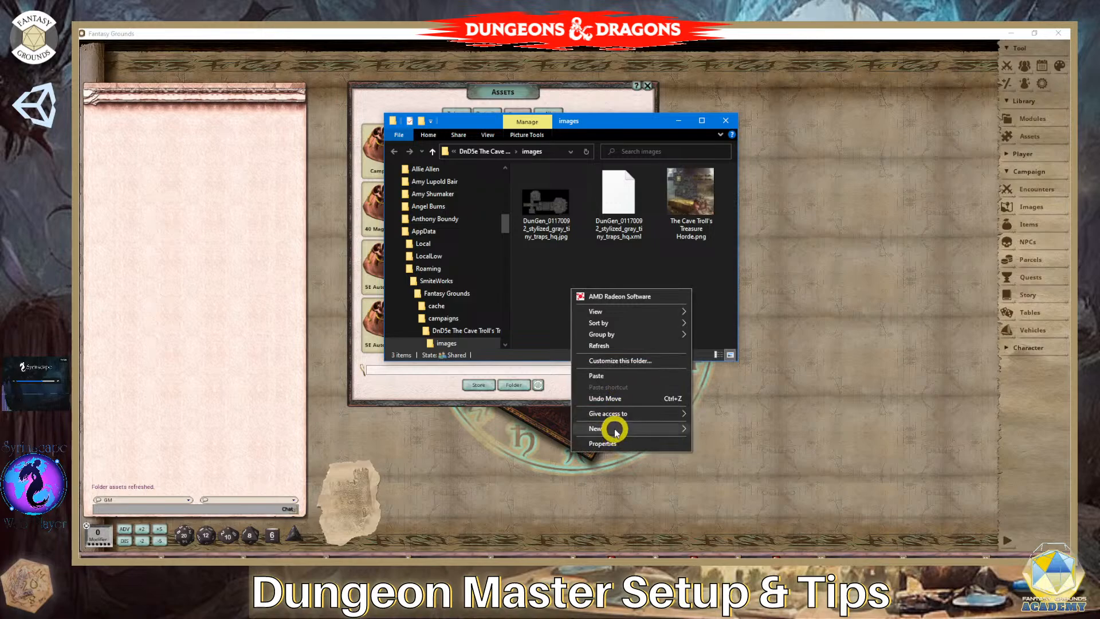
{"action": "mouse_move", "coordinate": [616, 430]}
{"action": "left_click", "coordinate": [723, 275]}
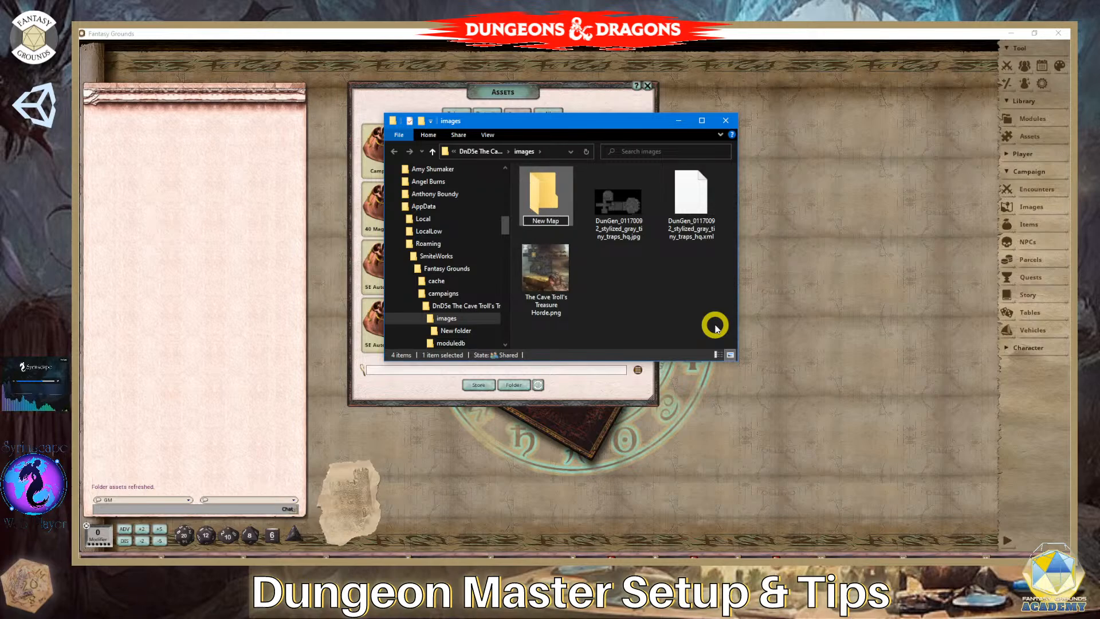
{"action": "key", "text": "Return"}
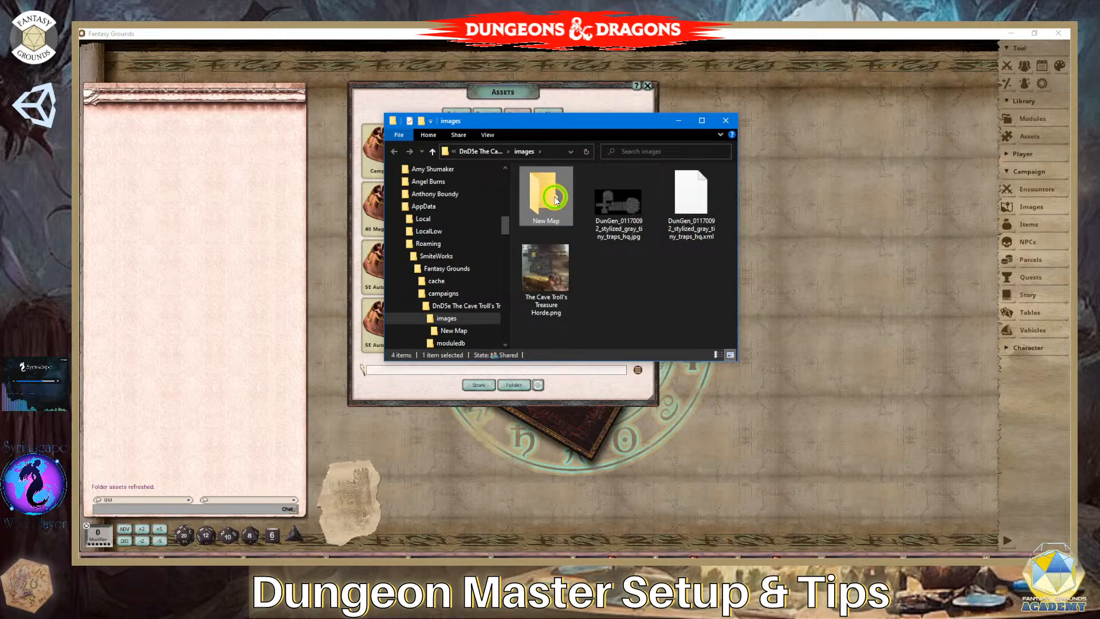
{"action": "double_click", "coordinate": [555, 200]}
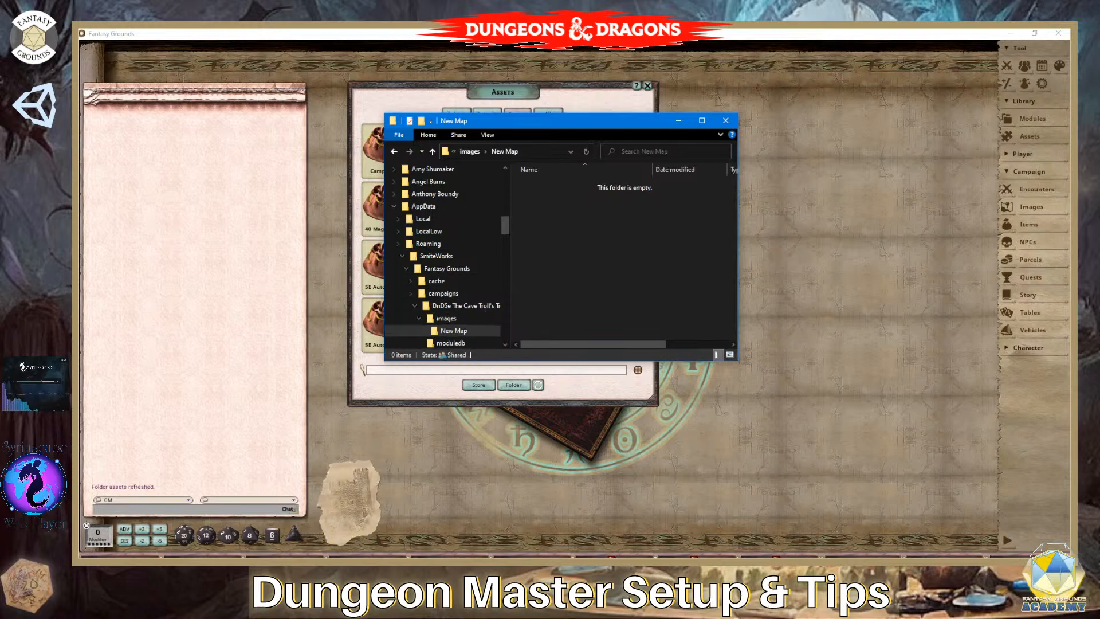
Copy the newly downloaded The Cave Troll's Treasure Horde.png from the recent files into the empty New Map folder.
{"action": "right_click", "coordinate": [273, 555]}
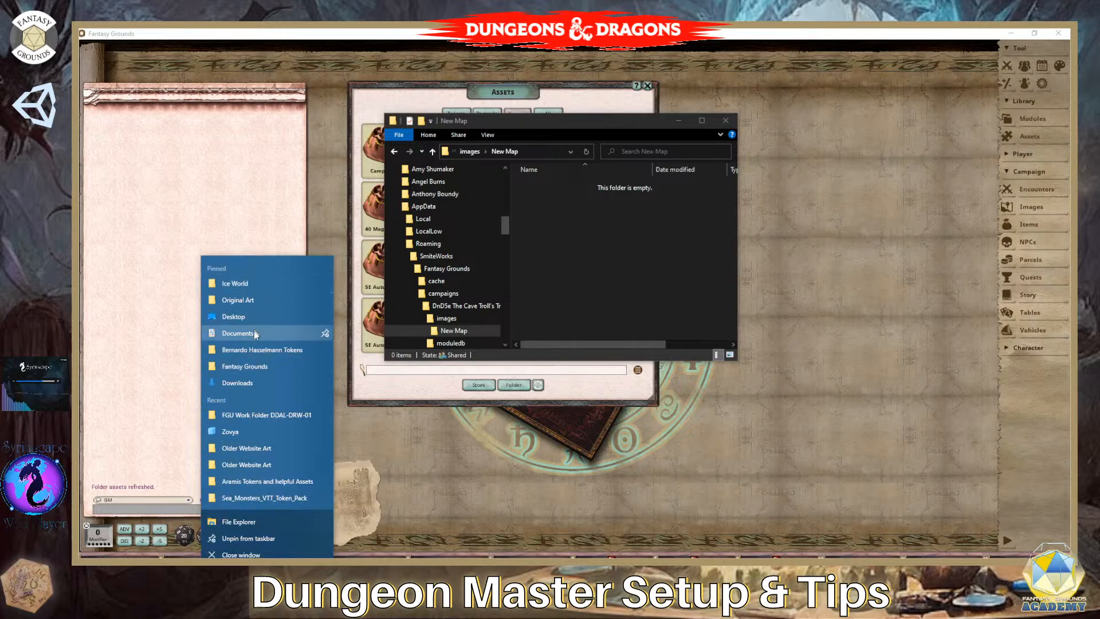
{"action": "left_click", "coordinate": [289, 382]}
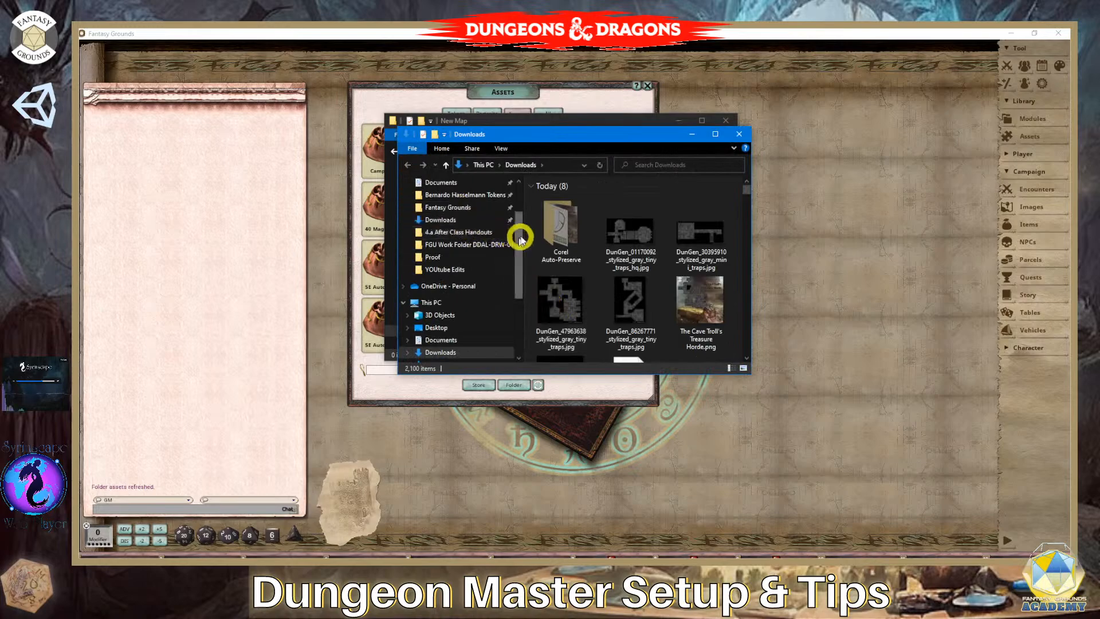
{"action": "left_click_drag", "start_coordinate": [518, 229], "coordinate": [525, 186]}
{"action": "left_click", "coordinate": [450, 193]}
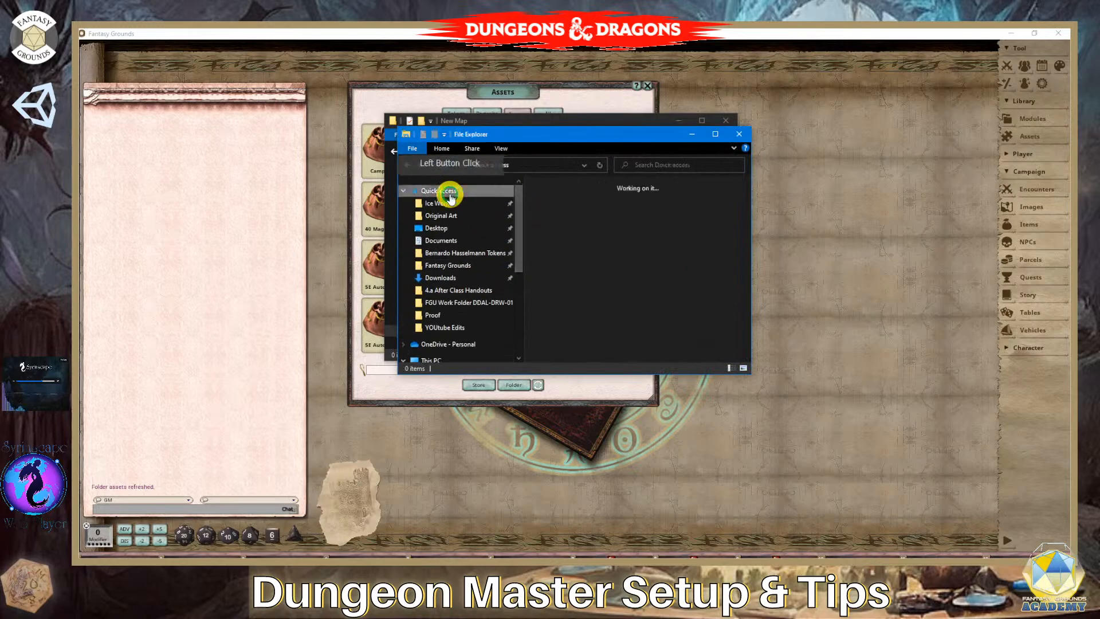
{"action": "scroll", "coordinate": [695, 295], "scroll_direction": "down", "scroll_amount": 5}
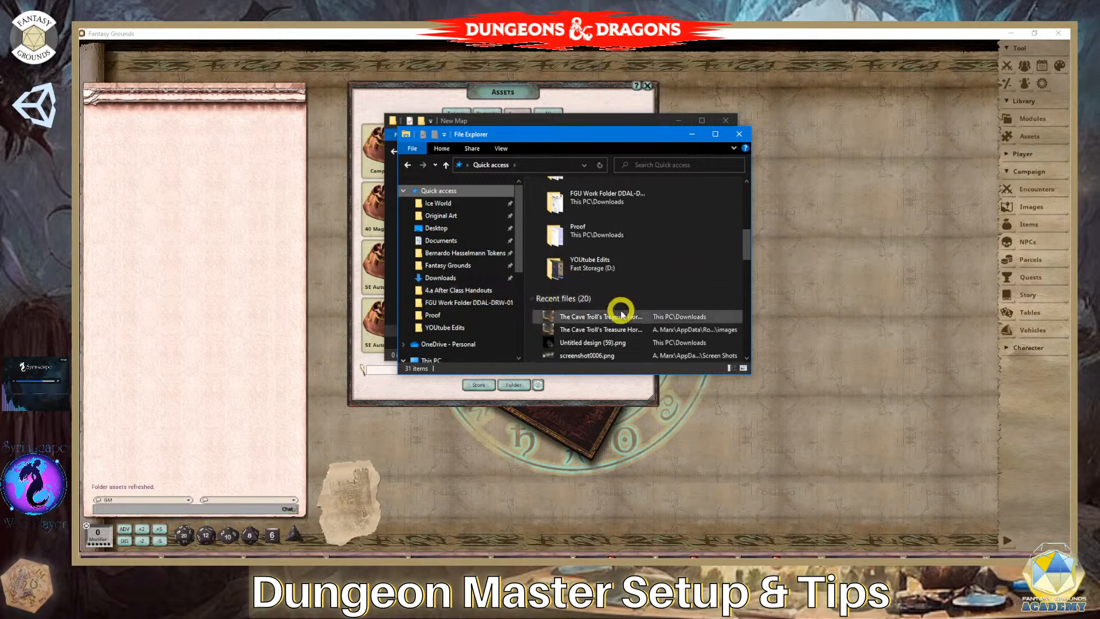
{"action": "left_click", "coordinate": [617, 319]}
{"action": "right_click", "coordinate": [615, 316]}
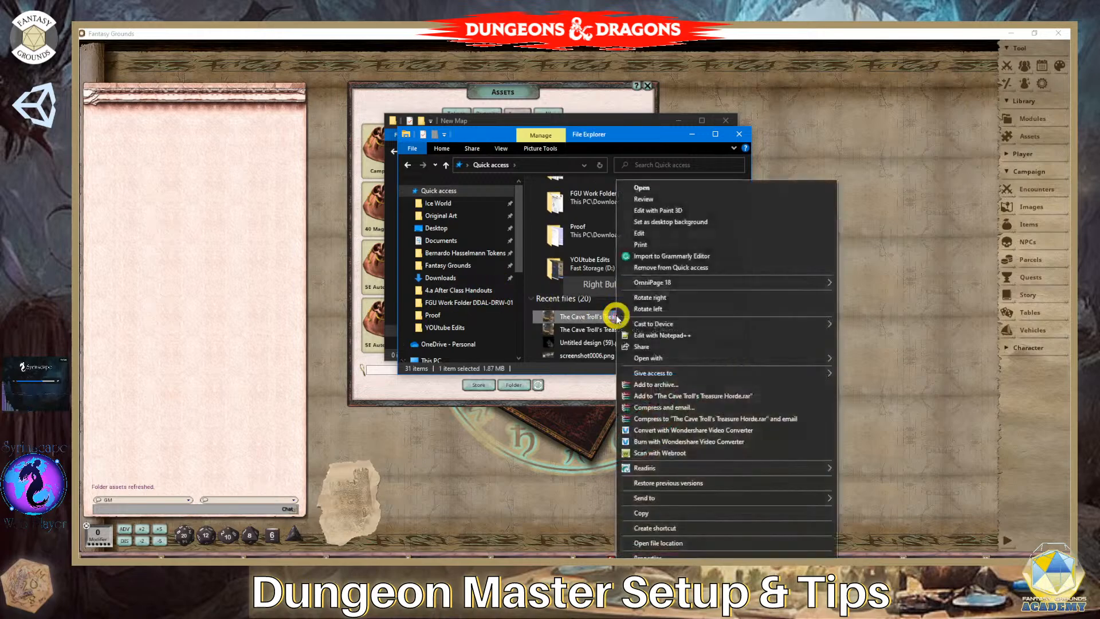
{"action": "left_click", "coordinate": [664, 511]}
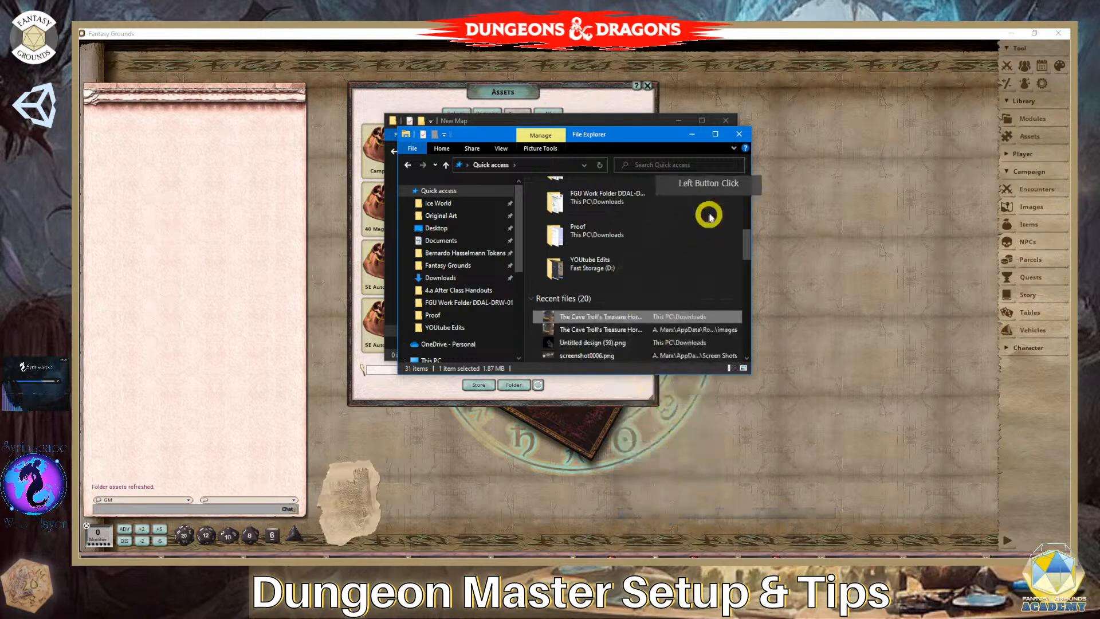
{"action": "left_click", "coordinate": [739, 135]}
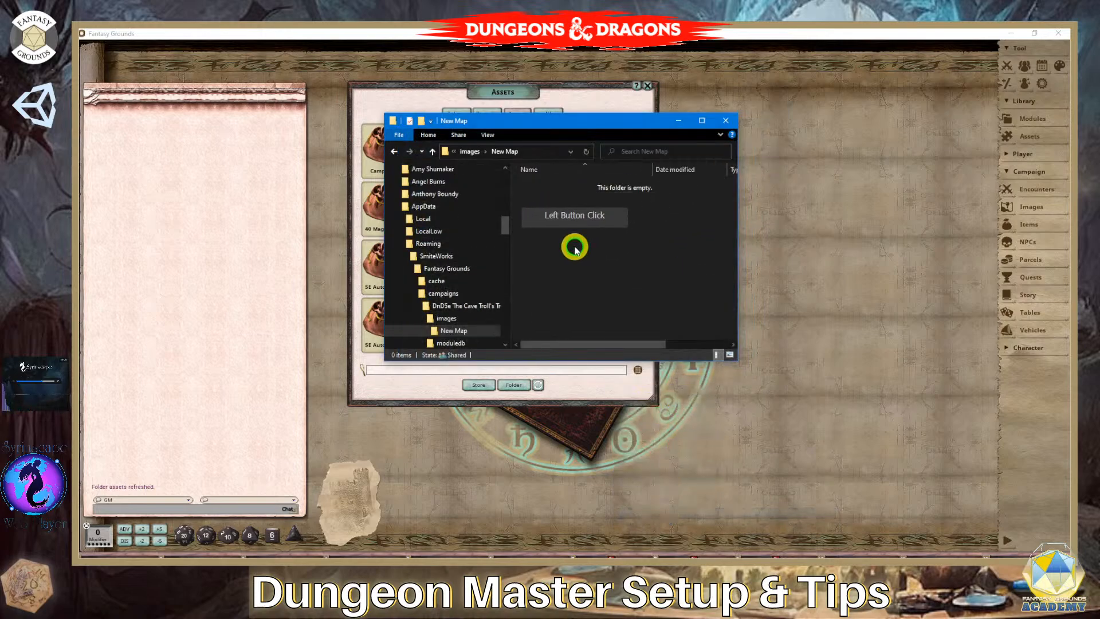
{"action": "key", "text": "ctrl+v"}
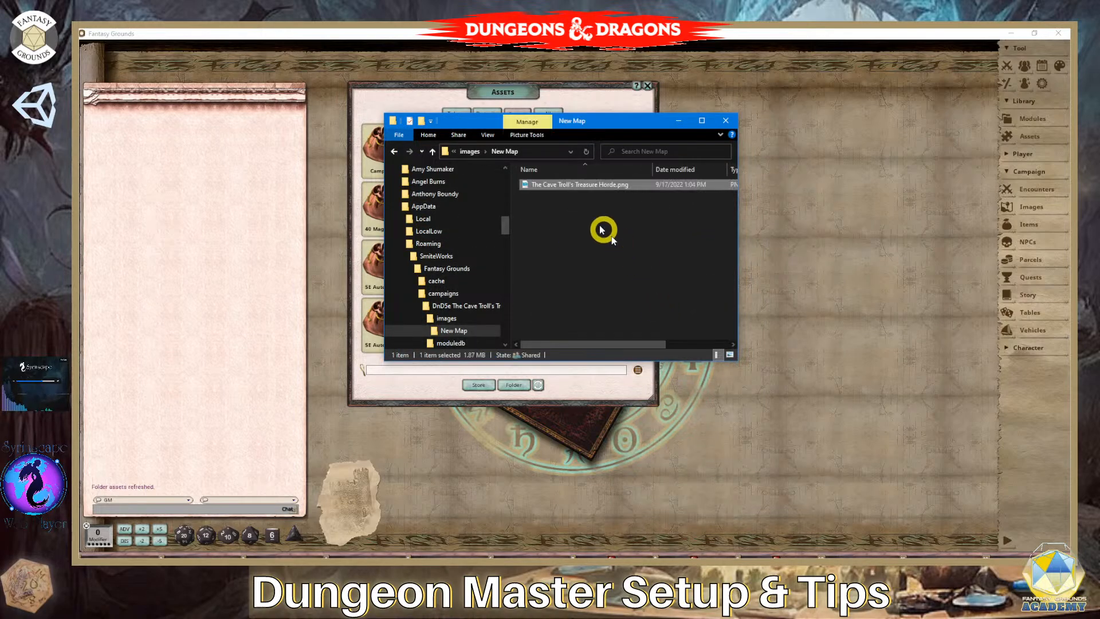
Rename the copied image as The Cave Troll's Treasure Horde II.png and close the New Map folder window.
{"action": "left_click", "coordinate": [613, 184]}
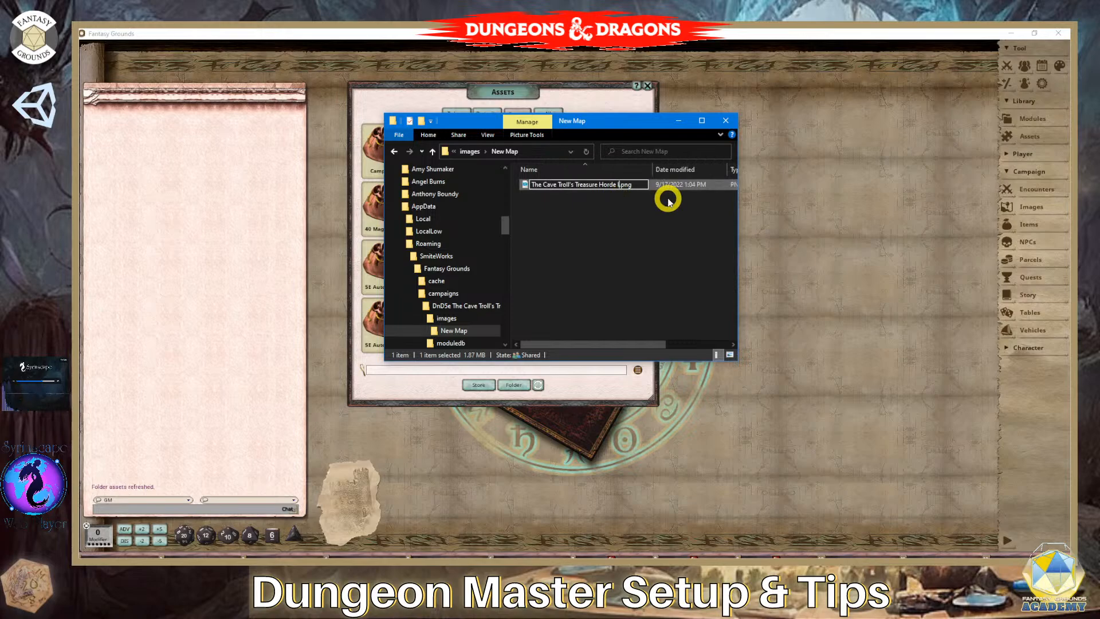
{"action": "left_click", "coordinate": [667, 227]}
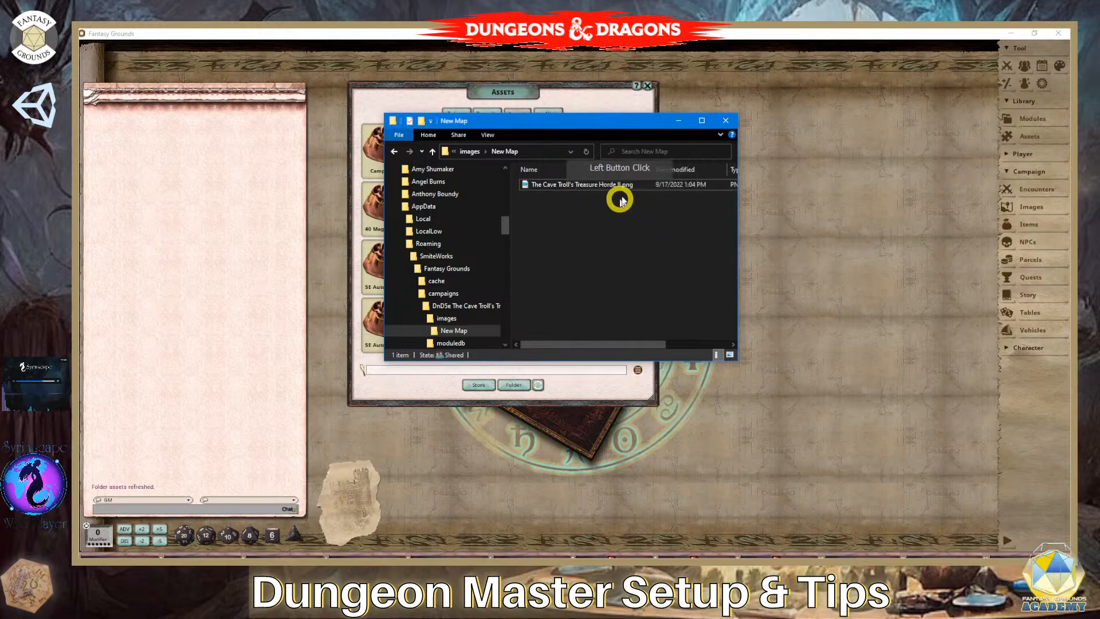
{"action": "left_click", "coordinate": [730, 123]}
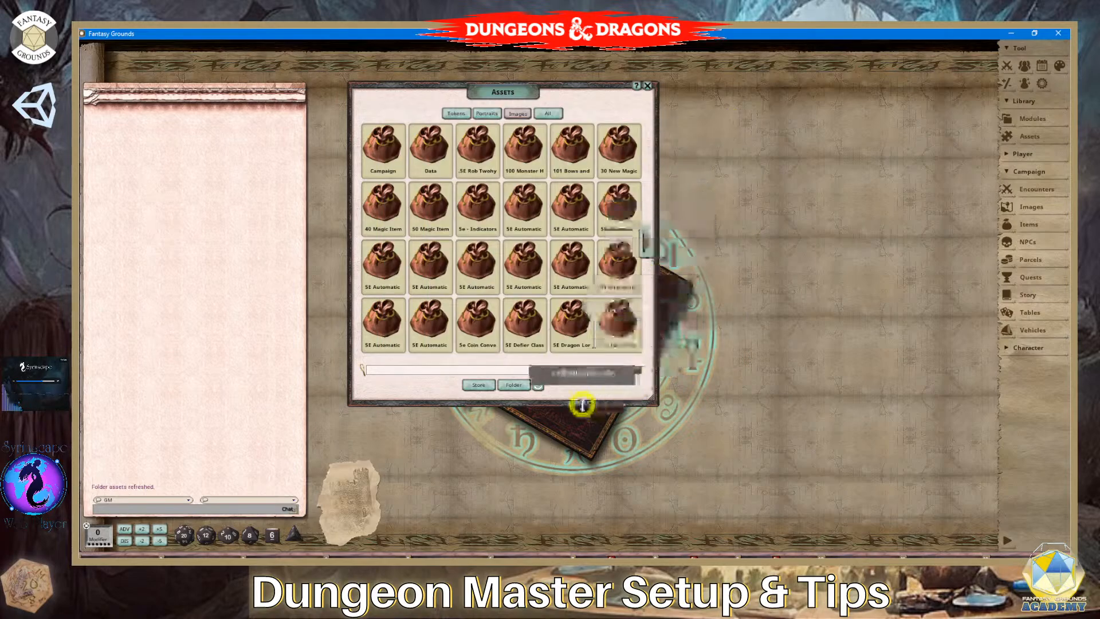
Refresh the Assets folders and open the renamed Cave Troll image from the campaign's New Map folder.
{"action": "left_click", "coordinate": [541, 389]}
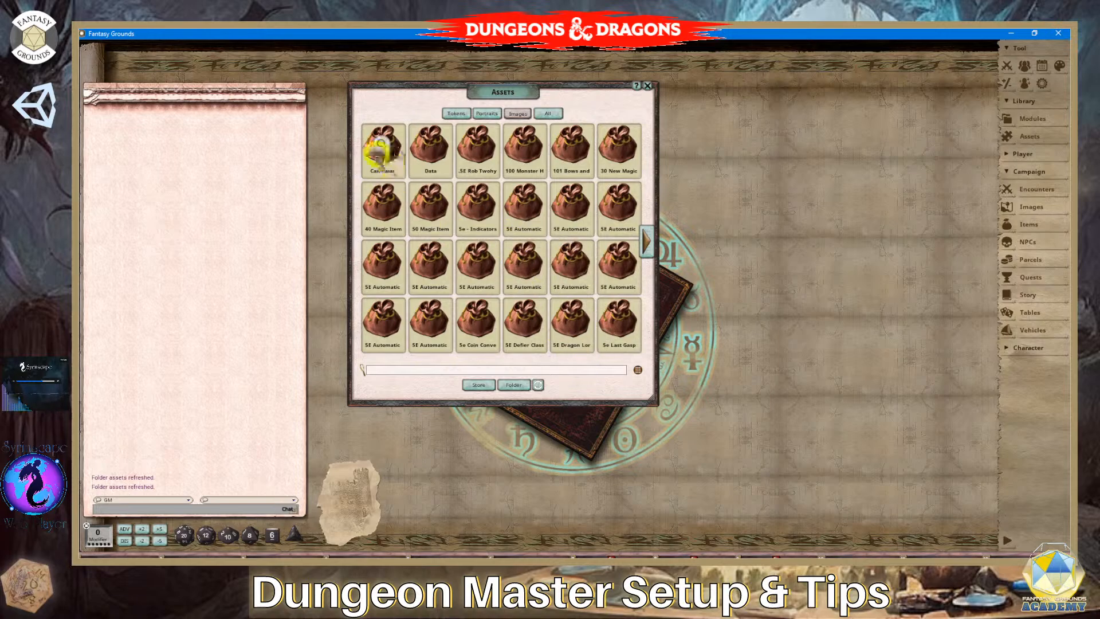
{"action": "left_click", "coordinate": [382, 144]}
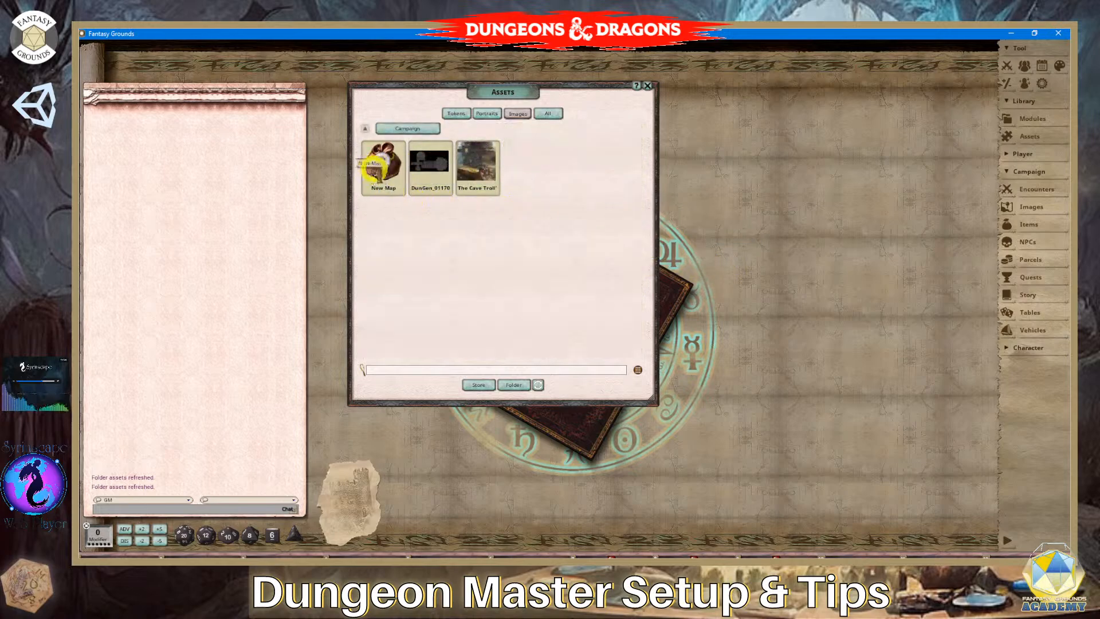
{"action": "left_click", "coordinate": [383, 166]}
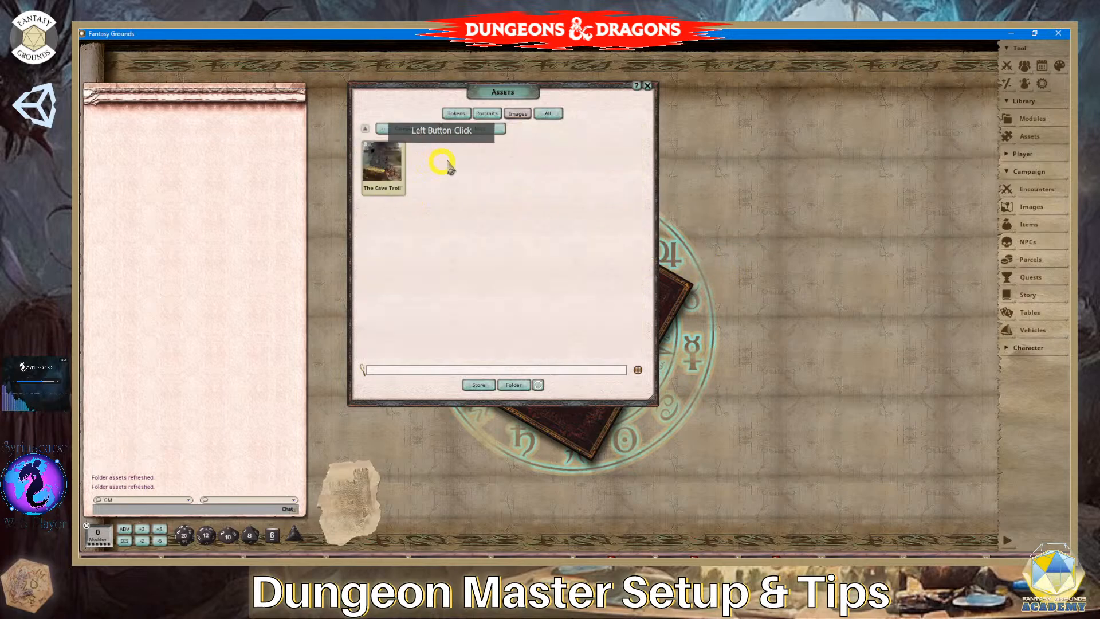
{"action": "left_click", "coordinate": [381, 165]}
{"action": "left_click", "coordinate": [652, 89]}
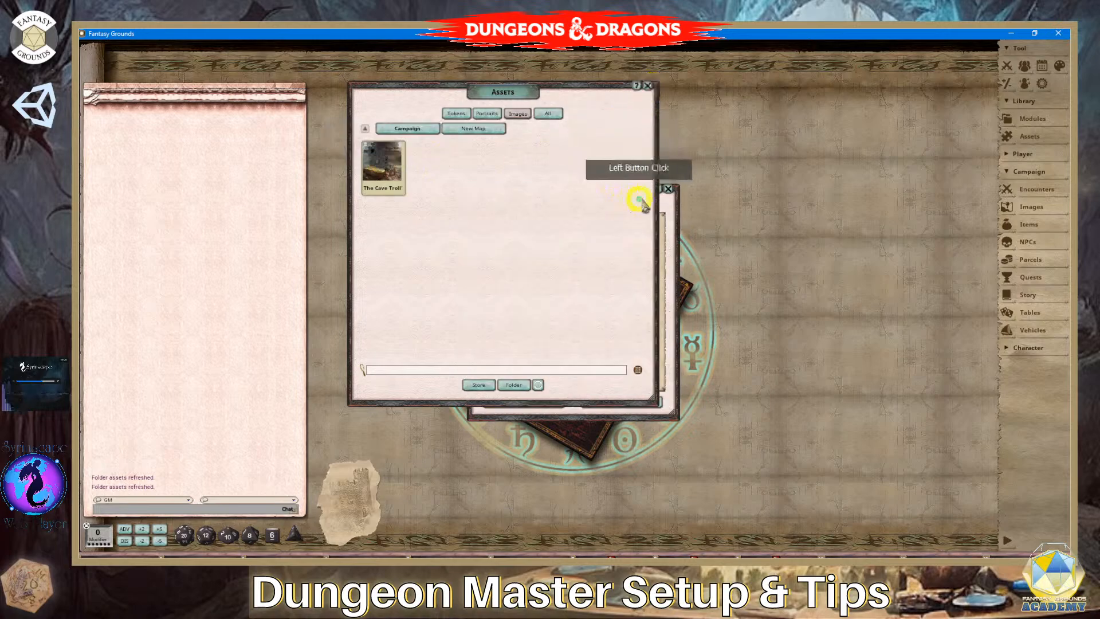
Close the asset list, then reposition and enlarge the preview of The Cave Troll's Treasure Horde map.
{"action": "left_click", "coordinate": [645, 86]}
{"action": "left_click_drag", "start_coordinate": [628, 195], "coordinate": [805, 172]}
{"action": "left_click_drag", "start_coordinate": [801, 83], "coordinate": [561, 102]}
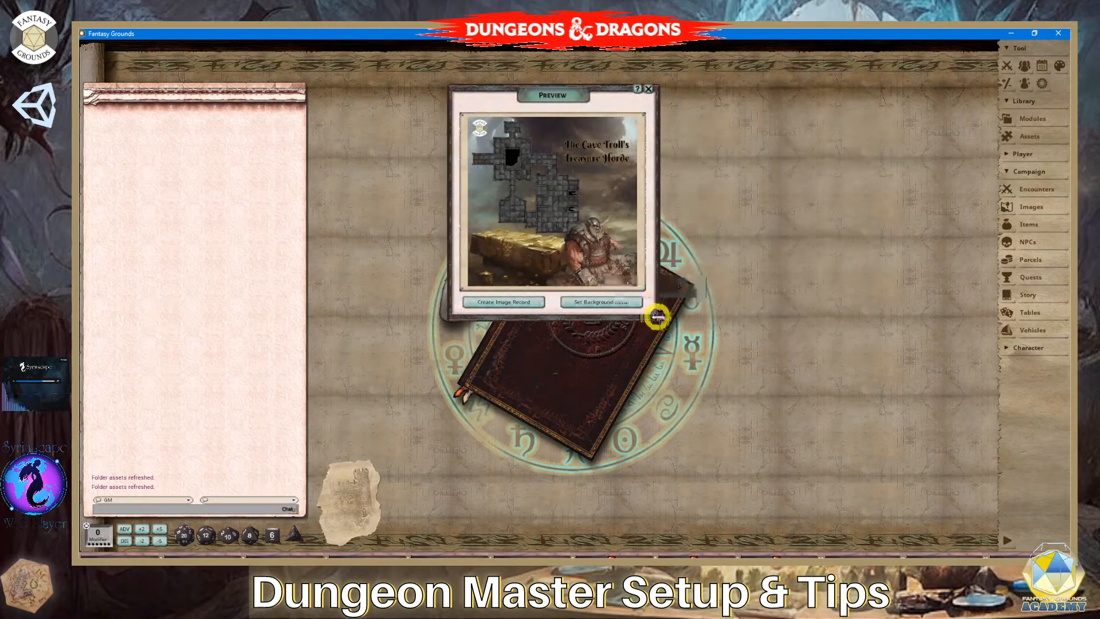
{"action": "left_click_drag", "start_coordinate": [656, 318], "coordinate": [710, 421]}
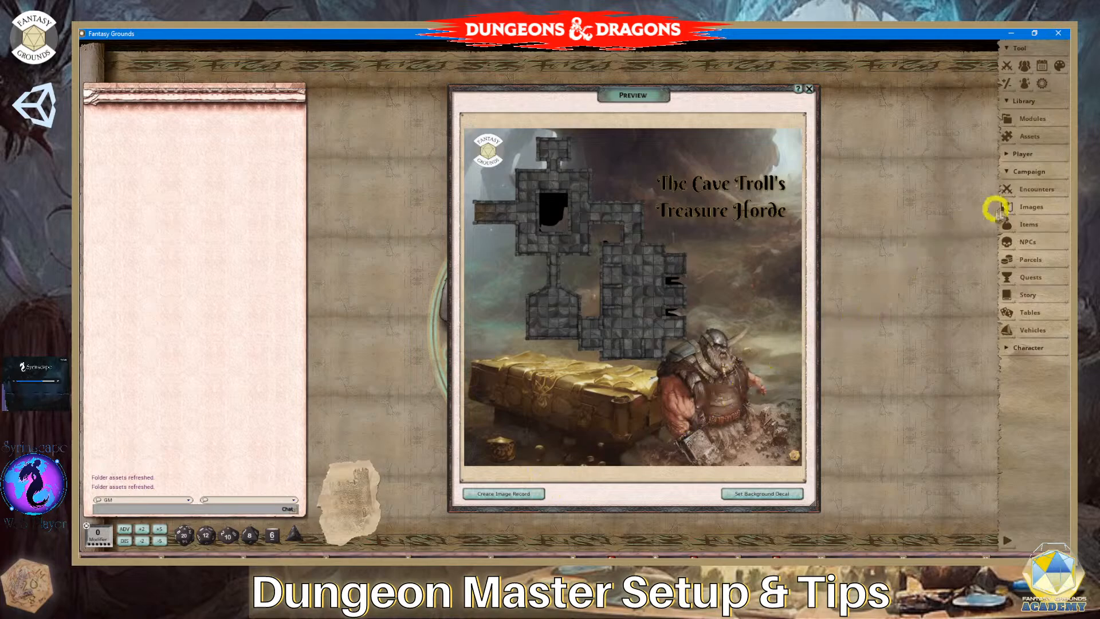
{"action": "left_click_drag", "start_coordinate": [771, 92], "coordinate": [701, 88]}
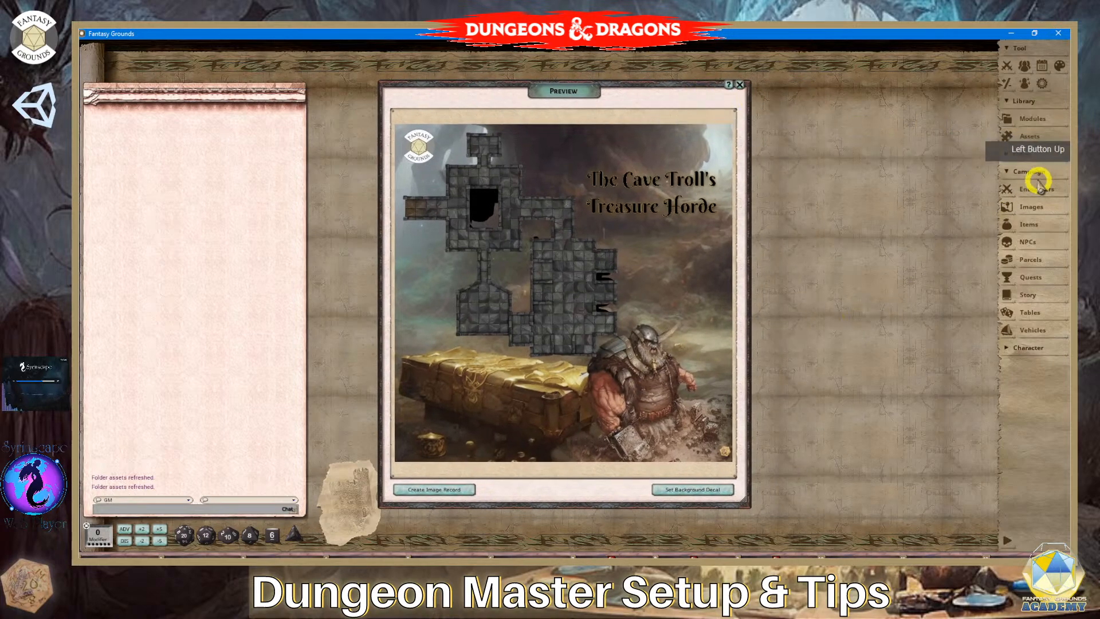
Check the campaign's image list, create an image record from the previewed map, and close the list.
{"action": "left_click", "coordinate": [1013, 207]}
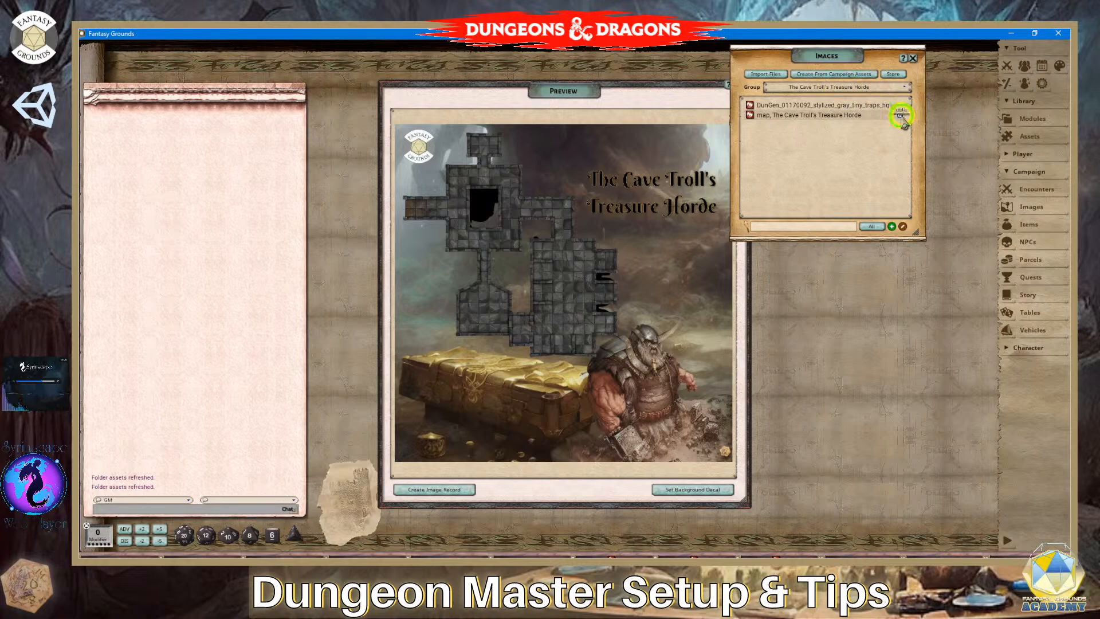
{"action": "left_click", "coordinate": [901, 116]}
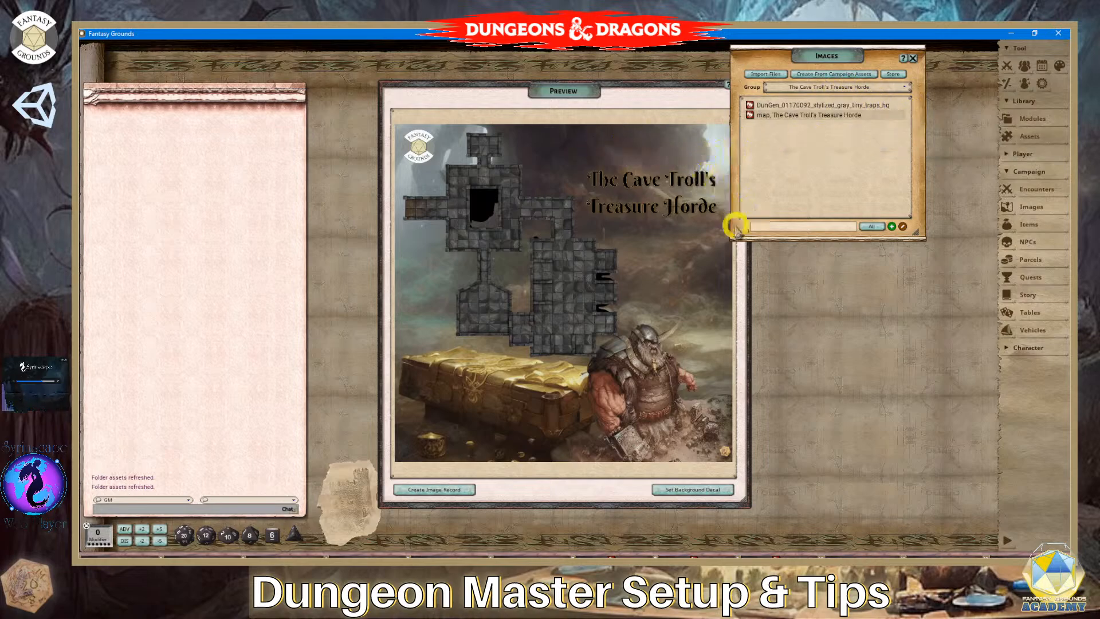
{"action": "left_click", "coordinate": [448, 490]}
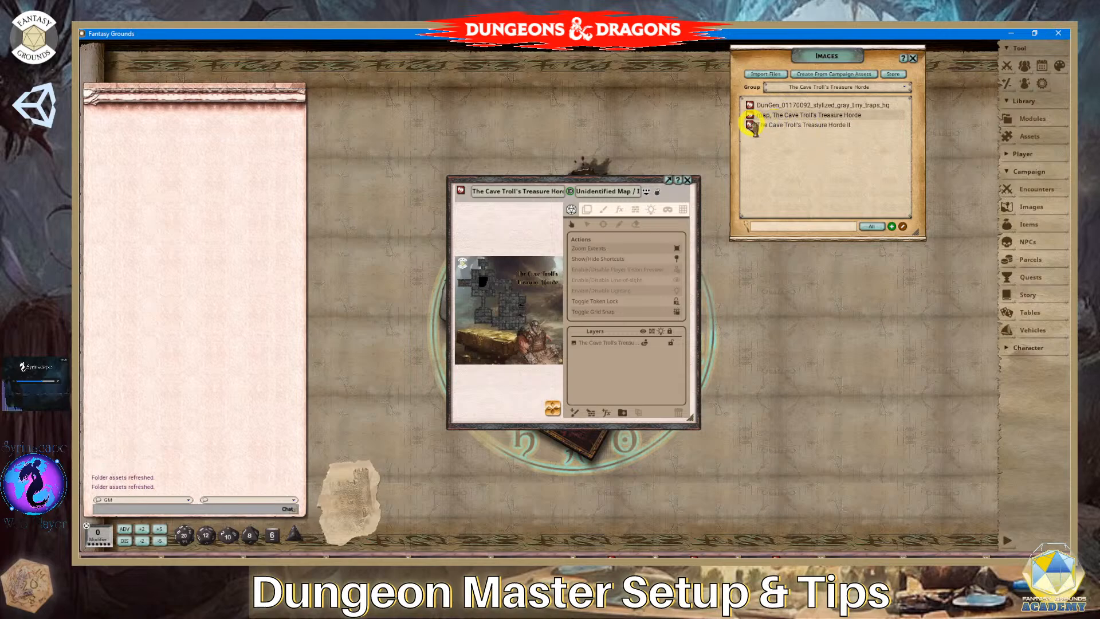
{"action": "left_click", "coordinate": [912, 58]}
Reposition and enlarge The Cave Troll's Treasure Horde II map window to inspect the full artwork.
{"action": "left_click_drag", "start_coordinate": [637, 174], "coordinate": [712, 62]}
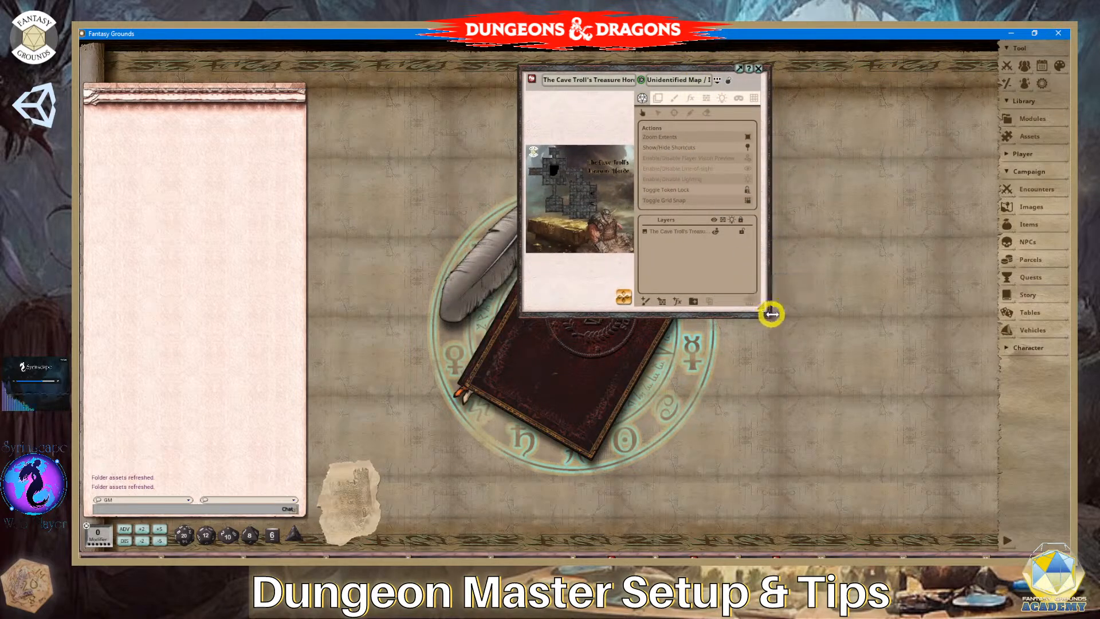
{"action": "left_click_drag", "start_coordinate": [768, 315], "coordinate": [992, 519]}
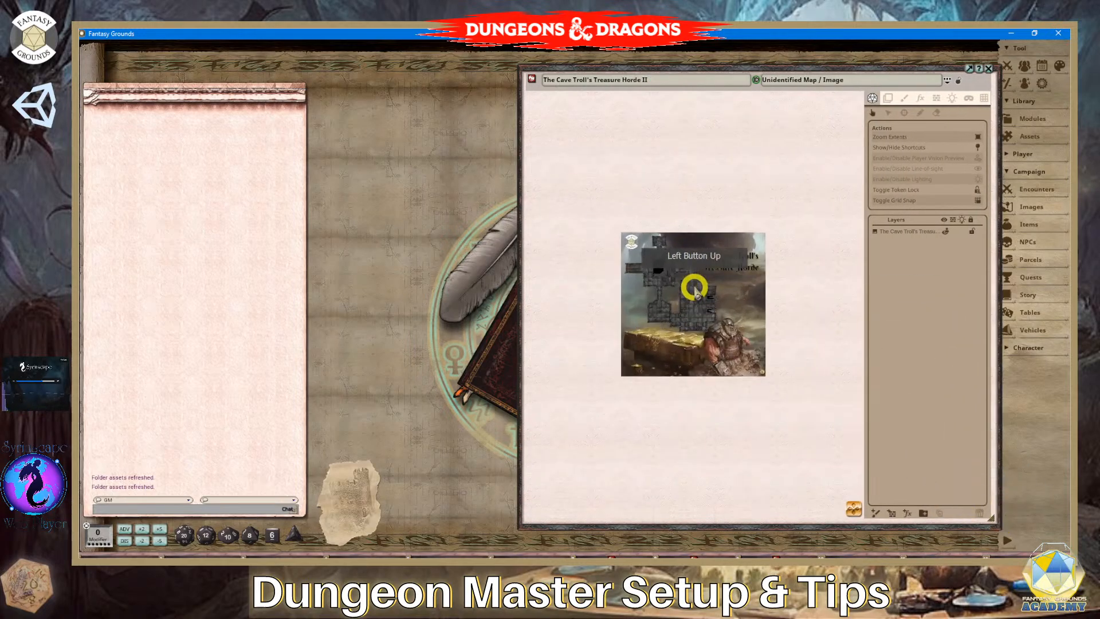
{"action": "scroll", "coordinate": [696, 279], "scroll_direction": "up", "scroll_amount": 3}
{"action": "scroll", "coordinate": [699, 277], "scroll_direction": "down", "scroll_amount": 1}
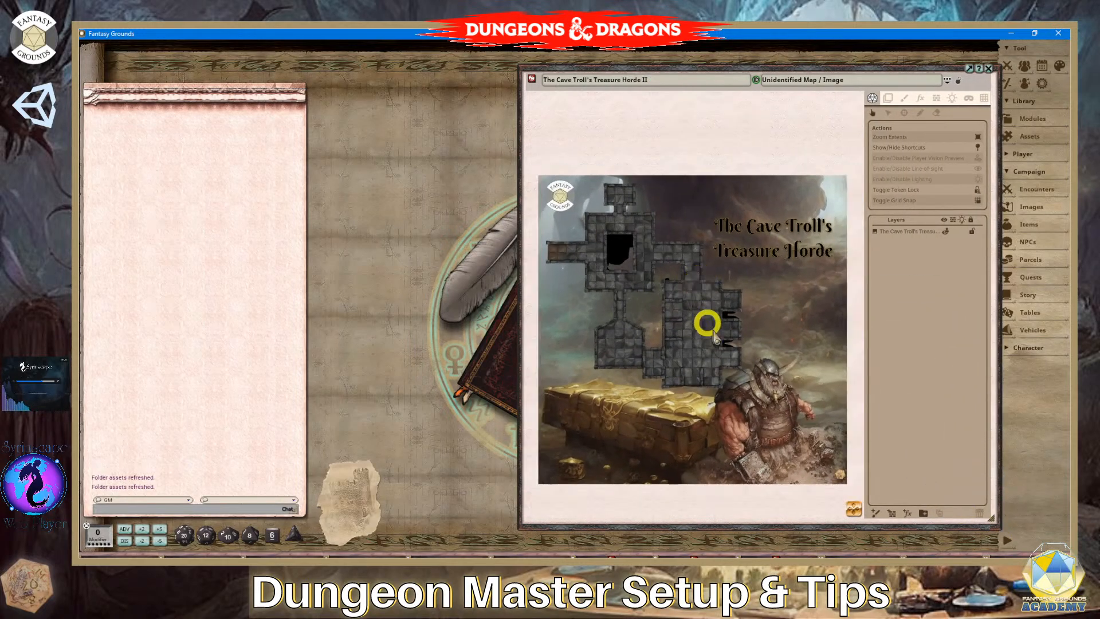
{"action": "scroll", "coordinate": [765, 445], "scroll_direction": "up", "scroll_amount": 1}
{"action": "scroll", "coordinate": [780, 449], "scroll_direction": "down", "scroll_amount": 1}
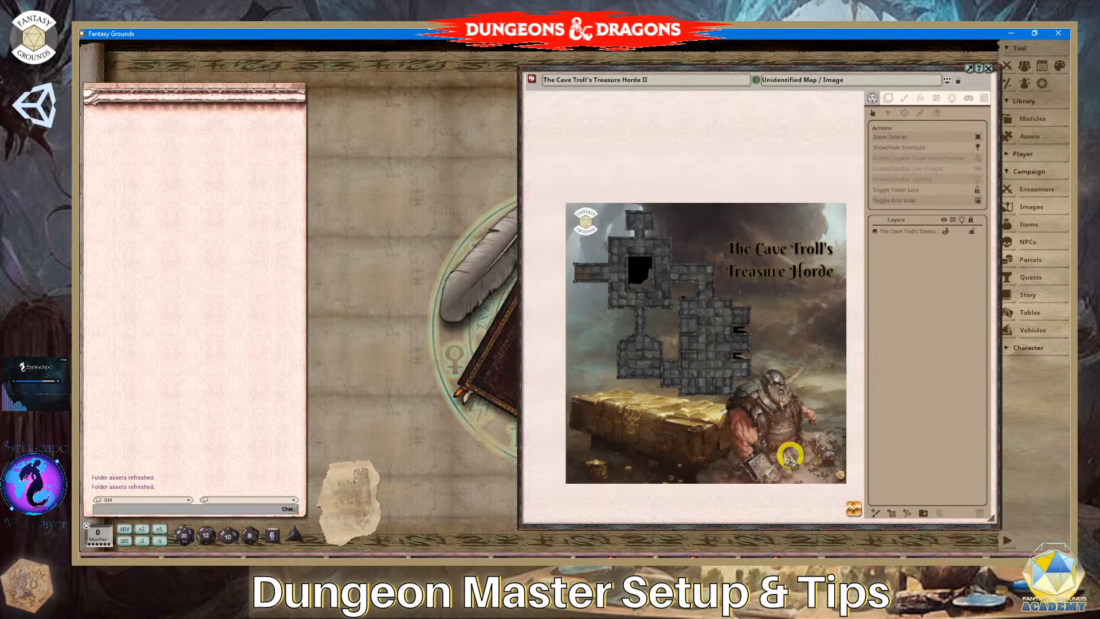
{"action": "scroll", "coordinate": [689, 279], "scroll_direction": "up", "scroll_amount": 2}
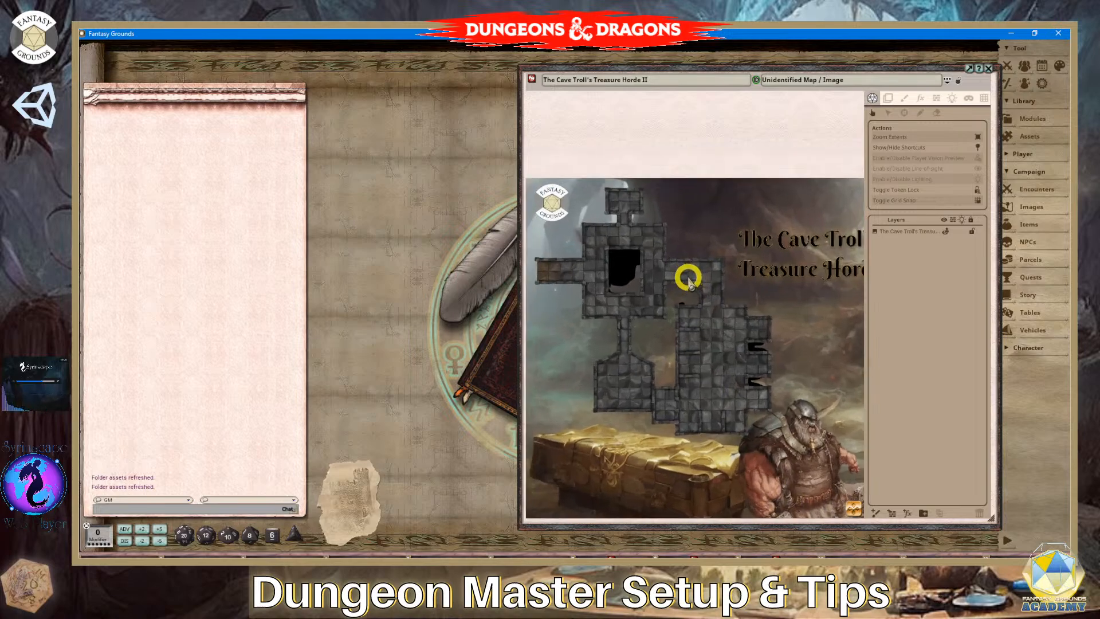
{"action": "scroll", "coordinate": [687, 278], "scroll_direction": "down", "scroll_amount": 1}
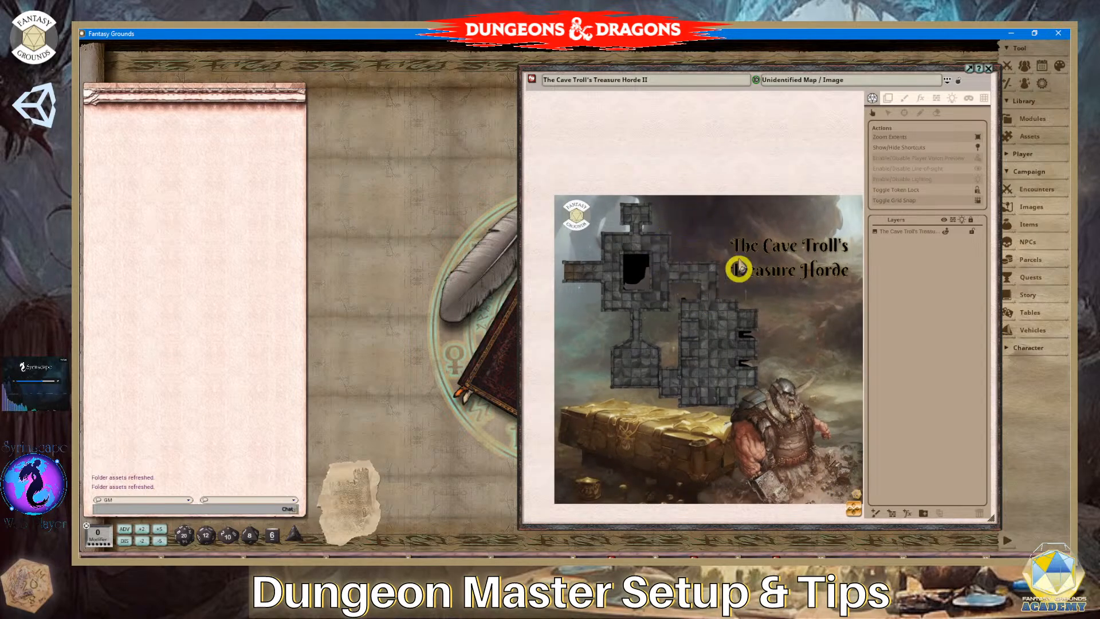
Add a square grid to the map with a cell size of 70 by 70.
{"action": "left_click", "coordinate": [981, 100]}
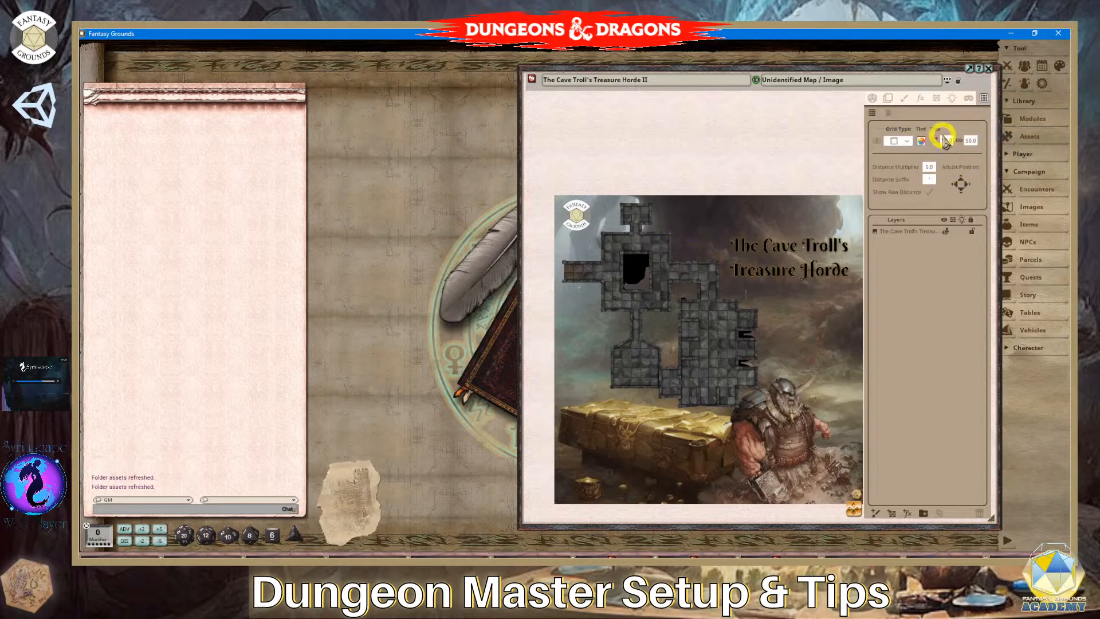
{"action": "left_click", "coordinate": [1012, 195]}
{"action": "type", "text": "7"}
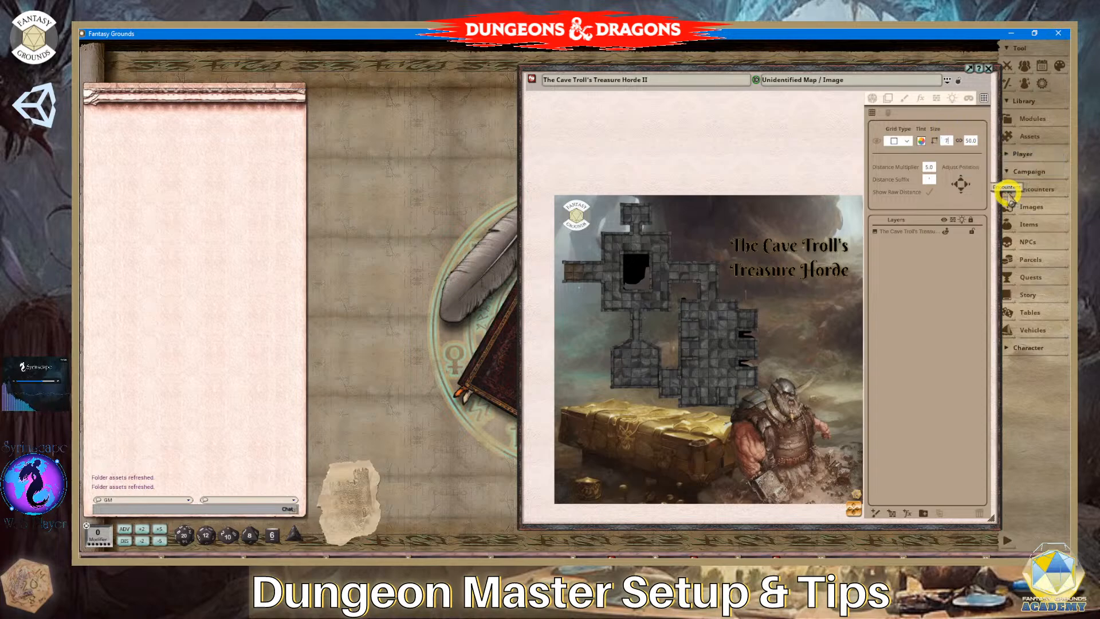
{"action": "type", "text": "0"}
{"action": "left_click", "coordinate": [970, 141]}
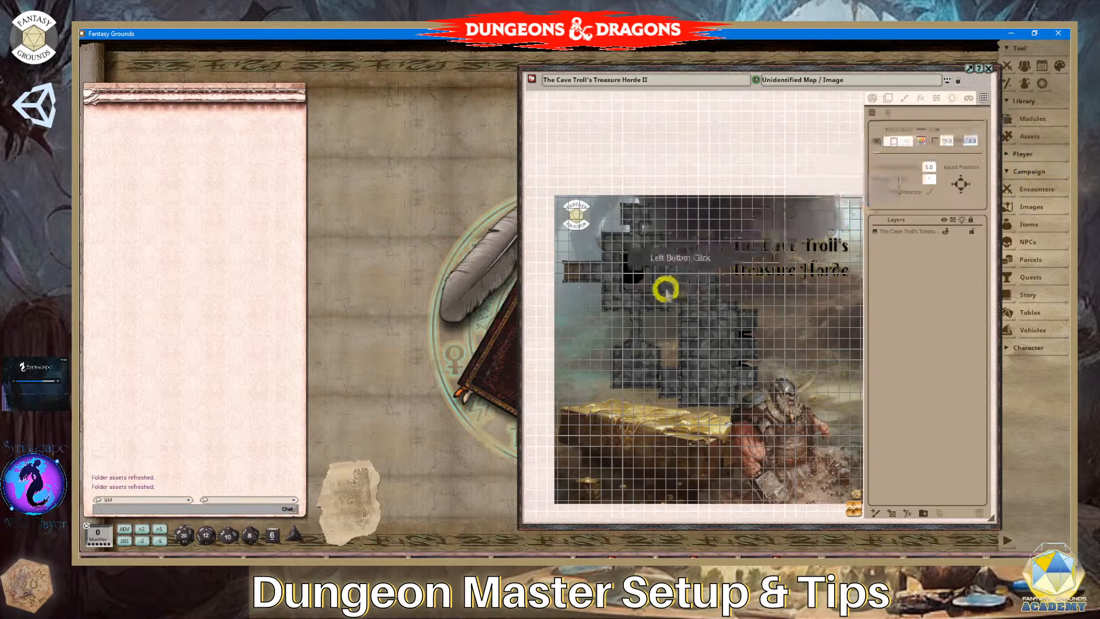
Examine how the grid lines align with the dungeon's floor tiles and walls.
{"action": "scroll", "coordinate": [613, 291], "scroll_direction": "up", "scroll_amount": 3}
{"action": "scroll", "coordinate": [613, 291], "scroll_direction": "up", "scroll_amount": 2}
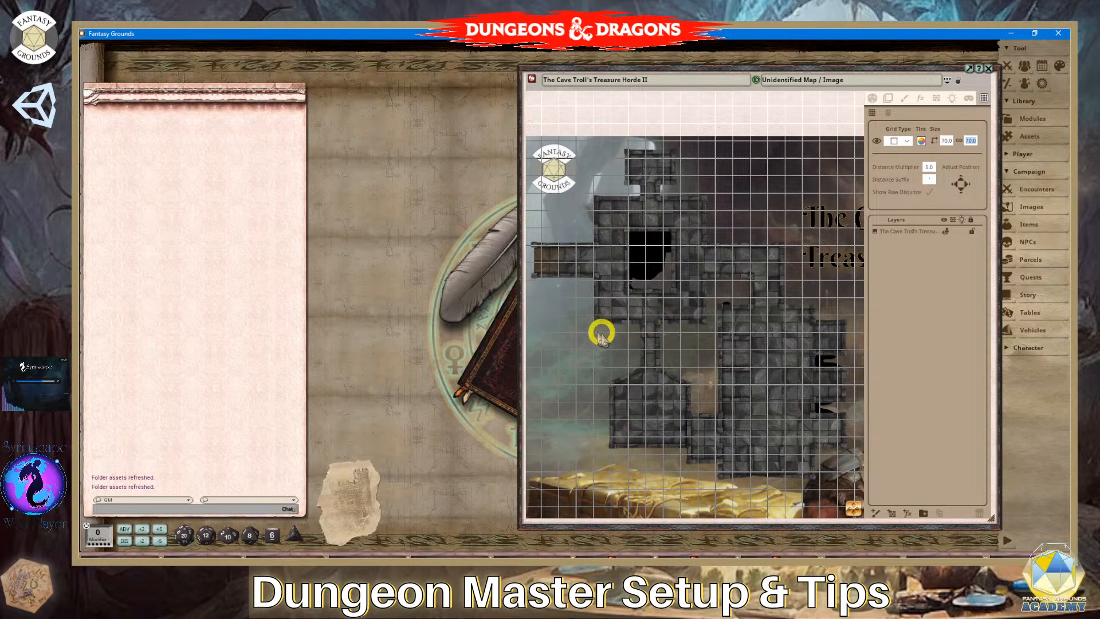
{"action": "scroll", "coordinate": [650, 348], "scroll_direction": "up", "scroll_amount": 3}
{"action": "scroll", "coordinate": [636, 277], "scroll_direction": "down", "scroll_amount": 8}
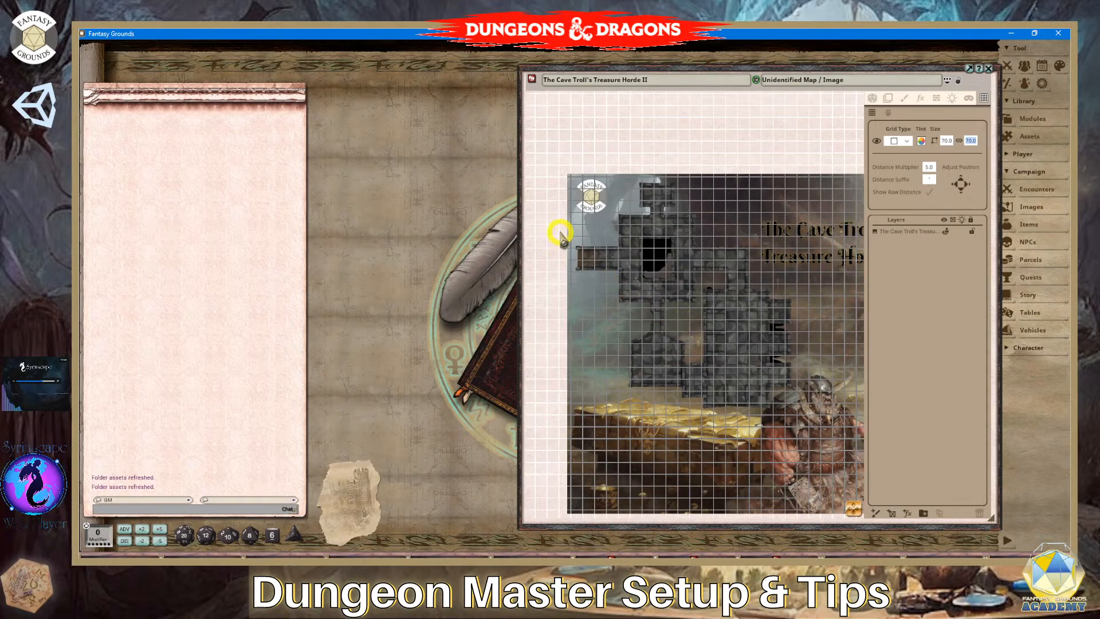
{"action": "scroll", "coordinate": [561, 218], "scroll_direction": "up", "scroll_amount": 4}
{"action": "scroll", "coordinate": [622, 216], "scroll_direction": "down", "scroll_amount": 3}
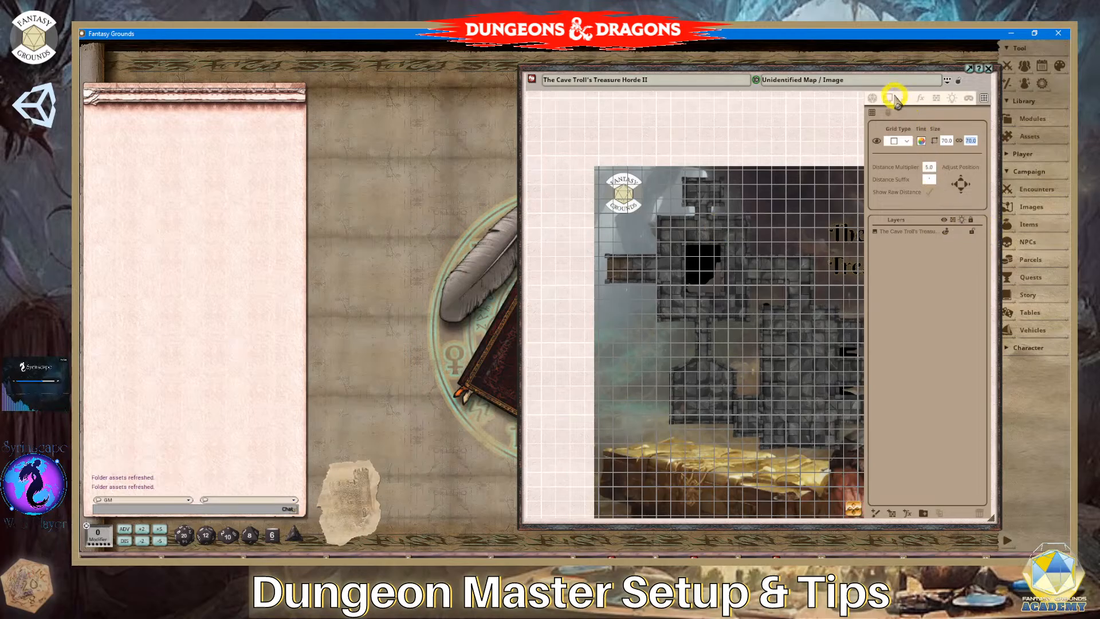
Activate layer editing and select The Cave Troll's Treasure Horde image layer for transformation.
{"action": "left_click", "coordinate": [893, 97]}
{"action": "scroll", "coordinate": [766, 299], "scroll_direction": "up", "scroll_amount": 3}
{"action": "left_click", "coordinate": [766, 299]}
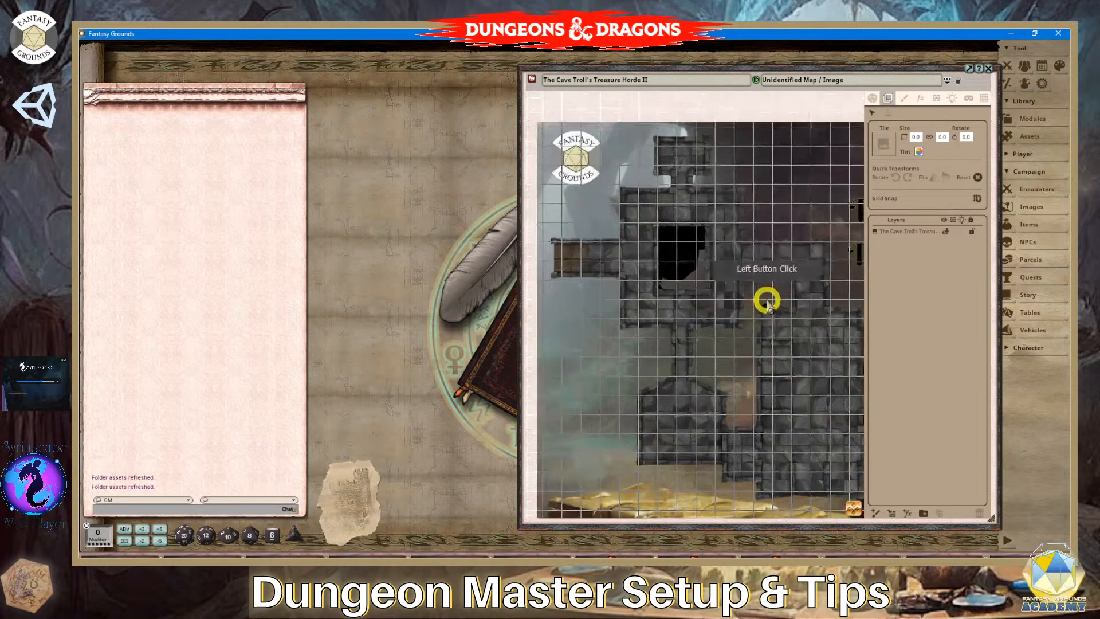
{"action": "scroll", "coordinate": [658, 283], "scroll_direction": "down", "scroll_amount": 2}
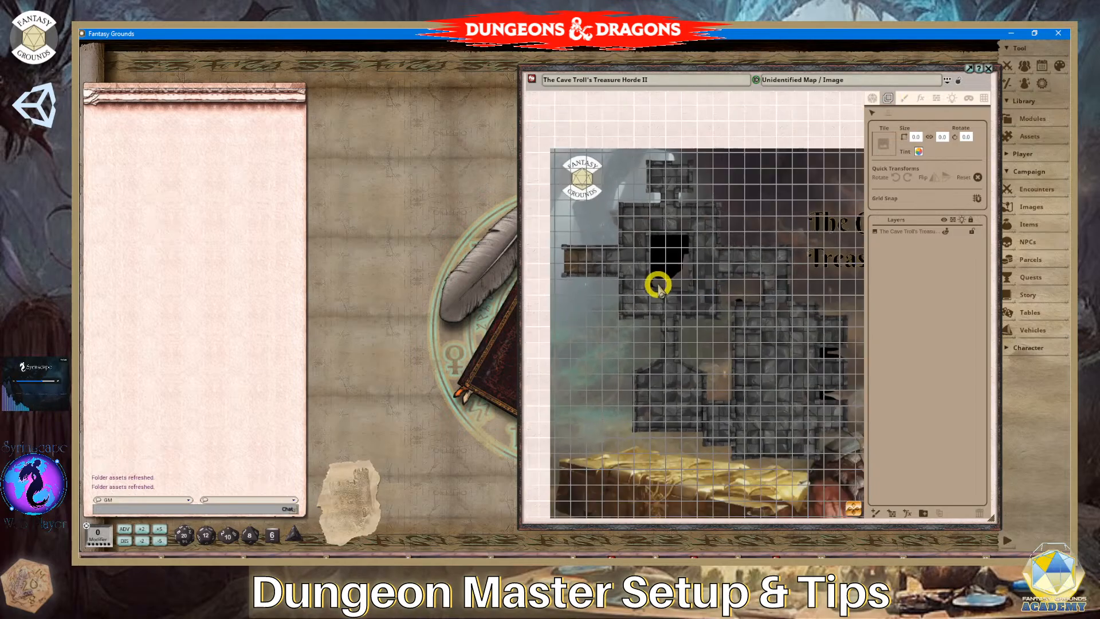
{"action": "scroll", "coordinate": [753, 315], "scroll_direction": "down", "scroll_amount": 1}
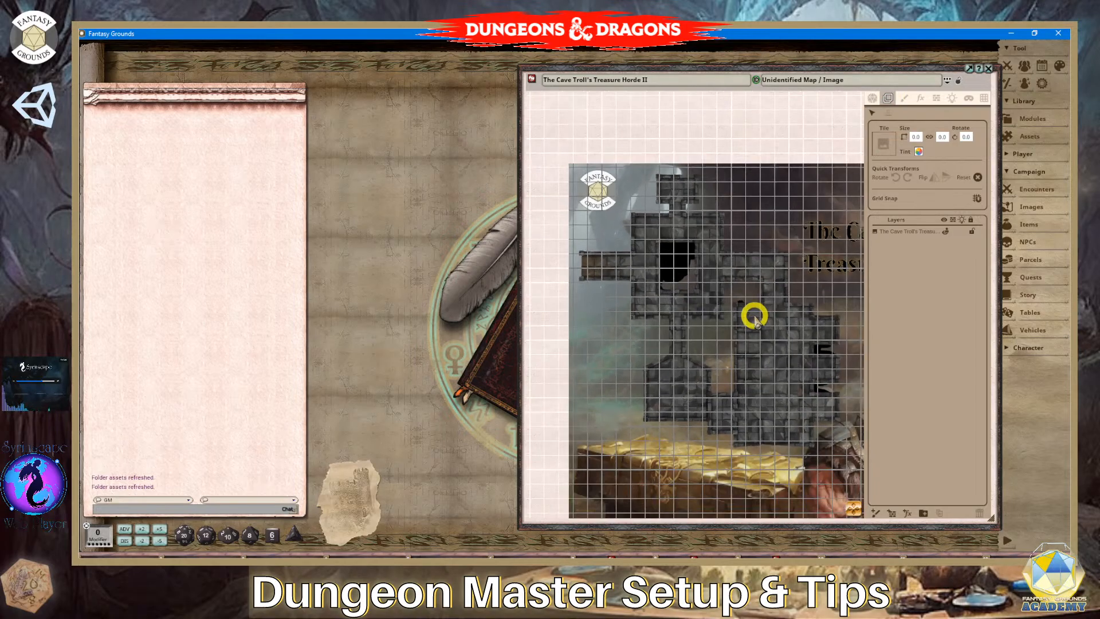
{"action": "scroll", "coordinate": [755, 317], "scroll_direction": "up", "scroll_amount": 1}
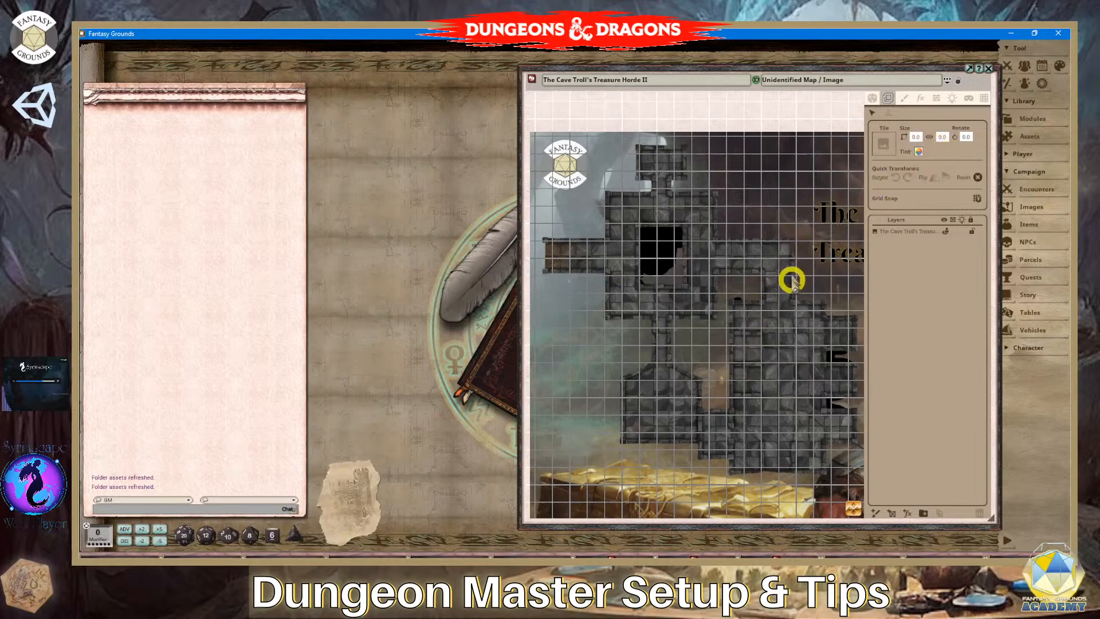
{"action": "scroll", "coordinate": [791, 280], "scroll_direction": "up", "scroll_amount": 1}
{"action": "scroll", "coordinate": [768, 285], "scroll_direction": "down", "scroll_amount": 1}
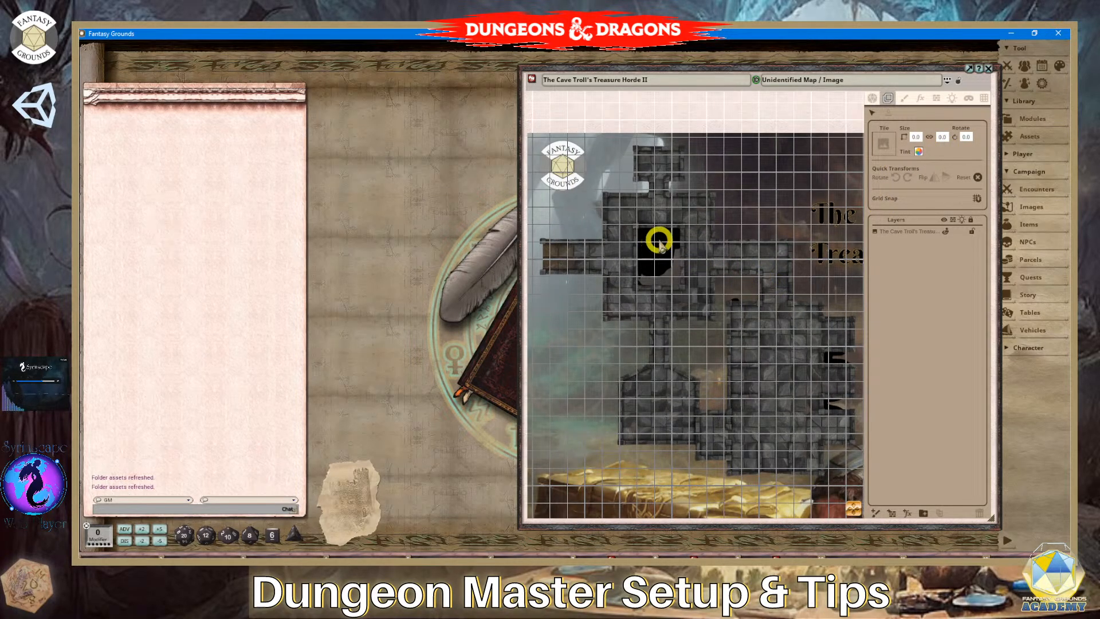
{"action": "scroll", "coordinate": [660, 243], "scroll_direction": "up", "scroll_amount": 1}
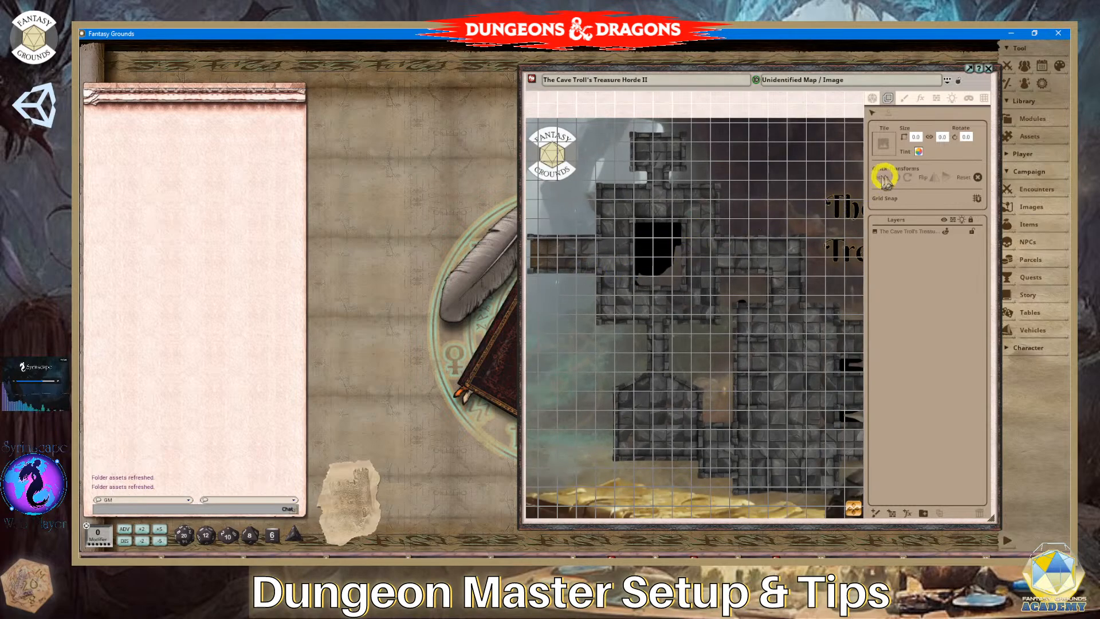
{"action": "scroll", "coordinate": [623, 166], "scroll_direction": "up", "scroll_amount": 1}
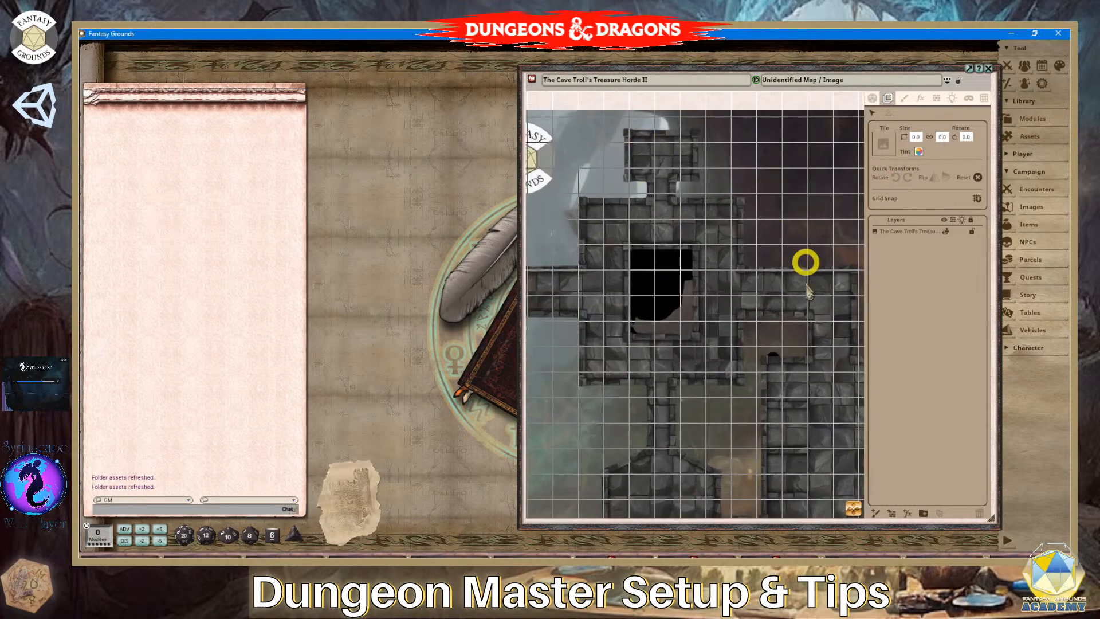
{"action": "left_click_drag", "start_coordinate": [855, 501], "coordinate": [793, 469]}
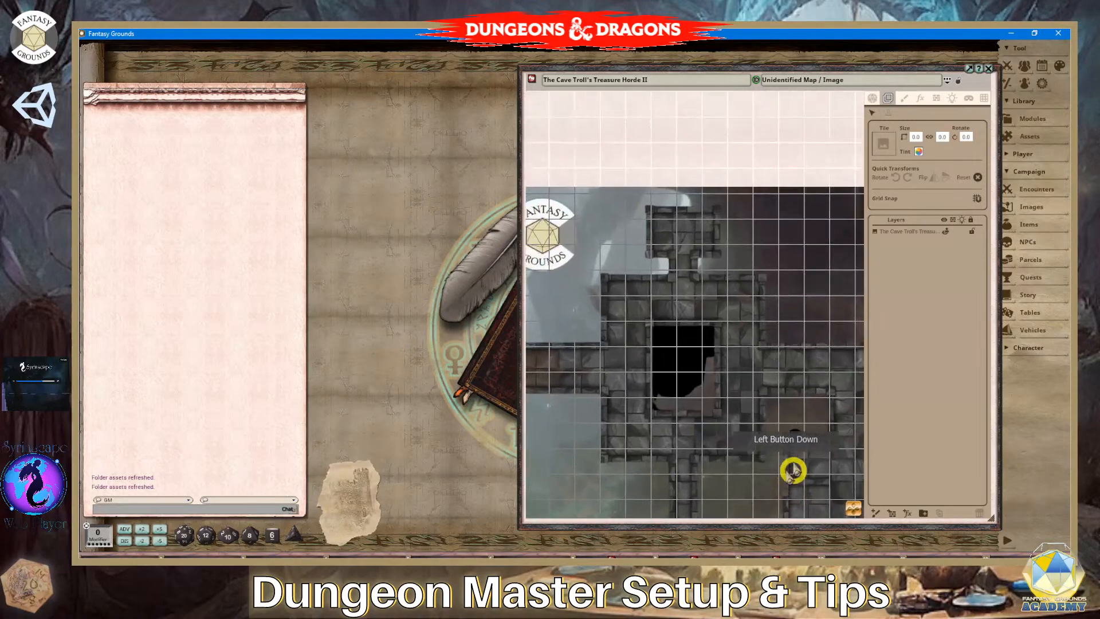
{"action": "left_click", "coordinate": [912, 233]}
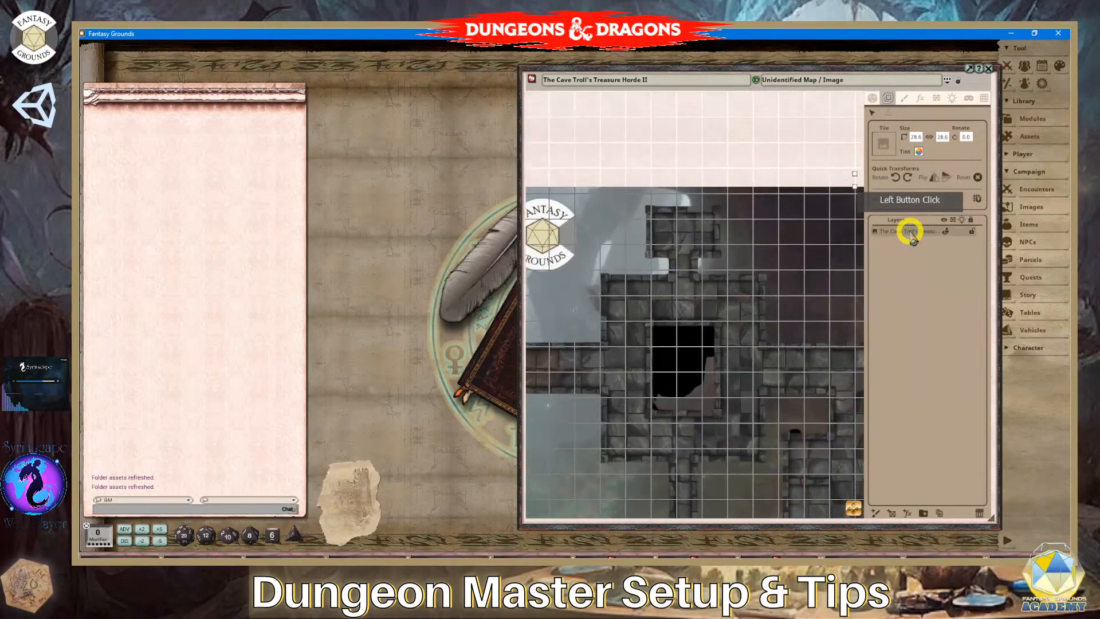
Shift the selected map layer slightly sideways, and nudge it up one grid square and back down.
{"action": "scroll", "coordinate": [706, 221], "scroll_direction": "down", "scroll_amount": 1}
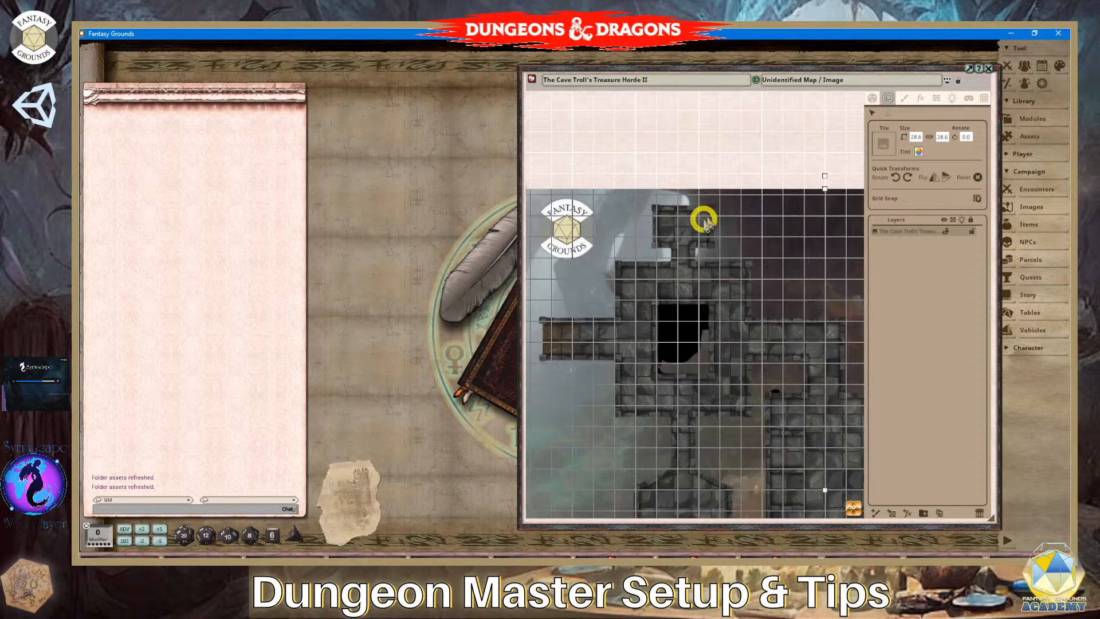
{"action": "scroll", "coordinate": [685, 246], "scroll_direction": "down", "scroll_amount": 1}
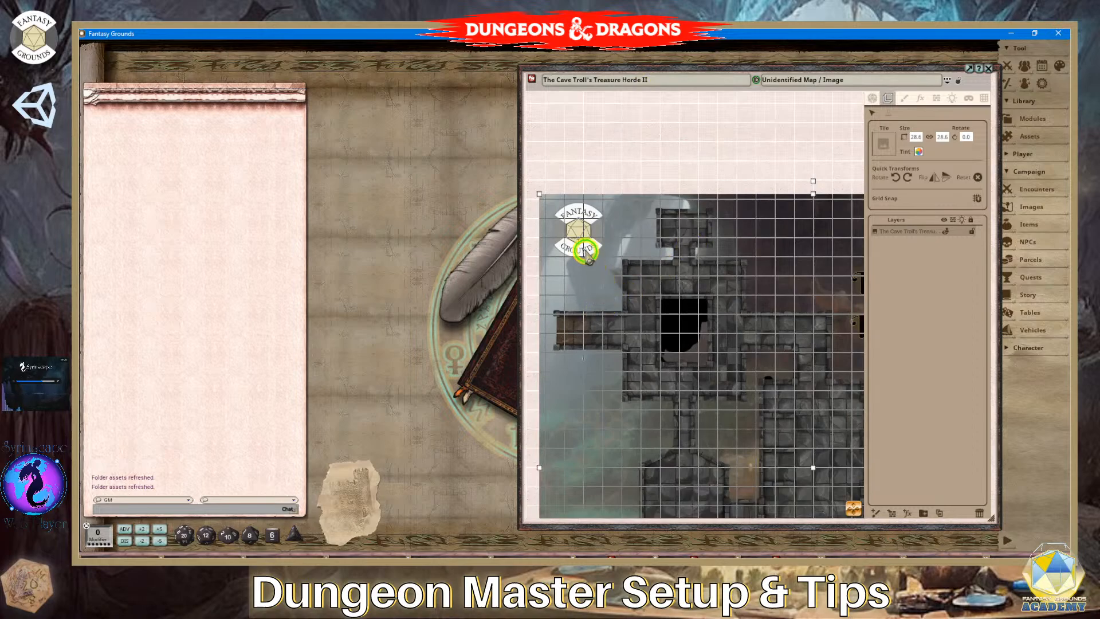
{"action": "left_click_drag", "start_coordinate": [585, 252], "coordinate": [590, 256]}
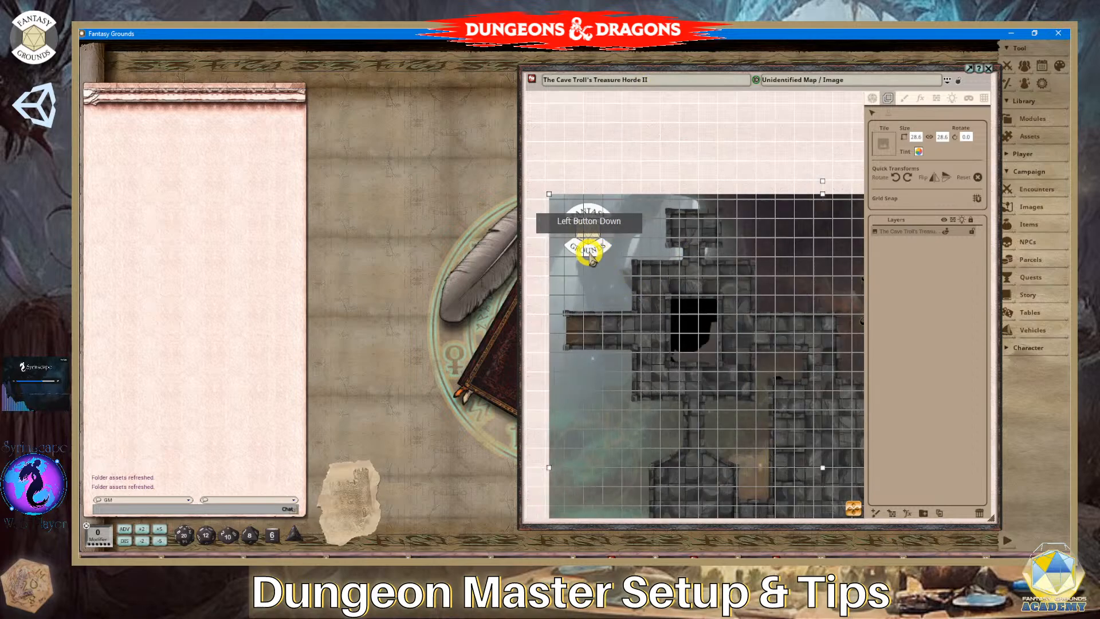
{"action": "key", "text": "Up"}
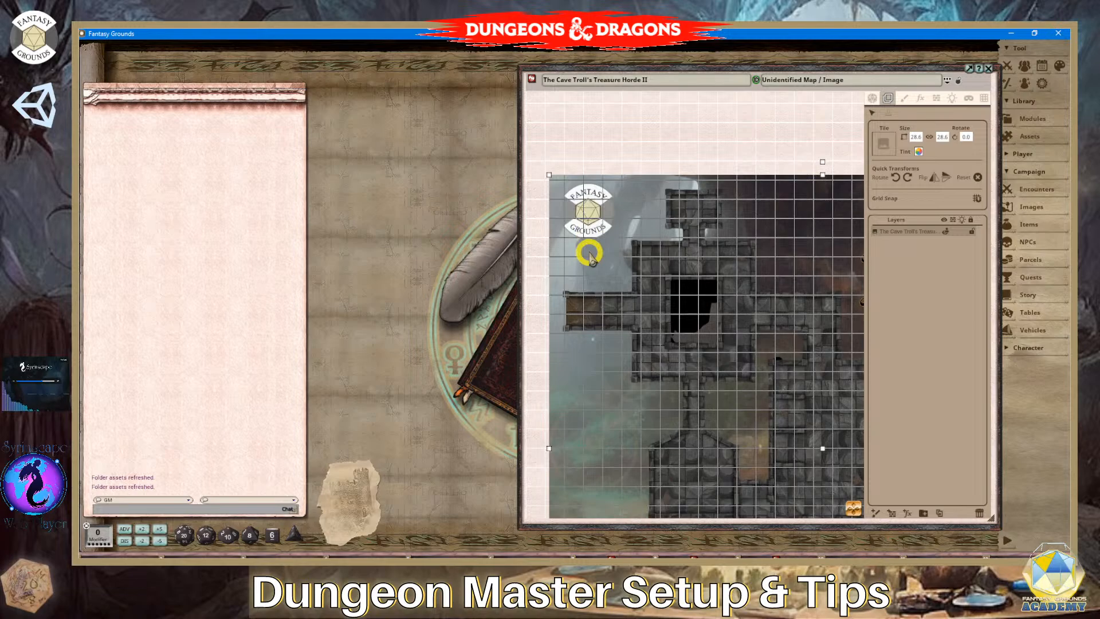
{"action": "key", "text": "Down"}
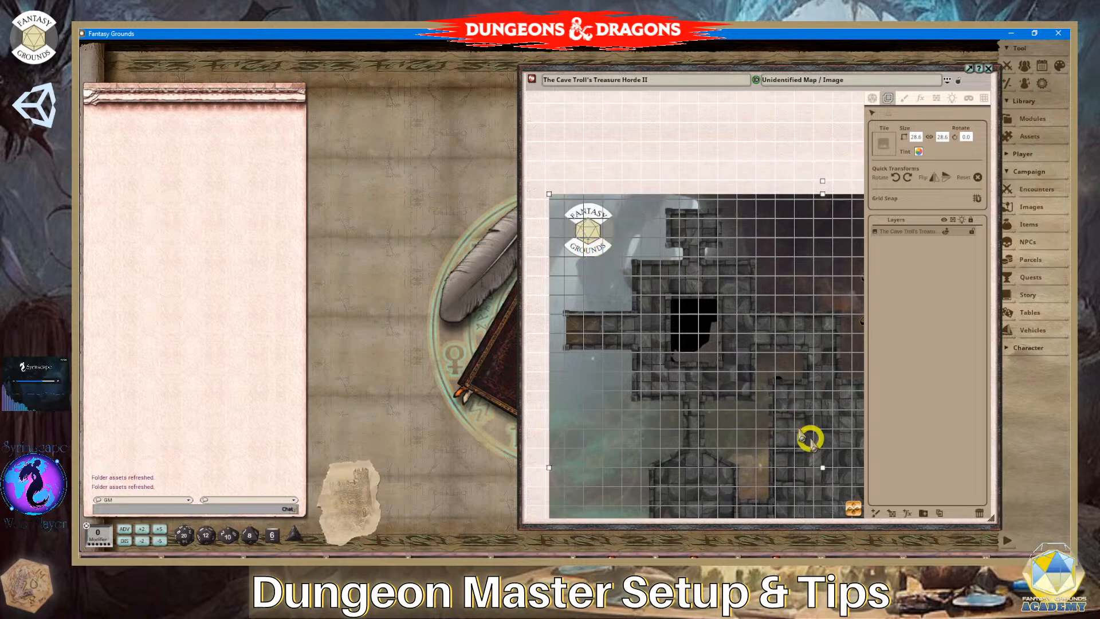
Stretch the map layer from its lower-right corner to a size of 29 by 30 grid squares.
{"action": "left_click_drag", "start_coordinate": [853, 512], "coordinate": [806, 482]}
{"action": "scroll", "coordinate": [808, 482], "scroll_direction": "up", "scroll_amount": 5}
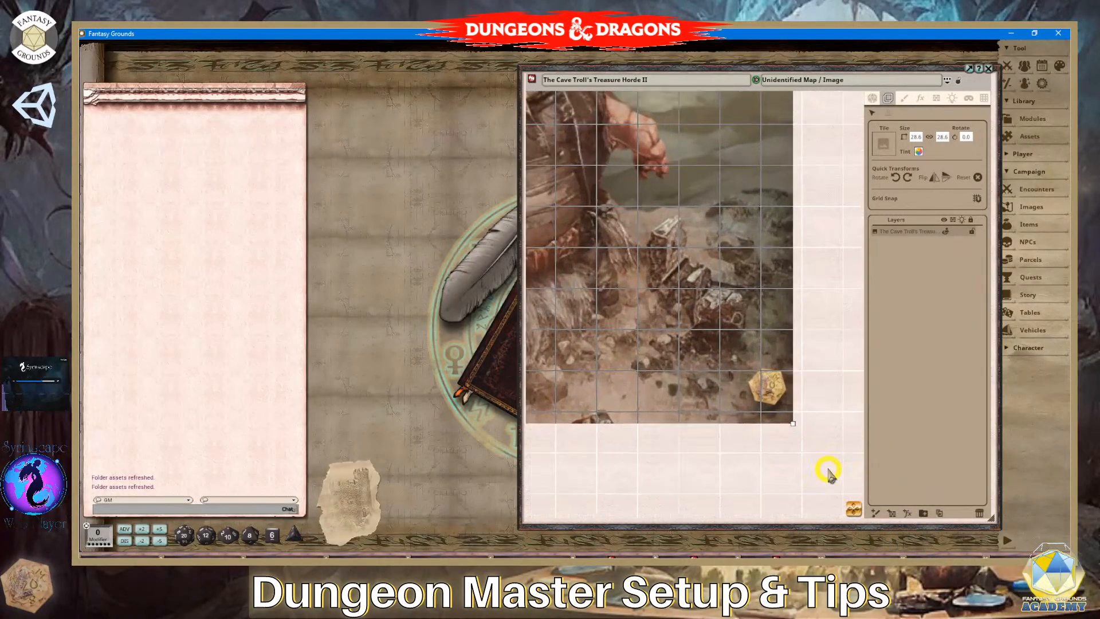
{"action": "left_click_drag", "start_coordinate": [785, 415], "coordinate": [795, 447]}
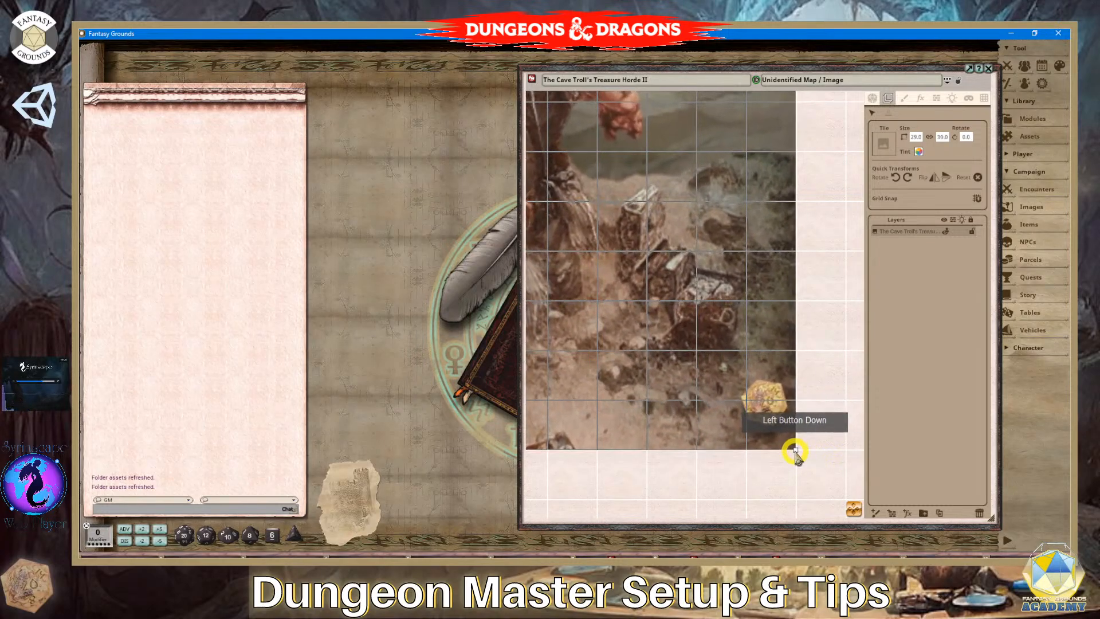
{"action": "scroll", "coordinate": [836, 401], "scroll_direction": "down", "scroll_amount": 7}
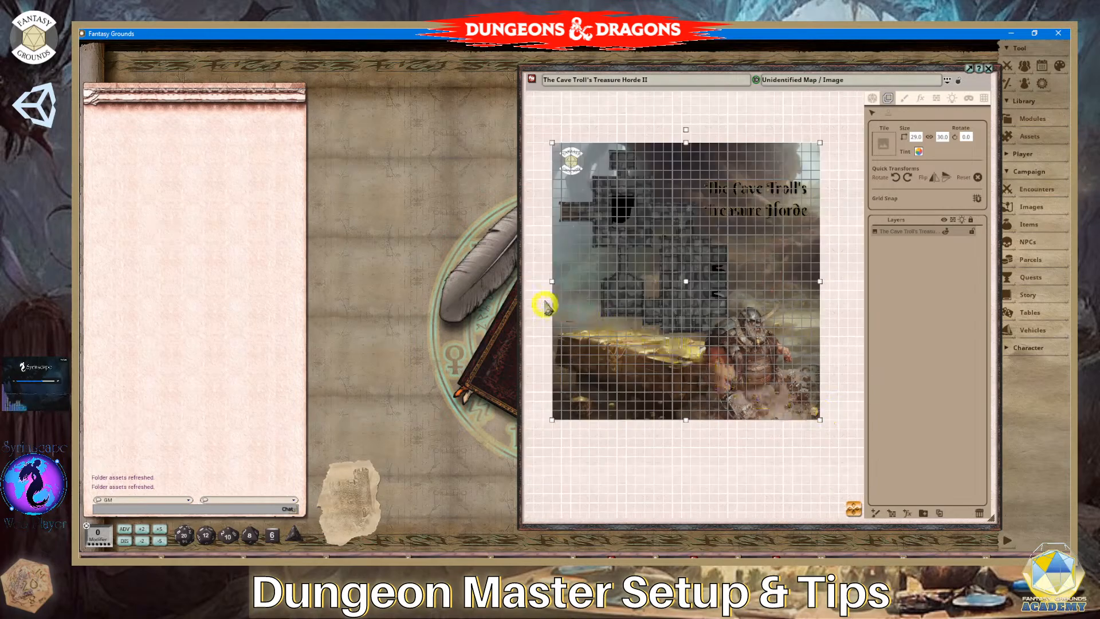
Check how the resized map layer fits the grid and leave layer editing.
{"action": "scroll", "coordinate": [544, 305], "scroll_direction": "up", "scroll_amount": 7}
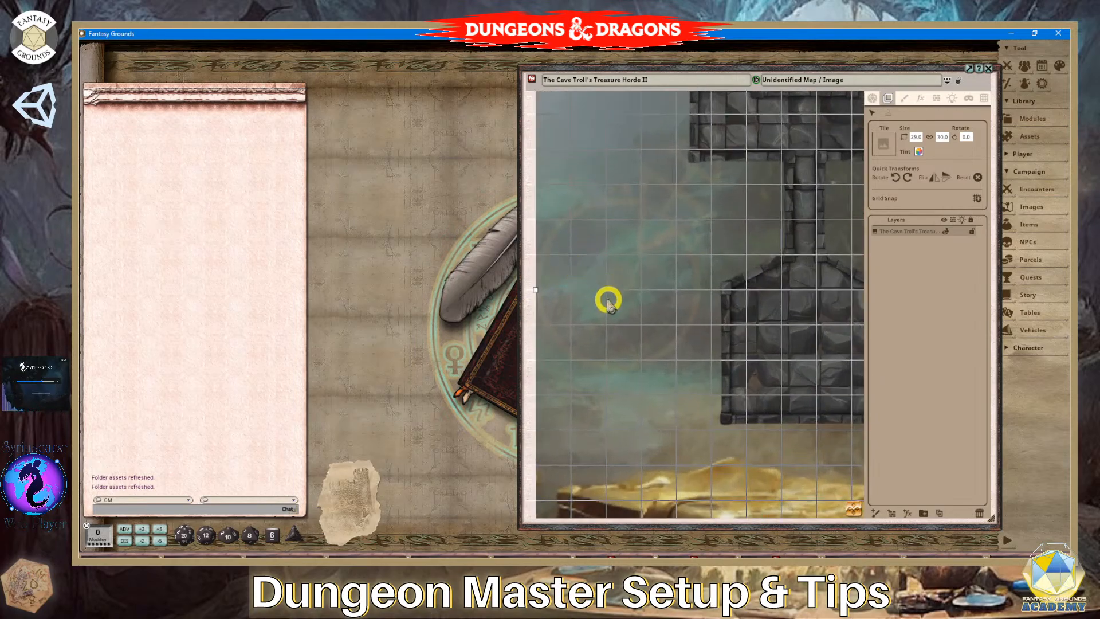
{"action": "scroll", "coordinate": [658, 297], "scroll_direction": "down", "scroll_amount": 4}
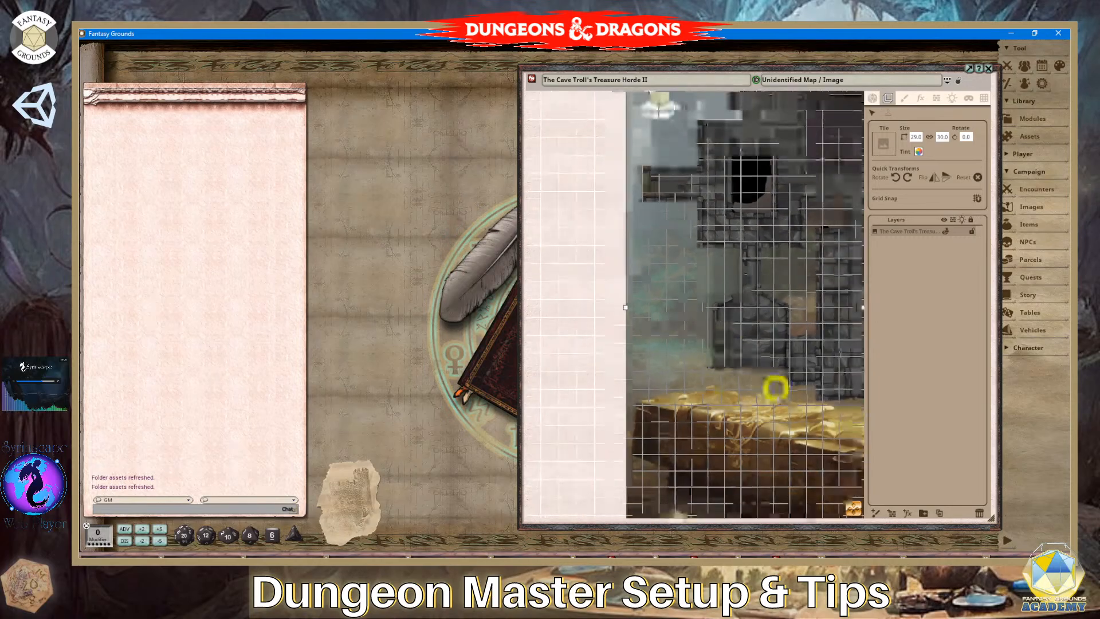
{"action": "scroll", "coordinate": [775, 388], "scroll_direction": "down", "scroll_amount": 2}
{"action": "left_click_drag", "start_coordinate": [857, 510], "coordinate": [1070, 497]}
{"action": "scroll", "coordinate": [657, 389], "scroll_direction": "up", "scroll_amount": 4}
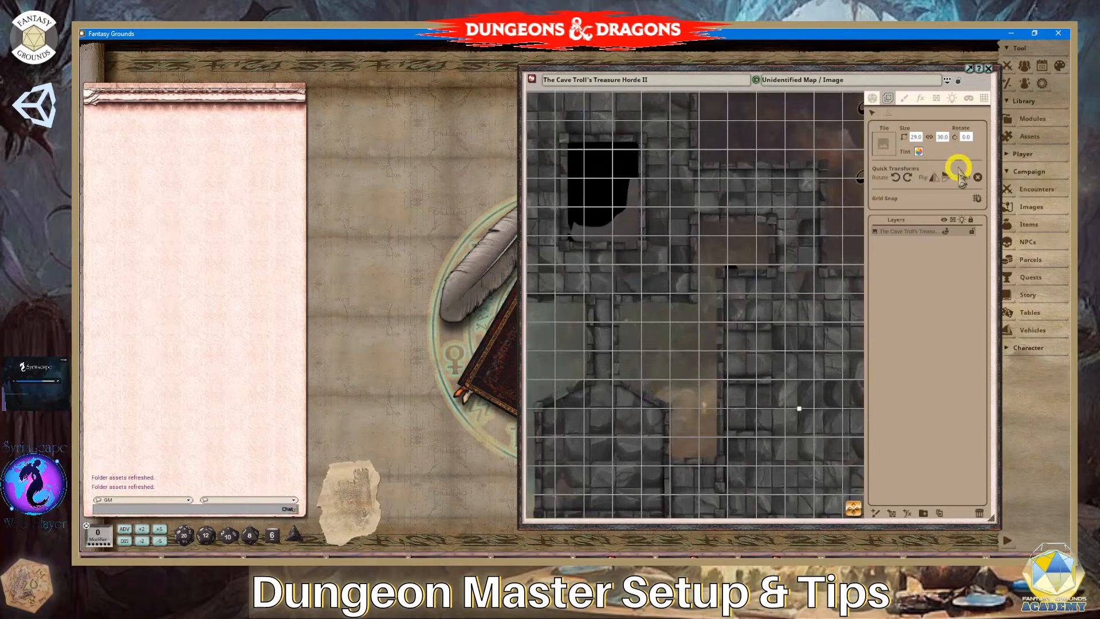
{"action": "left_click", "coordinate": [936, 101]}
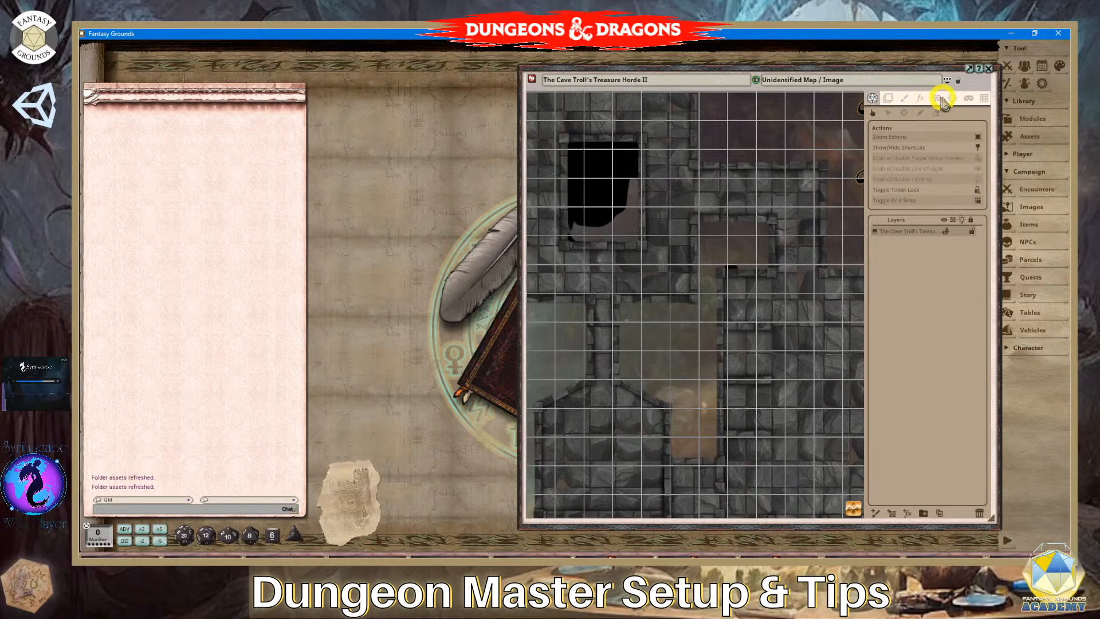
Compare the grid squares with the dungeon's floor tiles and room edges across several parts of the map.
{"action": "scroll", "coordinate": [786, 187], "scroll_direction": "down", "scroll_amount": 2}
{"action": "scroll", "coordinate": [785, 211], "scroll_direction": "up", "scroll_amount": 5}
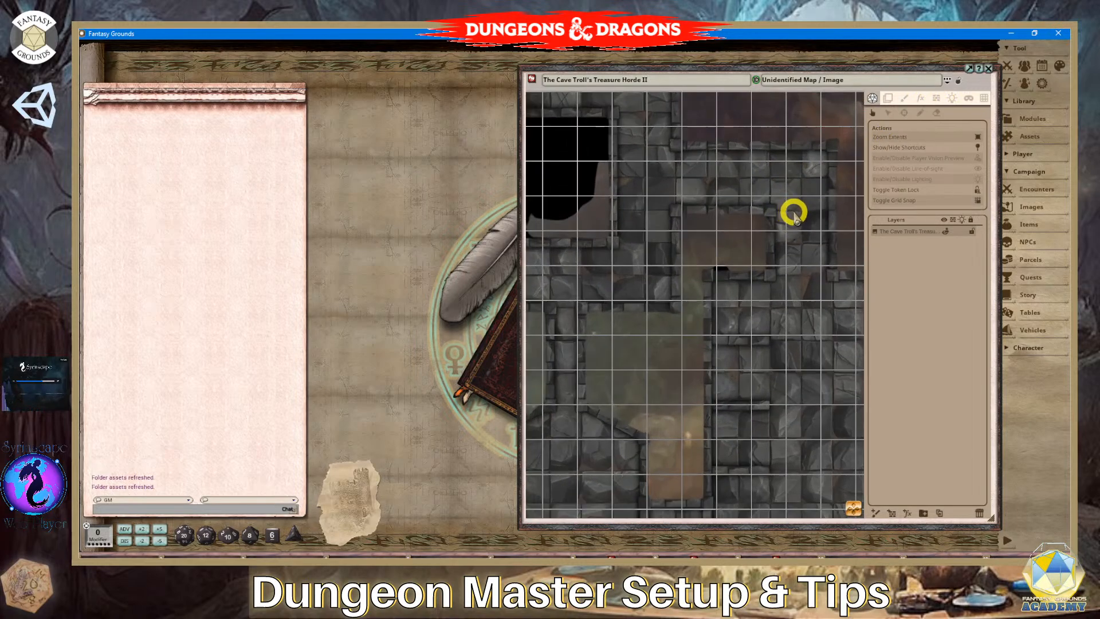
{"action": "scroll", "coordinate": [794, 212], "scroll_direction": "down", "scroll_amount": 1}
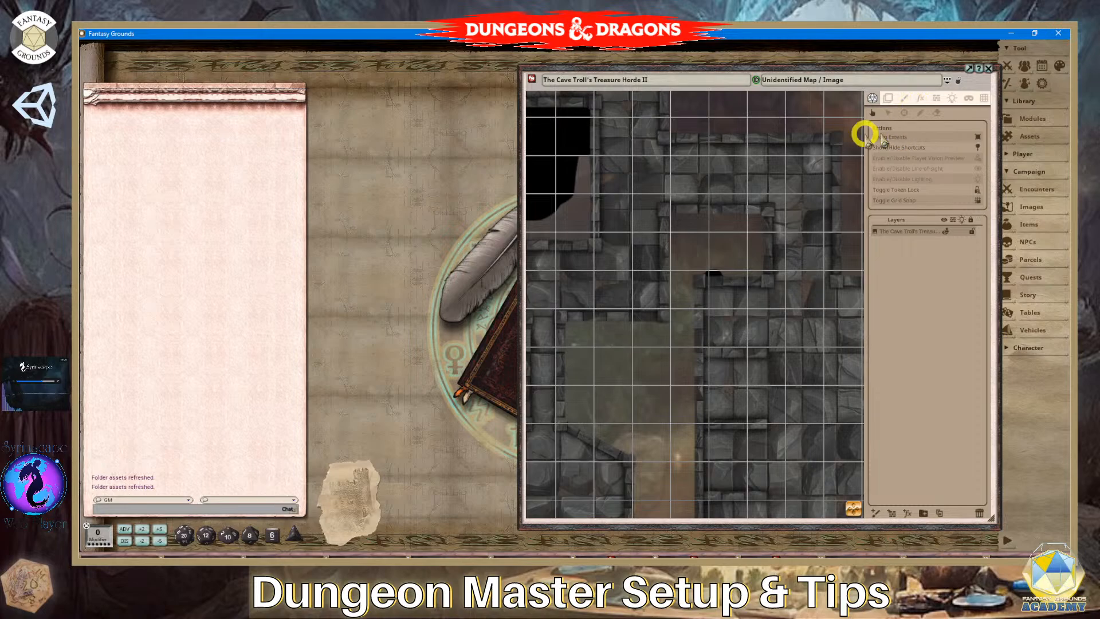
{"action": "scroll", "coordinate": [704, 217], "scroll_direction": "down", "scroll_amount": 3}
{"action": "scroll", "coordinate": [704, 219], "scroll_direction": "up", "scroll_amount": 3}
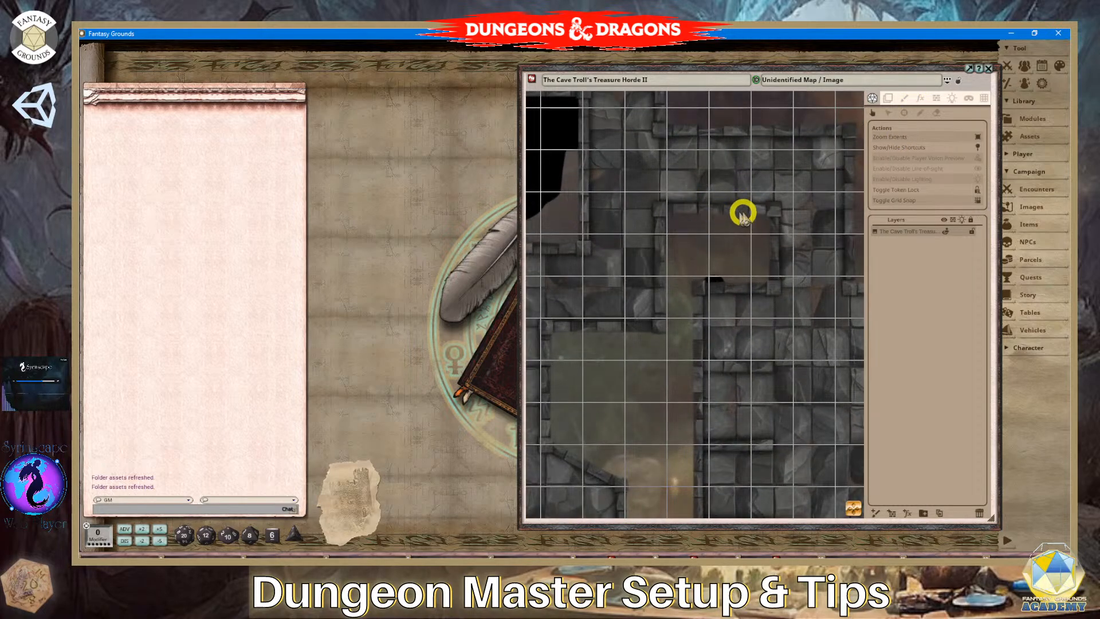
{"action": "scroll", "coordinate": [743, 215], "scroll_direction": "up", "scroll_amount": 1}
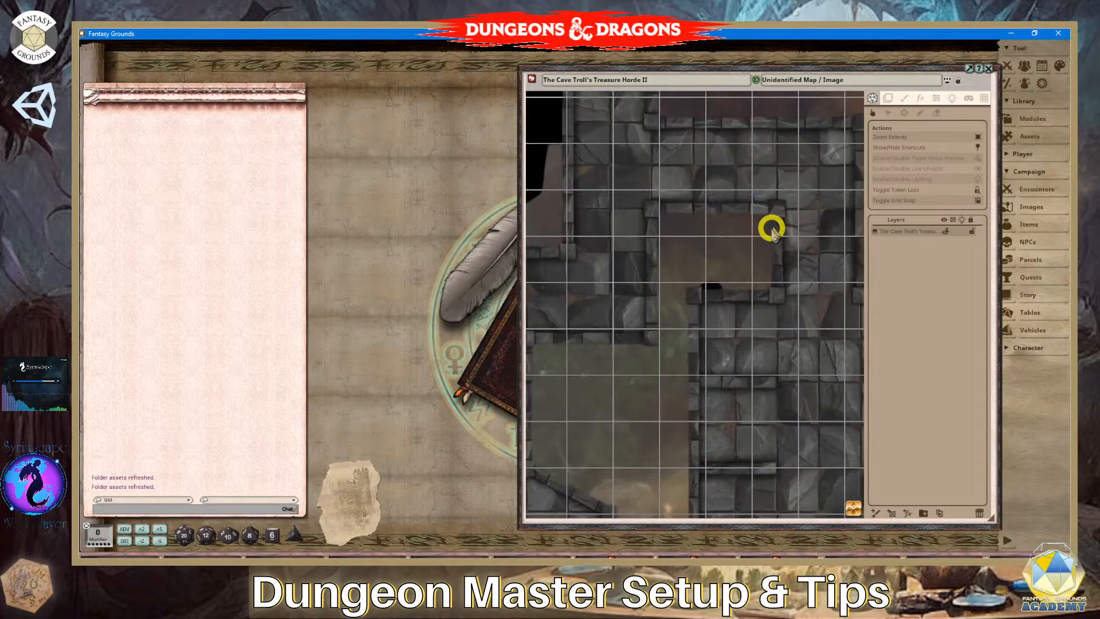
{"action": "scroll", "coordinate": [772, 229], "scroll_direction": "down", "scroll_amount": 7}
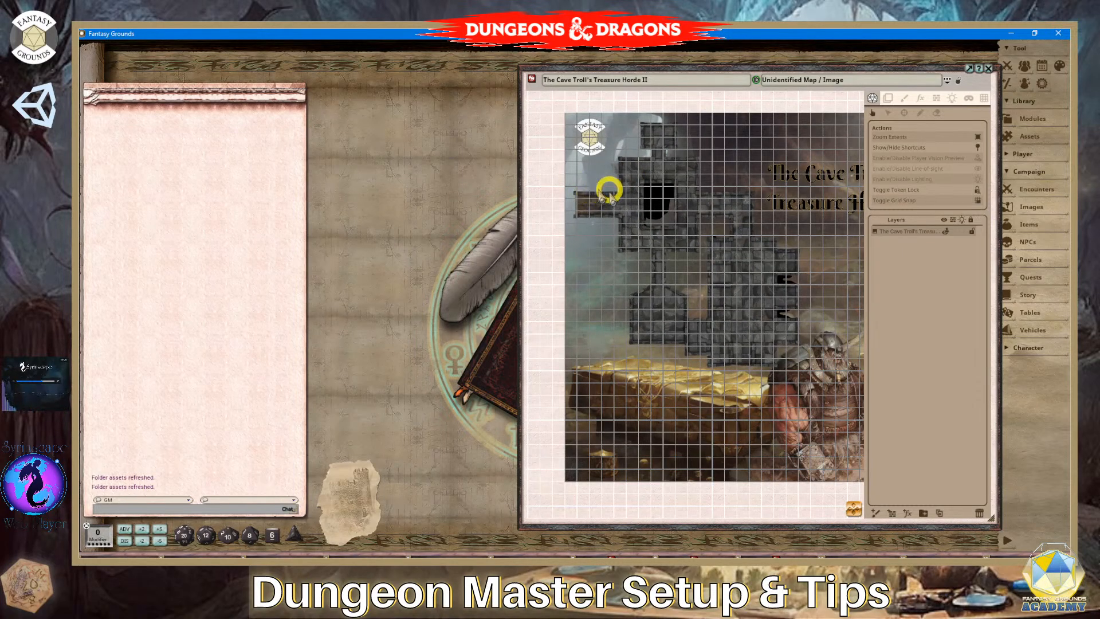
{"action": "scroll", "coordinate": [830, 210], "scroll_direction": "up", "scroll_amount": 5}
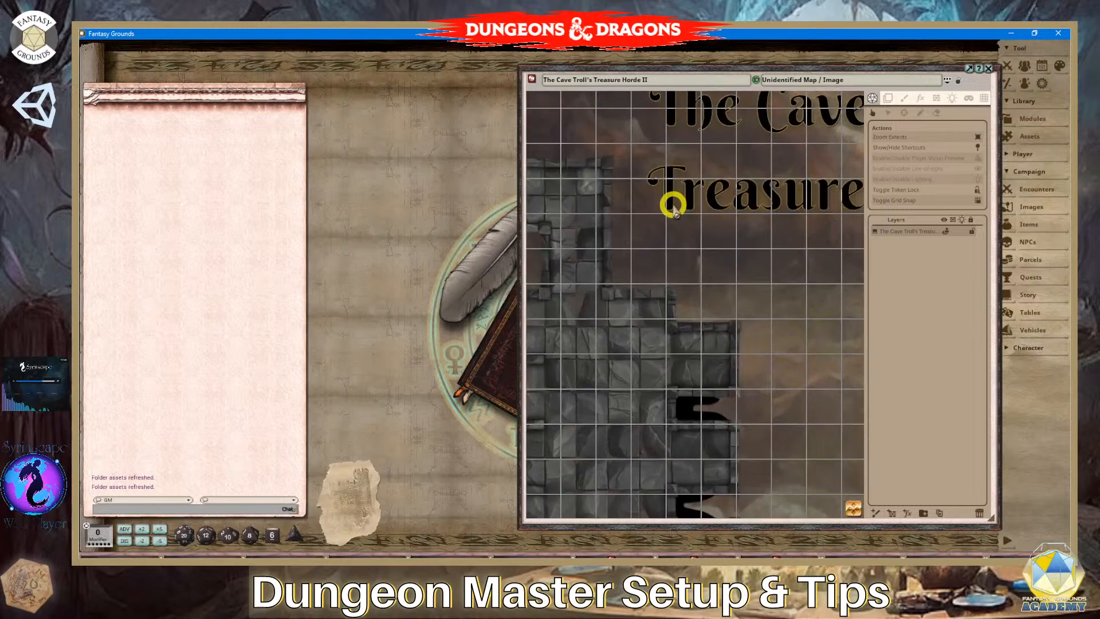
{"action": "left_click_drag", "start_coordinate": [854, 507], "coordinate": [643, 382]}
{"action": "scroll", "coordinate": [713, 378], "scroll_direction": "up", "scroll_amount": 1}
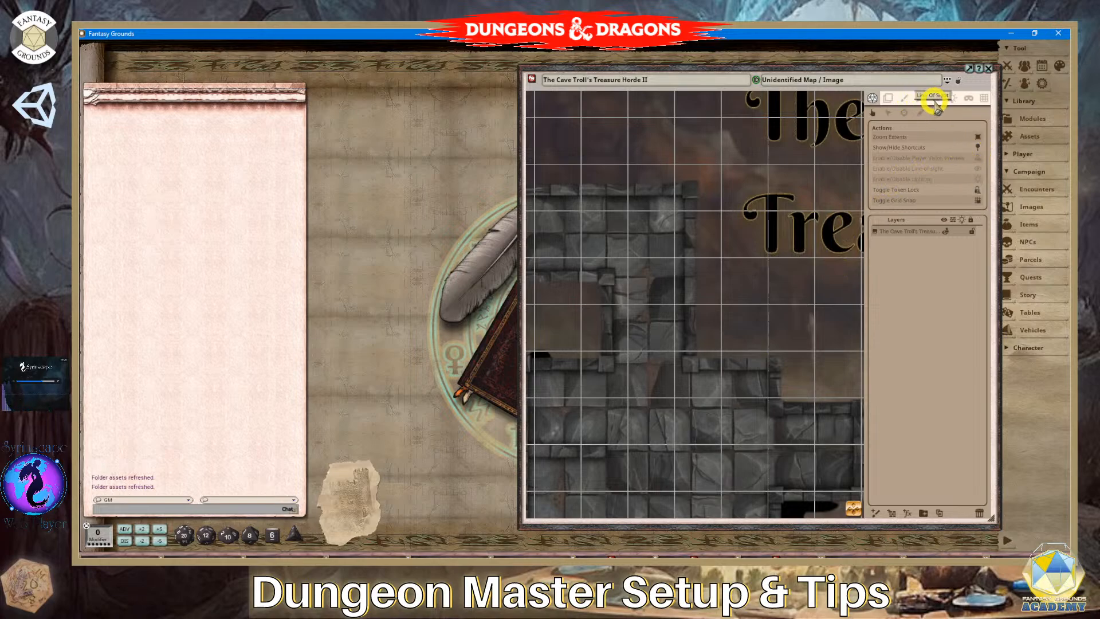
Open the map's grid settings and tint the grid lines yellow with slightly reduced opacity.
{"action": "left_click", "coordinate": [981, 99]}
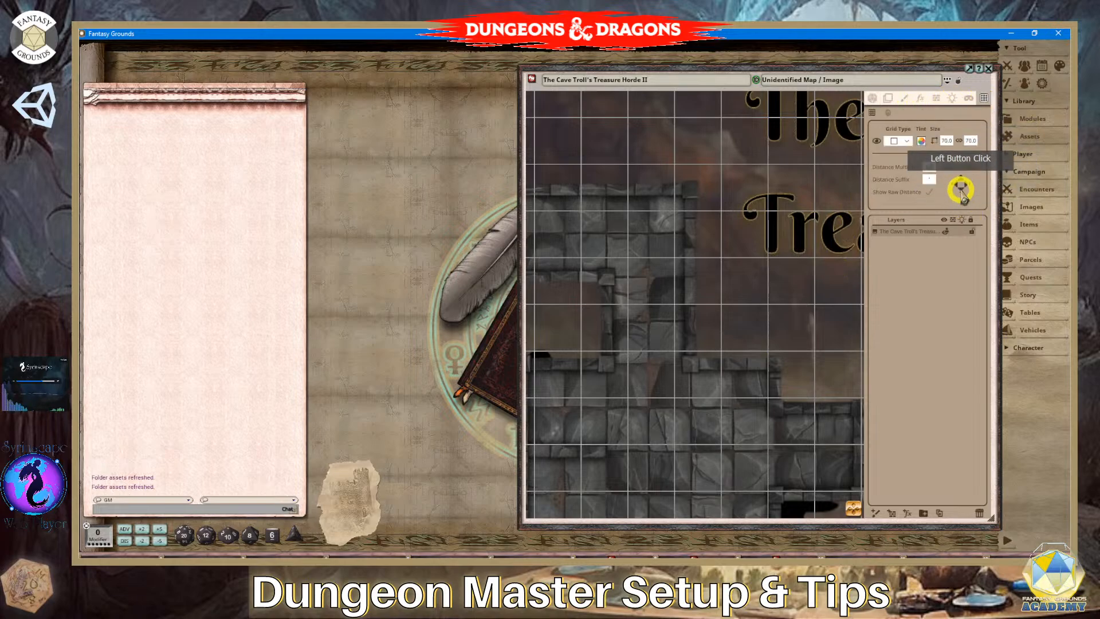
{"action": "left_click", "coordinate": [921, 140]}
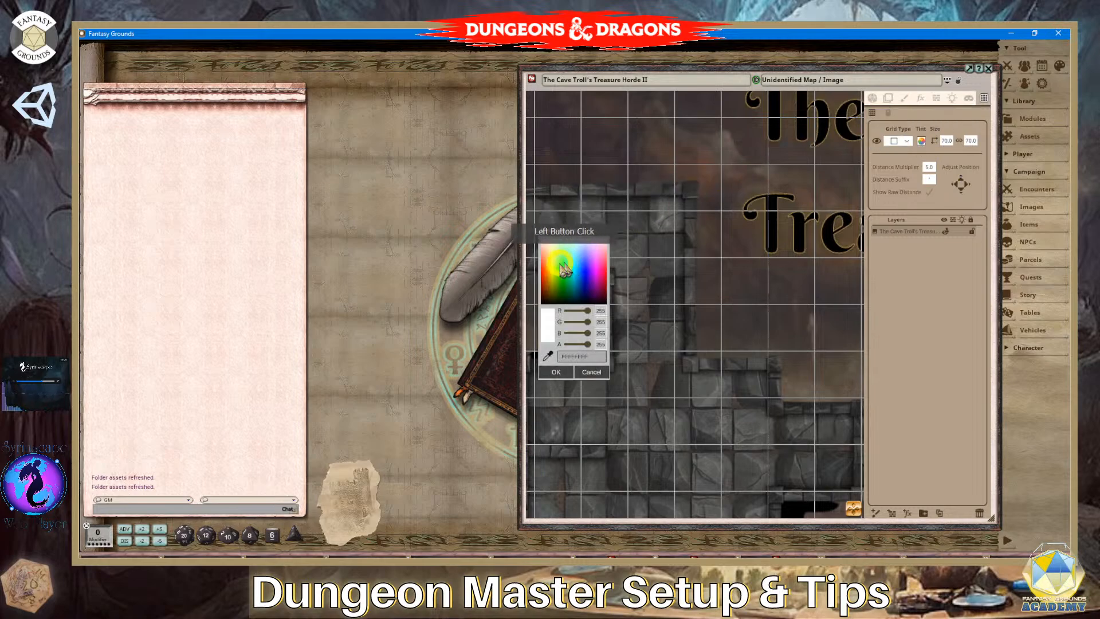
{"action": "left_click", "coordinate": [583, 257]}
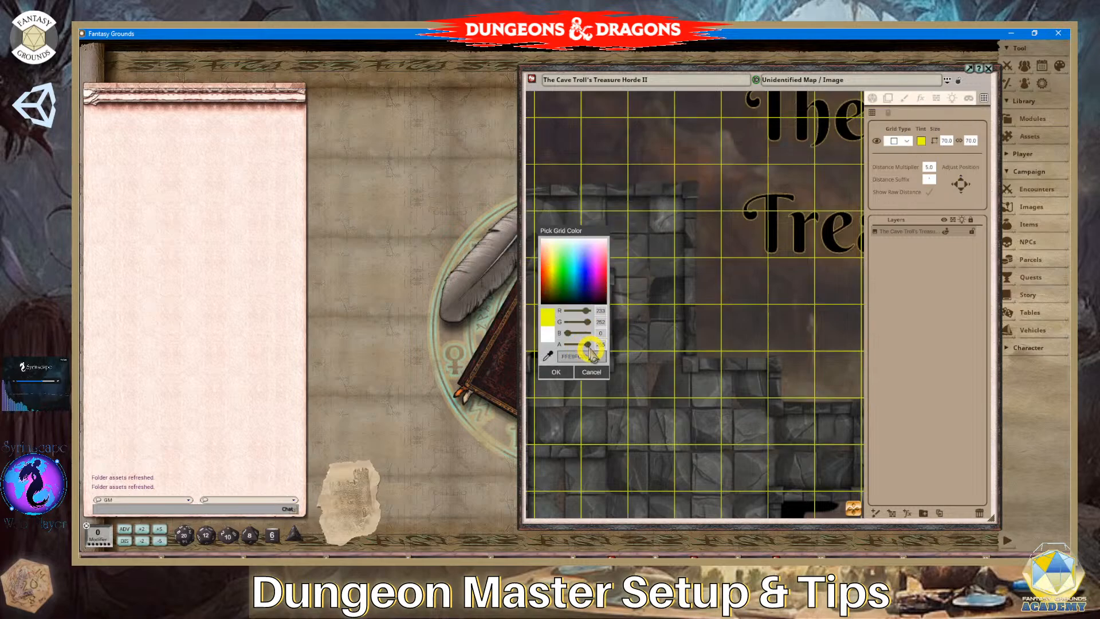
{"action": "left_click_drag", "start_coordinate": [587, 345], "coordinate": [583, 345]}
{"action": "left_click", "coordinate": [573, 374]}
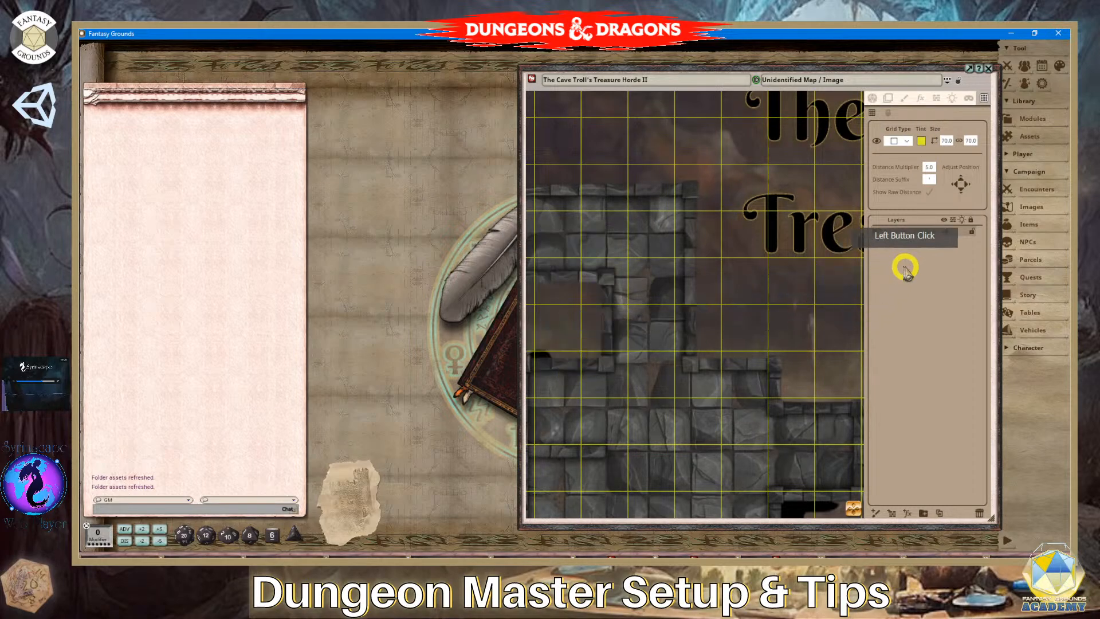
Nudge the grid down in small increments to line up its horizontal lines with the dungeon's walls and floor tiles.
{"action": "left_click", "coordinate": [961, 184]}
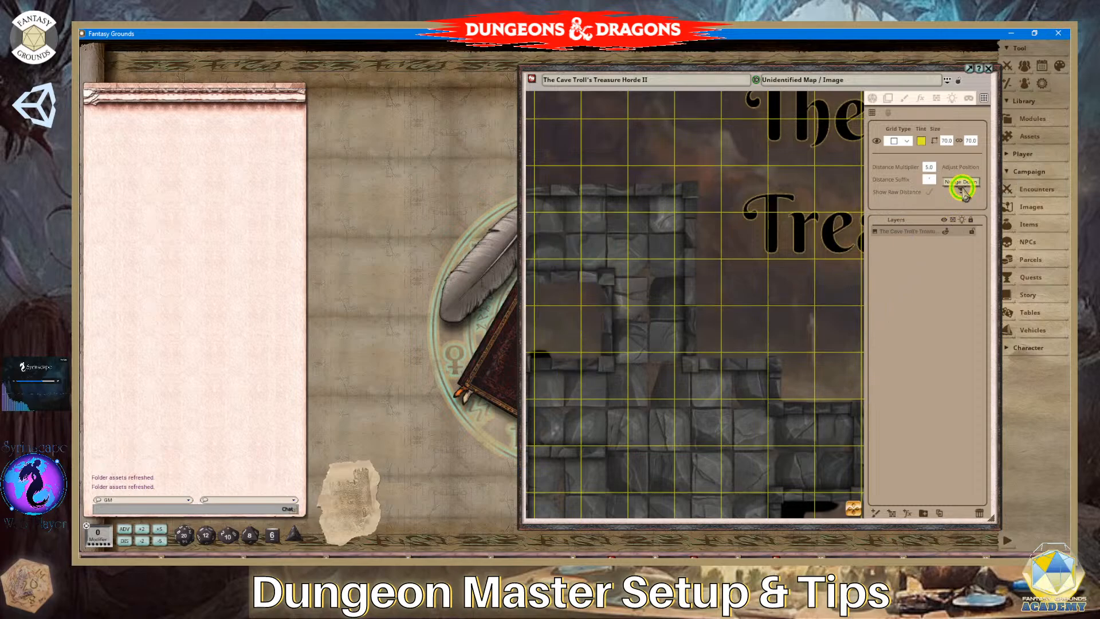
{"action": "left_click", "coordinate": [961, 184]}
{"action": "left_click", "coordinate": [961, 184]}
{"action": "left_click", "coordinate": [961, 184]}
{"action": "left_click", "coordinate": [962, 185]}
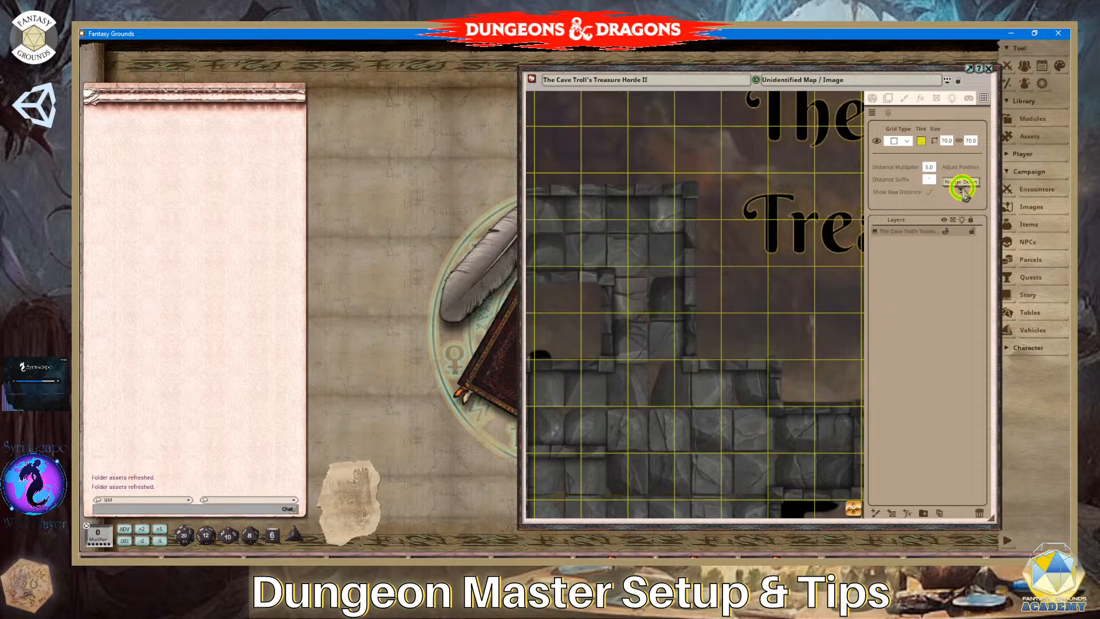
{"action": "left_click", "coordinate": [962, 184]}
{"action": "left_click", "coordinate": [962, 185]}
{"action": "left_click", "coordinate": [962, 184]}
{"action": "left_click", "coordinate": [962, 184]}
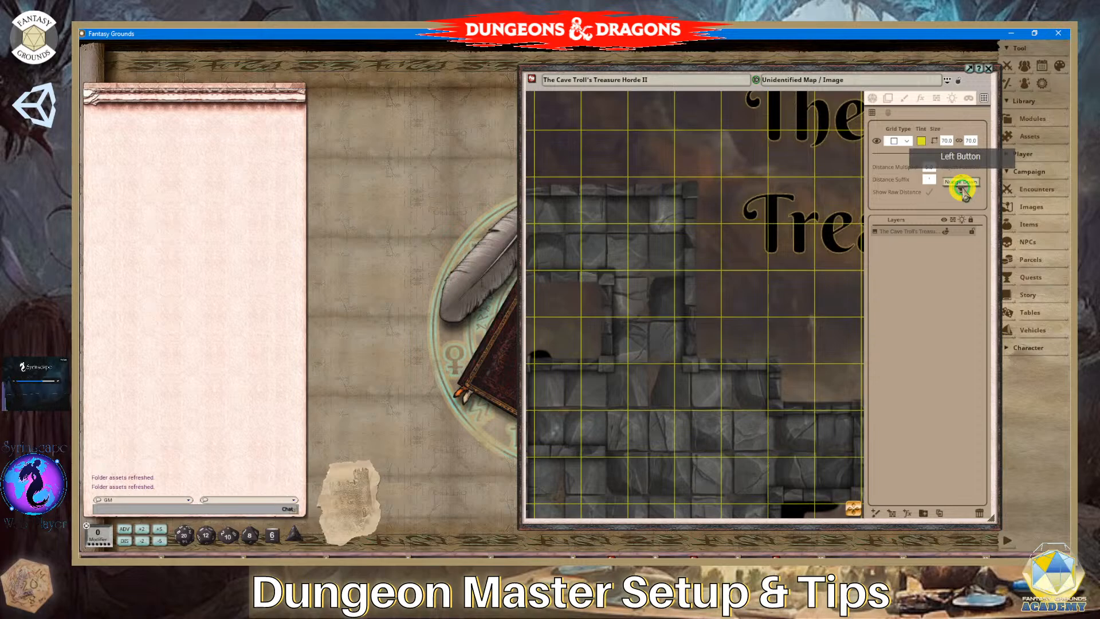
{"action": "left_click", "coordinate": [962, 185]}
{"action": "left_click", "coordinate": [962, 184]}
{"action": "left_click", "coordinate": [962, 184]}
{"action": "left_click", "coordinate": [962, 184]}
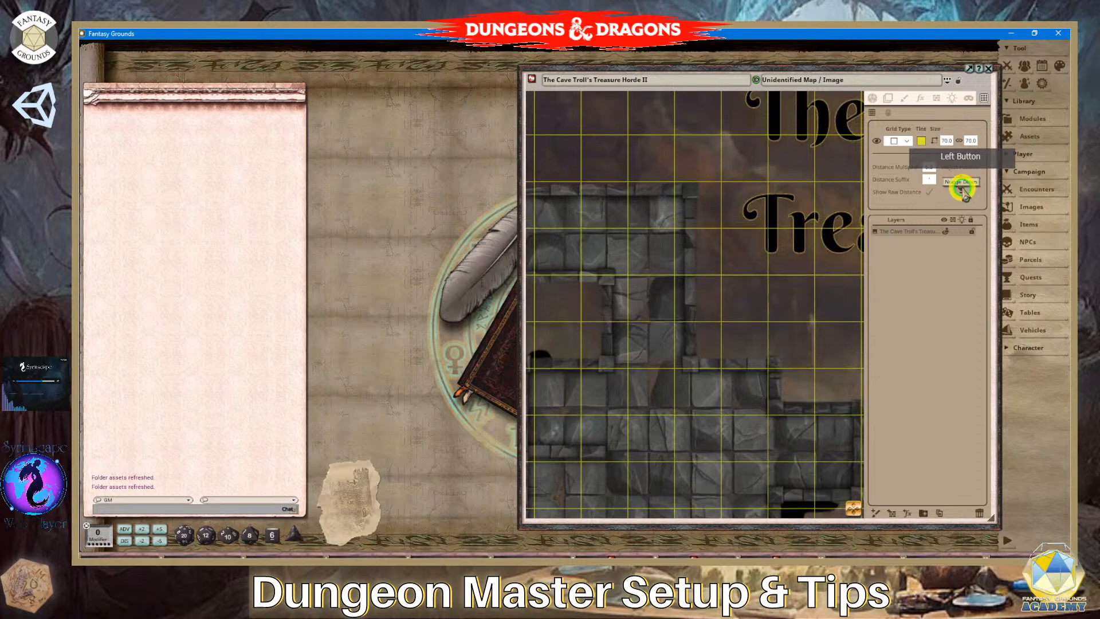
{"action": "left_click", "coordinate": [962, 184]}
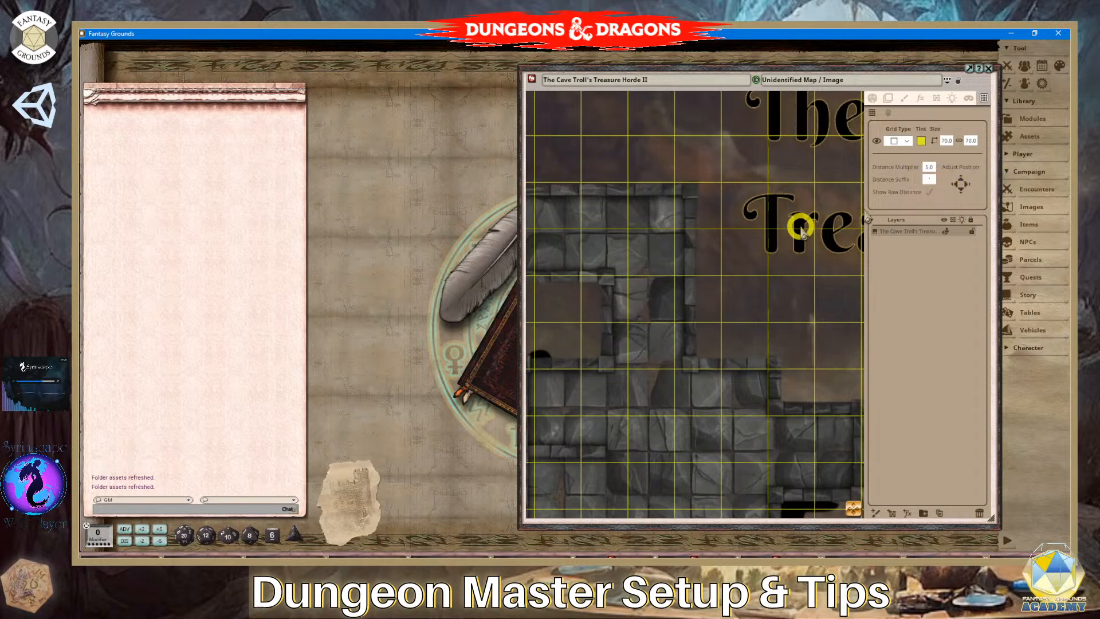
Nudge the grid to the left in small increments to line up its vertical lines with the dungeon's walls.
{"action": "left_click", "coordinate": [955, 185]}
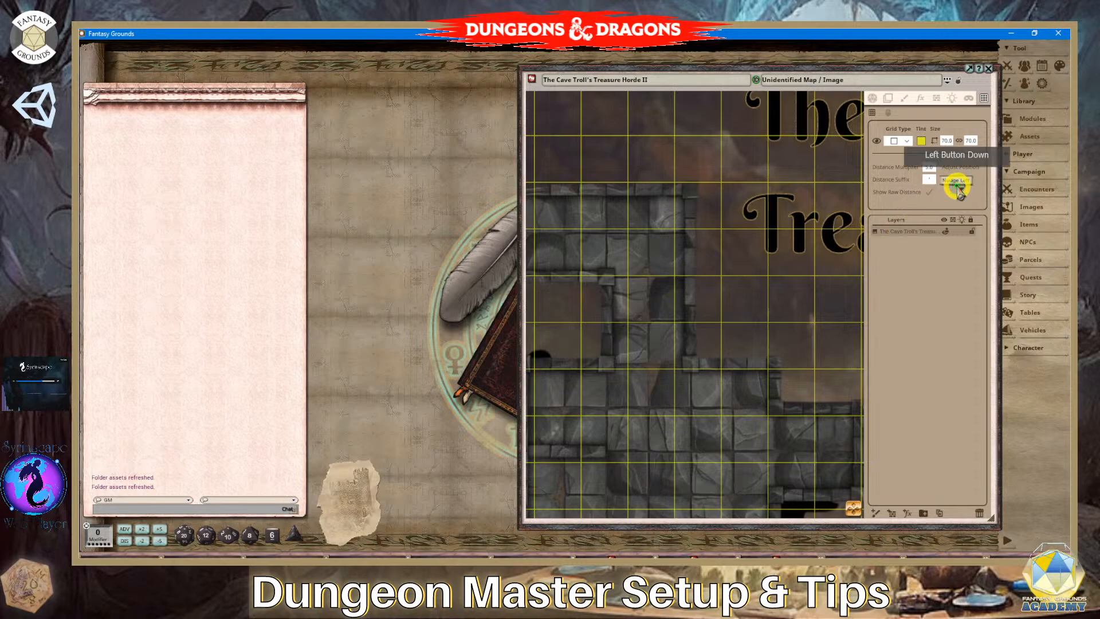
{"action": "left_click", "coordinate": [957, 186]}
{"action": "left_click", "coordinate": [957, 186]}
{"action": "left_click", "coordinate": [957, 186]}
{"action": "left_click", "coordinate": [957, 187]}
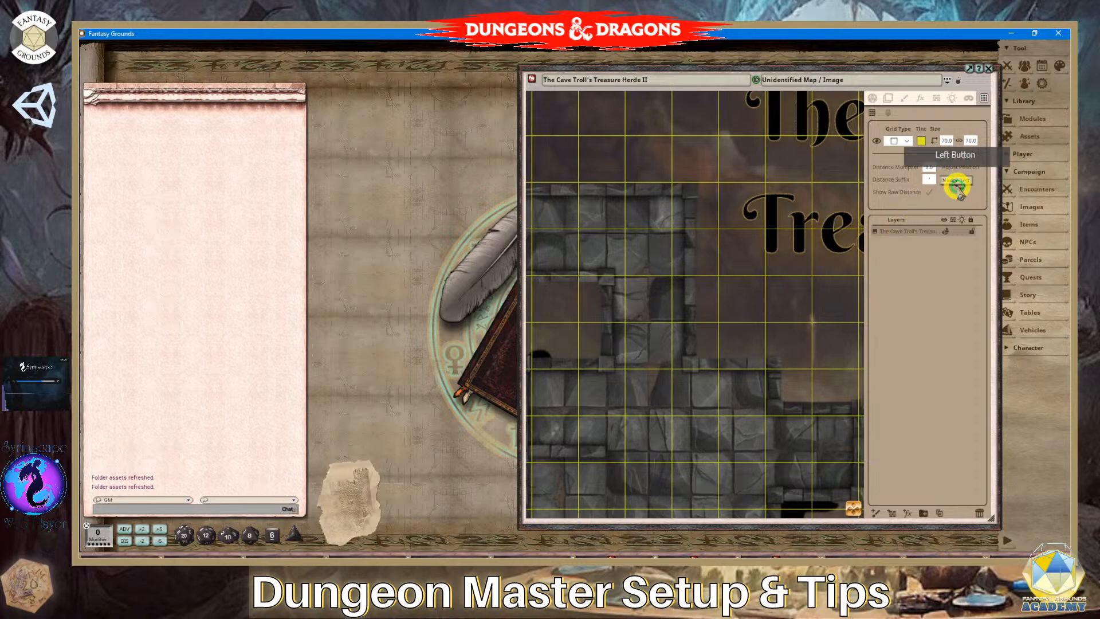
{"action": "left_click", "coordinate": [957, 186]}
{"action": "left_click", "coordinate": [957, 187]}
{"action": "left_click", "coordinate": [957, 187]}
{"action": "left_click", "coordinate": [957, 187]}
{"action": "left_click", "coordinate": [956, 182]}
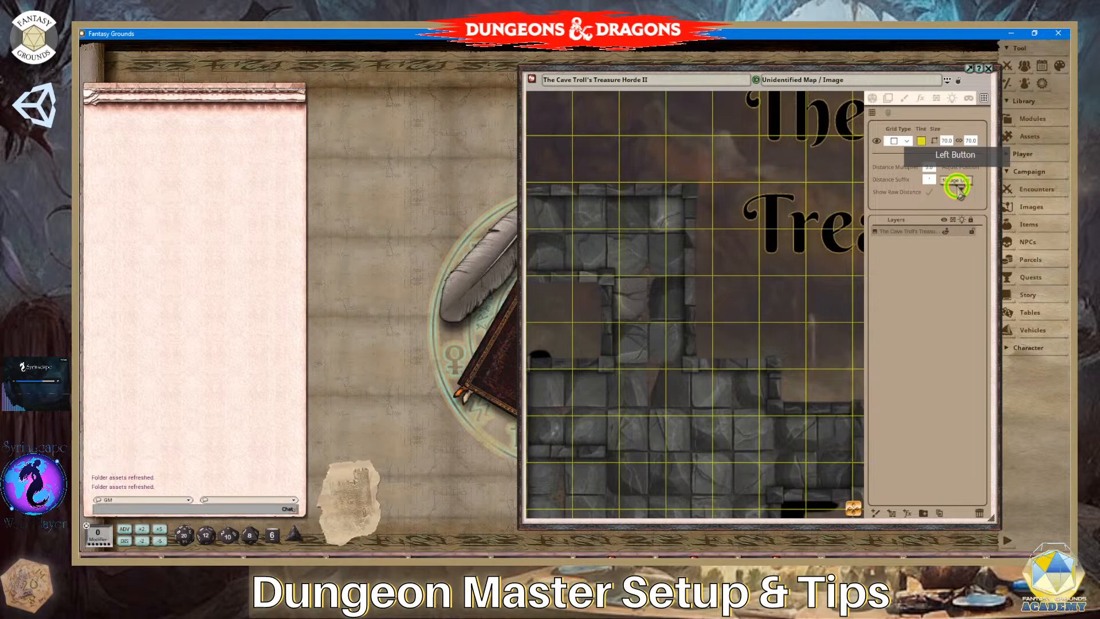
{"action": "left_click", "coordinate": [956, 182]}
{"action": "left_click", "coordinate": [956, 182]}
{"action": "left_click", "coordinate": [956, 182]}
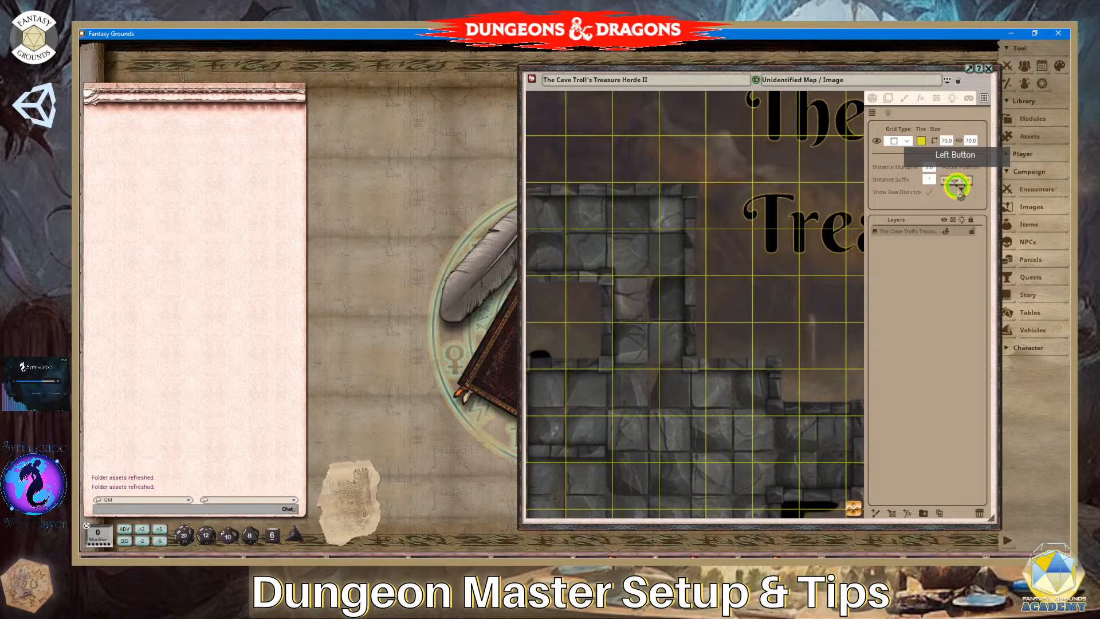
{"action": "left_click", "coordinate": [956, 182]}
{"action": "left_click", "coordinate": [956, 182]}
{"action": "left_click", "coordinate": [956, 182]}
{"action": "left_click", "coordinate": [956, 182]}
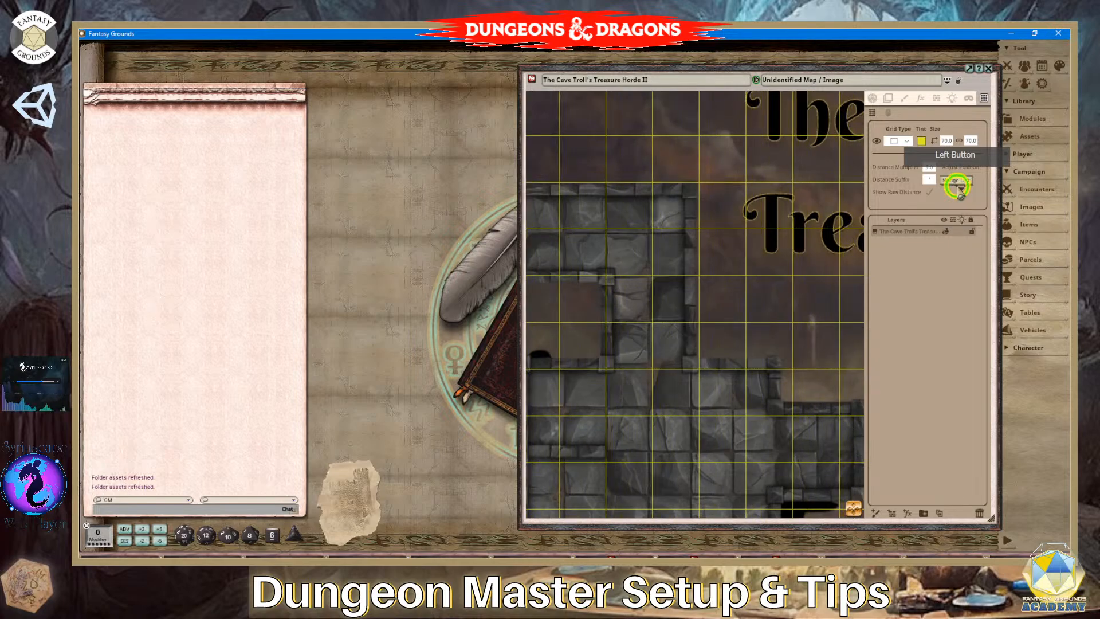
{"action": "left_click", "coordinate": [956, 182]}
{"action": "left_click", "coordinate": [956, 182]}
{"action": "left_click", "coordinate": [956, 182]}
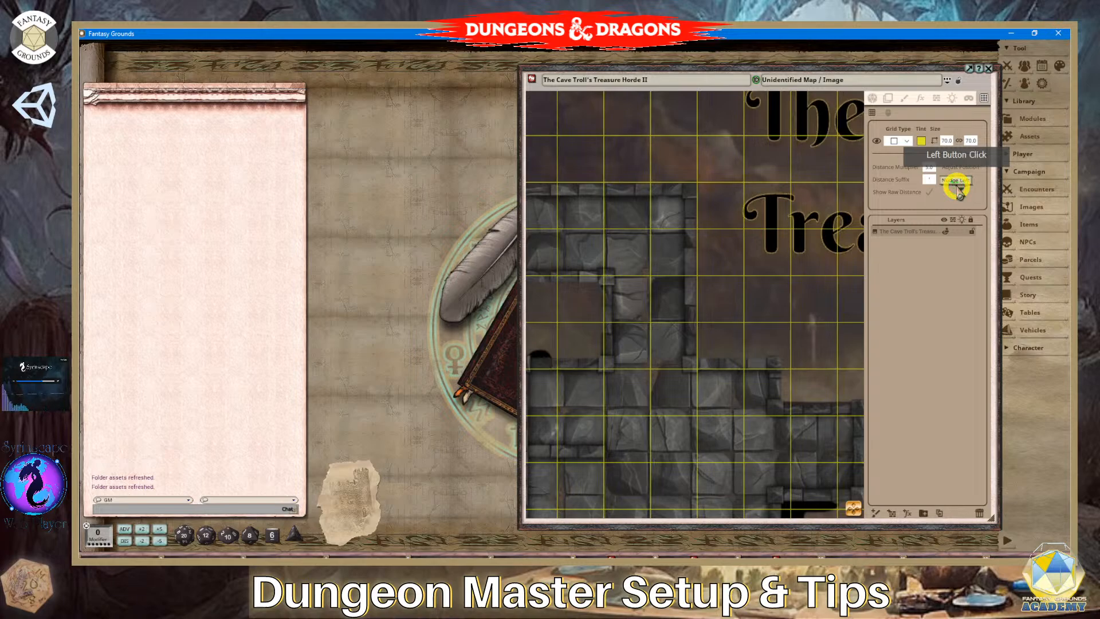
{"action": "left_click", "coordinate": [956, 182]}
{"action": "left_click", "coordinate": [956, 182]}
Check the grid alignment across the whole dungeon and nudge the grid down a little further.
{"action": "scroll", "coordinate": [717, 318], "scroll_direction": "down", "scroll_amount": 8}
{"action": "scroll", "coordinate": [717, 319], "scroll_direction": "down", "scroll_amount": 3}
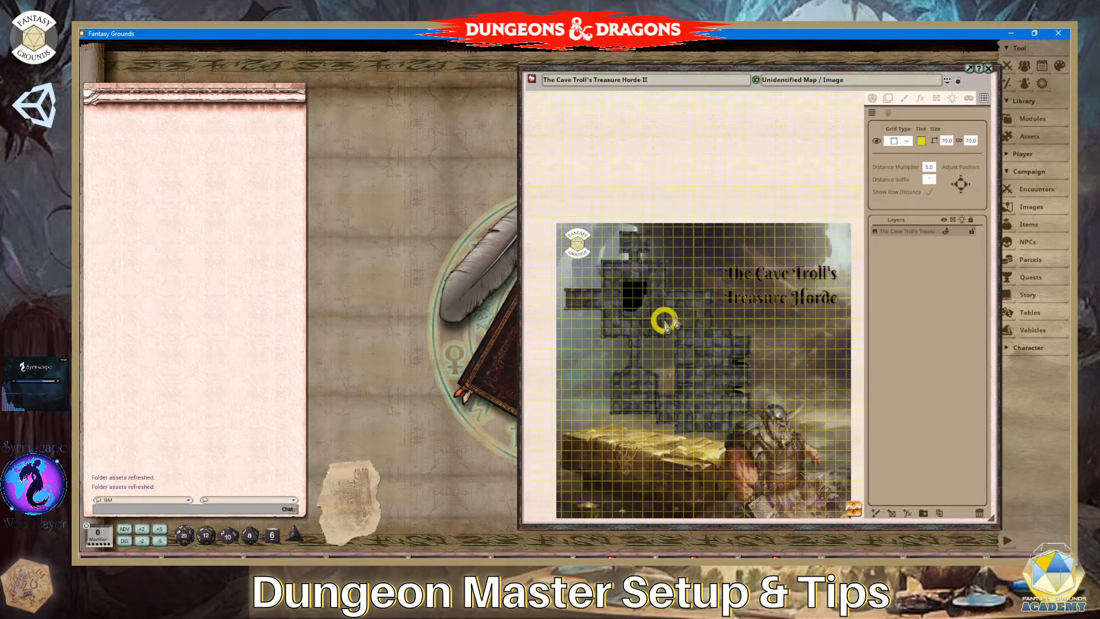
{"action": "scroll", "coordinate": [619, 321], "scroll_direction": "up", "scroll_amount": 5}
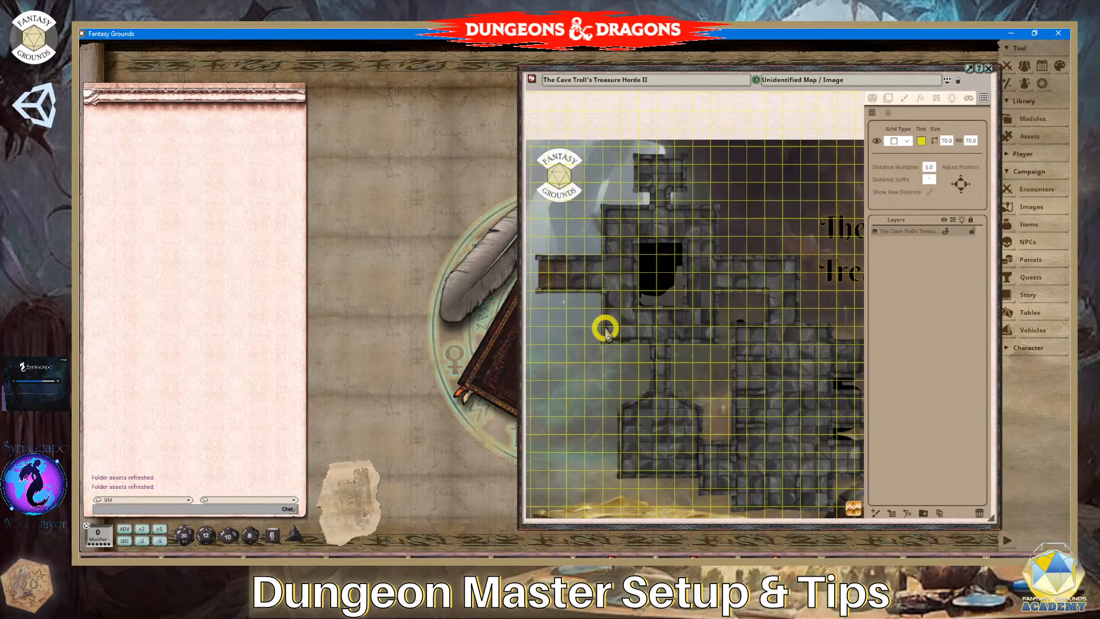
{"action": "scroll", "coordinate": [606, 329], "scroll_direction": "up", "scroll_amount": 4}
{"action": "scroll", "coordinate": [607, 309], "scroll_direction": "down", "scroll_amount": 1}
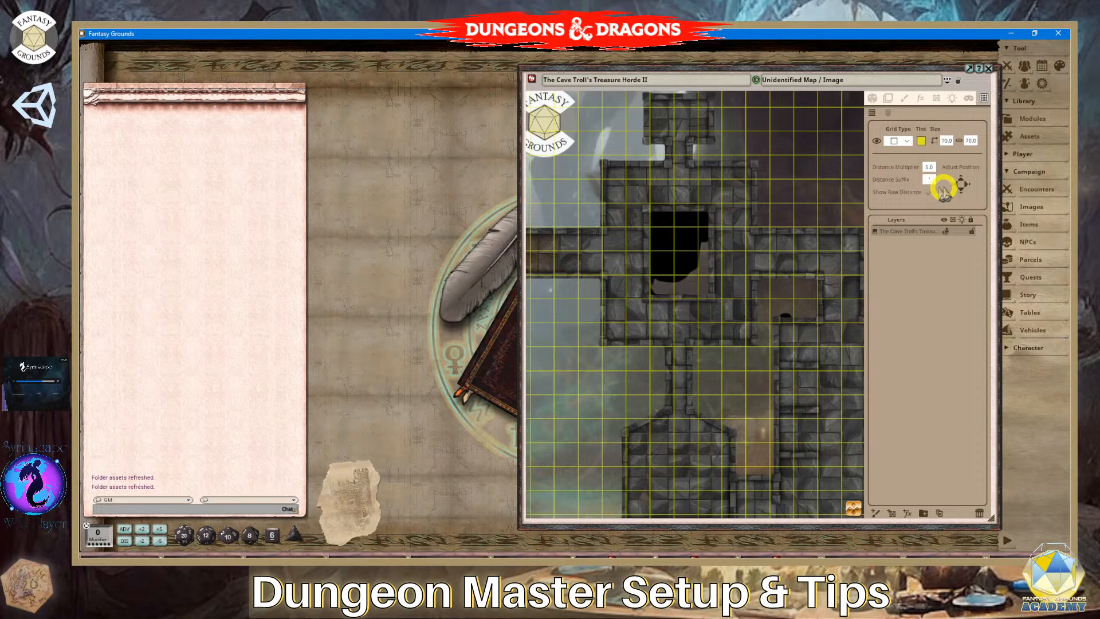
{"action": "left_click", "coordinate": [961, 193]}
{"action": "left_click", "coordinate": [961, 192]}
{"action": "left_click", "coordinate": [962, 193]}
{"action": "left_click", "coordinate": [962, 192]}
{"action": "left_click", "coordinate": [961, 193]}
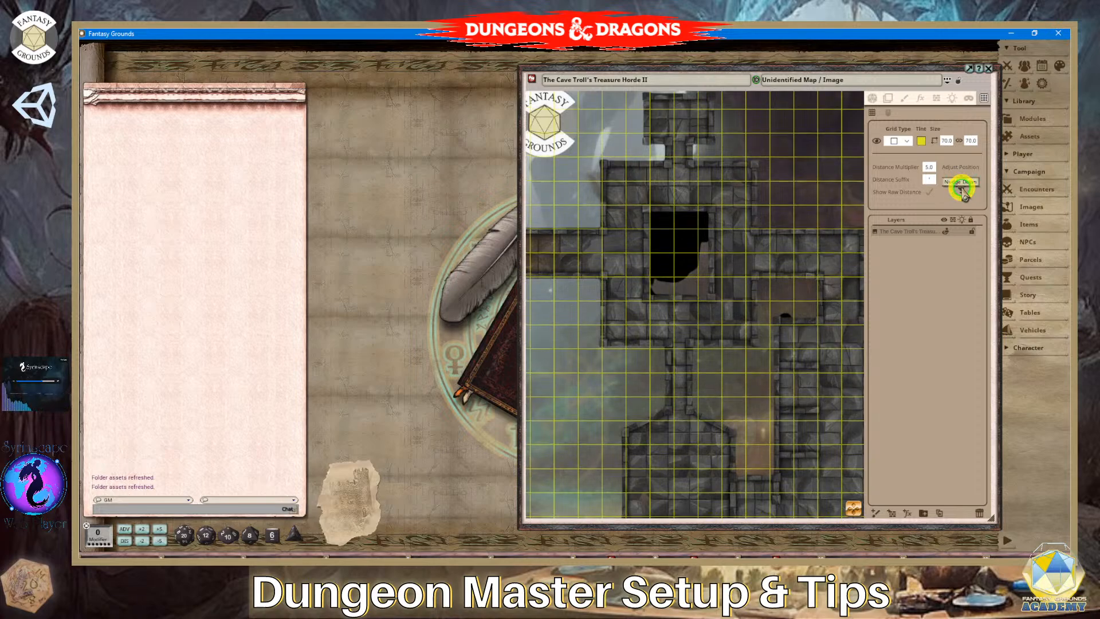
{"action": "left_click", "coordinate": [961, 192]}
{"action": "left_click", "coordinate": [961, 193]}
{"action": "left_click", "coordinate": [961, 192]}
Set the grid square size to 65 by 65 and inspect its fit around the dungeon's black pit.
{"action": "left_click", "coordinate": [947, 141]}
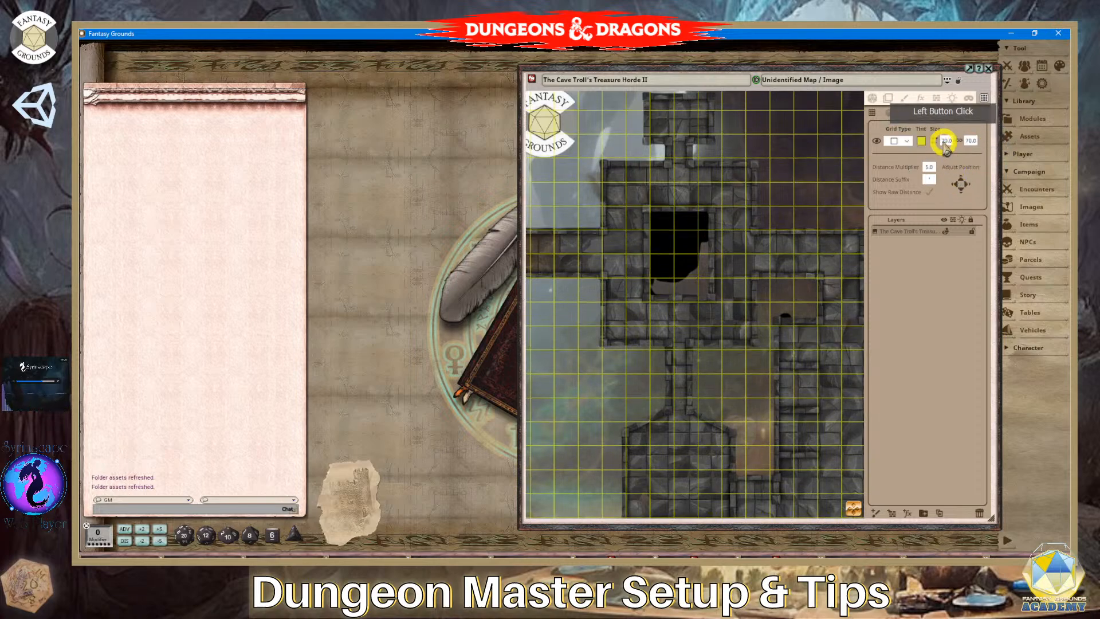
{"action": "double_click", "coordinate": [948, 142]}
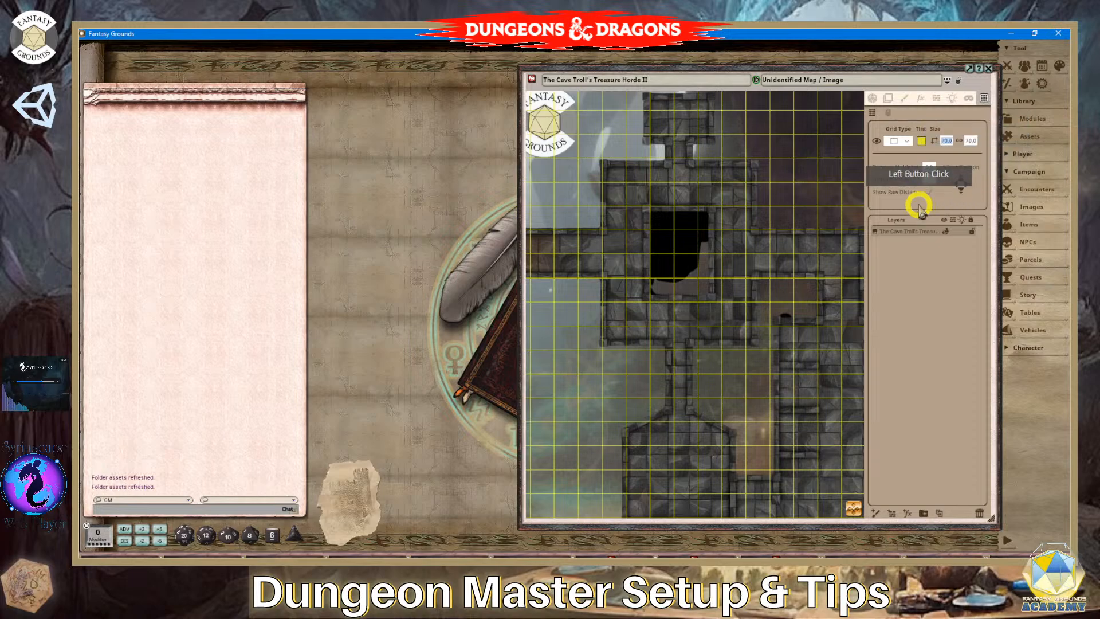
{"action": "left_click", "coordinate": [973, 141]}
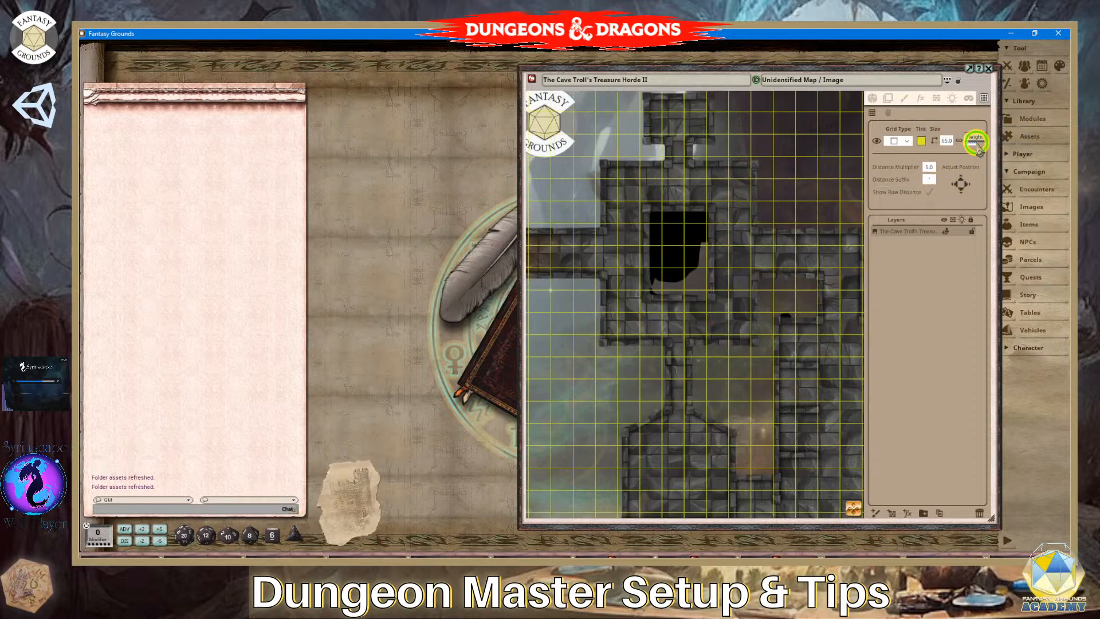
{"action": "scroll", "coordinate": [735, 291], "scroll_direction": "up", "scroll_amount": 5}
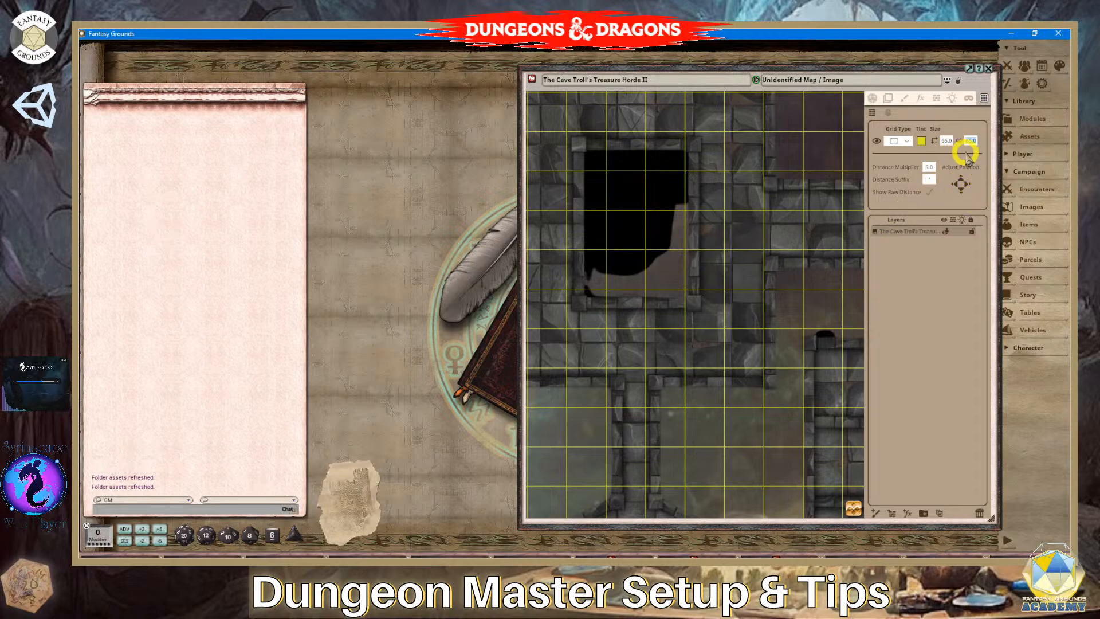
{"action": "right_click", "coordinate": [755, 216]}
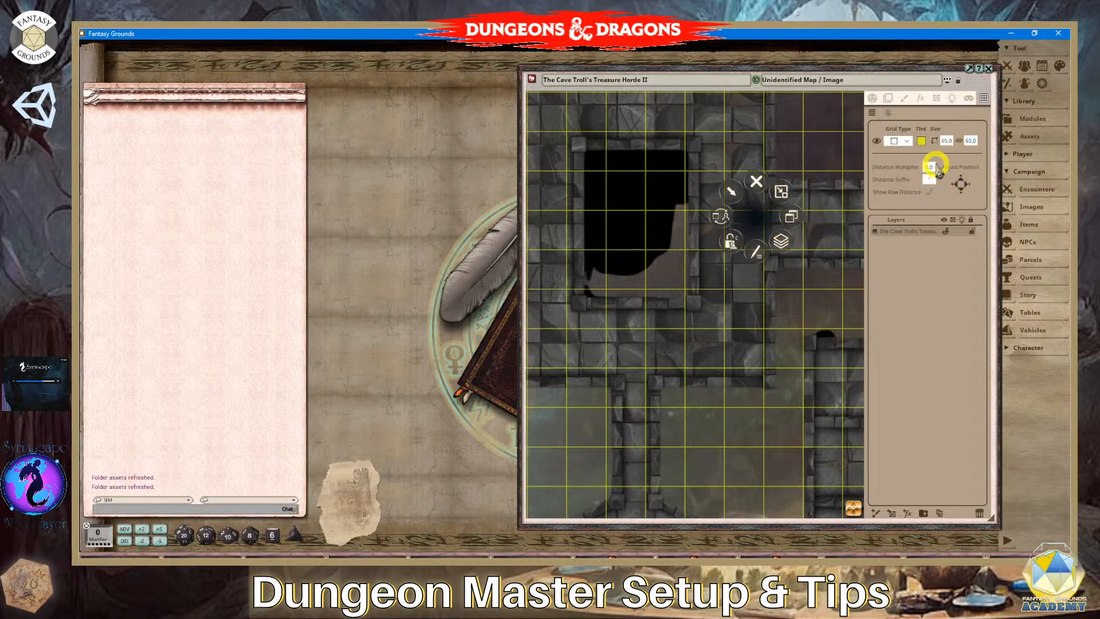
Remove the grid from the map and examine the bare floor tiles between the black pit and the adjoining room.
{"action": "left_click", "coordinate": [785, 242]}
{"action": "left_click", "coordinate": [784, 275]}
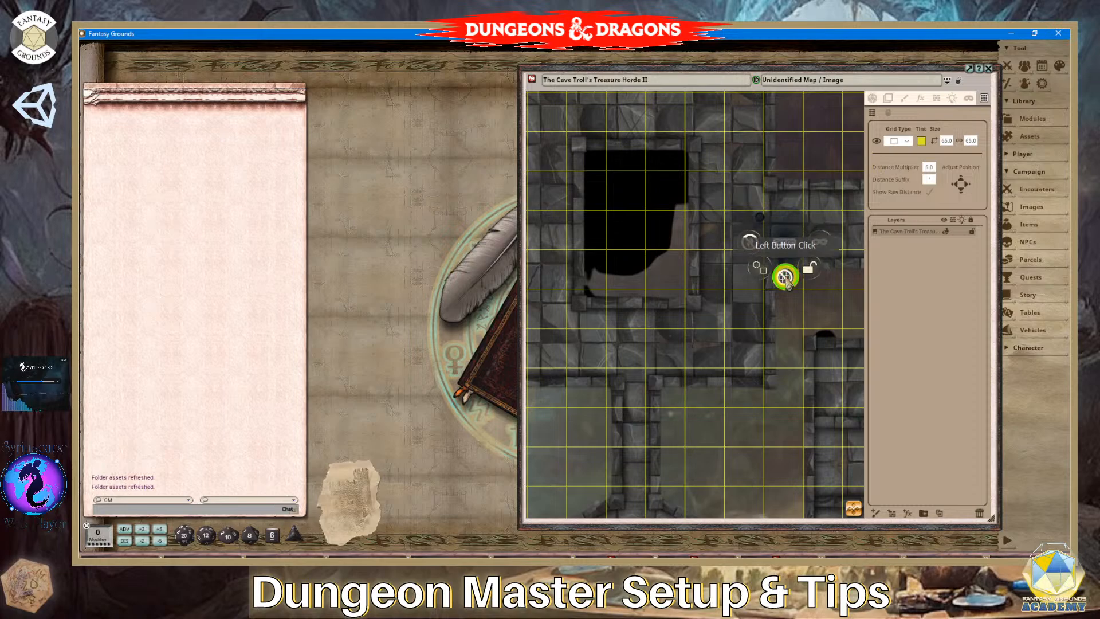
{"action": "scroll", "coordinate": [753, 245], "scroll_direction": "up", "scroll_amount": 4}
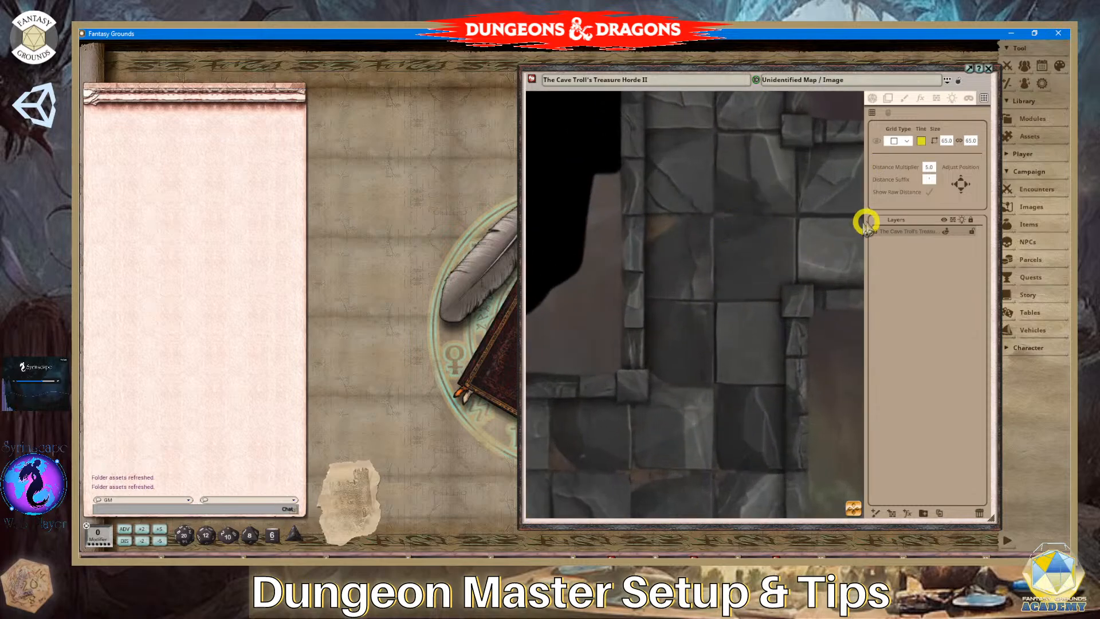
{"action": "scroll", "coordinate": [745, 240], "scroll_direction": "down", "scroll_amount": 1}
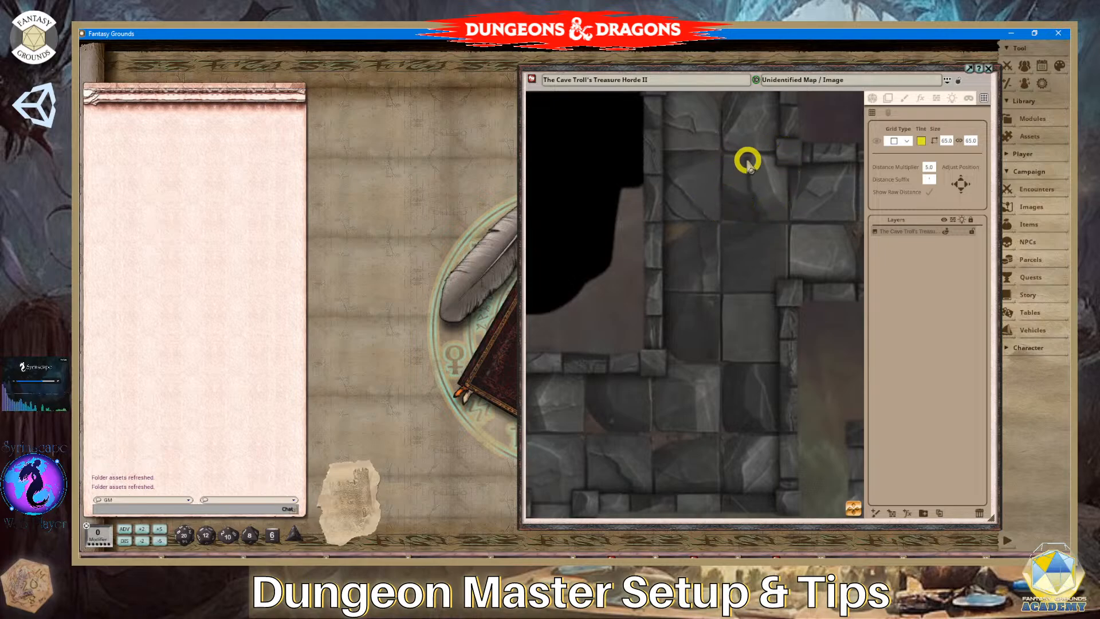
{"action": "scroll", "coordinate": [776, 241], "scroll_direction": "down", "scroll_amount": 1}
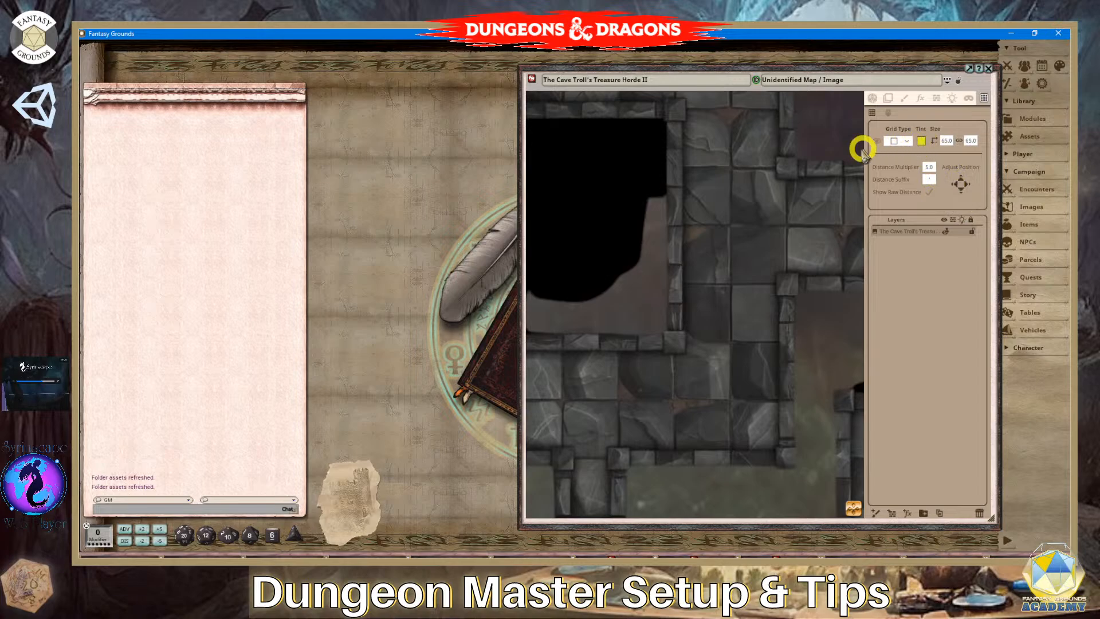
Draw a new square grid of about 63 by 63 from one floor tile beside the black pit.
{"action": "right_click", "coordinate": [732, 168]}
{"action": "left_click", "coordinate": [756, 196]}
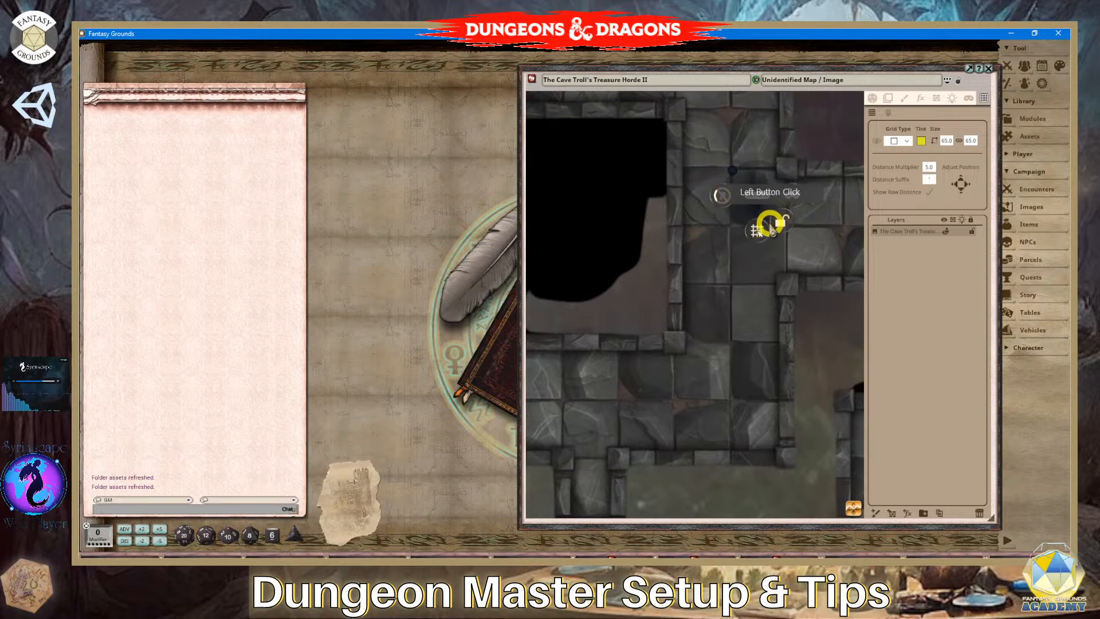
{"action": "left_click", "coordinate": [756, 231]}
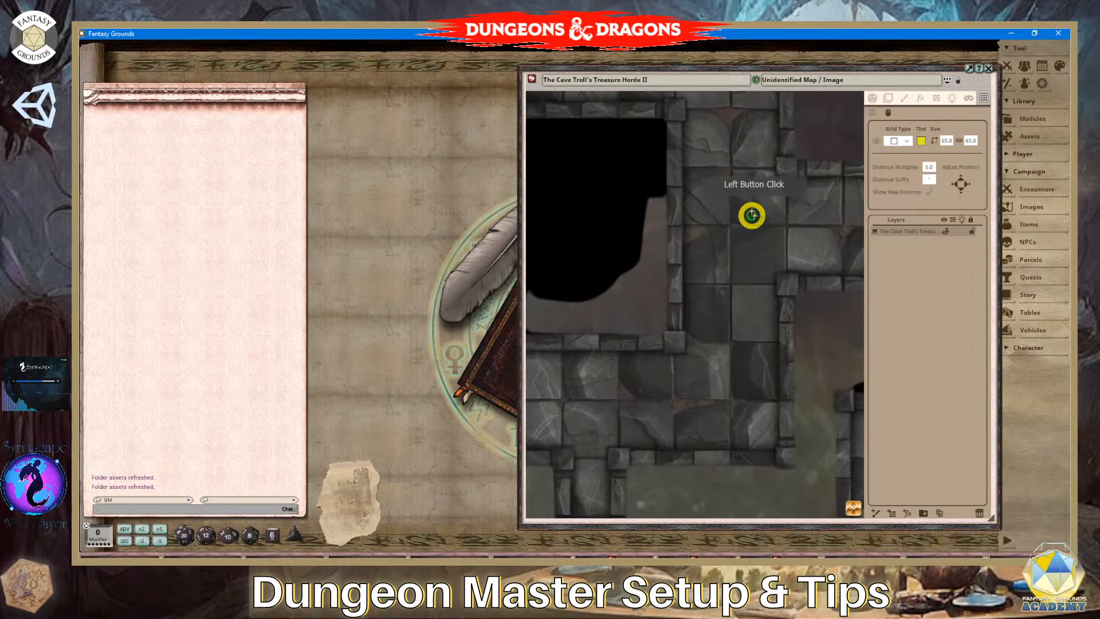
{"action": "left_click_drag", "start_coordinate": [731, 167], "coordinate": [794, 225]}
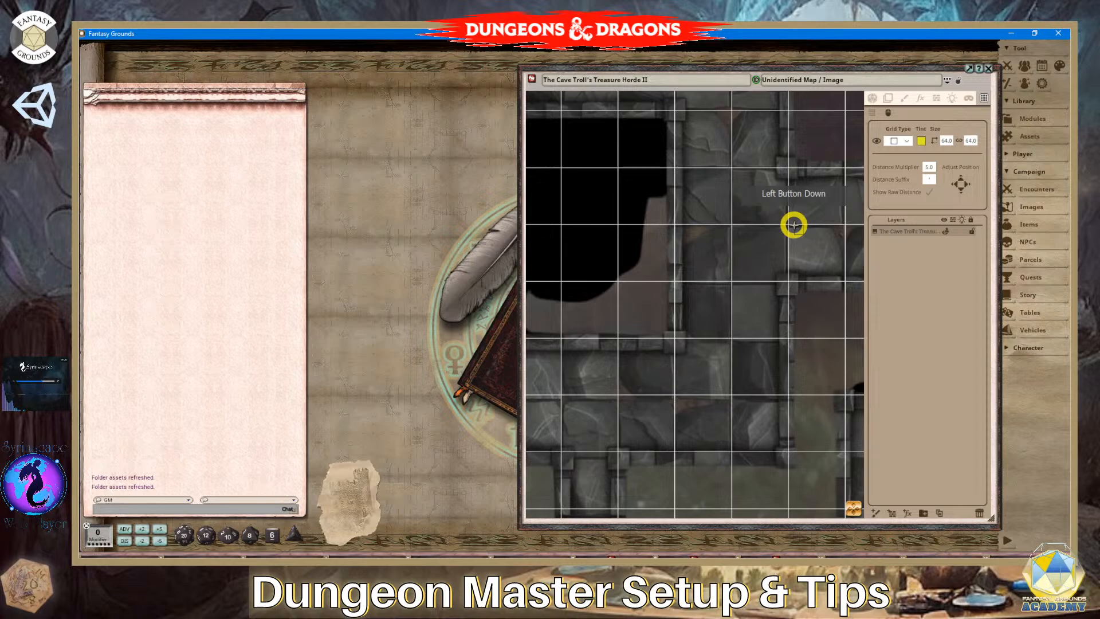
{"action": "left_click_drag", "start_coordinate": [794, 225], "coordinate": [793, 223]}
Nudge the new grid slightly and check its alignment with the walls and tiles across the dungeon.
{"action": "scroll", "coordinate": [762, 275], "scroll_direction": "up", "scroll_amount": 4}
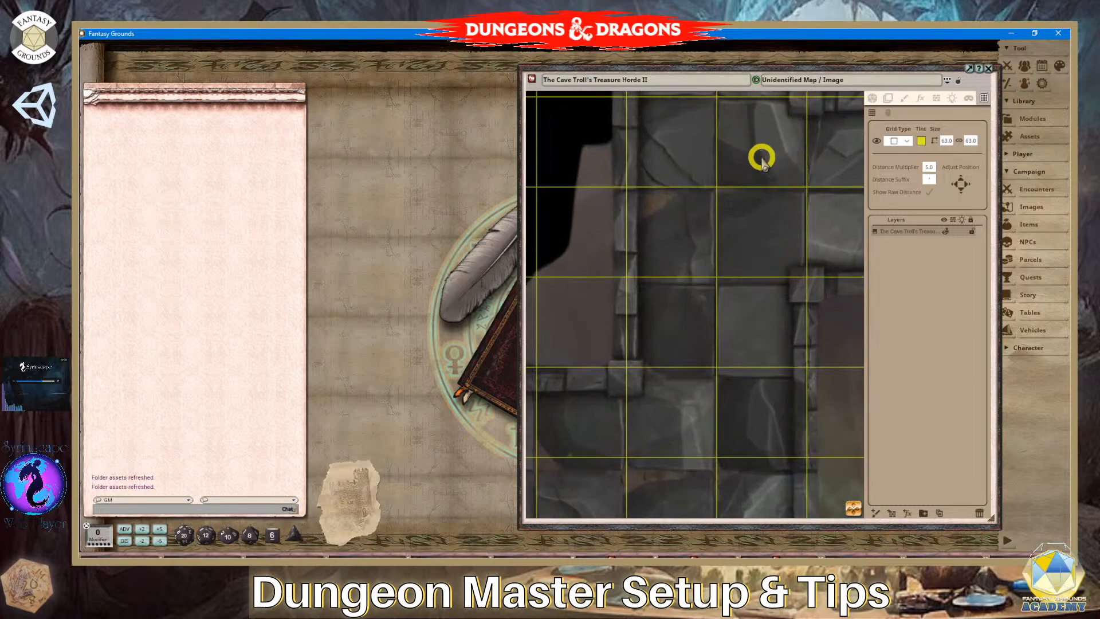
{"action": "scroll", "coordinate": [763, 223], "scroll_direction": "down", "scroll_amount": 1}
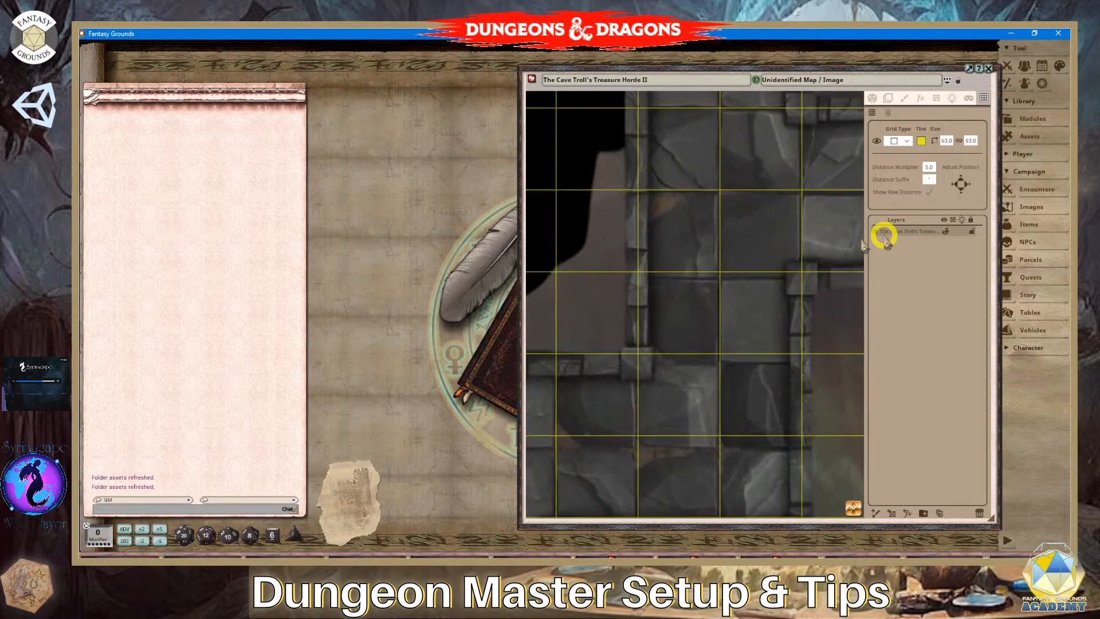
{"action": "left_click", "coordinate": [963, 186]}
{"action": "scroll", "coordinate": [790, 309], "scroll_direction": "down", "scroll_amount": 2}
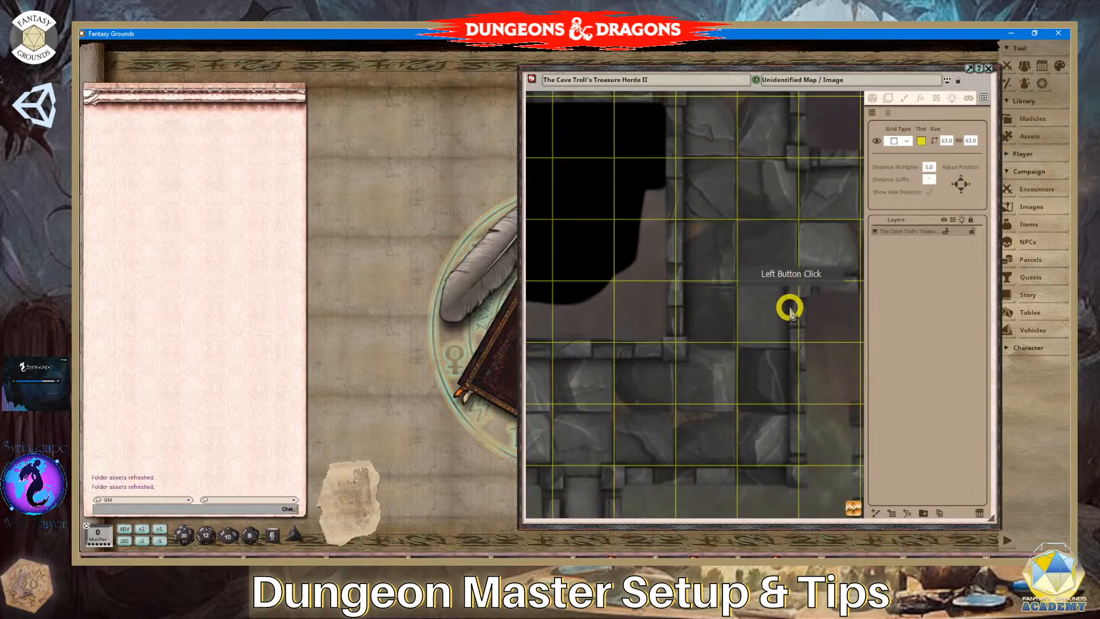
{"action": "scroll", "coordinate": [770, 437], "scroll_direction": "up", "scroll_amount": 3}
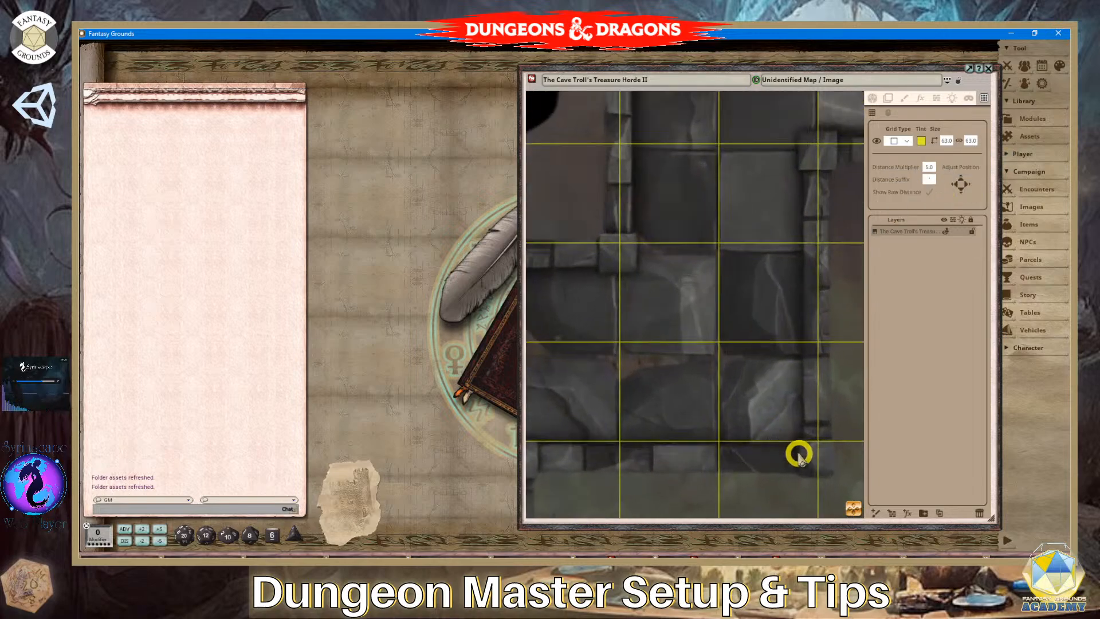
{"action": "scroll", "coordinate": [750, 387], "scroll_direction": "down", "scroll_amount": 4}
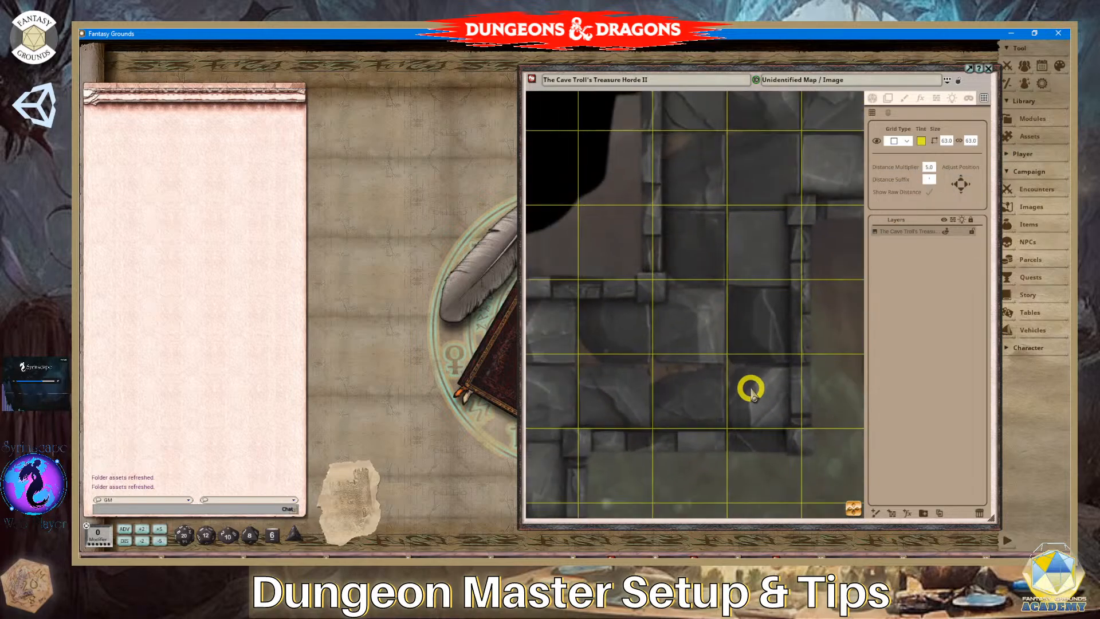
{"action": "scroll", "coordinate": [724, 276], "scroll_direction": "down", "scroll_amount": 4}
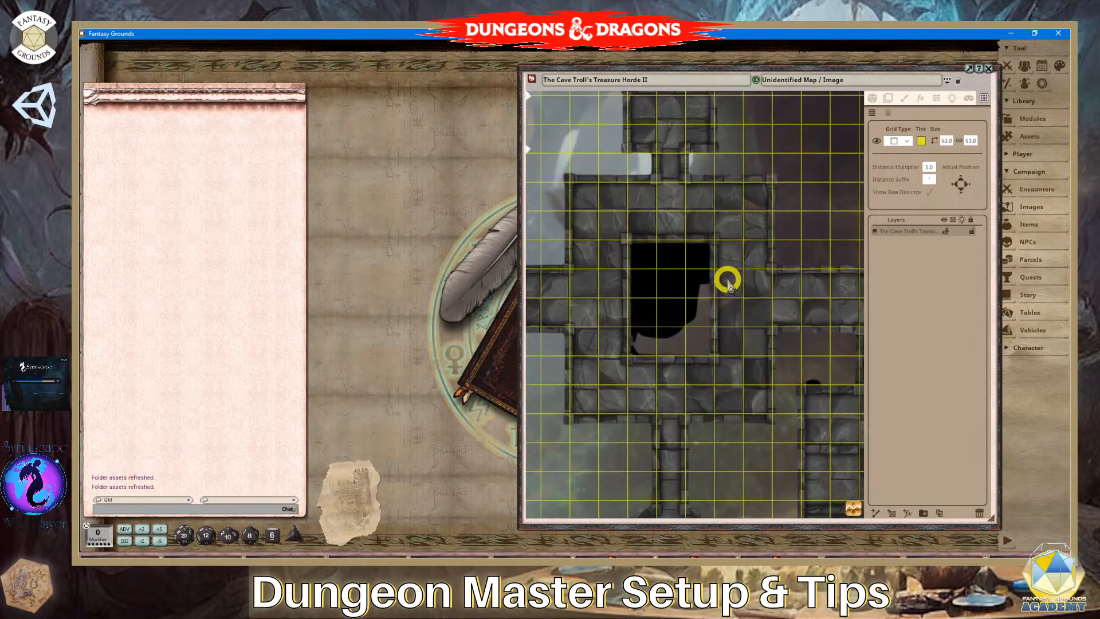
{"action": "scroll", "coordinate": [704, 321], "scroll_direction": "up", "scroll_amount": 3}
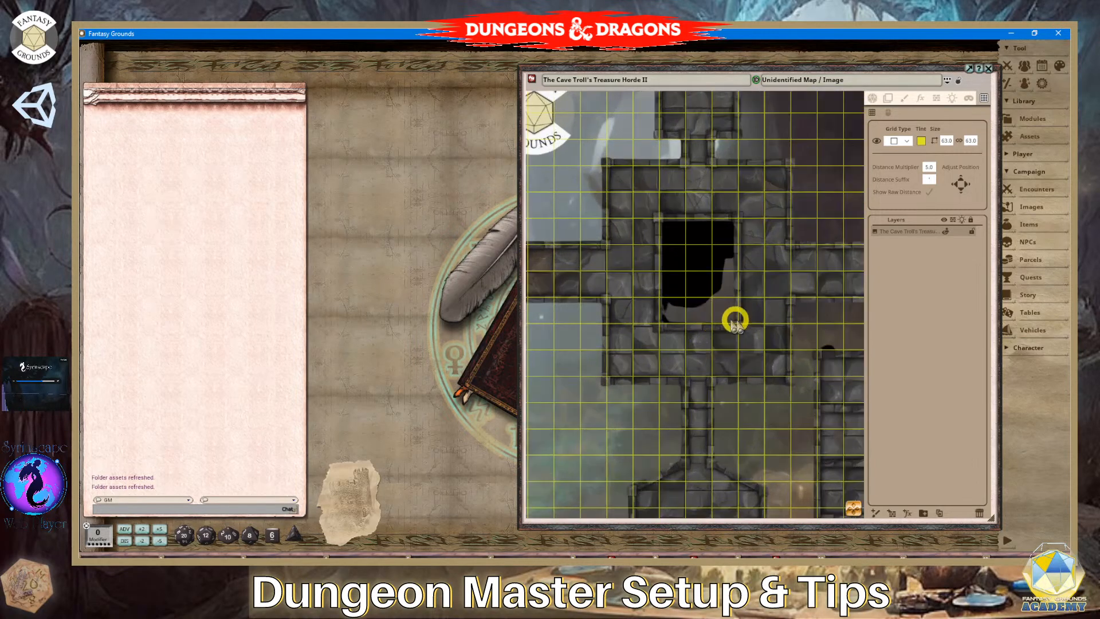
{"action": "scroll", "coordinate": [741, 321], "scroll_direction": "down", "scroll_amount": 2}
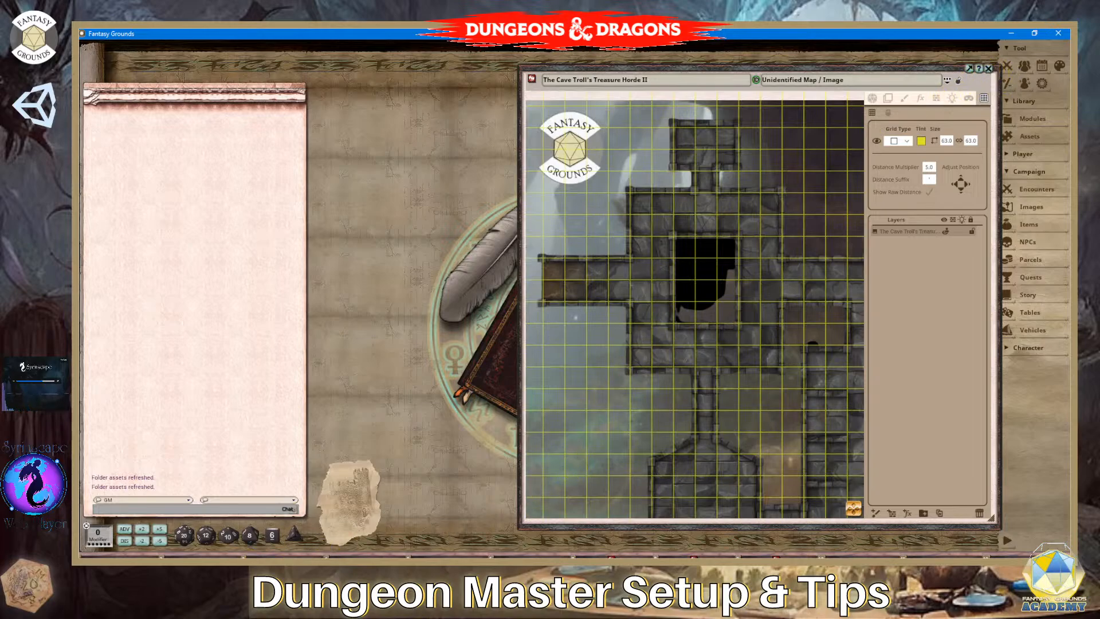
Switch to Streamlabs Desktop to check the live stream and return to Fantasy Grounds.
{"action": "mouse_move", "coordinate": [317, 567]}
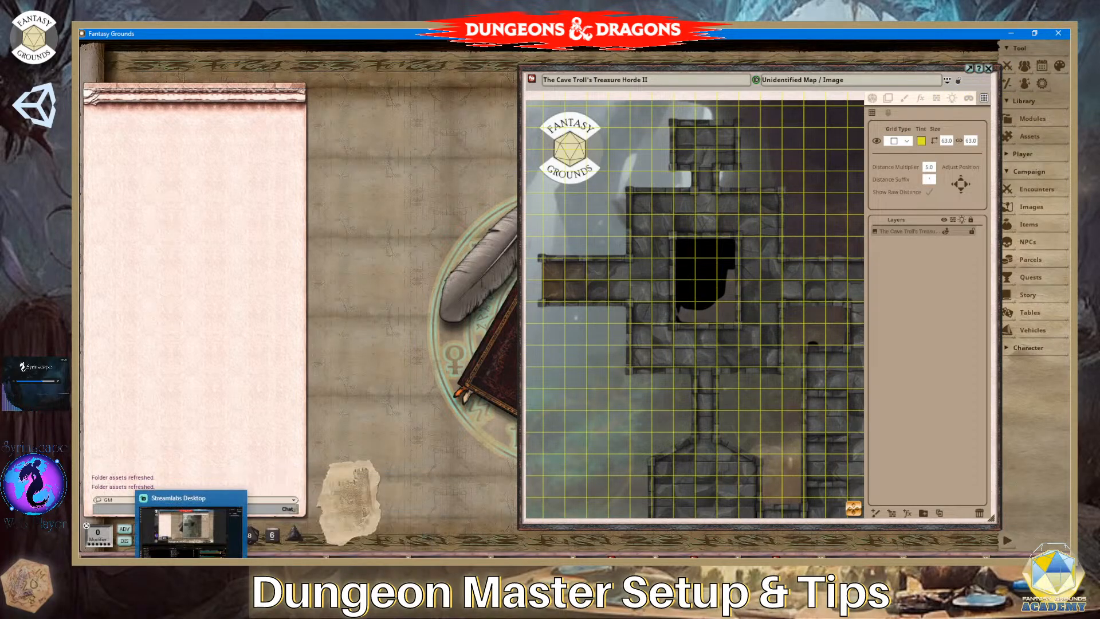
{"action": "left_click", "coordinate": [195, 568]}
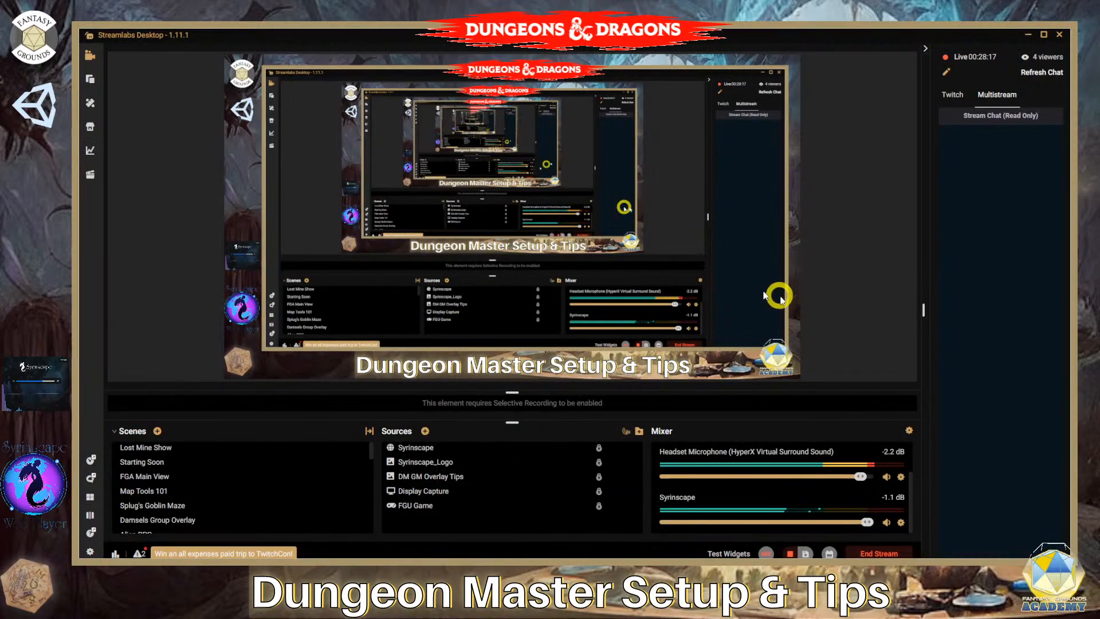
{"action": "left_click", "coordinate": [1029, 37]}
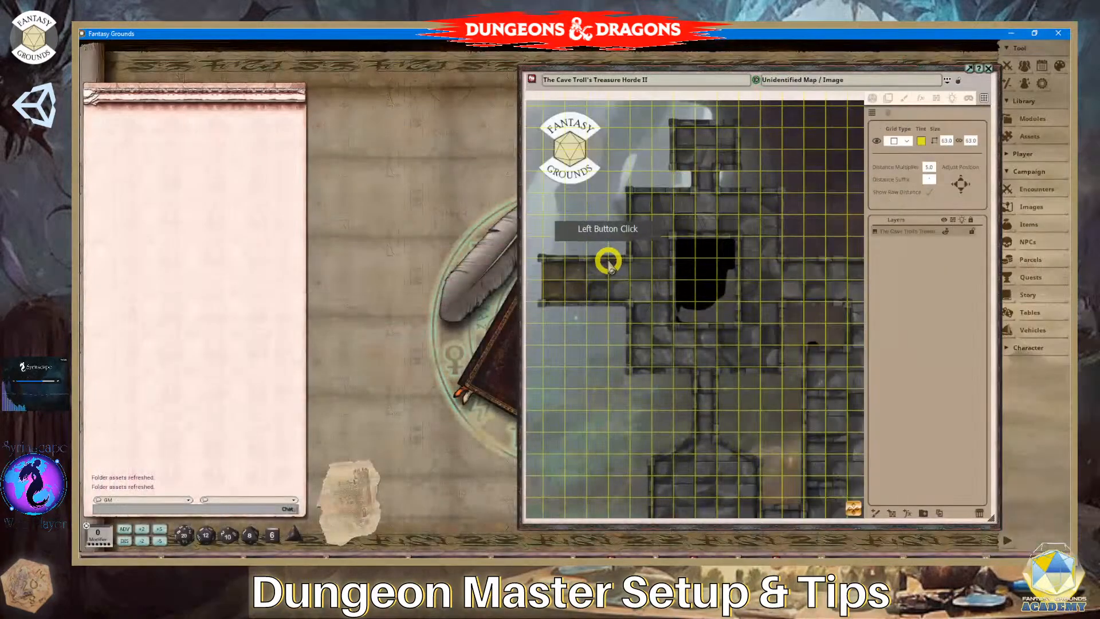
Check the grid's fit around the black pit and unlink its horizontal and vertical size values.
{"action": "scroll", "coordinate": [596, 277], "scroll_direction": "up", "scroll_amount": 2}
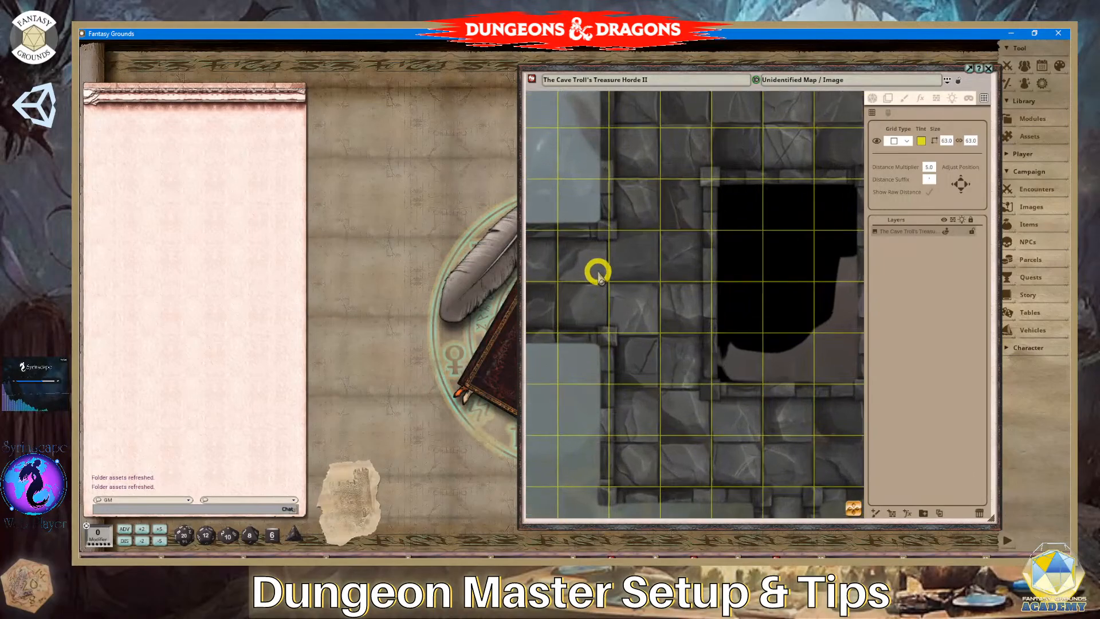
{"action": "scroll", "coordinate": [597, 275], "scroll_direction": "down", "scroll_amount": 3}
{"action": "scroll", "coordinate": [611, 275], "scroll_direction": "down", "scroll_amount": 2}
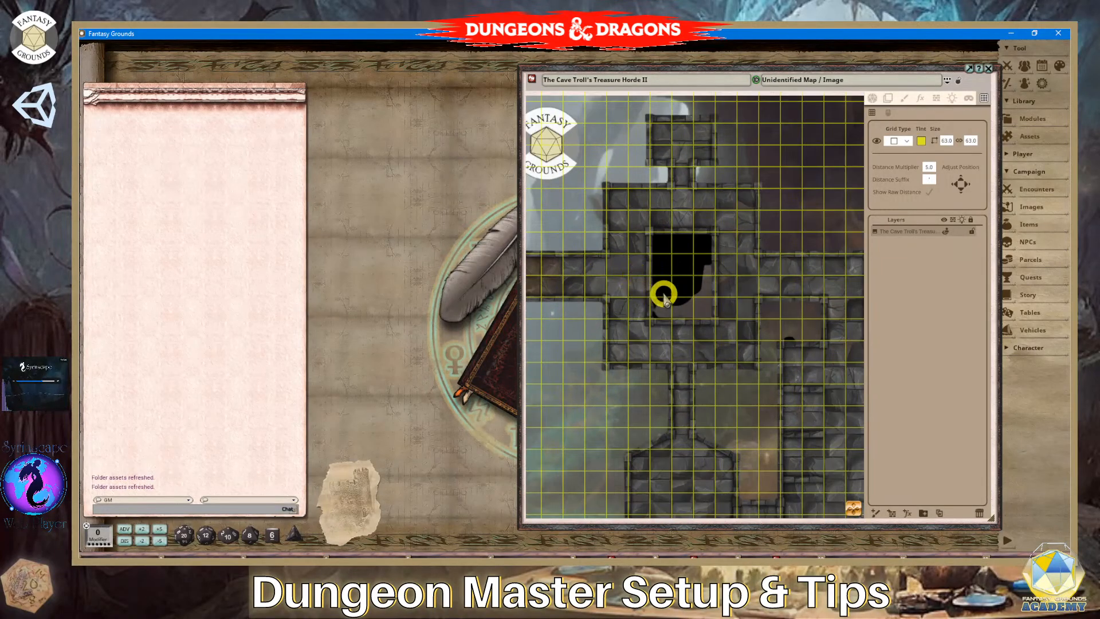
{"action": "scroll", "coordinate": [661, 299], "scroll_direction": "down", "scroll_amount": 2}
{"action": "scroll", "coordinate": [662, 304], "scroll_direction": "up", "scroll_amount": 6}
{"action": "scroll", "coordinate": [668, 290], "scroll_direction": "up", "scroll_amount": 5}
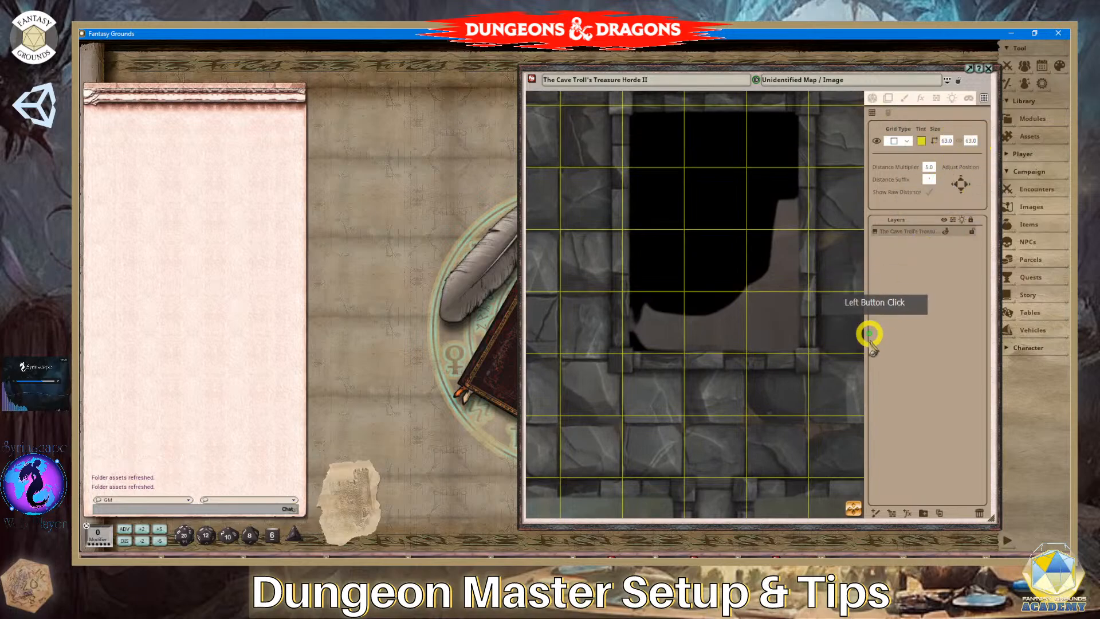
{"action": "scroll", "coordinate": [860, 427], "scroll_direction": "down", "scroll_amount": 1}
{"action": "left_click_drag", "start_coordinate": [853, 510], "coordinate": [989, 503]}
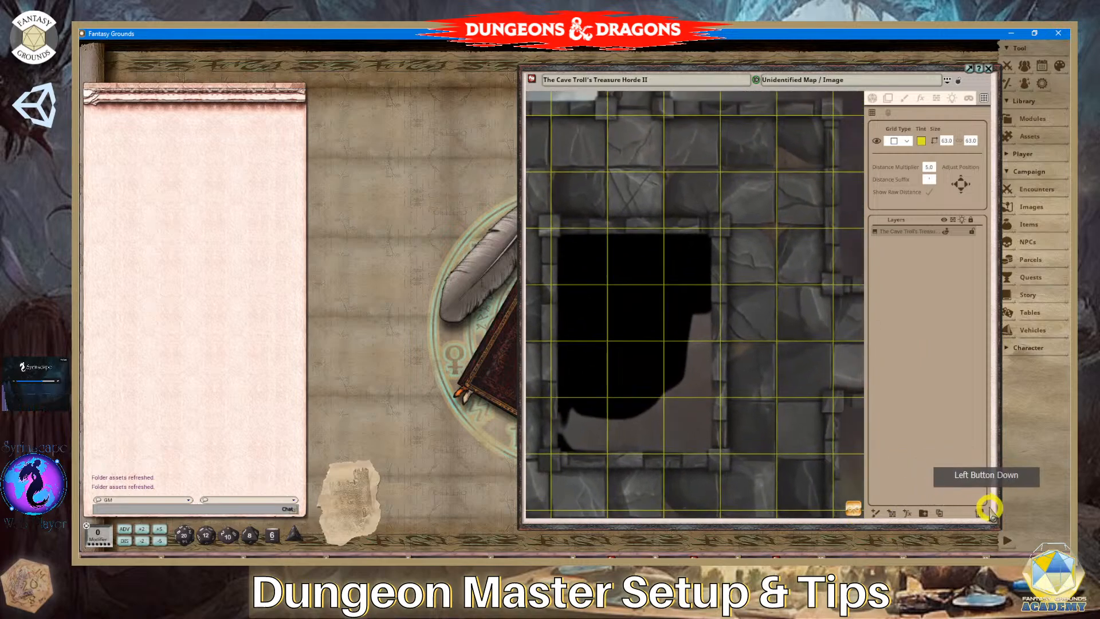
{"action": "scroll", "coordinate": [802, 441], "scroll_direction": "up", "scroll_amount": 7}
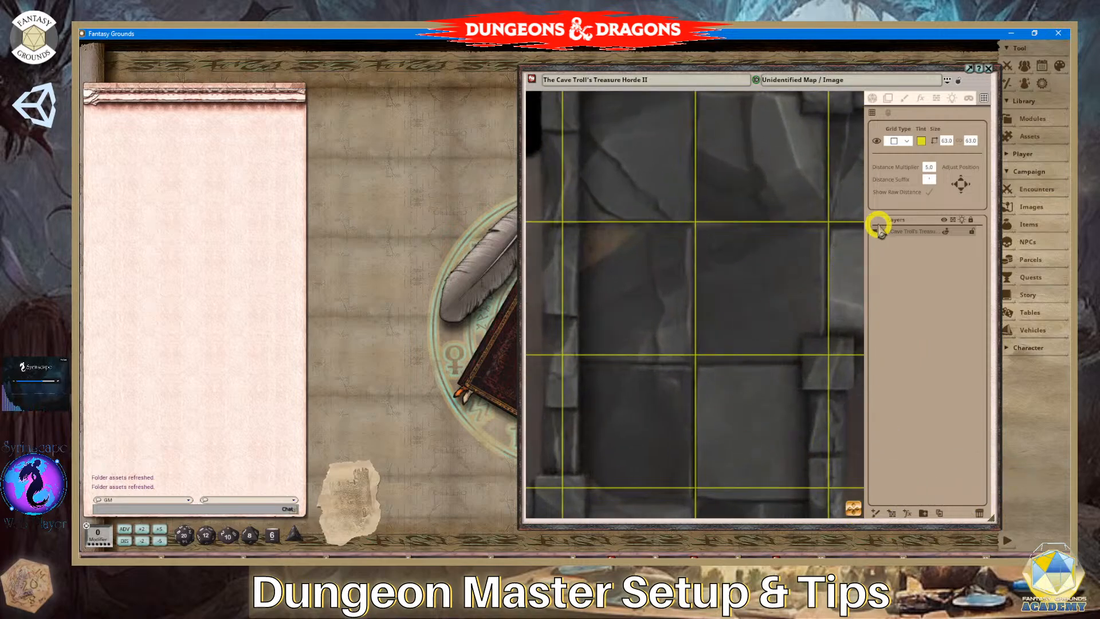
Set only the grid's vertical size to 70 and nudge the grid up slightly against the floor tiles.
{"action": "left_click", "coordinate": [971, 141]}
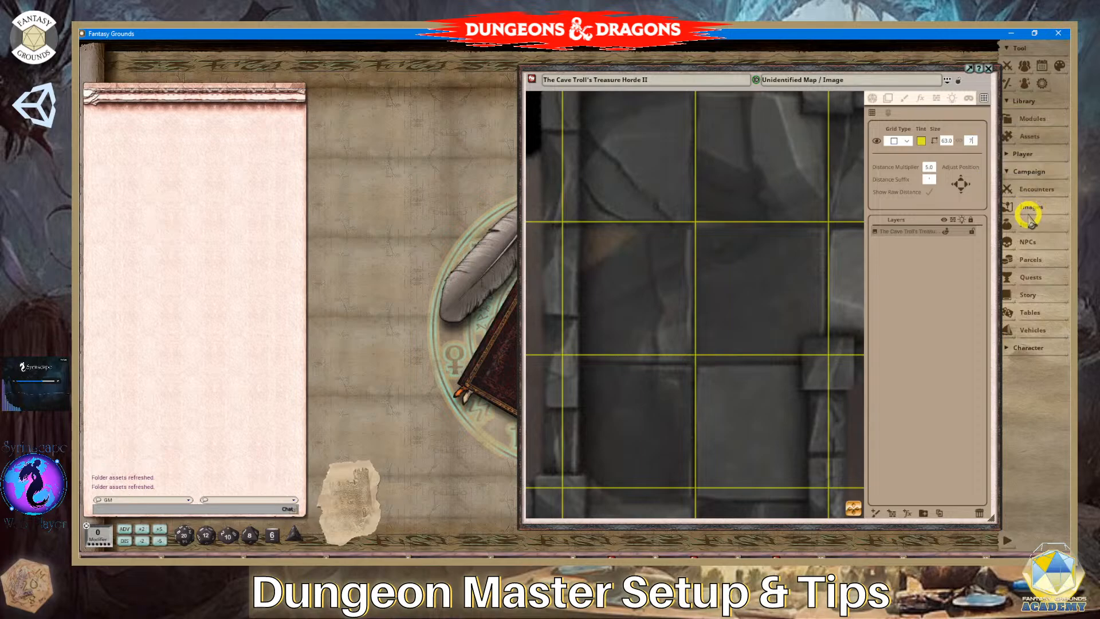
{"action": "type", "text": "70"}
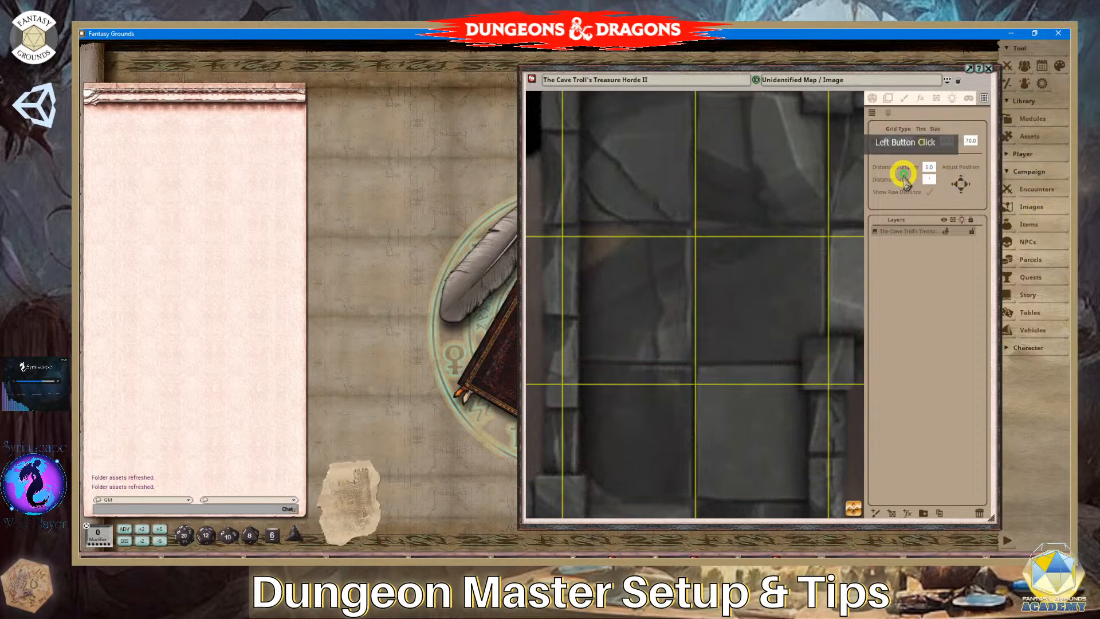
{"action": "left_click", "coordinate": [756, 354]}
{"action": "scroll", "coordinate": [765, 349], "scroll_direction": "down", "scroll_amount": 5}
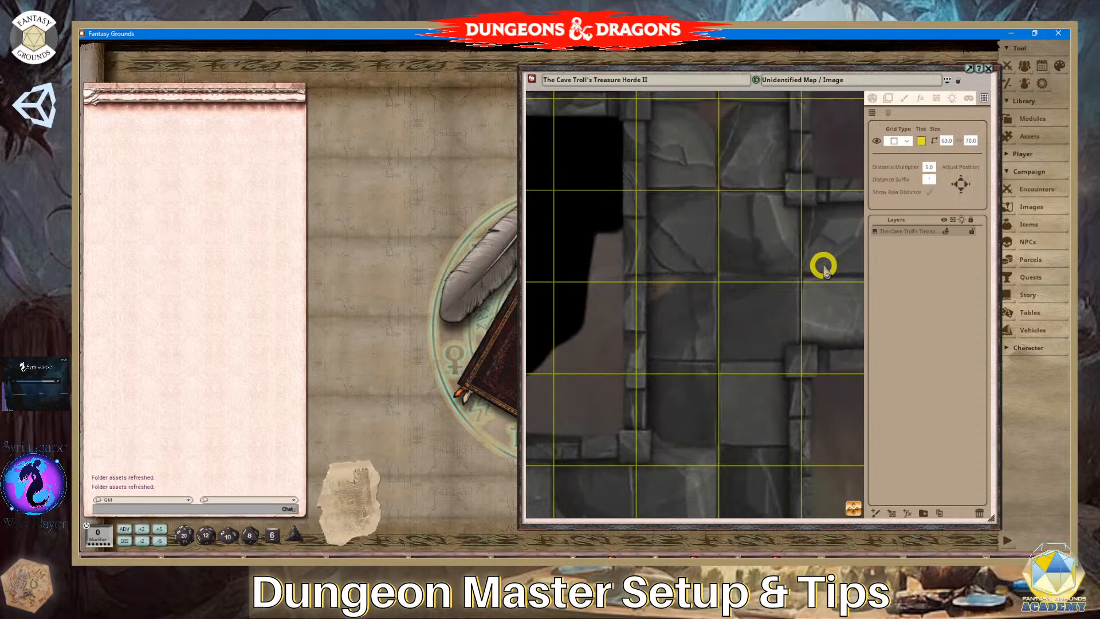
{"action": "left_click_drag", "start_coordinate": [959, 182], "coordinate": [960, 178]}
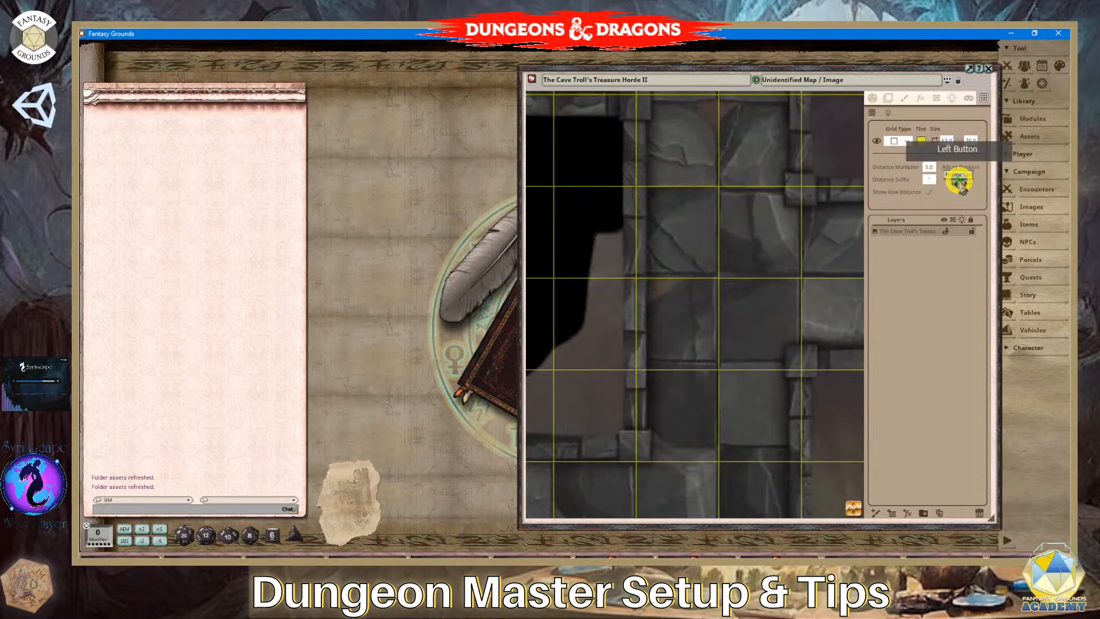
Try vertical grid sizes of 64 and 63 against the tiles beside the black pit.
{"action": "left_click", "coordinate": [974, 147]}
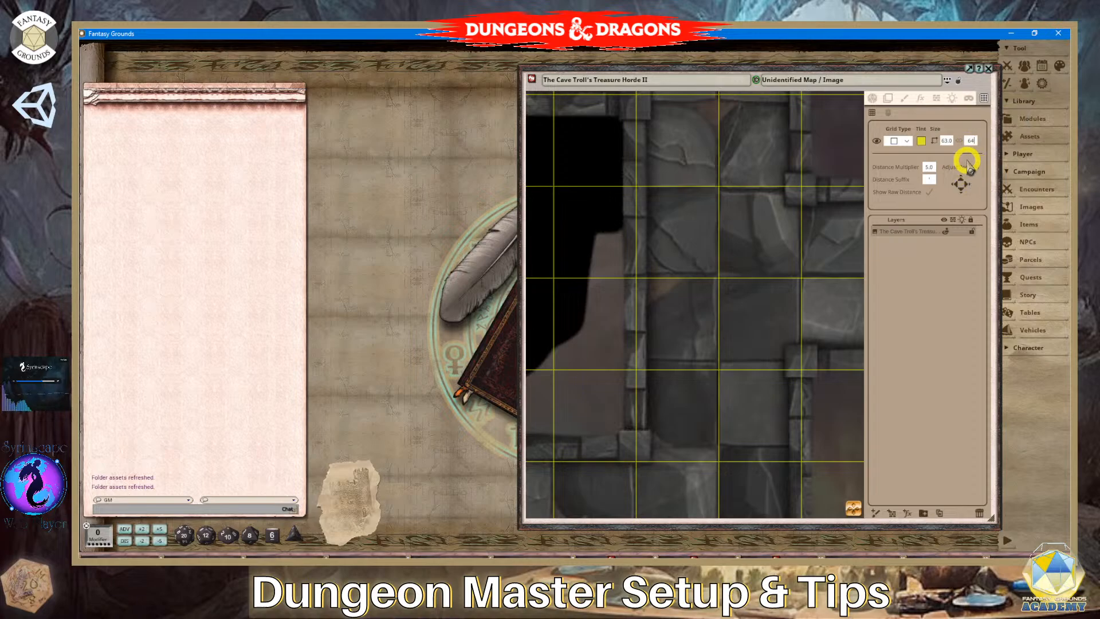
{"action": "left_click", "coordinate": [967, 161]}
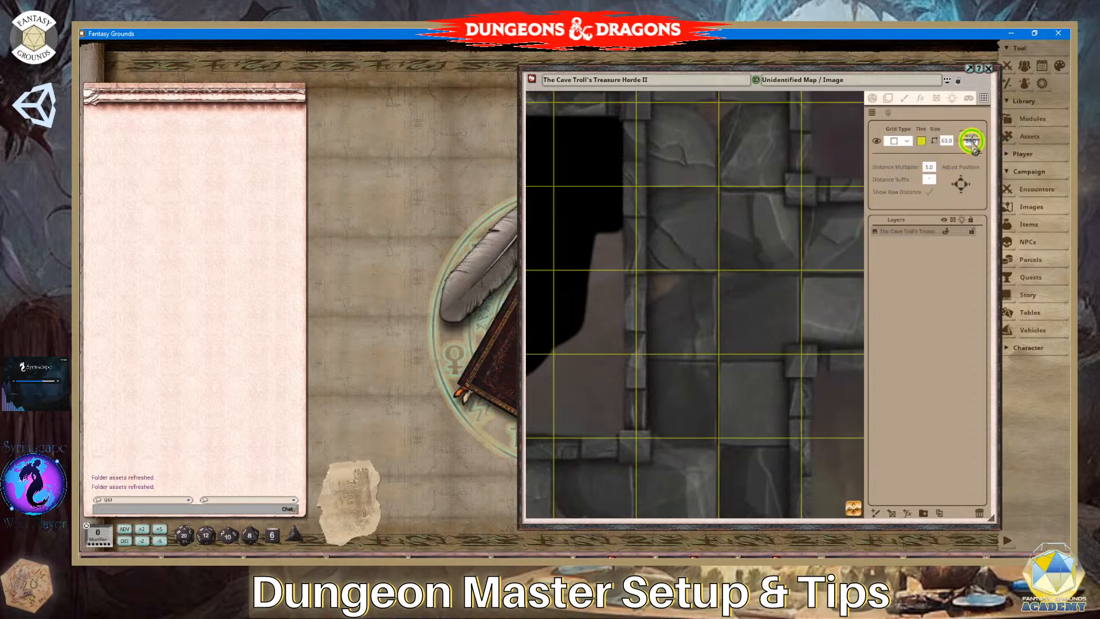
{"action": "left_click", "coordinate": [971, 142]}
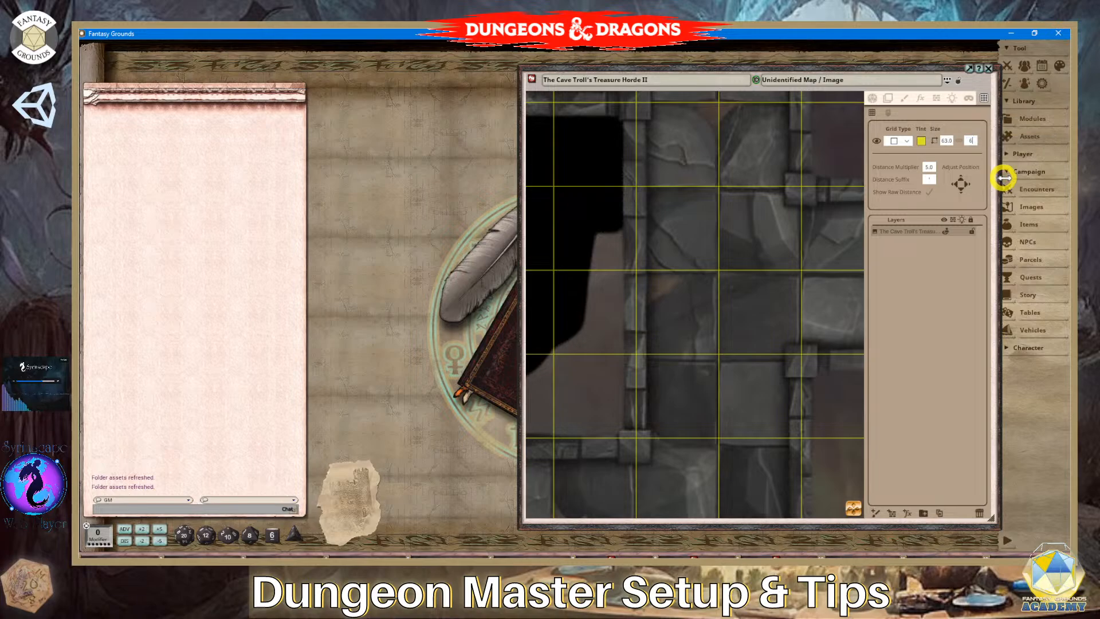
{"action": "type", "text": "63"}
{"action": "left_click", "coordinate": [967, 157]}
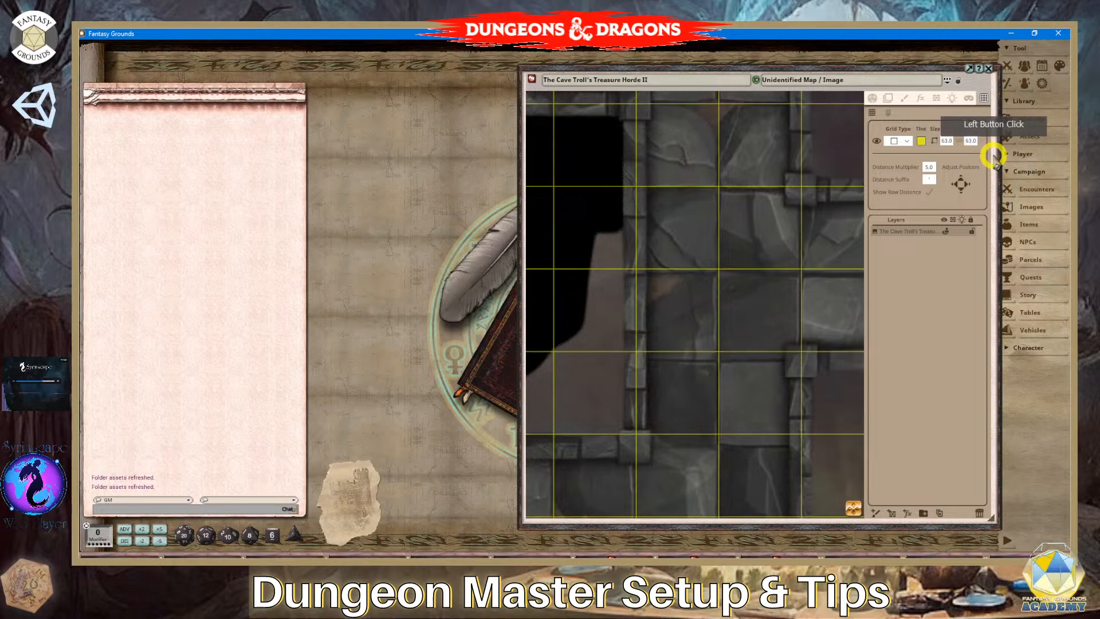
Set the grid's vertical size to 66 and inspect its horizontal lines against the walls and floor tiles.
{"action": "left_click", "coordinate": [972, 143]}
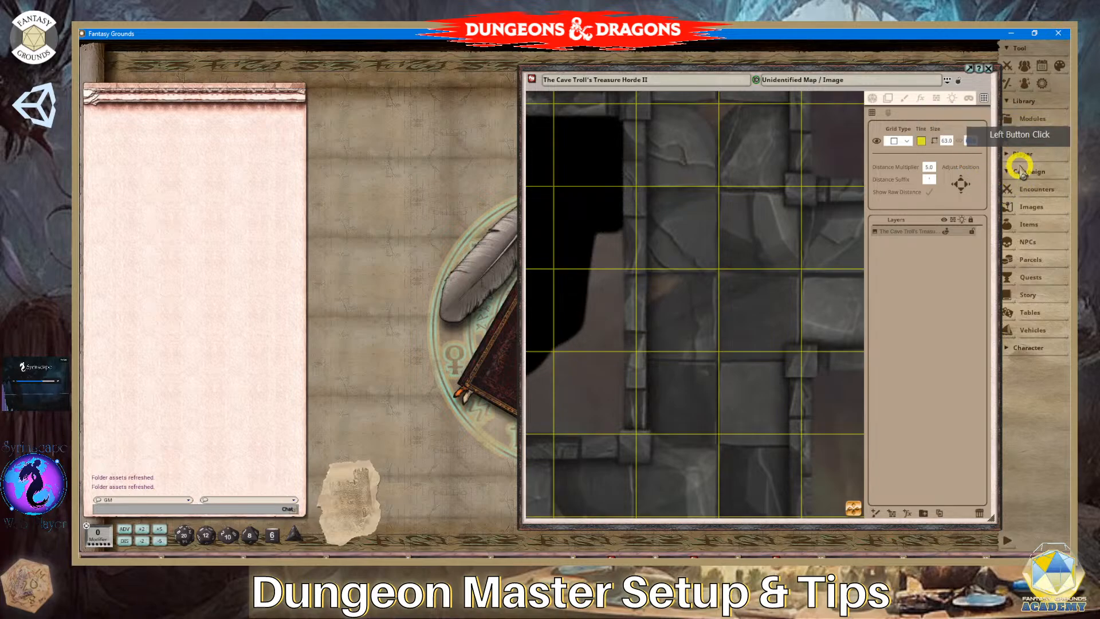
{"action": "type", "text": "66"}
{"action": "left_click", "coordinate": [967, 158]}
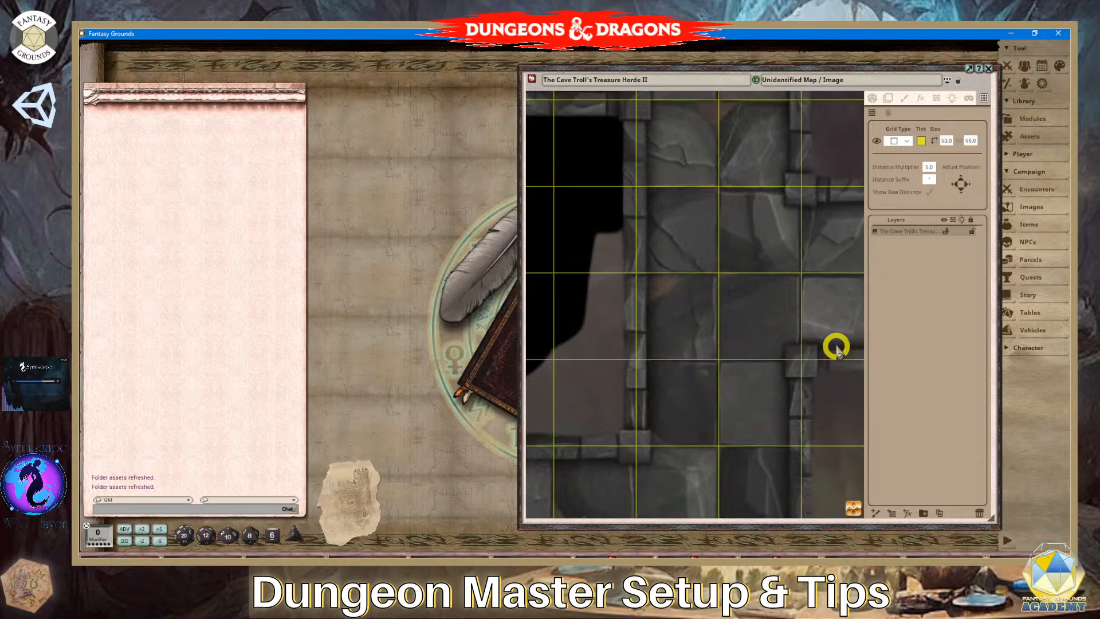
{"action": "scroll", "coordinate": [702, 237], "scroll_direction": "up", "scroll_amount": 2}
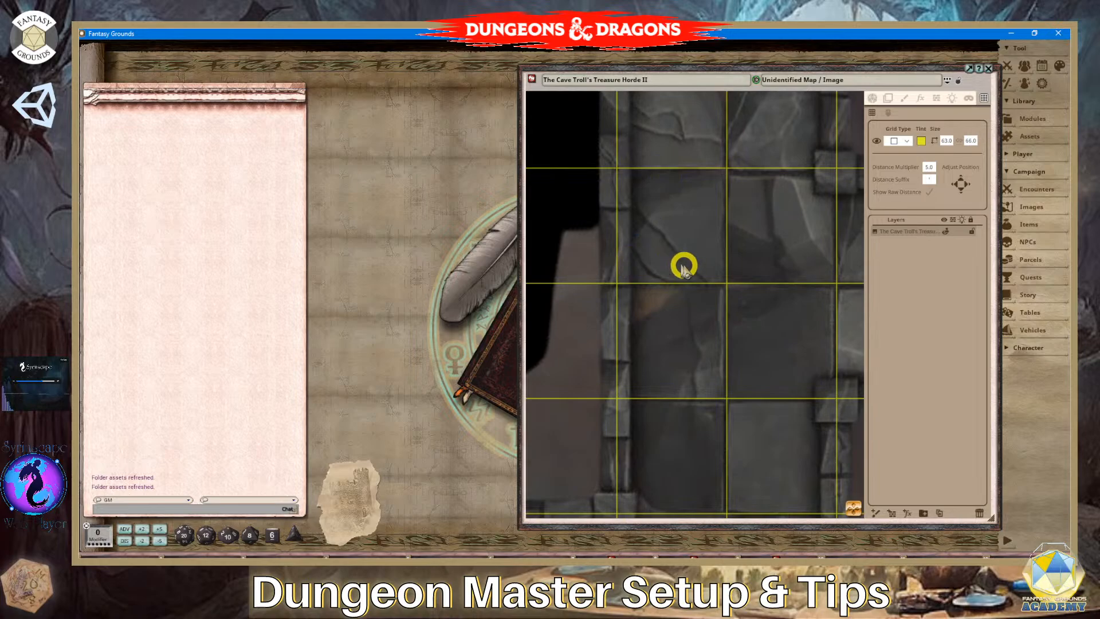
{"action": "scroll", "coordinate": [802, 286], "scroll_direction": "down", "scroll_amount": 2}
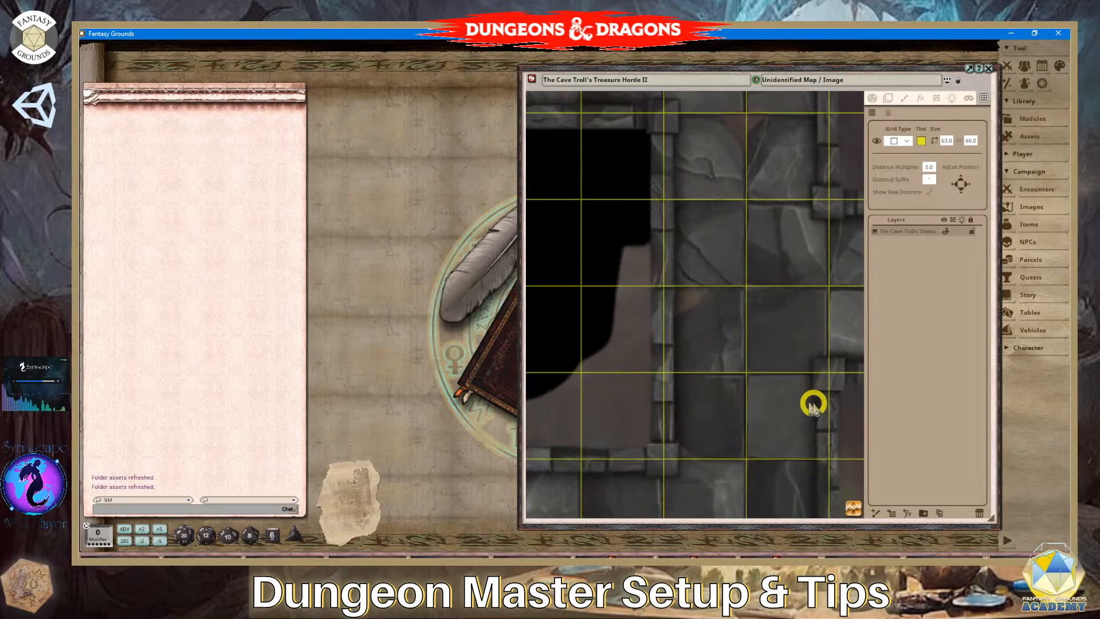
Check the grid's fit over the small upper room and its corridor, and close the map window.
{"action": "scroll", "coordinate": [799, 409], "scroll_direction": "down", "scroll_amount": 5}
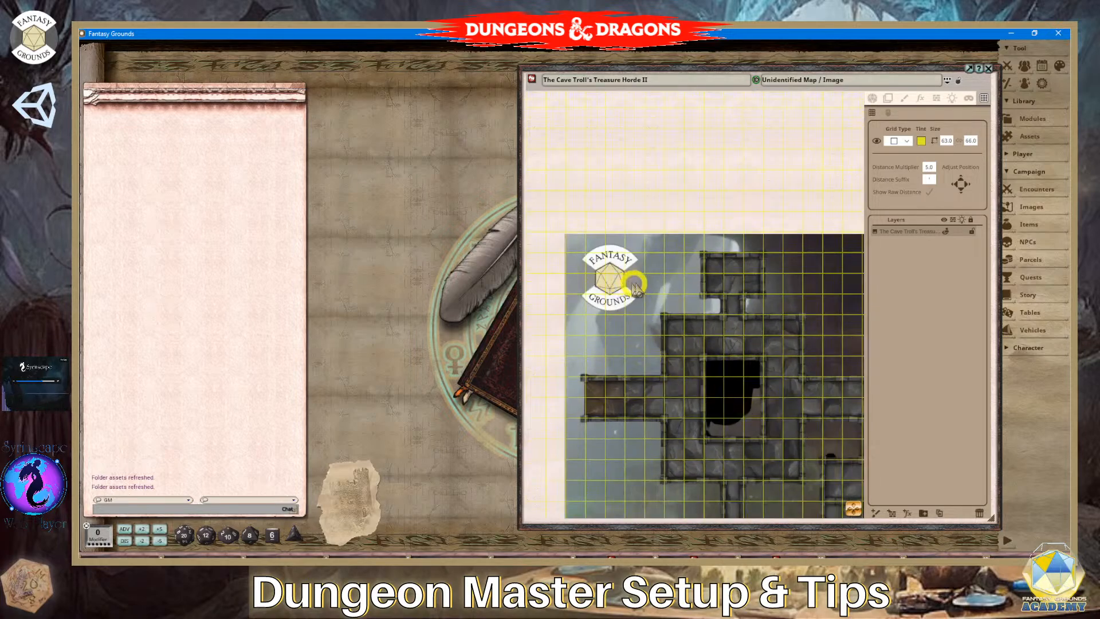
{"action": "scroll", "coordinate": [755, 296], "scroll_direction": "up", "scroll_amount": 1}
{"action": "scroll", "coordinate": [755, 296], "scroll_direction": "up", "scroll_amount": 7}
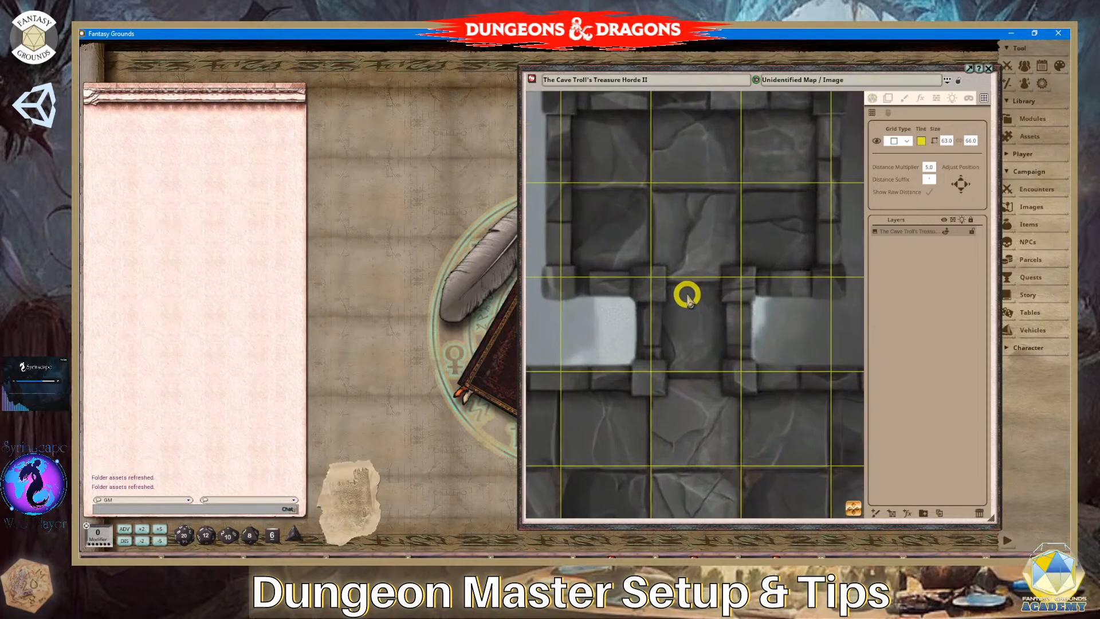
{"action": "scroll", "coordinate": [687, 295], "scroll_direction": "down", "scroll_amount": 5}
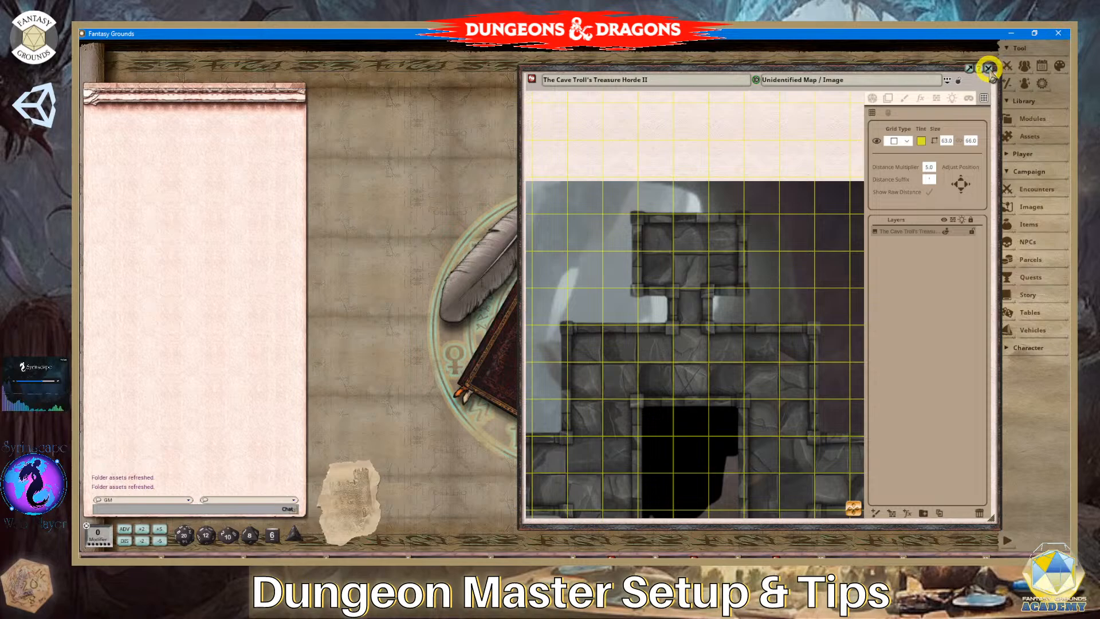
{"action": "left_click", "coordinate": [988, 69]}
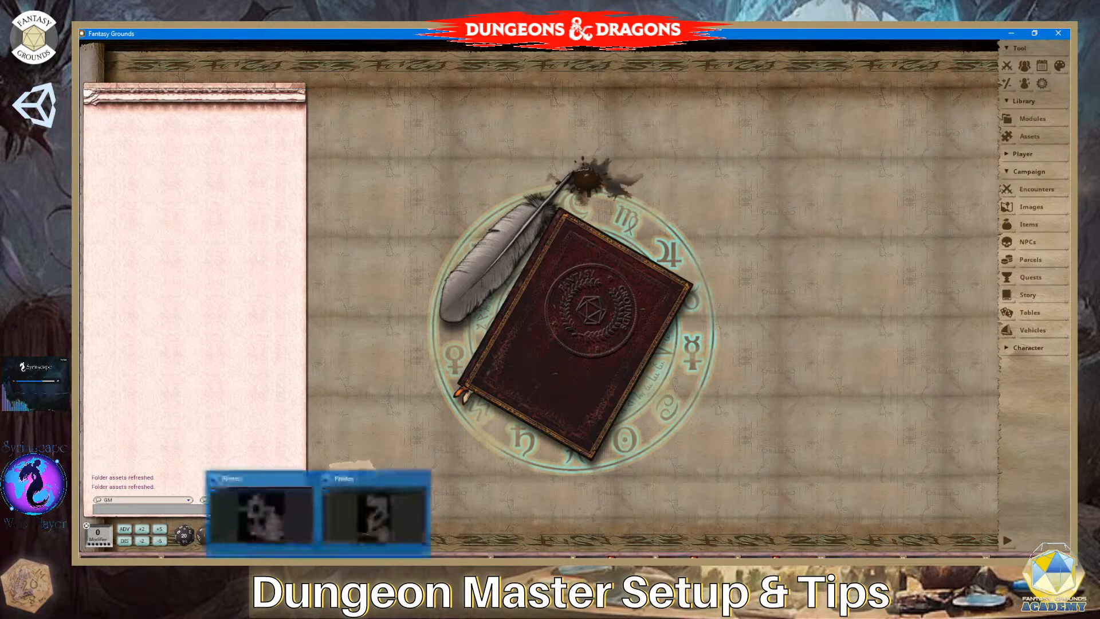
Switch to the Photos window with the stylized gray tiny dungeon image and view its file info and file name.
{"action": "left_click", "coordinate": [394, 495]}
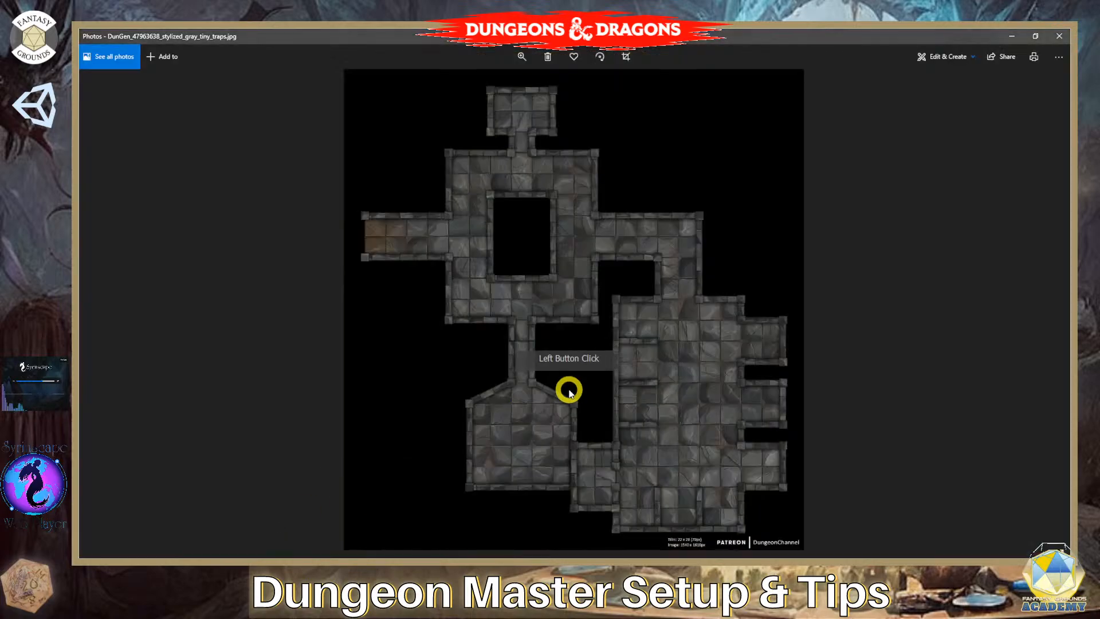
{"action": "right_click", "coordinate": [639, 345]}
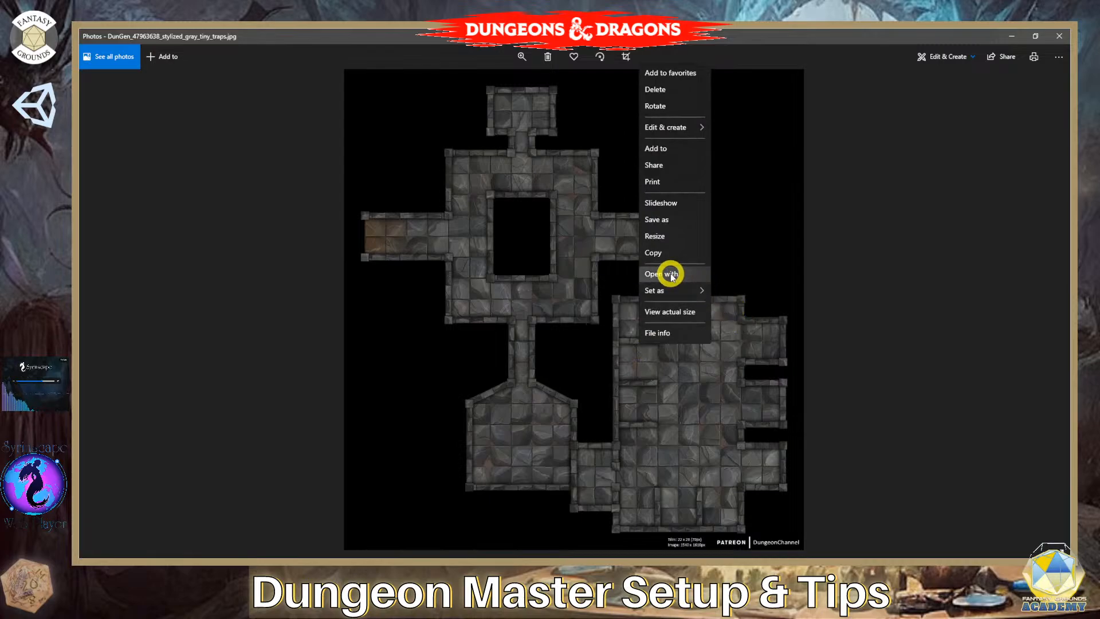
{"action": "left_click", "coordinate": [670, 339]}
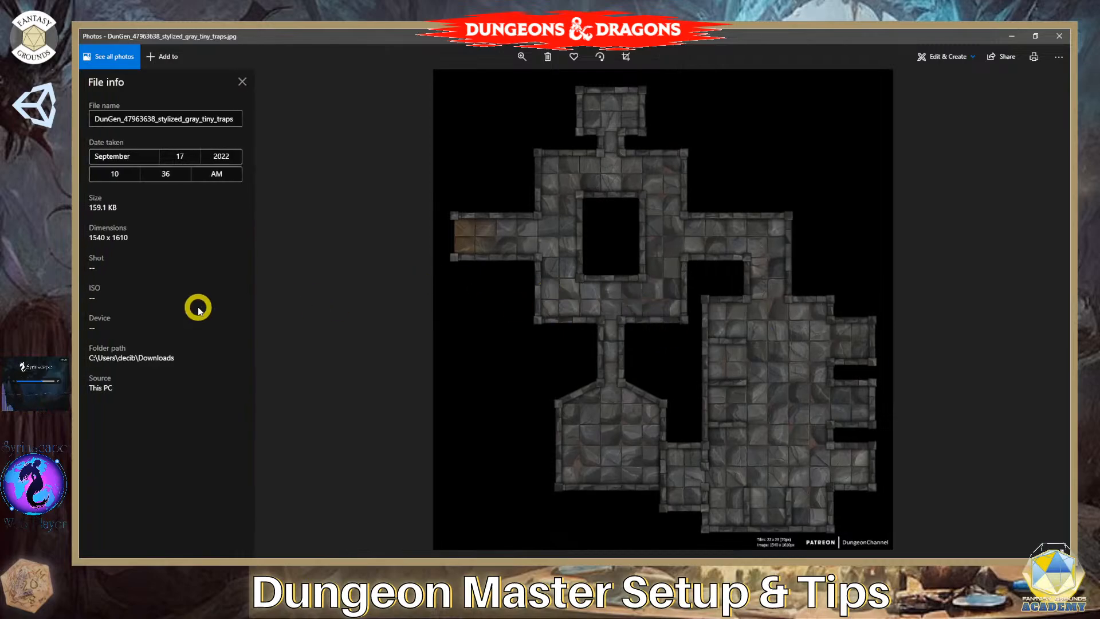
{"action": "left_click", "coordinate": [222, 123]}
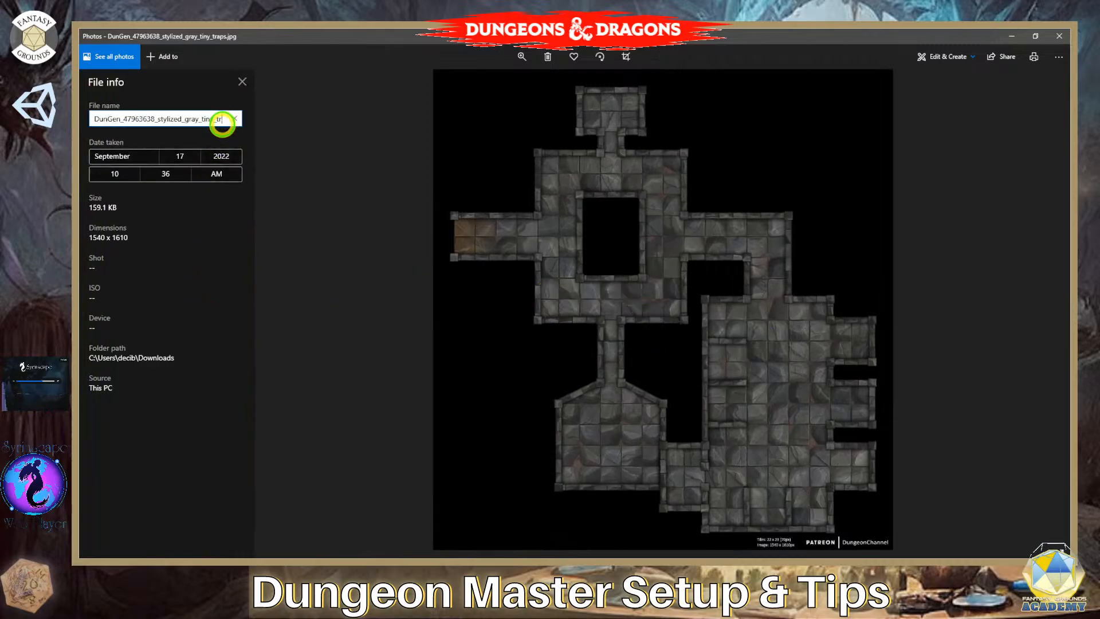
{"action": "right_click", "coordinate": [221, 122]}
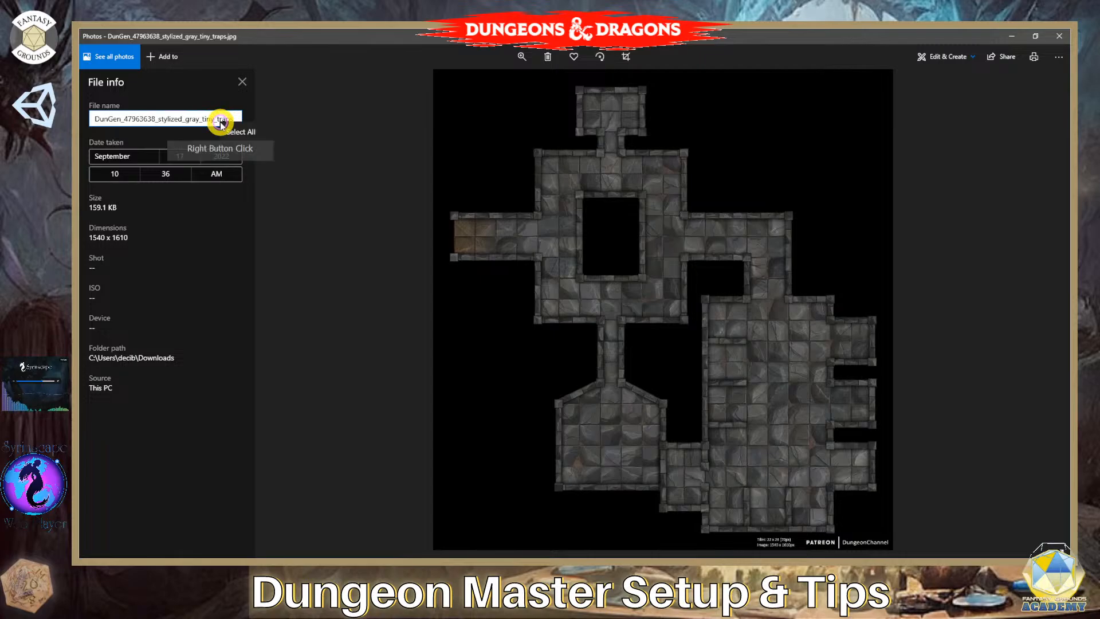
{"action": "left_click", "coordinate": [307, 213]}
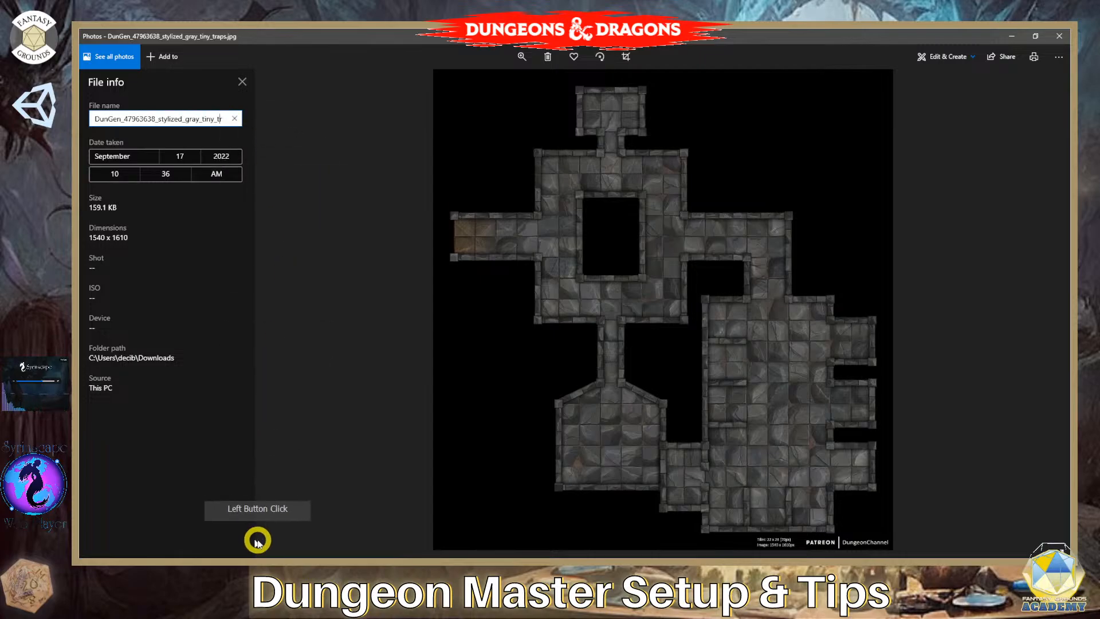
Open the Downloads folder in File Explorer and copy the file DunGen_47963638_stylized_gray_tiny_traps.jpg.
{"action": "mouse_move", "coordinate": [318, 575]}
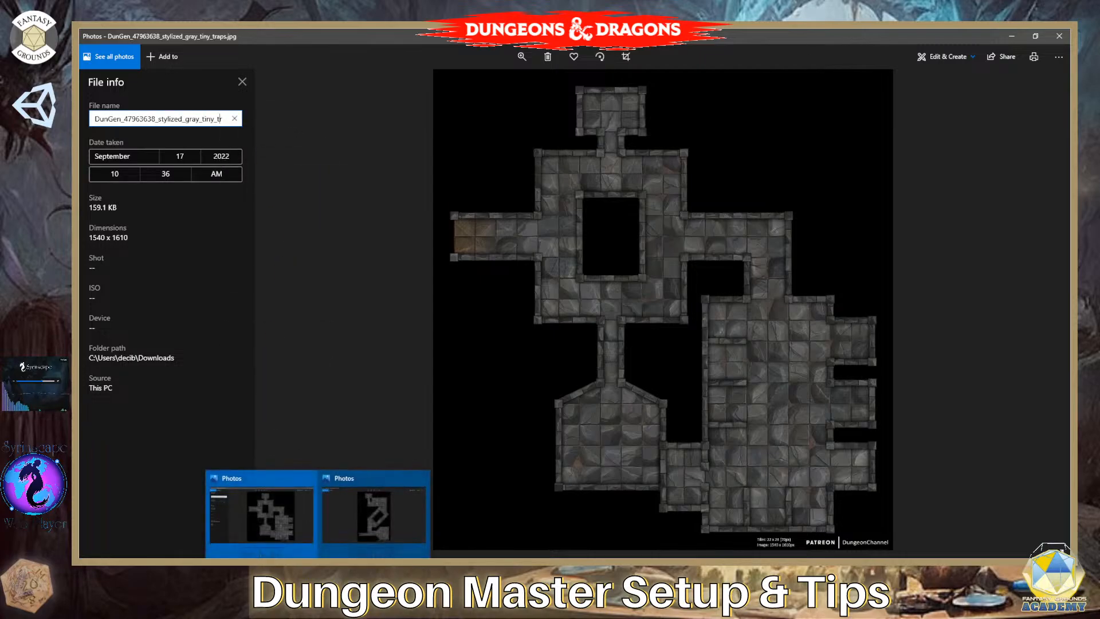
{"action": "left_click", "coordinate": [293, 554]}
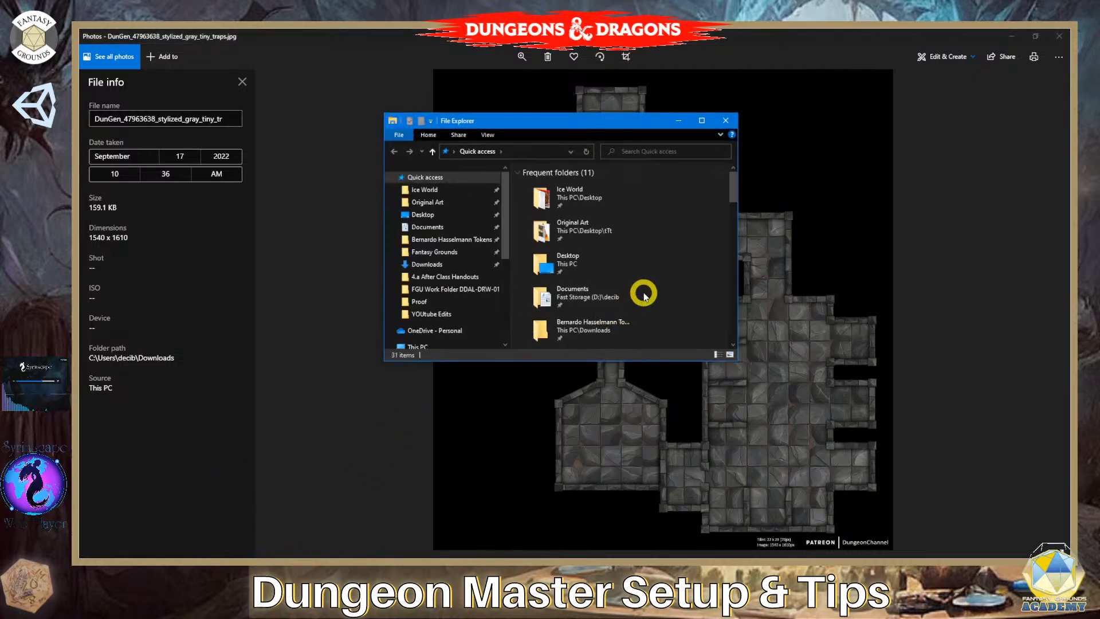
{"action": "left_click", "coordinate": [491, 267]}
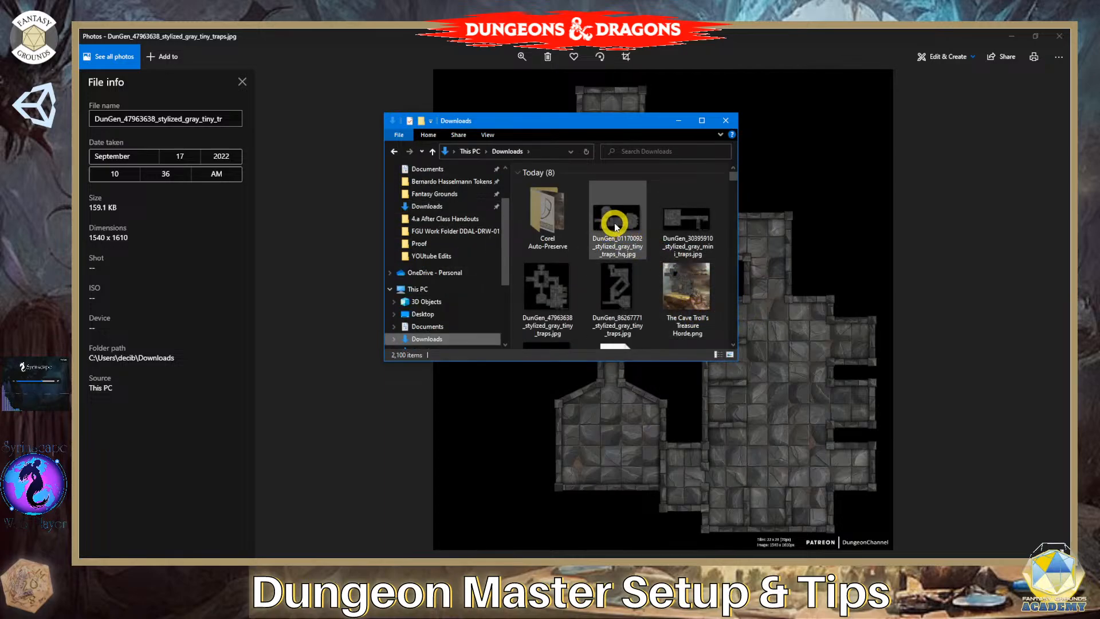
{"action": "mouse_move", "coordinate": [628, 225]}
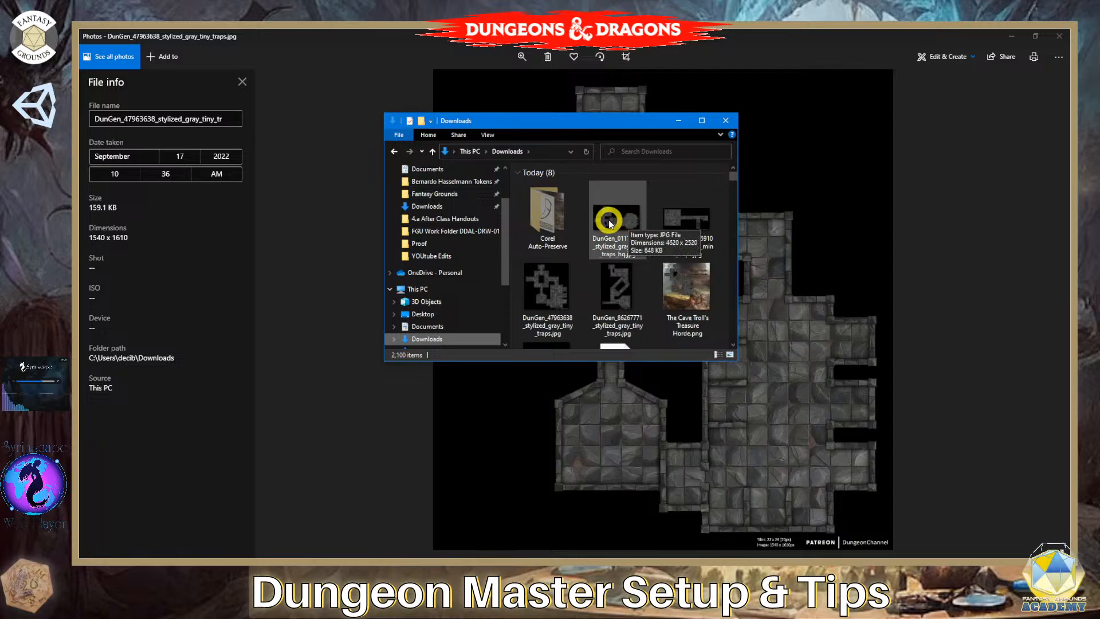
{"action": "scroll", "coordinate": [646, 290], "scroll_direction": "down", "scroll_amount": 3}
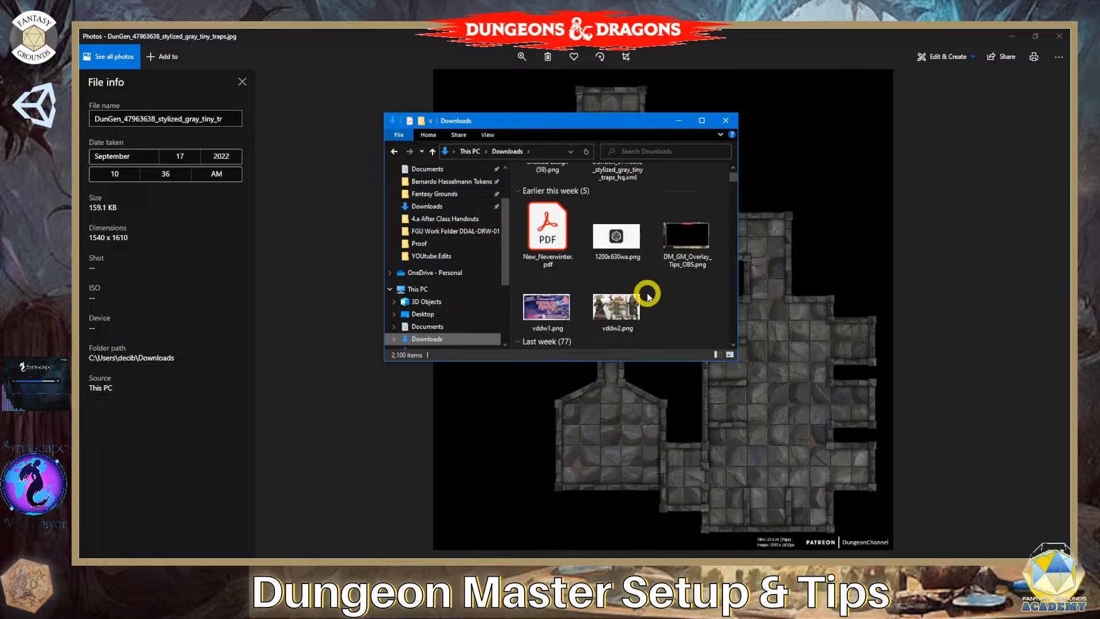
{"action": "scroll", "coordinate": [645, 290], "scroll_direction": "up", "scroll_amount": 3}
{"action": "scroll", "coordinate": [620, 309], "scroll_direction": "down", "scroll_amount": 1}
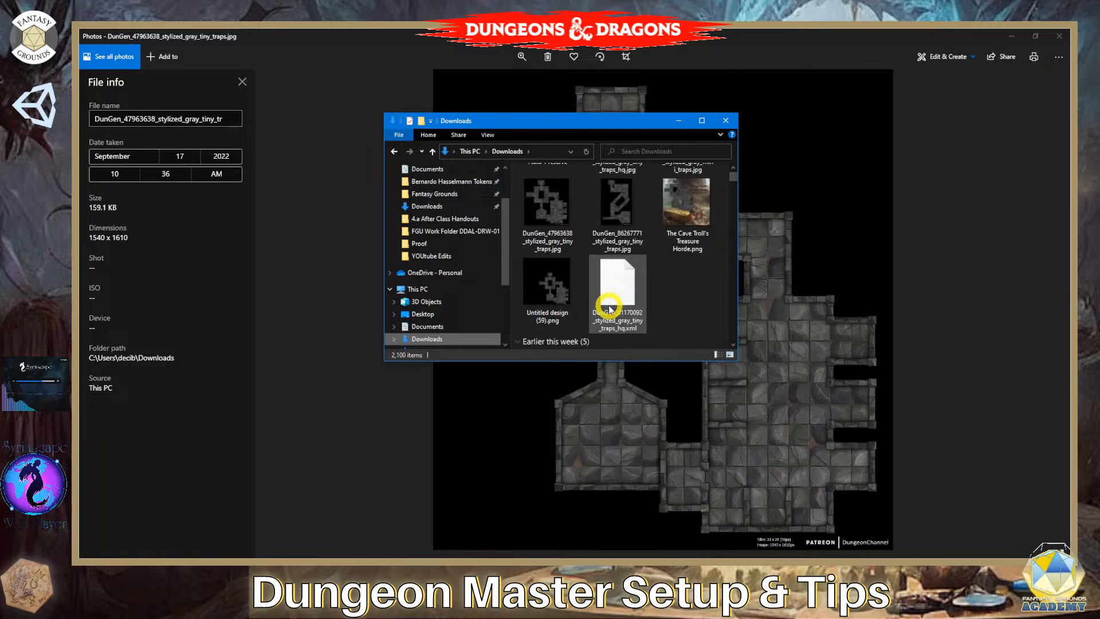
{"action": "left_click", "coordinate": [555, 215]}
{"action": "right_click", "coordinate": [555, 215]}
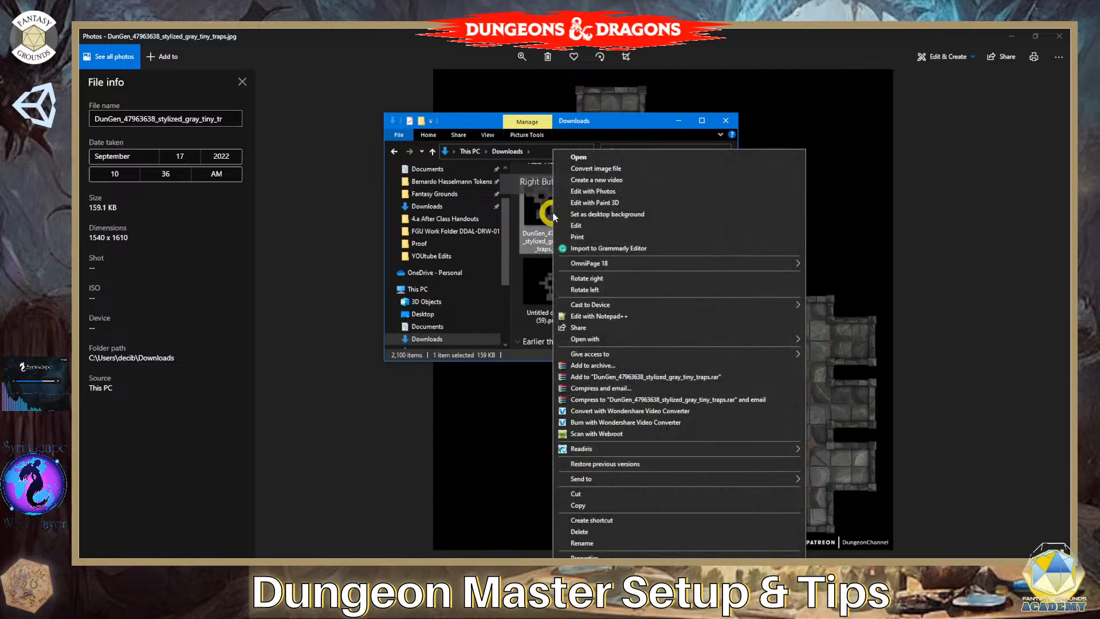
{"action": "left_click", "coordinate": [591, 506]}
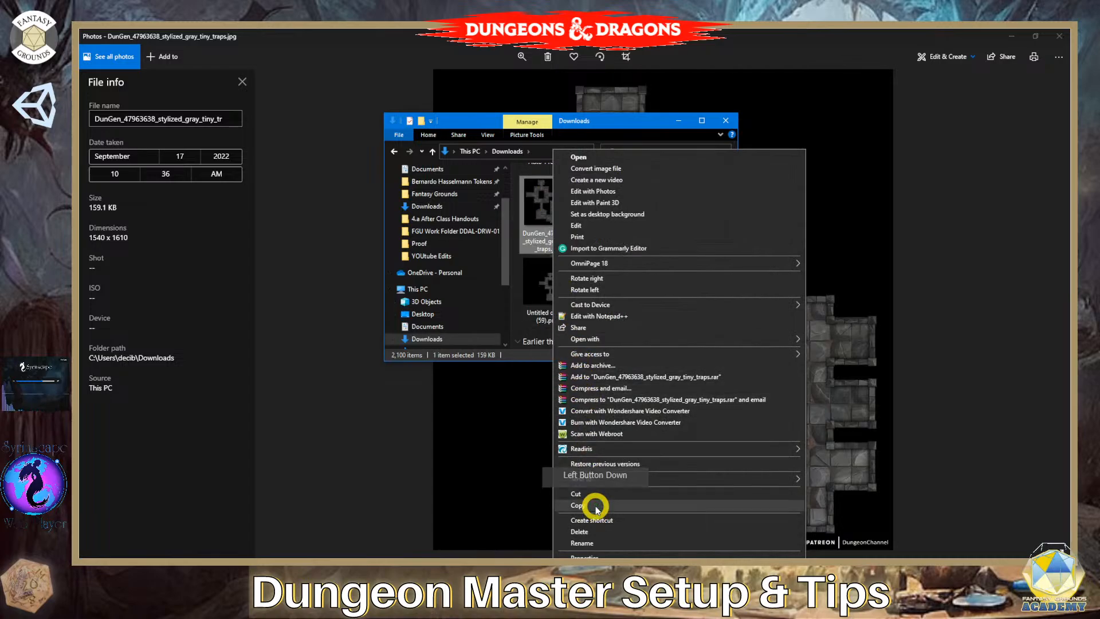
Close the Photos viewer and open the Assets window in Fantasy Grounds.
{"action": "left_click", "coordinate": [854, 118]}
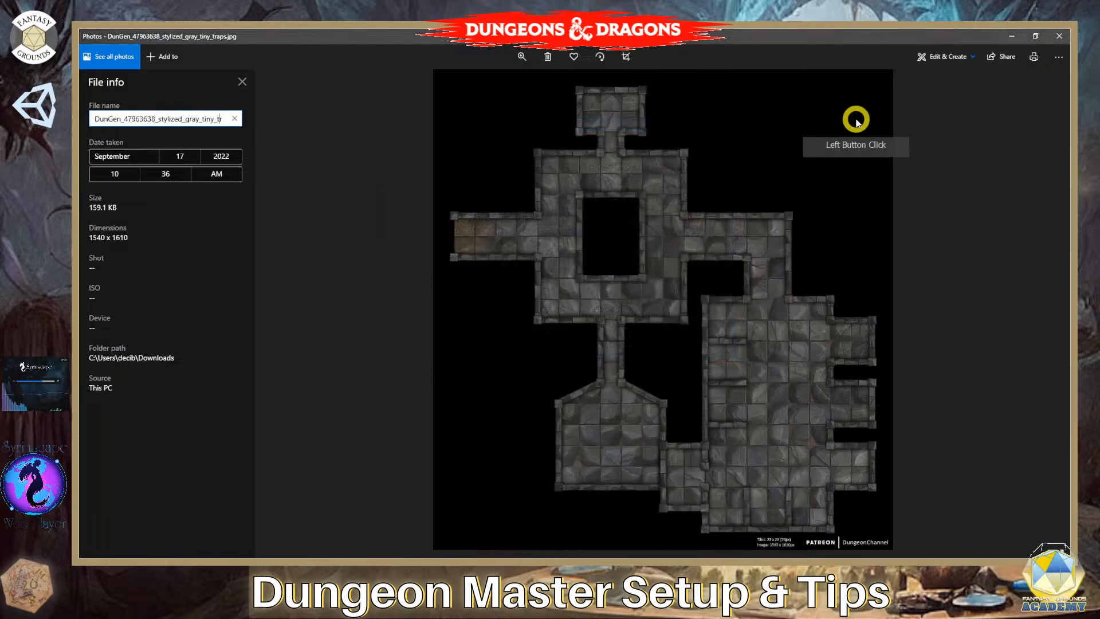
{"action": "left_click", "coordinate": [1059, 35]}
{"action": "left_click", "coordinate": [755, 216]}
{"action": "left_click", "coordinate": [959, 184]}
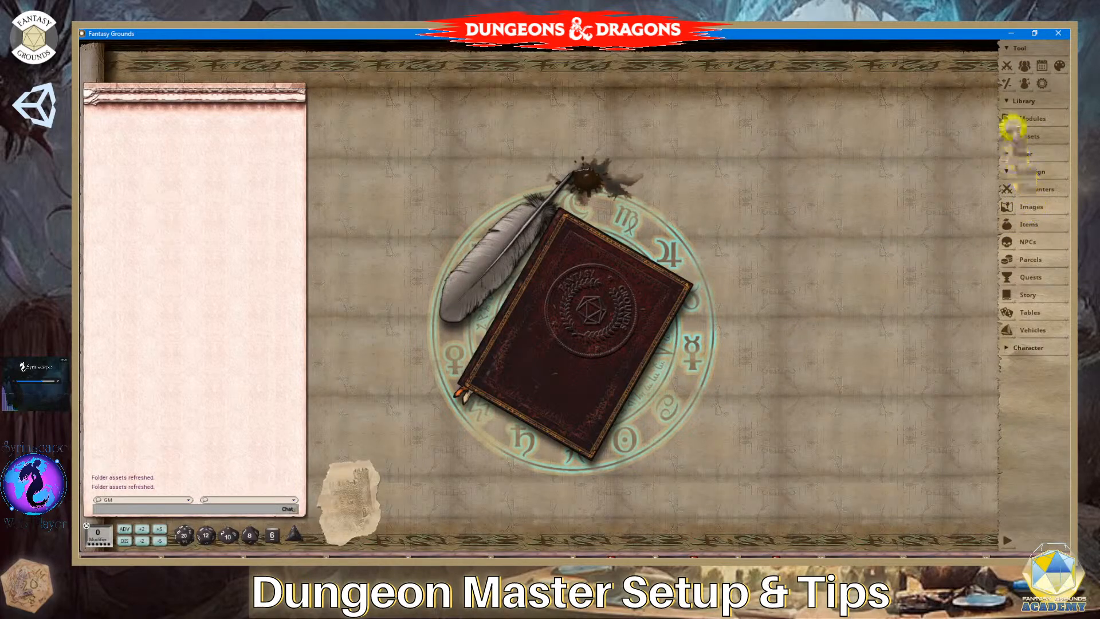
{"action": "left_click", "coordinate": [1023, 137]}
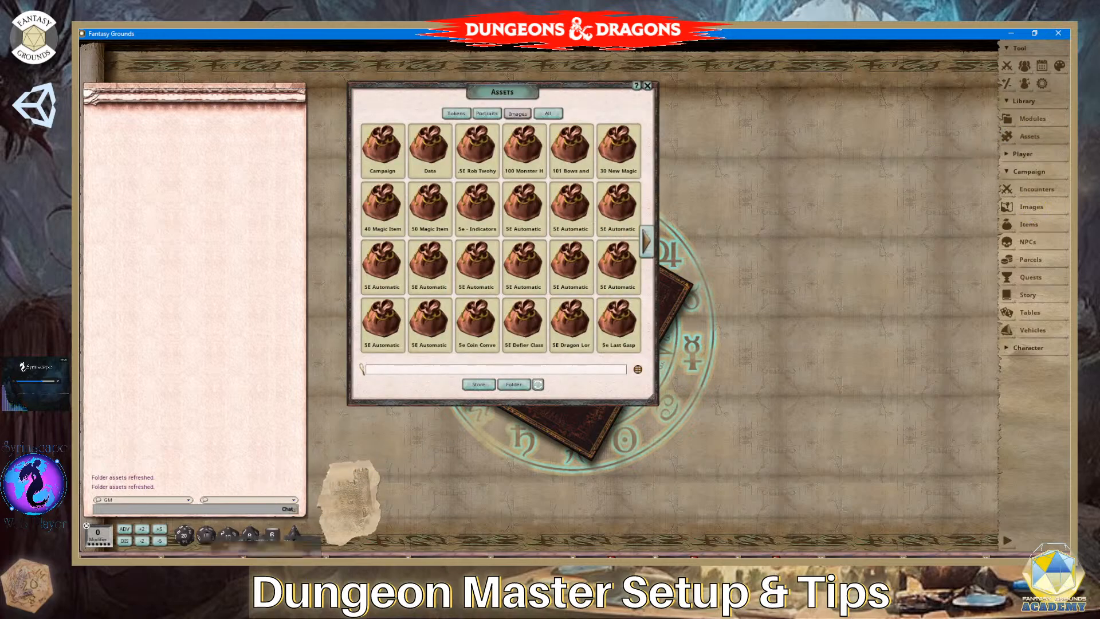
Switch to Streamlabs Desktop, lower the headset microphone's volume to -11.6 dB, and return to Fantasy Grounds.
{"action": "mouse_move", "coordinate": [318, 567]}
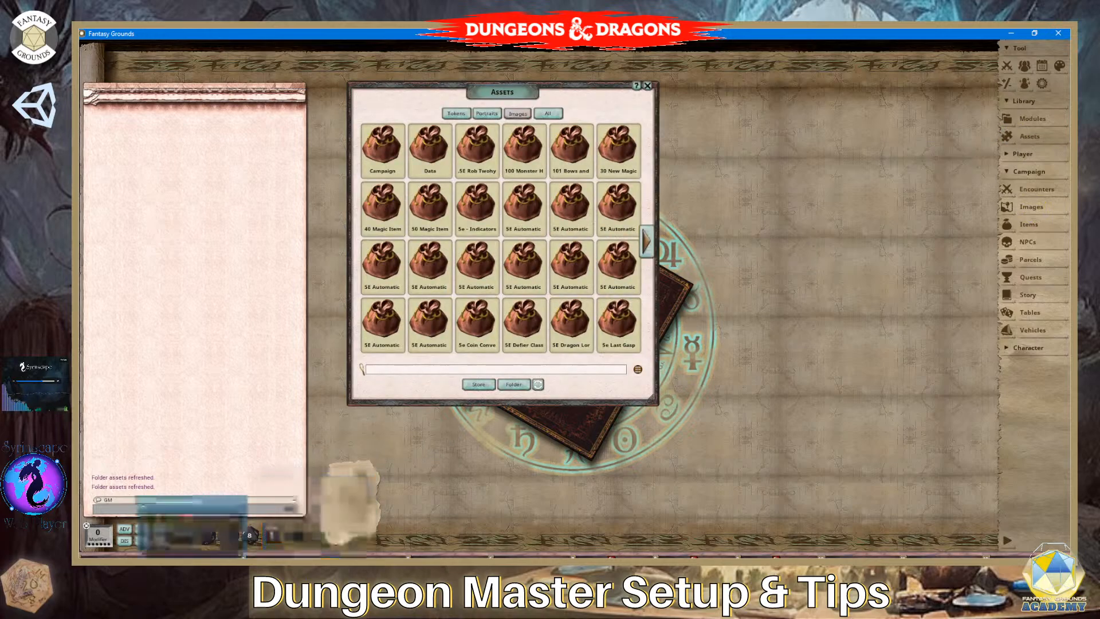
{"action": "left_click", "coordinate": [192, 572]}
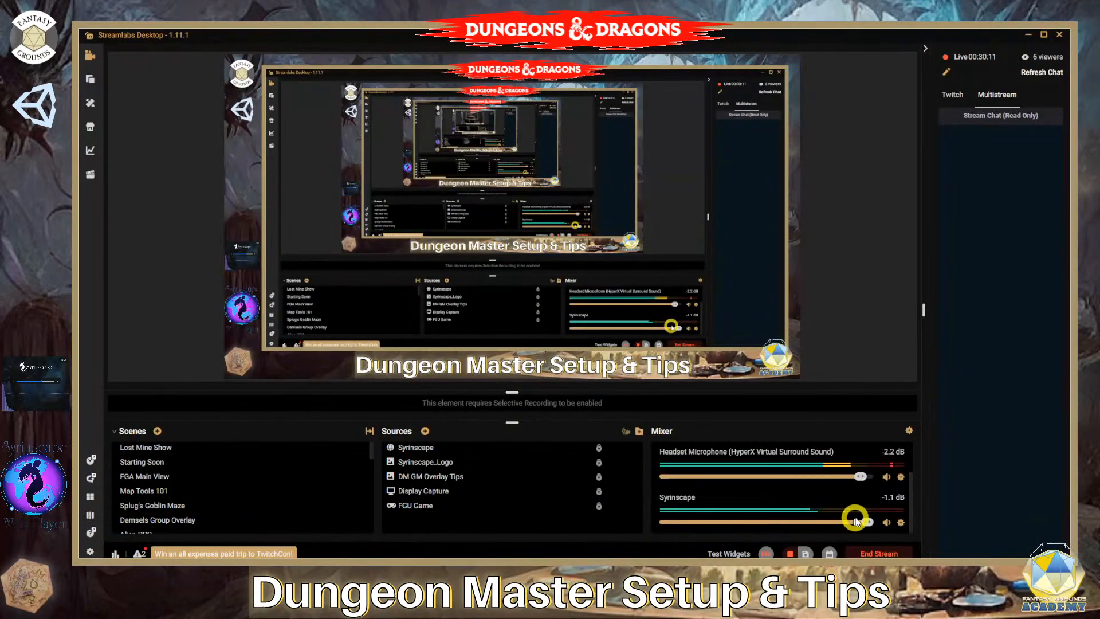
{"action": "left_click_drag", "start_coordinate": [859, 476], "coordinate": [807, 476]}
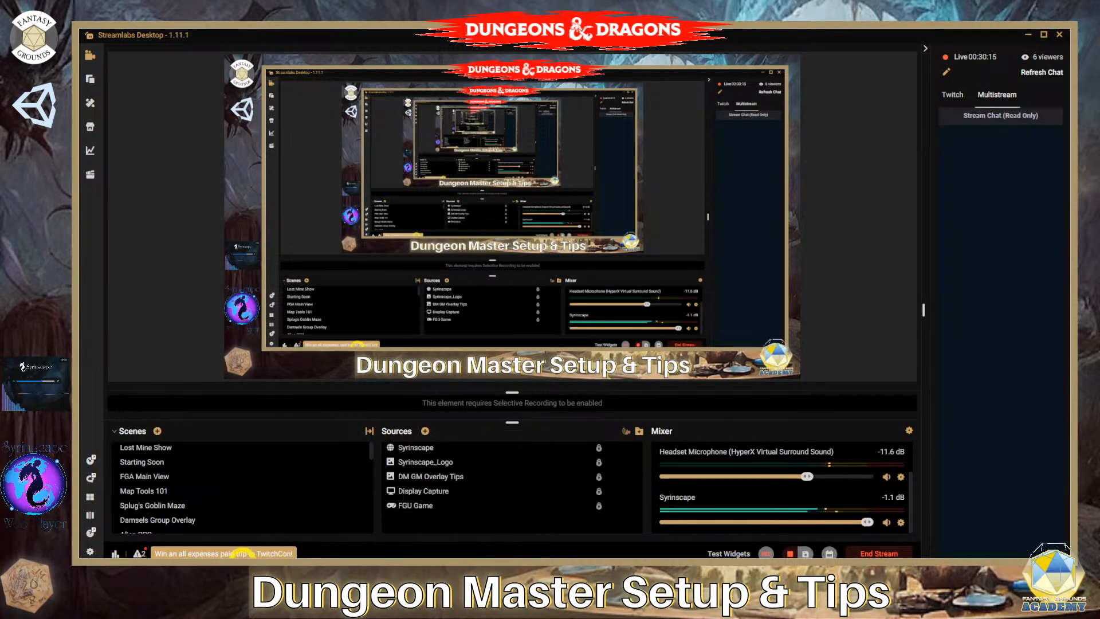
{"action": "left_click", "coordinate": [347, 573]}
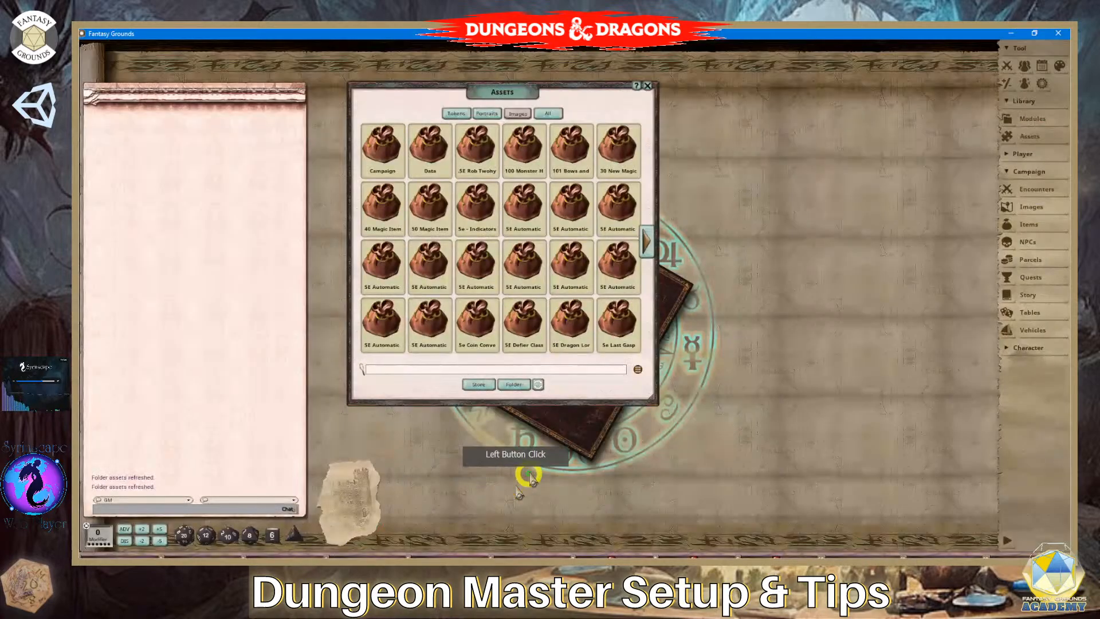
Open the campaign's images folder from Assets, paste the copied dungeon image into it, and close the folder.
{"action": "left_click", "coordinate": [514, 385]}
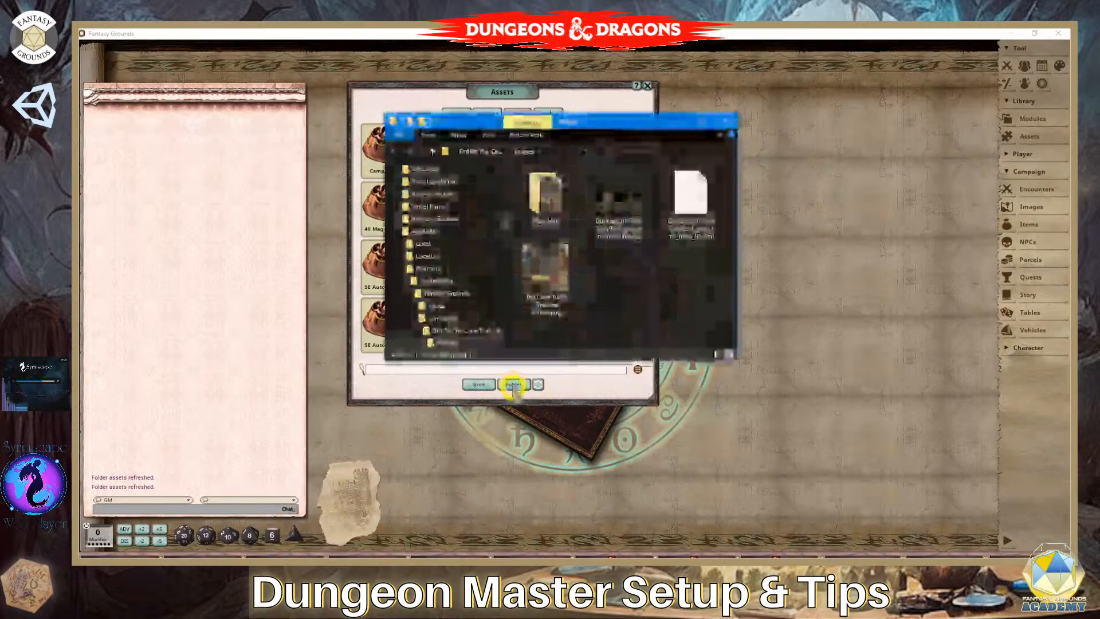
{"action": "left_click", "coordinate": [619, 213]}
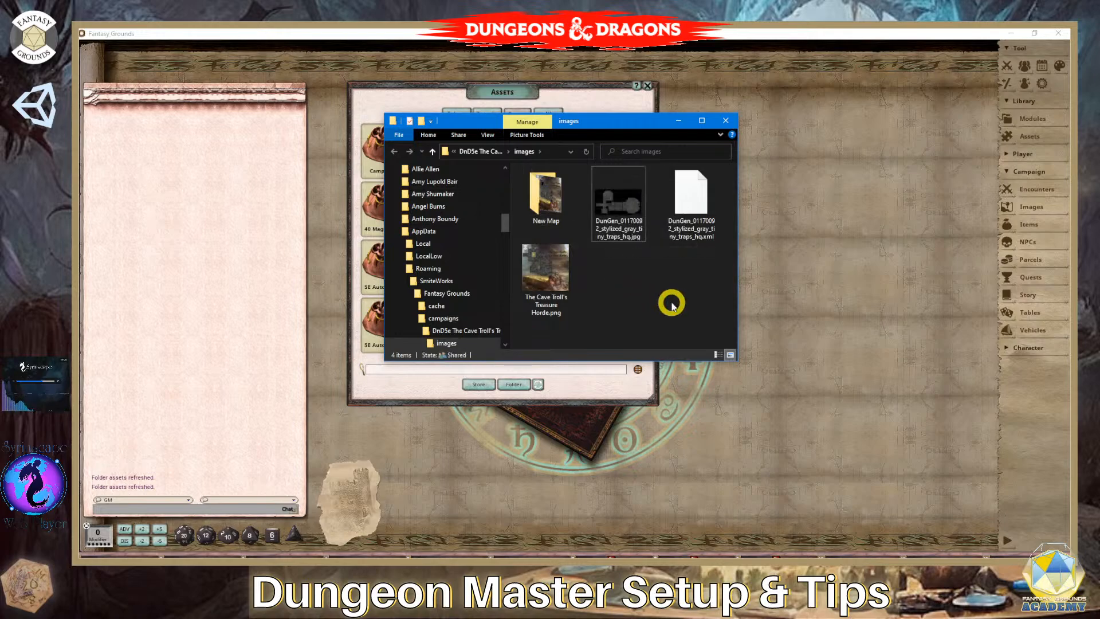
{"action": "key", "text": "ctrl+v"}
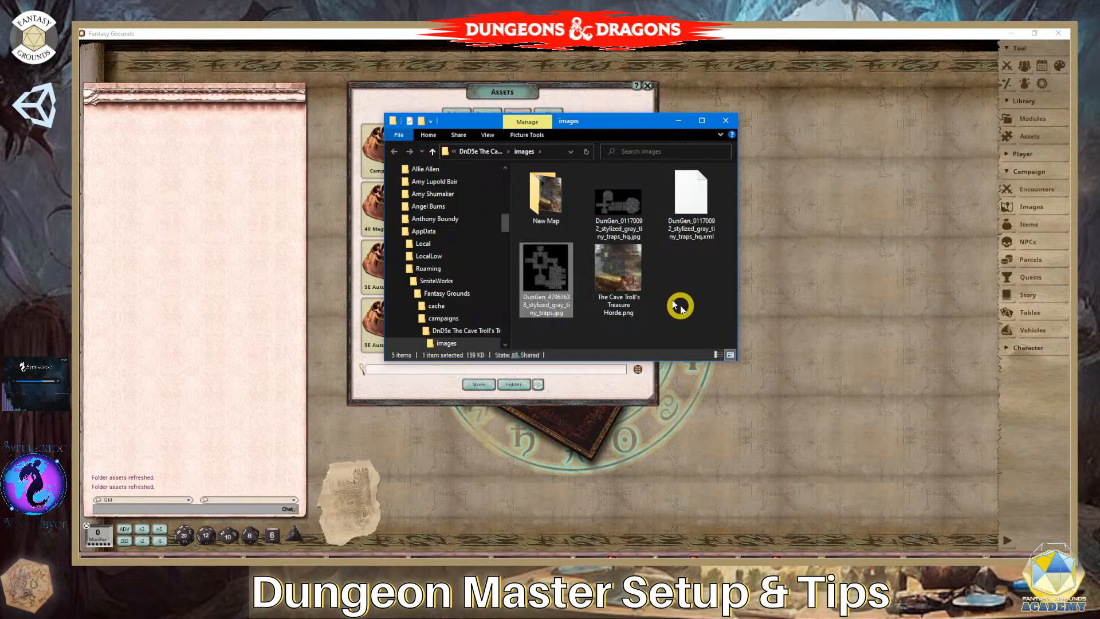
{"action": "mouse_move", "coordinate": [548, 286]}
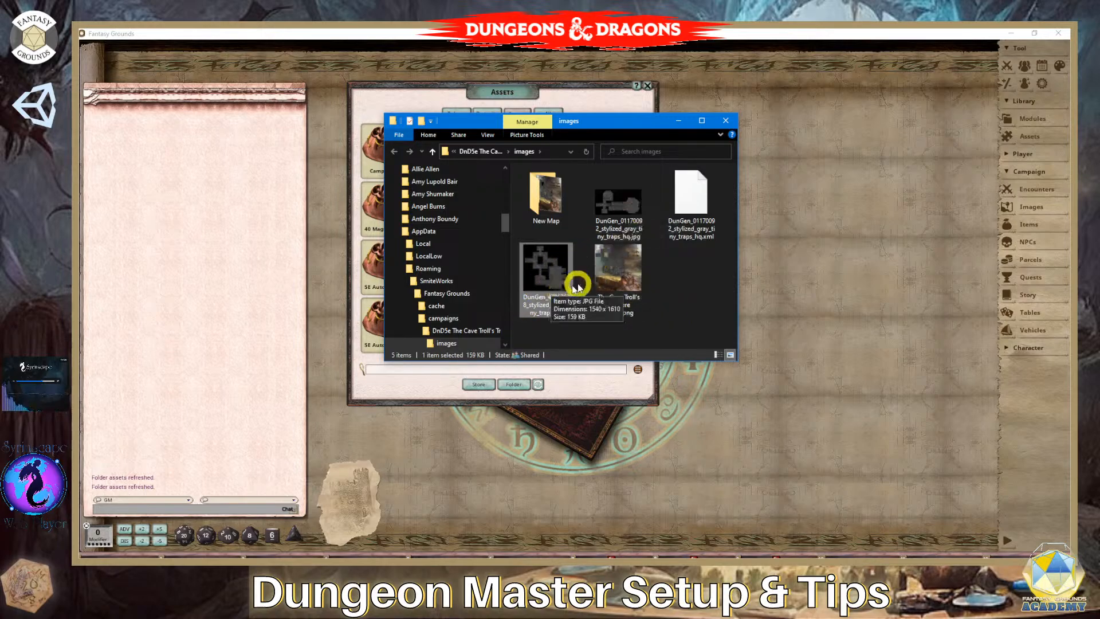
{"action": "left_click", "coordinate": [732, 120]}
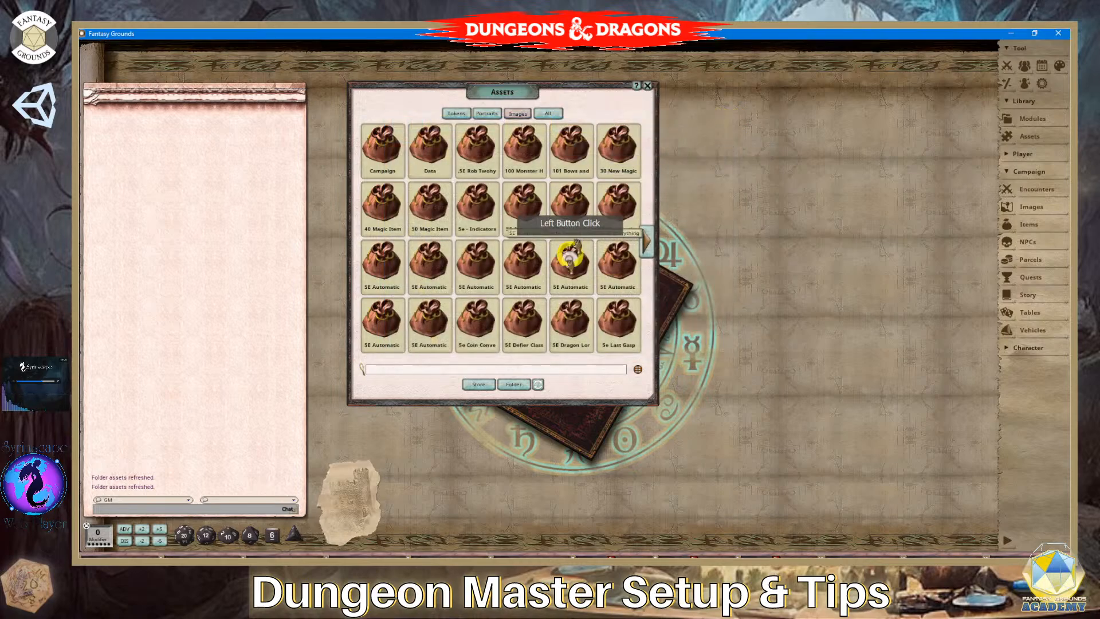
Refresh the folder assets and open the preview of the DunGen_47963638 image in the Campaign folder.
{"action": "left_click", "coordinate": [538, 386]}
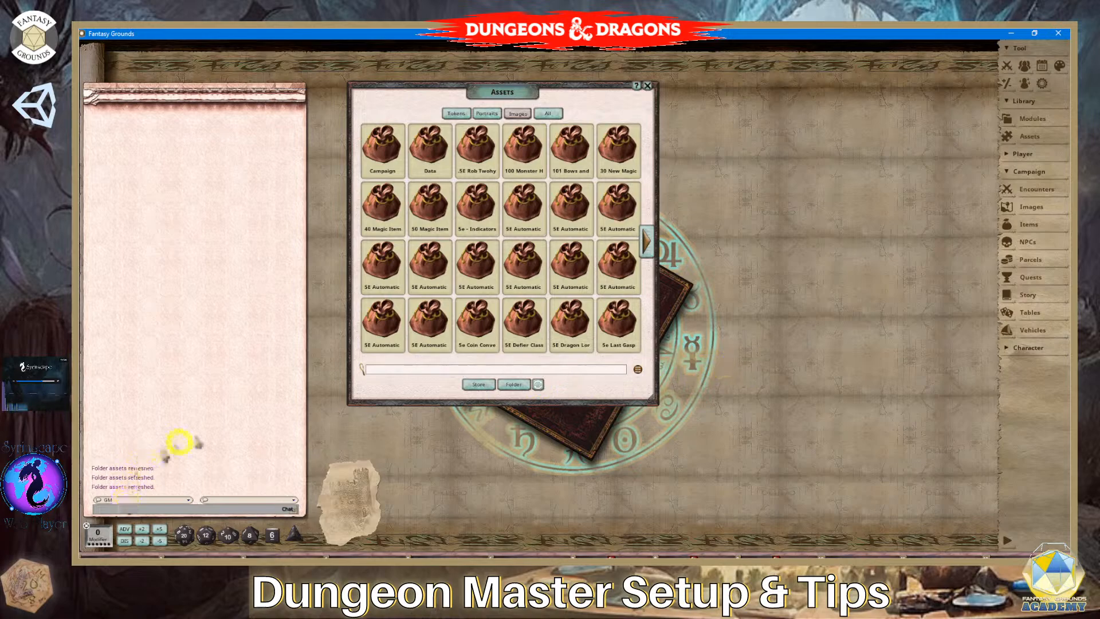
{"action": "left_click", "coordinate": [381, 148]}
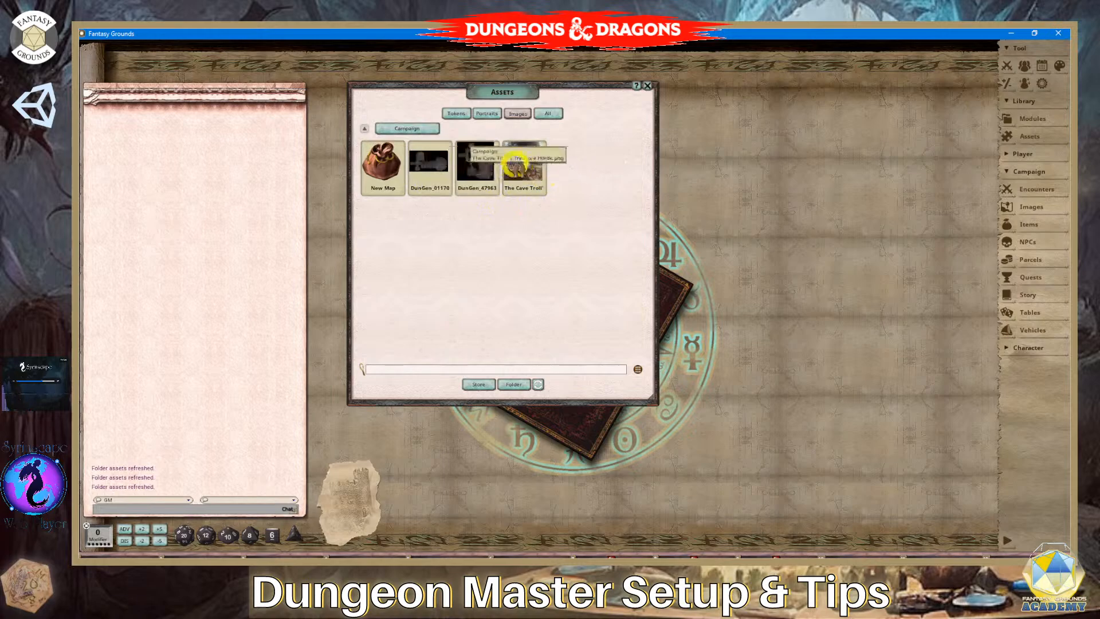
{"action": "left_click", "coordinate": [482, 164]}
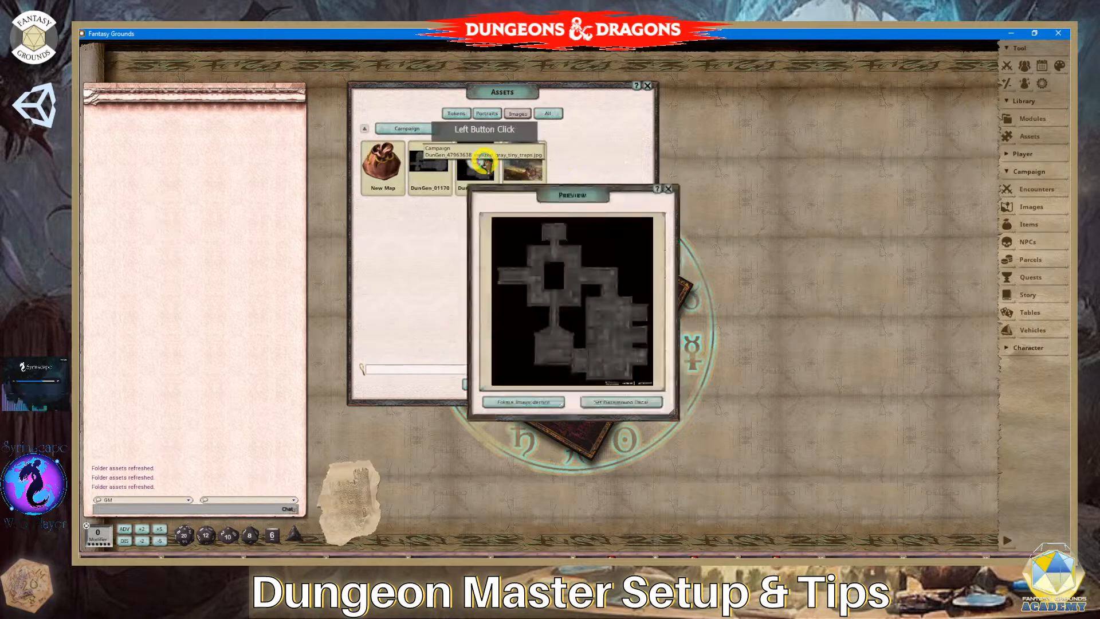
Close the Assets window, then move the dungeon image's preview and enlarge it to fill the free space.
{"action": "left_click", "coordinate": [653, 112]}
{"action": "left_click", "coordinate": [648, 85]}
{"action": "left_click_drag", "start_coordinate": [599, 205], "coordinate": [665, 122]}
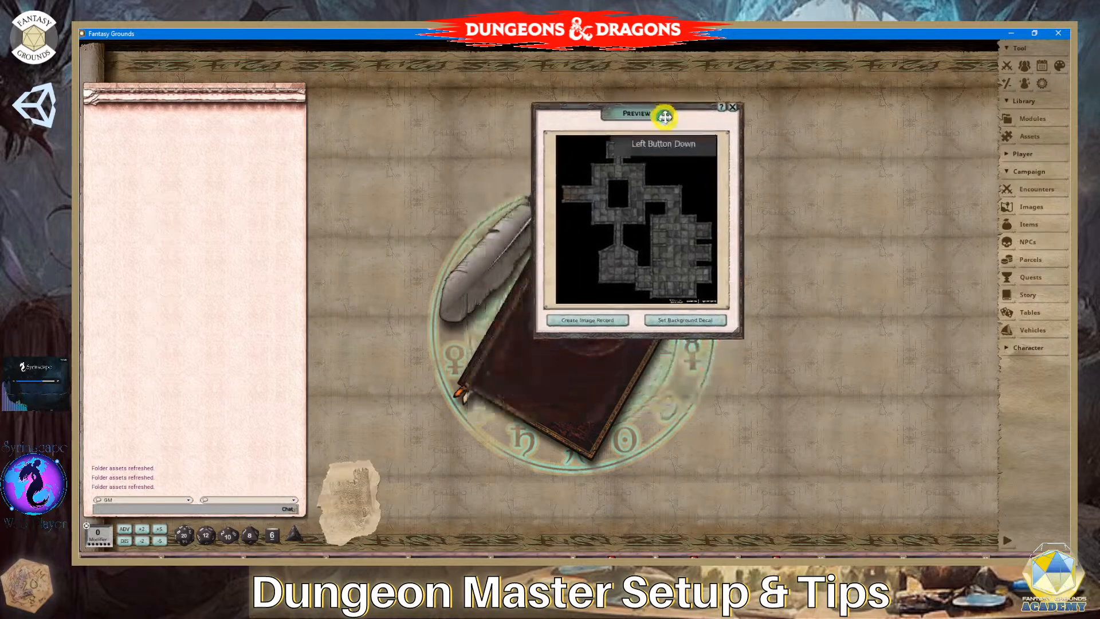
{"action": "left_click_drag", "start_coordinate": [744, 335], "coordinate": [954, 532]}
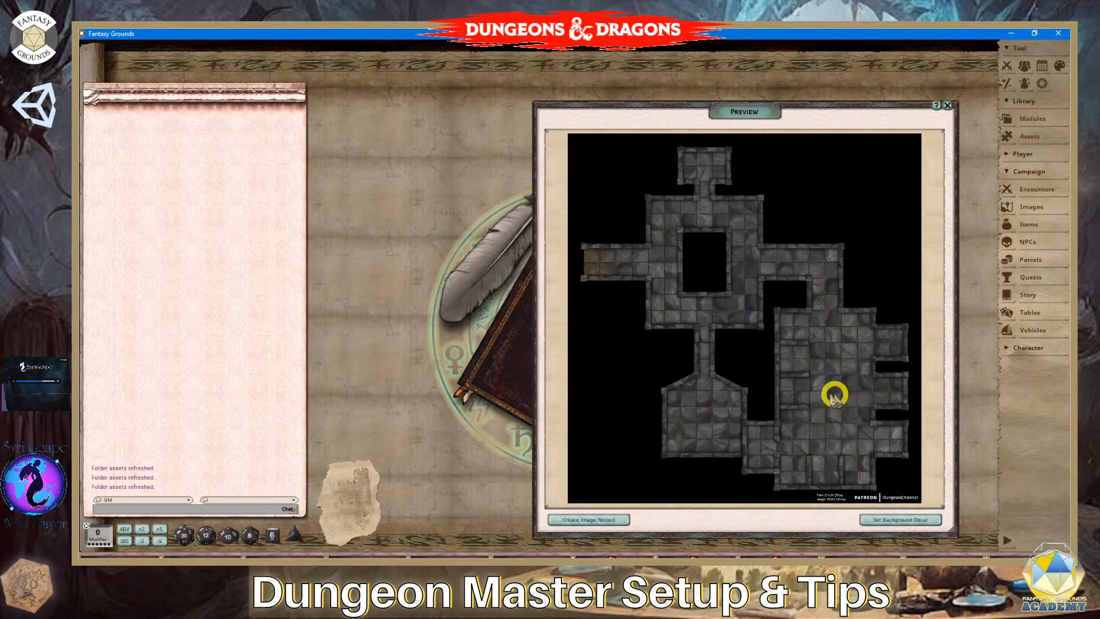
Create an image record from the previewed DunGen map, and move and enlarge its window to fill the free space.
{"action": "left_click_drag", "start_coordinate": [839, 104], "coordinate": [692, 74]}
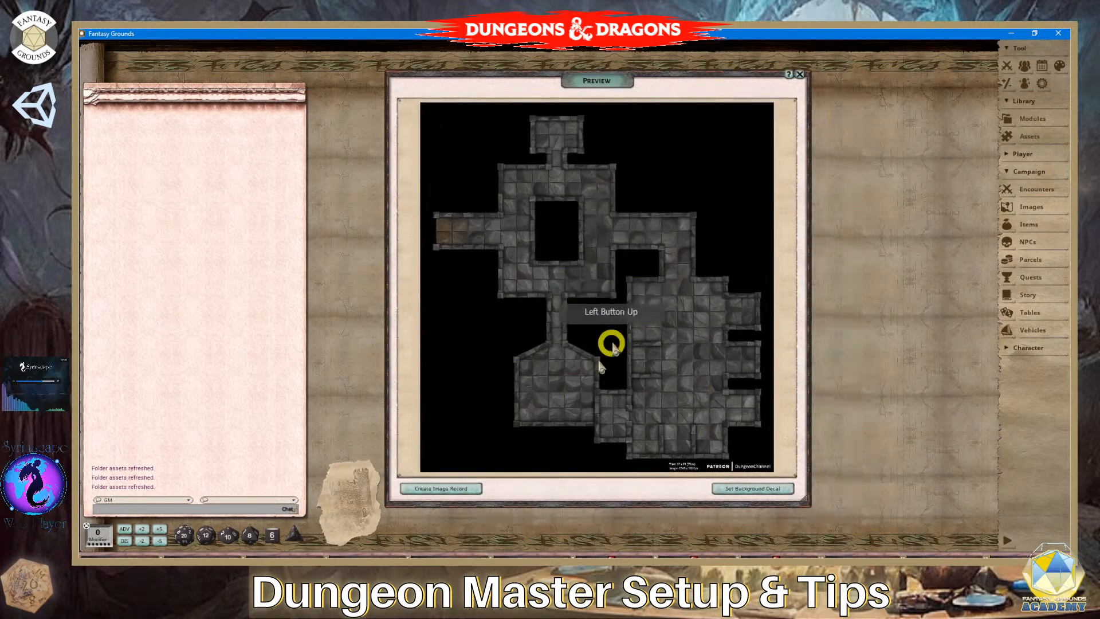
{"action": "left_click", "coordinate": [459, 488]}
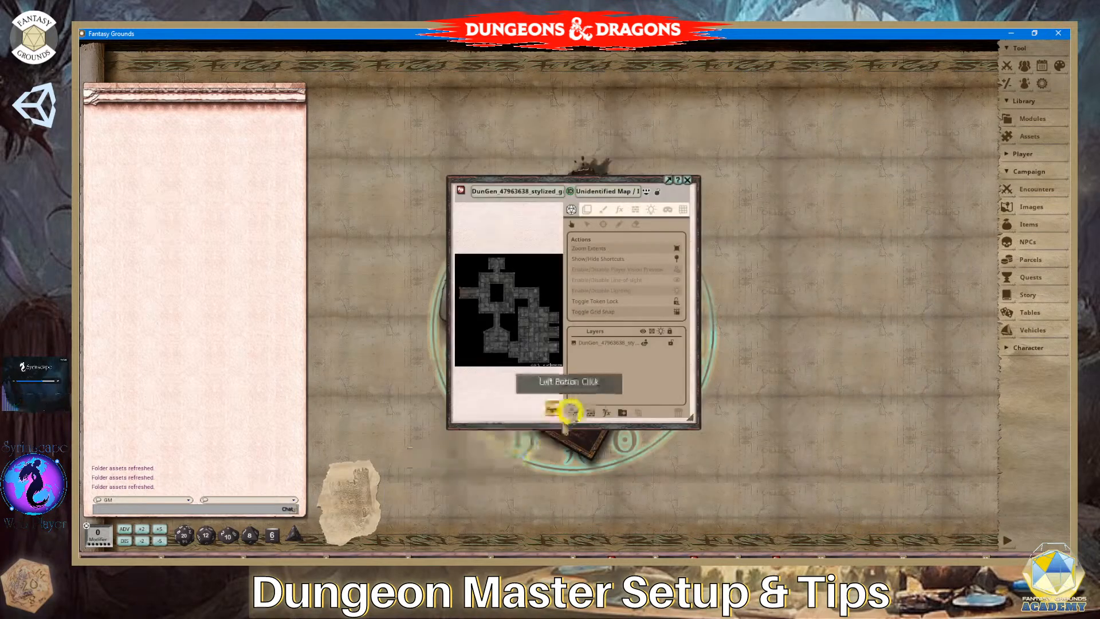
{"action": "left_click_drag", "start_coordinate": [589, 179], "coordinate": [572, 85]}
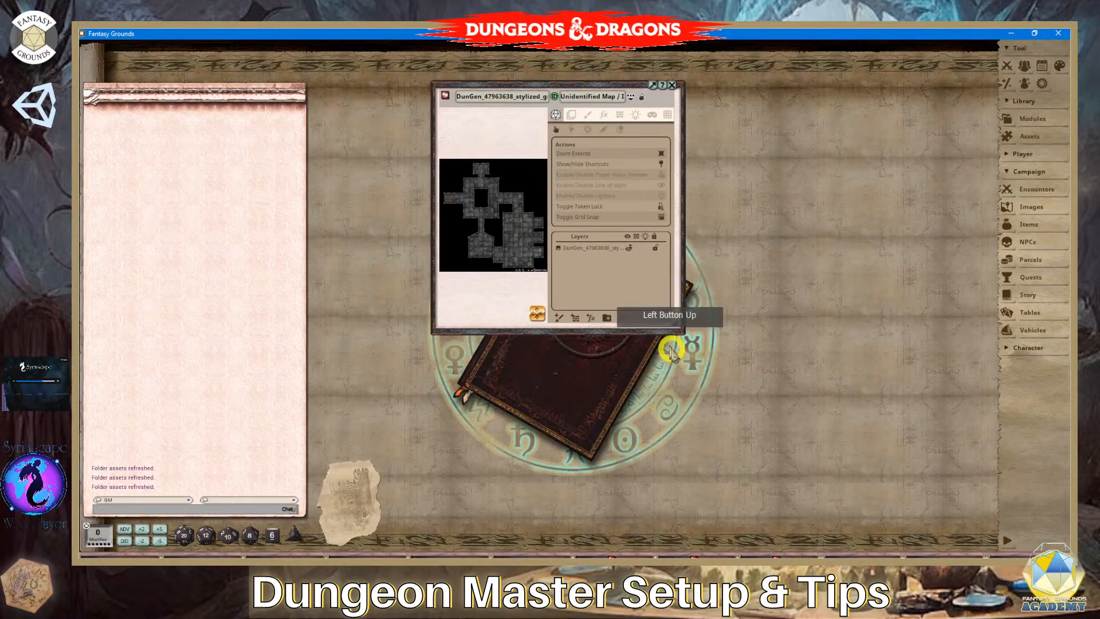
{"action": "left_click_drag", "start_coordinate": [685, 332], "coordinate": [972, 533]}
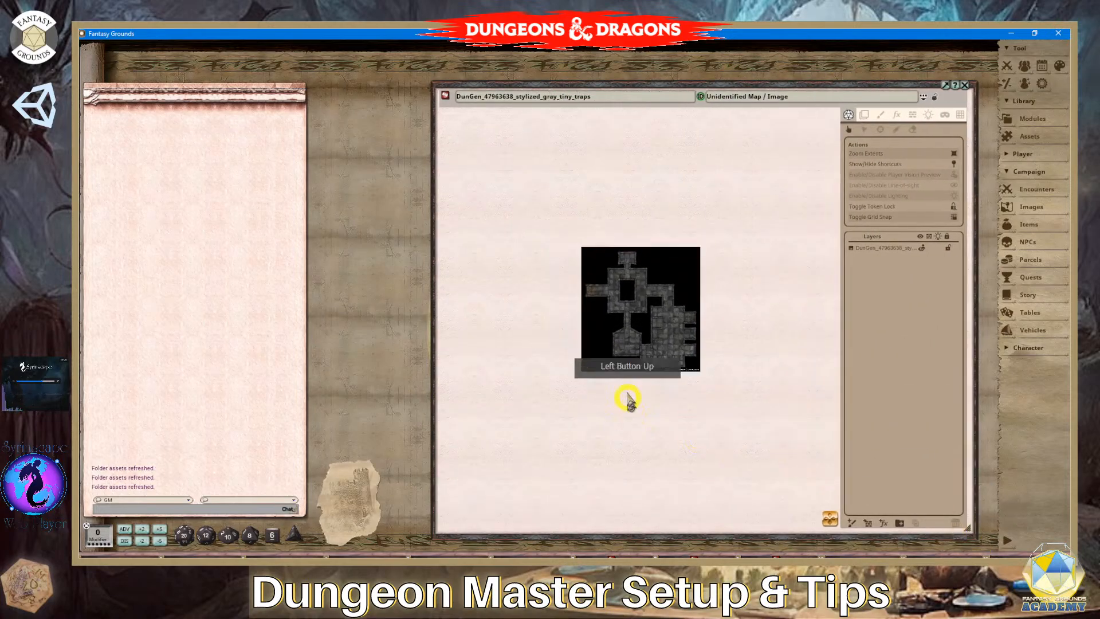
Set the dungeon map's square grid size to 70 by 70.
{"action": "scroll", "coordinate": [629, 400], "scroll_direction": "up", "scroll_amount": 3}
{"action": "scroll", "coordinate": [672, 387], "scroll_direction": "up", "scroll_amount": 2}
{"action": "left_click_drag", "start_coordinate": [833, 518], "coordinate": [814, 409]}
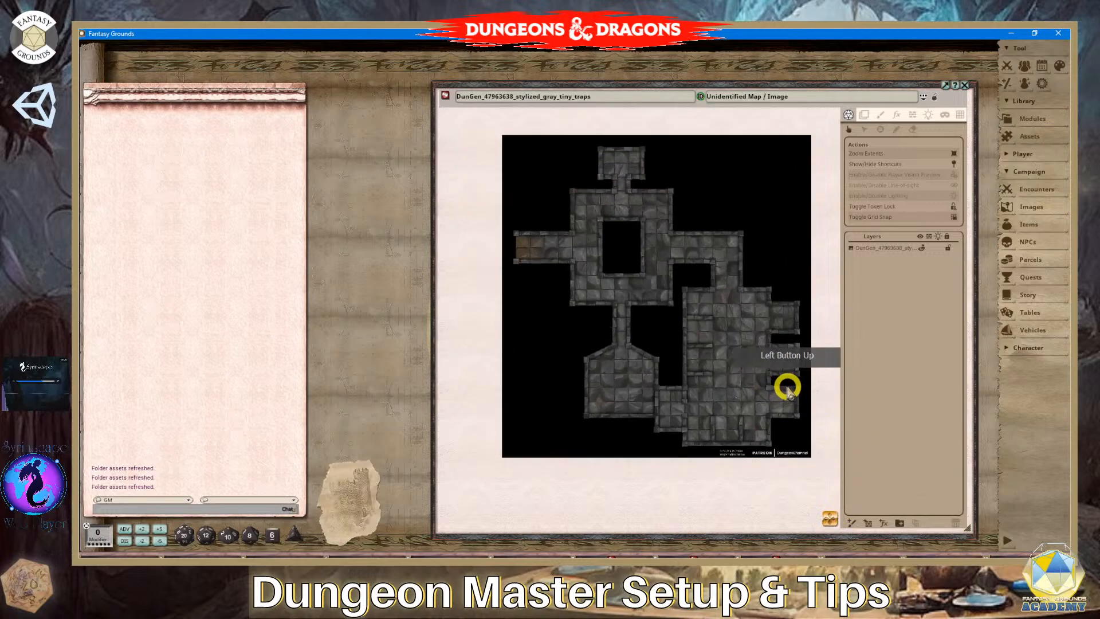
{"action": "left_click", "coordinate": [962, 110]}
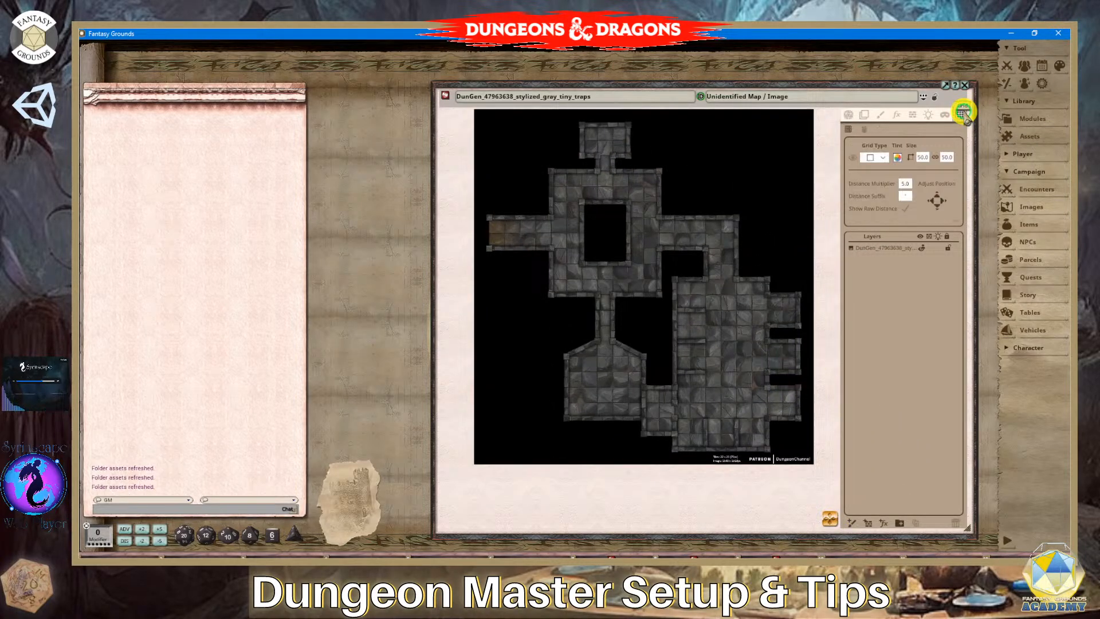
{"action": "left_click", "coordinate": [923, 159]}
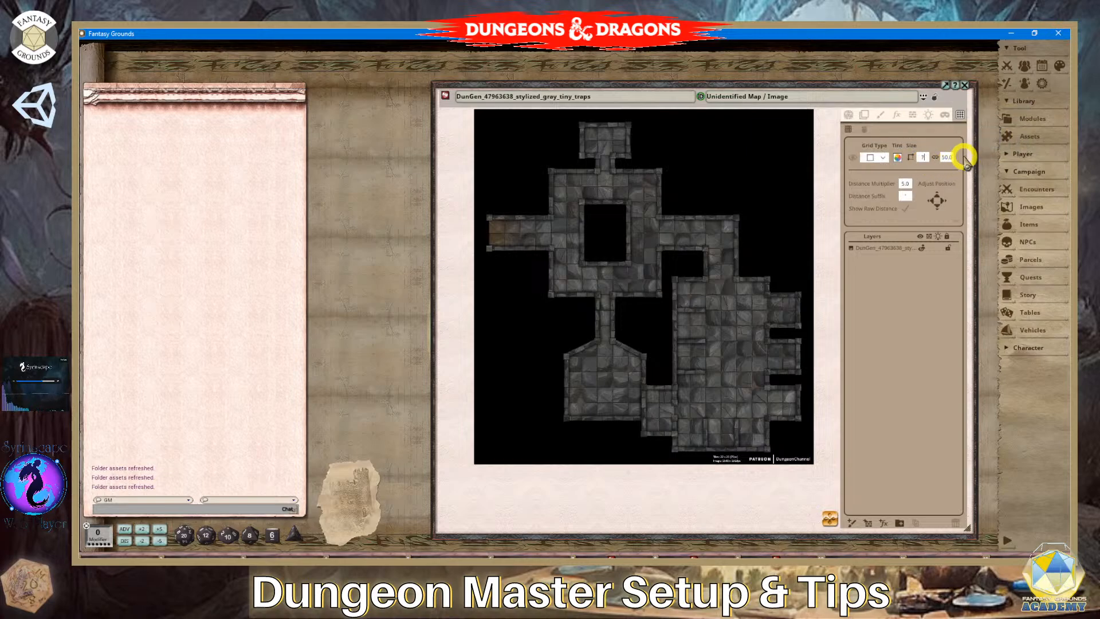
{"action": "key", "text": "Tab"}
{"action": "left_click", "coordinate": [776, 275]}
Examine how the grid lines match the floor tiles and walls across the dungeon map.
{"action": "scroll", "coordinate": [773, 285], "scroll_direction": "up", "scroll_amount": 3}
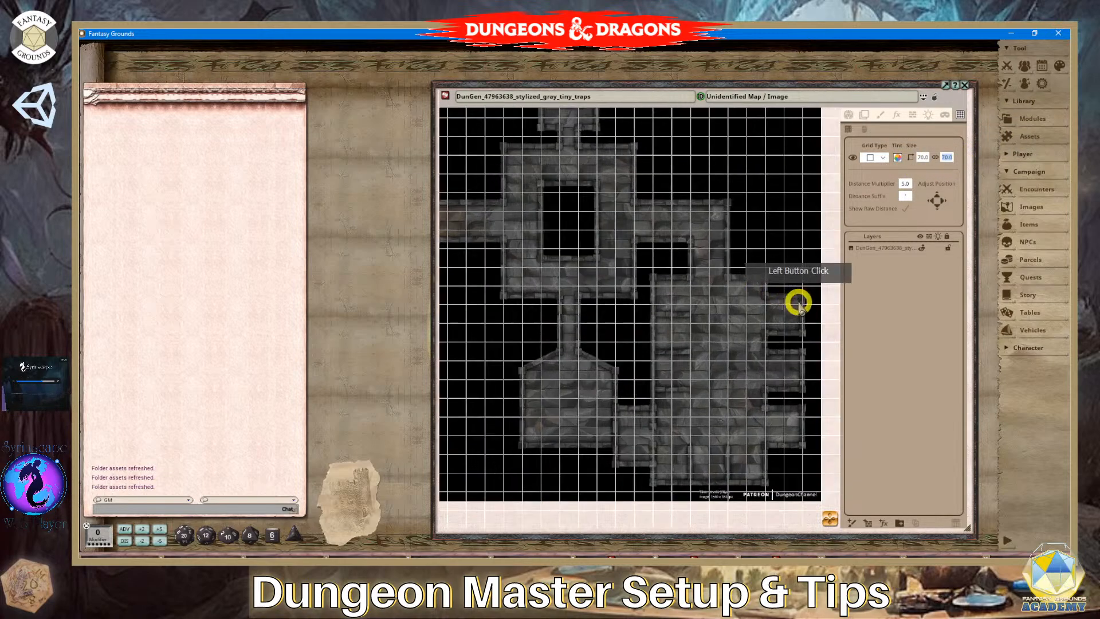
{"action": "scroll", "coordinate": [829, 310], "scroll_direction": "up", "scroll_amount": 2}
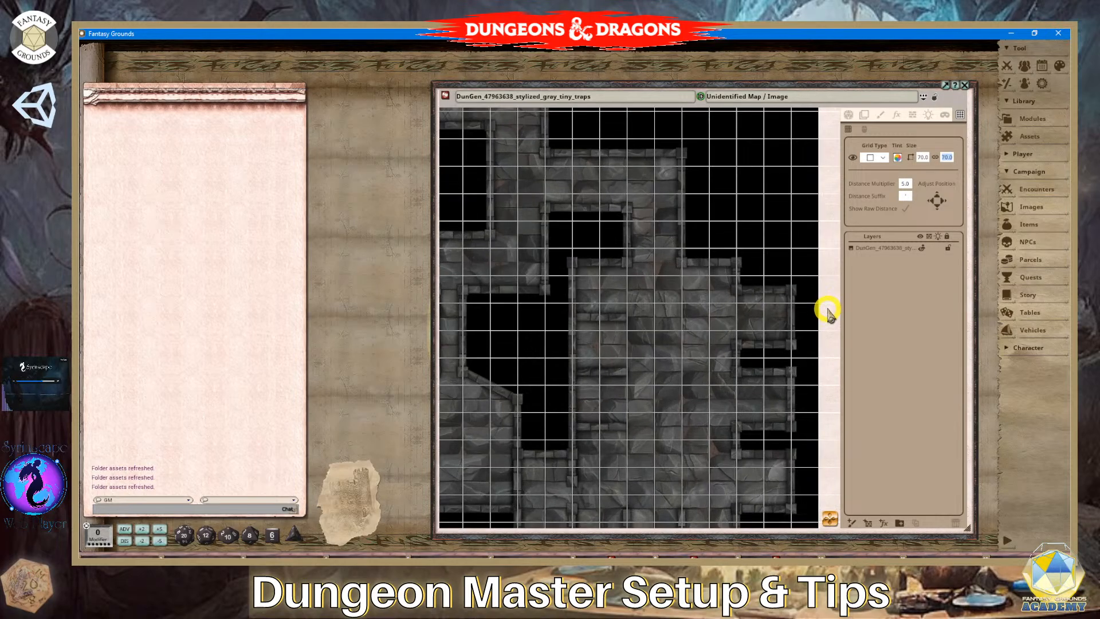
{"action": "scroll", "coordinate": [828, 310], "scroll_direction": "up", "scroll_amount": 1}
{"action": "scroll", "coordinate": [828, 310], "scroll_direction": "down", "scroll_amount": 6}
{"action": "scroll", "coordinate": [827, 309], "scroll_direction": "up", "scroll_amount": 1}
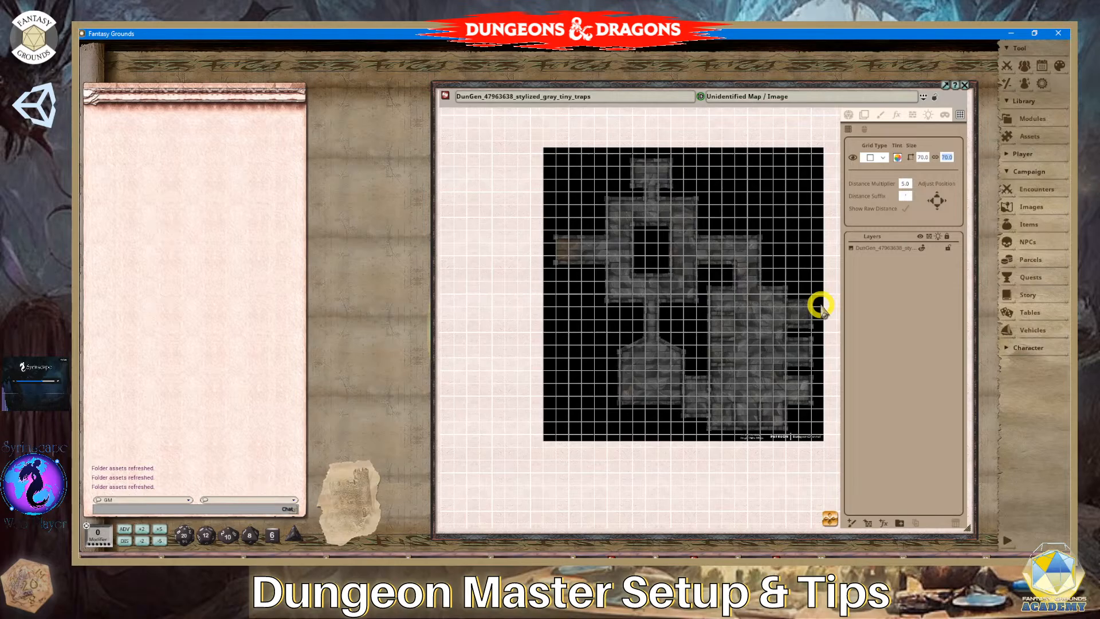
{"action": "scroll", "coordinate": [818, 307], "scroll_direction": "up", "scroll_amount": 2}
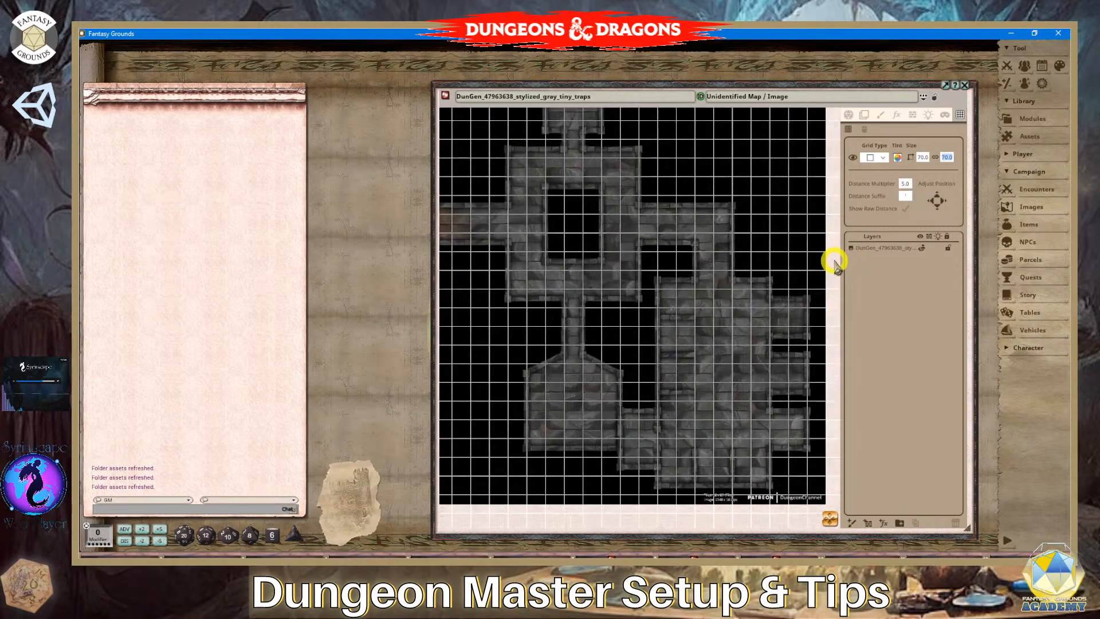
{"action": "scroll", "coordinate": [834, 262], "scroll_direction": "down", "scroll_amount": 1}
{"action": "scroll", "coordinate": [834, 263], "scroll_direction": "up", "scroll_amount": 1}
{"action": "scroll", "coordinate": [834, 263], "scroll_direction": "down", "scroll_amount": 1}
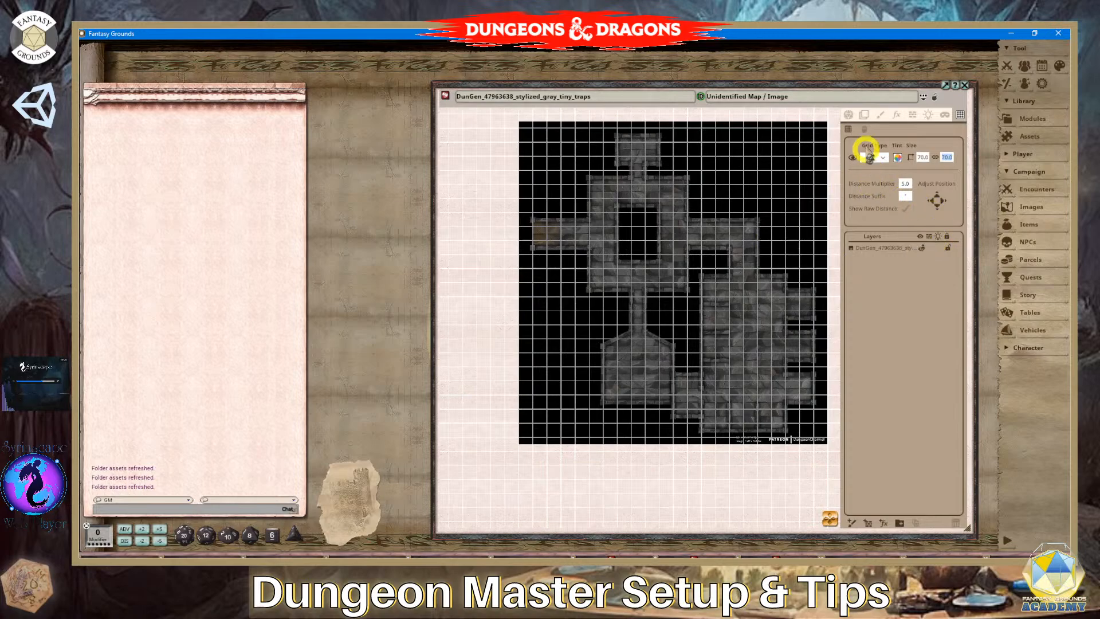
Examine the tile-size note and the grid's fit at the dungeon image's lower-right corner.
{"action": "left_click", "coordinate": [864, 115]}
{"action": "left_click_drag", "start_coordinate": [684, 215], "coordinate": [743, 297]}
{"action": "scroll", "coordinate": [750, 327], "scroll_direction": "down", "scroll_amount": 1}
{"action": "scroll", "coordinate": [802, 483], "scroll_direction": "up", "scroll_amount": 2}
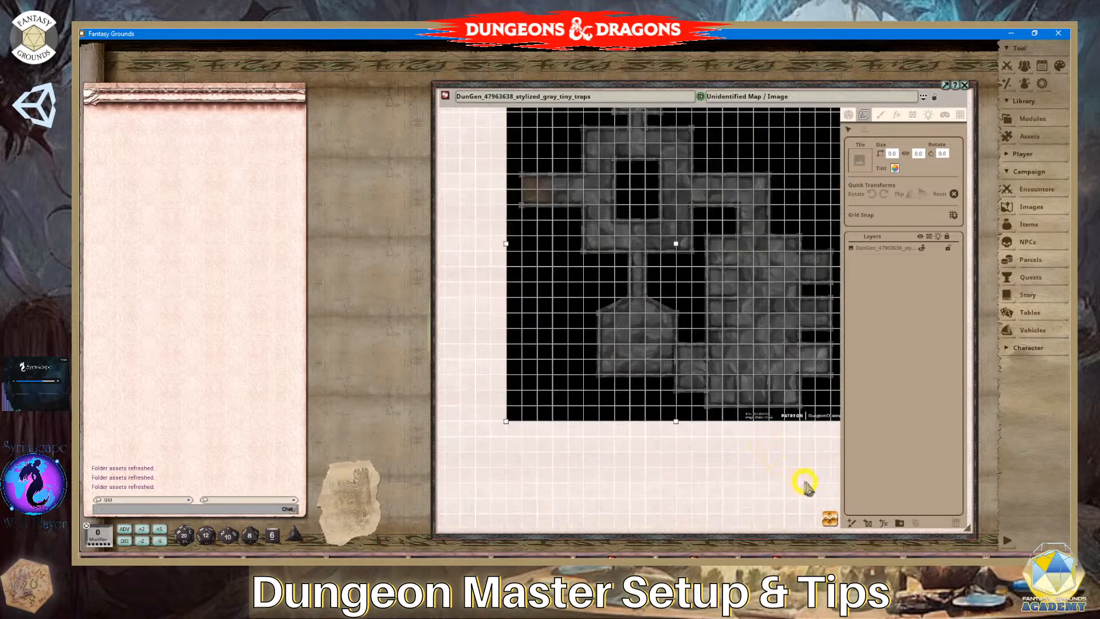
{"action": "scroll", "coordinate": [818, 504], "scroll_direction": "up", "scroll_amount": 1}
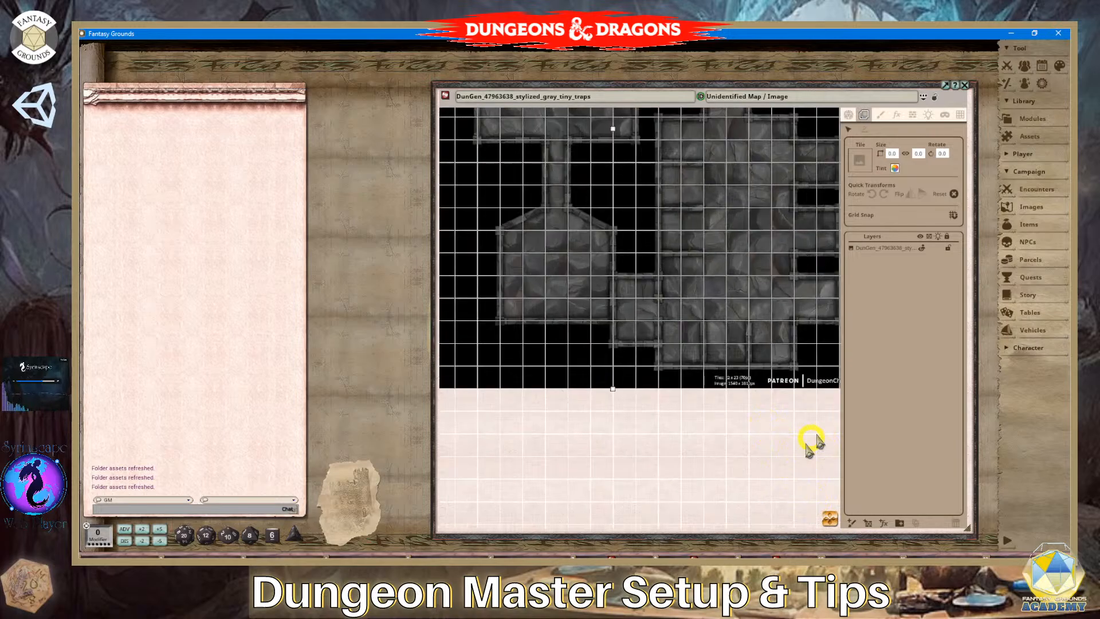
{"action": "left_click_drag", "start_coordinate": [831, 522], "coordinate": [1003, 518]}
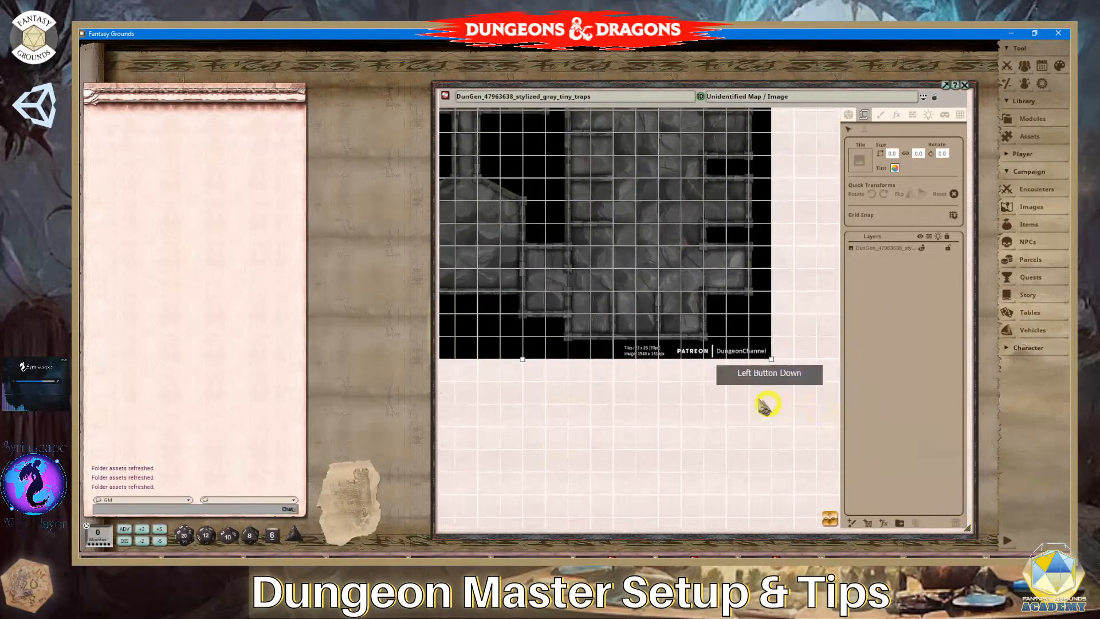
{"action": "scroll", "coordinate": [769, 395], "scroll_direction": "up", "scroll_amount": 4}
{"action": "scroll", "coordinate": [793, 327], "scroll_direction": "up", "scroll_amount": 2}
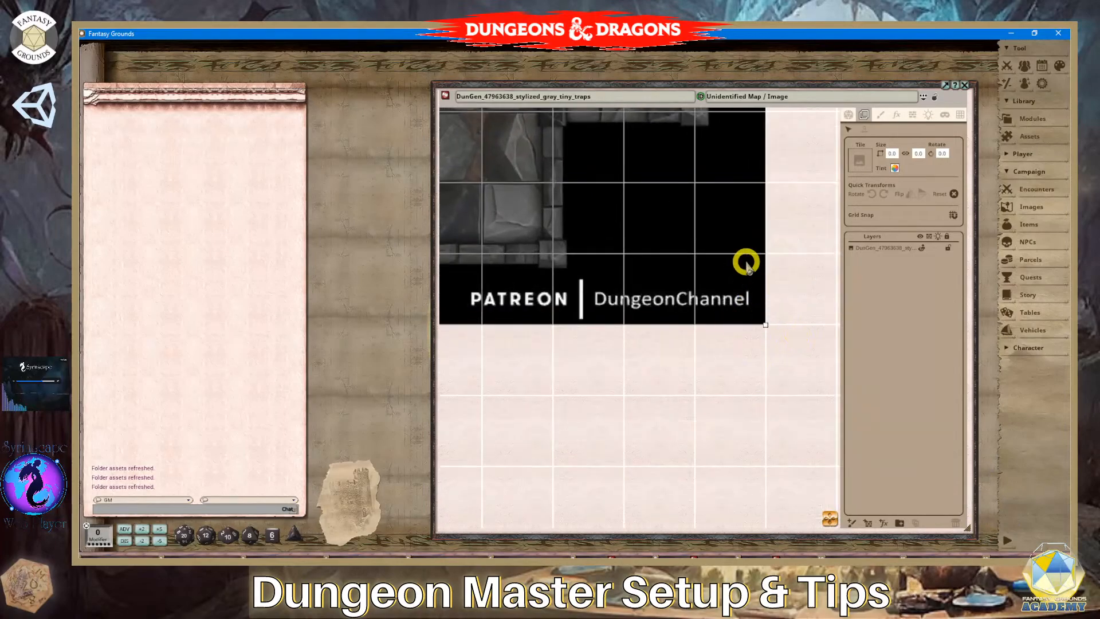
{"action": "scroll", "coordinate": [746, 262], "scroll_direction": "down", "scroll_amount": 5}
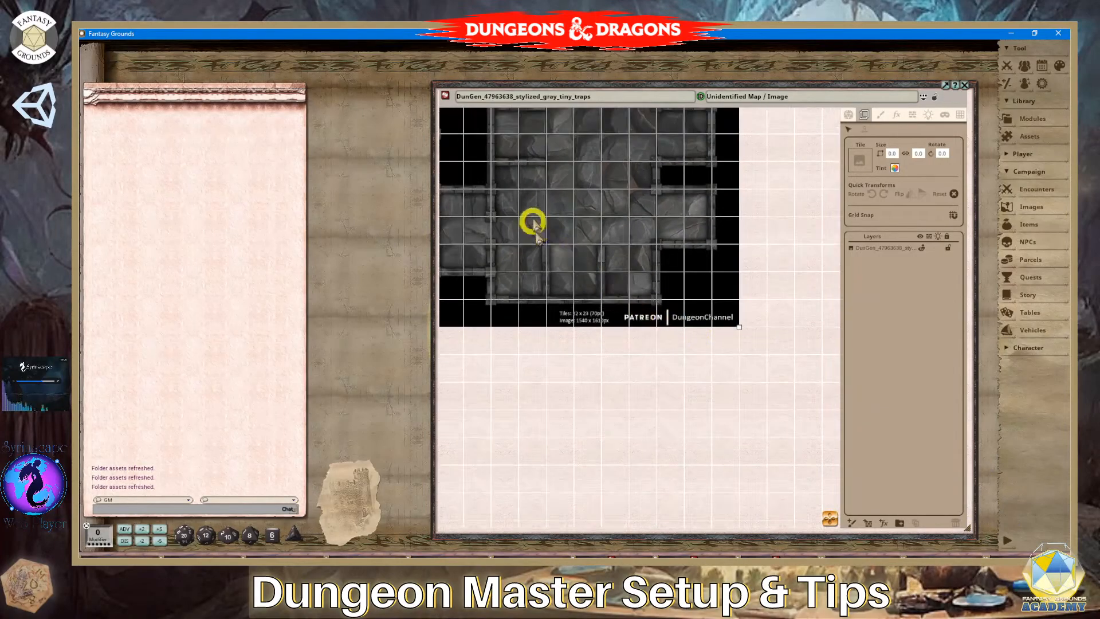
{"action": "scroll", "coordinate": [618, 169], "scroll_direction": "down", "scroll_amount": 2}
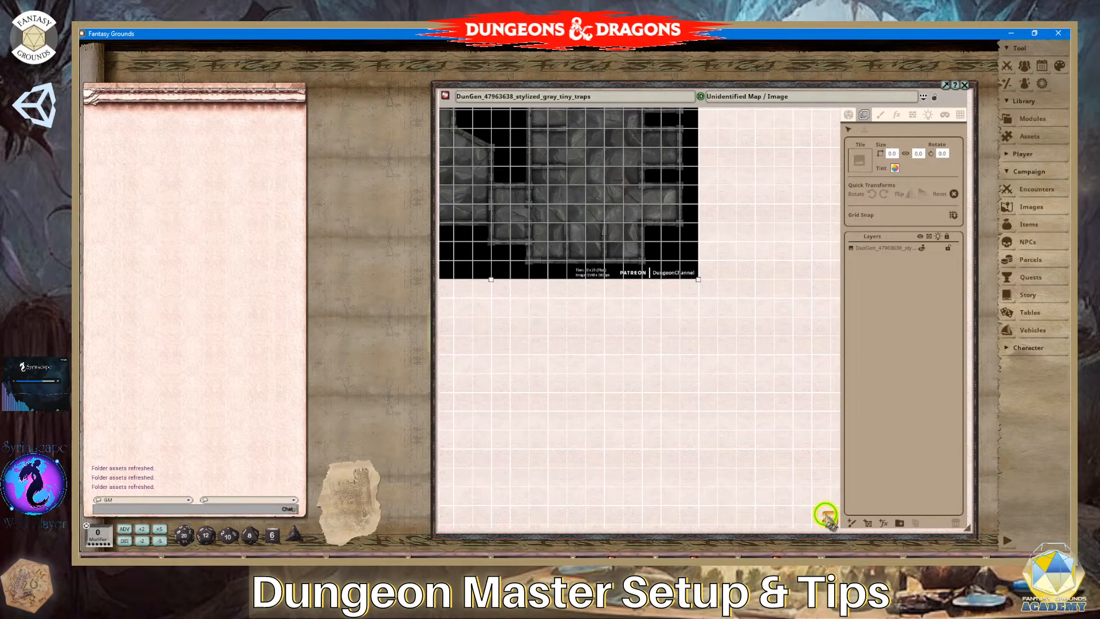
Examine the grid's coverage of the whole dungeon map from edge to edge.
{"action": "left_click_drag", "start_coordinate": [826, 515], "coordinate": [630, 370]}
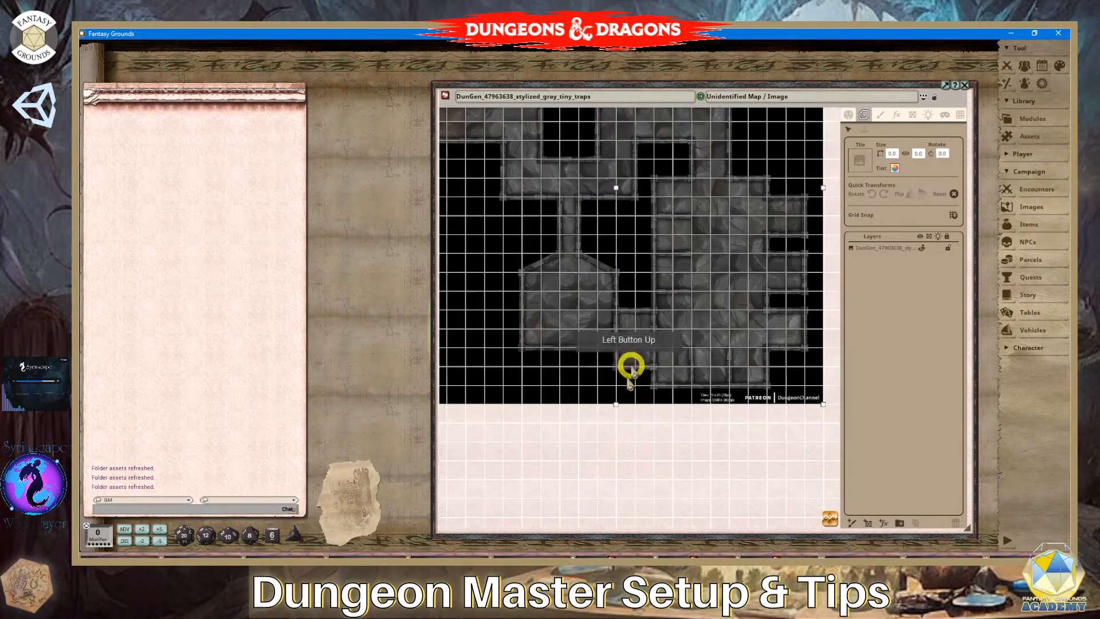
{"action": "scroll", "coordinate": [630, 369], "scroll_direction": "down", "scroll_amount": 3}
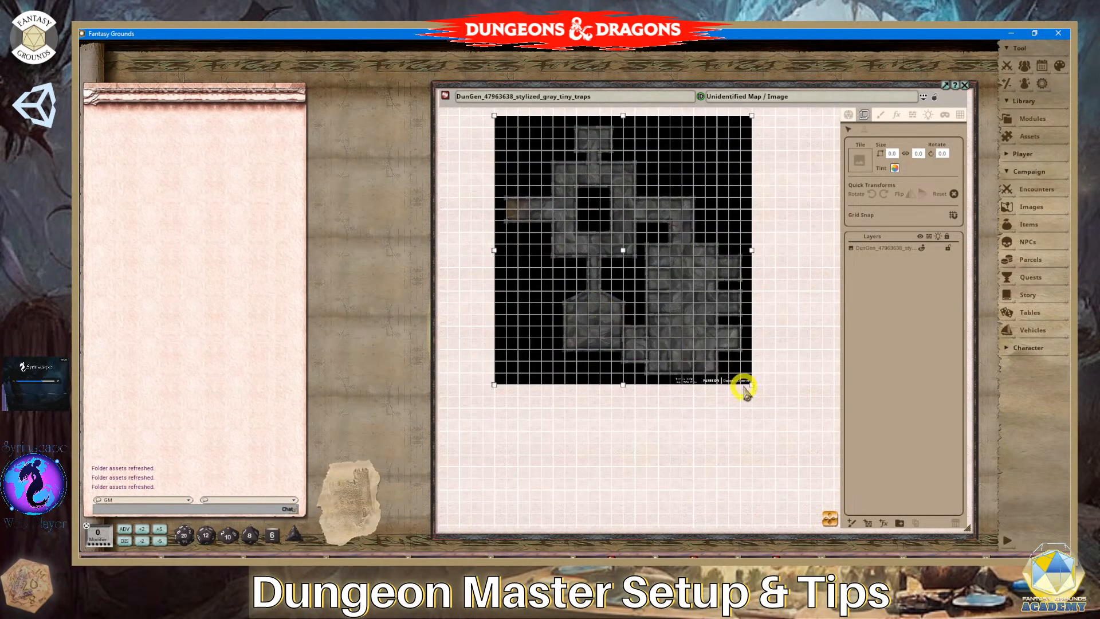
{"action": "left_click_drag", "start_coordinate": [827, 503], "coordinate": [820, 466]}
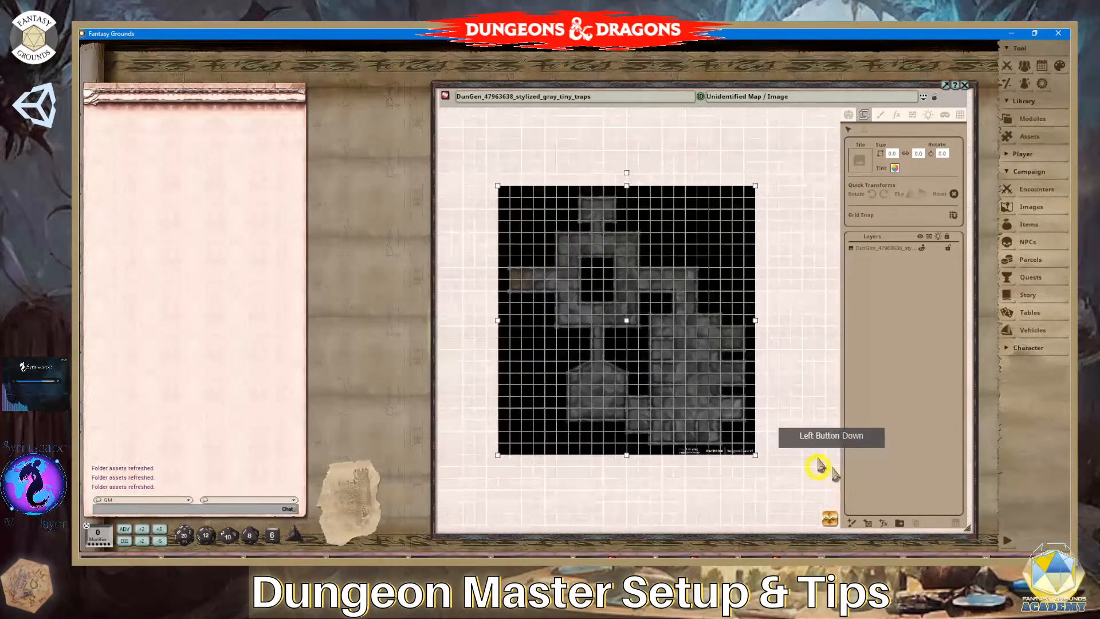
{"action": "scroll", "coordinate": [623, 374], "scroll_direction": "up", "scroll_amount": 3}
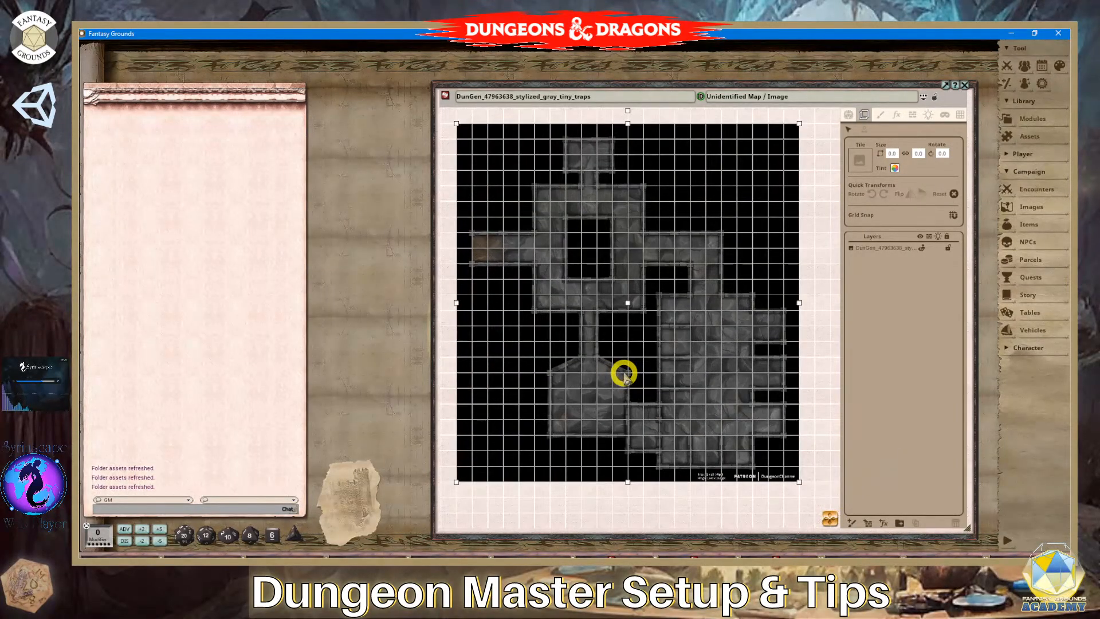
{"action": "scroll", "coordinate": [628, 372], "scroll_direction": "down", "scroll_amount": 1}
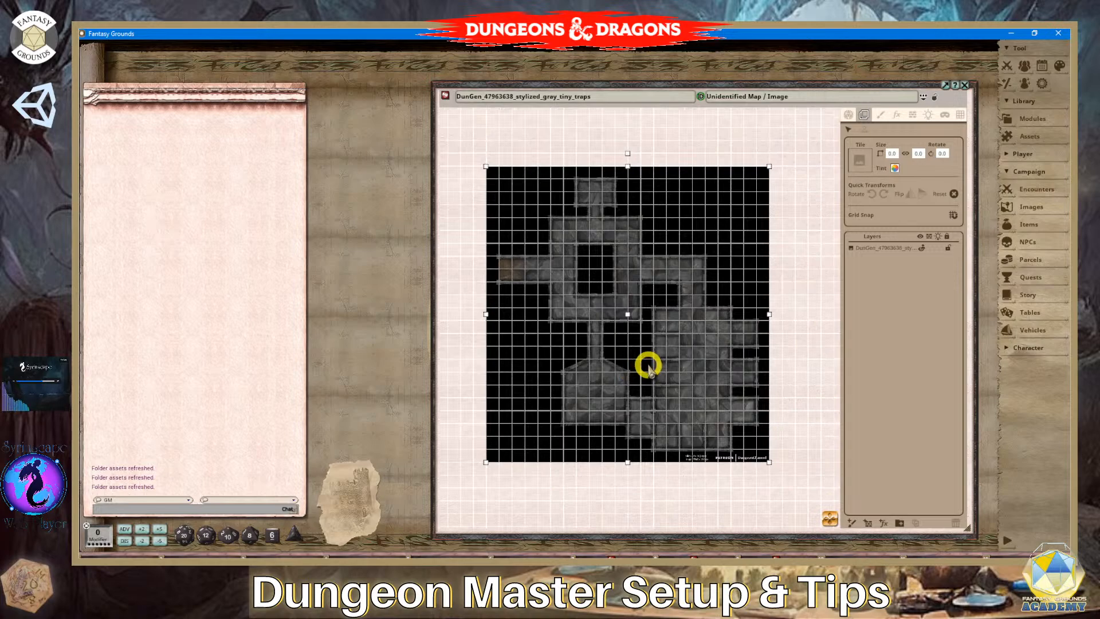
{"action": "scroll", "coordinate": [654, 346], "scroll_direction": "up", "scroll_amount": 2}
{"action": "scroll", "coordinate": [654, 346], "scroll_direction": "down", "scroll_amount": 1}
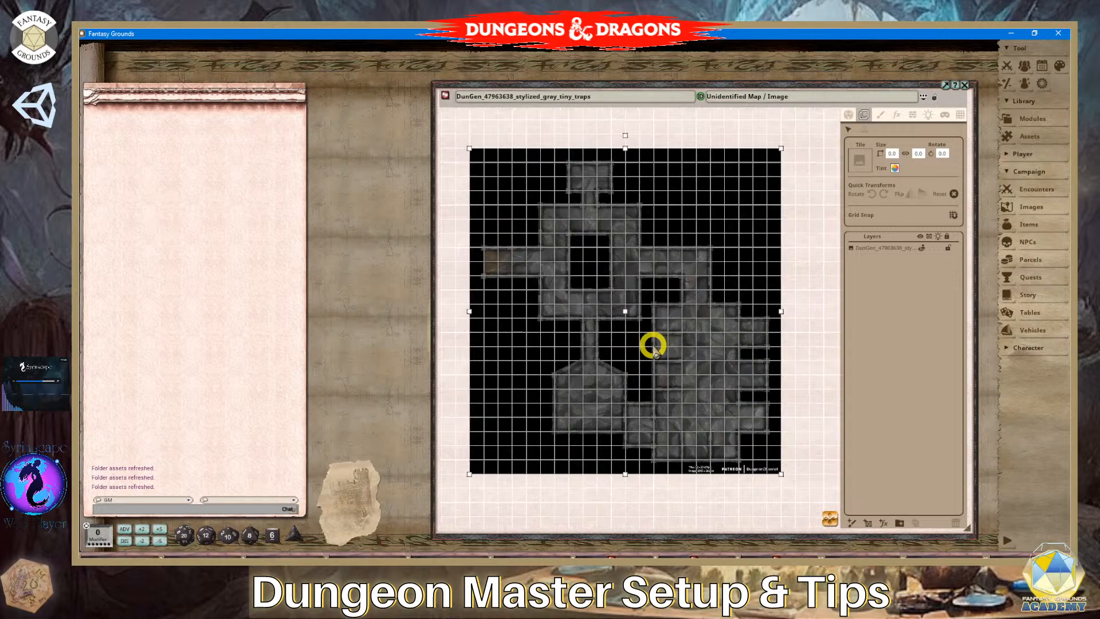
{"action": "scroll", "coordinate": [654, 345], "scroll_direction": "up", "scroll_amount": 1}
{"action": "scroll", "coordinate": [653, 346], "scroll_direction": "down", "scroll_amount": 1}
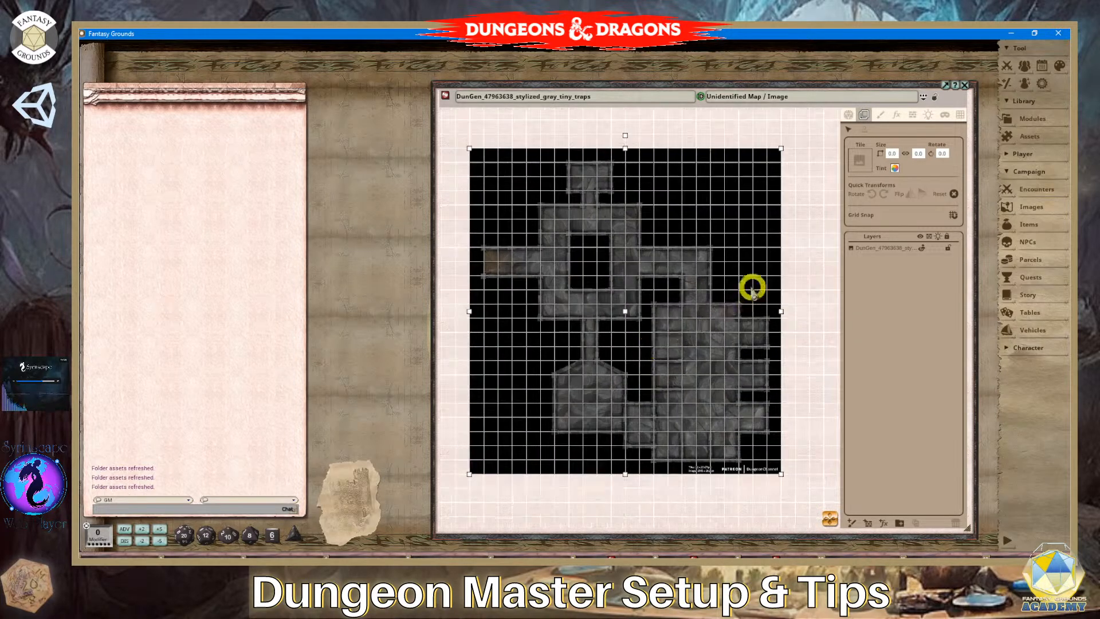
{"action": "left_click", "coordinate": [895, 168]}
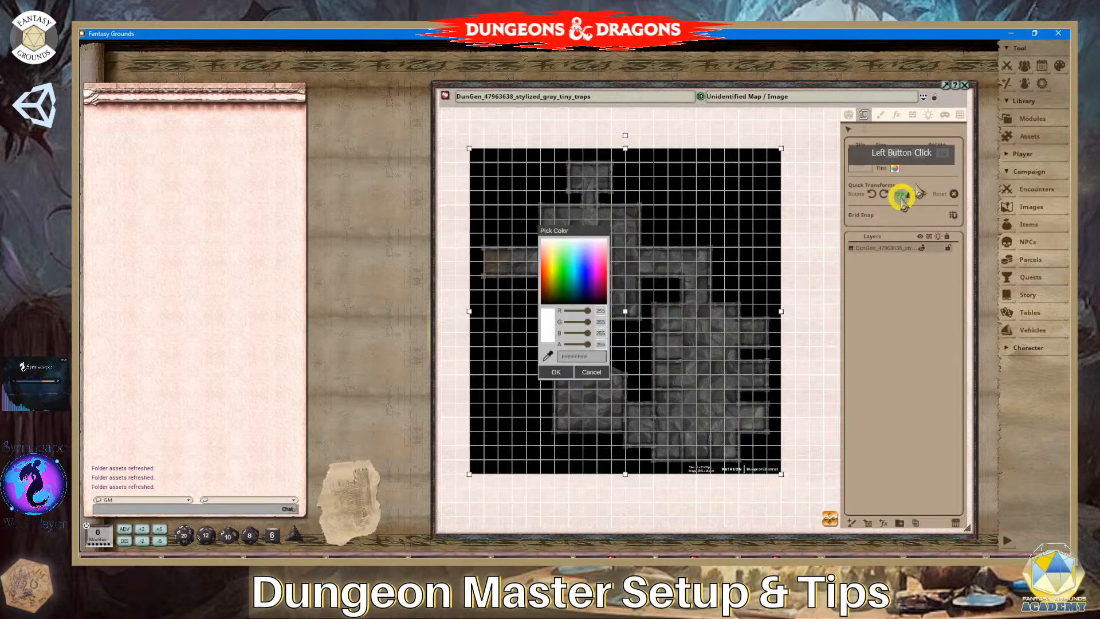
{"action": "left_click", "coordinate": [555, 268]}
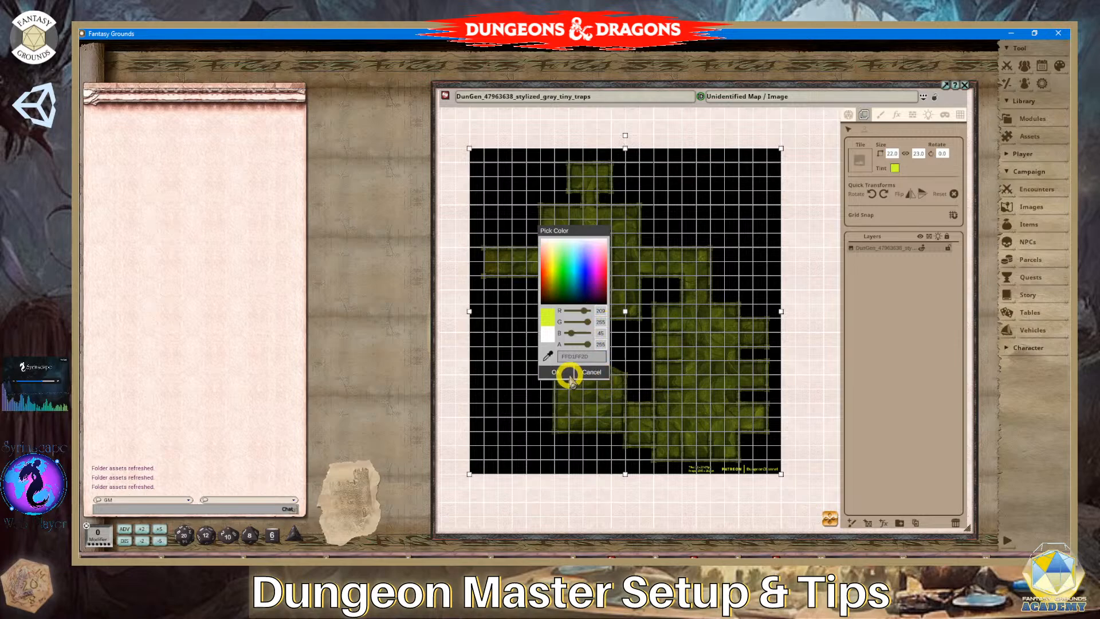
{"action": "left_click", "coordinate": [588, 374]}
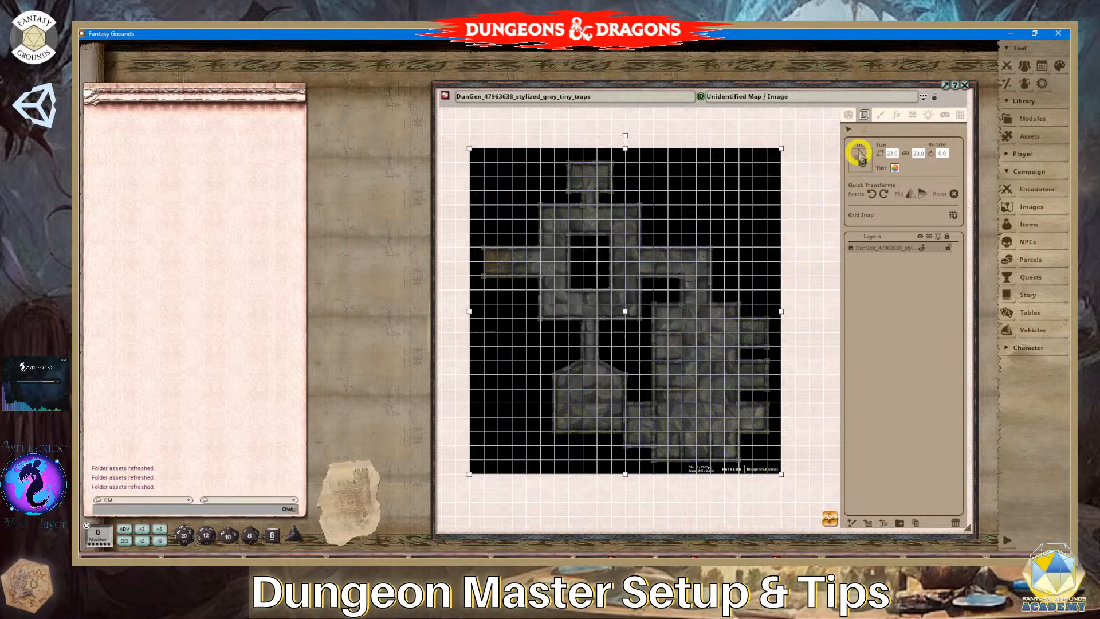
{"action": "left_click", "coordinate": [849, 115]}
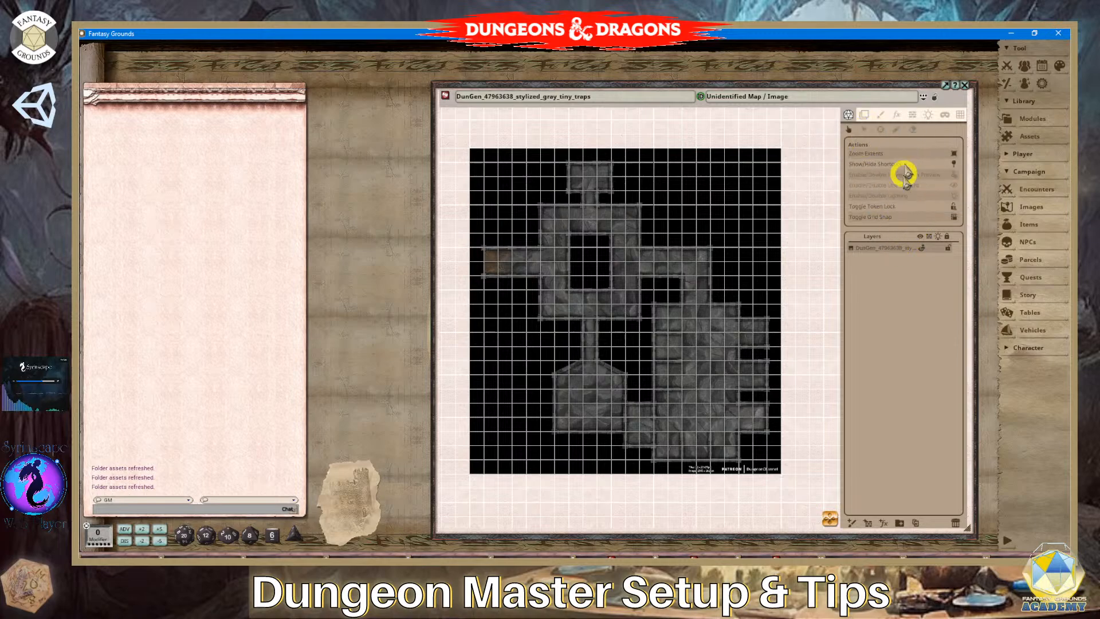
{"action": "left_click", "coordinate": [915, 115]}
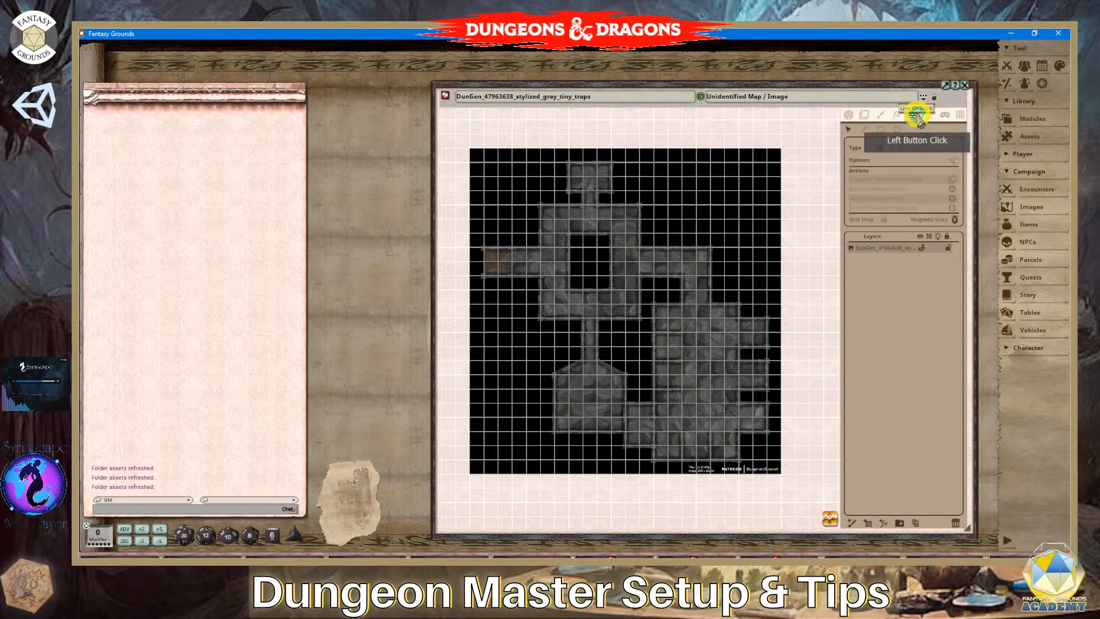
{"action": "left_click", "coordinate": [898, 251]}
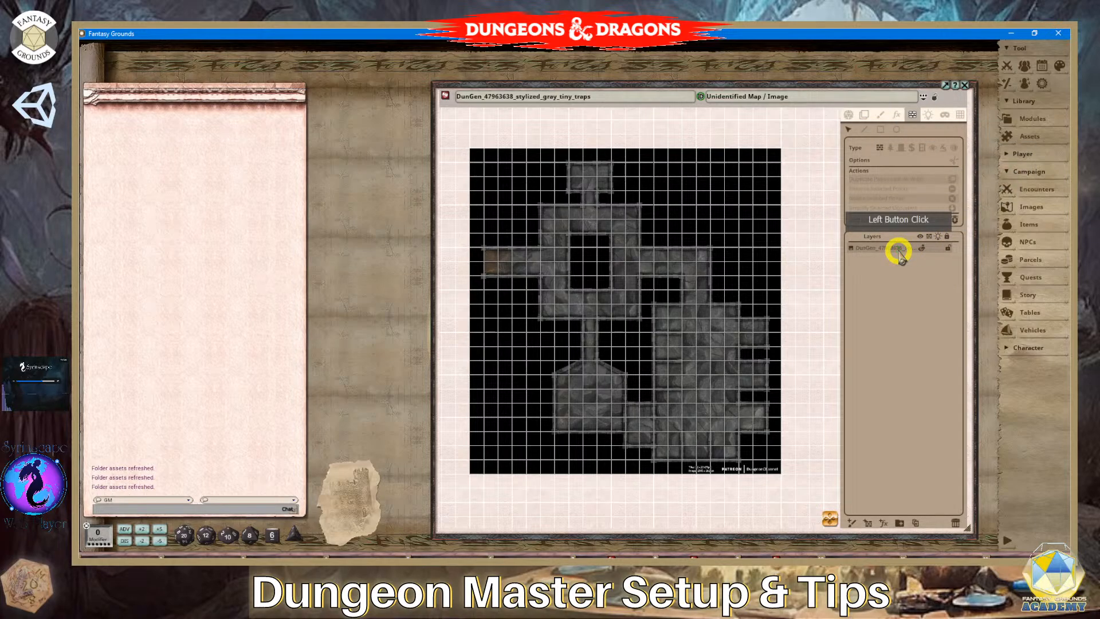
{"action": "left_click", "coordinate": [880, 130]}
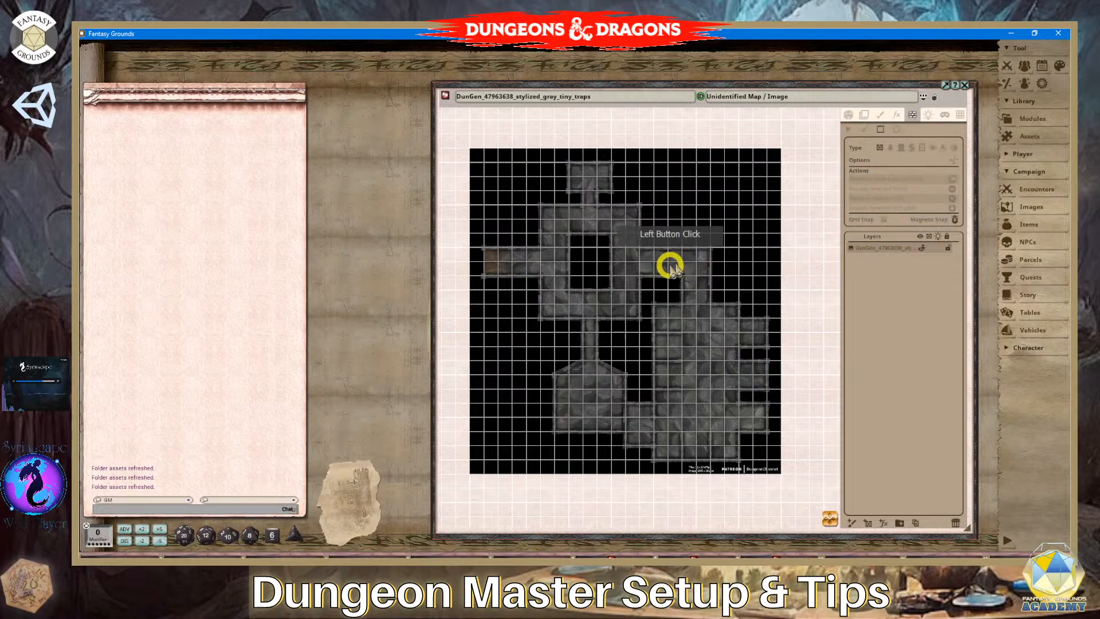
Change the grid's tint to a semi-transparent dark yellow.
{"action": "left_click", "coordinate": [962, 118]}
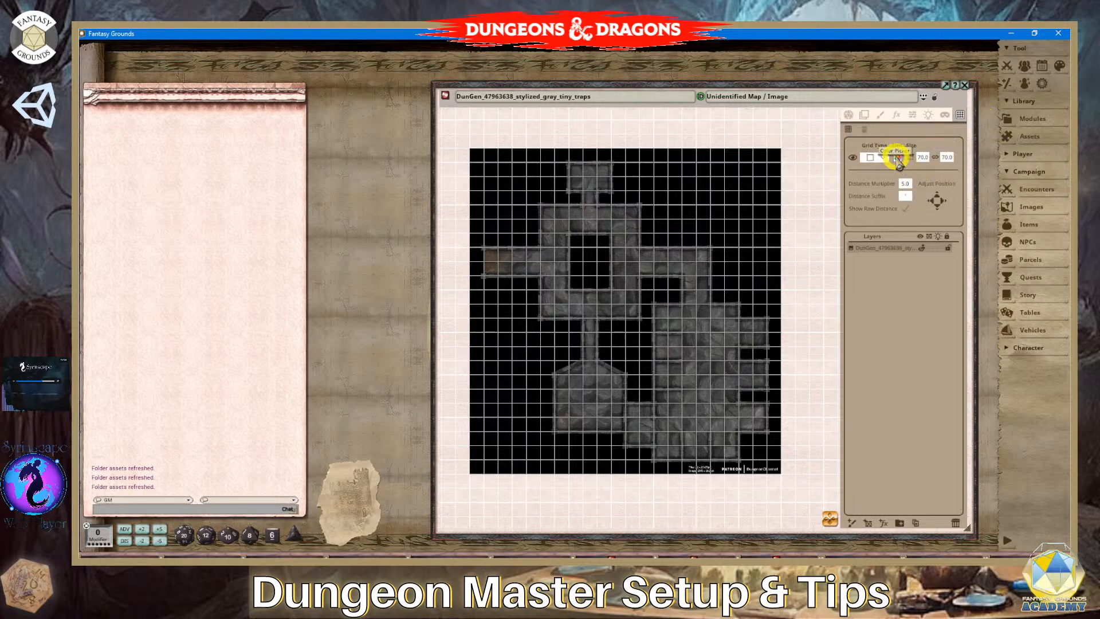
{"action": "left_click", "coordinate": [897, 158]}
{"action": "left_click", "coordinate": [553, 274]}
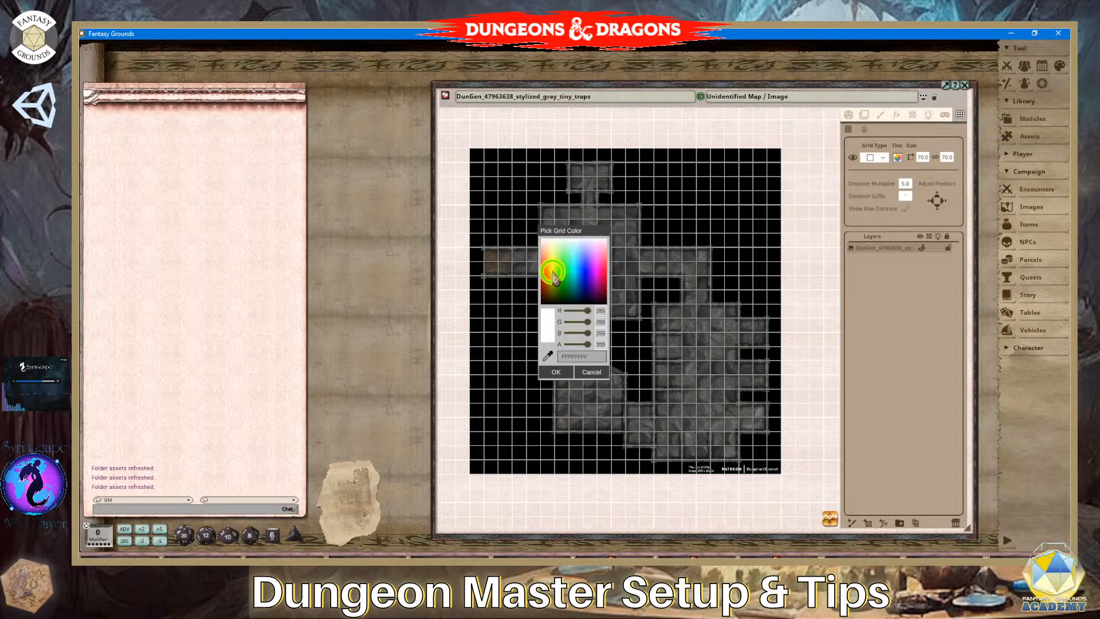
{"action": "left_click_drag", "start_coordinate": [587, 344], "coordinate": [574, 345]}
{"action": "left_click", "coordinate": [555, 371]}
{"action": "scroll", "coordinate": [687, 370], "scroll_direction": "up", "scroll_amount": 5}
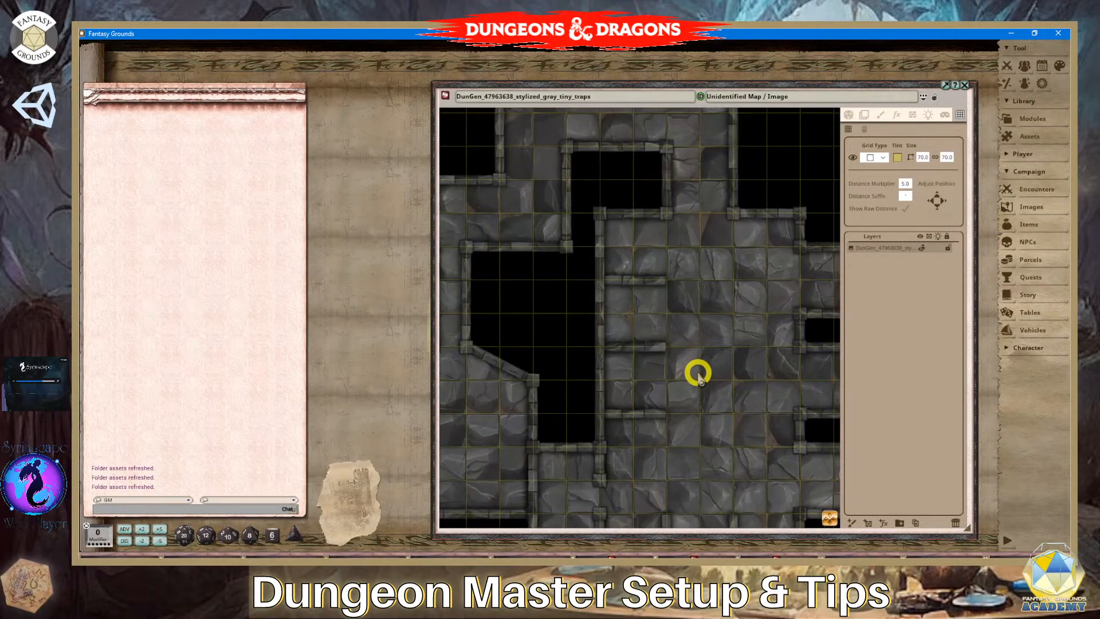
Check the livestream in Streamlabs Desktop and return to Fantasy Grounds.
{"action": "scroll", "coordinate": [696, 373], "scroll_direction": "down", "scroll_amount": 5}
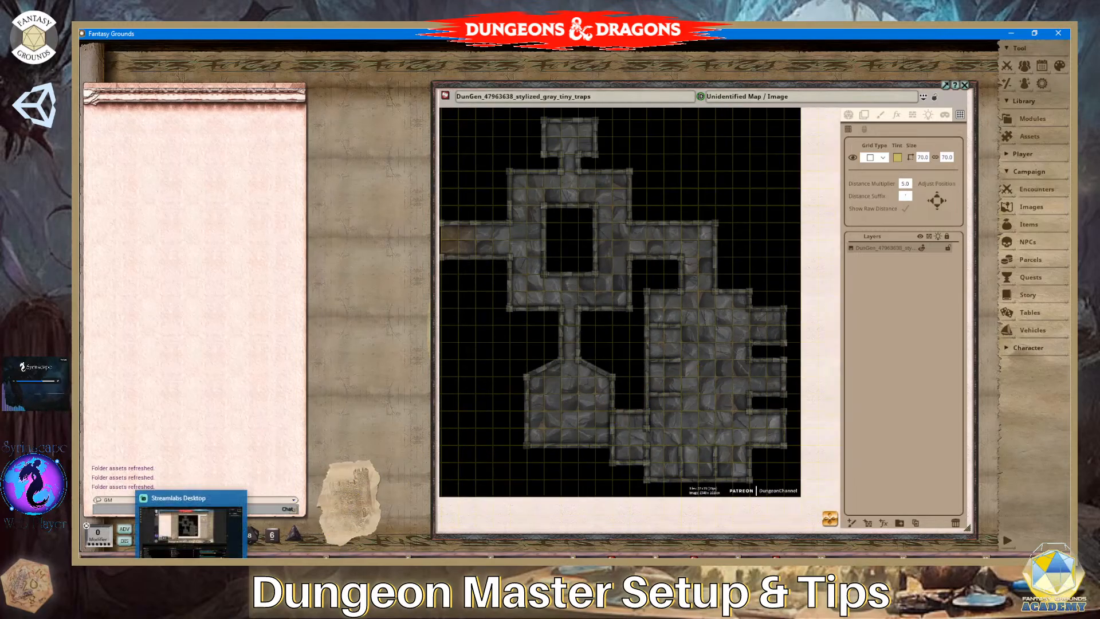
{"action": "left_click", "coordinate": [200, 555]}
{"action": "left_click", "coordinate": [504, 474]}
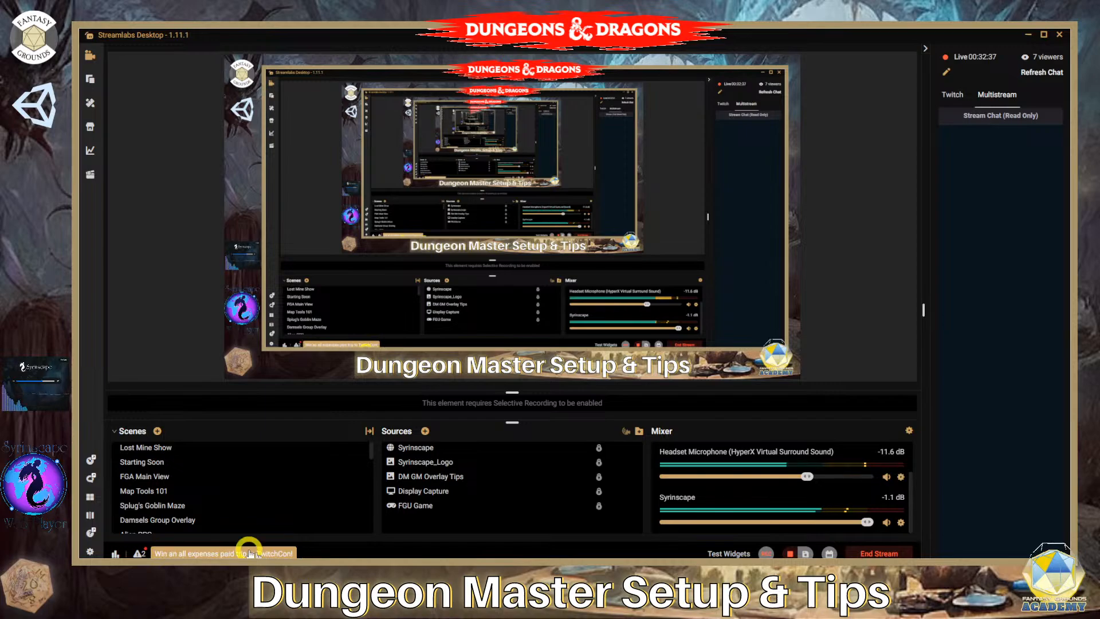
{"action": "left_click", "coordinate": [201, 575]}
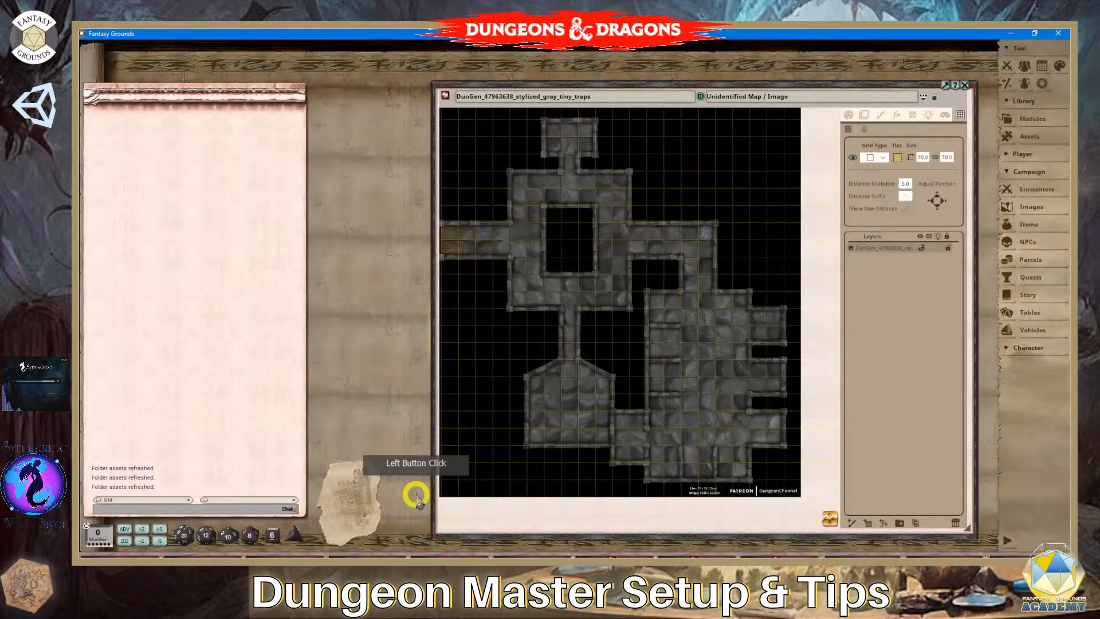
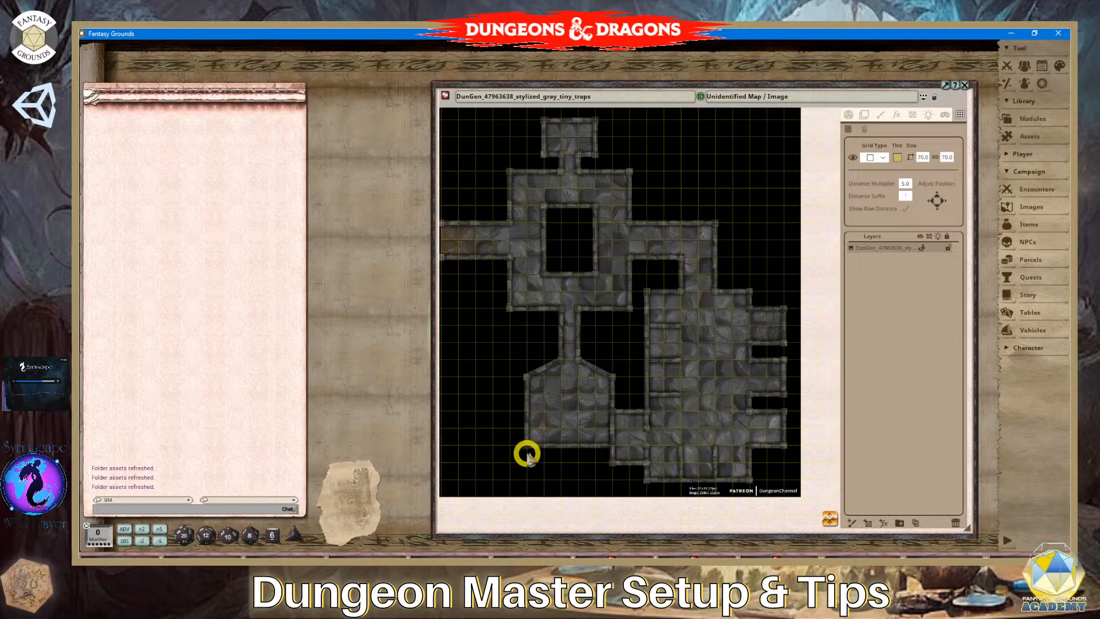
{"action": "scroll", "coordinate": [660, 404], "scroll_direction": "down", "scroll_amount": 1}
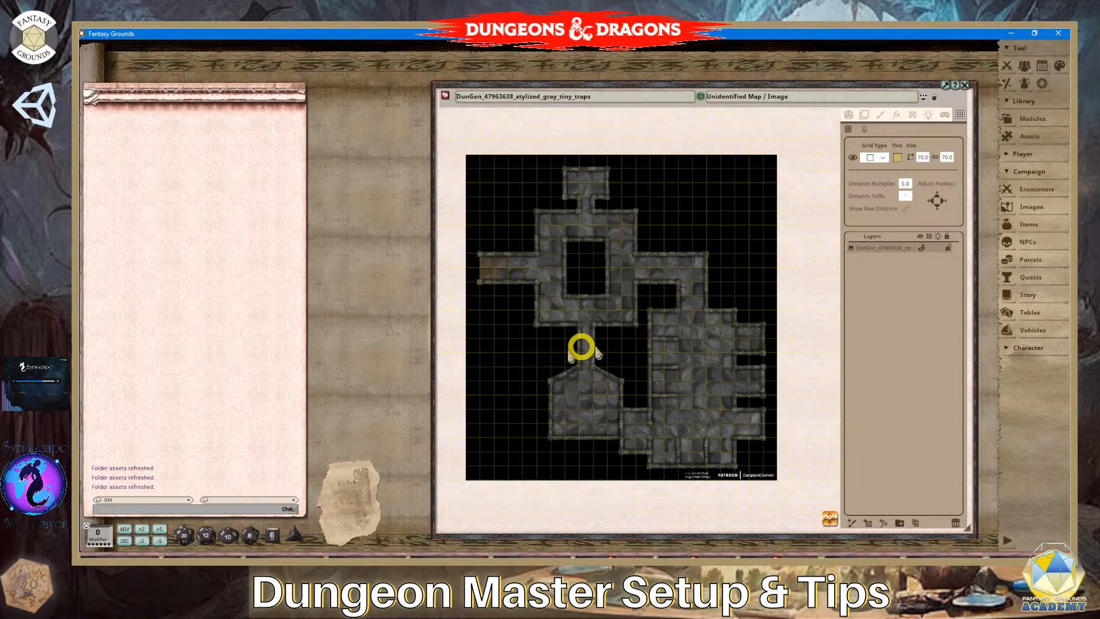
{"action": "left_click_drag", "start_coordinate": [831, 517], "coordinate": [622, 433]}
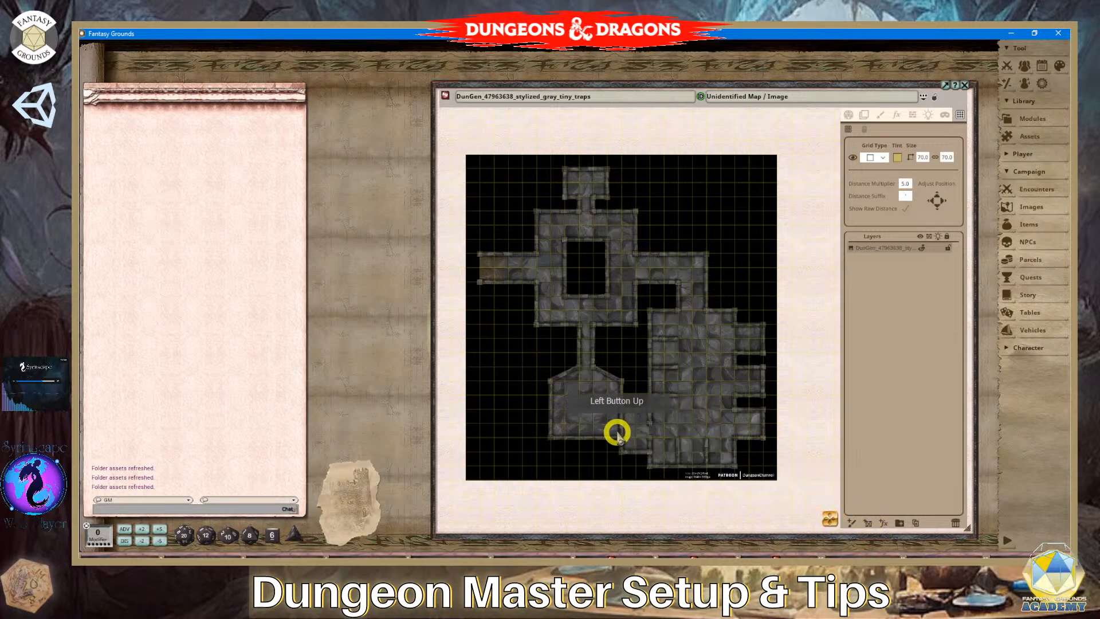
{"action": "scroll", "coordinate": [617, 430], "scroll_direction": "up", "scroll_amount": 1}
{"action": "left_click", "coordinate": [826, 517]}
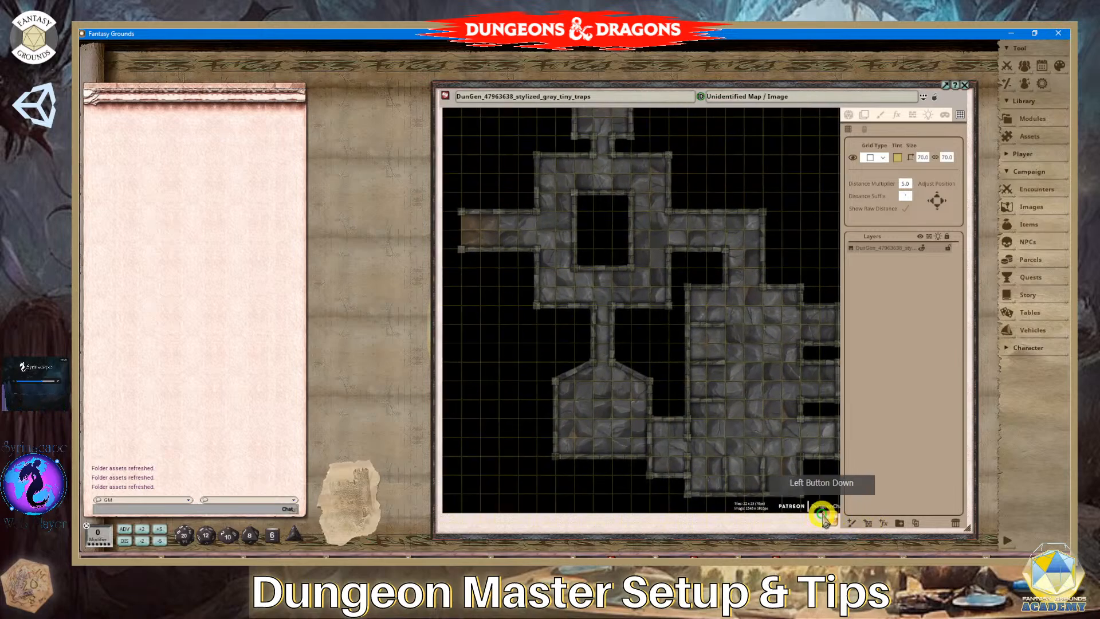
{"action": "scroll", "coordinate": [739, 439], "scroll_direction": "down", "scroll_amount": 2}
{"action": "scroll", "coordinate": [806, 475], "scroll_direction": "up", "scroll_amount": 1}
{"action": "left_click", "coordinate": [830, 517]}
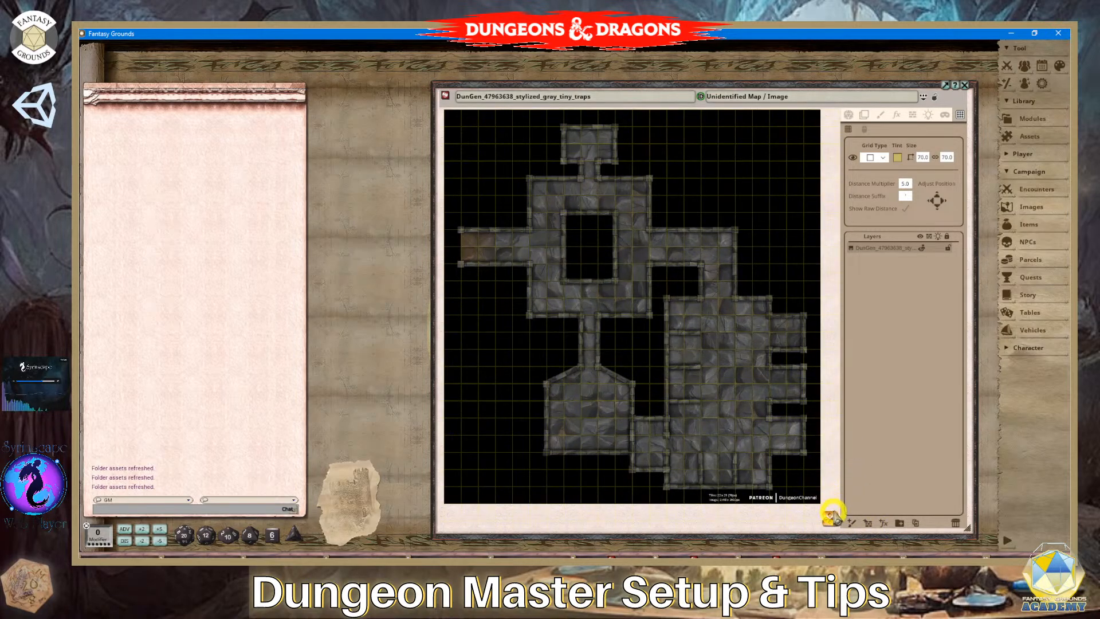
Reposition the dungeon map's image window and enlarge it so the whole map can be worked on.
{"action": "left_click", "coordinate": [810, 93]}
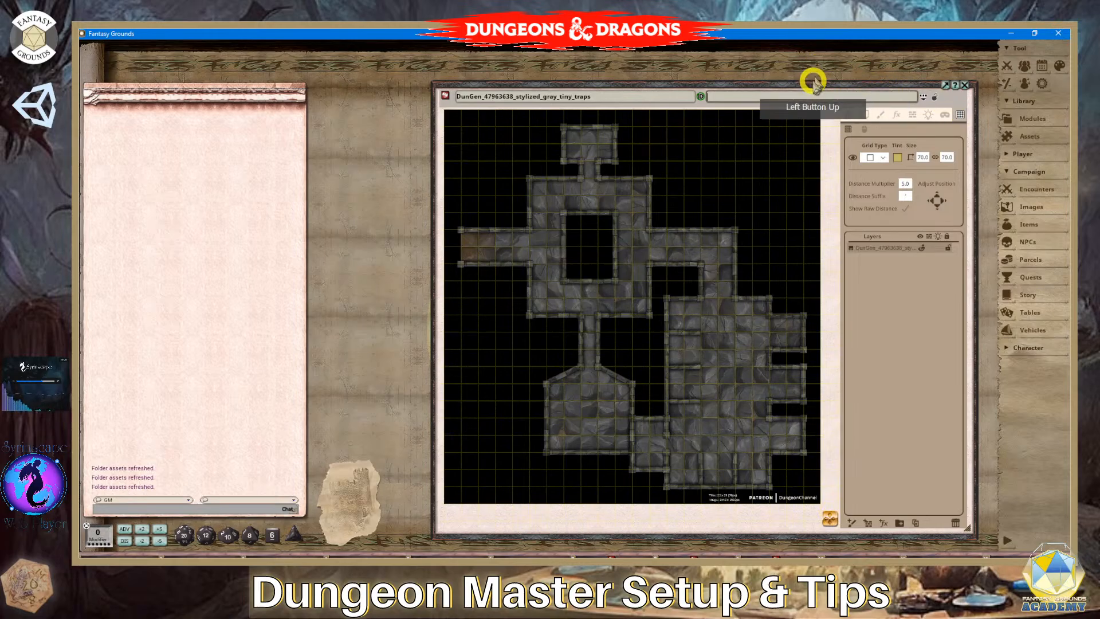
{"action": "left_click_drag", "start_coordinate": [804, 84], "coordinate": [740, 41]}
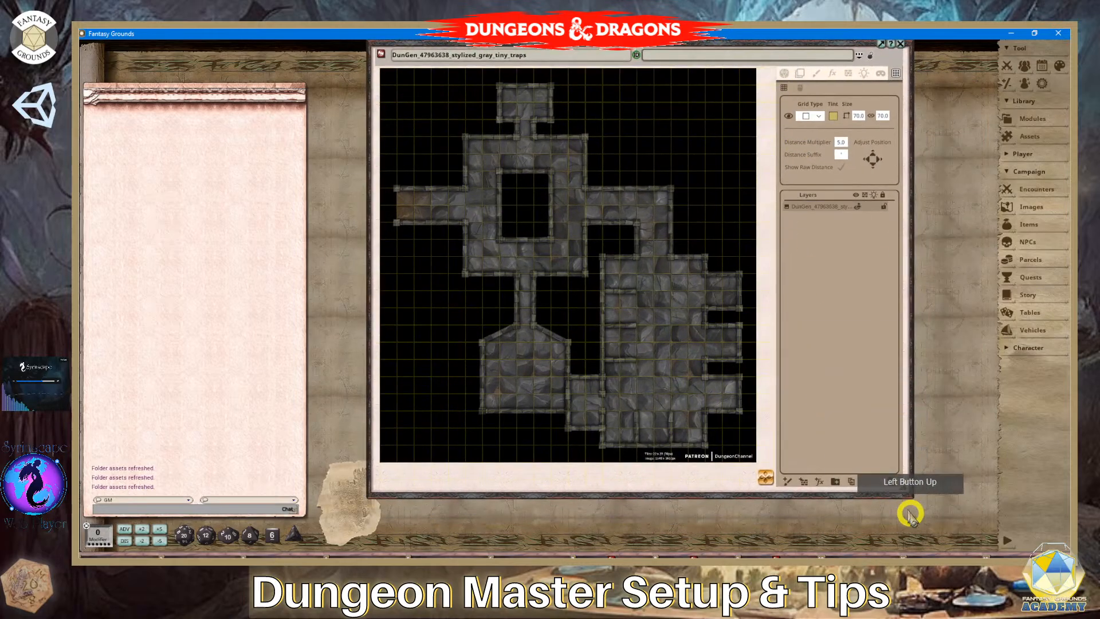
{"action": "left_click_drag", "start_coordinate": [910, 496], "coordinate": [986, 537]}
{"action": "scroll", "coordinate": [680, 423], "scroll_direction": "up", "scroll_amount": 3}
{"action": "scroll", "coordinate": [645, 425], "scroll_direction": "down", "scroll_amount": 2}
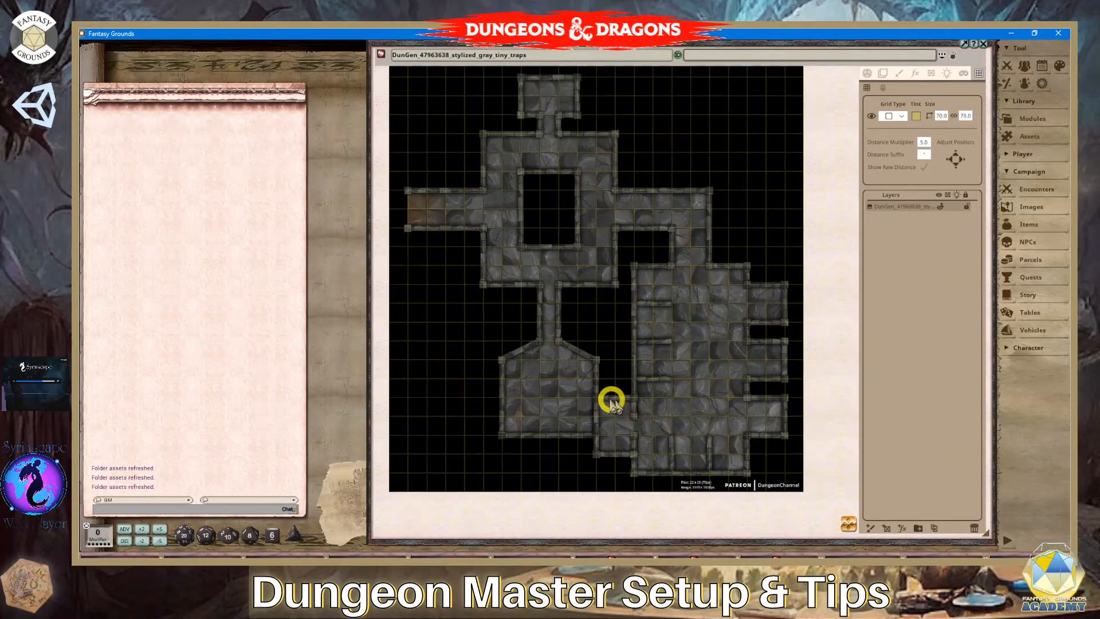
Draw a rectangular line-of-sight wall along the outer walls of the ring-shaped room surrounding the dungeon's central void.
{"action": "left_click", "coordinate": [932, 74]}
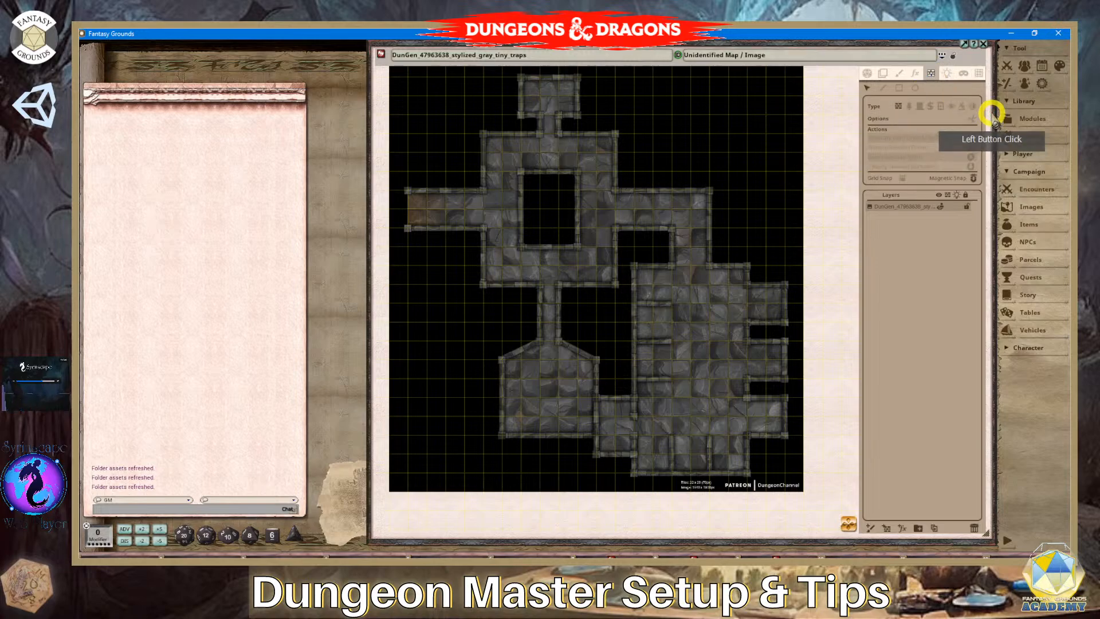
{"action": "left_click", "coordinate": [883, 88]}
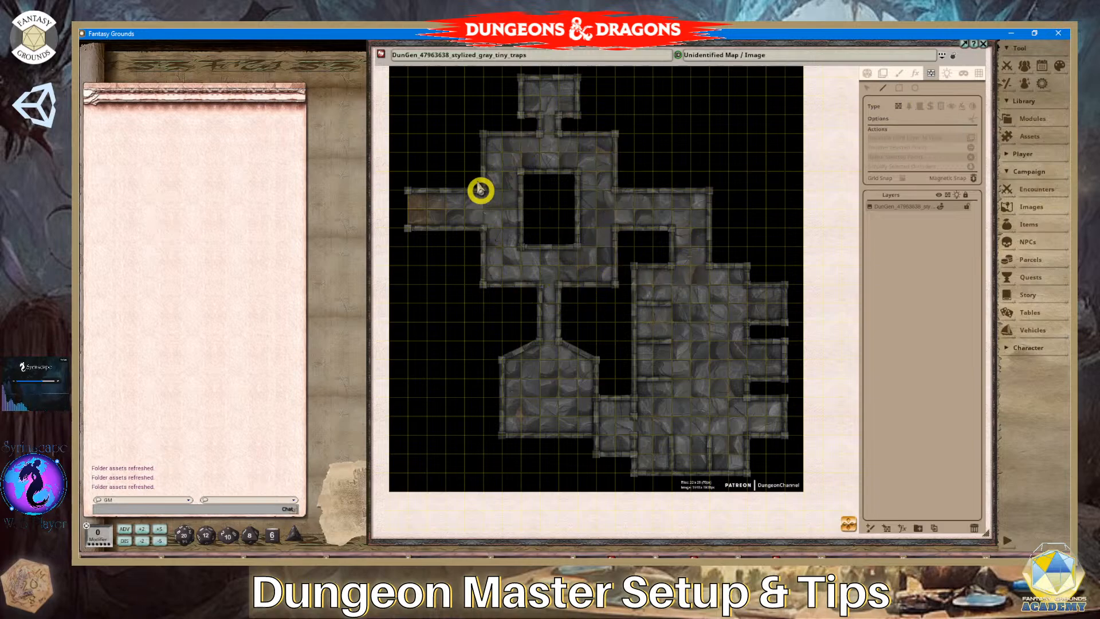
{"action": "scroll", "coordinate": [688, 352], "scroll_direction": "down", "scroll_amount": 1}
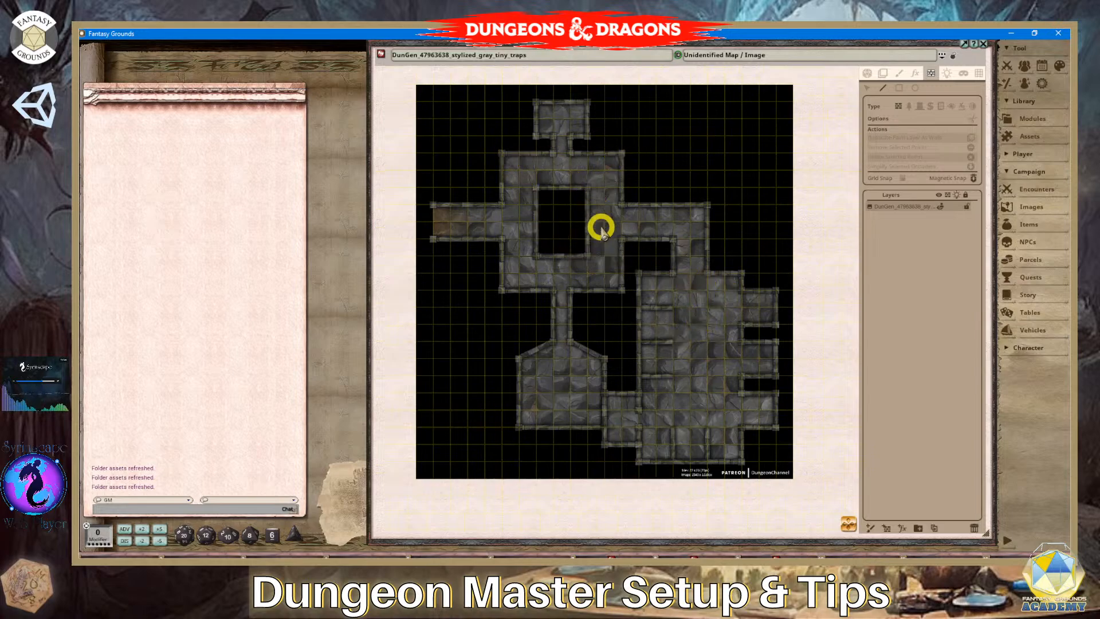
{"action": "scroll", "coordinate": [601, 229], "scroll_direction": "down", "scroll_amount": 1}
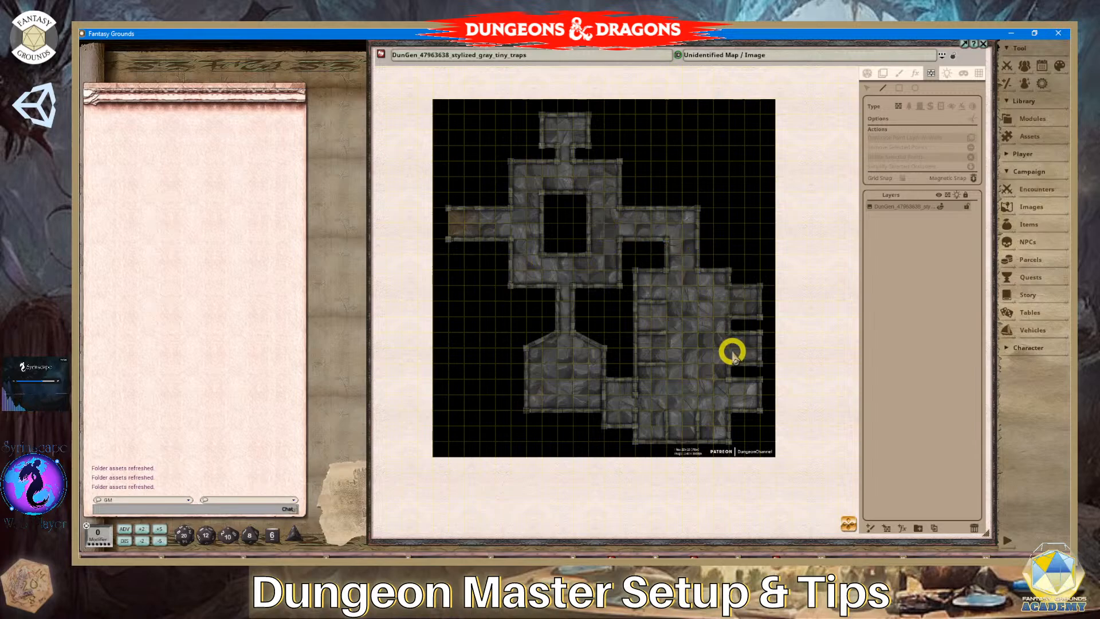
{"action": "scroll", "coordinate": [733, 352], "scroll_direction": "up", "scroll_amount": 1}
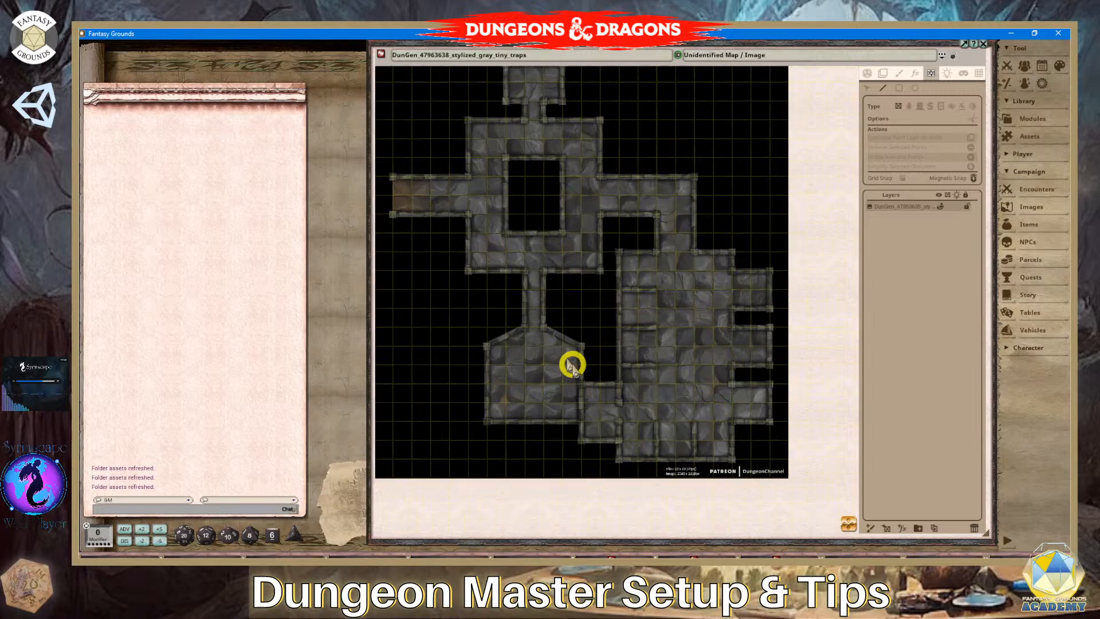
{"action": "left_click", "coordinate": [899, 90]}
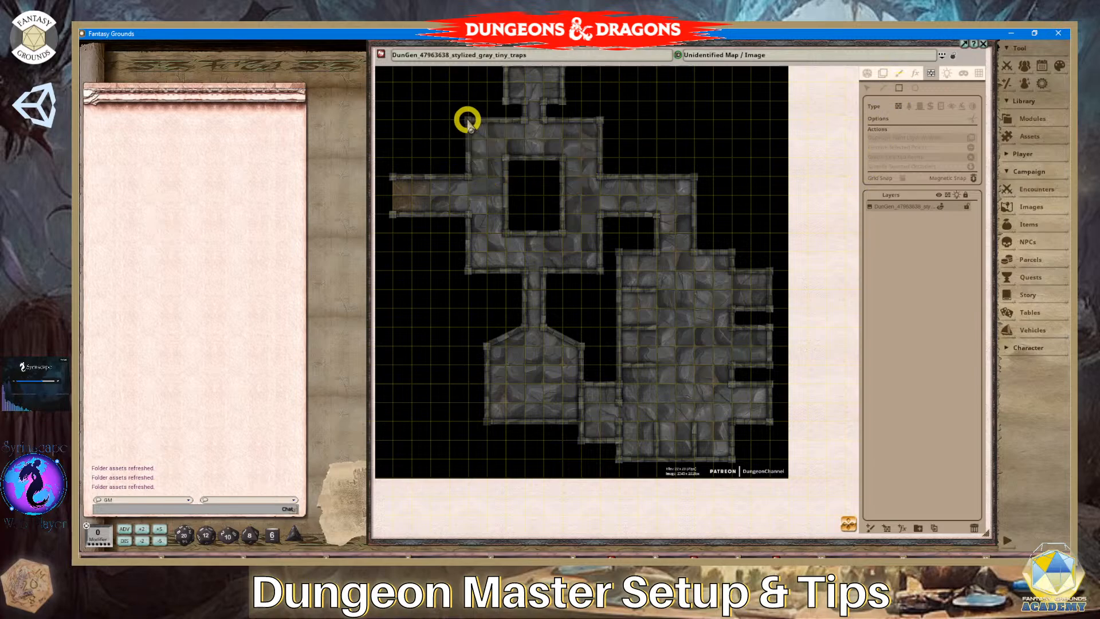
{"action": "scroll", "coordinate": [468, 120], "scroll_direction": "up", "scroll_amount": 2}
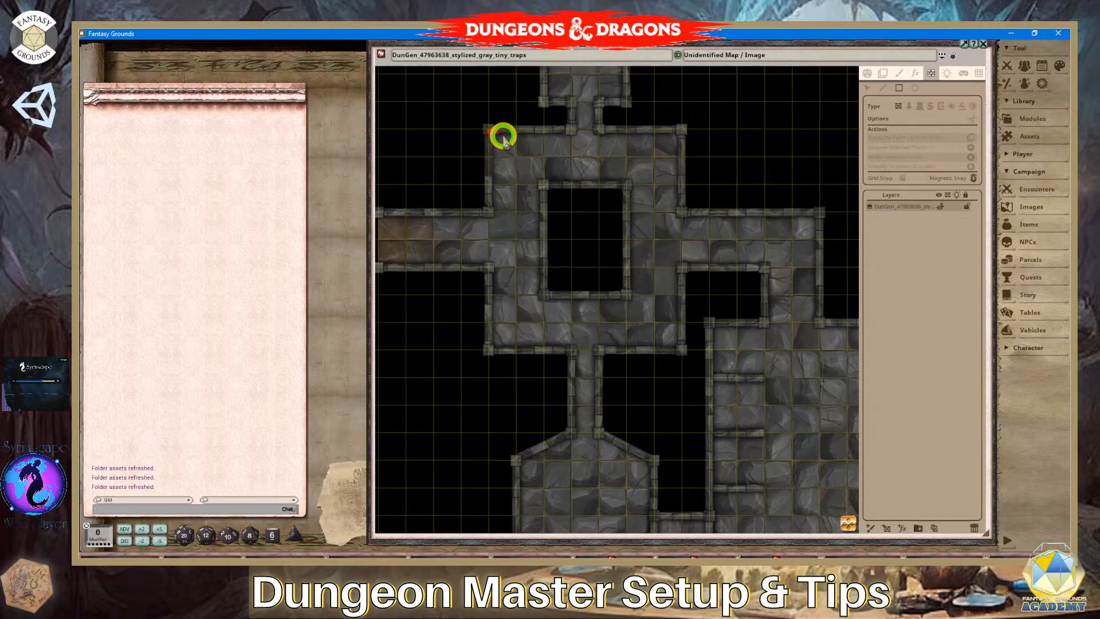
{"action": "left_click_drag", "start_coordinate": [488, 131], "coordinate": [696, 350]}
Draw a rectangular line-of-sight wall around the large southeastern hall, leaving out its side alcoves.
{"action": "left_click_drag", "start_coordinate": [849, 525], "coordinate": [939, 568]}
{"action": "scroll", "coordinate": [641, 279], "scroll_direction": "up", "scroll_amount": 2}
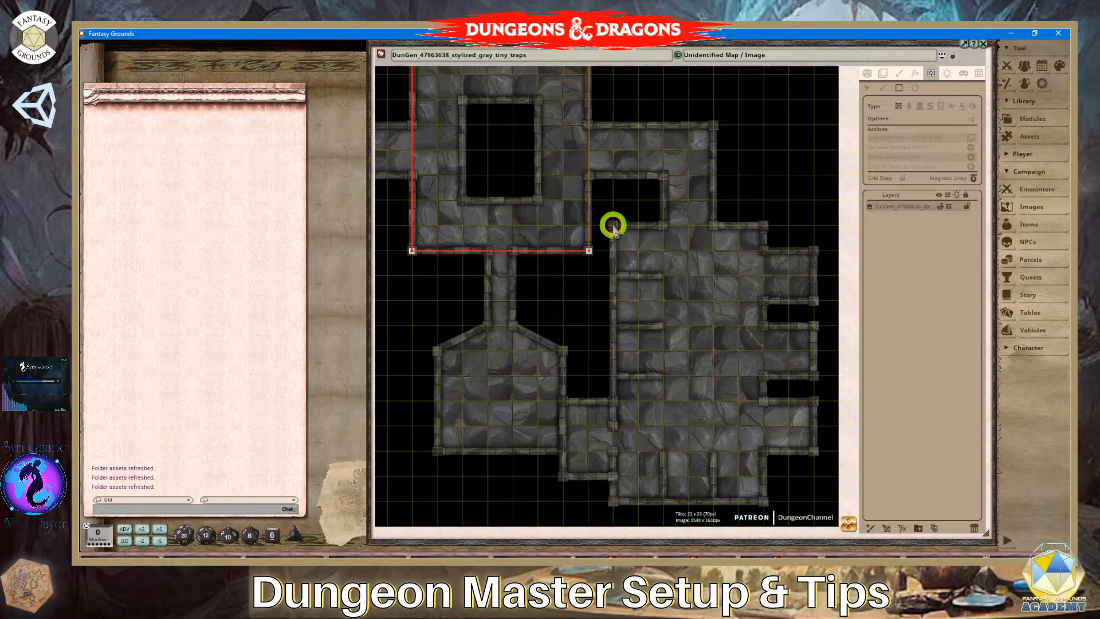
{"action": "left_click_drag", "start_coordinate": [613, 225], "coordinate": [764, 501]}
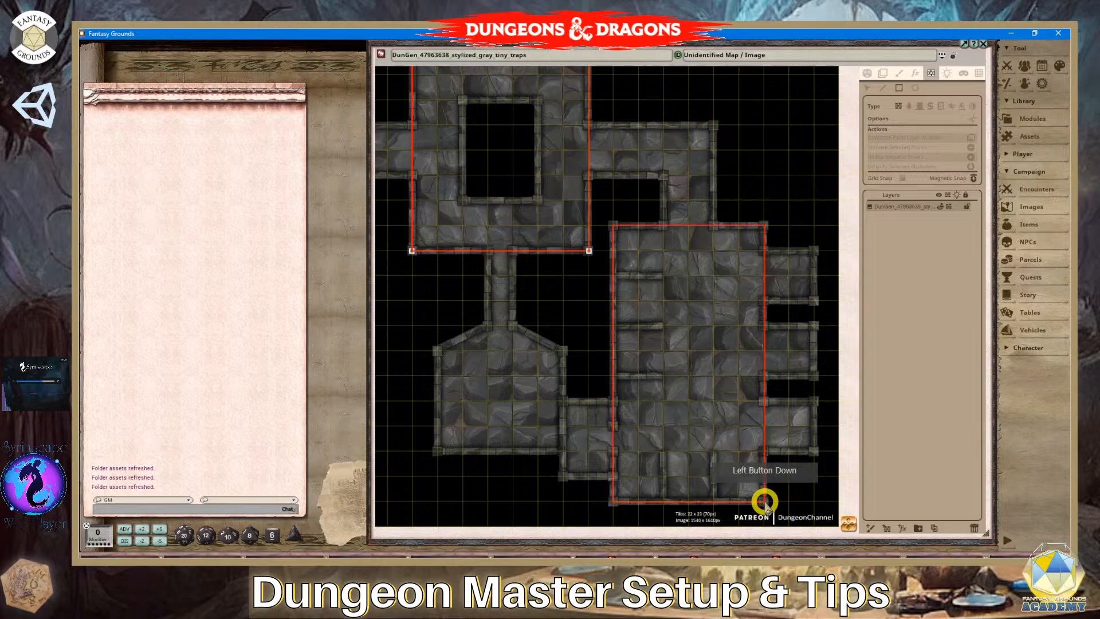
{"action": "left_click_drag", "start_coordinate": [765, 501], "coordinate": [765, 502]}
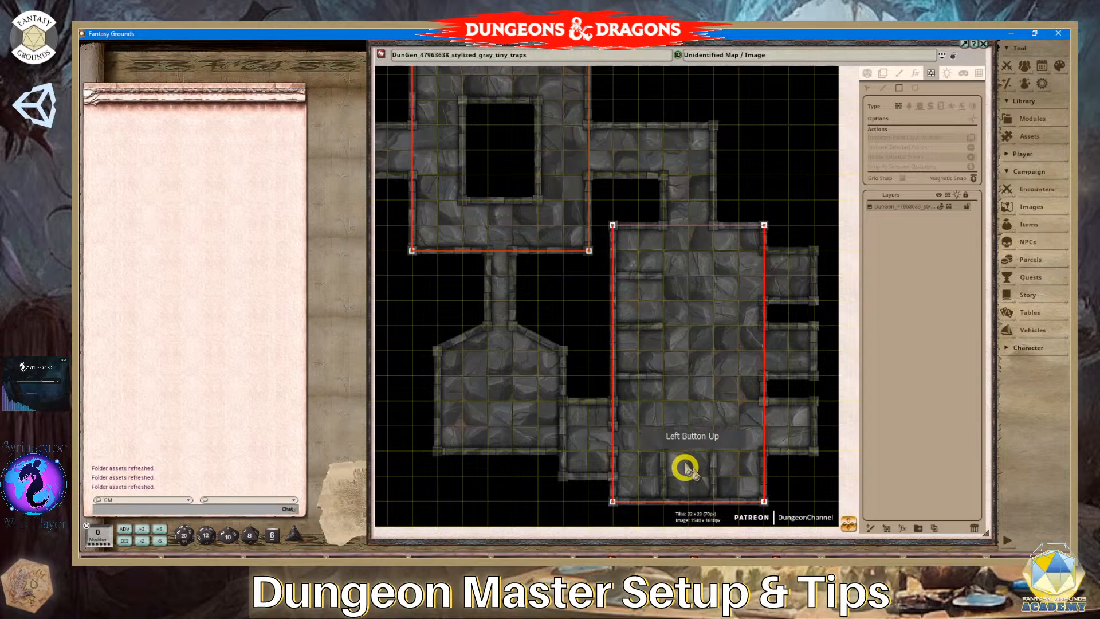
Draw a rectangular line-of-sight wall along the full west-east corridor, crossing through the ring-shaped room.
{"action": "scroll", "coordinate": [685, 449], "scroll_direction": "down", "scroll_amount": 4}
{"action": "scroll", "coordinate": [558, 381], "scroll_direction": "up", "scroll_amount": 1}
{"action": "scroll", "coordinate": [559, 381], "scroll_direction": "up", "scroll_amount": 1}
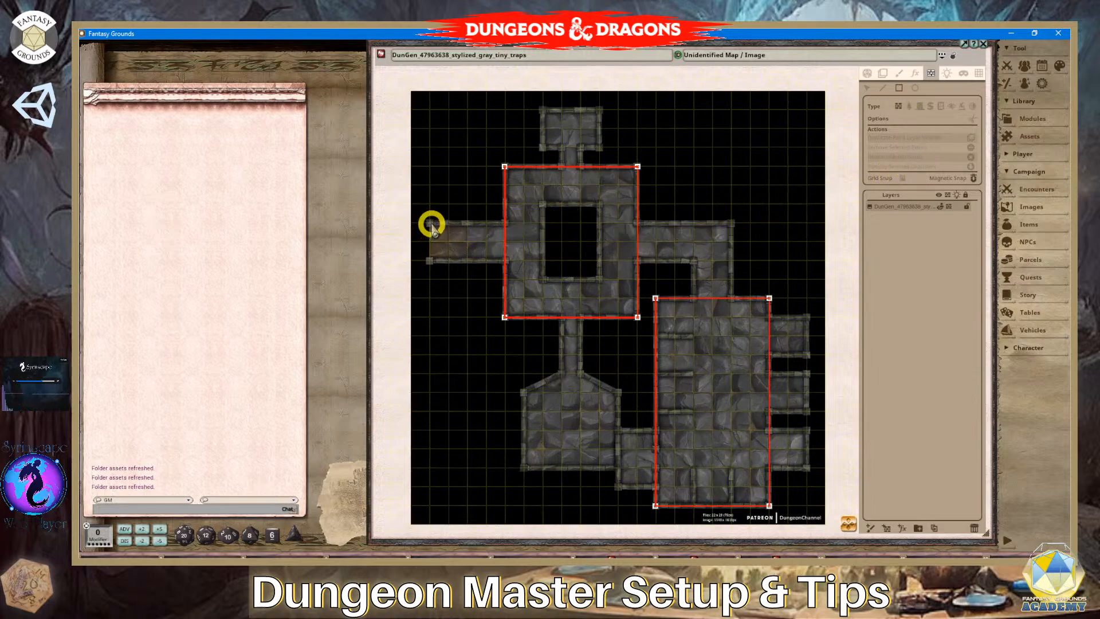
{"action": "left_click_drag", "start_coordinate": [429, 224], "coordinate": [731, 261]}
{"action": "scroll", "coordinate": [524, 256], "scroll_direction": "up", "scroll_amount": 2}
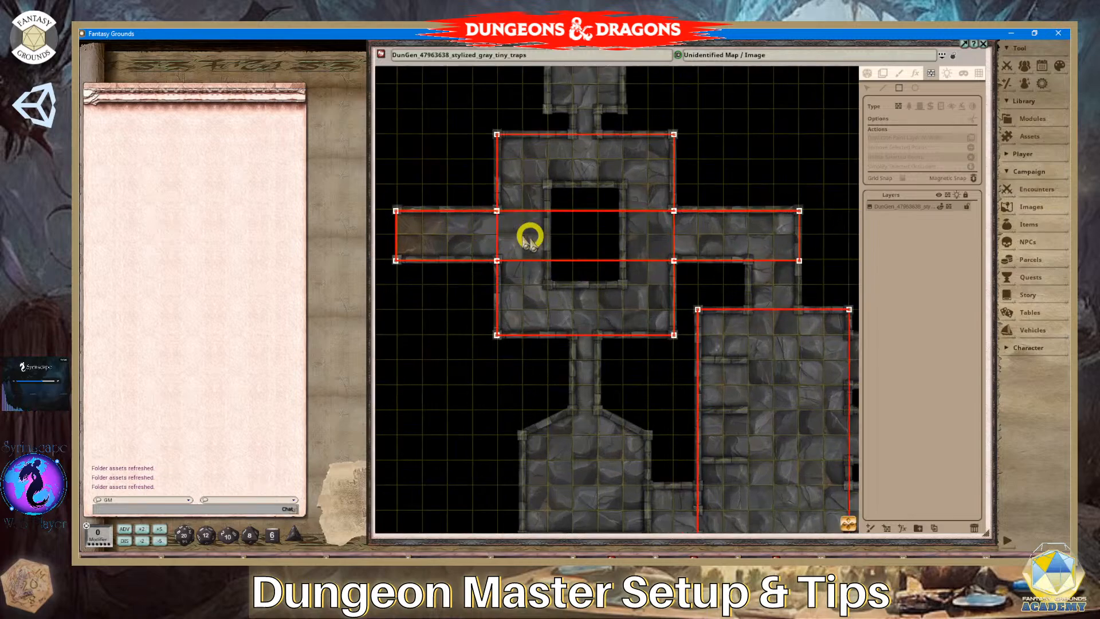
Draw rectangular line-of-sight walls around the small northern room and the square part of the southern room below its slanted walls.
{"action": "scroll", "coordinate": [610, 249], "scroll_direction": "down", "scroll_amount": 3}
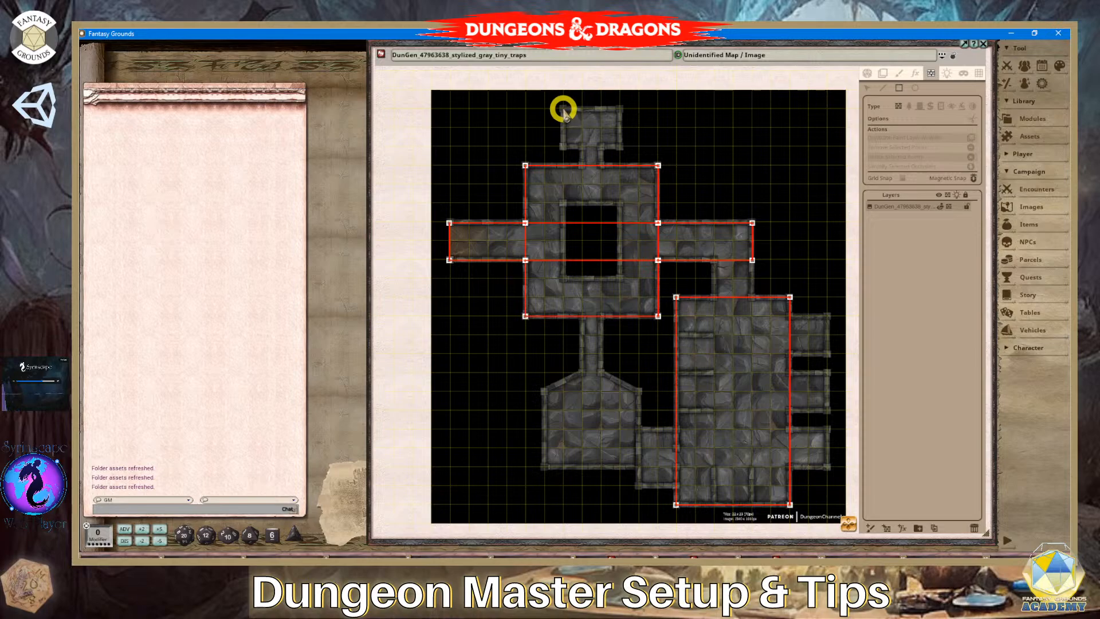
{"action": "left_click_drag", "start_coordinate": [564, 112], "coordinate": [620, 147]}
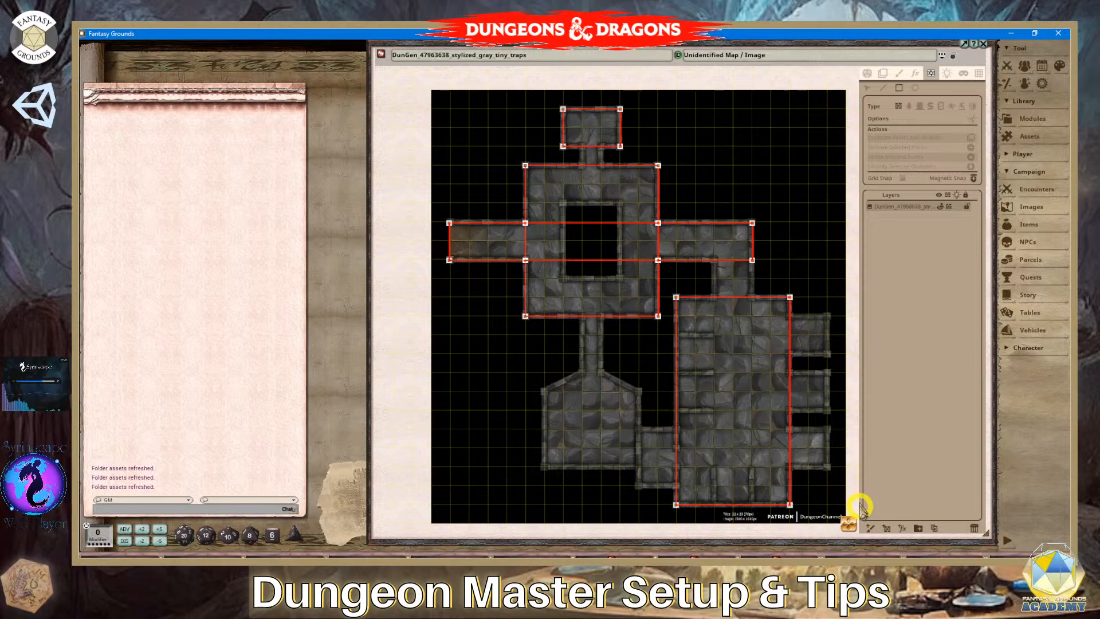
{"action": "left_click_drag", "start_coordinate": [846, 532], "coordinate": [828, 554]}
{"action": "scroll", "coordinate": [767, 481], "scroll_direction": "down", "scroll_amount": 1}
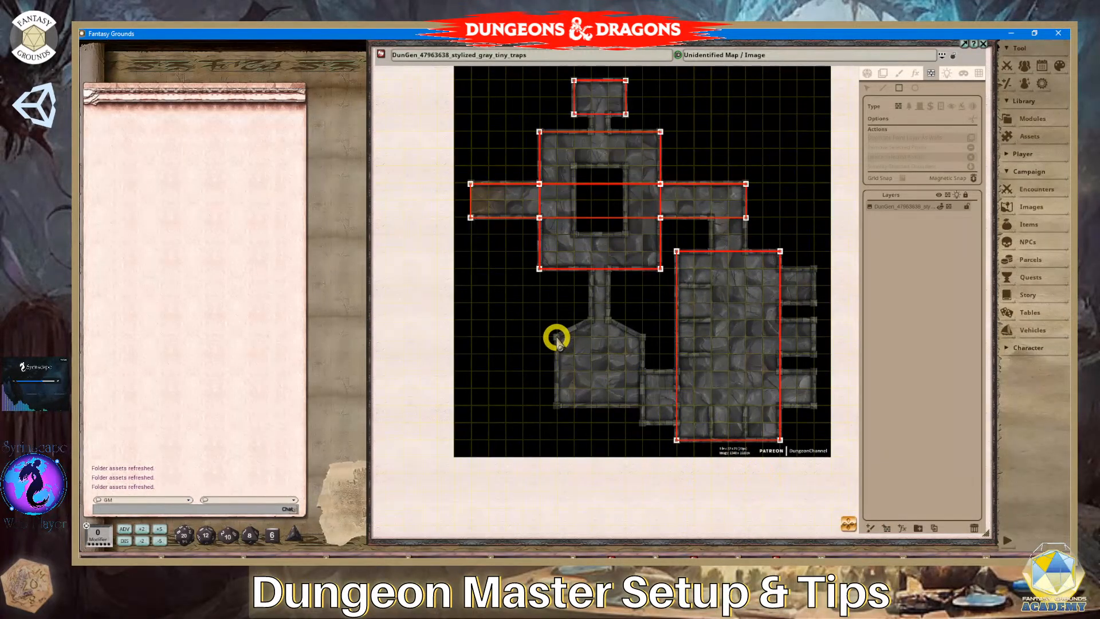
{"action": "left_click_drag", "start_coordinate": [556, 338], "coordinate": [643, 405]}
{"action": "scroll", "coordinate": [714, 441], "scroll_direction": "up", "scroll_amount": 3}
{"action": "scroll", "coordinate": [714, 442], "scroll_direction": "down", "scroll_amount": 2}
{"action": "scroll", "coordinate": [748, 458], "scroll_direction": "up", "scroll_amount": 1}
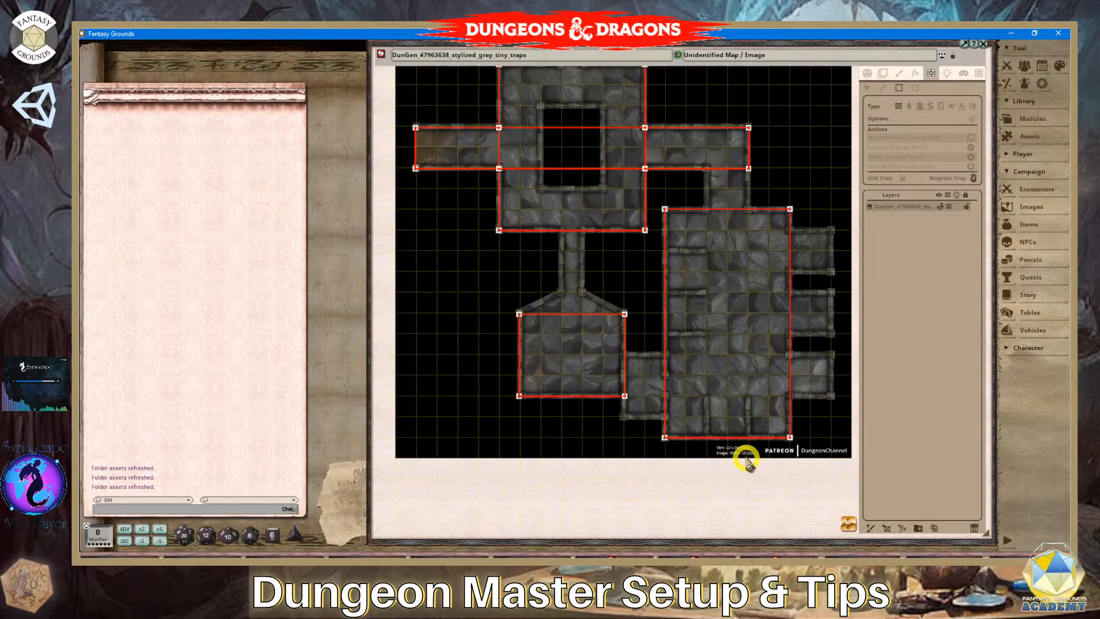
{"action": "scroll", "coordinate": [748, 461], "scroll_direction": "up", "scroll_amount": 2}
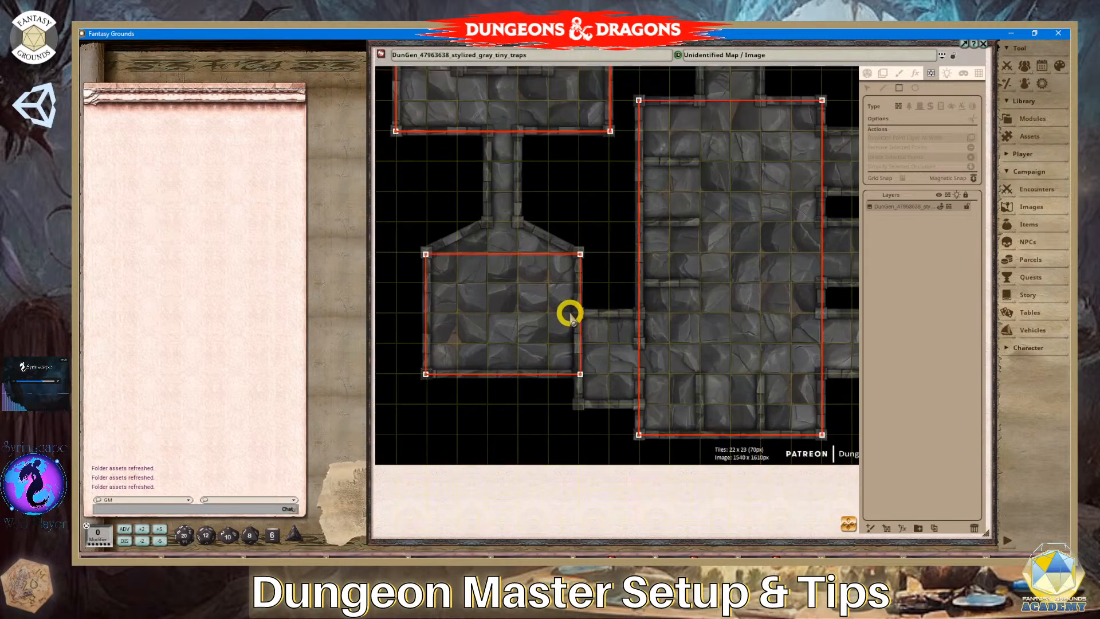
{"action": "left_click_drag", "start_coordinate": [569, 313], "coordinate": [644, 407]}
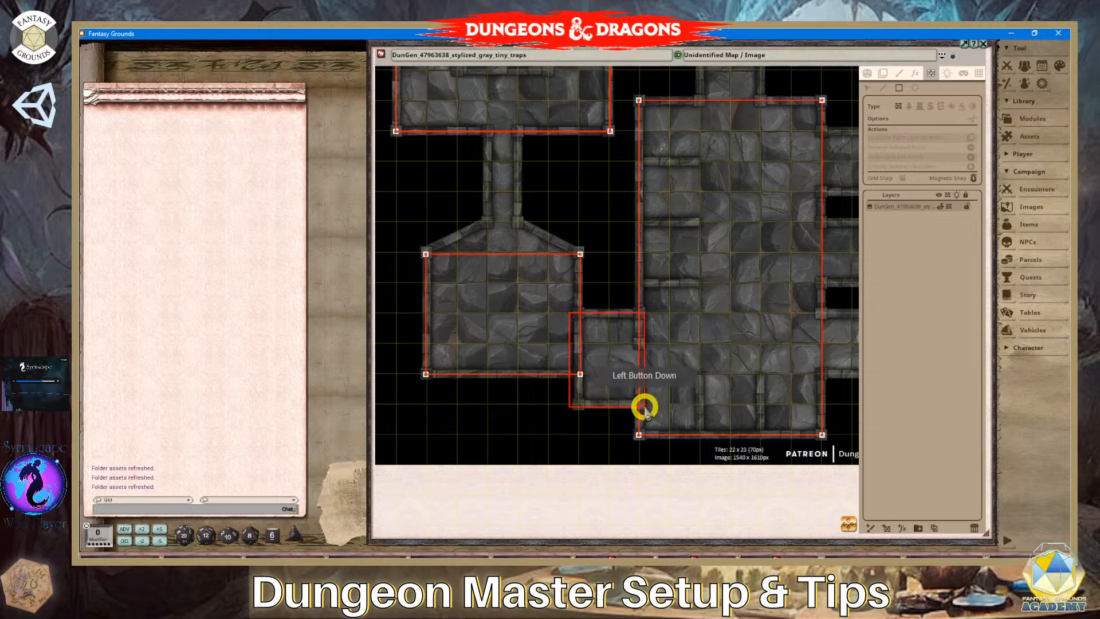
{"action": "left_click_drag", "start_coordinate": [644, 407], "coordinate": [644, 407]}
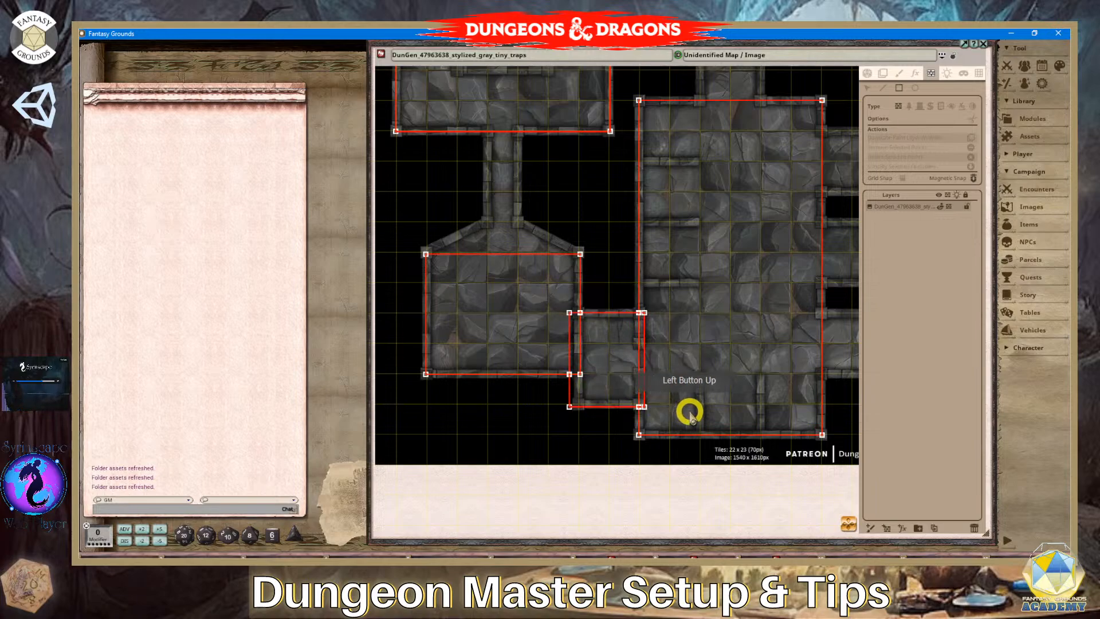
{"action": "key", "text": "Delete"}
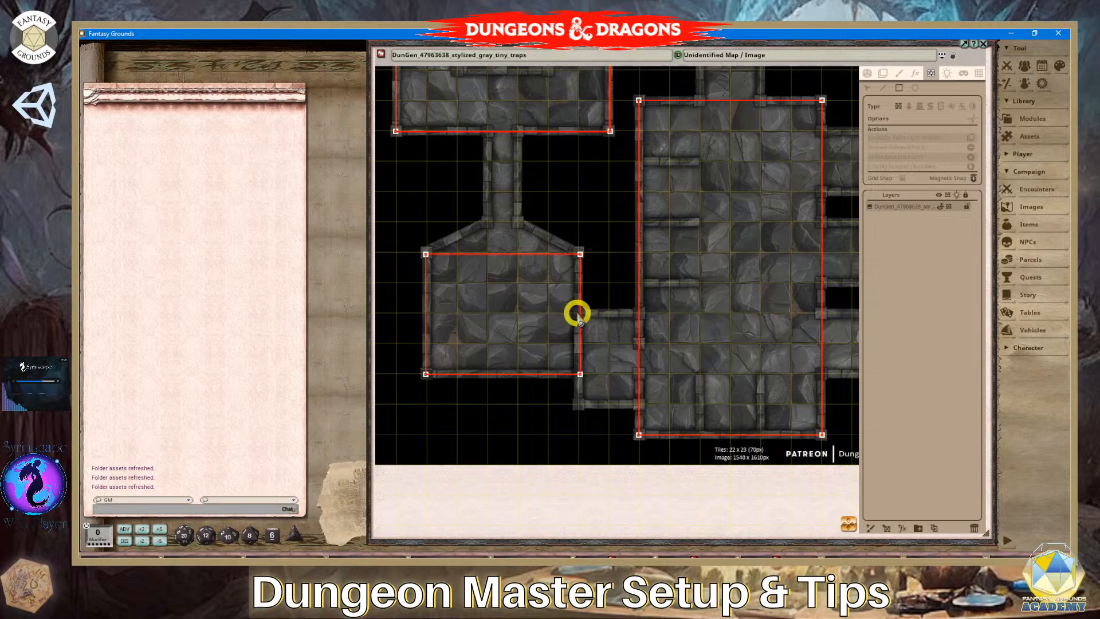
Draw a rectangular line-of-sight wall around the small passage connecting the southern room to the large hall, slightly overlapping both.
{"action": "scroll", "coordinate": [650, 407], "scroll_direction": "down", "scroll_amount": 2}
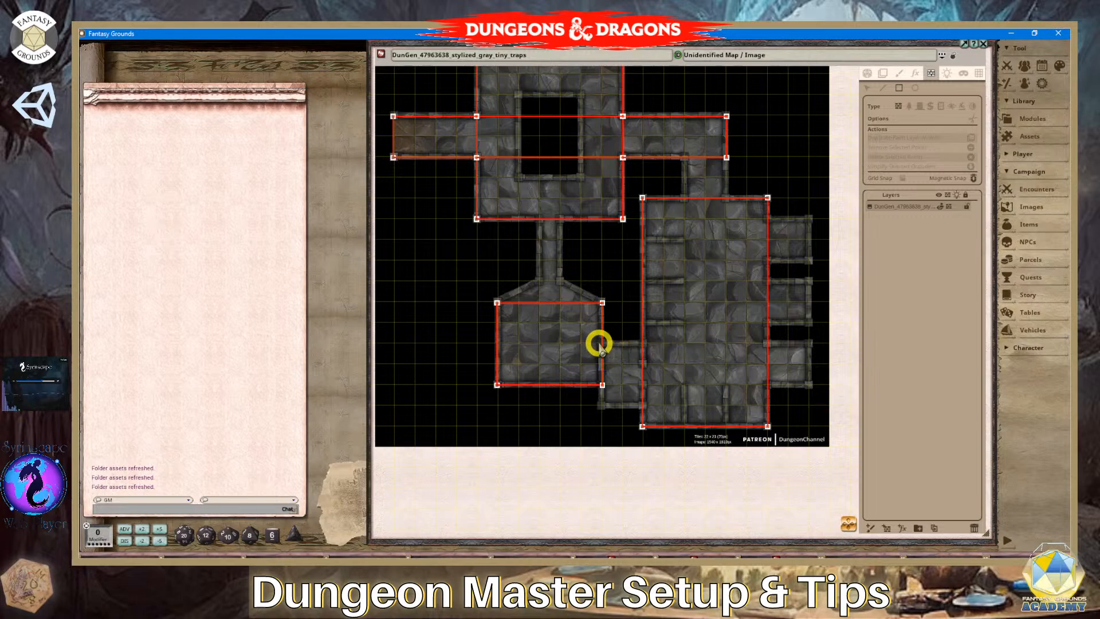
{"action": "left_click_drag", "start_coordinate": [599, 344], "coordinate": [645, 405]}
{"action": "scroll", "coordinate": [615, 393], "scroll_direction": "up", "scroll_amount": 3}
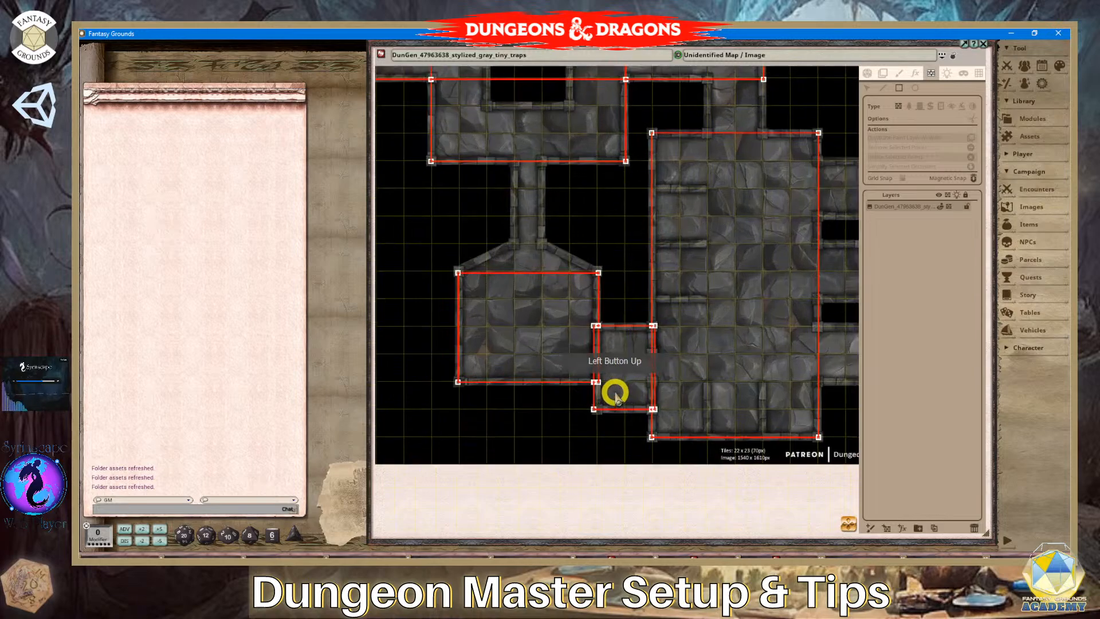
Draw a rectangular line-of-sight wall around the northernmost alcove on the large hall's east side.
{"action": "scroll", "coordinate": [624, 385], "scroll_direction": "down", "scroll_amount": 5}
{"action": "scroll", "coordinate": [757, 378], "scroll_direction": "up", "scroll_amount": 6}
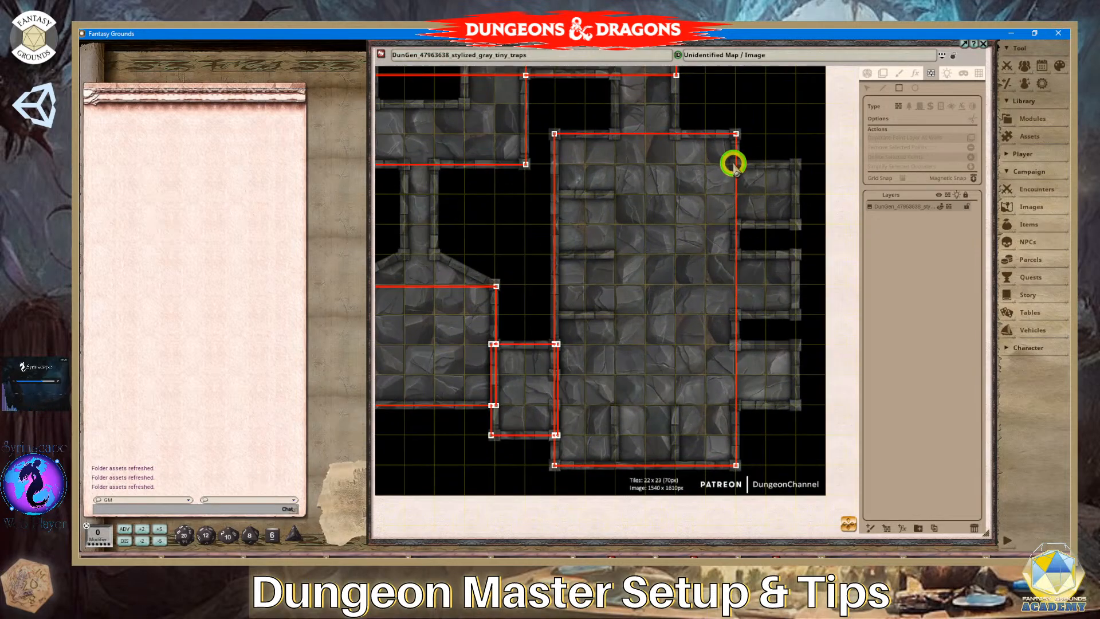
{"action": "left_click_drag", "start_coordinate": [734, 166], "coordinate": [797, 226]}
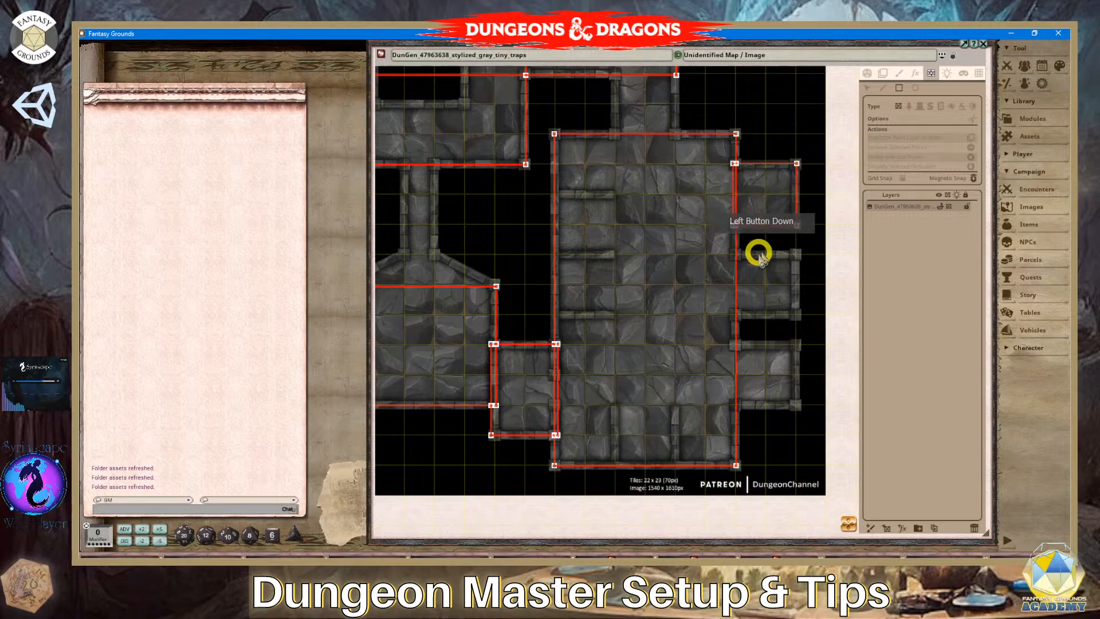
Draw rectangular line-of-sight walls around the middle and southernmost alcoves on the large hall's east side.
{"action": "left_click_drag", "start_coordinate": [735, 255], "coordinate": [796, 315]}
{"action": "left_click_drag", "start_coordinate": [734, 344], "coordinate": [797, 407]}
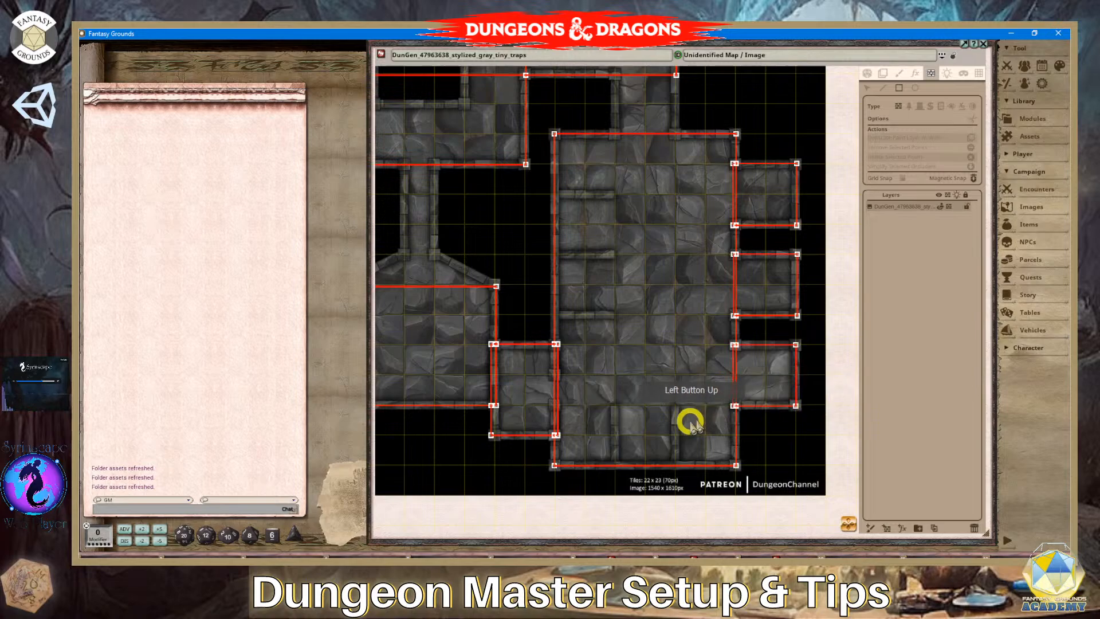
Draw straight line-of-sight walls along the two short partitions at the large hall's south end, extending each past the south wall.
{"action": "scroll", "coordinate": [625, 433], "scroll_direction": "down", "scroll_amount": 2}
{"action": "scroll", "coordinate": [625, 420], "scroll_direction": "up", "scroll_amount": 2}
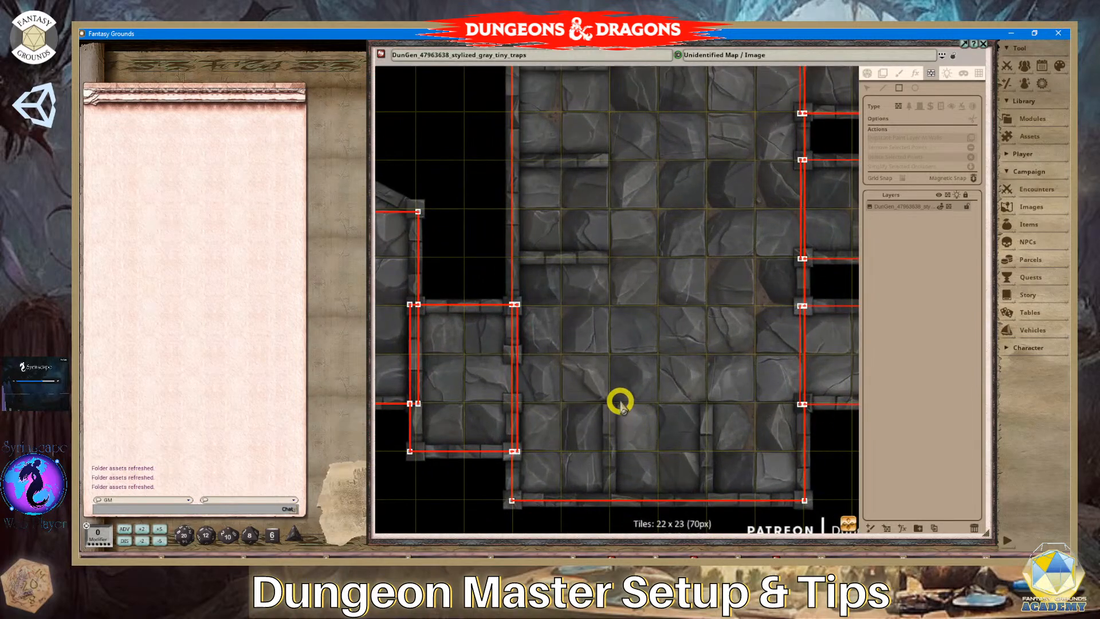
{"action": "scroll", "coordinate": [612, 413], "scroll_direction": "up", "scroll_amount": 2}
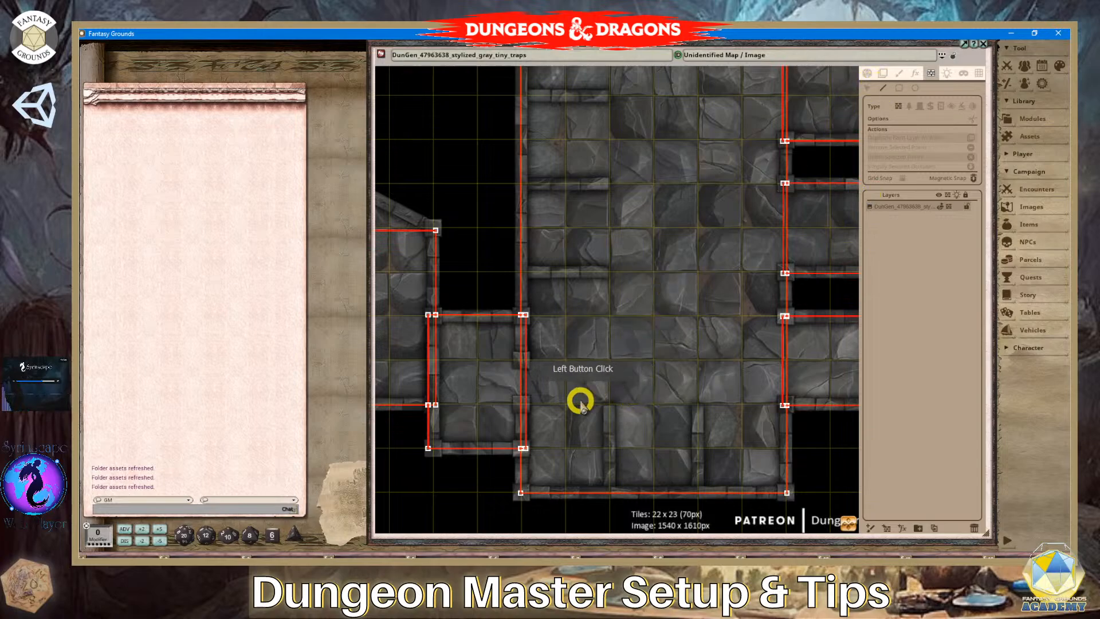
{"action": "left_click", "coordinate": [607, 418]}
{"action": "left_click", "coordinate": [612, 508]}
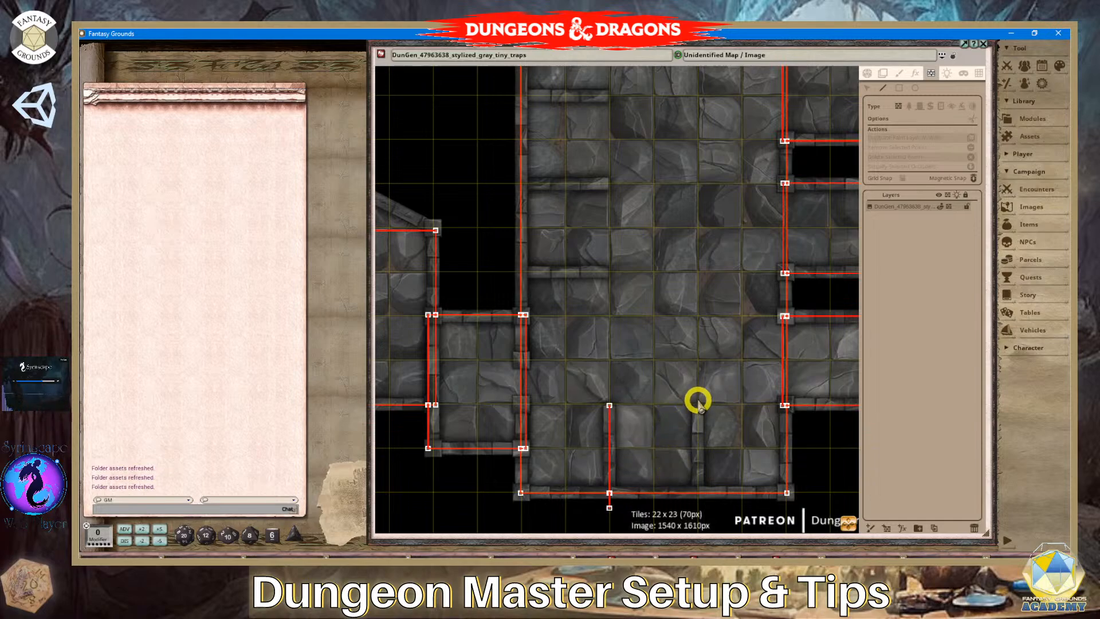
{"action": "left_click_drag", "start_coordinate": [697, 399], "coordinate": [698, 508]}
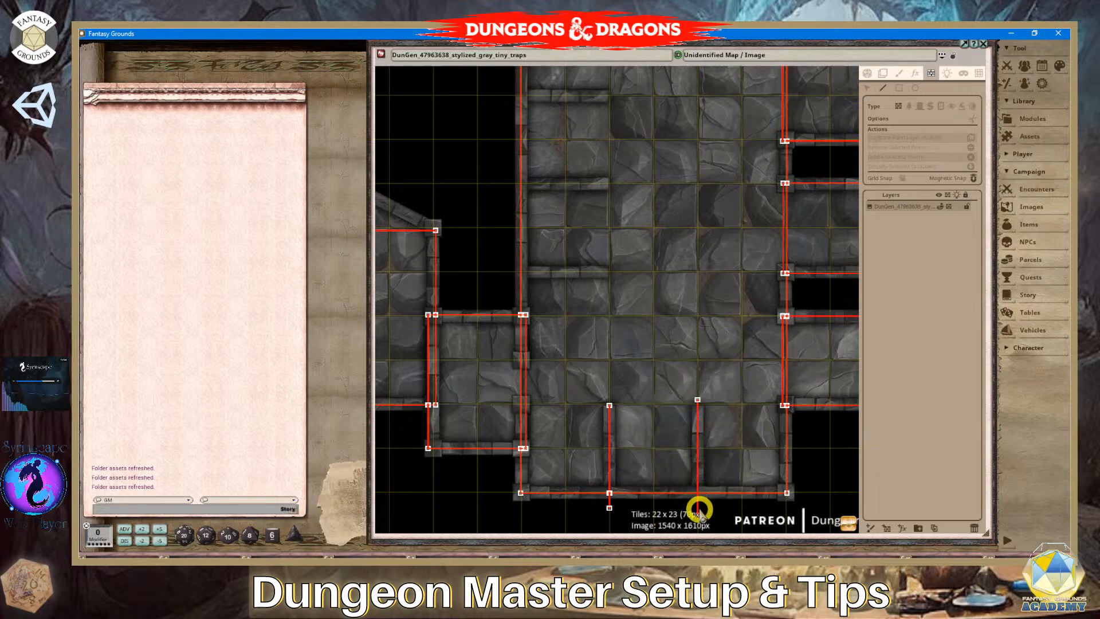
{"action": "double_click", "coordinate": [698, 508]}
Draw straight line-of-sight walls along the three short partitions on the large hall's west side, starting each just outside the west wall.
{"action": "scroll", "coordinate": [728, 514], "scroll_direction": "down", "scroll_amount": 2}
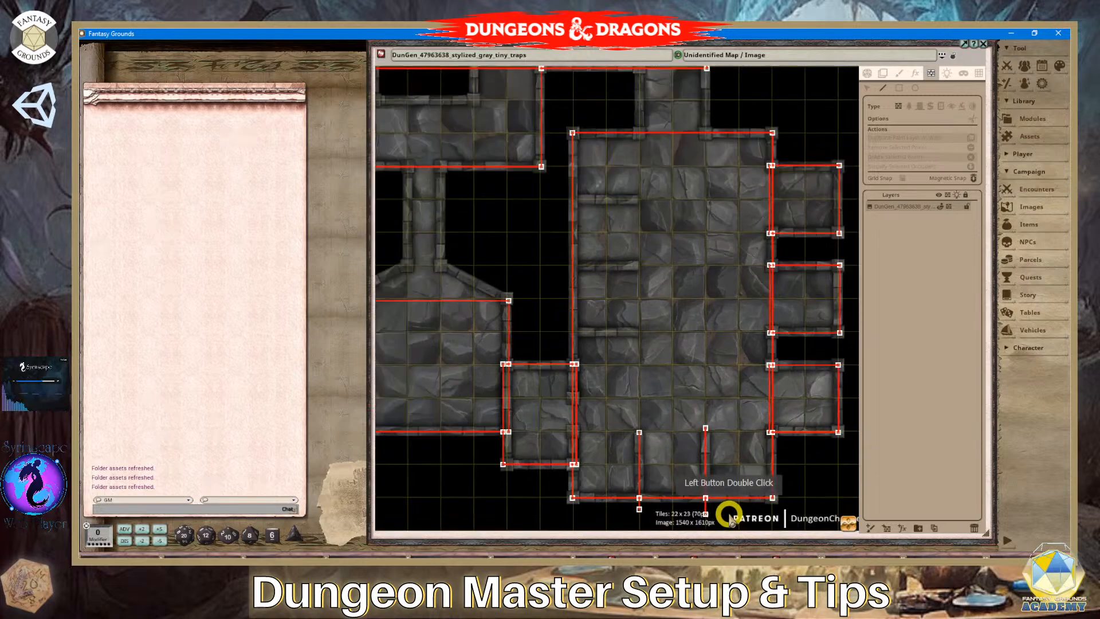
{"action": "scroll", "coordinate": [584, 400], "scroll_direction": "up", "scroll_amount": 2}
{"action": "scroll", "coordinate": [584, 399], "scroll_direction": "down", "scroll_amount": 1}
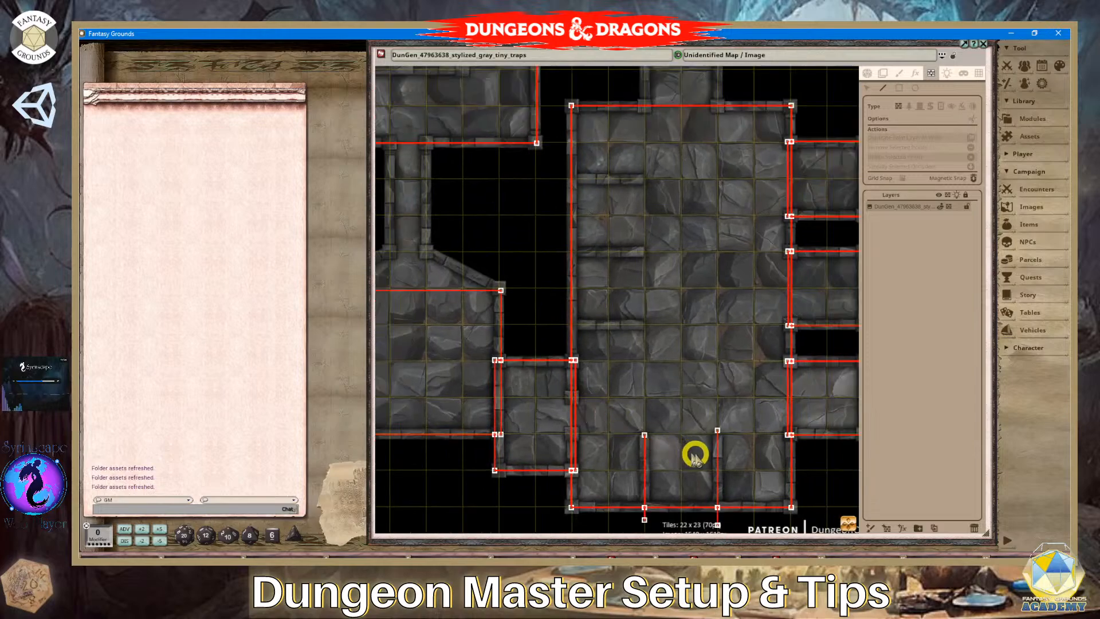
{"action": "scroll", "coordinate": [714, 474], "scroll_direction": "down", "scroll_amount": 1}
{"action": "scroll", "coordinate": [715, 474], "scroll_direction": "up", "scroll_amount": 2}
{"action": "scroll", "coordinate": [715, 474], "scroll_direction": "down", "scroll_amount": 1}
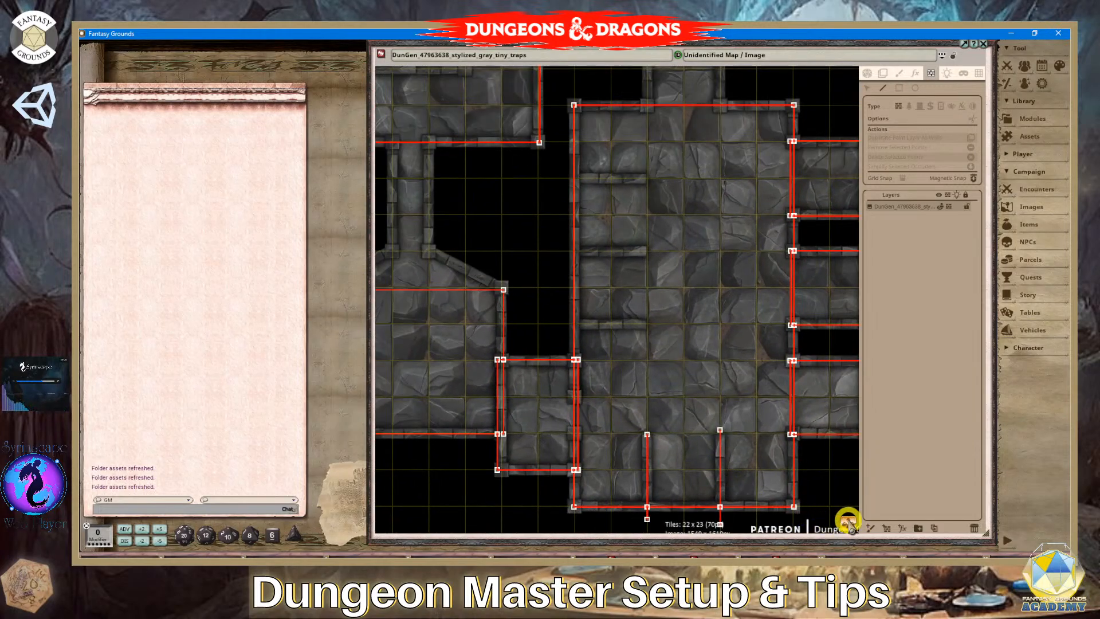
{"action": "left_click_drag", "start_coordinate": [848, 521], "coordinate": [530, 406]}
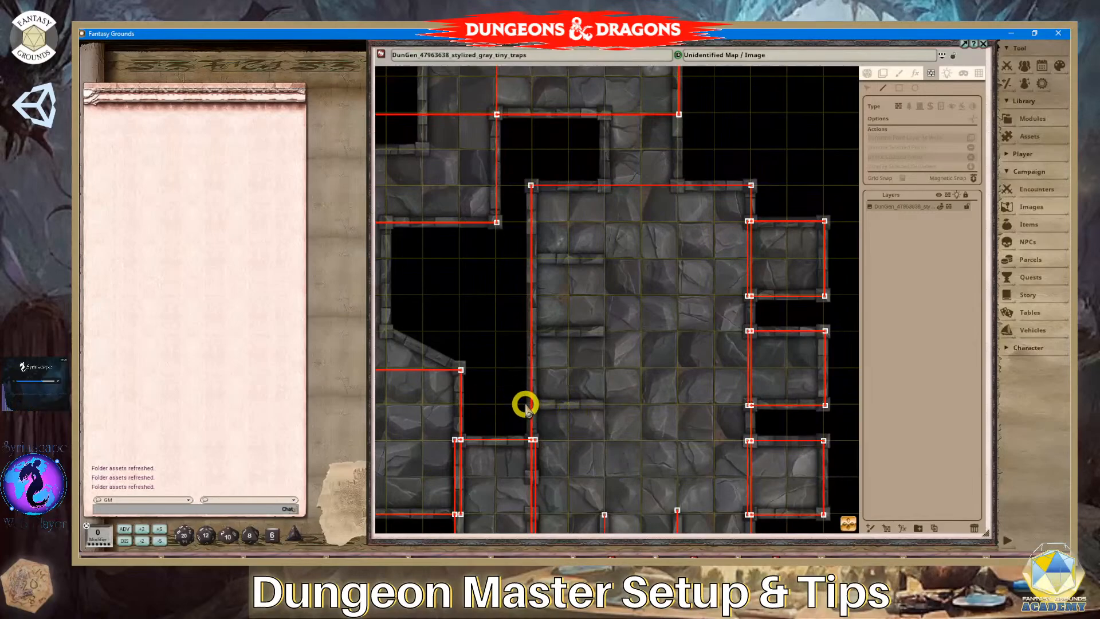
{"action": "left_click", "coordinate": [526, 405]}
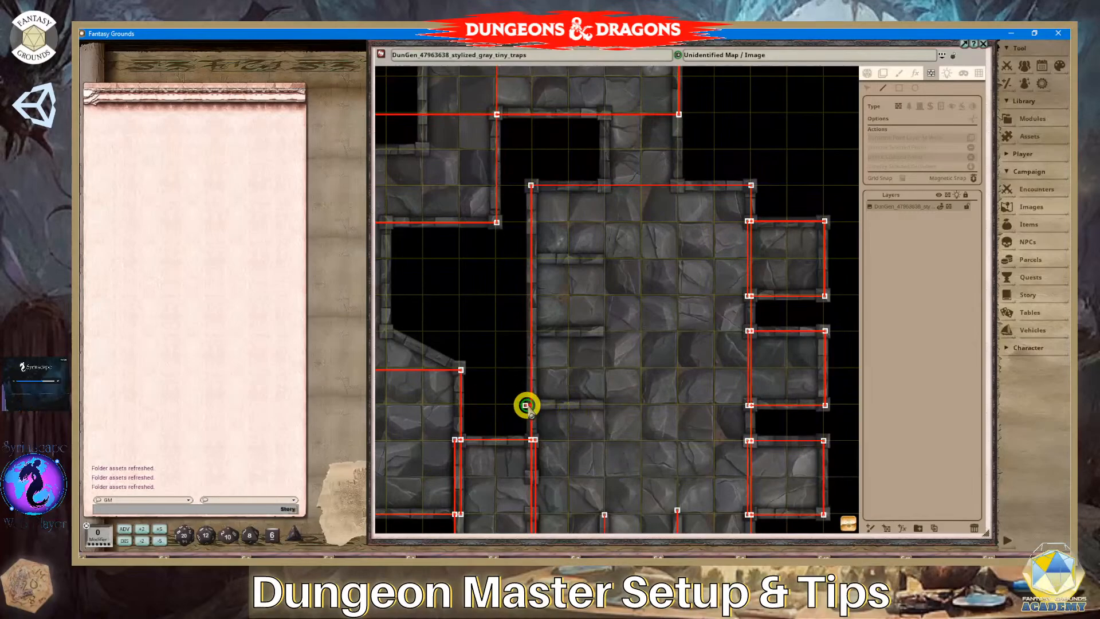
{"action": "double_click", "coordinate": [623, 404]}
{"action": "left_click", "coordinate": [522, 331]}
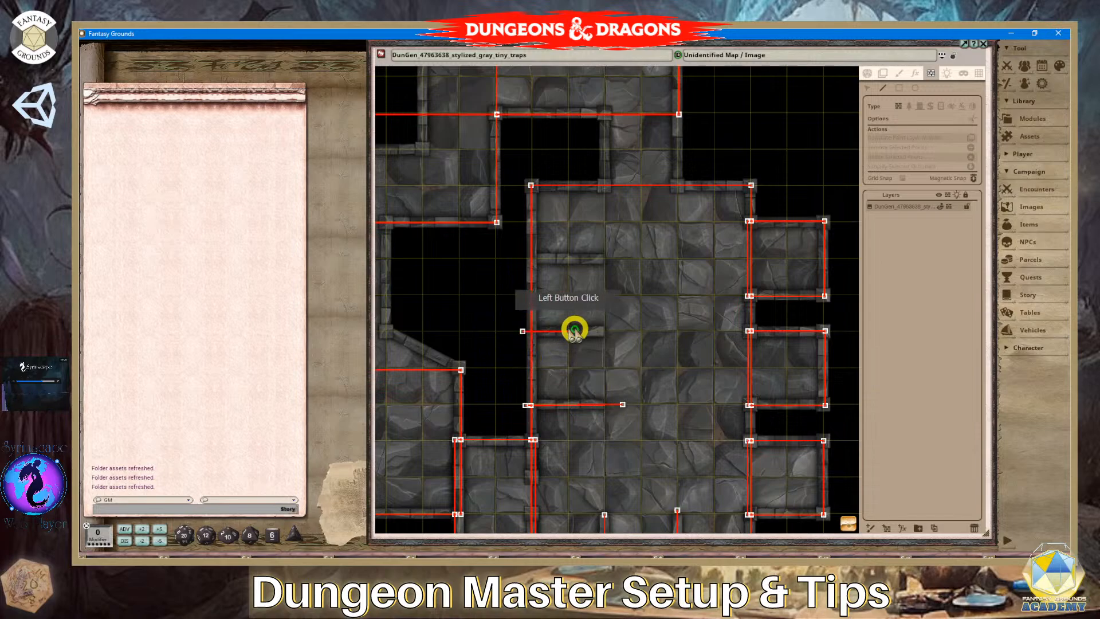
{"action": "double_click", "coordinate": [606, 331]}
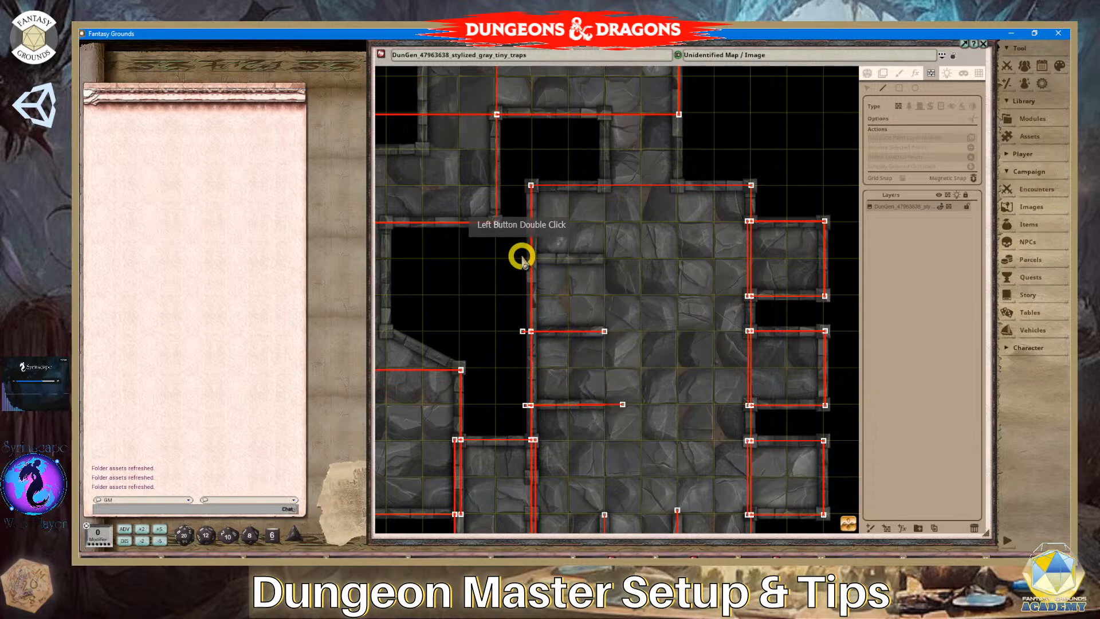
{"action": "left_click", "coordinate": [521, 258]}
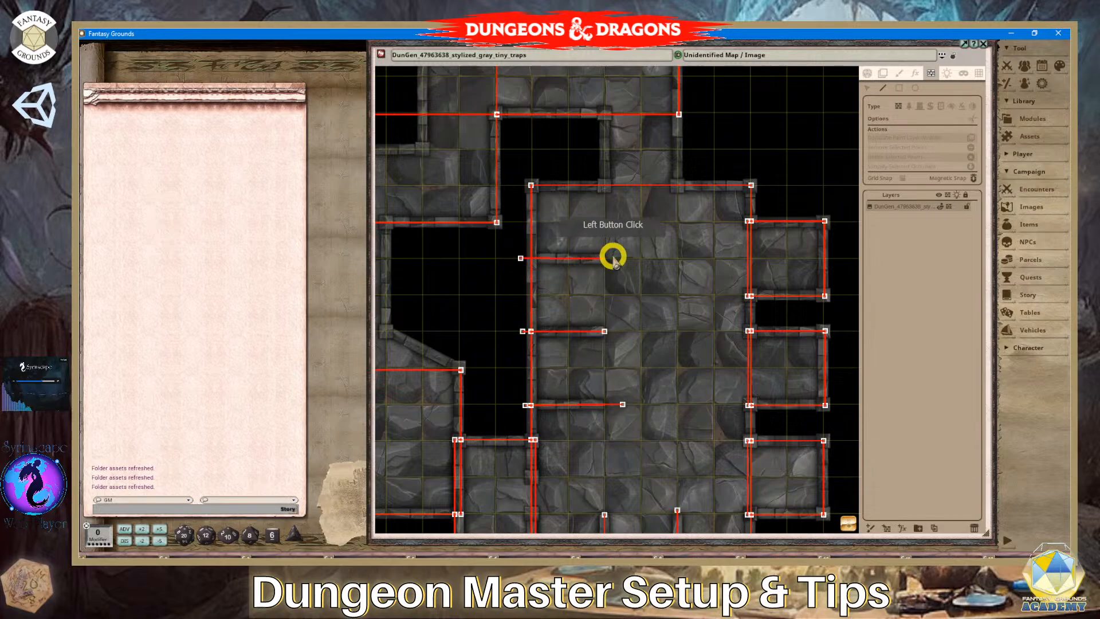
{"action": "double_click", "coordinate": [606, 258]}
{"action": "scroll", "coordinate": [716, 381], "scroll_direction": "down", "scroll_amount": 5}
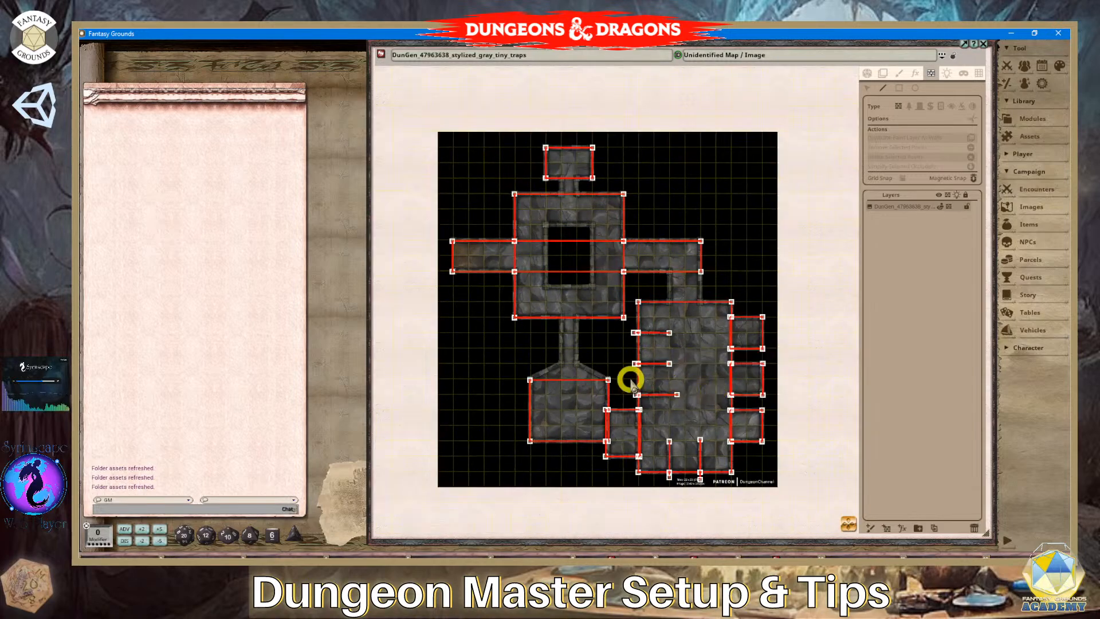
{"action": "scroll", "coordinate": [613, 338], "scroll_direction": "up", "scroll_amount": 5}
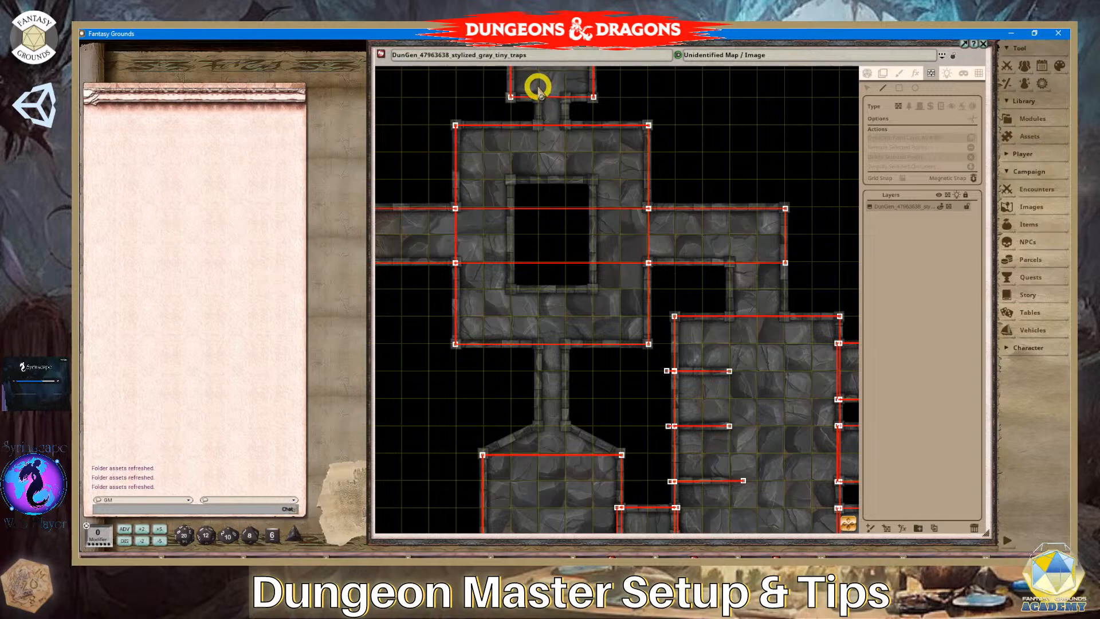
{"action": "left_click", "coordinate": [537, 86]}
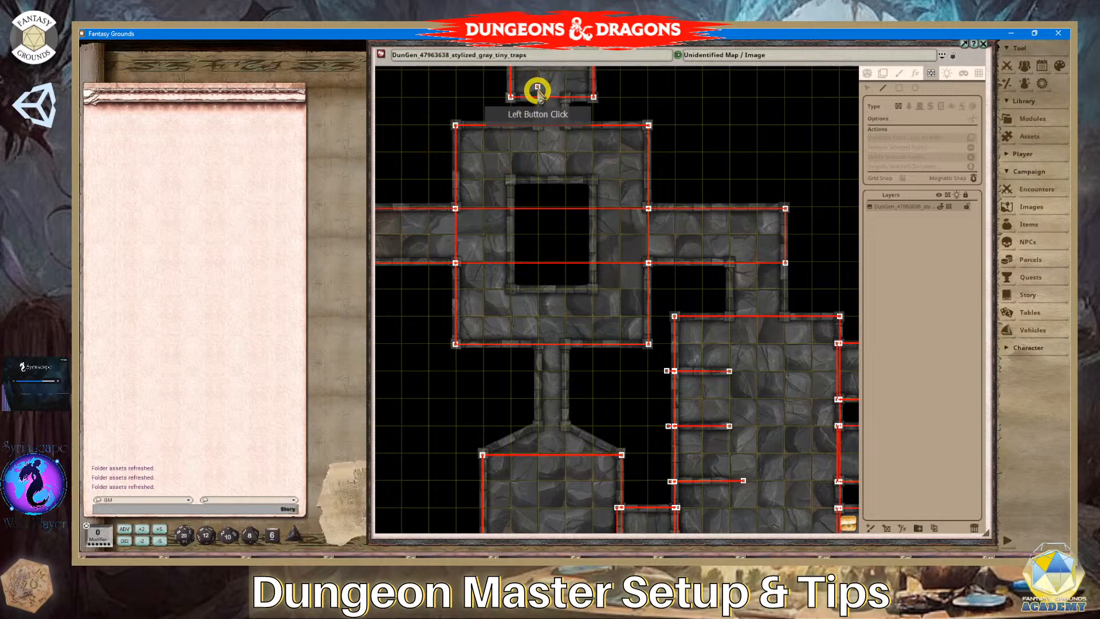
{"action": "double_click", "coordinate": [537, 138]}
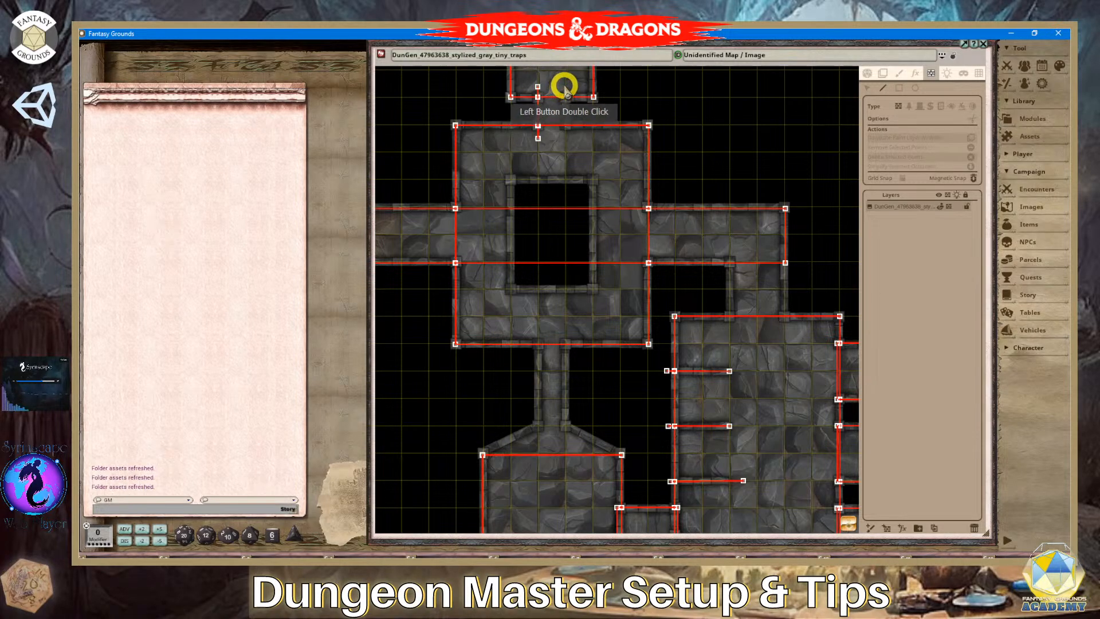
{"action": "left_click", "coordinate": [565, 85]}
{"action": "left_click", "coordinate": [564, 148]}
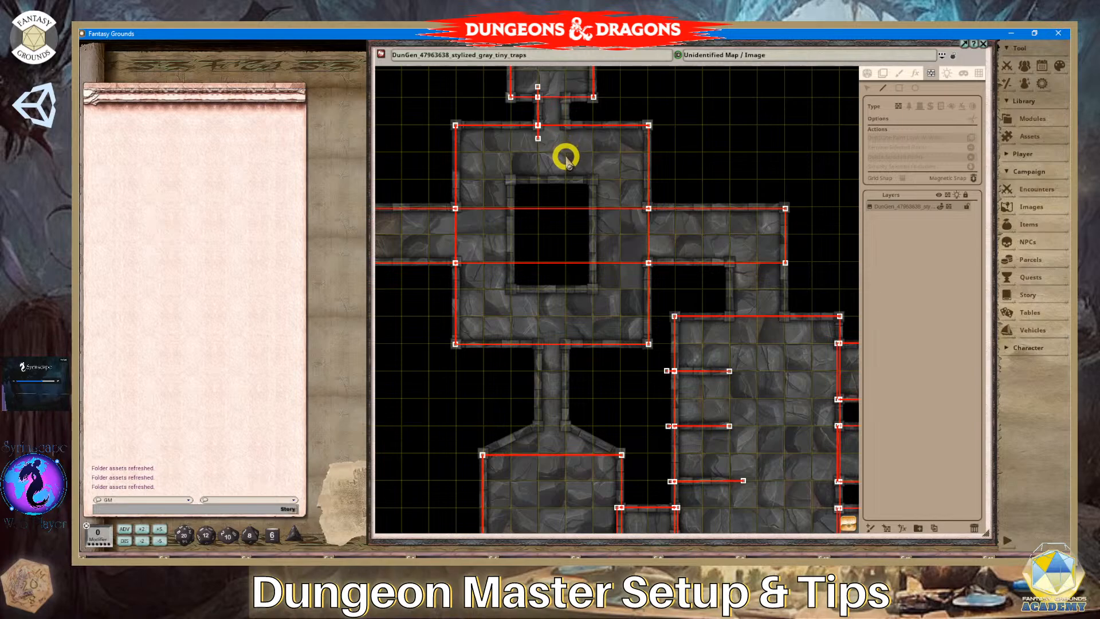
{"action": "key", "text": "ctrl+z"}
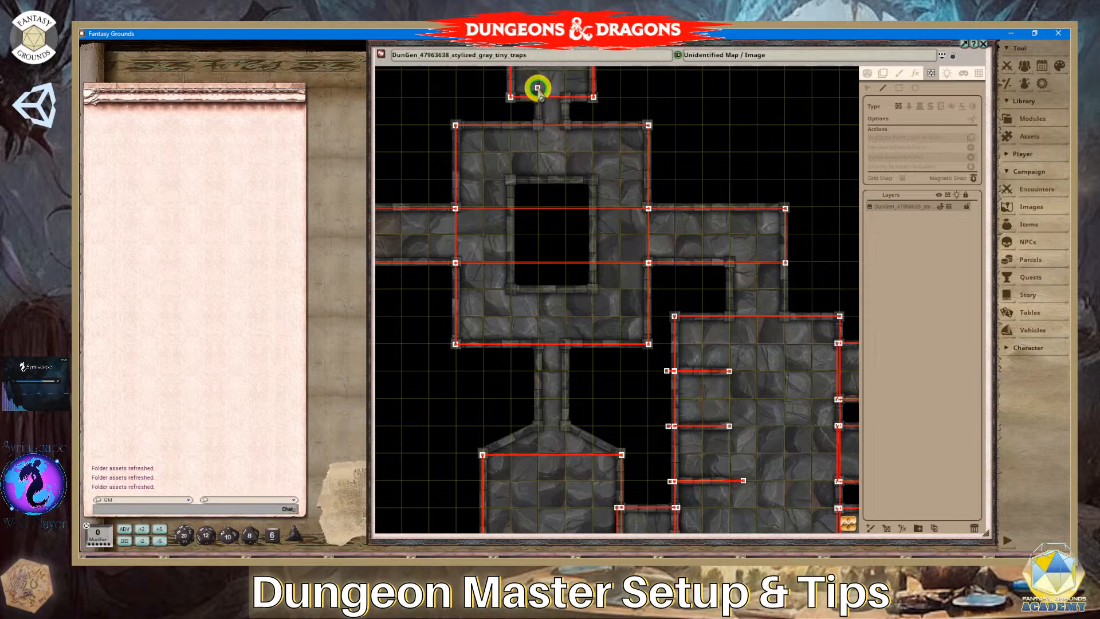
Draw line-of-sight walls along both sides of the short passage between the northern room and the ring-shaped room, overlapping both rooms.
{"action": "double_click", "coordinate": [538, 140]}
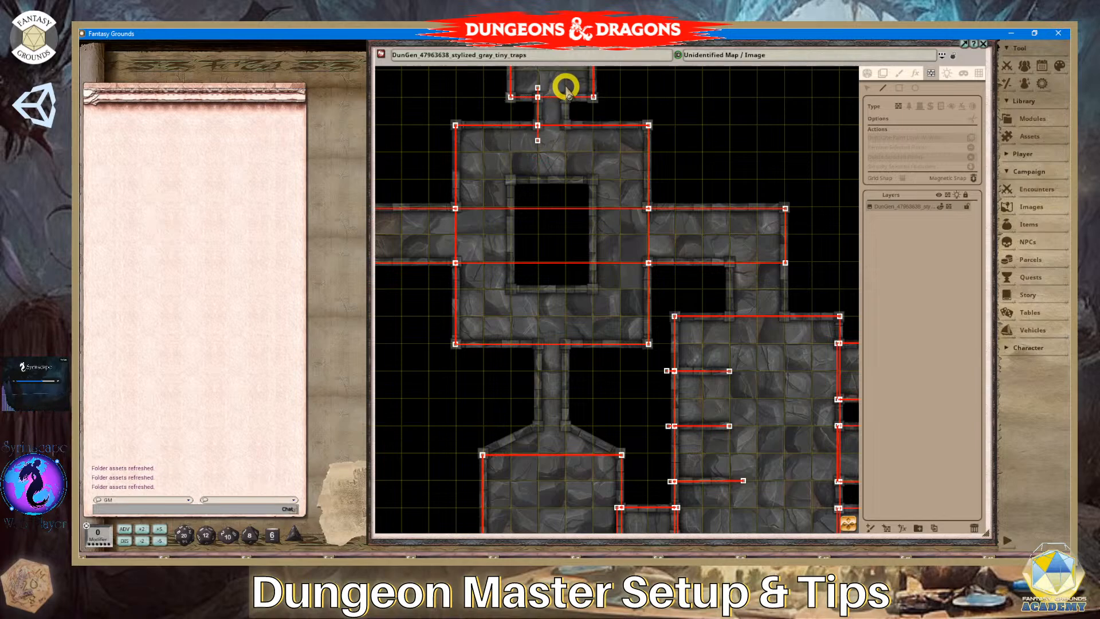
{"action": "left_click", "coordinate": [566, 87]}
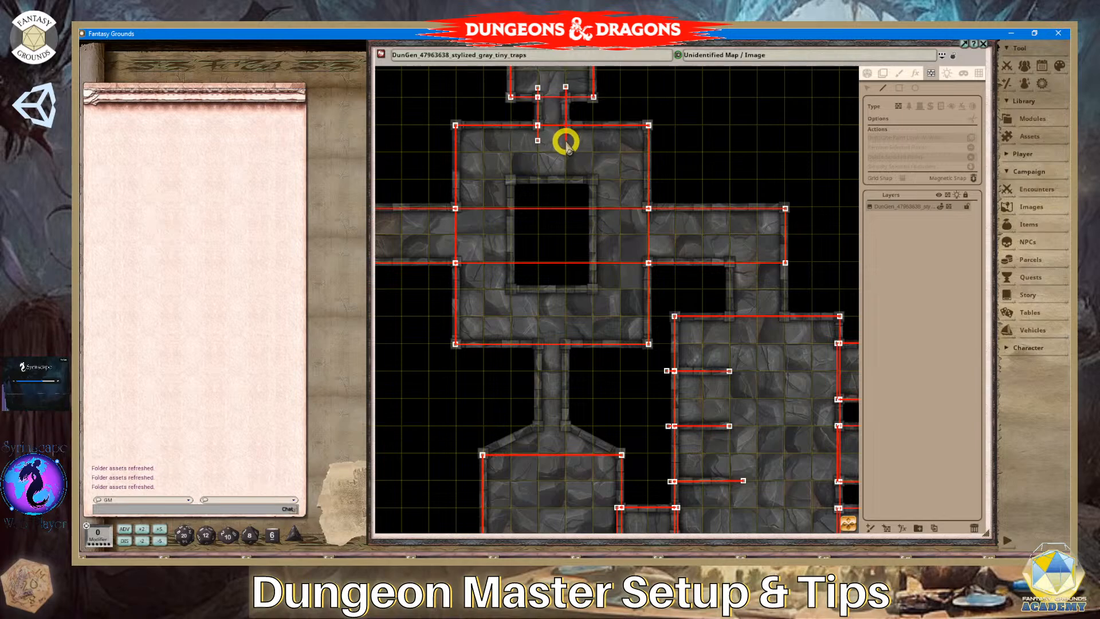
{"action": "double_click", "coordinate": [565, 142]}
Draw line-of-sight walls along both sides of the narrow passage south of the ring-shaped room, extending into the southern room's square part.
{"action": "scroll", "coordinate": [584, 309], "scroll_direction": "down", "scroll_amount": 3}
{"action": "scroll", "coordinate": [565, 362], "scroll_direction": "up", "scroll_amount": 6}
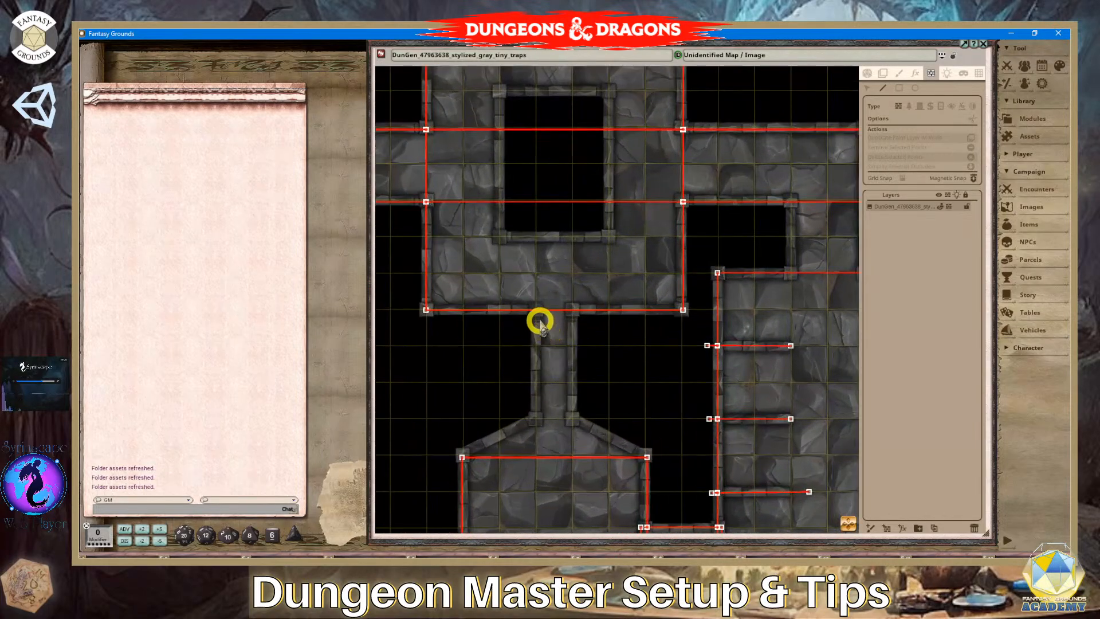
{"action": "left_click", "coordinate": [535, 296]}
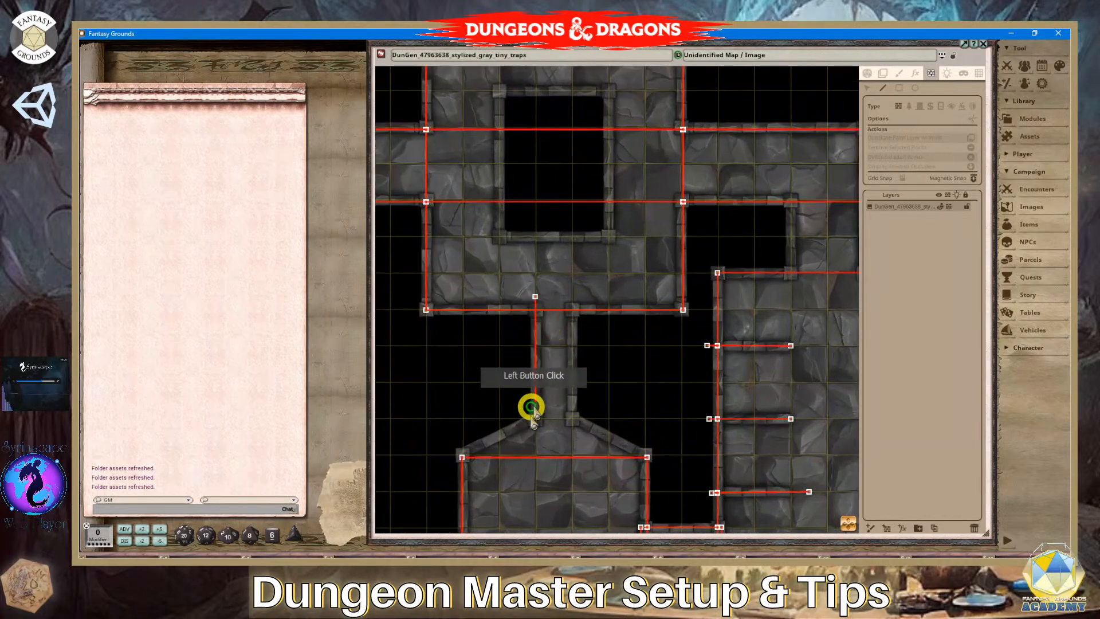
{"action": "double_click", "coordinate": [535, 474]}
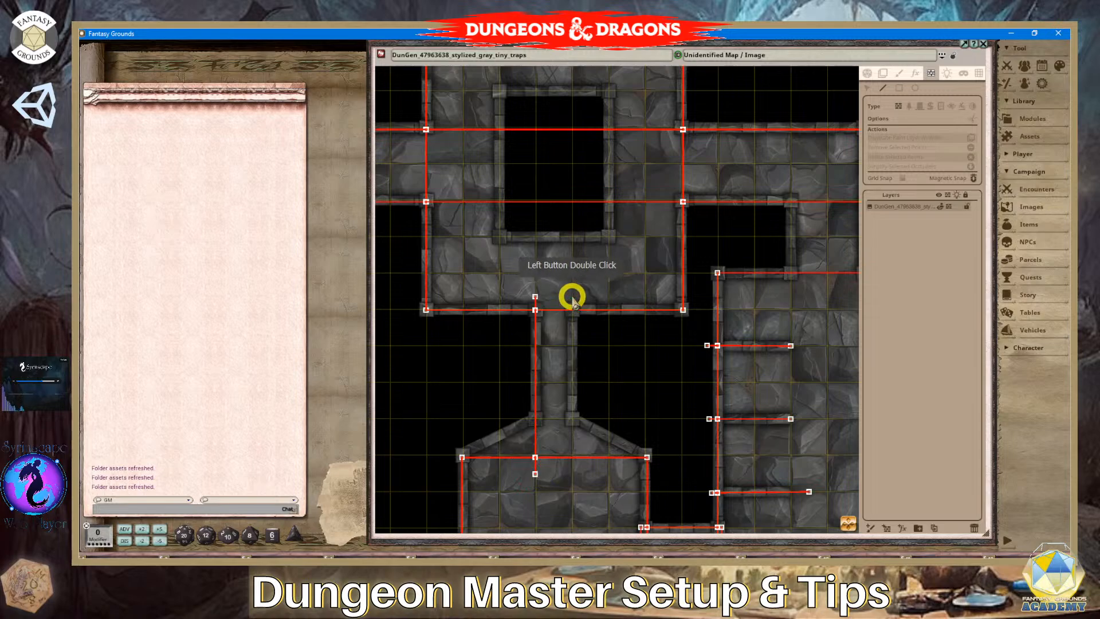
{"action": "left_click", "coordinate": [572, 294]}
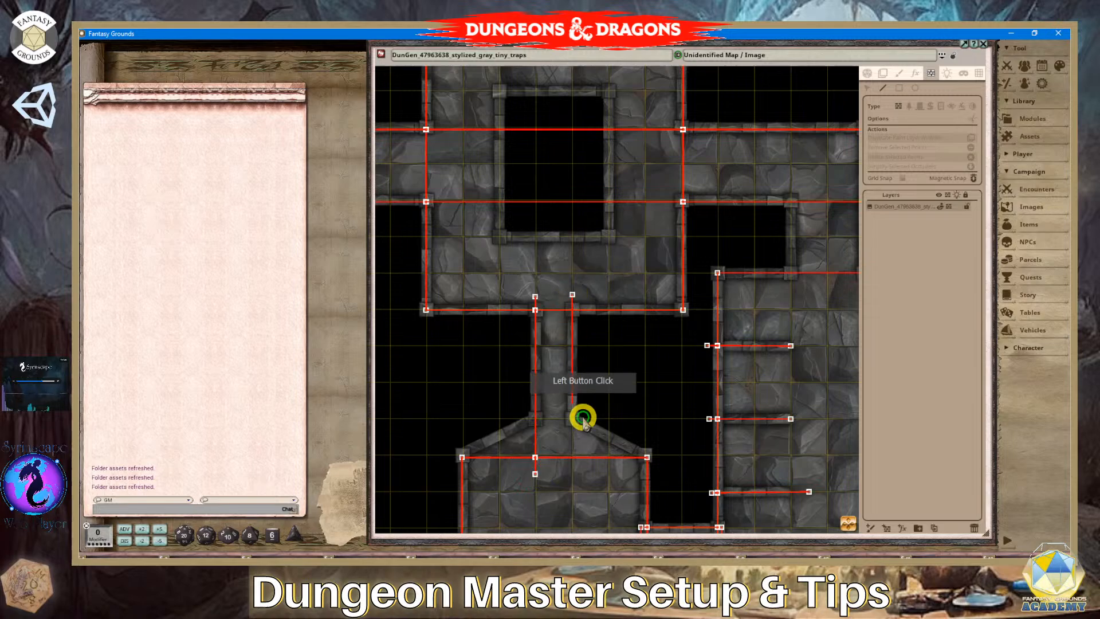
{"action": "double_click", "coordinate": [572, 475]}
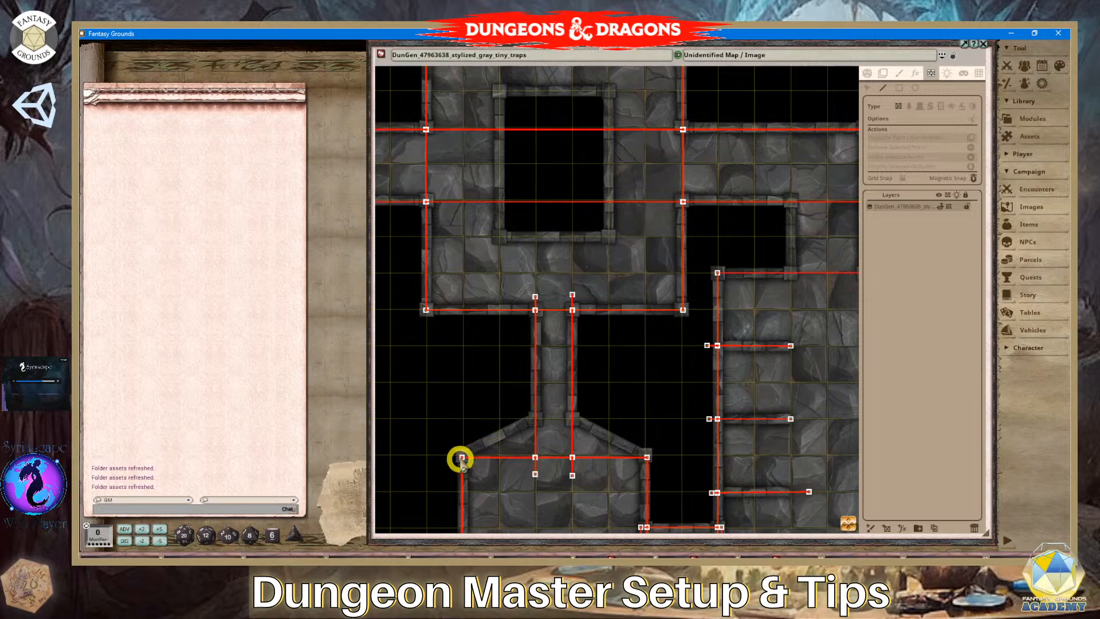
Draw one line-of-sight wall along the southern room's two slanted walls, peaking inside the passage mouth and ending just past the east corner.
{"action": "scroll", "coordinate": [462, 458], "scroll_direction": "up", "scroll_amount": 2}
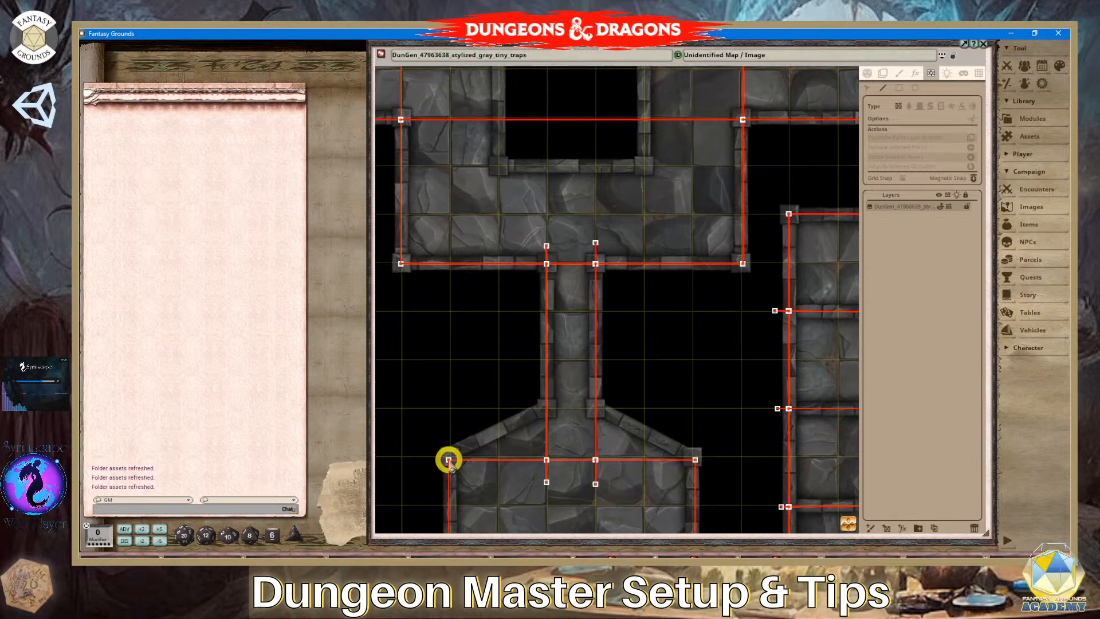
{"action": "left_click", "coordinate": [449, 459]}
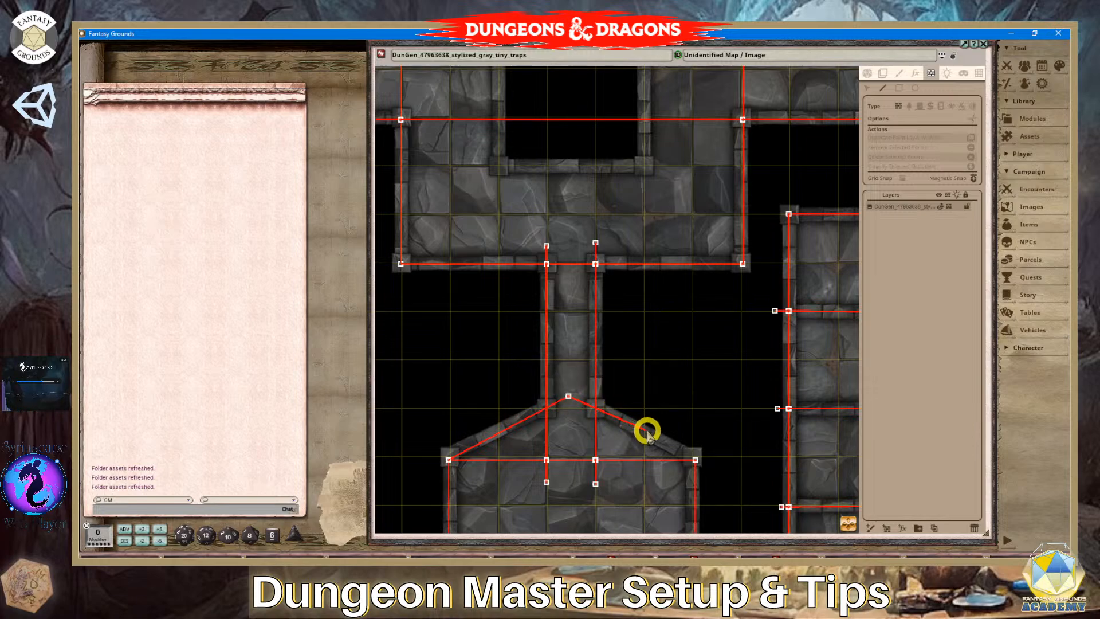
{"action": "left_click", "coordinate": [696, 460]}
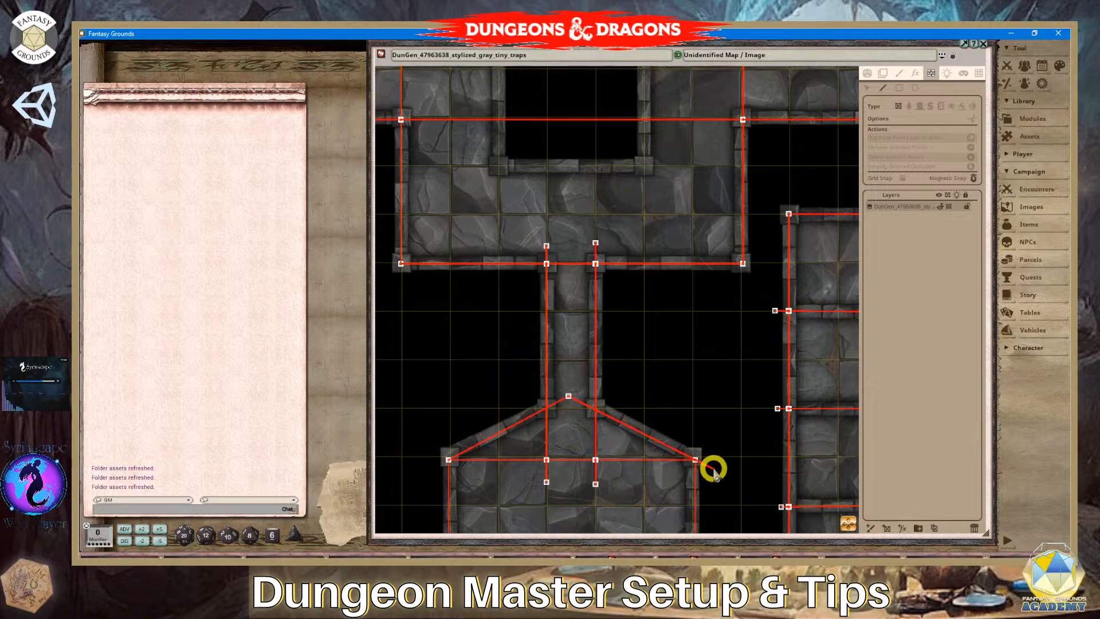
{"action": "double_click", "coordinate": [713, 469]}
Draw line-of-sight walls along both sides of the short passage between the east corridor and the large hall, overlapping both areas.
{"action": "scroll", "coordinate": [716, 467], "scroll_direction": "up", "scroll_amount": 5}
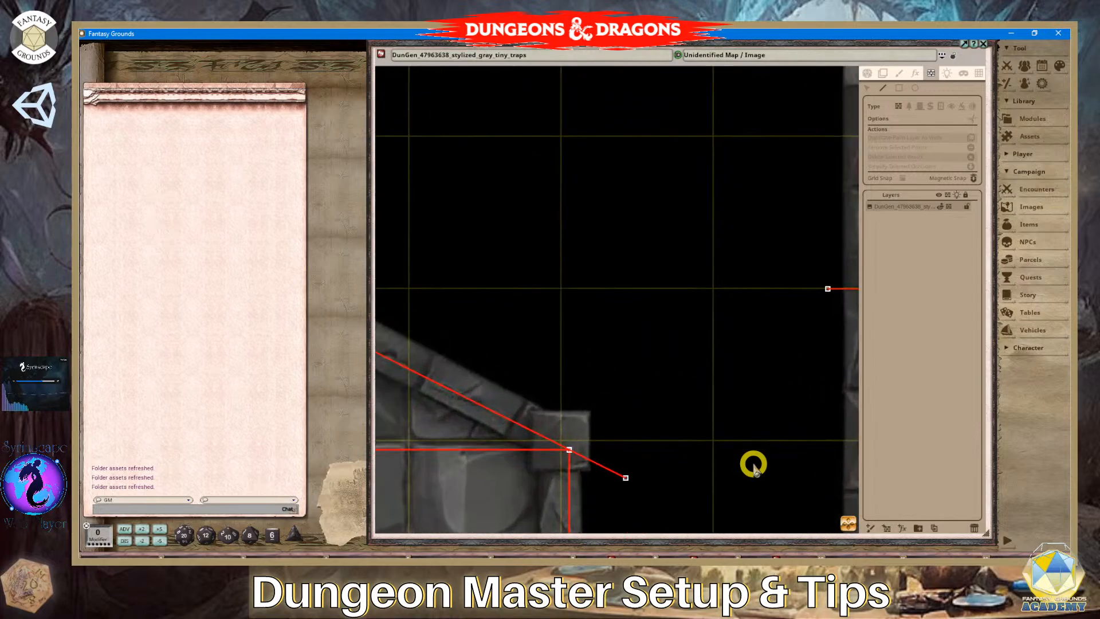
{"action": "scroll", "coordinate": [524, 423], "scroll_direction": "down", "scroll_amount": 7}
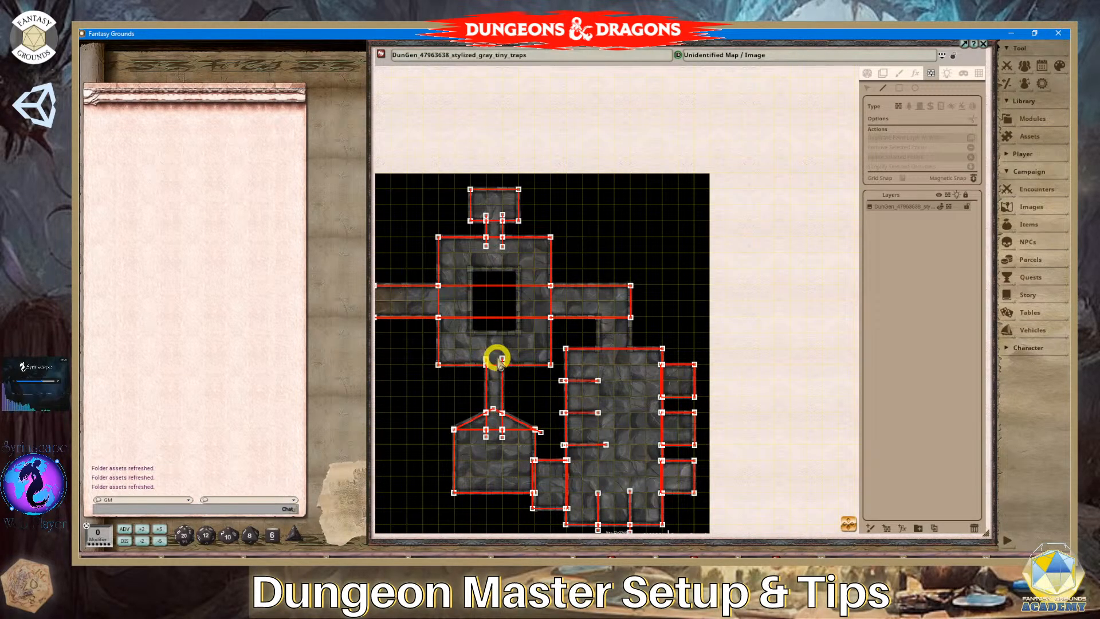
{"action": "scroll", "coordinate": [599, 356], "scroll_direction": "up", "scroll_amount": 2}
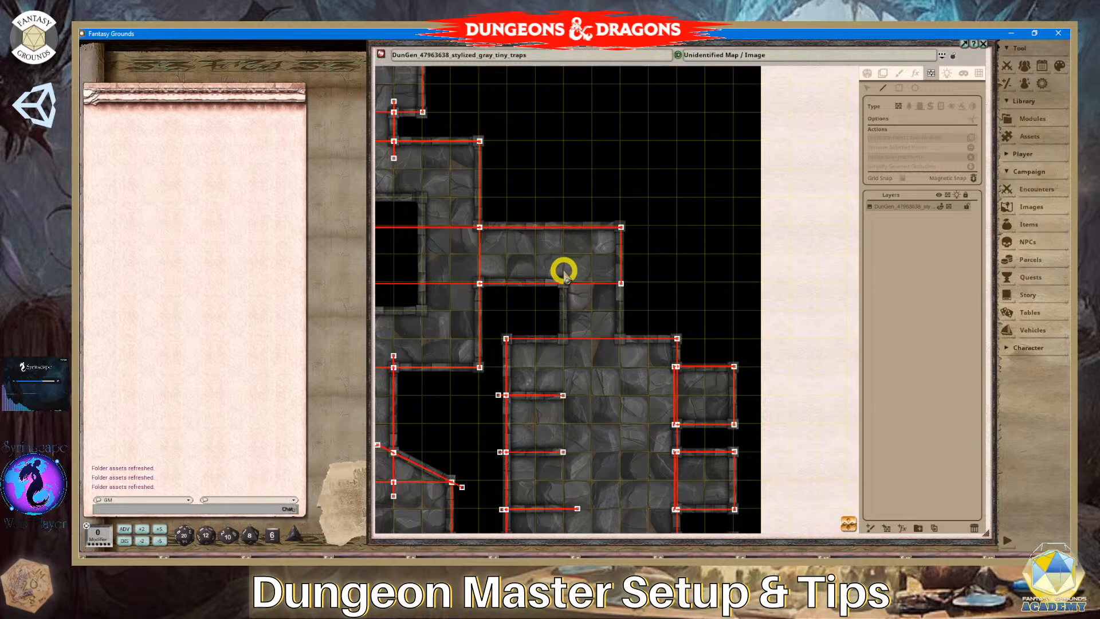
{"action": "left_click", "coordinate": [568, 361]}
{"action": "double_click", "coordinate": [620, 268]}
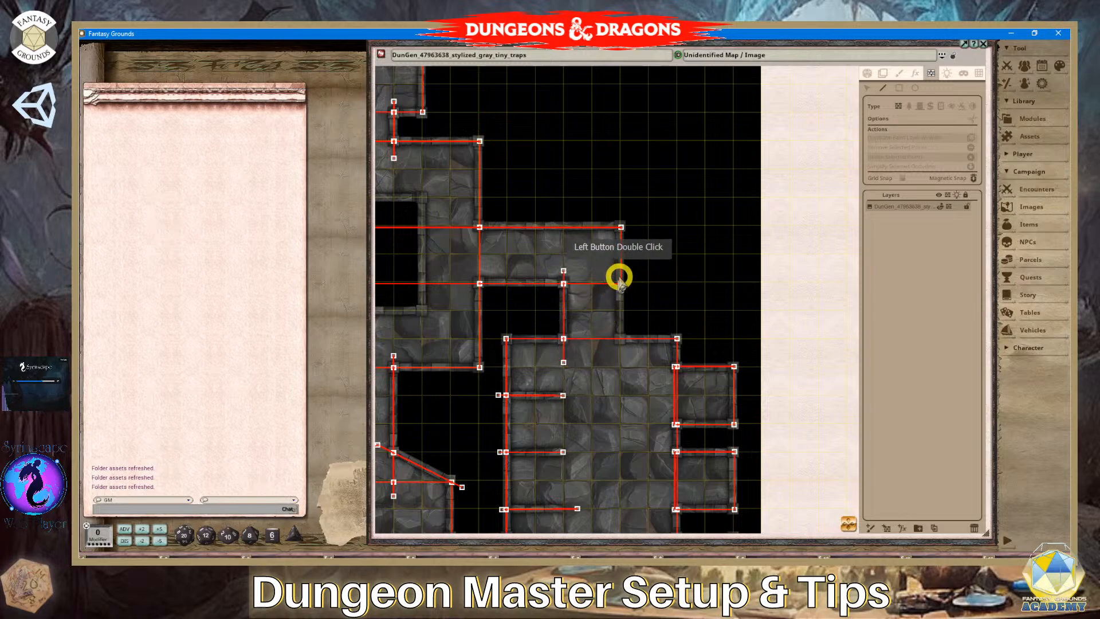
{"action": "left_click", "coordinate": [621, 368]}
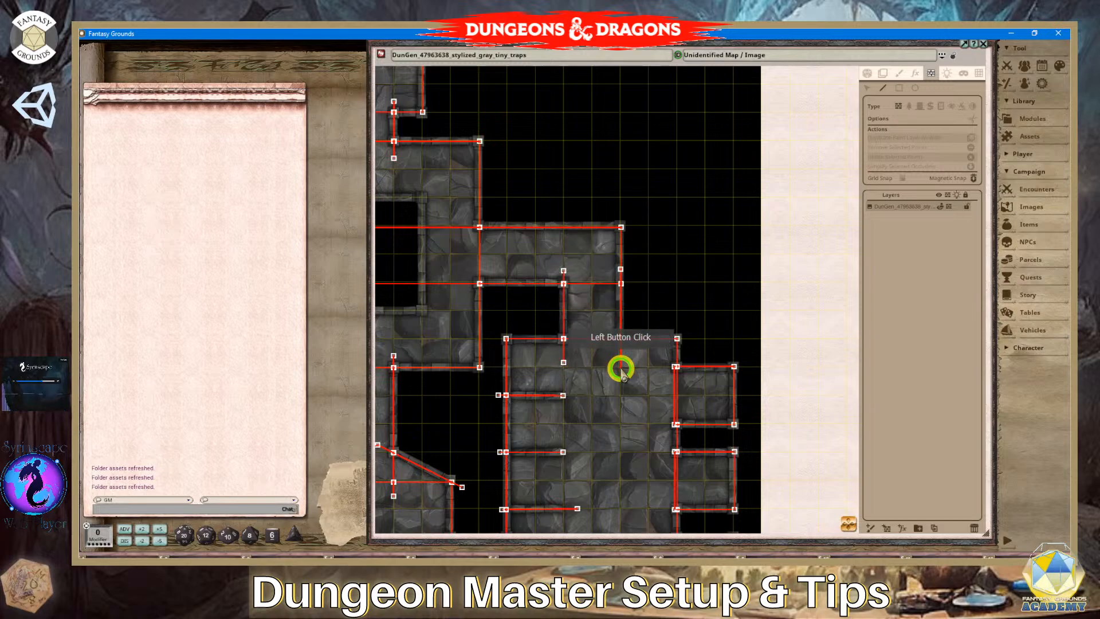
{"action": "double_click", "coordinate": [620, 374]}
{"action": "scroll", "coordinate": [623, 378], "scroll_direction": "up", "scroll_amount": 2}
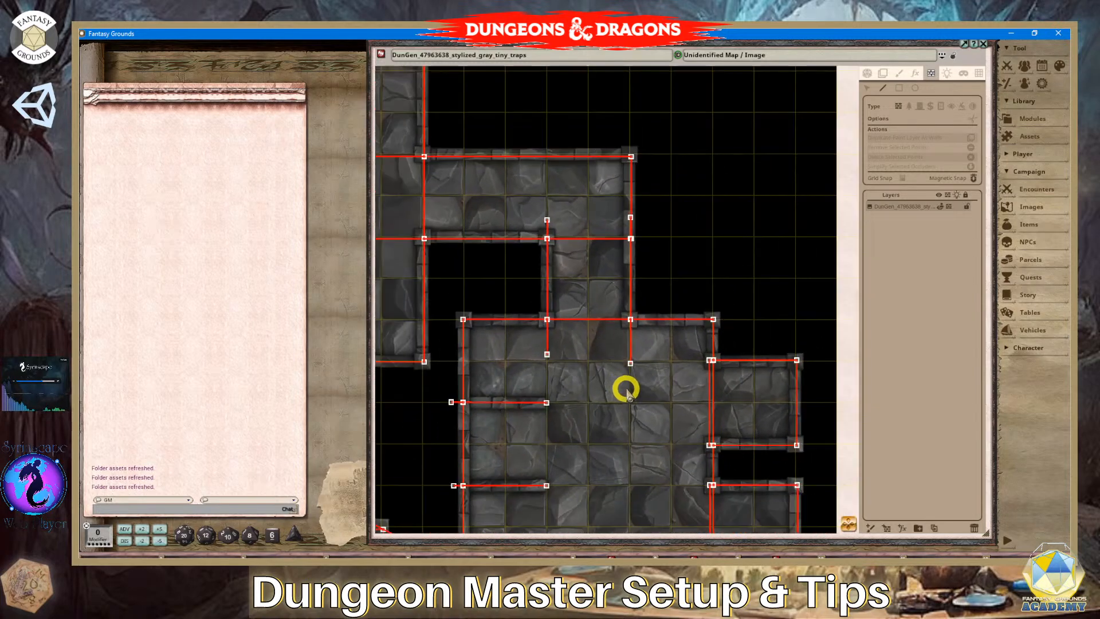
Draw a rectangular line-of-sight wall around the solid central block of the ring-shaped room.
{"action": "scroll", "coordinate": [627, 392], "scroll_direction": "down", "scroll_amount": 4}
{"action": "scroll", "coordinate": [528, 344], "scroll_direction": "up", "scroll_amount": 3}
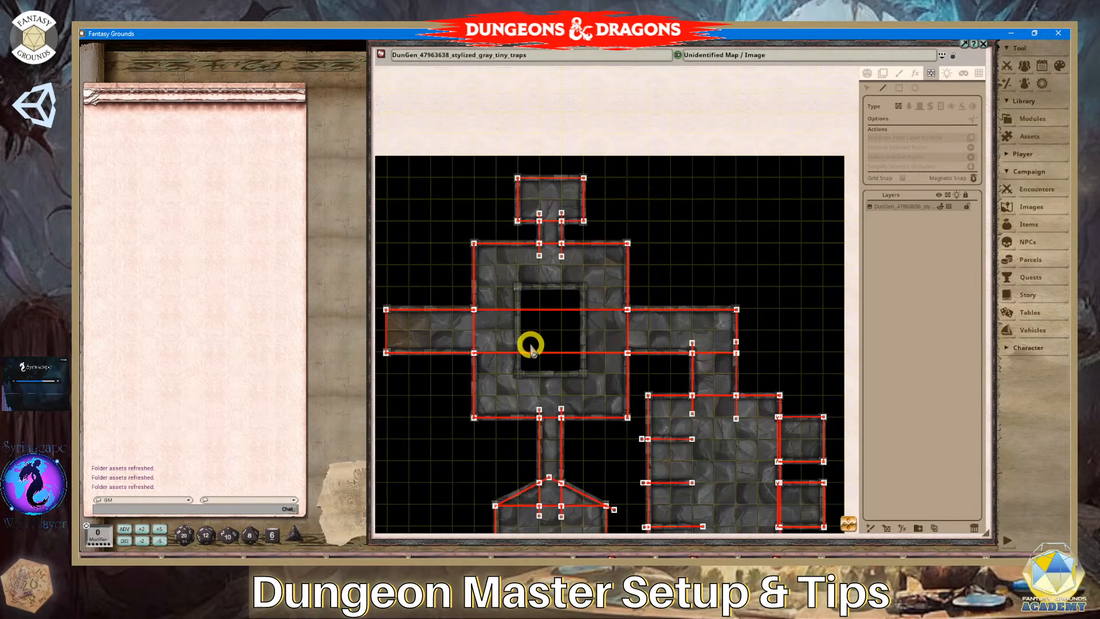
{"action": "scroll", "coordinate": [529, 346], "scroll_direction": "up", "scroll_amount": 2}
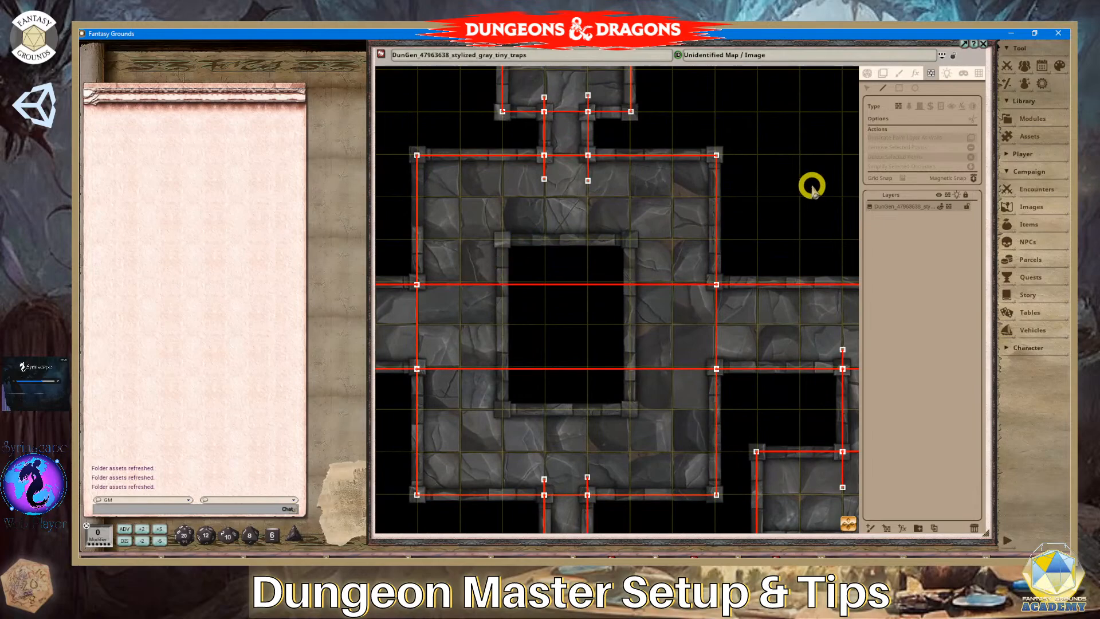
{"action": "left_click", "coordinate": [898, 92]}
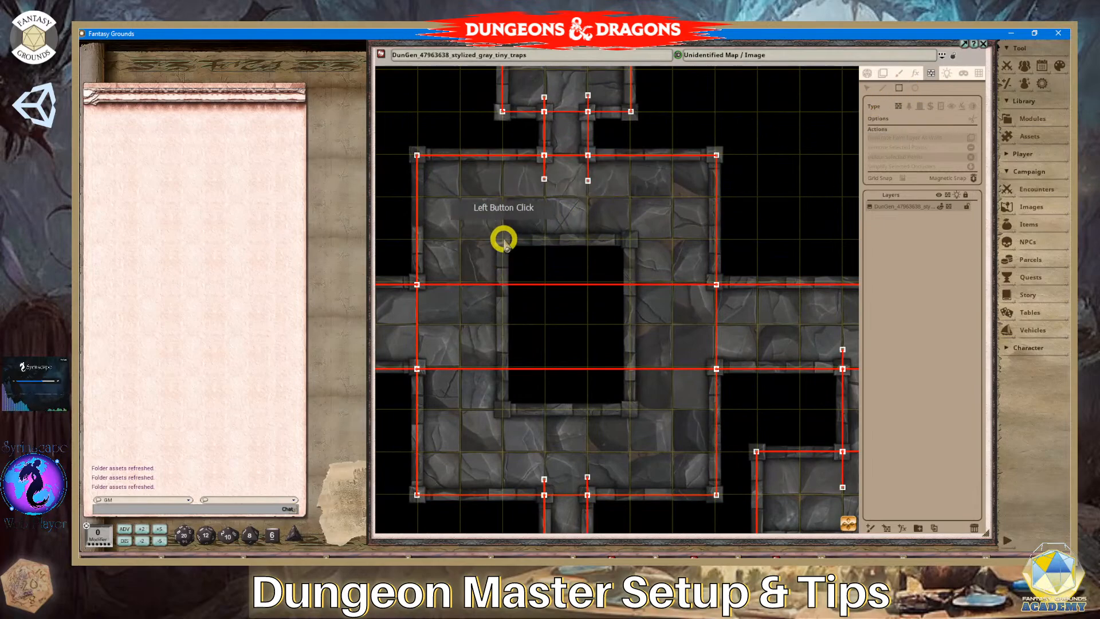
{"action": "left_click_drag", "start_coordinate": [503, 239], "coordinate": [630, 410]}
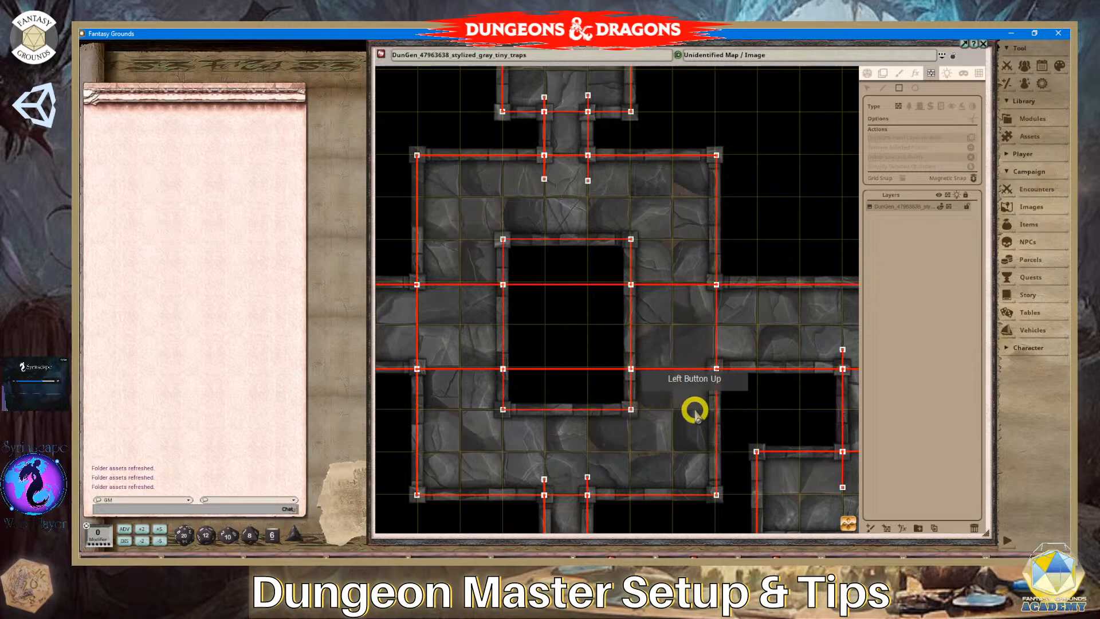
Examine the walls around the southern room, the small connecting room and the large hall, including the openings between them.
{"action": "scroll", "coordinate": [691, 411], "scroll_direction": "down", "scroll_amount": 5}
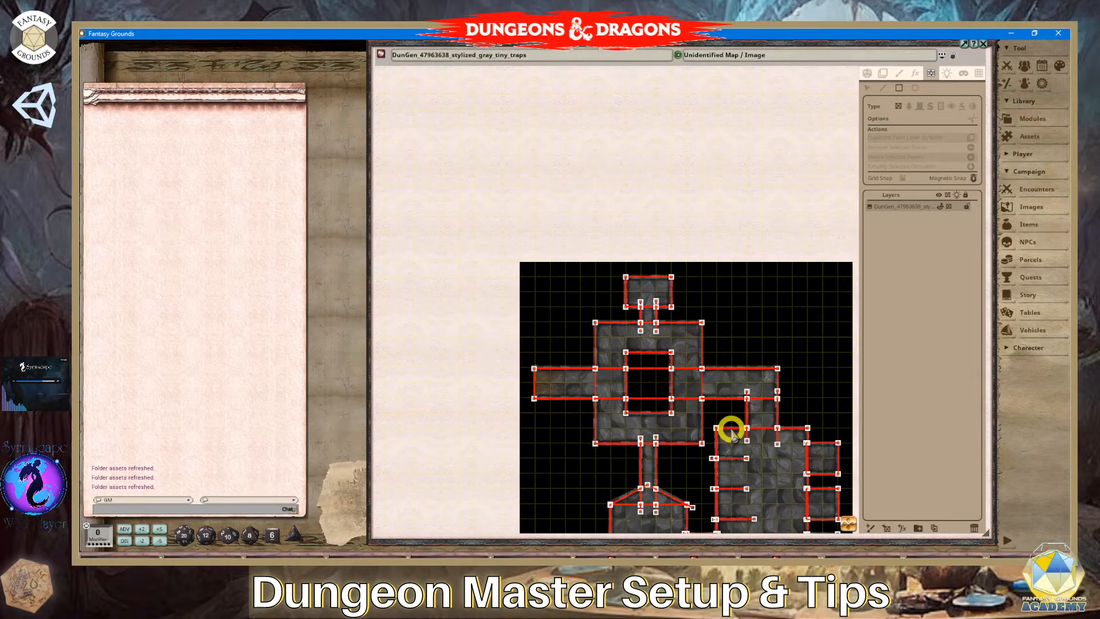
{"action": "scroll", "coordinate": [727, 424], "scroll_direction": "up", "scroll_amount": 4}
{"action": "scroll", "coordinate": [736, 423], "scroll_direction": "down", "scroll_amount": 3}
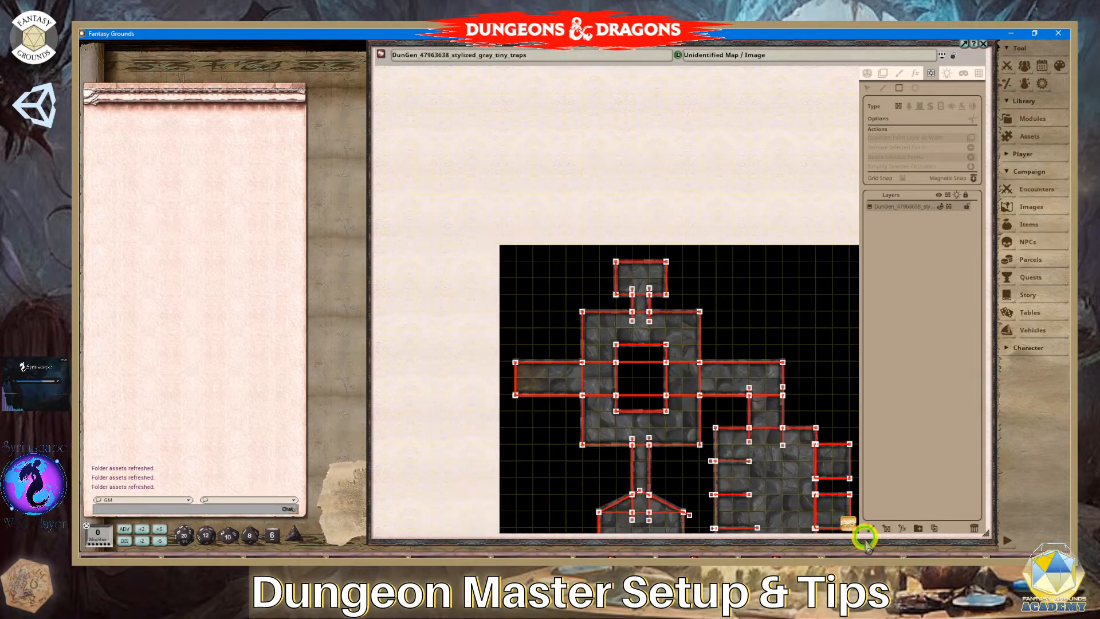
{"action": "left_click_drag", "start_coordinate": [865, 538], "coordinate": [876, 578]}
{"action": "scroll", "coordinate": [565, 433], "scroll_direction": "up", "scroll_amount": 4}
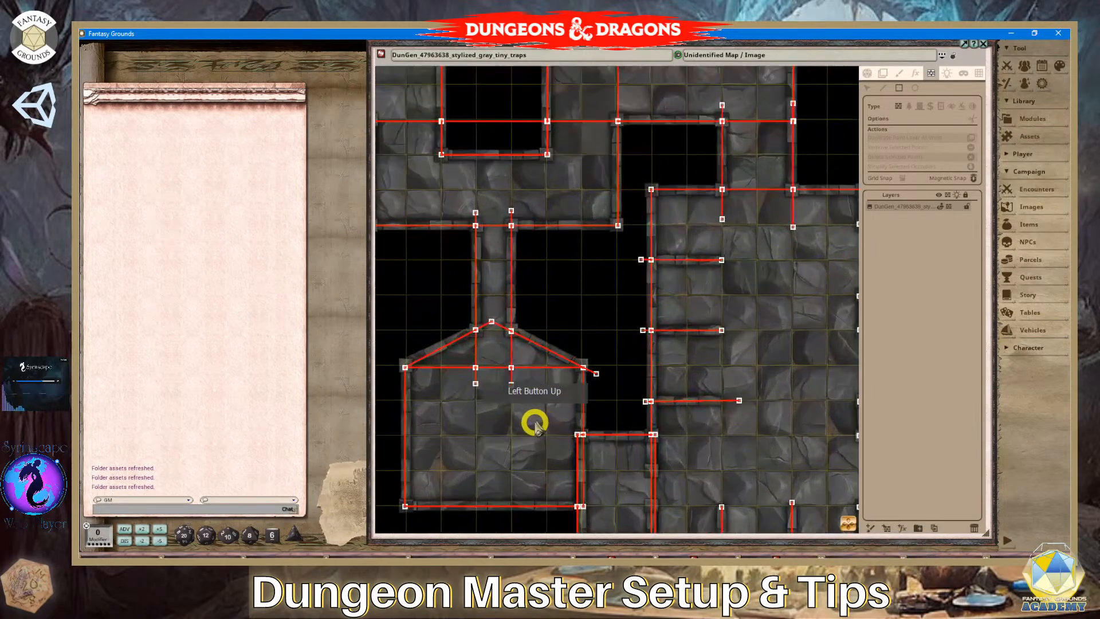
{"action": "scroll", "coordinate": [534, 424], "scroll_direction": "up", "scroll_amount": 2}
{"action": "scroll", "coordinate": [532, 422], "scroll_direction": "down", "scroll_amount": 2}
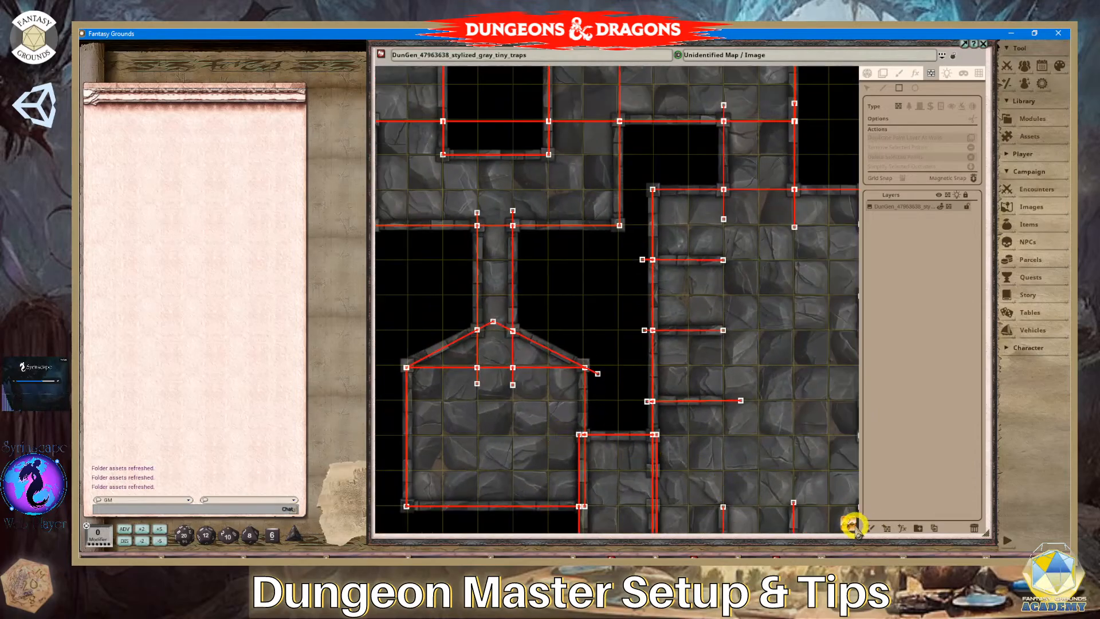
{"action": "left_click_drag", "start_coordinate": [855, 525], "coordinate": [876, 578]}
{"action": "scroll", "coordinate": [565, 401], "scroll_direction": "up", "scroll_amount": 4}
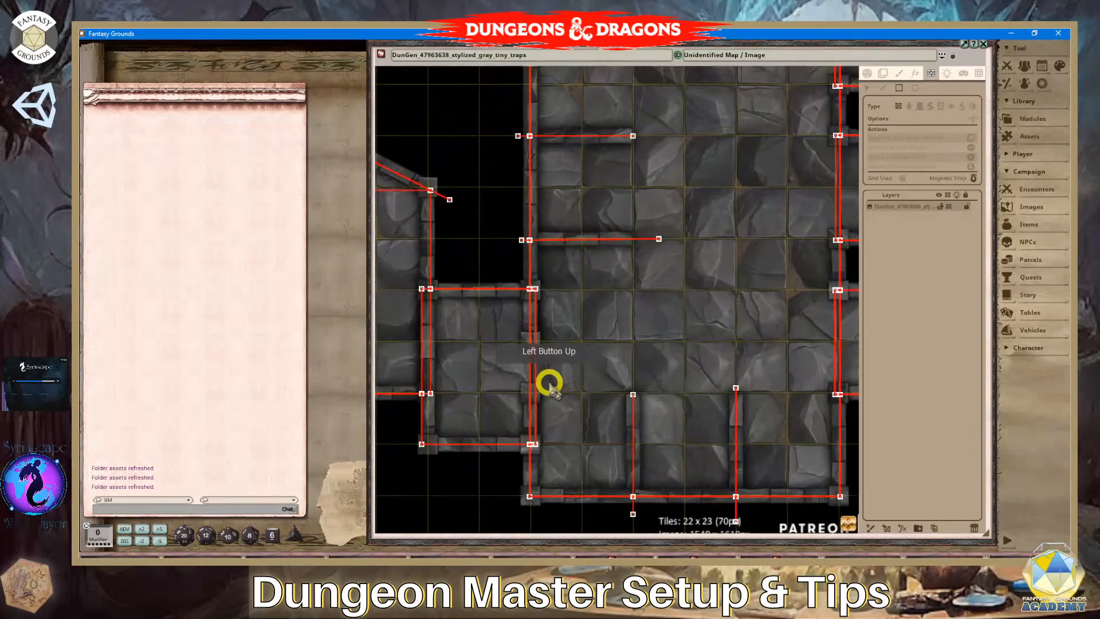
{"action": "scroll", "coordinate": [549, 382], "scroll_direction": "up", "scroll_amount": 2}
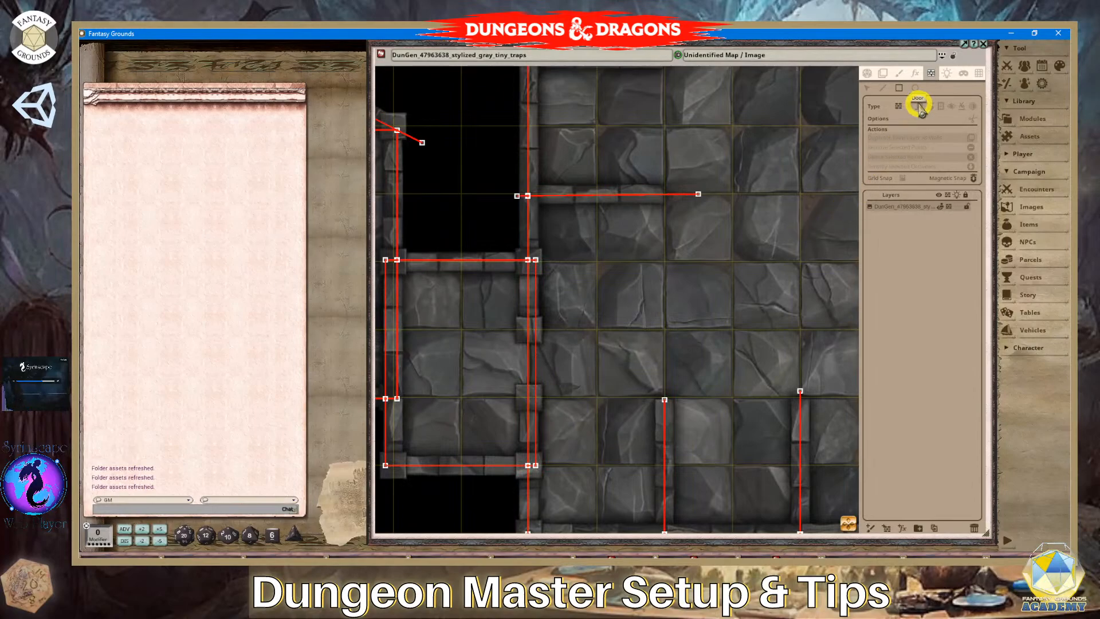
{"action": "scroll", "coordinate": [596, 319], "scroll_direction": "down", "scroll_amount": 5}
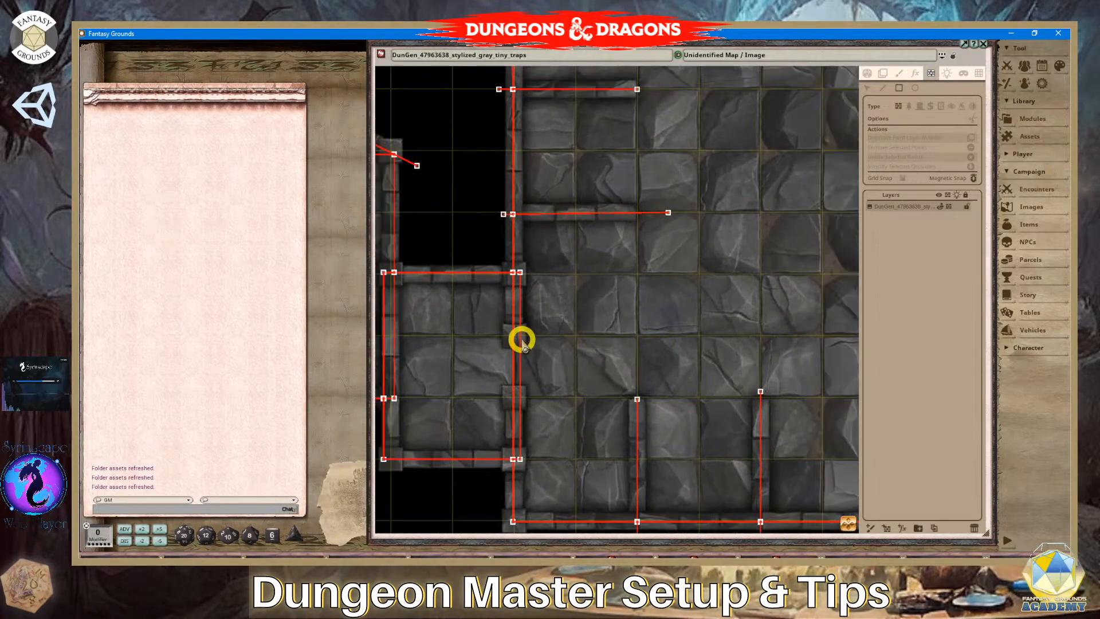
{"action": "scroll", "coordinate": [514, 363], "scroll_direction": "down", "scroll_amount": 1}
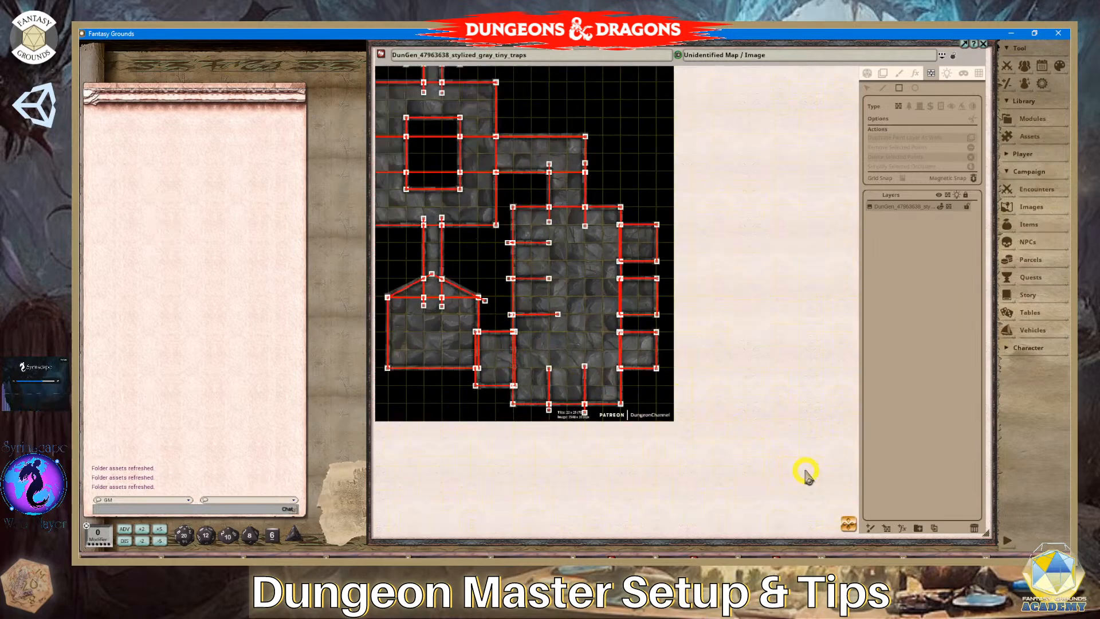
Review the line-of-sight walls across the whole map, from the northern room down to the large hall.
{"action": "left_click_drag", "start_coordinate": [823, 515], "coordinate": [576, 404]}
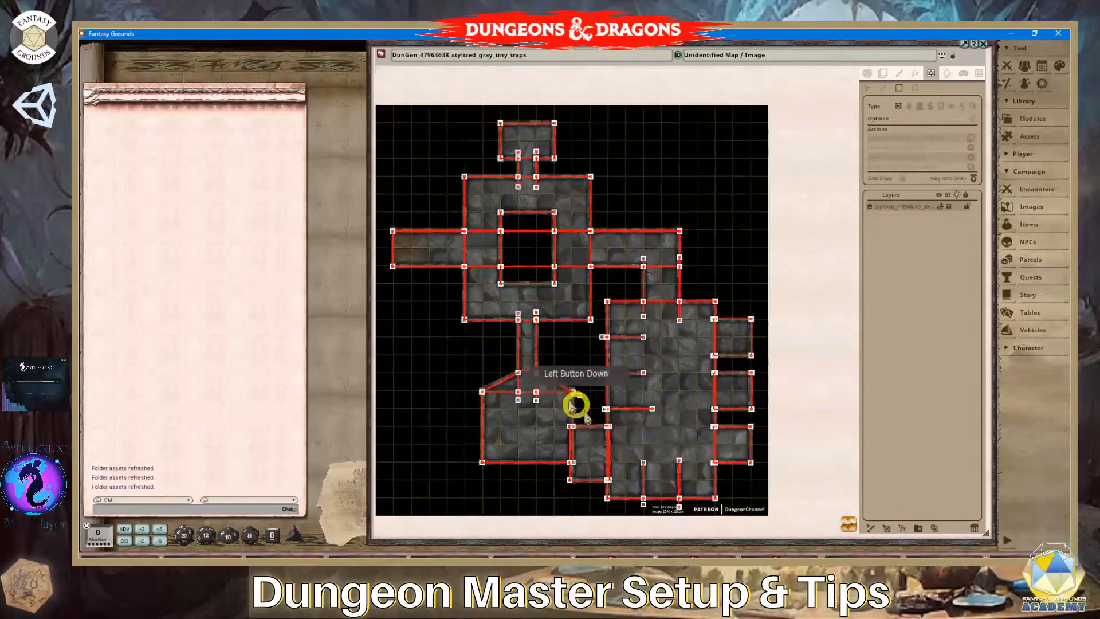
{"action": "scroll", "coordinate": [546, 146], "scroll_direction": "up", "scroll_amount": 6}
{"action": "scroll", "coordinate": [551, 172], "scroll_direction": "down", "scroll_amount": 6}
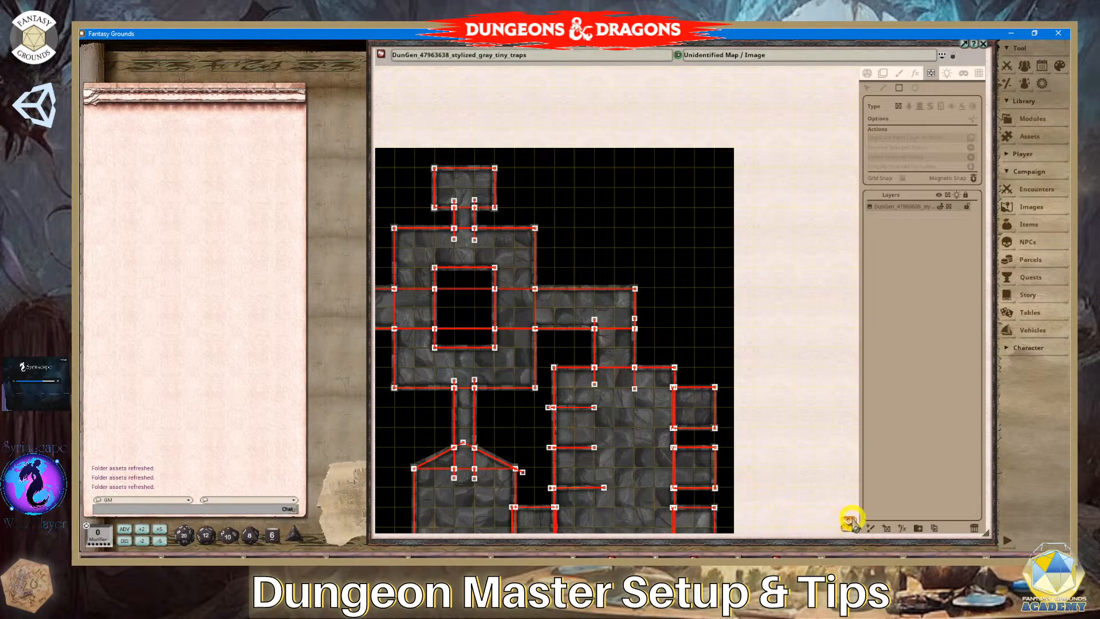
{"action": "left_click_drag", "start_coordinate": [850, 525], "coordinate": [560, 458]}
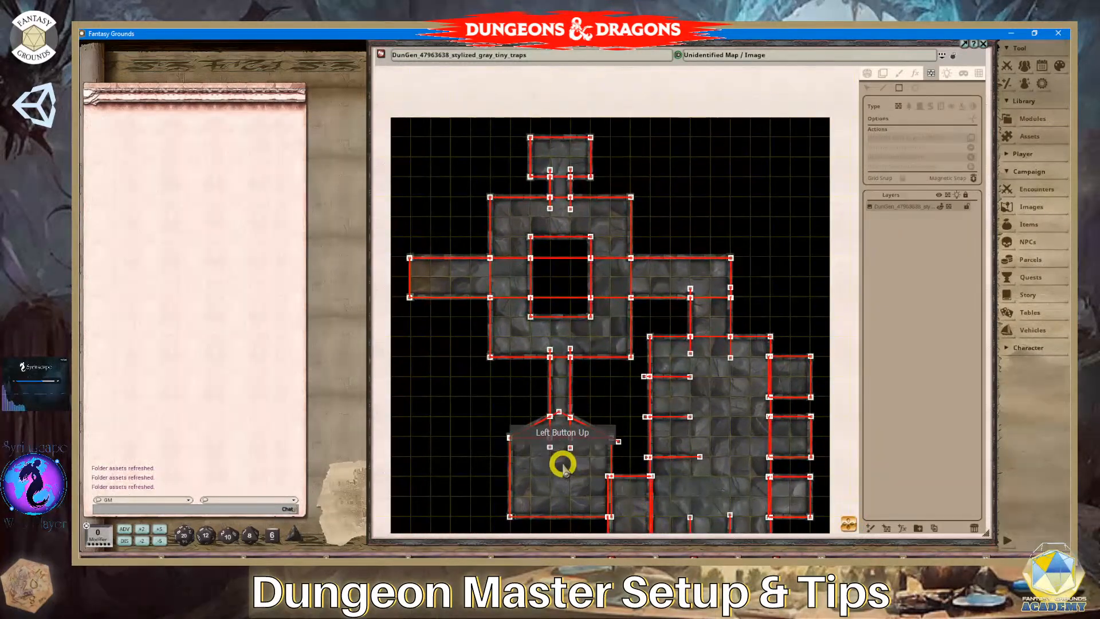
{"action": "scroll", "coordinate": [558, 342], "scroll_direction": "up", "scroll_amount": 3}
{"action": "scroll", "coordinate": [559, 350], "scroll_direction": "up", "scroll_amount": 2}
{"action": "scroll", "coordinate": [558, 361], "scroll_direction": "down", "scroll_amount": 5}
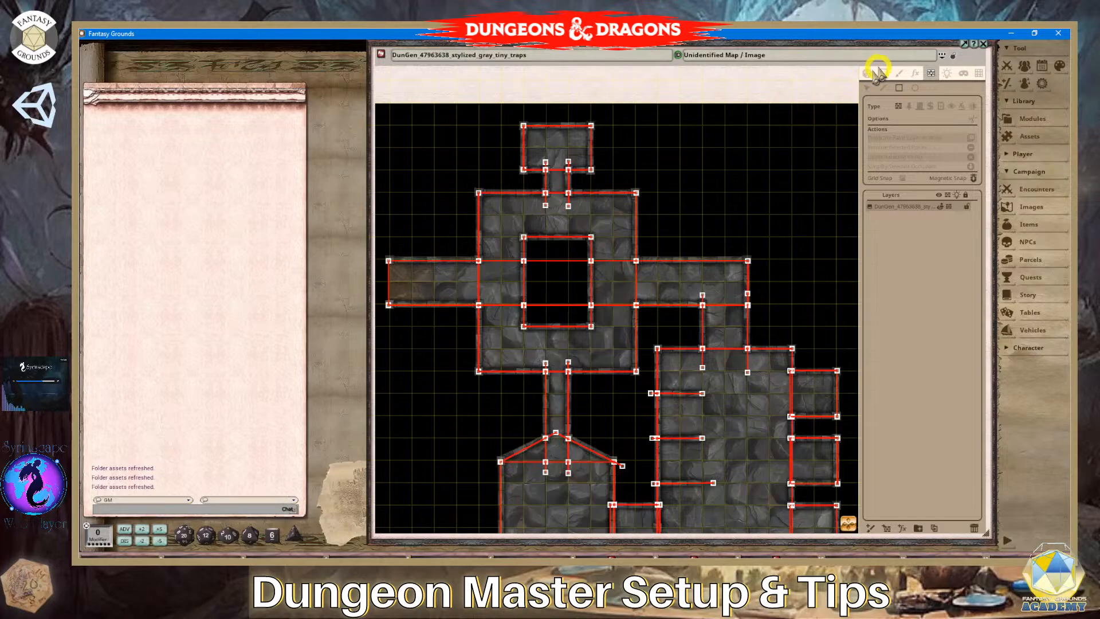
Shift the map window clear of the sidebar, open the campaign's assets and filter the images by "Door".
{"action": "left_click_drag", "start_coordinate": [889, 53], "coordinate": [852, 56]}
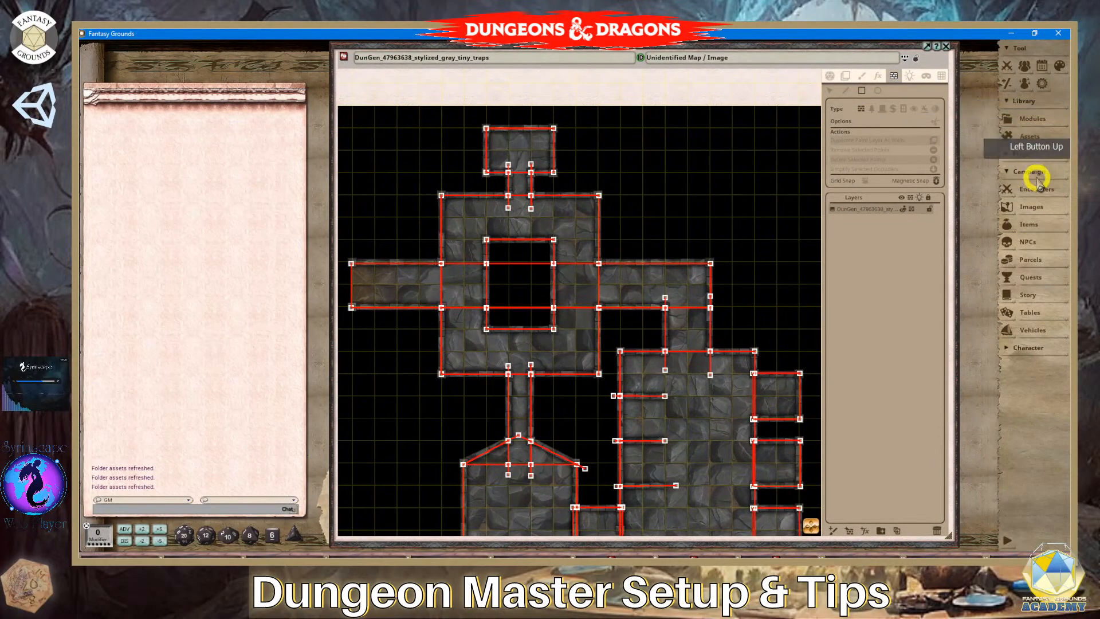
{"action": "left_click", "coordinate": [1039, 138]}
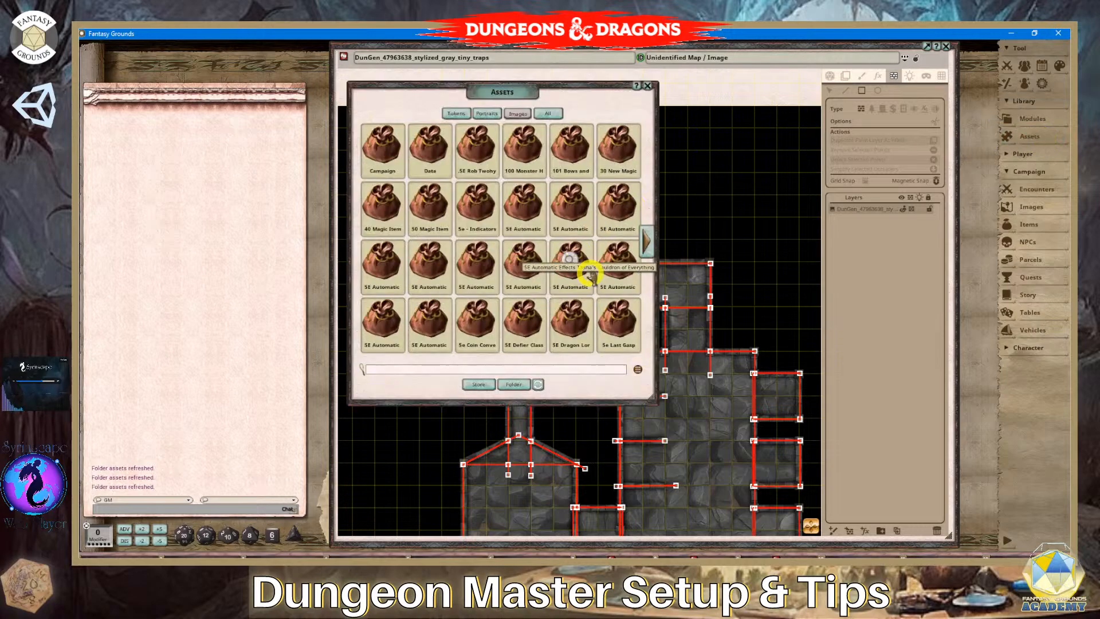
{"action": "left_click", "coordinate": [516, 114]}
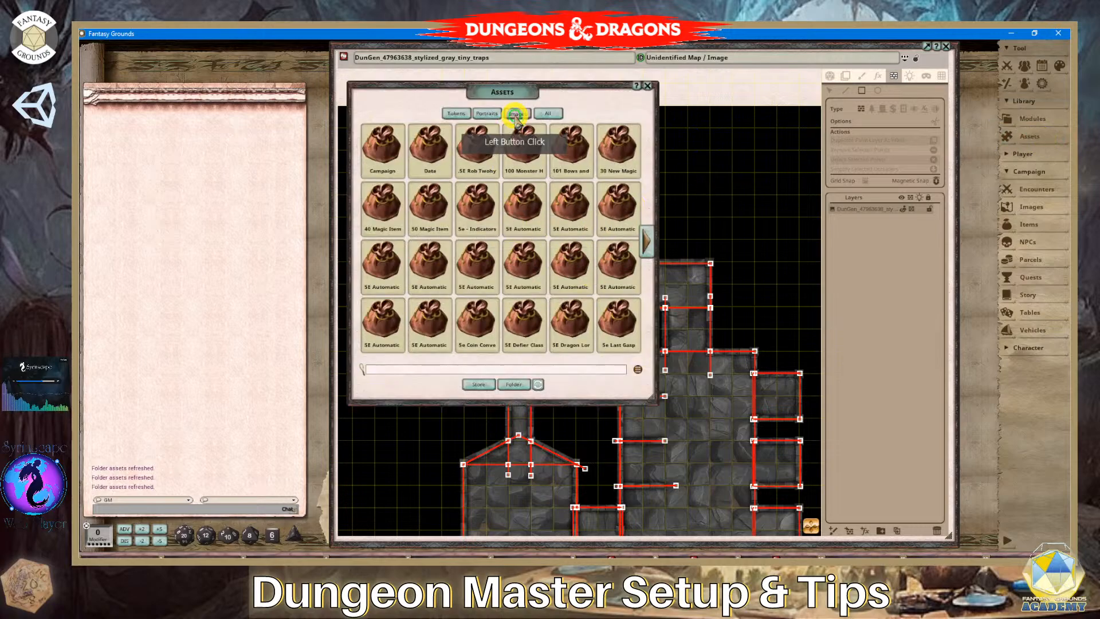
{"action": "left_click", "coordinate": [409, 370]}
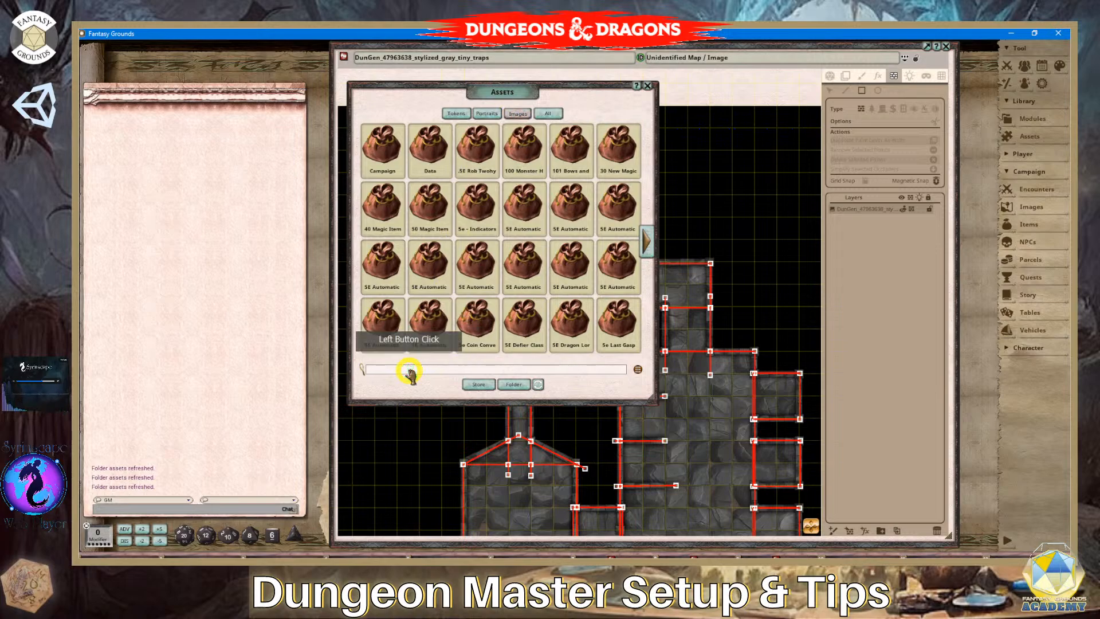
{"action": "type", "text": "Door"}
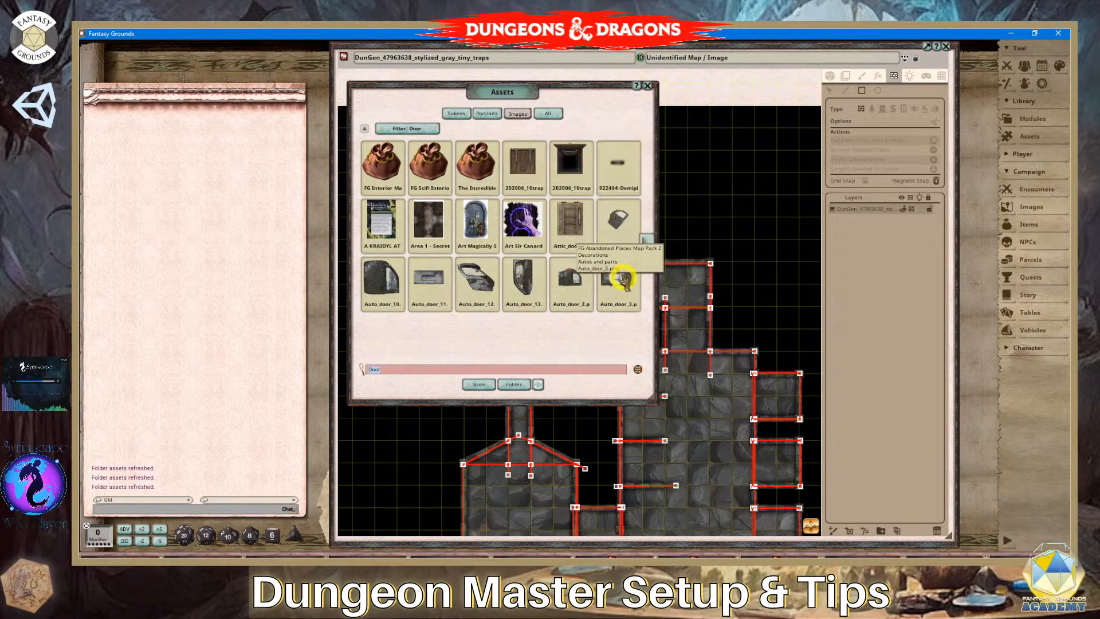
Look through the Doors folder of the FG Scifi Interiors Map Pack and return to the asset index.
{"action": "left_click", "coordinate": [433, 166]}
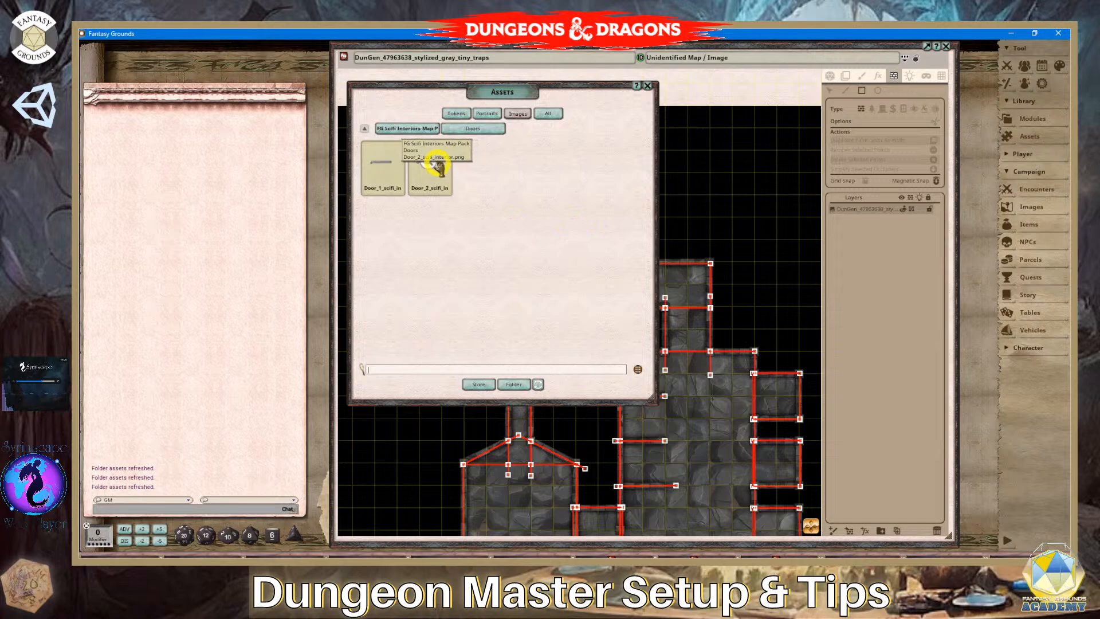
{"action": "left_click", "coordinate": [420, 130]}
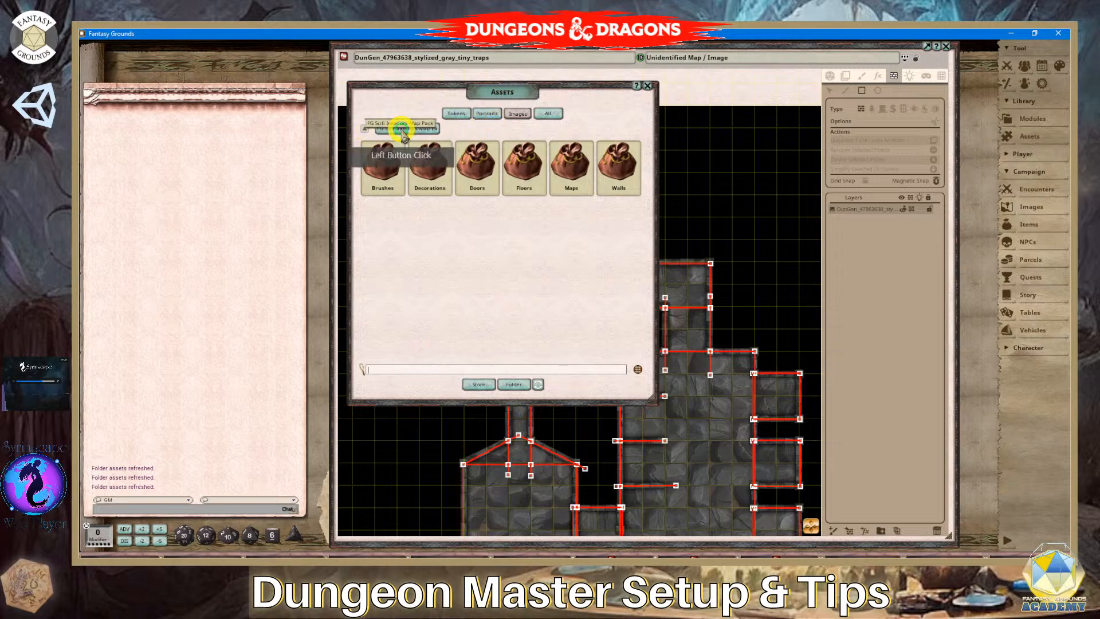
{"action": "left_click", "coordinate": [364, 129]}
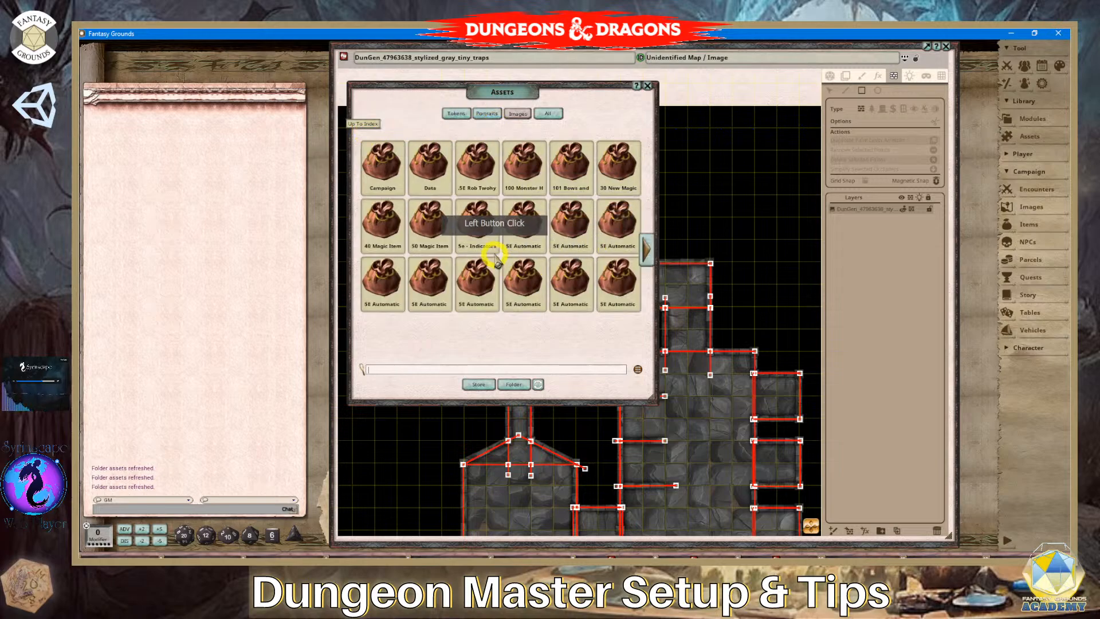
Filter the image assets by "Door" again from the asset index.
{"action": "scroll", "coordinate": [491, 246], "scroll_direction": "down", "scroll_amount": 1}
{"action": "left_click", "coordinate": [400, 367]}
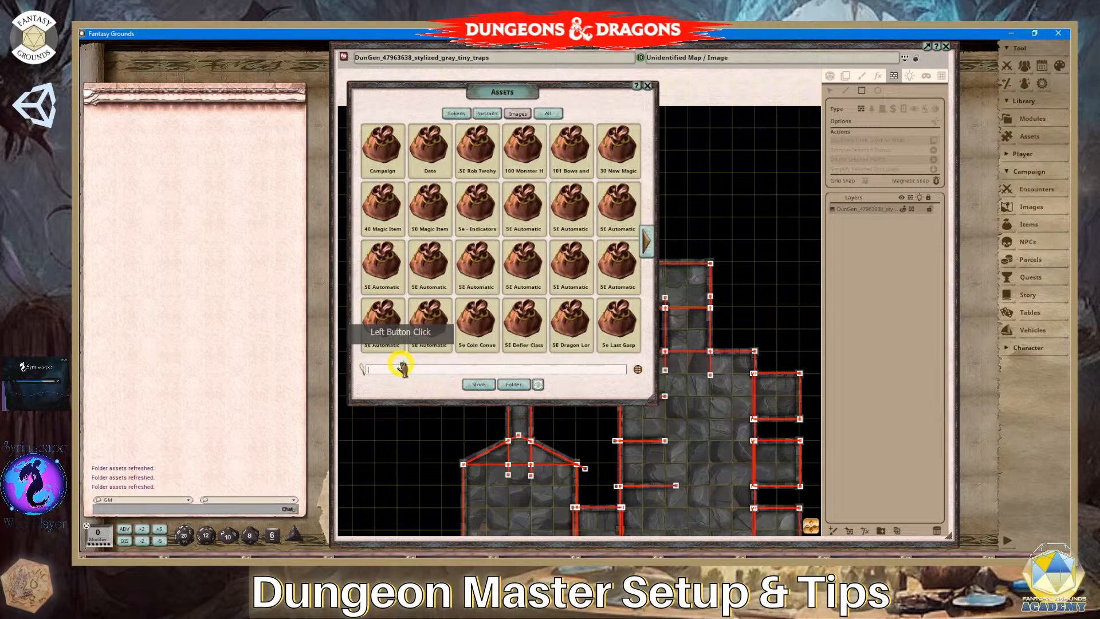
{"action": "type", "text": "Door"}
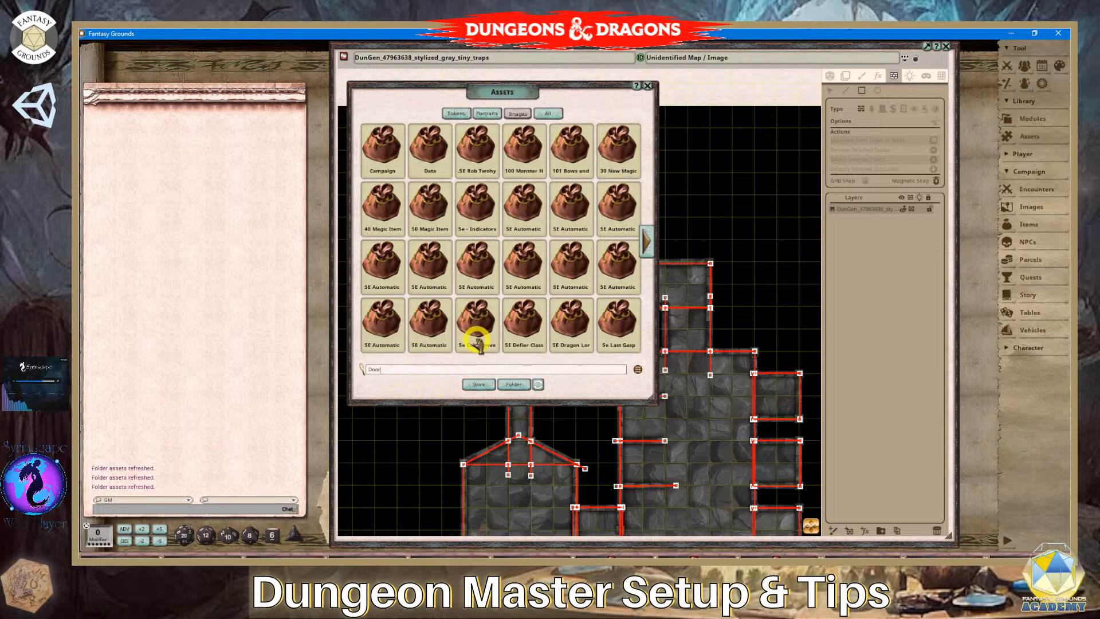
{"action": "key", "text": "Return"}
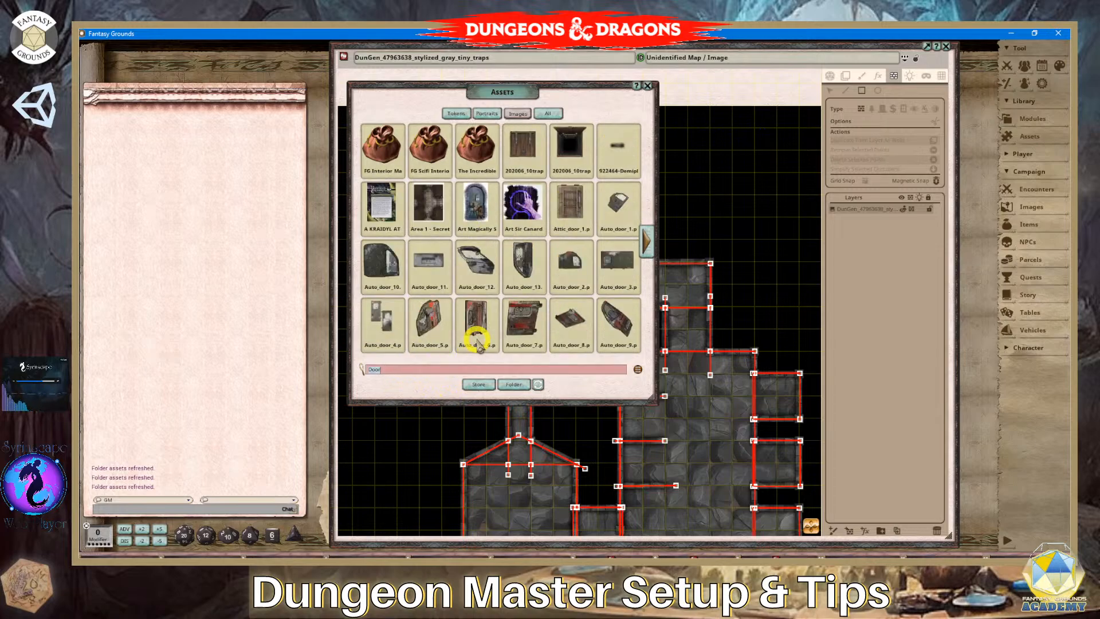
Browse the pages of image assets filtered by "Door" for a door that suits the dungeon map.
{"action": "left_click", "coordinate": [646, 232]}
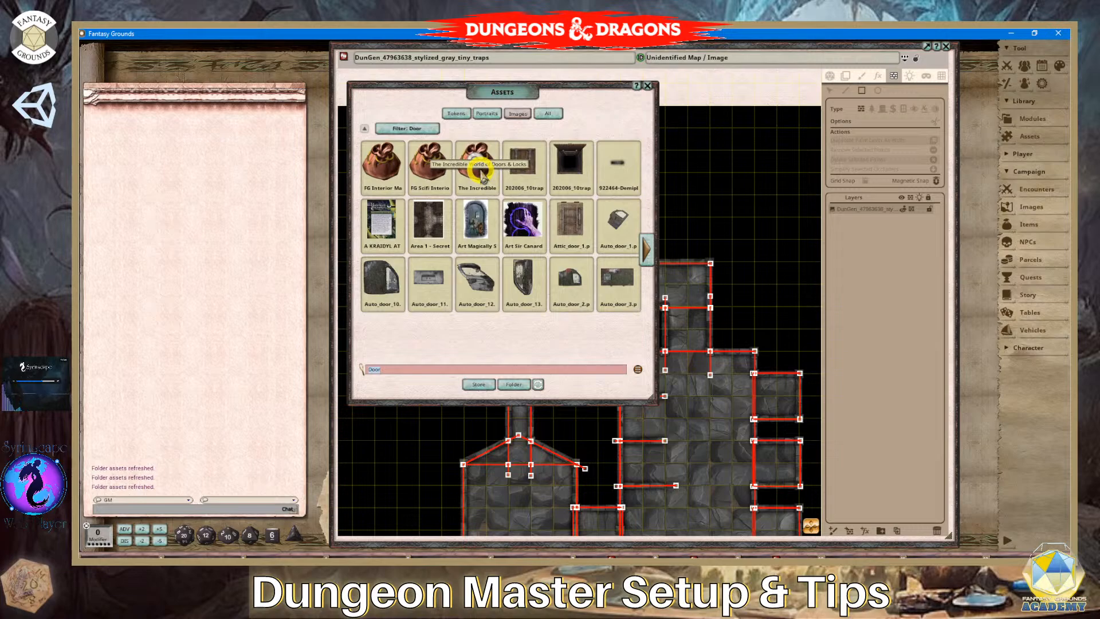
{"action": "left_click", "coordinate": [648, 254]}
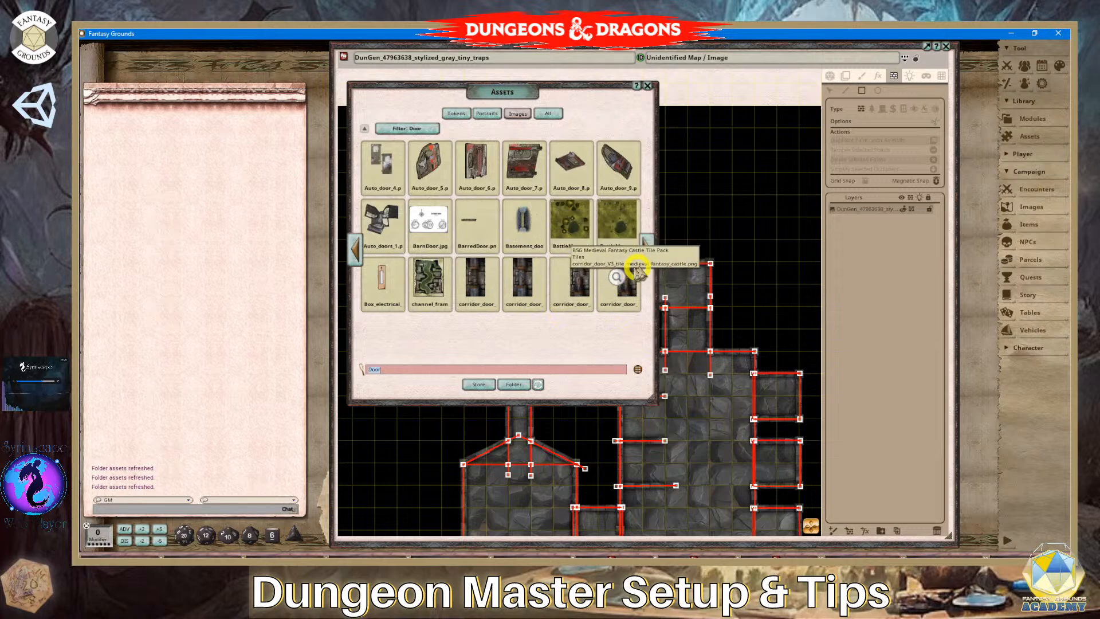
{"action": "left_click", "coordinate": [646, 250]}
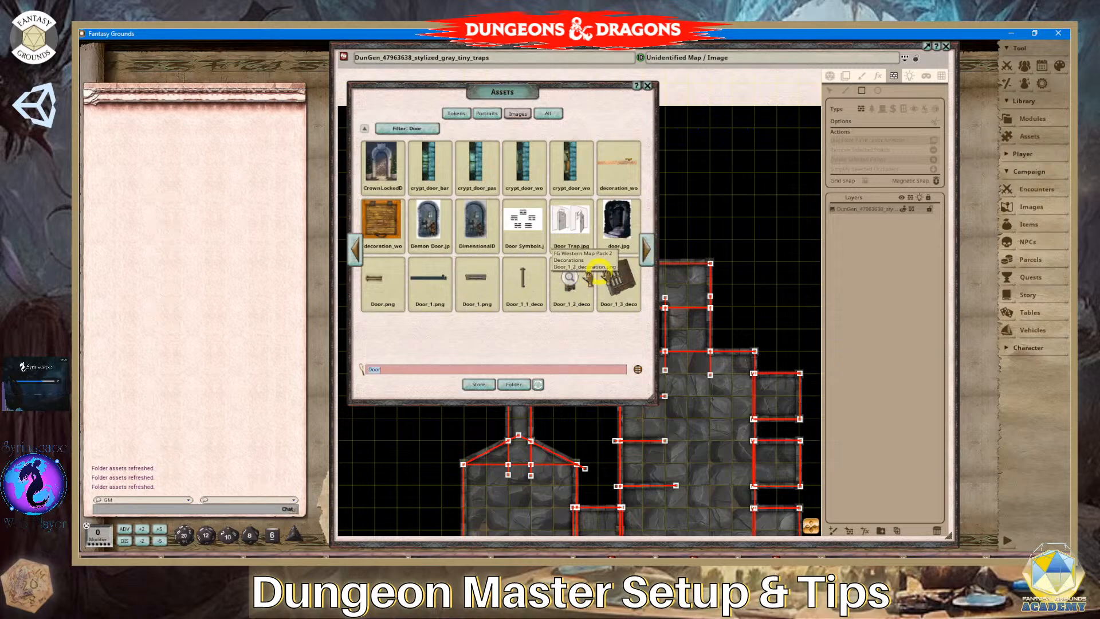
{"action": "left_click", "coordinate": [646, 256]}
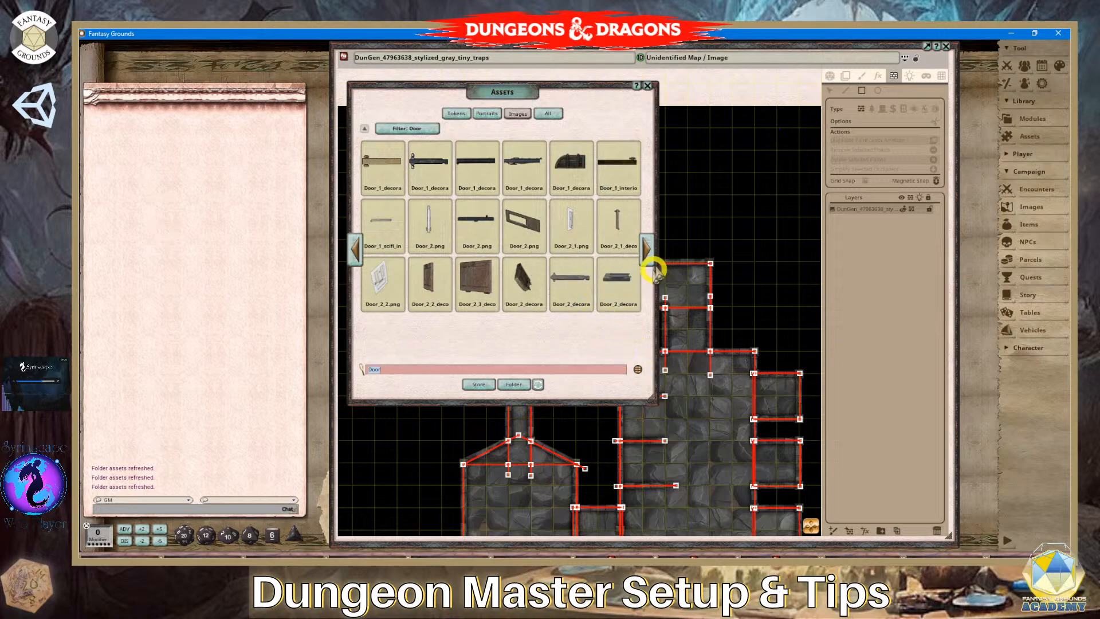
{"action": "left_click", "coordinate": [649, 250]}
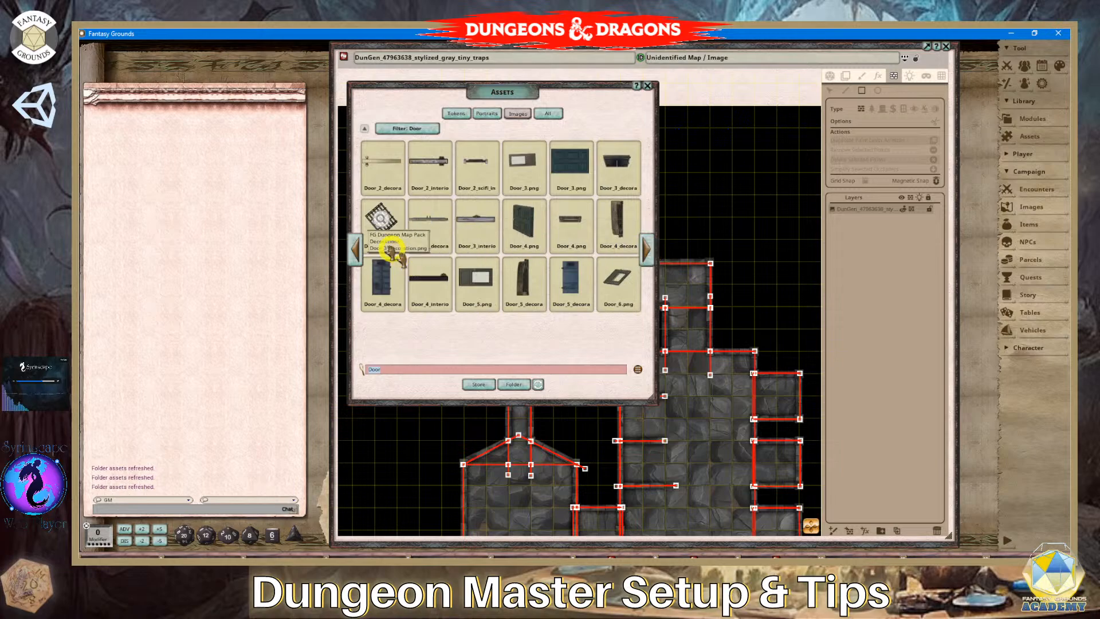
{"action": "left_click", "coordinate": [353, 250]}
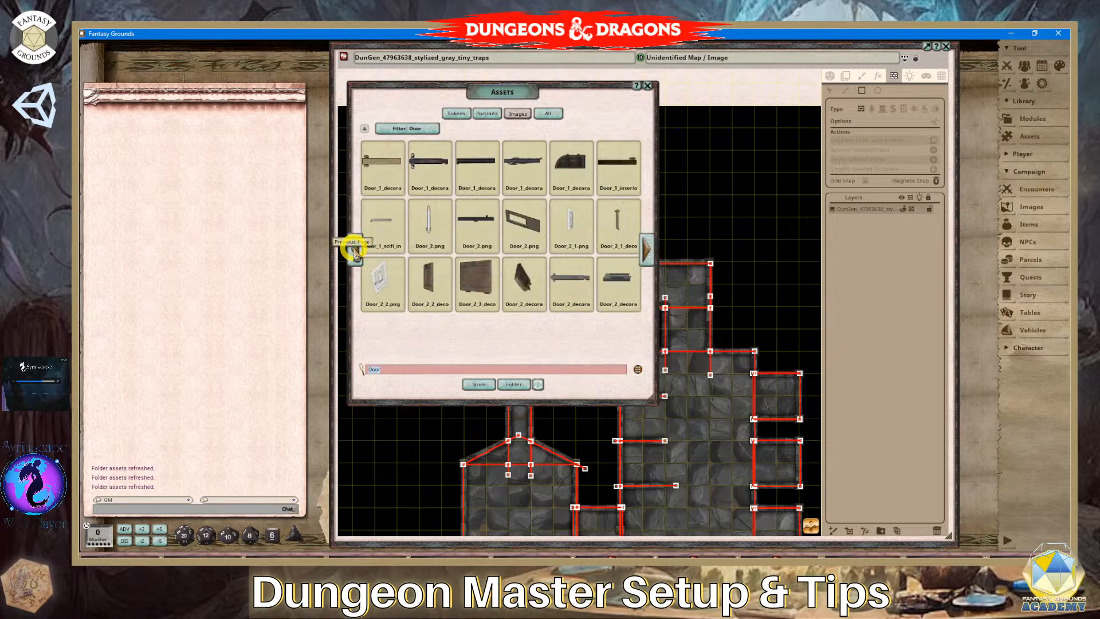
{"action": "left_click", "coordinate": [352, 249]}
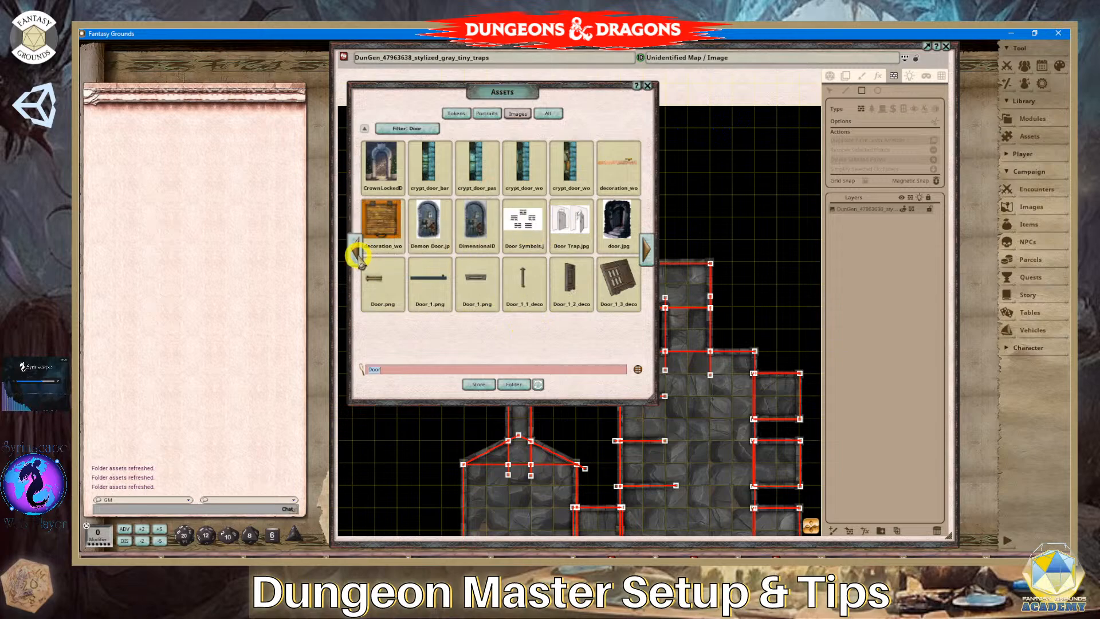
Store the Basement_door_1.png image in a hotkey slot and close the asset window.
{"action": "left_click", "coordinate": [451, 235]}
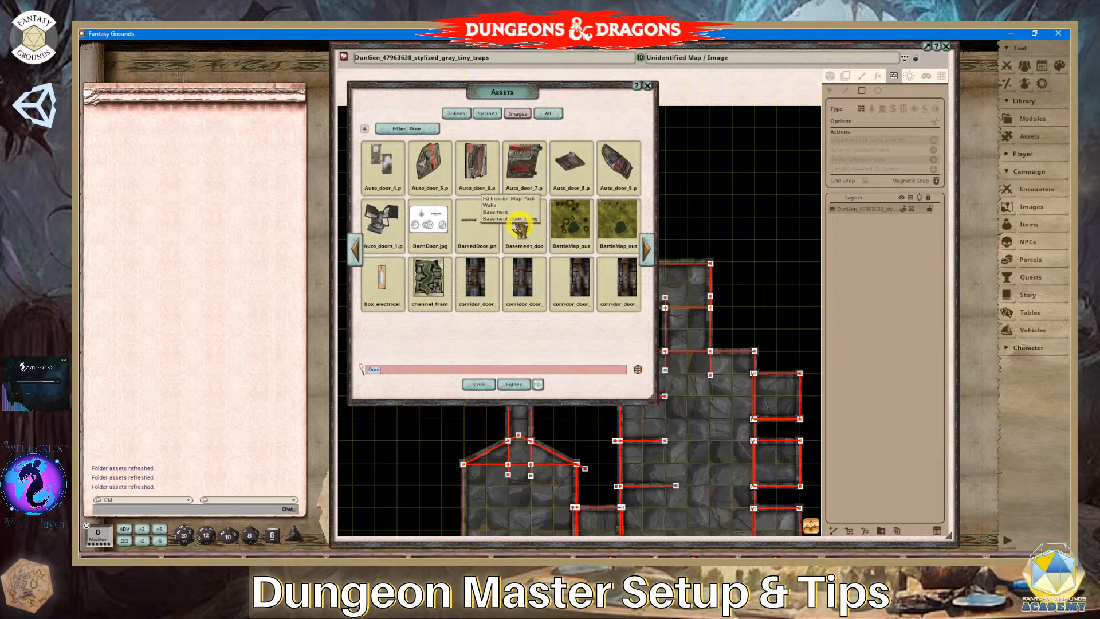
{"action": "mouse_move", "coordinate": [787, 519]}
{"action": "left_mouse_down"}
{"action": "mouse_move", "coordinate": [860, 559]}
{"action": "mouse_move", "coordinate": [827, 518]}
{"action": "left_mouse_up"}
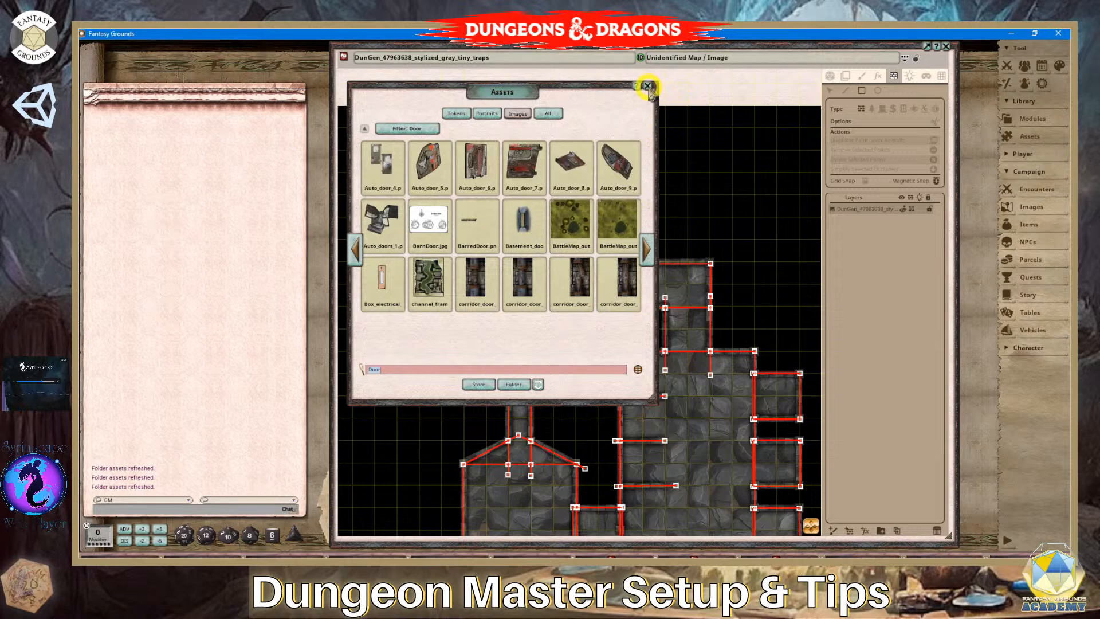
{"action": "left_click", "coordinate": [647, 86]}
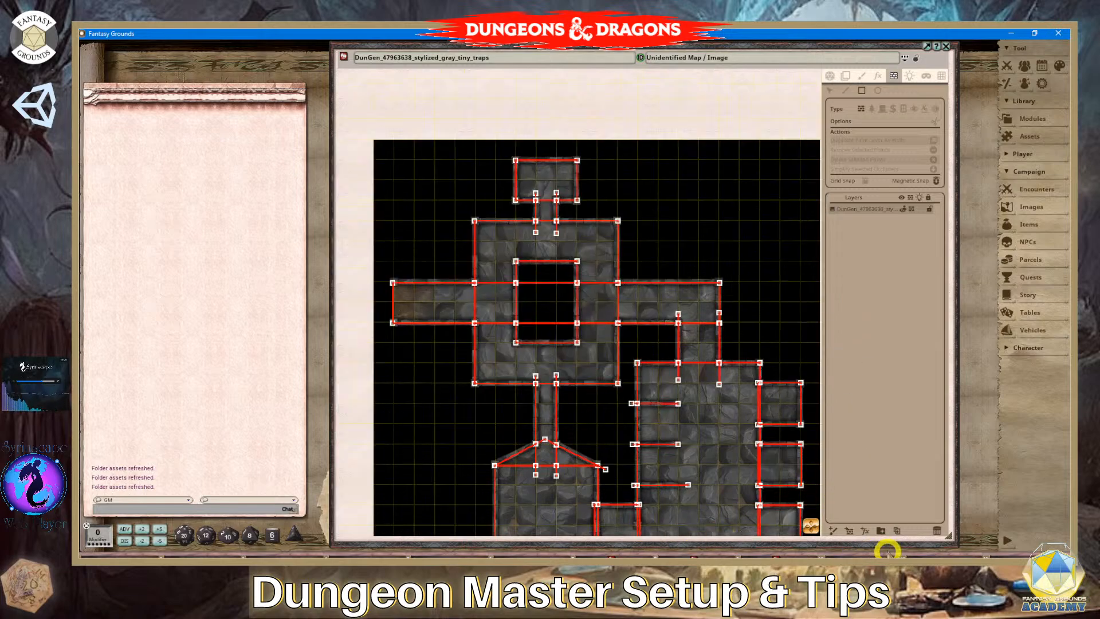
Switch the DunGen map from line-of-sight editing to layer editing.
{"action": "scroll", "coordinate": [730, 484], "scroll_direction": "up", "scroll_amount": 2}
{"action": "scroll", "coordinate": [732, 484], "scroll_direction": "down", "scroll_amount": 1}
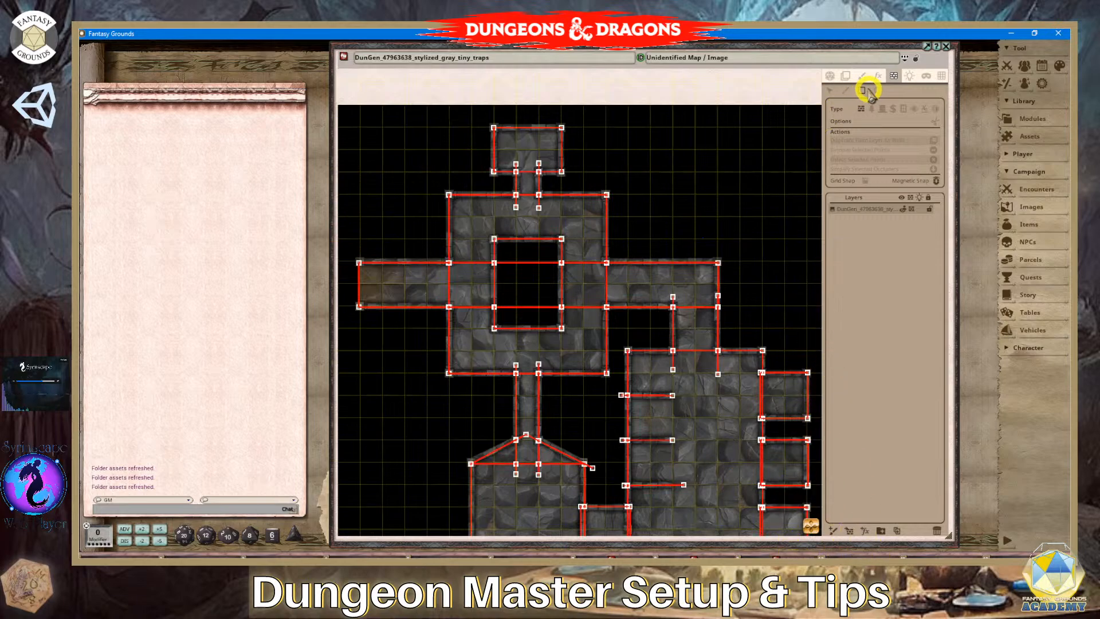
{"action": "left_click", "coordinate": [854, 87]}
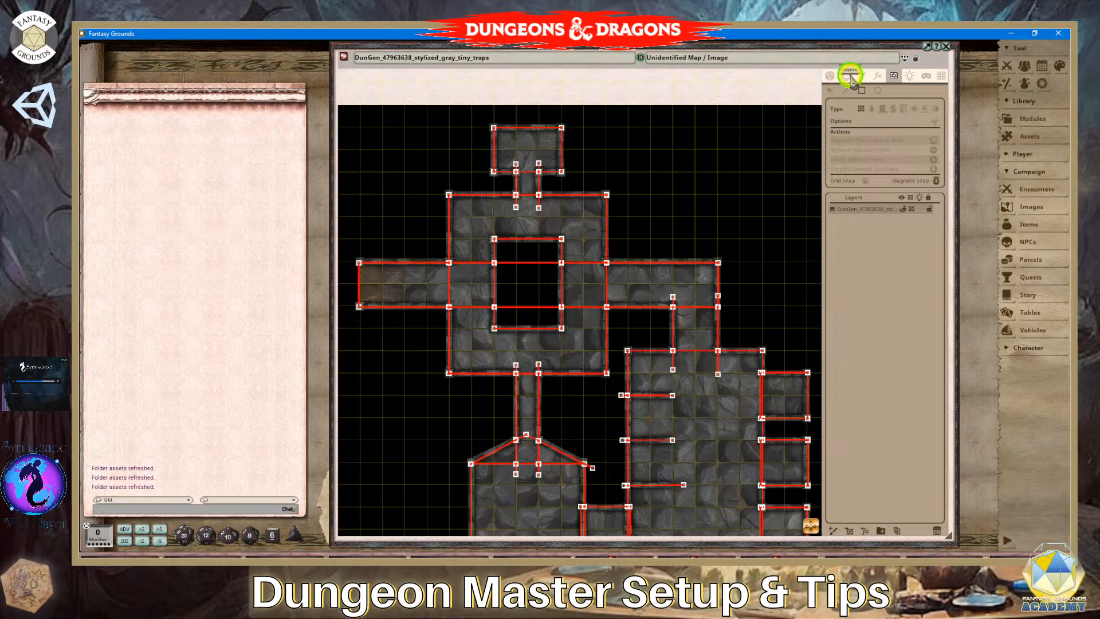
{"action": "left_click", "coordinate": [845, 76]}
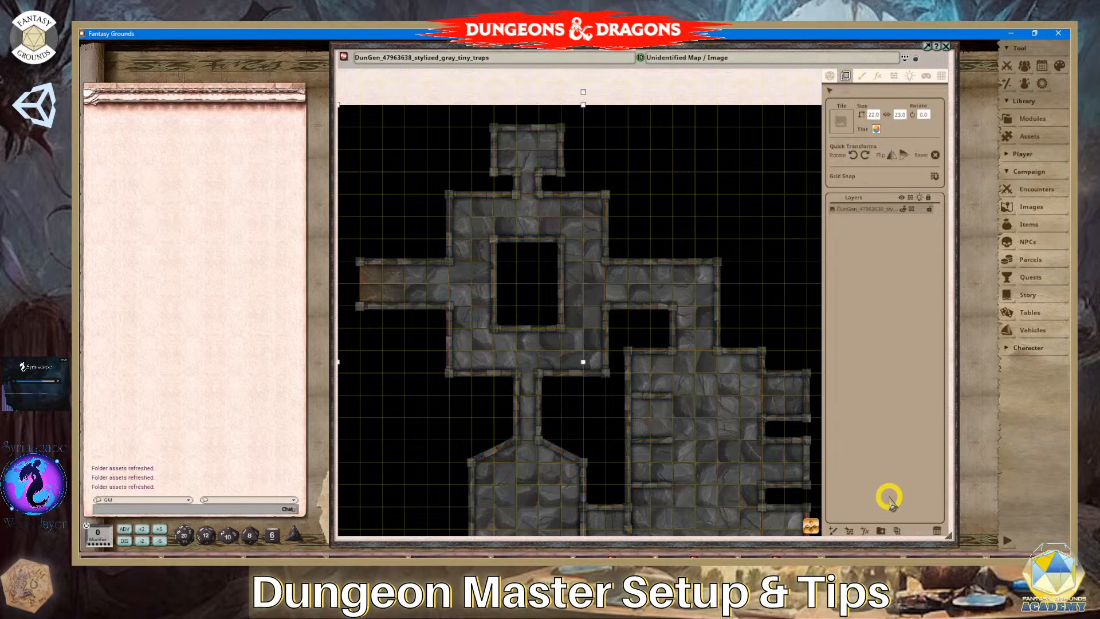
{"action": "scroll", "coordinate": [651, 432], "scroll_direction": "up", "scroll_amount": 2}
{"action": "scroll", "coordinate": [626, 345], "scroll_direction": "down", "scroll_amount": 3}
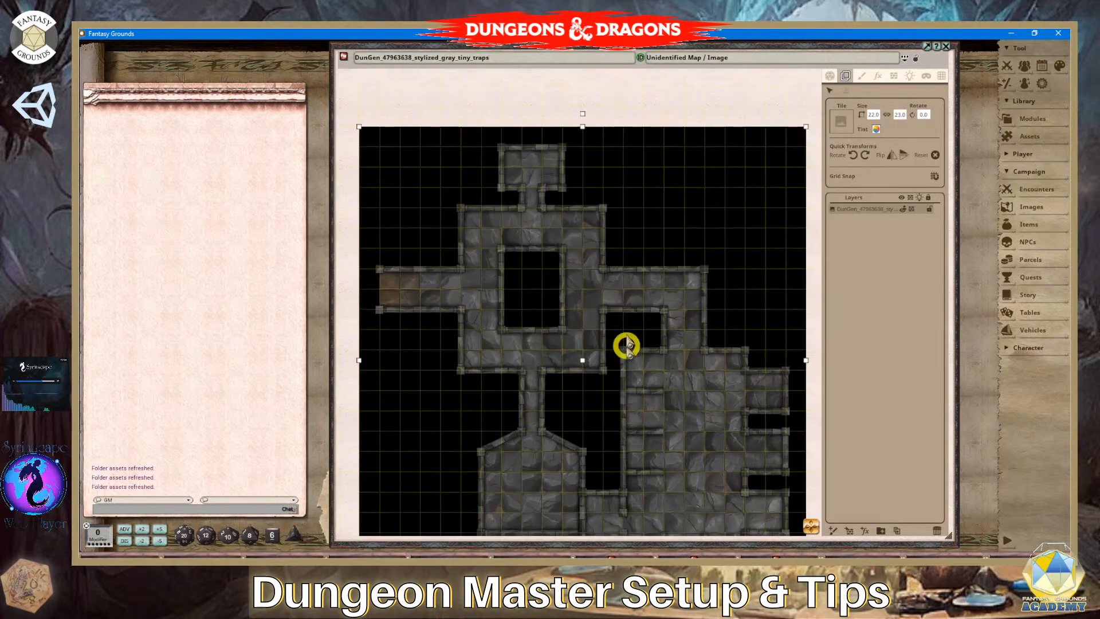
{"action": "scroll", "coordinate": [587, 447], "scroll_direction": "down", "scroll_amount": 2}
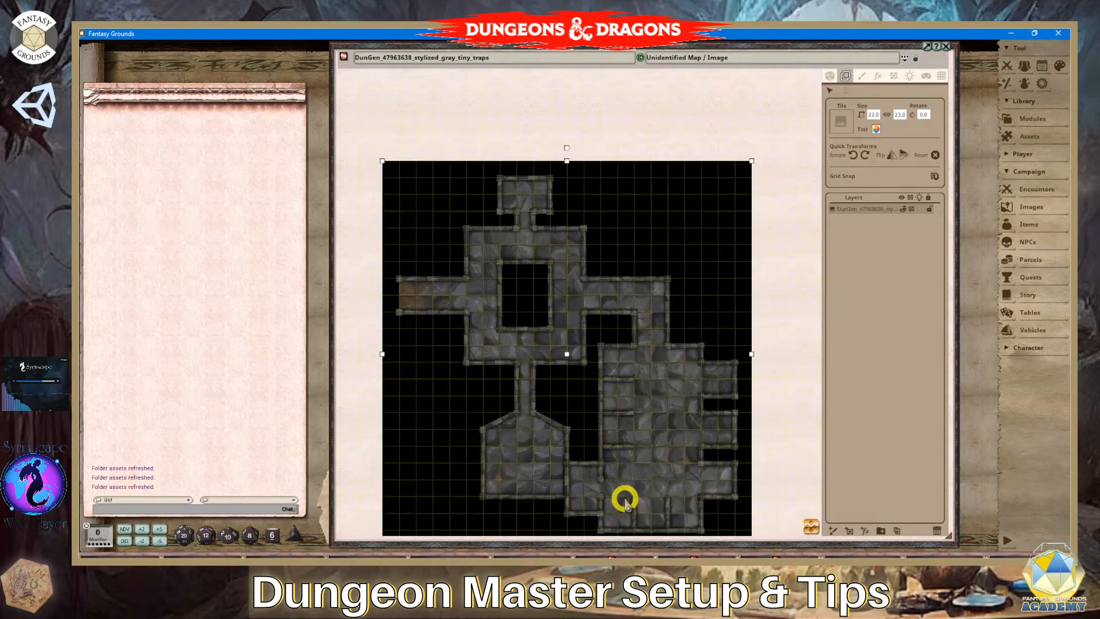
{"action": "scroll", "coordinate": [624, 500], "scroll_direction": "up", "scroll_amount": 3}
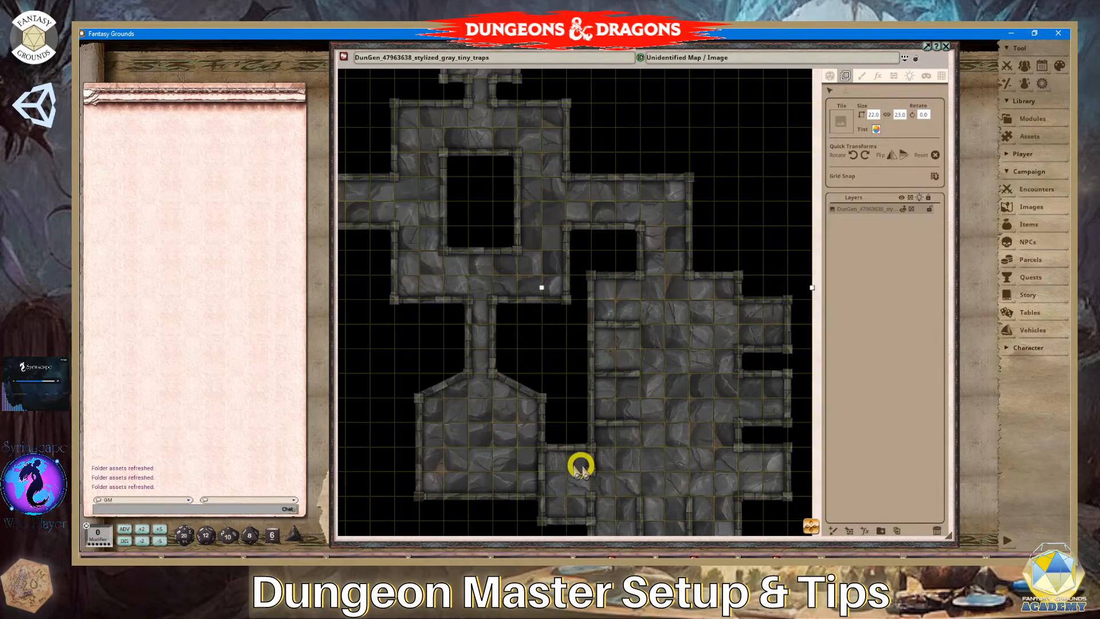
{"action": "scroll", "coordinate": [581, 467], "scroll_direction": "down", "scroll_amount": 2}
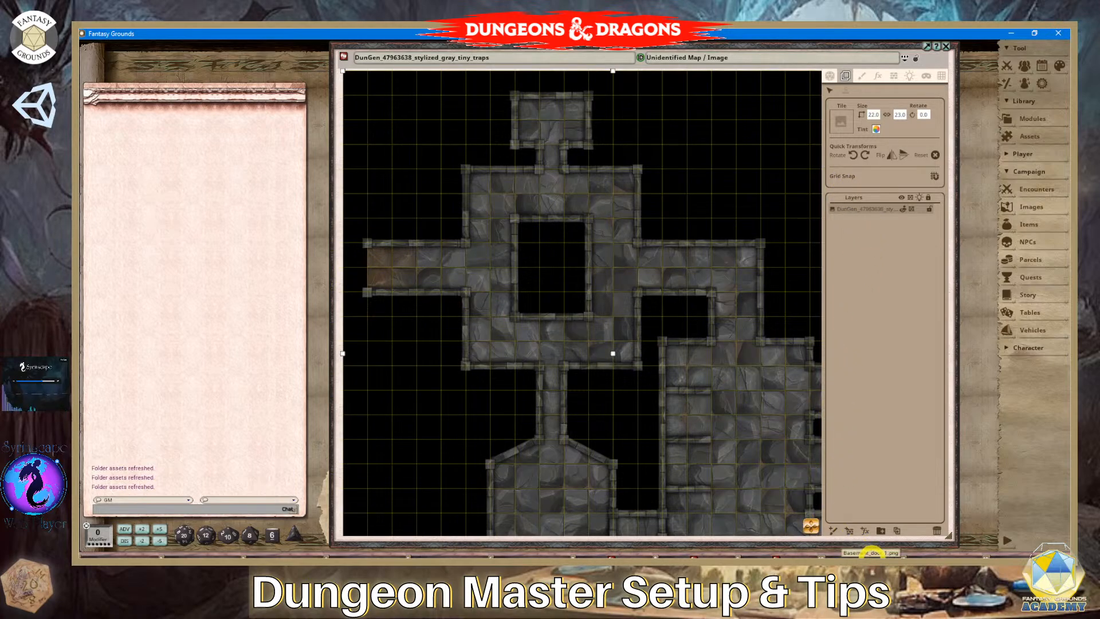
Load Basement_door_1.png as the tile, size it 1.0 by 1.7 and place it at the western corridor's open end.
{"action": "left_click_drag", "start_coordinate": [871, 553], "coordinate": [846, 122]}
{"action": "left_click_drag", "start_coordinate": [878, 550], "coordinate": [840, 121]}
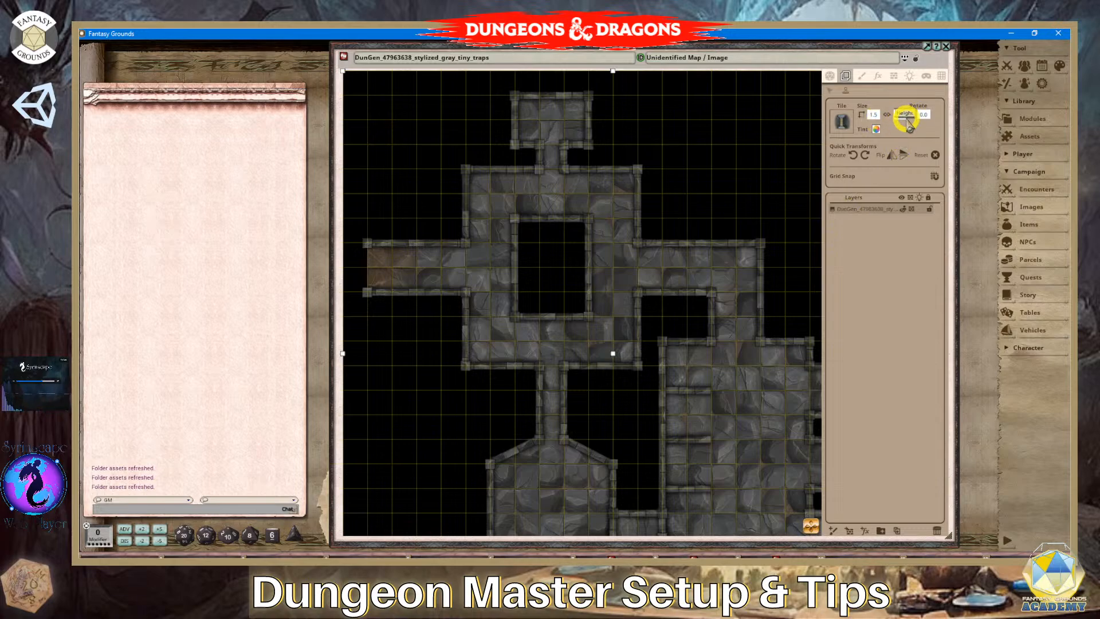
{"action": "left_click", "coordinate": [874, 115]}
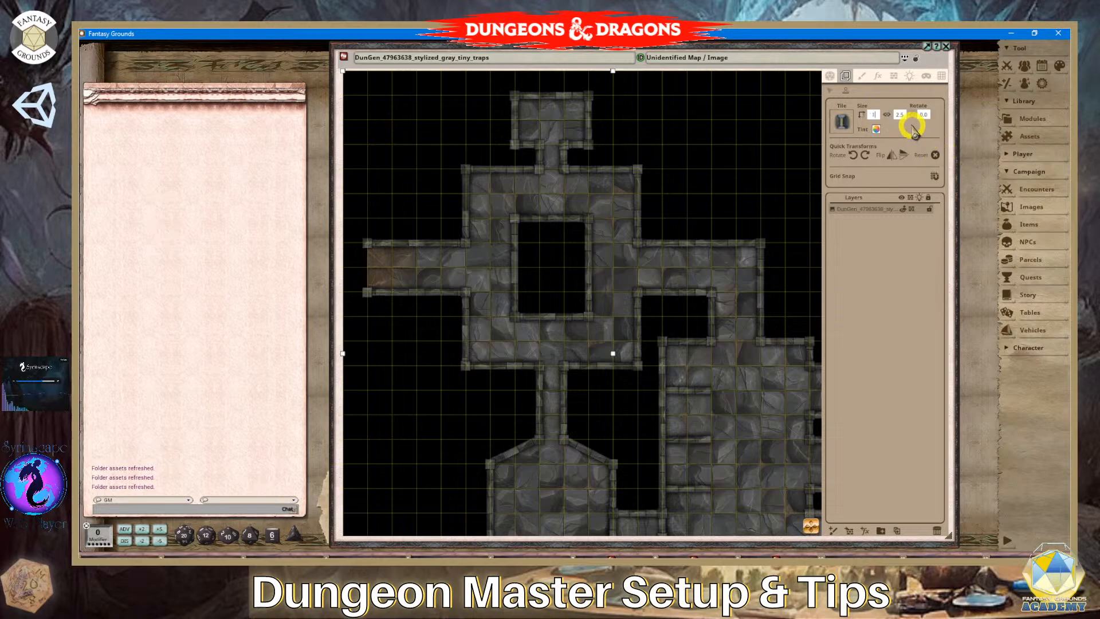
{"action": "left_click", "coordinate": [898, 115]}
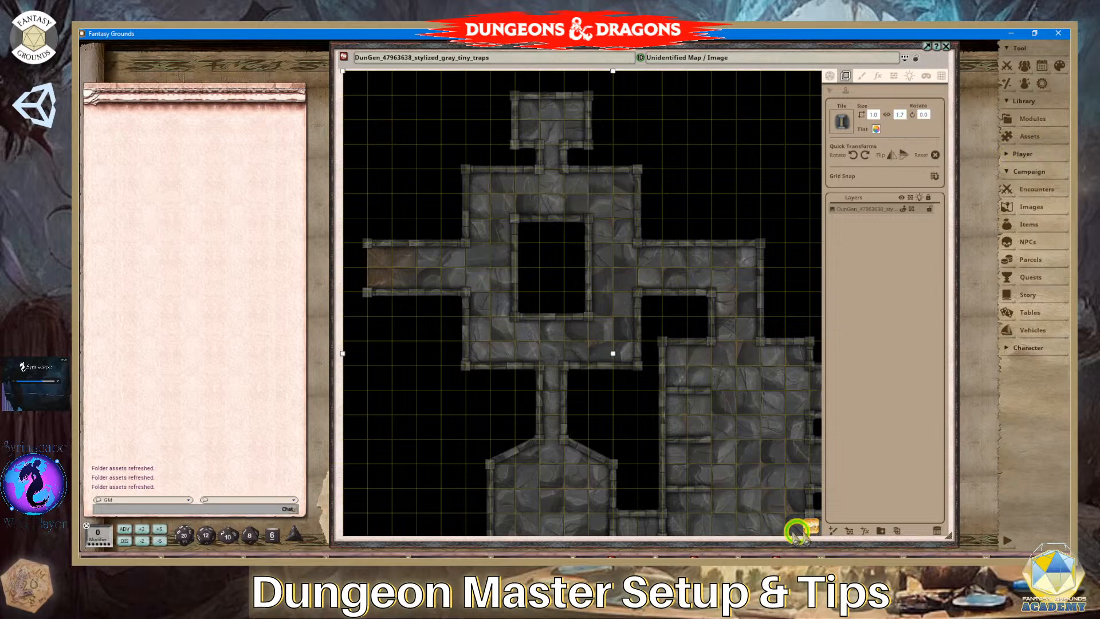
{"action": "left_click_drag", "start_coordinate": [796, 531], "coordinate": [576, 526]}
{"action": "scroll", "coordinate": [555, 439], "scroll_direction": "up", "scroll_amount": 3}
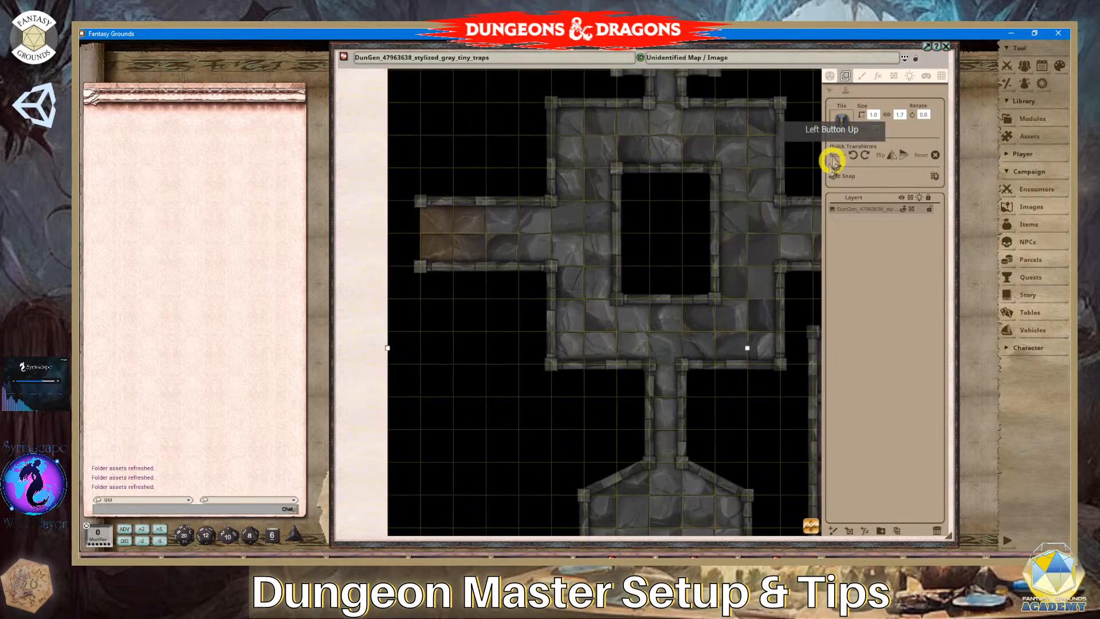
{"action": "scroll", "coordinate": [420, 259], "scroll_direction": "up", "scroll_amount": 2}
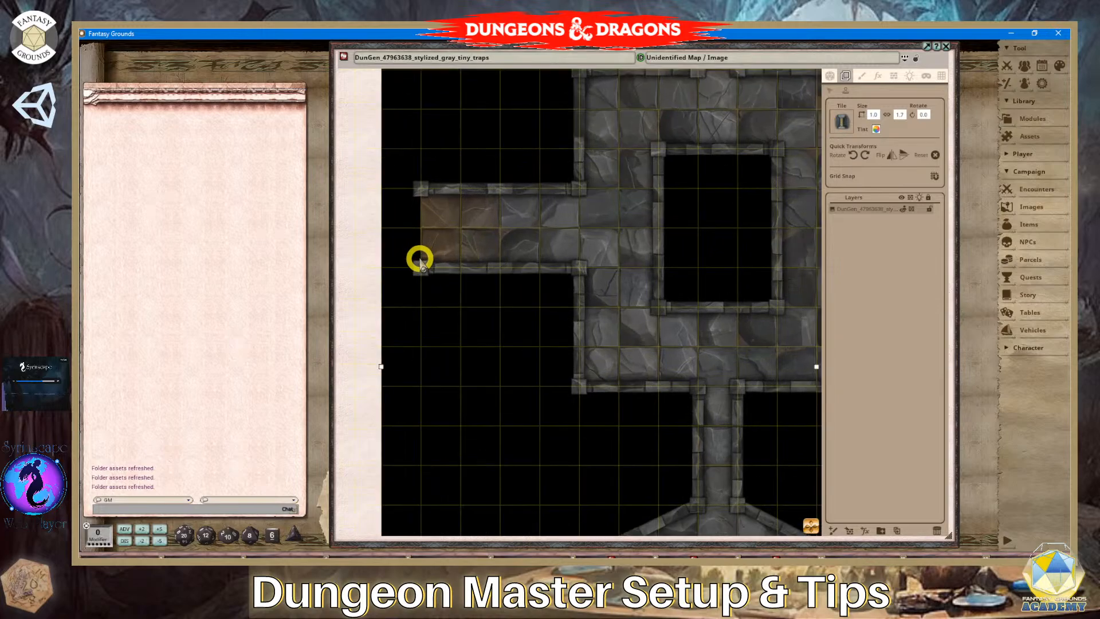
{"action": "left_click", "coordinate": [421, 229]}
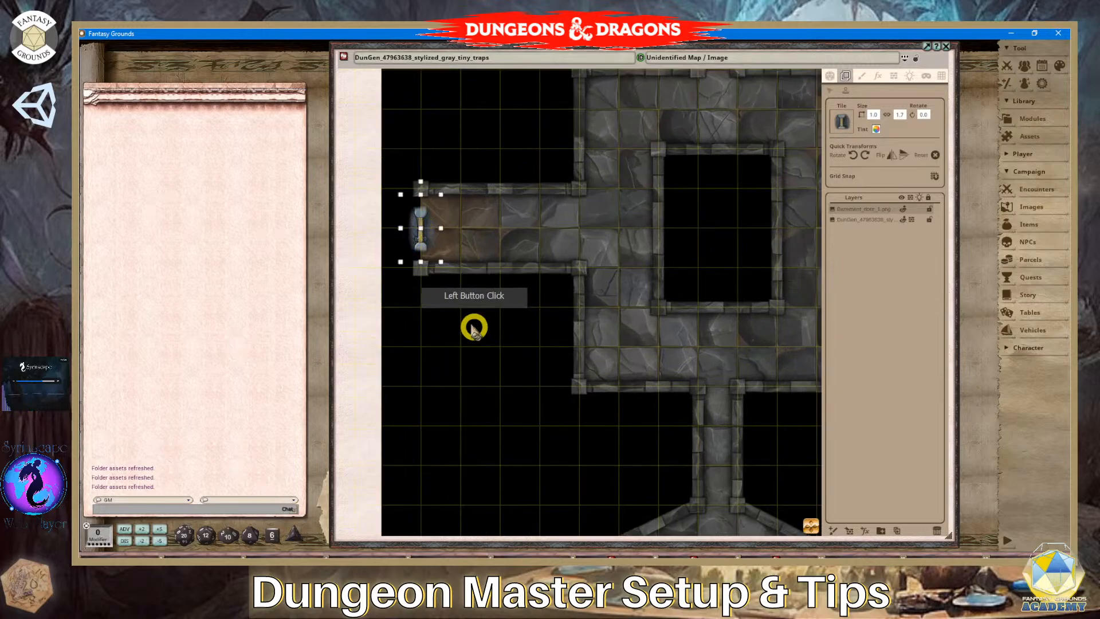
{"action": "scroll", "coordinate": [425, 315], "scroll_direction": "up", "scroll_amount": 5}
{"action": "scroll", "coordinate": [422, 210], "scroll_direction": "down", "scroll_amount": 1}
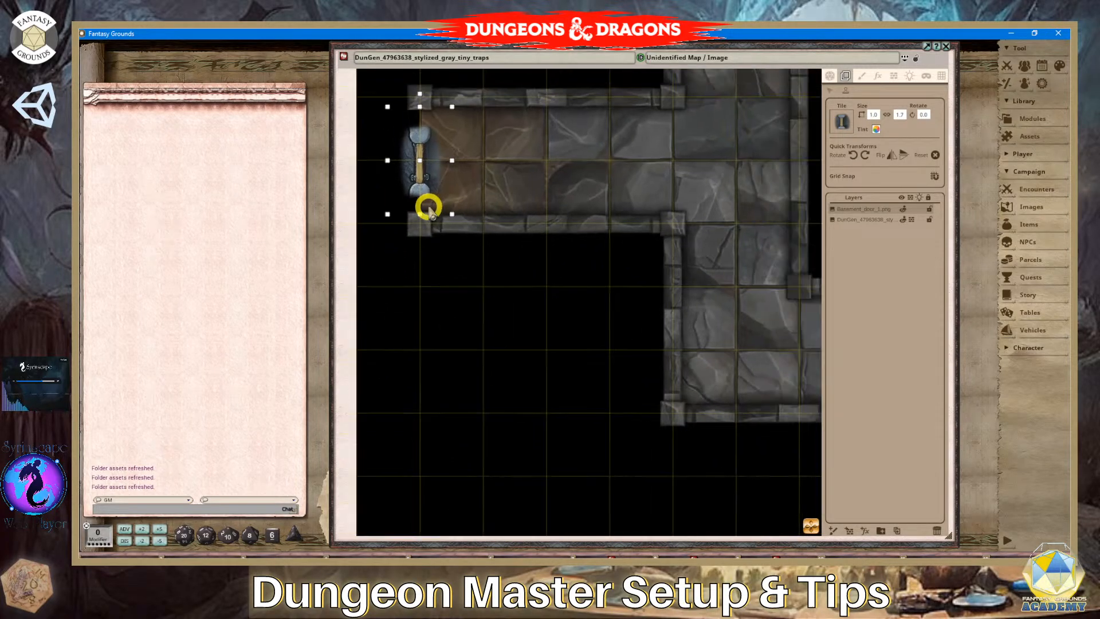
Place a second copy of the door beside the first in the western corridor, and delete both copies.
{"action": "left_click", "coordinate": [845, 213]}
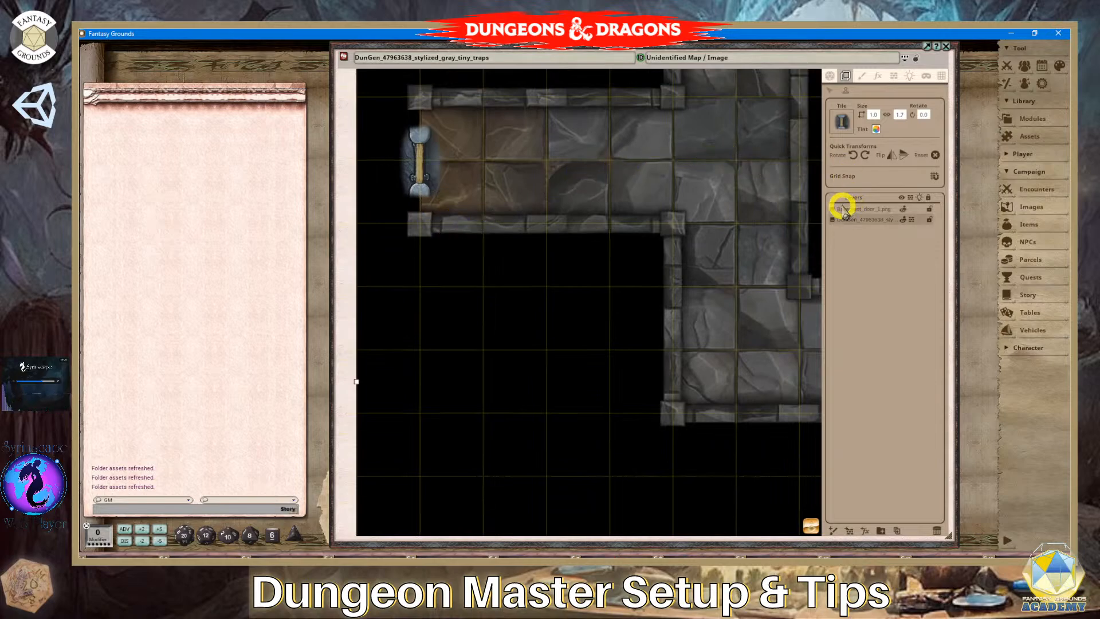
{"action": "left_click", "coordinate": [457, 174]}
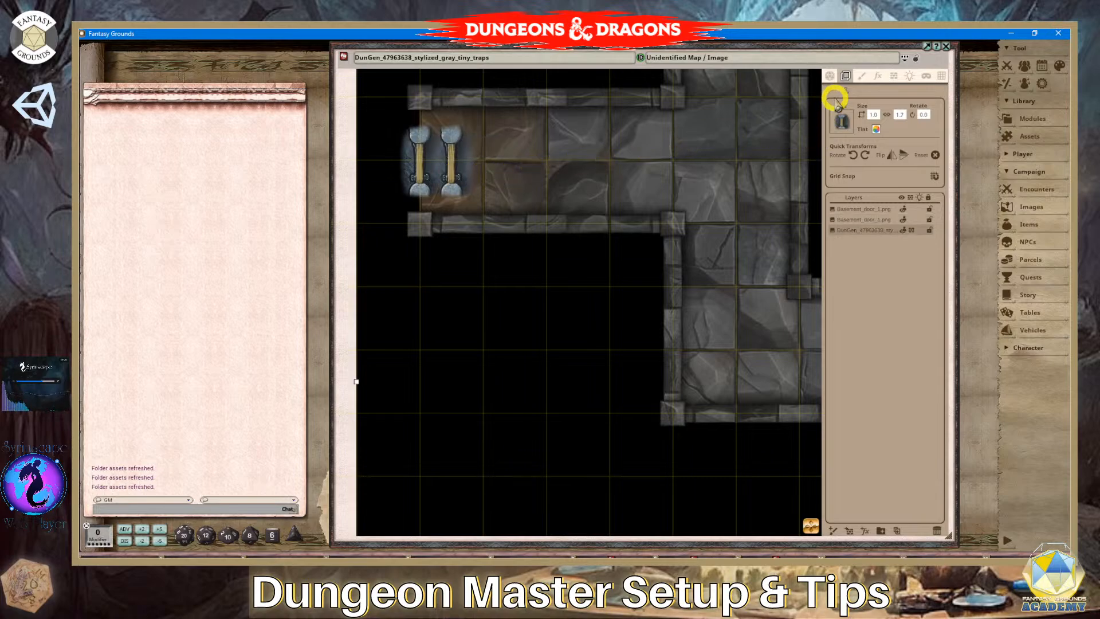
{"action": "left_click", "coordinate": [452, 173]}
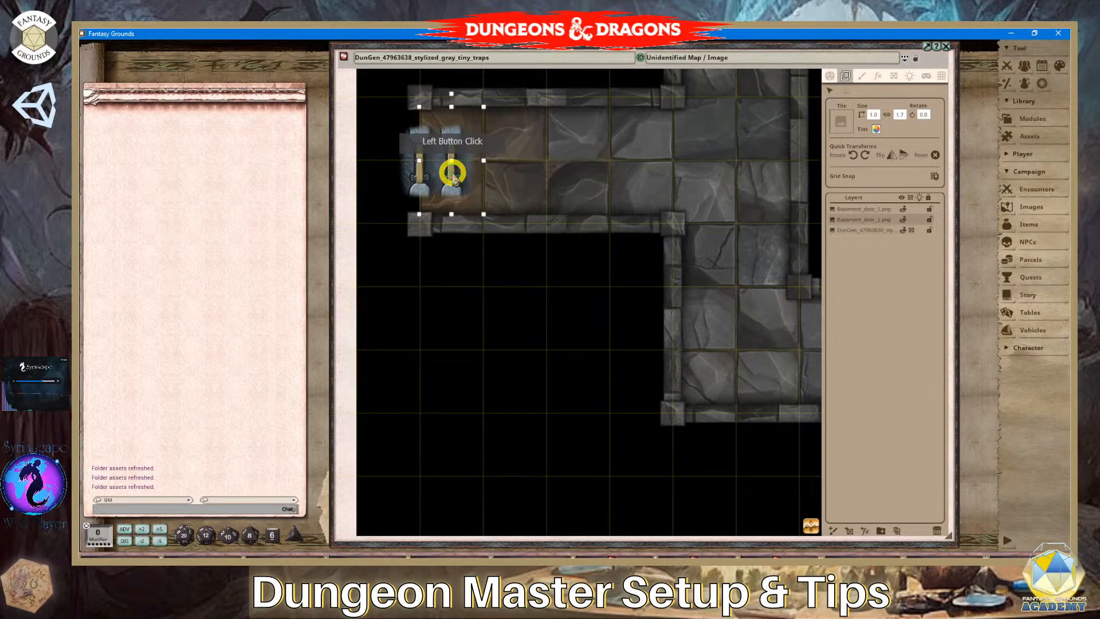
{"action": "key", "text": "Delete"}
{"action": "left_click", "coordinate": [418, 168]}
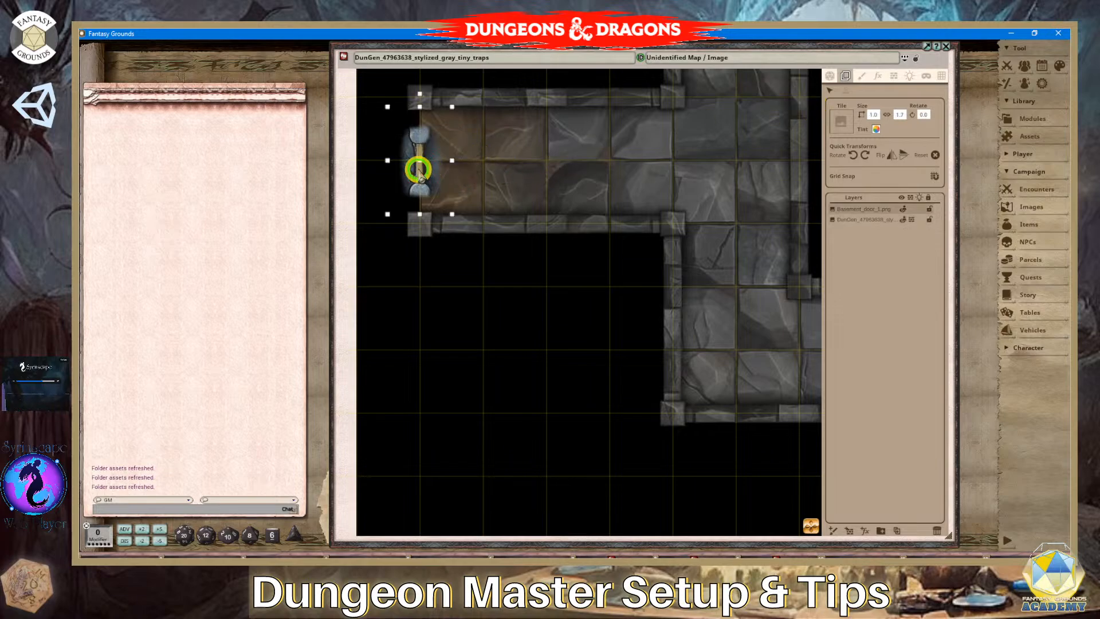
{"action": "key", "text": "Delete"}
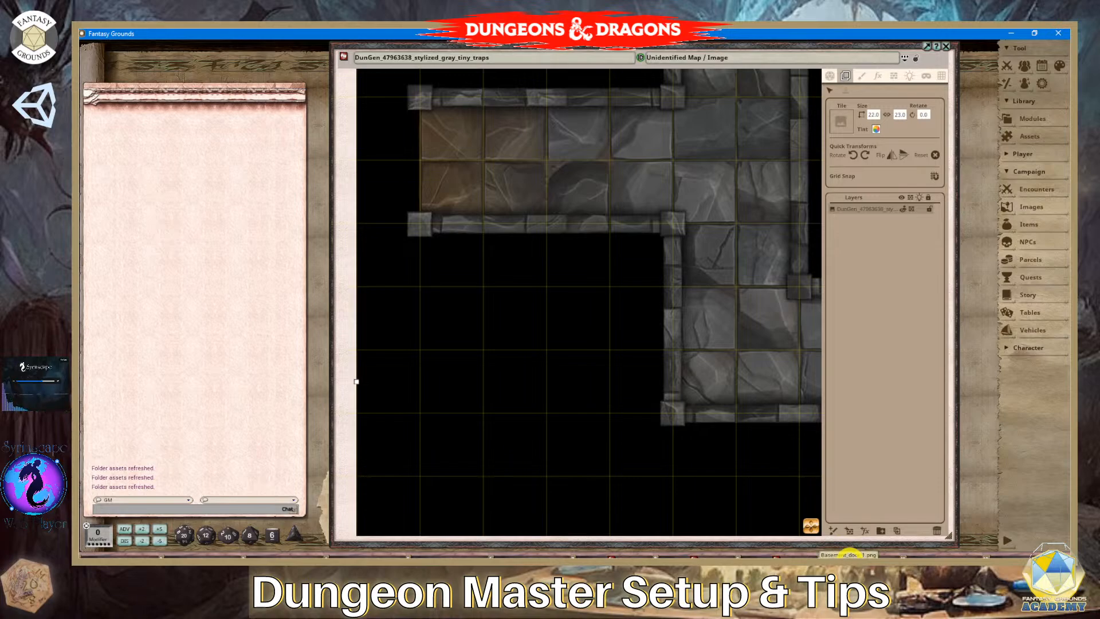
Add Basement_door_1.png at its default size directly to the map and move it onto the western corridor's open end.
{"action": "left_click_drag", "start_coordinate": [850, 549], "coordinate": [452, 149]}
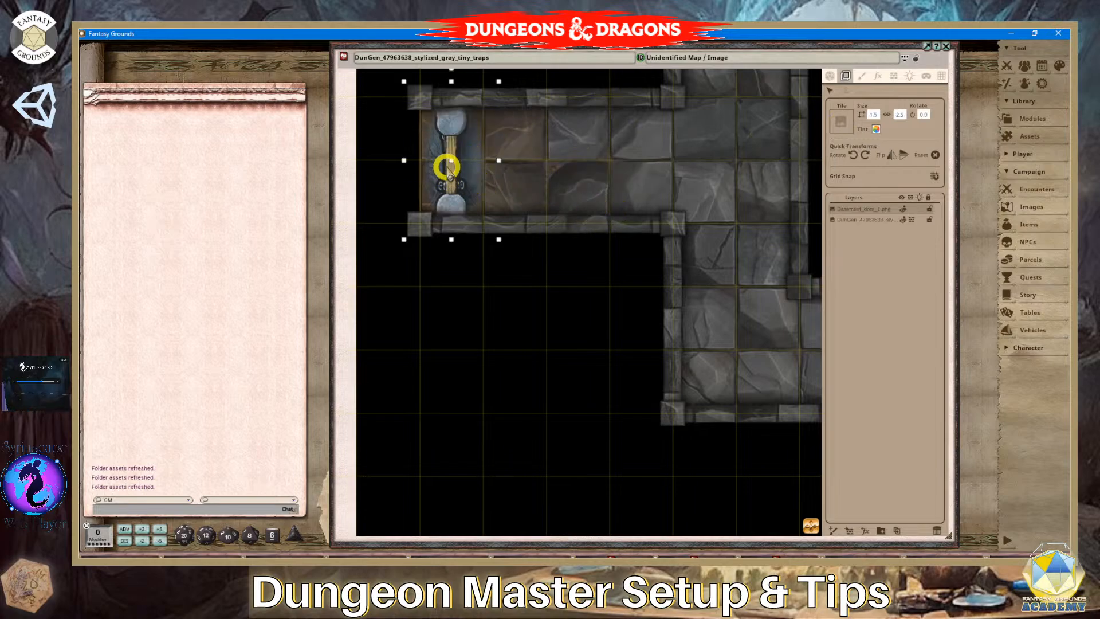
{"action": "left_click_drag", "start_coordinate": [457, 168], "coordinate": [431, 165]}
{"action": "scroll", "coordinate": [619, 302], "scroll_direction": "down", "scroll_amount": 2}
{"action": "scroll", "coordinate": [619, 302], "scroll_direction": "down", "scroll_amount": 1}
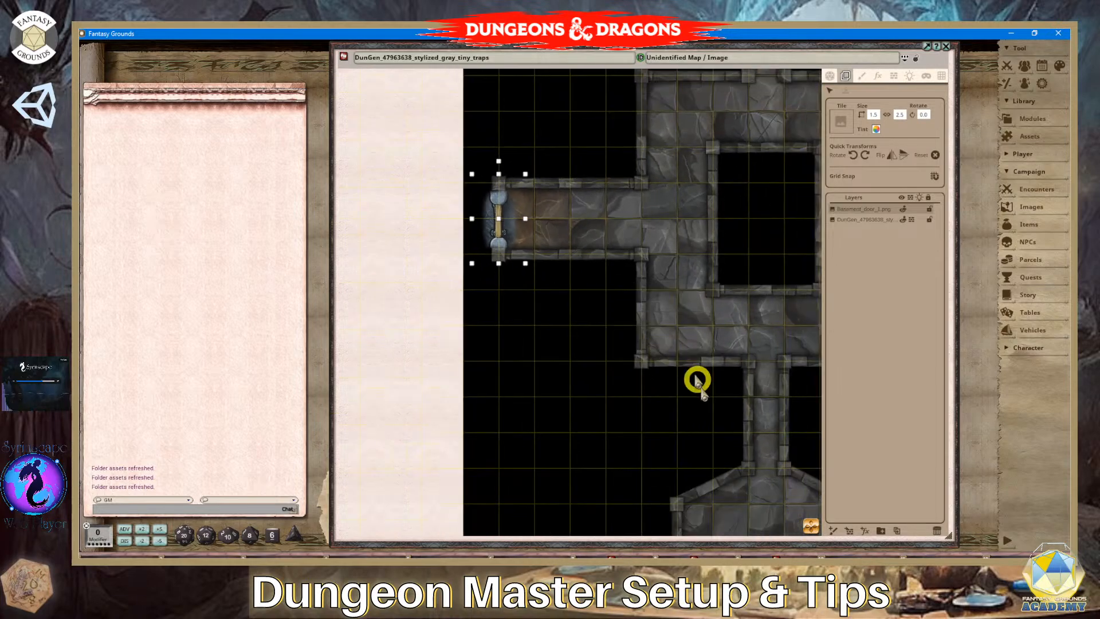
Load Basement_door_1.png as the tile, size it 1.0 by 1.7 and place it in the doorway between the small southern room and the large hall.
{"action": "left_click_drag", "start_coordinate": [812, 525], "coordinate": [745, 438]}
{"action": "scroll", "coordinate": [727, 424], "scroll_direction": "up", "scroll_amount": 4}
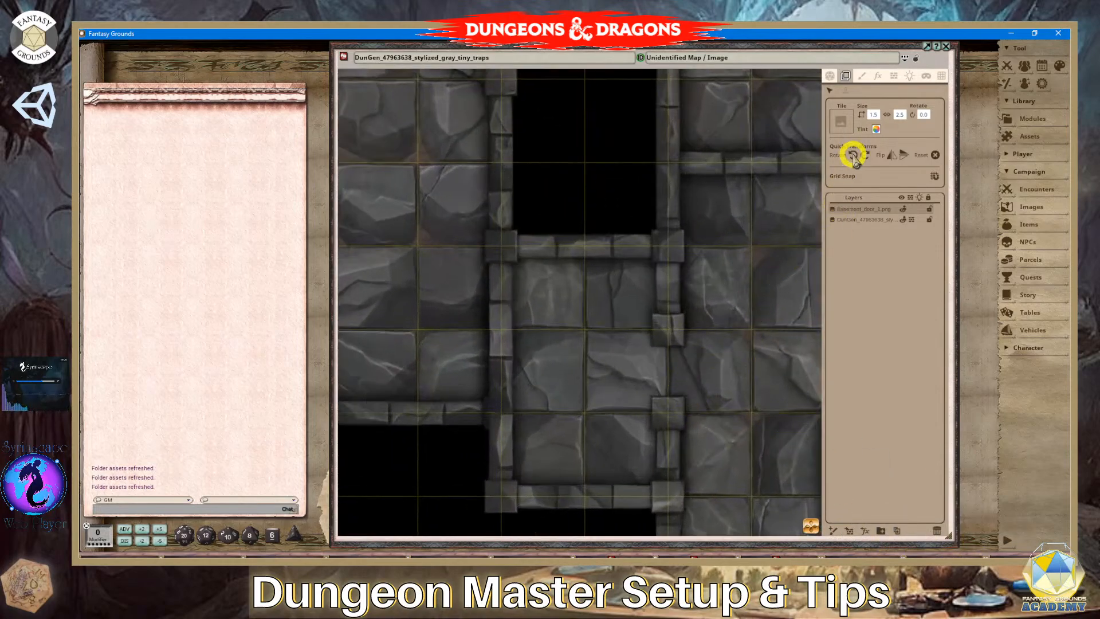
{"action": "left_click_drag", "start_coordinate": [862, 556], "coordinate": [840, 120]}
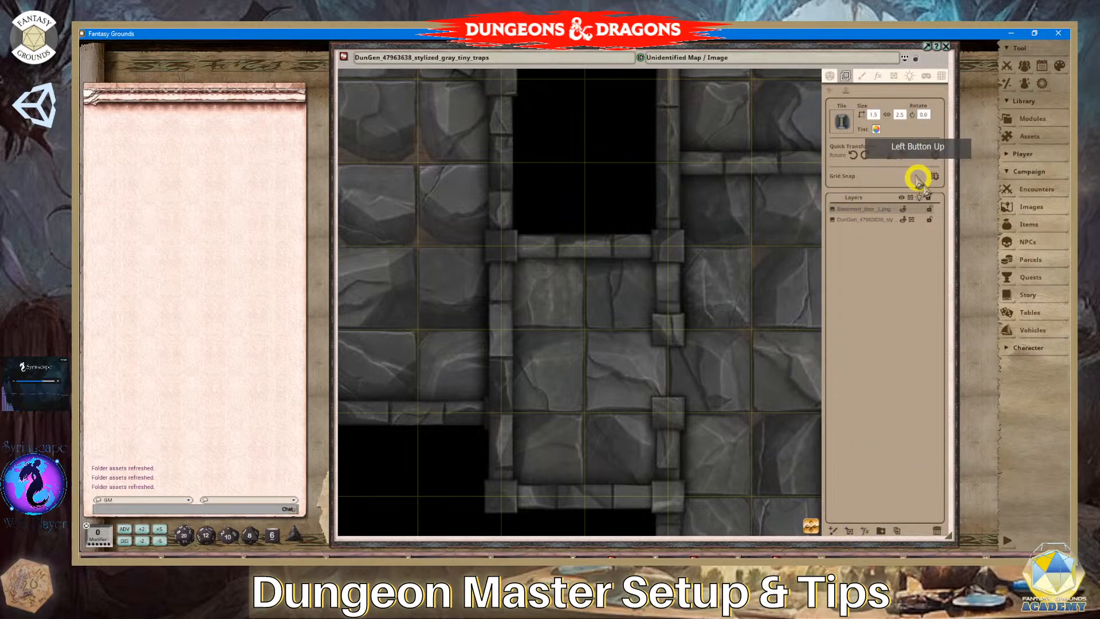
{"action": "left_click", "coordinate": [873, 114]}
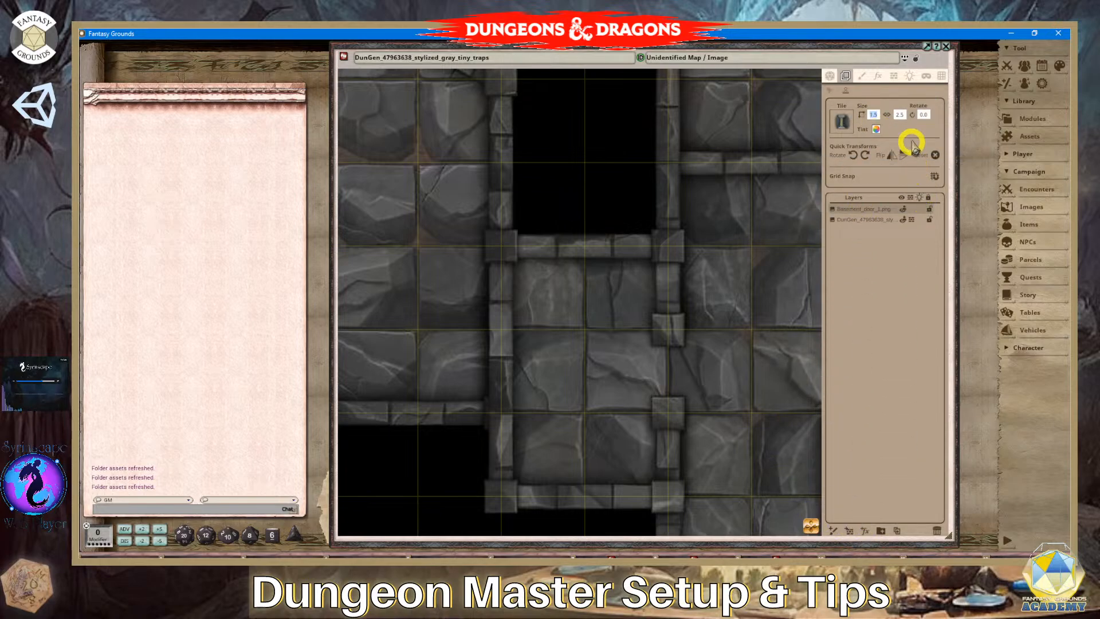
{"action": "left_click", "coordinate": [900, 114]}
{"action": "left_click", "coordinate": [668, 344]}
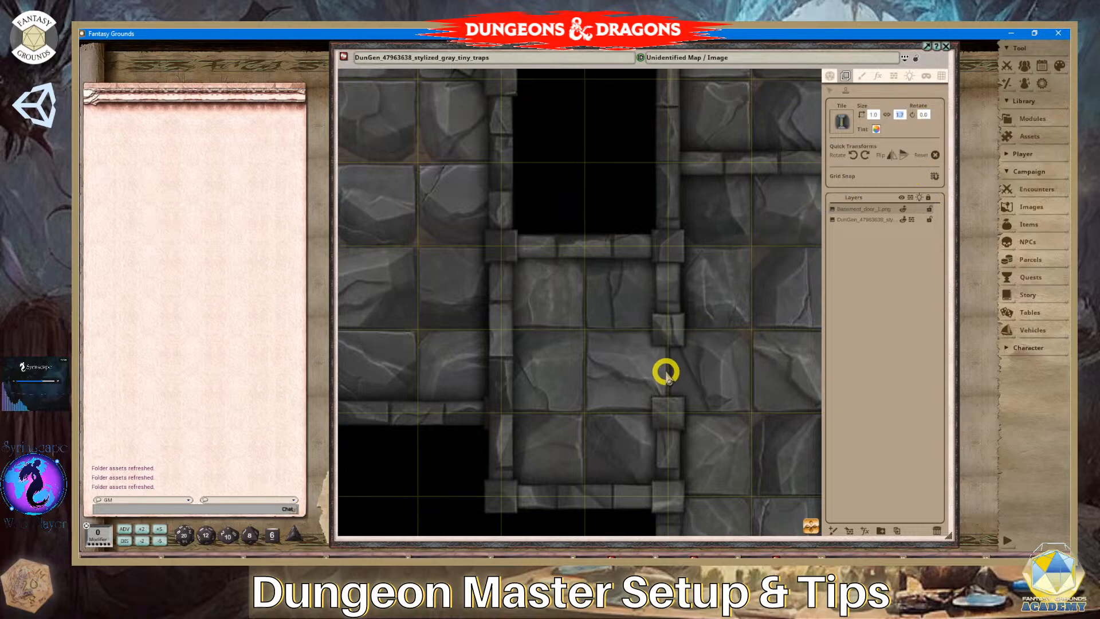
{"action": "left_click", "coordinate": [666, 372]}
Leave layer editing and examine how the small southern room's door looks both against the whole map and close up.
{"action": "scroll", "coordinate": [768, 401], "scroll_direction": "down", "scroll_amount": 3}
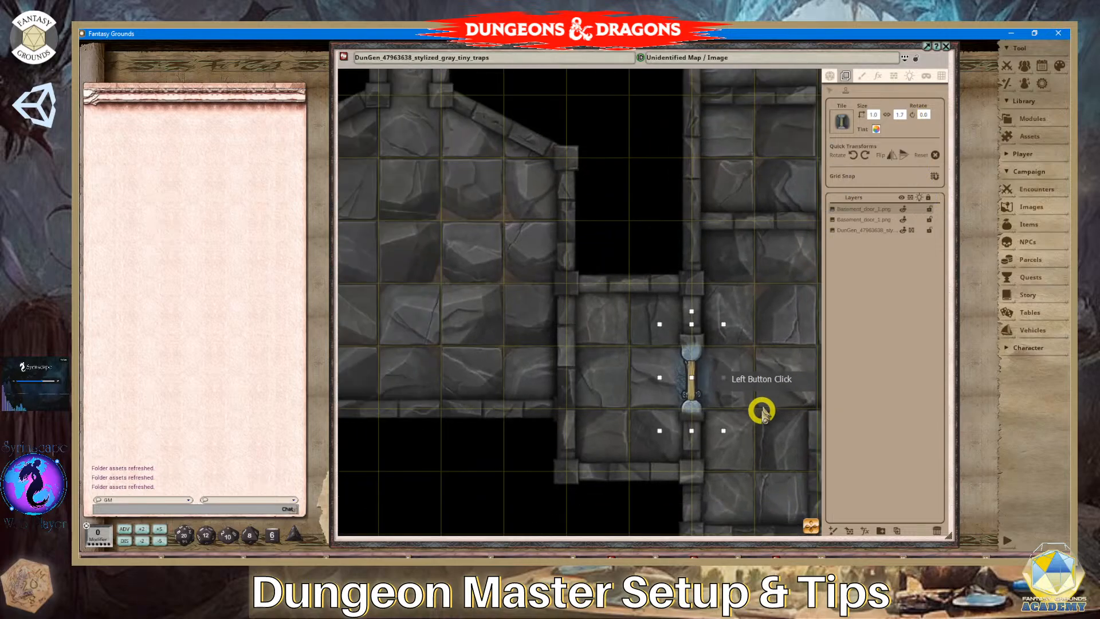
{"action": "scroll", "coordinate": [767, 448], "scroll_direction": "down", "scroll_amount": 3}
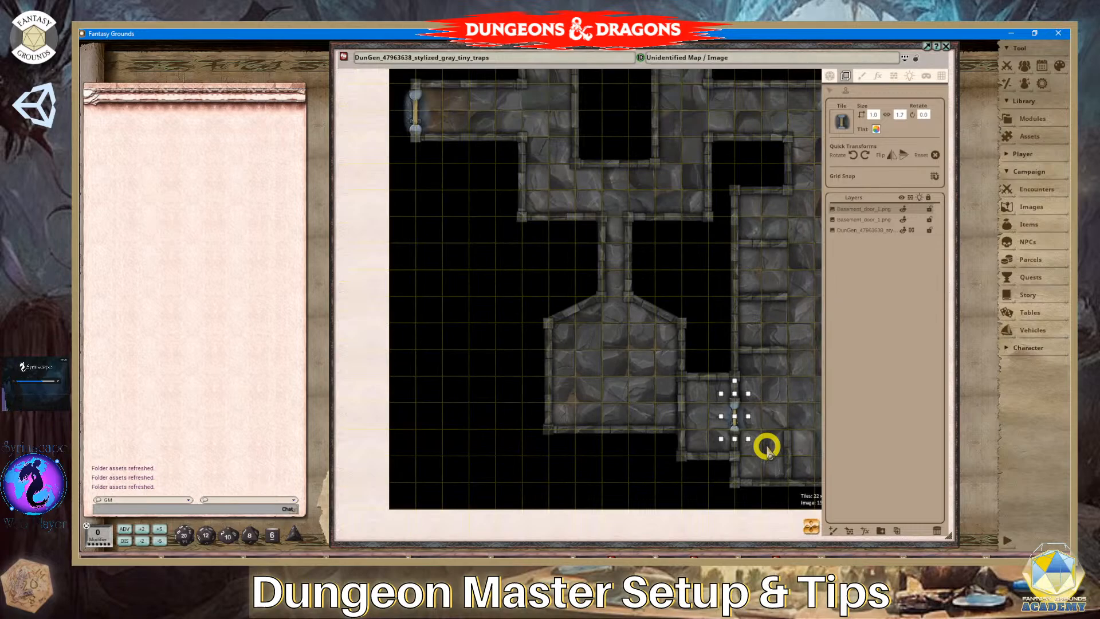
{"action": "scroll", "coordinate": [766, 447], "scroll_direction": "down", "scroll_amount": 3}
{"action": "scroll", "coordinate": [766, 447], "scroll_direction": "up", "scroll_amount": 3}
{"action": "scroll", "coordinate": [766, 446], "scroll_direction": "down", "scroll_amount": 2}
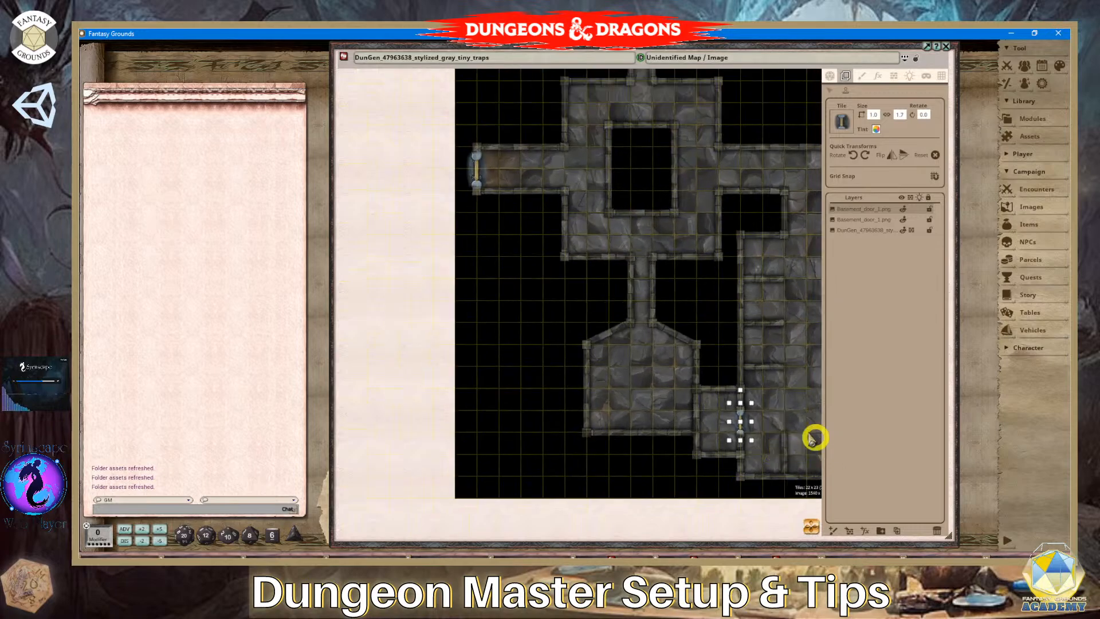
{"action": "left_click_drag", "start_coordinate": [818, 520], "coordinate": [862, 487]}
{"action": "scroll", "coordinate": [734, 432], "scroll_direction": "down", "scroll_amount": 3}
{"action": "scroll", "coordinate": [771, 433], "scroll_direction": "up", "scroll_amount": 3}
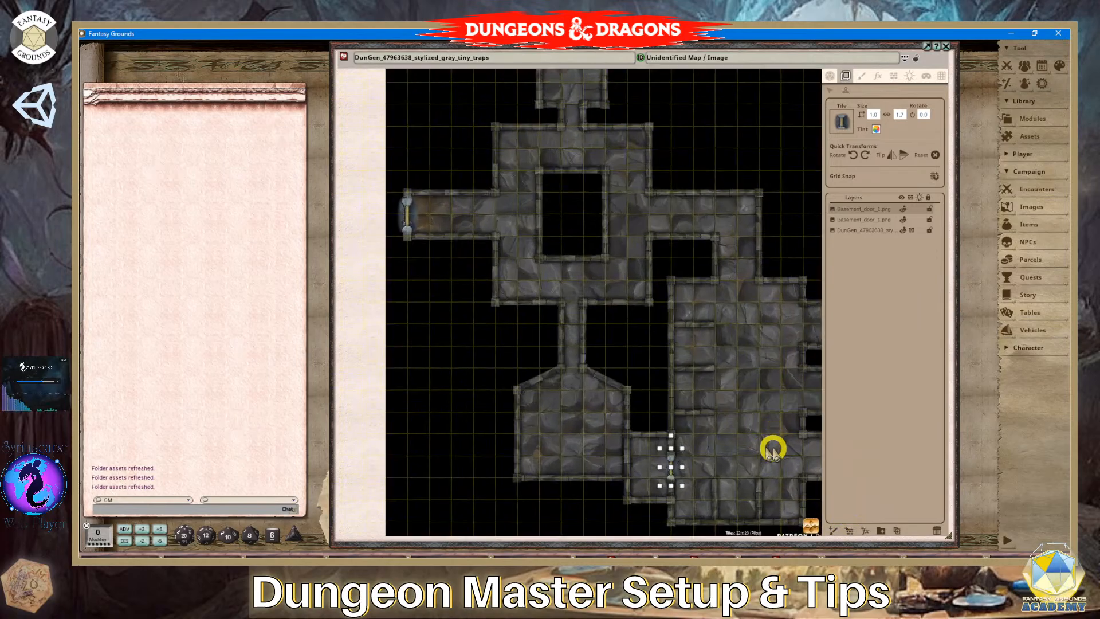
{"action": "left_click", "coordinate": [831, 77]}
{"action": "left_click_drag", "start_coordinate": [815, 521], "coordinate": [821, 549]}
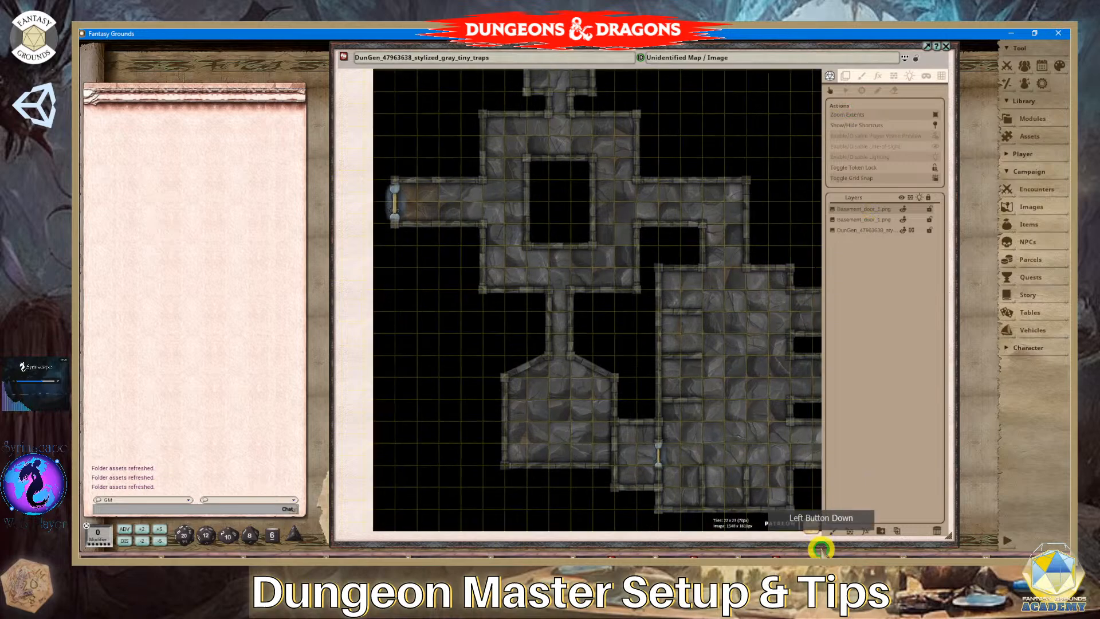
{"action": "scroll", "coordinate": [647, 452], "scroll_direction": "up", "scroll_amount": 10}
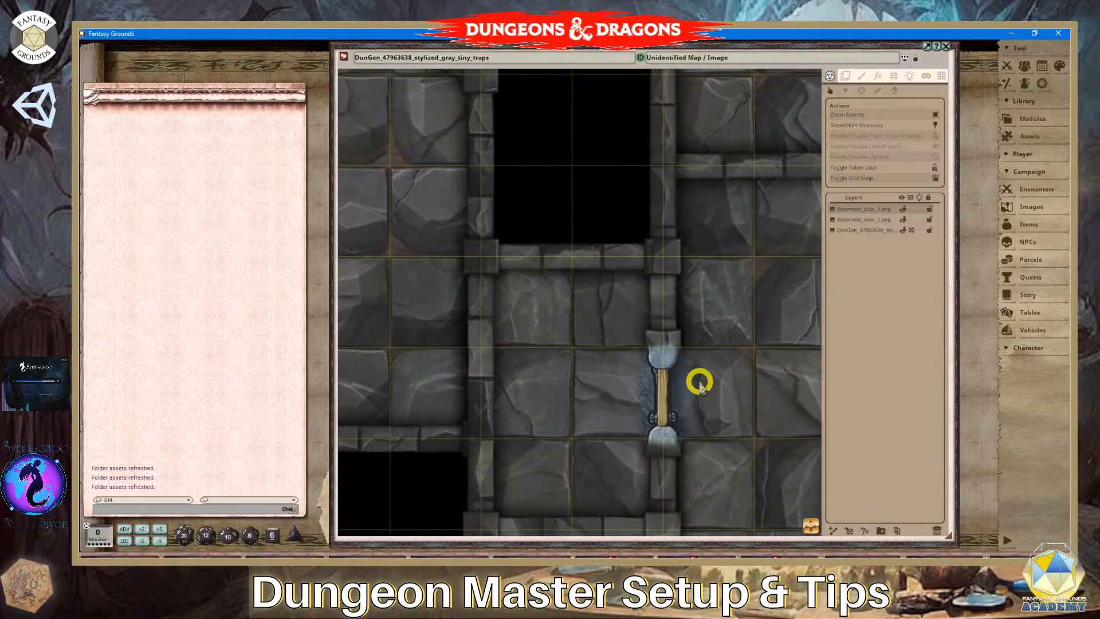
Return to layer editing, select the small southern room's door and lower its tint's alpha to about half.
{"action": "left_click", "coordinate": [846, 76]}
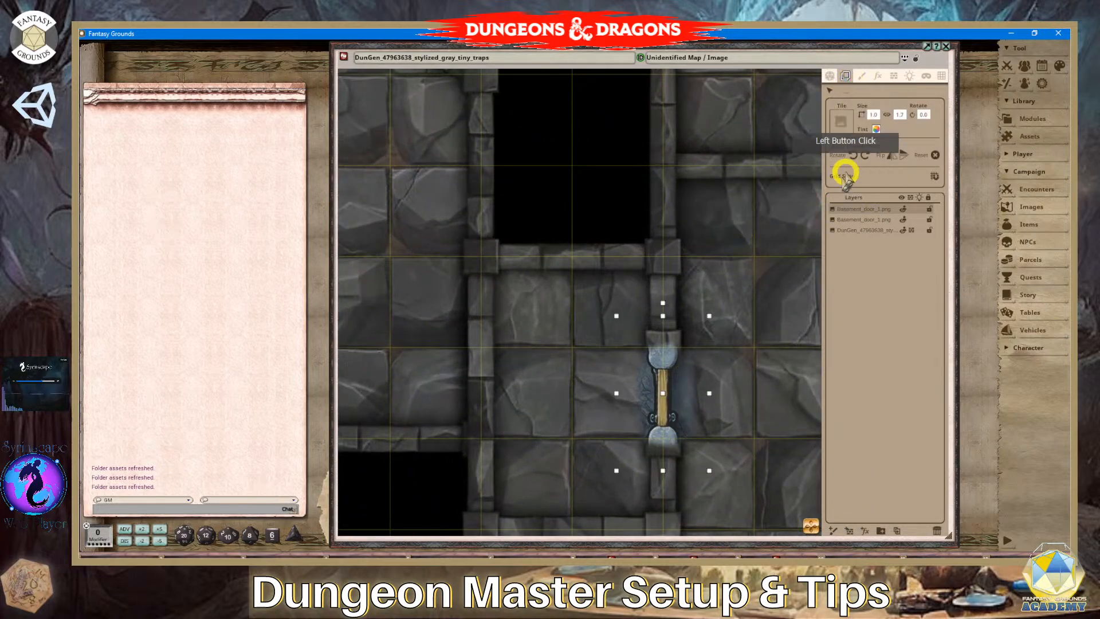
{"action": "left_click", "coordinate": [829, 92]}
{"action": "left_click", "coordinate": [666, 362]}
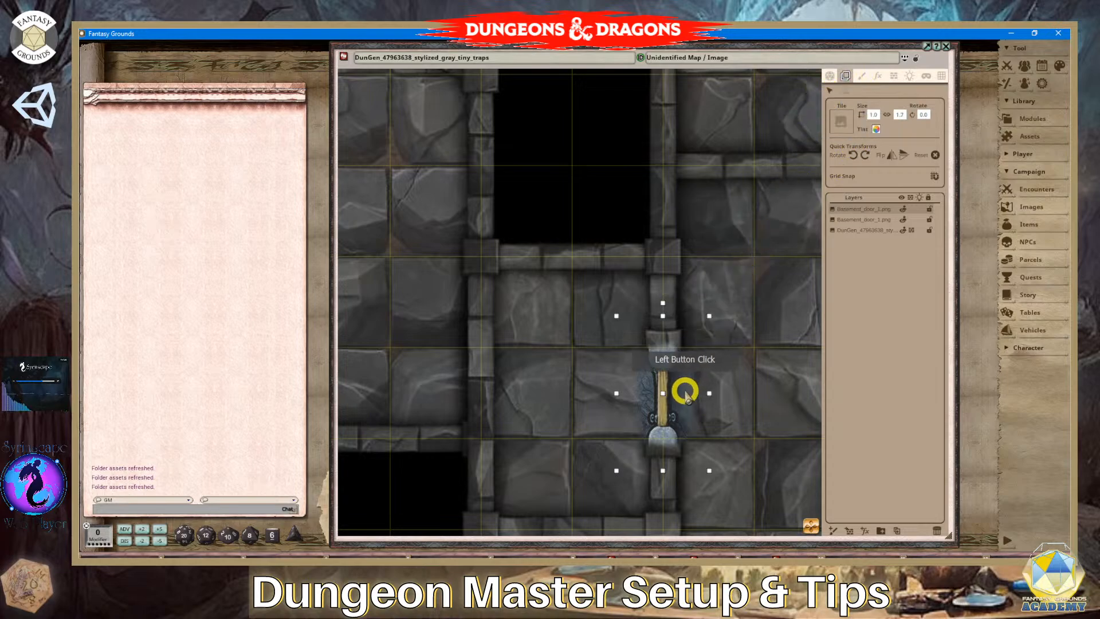
{"action": "left_click", "coordinate": [668, 361]}
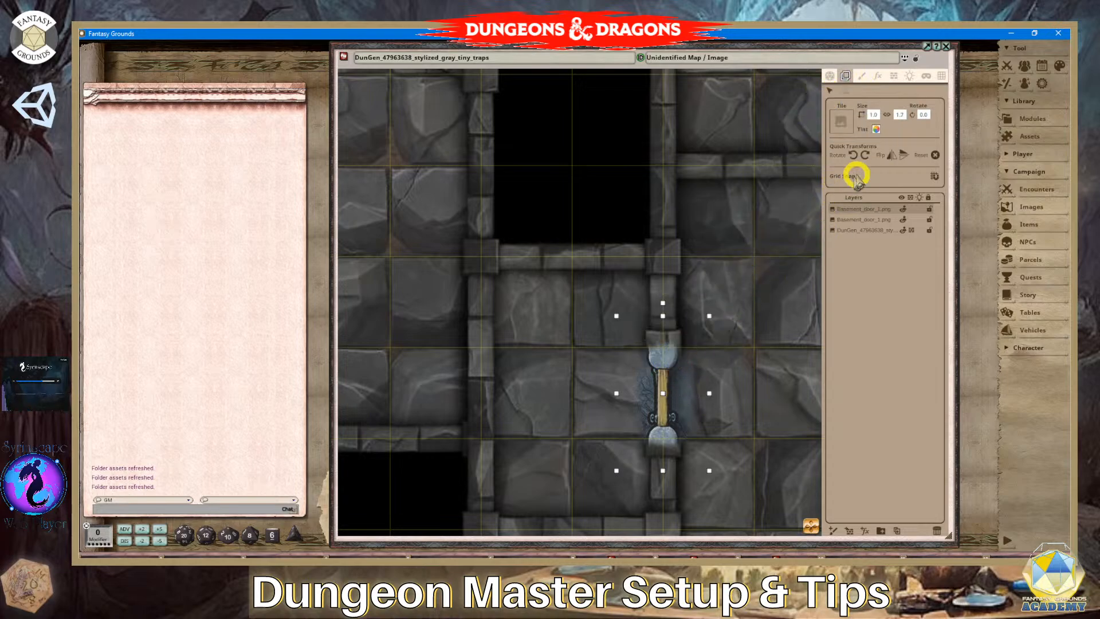
{"action": "left_click", "coordinate": [876, 129]}
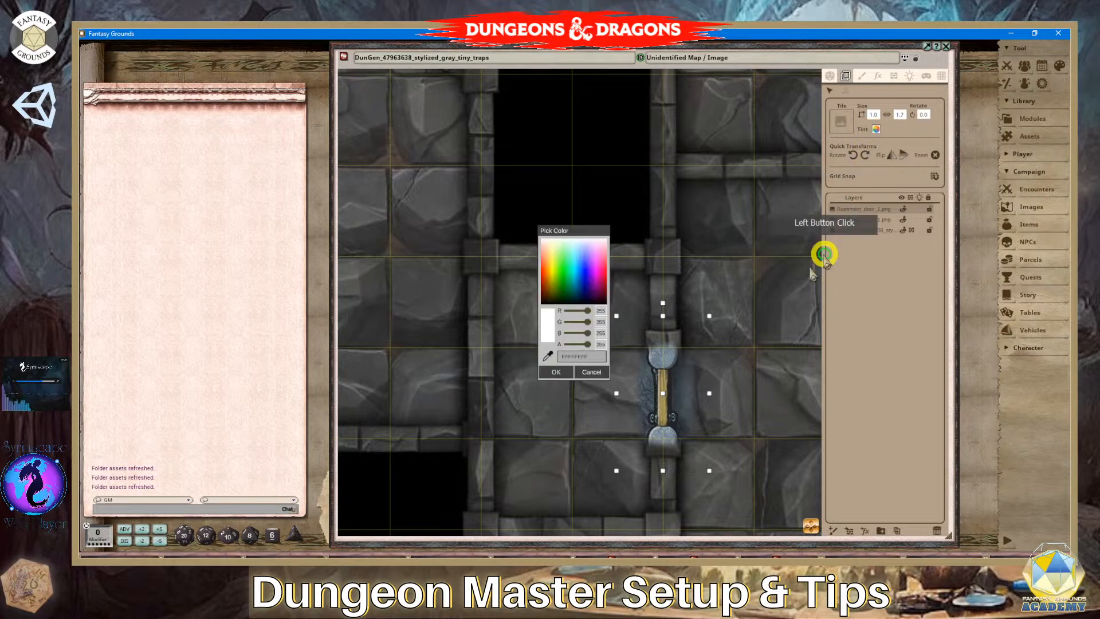
{"action": "left_click_drag", "start_coordinate": [588, 344], "coordinate": [577, 344]}
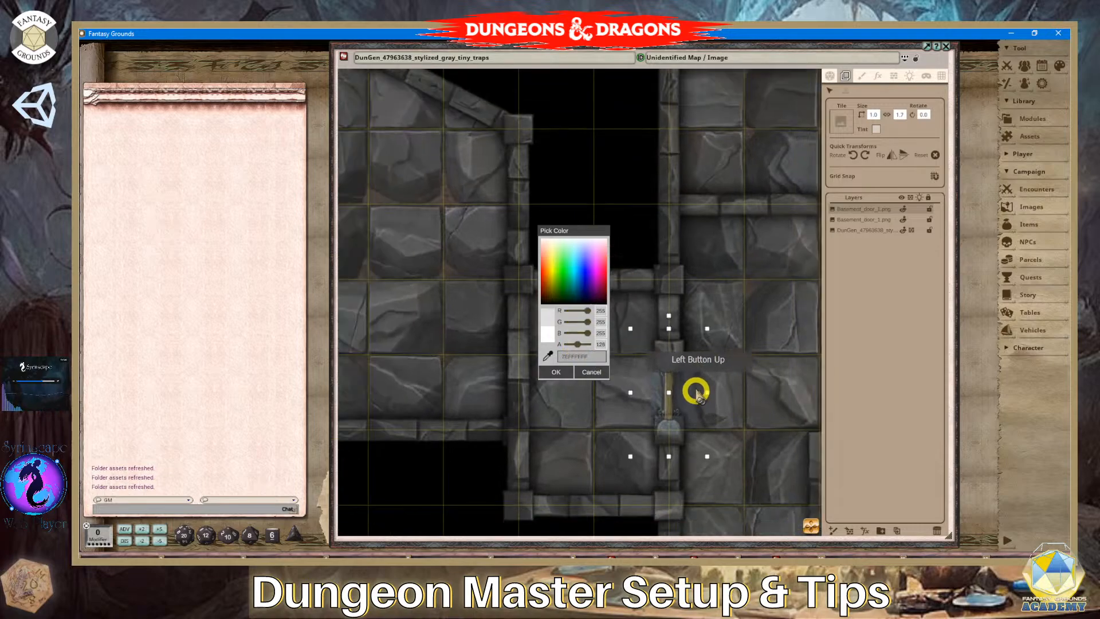
{"action": "scroll", "coordinate": [687, 386], "scroll_direction": "up", "scroll_amount": 1}
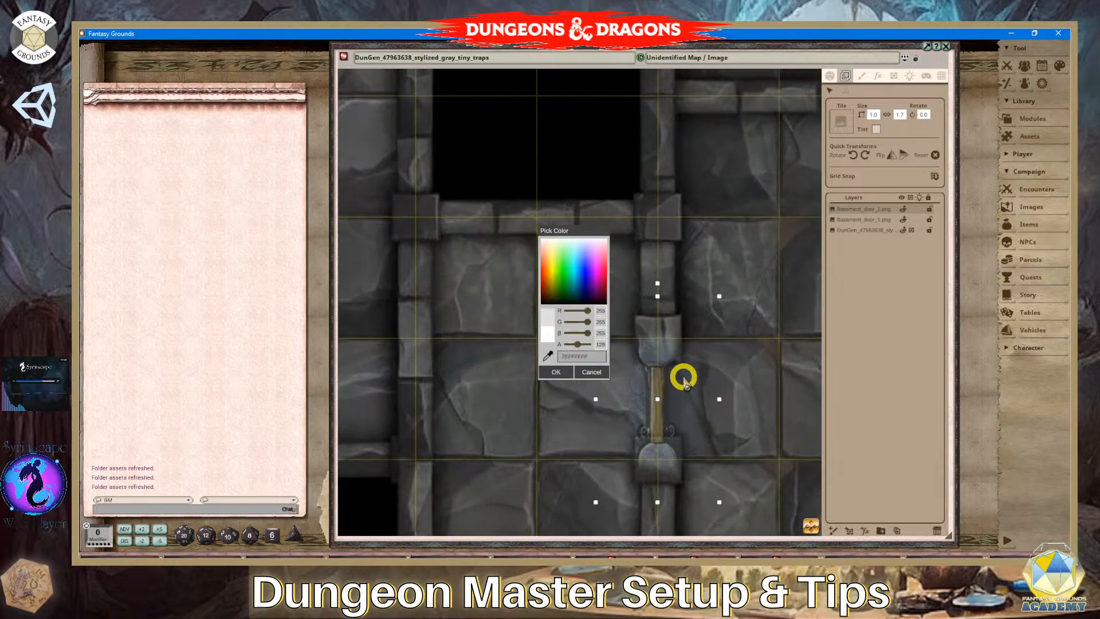
Sample a grey from the wall stone beside the door as its tint, giving red 87, green 85 and blue 78.
{"action": "left_click", "coordinate": [547, 355]}
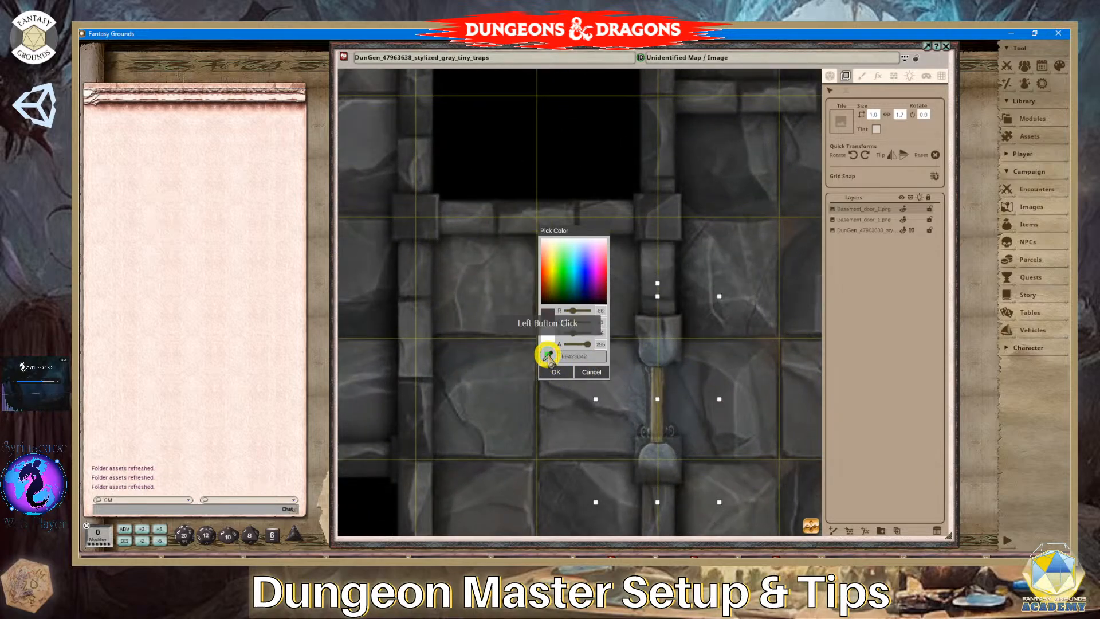
{"action": "left_click", "coordinate": [673, 327]}
{"action": "scroll", "coordinate": [729, 427], "scroll_direction": "up", "scroll_amount": 3}
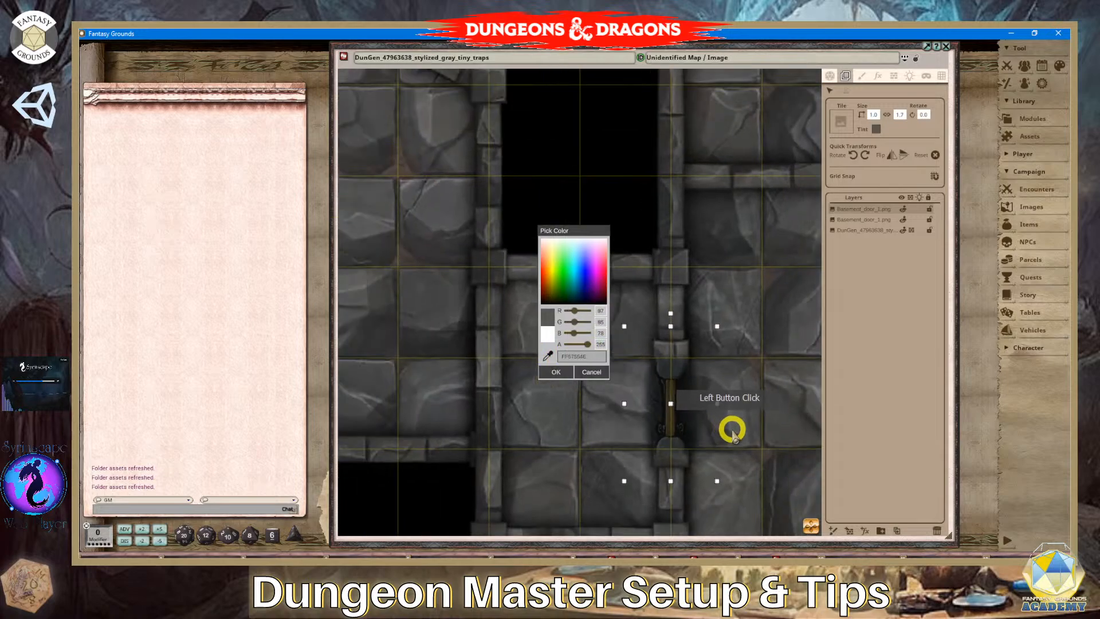
{"action": "scroll", "coordinate": [692, 415], "scroll_direction": "down", "scroll_amount": 2}
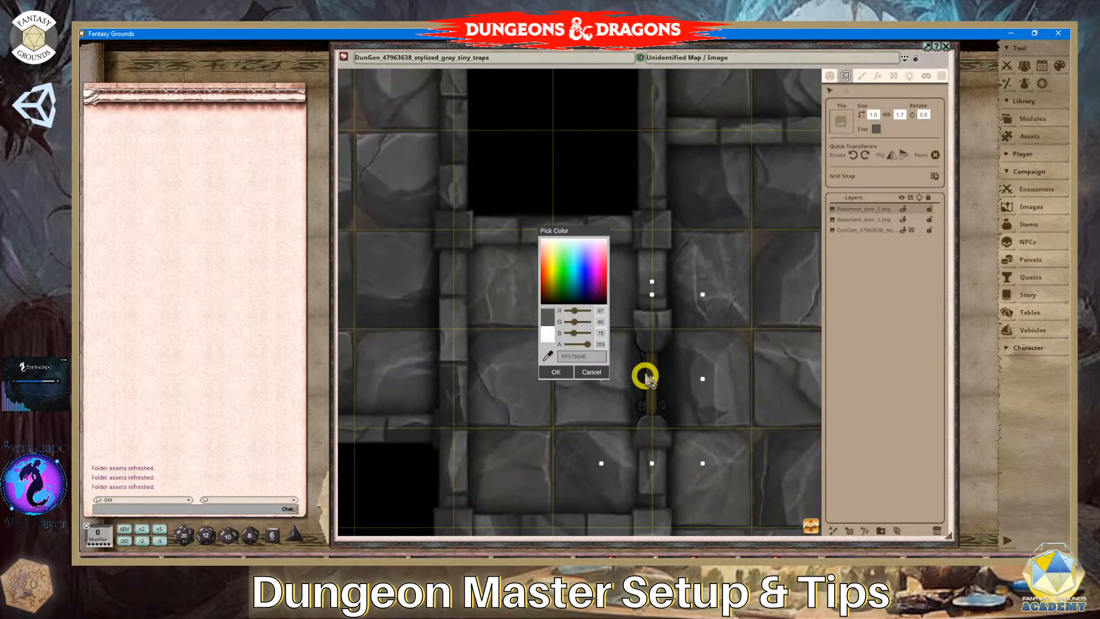
Lower the alpha of the door's grey tint to 193 and accept the colour.
{"action": "left_click_drag", "start_coordinate": [587, 344], "coordinate": [580, 345]}
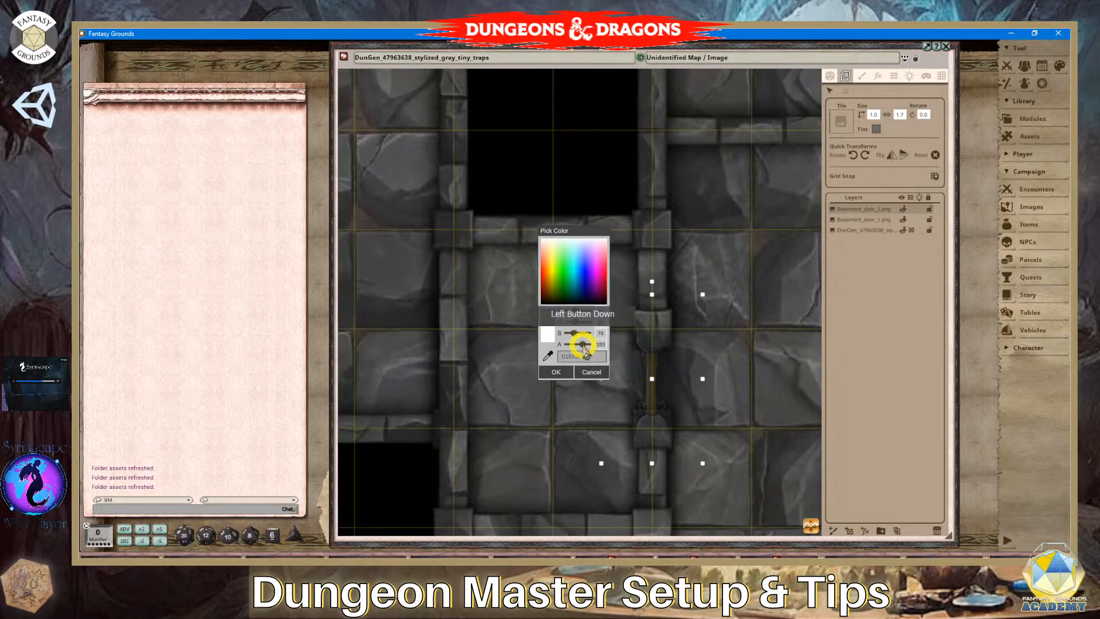
{"action": "left_click_drag", "start_coordinate": [584, 346], "coordinate": [585, 345]}
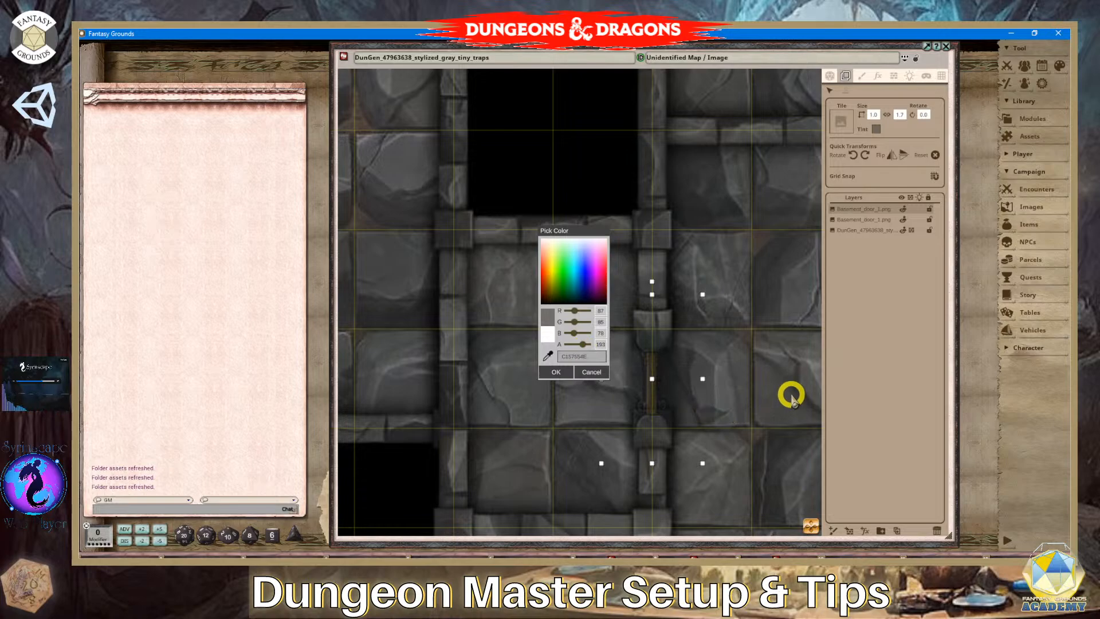
{"action": "scroll", "coordinate": [747, 399], "scroll_direction": "down", "scroll_amount": 3}
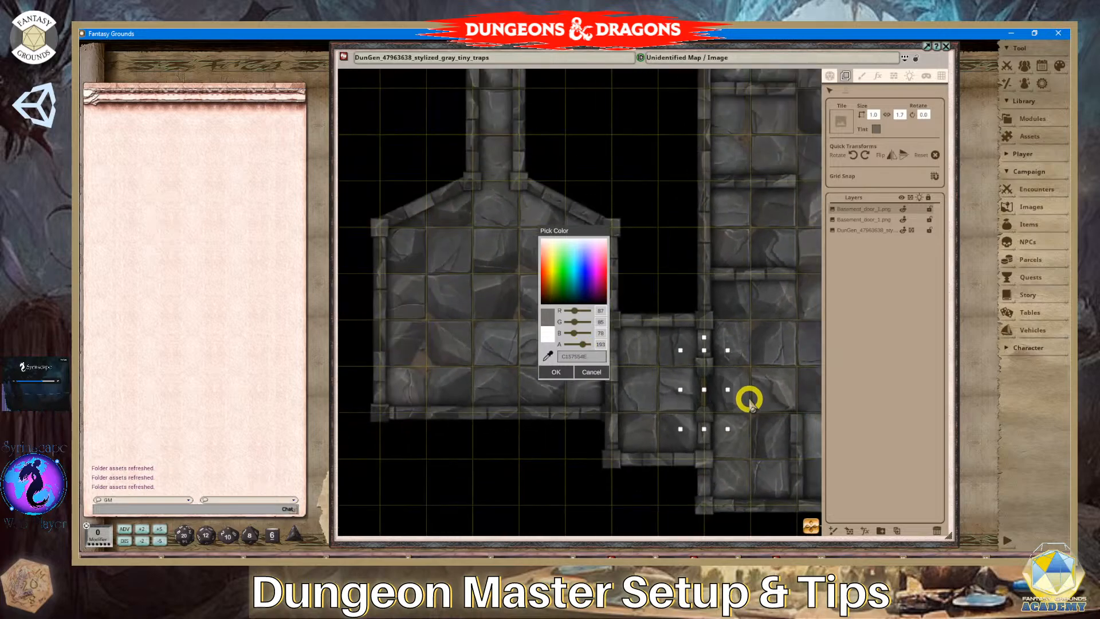
{"action": "left_click", "coordinate": [546, 376]}
{"action": "scroll", "coordinate": [723, 428], "scroll_direction": "down", "scroll_amount": 2}
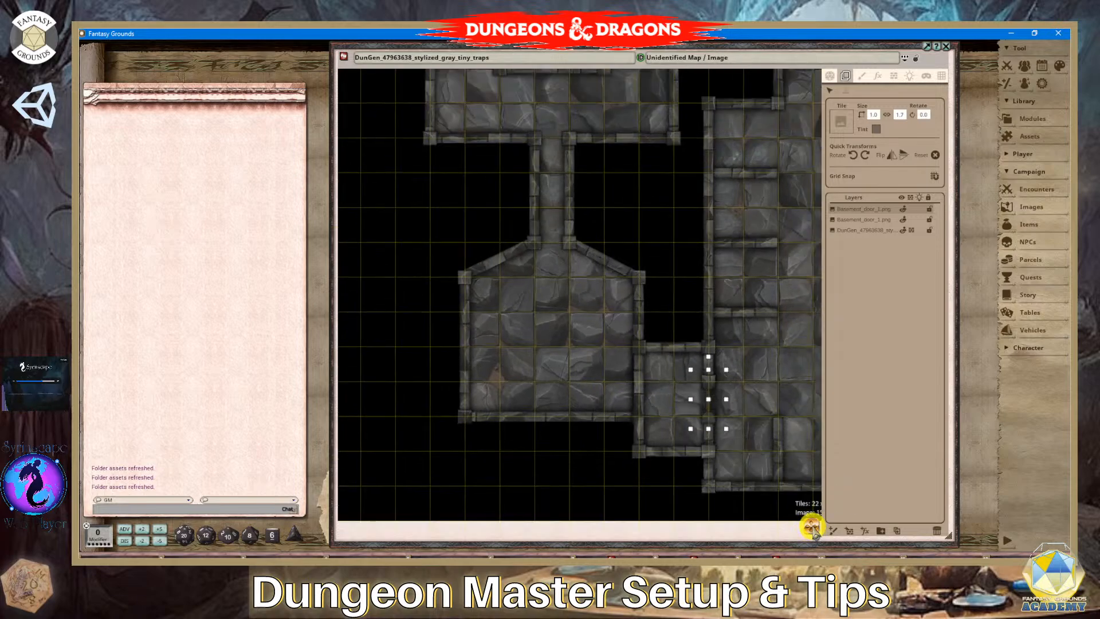
{"action": "left_click_drag", "start_coordinate": [811, 527], "coordinate": [530, 210]}
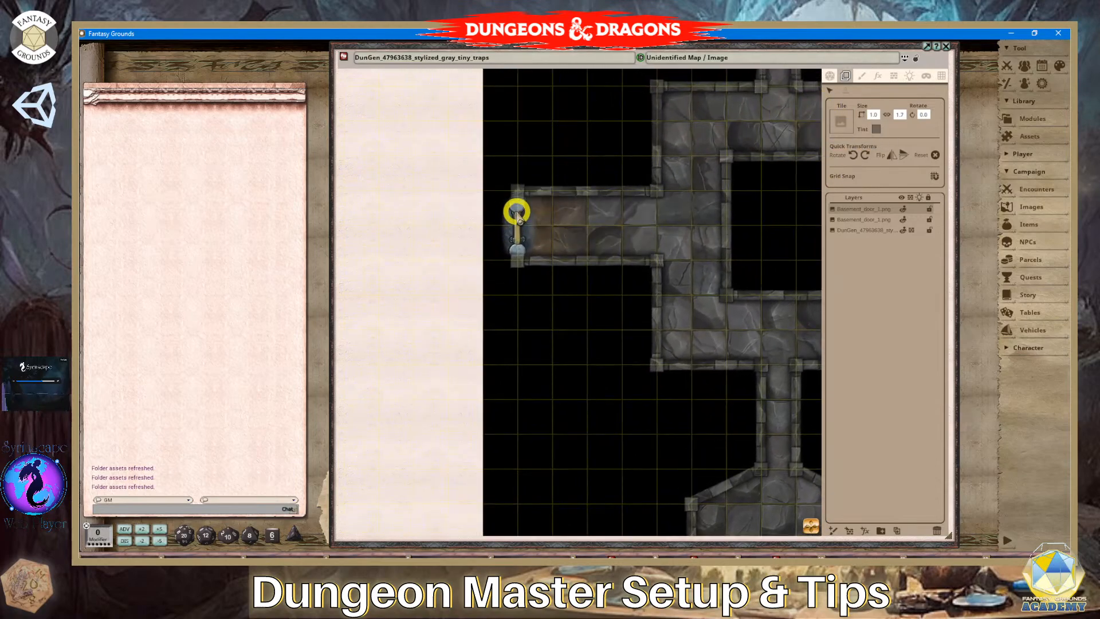
Tint the door tile at the west corridor's end with the dark gray sampled from the adjacent stone pillar, and lower the tint's alpha.
{"action": "left_click", "coordinate": [517, 212]}
{"action": "scroll", "coordinate": [573, 281], "scroll_direction": "up", "scroll_amount": 2}
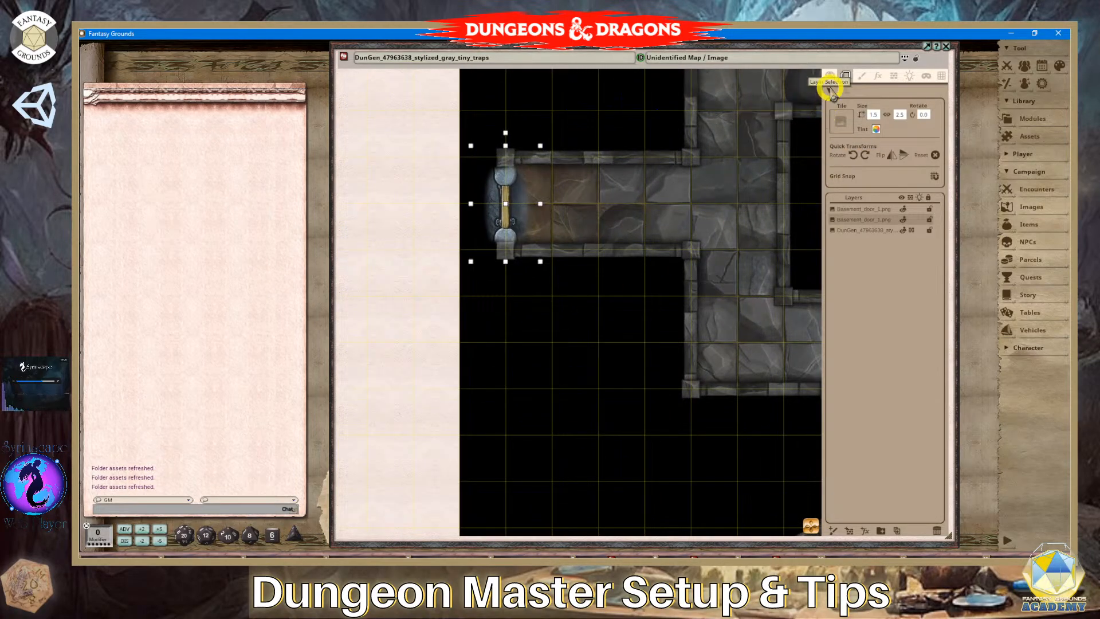
{"action": "scroll", "coordinate": [550, 252], "scroll_direction": "up", "scroll_amount": 3}
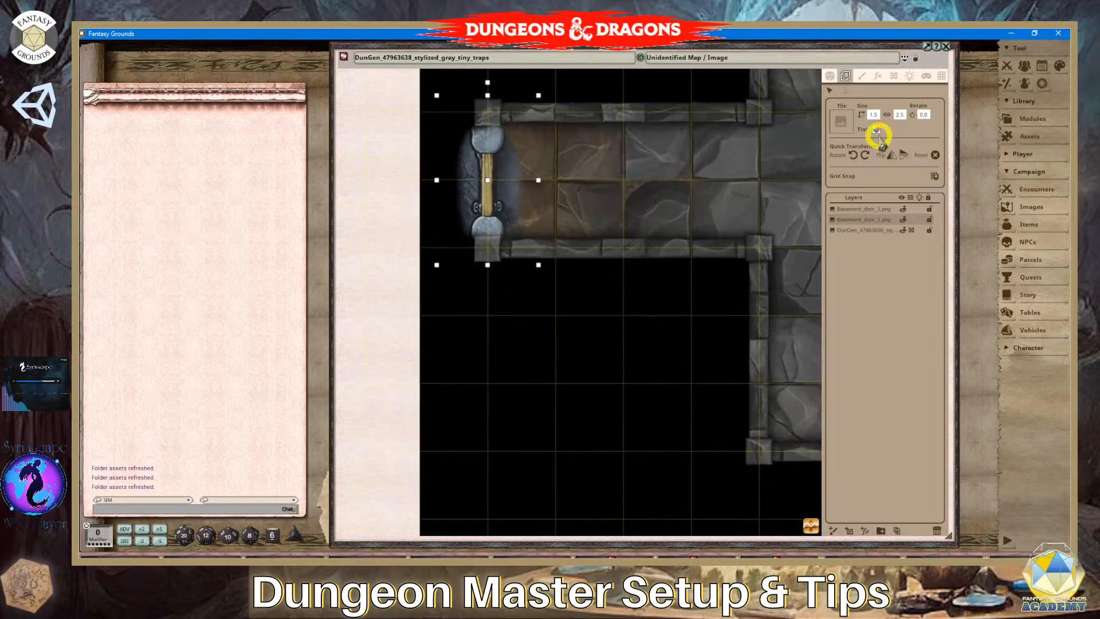
{"action": "left_click", "coordinate": [876, 131]}
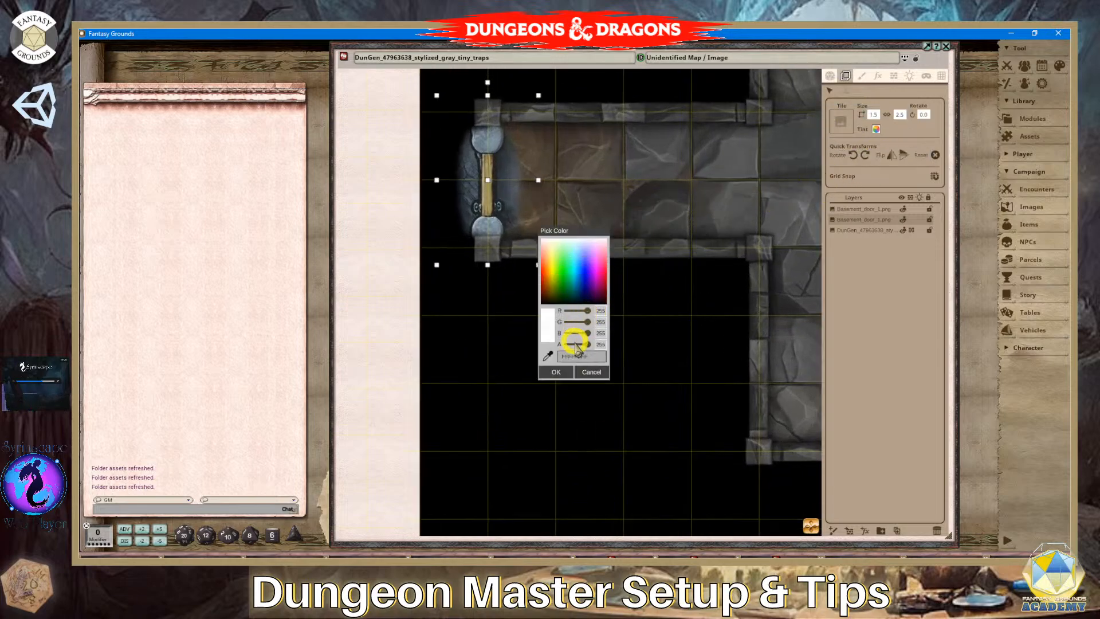
{"action": "left_click", "coordinate": [548, 357]}
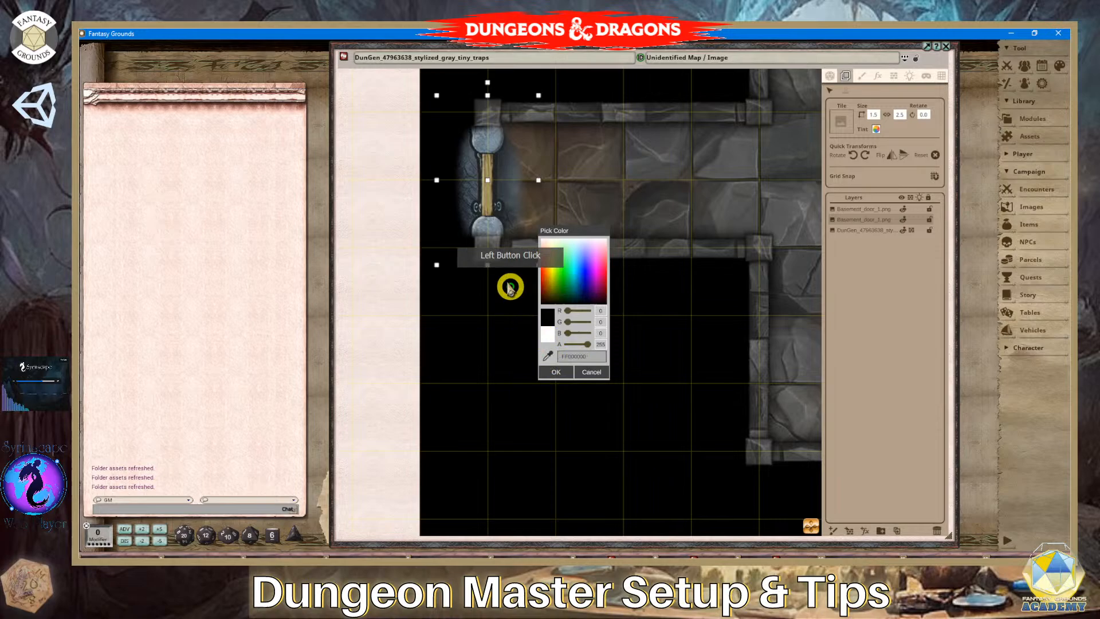
{"action": "left_click", "coordinate": [484, 260]}
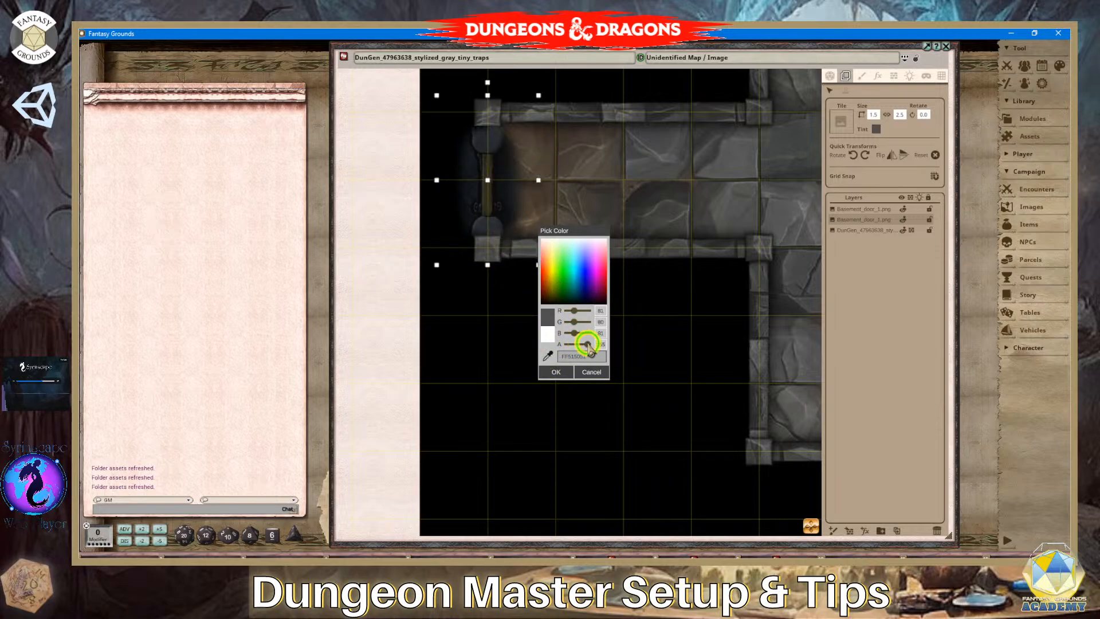
{"action": "left_click_drag", "start_coordinate": [587, 344], "coordinate": [584, 343]}
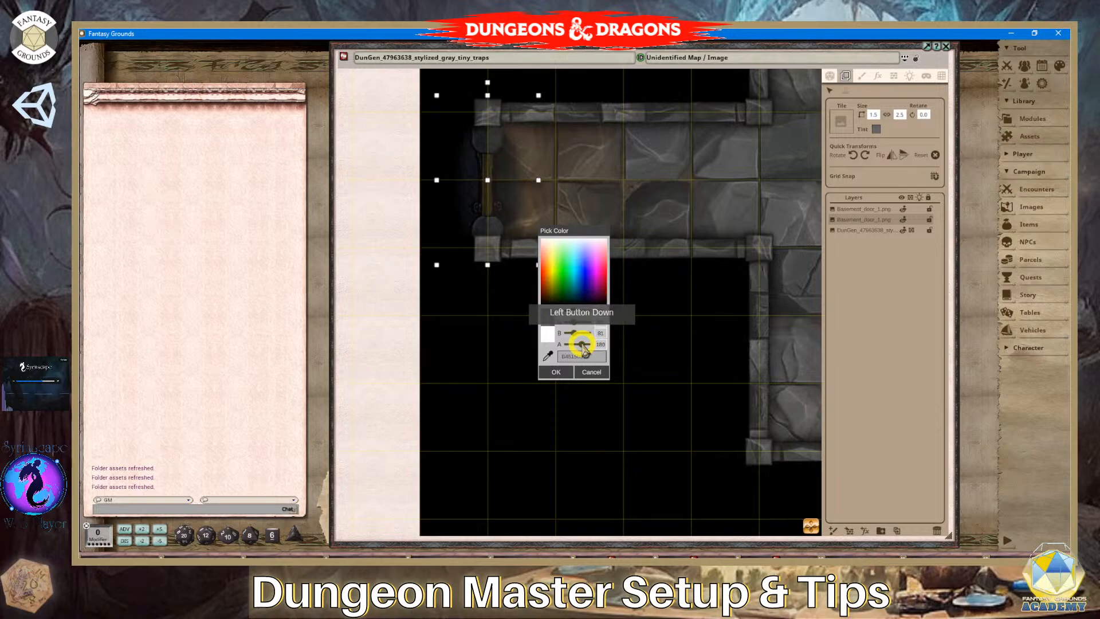
{"action": "left_click_drag", "start_coordinate": [582, 345], "coordinate": [572, 347]}
{"action": "left_click", "coordinate": [556, 372]}
{"action": "scroll", "coordinate": [548, 323], "scroll_direction": "down", "scroll_amount": 3}
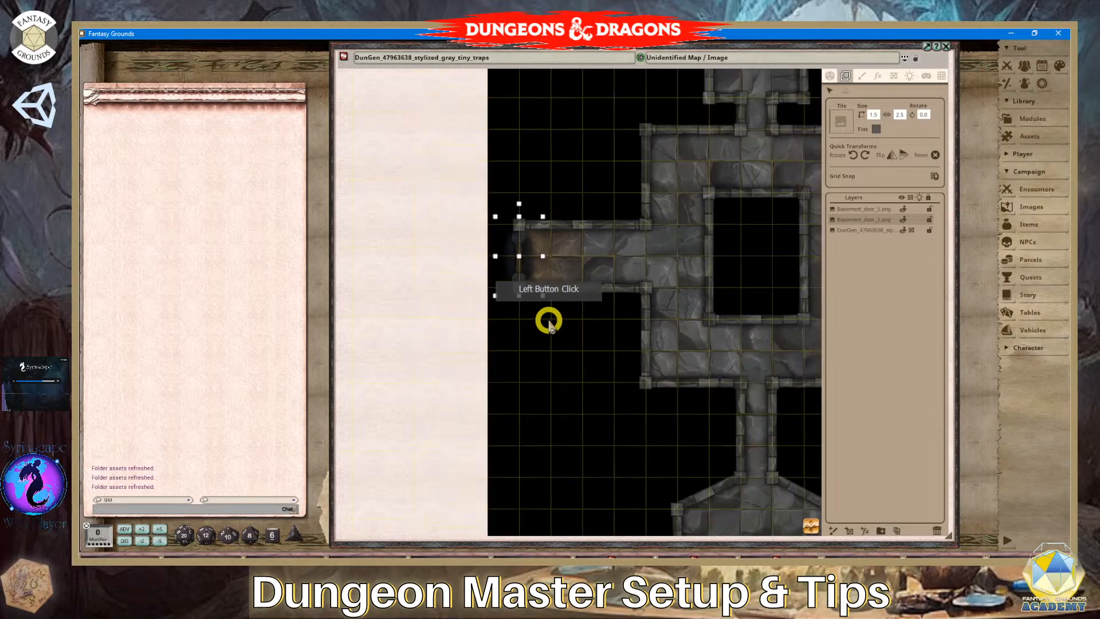
{"action": "scroll", "coordinate": [610, 358], "scroll_direction": "down", "scroll_amount": 2}
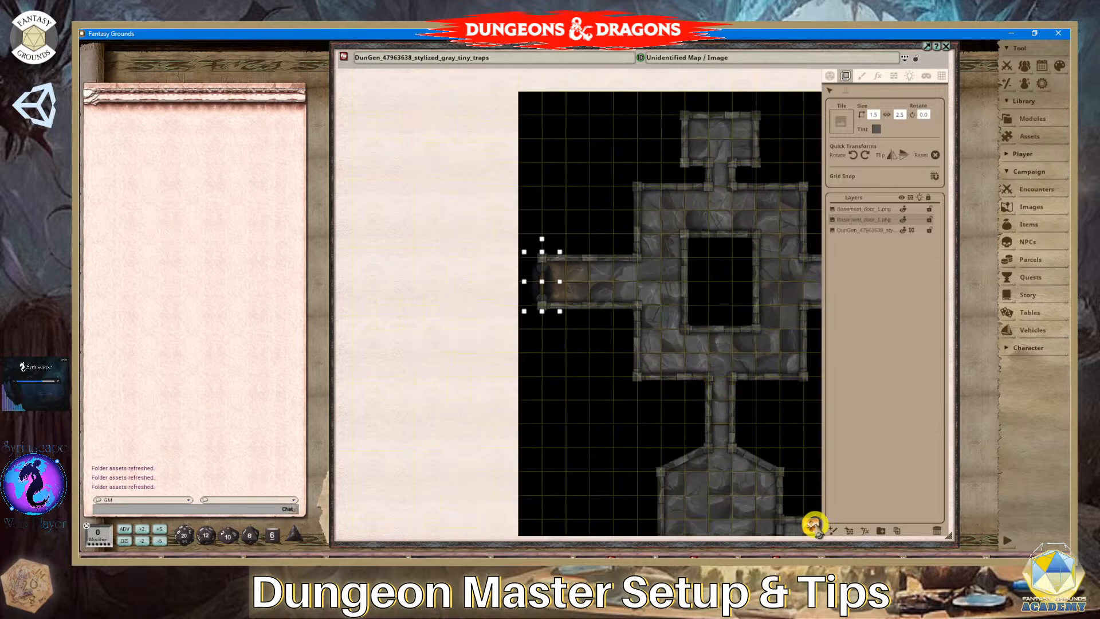
Inspect the small southern room's east door and display the map's line-of-sight occluders.
{"action": "left_click_drag", "start_coordinate": [813, 524], "coordinate": [743, 438]}
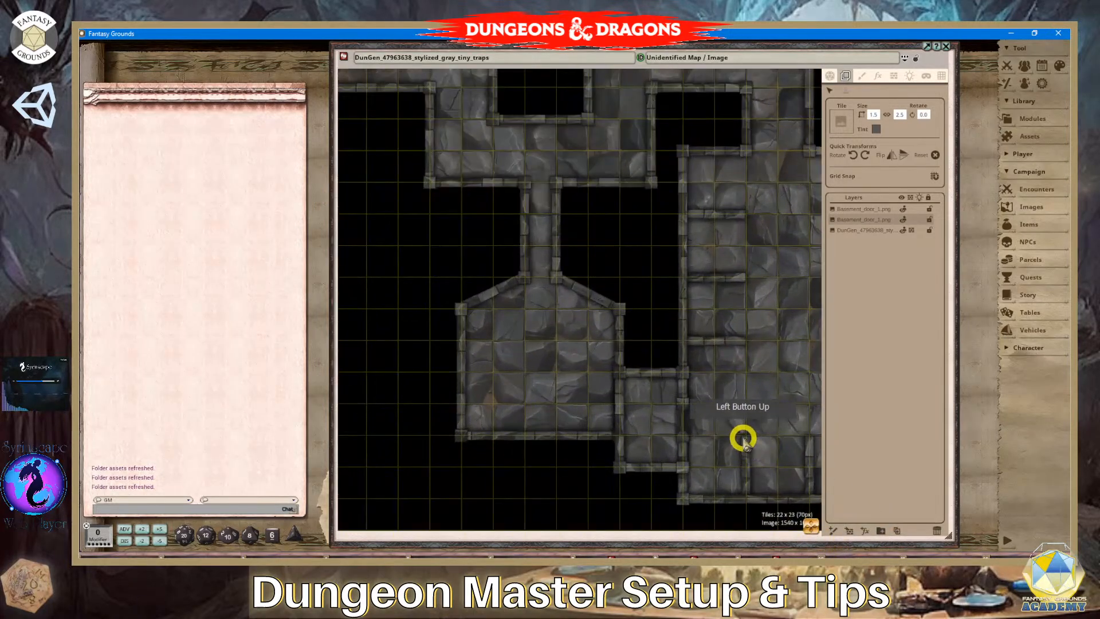
{"action": "scroll", "coordinate": [743, 438], "scroll_direction": "up", "scroll_amount": 4}
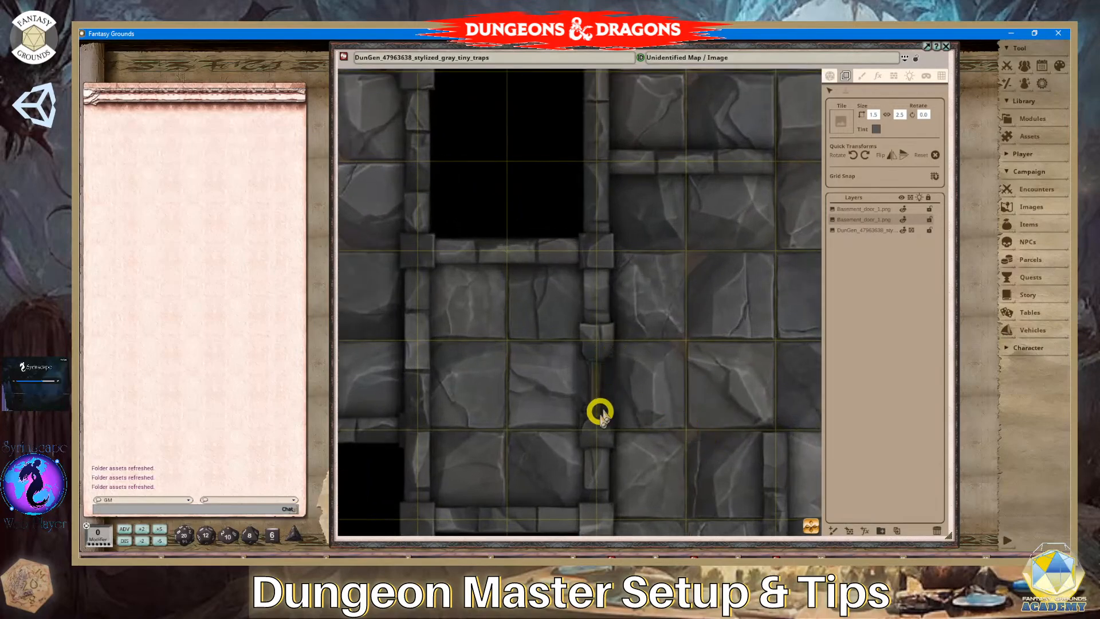
{"action": "scroll", "coordinate": [595, 434], "scroll_direction": "down", "scroll_amount": 4}
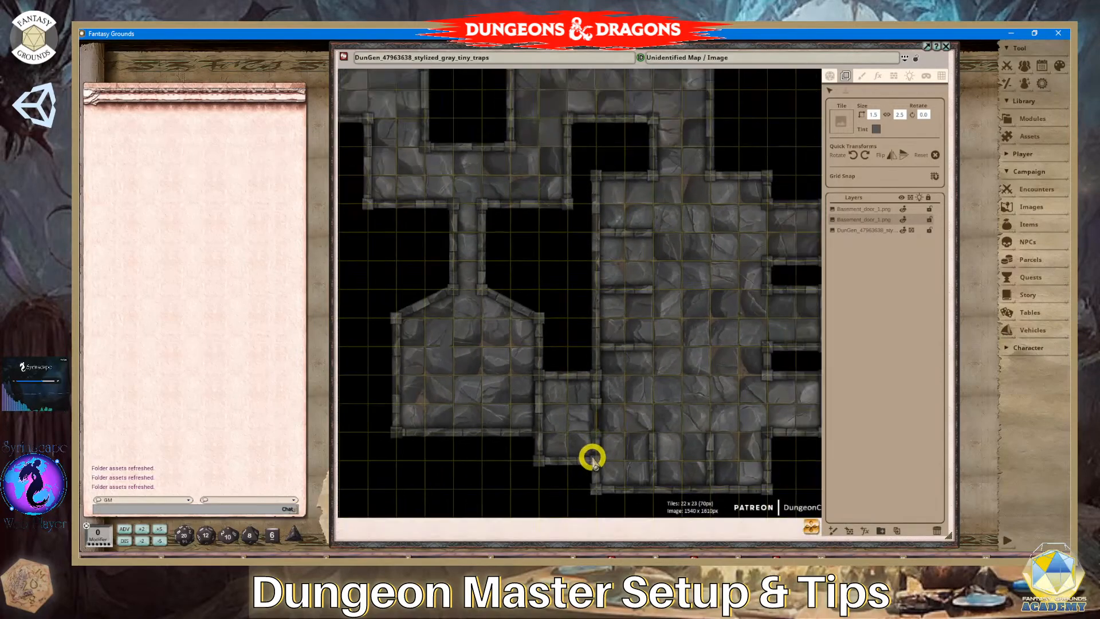
{"action": "scroll", "coordinate": [591, 456], "scroll_direction": "down", "scroll_amount": 2}
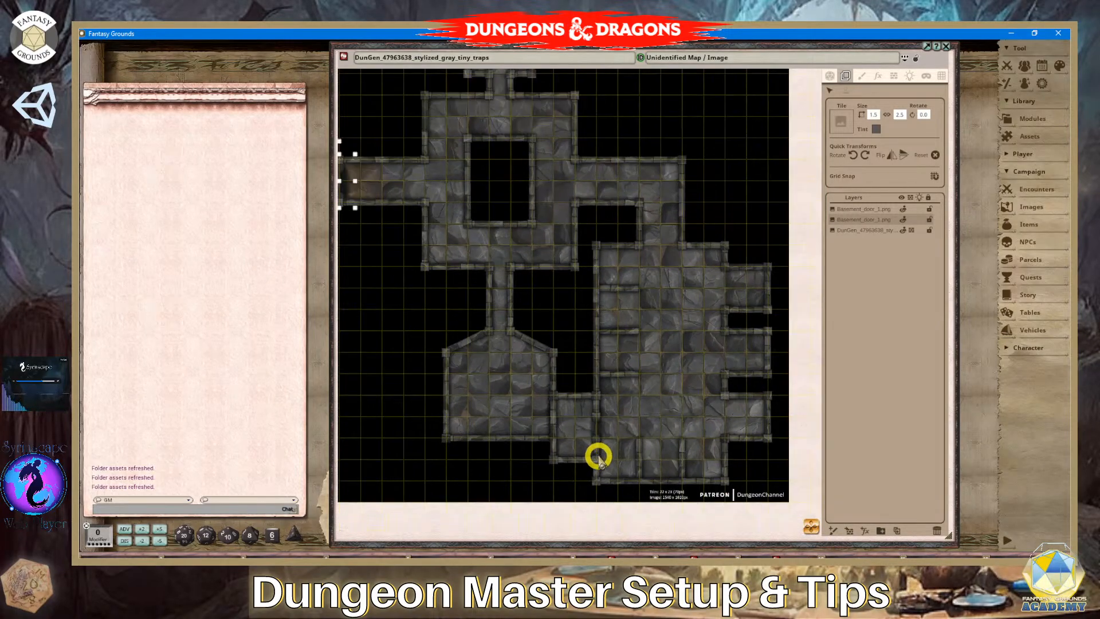
{"action": "left_click", "coordinate": [895, 77]}
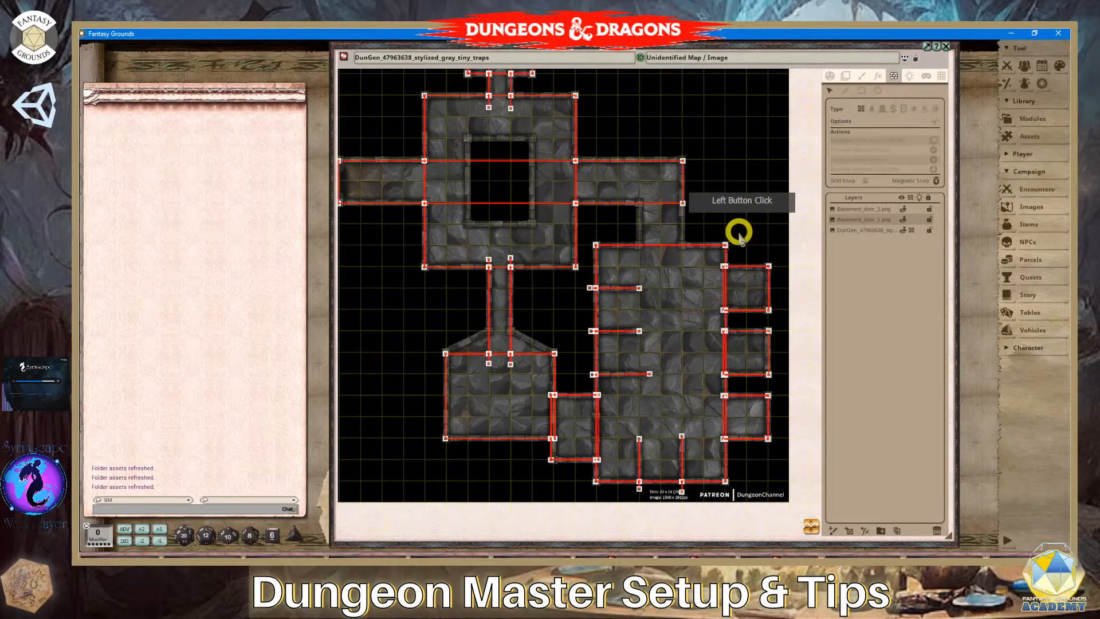
{"action": "scroll", "coordinate": [701, 355], "scroll_direction": "down", "scroll_amount": 2}
{"action": "scroll", "coordinate": [439, 231], "scroll_direction": "up", "scroll_amount": 2}
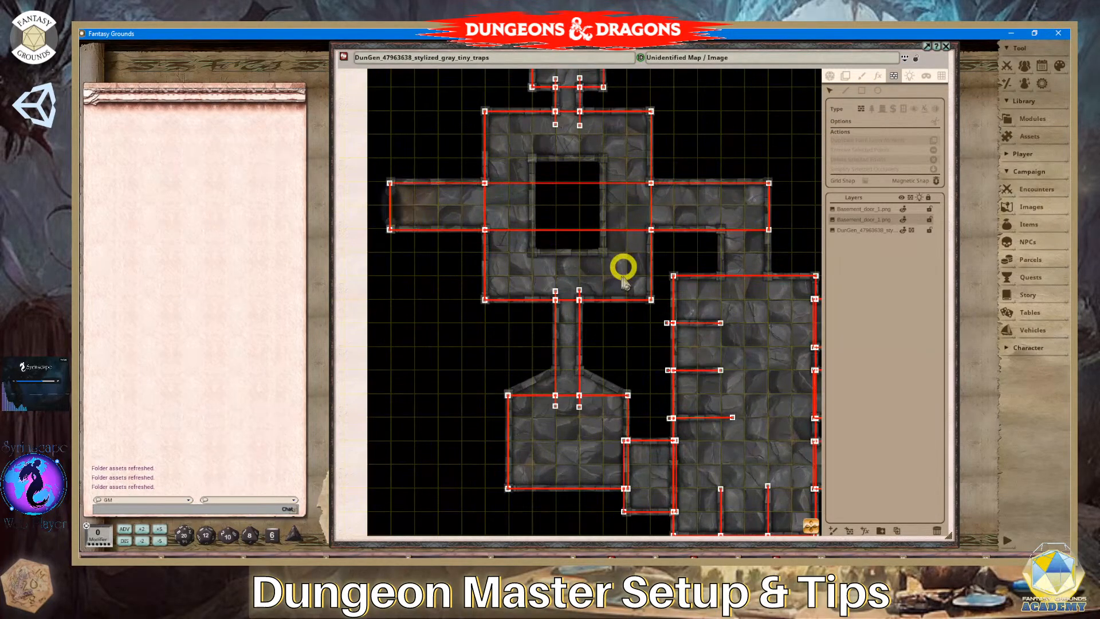
{"action": "scroll", "coordinate": [736, 306], "scroll_direction": "down", "scroll_amount": 2}
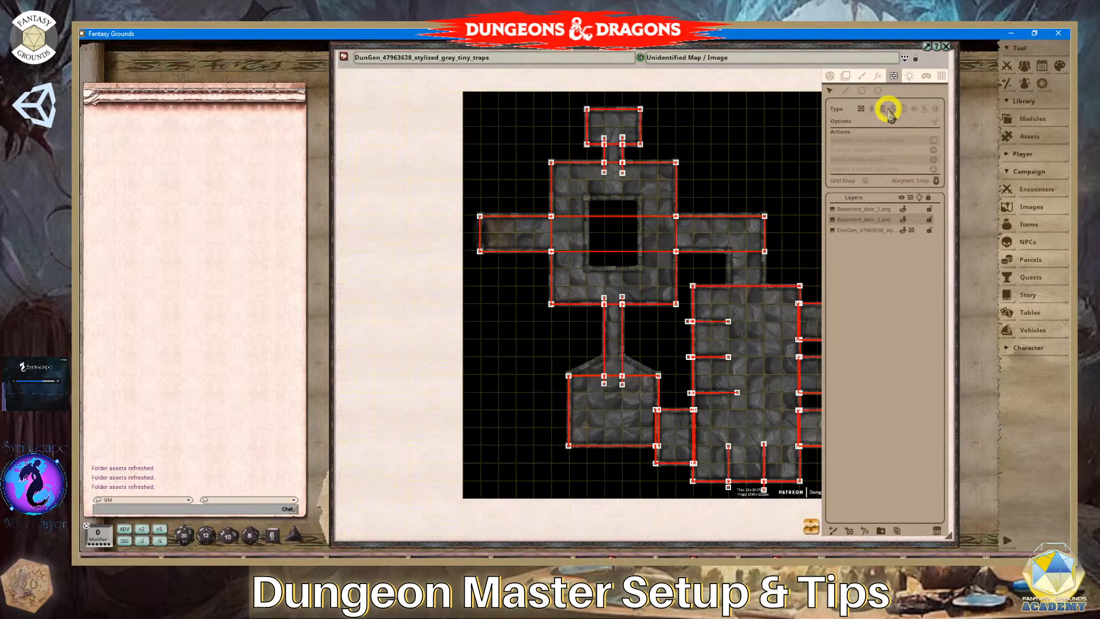
Draw a rectangular door occluder over the east door of the small southern room.
{"action": "scroll", "coordinate": [818, 500], "scroll_direction": "up", "scroll_amount": 2}
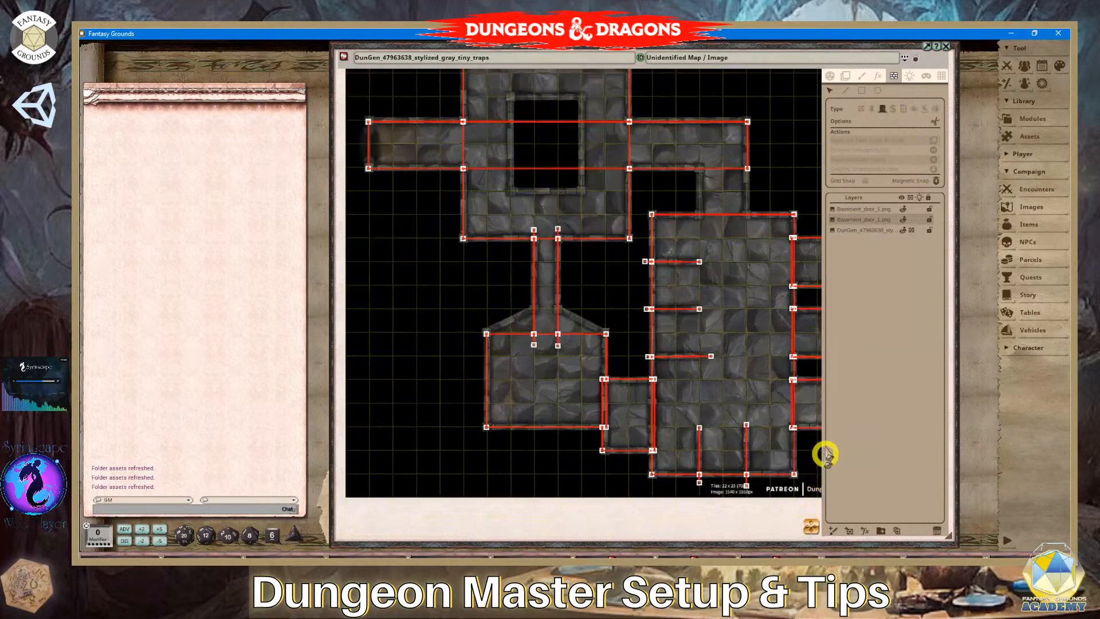
{"action": "left_click", "coordinate": [865, 92]}
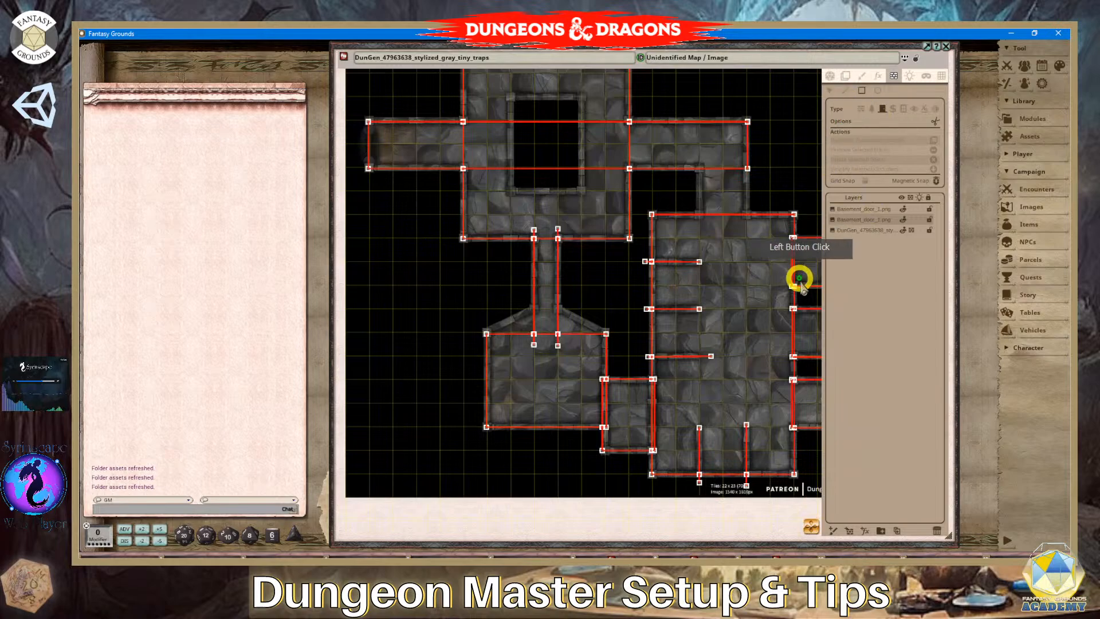
{"action": "scroll", "coordinate": [662, 447], "scroll_direction": "up", "scroll_amount": 3}
{"action": "scroll", "coordinate": [635, 412], "scroll_direction": "up", "scroll_amount": 1}
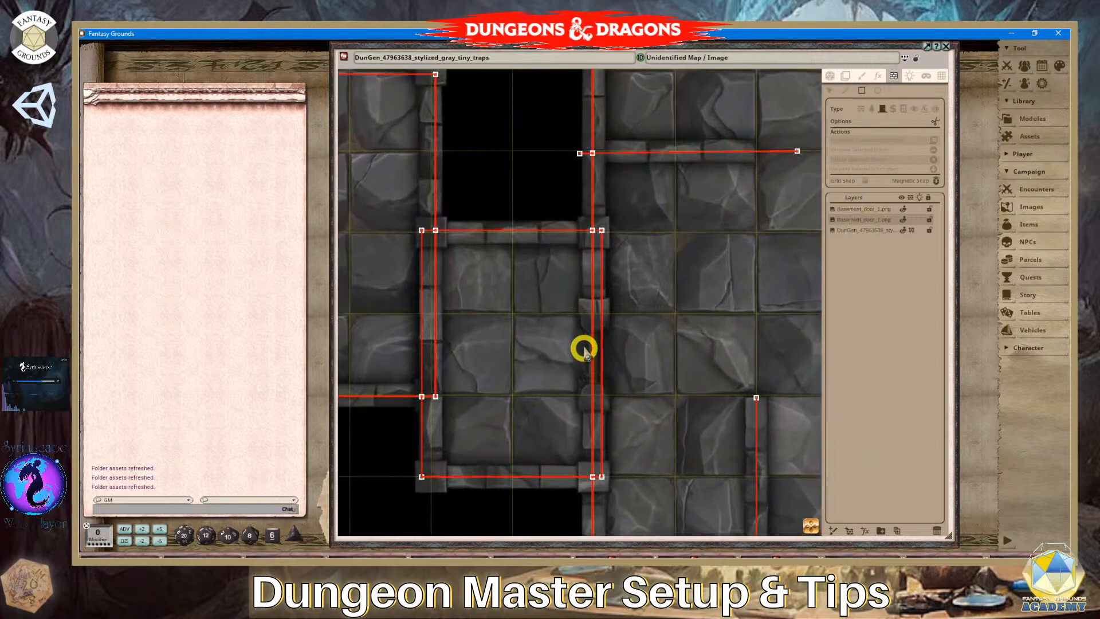
{"action": "left_click_drag", "start_coordinate": [583, 330], "coordinate": [609, 382]}
{"action": "scroll", "coordinate": [609, 378], "scroll_direction": "up", "scroll_amount": 8}
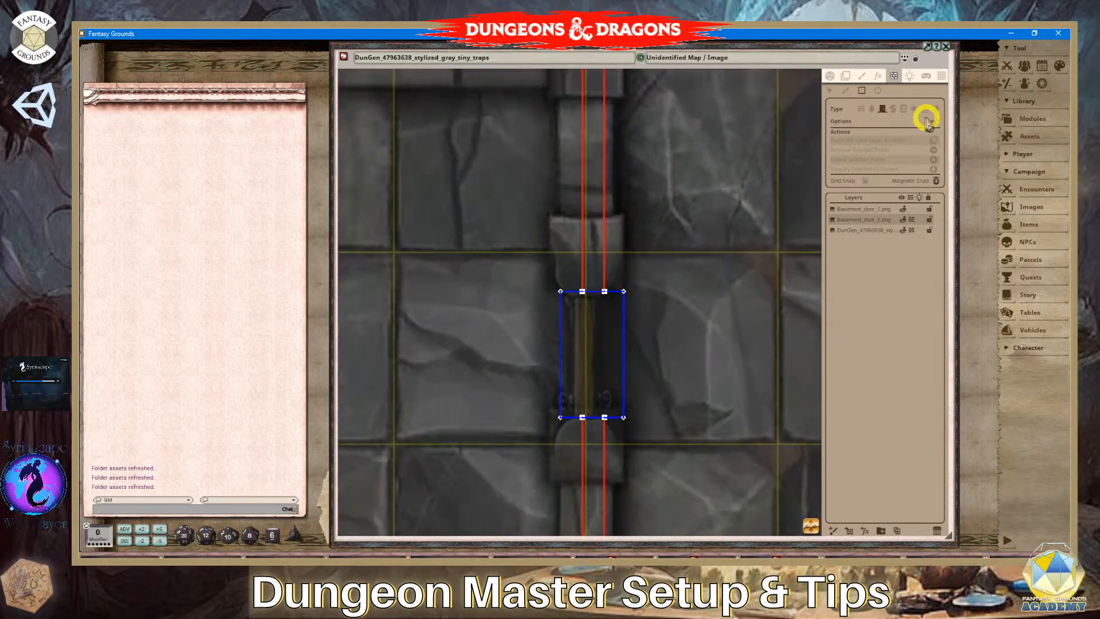
Draw a rectangular door occluder over the double-width door at the west corridor's end.
{"action": "scroll", "coordinate": [668, 319], "scroll_direction": "down", "scroll_amount": 6}
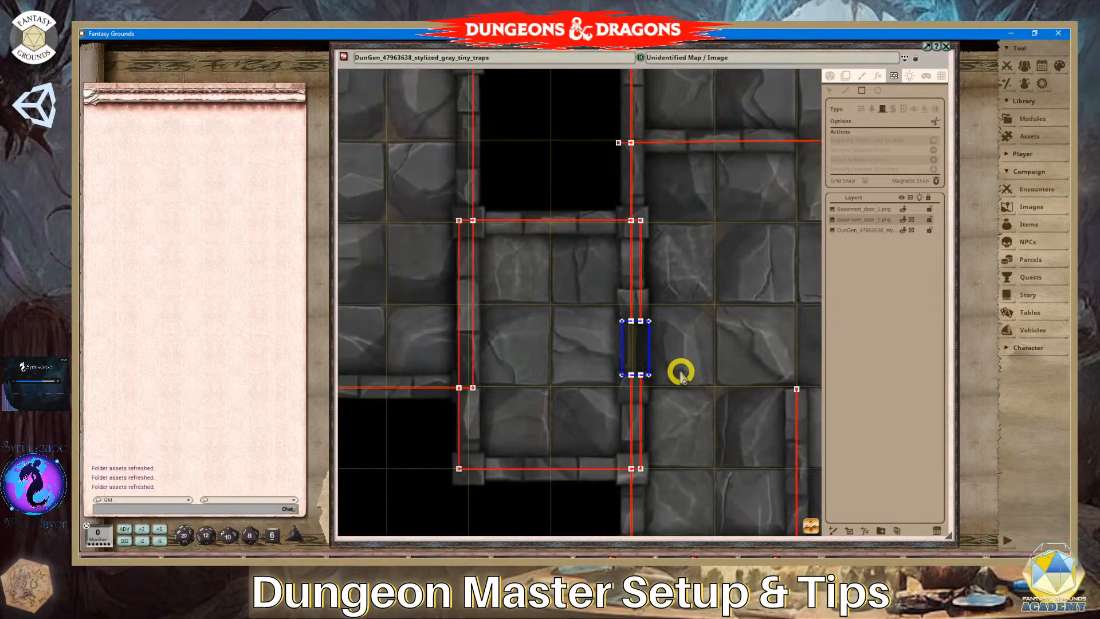
{"action": "scroll", "coordinate": [715, 410], "scroll_direction": "down", "scroll_amount": 2}
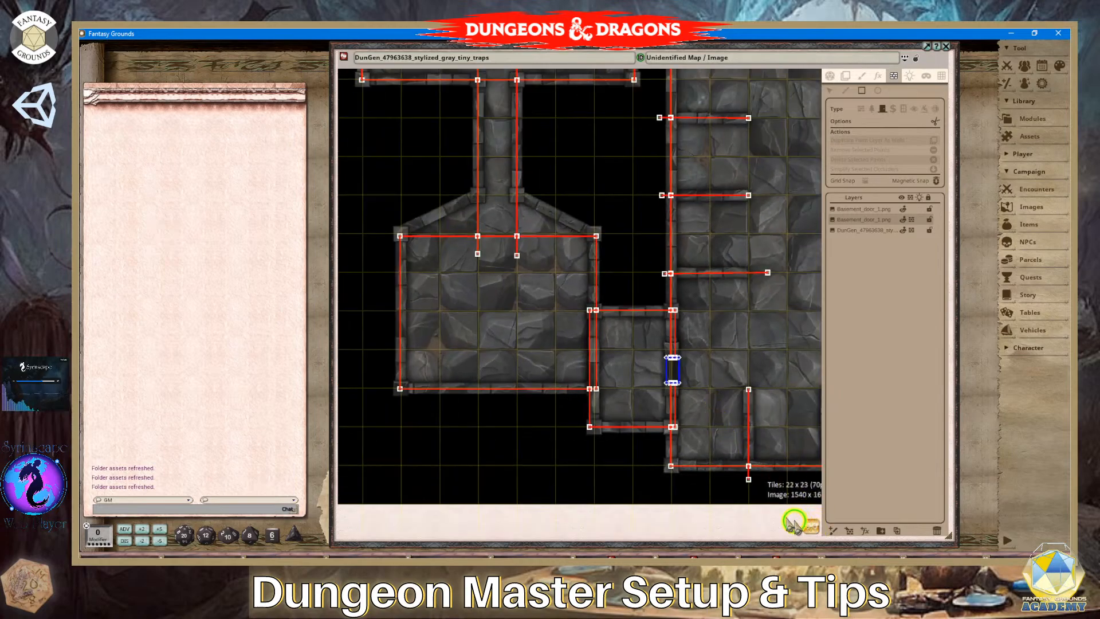
{"action": "left_click_drag", "start_coordinate": [794, 522], "coordinate": [643, 72]}
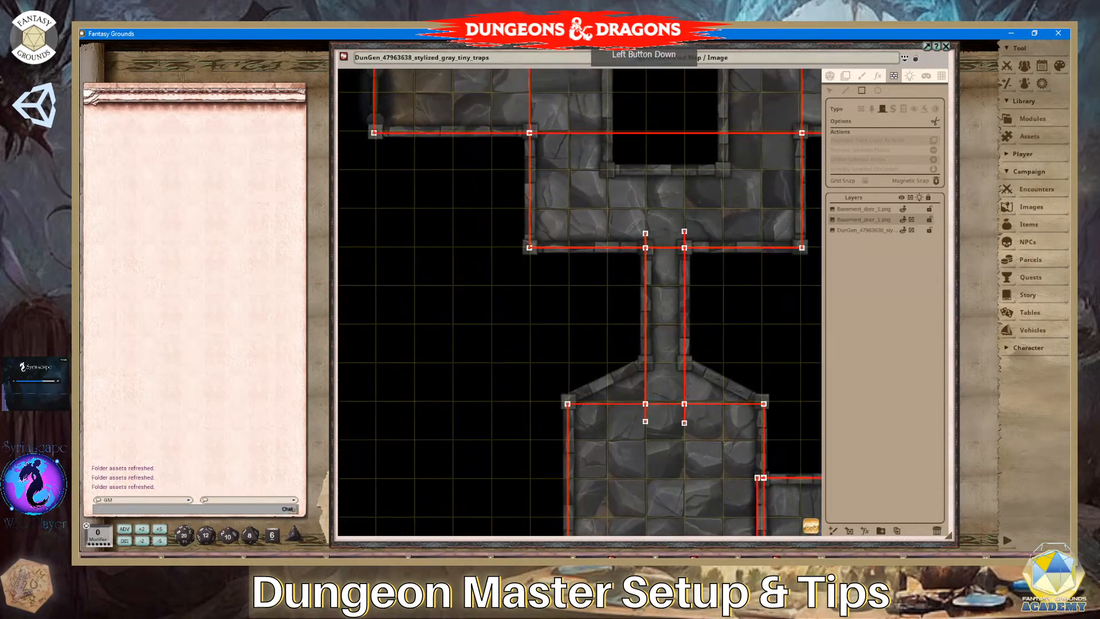
{"action": "left_click_drag", "start_coordinate": [644, 30], "coordinate": [646, 86]}
{"action": "scroll", "coordinate": [487, 94], "scroll_direction": "up", "scroll_amount": 5}
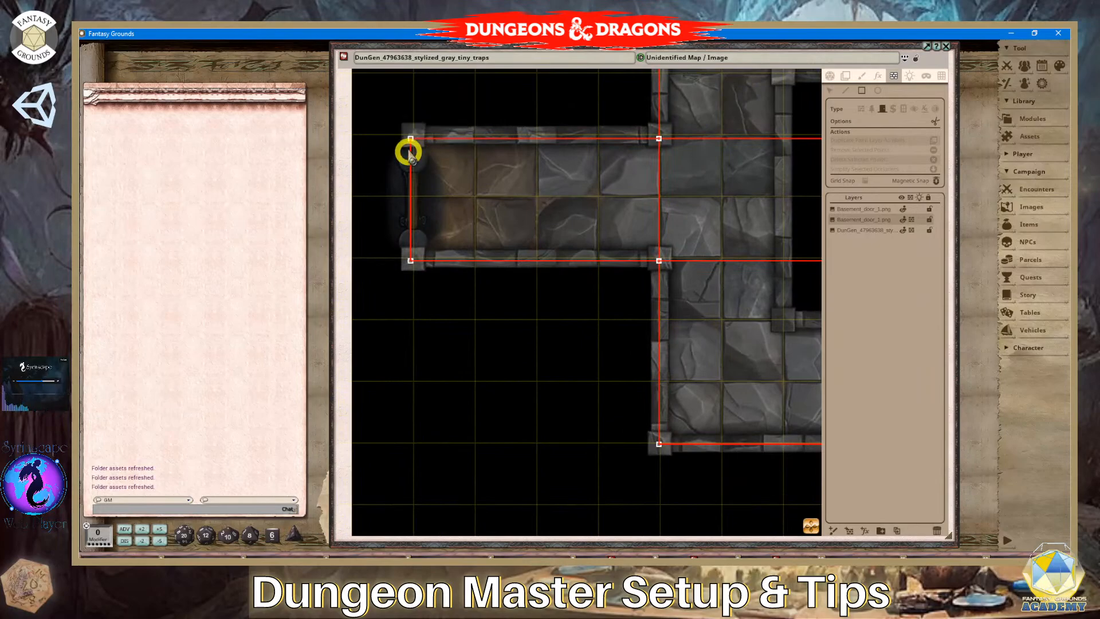
{"action": "left_click_drag", "start_coordinate": [403, 149], "coordinate": [429, 242]}
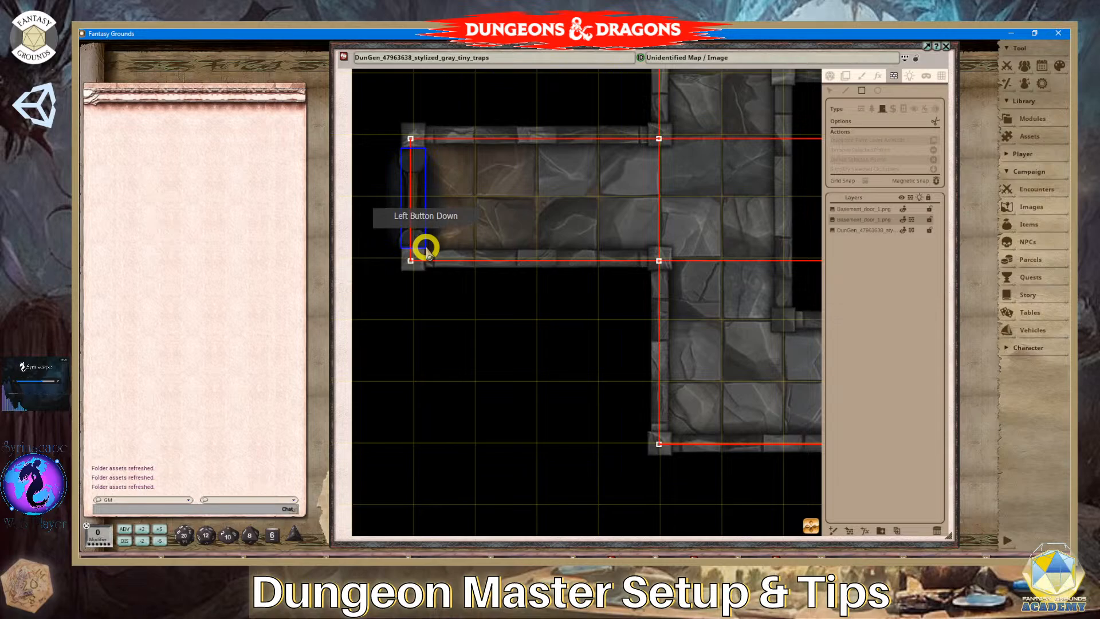
{"action": "scroll", "coordinate": [479, 235], "scroll_direction": "down", "scroll_amount": 2}
{"action": "scroll", "coordinate": [452, 217], "scroll_direction": "up", "scroll_amount": 5}
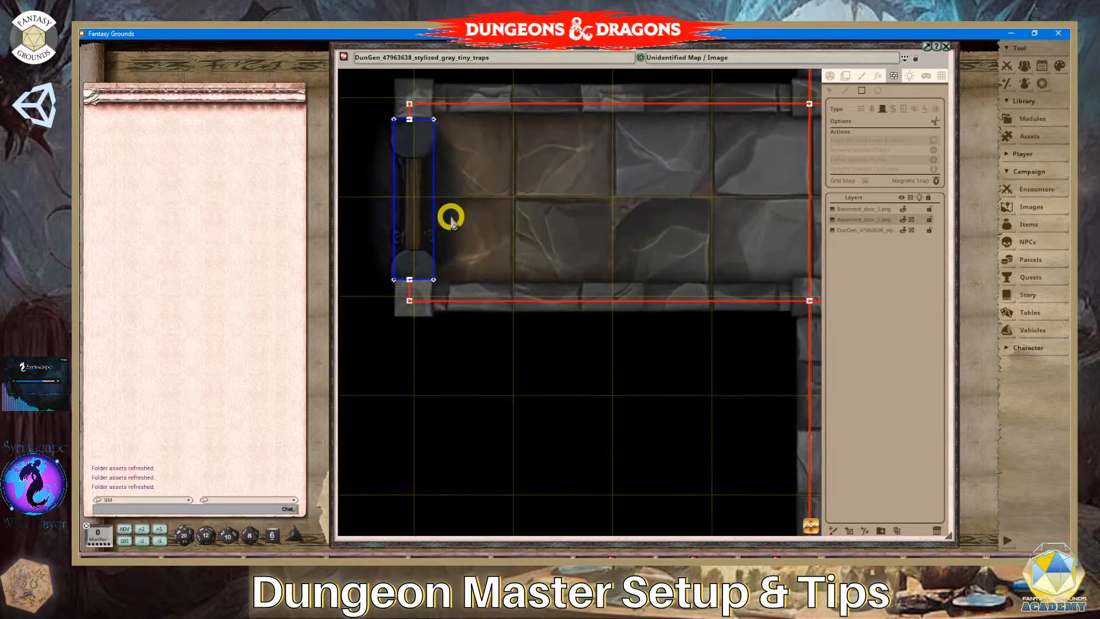
{"action": "scroll", "coordinate": [458, 220], "scroll_direction": "down", "scroll_amount": 2}
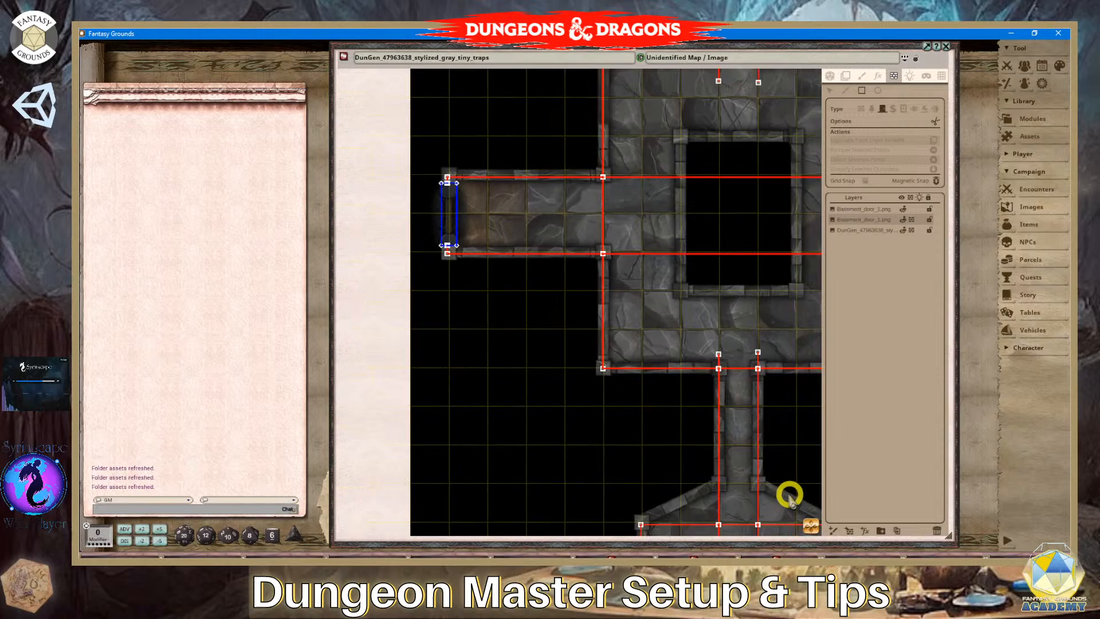
{"action": "mouse_move", "coordinate": [809, 530]}
{"action": "left_mouse_down"}
{"action": "mouse_move", "coordinate": [819, 522]}
{"action": "mouse_move", "coordinate": [811, 525]}
{"action": "left_mouse_up"}
{"action": "left_click_drag", "start_coordinate": [945, 588], "coordinate": [956, 584]}
{"action": "scroll", "coordinate": [693, 448], "scroll_direction": "up", "scroll_amount": 7}
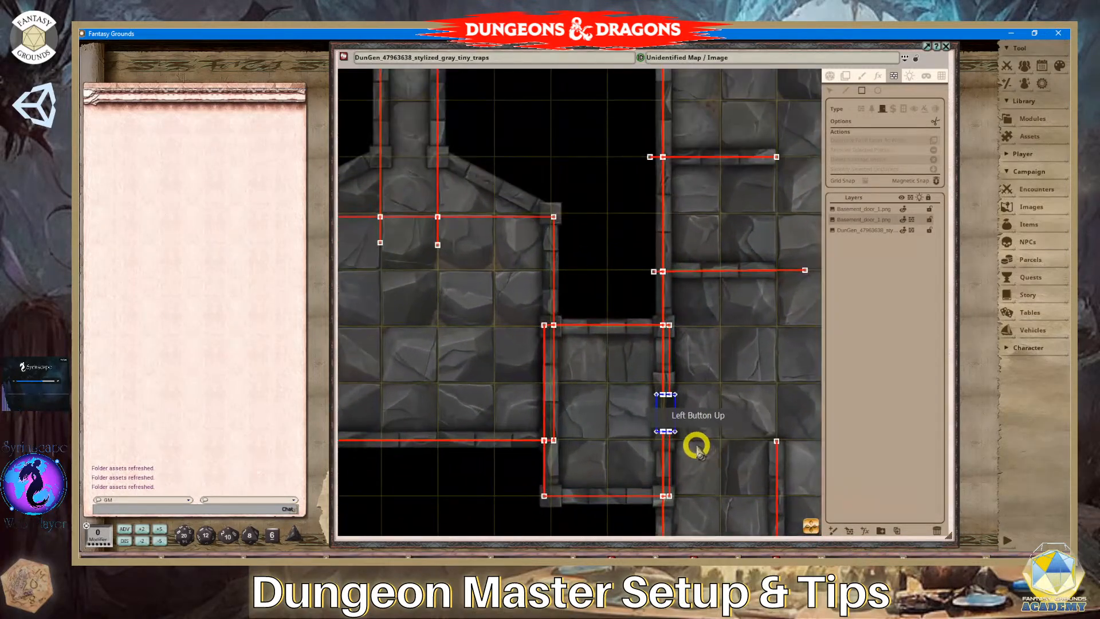
{"action": "scroll", "coordinate": [677, 435], "scroll_direction": "up", "scroll_amount": 3}
{"action": "scroll", "coordinate": [614, 381], "scroll_direction": "down", "scroll_amount": 2}
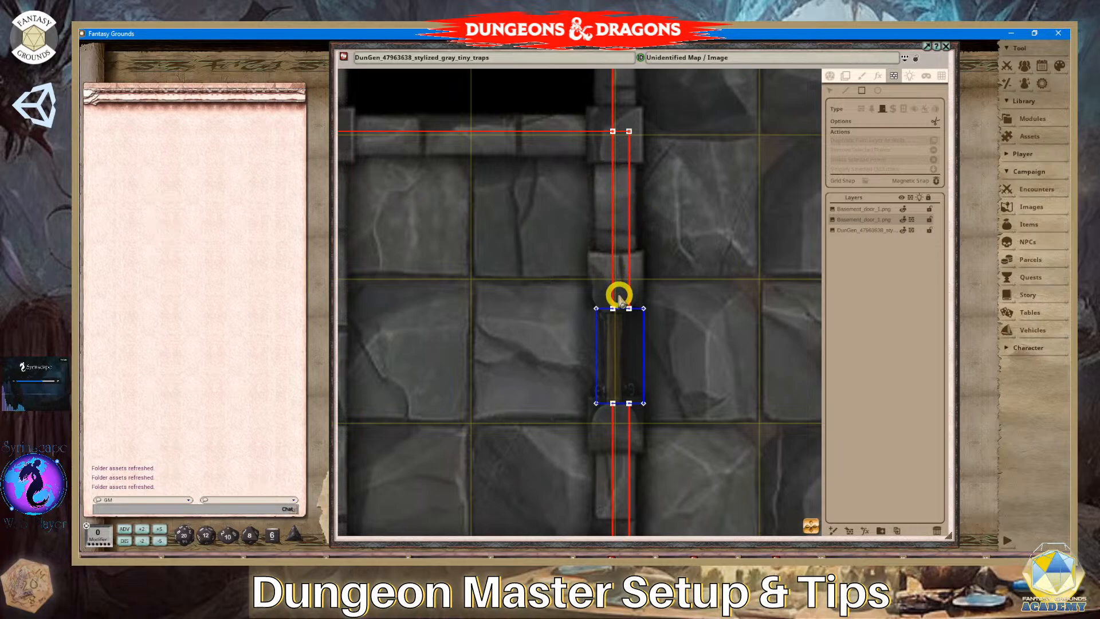
{"action": "left_click", "coordinate": [846, 92]}
{"action": "left_click", "coordinate": [637, 180]}
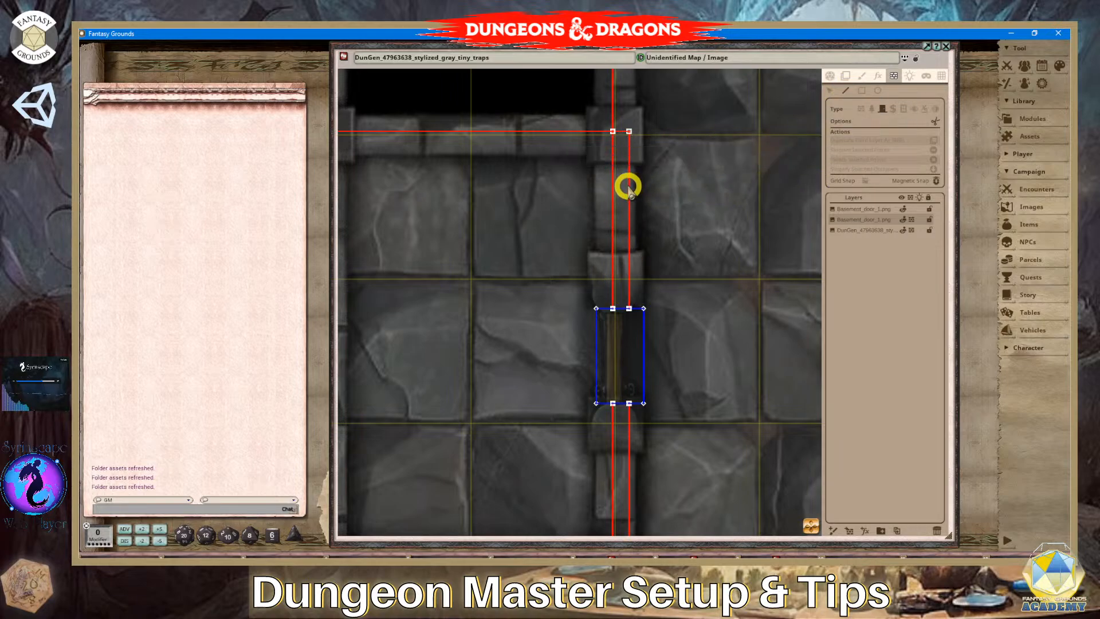
{"action": "left_click", "coordinate": [652, 197]}
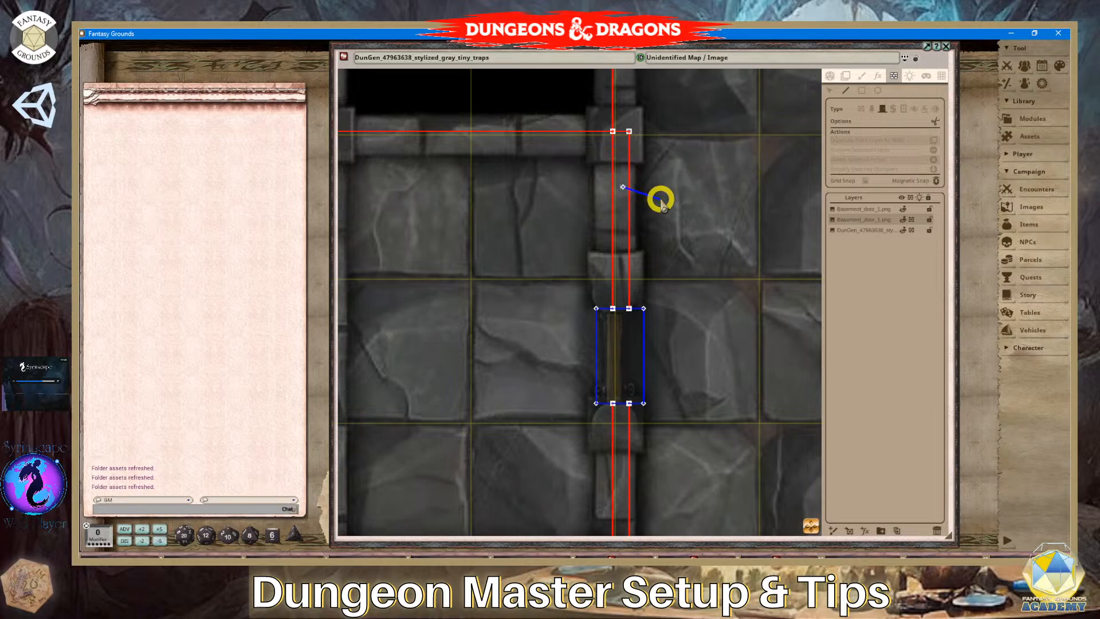
{"action": "key", "text": "Escape"}
{"action": "left_click", "coordinate": [826, 91]}
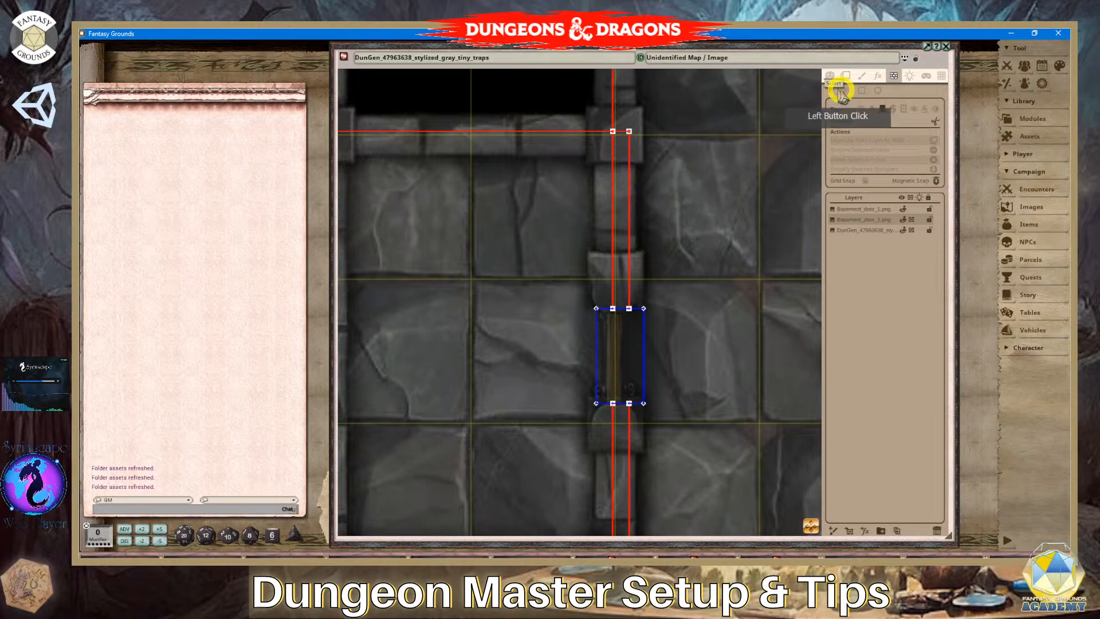
Draw a short diagonal wall occluder across the eastern wall line, just above the small southern room's door.
{"action": "left_click", "coordinate": [849, 91]}
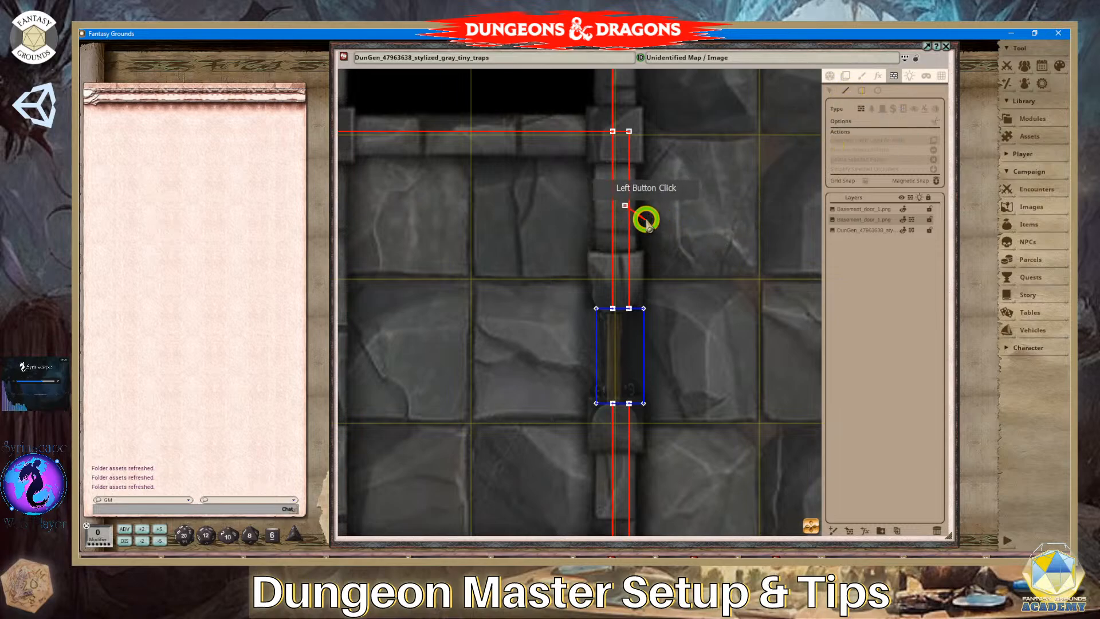
{"action": "double_click", "coordinate": [645, 219]}
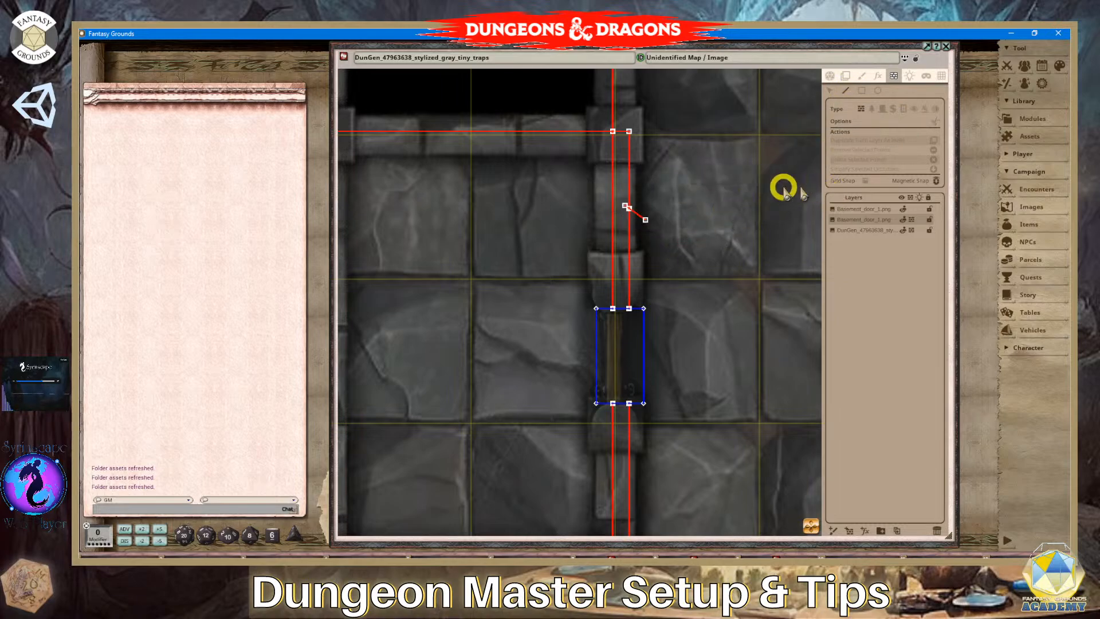
{"action": "left_click", "coordinate": [829, 93]}
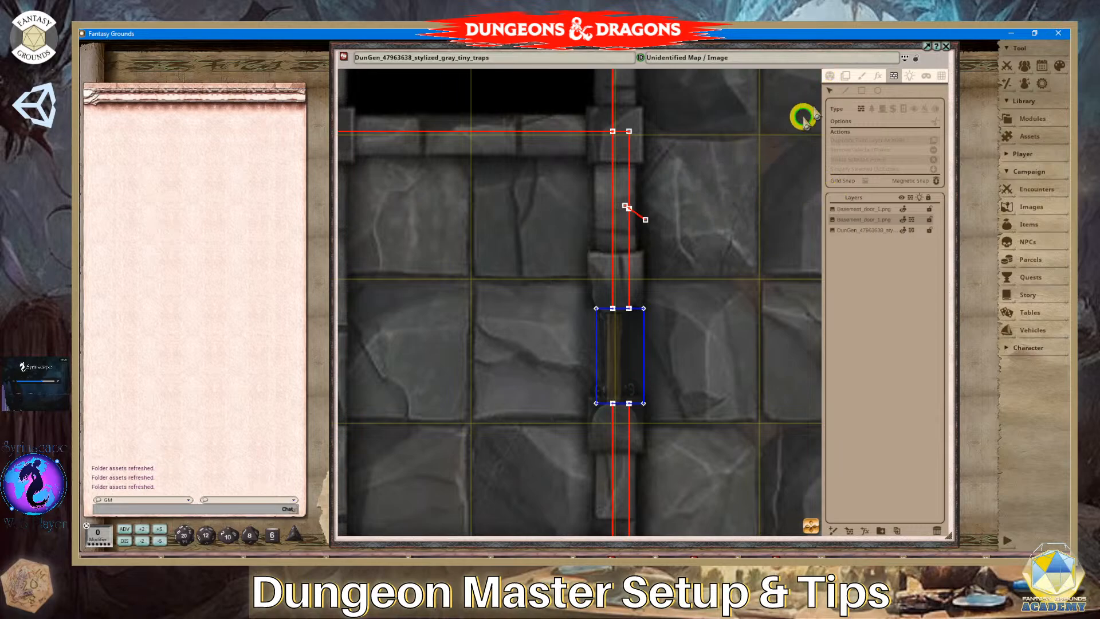
{"action": "left_click", "coordinate": [627, 208]}
{"action": "double_click", "coordinate": [749, 277]}
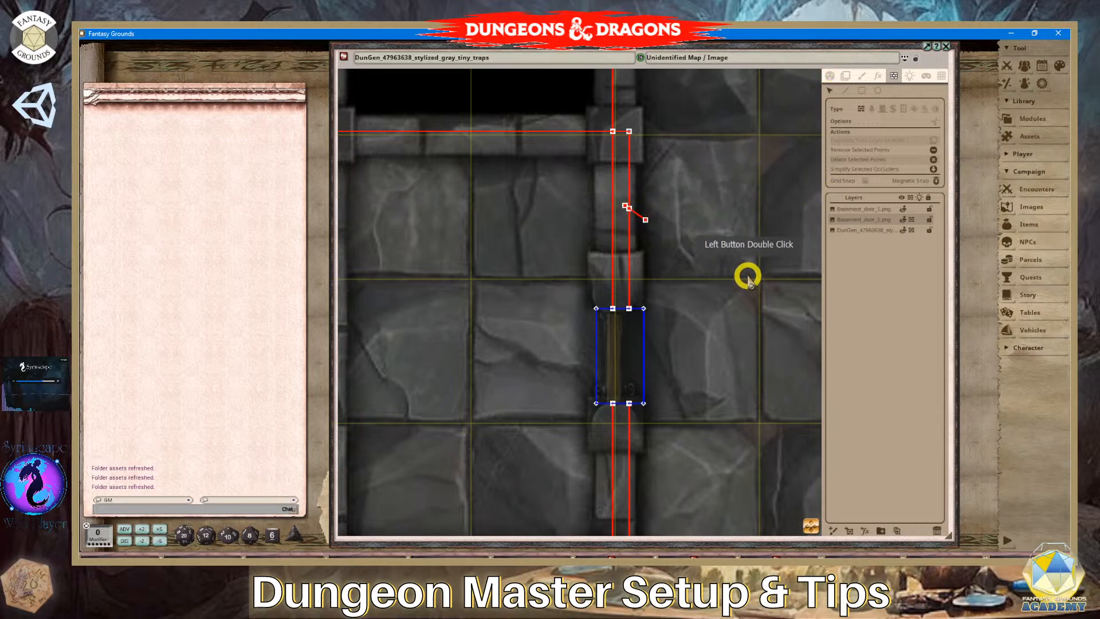
Delete the short diagonal occluder and the redundant outer wall line above the small southern room's east door.
{"action": "key", "text": "Delete"}
{"action": "left_click", "coordinate": [628, 209]}
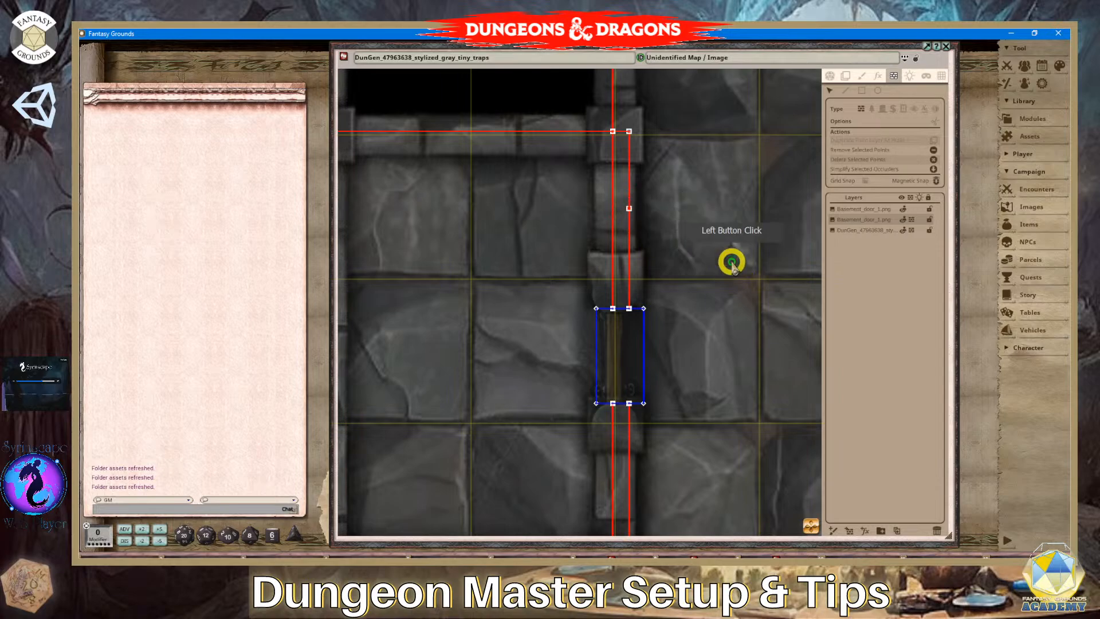
{"action": "key", "text": "Delete"}
{"action": "scroll", "coordinate": [689, 257], "scroll_direction": "down", "scroll_amount": 3}
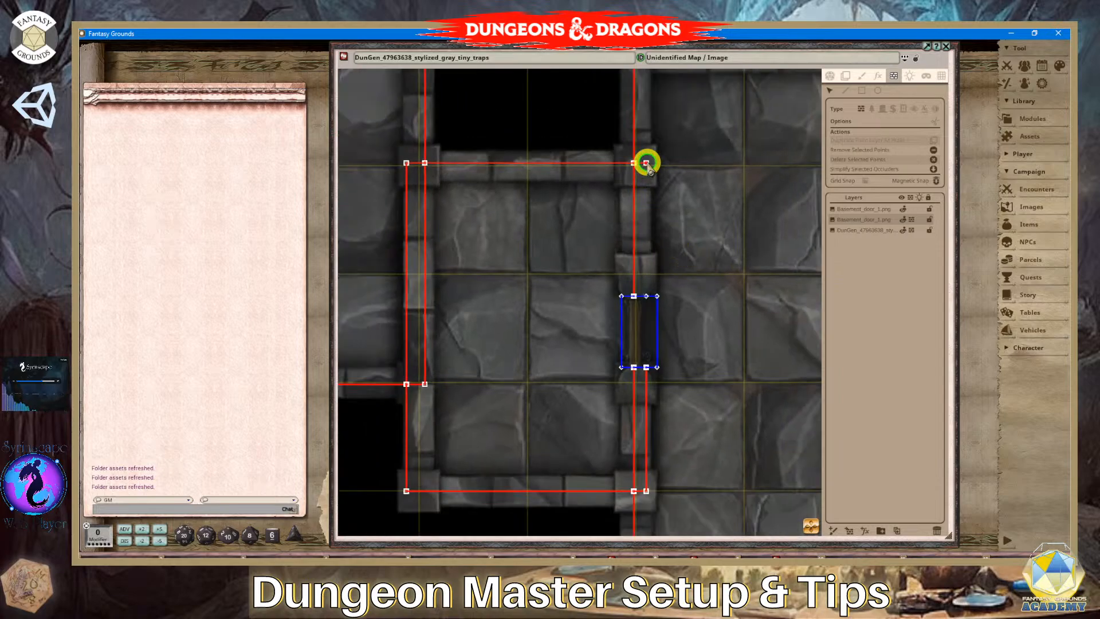
{"action": "left_click", "coordinate": [705, 272]}
Draw a short diagonal wall occluder across the outer eastern wall line, just below the small southern room's door.
{"action": "scroll", "coordinate": [668, 422], "scroll_direction": "up", "scroll_amount": 2}
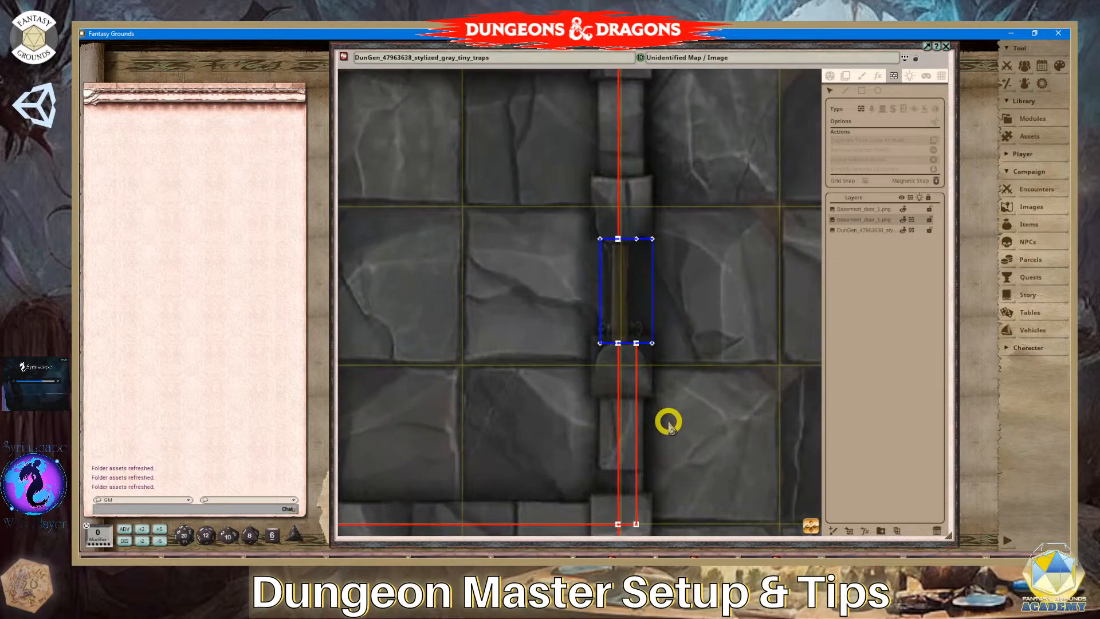
{"action": "scroll", "coordinate": [667, 423], "scroll_direction": "up", "scroll_amount": 1}
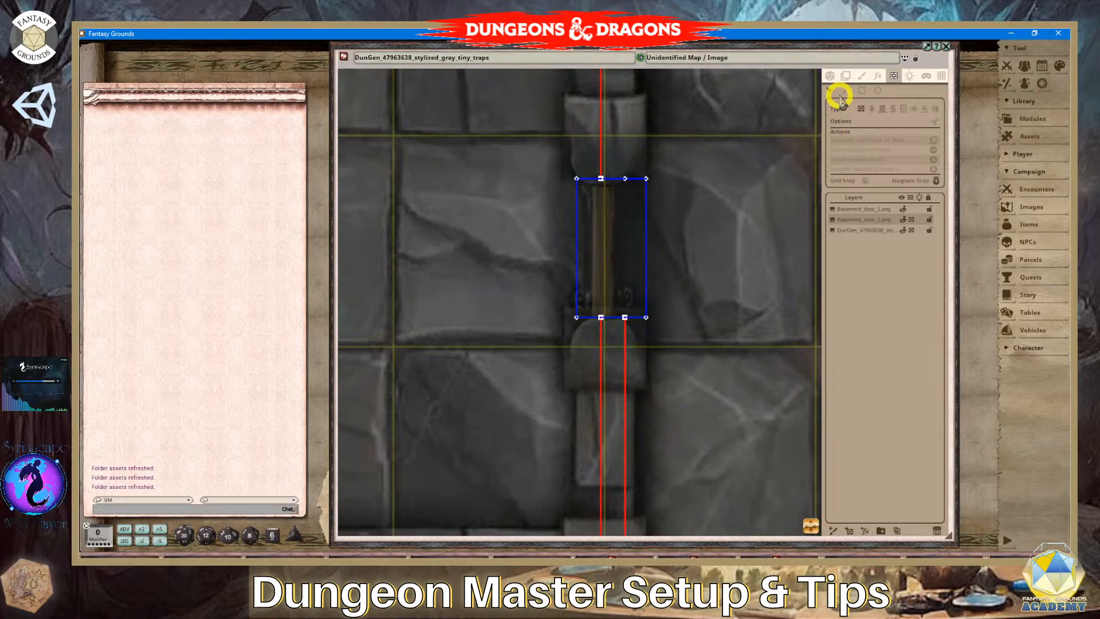
{"action": "left_click", "coordinate": [845, 92]}
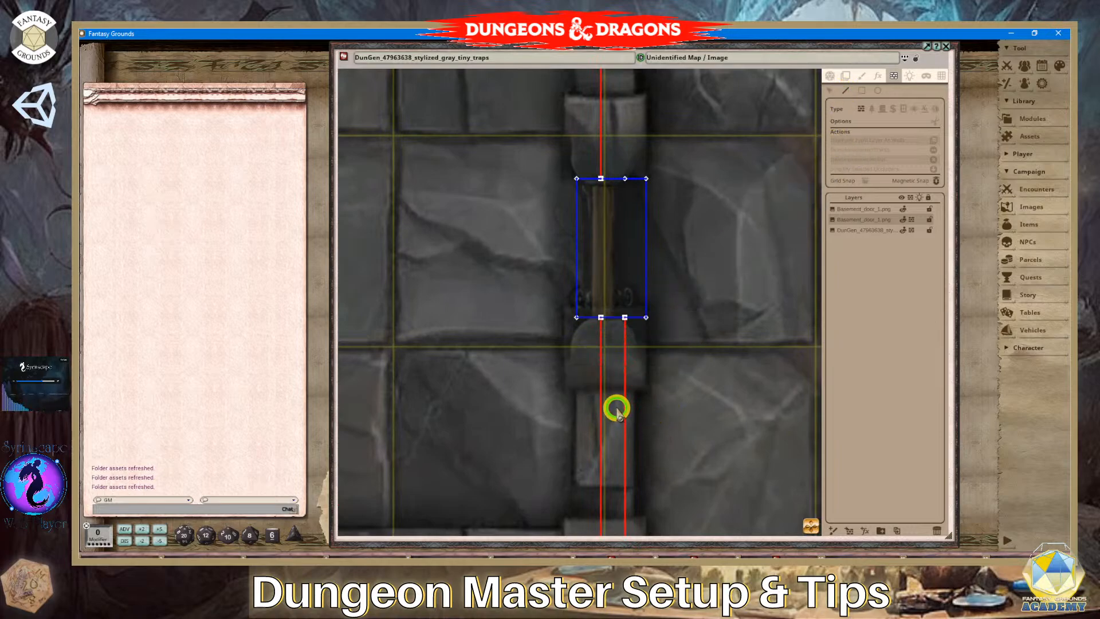
{"action": "left_click", "coordinate": [616, 407]}
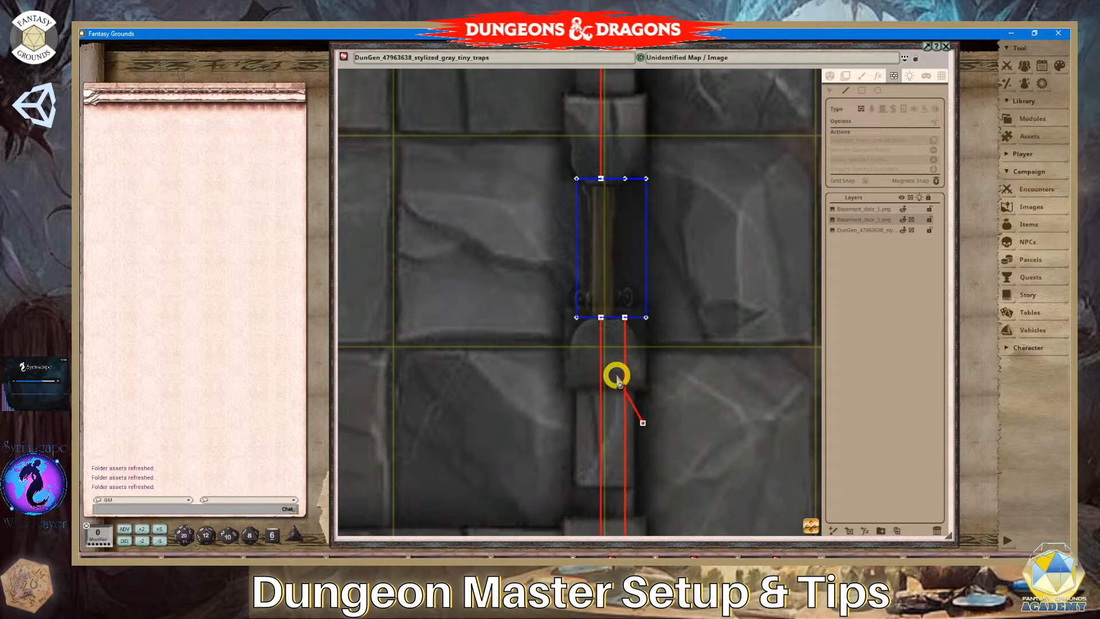
{"action": "double_click", "coordinate": [626, 391]}
Draw a short diagonal wall occluder across the outer of the two wall lines on the small southern room's west side.
{"action": "scroll", "coordinate": [695, 438], "scroll_direction": "down", "scroll_amount": 3}
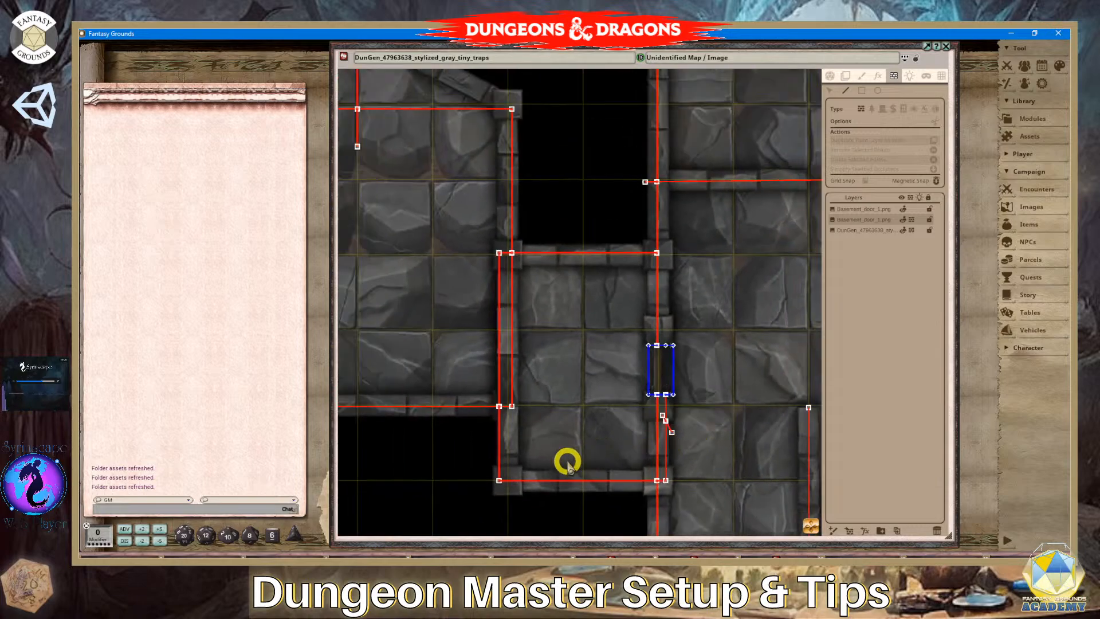
{"action": "scroll", "coordinate": [718, 478], "scroll_direction": "up", "scroll_amount": 1}
{"action": "scroll", "coordinate": [712, 481], "scroll_direction": "down", "scroll_amount": 1}
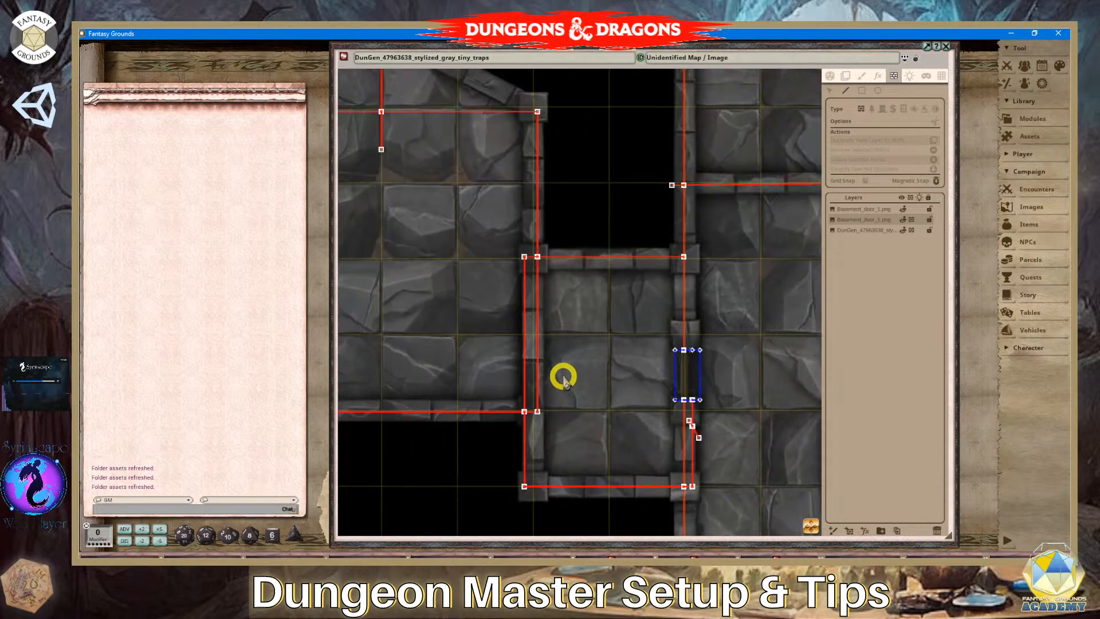
{"action": "scroll", "coordinate": [527, 350], "scroll_direction": "up", "scroll_amount": 1}
{"action": "left_click", "coordinate": [498, 310]}
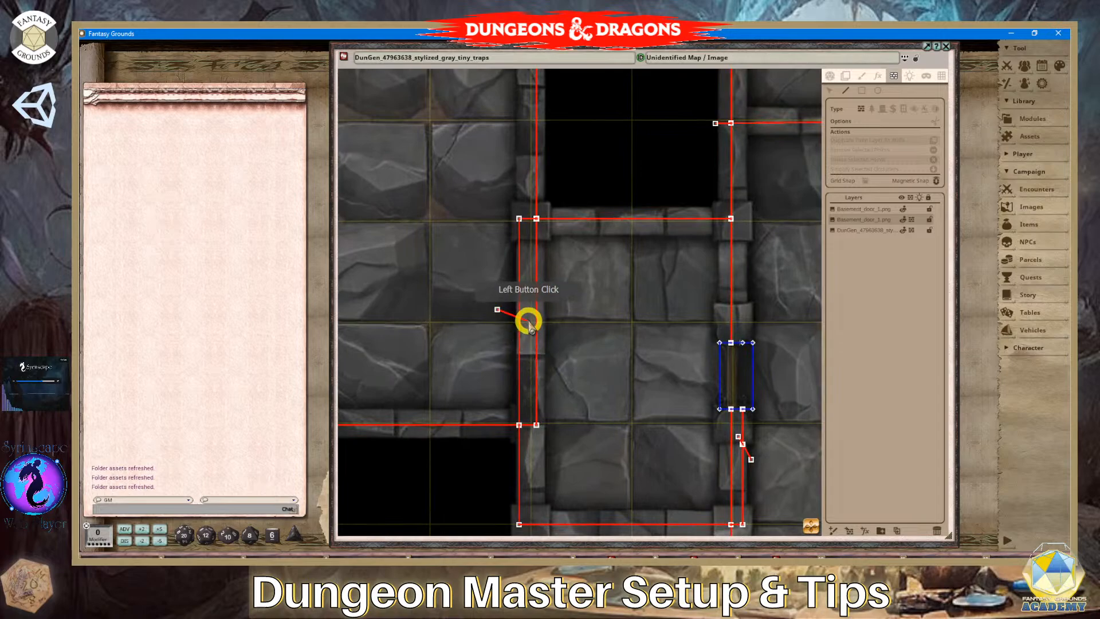
{"action": "double_click", "coordinate": [527, 320]}
Examine the doubled wall lines and their corner points along the small southern room's west side.
{"action": "scroll", "coordinate": [629, 372], "scroll_direction": "down", "scroll_amount": 3}
{"action": "scroll", "coordinate": [628, 373], "scroll_direction": "down", "scroll_amount": 1}
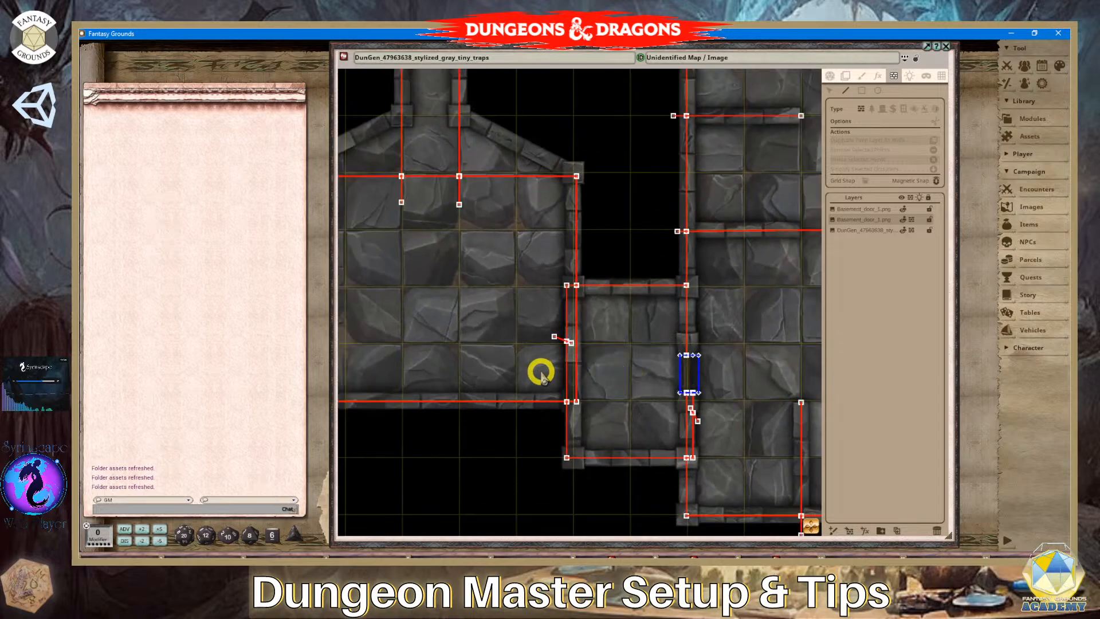
{"action": "scroll", "coordinate": [591, 375], "scroll_direction": "up", "scroll_amount": 3}
{"action": "scroll", "coordinate": [593, 378], "scroll_direction": "up", "scroll_amount": 1}
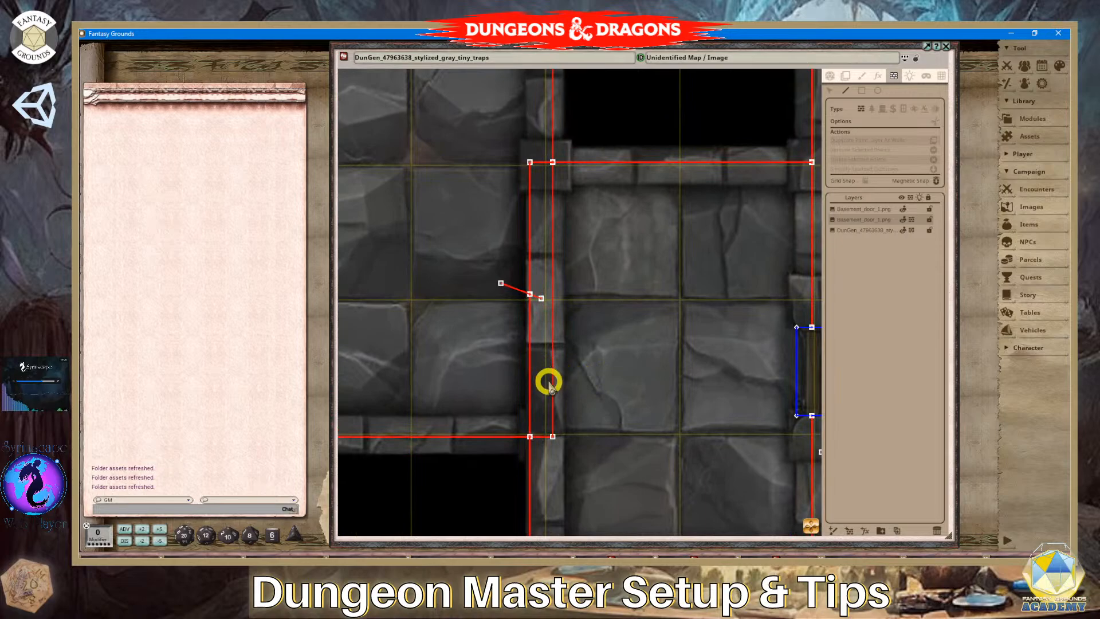
{"action": "scroll", "coordinate": [549, 383], "scroll_direction": "down", "scroll_amount": 1}
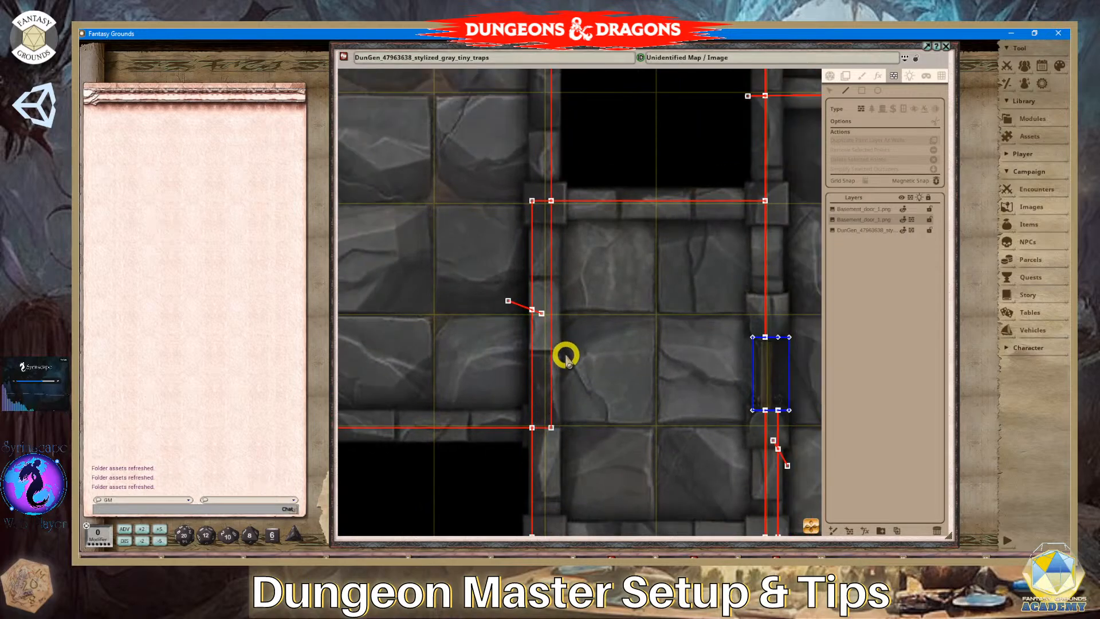
{"action": "scroll", "coordinate": [547, 434], "scroll_direction": "up", "scroll_amount": 3}
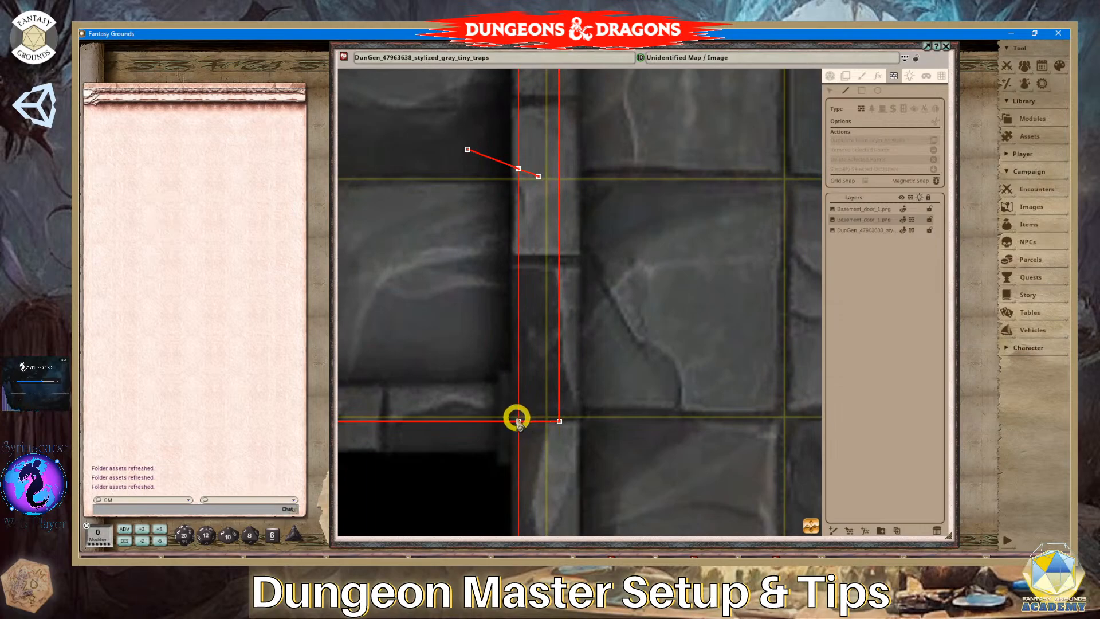
{"action": "scroll", "coordinate": [516, 419], "scroll_direction": "down", "scroll_amount": 3}
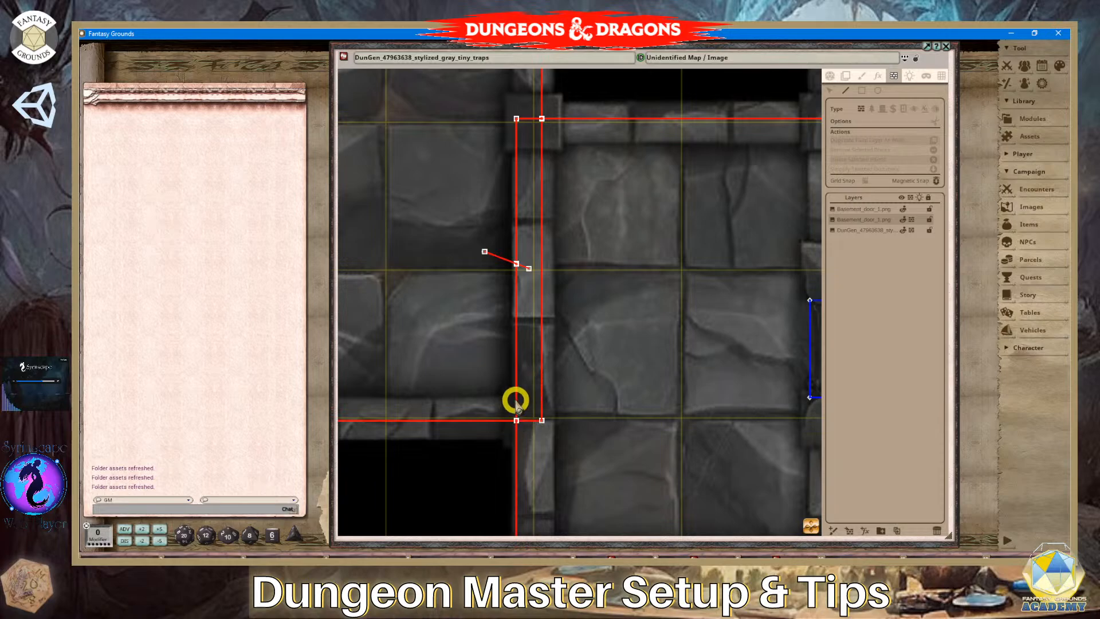
{"action": "scroll", "coordinate": [516, 403], "scroll_direction": "down", "scroll_amount": 1}
Delete the diagonal occluder and the redundant outer wall line on the small southern room's west side, including its upper corner point.
{"action": "left_click", "coordinate": [827, 91]}
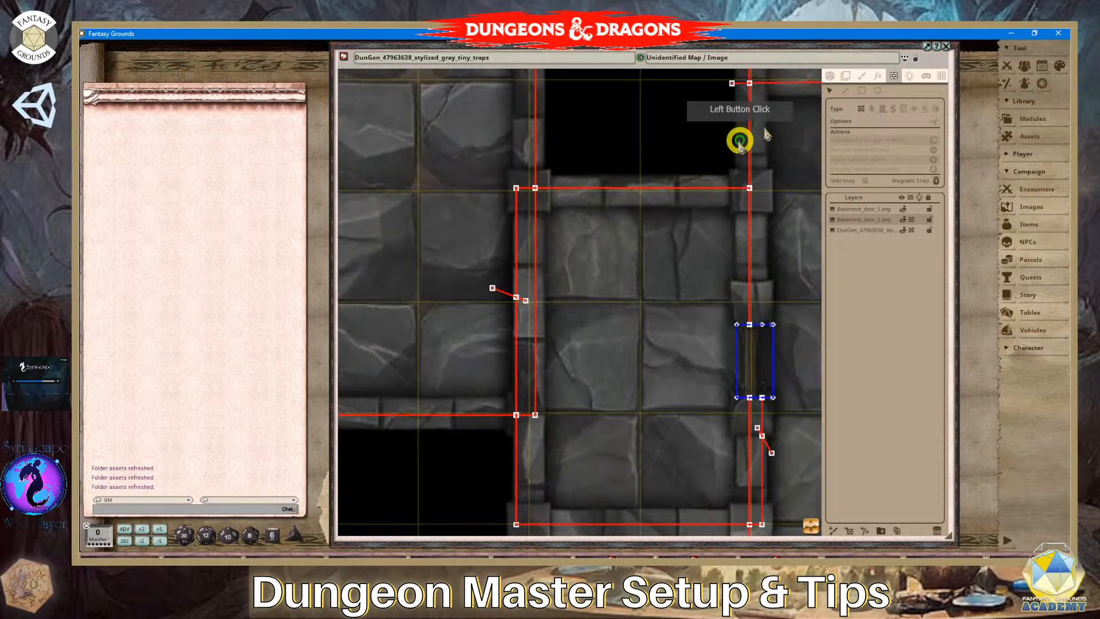
{"action": "scroll", "coordinate": [516, 328], "scroll_direction": "up", "scroll_amount": 2}
{"action": "double_click", "coordinate": [518, 291]}
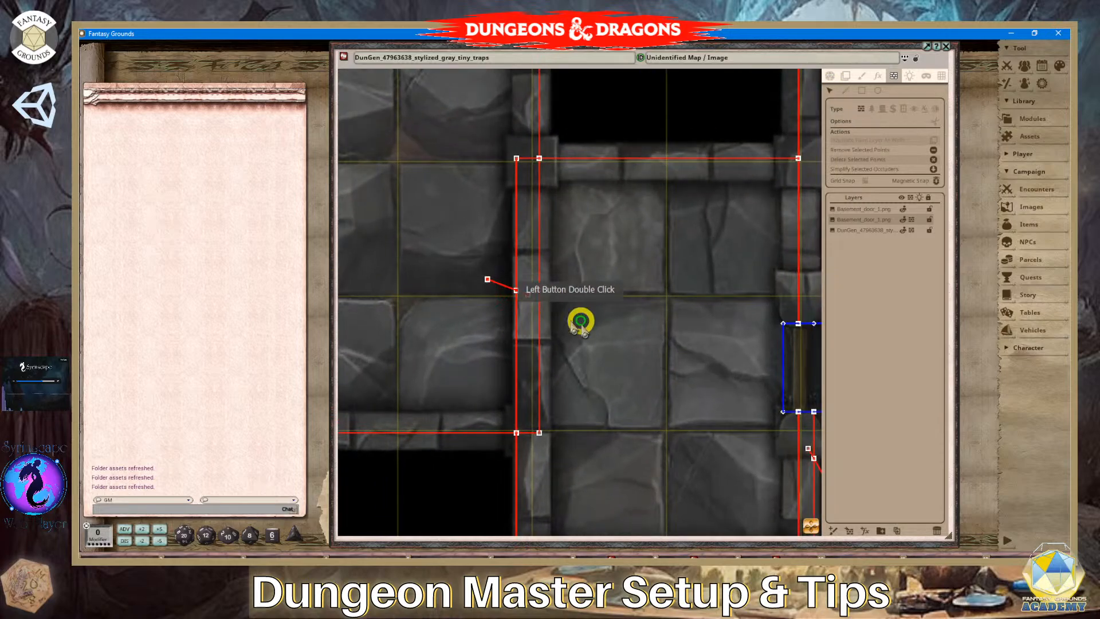
{"action": "left_click", "coordinate": [516, 291]}
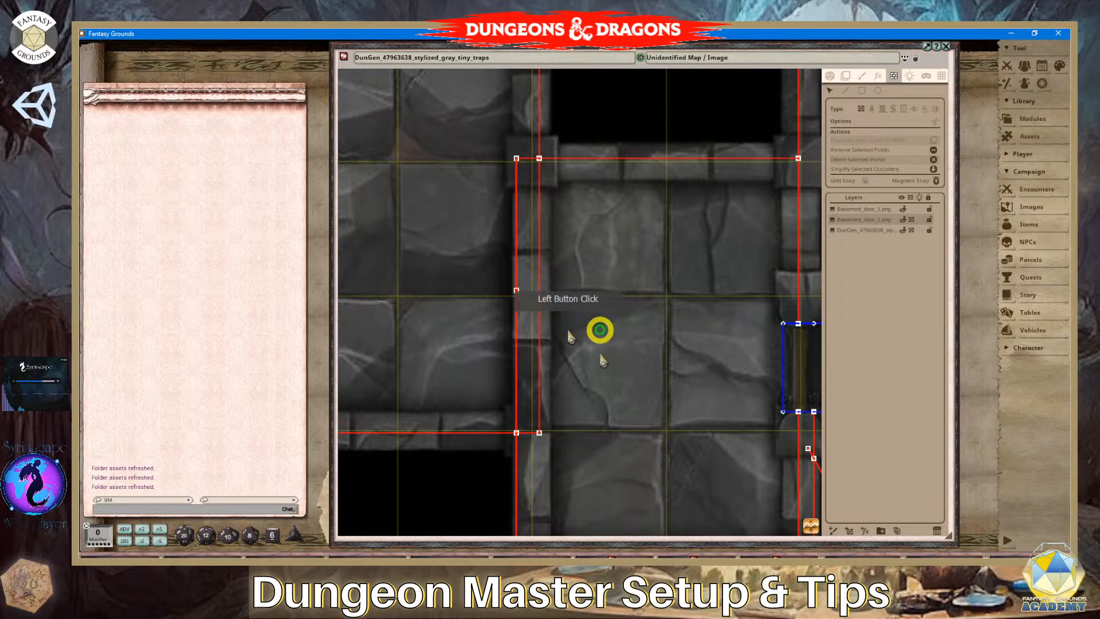
{"action": "key", "text": "Delete"}
{"action": "scroll", "coordinate": [597, 367], "scroll_direction": "down", "scroll_amount": 3}
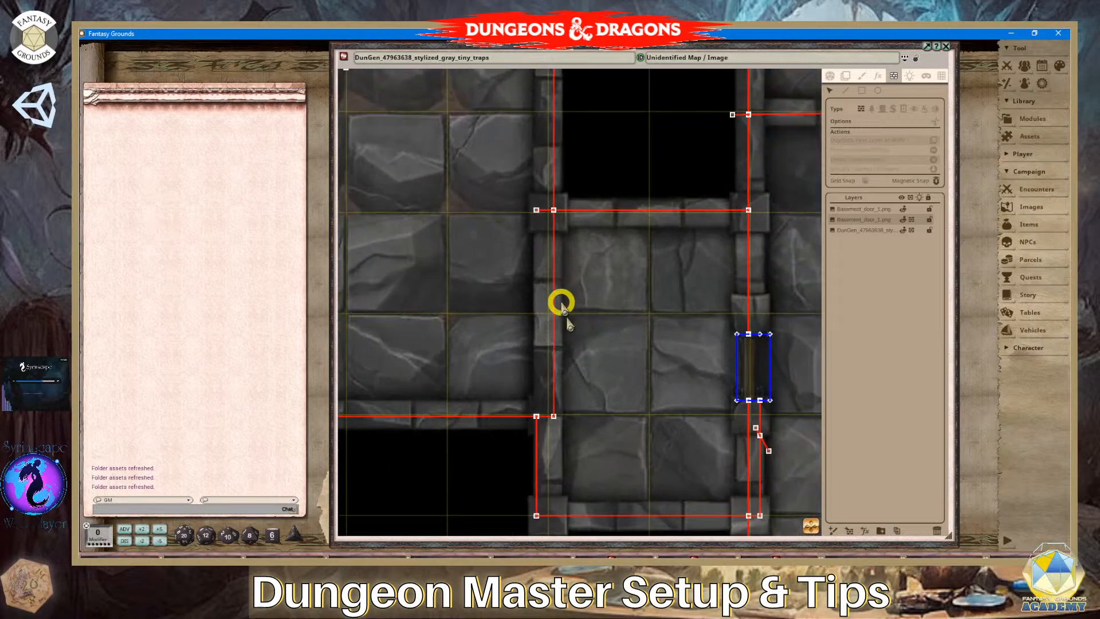
{"action": "left_click", "coordinate": [537, 211]}
{"action": "key", "text": "Delete"}
Delete the two corridor wall line ends that protrude into the large room below its horizontal north line.
{"action": "scroll", "coordinate": [616, 377], "scroll_direction": "down", "scroll_amount": 3}
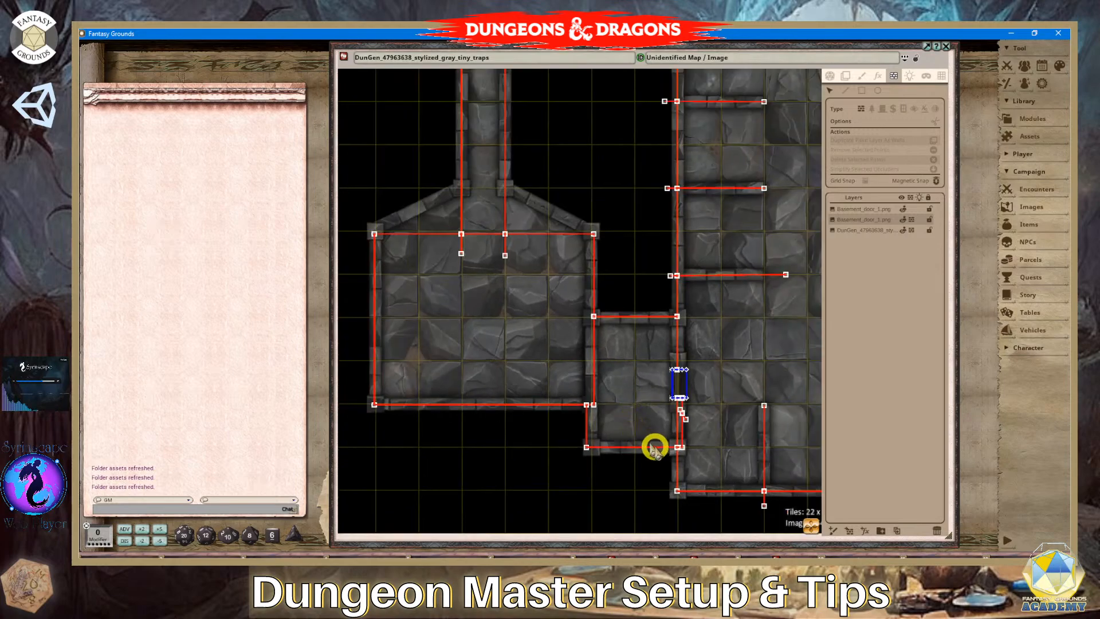
{"action": "scroll", "coordinate": [455, 277], "scroll_direction": "up", "scroll_amount": 5}
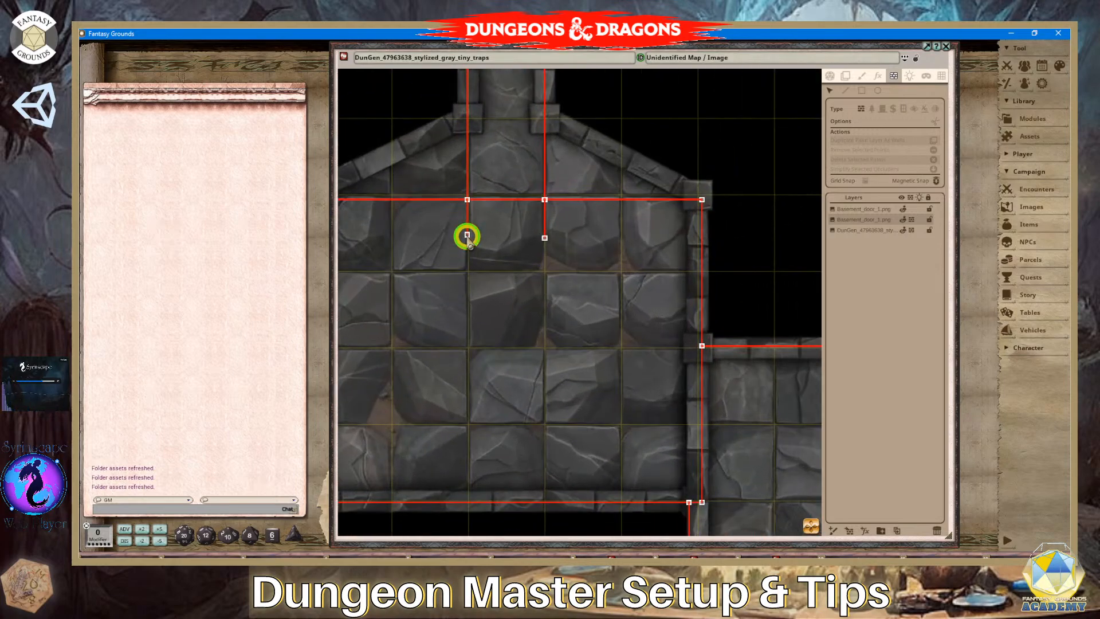
{"action": "key", "text": "Delete"}
{"action": "left_click", "coordinate": [544, 238]}
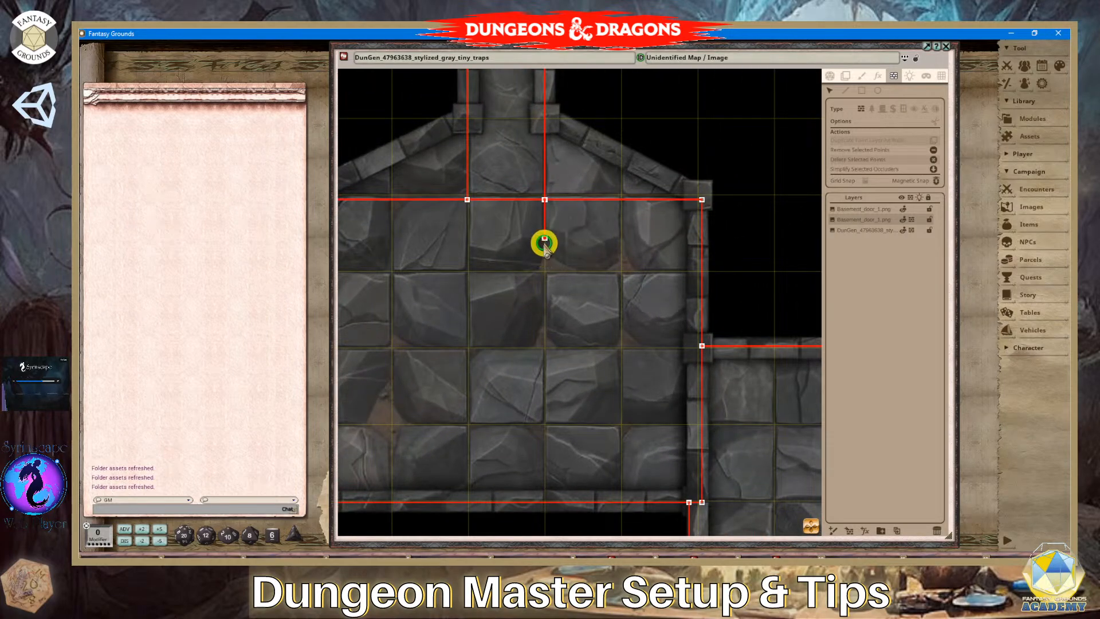
{"action": "key", "text": "Delete"}
Draw a wall occluder along the large room's angled northwest wall, from the outer corner past the corridor's west wall line.
{"action": "scroll", "coordinate": [544, 285], "scroll_direction": "down", "scroll_amount": 2}
{"action": "scroll", "coordinate": [478, 182], "scroll_direction": "up", "scroll_amount": 2}
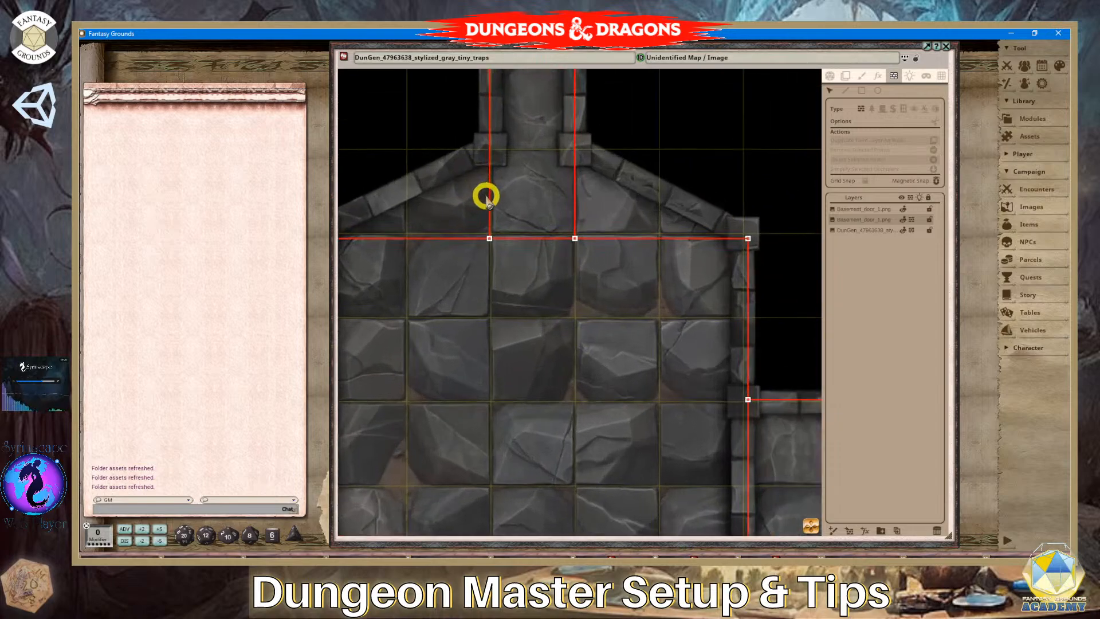
{"action": "scroll", "coordinate": [488, 198], "scroll_direction": "down", "scroll_amount": 3}
{"action": "scroll", "coordinate": [469, 204], "scroll_direction": "up", "scroll_amount": 2}
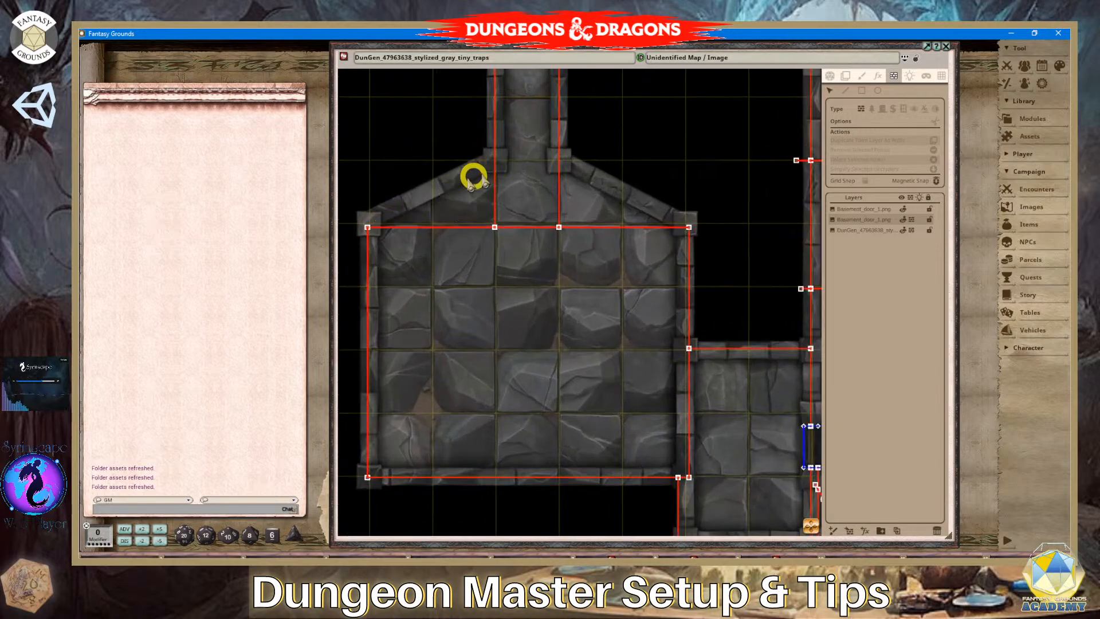
{"action": "scroll", "coordinate": [465, 214], "scroll_direction": "down", "scroll_amount": 3}
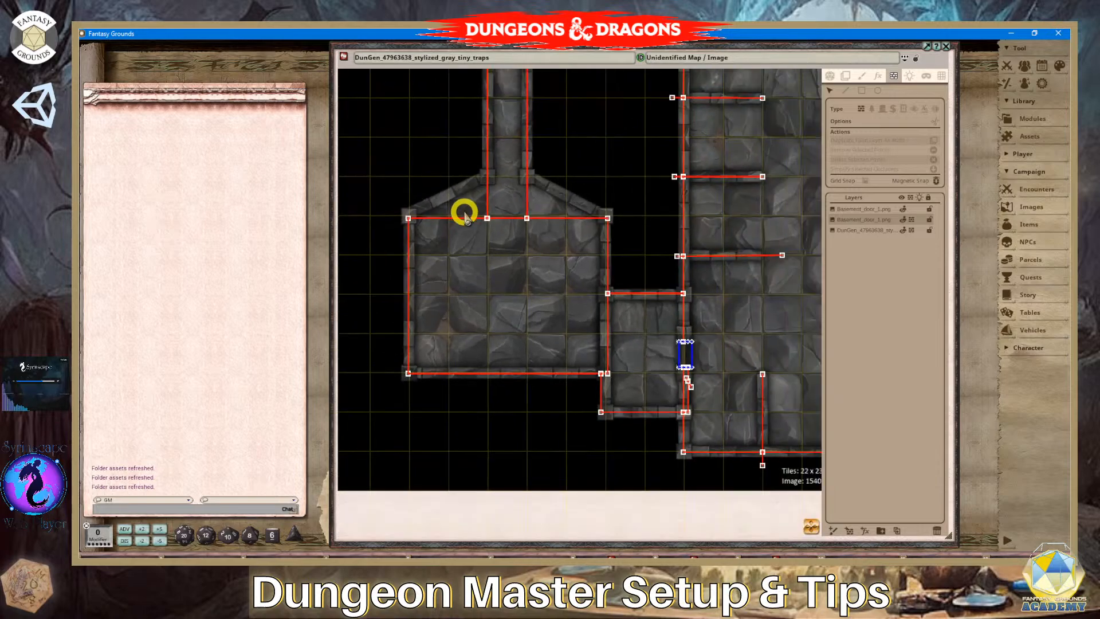
{"action": "scroll", "coordinate": [456, 215], "scroll_direction": "up", "scroll_amount": 2}
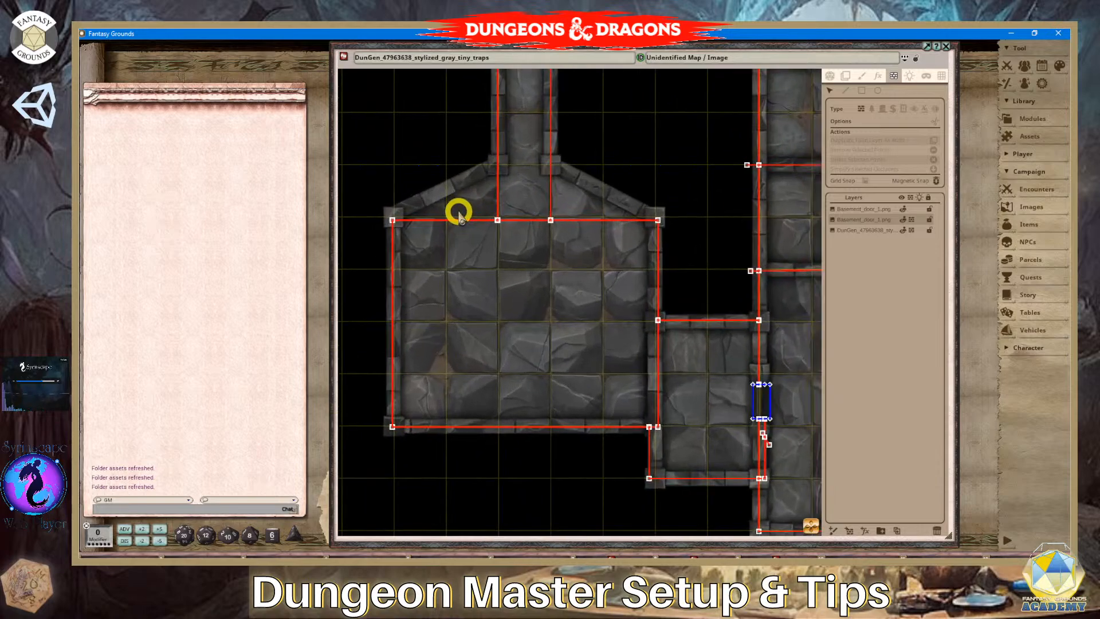
{"action": "left_click", "coordinate": [844, 92]}
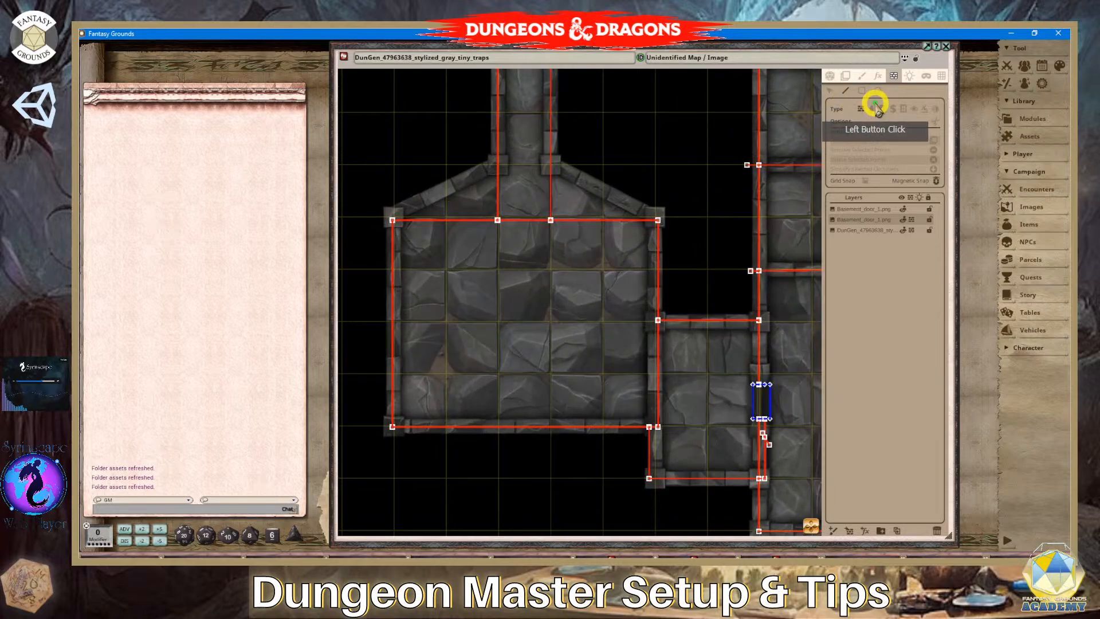
{"action": "left_click", "coordinate": [384, 224]}
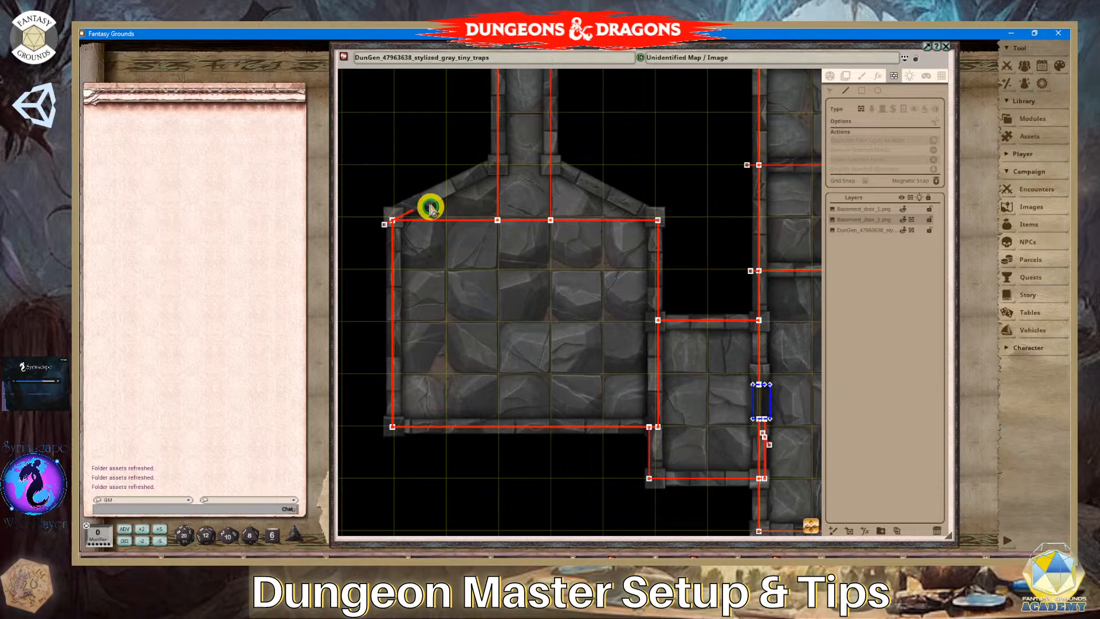
{"action": "double_click", "coordinate": [515, 155]}
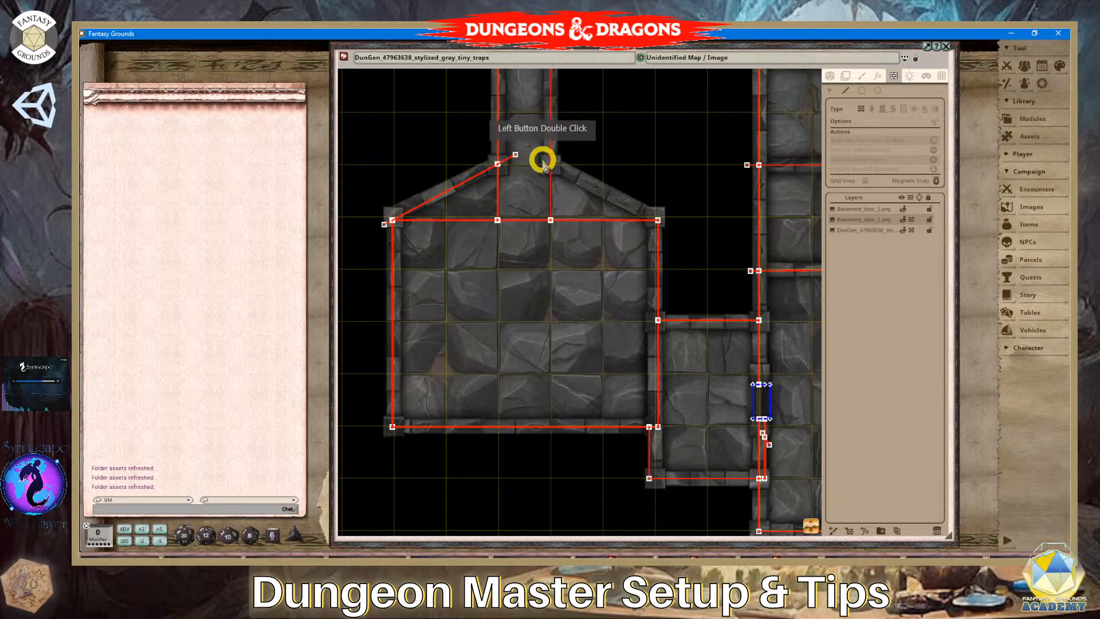
Draw a wall occluder along the large room's angled northeast wall, from inside the corridor mouth past the outer corner.
{"action": "left_click", "coordinate": [541, 159]}
{"action": "left_click", "coordinate": [658, 219]}
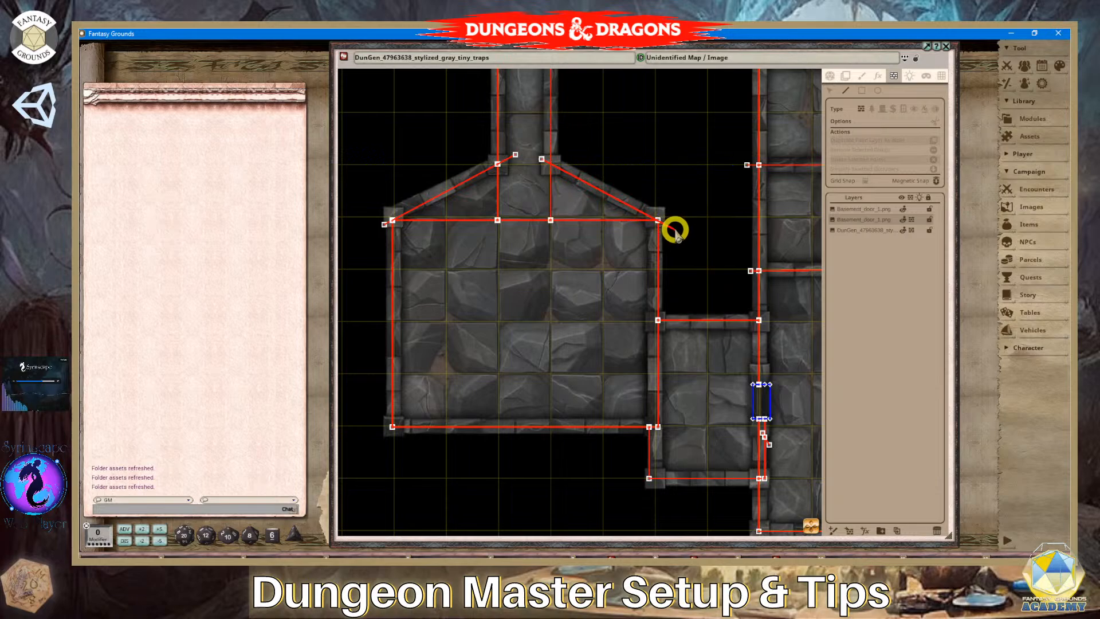
{"action": "double_click", "coordinate": [674, 229]}
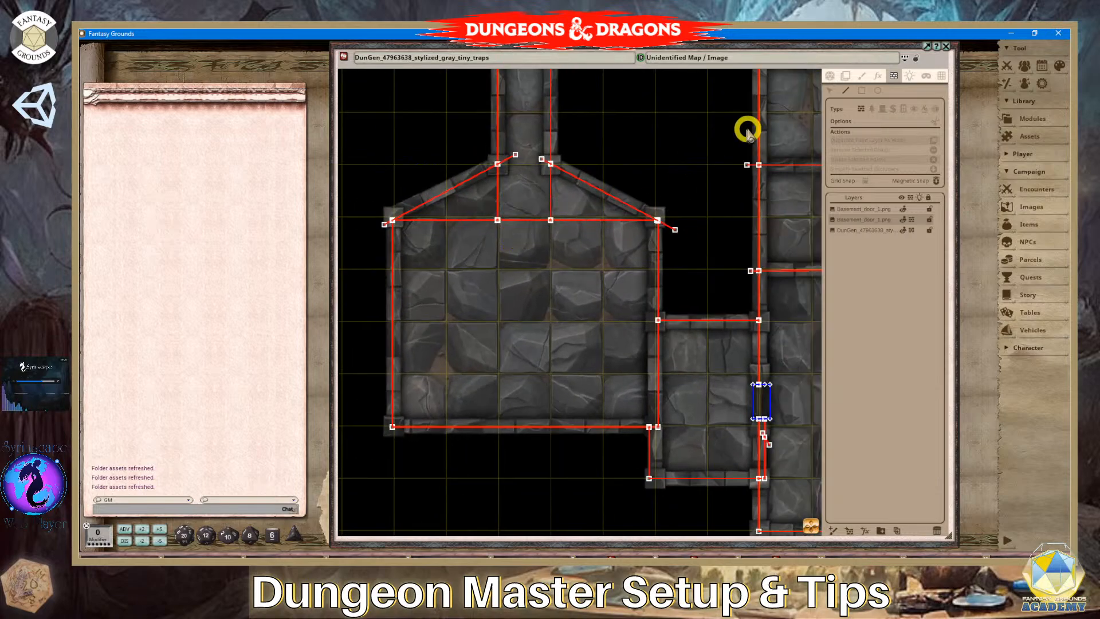
Delete the ends of both angled wall occluders that overshoot into the corridor mouth.
{"action": "scroll", "coordinate": [497, 201], "scroll_direction": "up", "scroll_amount": 1}
{"action": "left_click", "coordinate": [523, 138]}
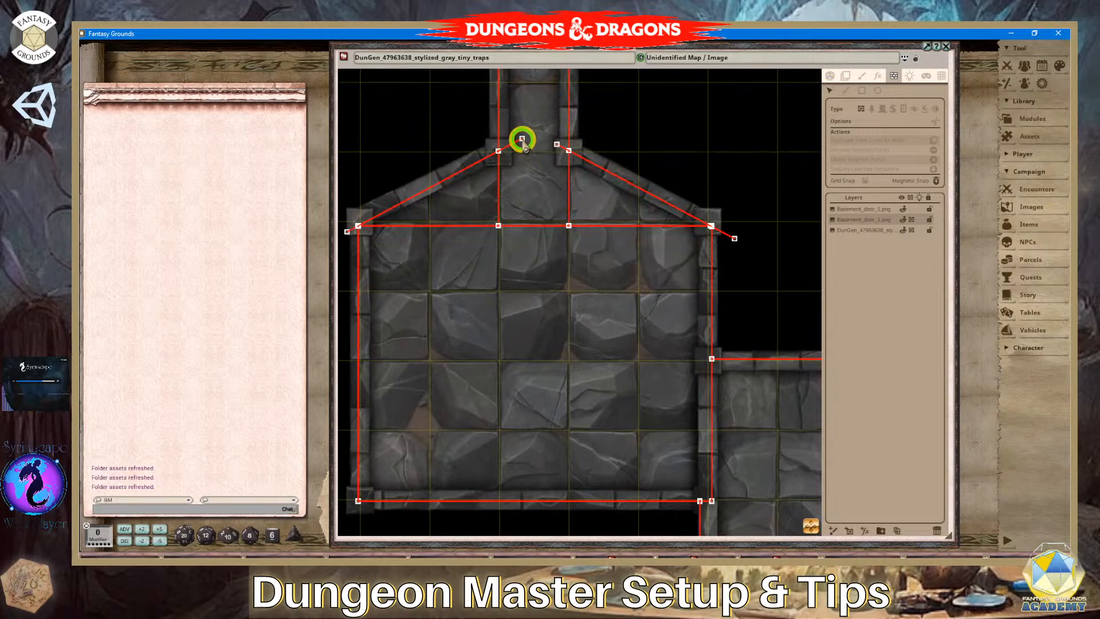
{"action": "left_click", "coordinate": [522, 139]}
{"action": "key", "text": "Delete"}
{"action": "left_click", "coordinate": [572, 154]}
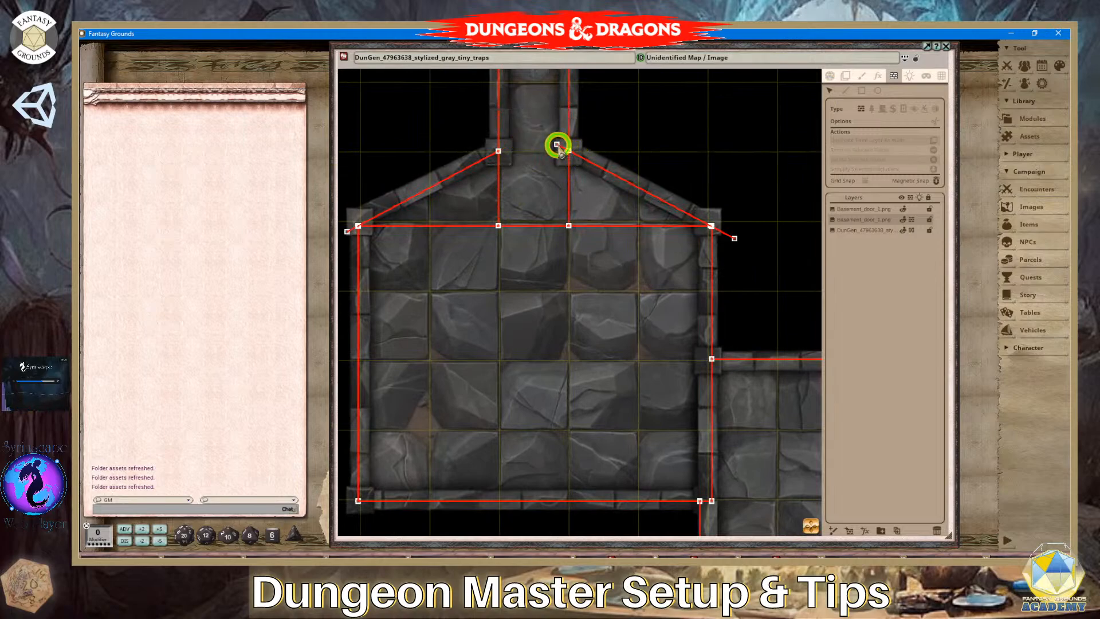
{"action": "left_click", "coordinate": [557, 145]}
{"action": "key", "text": "Delete"}
Delete the ends of both angled wall occluders that overshoot the large room's outer northeast and northwest corners.
{"action": "left_click", "coordinate": [733, 238]}
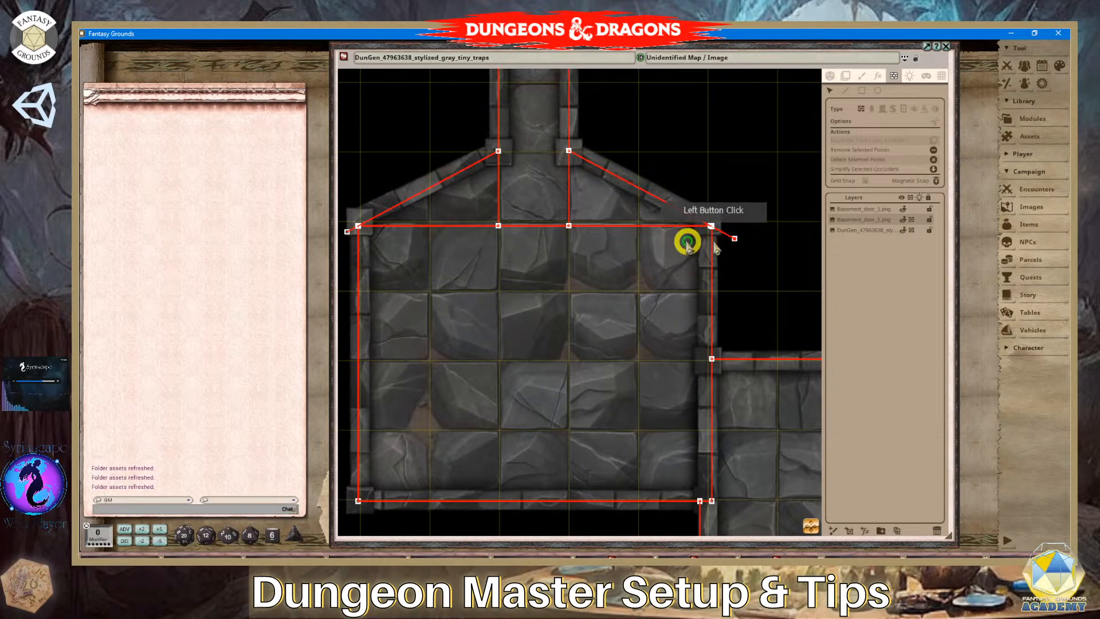
{"action": "key", "text": "Delete"}
{"action": "left_click", "coordinate": [348, 232]}
{"action": "left_click", "coordinate": [346, 232]}
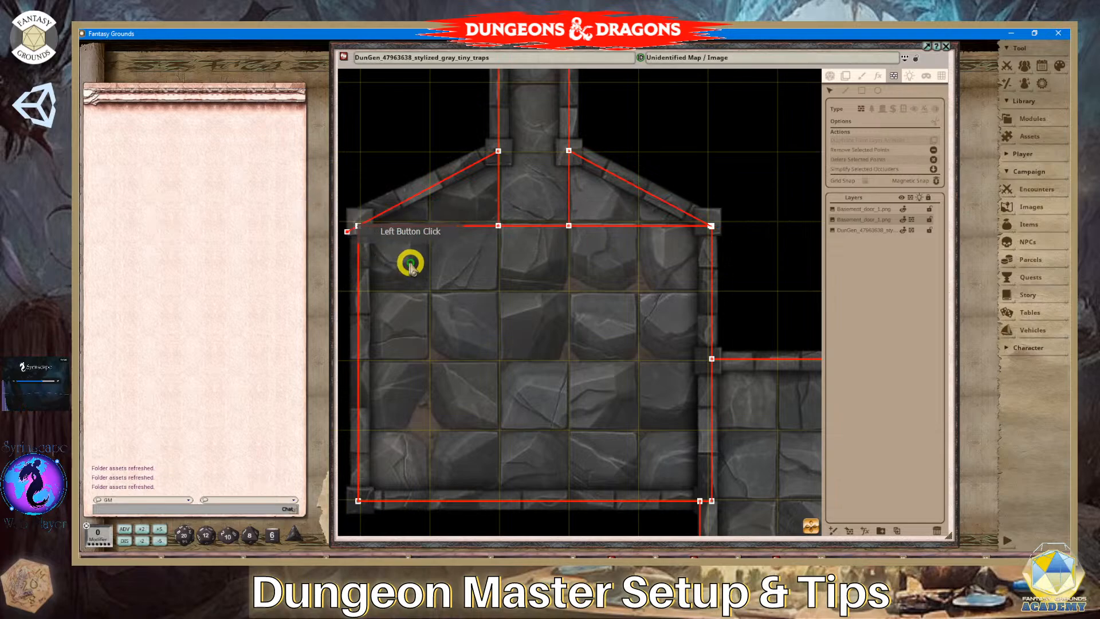
{"action": "scroll", "coordinate": [410, 263], "scroll_direction": "up", "scroll_amount": 4}
{"action": "scroll", "coordinate": [410, 263], "scroll_direction": "down", "scroll_amount": 6}
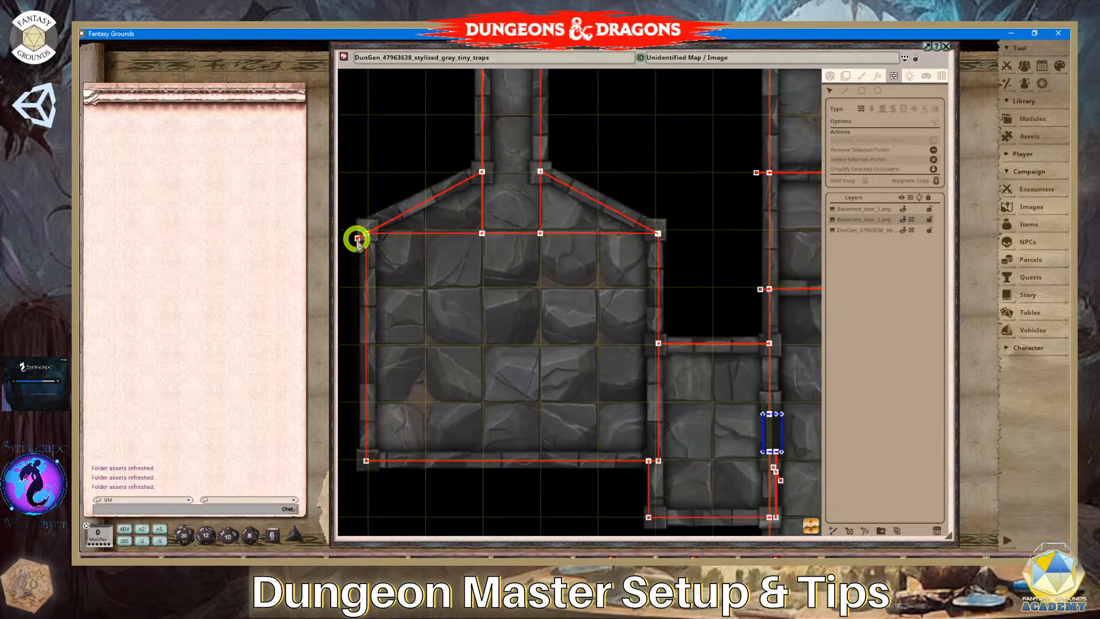
{"action": "left_click", "coordinate": [417, 252]}
{"action": "scroll", "coordinate": [481, 270], "scroll_direction": "up", "scroll_amount": 4}
{"action": "scroll", "coordinate": [498, 276], "scroll_direction": "down", "scroll_amount": 2}
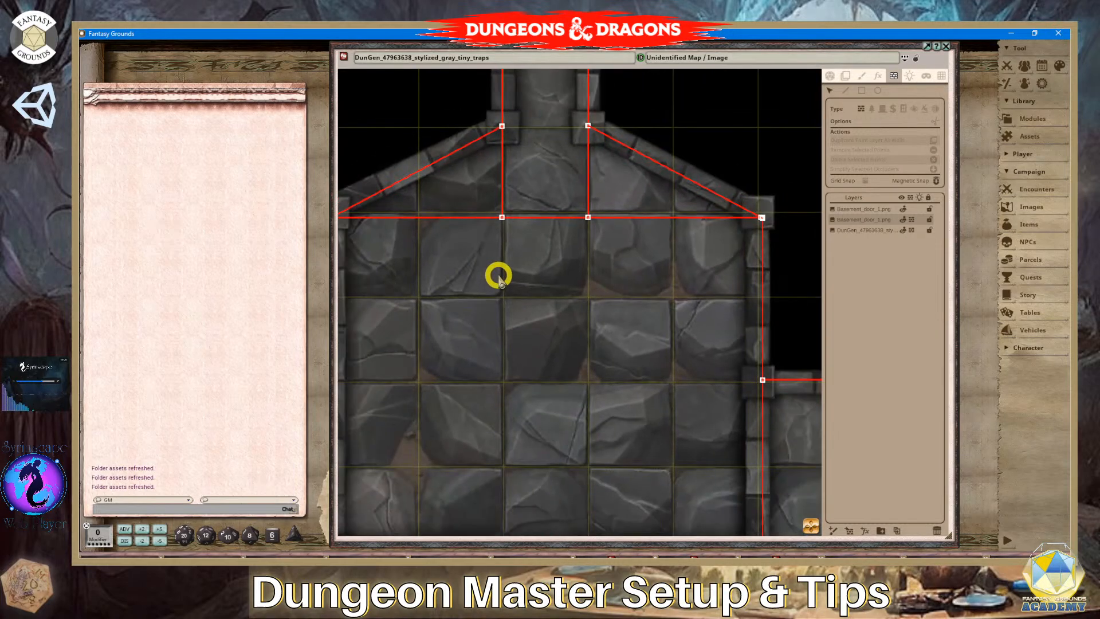
Draw two crossing wall lines that cut through both vertical corridor lines and the horizontal north line at the corridor mouth.
{"action": "scroll", "coordinate": [499, 276], "scroll_direction": "down", "scroll_amount": 2}
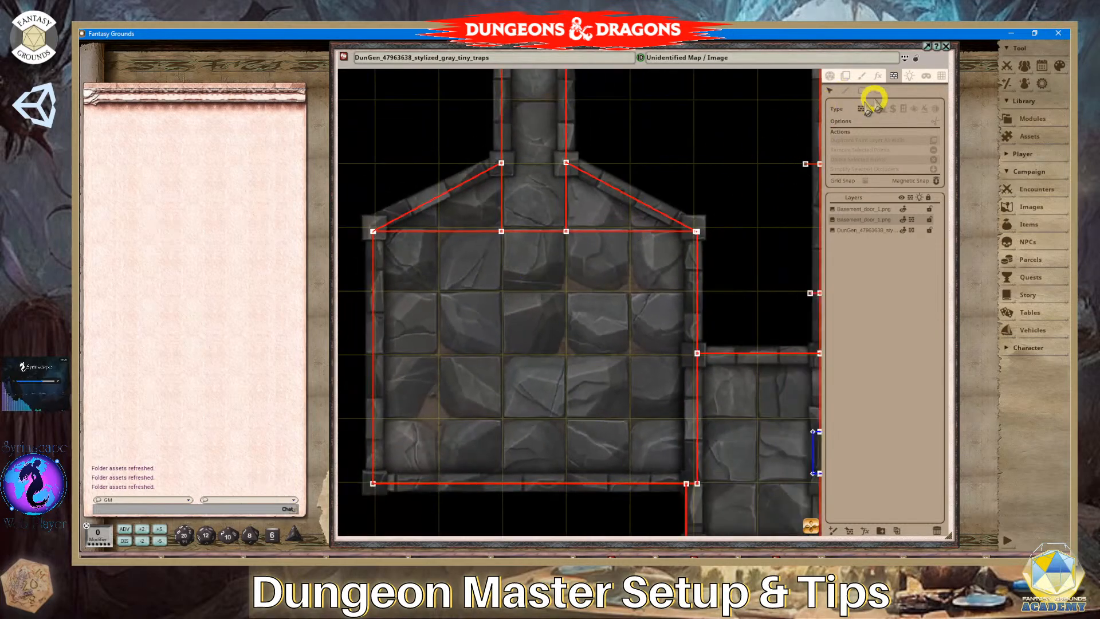
{"action": "left_click", "coordinate": [845, 91]}
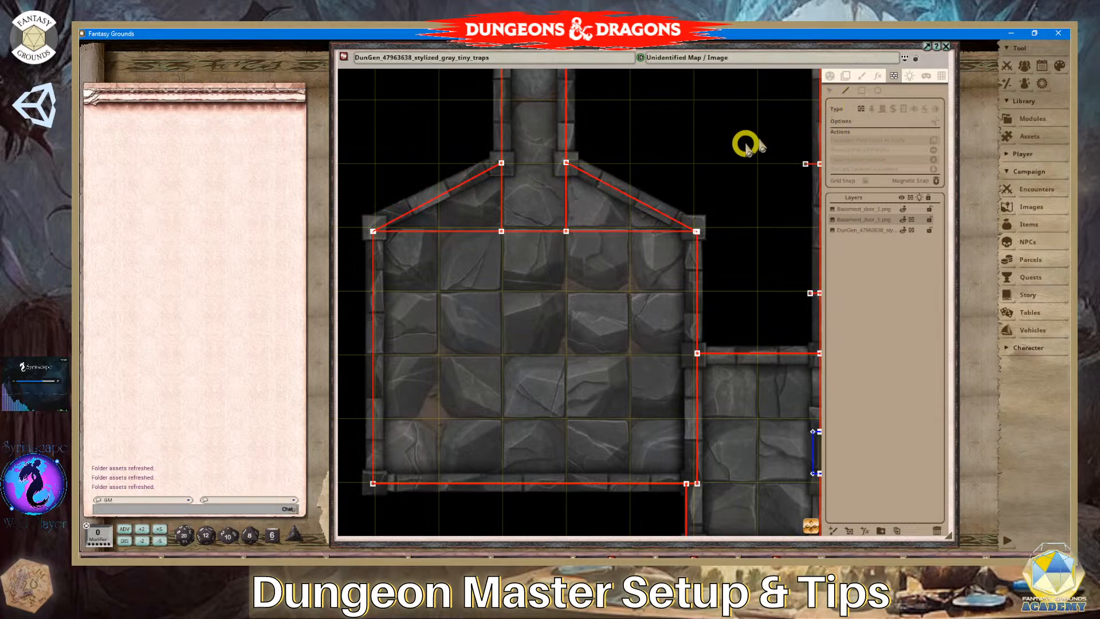
{"action": "left_click", "coordinate": [593, 205]}
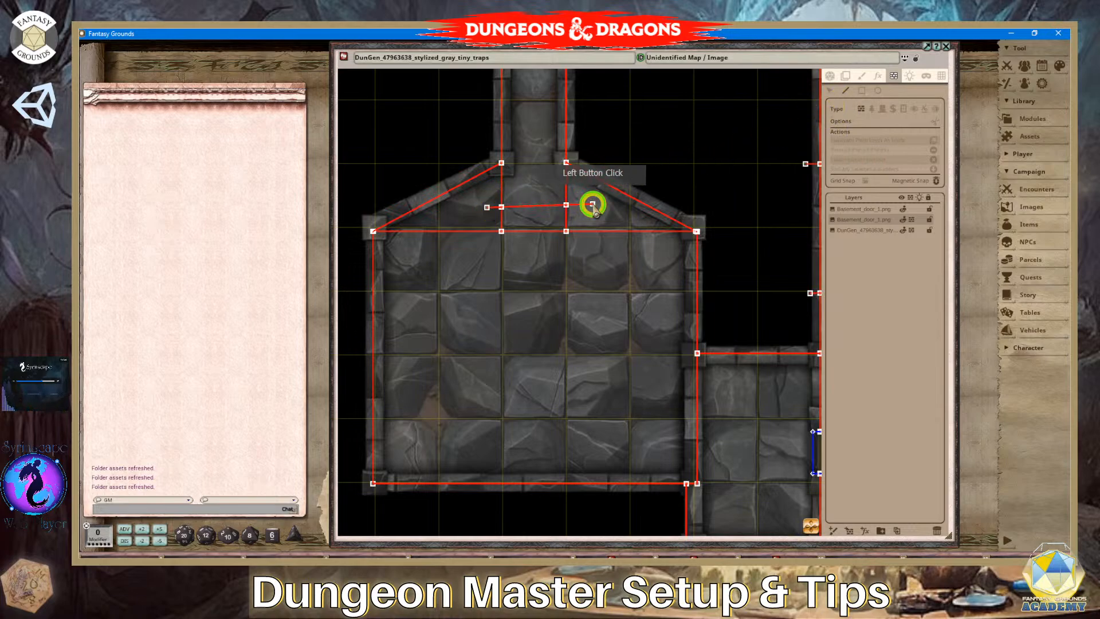
{"action": "left_click", "coordinate": [530, 187]}
{"action": "left_click", "coordinate": [538, 252]}
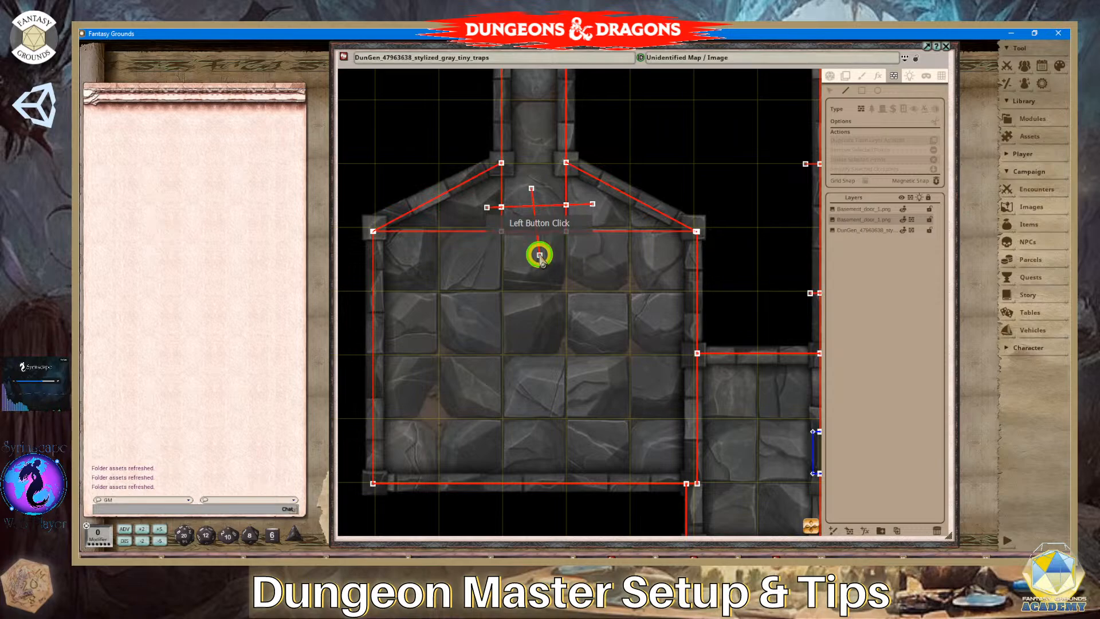
{"action": "double_click", "coordinate": [540, 255]}
{"action": "scroll", "coordinate": [515, 277], "scroll_direction": "up", "scroll_amount": 3}
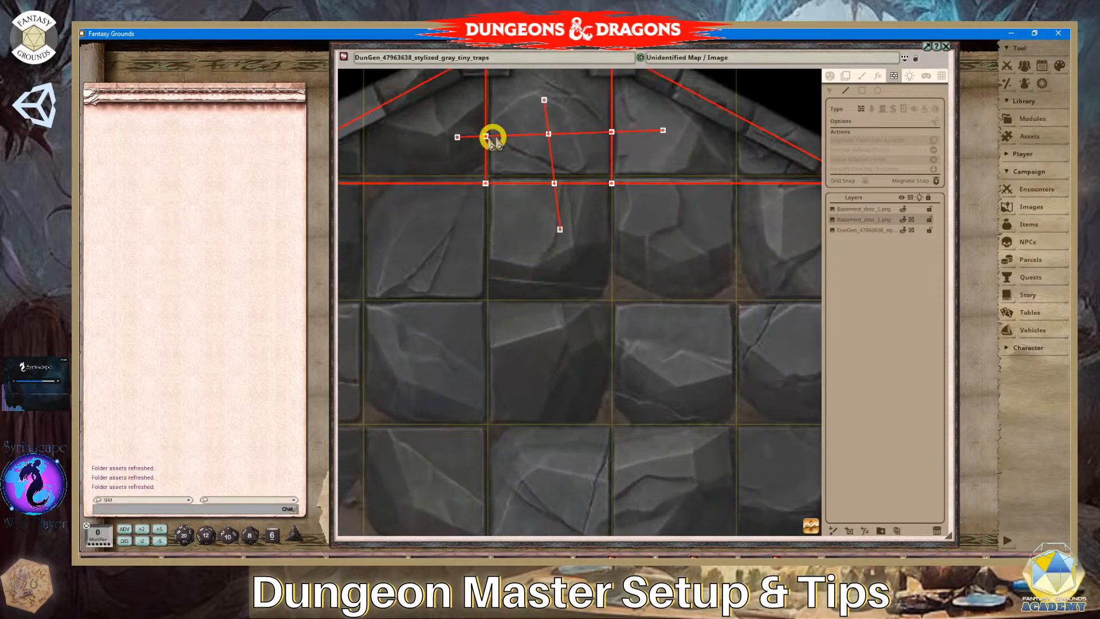
{"action": "scroll", "coordinate": [572, 161], "scroll_direction": "down", "scroll_amount": 2}
{"action": "scroll", "coordinate": [541, 163], "scroll_direction": "down", "scroll_amount": 1}
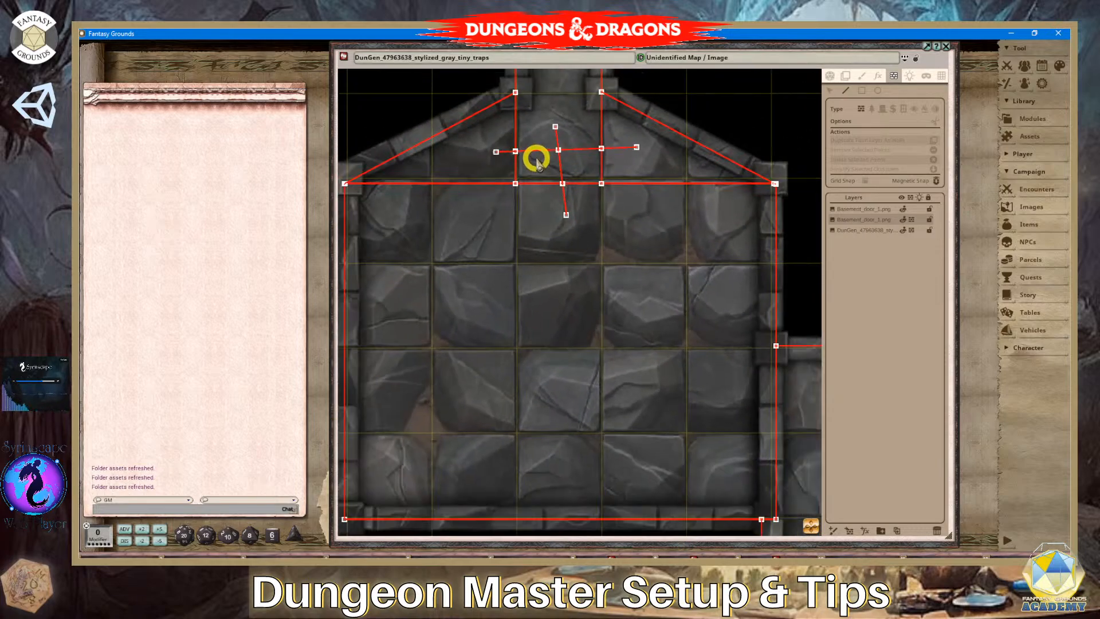
Delete the two crossing helper lines and the middle section of the horizontal north line between the corridor walls.
{"action": "left_click", "coordinate": [831, 91]}
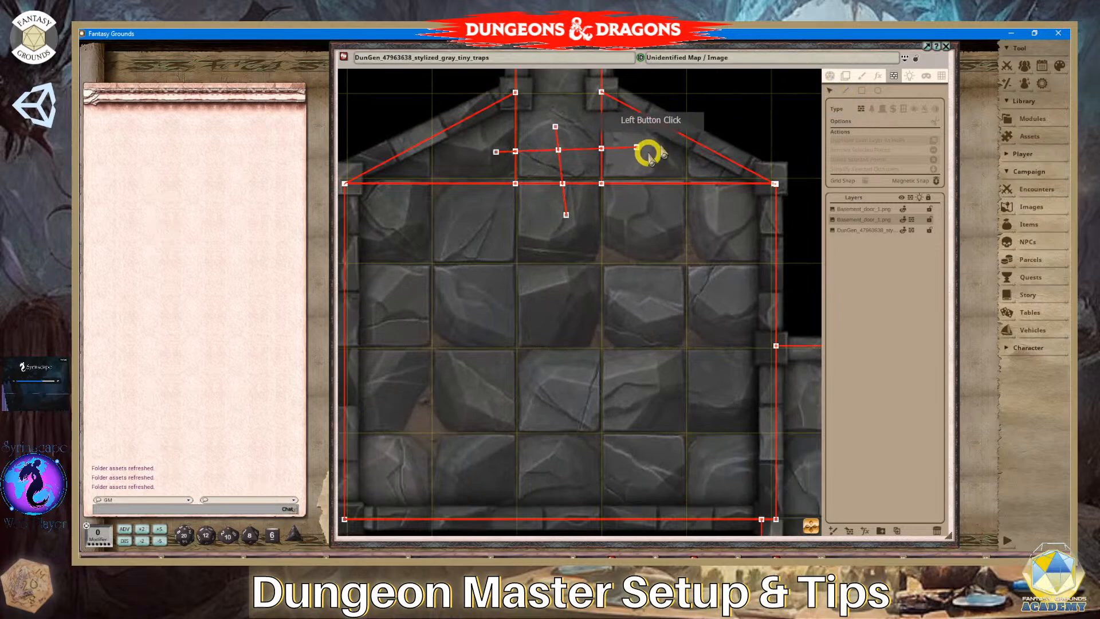
{"action": "double_click", "coordinate": [682, 217]}
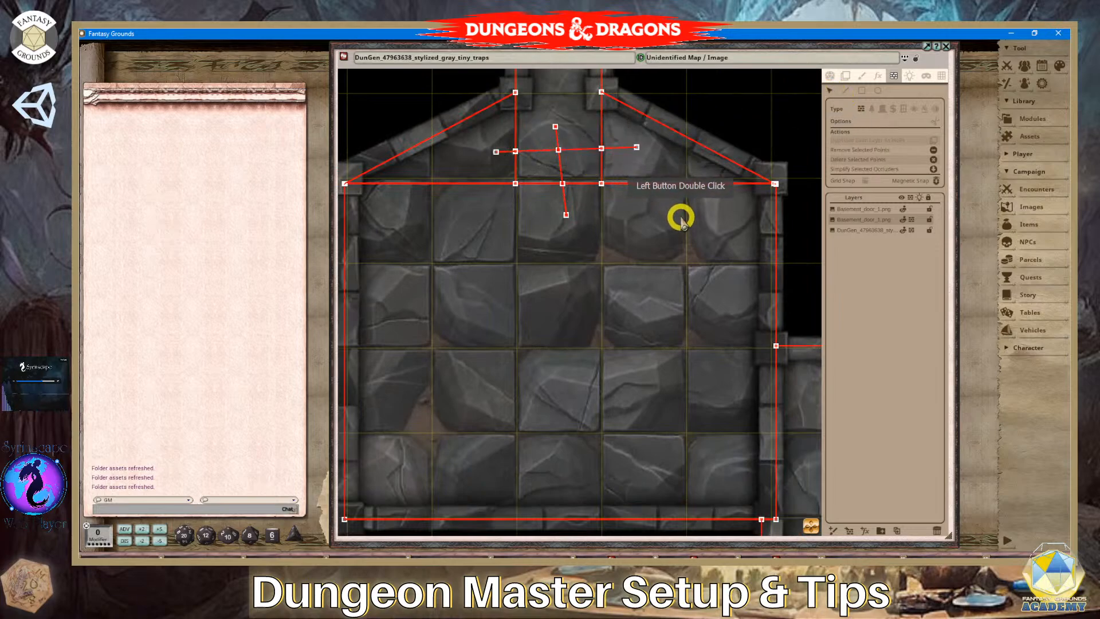
{"action": "left_click", "coordinate": [558, 150]}
{"action": "key", "text": "Delete"}
{"action": "left_click", "coordinate": [636, 148]}
{"action": "key", "text": "Delete"}
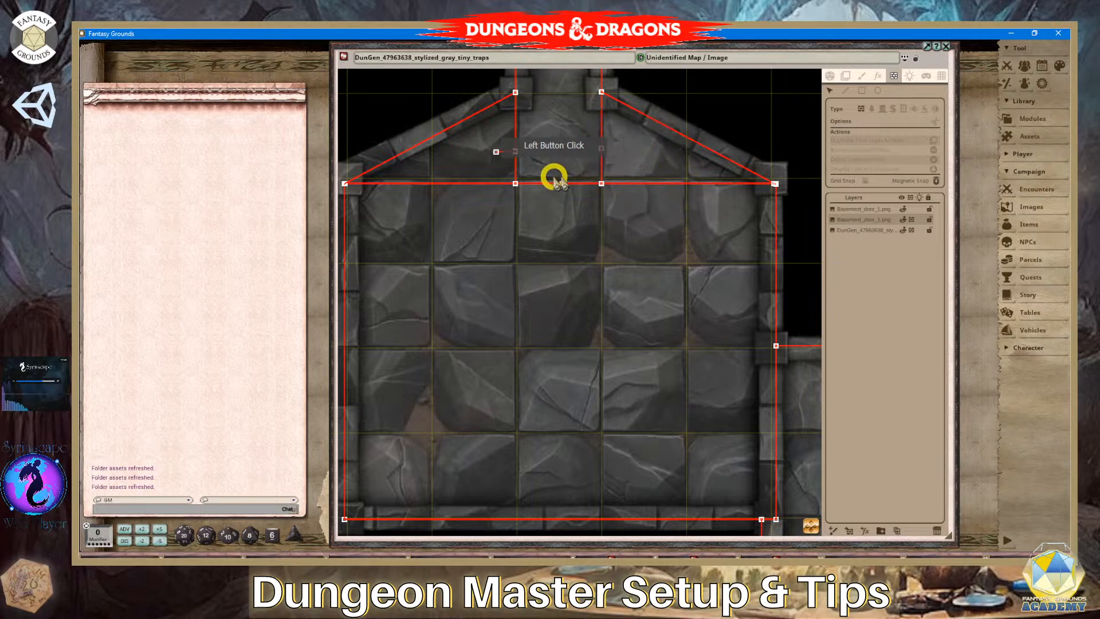
{"action": "left_click", "coordinate": [496, 152]}
{"action": "key", "text": "Delete"}
{"action": "left_click", "coordinate": [560, 183]}
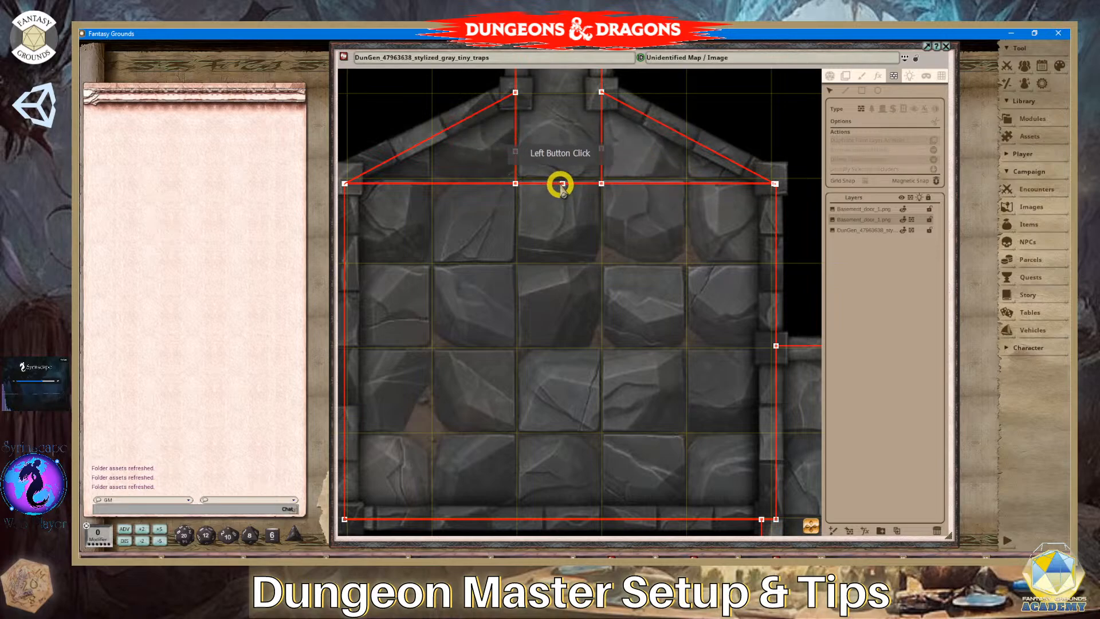
{"action": "key", "text": "Delete"}
{"action": "left_click", "coordinate": [582, 246]}
{"action": "scroll", "coordinate": [580, 245], "scroll_direction": "down", "scroll_amount": 4}
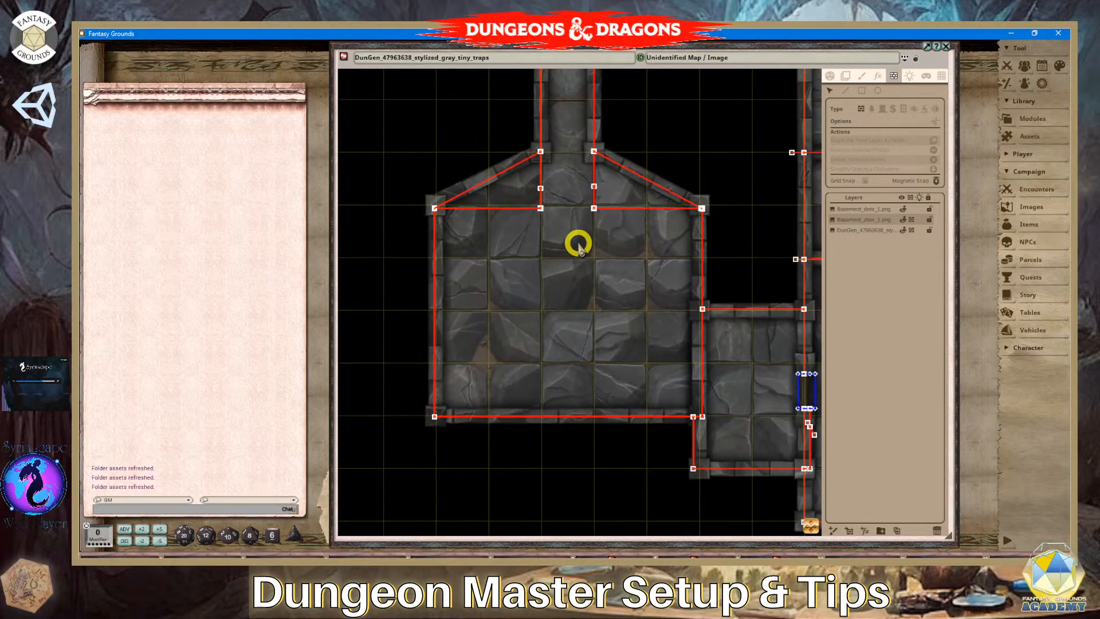
Delete the remaining vertical lines inside the corridor mouth and both halves of the large room's horizontal north line.
{"action": "scroll", "coordinate": [579, 245], "scroll_direction": "up", "scroll_amount": 3}
{"action": "left_click", "coordinate": [527, 170]}
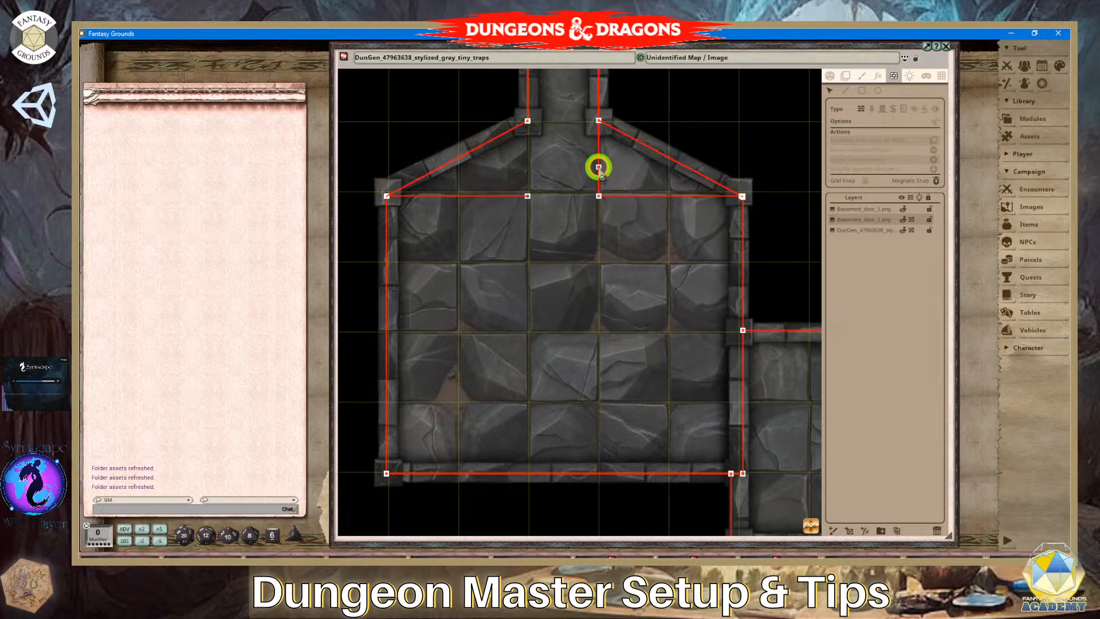
{"action": "left_click", "coordinate": [599, 166]}
{"action": "key", "text": "Delete"}
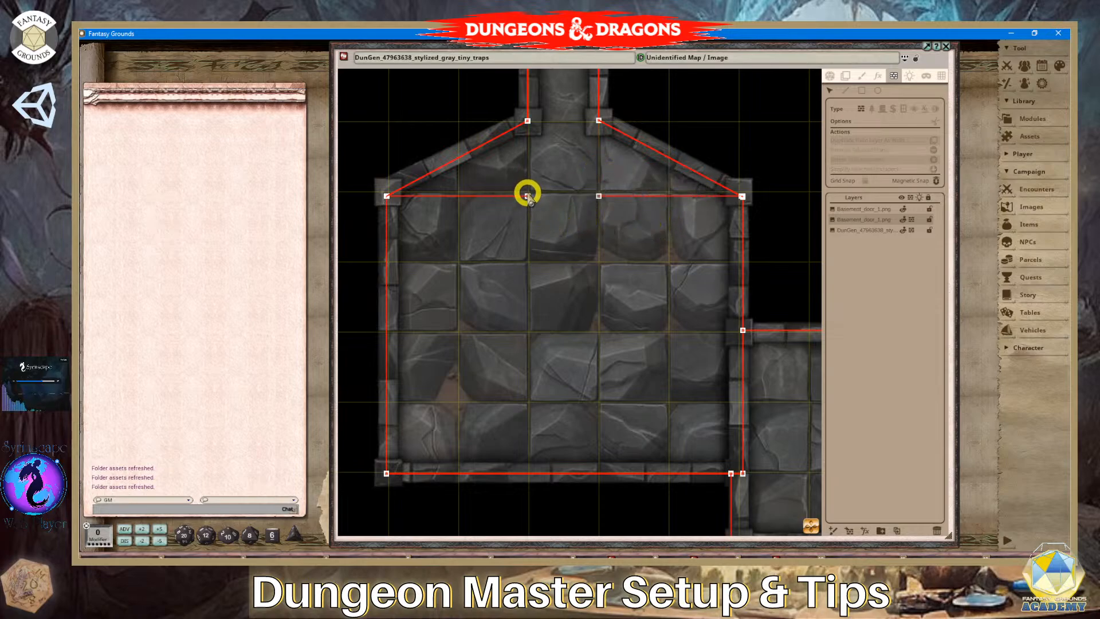
{"action": "key", "text": "Delete"}
{"action": "left_click", "coordinate": [599, 196]}
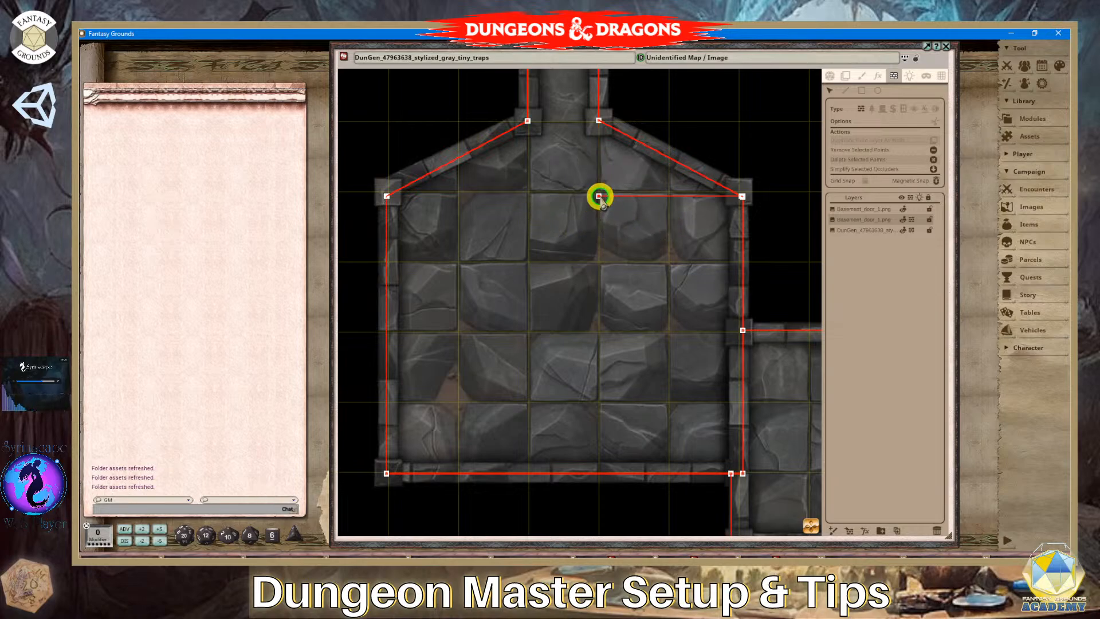
{"action": "key", "text": "Delete"}
{"action": "scroll", "coordinate": [632, 272], "scroll_direction": "down", "scroll_amount": 3}
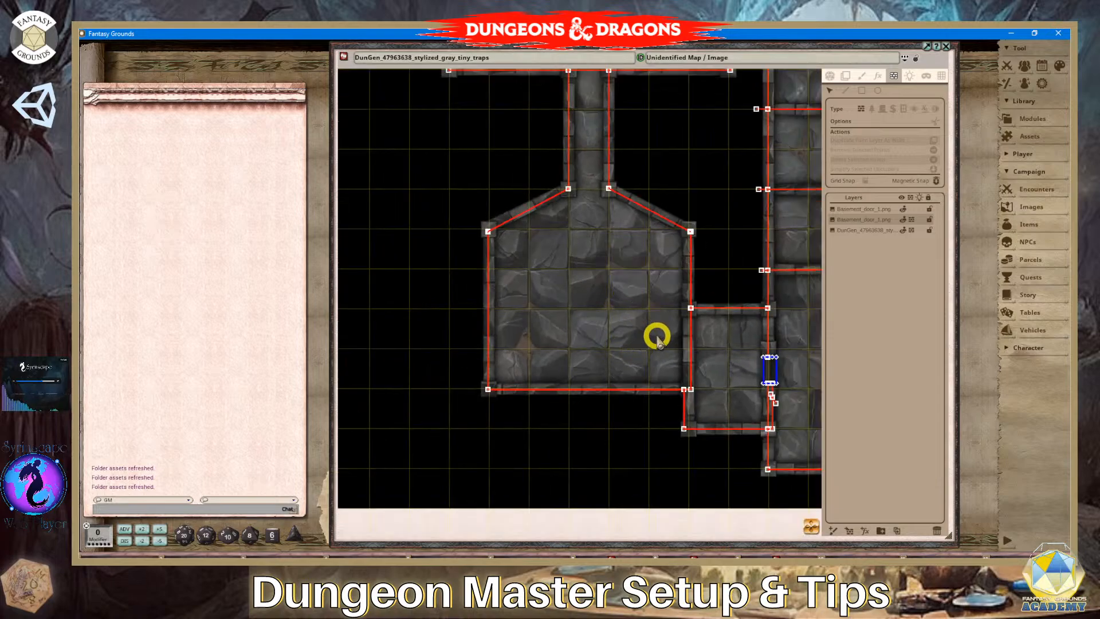
Delete the stray line stub and the duplicate vertical wall line directly south of the small room's east door.
{"action": "scroll", "coordinate": [657, 337], "scroll_direction": "up", "scroll_amount": 3}
{"action": "scroll", "coordinate": [731, 354], "scroll_direction": "down", "scroll_amount": 2}
{"action": "scroll", "coordinate": [760, 449], "scroll_direction": "up", "scroll_amount": 4}
{"action": "scroll", "coordinate": [769, 465], "scroll_direction": "down", "scroll_amount": 2}
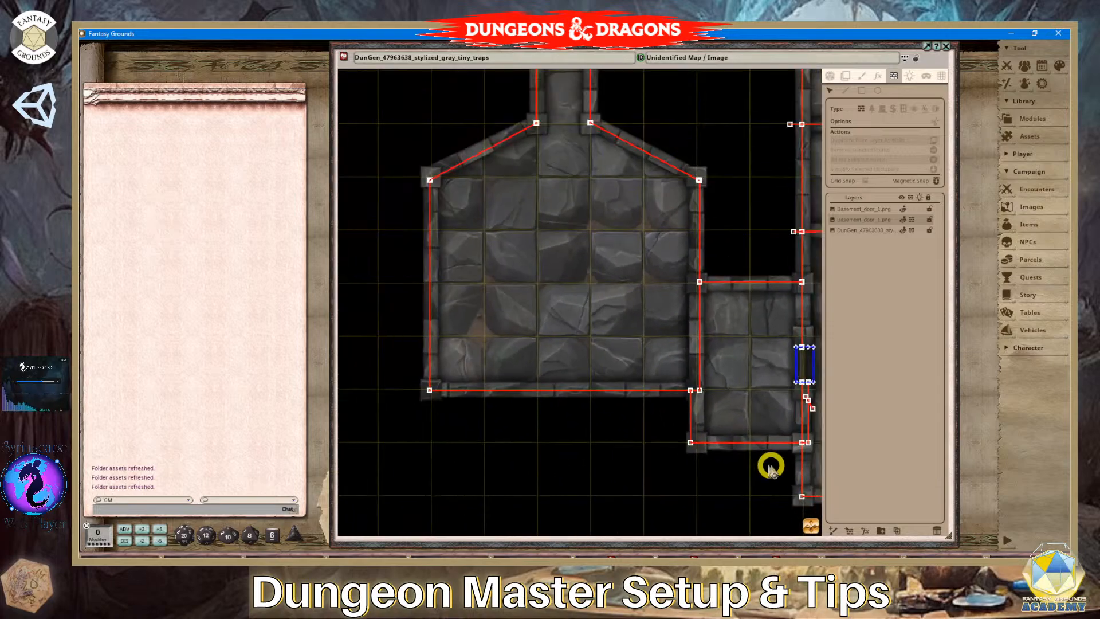
{"action": "scroll", "coordinate": [770, 466], "scroll_direction": "down", "scroll_amount": 1}
{"action": "left_click_drag", "start_coordinate": [807, 522], "coordinate": [1053, 538]}
{"action": "scroll", "coordinate": [699, 327], "scroll_direction": "up", "scroll_amount": 4}
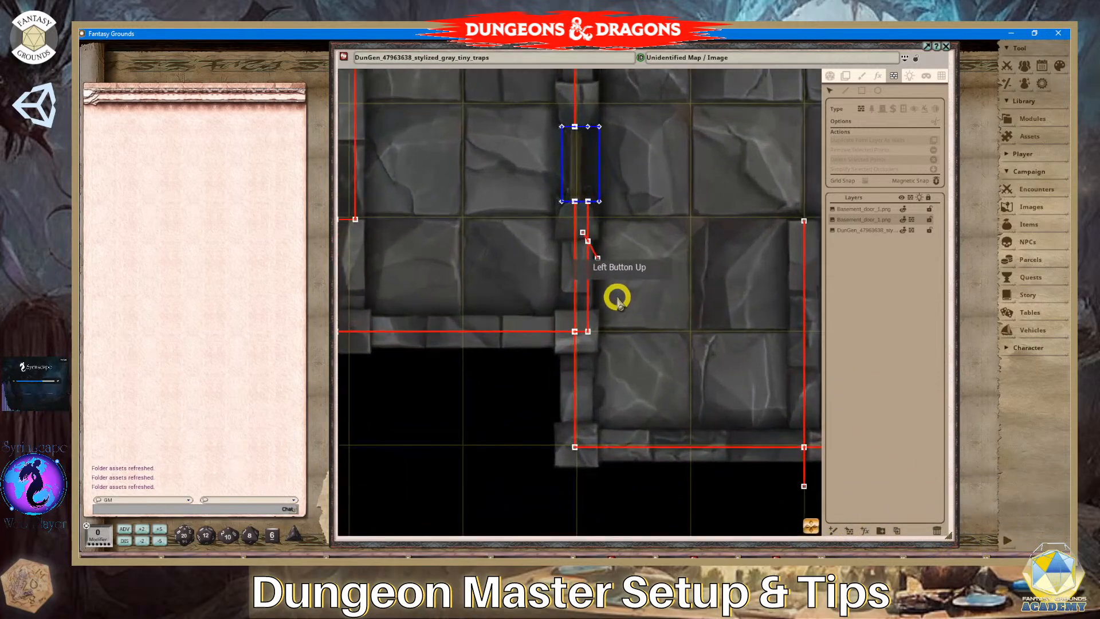
{"action": "left_click", "coordinate": [591, 244]}
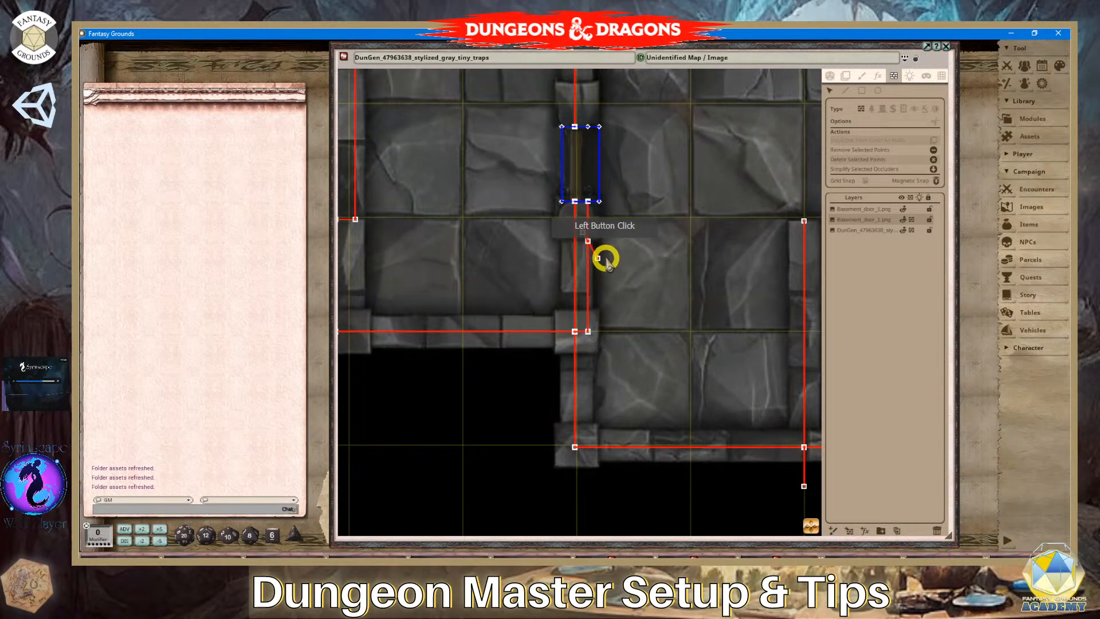
{"action": "left_click", "coordinate": [587, 242]}
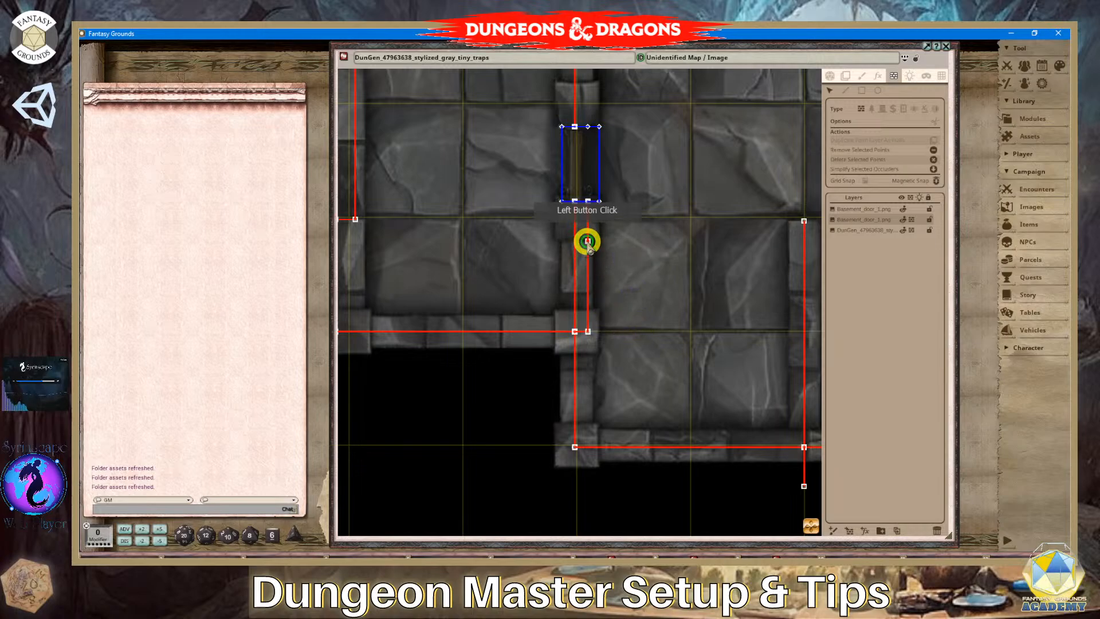
{"action": "left_click", "coordinate": [589, 332]}
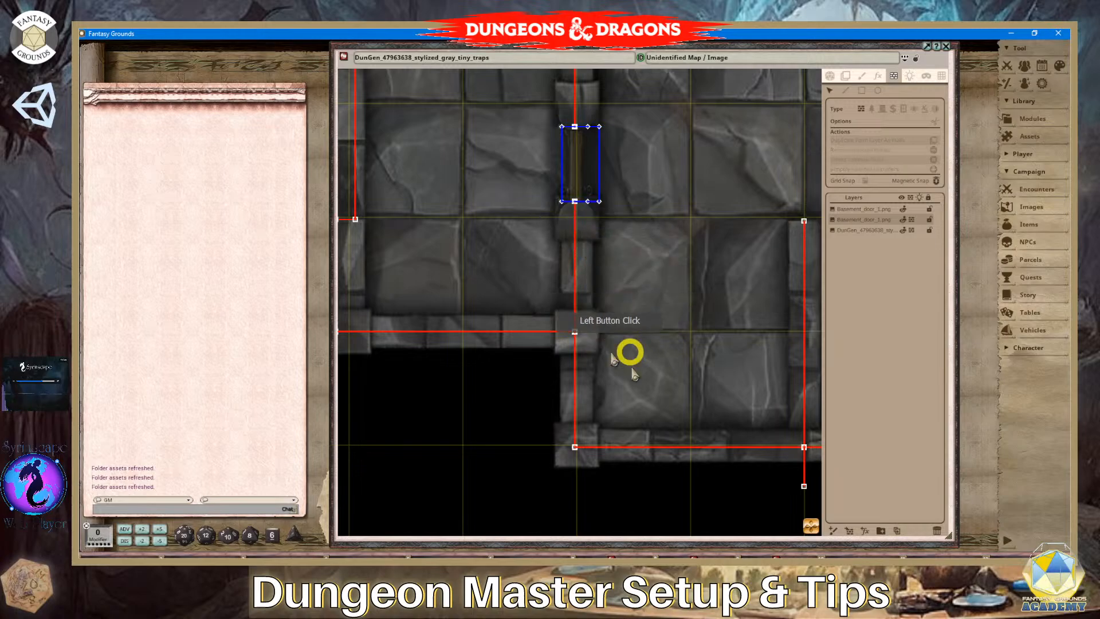
Delete the ends of both vertical partition wall lines that overshoot below the eastern room's south wall.
{"action": "left_click", "coordinate": [810, 526]}
{"action": "left_click_drag", "start_coordinate": [877, 559], "coordinate": [947, 572]}
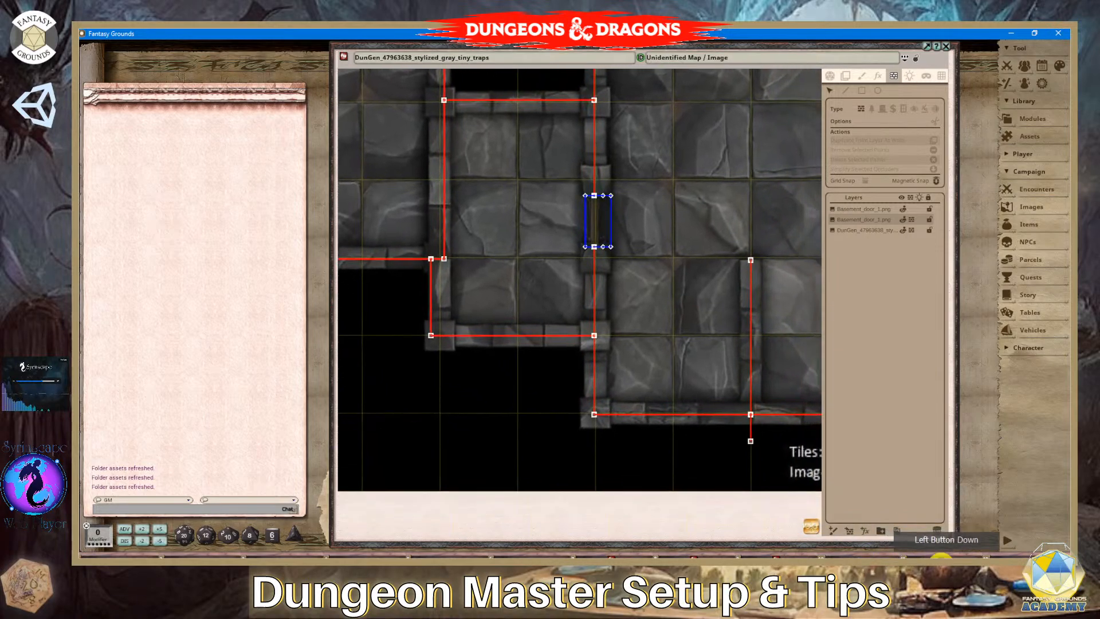
{"action": "scroll", "coordinate": [748, 460], "scroll_direction": "up", "scroll_amount": 3}
{"action": "left_click", "coordinate": [736, 403]}
{"action": "key", "text": "Delete"}
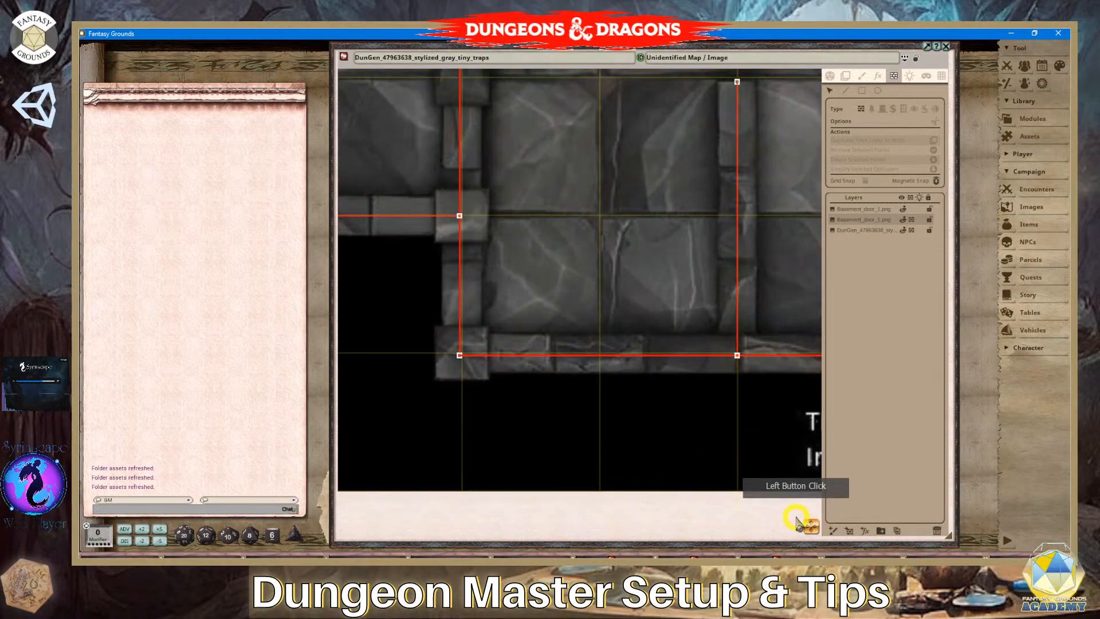
{"action": "left_click_drag", "start_coordinate": [808, 526], "coordinate": [1031, 525]}
{"action": "scroll", "coordinate": [754, 496], "scroll_direction": "up", "scroll_amount": 2}
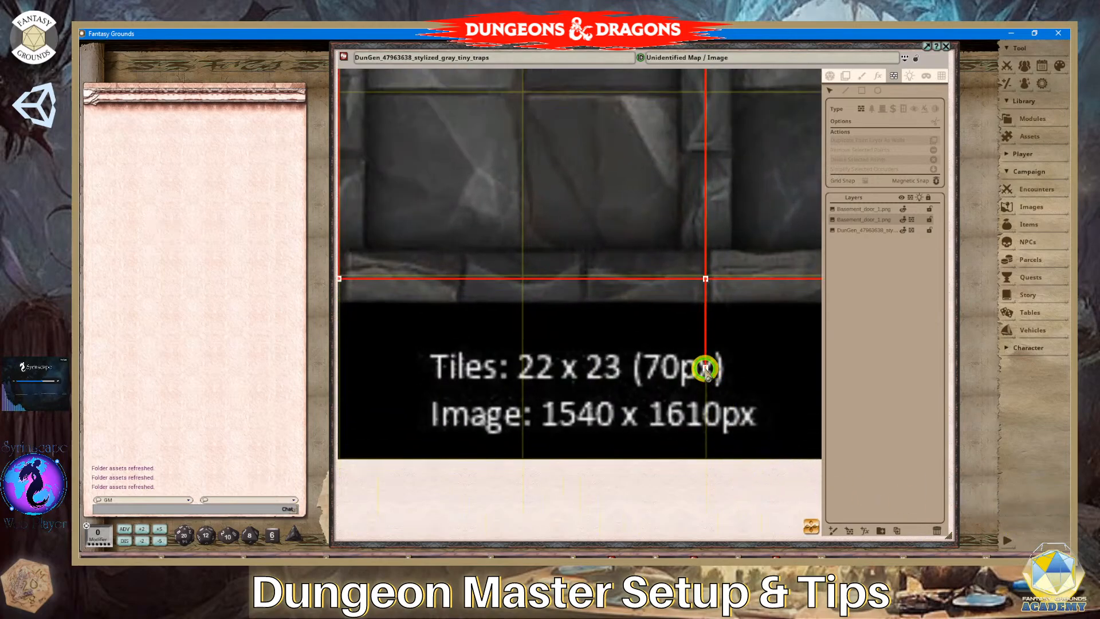
{"action": "scroll", "coordinate": [724, 436], "scroll_direction": "down", "scroll_amount": 2}
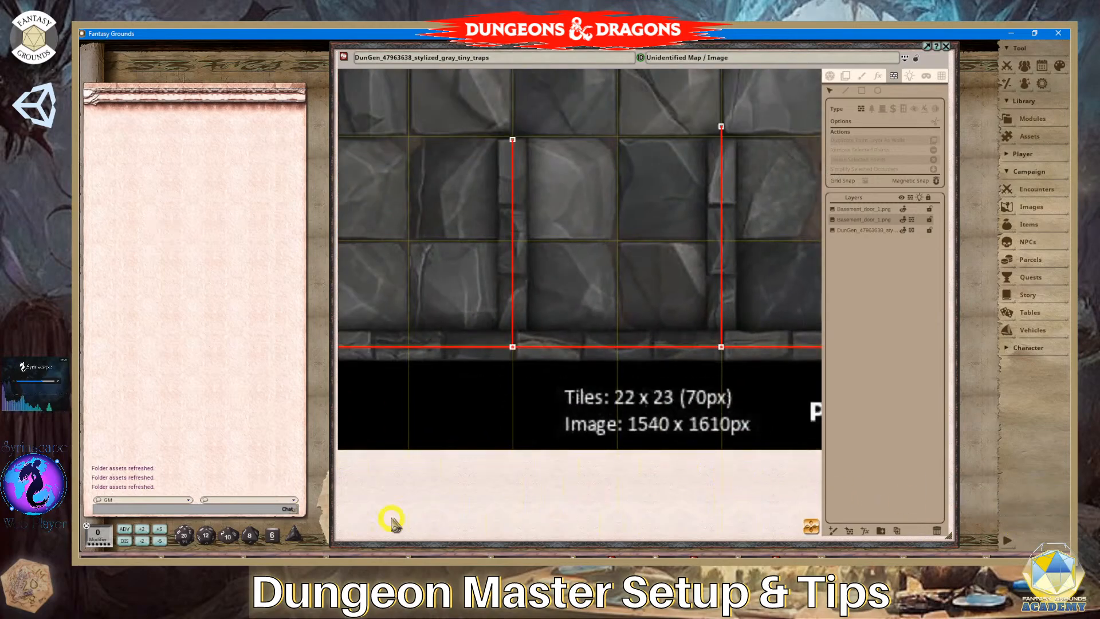
{"action": "left_click", "coordinate": [321, 575]}
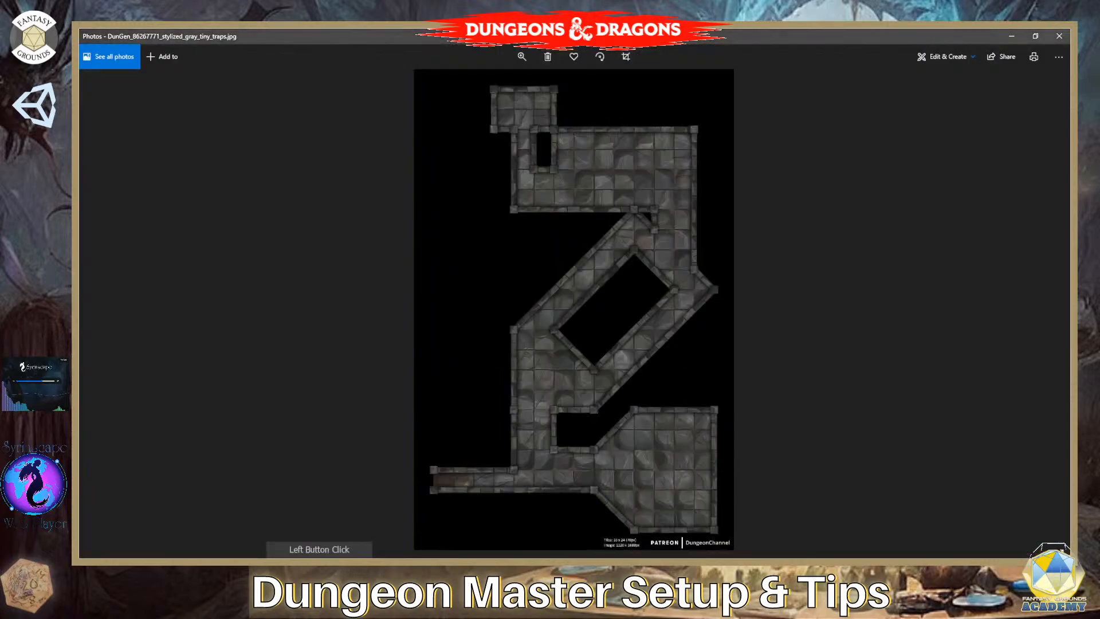
{"action": "left_click", "coordinate": [303, 574]}
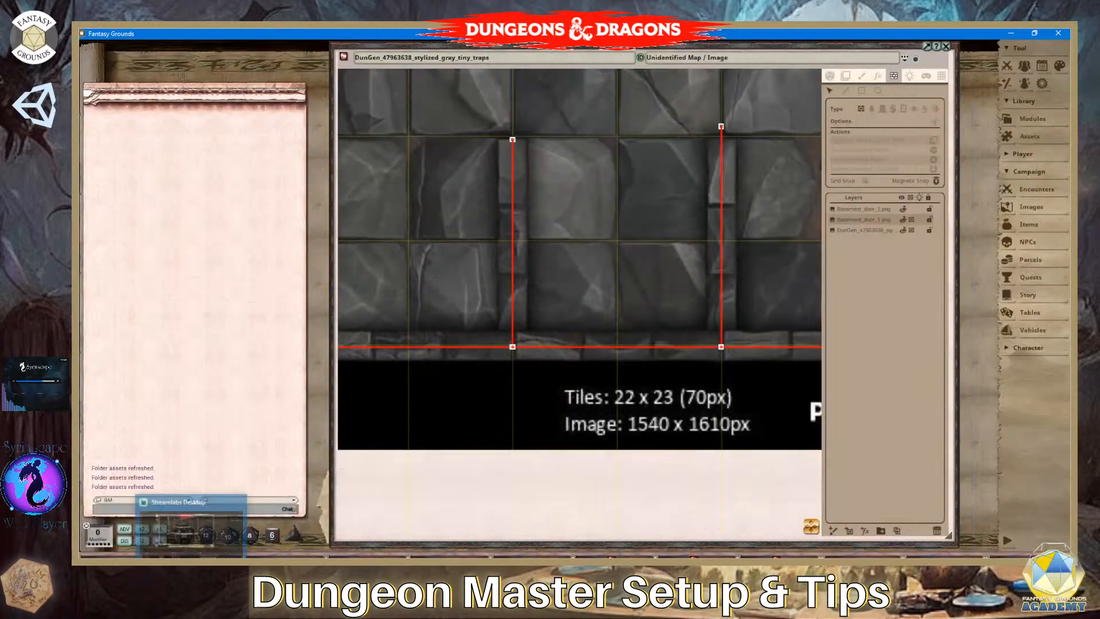
{"action": "left_click", "coordinate": [192, 574]}
{"action": "left_click", "coordinate": [187, 574]}
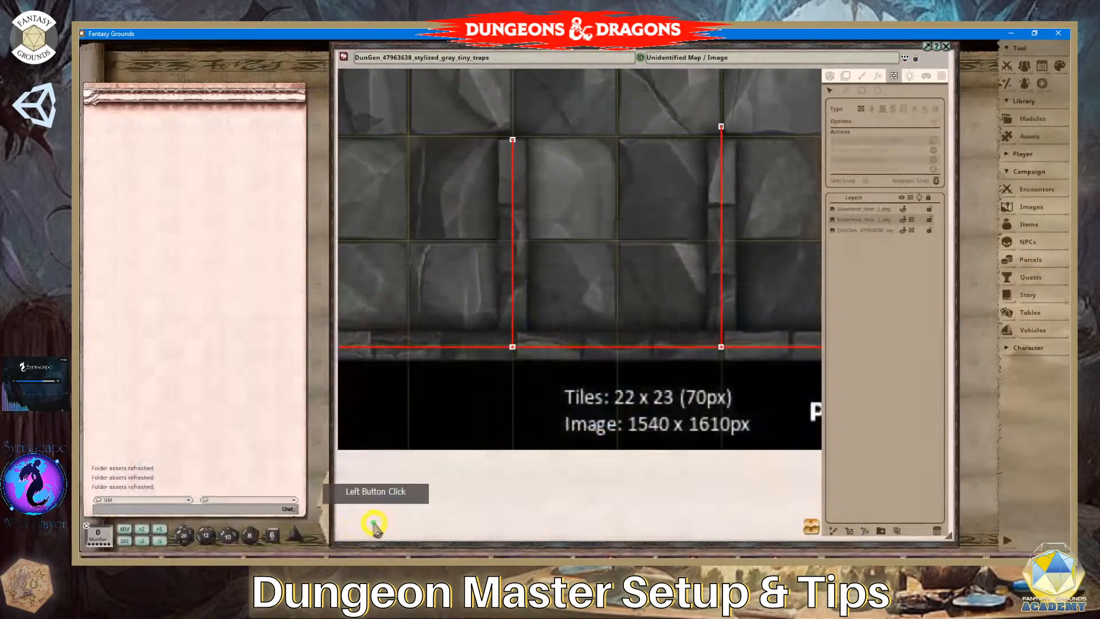
Draw short horizontal helper wall lines across the doubled wall line at the openings of the large room's three eastern alcoves.
{"action": "scroll", "coordinate": [647, 519], "scroll_direction": "down", "scroll_amount": 4}
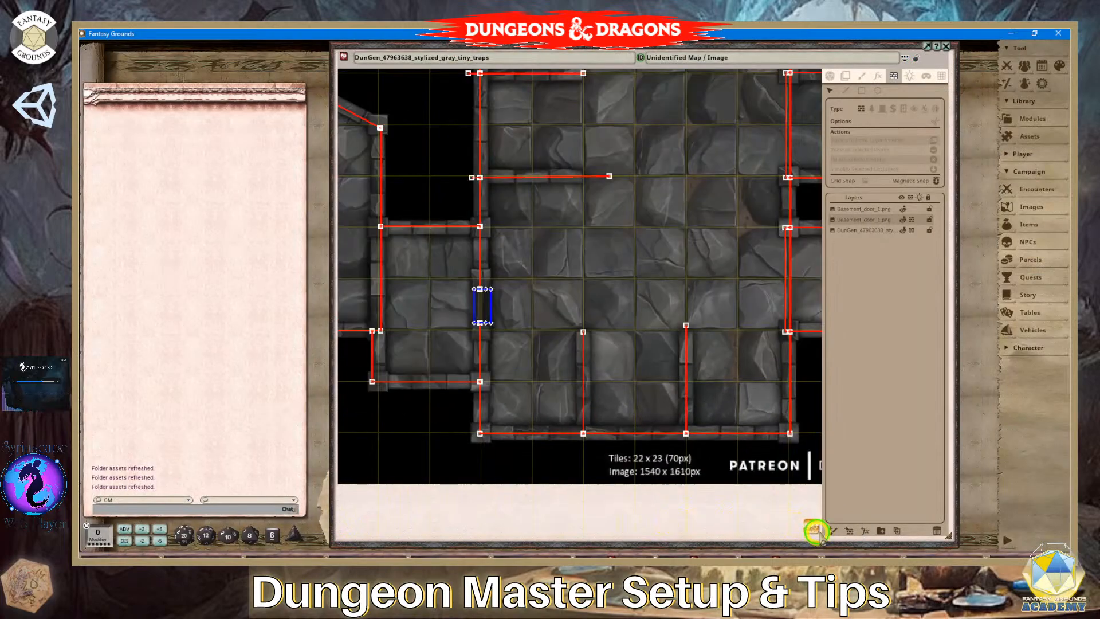
{"action": "left_click_drag", "start_coordinate": [816, 531], "coordinate": [938, 509]}
{"action": "scroll", "coordinate": [731, 413], "scroll_direction": "up", "scroll_amount": 5}
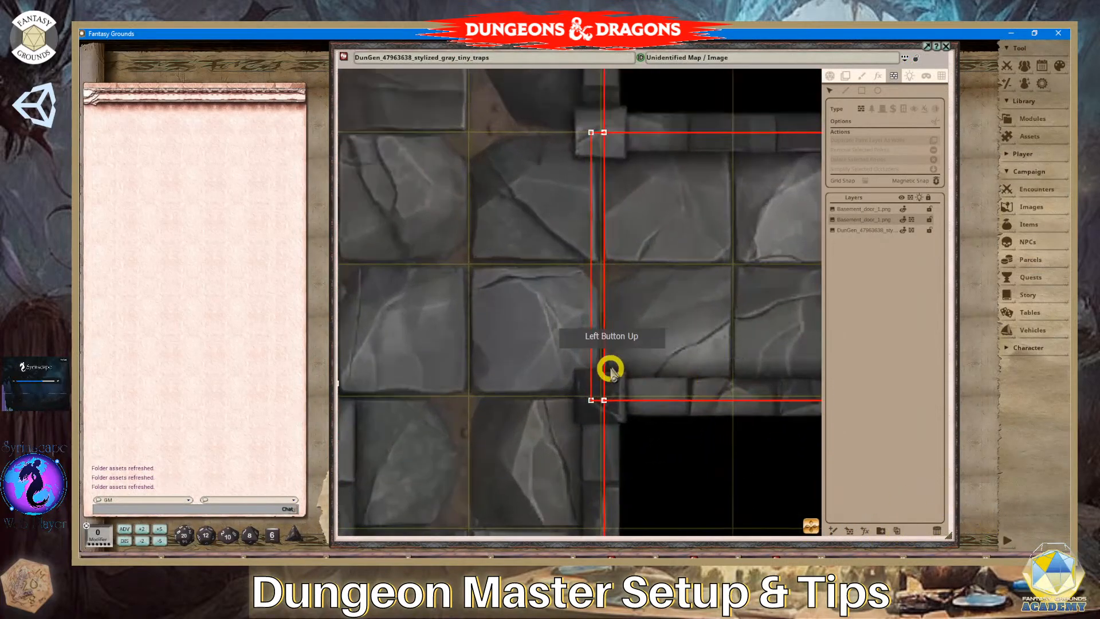
{"action": "scroll", "coordinate": [587, 342], "scroll_direction": "up", "scroll_amount": 2}
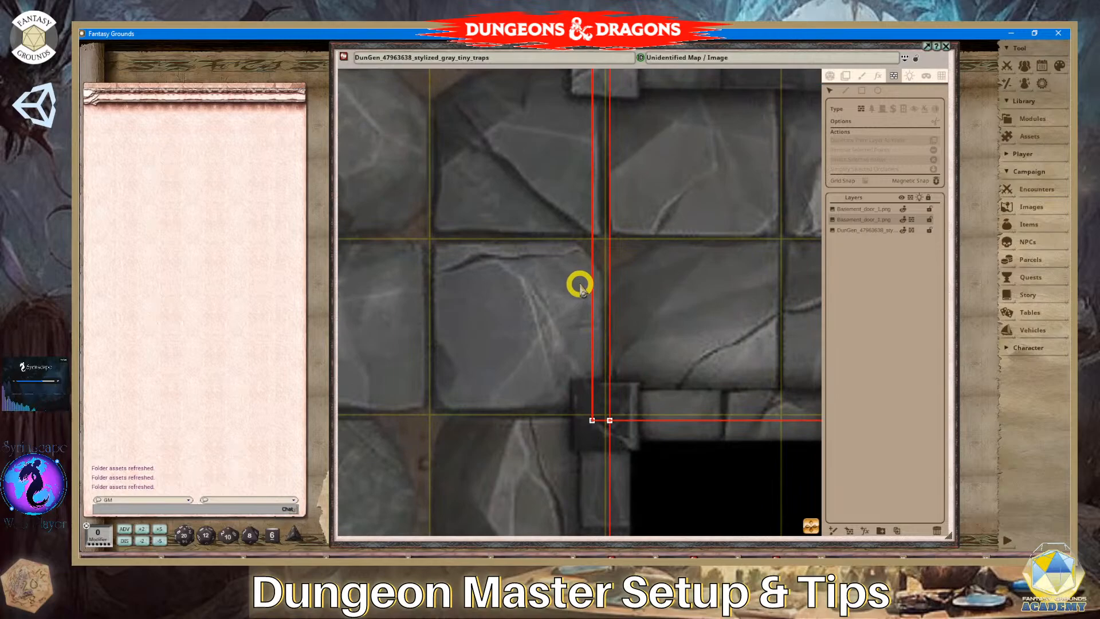
{"action": "scroll", "coordinate": [577, 286], "scroll_direction": "down", "scroll_amount": 2}
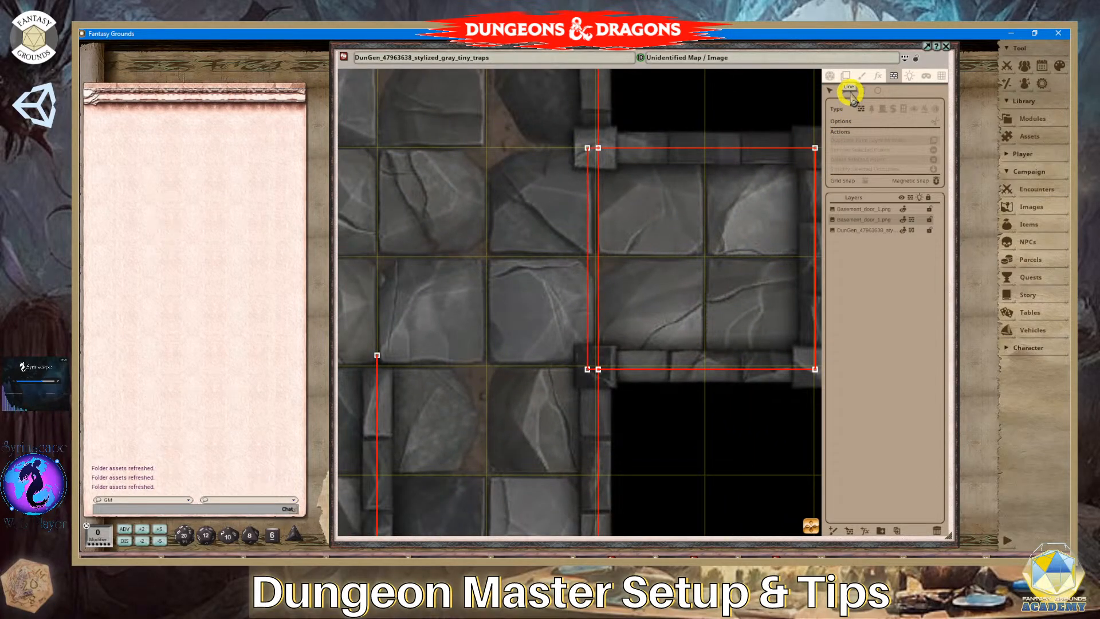
{"action": "left_click", "coordinate": [847, 92]}
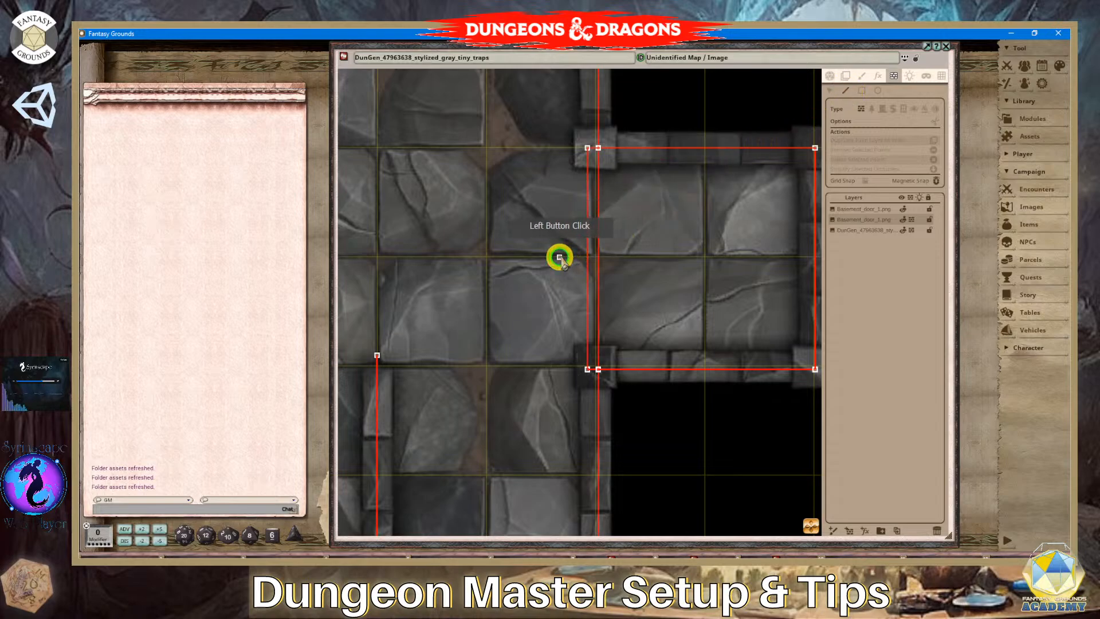
{"action": "double_click", "coordinate": [650, 252]}
{"action": "scroll", "coordinate": [712, 367], "scroll_direction": "down", "scroll_amount": 3}
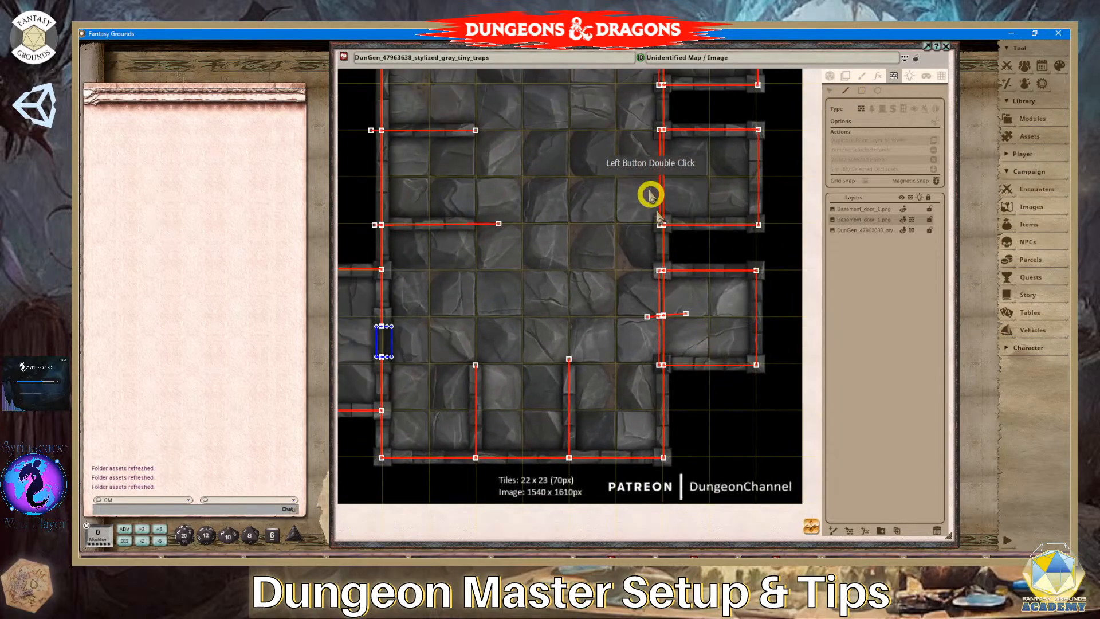
{"action": "left_click", "coordinate": [639, 174]}
{"action": "double_click", "coordinate": [710, 169]}
{"action": "scroll", "coordinate": [729, 201], "scroll_direction": "down", "scroll_amount": 3}
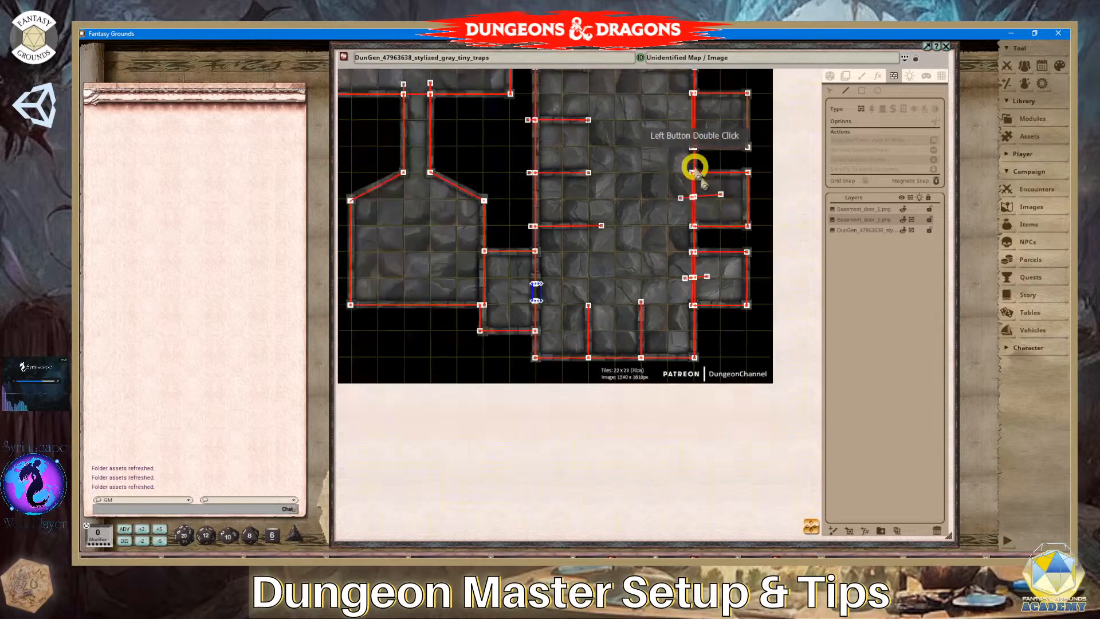
{"action": "double_click", "coordinate": [716, 120]}
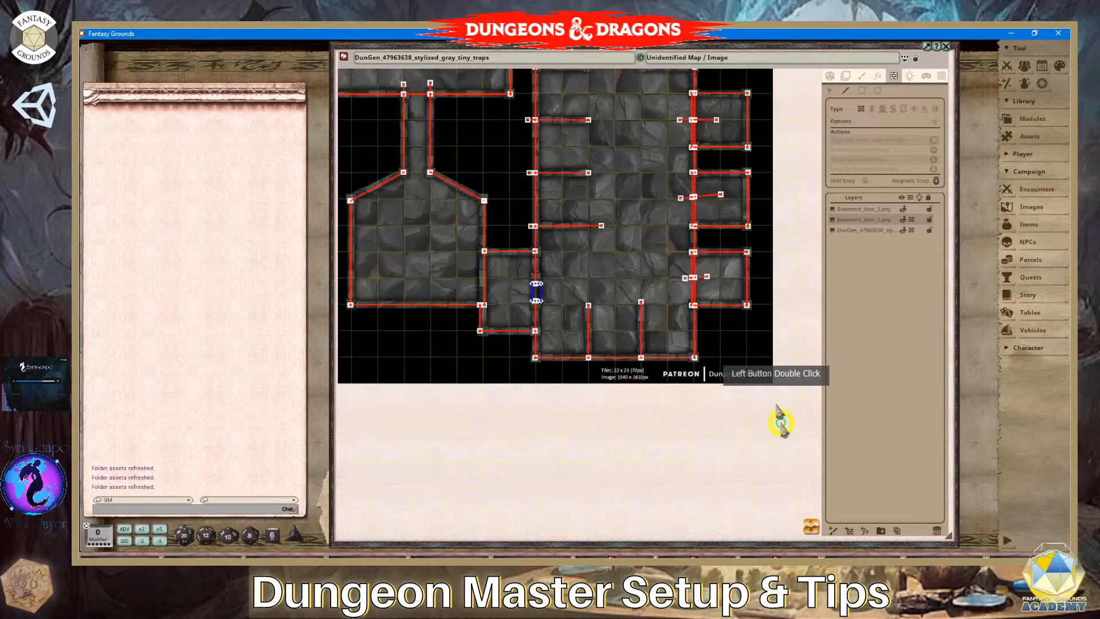
Draw a short helper line across the central chamber's east opening and a vertical wall line down the west side of the large room's north corridor.
{"action": "left_click", "coordinate": [812, 525]}
{"action": "left_click_drag", "start_coordinate": [814, 524], "coordinate": [722, 197]}
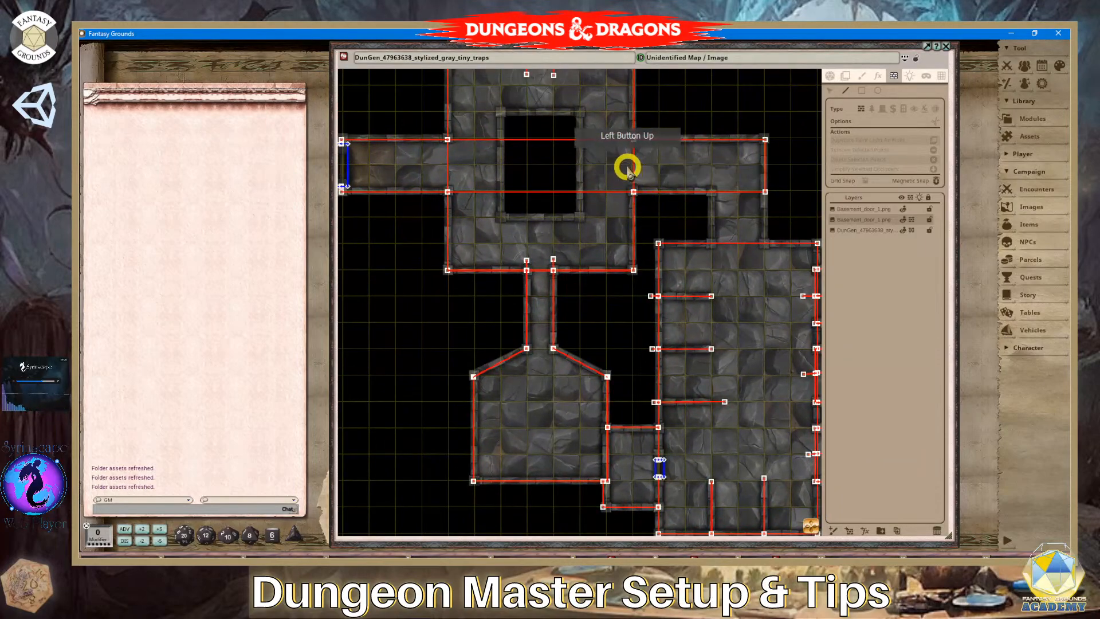
{"action": "left_click", "coordinate": [626, 166]}
{"action": "double_click", "coordinate": [656, 165]}
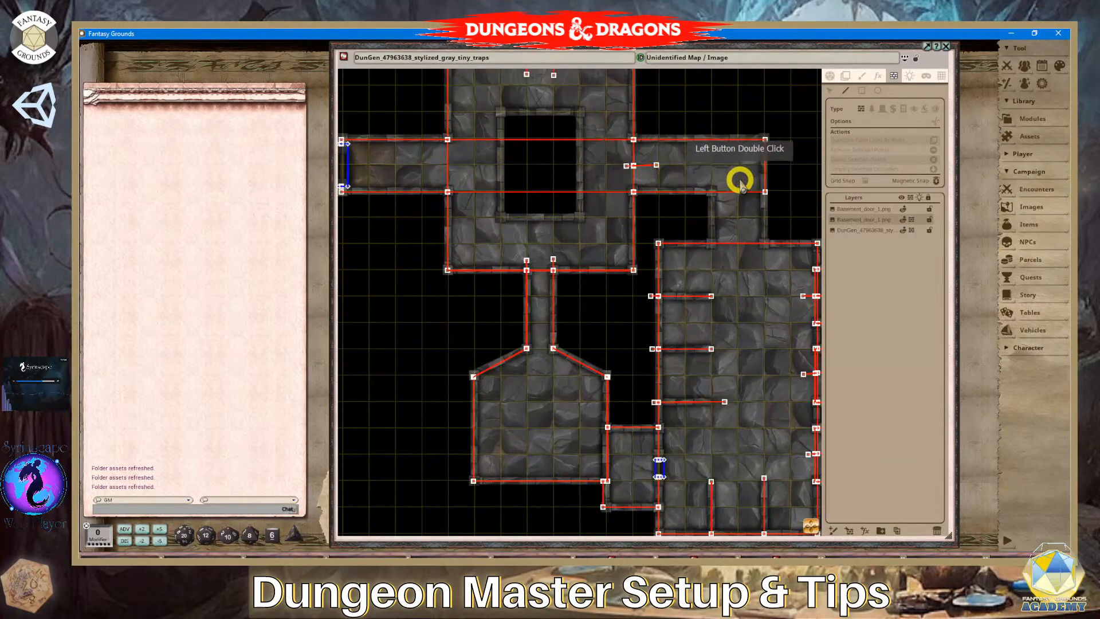
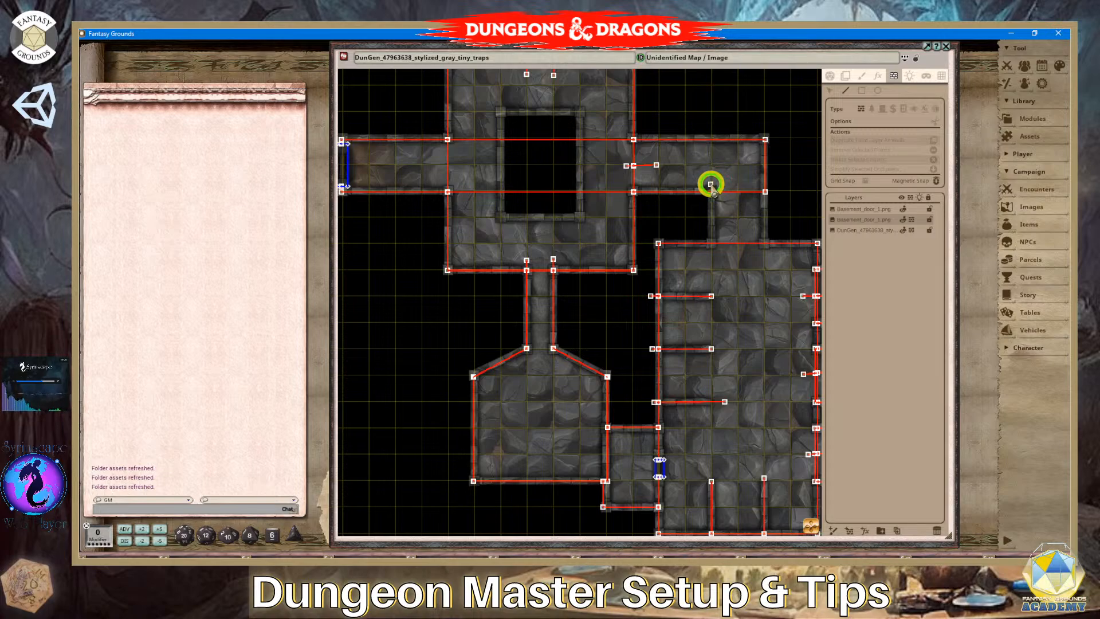
{"action": "left_click", "coordinate": [710, 260]}
{"action": "double_click", "coordinate": [714, 255]}
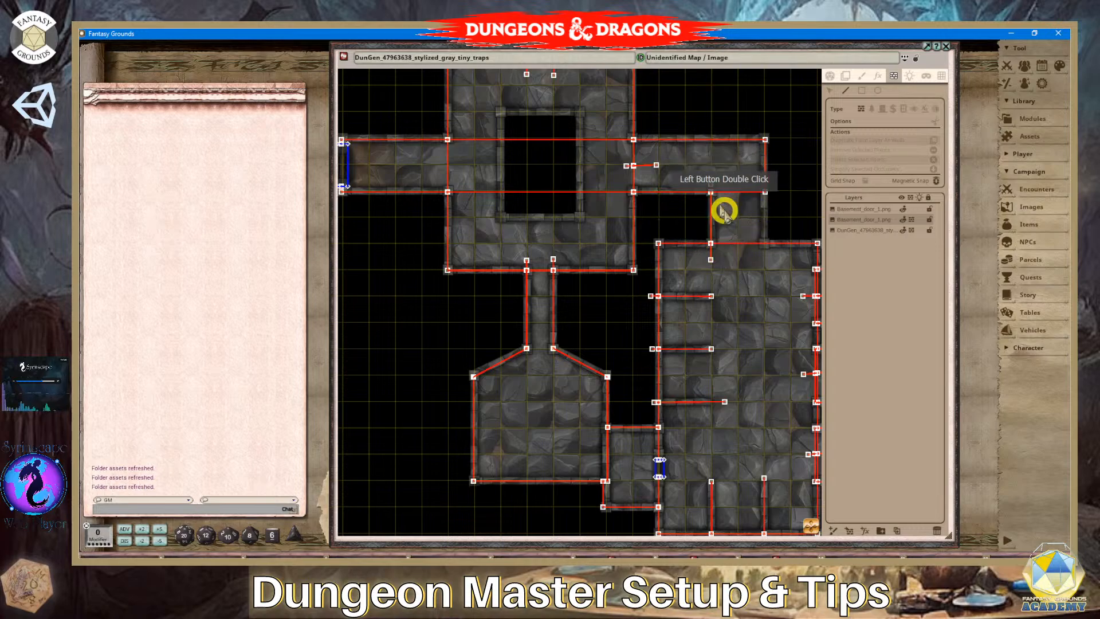
Draw two short vertical helper lines in the large room's north corridor, crossing the lines at its upper and lower openings.
{"action": "scroll", "coordinate": [680, 206], "scroll_direction": "up", "scroll_amount": 1}
{"action": "left_click", "coordinate": [756, 210]}
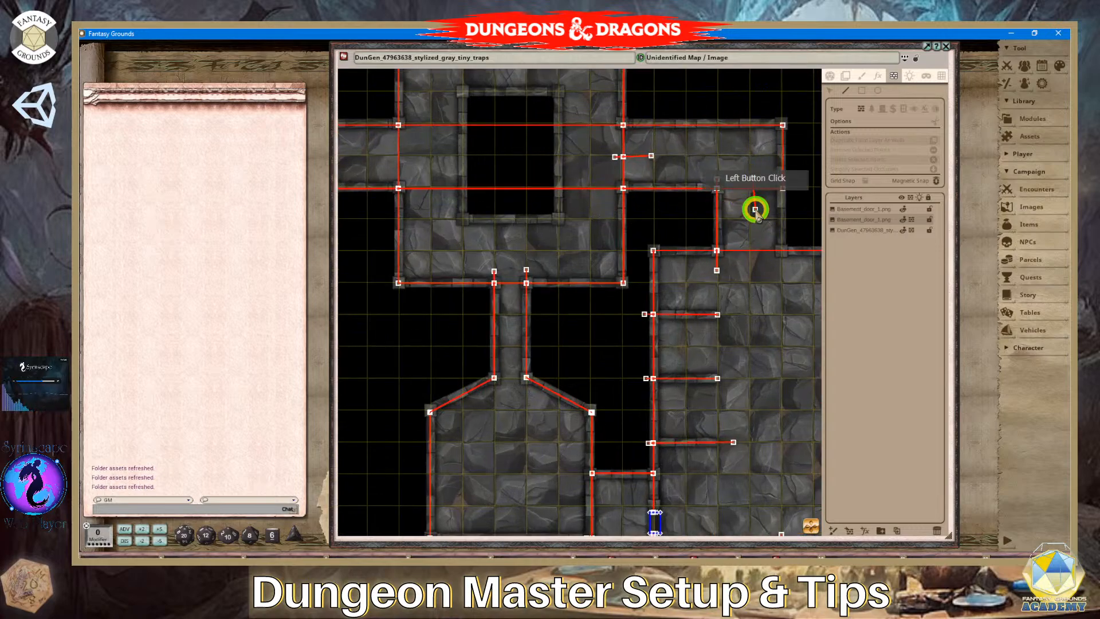
{"action": "double_click", "coordinate": [755, 210]}
{"action": "left_click", "coordinate": [765, 273]}
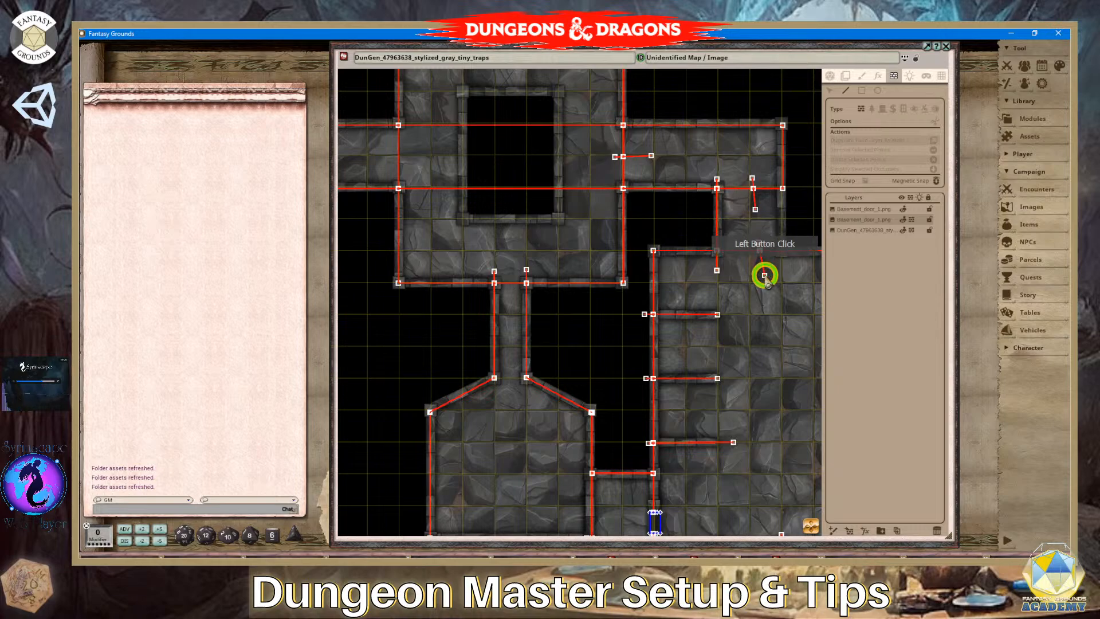
{"action": "double_click", "coordinate": [765, 275]}
{"action": "scroll", "coordinate": [733, 289], "scroll_direction": "down", "scroll_amount": 2}
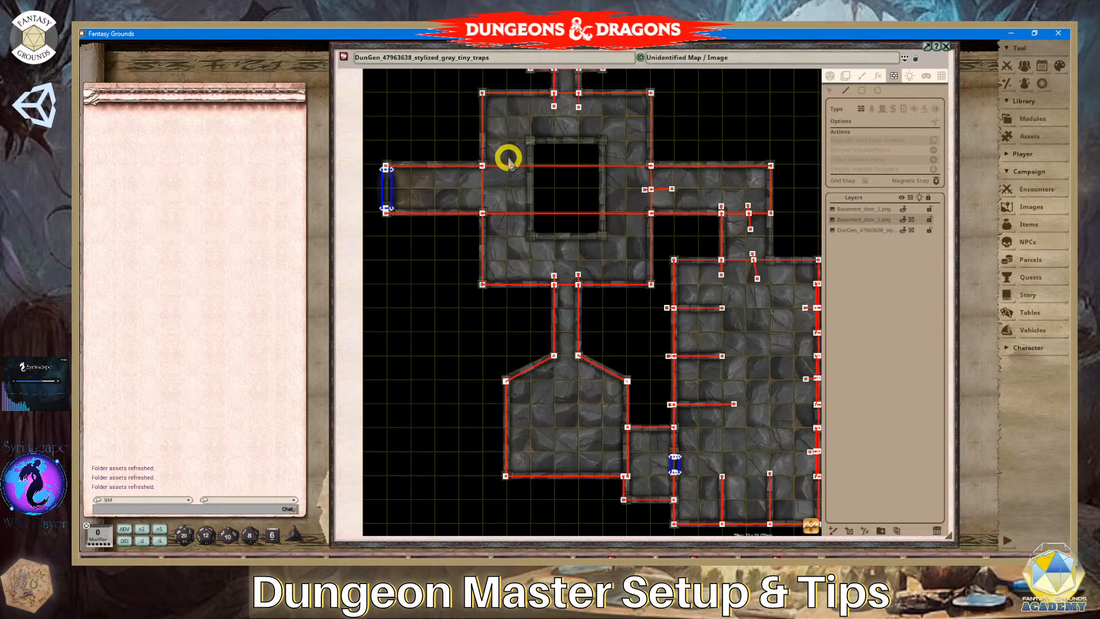
Draw a rectangular wall occluder around the black block in the middle of the central chamber.
{"action": "scroll", "coordinate": [557, 163], "scroll_direction": "up", "scroll_amount": 1}
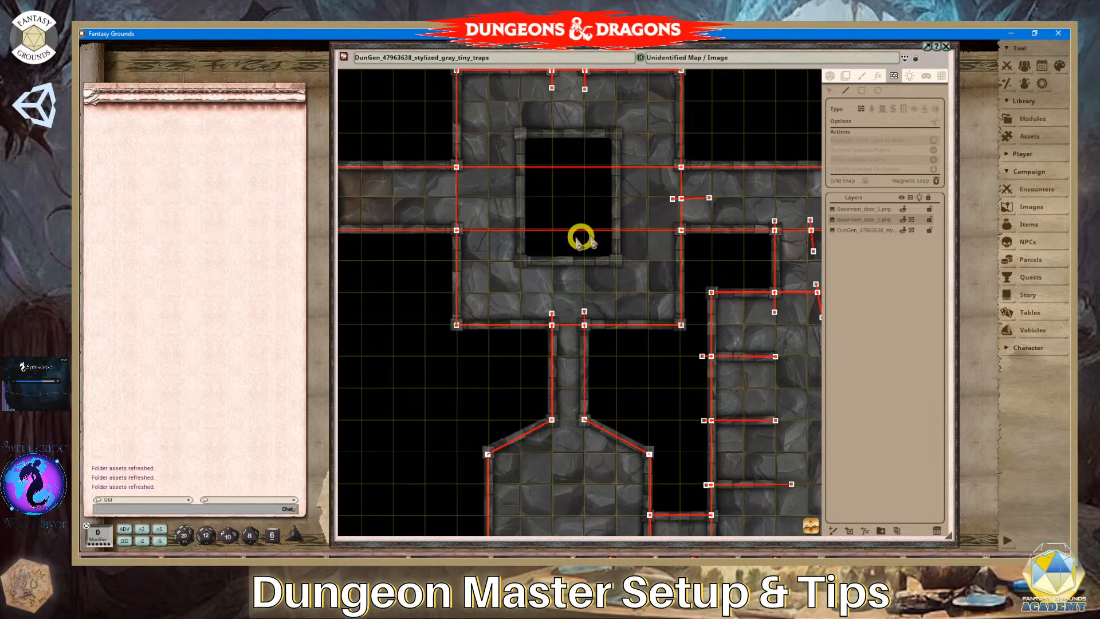
{"action": "left_click", "coordinate": [862, 90]}
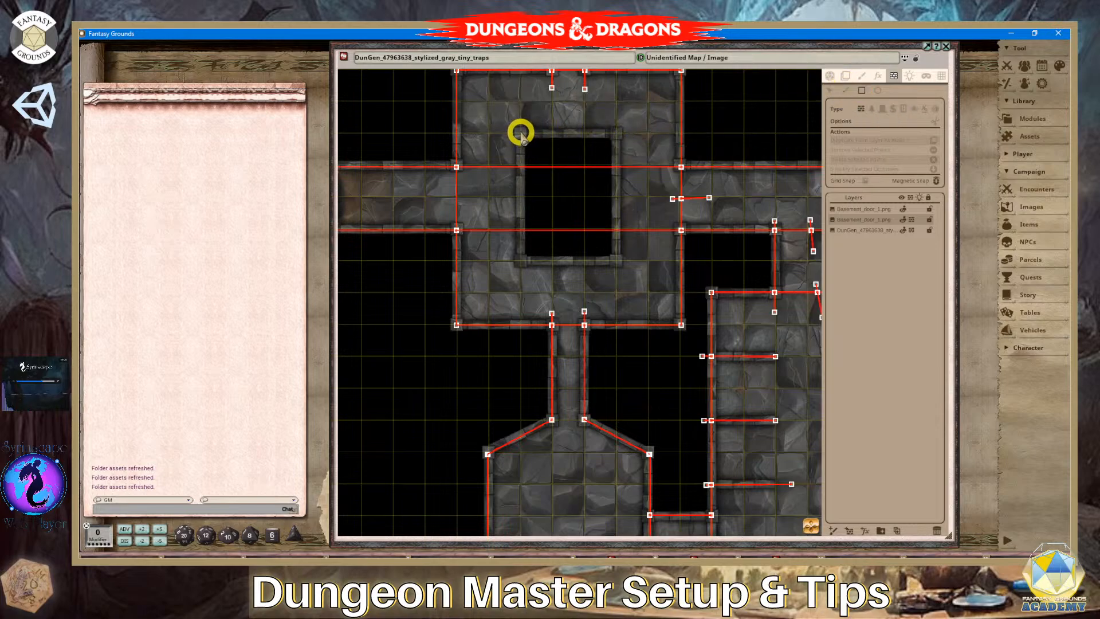
{"action": "left_click_drag", "start_coordinate": [521, 132], "coordinate": [618, 261]}
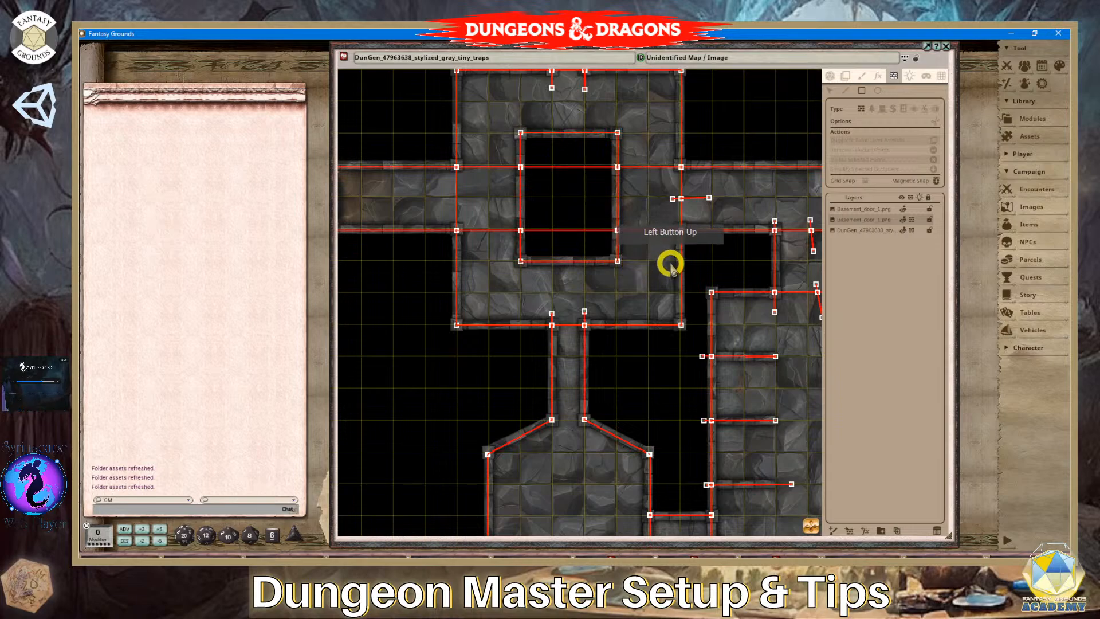
Draw three vertical helper lines across both horizontal lines through the central chamber: west of the block, east of it, and inside it.
{"action": "scroll", "coordinate": [668, 259], "scroll_direction": "down", "scroll_amount": 2}
{"action": "scroll", "coordinate": [671, 262], "scroll_direction": "up", "scroll_amount": 2}
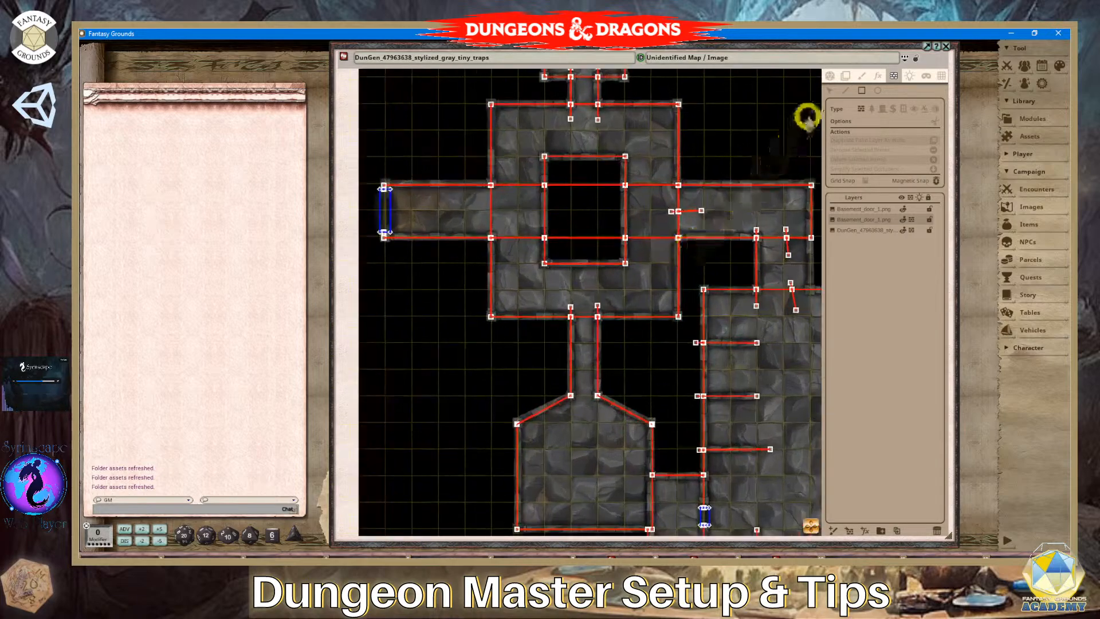
{"action": "left_click", "coordinate": [830, 91]}
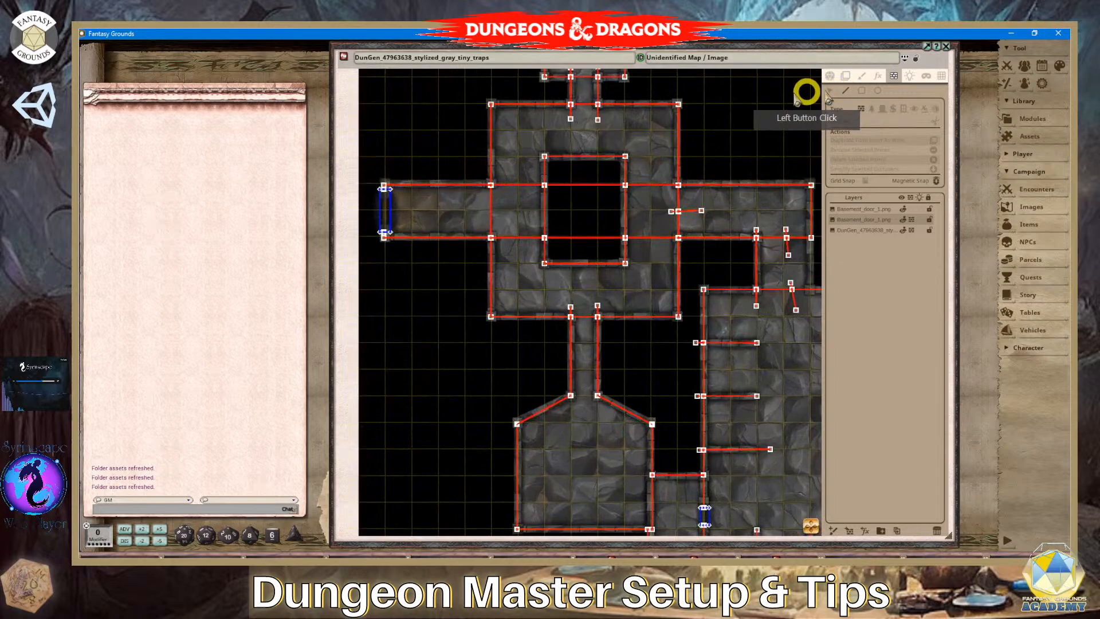
{"action": "left_click", "coordinate": [532, 187]}
{"action": "scroll", "coordinate": [532, 189], "scroll_direction": "up", "scroll_amount": 2}
{"action": "left_click_drag", "start_coordinate": [510, 169], "coordinate": [514, 292]}
{"action": "left_click_drag", "start_coordinate": [744, 162], "coordinate": [745, 307]}
{"action": "double_click", "coordinate": [638, 229]}
{"action": "left_click", "coordinate": [623, 164]}
{"action": "left_click", "coordinate": [639, 284]}
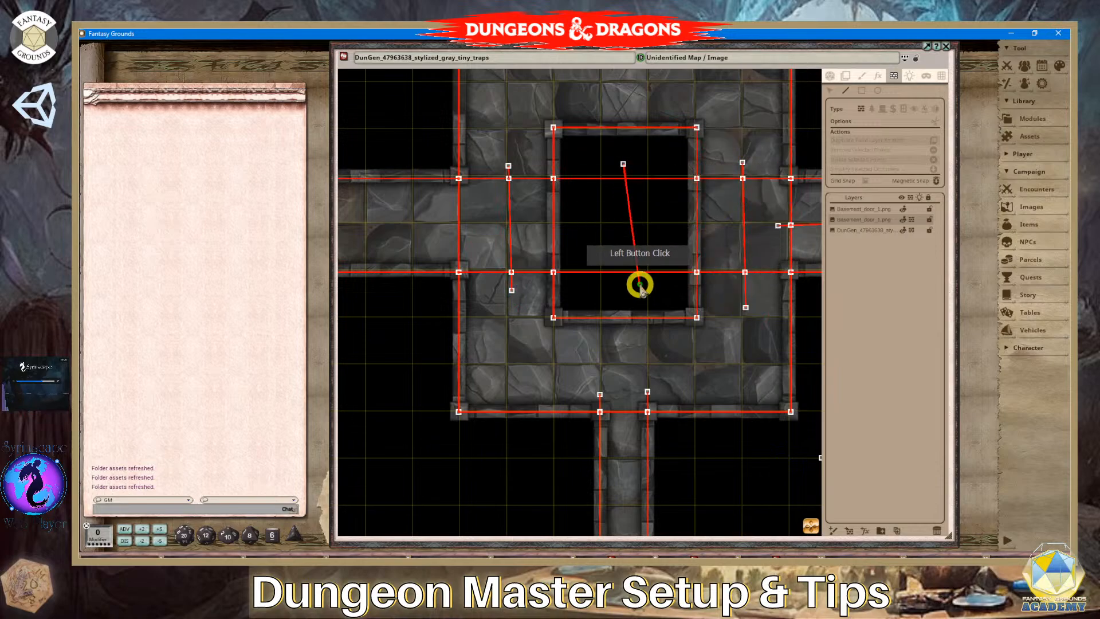
{"action": "left_click", "coordinate": [640, 285]}
Draw a horizontal helper line from the west corridor across the chamber's west opening, and a short one crossing the eastern vertical helper line.
{"action": "scroll", "coordinate": [665, 299], "scroll_direction": "down", "scroll_amount": 5}
{"action": "left_click", "coordinate": [518, 257]}
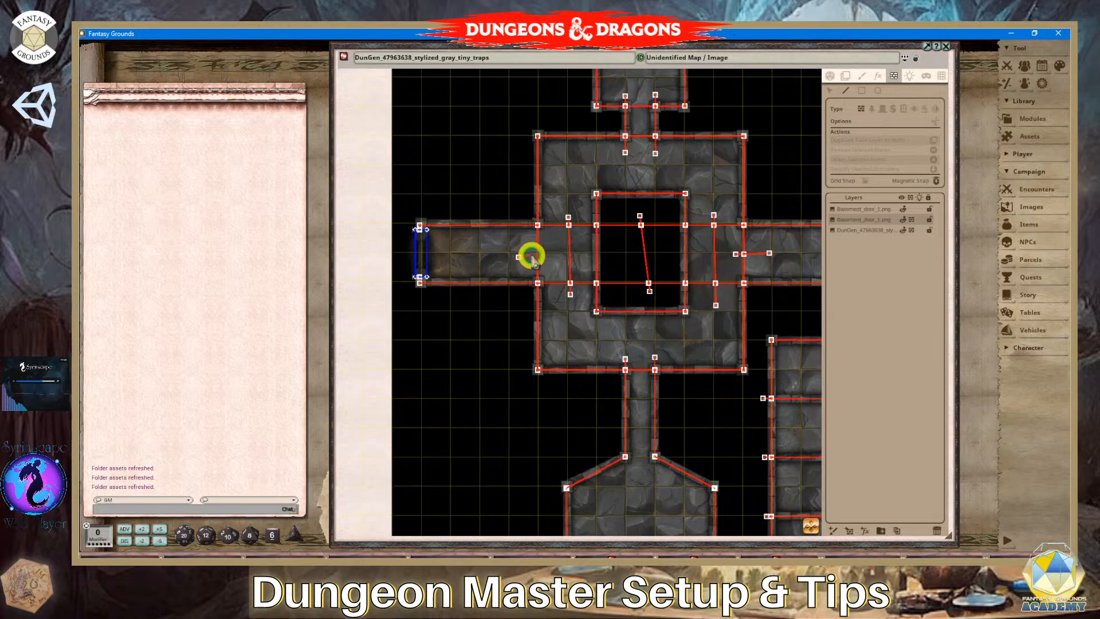
{"action": "double_click", "coordinate": [576, 256]}
{"action": "scroll", "coordinate": [712, 229], "scroll_direction": "up", "scroll_amount": 2}
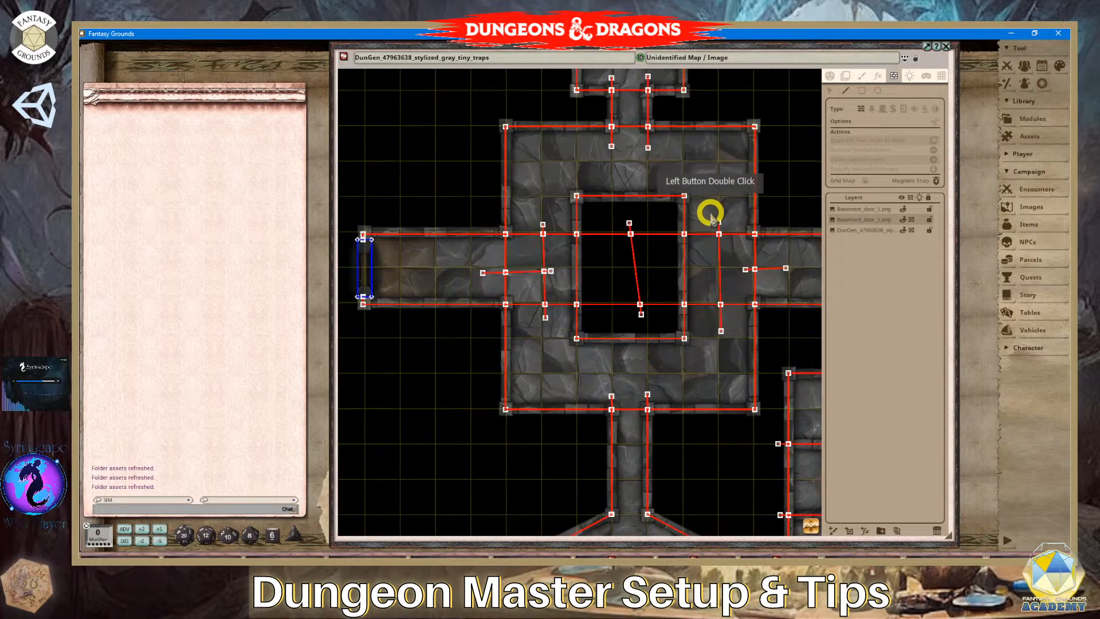
{"action": "left_click", "coordinate": [705, 264]}
{"action": "double_click", "coordinate": [737, 256]}
Draw vertical helper lines through the middle of the central chamber's north and south corridor openings to split the lines blocking them.
{"action": "scroll", "coordinate": [713, 243], "scroll_direction": "down", "scroll_amount": 3}
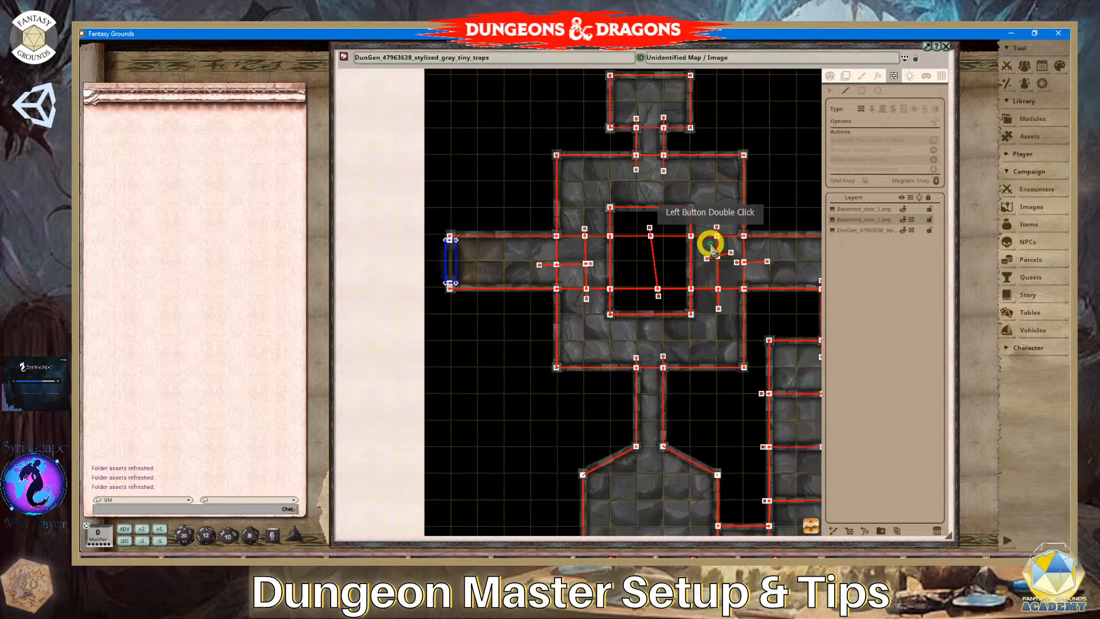
{"action": "scroll", "coordinate": [657, 150], "scroll_direction": "up", "scroll_amount": 5}
{"action": "left_click", "coordinate": [648, 100]}
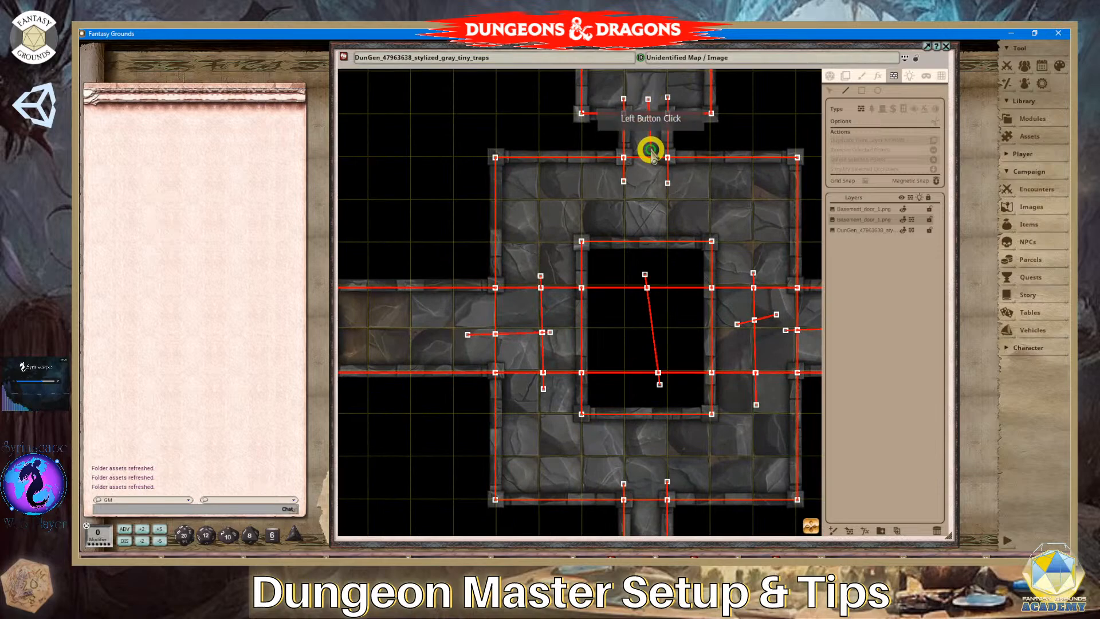
{"action": "double_click", "coordinate": [651, 178]}
{"action": "scroll", "coordinate": [620, 255], "scroll_direction": "down", "scroll_amount": 4}
{"action": "scroll", "coordinate": [615, 258], "scroll_direction": "down", "scroll_amount": 1}
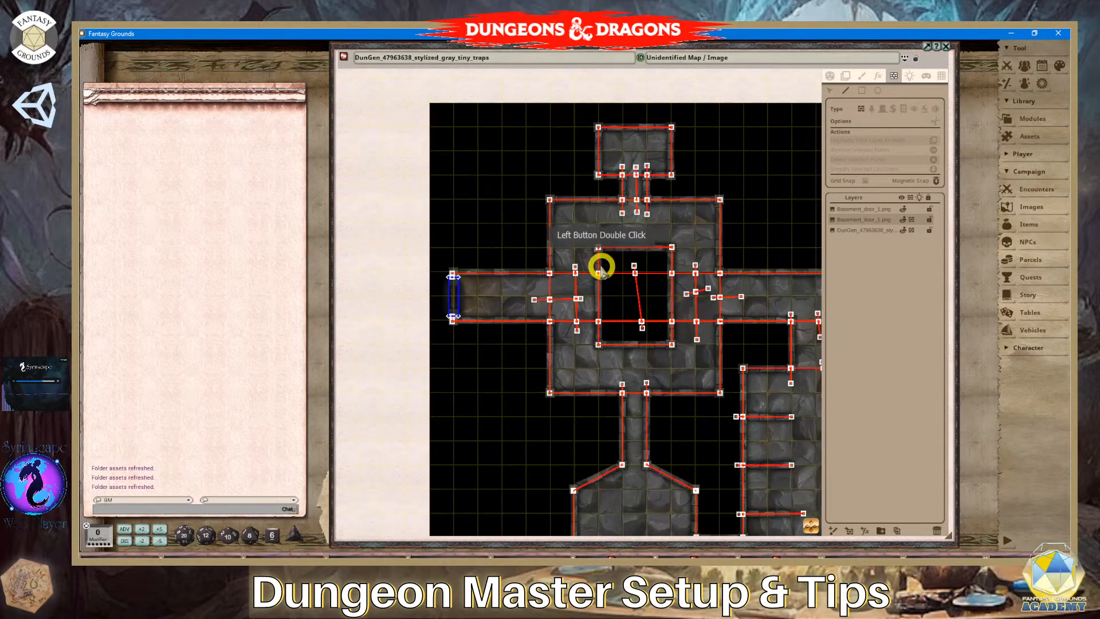
{"action": "scroll", "coordinate": [641, 409], "scroll_direction": "up", "scroll_amount": 4}
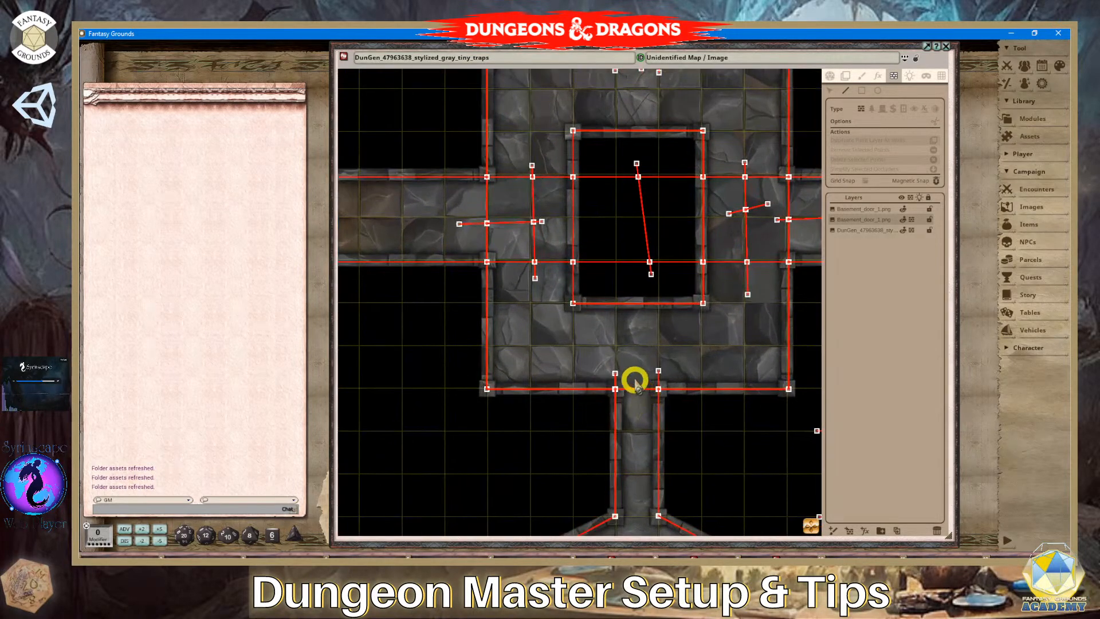
{"action": "left_click", "coordinate": [636, 409]}
{"action": "double_click", "coordinate": [636, 409]}
Delete the helper line and all wall points across the opening of the large room's northernmost east alcove.
{"action": "scroll", "coordinate": [664, 452], "scroll_direction": "down", "scroll_amount": 4}
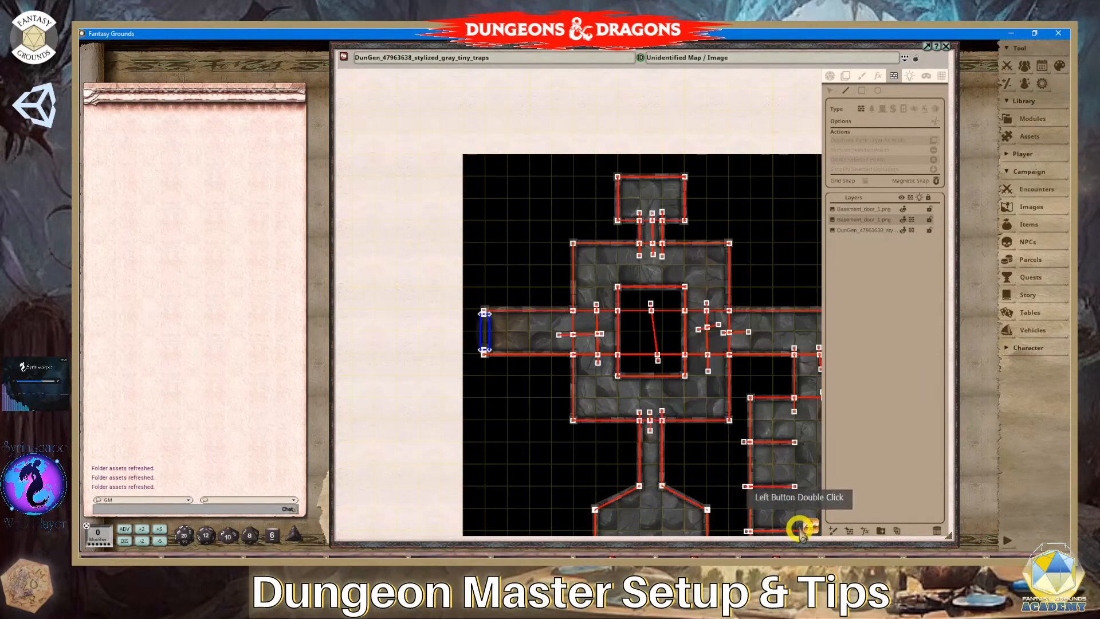
{"action": "left_click_drag", "start_coordinate": [811, 527], "coordinate": [859, 548]}
{"action": "scroll", "coordinate": [664, 494], "scroll_direction": "up", "scroll_amount": 1}
{"action": "scroll", "coordinate": [658, 493], "scroll_direction": "up", "scroll_amount": 1}
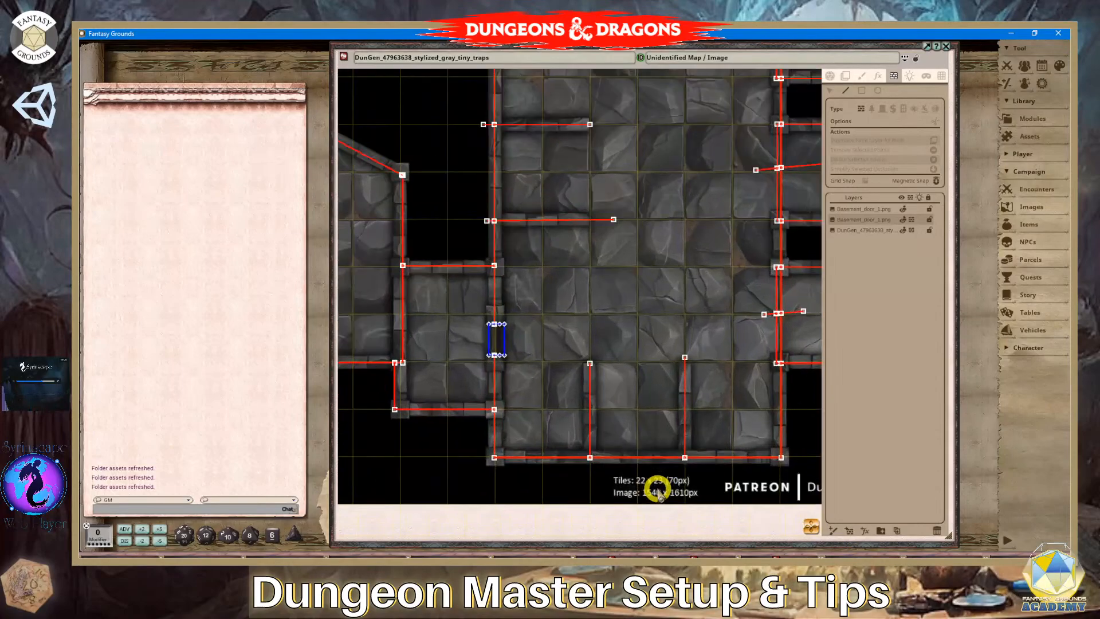
{"action": "scroll", "coordinate": [659, 493], "scroll_direction": "down", "scroll_amount": 1}
{"action": "scroll", "coordinate": [659, 492], "scroll_direction": "down", "scroll_amount": 1}
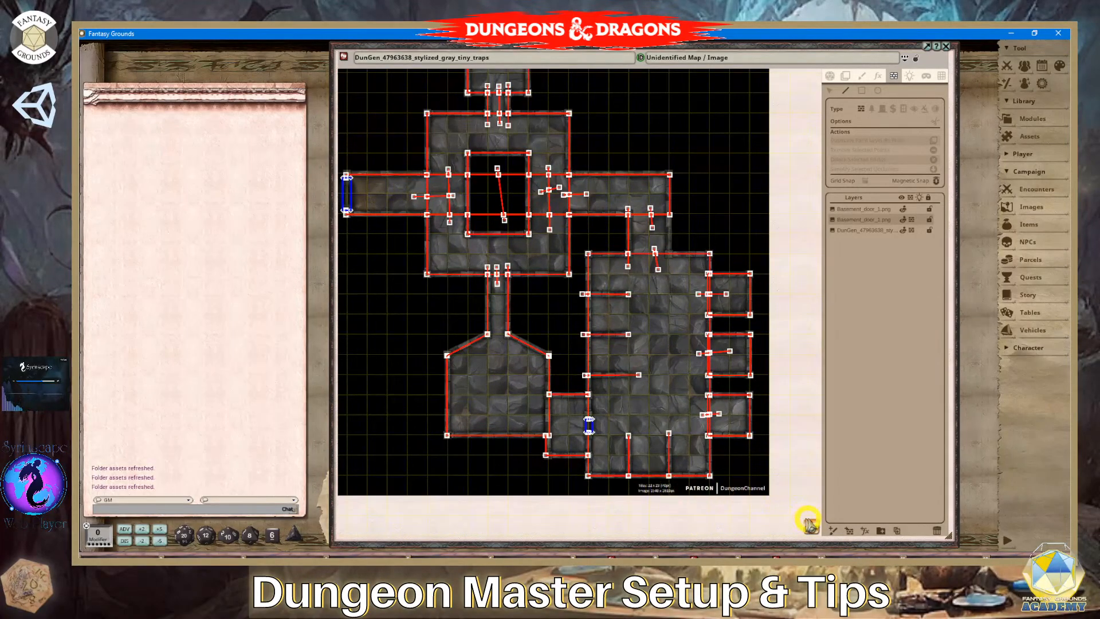
{"action": "left_click_drag", "start_coordinate": [816, 524], "coordinate": [807, 318]}
{"action": "left_click", "coordinate": [828, 92]}
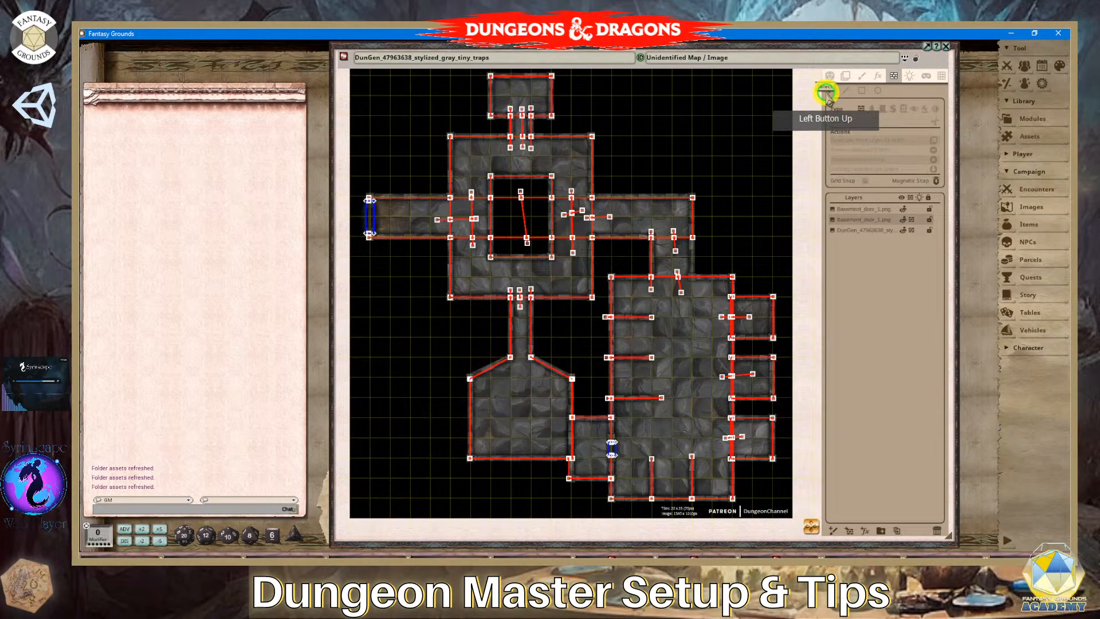
{"action": "scroll", "coordinate": [739, 349], "scroll_direction": "up", "scroll_amount": 3}
{"action": "scroll", "coordinate": [720, 353], "scroll_direction": "up", "scroll_amount": 2}
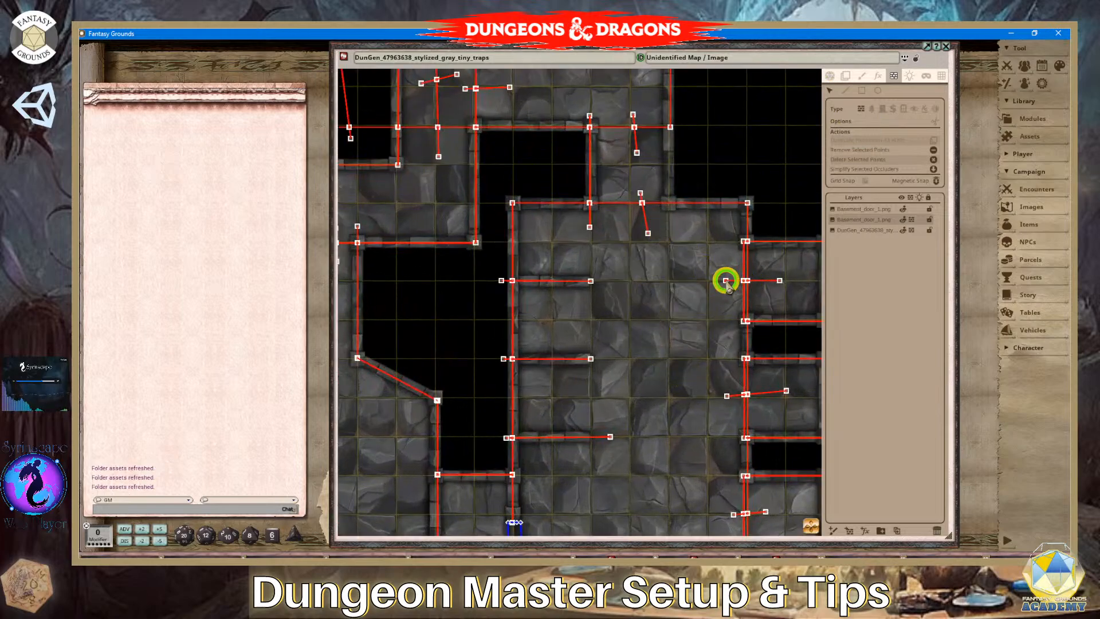
{"action": "scroll", "coordinate": [739, 287], "scroll_direction": "up", "scroll_amount": 2}
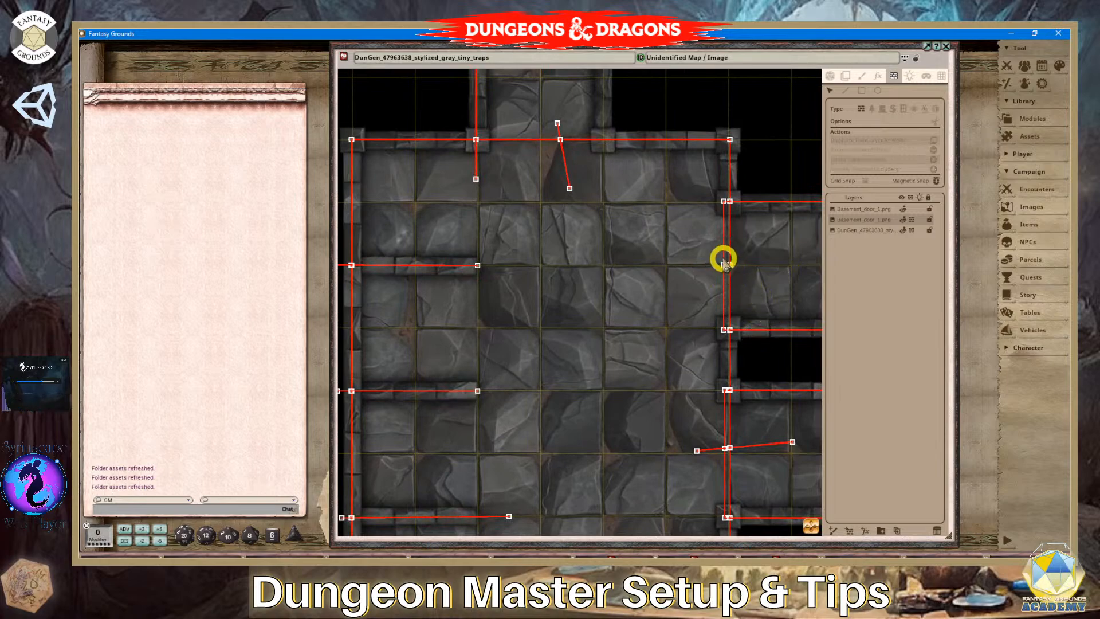
{"action": "left_click", "coordinate": [724, 267]}
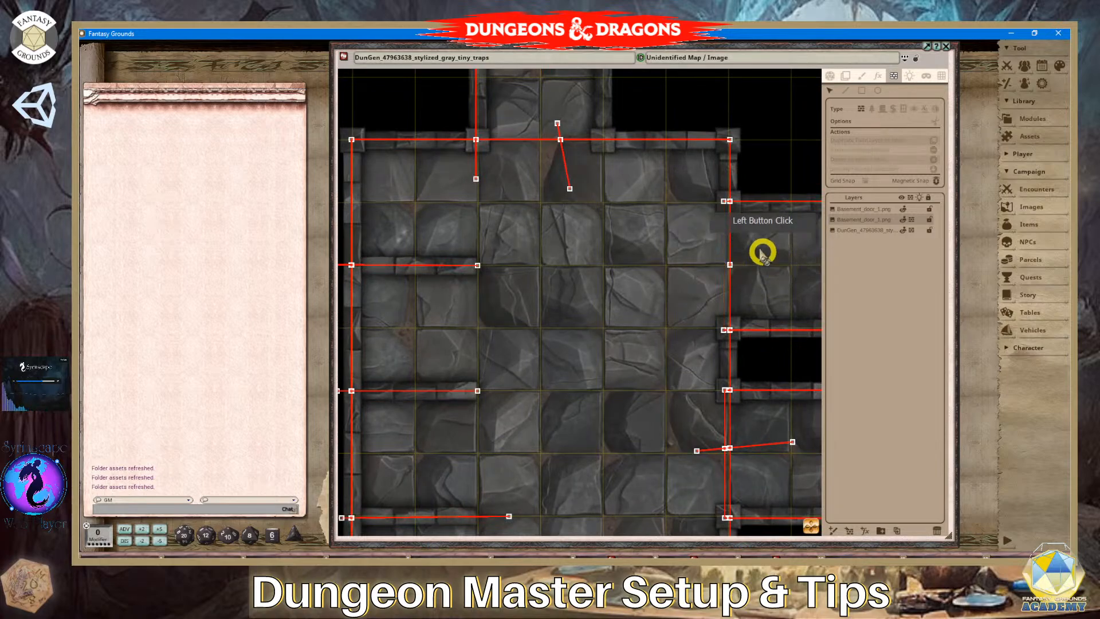
{"action": "left_click", "coordinate": [750, 229]}
{"action": "left_click", "coordinate": [723, 329]}
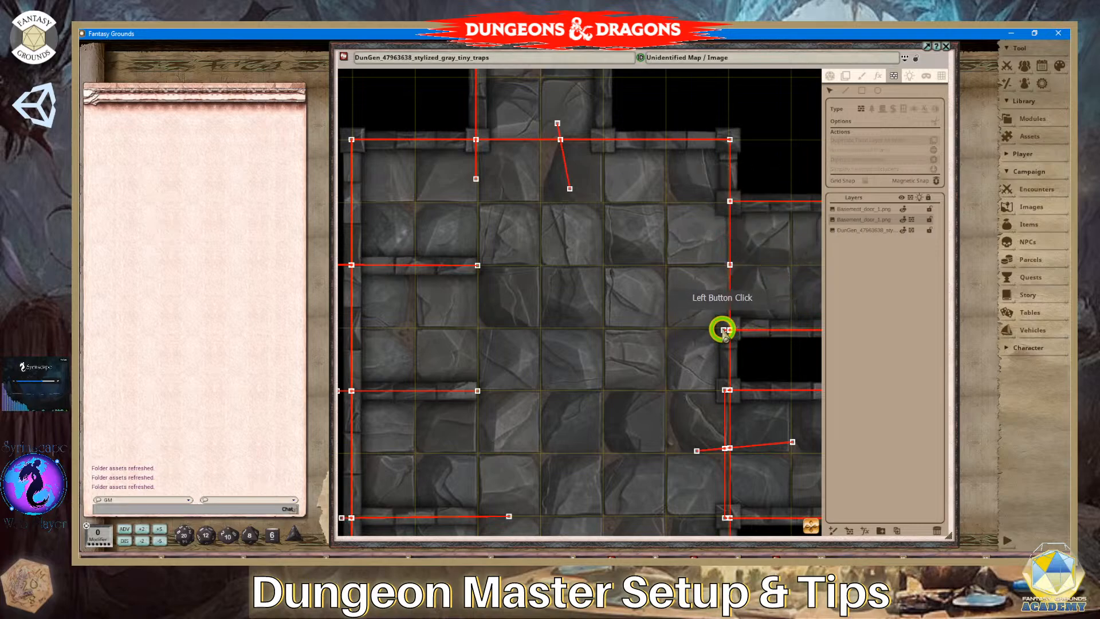
{"action": "left_click", "coordinate": [730, 264]}
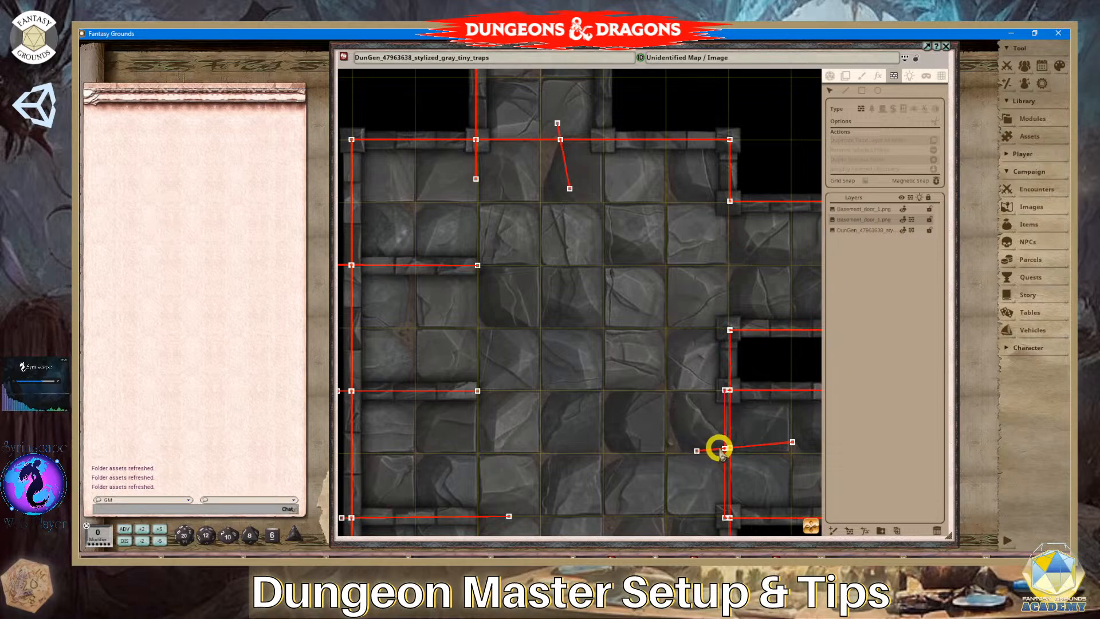
Delete the helper line and both overlapping vertical wall lines across the opening of the large room's middle east alcove.
{"action": "left_click_drag", "start_coordinate": [817, 523], "coordinate": [871, 577]}
{"action": "scroll", "coordinate": [724, 449], "scroll_direction": "up", "scroll_amount": 5}
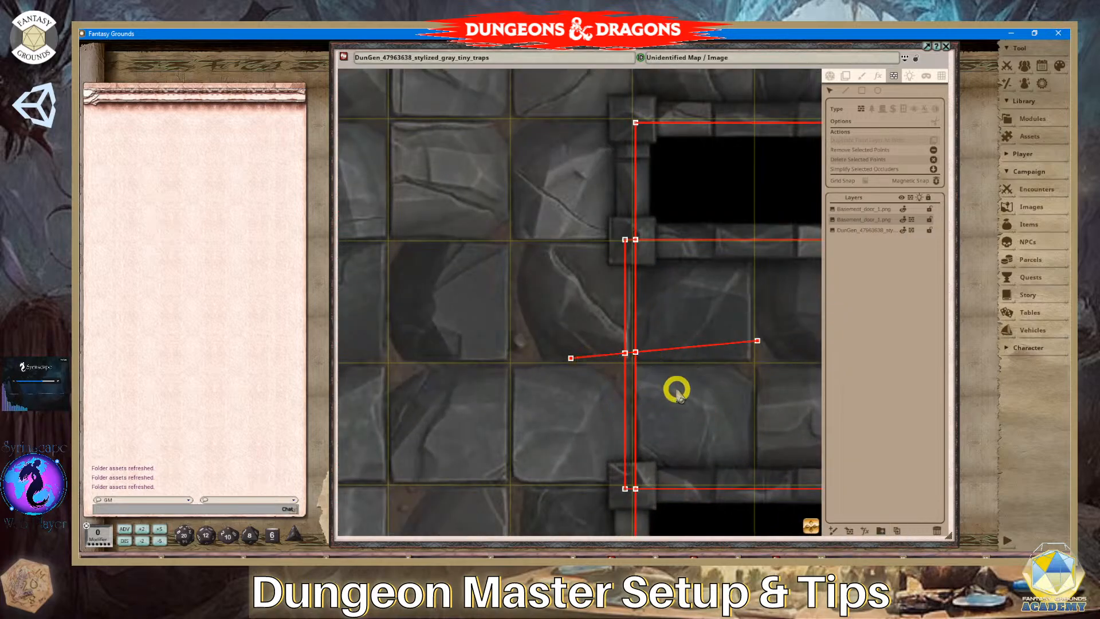
{"action": "key", "text": "Delete"}
{"action": "left_click", "coordinate": [628, 353]}
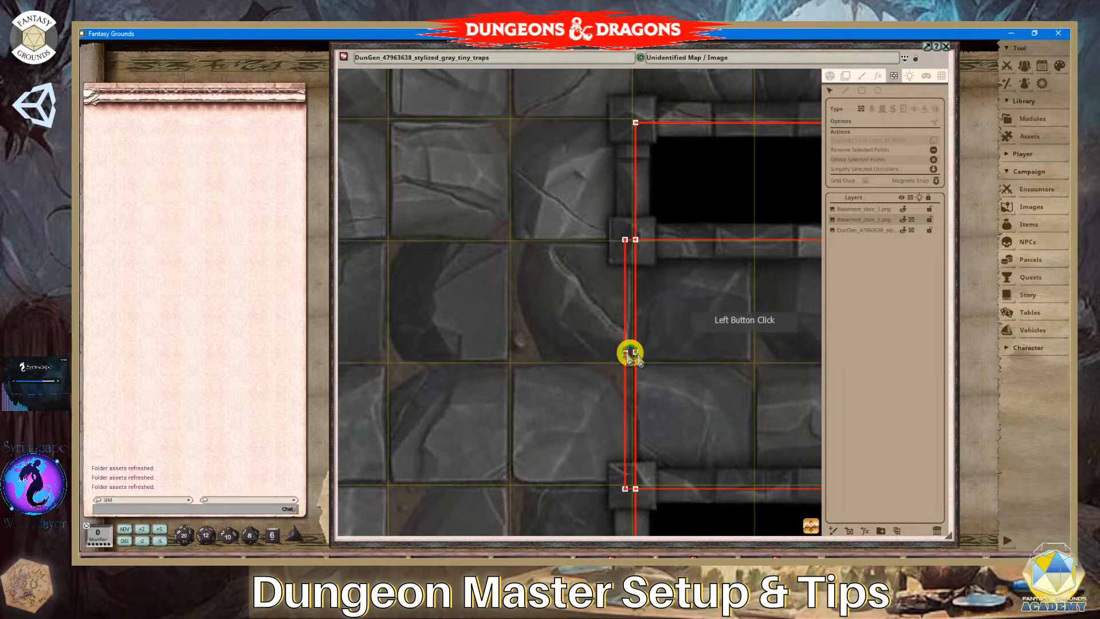
{"action": "left_click", "coordinate": [630, 245]}
{"action": "key", "text": "Delete"}
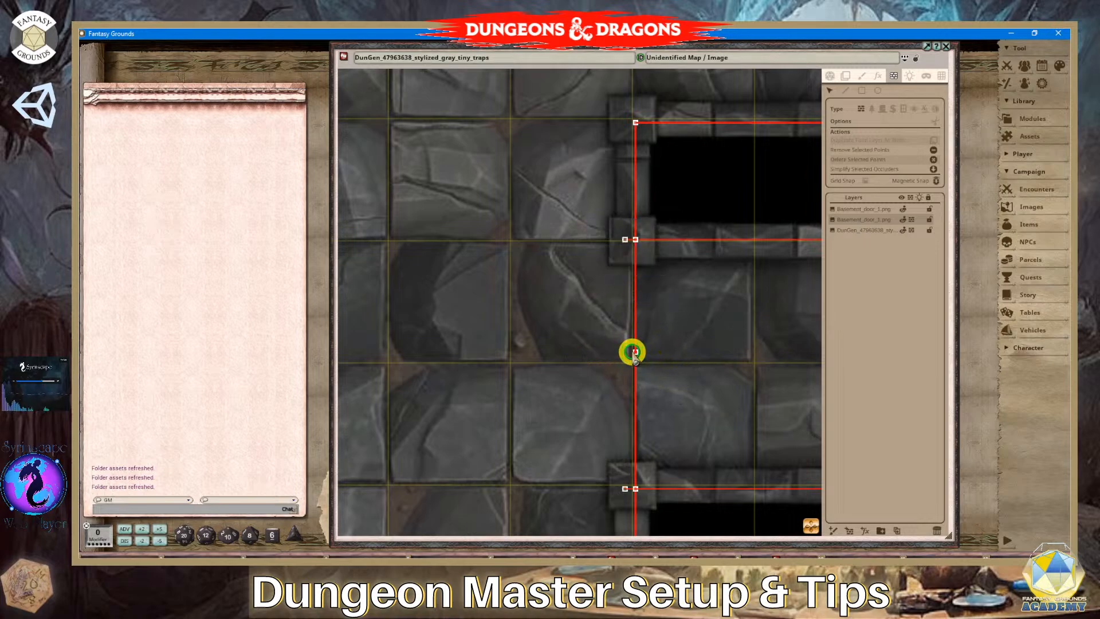
{"action": "left_click", "coordinate": [636, 351]}
{"action": "left_click", "coordinate": [626, 240]}
{"action": "key", "text": "Delete"}
{"action": "left_click", "coordinate": [656, 401]}
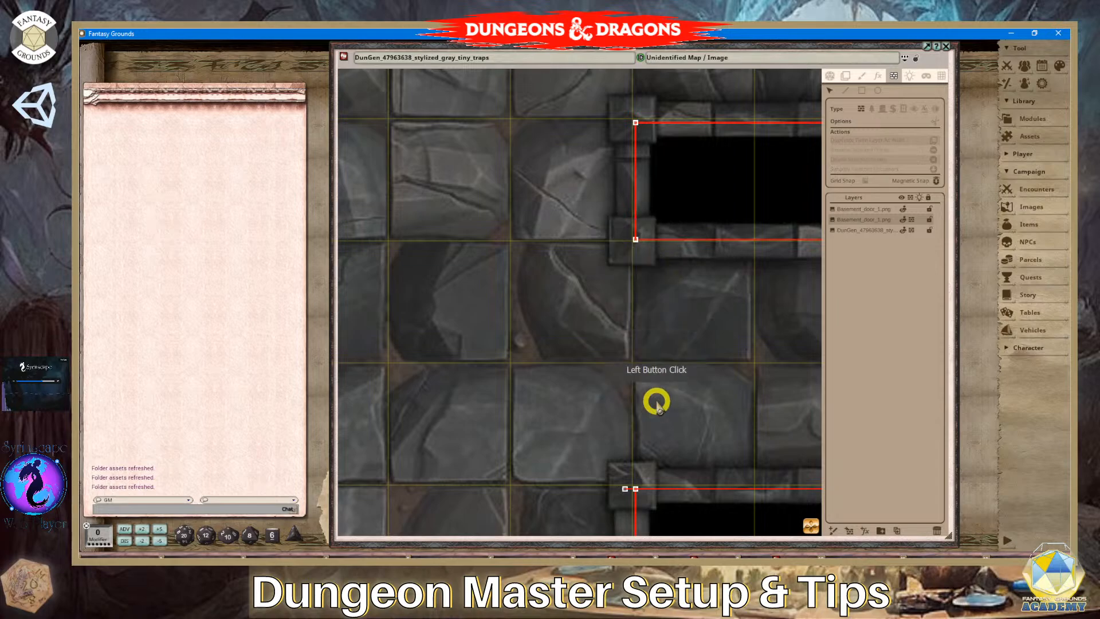
Delete the helper line and the duplicate western vertical line at the opening of the large room's southernmost east alcove.
{"action": "scroll", "coordinate": [692, 461], "scroll_direction": "down", "scroll_amount": 5}
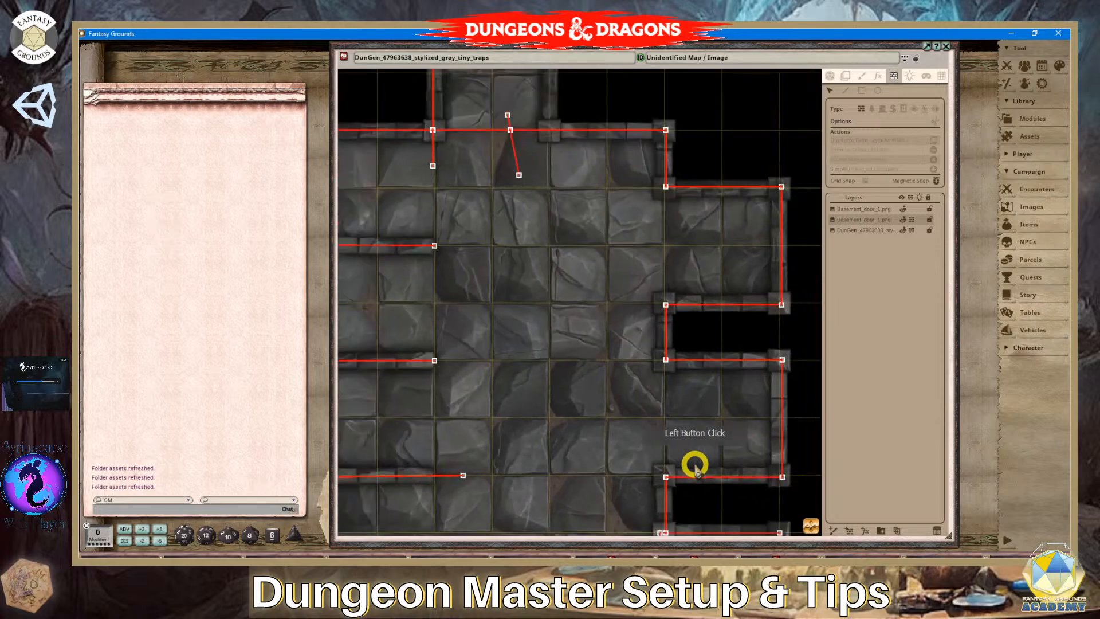
{"action": "scroll", "coordinate": [710, 470], "scroll_direction": "down", "scroll_amount": 2}
{"action": "left_click_drag", "start_coordinate": [811, 529], "coordinate": [676, 457]}
{"action": "scroll", "coordinate": [659, 382], "scroll_direction": "up", "scroll_amount": 7}
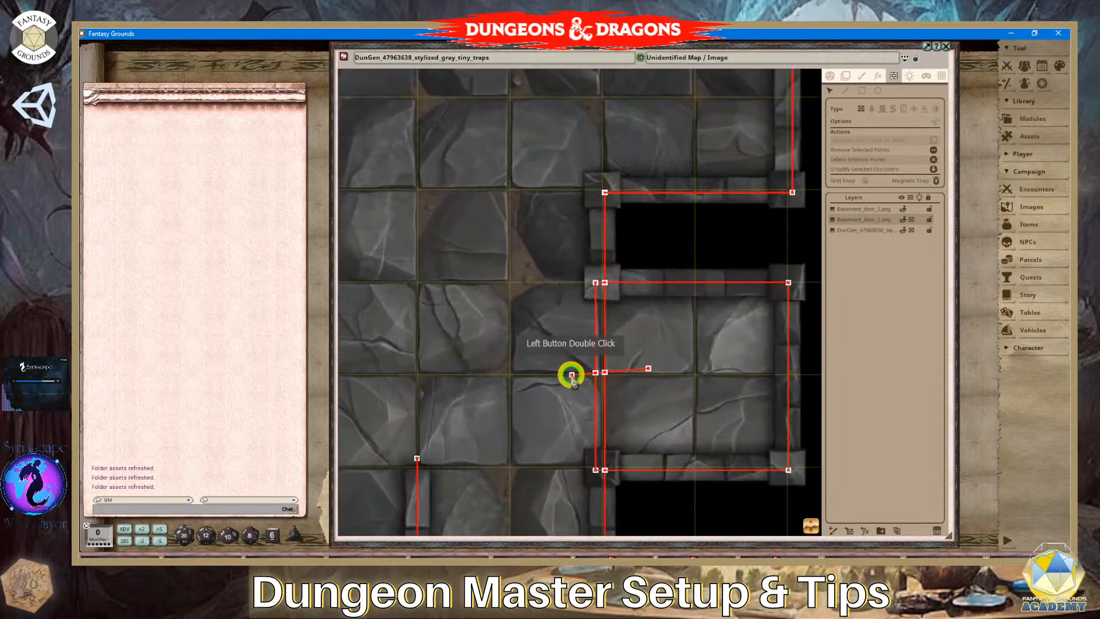
{"action": "key", "text": "Delete"}
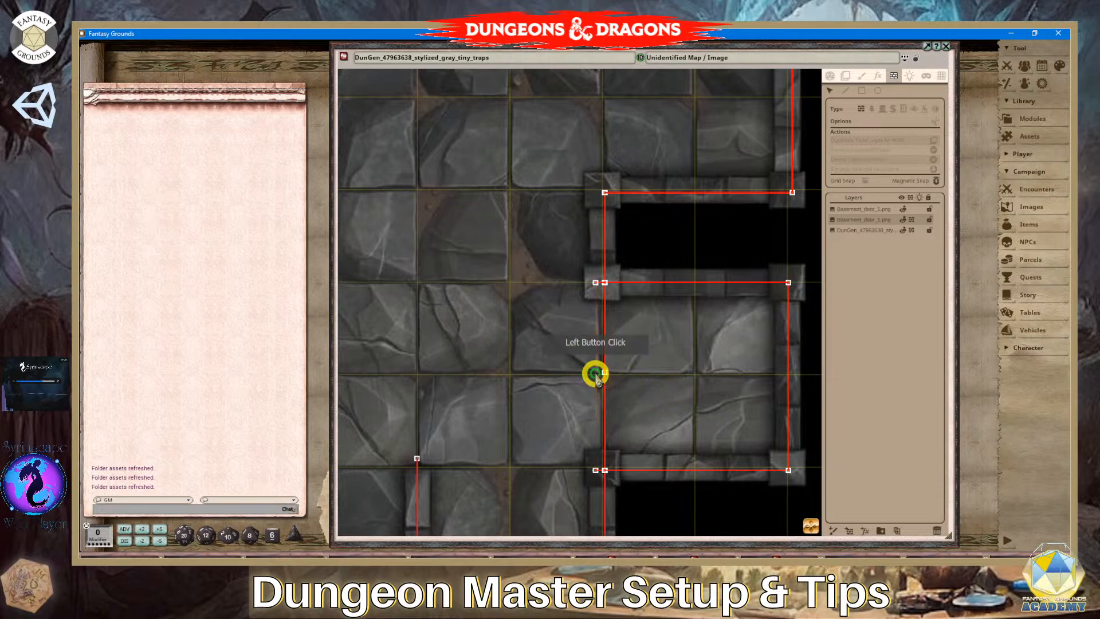
{"action": "left_click", "coordinate": [595, 283]}
{"action": "key", "text": "Delete"}
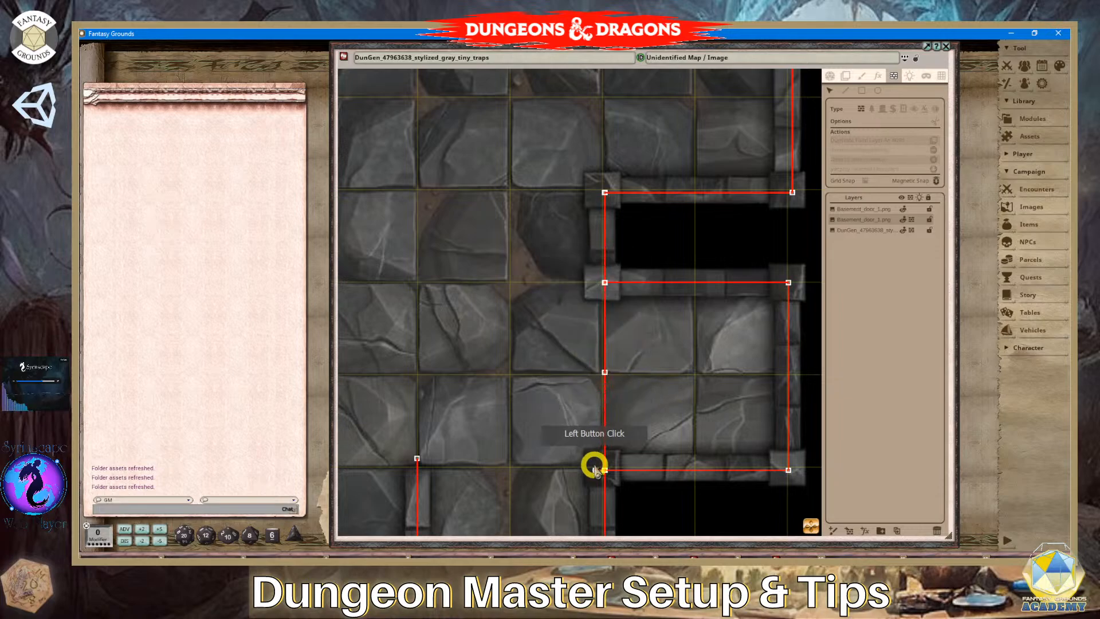
{"action": "left_click", "coordinate": [499, 455]}
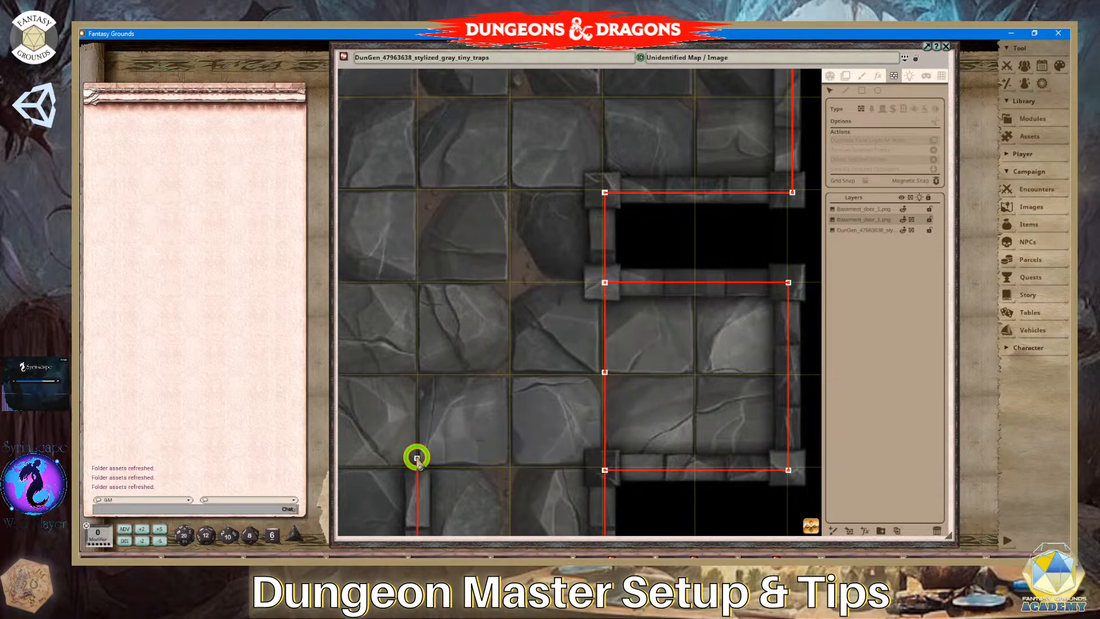
Move the north end of the eastern partition's wall line in the large room's south part slightly down onto the partition's tip.
{"action": "left_click_drag", "start_coordinate": [417, 458], "coordinate": [417, 468]}
{"action": "scroll", "coordinate": [481, 501], "scroll_direction": "down", "scroll_amount": 5}
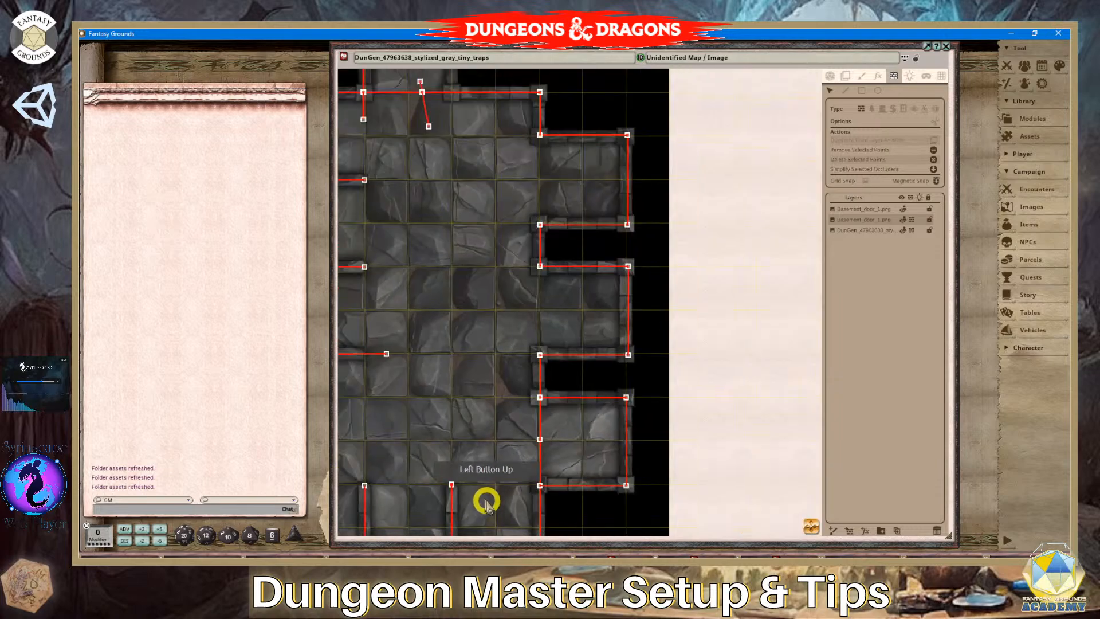
{"action": "left_click_drag", "start_coordinate": [813, 528], "coordinate": [447, 515]}
{"action": "scroll", "coordinate": [525, 418], "scroll_direction": "up", "scroll_amount": 5}
{"action": "scroll", "coordinate": [530, 423], "scroll_direction": "up", "scroll_amount": 3}
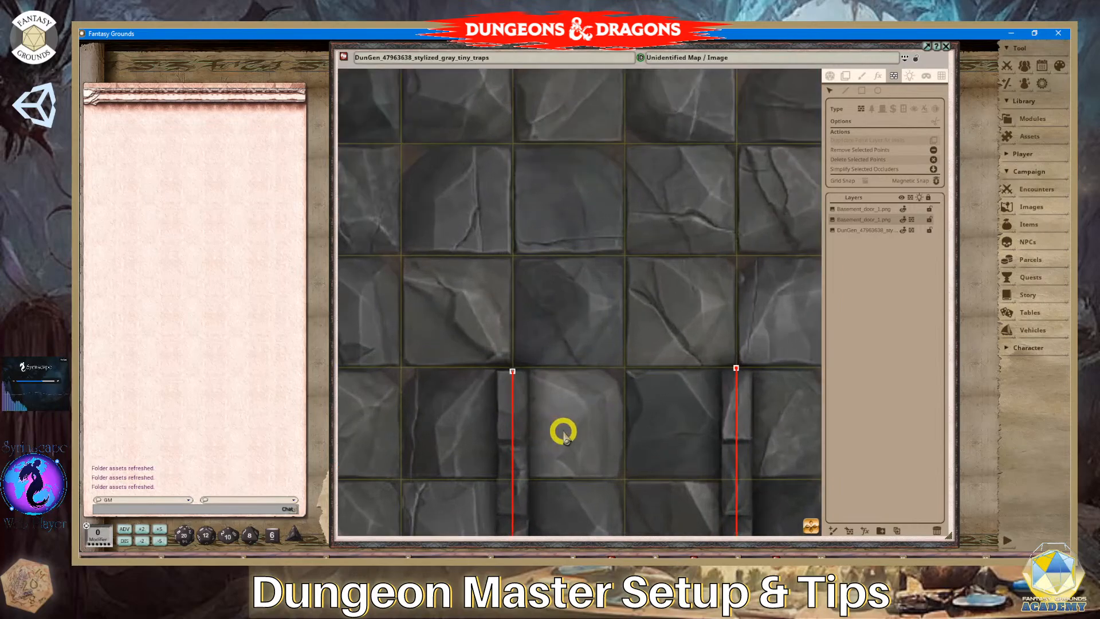
{"action": "scroll", "coordinate": [541, 424], "scroll_direction": "down", "scroll_amount": 8}
{"action": "scroll", "coordinate": [543, 438], "scroll_direction": "down", "scroll_amount": 1}
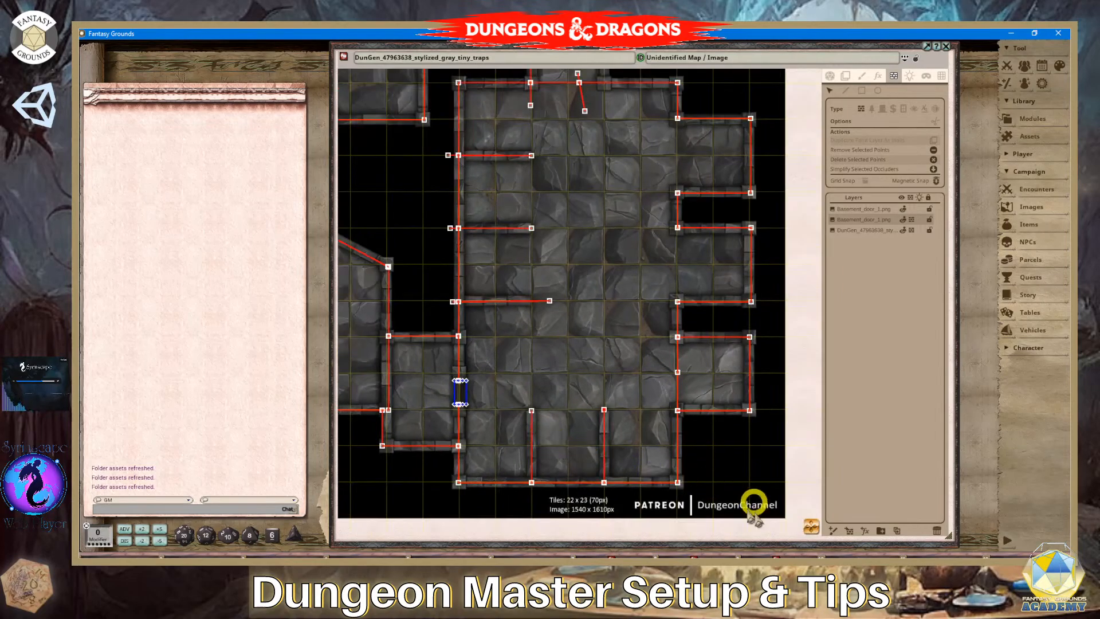
Delete the helper line, the horizontal line from the large room's north opening to its northeast corner, and the stub at the opening's west corner.
{"action": "left_click_drag", "start_coordinate": [812, 522], "coordinate": [615, 348]}
{"action": "scroll", "coordinate": [616, 348], "scroll_direction": "up", "scroll_amount": 3}
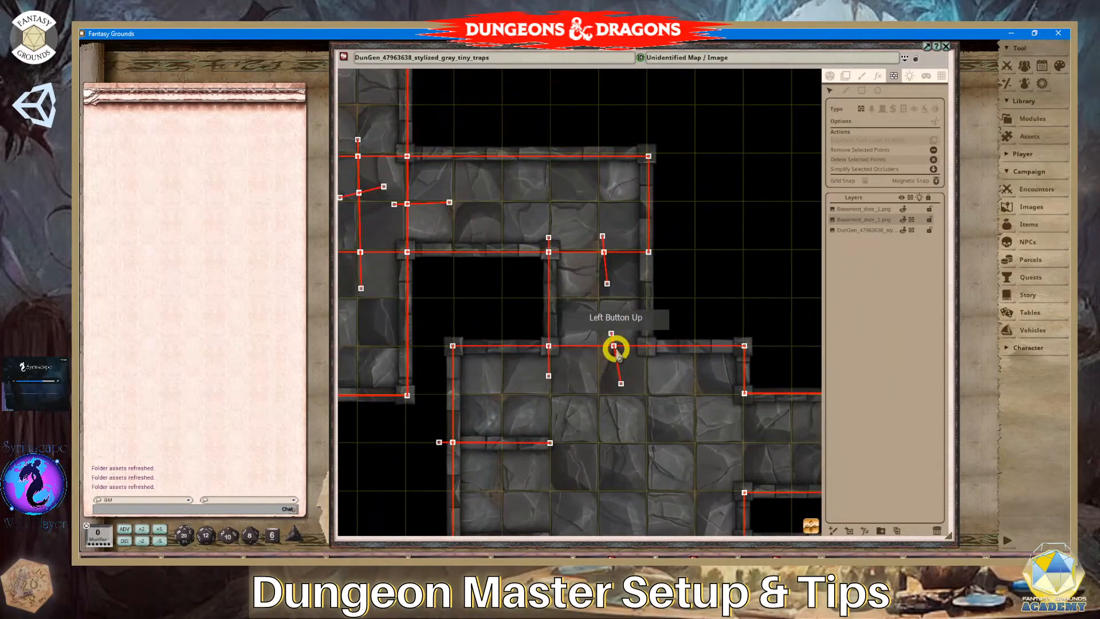
{"action": "key", "text": "Delete"}
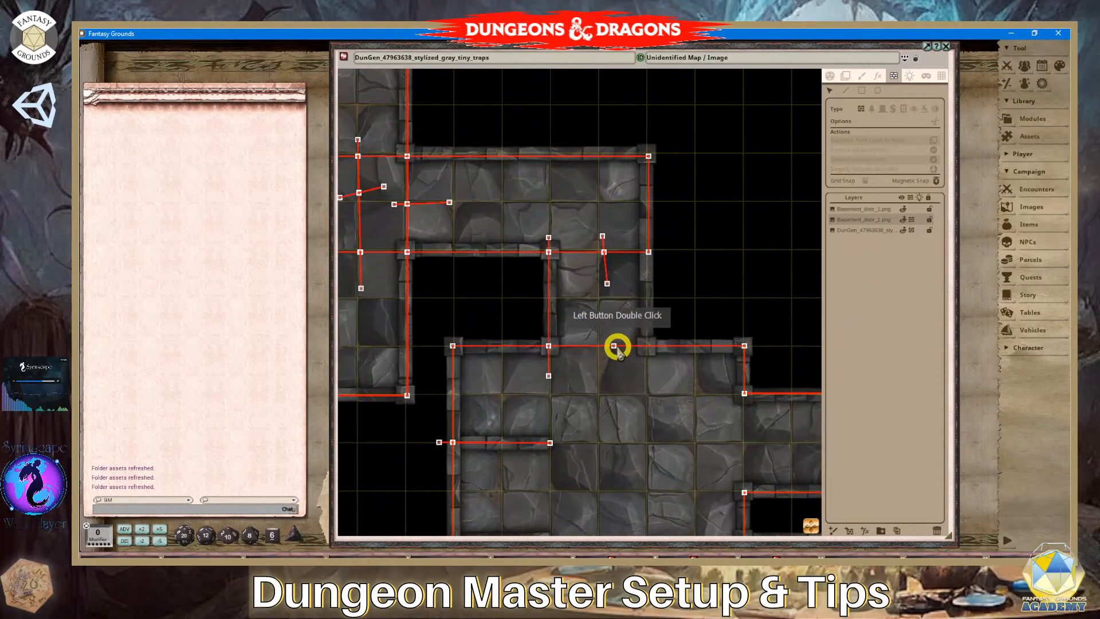
{"action": "left_click", "coordinate": [611, 346]}
{"action": "key", "text": "Delete"}
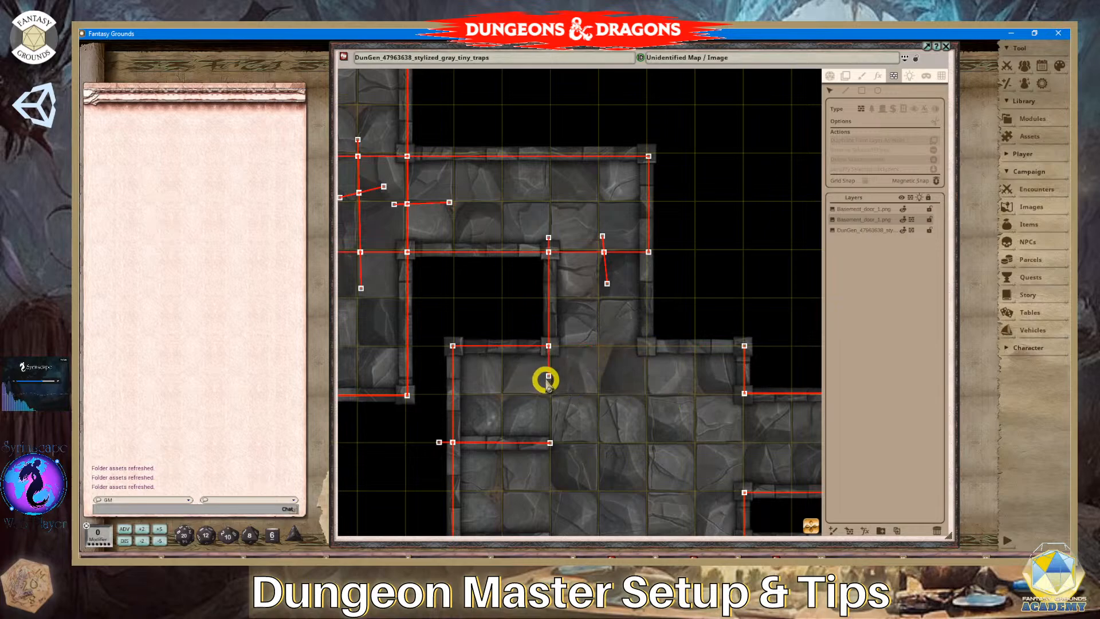
{"action": "key", "text": "Delete"}
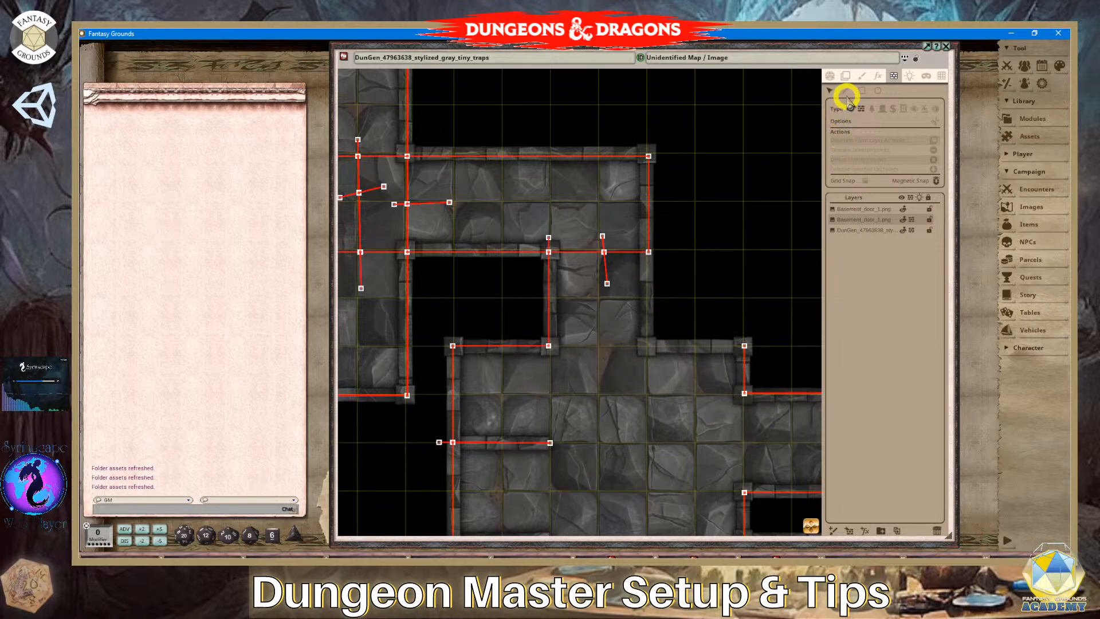
Draw a wall occluder along the north wall from inside the large room's north opening to just past the northeast corner.
{"action": "left_click", "coordinate": [847, 93]}
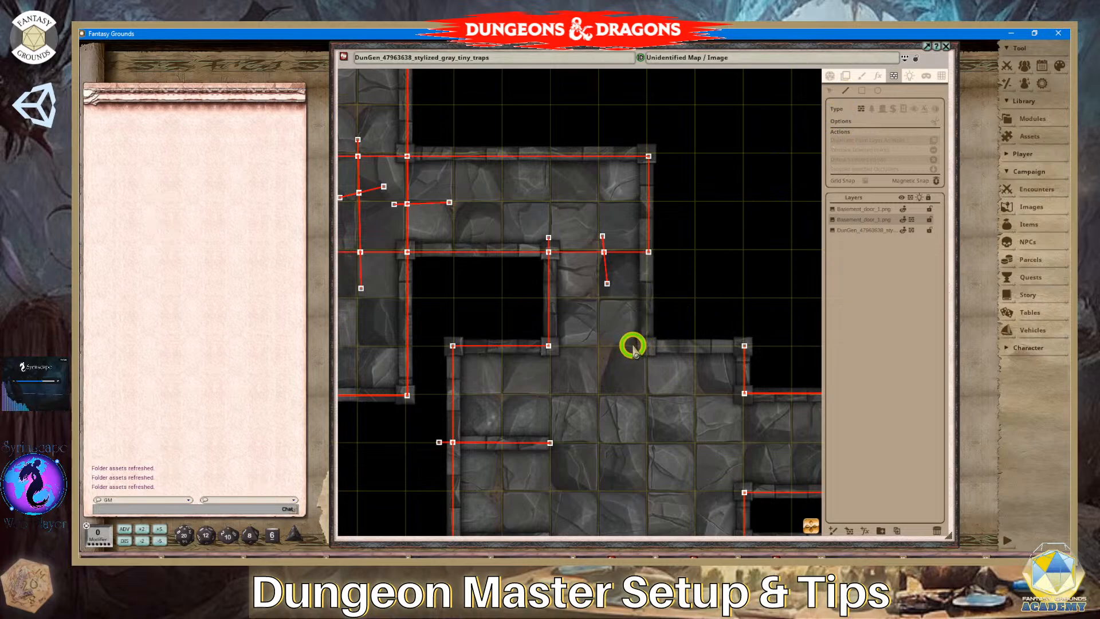
{"action": "left_click_drag", "start_coordinate": [632, 345], "coordinate": [744, 345]}
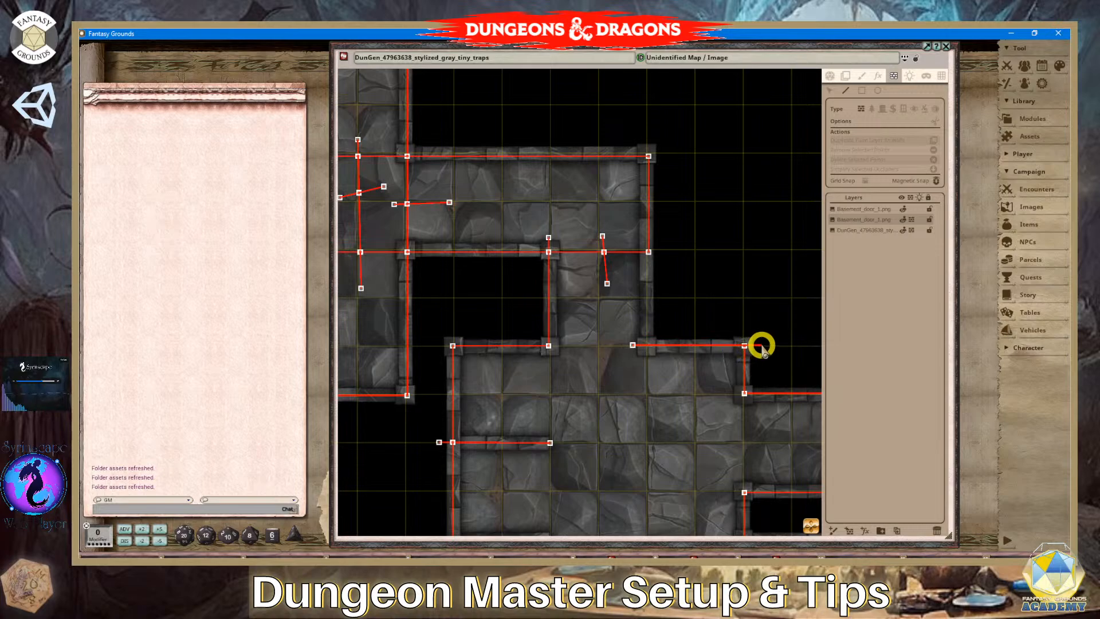
{"action": "double_click", "coordinate": [647, 312]}
{"action": "scroll", "coordinate": [763, 372], "scroll_direction": "up", "scroll_amount": 5}
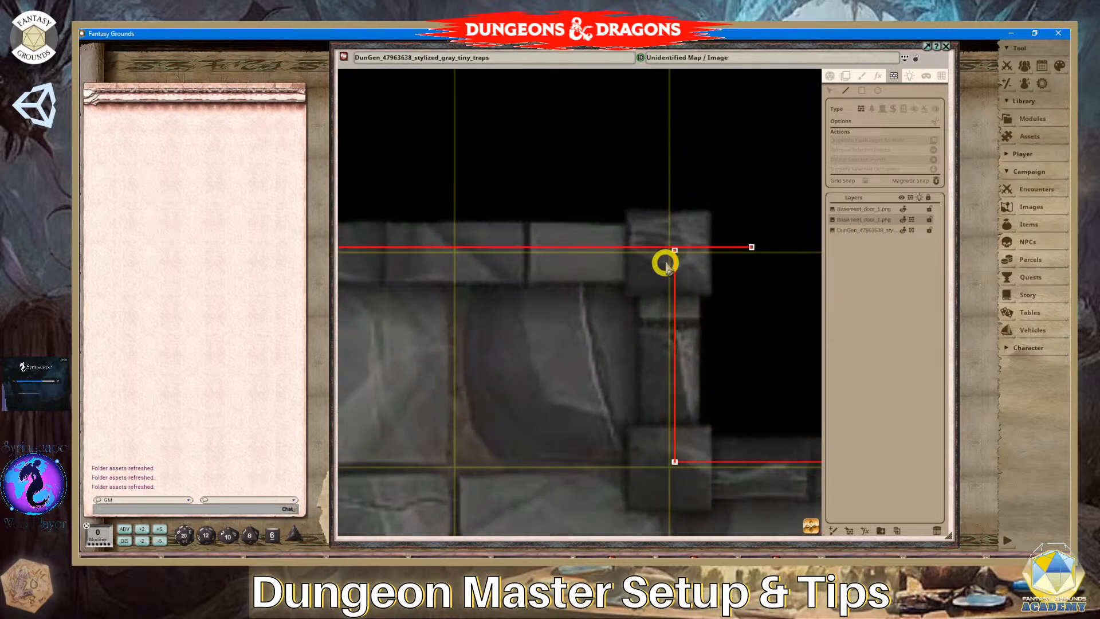
Draw a wall occluder down the corridor's east wall, from the existing line's end across the large room's north wall line.
{"action": "scroll", "coordinate": [666, 264], "scroll_direction": "down", "scroll_amount": 4}
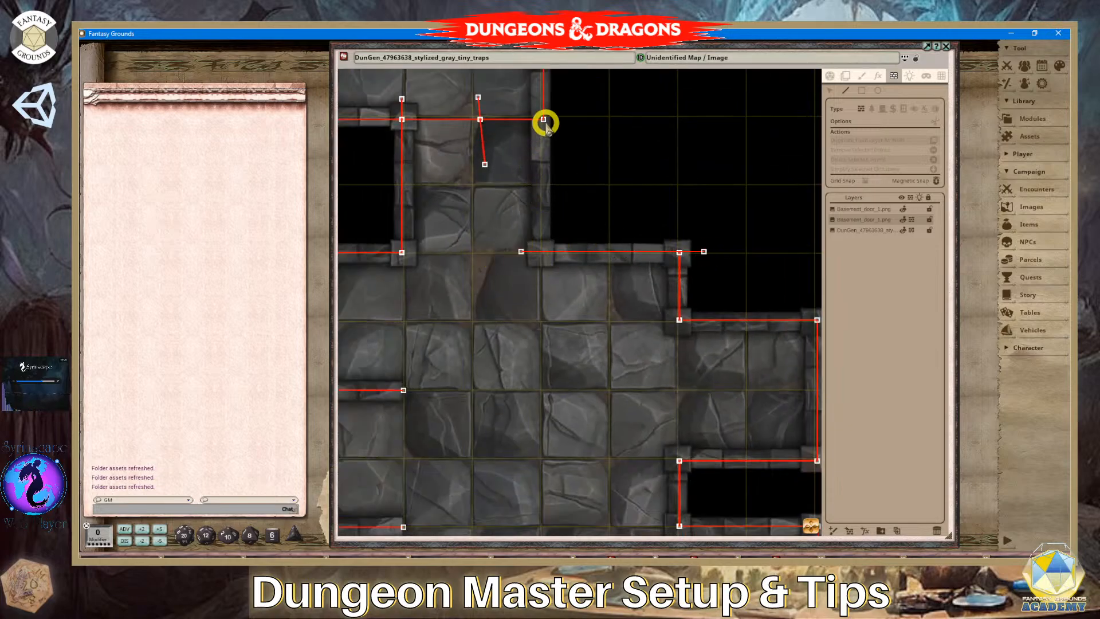
{"action": "left_click", "coordinate": [543, 120]}
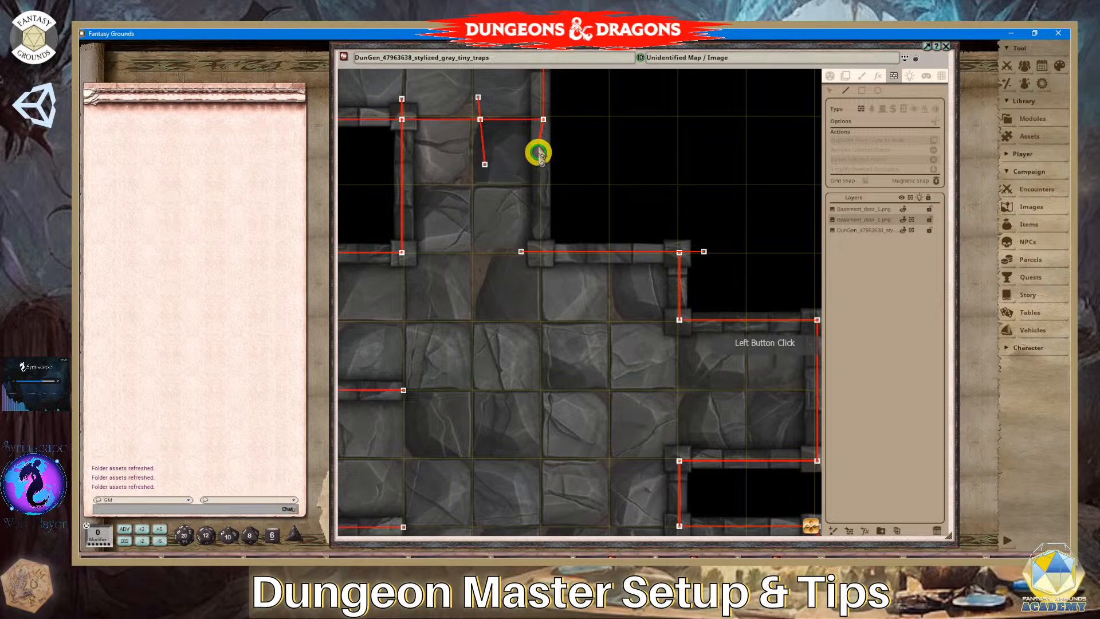
{"action": "double_click", "coordinate": [543, 304]}
Move the northeast corner's wall point up so its line crosses the north wall line, and delete both overhanging ends at that corner.
{"action": "scroll", "coordinate": [670, 275], "scroll_direction": "up", "scroll_amount": 3}
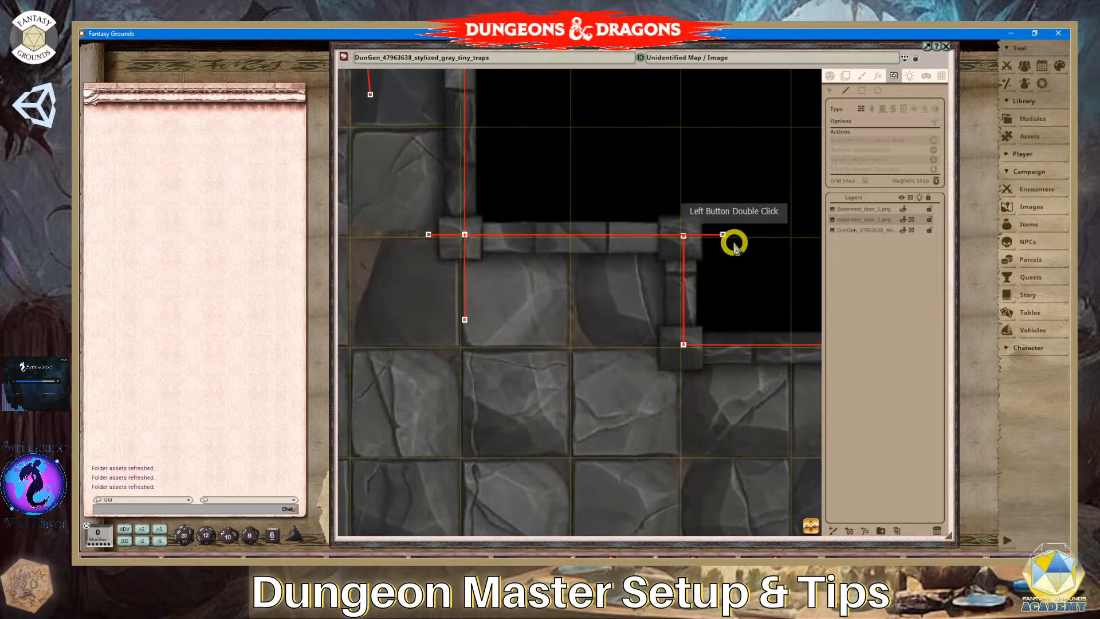
{"action": "left_click", "coordinate": [832, 91]}
{"action": "scroll", "coordinate": [719, 226], "scroll_direction": "up", "scroll_amount": 3}
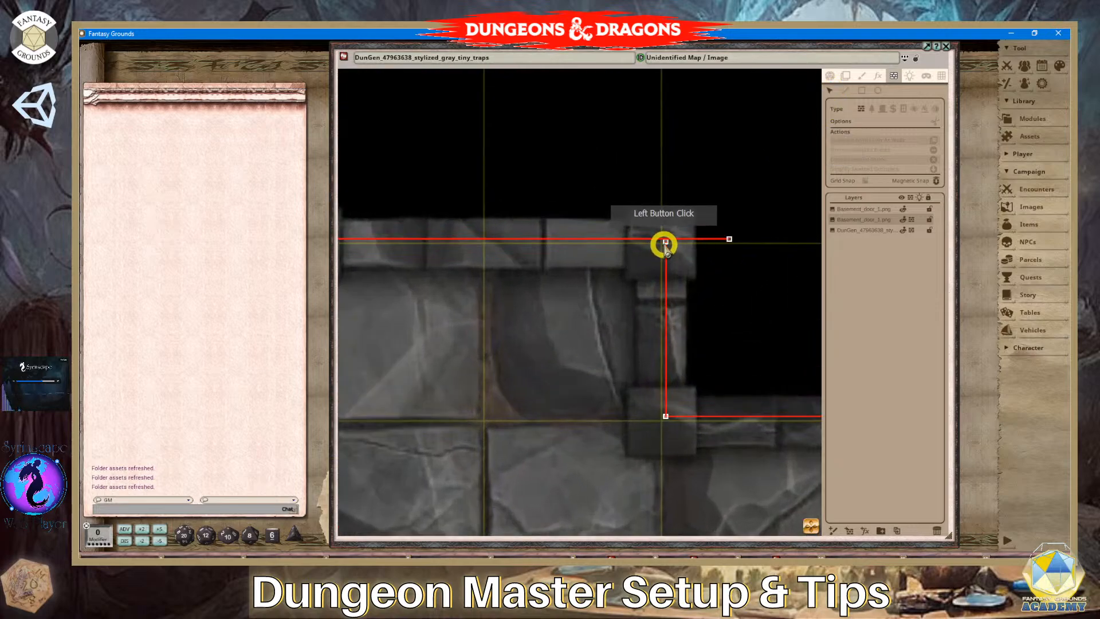
{"action": "left_click_drag", "start_coordinate": [666, 242], "coordinate": [666, 215]}
{"action": "scroll", "coordinate": [687, 247], "scroll_direction": "down", "scroll_amount": 3}
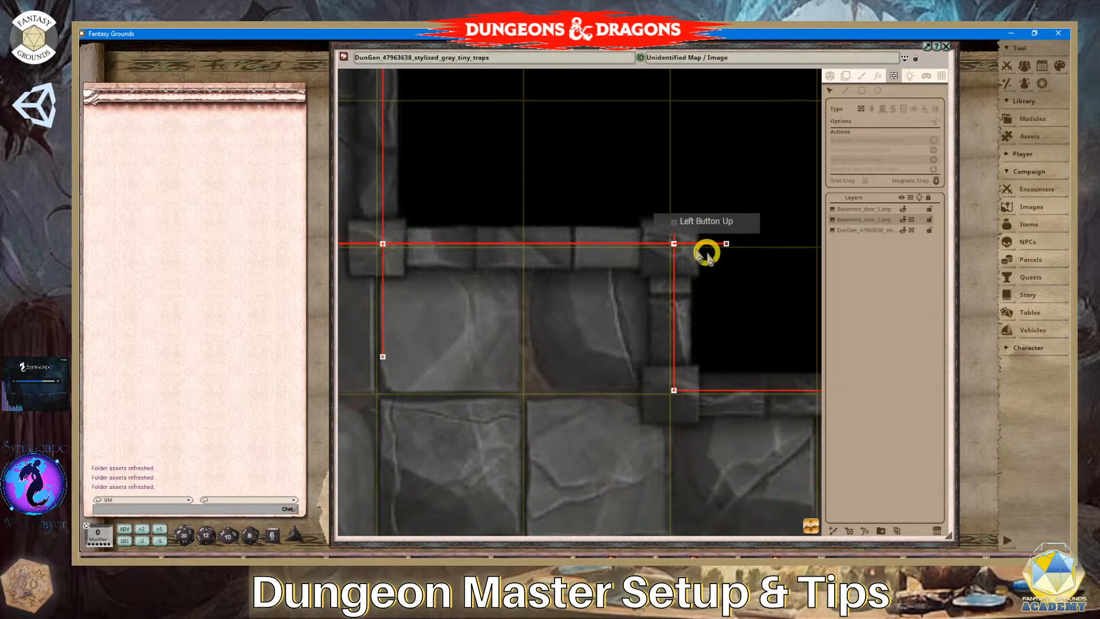
{"action": "left_click", "coordinate": [716, 252]}
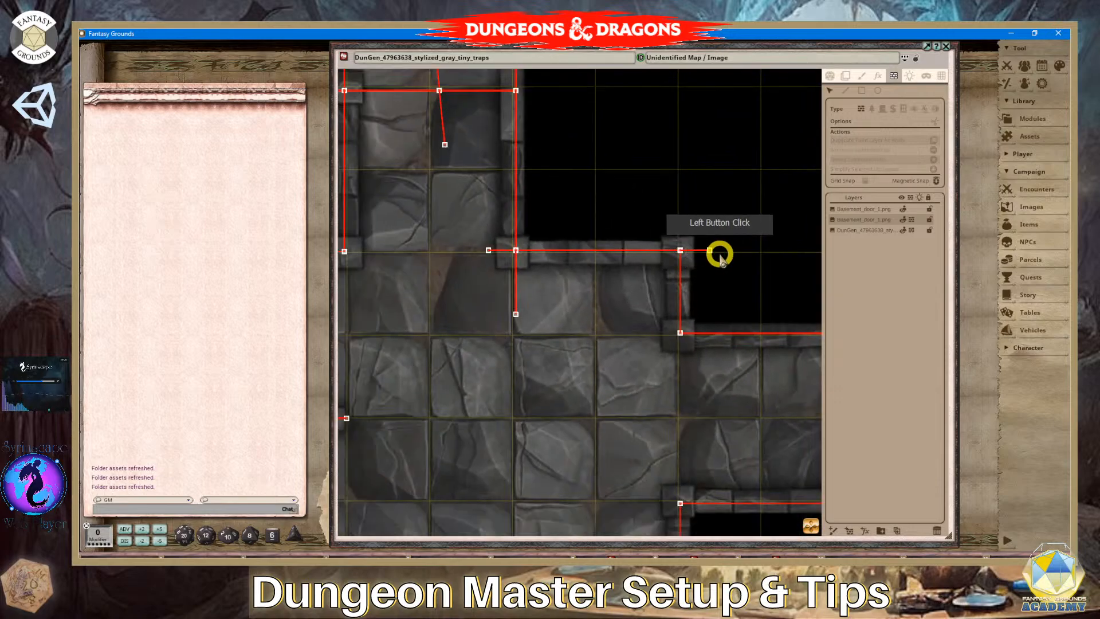
{"action": "left_click", "coordinate": [512, 265]}
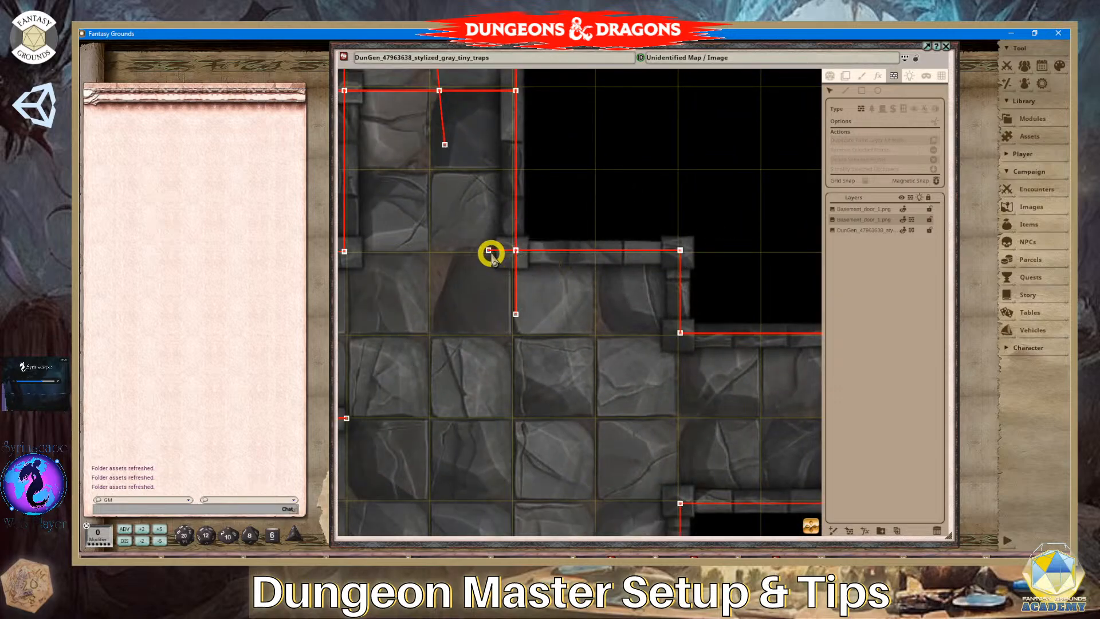
Delete the horizontal and vertical overhanging ends at the east corner of the large room's north opening.
{"action": "left_click", "coordinate": [488, 250]}
{"action": "left_click", "coordinate": [515, 313]}
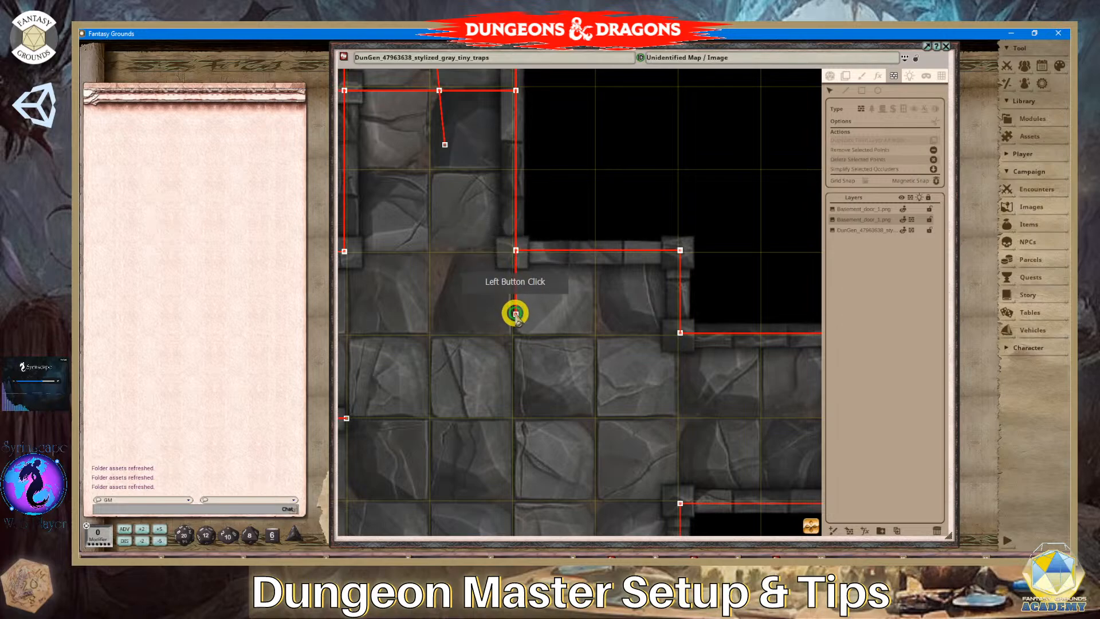
{"action": "left_click", "coordinate": [436, 271]}
Delete the helper line and the line crossing the corridor north of the large room, plus the overhanging end at the corridor's west corner.
{"action": "scroll", "coordinate": [446, 235], "scroll_direction": "down", "scroll_amount": 2}
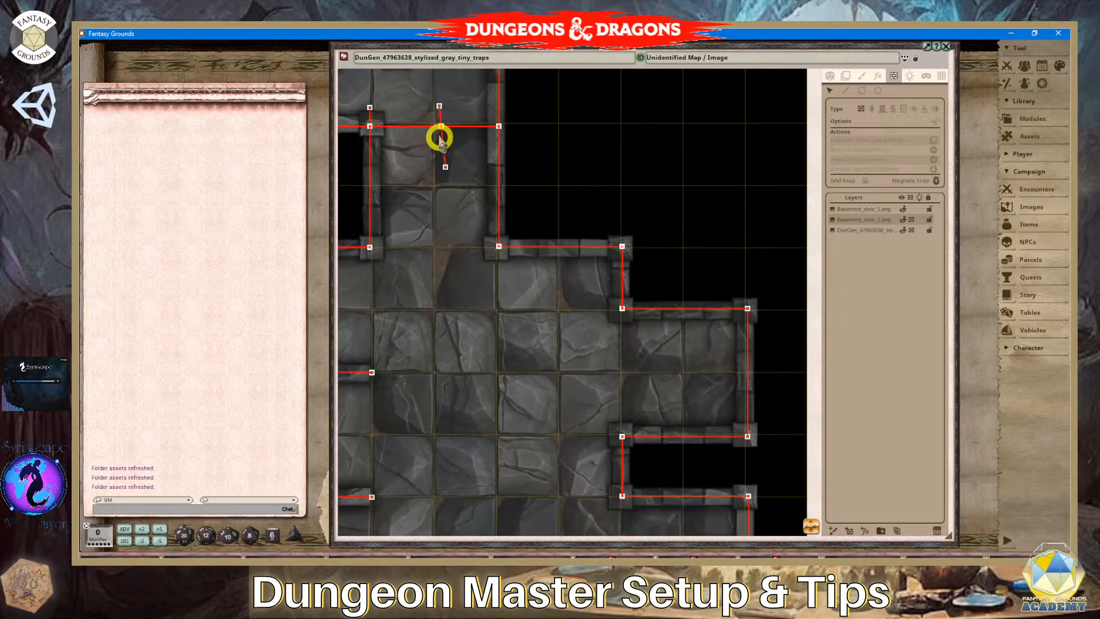
{"action": "double_click", "coordinate": [439, 105]}
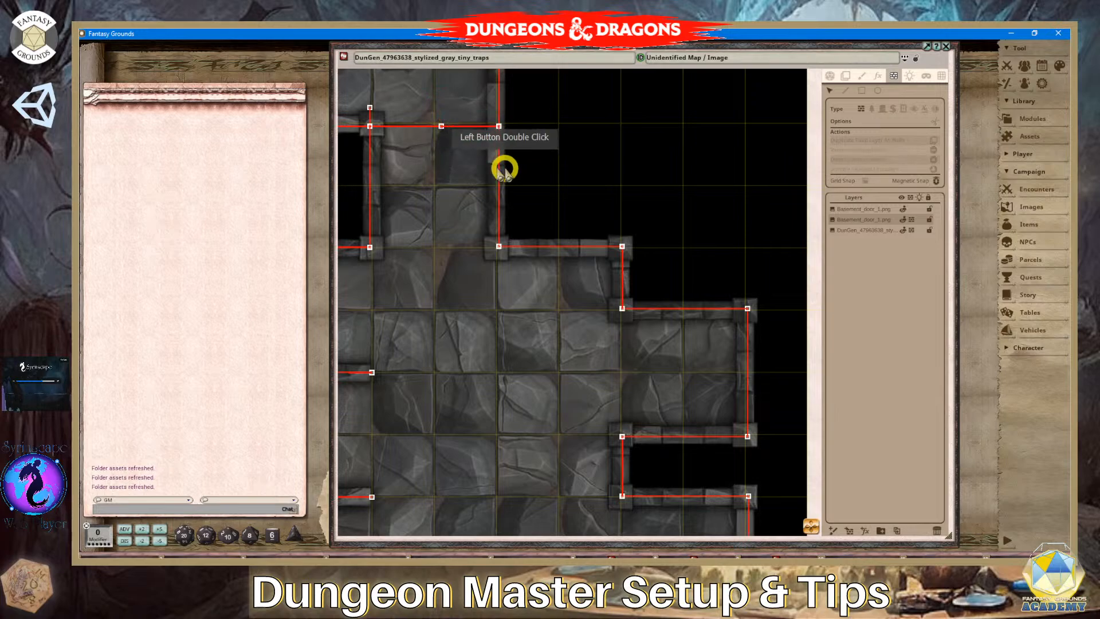
{"action": "key", "text": "Delete"}
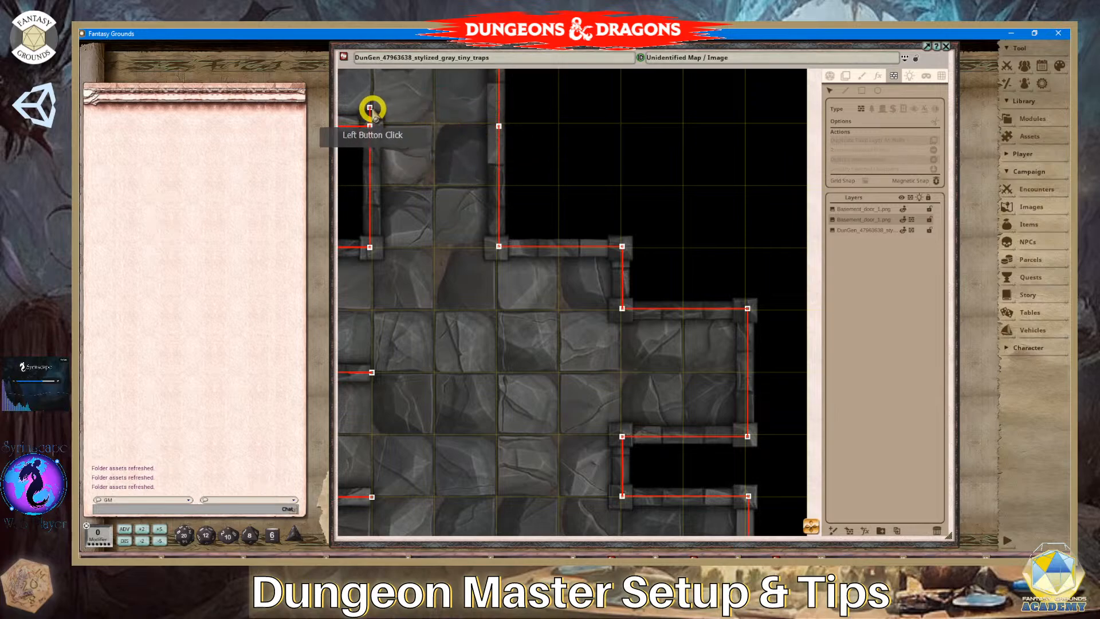
{"action": "left_click", "coordinate": [370, 107]}
{"action": "key", "text": "Delete"}
Delete the three partition wall ends that overhang the large room's west wall.
{"action": "scroll", "coordinate": [505, 279], "scroll_direction": "down", "scroll_amount": 3}
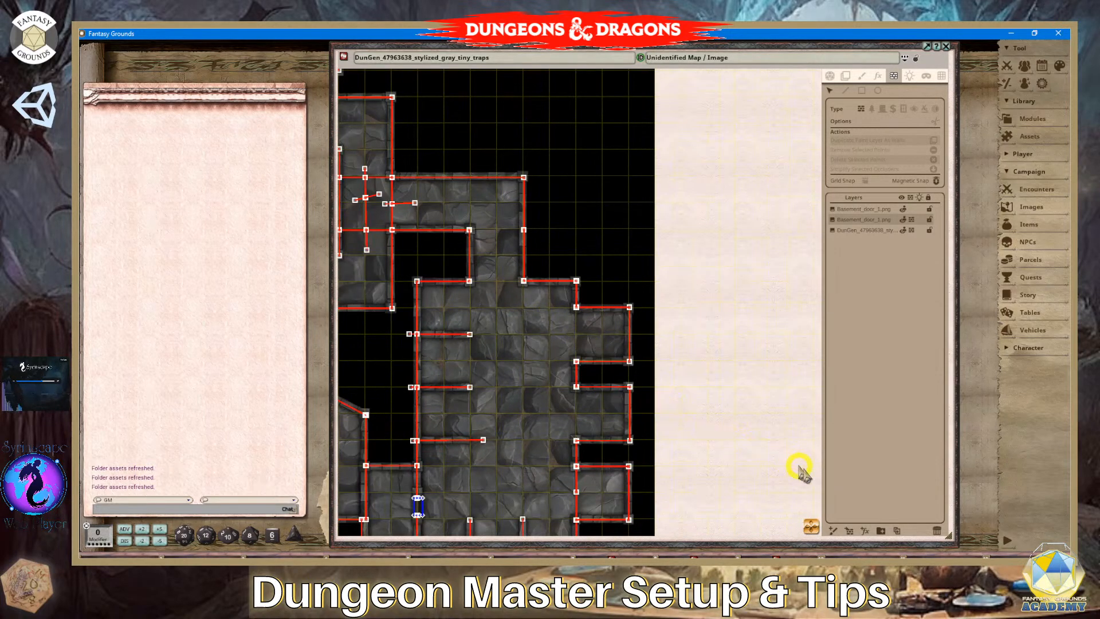
{"action": "left_click_drag", "start_coordinate": [810, 521], "coordinate": [459, 343]}
{"action": "left_click", "coordinate": [470, 337]}
{"action": "key", "text": "Delete"}
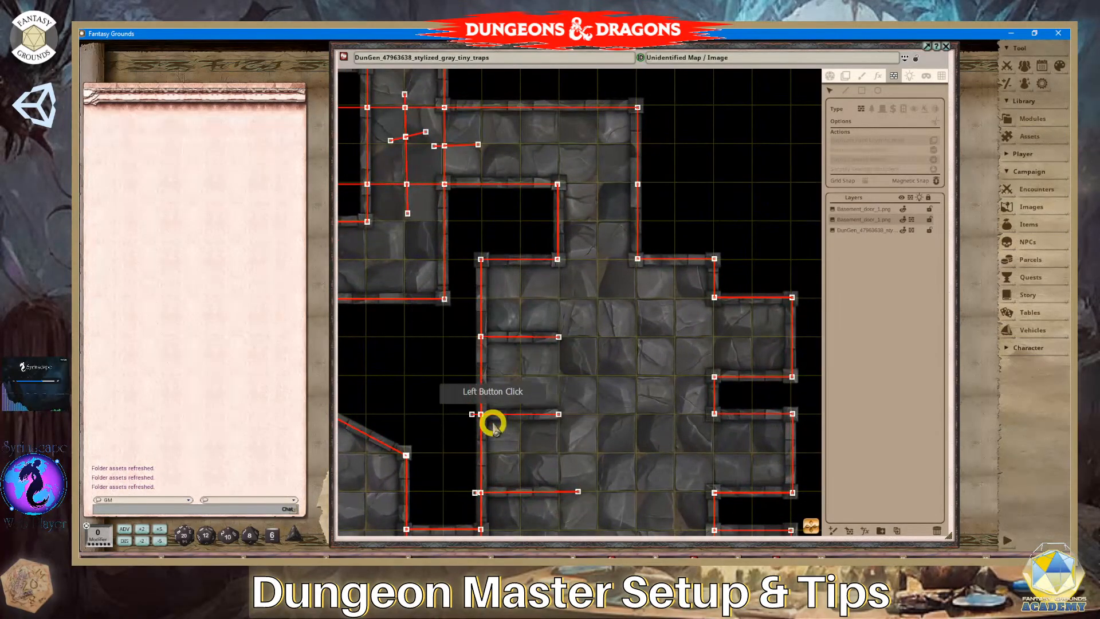
{"action": "left_click", "coordinate": [471, 414]}
{"action": "key", "text": "Delete"}
{"action": "left_click", "coordinate": [475, 493]}
{"action": "key", "text": "Delete"}
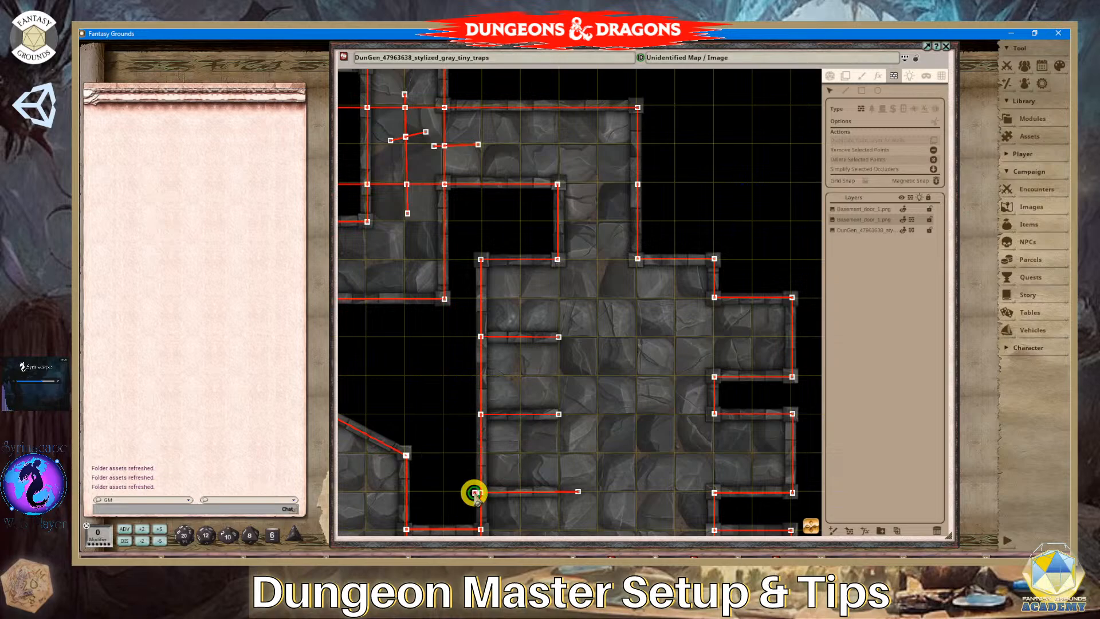
Delete the slanted helper line and the two horizontal lines crossing the black block in the middle of the central room.
{"action": "scroll", "coordinate": [618, 485], "scroll_direction": "down", "scroll_amount": 3}
{"action": "scroll", "coordinate": [618, 485], "scroll_direction": "down", "scroll_amount": 3}
{"action": "left_click_drag", "start_coordinate": [814, 528], "coordinate": [721, 548]}
{"action": "scroll", "coordinate": [487, 355], "scroll_direction": "up", "scroll_amount": 4}
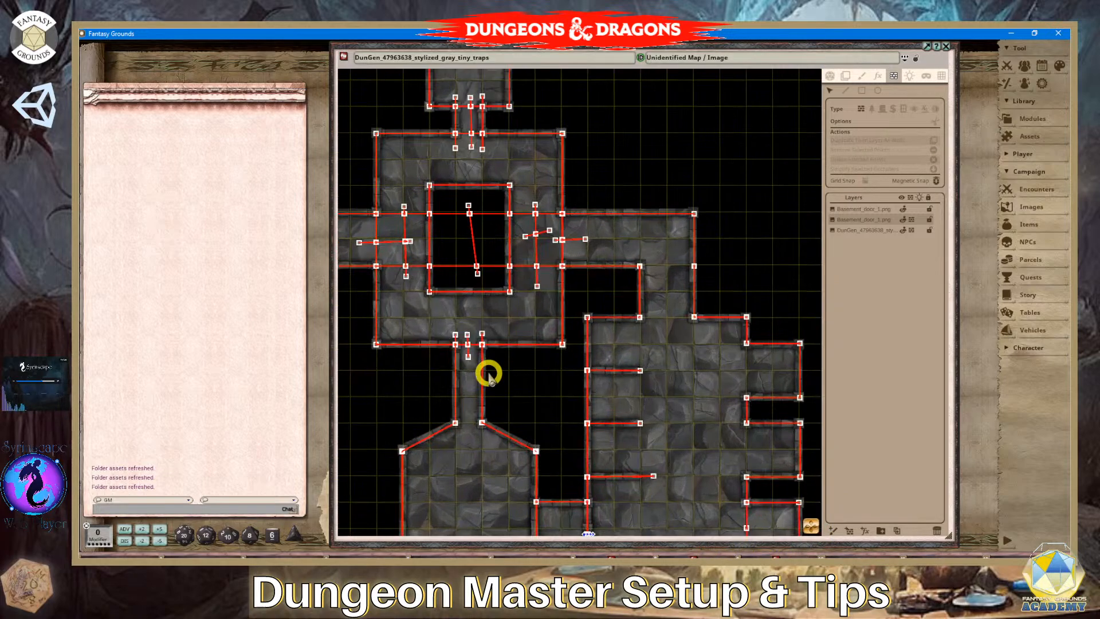
{"action": "scroll", "coordinate": [484, 319], "scroll_direction": "down", "scroll_amount": 2}
{"action": "left_click", "coordinate": [472, 232]}
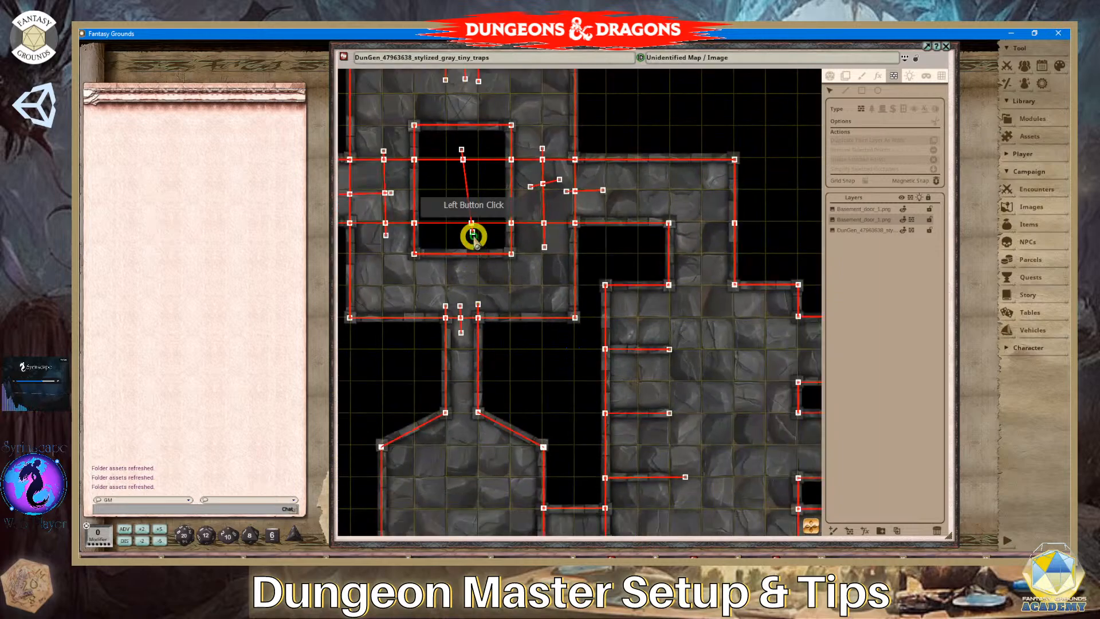
{"action": "double_click", "coordinate": [476, 238]}
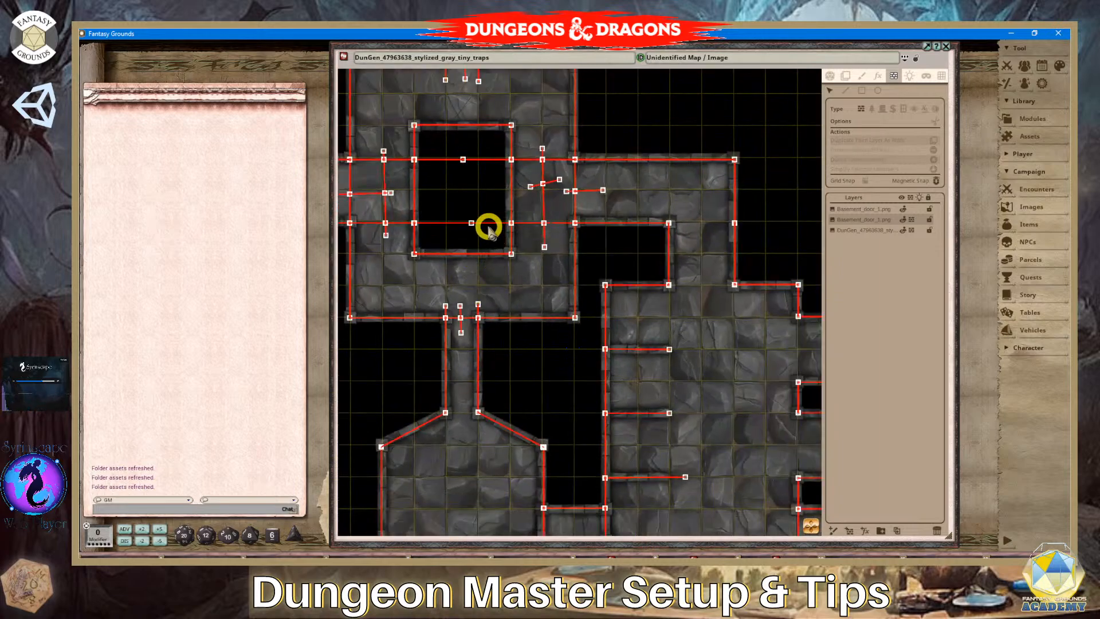
{"action": "left_click", "coordinate": [472, 223]}
{"action": "key", "text": "Delete"}
{"action": "left_click", "coordinate": [464, 160]}
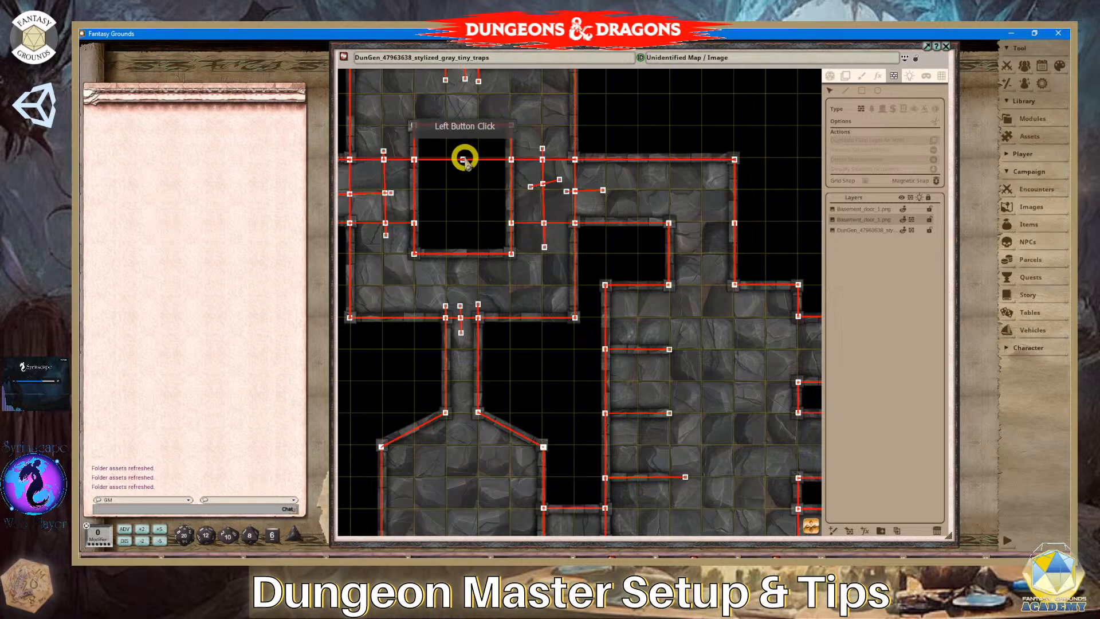
{"action": "key", "text": "Delete"}
Delete the helper lines and the two horizontal wall segments crossing the central room's east passage, between the middle block and the east opening.
{"action": "scroll", "coordinate": [463, 242], "scroll_direction": "down", "scroll_amount": 3}
{"action": "scroll", "coordinate": [518, 211], "scroll_direction": "up", "scroll_amount": 3}
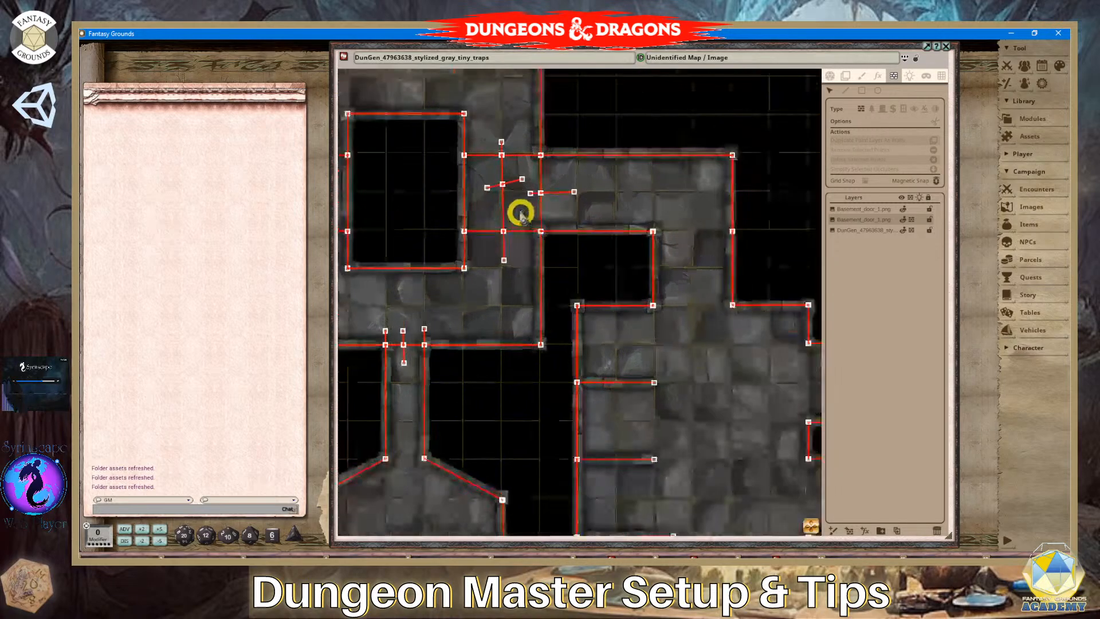
{"action": "left_click", "coordinate": [528, 179]}
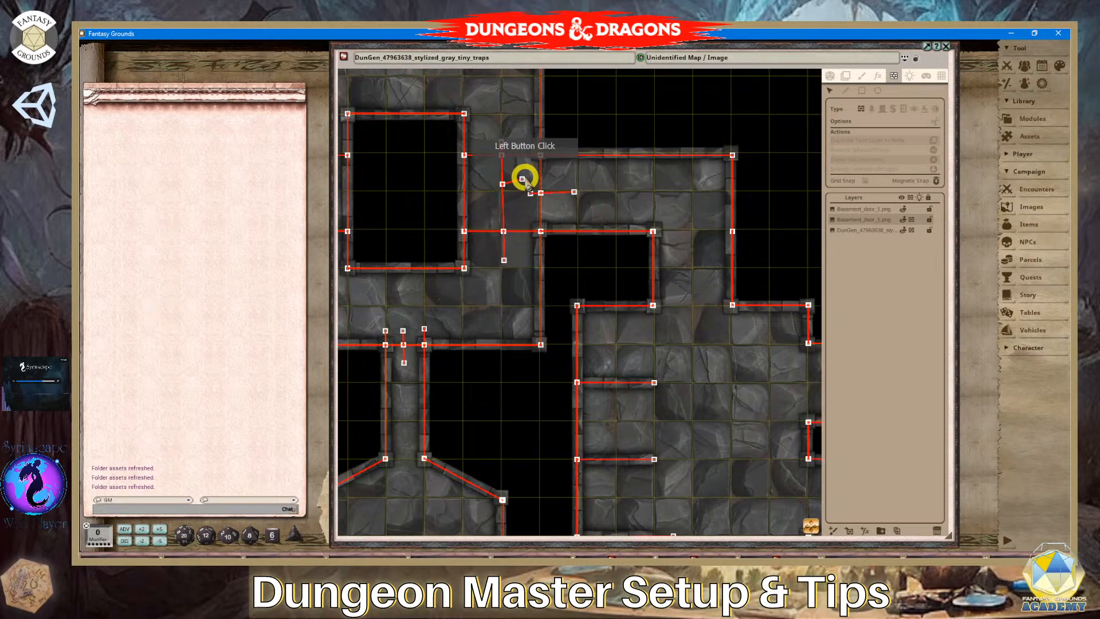
{"action": "left_click", "coordinate": [523, 178]}
{"action": "key", "text": "Delete"}
{"action": "left_click", "coordinate": [505, 185]}
{"action": "left_click", "coordinate": [504, 186]}
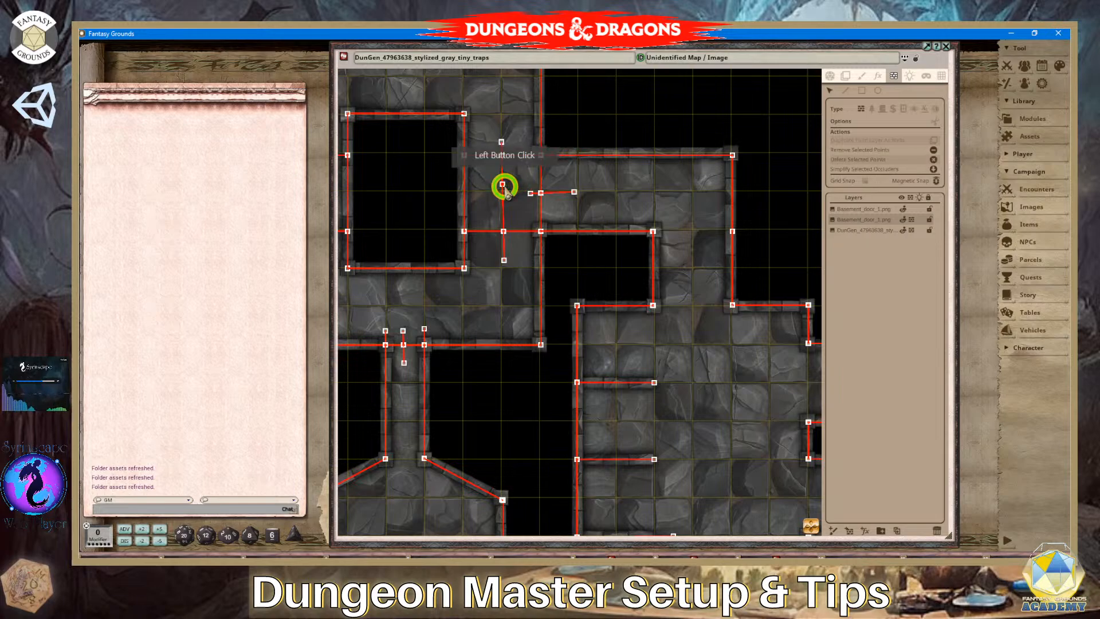
{"action": "double_click", "coordinate": [505, 186]}
{"action": "key", "text": "Delete"}
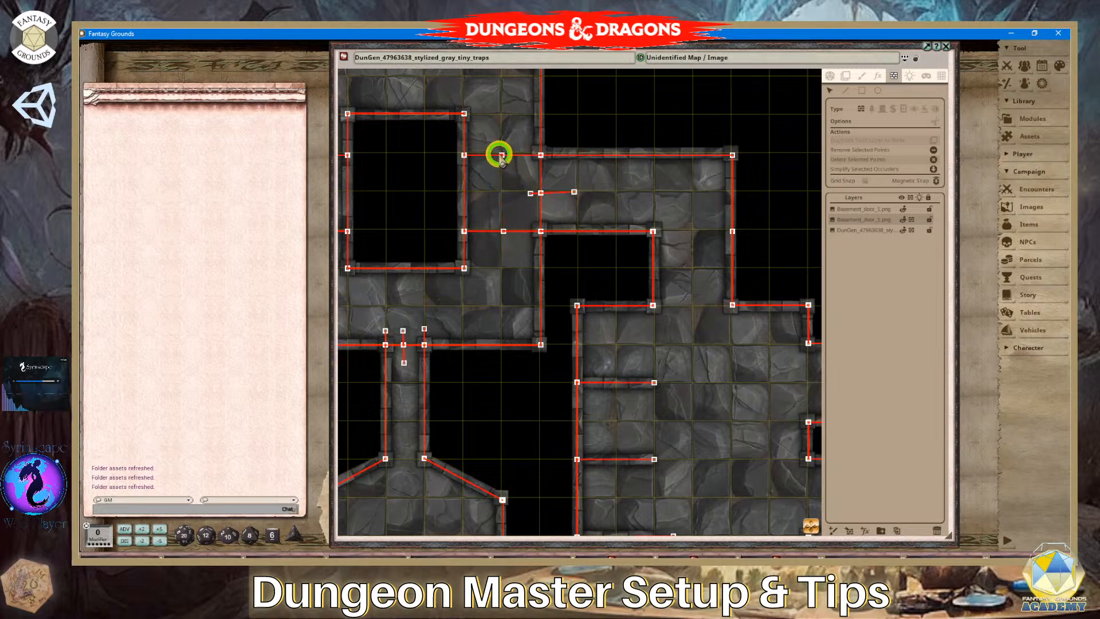
{"action": "key", "text": "Delete"}
{"action": "left_click", "coordinate": [566, 239]}
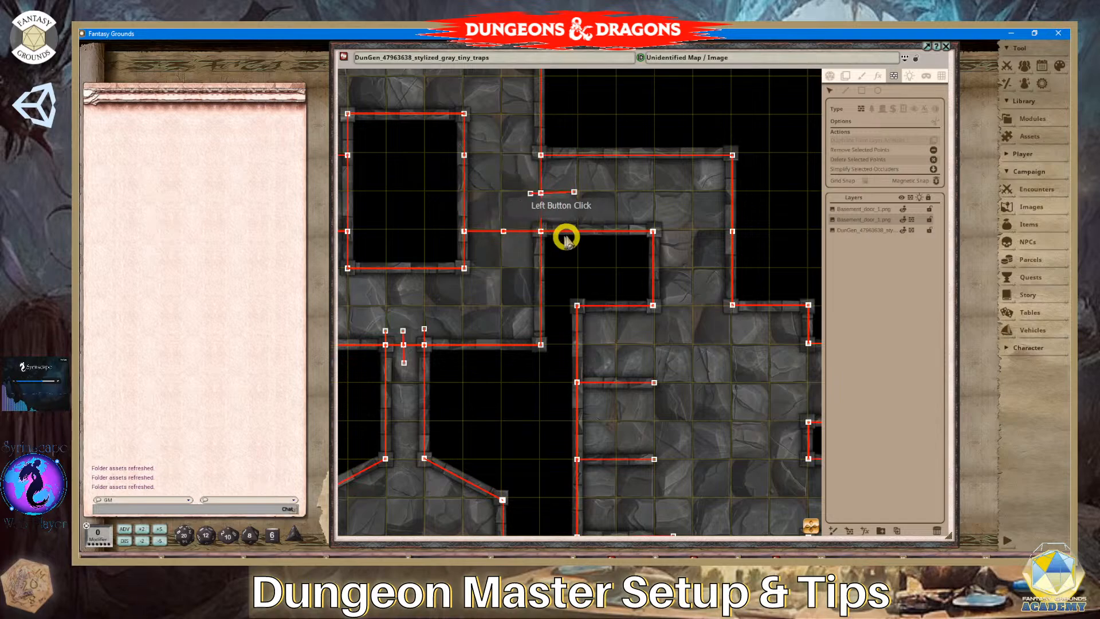
{"action": "key", "text": "Delete"}
Delete the short horizontal helper line and the vertical wall segments across the central room's east opening.
{"action": "left_click", "coordinate": [537, 194]}
{"action": "left_click", "coordinate": [579, 195]}
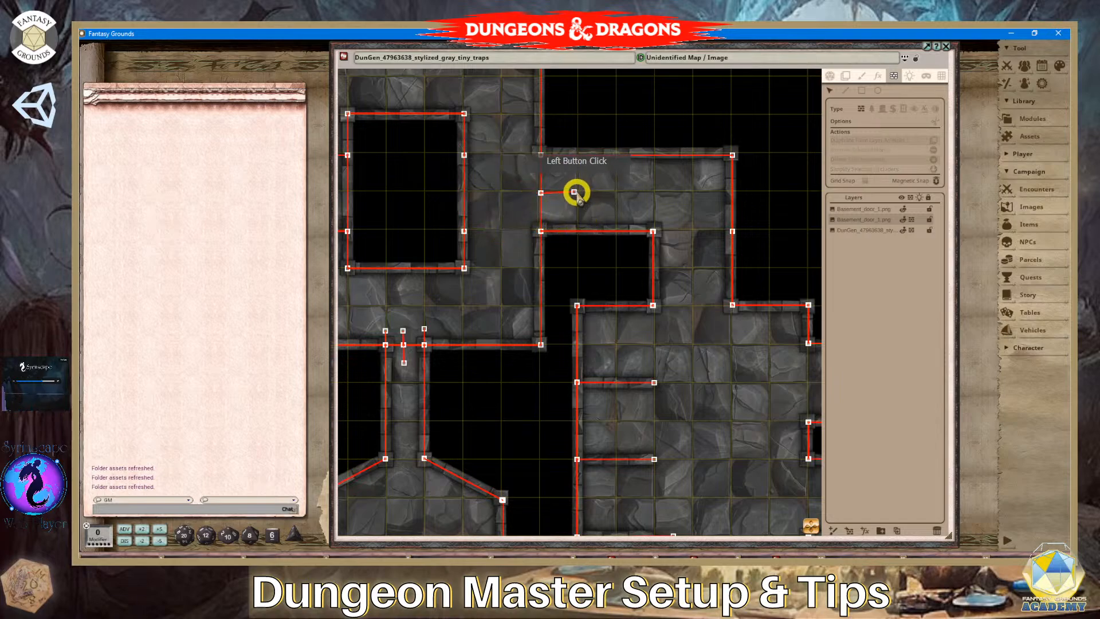
{"action": "left_click_drag", "start_coordinate": [574, 193], "coordinate": [541, 194]}
{"action": "left_click", "coordinate": [542, 193]}
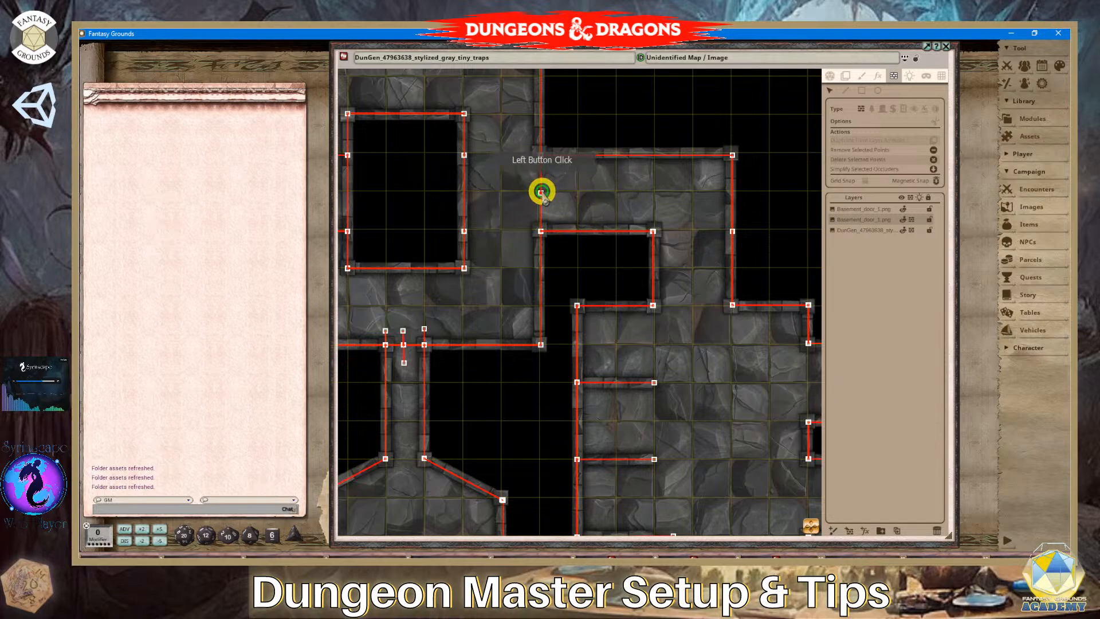
{"action": "left_click", "coordinate": [604, 216]}
Delete the horizontal and vertical helper lines with their overhanging ends in the central room's west passage.
{"action": "scroll", "coordinate": [498, 240], "scroll_direction": "down", "scroll_amount": 3}
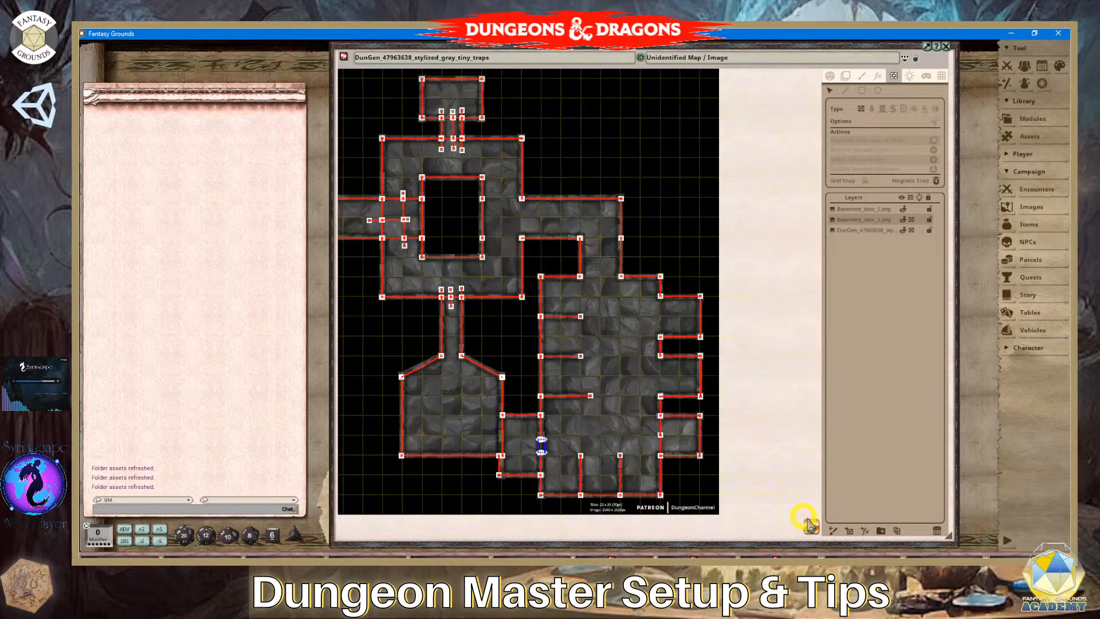
{"action": "left_click_drag", "start_coordinate": [811, 527], "coordinate": [573, 398]}
{"action": "scroll", "coordinate": [573, 398], "scroll_direction": "up", "scroll_amount": 3}
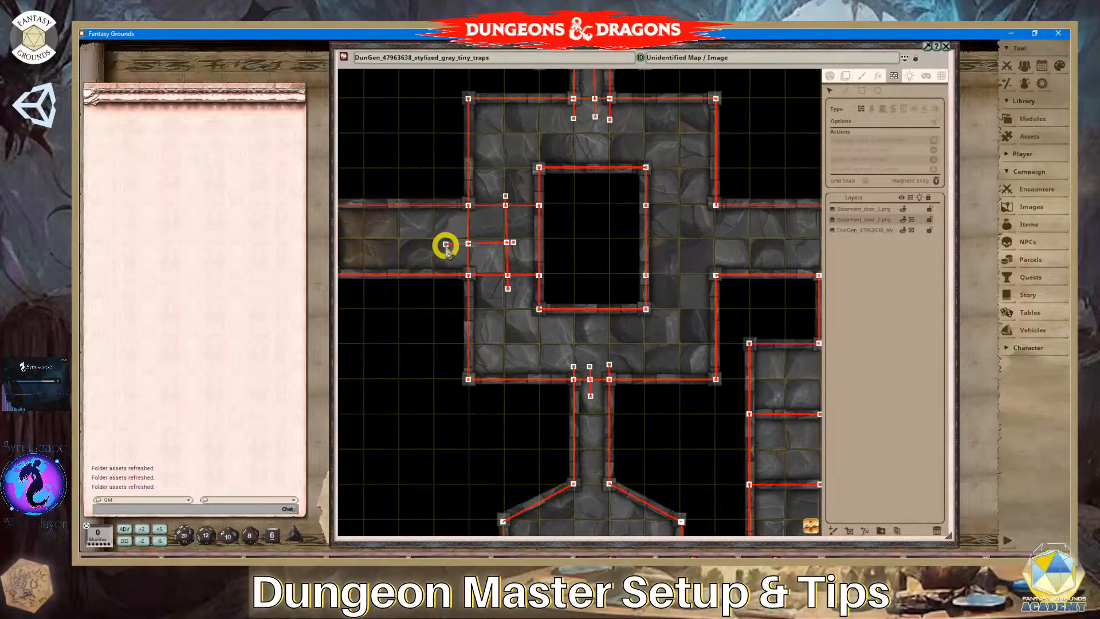
{"action": "left_click", "coordinate": [466, 243]}
{"action": "left_click", "coordinate": [521, 244]}
{"action": "left_click", "coordinate": [513, 243]}
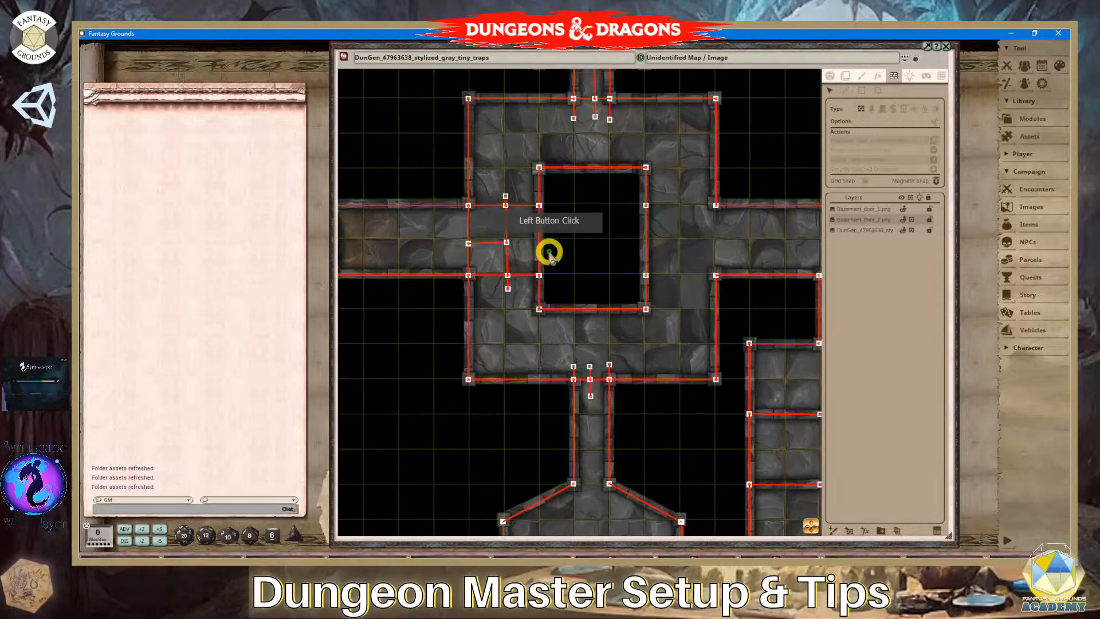
{"action": "double_click", "coordinate": [505, 206]}
{"action": "key", "text": "Delete"}
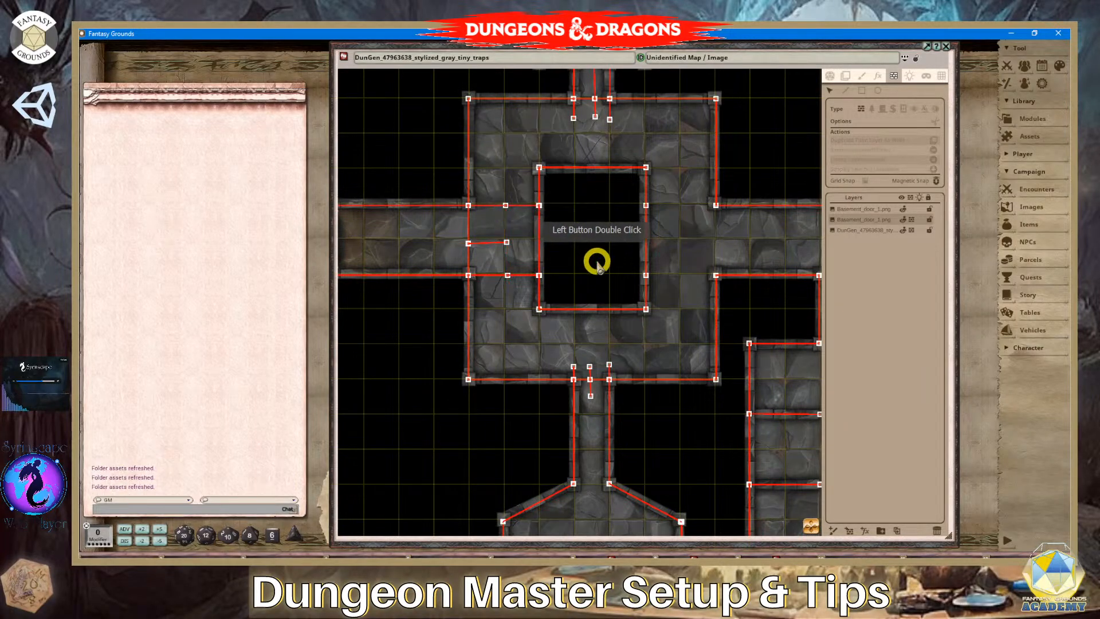
{"action": "key", "text": "Delete"}
Delete the two horizontal segments crossing the central room's west passage and the vertical segments across its west opening.
{"action": "left_click", "coordinate": [500, 206]}
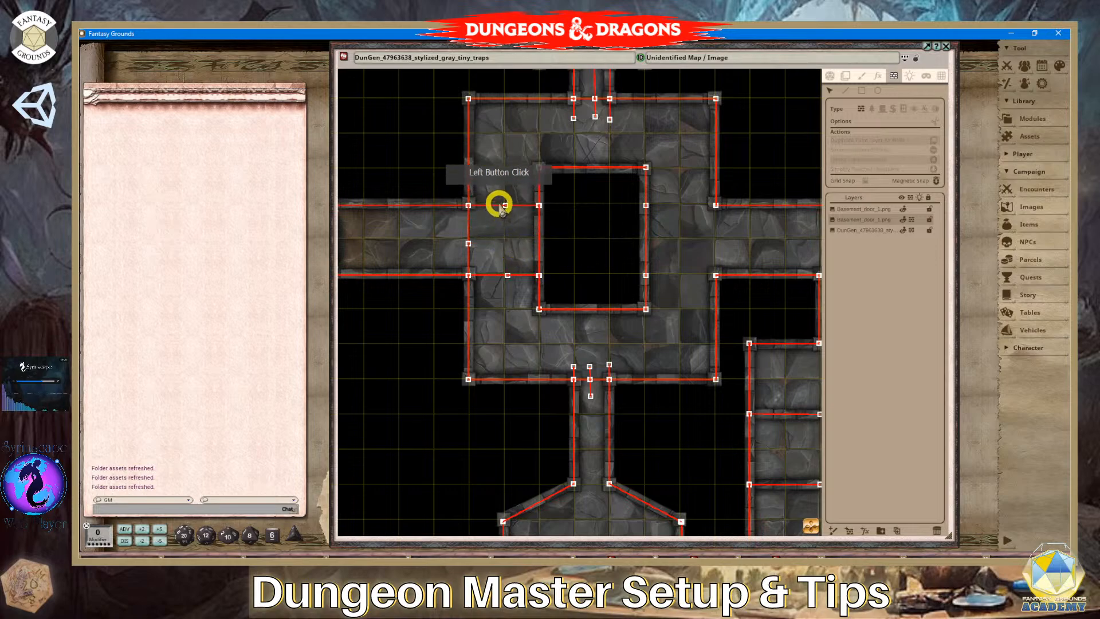
{"action": "key", "text": "Delete"}
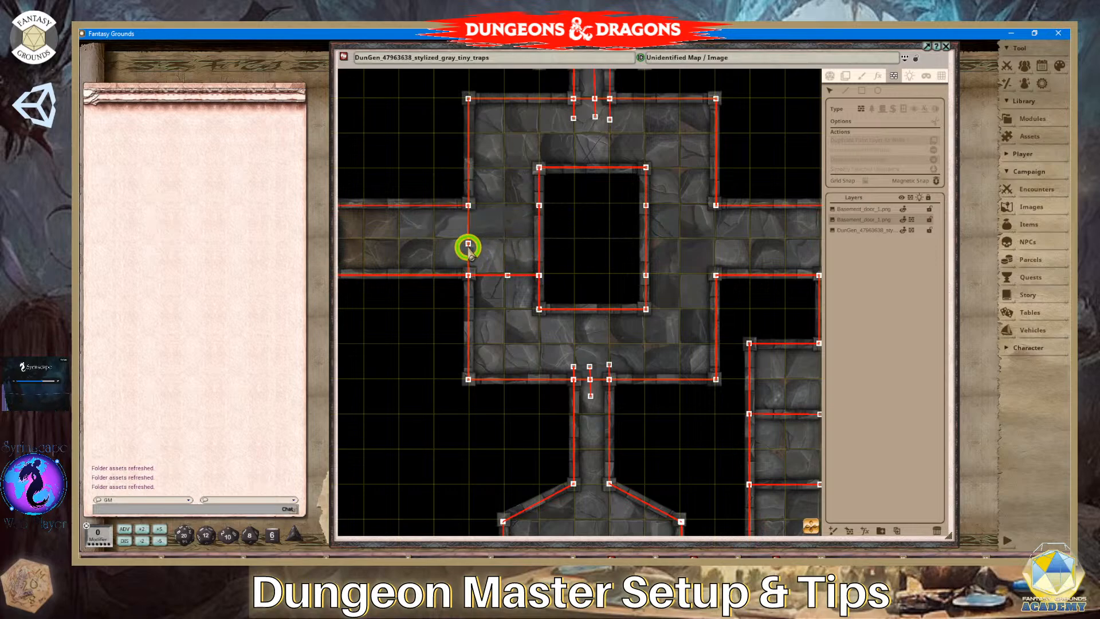
{"action": "double_click", "coordinate": [468, 244]}
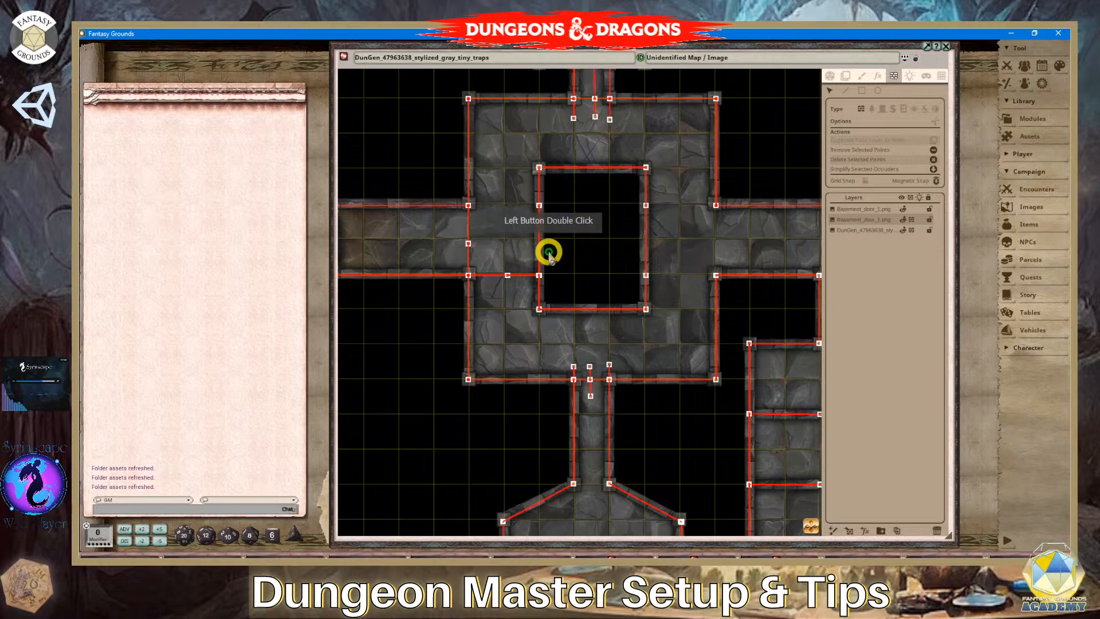
{"action": "left_click", "coordinate": [511, 246]}
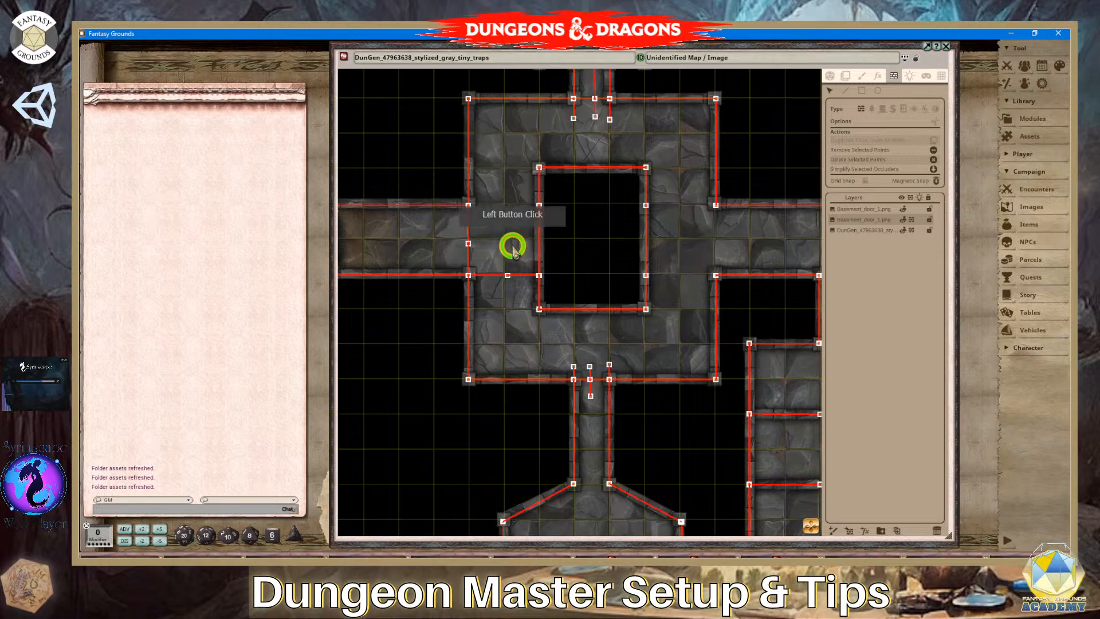
{"action": "left_click", "coordinate": [507, 275]}
{"action": "key", "text": "Delete"}
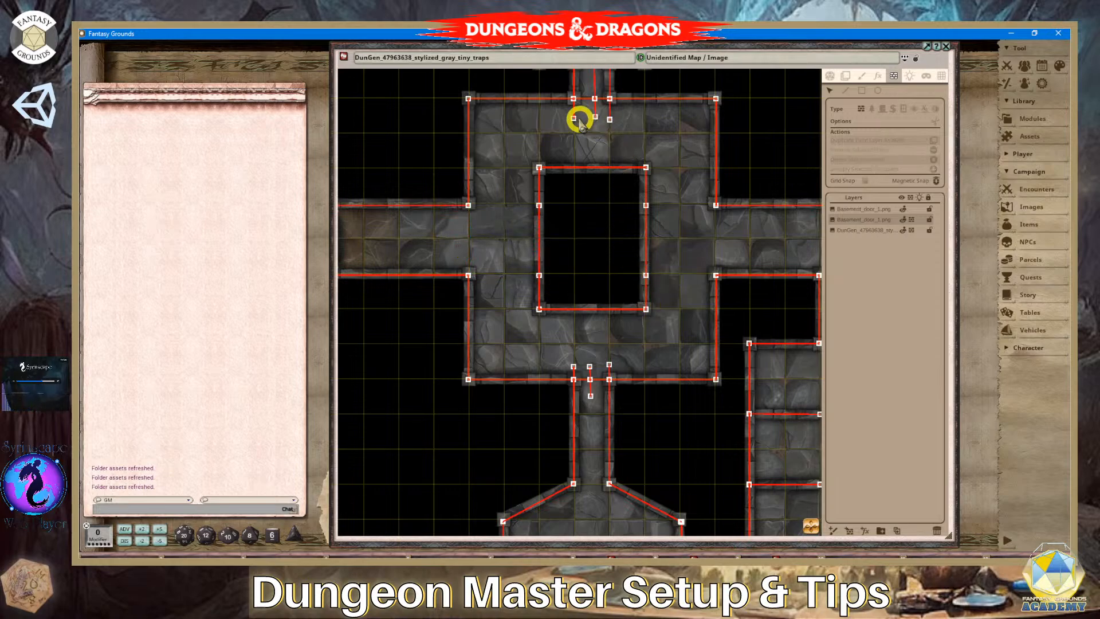
Clear the central room's north opening by deleting the helper line end, the wall segment across it and the overhanging corridor wall ends.
{"action": "left_click", "coordinate": [595, 117]}
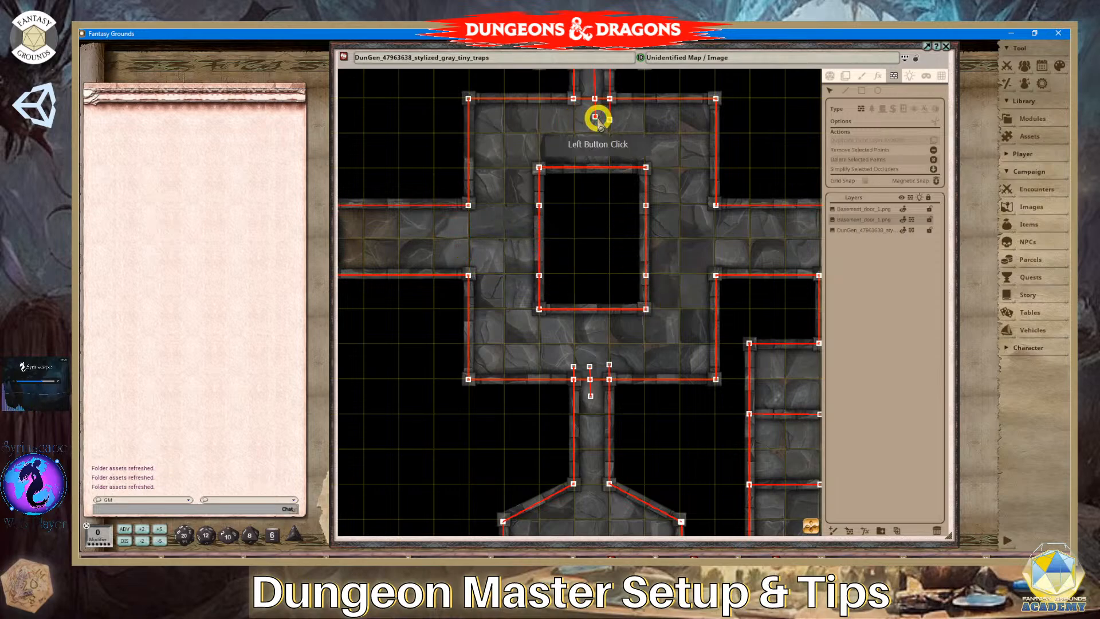
{"action": "left_click_drag", "start_coordinate": [595, 116], "coordinate": [609, 119]}
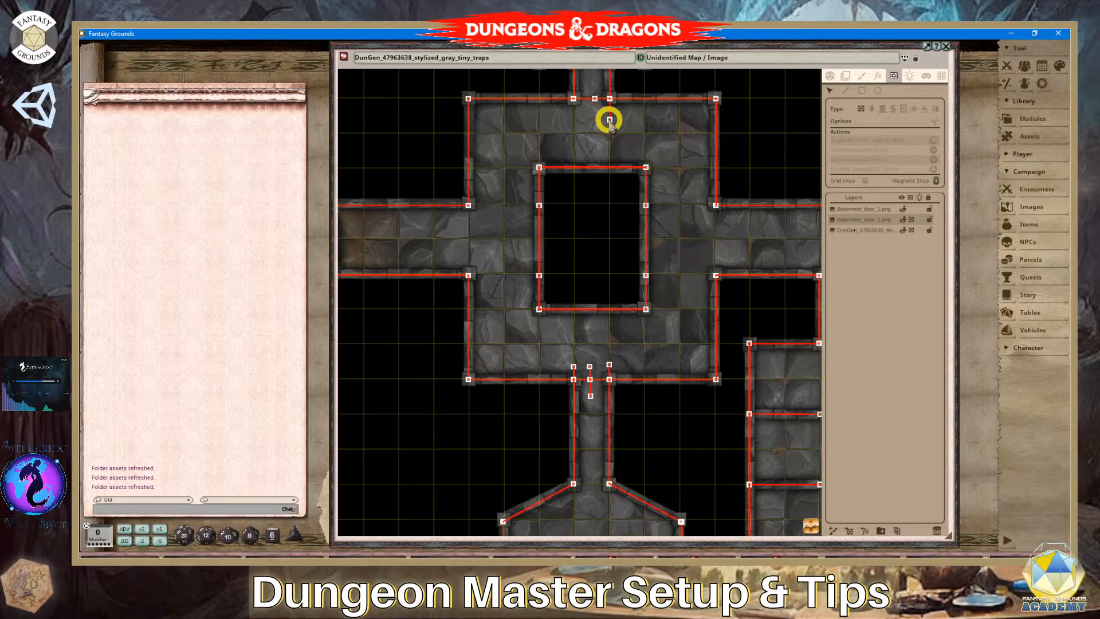
{"action": "left_click", "coordinate": [610, 119]}
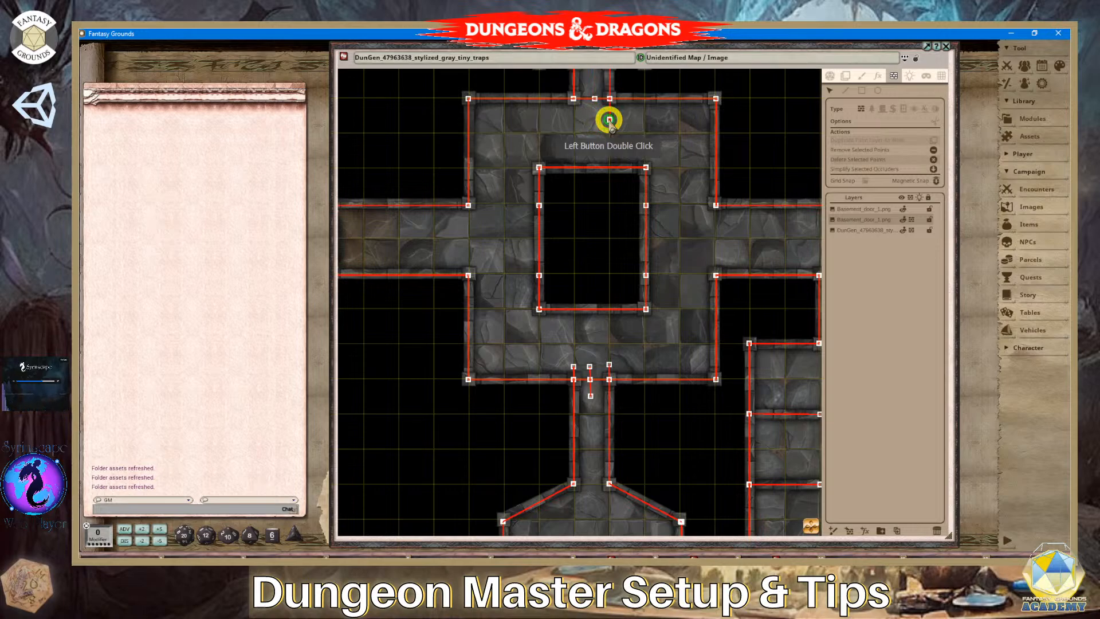
{"action": "left_click", "coordinate": [595, 98]}
{"action": "key", "text": "Delete"}
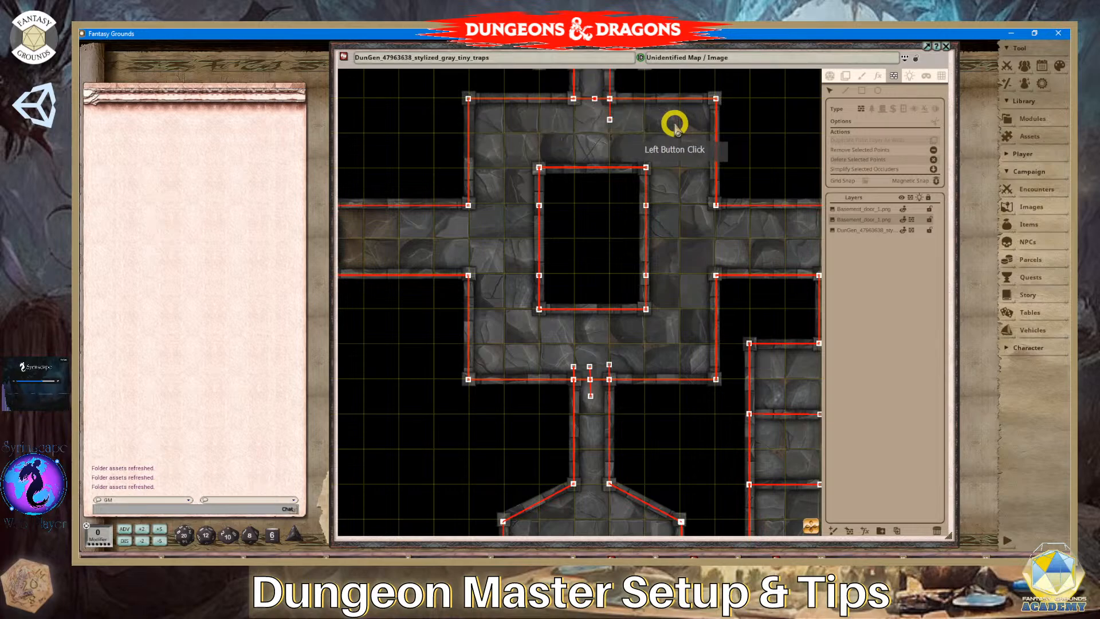
{"action": "left_click", "coordinate": [609, 119]}
{"action": "key", "text": "Delete"}
Clear the central room's south opening by deleting the helper line, the wall segment across it and both overhanging corridor wall ends.
{"action": "scroll", "coordinate": [676, 229], "scroll_direction": "down", "scroll_amount": 4}
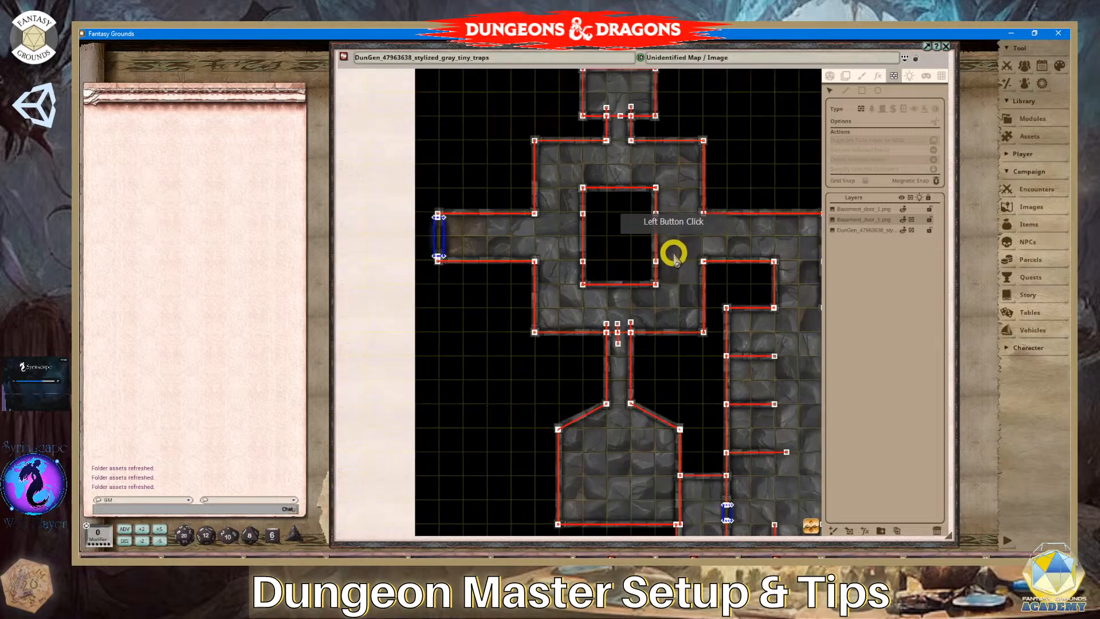
{"action": "scroll", "coordinate": [649, 355], "scroll_direction": "up", "scroll_amount": 4}
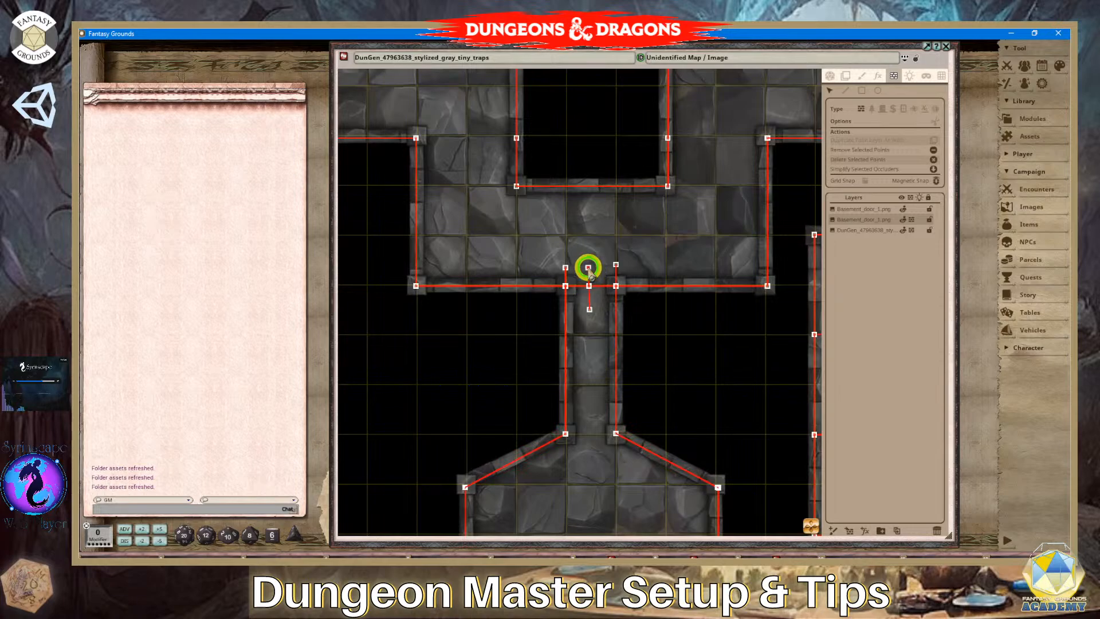
{"action": "key", "text": "Delete"}
{"action": "left_click", "coordinate": [590, 286]}
{"action": "key", "text": "Delete"}
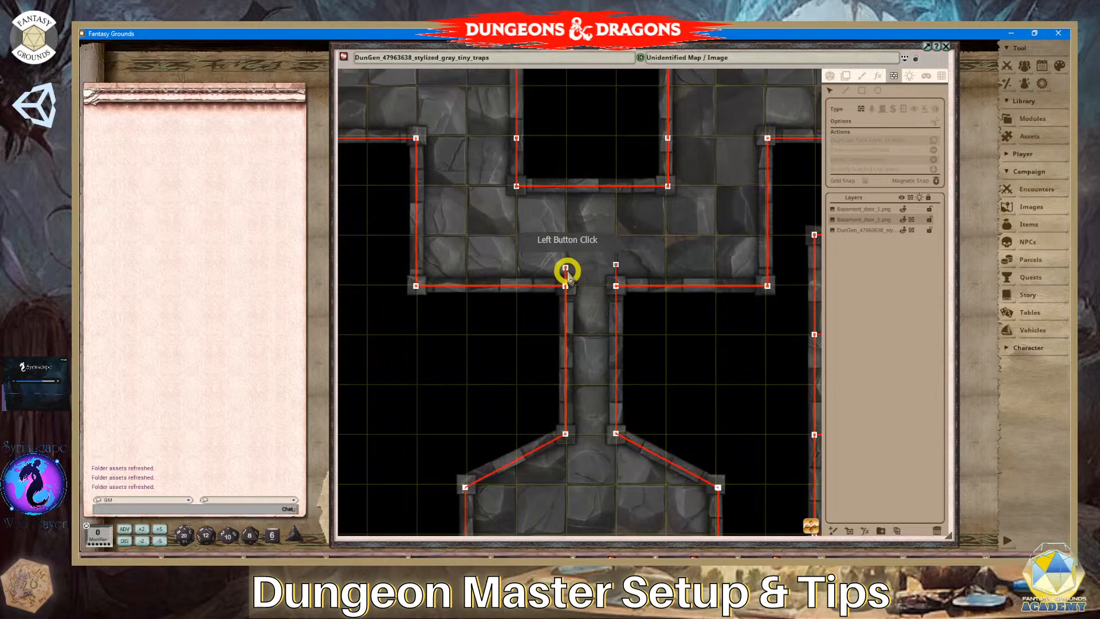
{"action": "key", "text": "Delete"}
{"action": "left_click", "coordinate": [619, 268]}
{"action": "key", "text": "Delete"}
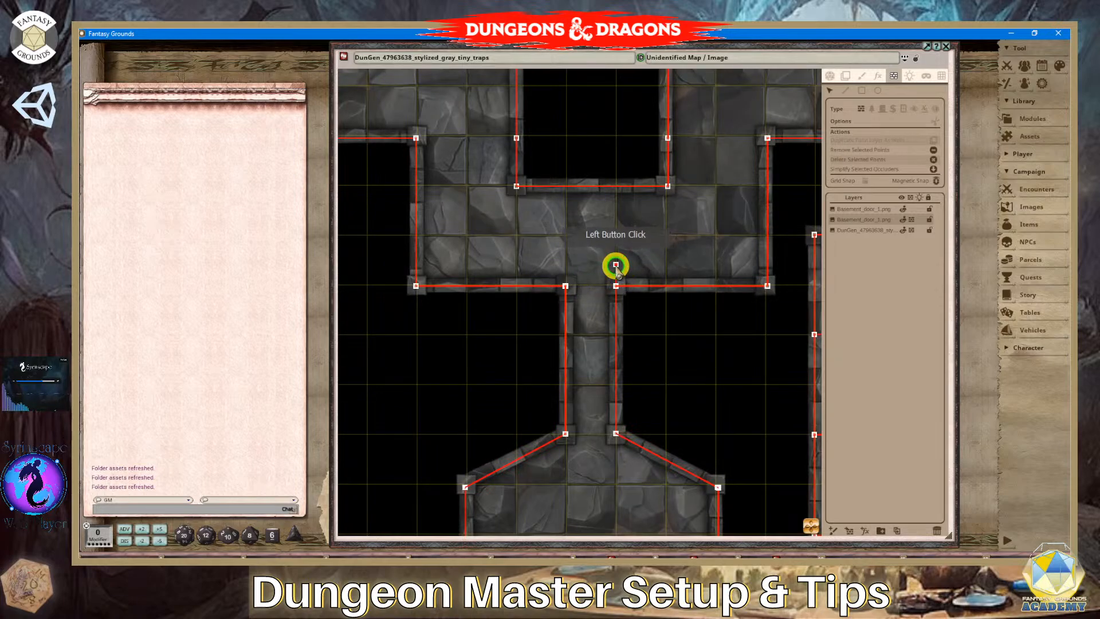
Clear the small north room's south opening by deleting the wall segment across it and both overhanging corridor wall ends.
{"action": "left_click_drag", "start_coordinate": [815, 523], "coordinate": [567, 162]}
{"action": "left_click", "coordinate": [553, 144]}
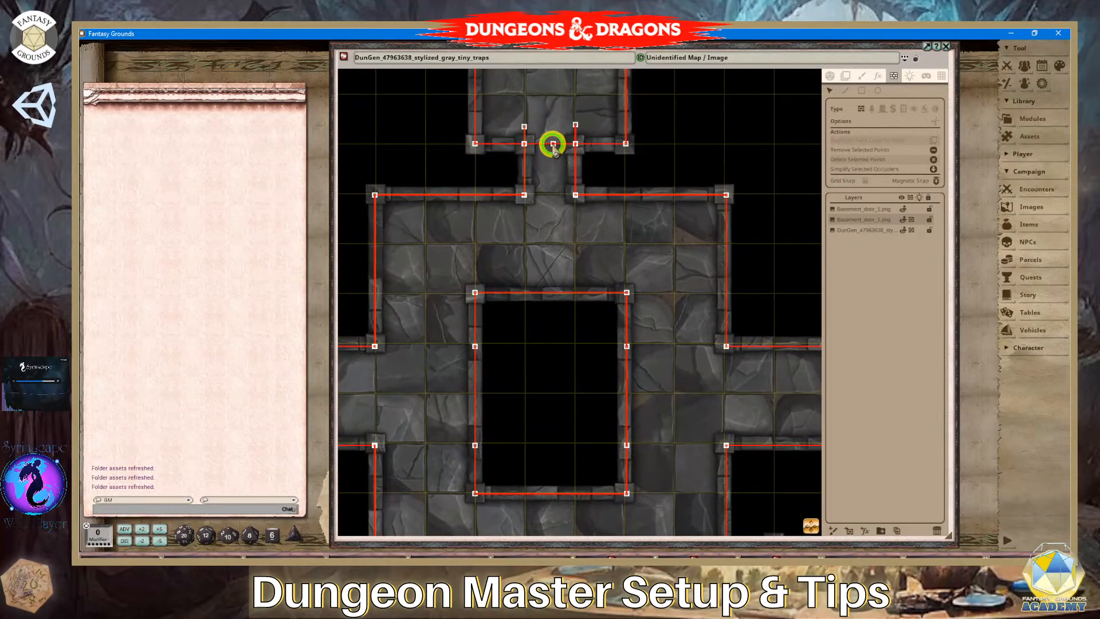
{"action": "key", "text": "Delete"}
{"action": "left_click", "coordinate": [524, 128]}
{"action": "key", "text": "Delete"}
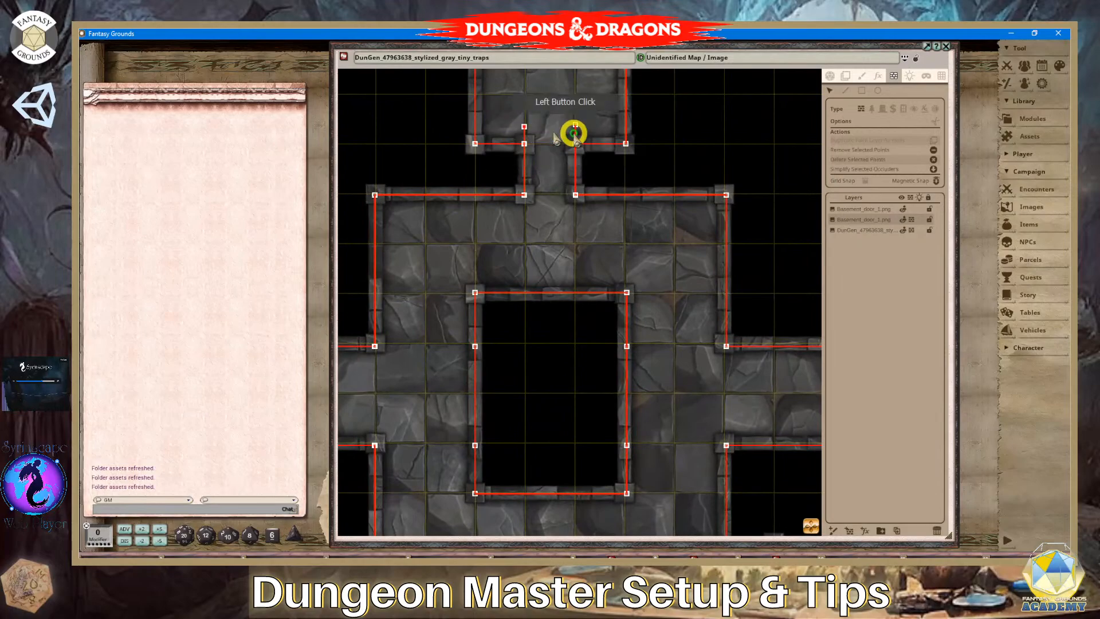
{"action": "left_click", "coordinate": [575, 126]}
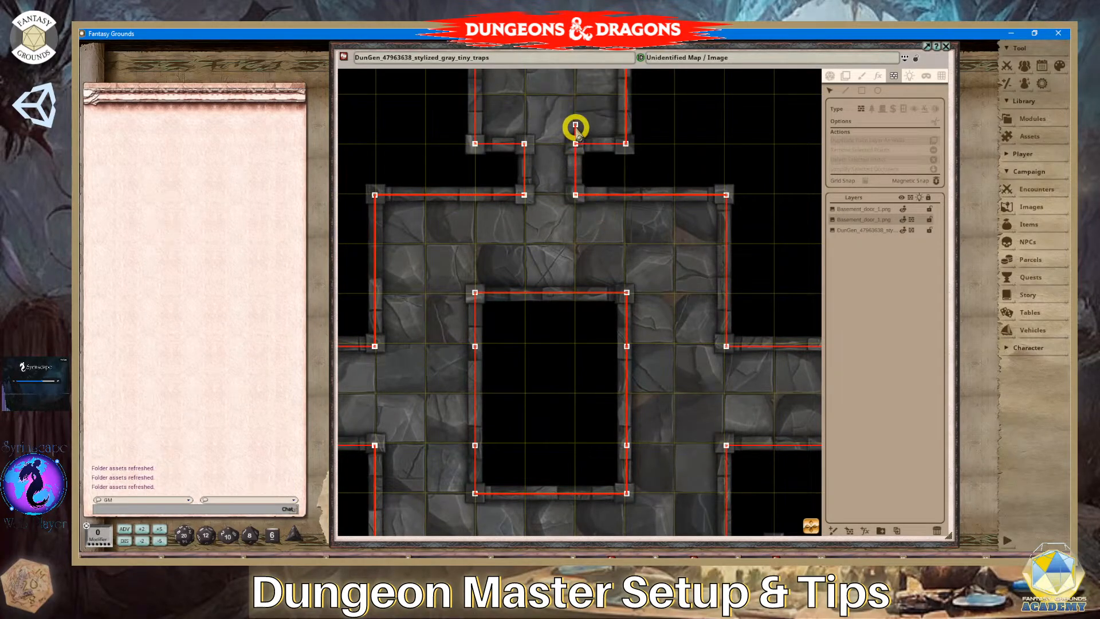
{"action": "left_click", "coordinate": [575, 125]}
{"action": "key", "text": "Delete"}
Delete the extra occluder points on the north and south edges of the large east room's west door.
{"action": "scroll", "coordinate": [587, 197], "scroll_direction": "down", "scroll_amount": 3}
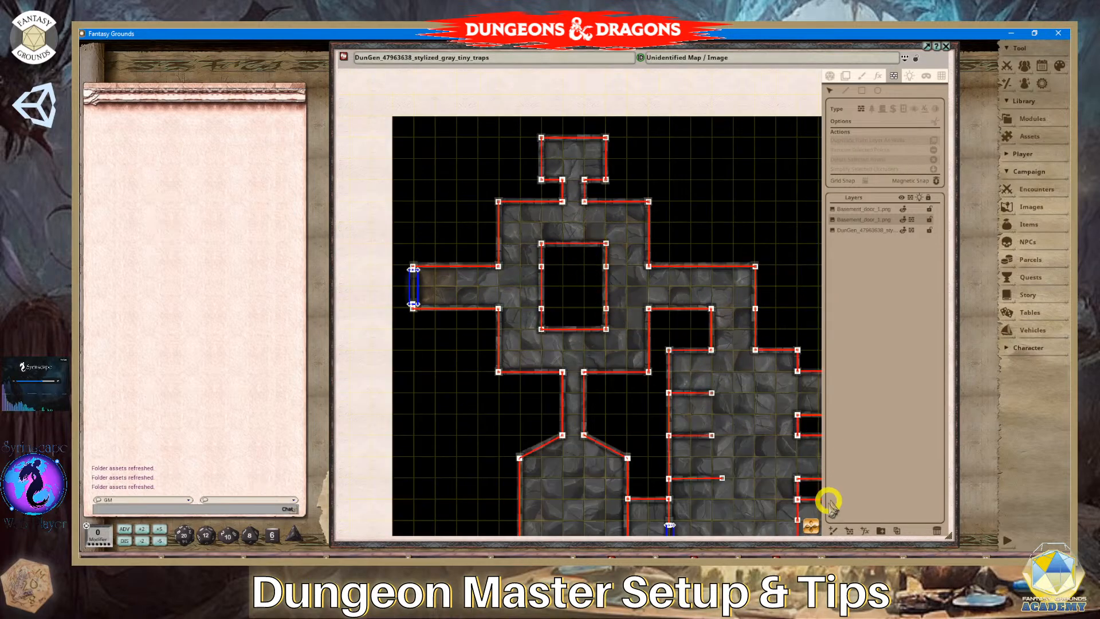
{"action": "left_click_drag", "start_coordinate": [818, 524], "coordinate": [807, 565]}
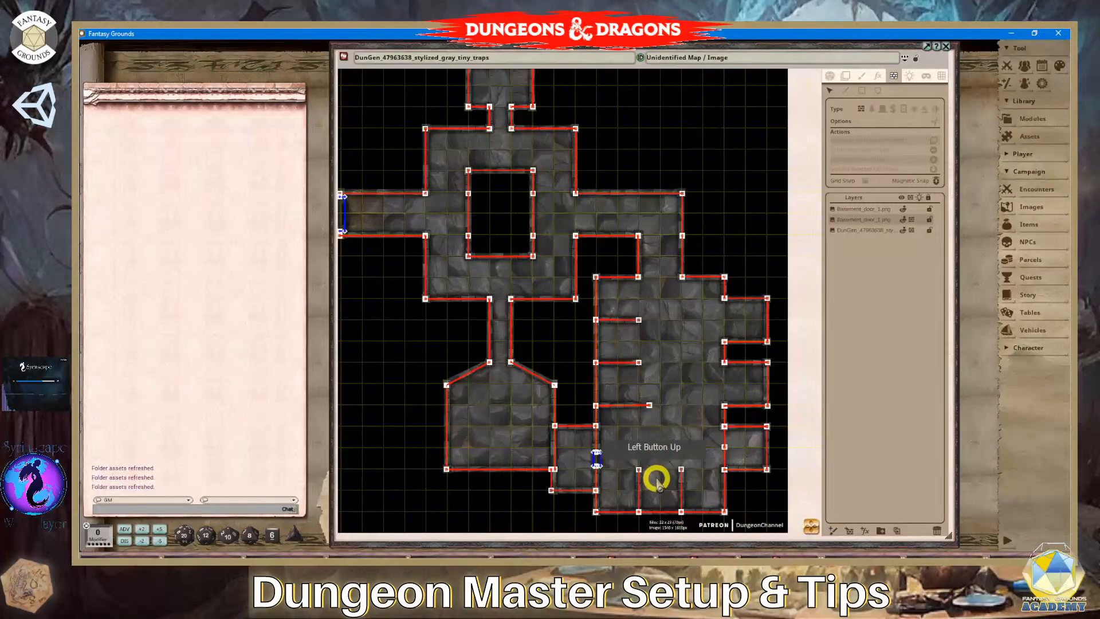
{"action": "scroll", "coordinate": [657, 479], "scroll_direction": "up", "scroll_amount": 3}
{"action": "scroll", "coordinate": [653, 475], "scroll_direction": "down", "scroll_amount": 2}
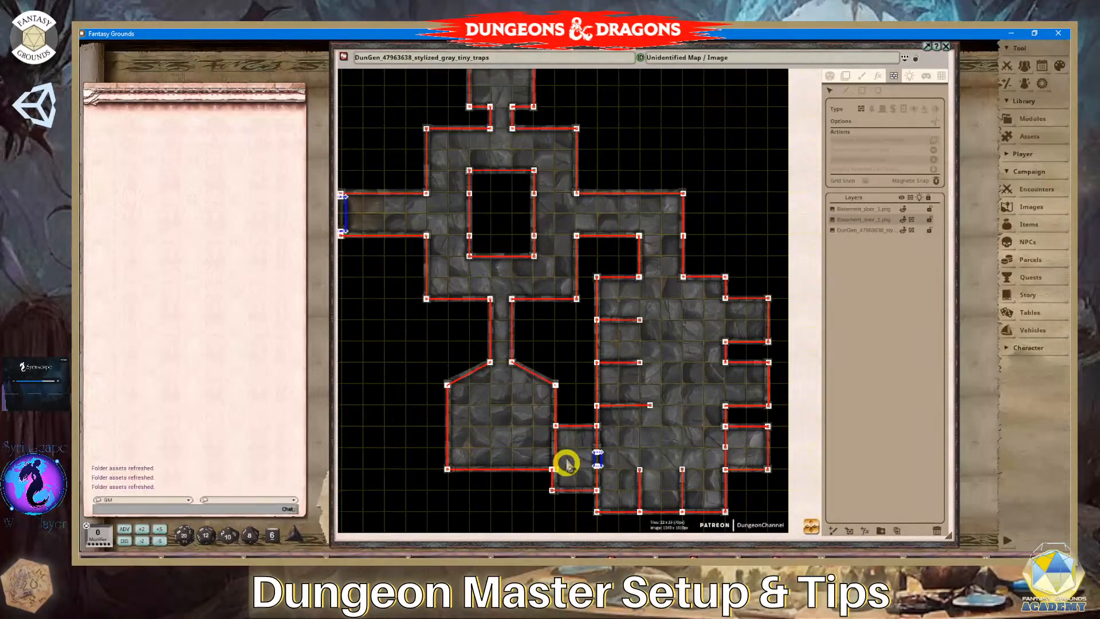
{"action": "scroll", "coordinate": [523, 441], "scroll_direction": "up", "scroll_amount": 2}
{"action": "scroll", "coordinate": [589, 454], "scroll_direction": "up", "scroll_amount": 2}
{"action": "scroll", "coordinate": [588, 455], "scroll_direction": "down", "scroll_amount": 1}
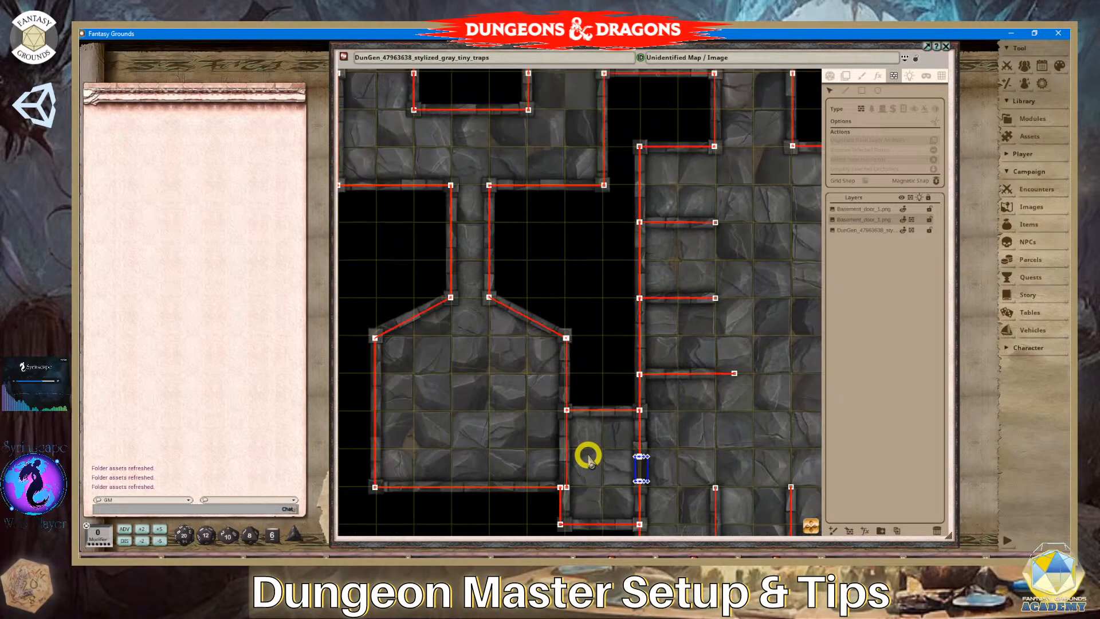
{"action": "scroll", "coordinate": [588, 455], "scroll_direction": "up", "scroll_amount": 3}
{"action": "scroll", "coordinate": [589, 456], "scroll_direction": "down", "scroll_amount": 2}
{"action": "scroll", "coordinate": [678, 482], "scroll_direction": "up", "scroll_amount": 3}
{"action": "scroll", "coordinate": [679, 484], "scroll_direction": "up", "scroll_amount": 2}
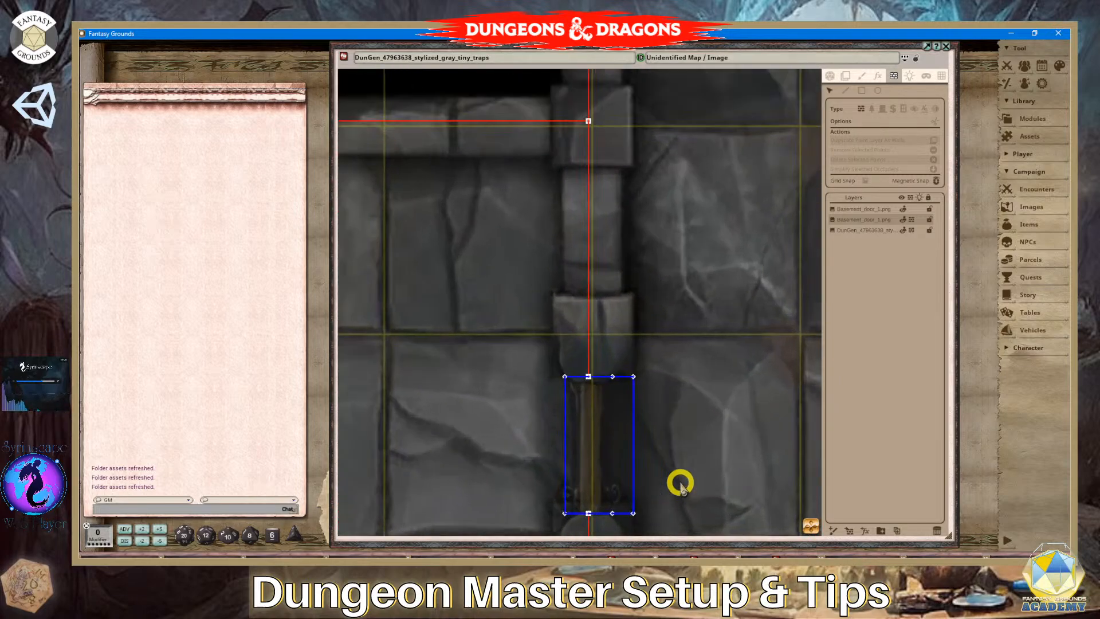
{"action": "left_click", "coordinate": [708, 400]}
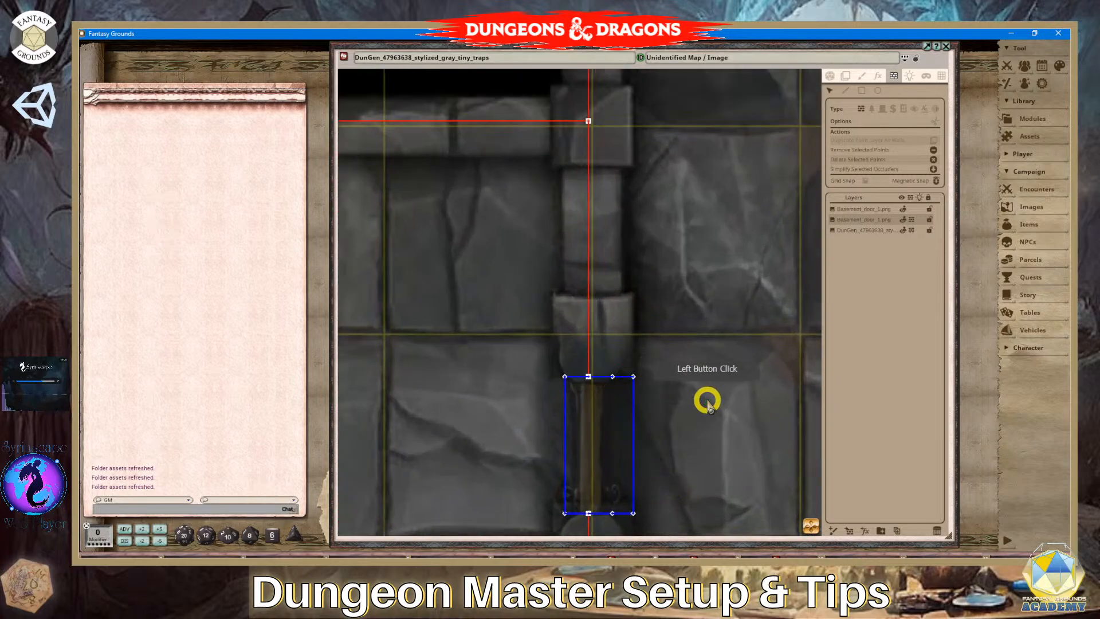
{"action": "key", "text": "Delete"}
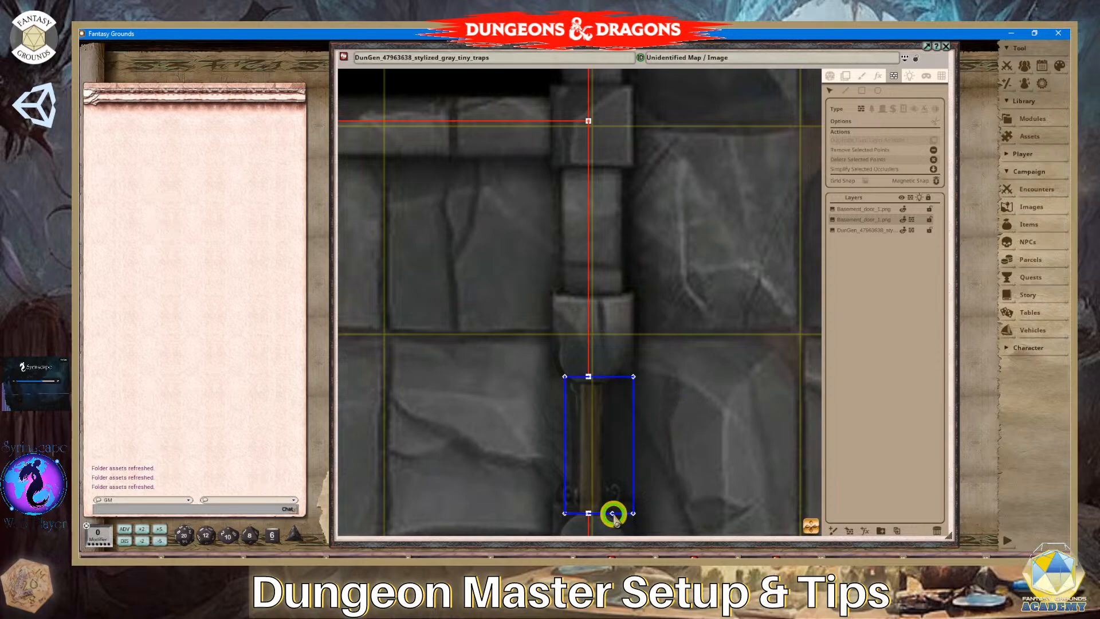
Examine the door occluder and adjoining walls at the far end of the west passage.
{"action": "scroll", "coordinate": [659, 513], "scroll_direction": "down", "scroll_amount": 8}
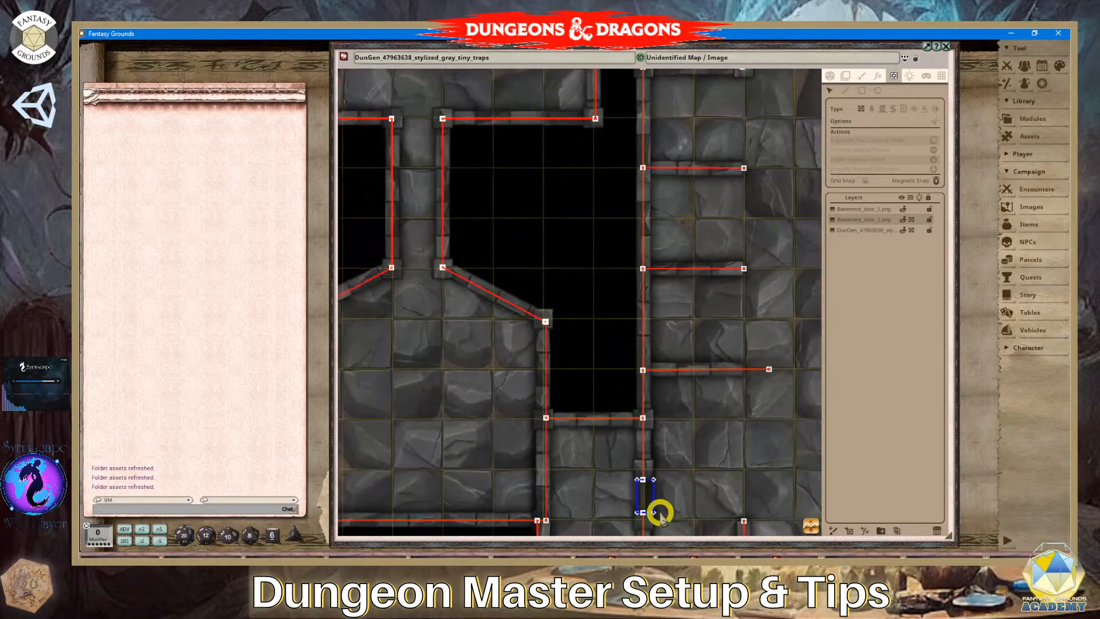
{"action": "scroll", "coordinate": [468, 364], "scroll_direction": "up", "scroll_amount": 10}
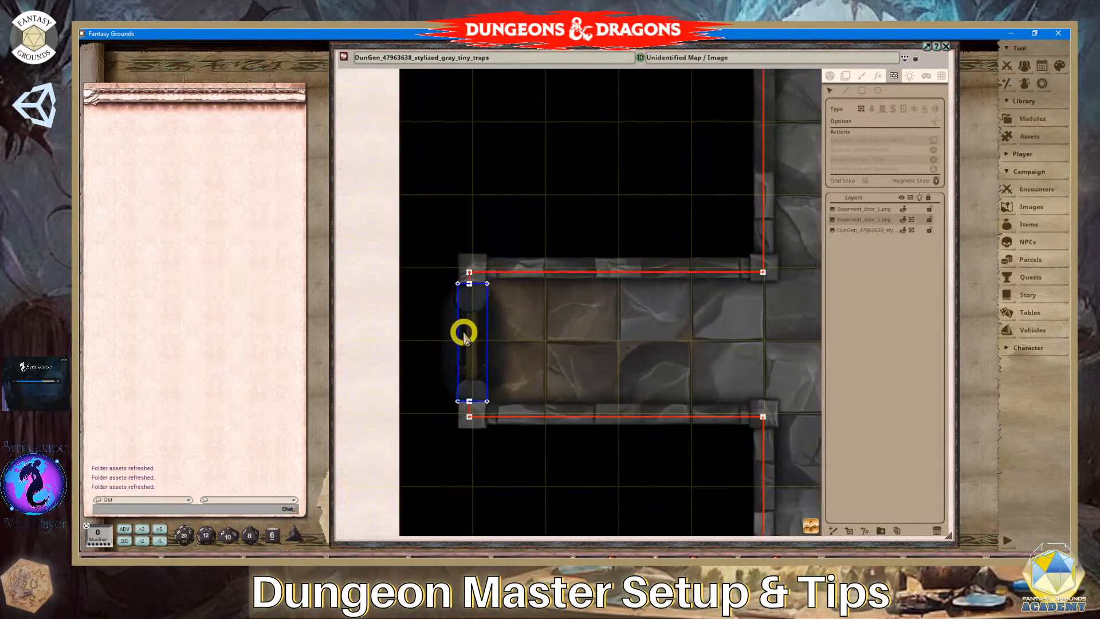
{"action": "scroll", "coordinate": [471, 338], "scroll_direction": "down", "scroll_amount": 5}
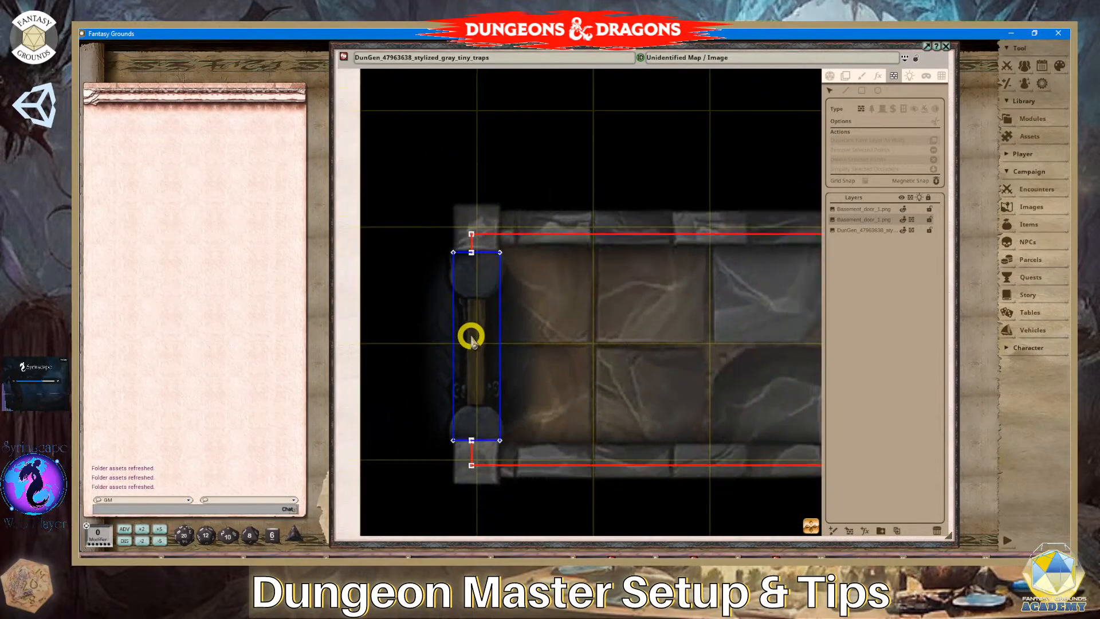
{"action": "left_click_drag", "start_coordinate": [809, 525], "coordinate": [750, 420]}
{"action": "scroll", "coordinate": [751, 420], "scroll_direction": "down", "scroll_amount": 5}
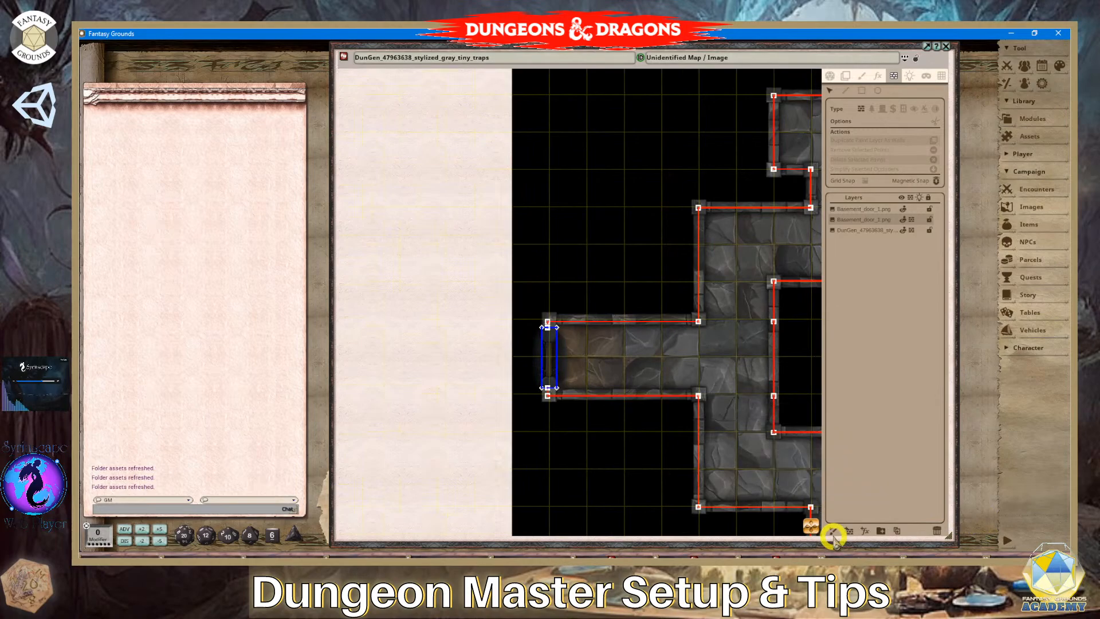
{"action": "left_click_drag", "start_coordinate": [811, 526], "coordinate": [845, 506]}
{"action": "scroll", "coordinate": [593, 362], "scroll_direction": "up", "scroll_amount": 5}
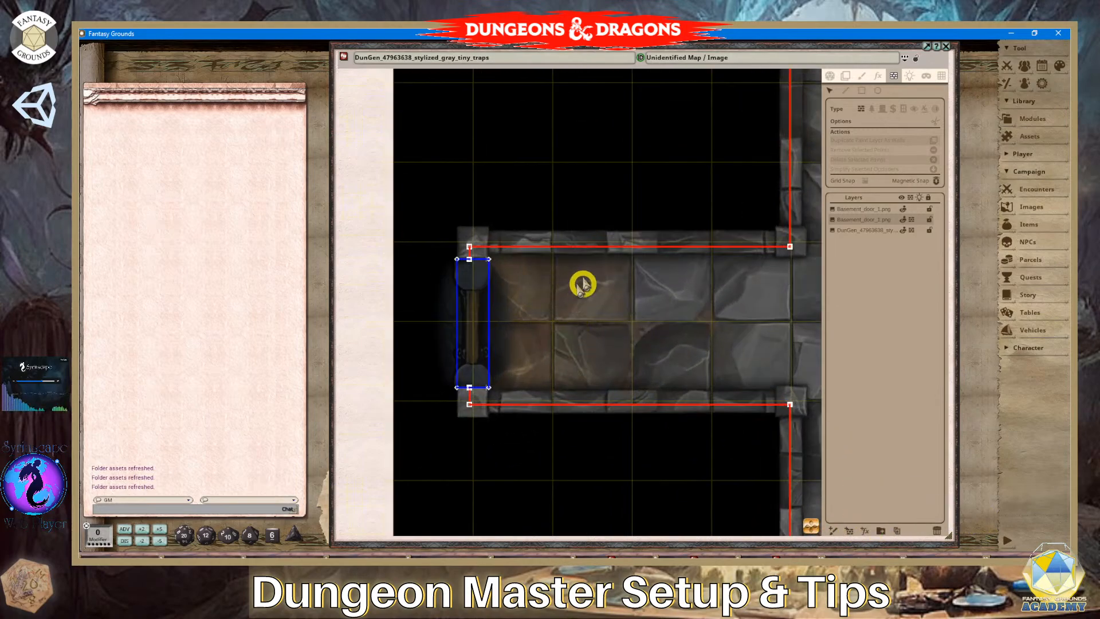
{"action": "scroll", "coordinate": [623, 294], "scroll_direction": "down", "scroll_amount": 4}
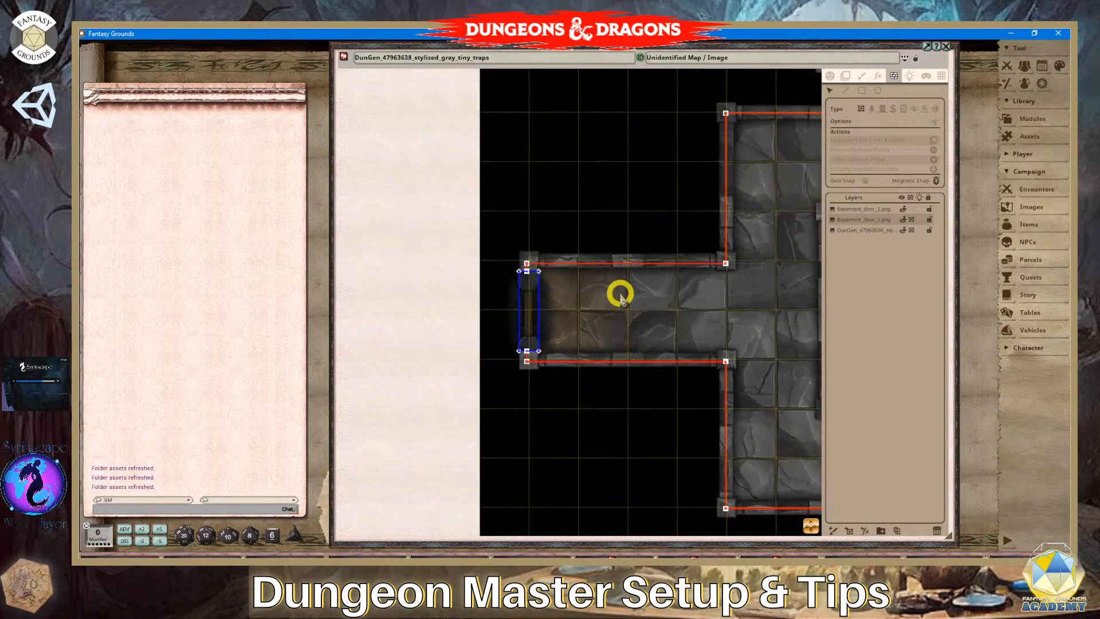
{"action": "scroll", "coordinate": [740, 339], "scroll_direction": "down", "scroll_amount": 2}
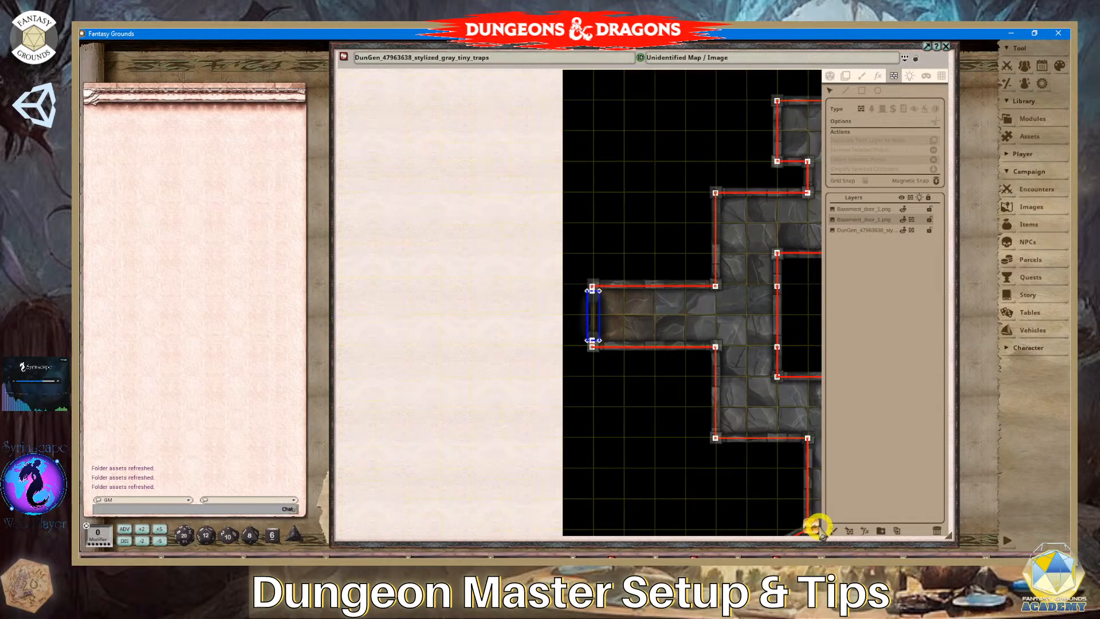
{"action": "left_click_drag", "start_coordinate": [814, 526], "coordinate": [993, 544]}
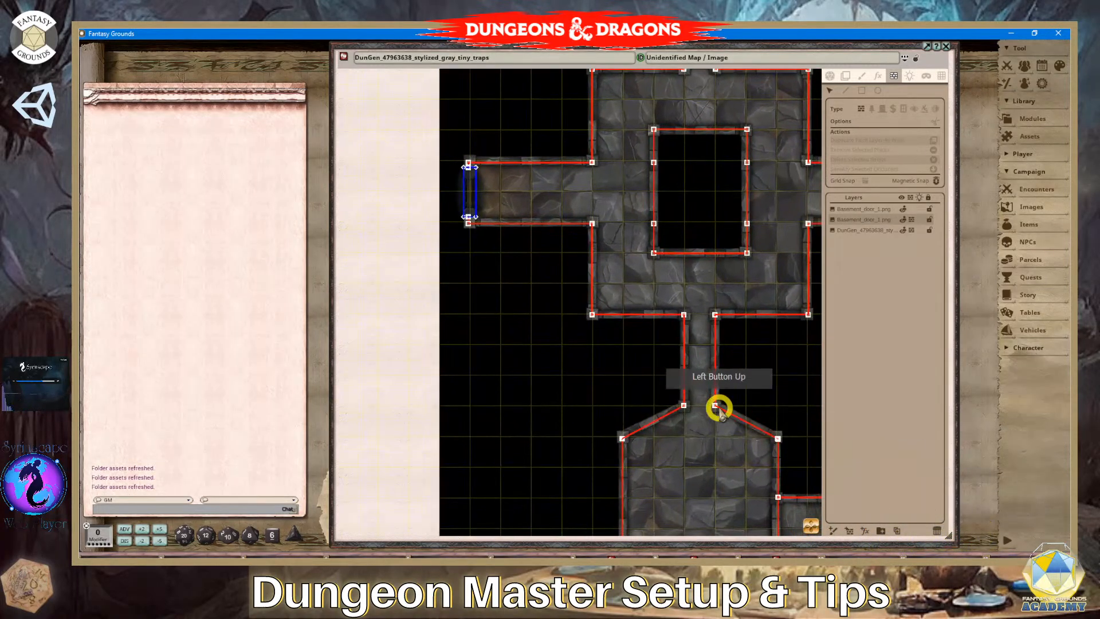
Delete the wall segment across the opening of the large east room's southernmost east alcove.
{"action": "scroll", "coordinate": [719, 408], "scroll_direction": "down", "scroll_amount": 3}
{"action": "left_click_drag", "start_coordinate": [810, 526], "coordinate": [740, 431]}
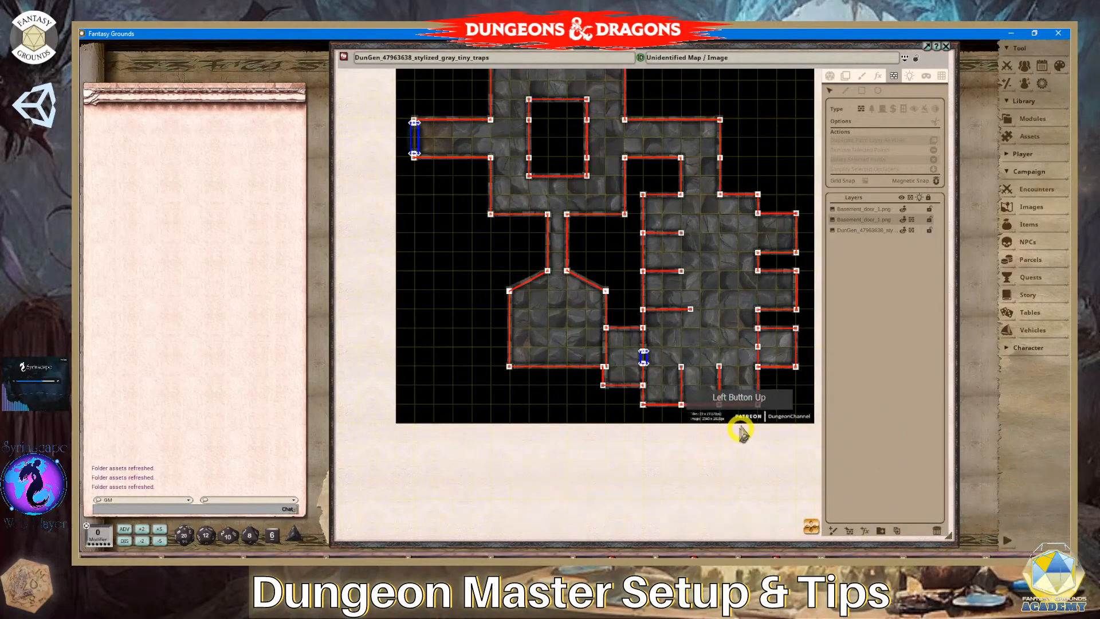
{"action": "scroll", "coordinate": [761, 370], "scroll_direction": "up", "scroll_amount": 3}
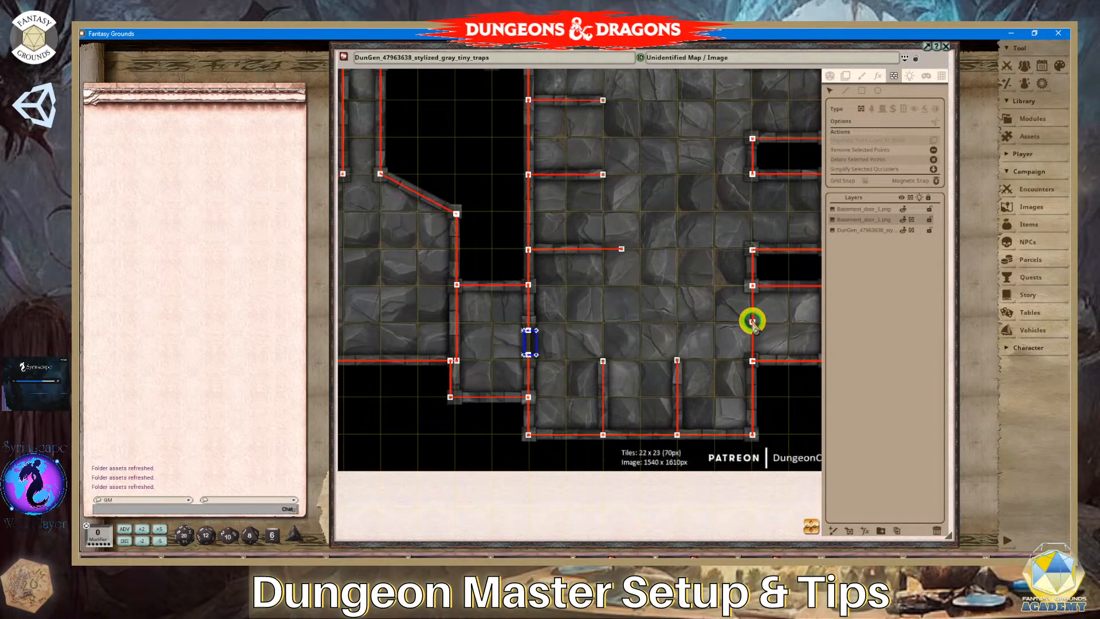
{"action": "left_click", "coordinate": [752, 321]}
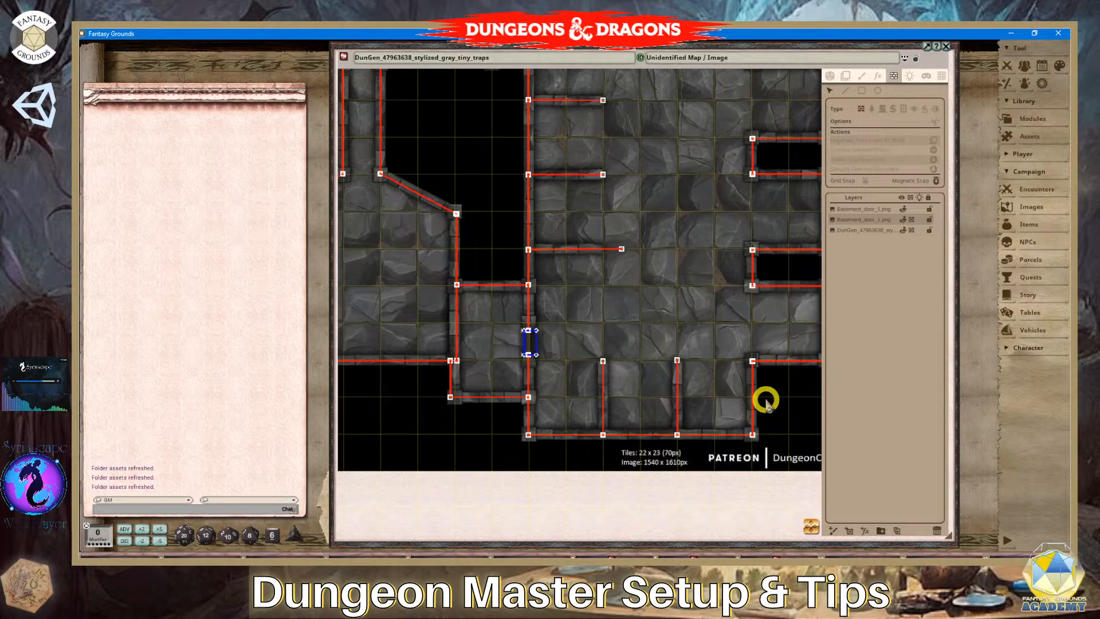
Shorten the third partition wall on the large east room's west side to line up with the two partitions above it.
{"action": "scroll", "coordinate": [762, 399], "scroll_direction": "down", "scroll_amount": 3}
{"action": "scroll", "coordinate": [556, 381], "scroll_direction": "up", "scroll_amount": 3}
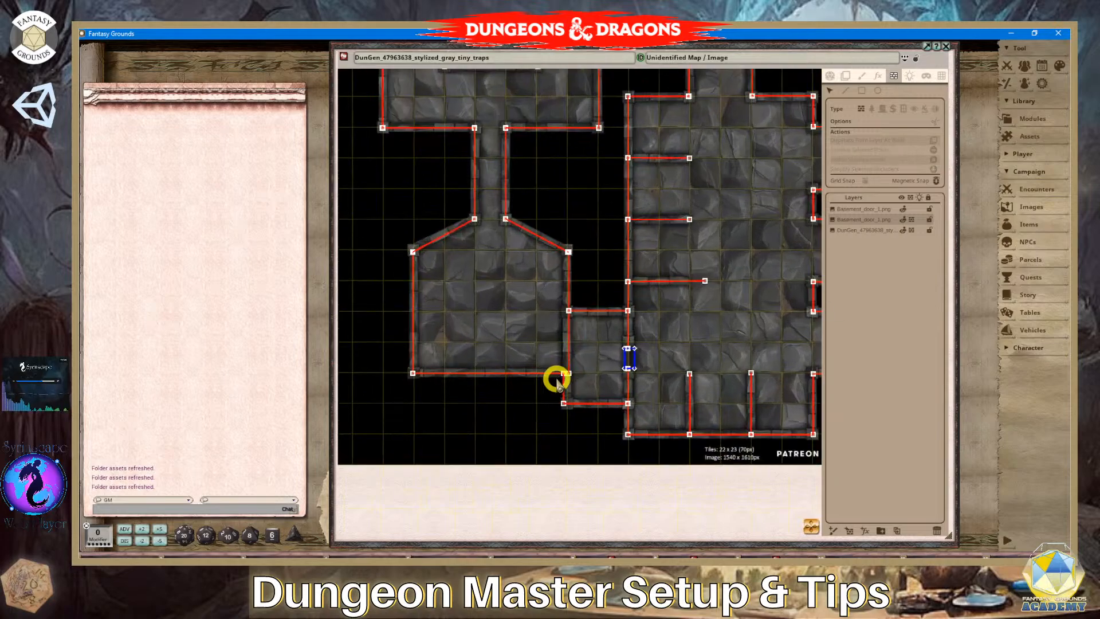
{"action": "scroll", "coordinate": [484, 353], "scroll_direction": "down", "scroll_amount": 2}
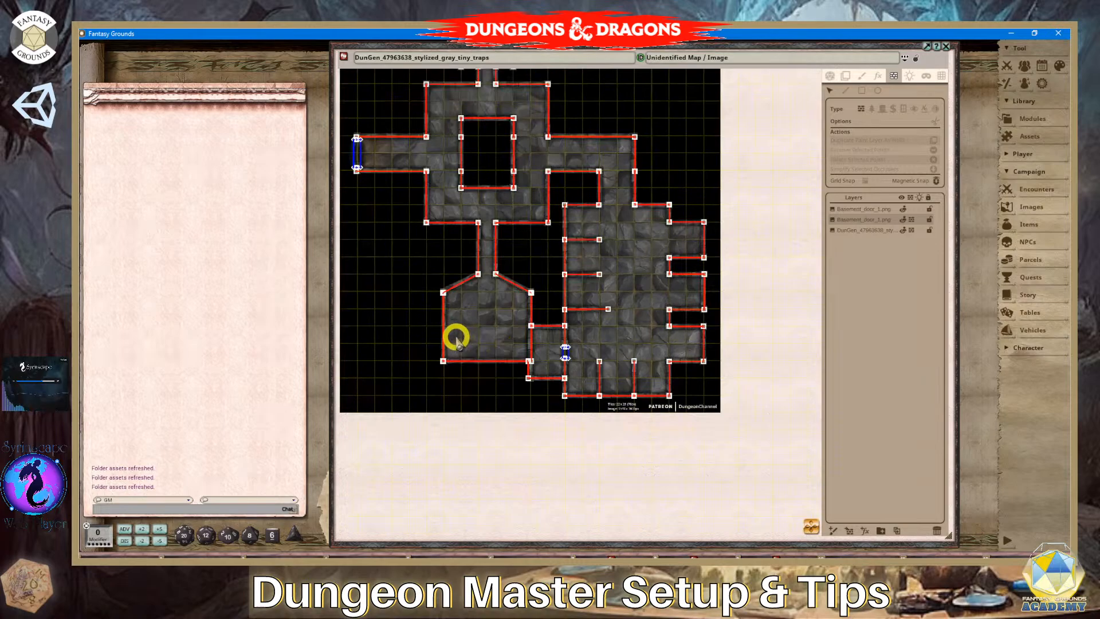
{"action": "scroll", "coordinate": [457, 339], "scroll_direction": "up", "scroll_amount": 2}
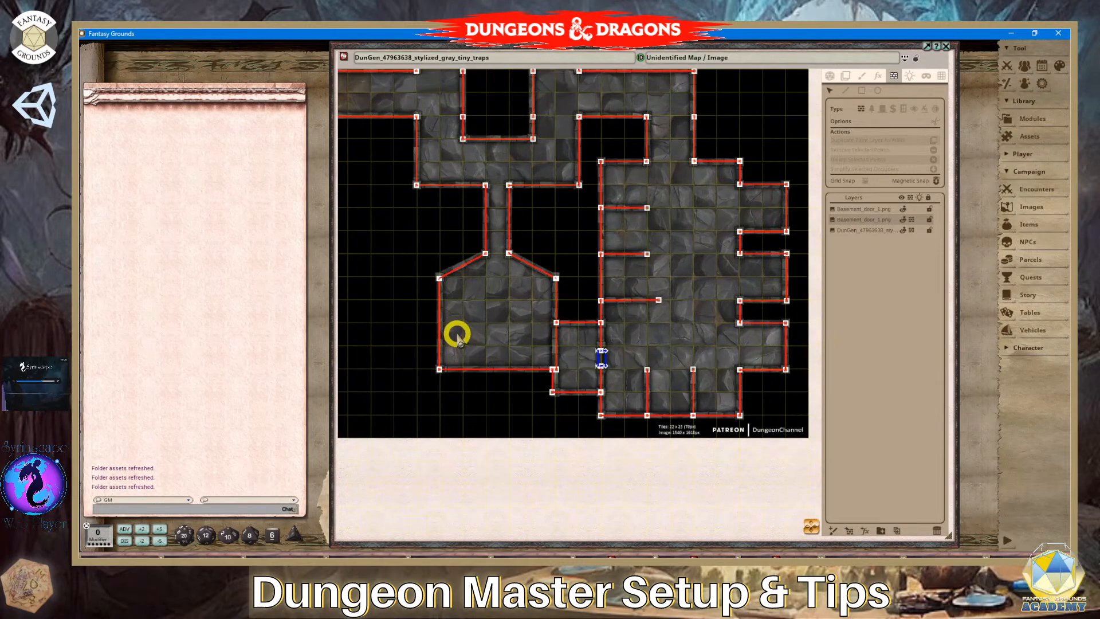
{"action": "scroll", "coordinate": [506, 325], "scroll_direction": "up", "scroll_amount": 1}
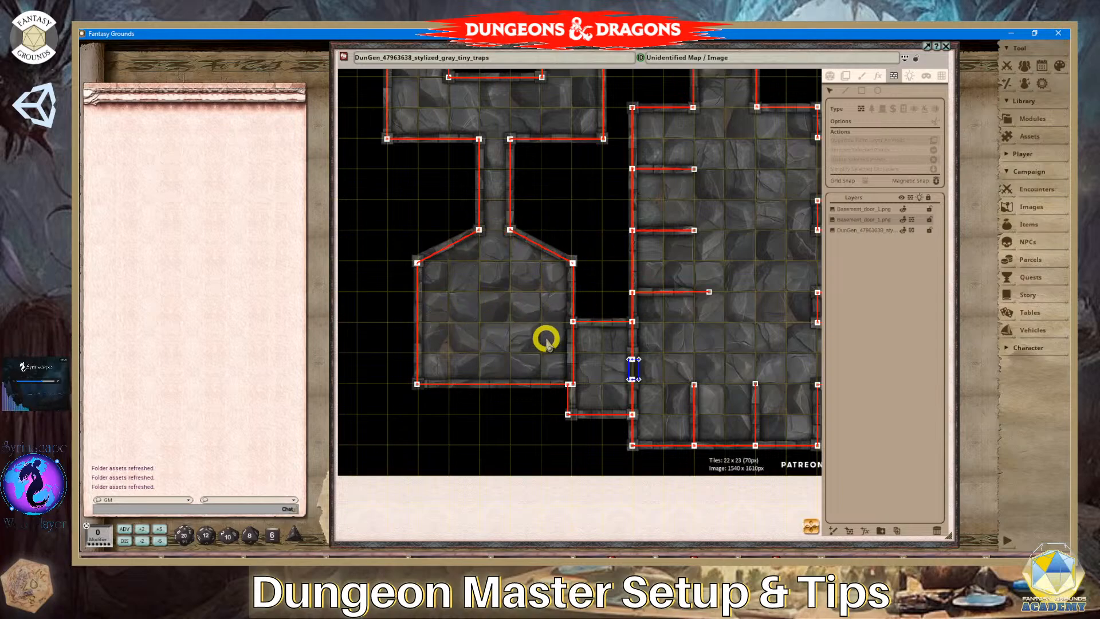
{"action": "scroll", "coordinate": [558, 350], "scroll_direction": "down", "scroll_amount": 2}
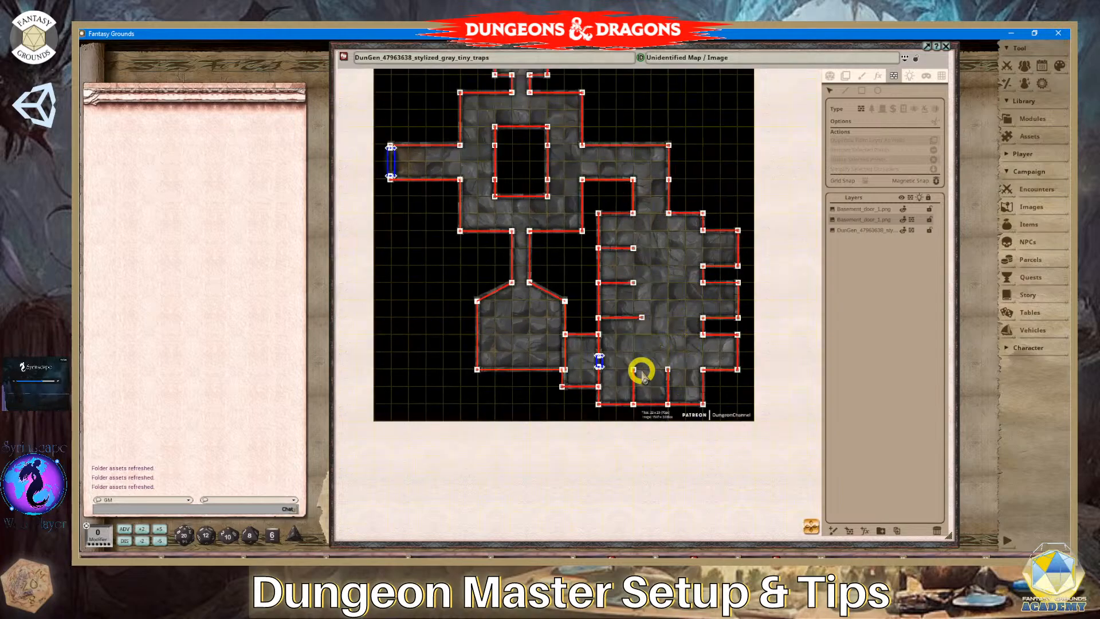
{"action": "scroll", "coordinate": [641, 369], "scroll_direction": "up", "scroll_amount": 2}
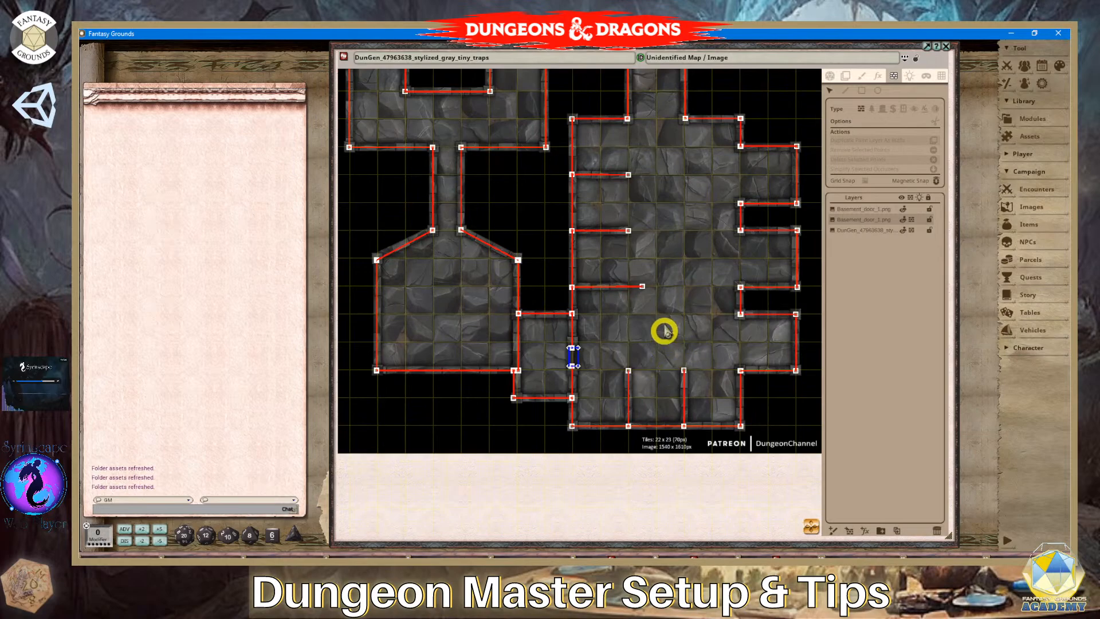
{"action": "left_click_drag", "start_coordinate": [642, 288], "coordinate": [628, 287]}
{"action": "scroll", "coordinate": [666, 341], "scroll_direction": "down", "scroll_amount": 2}
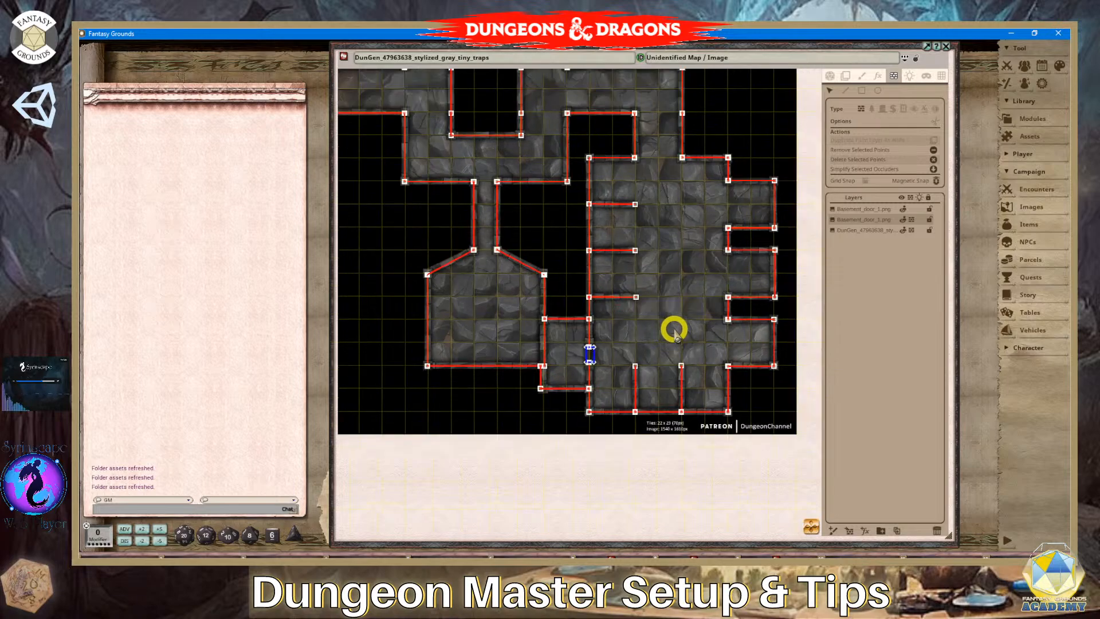
Review the wall and door occluders across the whole map, checking each room and corridor opening for leftover segments.
{"action": "scroll", "coordinate": [675, 330], "scroll_direction": "up", "scroll_amount": 2}
{"action": "scroll", "coordinate": [676, 331], "scroll_direction": "down", "scroll_amount": 1}
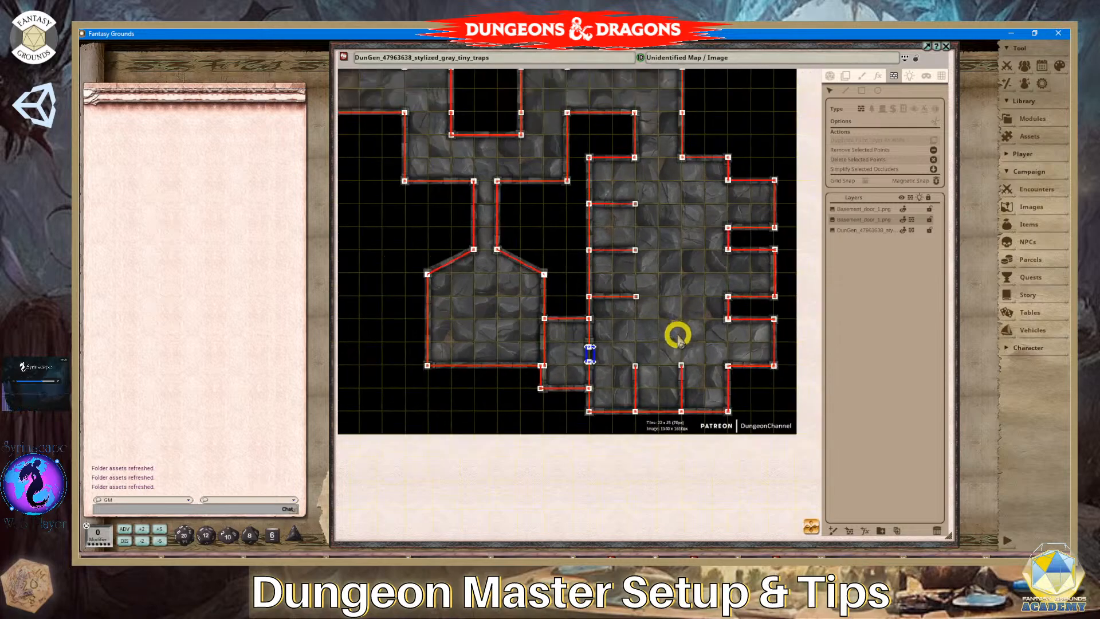
{"action": "scroll", "coordinate": [581, 363], "scroll_direction": "down", "scroll_amount": 1}
{"action": "scroll", "coordinate": [611, 317], "scroll_direction": "up", "scroll_amount": 2}
{"action": "scroll", "coordinate": [617, 320], "scroll_direction": "down", "scroll_amount": 3}
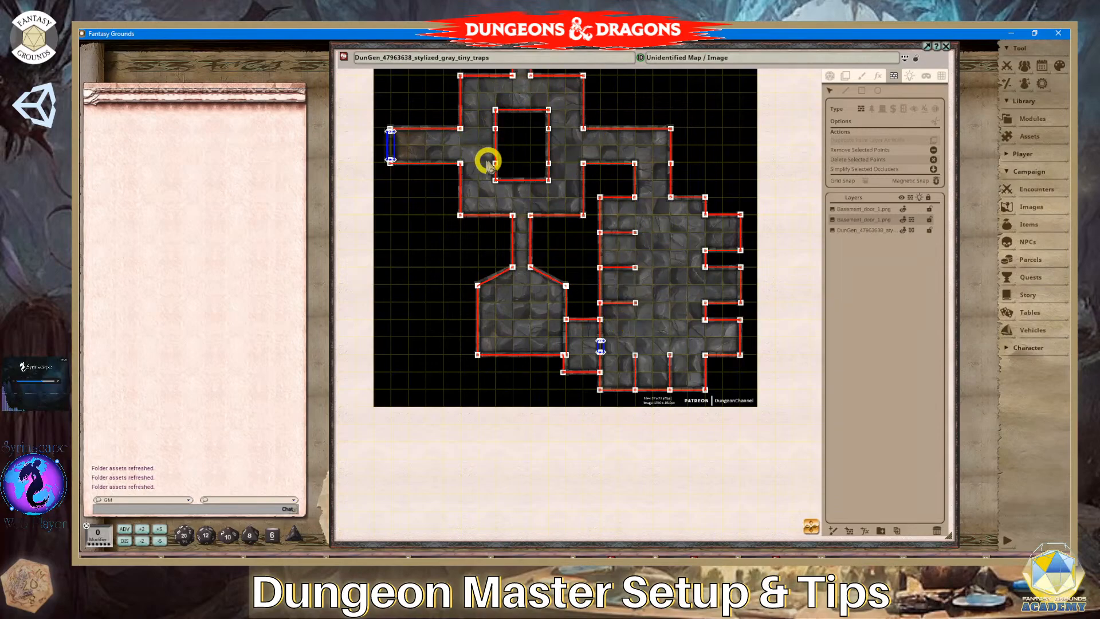
{"action": "scroll", "coordinate": [496, 171], "scroll_direction": "down", "scroll_amount": 2}
{"action": "scroll", "coordinate": [508, 135], "scroll_direction": "up", "scroll_amount": 1}
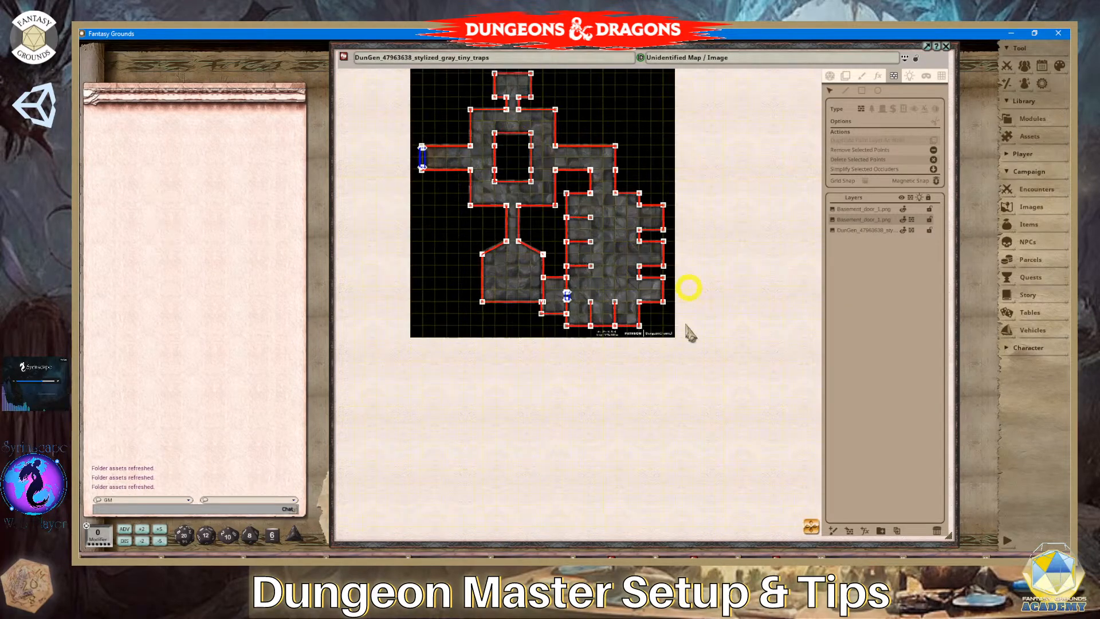
{"action": "left_click_drag", "start_coordinate": [805, 516], "coordinate": [758, 409]}
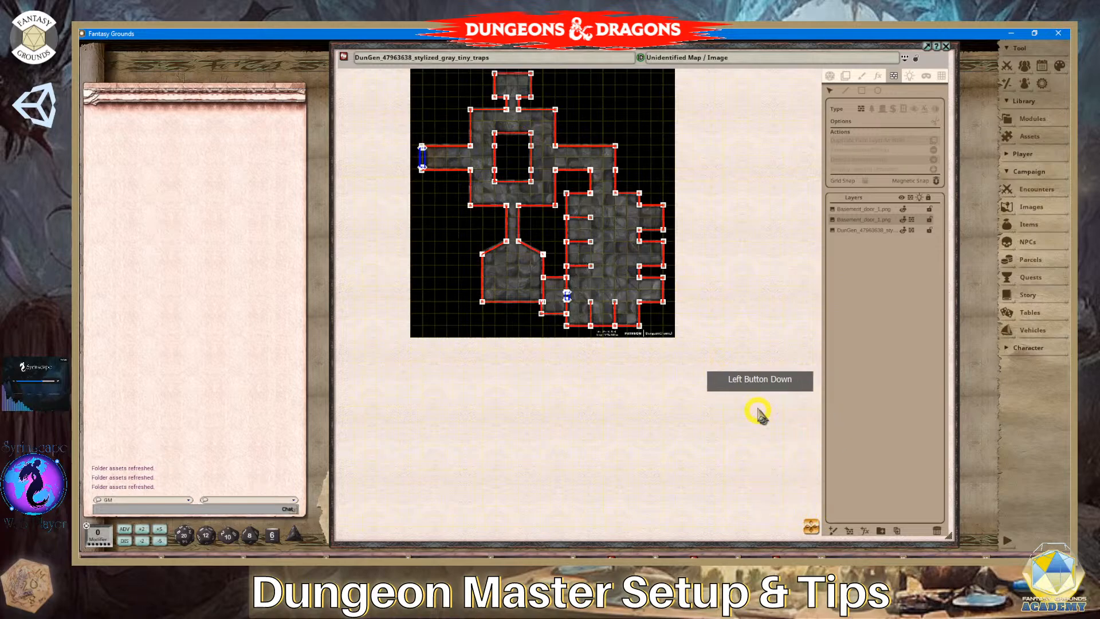
{"action": "scroll", "coordinate": [710, 360], "scroll_direction": "up", "scroll_amount": 1}
{"action": "scroll", "coordinate": [704, 349], "scroll_direction": "down", "scroll_amount": 2}
{"action": "left_click_drag", "start_coordinate": [811, 525], "coordinate": [835, 365]}
{"action": "scroll", "coordinate": [564, 269], "scroll_direction": "up", "scroll_amount": 5}
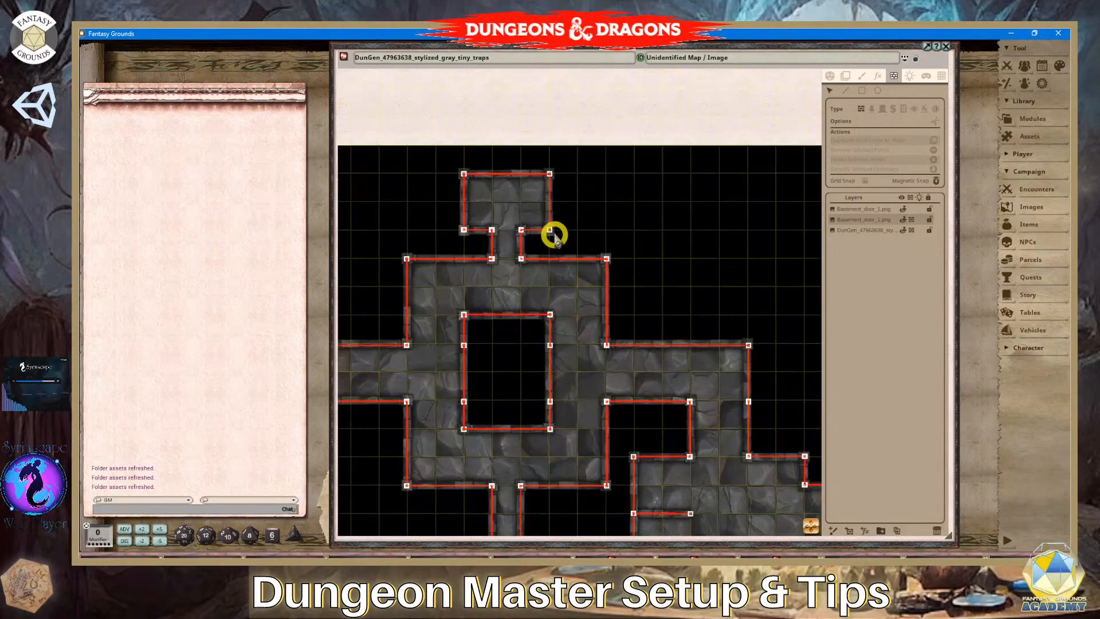
{"action": "scroll", "coordinate": [498, 207], "scroll_direction": "down", "scroll_amount": 1}
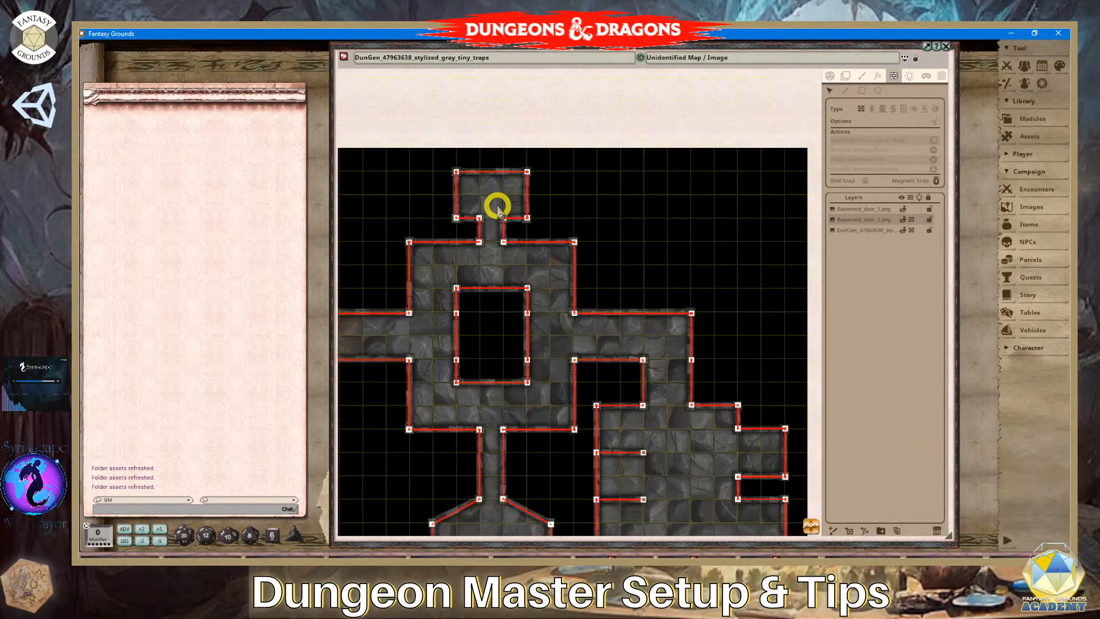
{"action": "scroll", "coordinate": [497, 207], "scroll_direction": "up", "scroll_amount": 3}
{"action": "scroll", "coordinate": [498, 211], "scroll_direction": "down", "scroll_amount": 2}
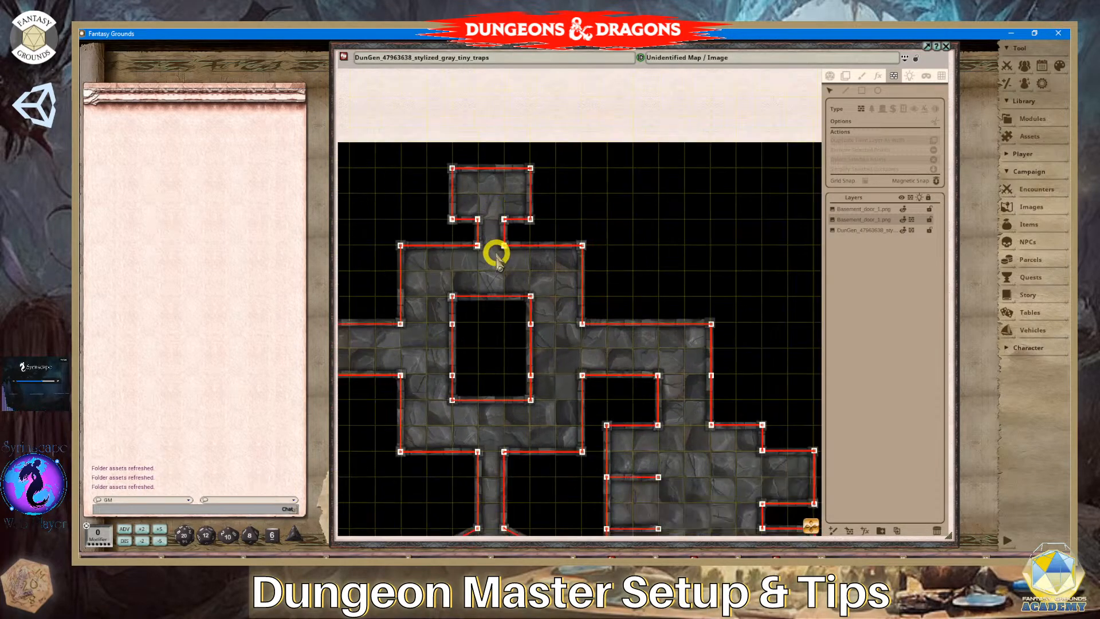
Examine the wall occluders from the central chamber to the east room and back to the west passage door.
{"action": "scroll", "coordinate": [490, 255], "scroll_direction": "down", "scroll_amount": 1}
{"action": "scroll", "coordinate": [617, 382], "scroll_direction": "down", "scroll_amount": 1}
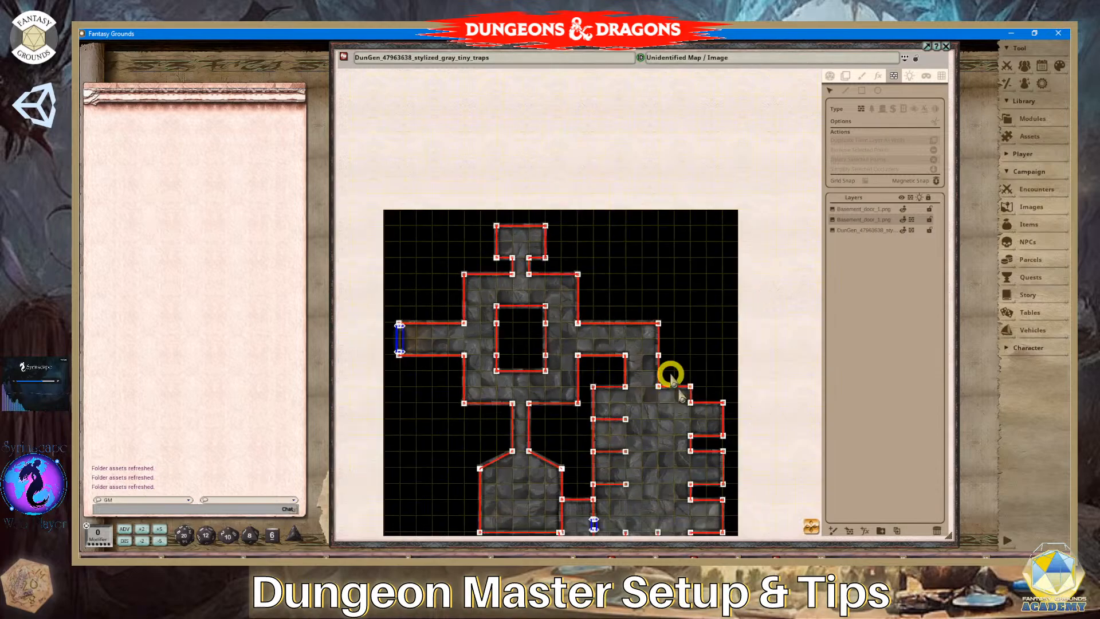
{"action": "left_click_drag", "start_coordinate": [808, 527], "coordinate": [496, 206]}
{"action": "scroll", "coordinate": [403, 312], "scroll_direction": "up", "scroll_amount": 2}
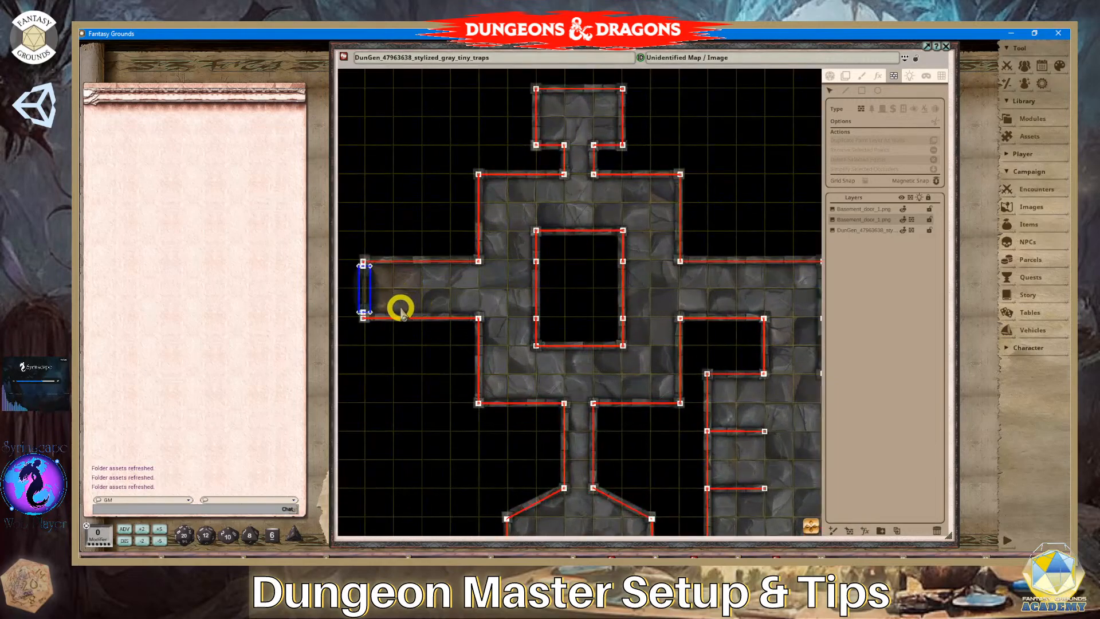
{"action": "scroll", "coordinate": [401, 310], "scroll_direction": "down", "scroll_amount": 1}
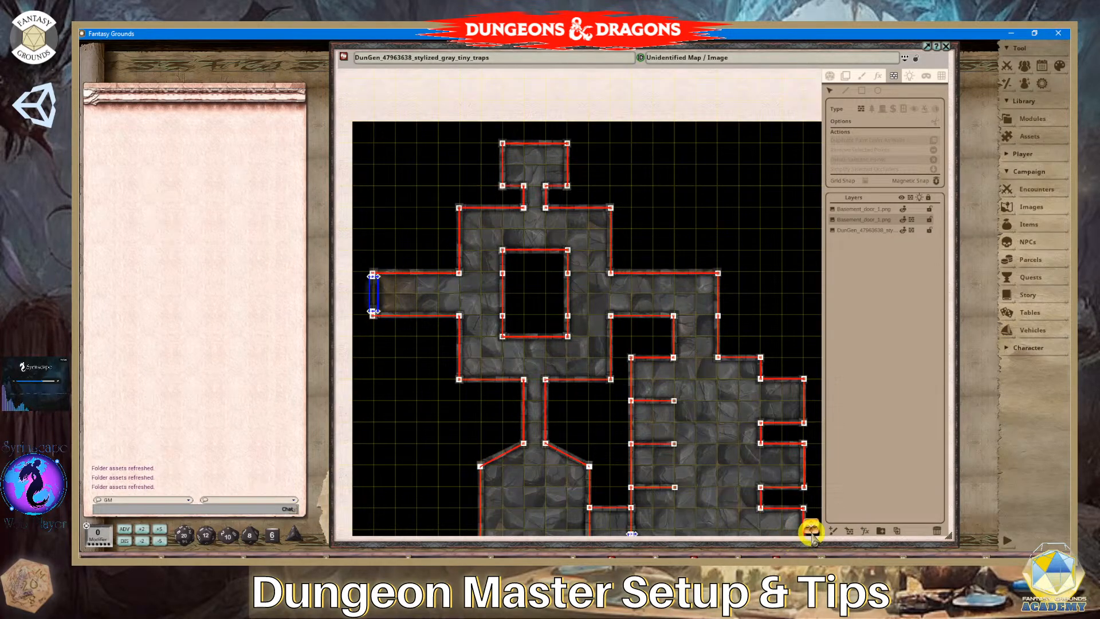
{"action": "left_click_drag", "start_coordinate": [811, 532], "coordinate": [498, 429]}
{"action": "scroll", "coordinate": [496, 424], "scroll_direction": "up", "scroll_amount": 2}
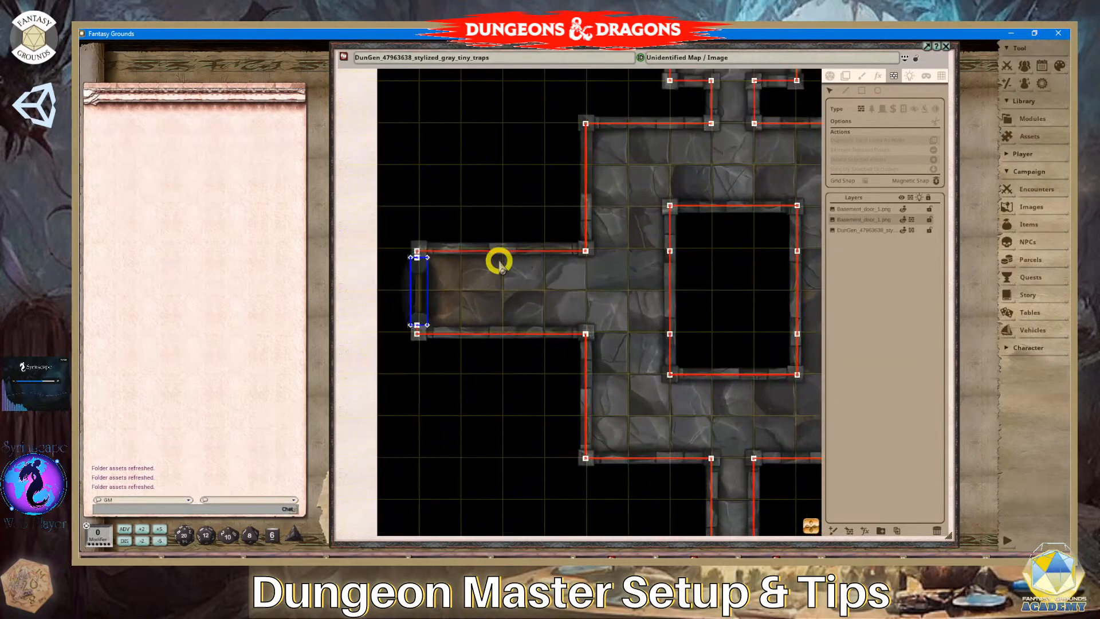
{"action": "scroll", "coordinate": [522, 267], "scroll_direction": "down", "scroll_amount": 1}
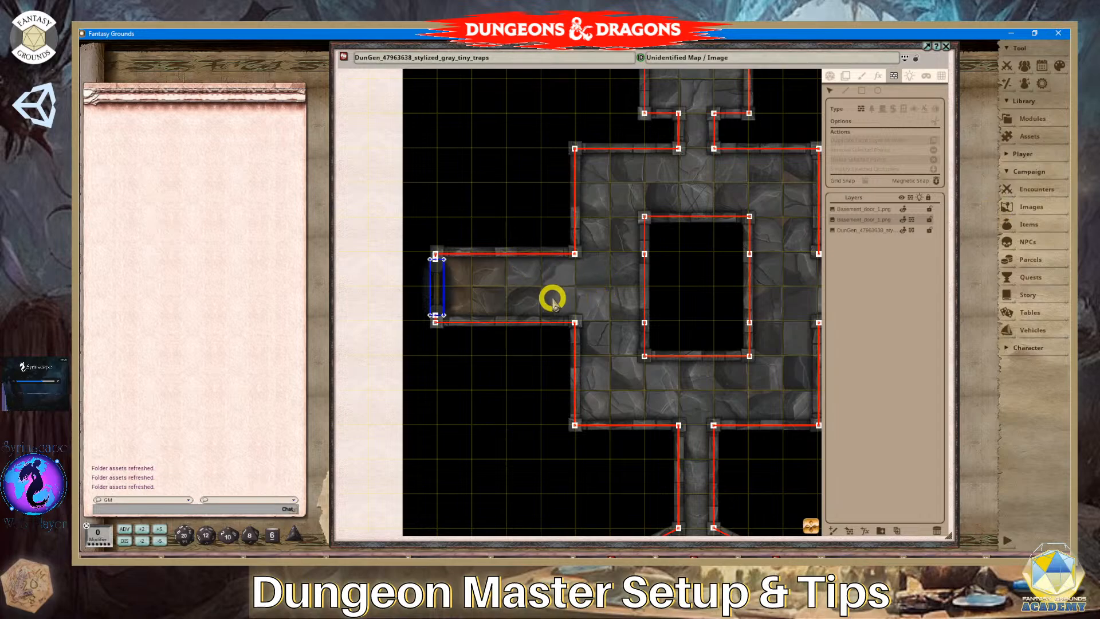
{"action": "scroll", "coordinate": [549, 295], "scroll_direction": "up", "scroll_amount": 2}
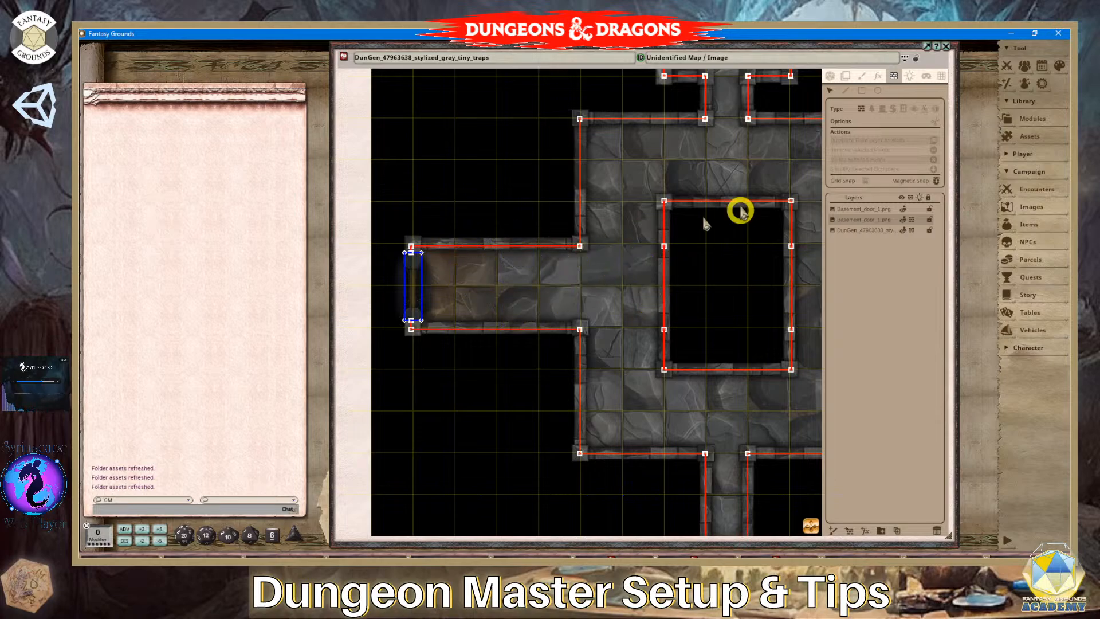
Switch to adding lights and lock the dungeon map layer and both basement door layers.
{"action": "left_click", "coordinate": [908, 78]}
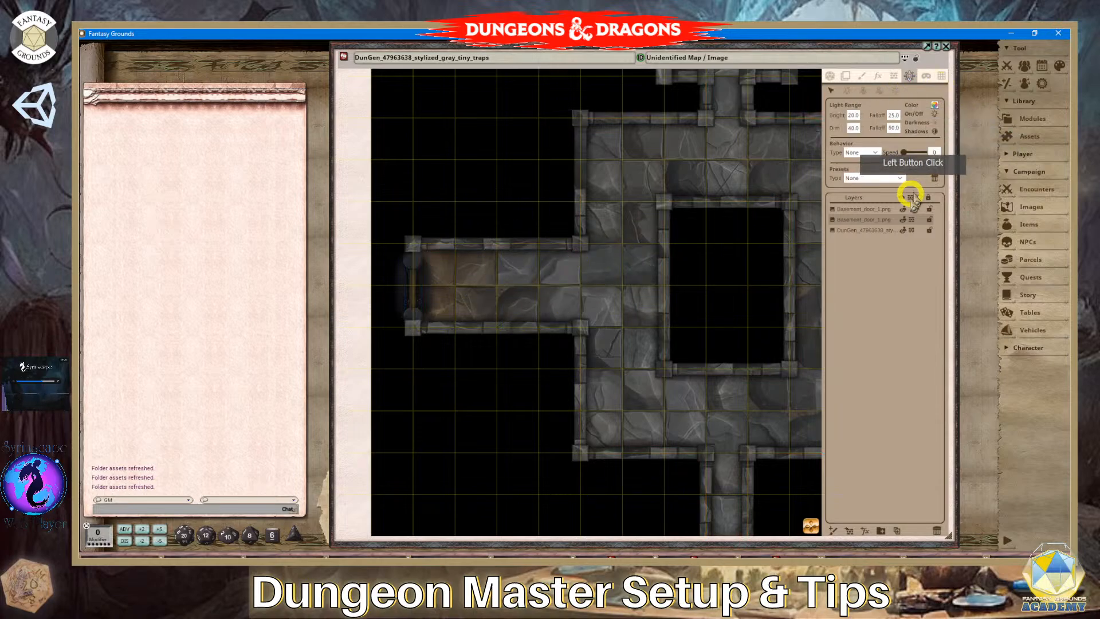
{"action": "left_click", "coordinate": [849, 92]}
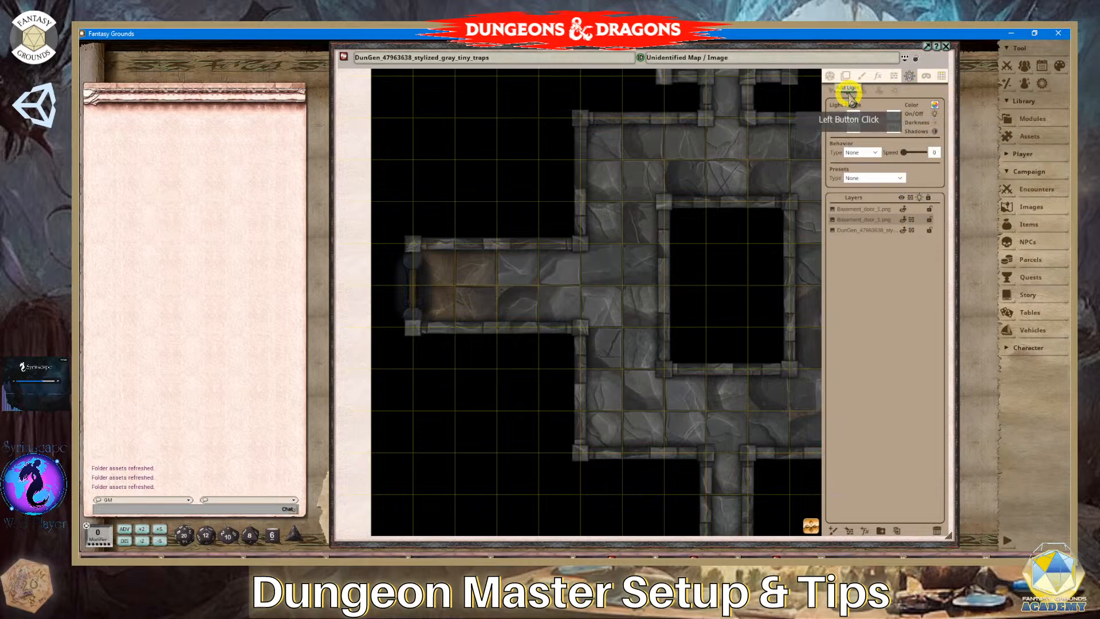
{"action": "left_click", "coordinate": [848, 239]}
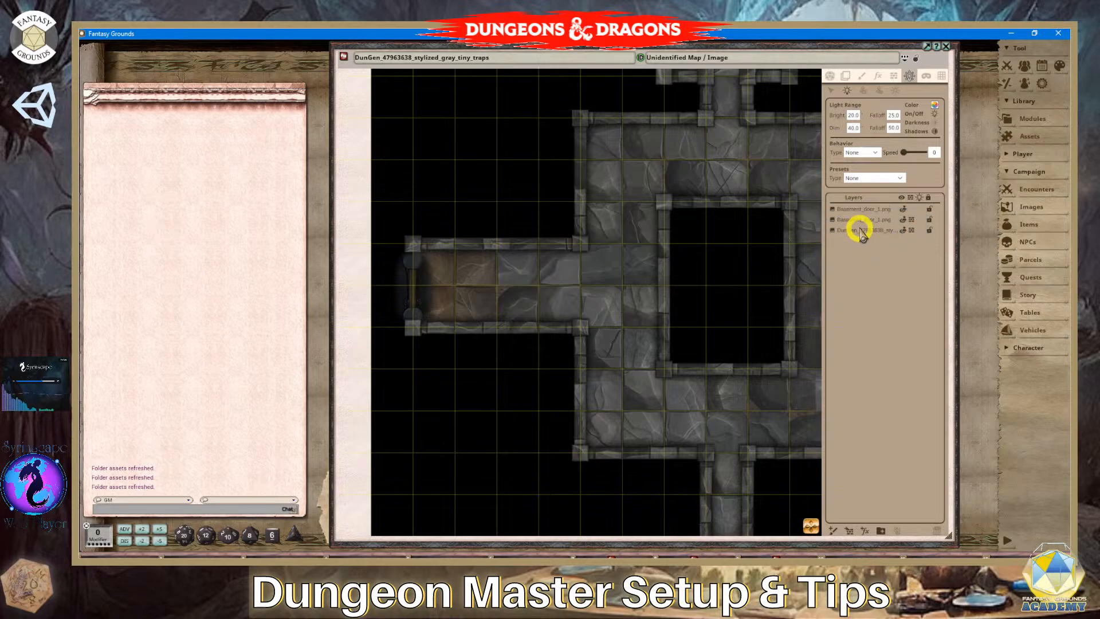
{"action": "left_click", "coordinate": [860, 261]}
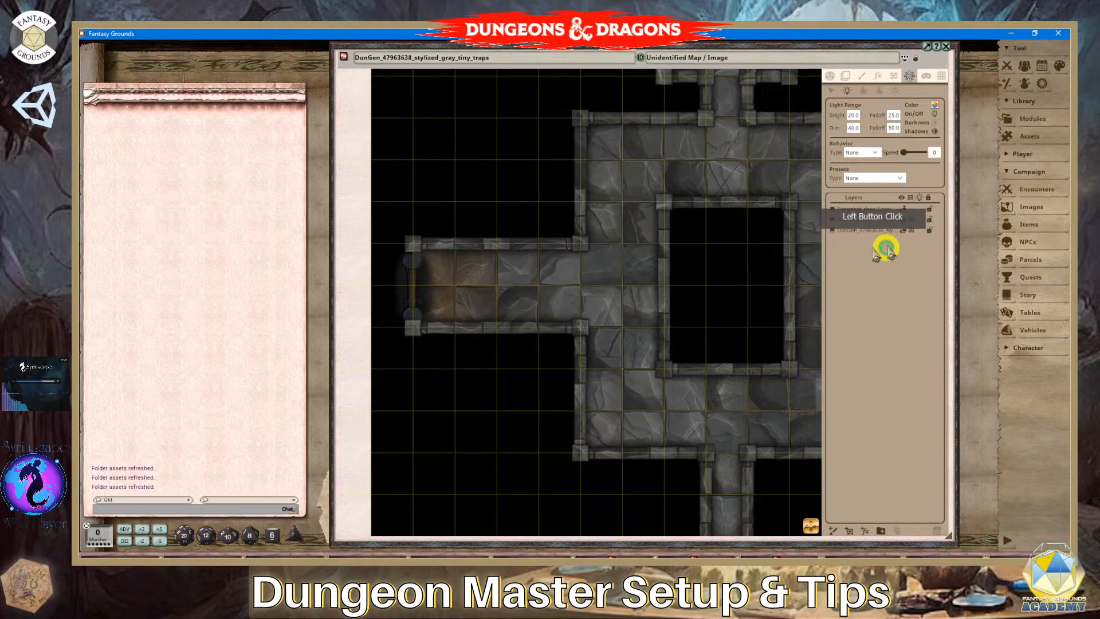
{"action": "left_click", "coordinate": [929, 231]}
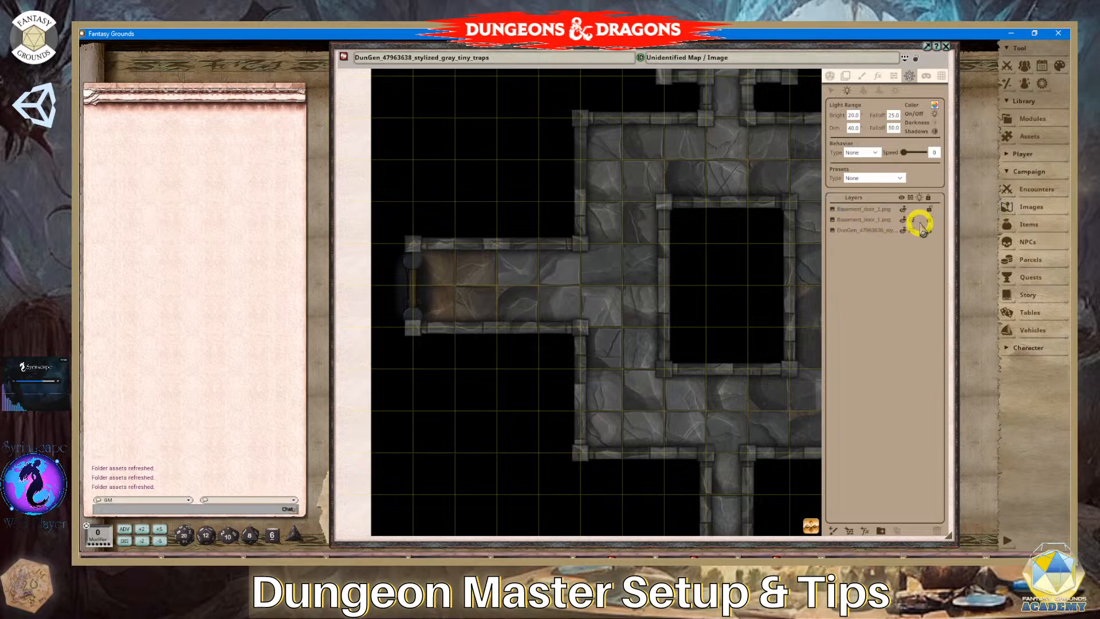
{"action": "left_click", "coordinate": [928, 219]}
{"action": "left_click", "coordinate": [928, 209]}
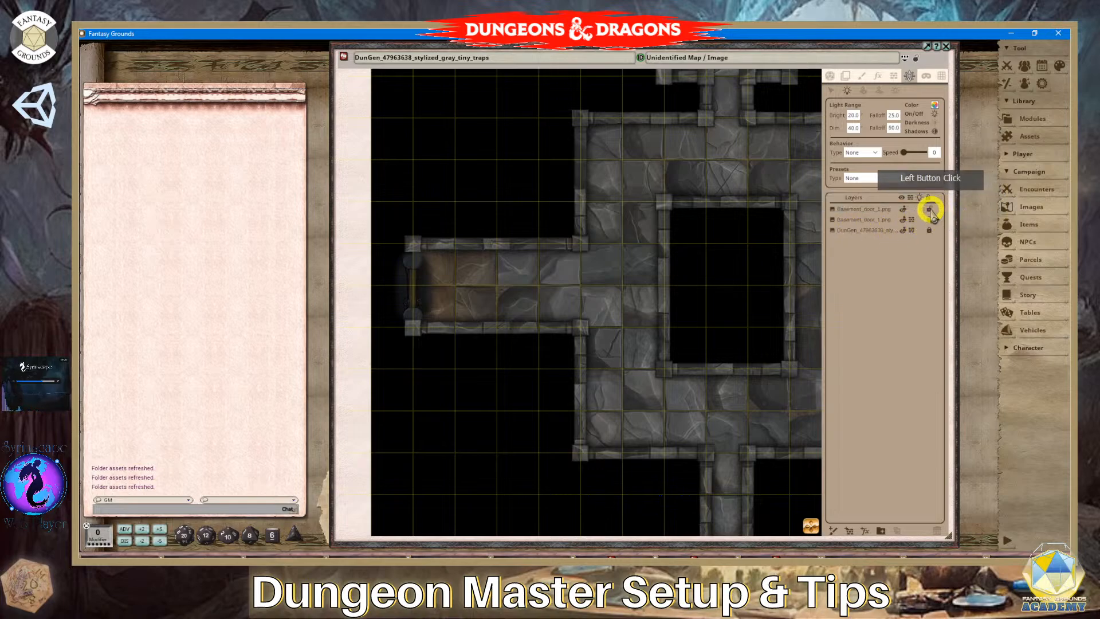
Place three Torch preset lights: two on opposite walls of the west passage and one on the central block's west wall.
{"action": "scroll", "coordinate": [808, 280], "scroll_direction": "down", "scroll_amount": 2}
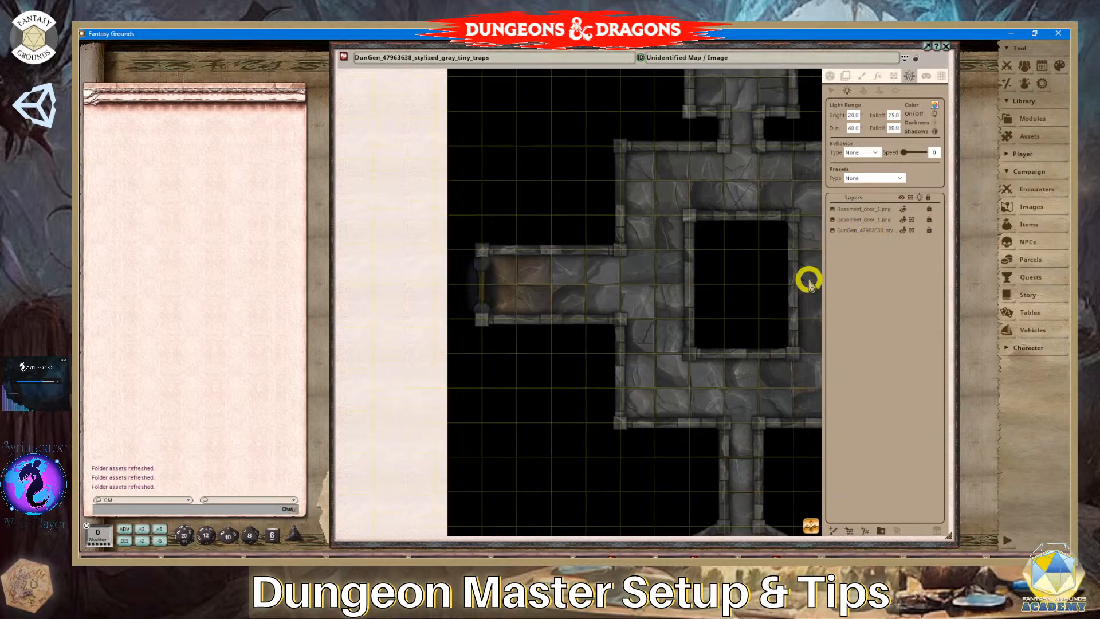
{"action": "scroll", "coordinate": [595, 295], "scroll_direction": "down", "scroll_amount": 1}
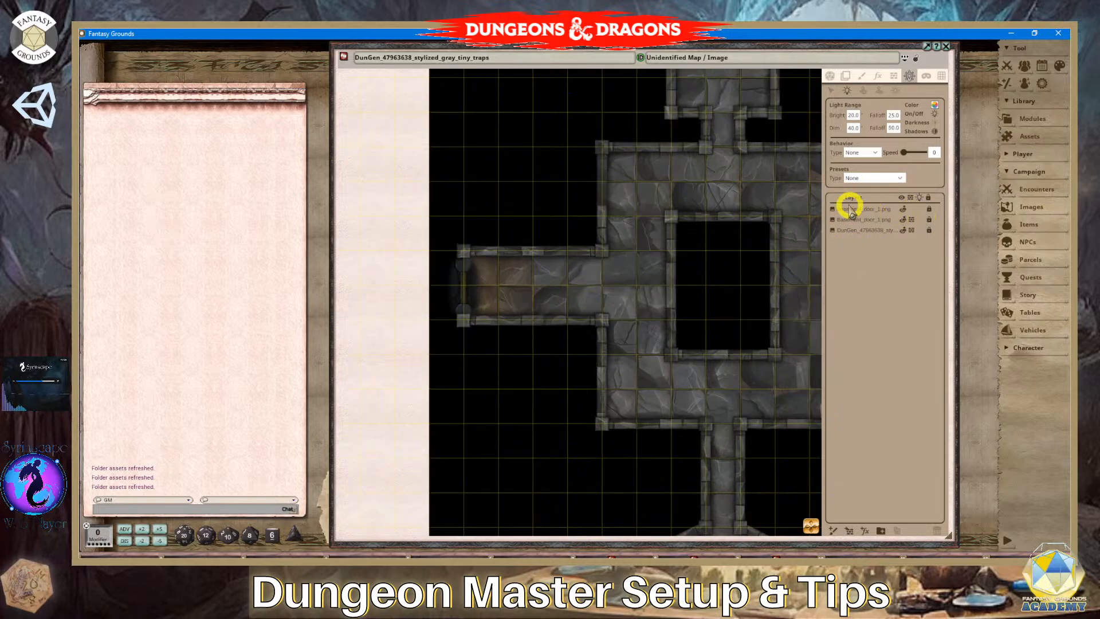
{"action": "left_click", "coordinate": [862, 181]}
{"action": "left_click", "coordinate": [903, 178]}
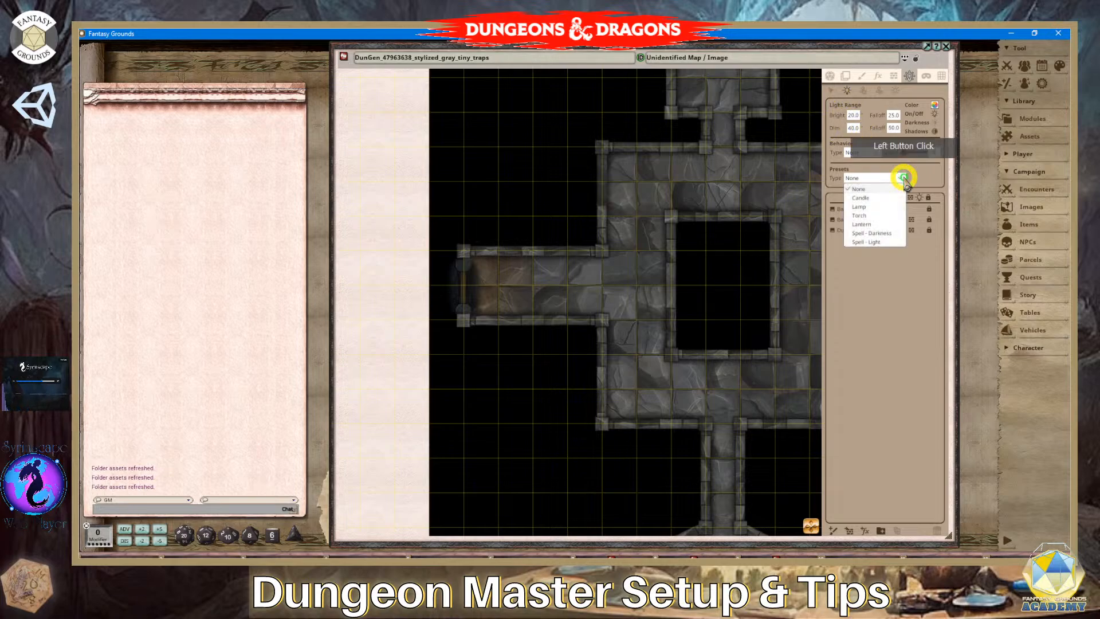
{"action": "left_click", "coordinate": [867, 216]}
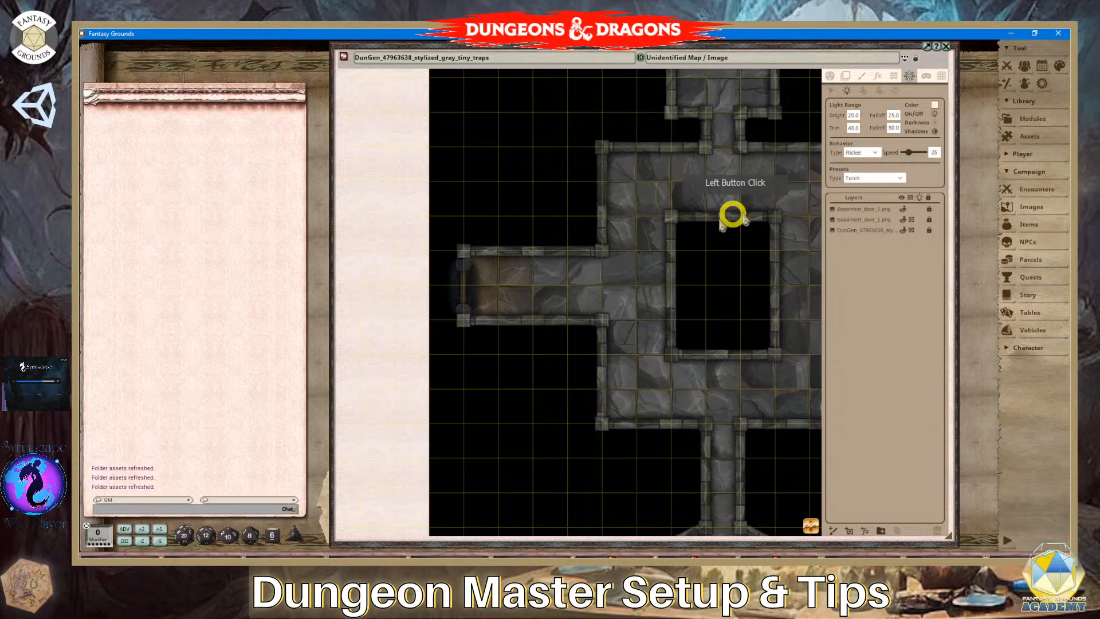
{"action": "left_click", "coordinate": [533, 256]}
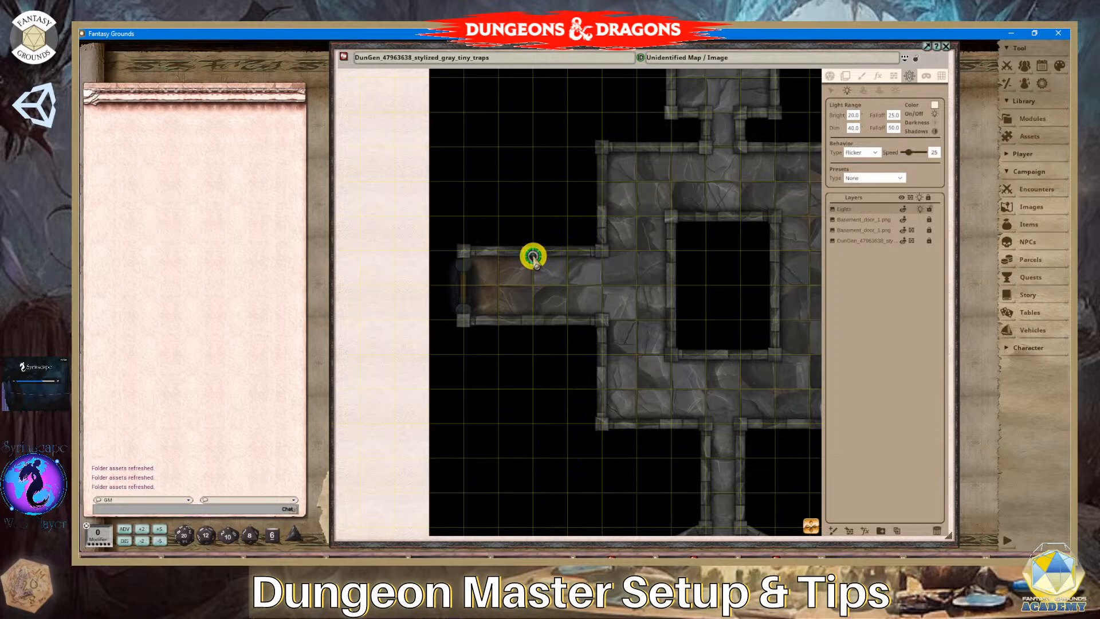
{"action": "left_click", "coordinate": [532, 315]}
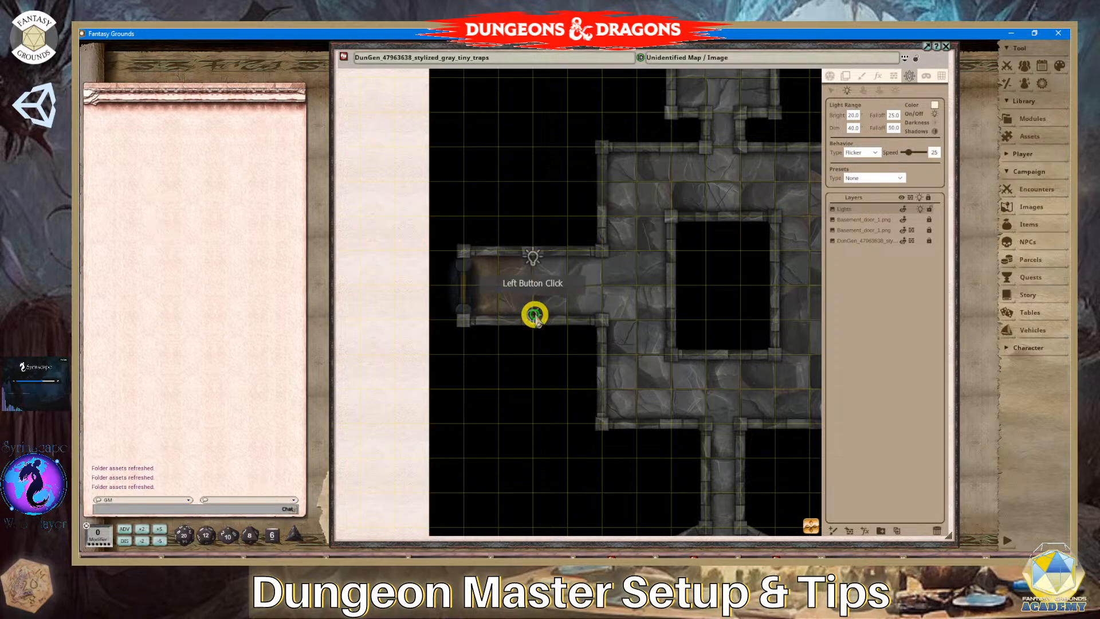
{"action": "left_click", "coordinate": [666, 287]}
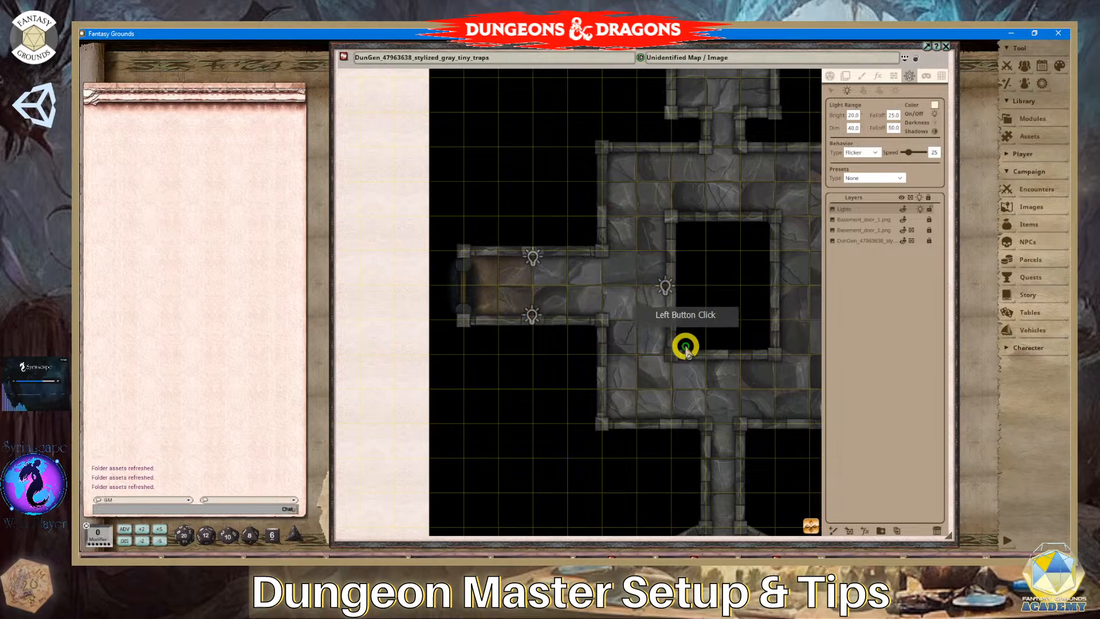
Rename the new lights layer to Torches and lock it.
{"action": "scroll", "coordinate": [704, 355], "scroll_direction": "down", "scroll_amount": 2}
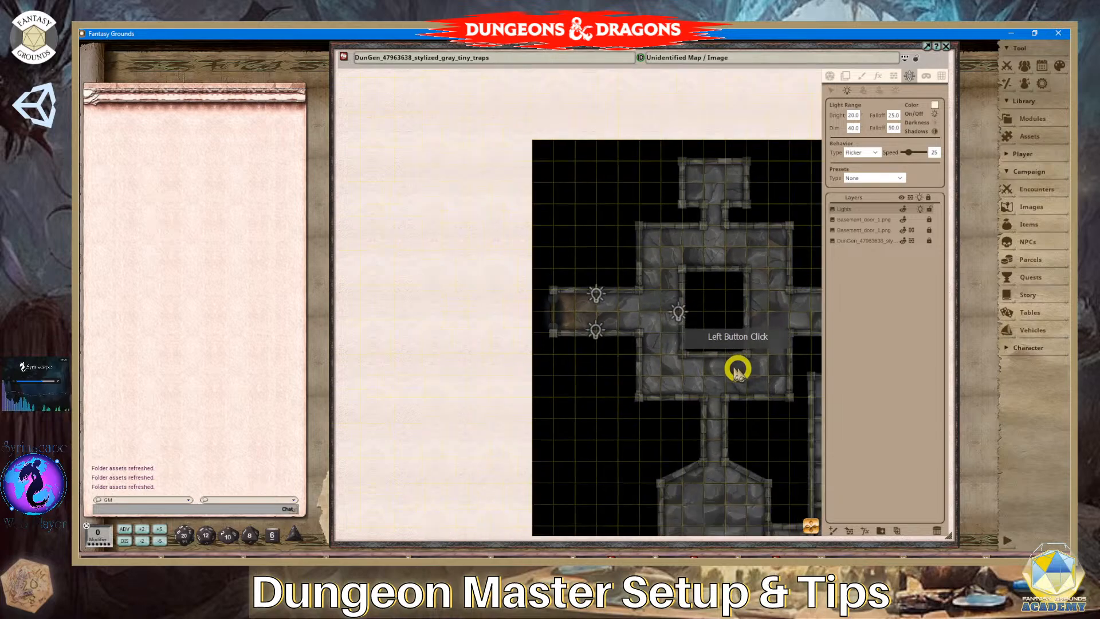
{"action": "left_click", "coordinate": [812, 530]}
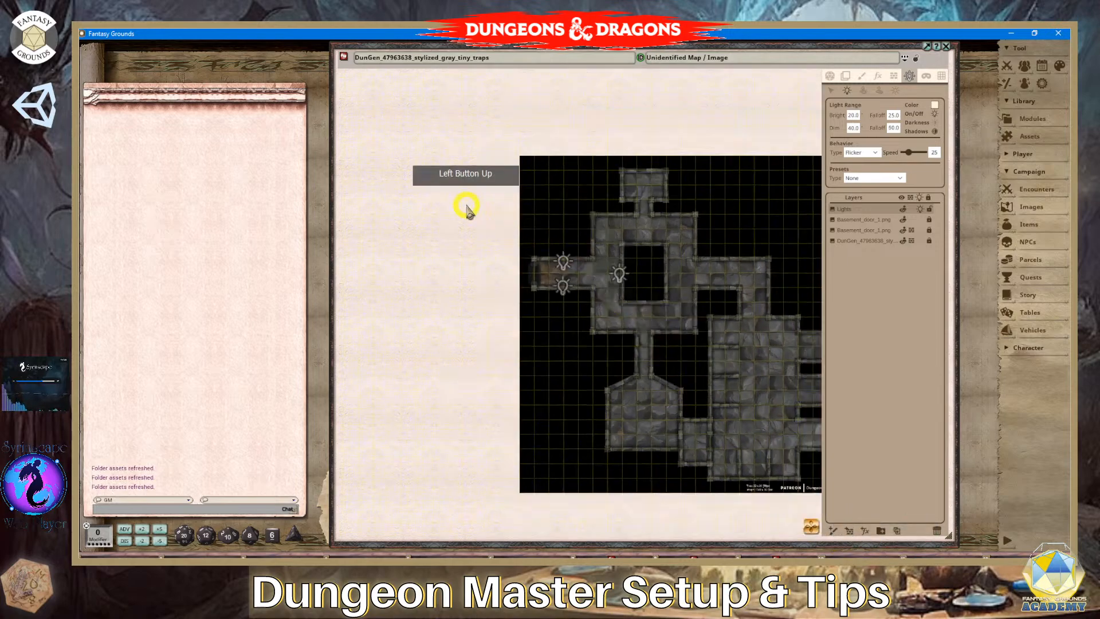
{"action": "scroll", "coordinate": [643, 258], "scroll_direction": "up", "scroll_amount": 2}
{"action": "scroll", "coordinate": [710, 316], "scroll_direction": "up", "scroll_amount": 1}
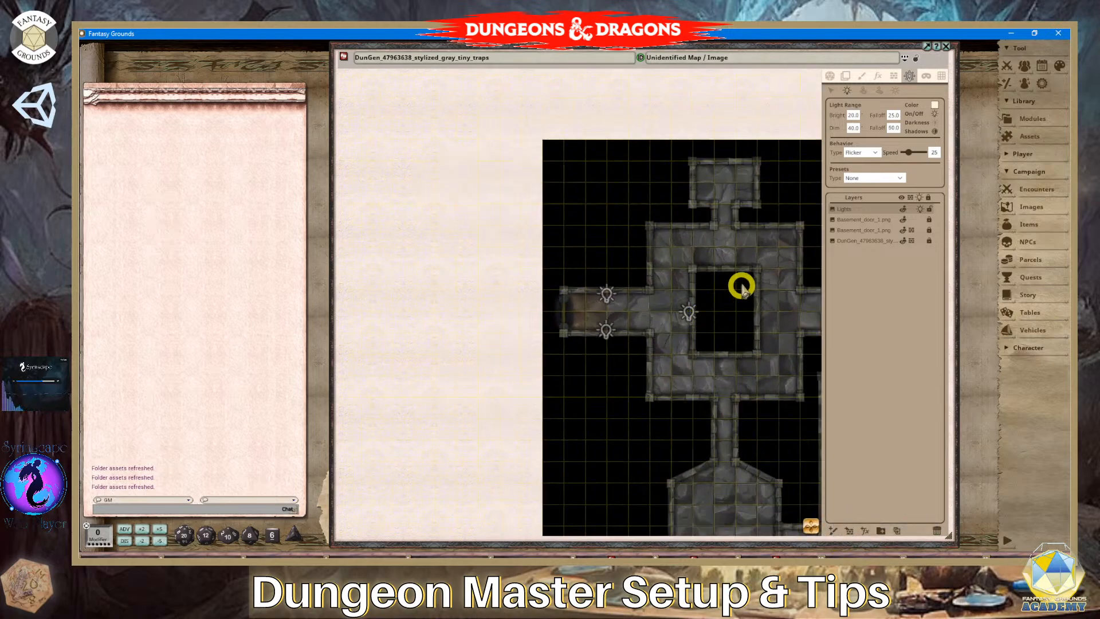
{"action": "double_click", "coordinate": [858, 209]}
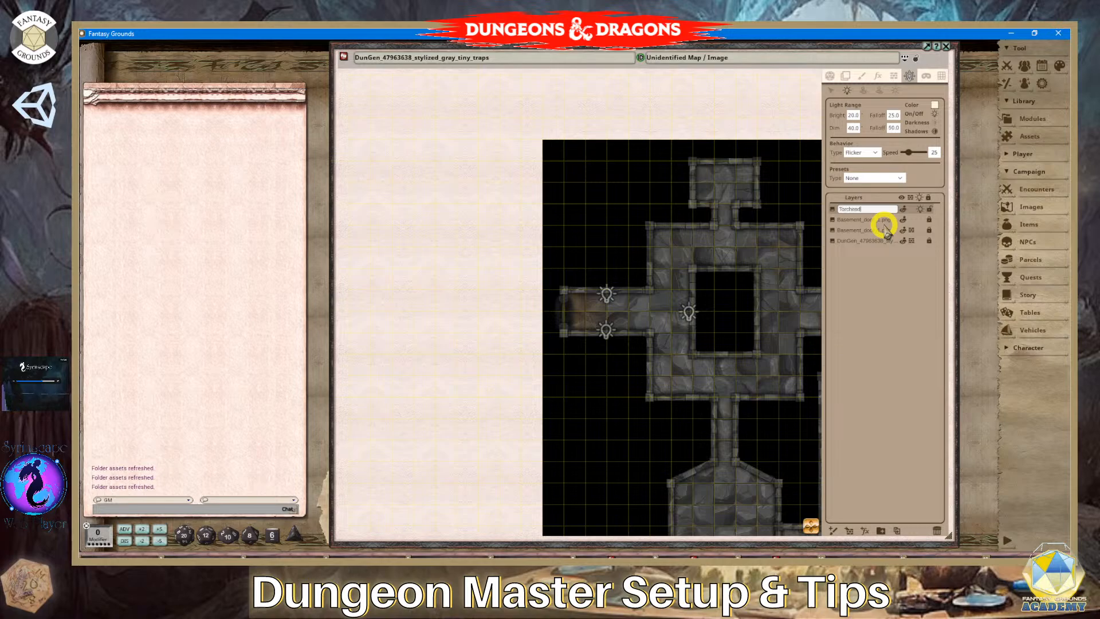
{"action": "left_click", "coordinate": [807, 238]}
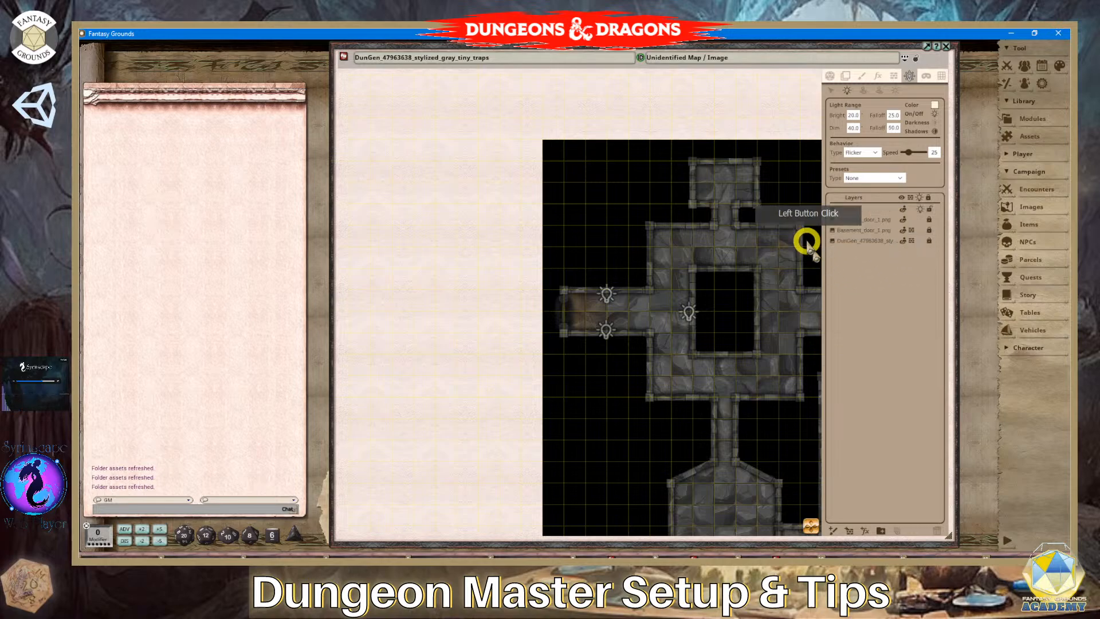
{"action": "left_click", "coordinate": [929, 211]}
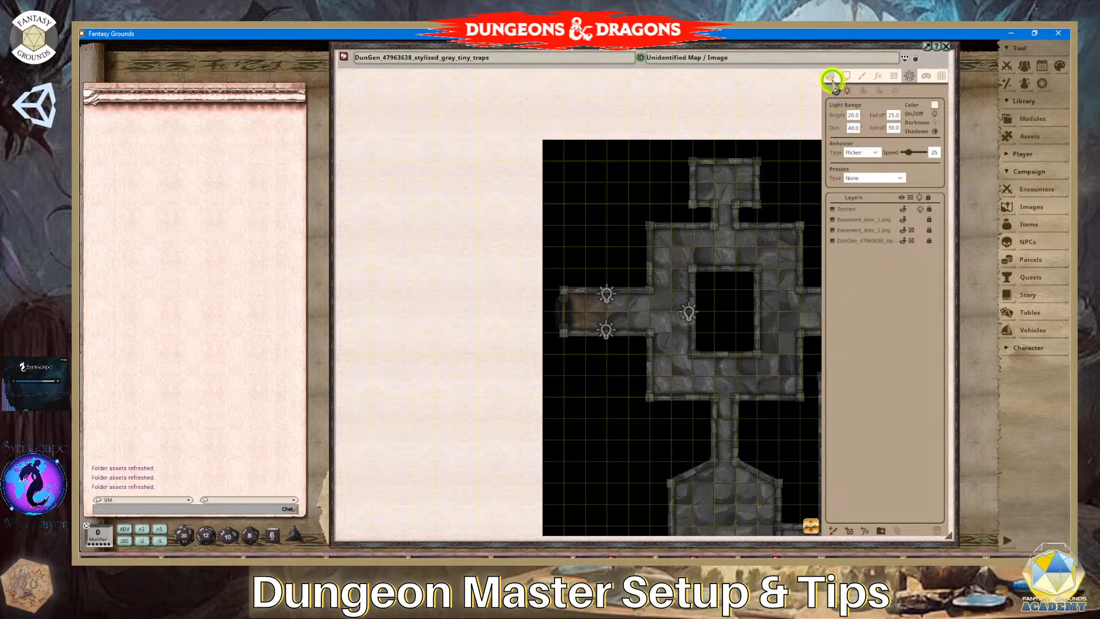
Enable line of sight, lighting and the player vision preview, and inspect the torchlight around the west passage.
{"action": "left_click", "coordinate": [830, 78]}
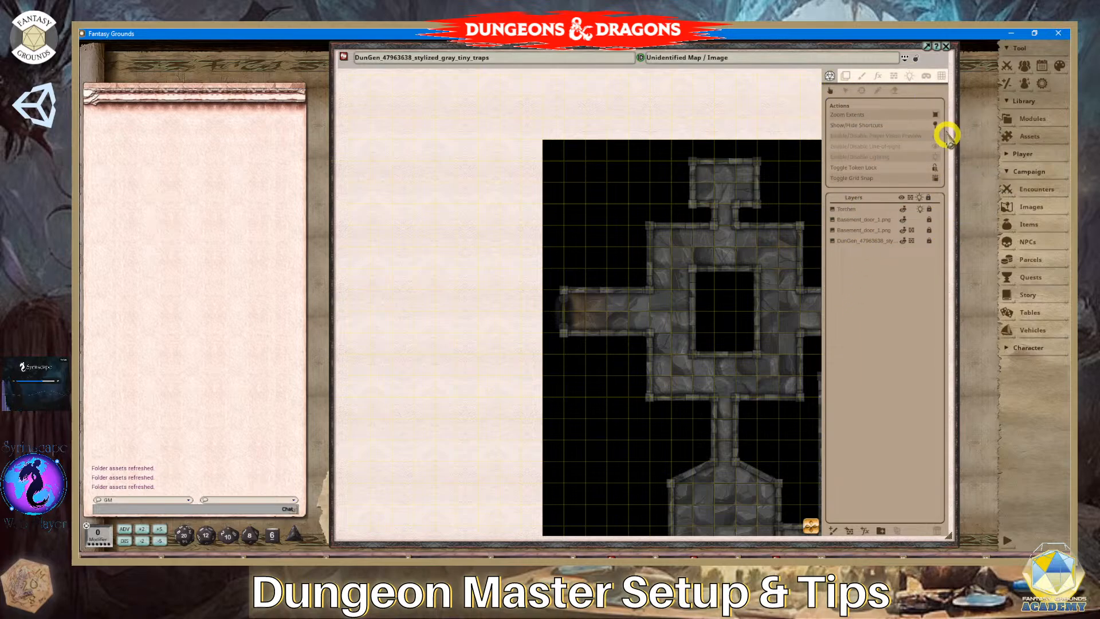
{"action": "left_click", "coordinate": [934, 148]}
{"action": "left_click", "coordinate": [935, 157]}
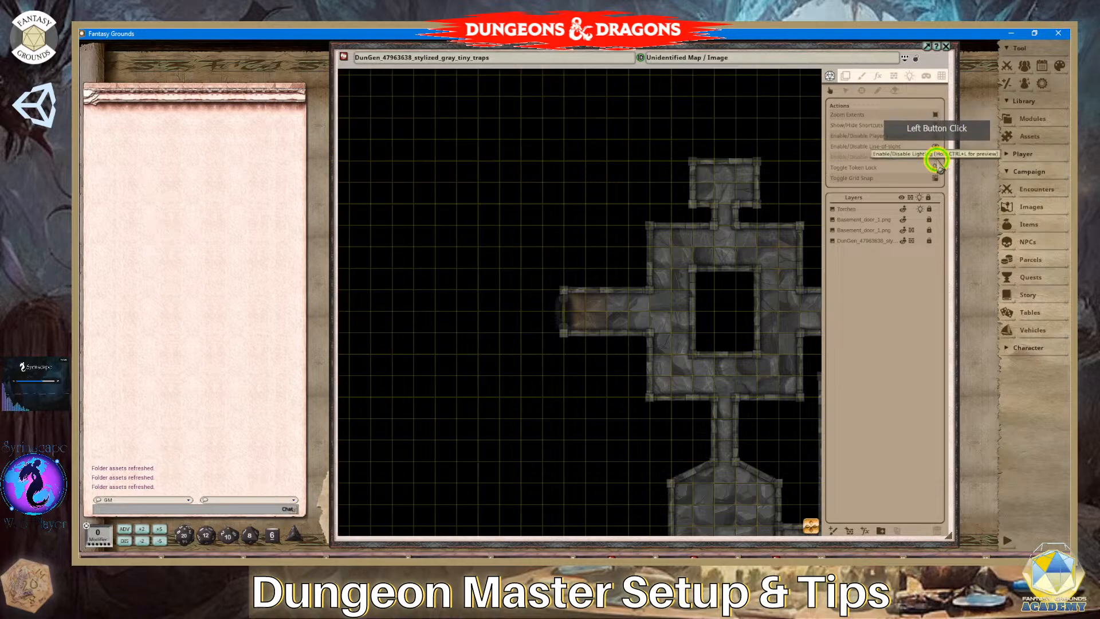
{"action": "left_click", "coordinate": [649, 350]}
{"action": "scroll", "coordinate": [650, 350], "scroll_direction": "up", "scroll_amount": 5}
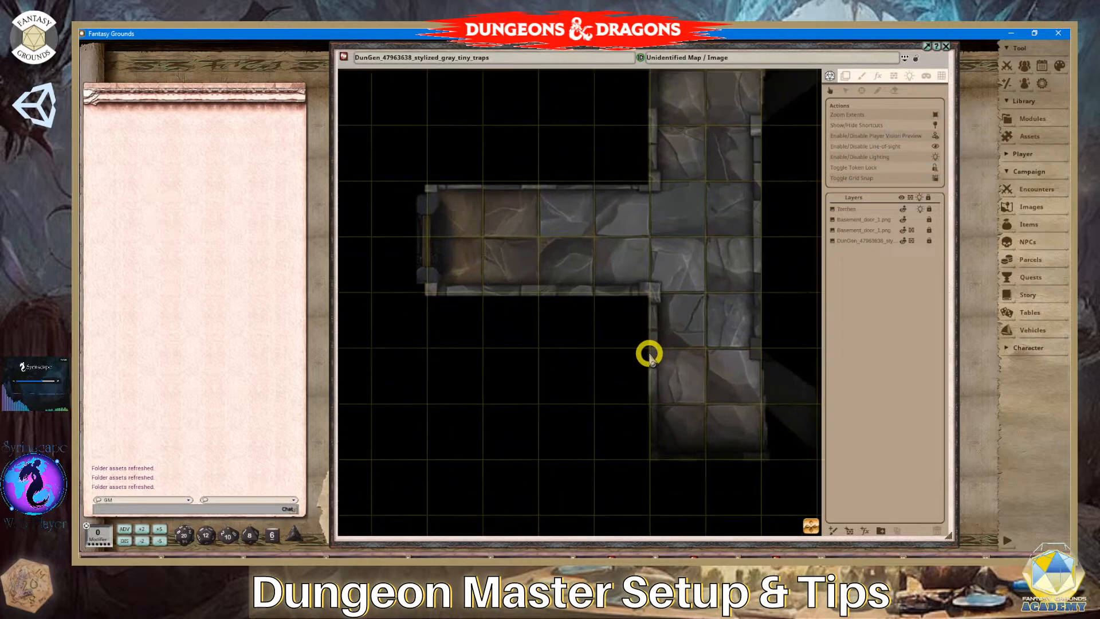
{"action": "scroll", "coordinate": [655, 348], "scroll_direction": "down", "scroll_amount": 2}
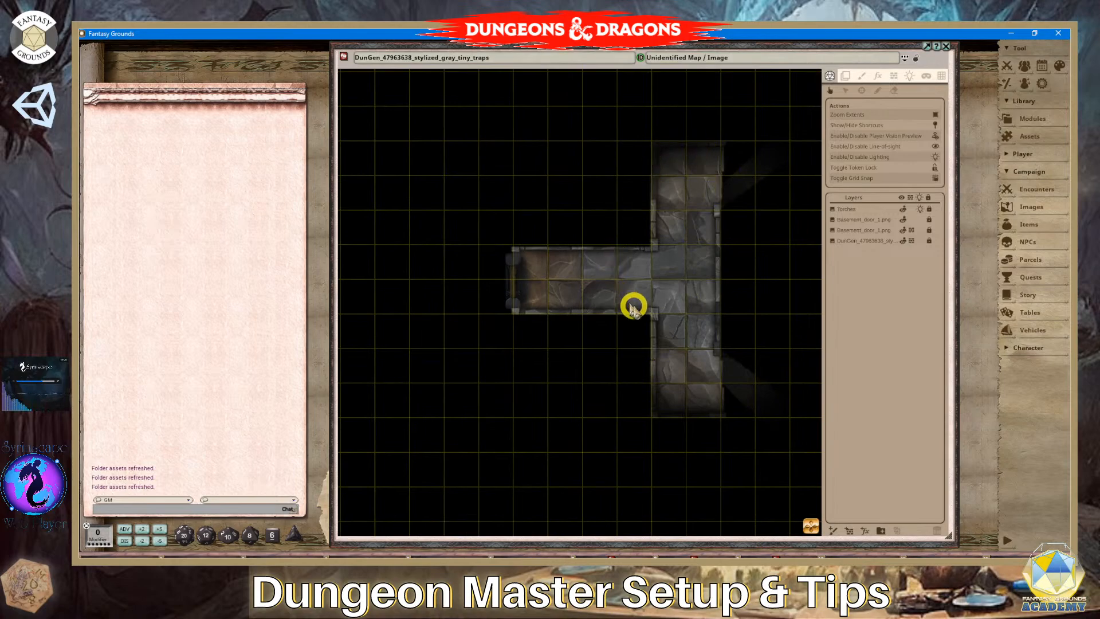
{"action": "scroll", "coordinate": [742, 385], "scroll_direction": "down", "scroll_amount": 1}
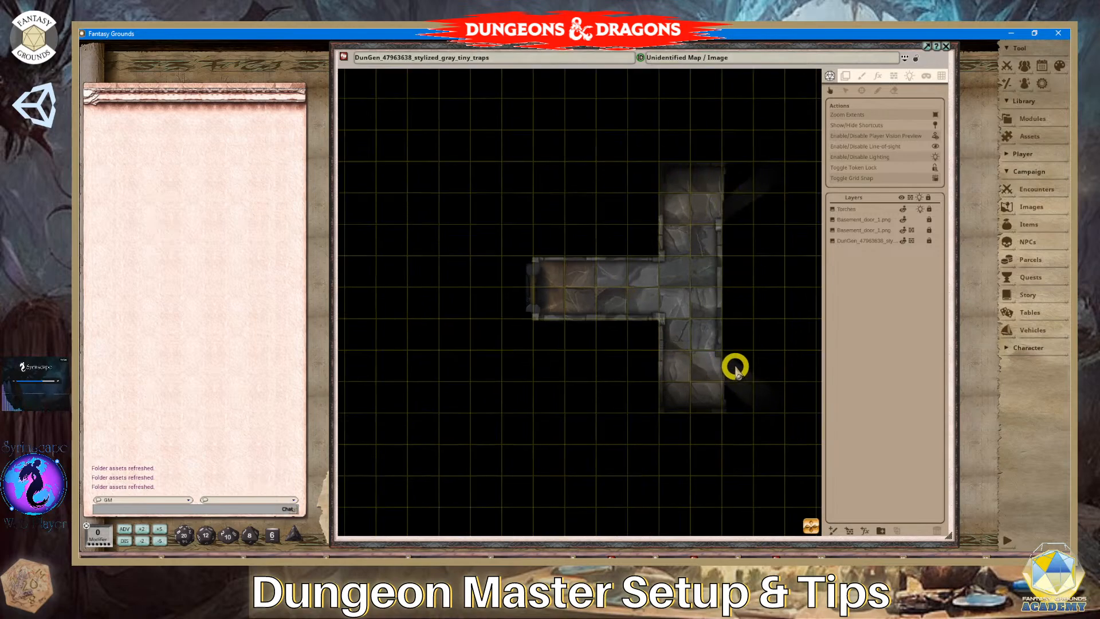
{"action": "scroll", "coordinate": [807, 304], "scroll_direction": "down", "scroll_amount": 3}
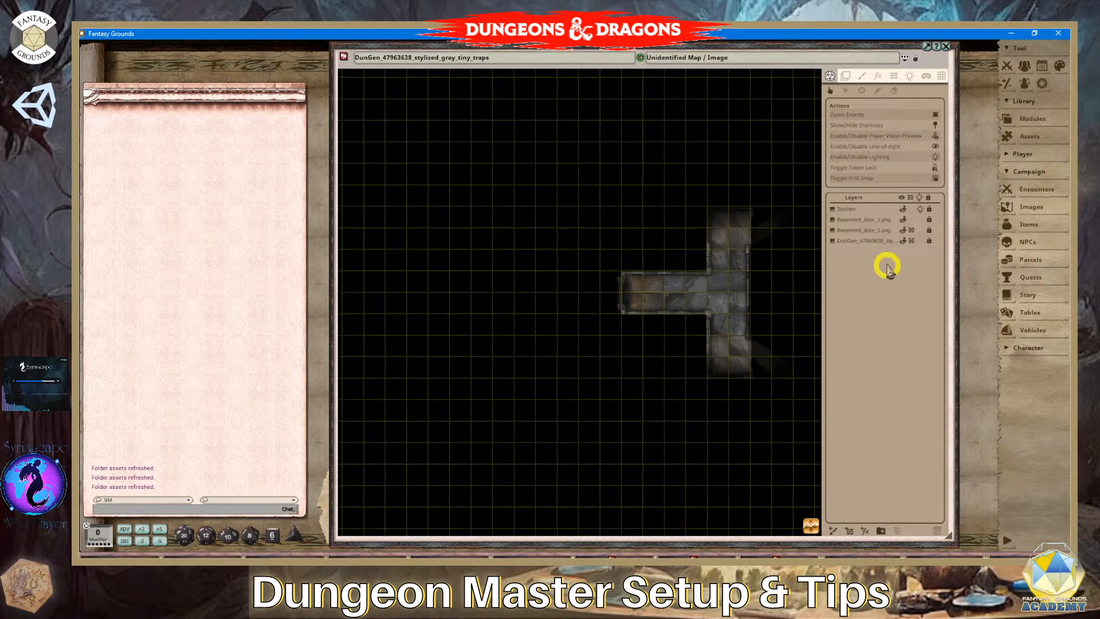
Disable the player vision preview and review the torch lighting across the whole dungeon map.
{"action": "left_click", "coordinate": [937, 140]}
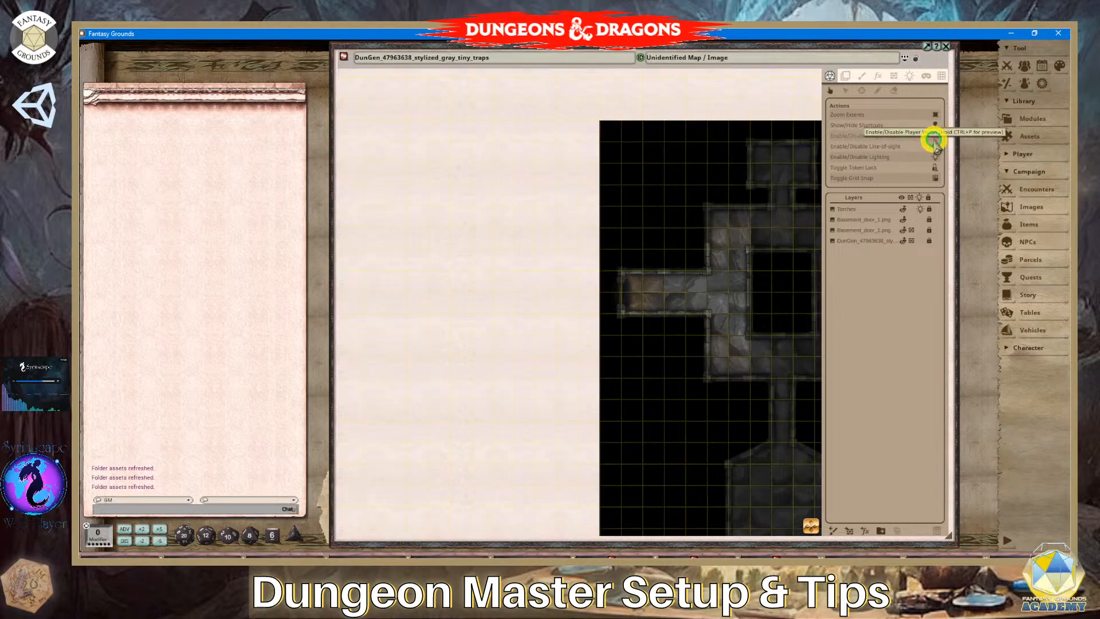
{"action": "left_click_drag", "start_coordinate": [852, 530], "coordinate": [1056, 574]}
{"action": "scroll", "coordinate": [708, 440], "scroll_direction": "down", "scroll_amount": 3}
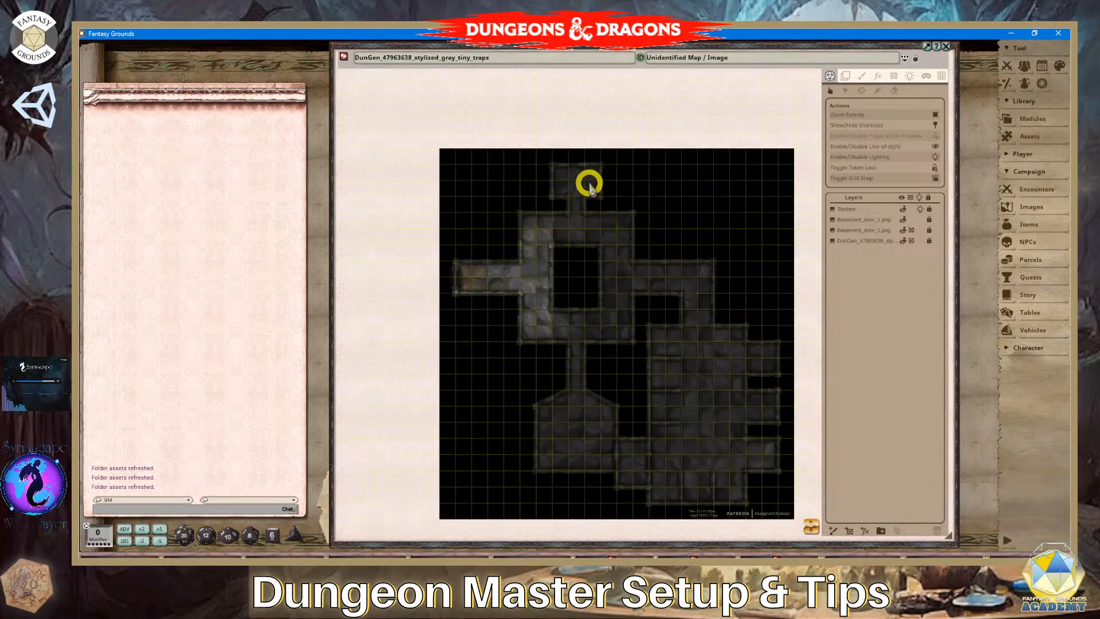
{"action": "scroll", "coordinate": [499, 292], "scroll_direction": "up", "scroll_amount": 3}
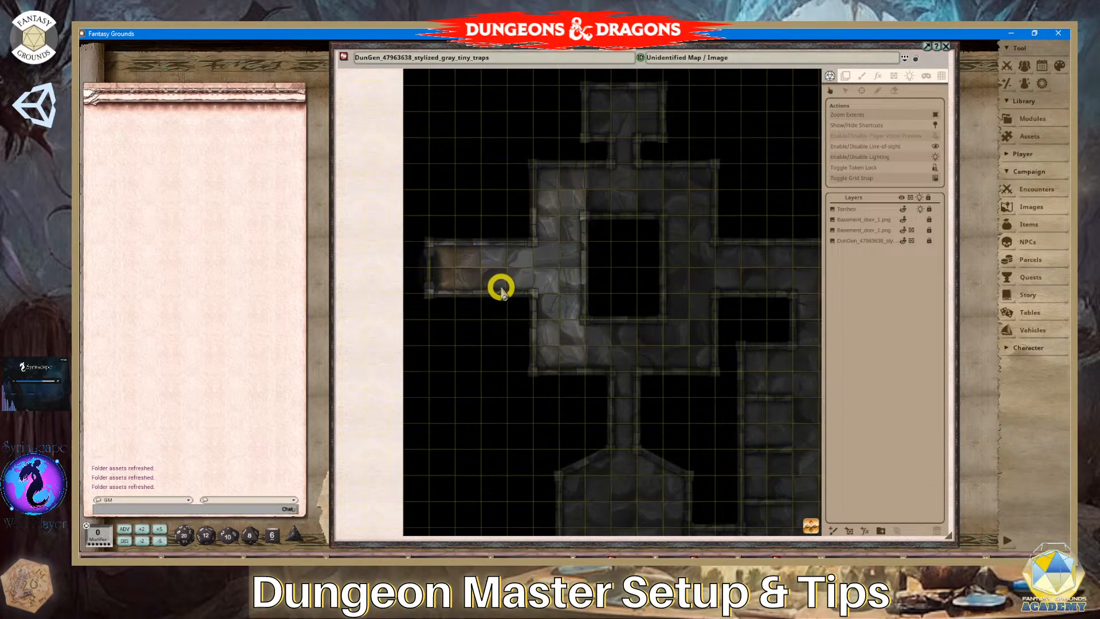
{"action": "scroll", "coordinate": [501, 289], "scroll_direction": "down", "scroll_amount": 1}
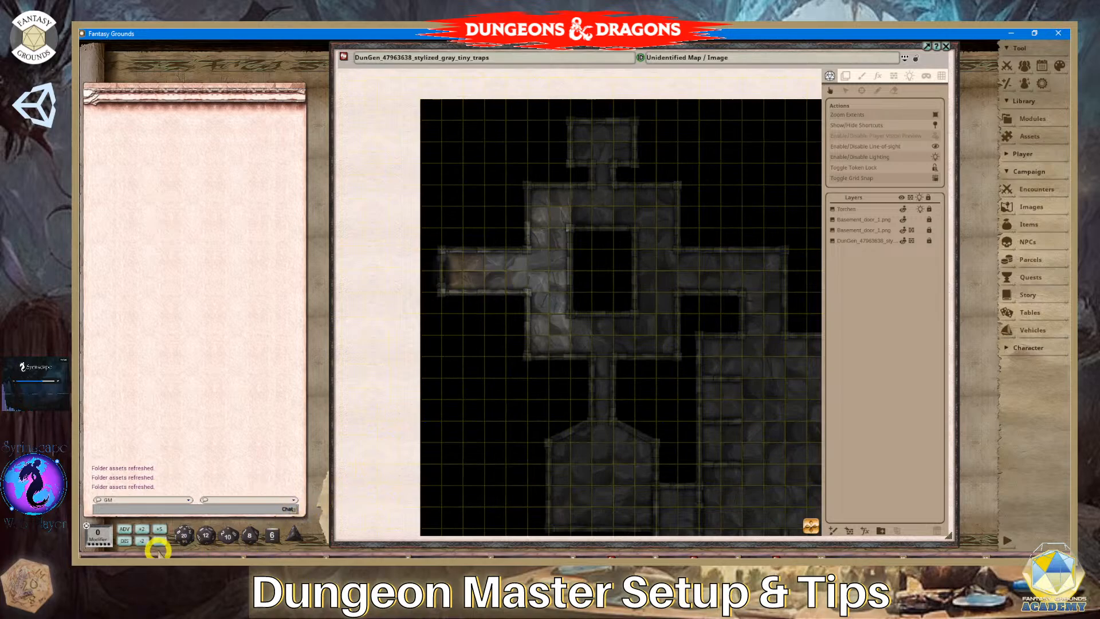
Examine the torchlight and room layout from the west passage and central hall down through the south corridor into the peaked room.
{"action": "scroll", "coordinate": [487, 303], "scroll_direction": "up", "scroll_amount": 2}
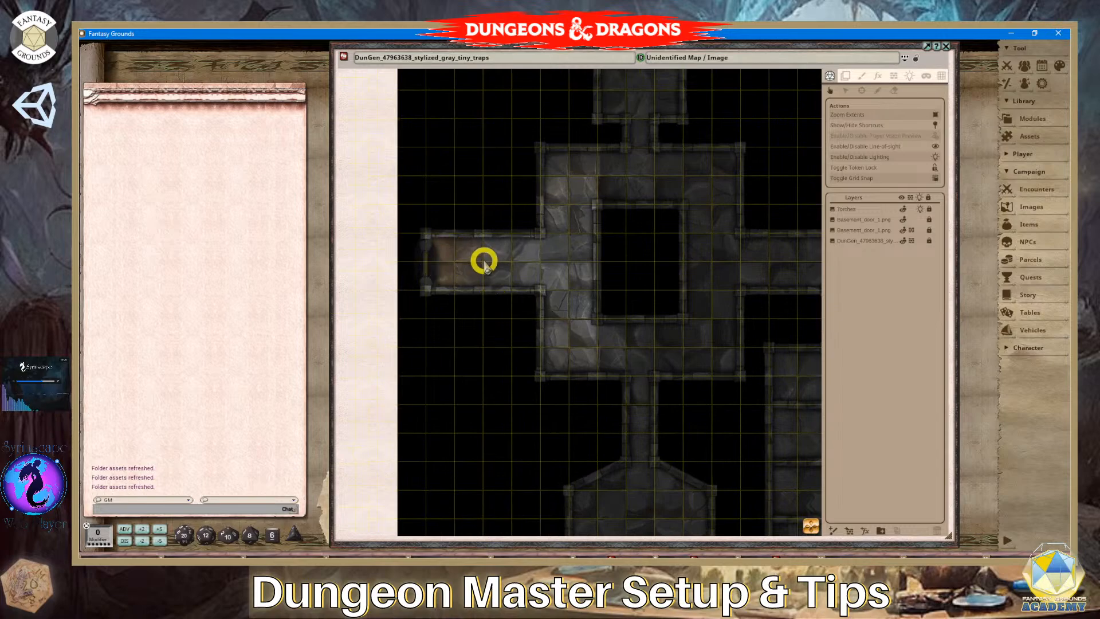
{"action": "scroll", "coordinate": [570, 299], "scroll_direction": "down", "scroll_amount": 1}
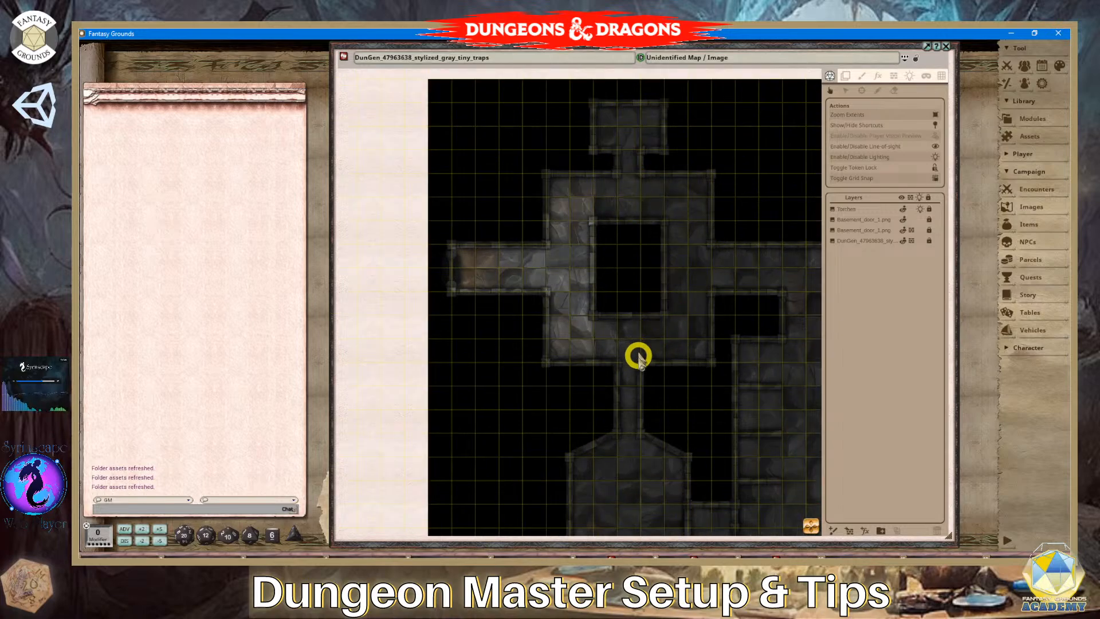
{"action": "scroll", "coordinate": [630, 380], "scroll_direction": "up", "scroll_amount": 3}
{"action": "scroll", "coordinate": [630, 401], "scroll_direction": "down", "scroll_amount": 3}
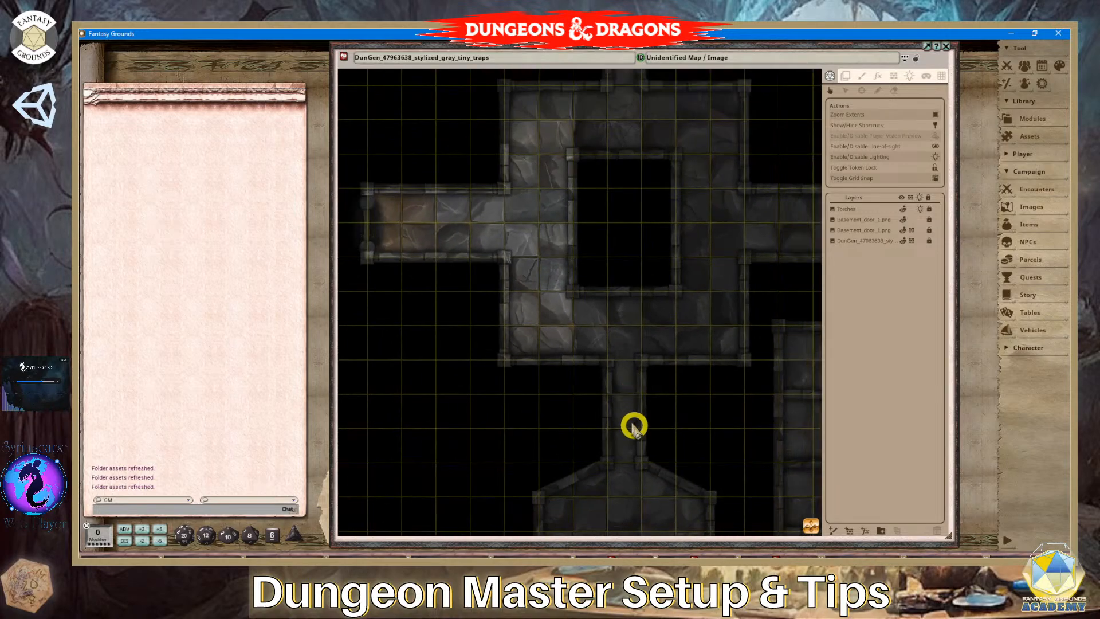
{"action": "scroll", "coordinate": [649, 498], "scroll_direction": "down", "scroll_amount": 1}
{"action": "left_click_drag", "start_coordinate": [806, 530], "coordinate": [739, 549]}
{"action": "scroll", "coordinate": [593, 389], "scroll_direction": "up", "scroll_amount": 3}
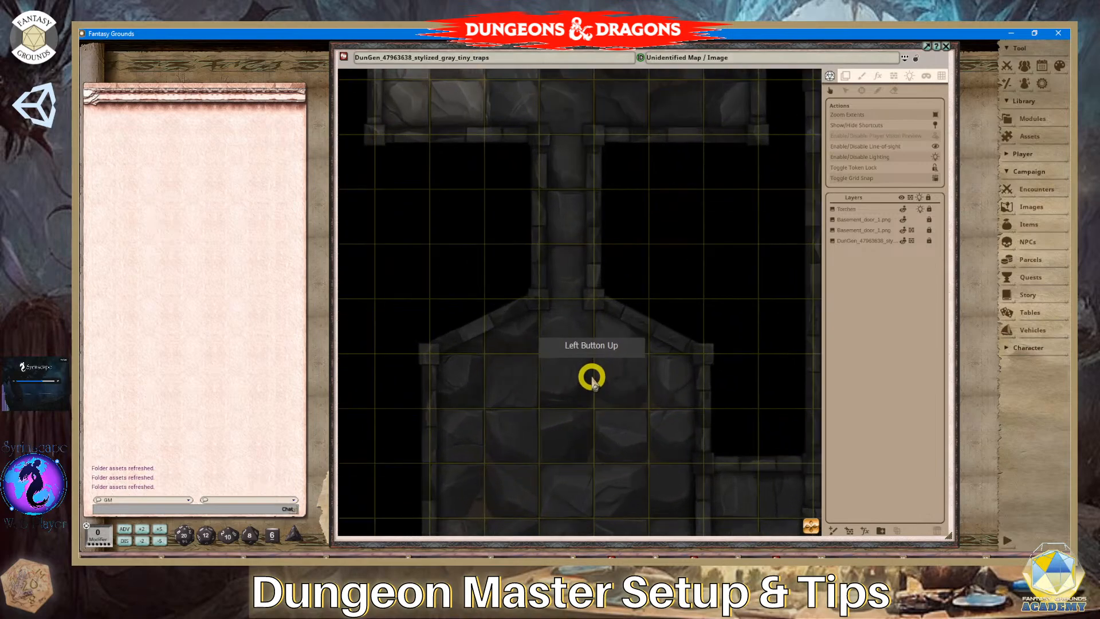
{"action": "left_click_drag", "start_coordinate": [808, 528], "coordinate": [739, 567]}
{"action": "scroll", "coordinate": [580, 449], "scroll_direction": "up", "scroll_amount": 4}
{"action": "scroll", "coordinate": [577, 448], "scroll_direction": "down", "scroll_amount": 3}
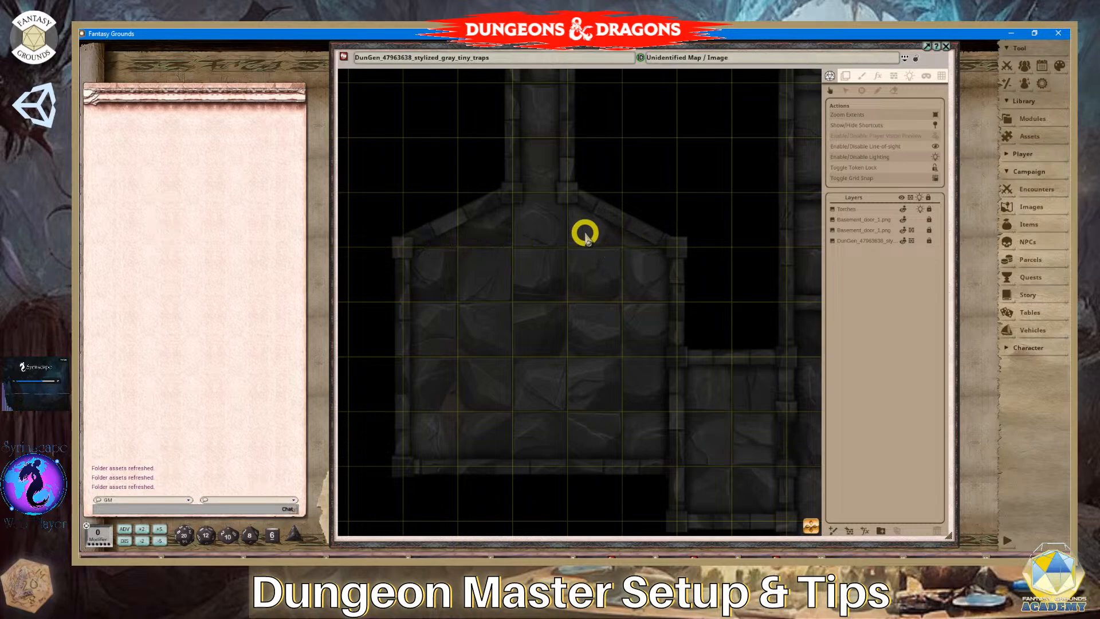
{"action": "scroll", "coordinate": [544, 235], "scroll_direction": "up", "scroll_amount": 3}
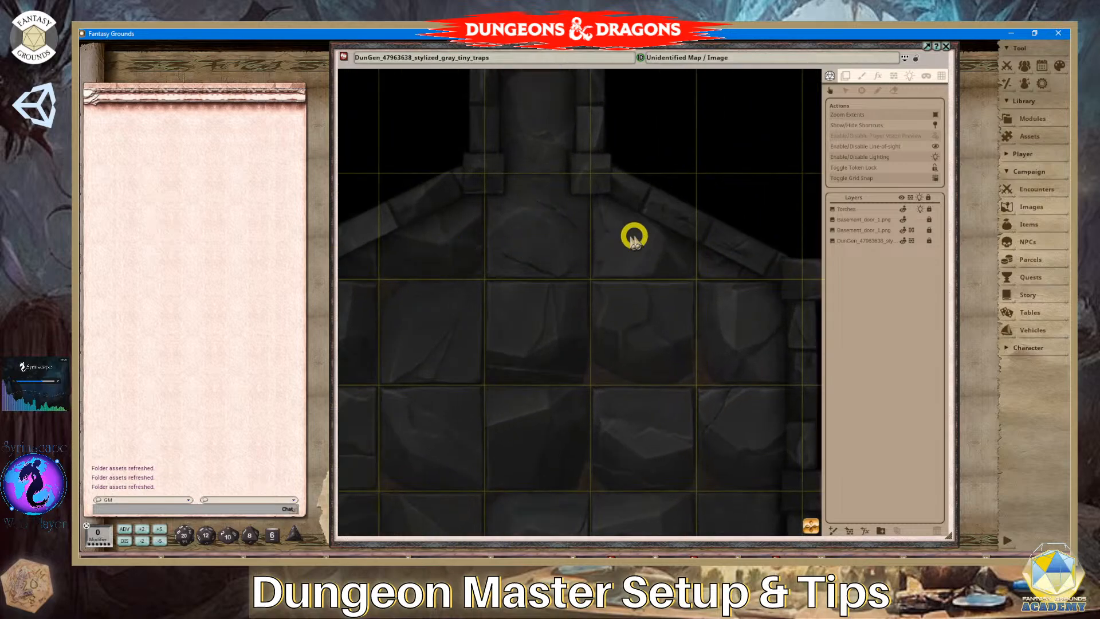
{"action": "scroll", "coordinate": [526, 283], "scroll_direction": "down", "scroll_amount": 2}
{"action": "scroll", "coordinate": [545, 324], "scroll_direction": "down", "scroll_amount": 1}
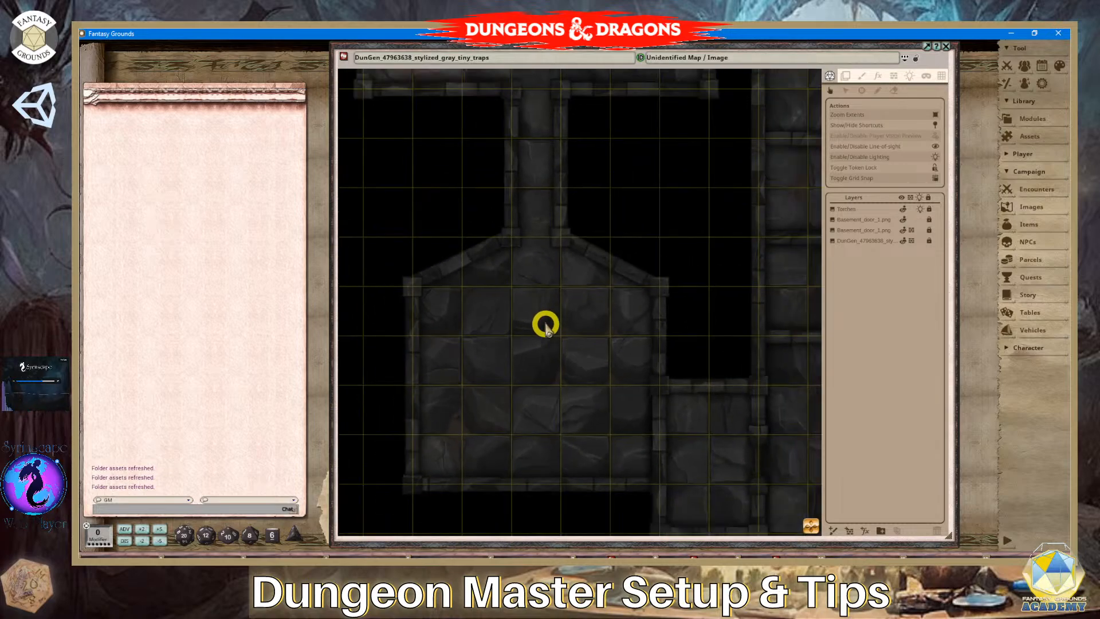
{"action": "scroll", "coordinate": [545, 325], "scroll_direction": "down", "scroll_amount": 1}
{"action": "left_click_drag", "start_coordinate": [808, 530], "coordinate": [803, 524]}
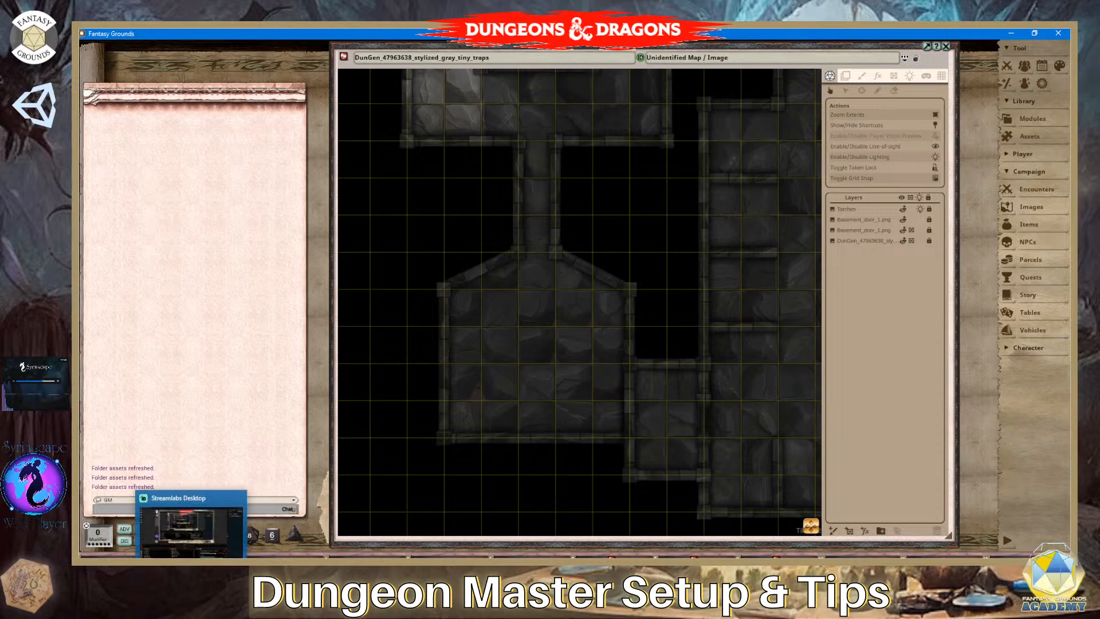
Switch to Streamlabs Desktop to check the live stream, and return to Fantasy Grounds.
{"action": "left_click", "coordinate": [135, 555]}
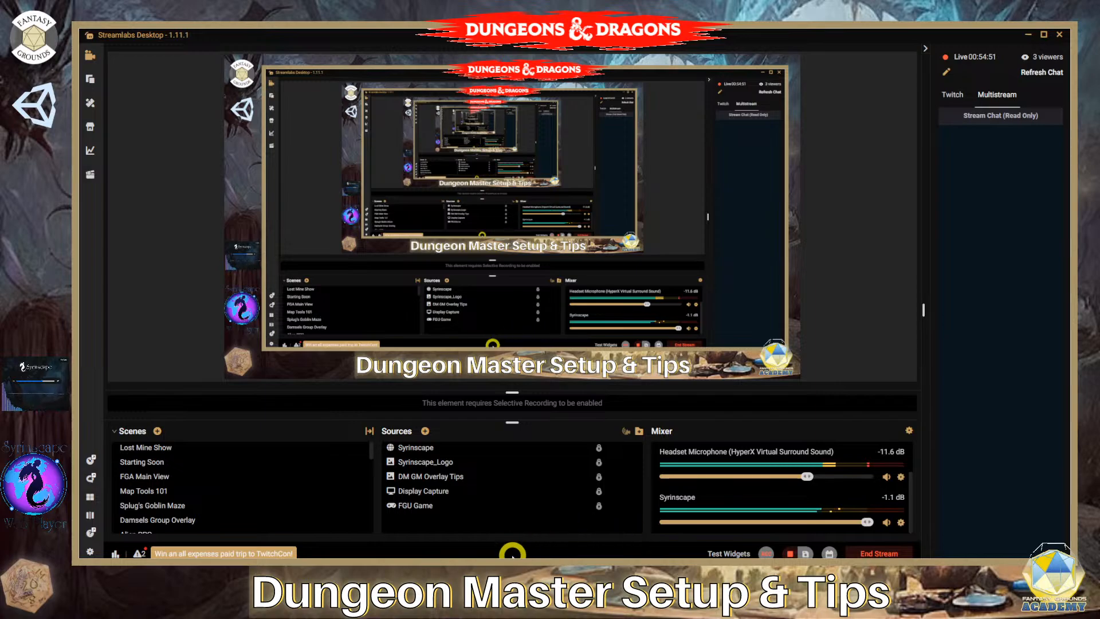
{"action": "mouse_move", "coordinate": [344, 573]}
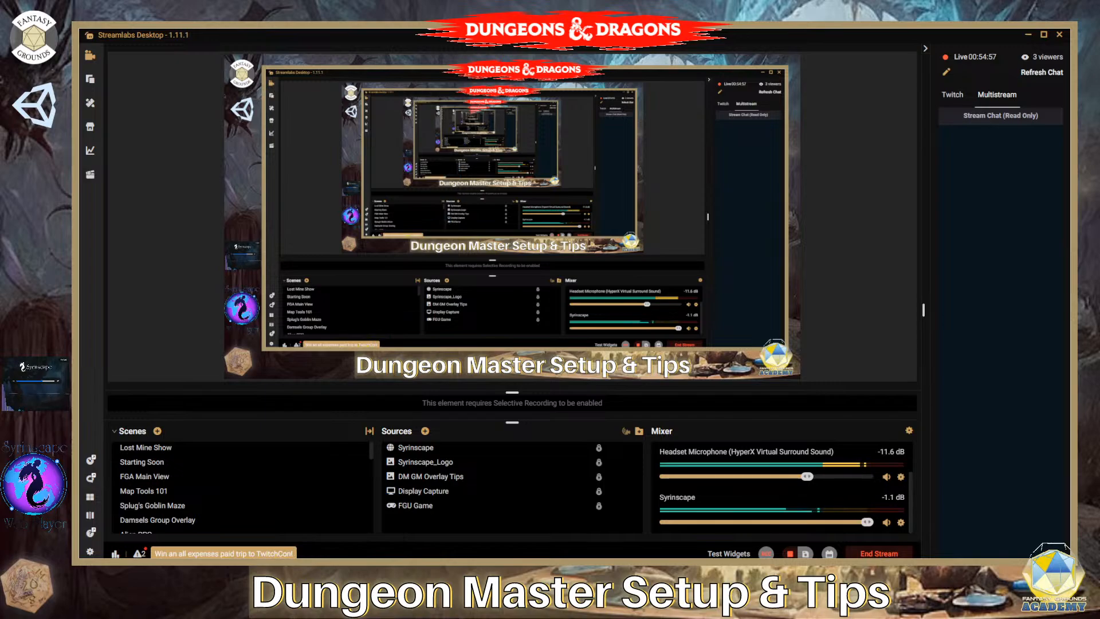
{"action": "left_click", "coordinate": [313, 573]}
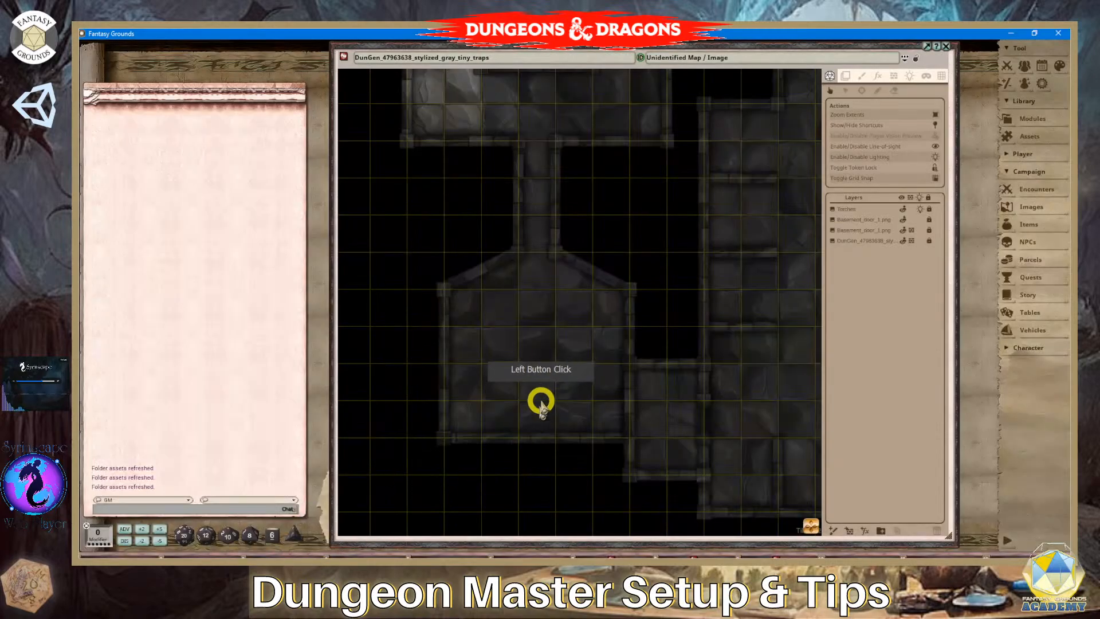
Disable line of sight and lighting on the dungeon map and look over the southern rooms.
{"action": "scroll", "coordinate": [577, 388], "scroll_direction": "down", "scroll_amount": 1}
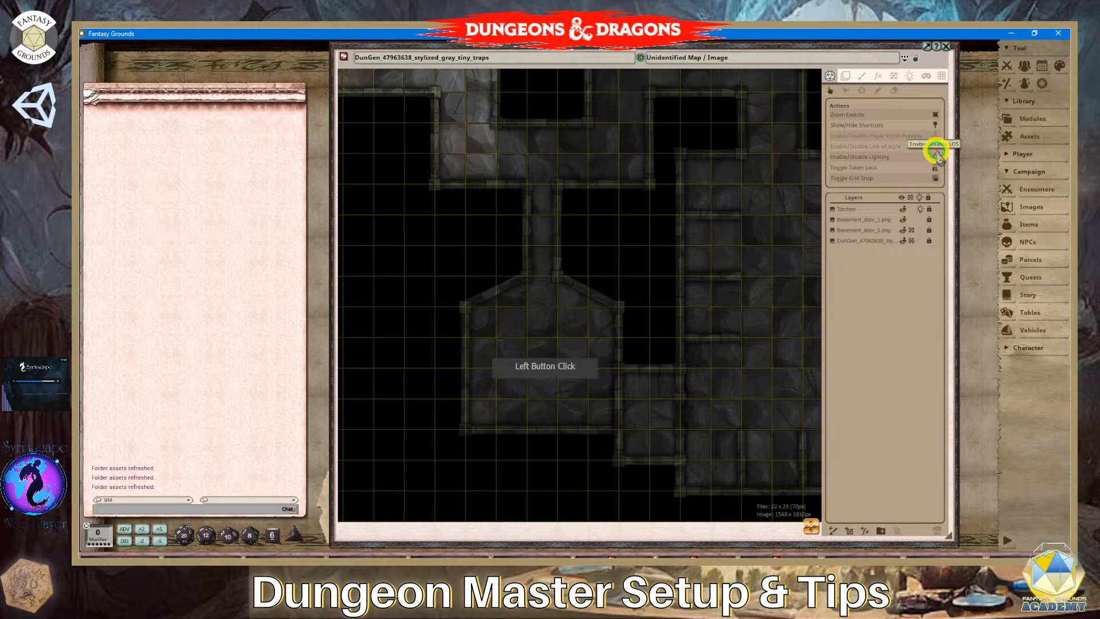
{"action": "left_click", "coordinate": [935, 148]}
{"action": "scroll", "coordinate": [705, 393], "scroll_direction": "down", "scroll_amount": 5}
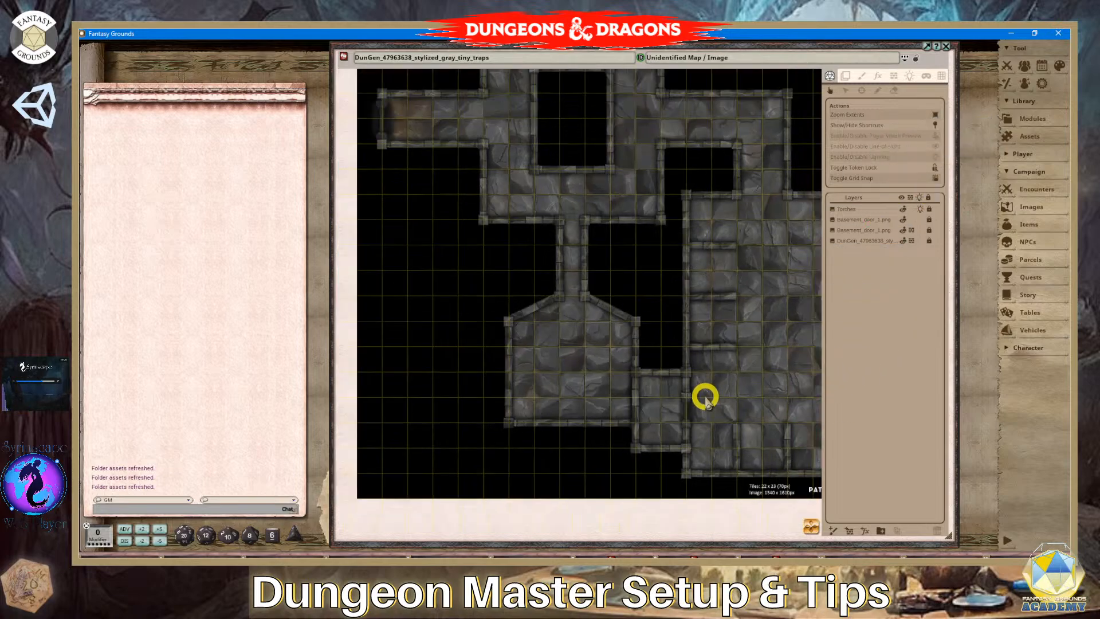
{"action": "left_click_drag", "start_coordinate": [810, 524], "coordinate": [891, 520]}
{"action": "scroll", "coordinate": [608, 428], "scroll_direction": "up", "scroll_amount": 5}
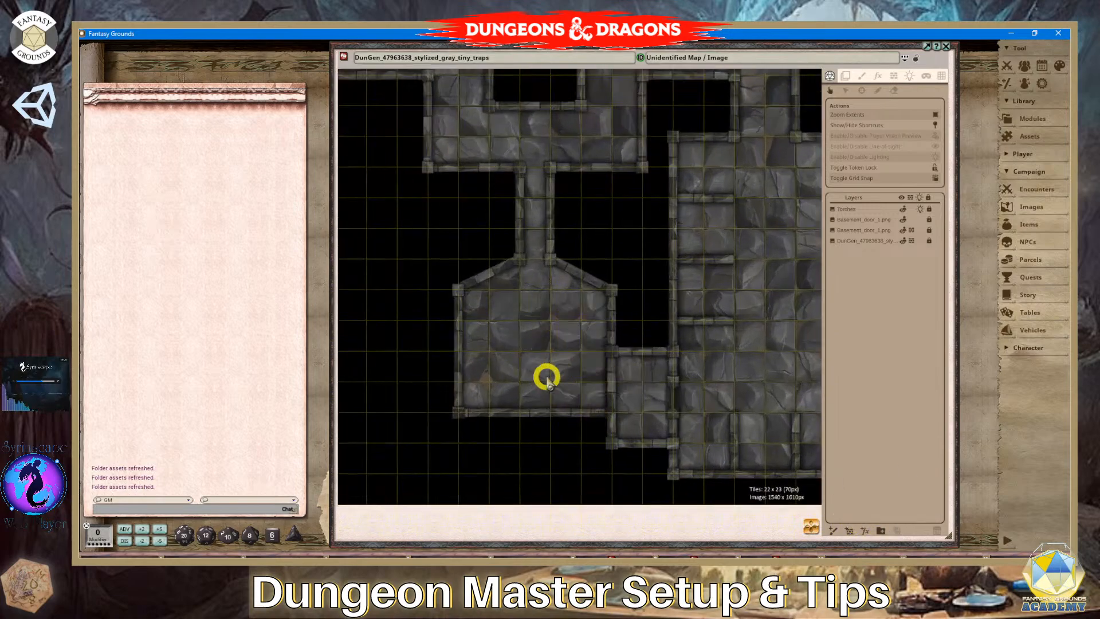
{"action": "scroll", "coordinate": [554, 350], "scroll_direction": "down", "scroll_amount": 2}
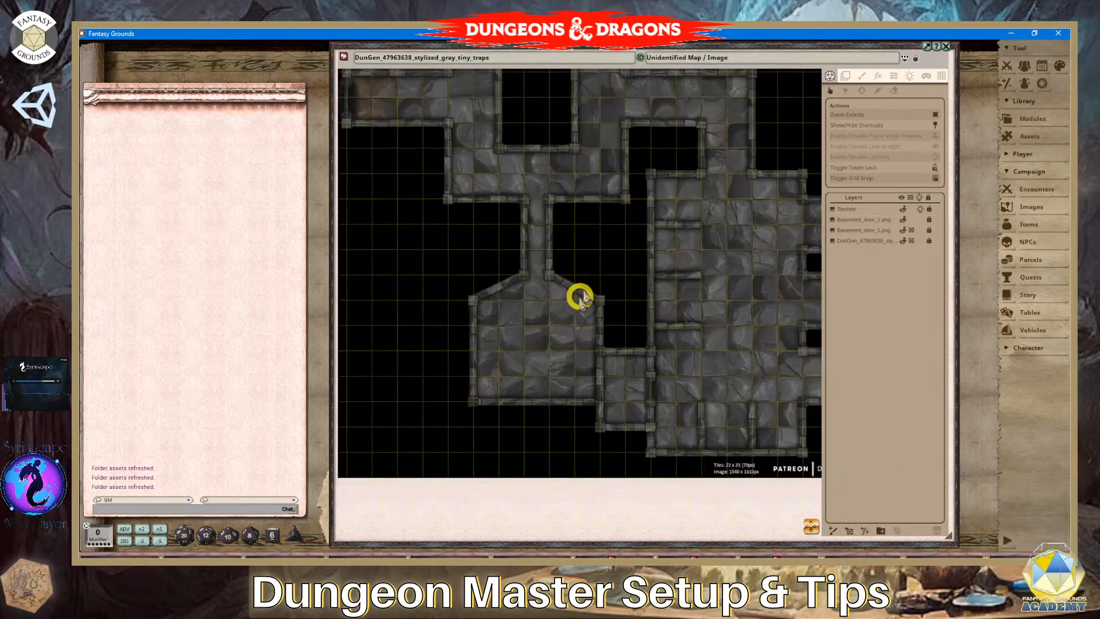
Lock the dungeon map image, add its link to the hotkey bar, and close the map.
{"action": "left_click", "coordinate": [916, 61]}
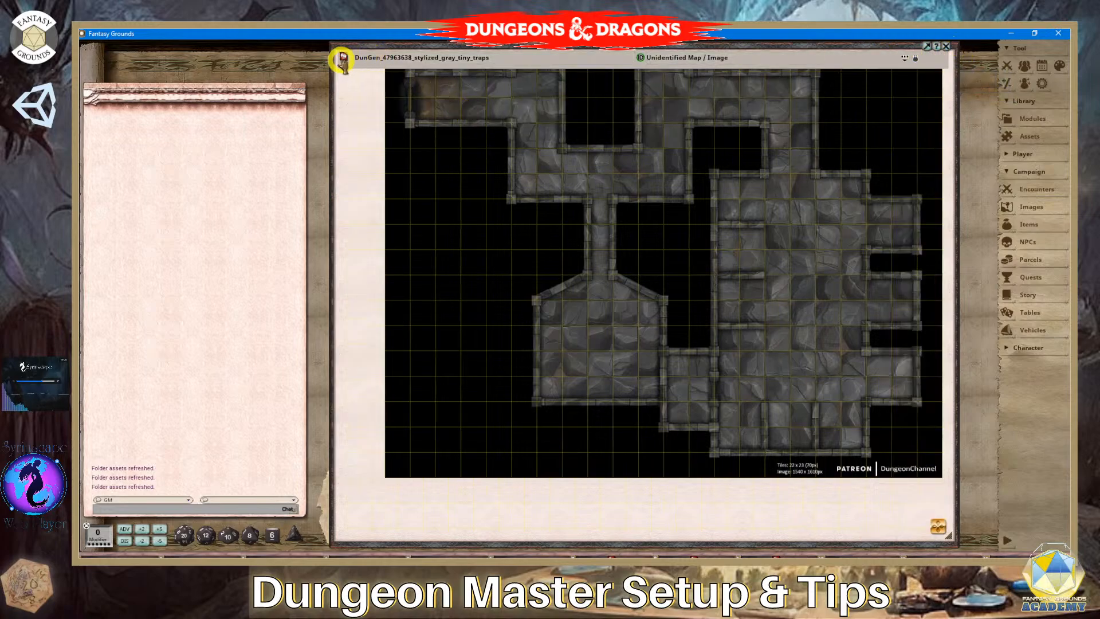
{"action": "left_click_drag", "start_coordinate": [342, 59], "coordinate": [690, 554]}
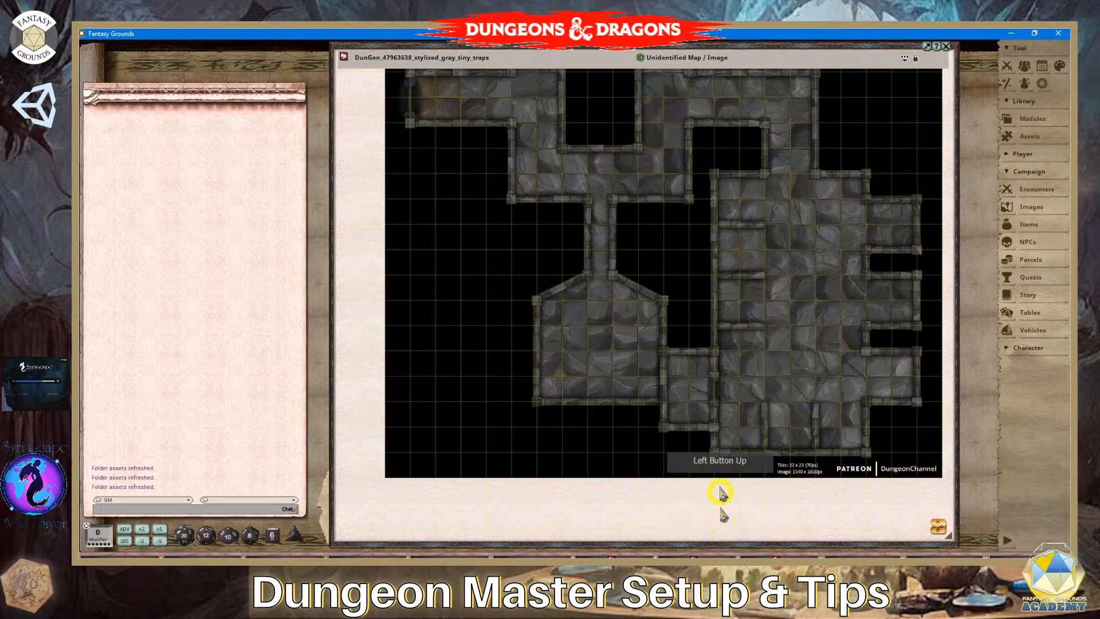
{"action": "left_click", "coordinate": [947, 47]}
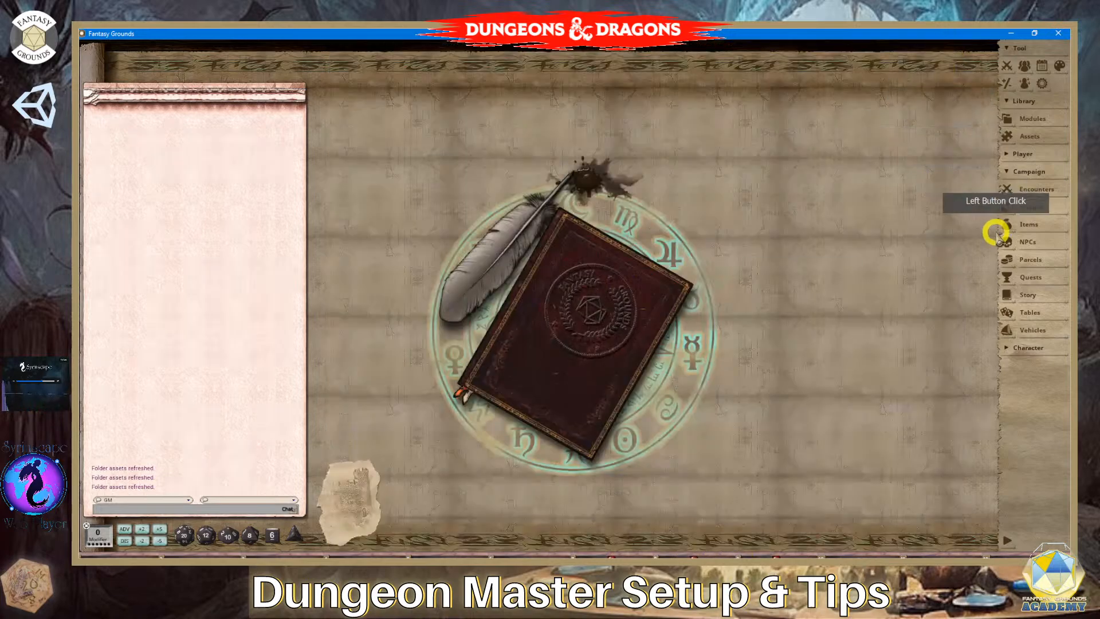
Open the campaign's NPCs and Encounters lists and arrange them side by side.
{"action": "left_click", "coordinate": [1021, 242]}
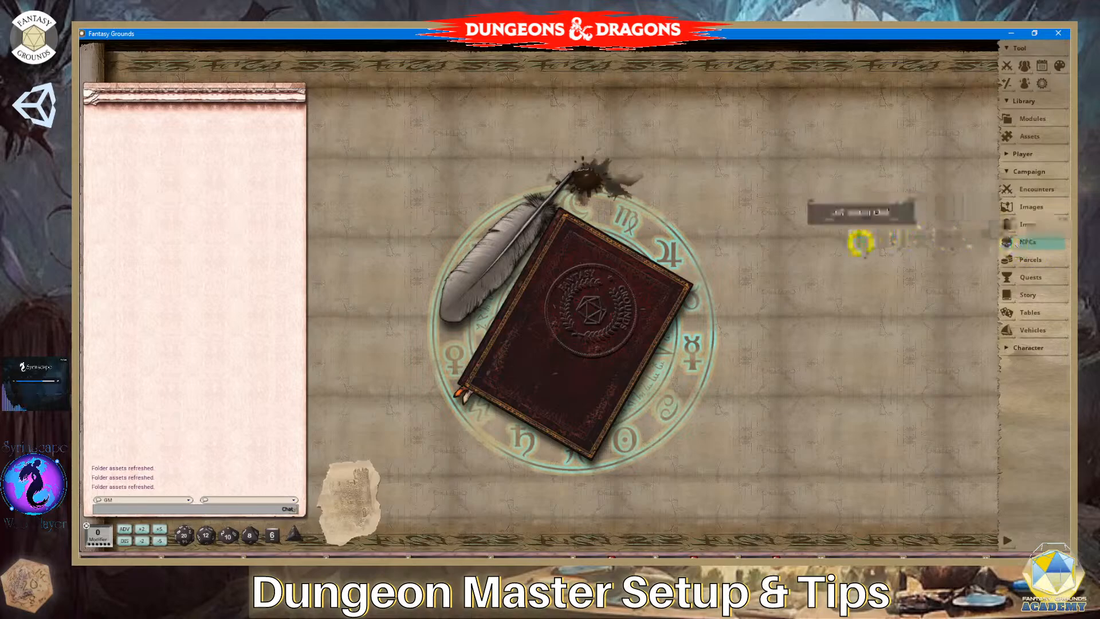
{"action": "left_click_drag", "start_coordinate": [598, 216], "coordinate": [617, 127]}
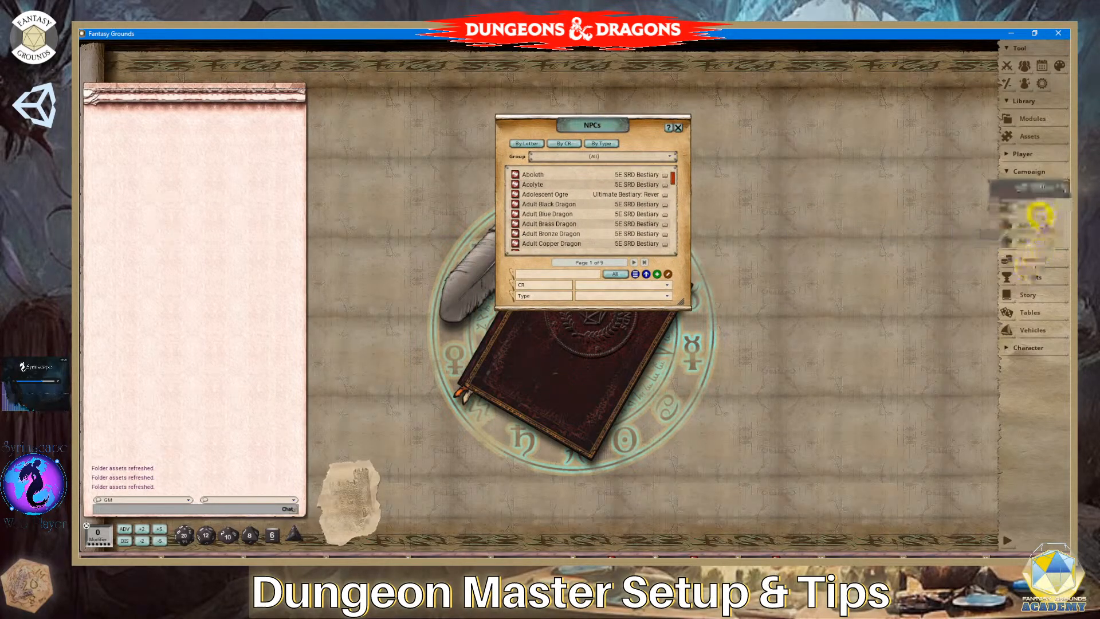
{"action": "left_click", "coordinate": [1036, 189]}
{"action": "left_click_drag", "start_coordinate": [573, 215], "coordinate": [813, 119]}
Add an encounter group named "The Cave Trolls Treasure Horde".
{"action": "left_click", "coordinate": [874, 153]}
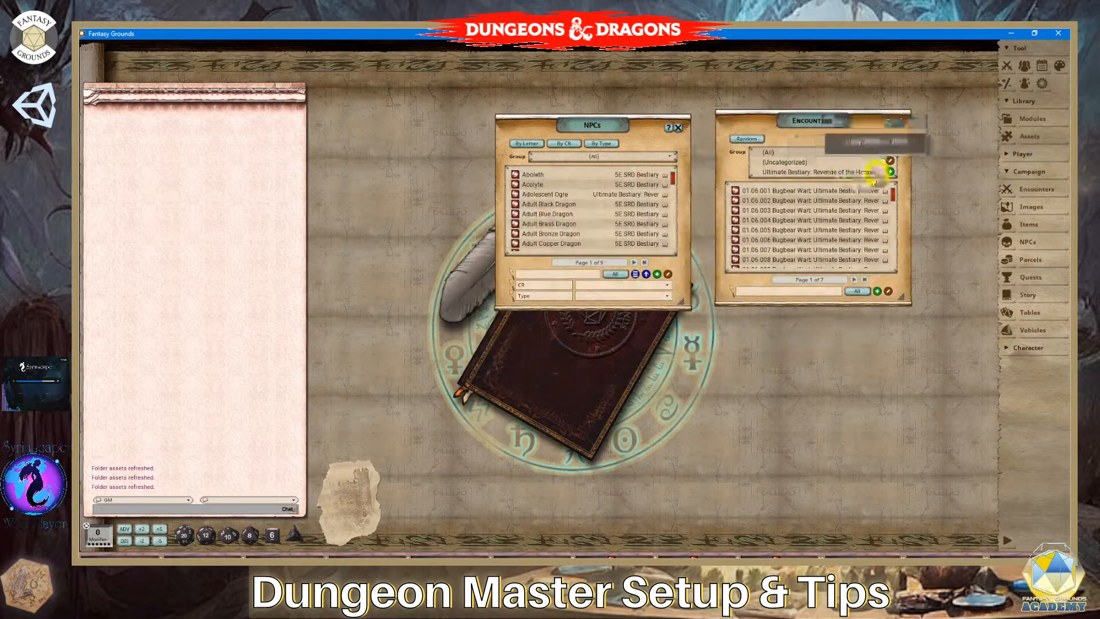
{"action": "left_click", "coordinate": [890, 172]}
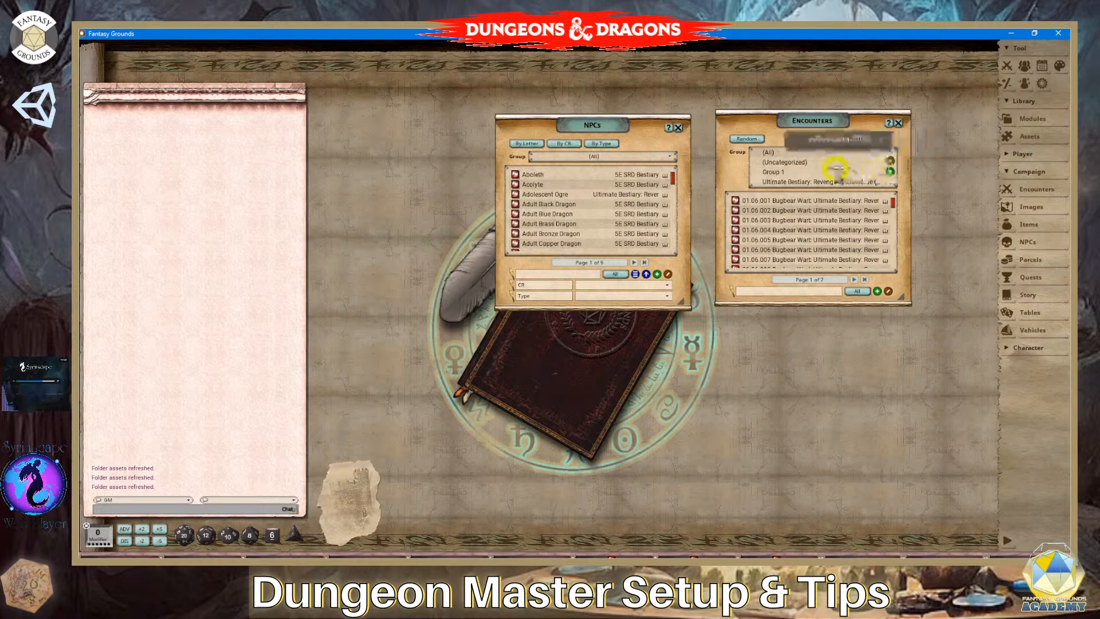
{"action": "left_click", "coordinate": [808, 172]}
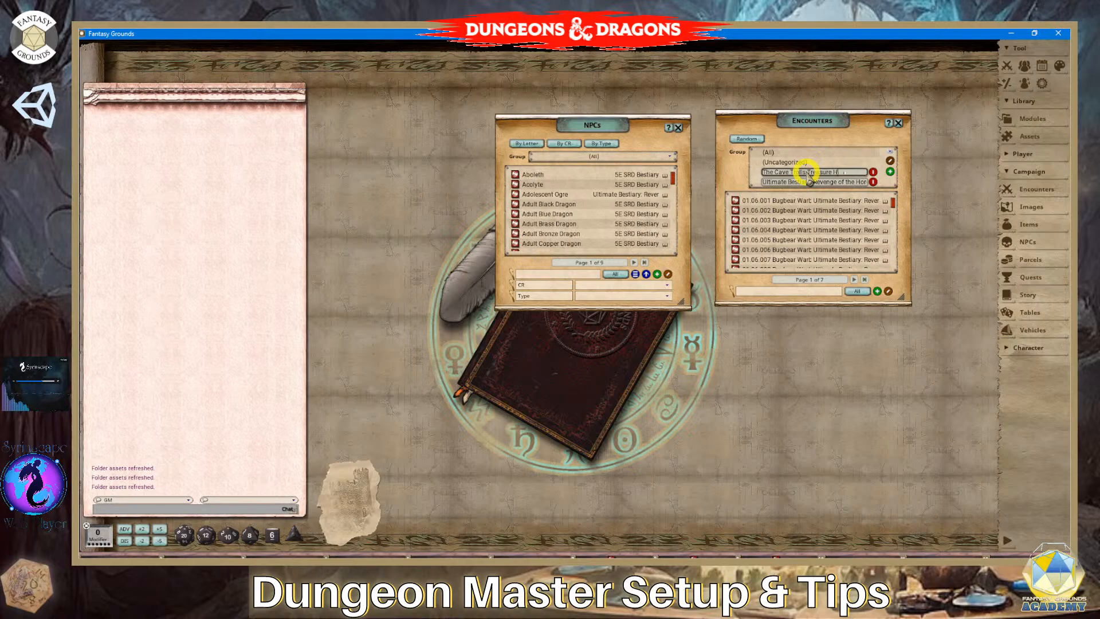
{"action": "type", "text": "e"}
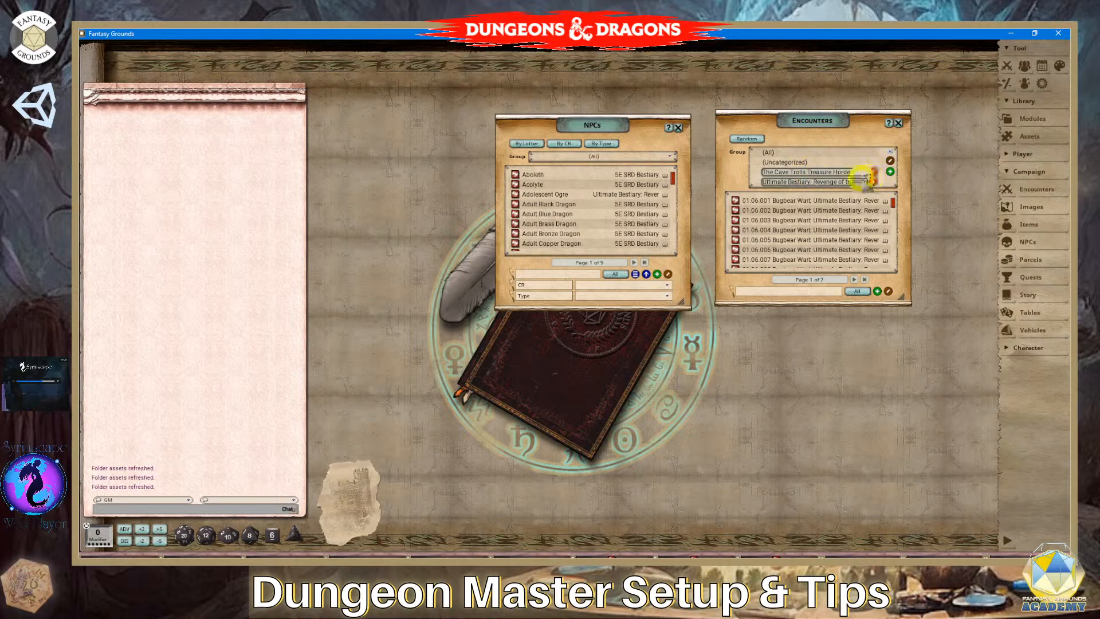
{"action": "left_click", "coordinate": [891, 162]}
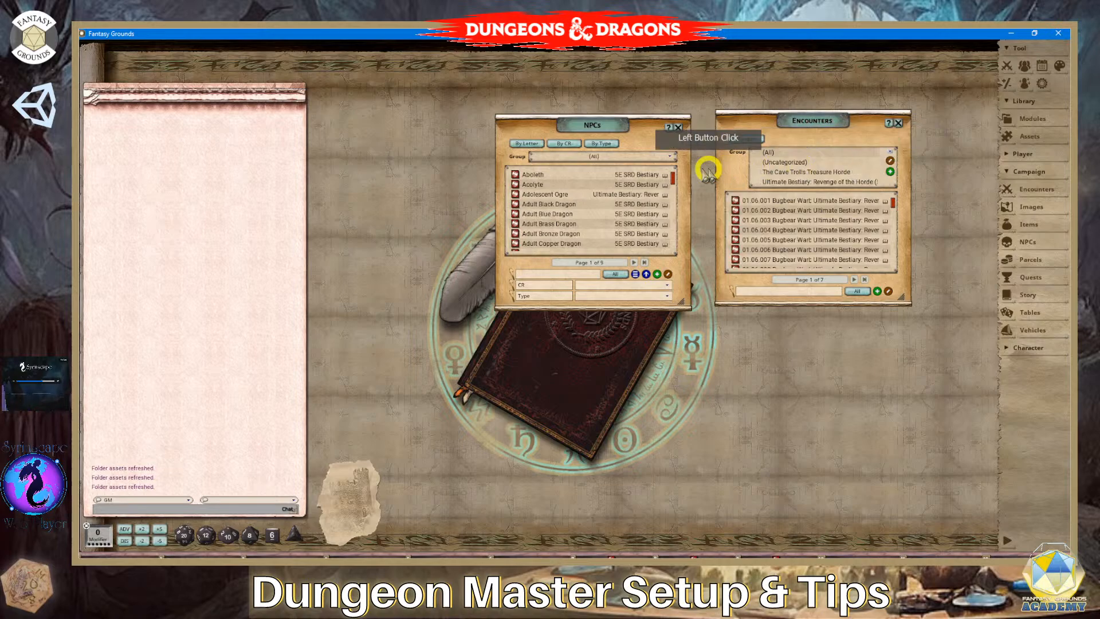
{"action": "left_click", "coordinate": [669, 157]}
{"action": "left_click", "coordinate": [670, 175]}
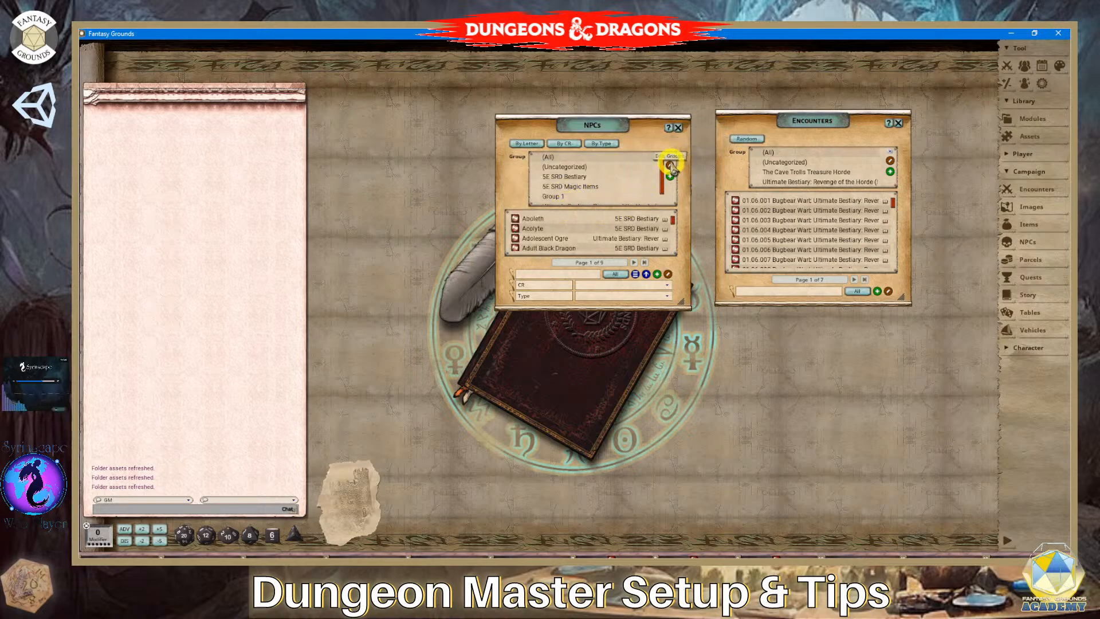
{"action": "left_click", "coordinate": [670, 166]}
{"action": "left_click", "coordinate": [587, 197]}
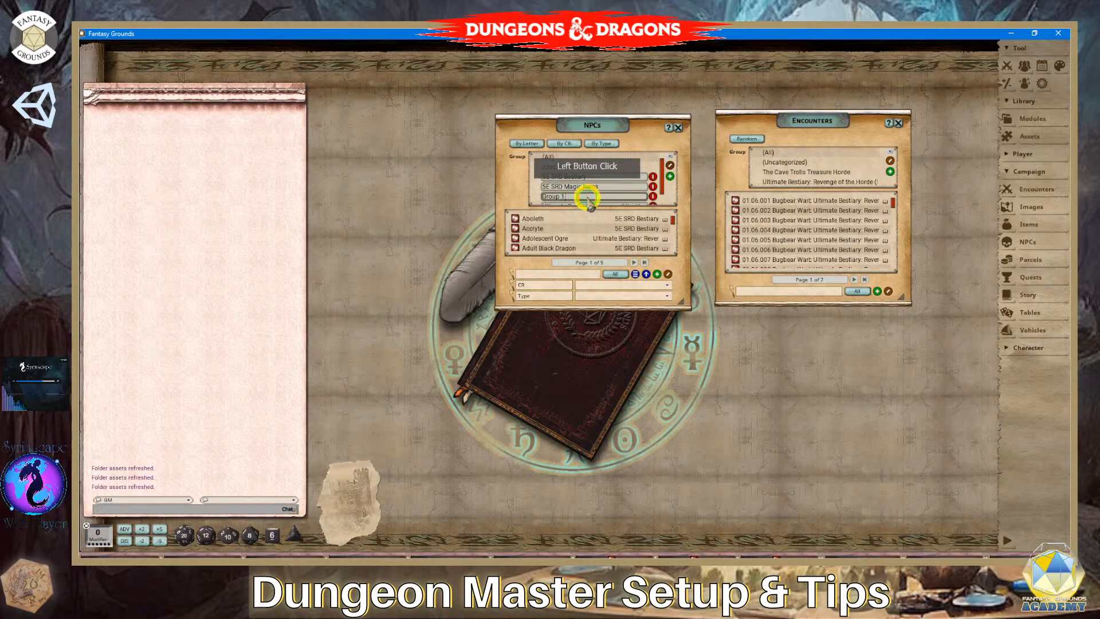
{"action": "key", "text": "BackSpace"}
{"action": "key", "text": "BackSpace"}
{"action": "key", "text": "BackSpace"}
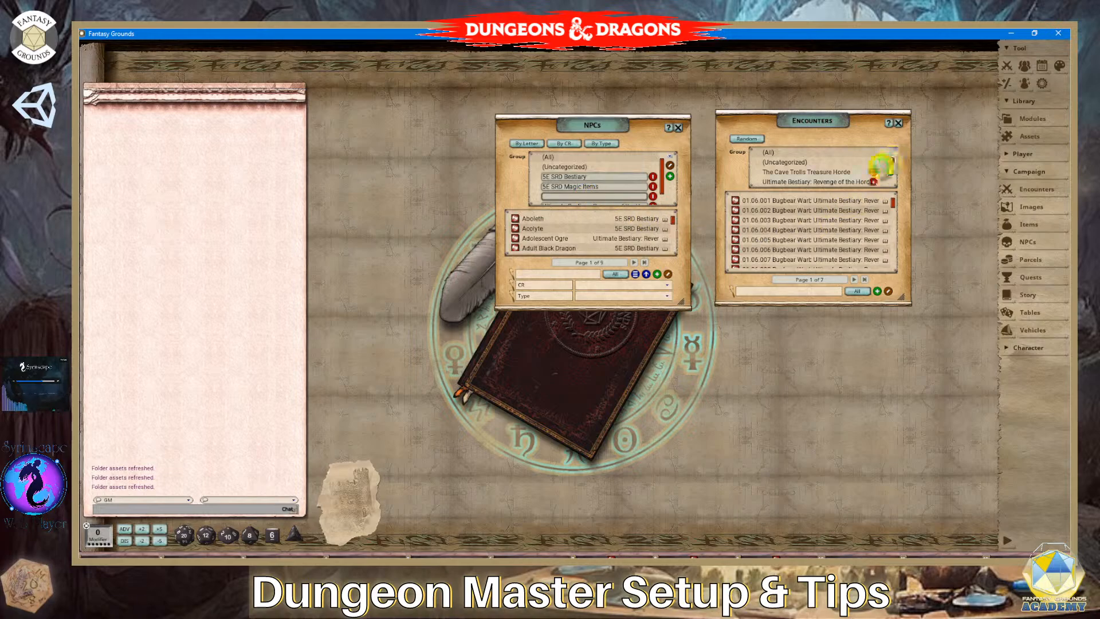
Copy the new encounter group's name and create an NPC group with that name, "The Cave Trolls Treasure Horde".
{"action": "left_click", "coordinate": [885, 164]}
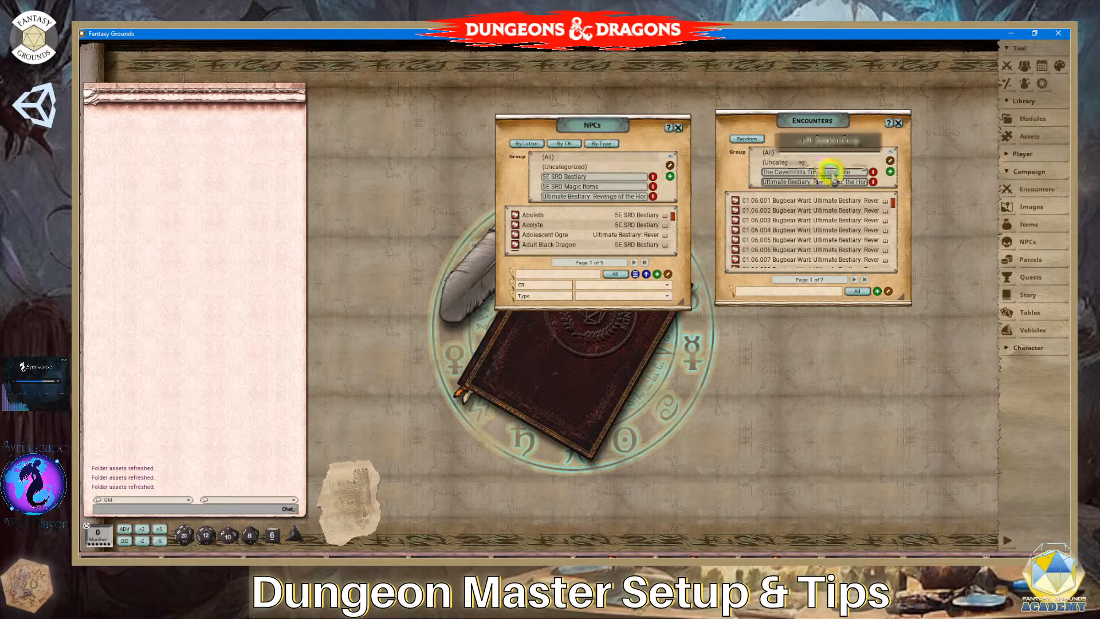
{"action": "left_click", "coordinate": [859, 174]}
{"action": "key", "text": "ctrl+c"}
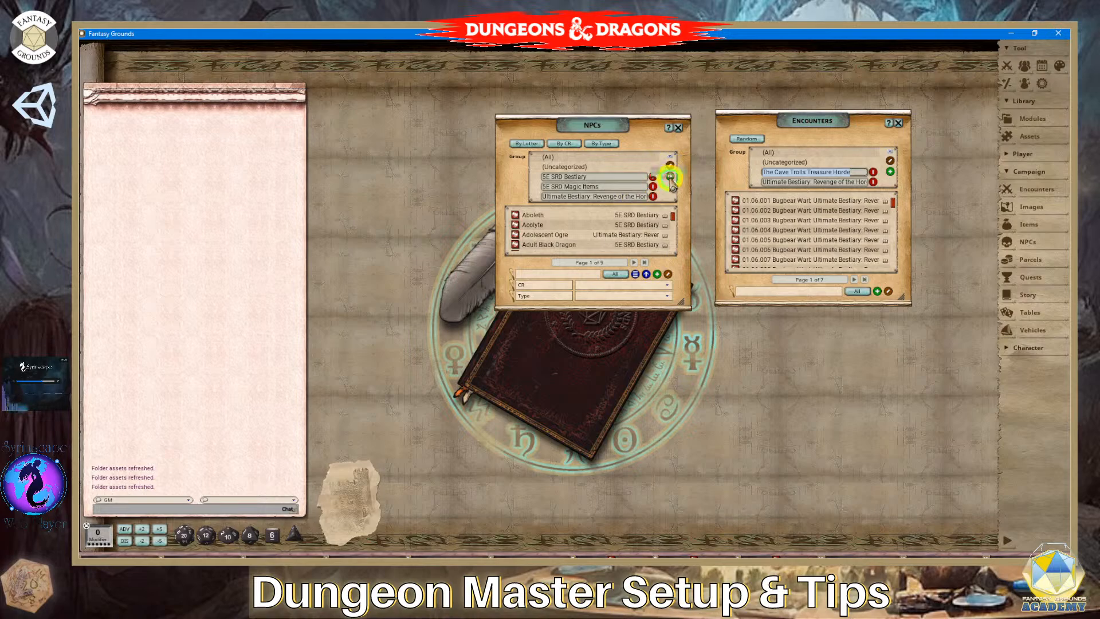
{"action": "left_click", "coordinate": [669, 176]}
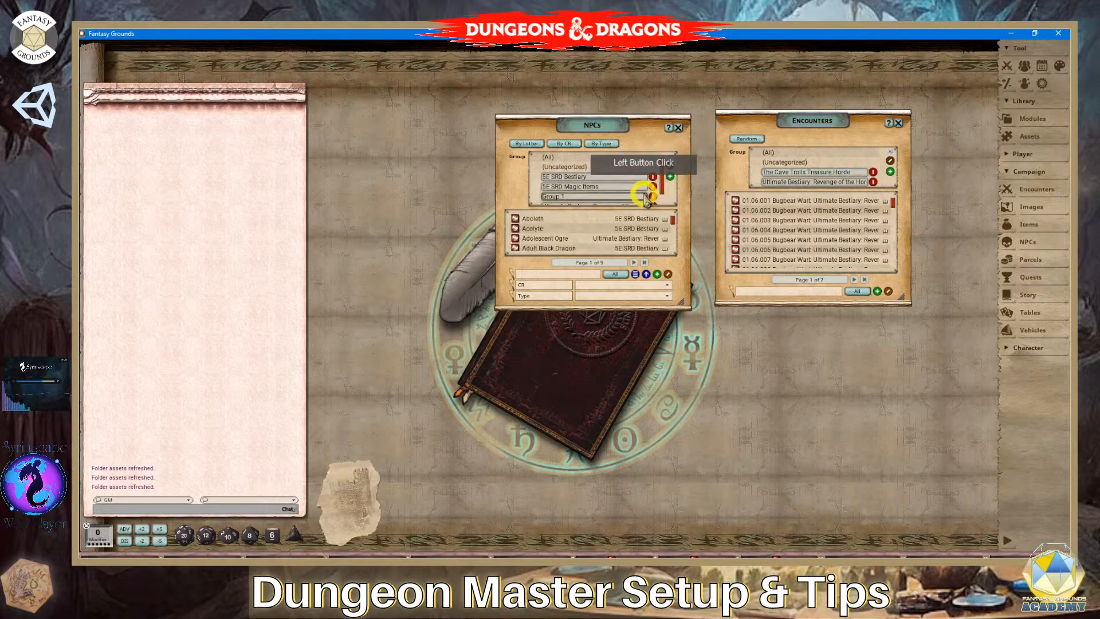
{"action": "left_click", "coordinate": [605, 191]}
{"action": "key", "text": "BackSpace"}
{"action": "key", "text": "BackSpace"}
{"action": "key", "text": "BackSpace"}
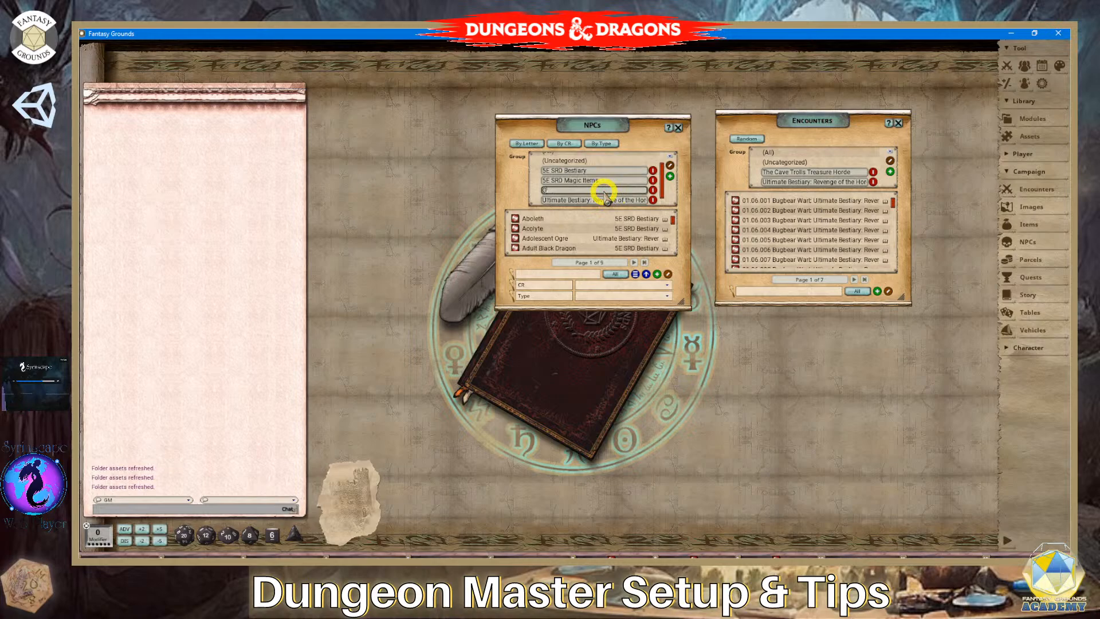
{"action": "key", "text": "ctrl+v"}
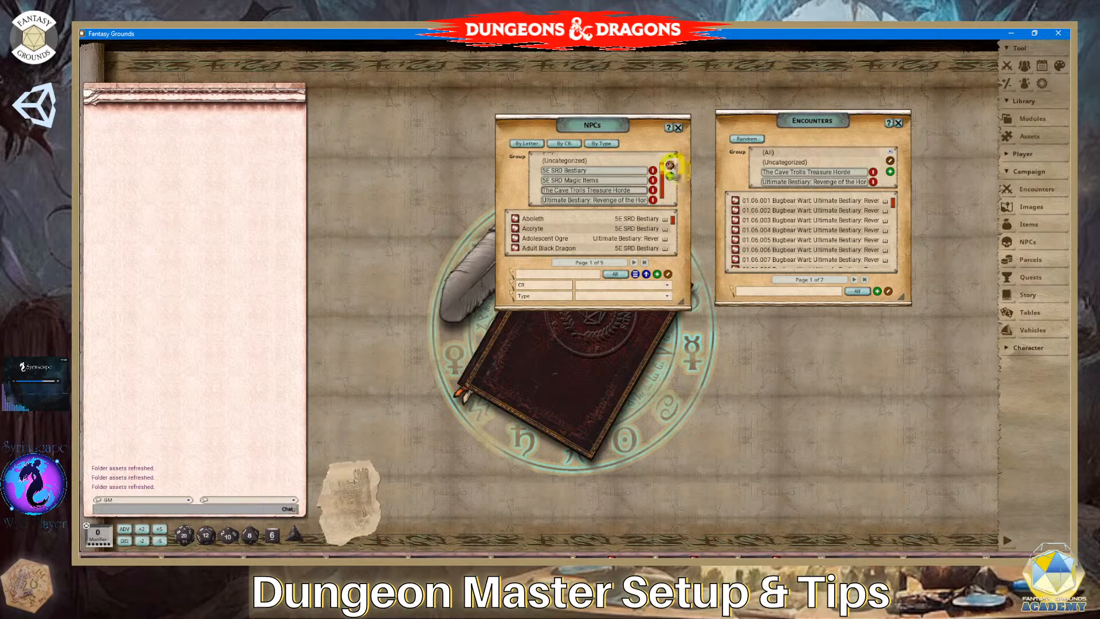
{"action": "left_click", "coordinate": [671, 166]}
Finish editing the encounter groups and filter the Encounters list to The Cave Trolls Treasure Horde.
{"action": "left_click", "coordinate": [889, 160]}
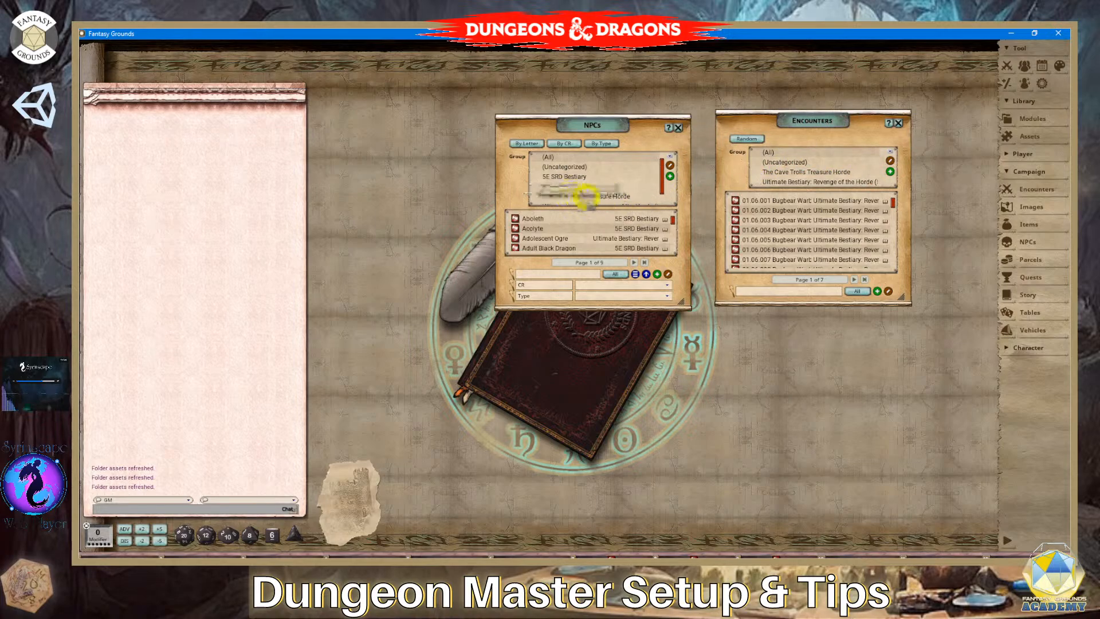
{"action": "left_click", "coordinate": [802, 171]}
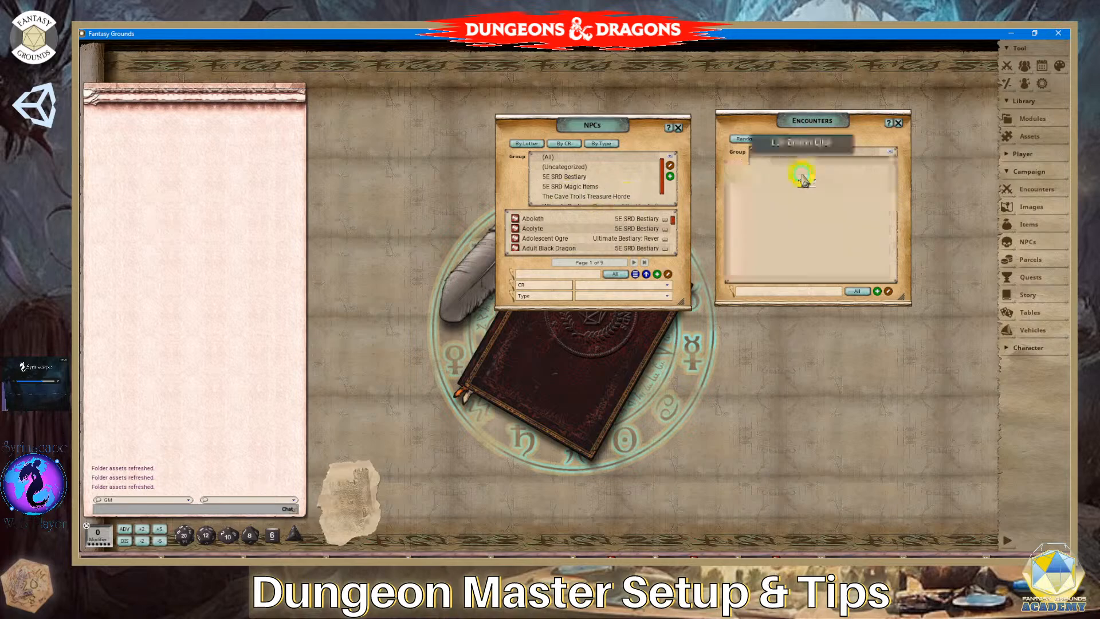
Restore the minimized Cave Troll record and filter the NPCs list to The Cave Trolls Treasure Horde group.
{"action": "scroll", "coordinate": [613, 219], "scroll_direction": "down", "scroll_amount": 2}
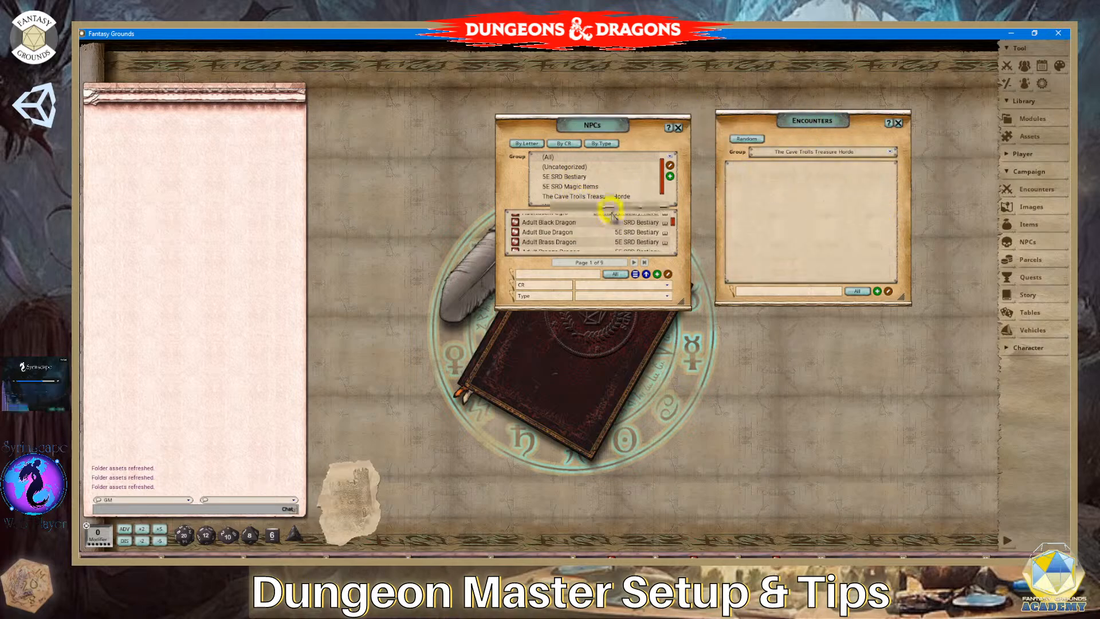
{"action": "scroll", "coordinate": [613, 226], "scroll_direction": "down", "scroll_amount": 3}
{"action": "scroll", "coordinate": [620, 237], "scroll_direction": "down", "scroll_amount": 2}
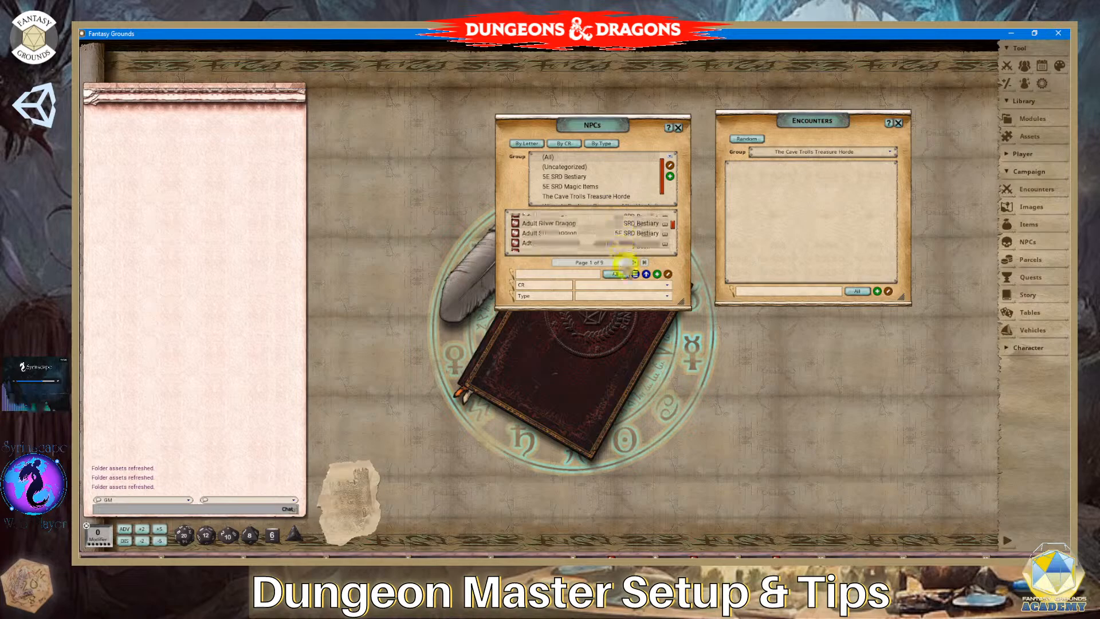
{"action": "scroll", "coordinate": [598, 226], "scroll_direction": "down", "scroll_amount": 1}
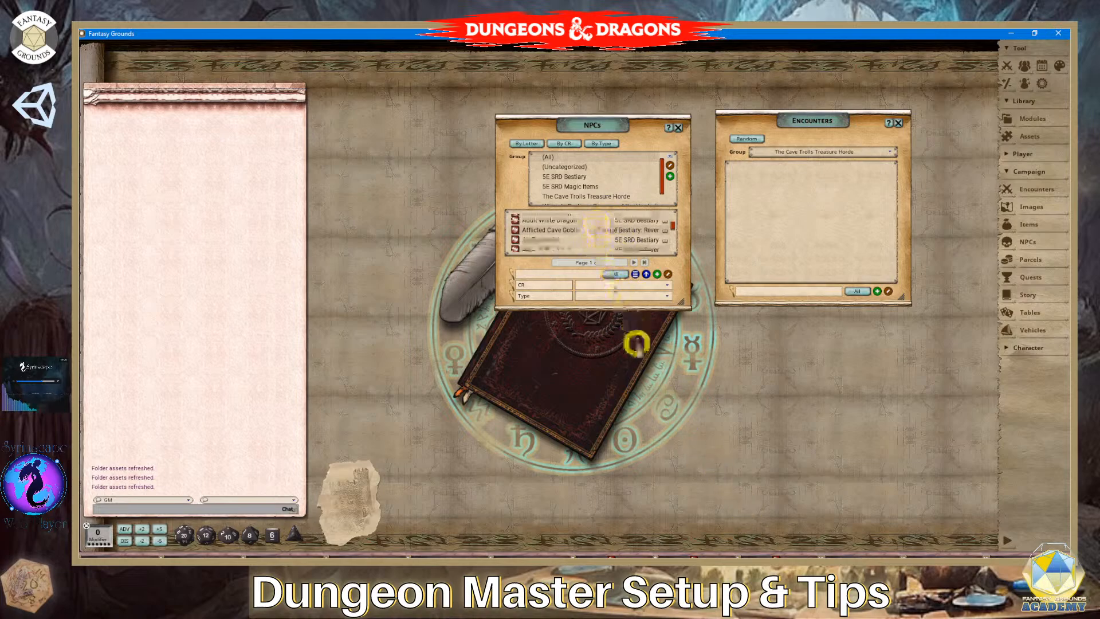
{"action": "left_click", "coordinate": [774, 560]}
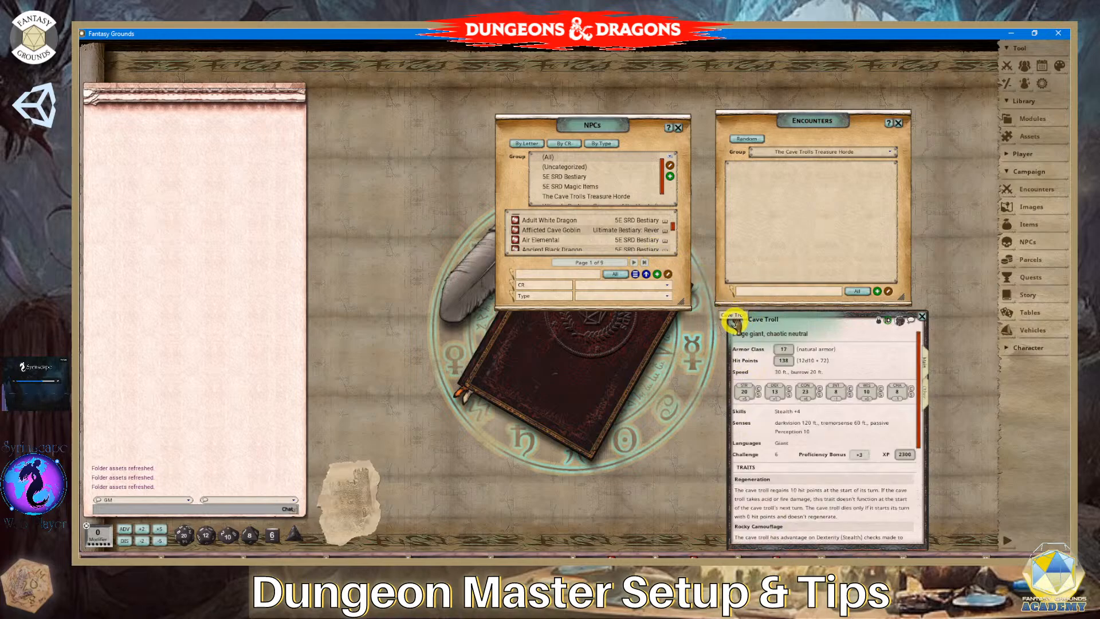
{"action": "left_click_drag", "start_coordinate": [734, 322], "coordinate": [653, 201]}
{"action": "left_click", "coordinate": [607, 198]}
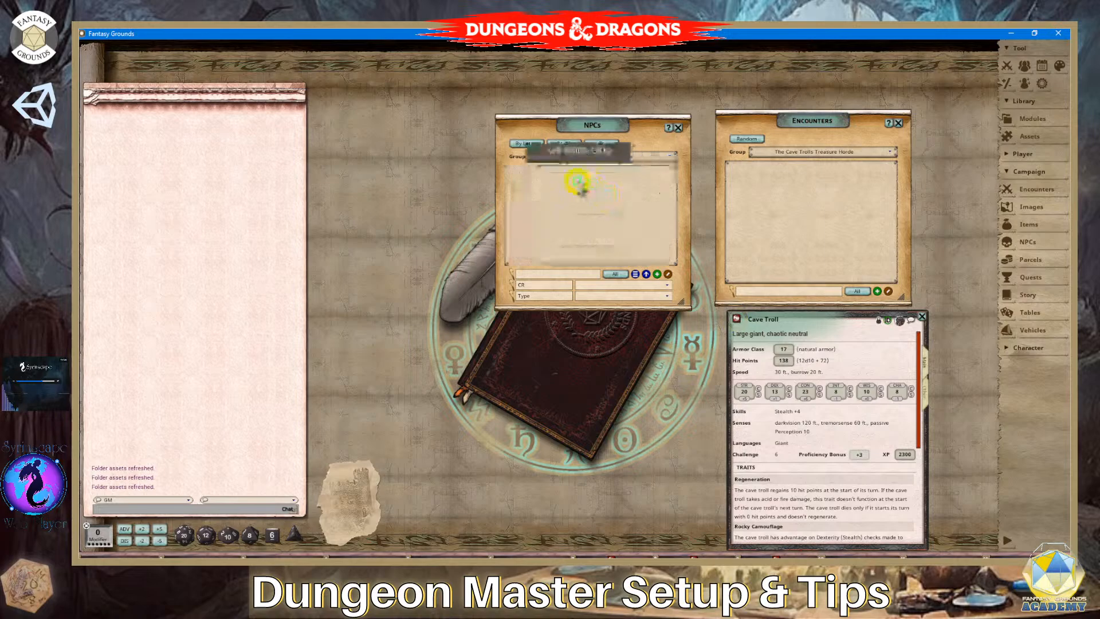
Copy the Cave Troll record into The Cave Trolls Treasure Horde group of the NPCs list.
{"action": "left_click", "coordinate": [878, 321]}
{"action": "left_click", "coordinate": [878, 321]}
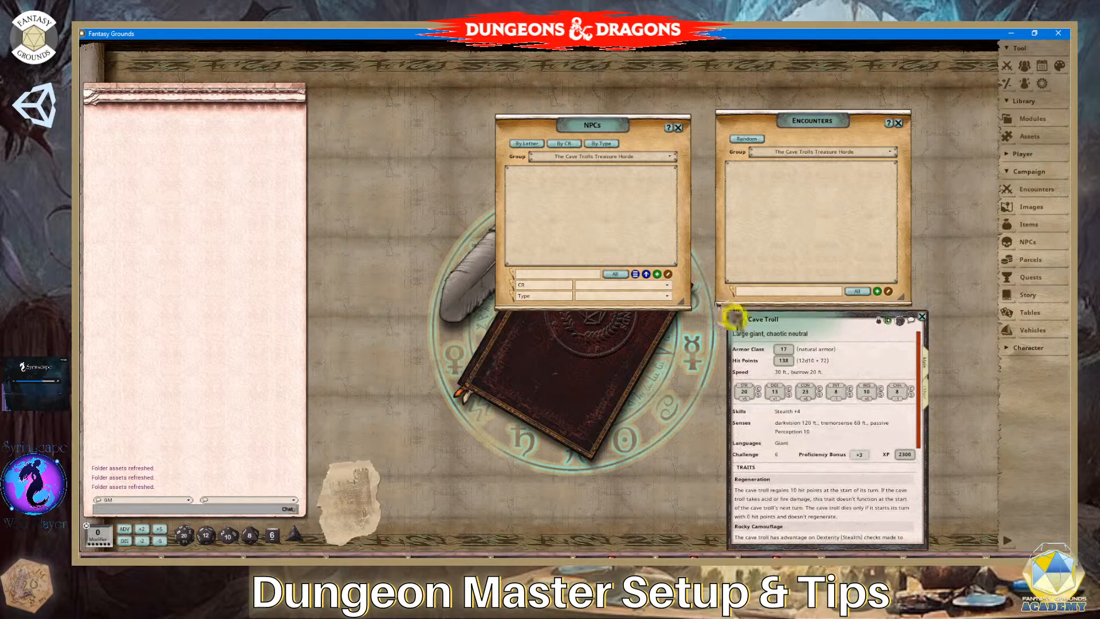
{"action": "left_click_drag", "start_coordinate": [733, 317], "coordinate": [572, 197]}
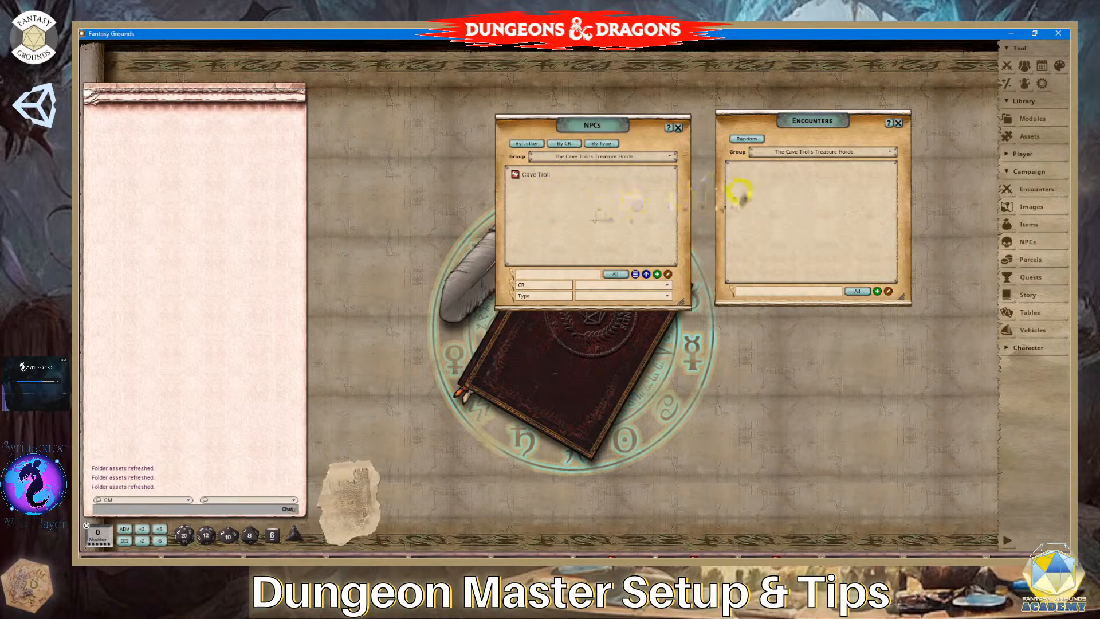
Open the group's Cave Troll copy, review its editable fields, and mark the NPC as unidentified.
{"action": "left_click", "coordinate": [516, 175]}
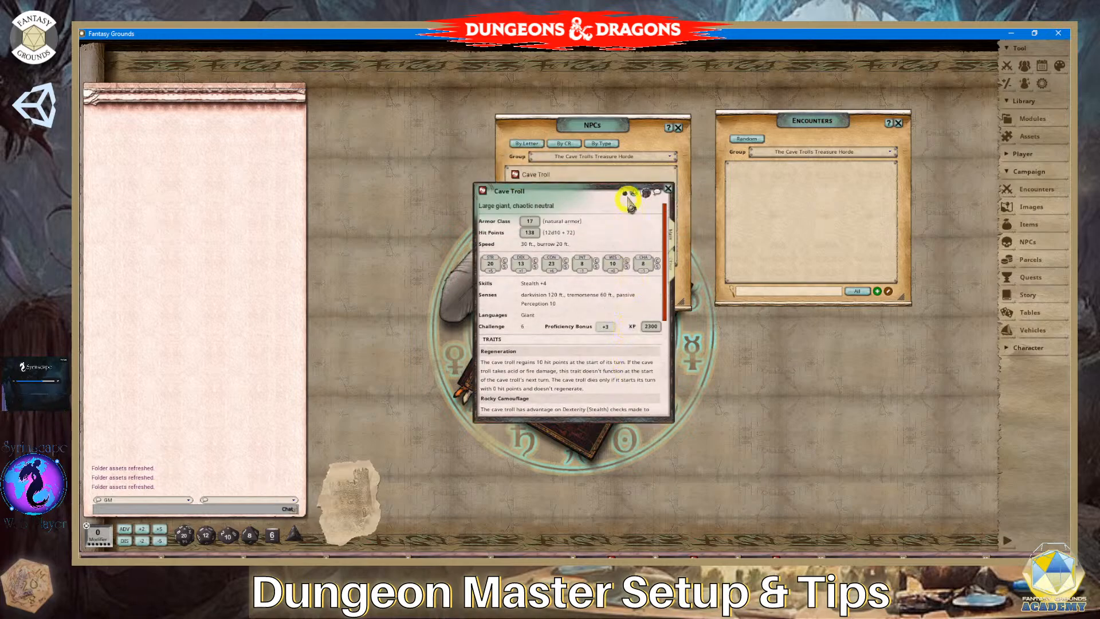
{"action": "left_click", "coordinate": [648, 192]}
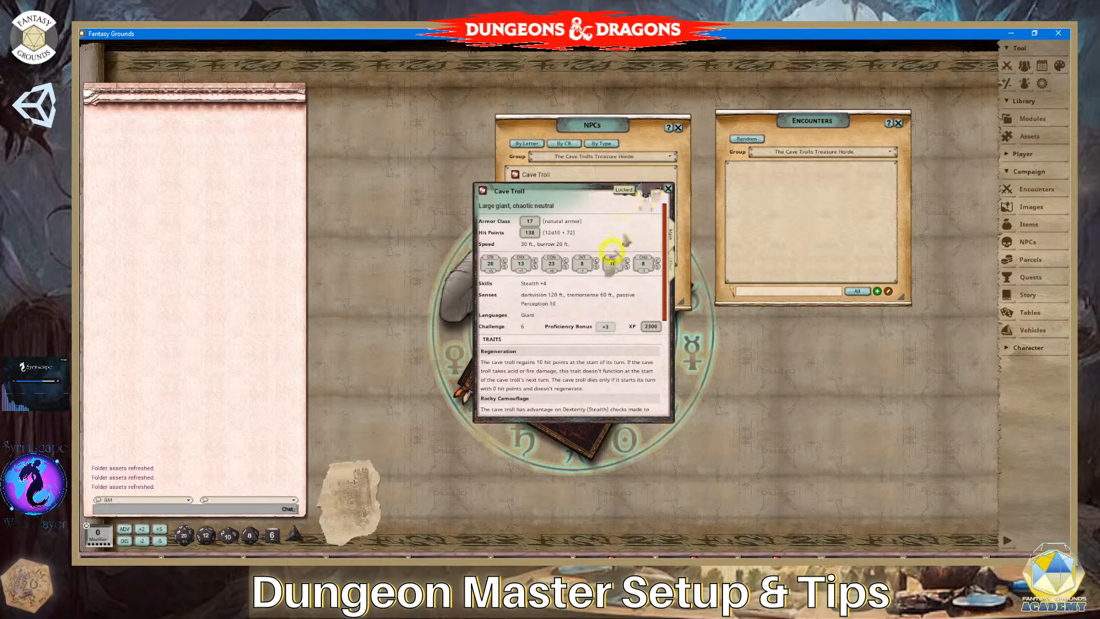
{"action": "scroll", "coordinate": [527, 309], "scroll_direction": "down", "scroll_amount": 3}
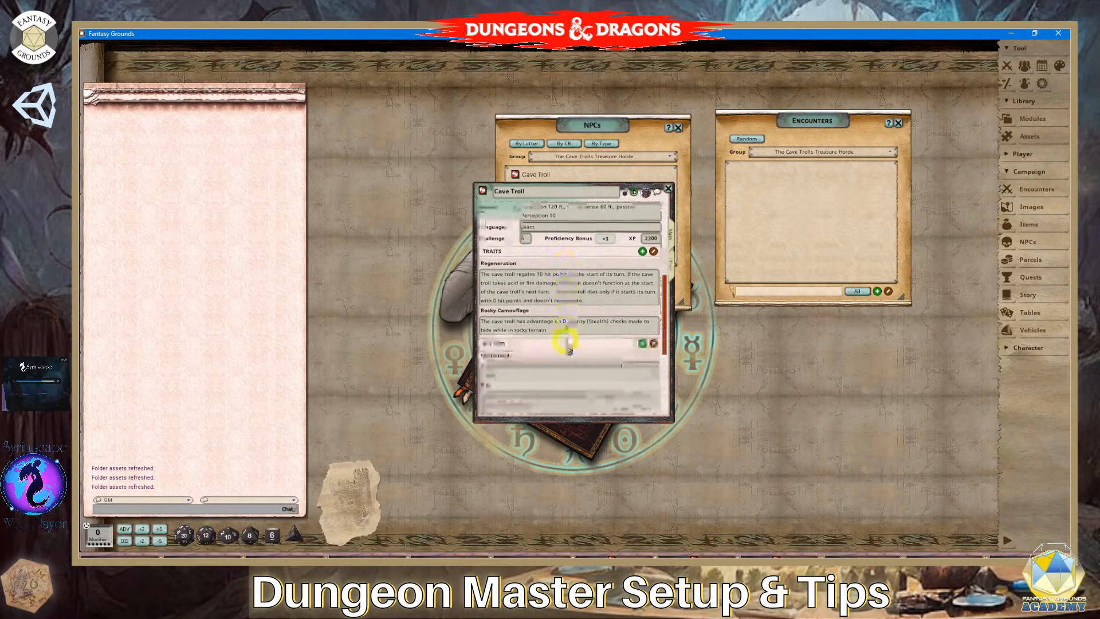
{"action": "scroll", "coordinate": [590, 292], "scroll_direction": "up", "scroll_amount": 5}
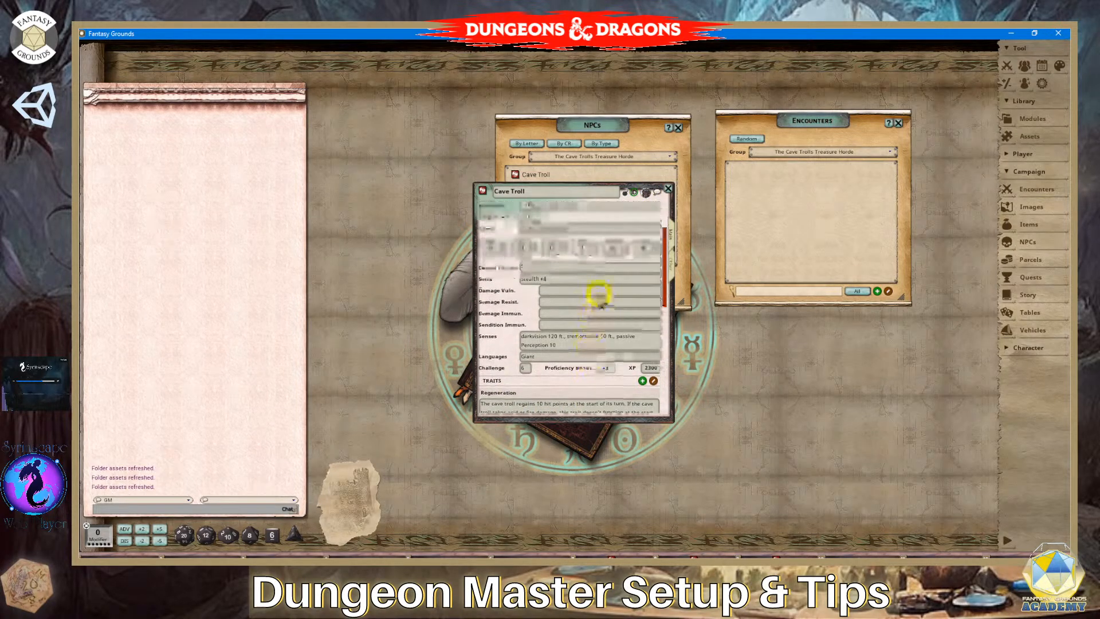
{"action": "left_click", "coordinate": [629, 189]}
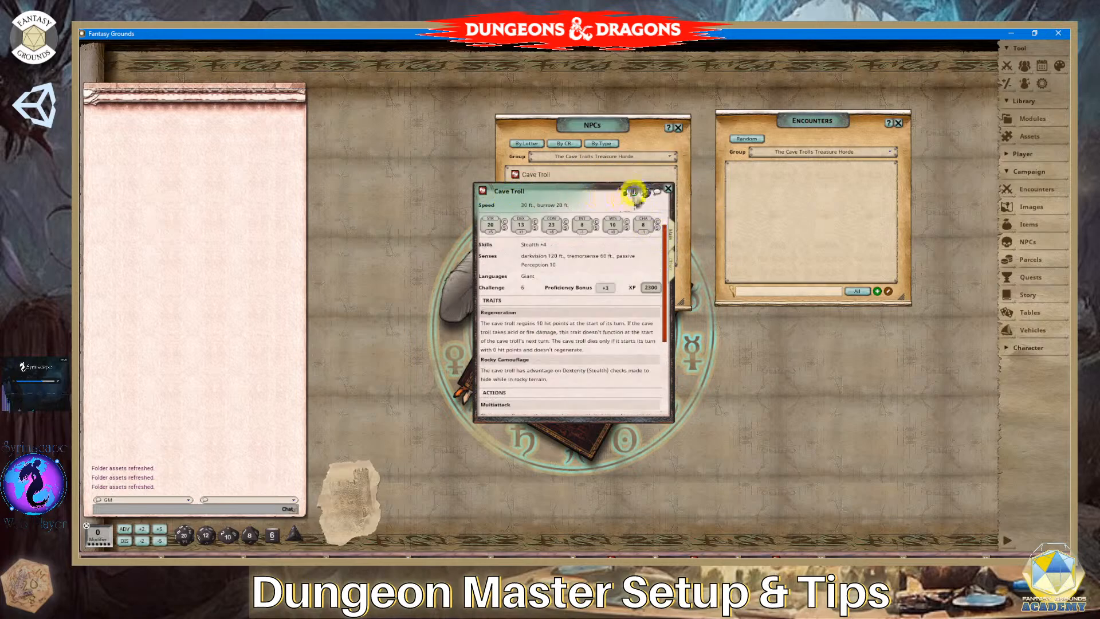
{"action": "left_click", "coordinate": [634, 192]}
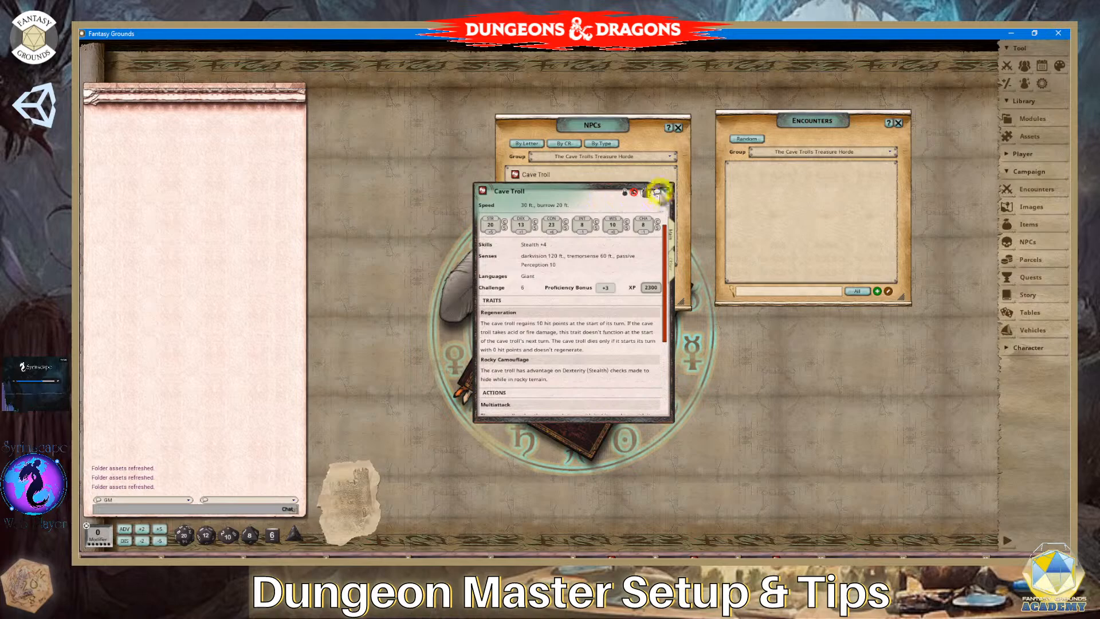
Unlock the Cave Troll record, set its Non-ID Name to "large gray creature", and lock the record again.
{"action": "left_click", "coordinate": [627, 193]}
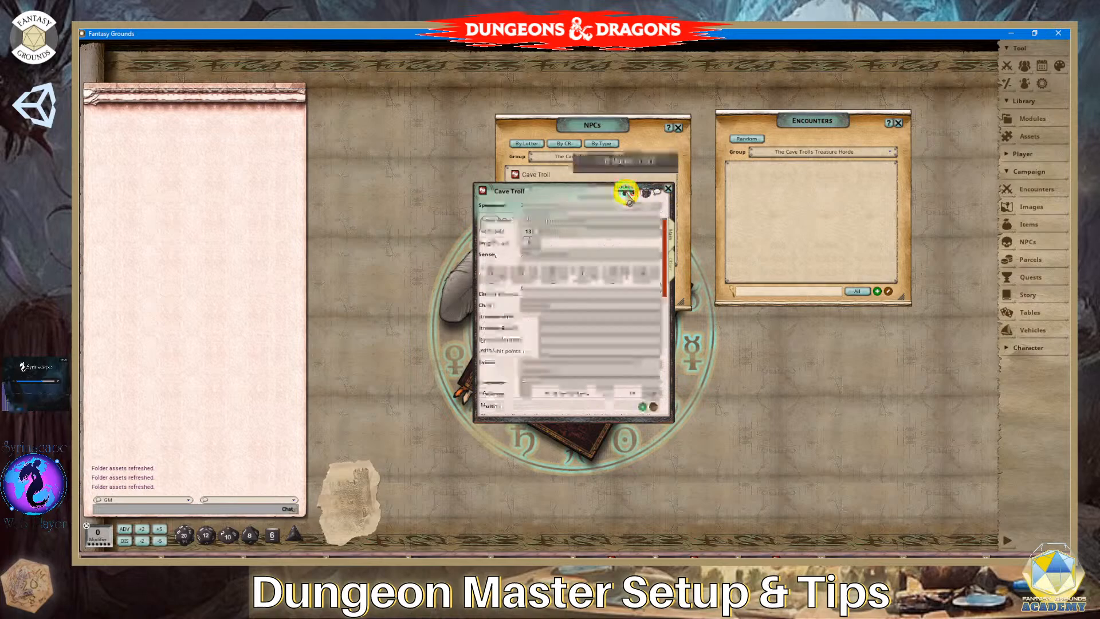
{"action": "scroll", "coordinate": [601, 240], "scroll_direction": "up", "scroll_amount": 2}
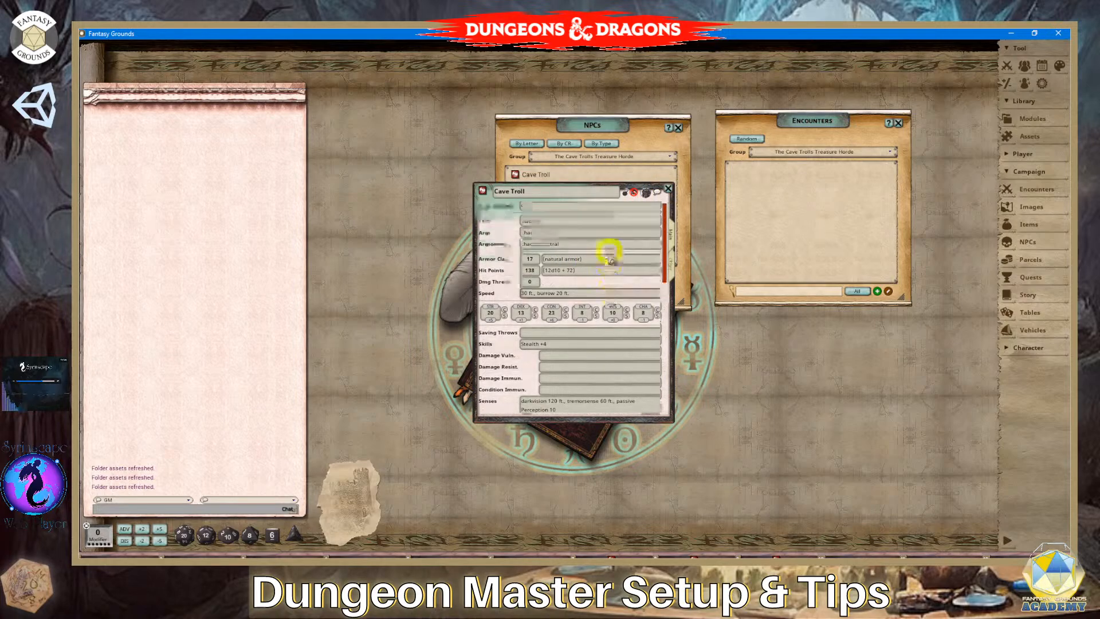
{"action": "left_click", "coordinate": [539, 207]}
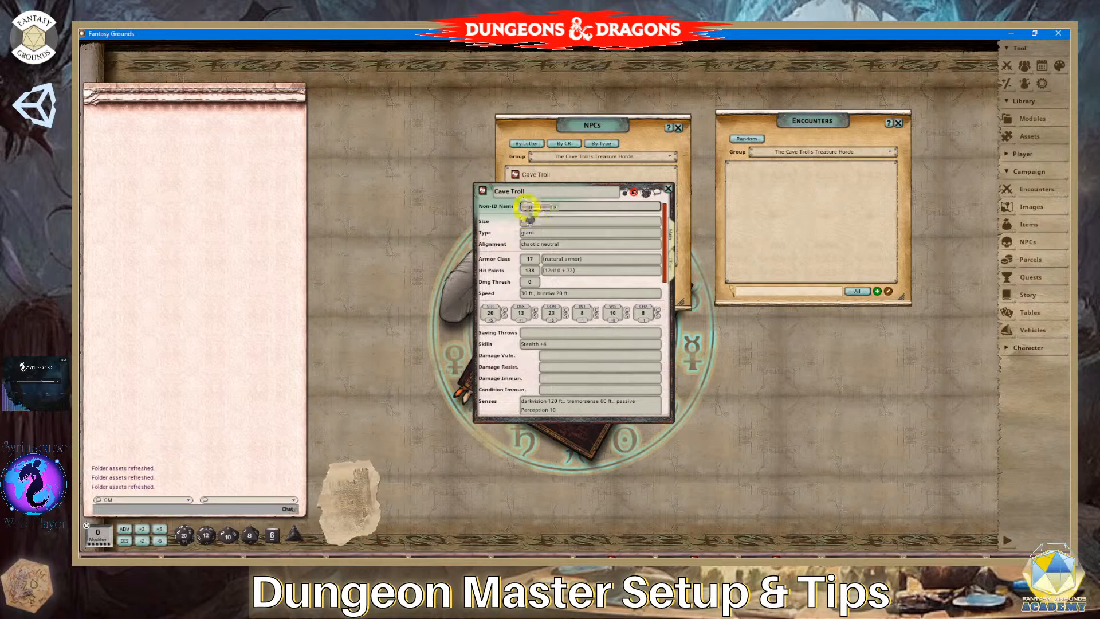
{"action": "left_click", "coordinate": [536, 220]}
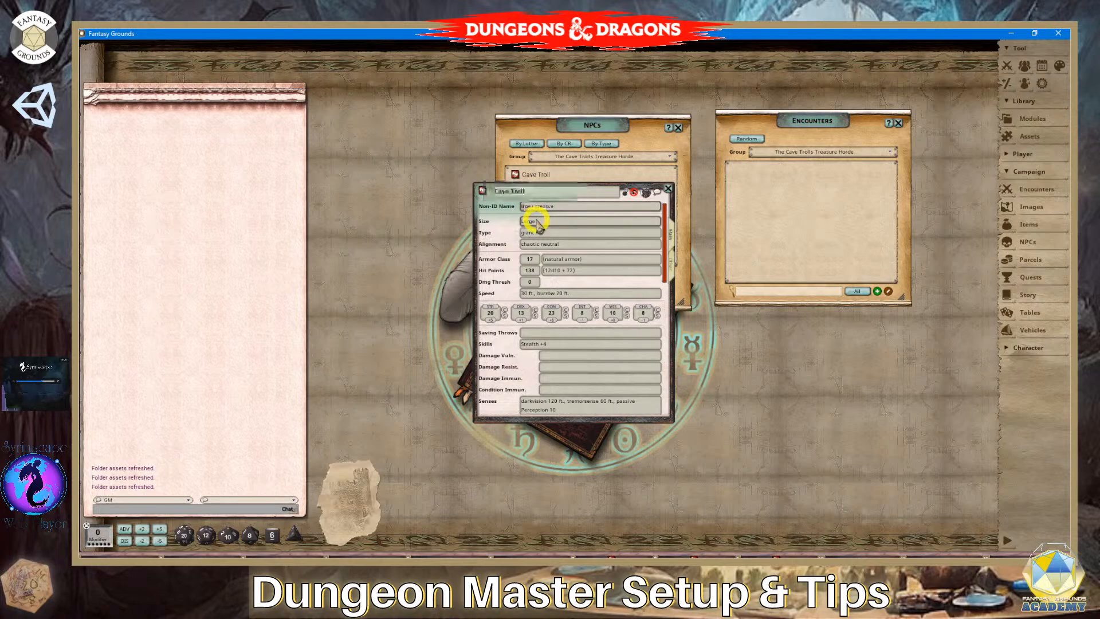
{"action": "left_click", "coordinate": [552, 220]}
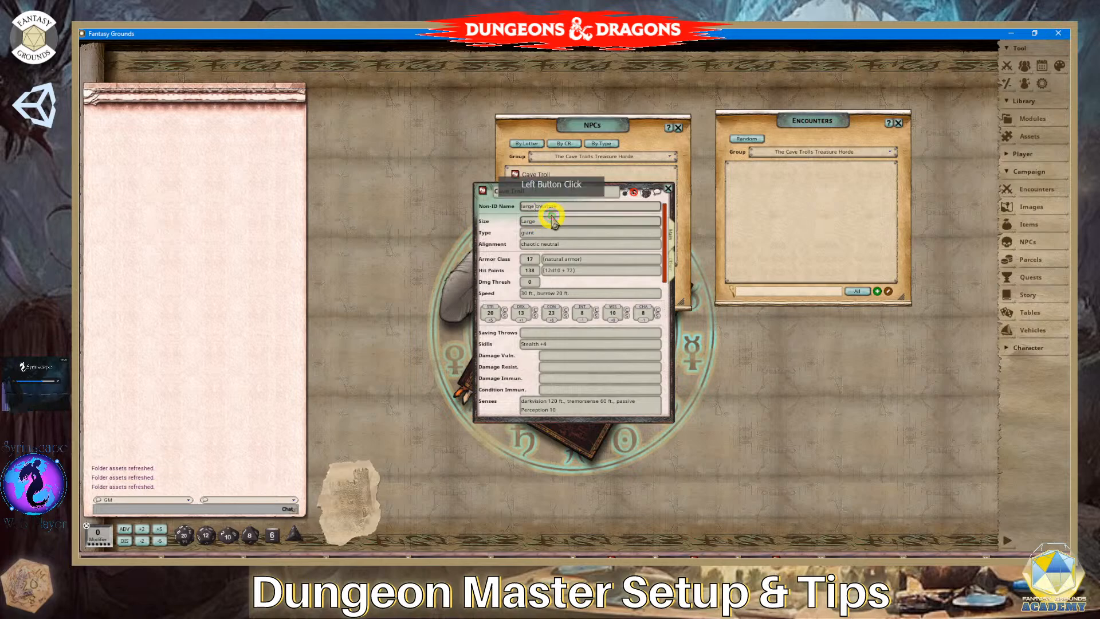
{"action": "type", "text": "gray"}
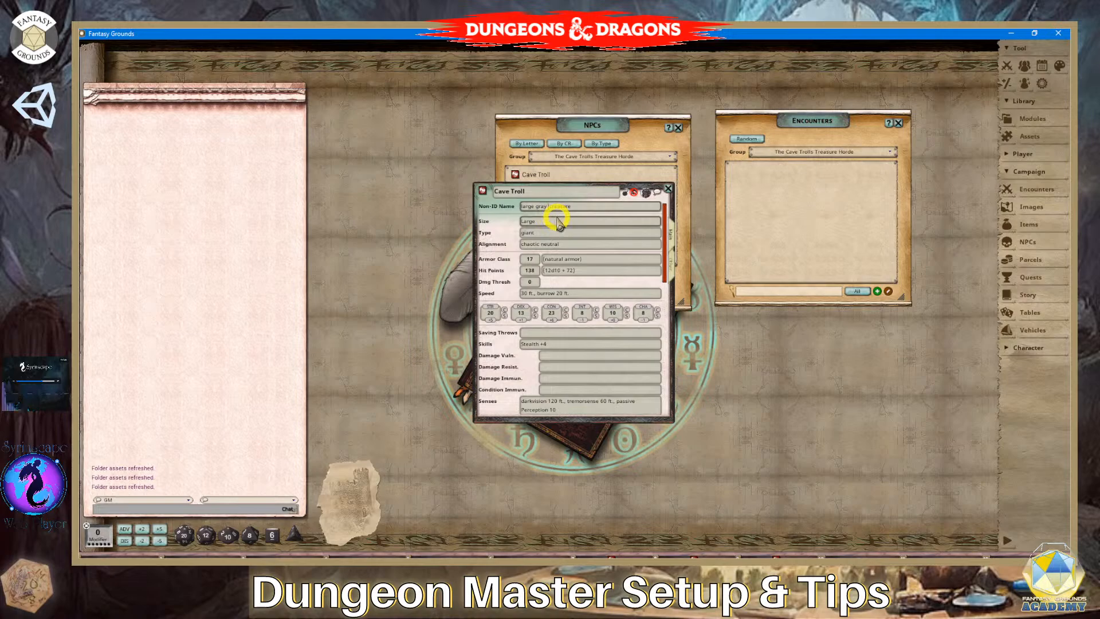
{"action": "left_click", "coordinate": [591, 208]}
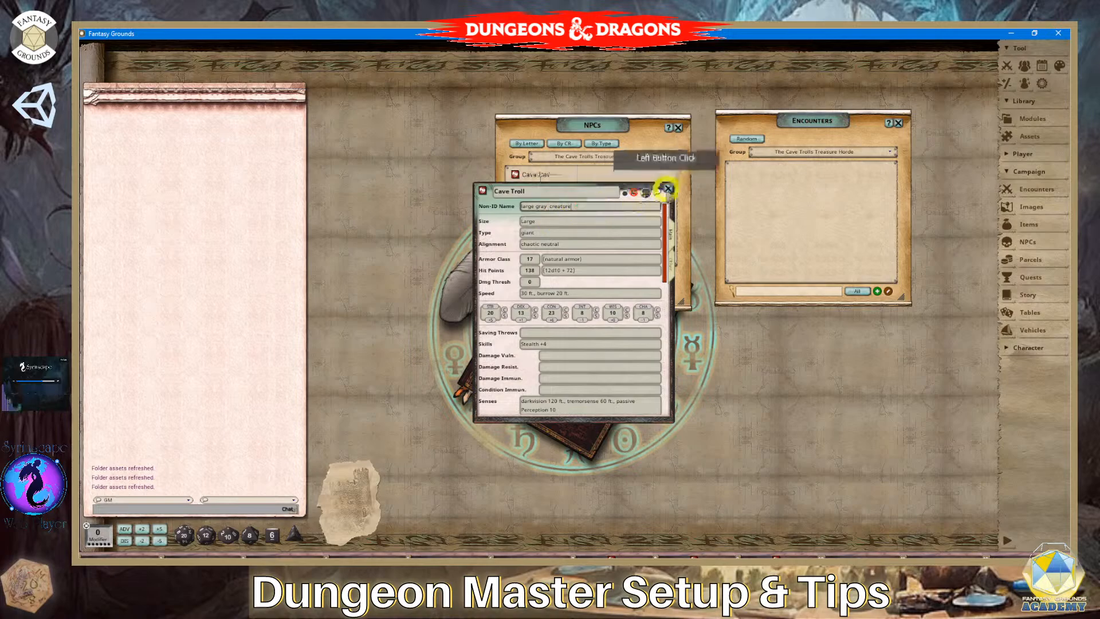
{"action": "left_click", "coordinate": [625, 194]}
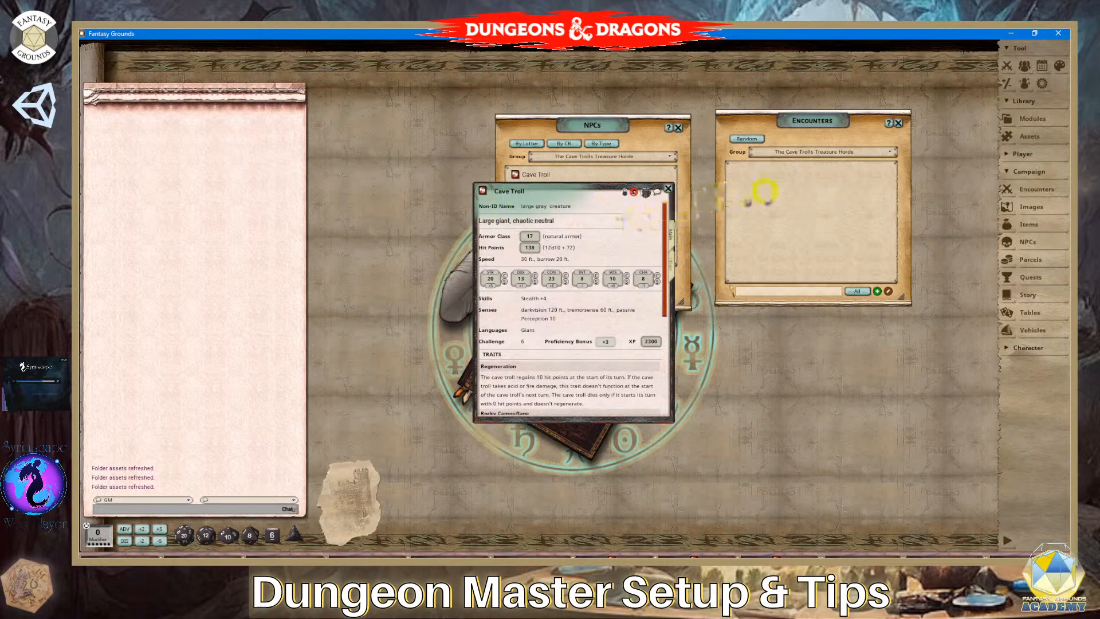
Create an encounter named "The Feeding" in The Cave Trolls Treasure Horde group and add the Cave Troll to it.
{"action": "left_click", "coordinate": [877, 291]}
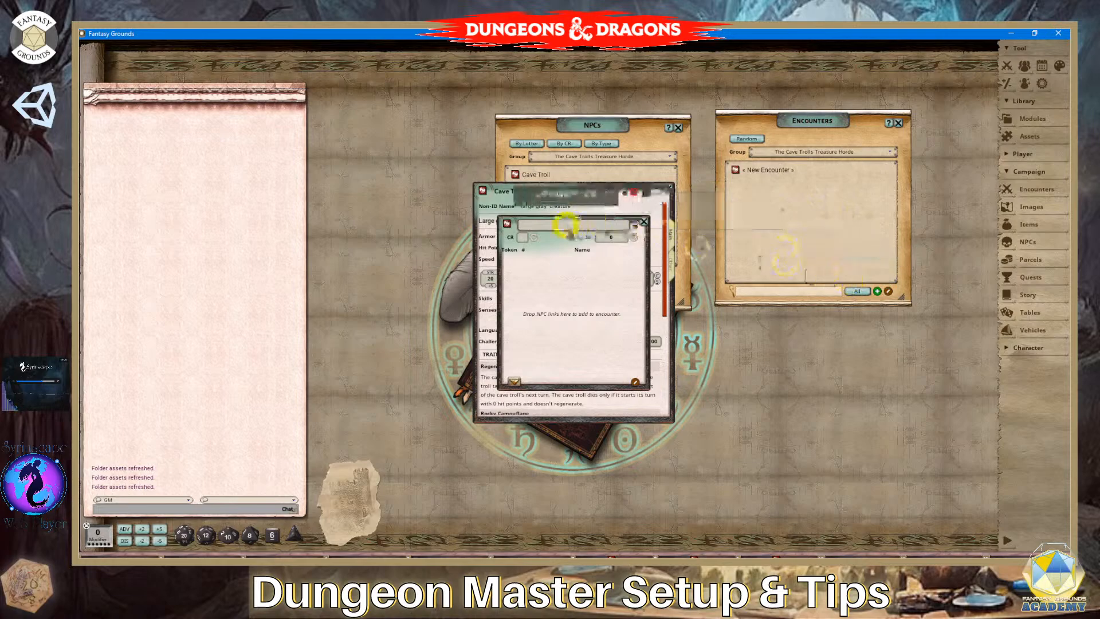
{"action": "left_click_drag", "start_coordinate": [542, 225], "coordinate": [805, 290]}
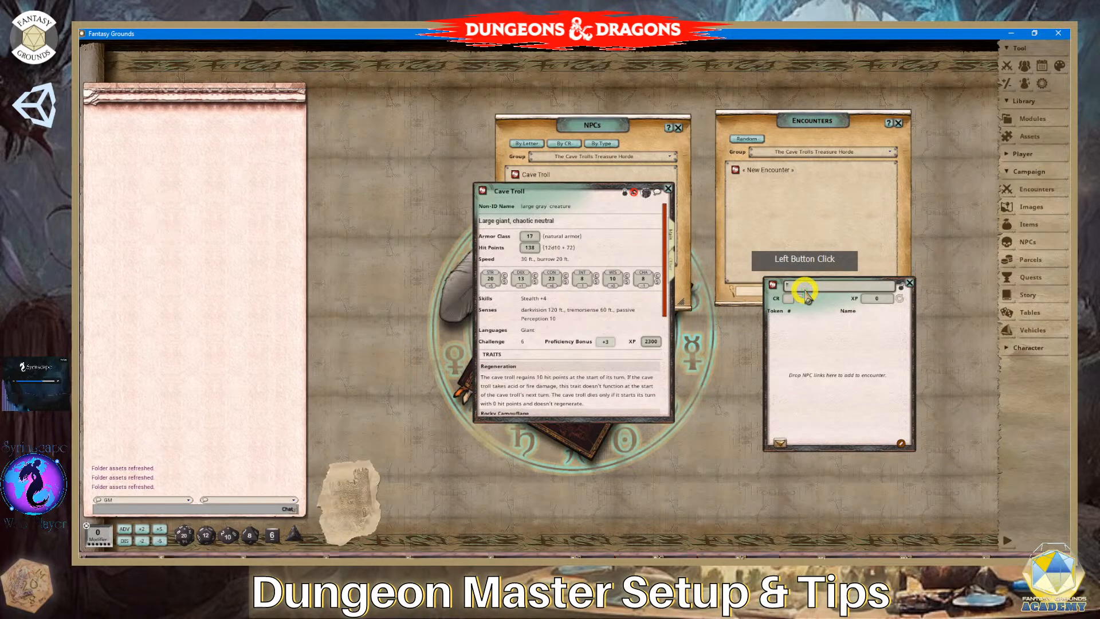
{"action": "type", "text": "The Feeding"}
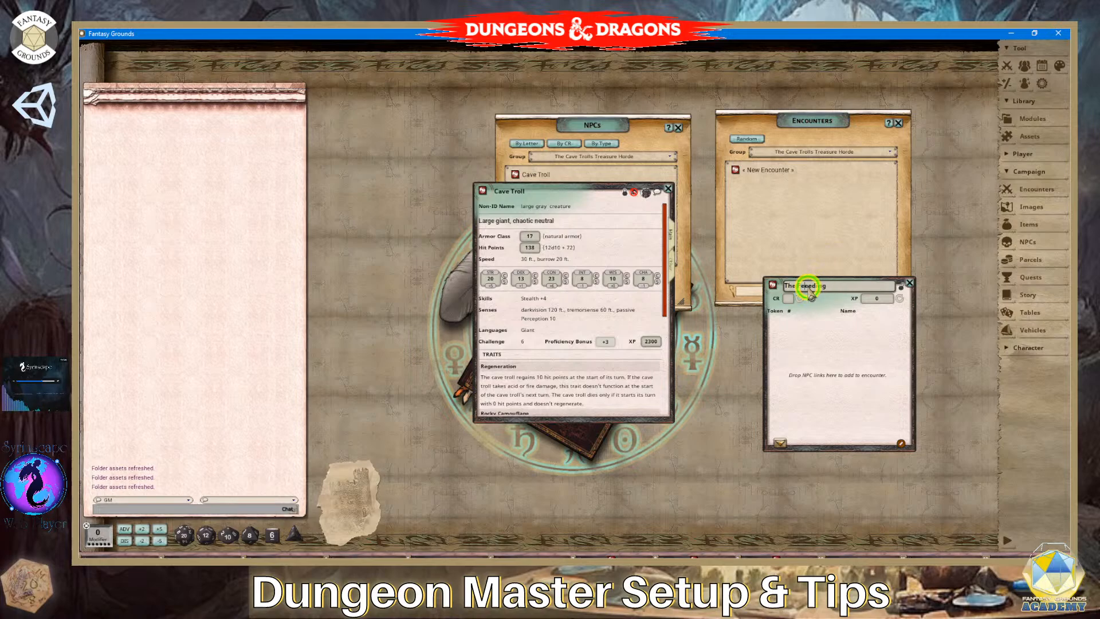
{"action": "left_click", "coordinate": [808, 287]}
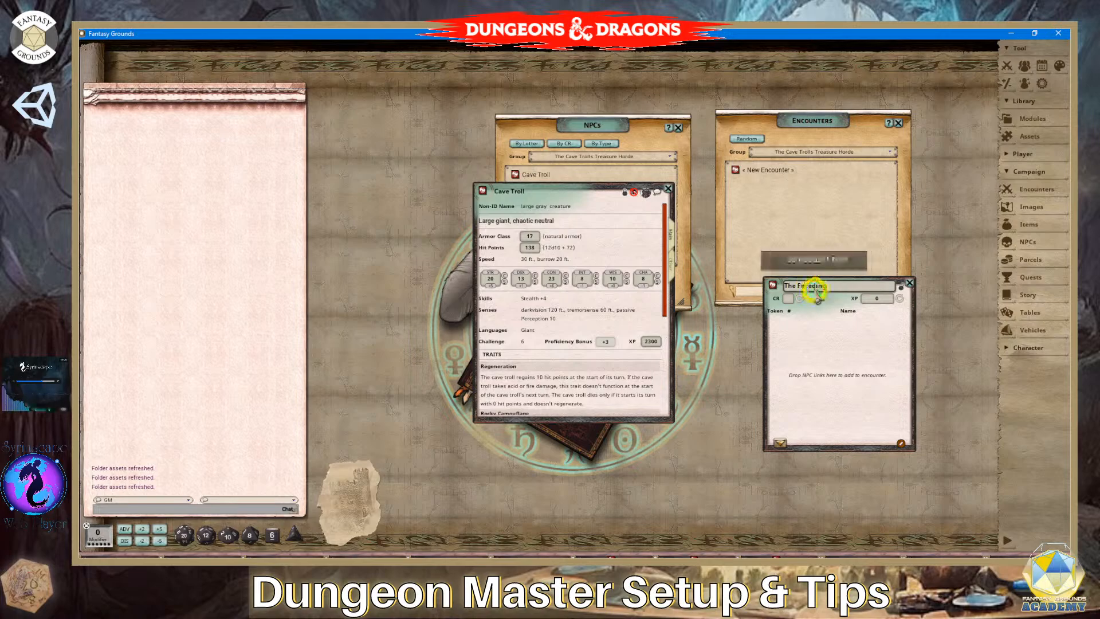
{"action": "key", "text": "BackSpace"}
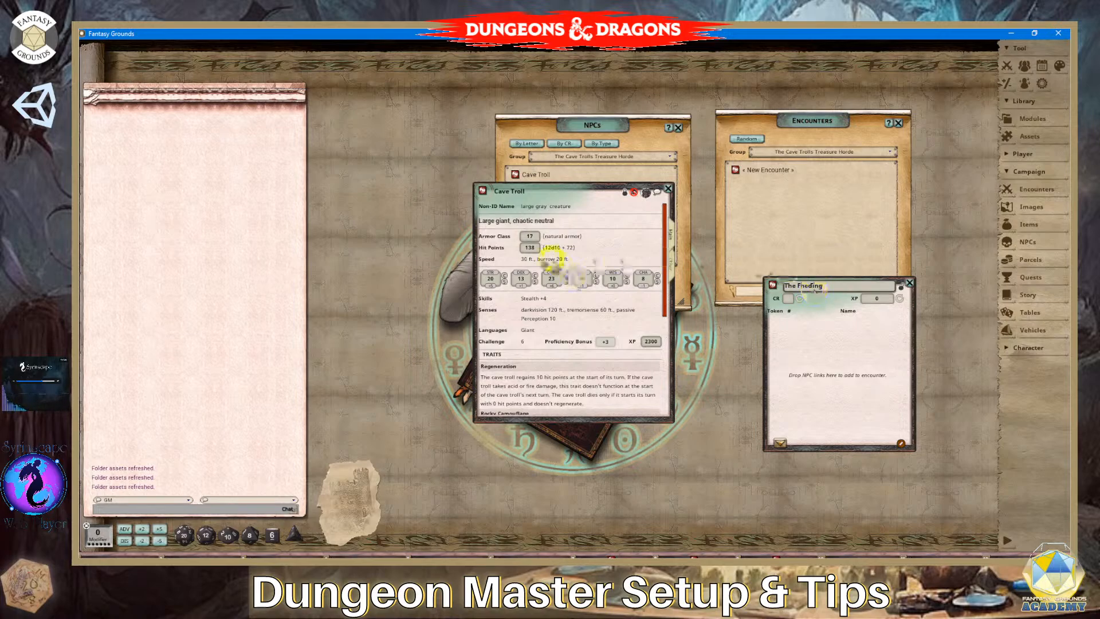
{"action": "left_click_drag", "start_coordinate": [578, 243], "coordinate": [836, 343]}
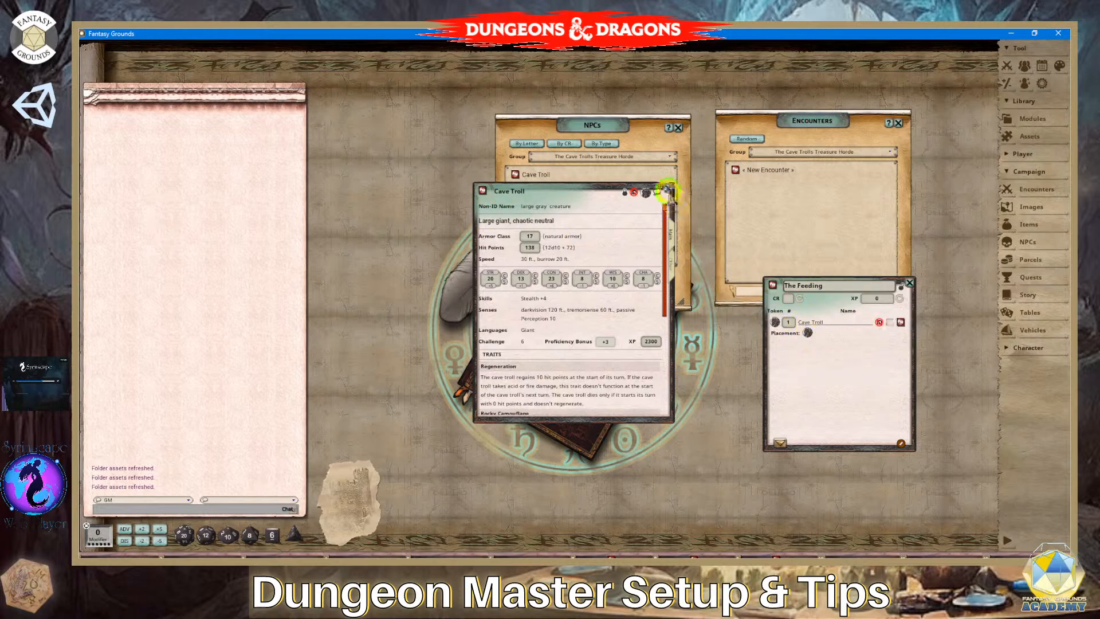
{"action": "left_click", "coordinate": [667, 190]}
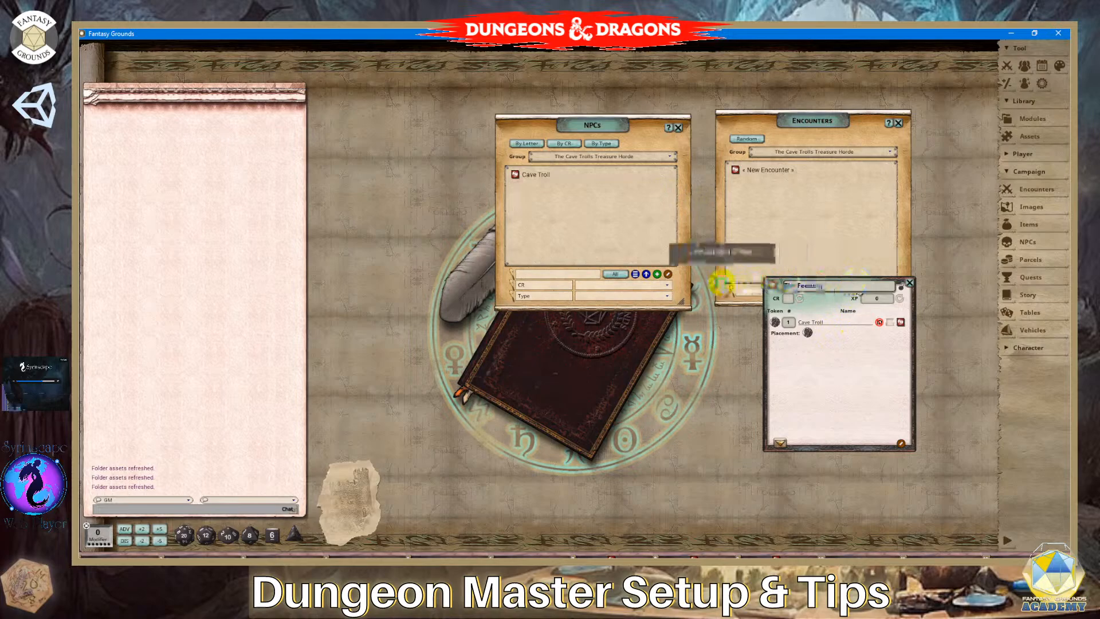
Calculate the XP for The Feeding encounter and set the Cave Troll's faction to hostile.
{"action": "left_click", "coordinate": [810, 333]}
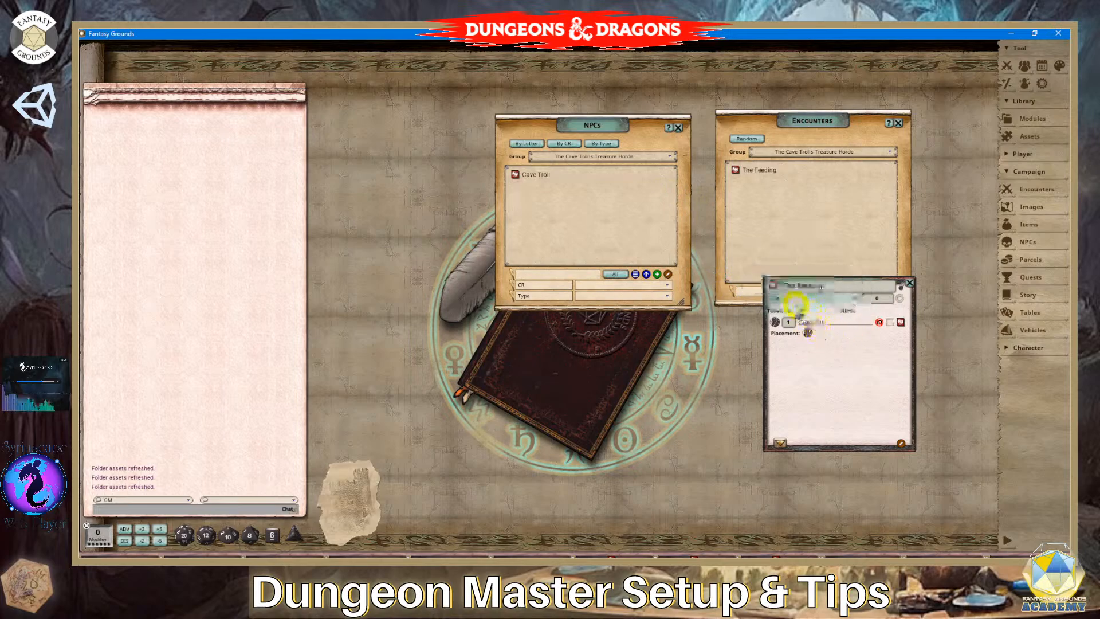
{"action": "left_click", "coordinate": [899, 298]}
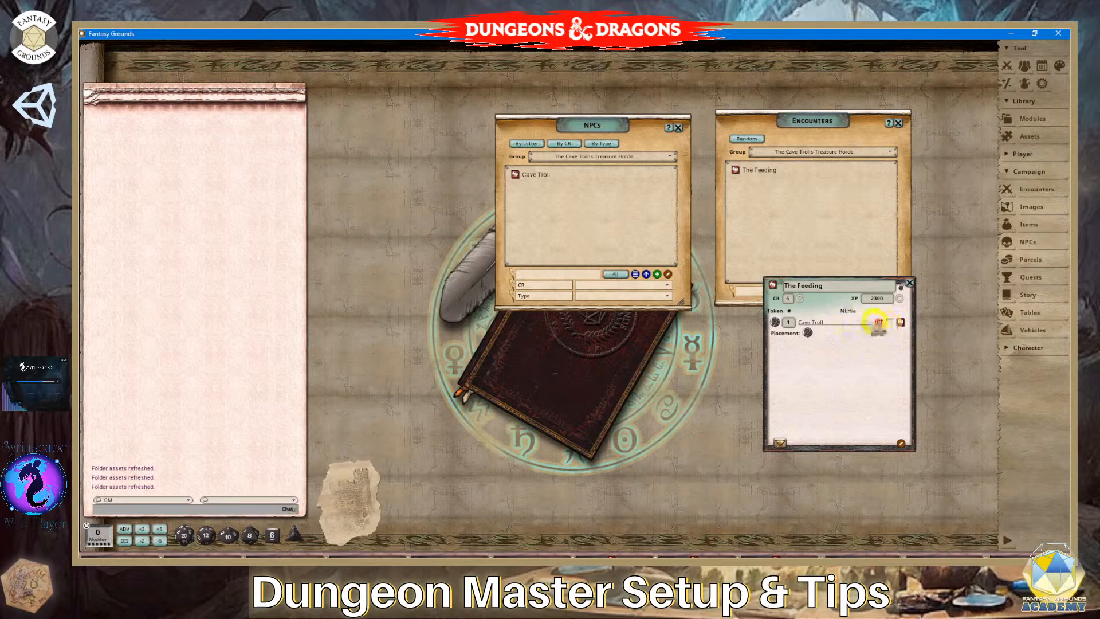
{"action": "left_click", "coordinate": [890, 323]}
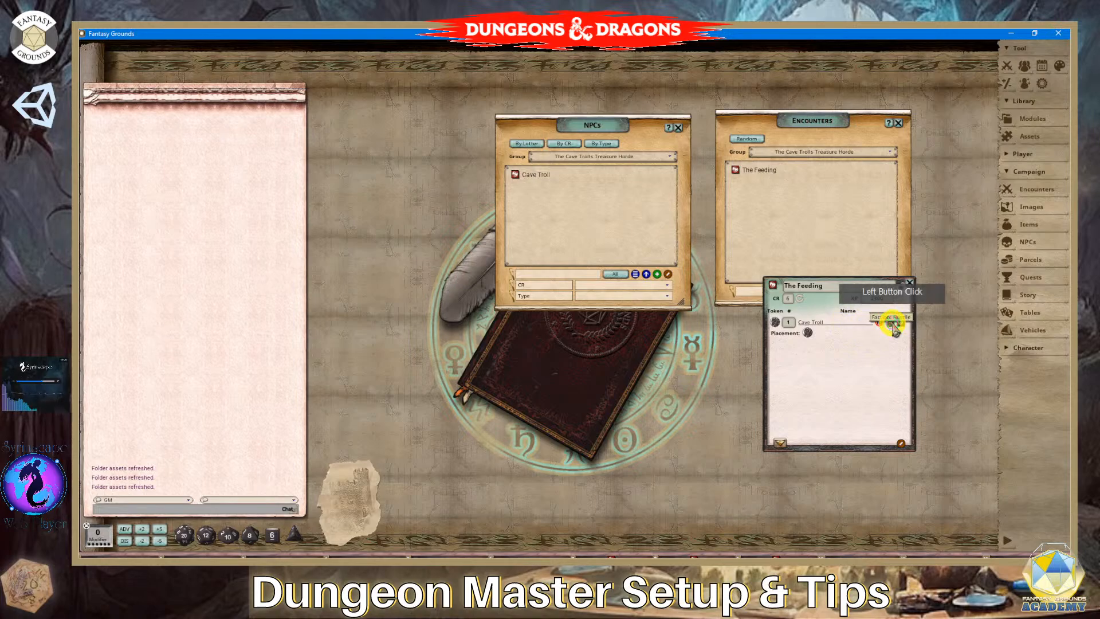
{"action": "left_click", "coordinate": [892, 323]}
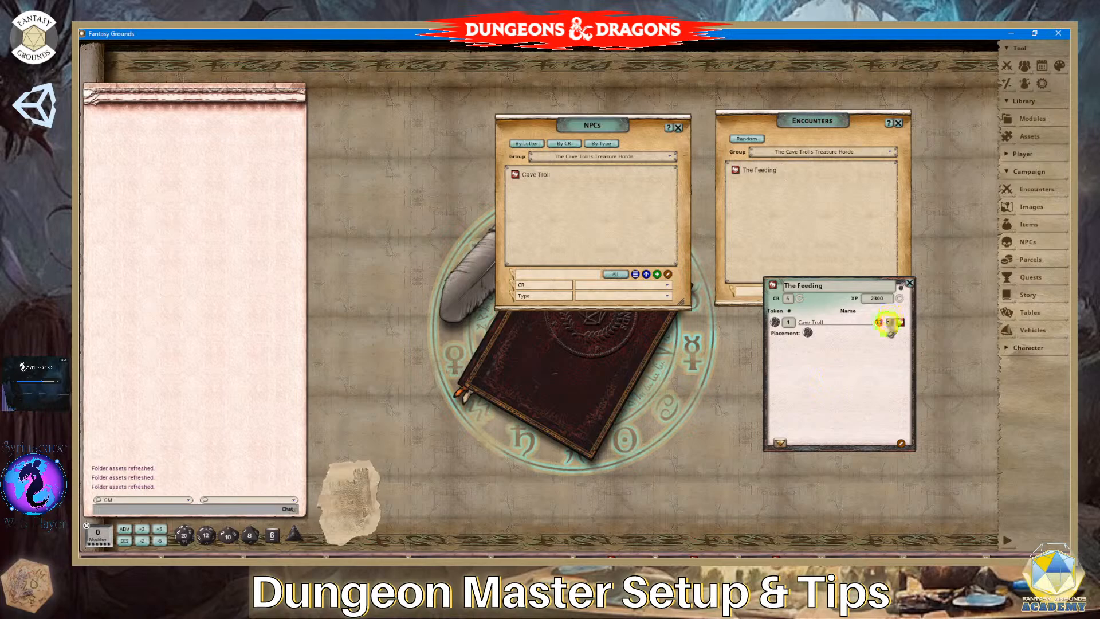
{"action": "left_click", "coordinate": [889, 323]}
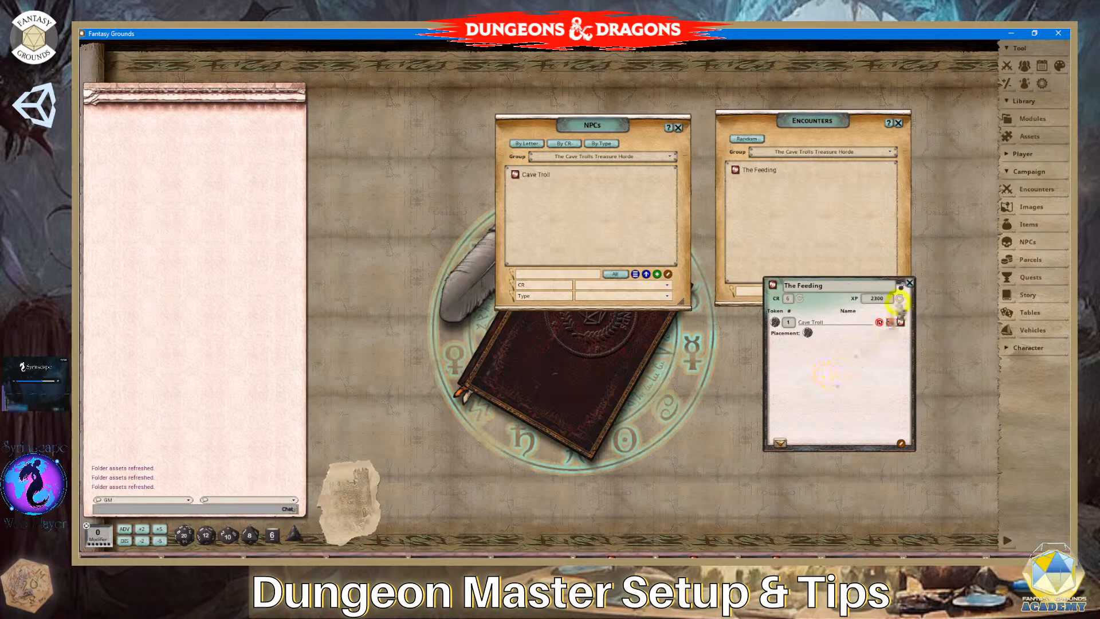
Lock The Feeding encounter record, and close it along with the NPC list.
{"action": "left_click", "coordinate": [901, 288]}
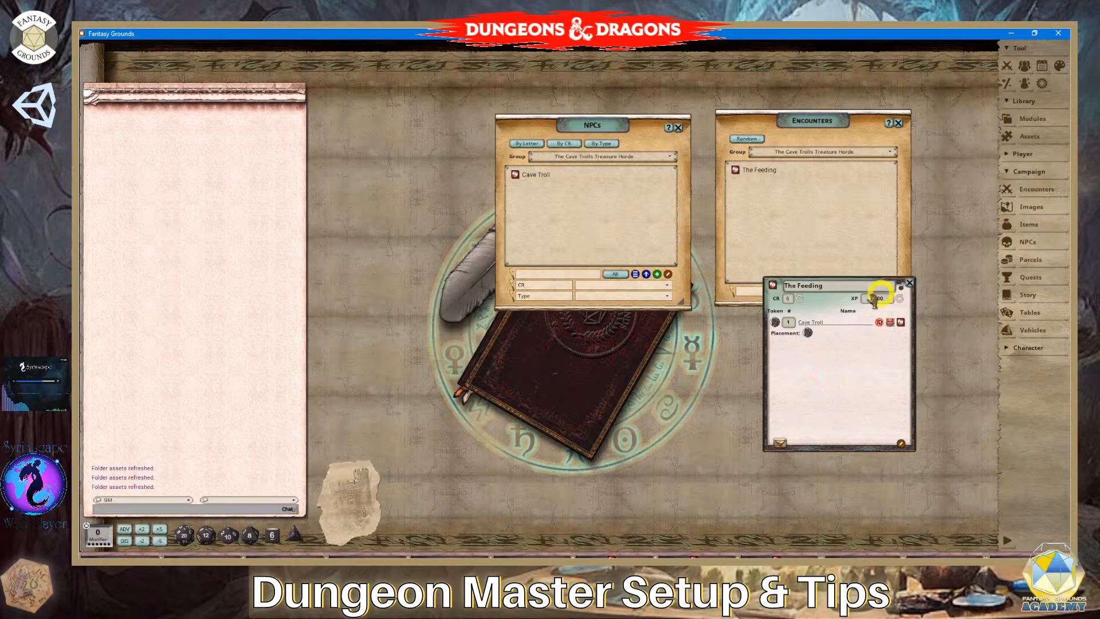
{"action": "left_click", "coordinate": [800, 300]}
{"action": "left_click", "coordinate": [900, 287]}
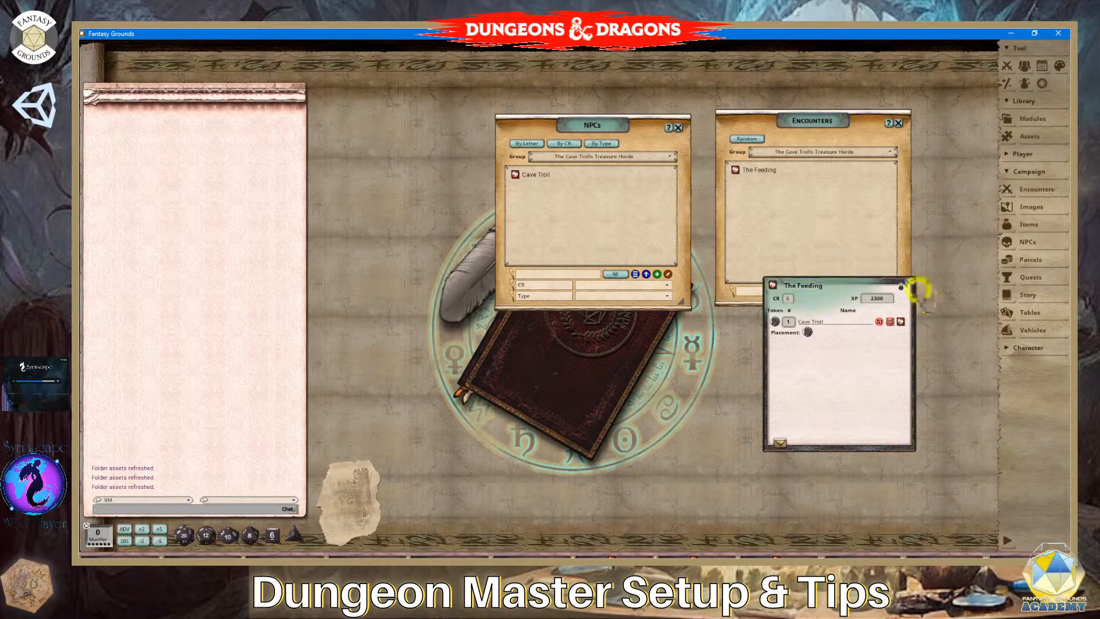
{"action": "left_click", "coordinate": [912, 282]}
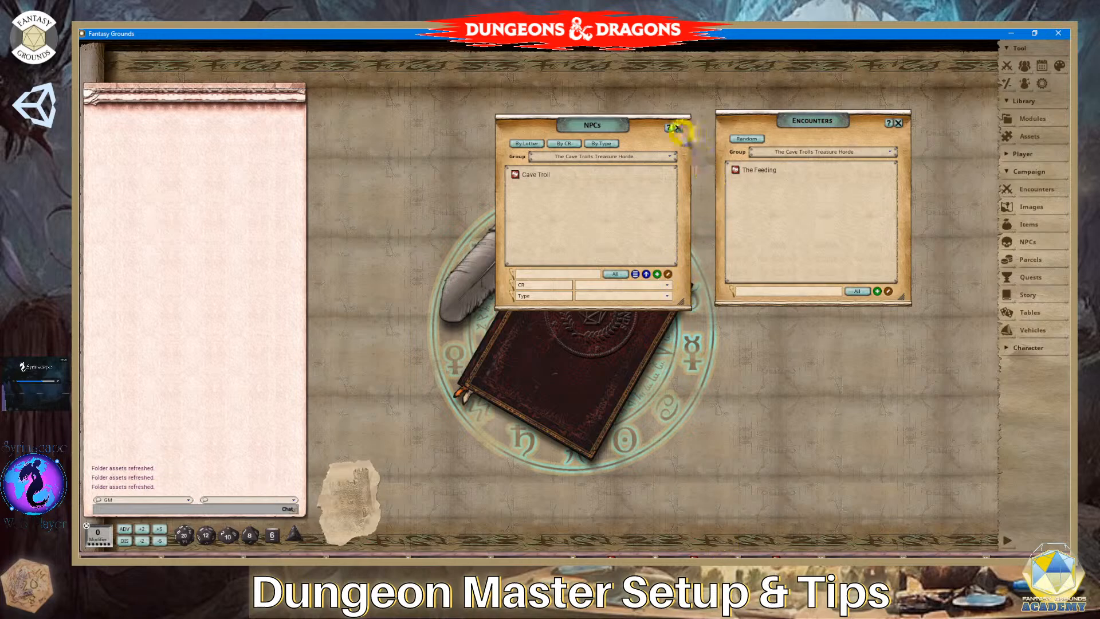
{"action": "left_click", "coordinate": [678, 127]}
Close the minimized Cave Troll record and open the dungeon map next to the Encounters list.
{"action": "left_click_drag", "start_coordinate": [822, 120], "coordinate": [920, 90]}
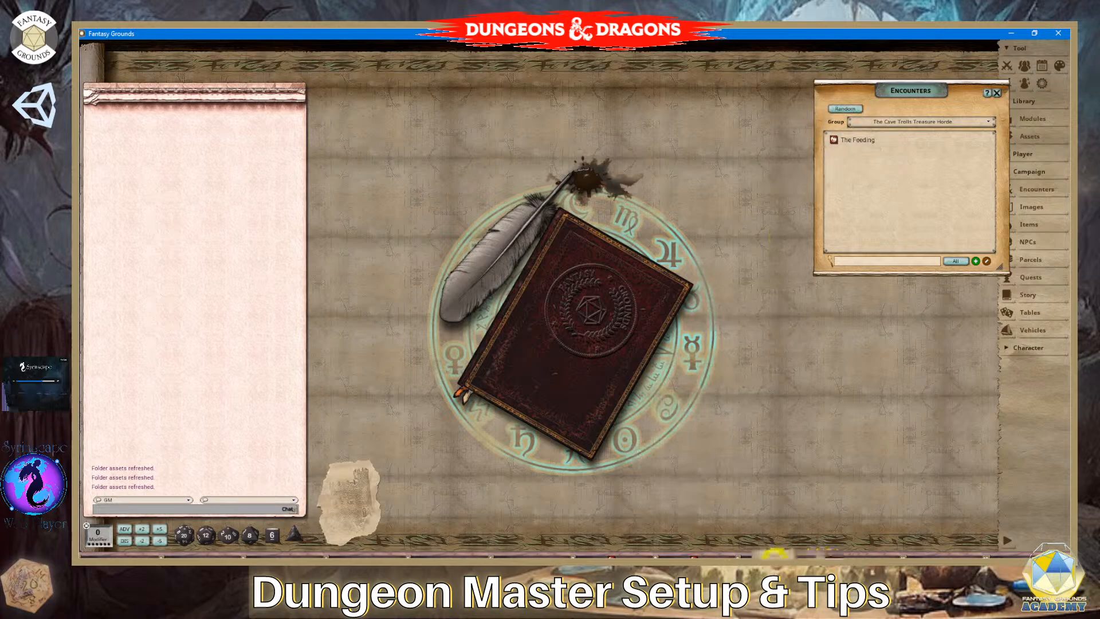
{"action": "left_click", "coordinate": [773, 554]}
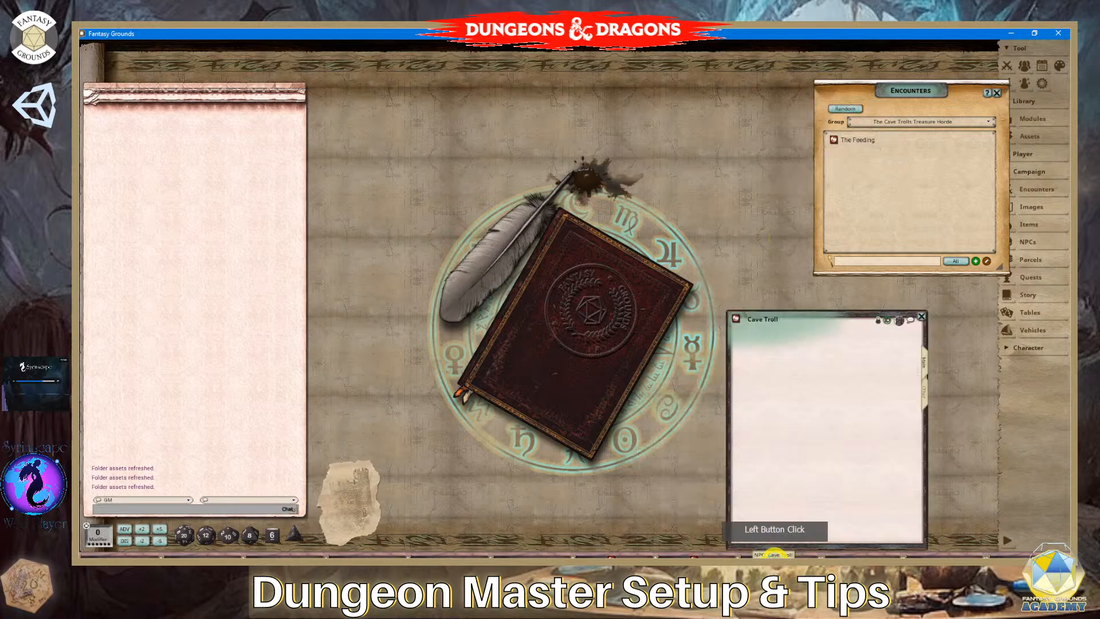
{"action": "left_click", "coordinate": [922, 317]}
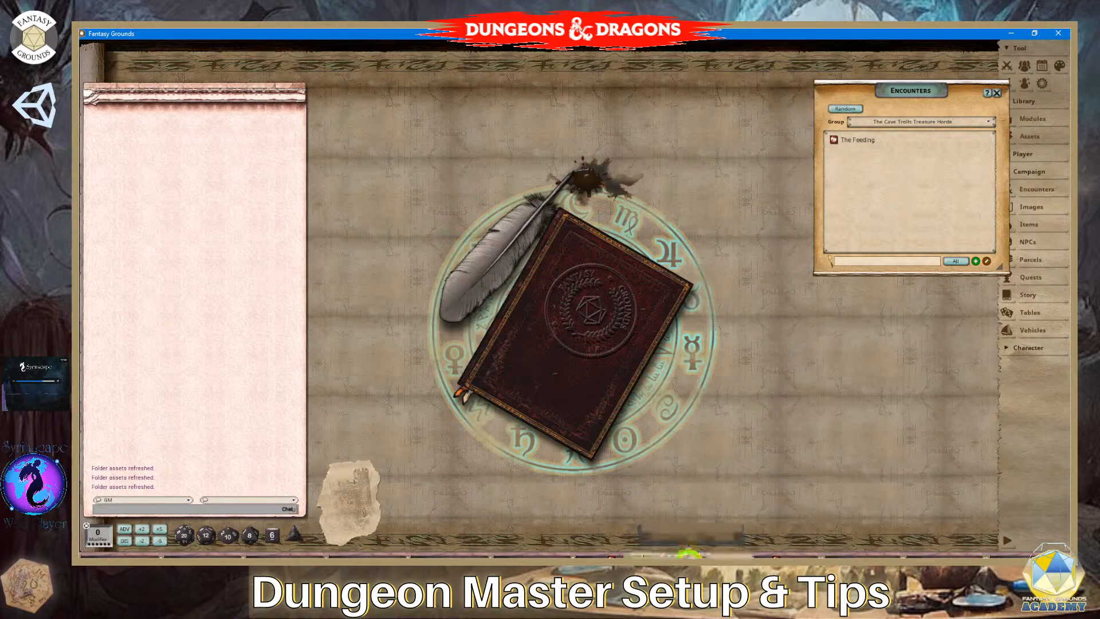
{"action": "left_click", "coordinate": [687, 555]}
{"action": "scroll", "coordinate": [688, 447], "scroll_direction": "down", "scroll_amount": 1}
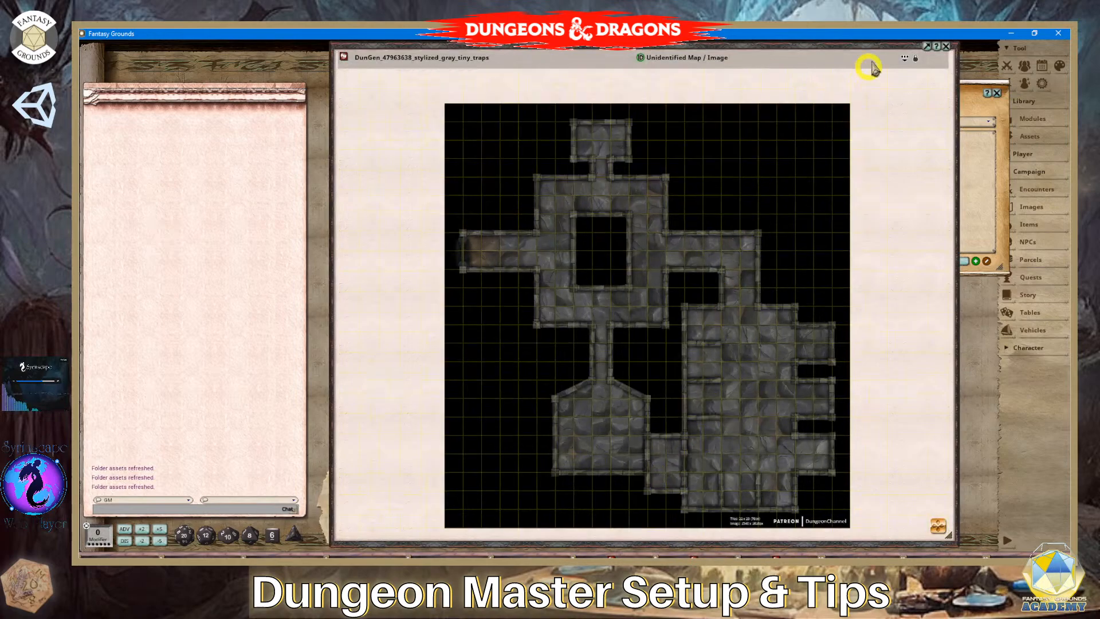
{"action": "left_click_drag", "start_coordinate": [862, 52], "coordinate": [657, 45]}
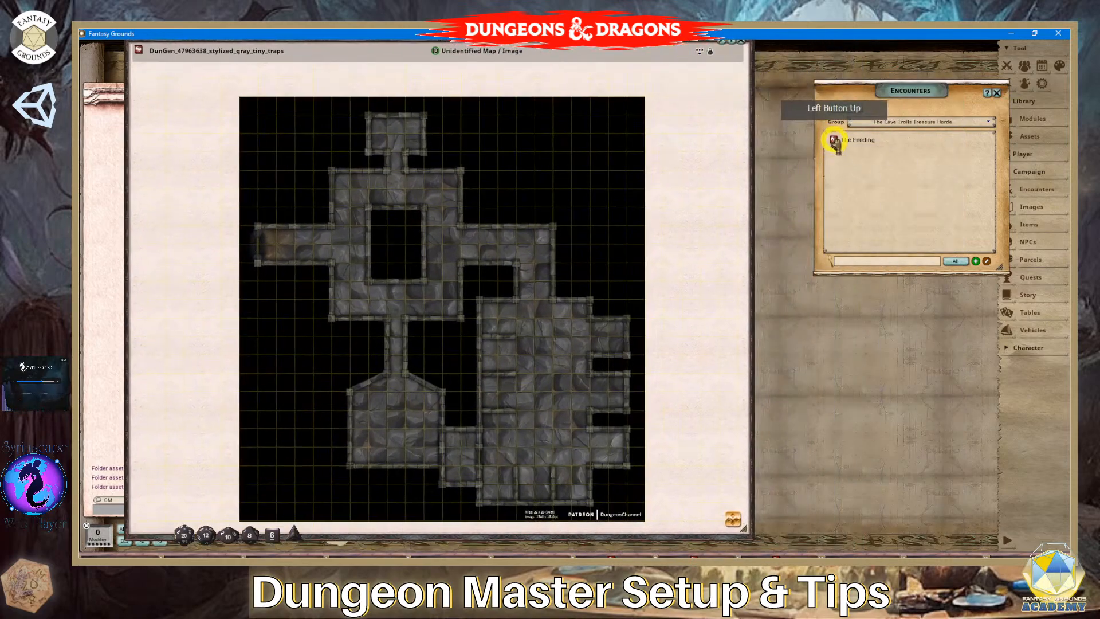
Pin The Feeding encounter on the map inside the southwest room's east wall, and close the Encounters list.
{"action": "left_click_drag", "start_coordinate": [834, 139], "coordinate": [431, 439]}
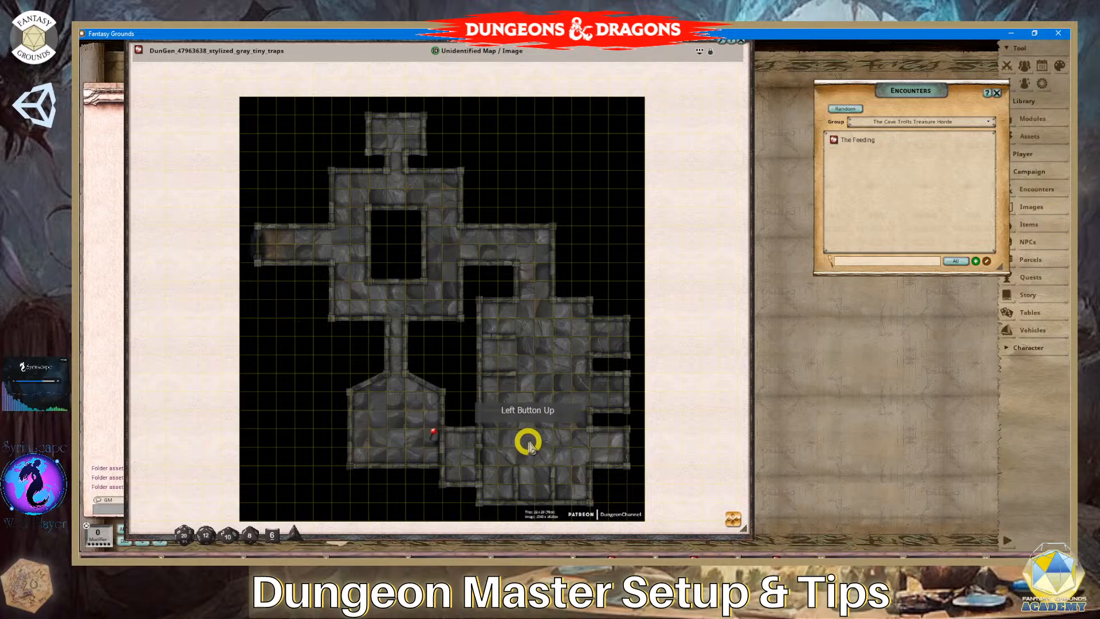
{"action": "left_click", "coordinate": [997, 92]}
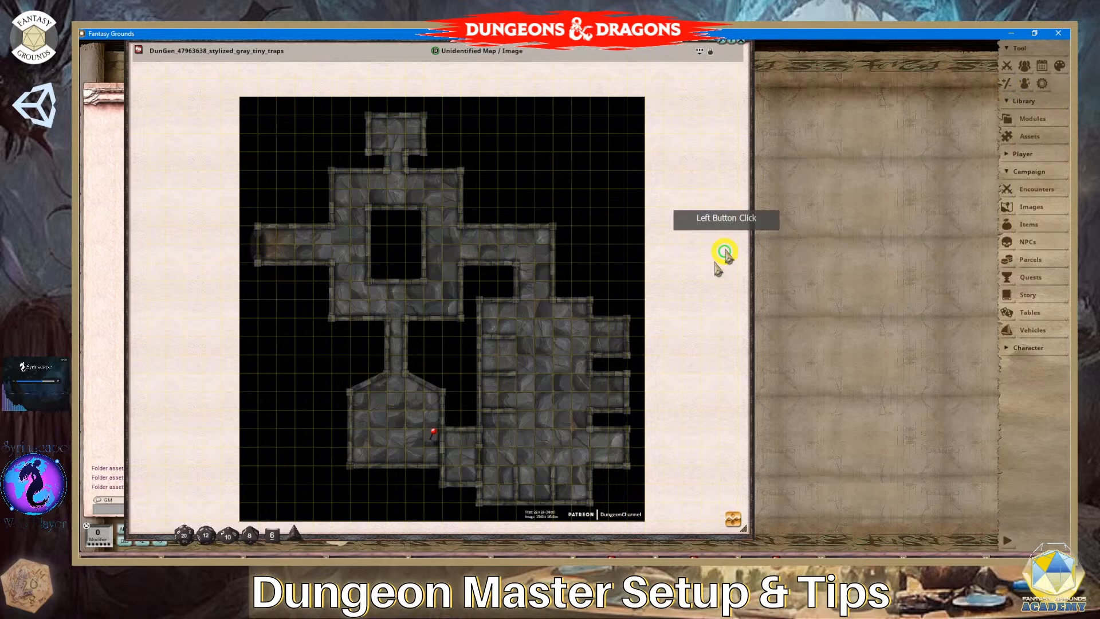
Open the pinned encounter and pre-place the Cave Troll token in the middle of the southwest room, then close the record.
{"action": "double_click", "coordinate": [433, 433]}
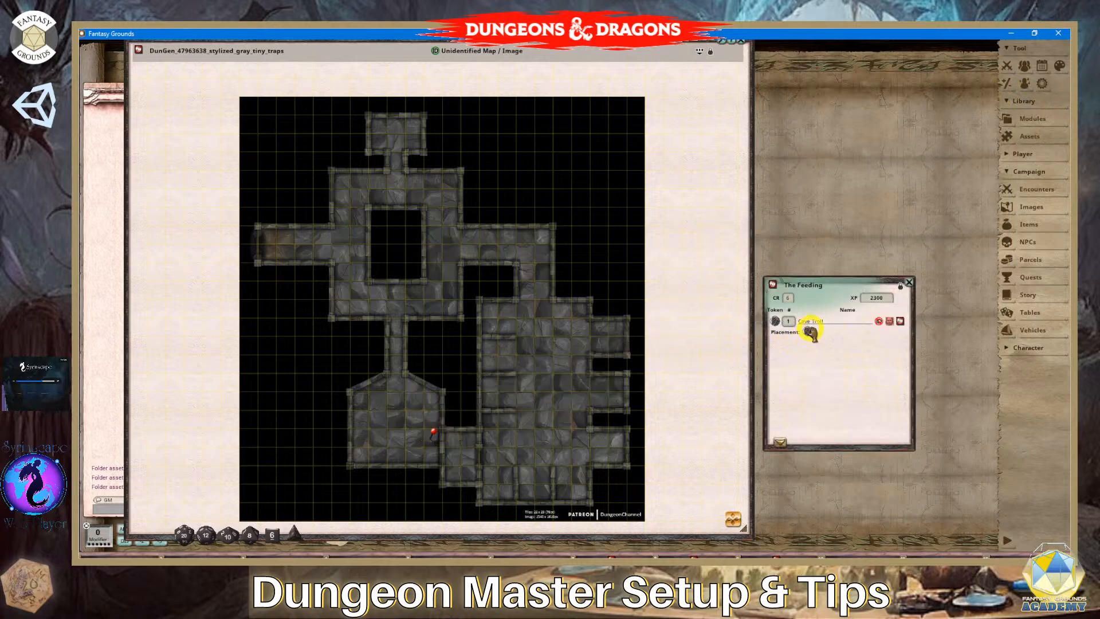
{"action": "left_click_drag", "start_coordinate": [734, 362], "coordinate": [408, 397]}
{"action": "scroll", "coordinate": [402, 443], "scroll_direction": "up", "scroll_amount": 4}
{"action": "left_click", "coordinate": [399, 404]}
{"action": "scroll", "coordinate": [454, 429], "scroll_direction": "up", "scroll_amount": 2}
{"action": "scroll", "coordinate": [423, 448], "scroll_direction": "down", "scroll_amount": 2}
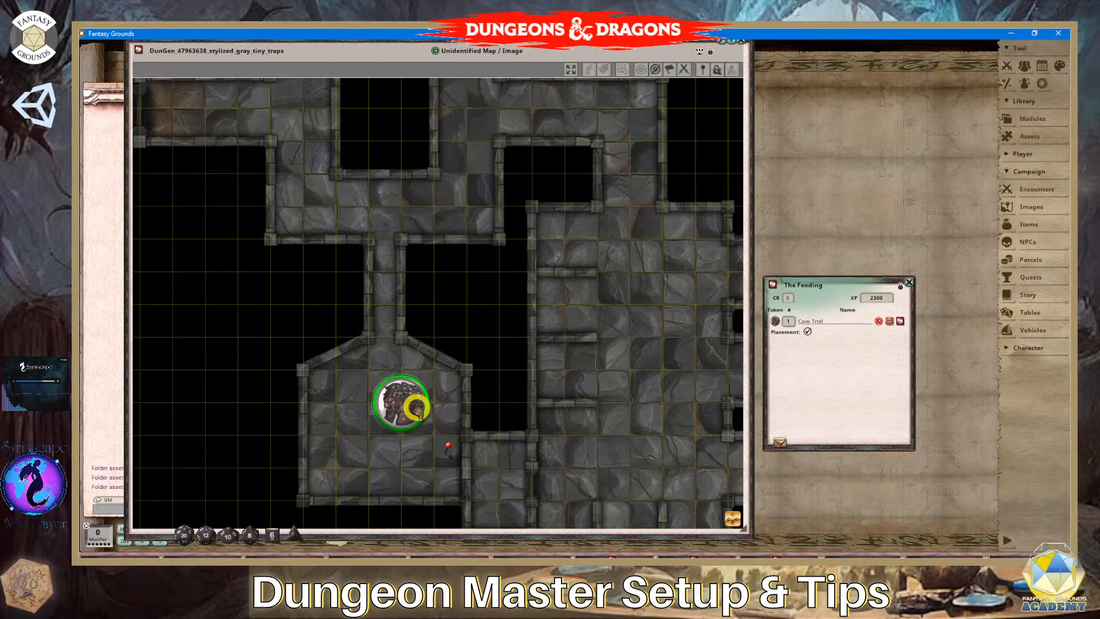
{"action": "scroll", "coordinate": [417, 409], "scroll_direction": "down", "scroll_amount": 3}
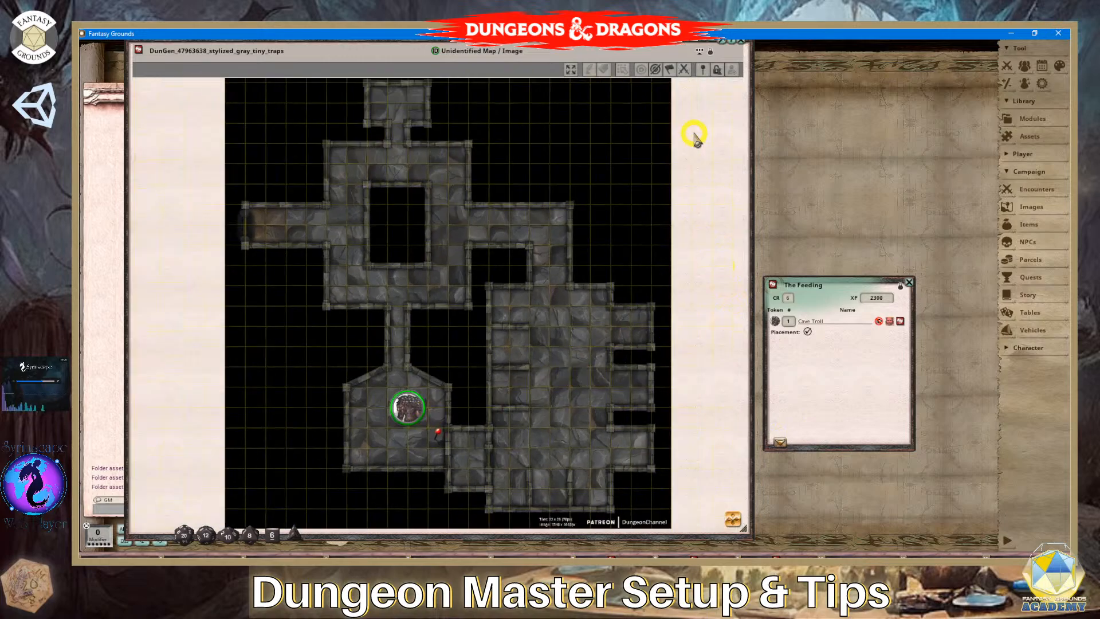
{"action": "left_click", "coordinate": [908, 281]}
Move the map clear of the chat window and open the Combat Tracker over the upper part of the chat.
{"action": "scroll", "coordinate": [599, 299], "scroll_direction": "down", "scroll_amount": 2}
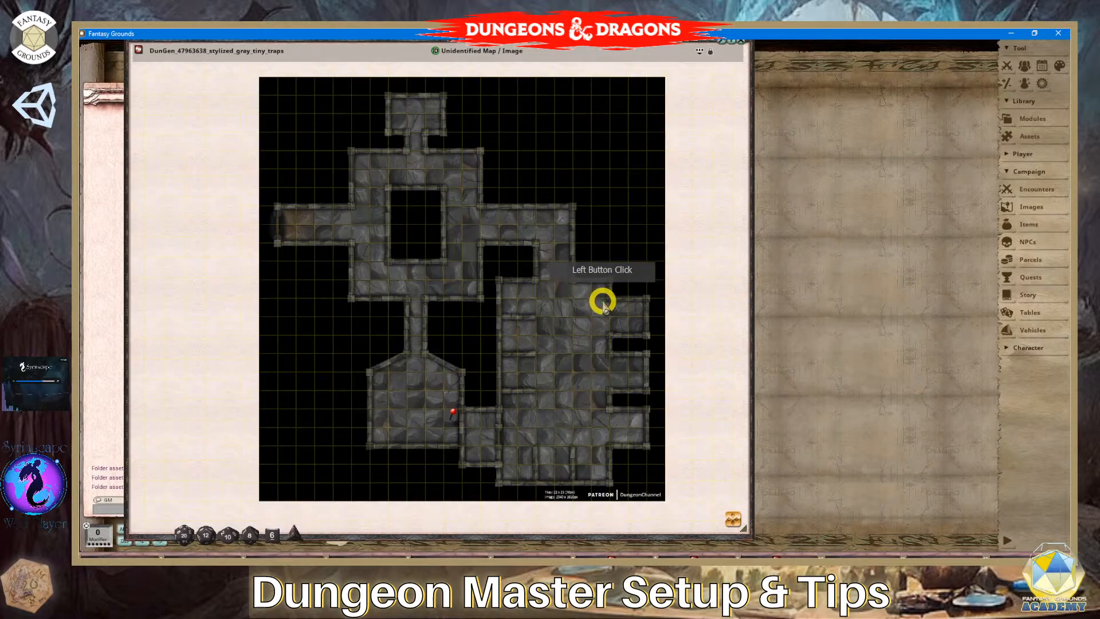
{"action": "scroll", "coordinate": [608, 299], "scroll_direction": "down", "scroll_amount": 2}
{"action": "left_click_drag", "start_coordinate": [605, 56], "coordinate": [809, 66]}
{"action": "scroll", "coordinate": [669, 416], "scroll_direction": "up", "scroll_amount": 4}
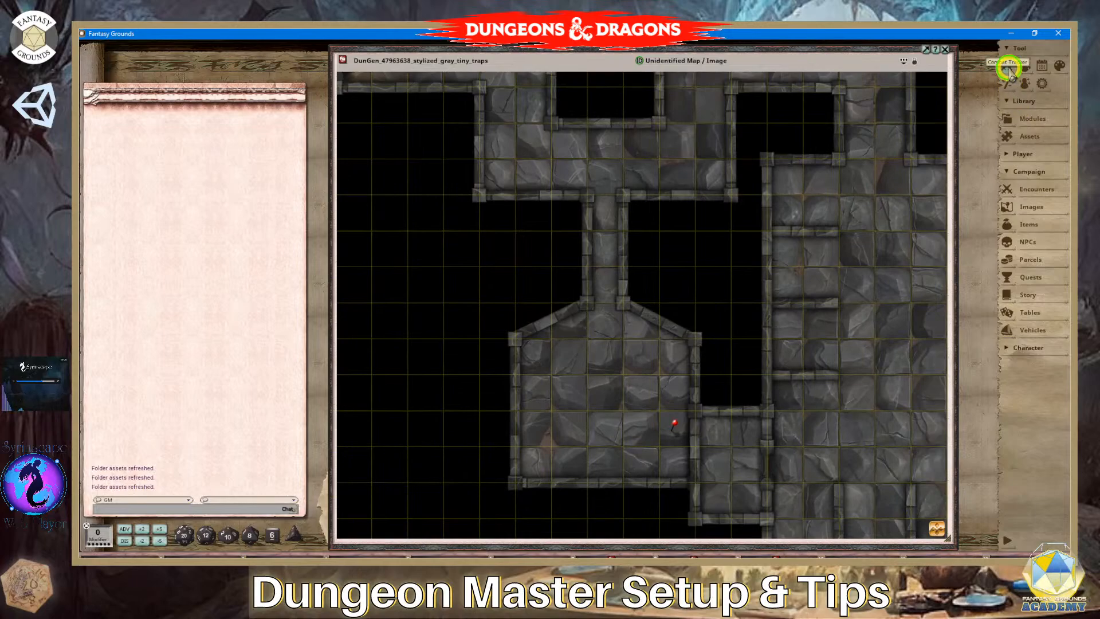
{"action": "left_click", "coordinate": [1007, 65]}
{"action": "left_click_drag", "start_coordinate": [614, 206], "coordinate": [246, 86]}
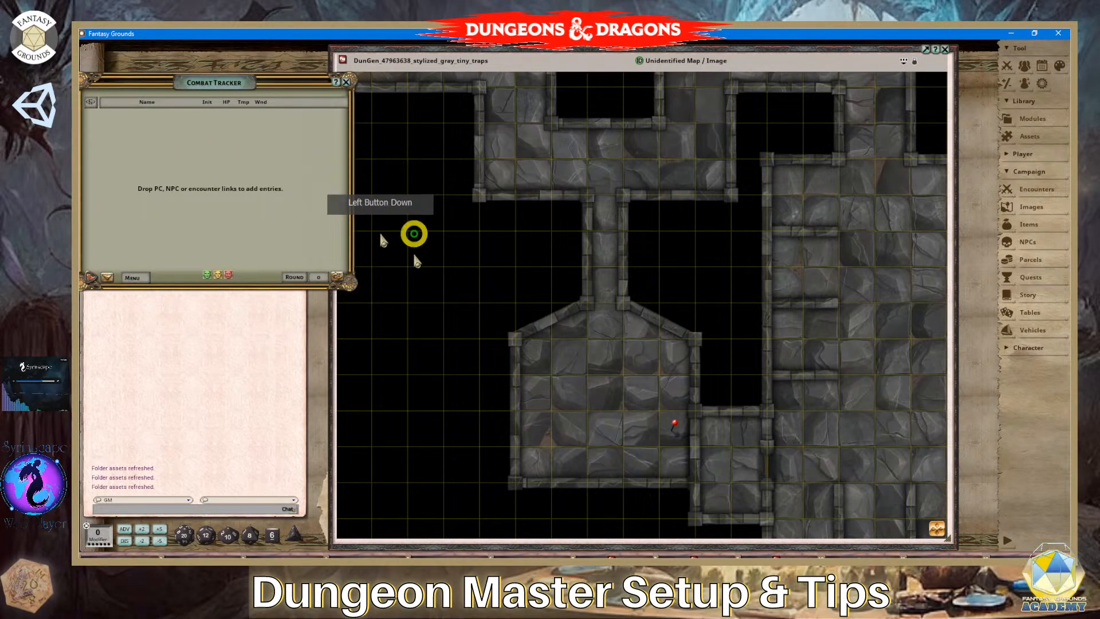
Open The Feeding encounter from its map pin and add it to the Combat Tracker.
{"action": "left_click", "coordinate": [676, 424]}
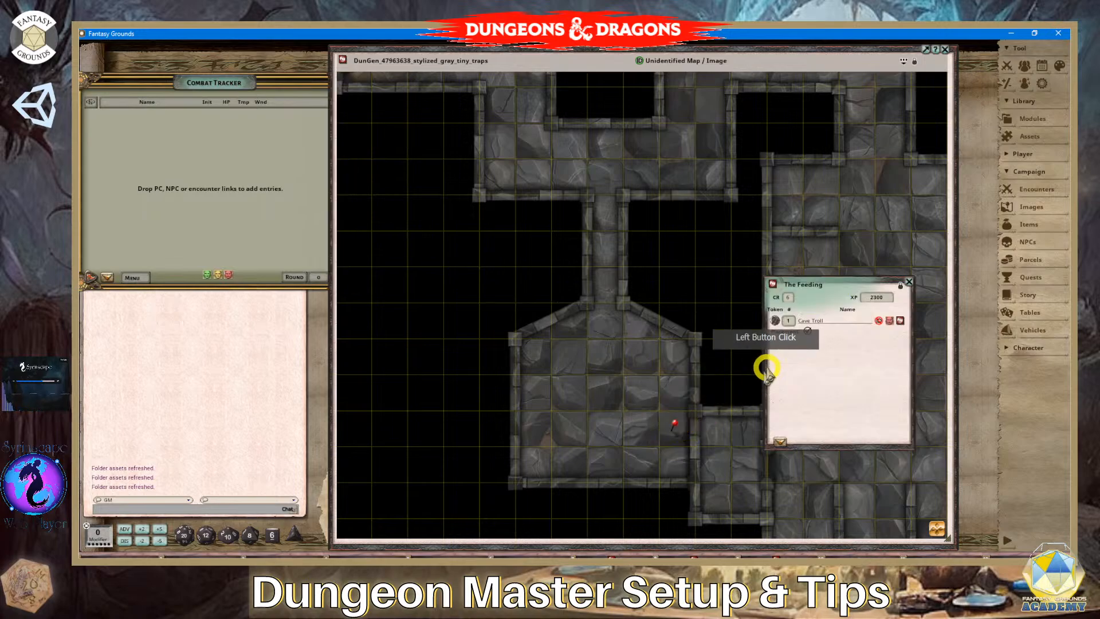
{"action": "left_click", "coordinate": [780, 439]}
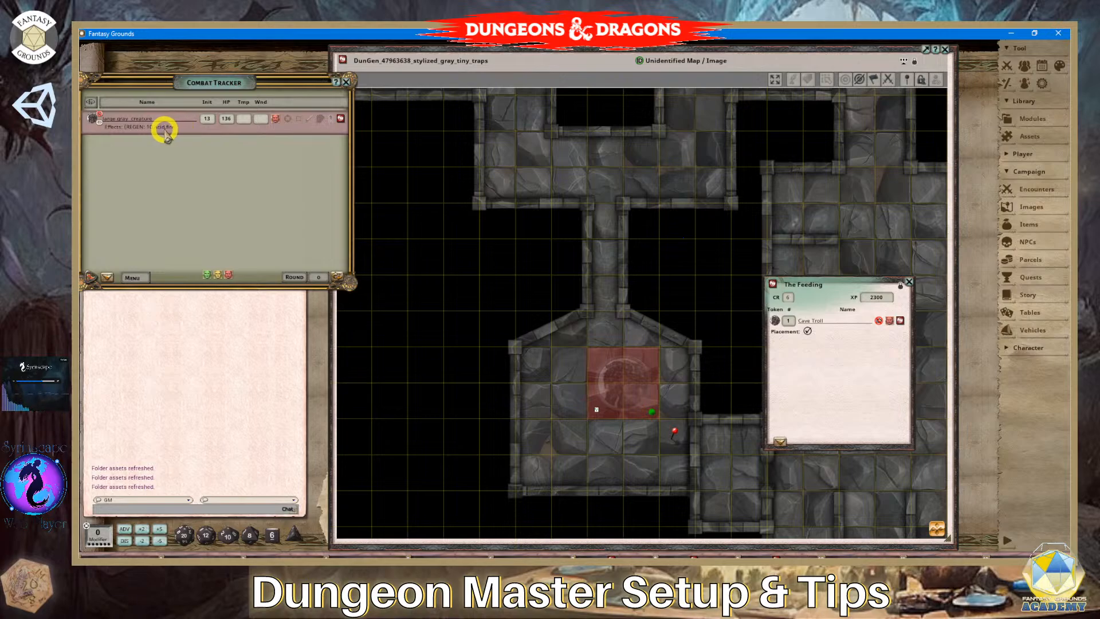
Select the Cave Troll token, unlock the map's editing controls and enable line of sight.
{"action": "left_click", "coordinate": [611, 378]}
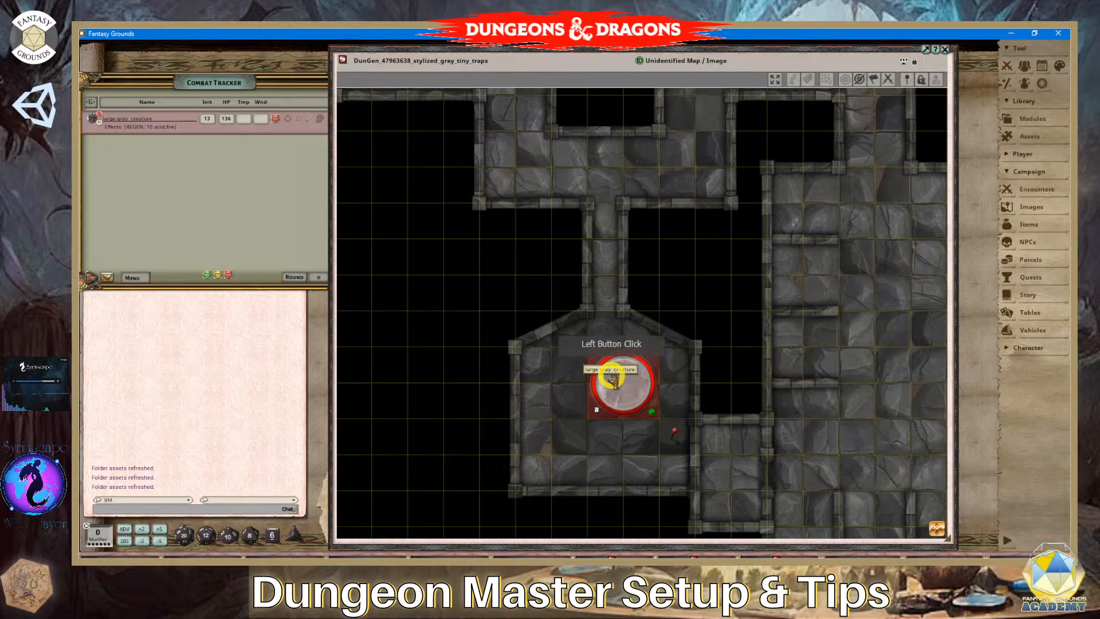
{"action": "left_click", "coordinate": [903, 61]}
{"action": "left_click", "coordinate": [936, 172]}
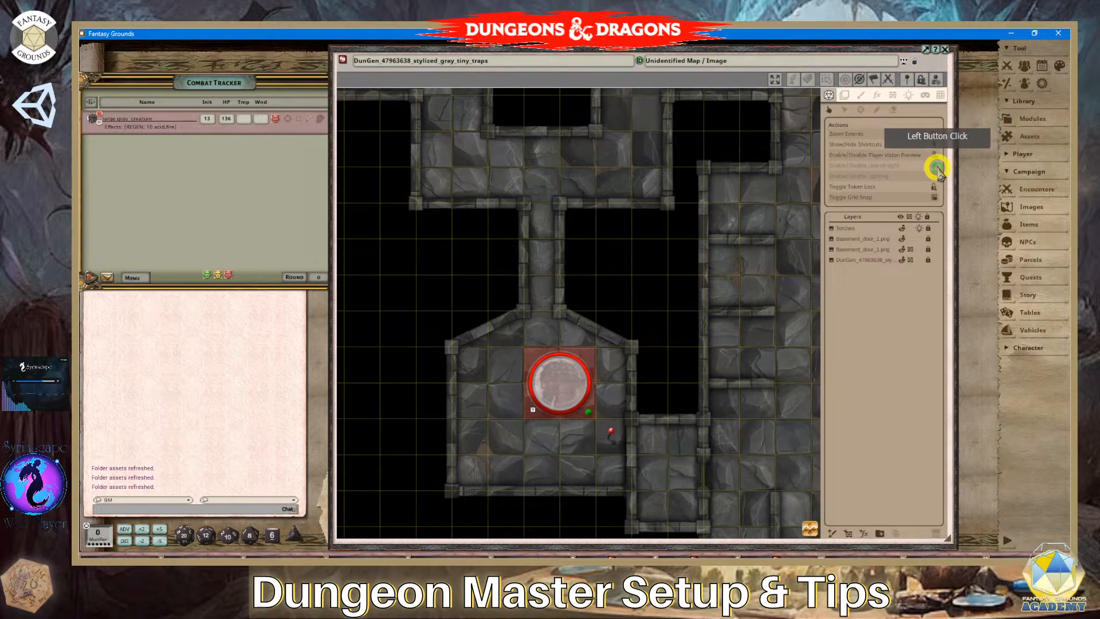
{"action": "left_click", "coordinate": [935, 166]}
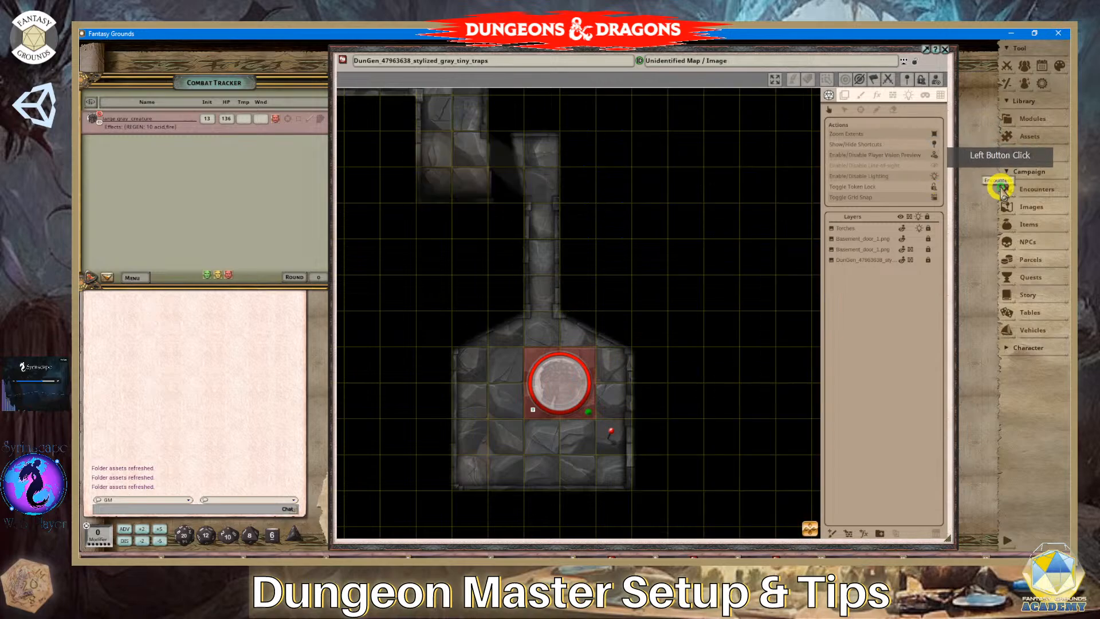
Compare the map view with the Cave Troll token selected and deselected to examine its line of sight.
{"action": "scroll", "coordinate": [751, 262], "scroll_direction": "down", "scroll_amount": 1}
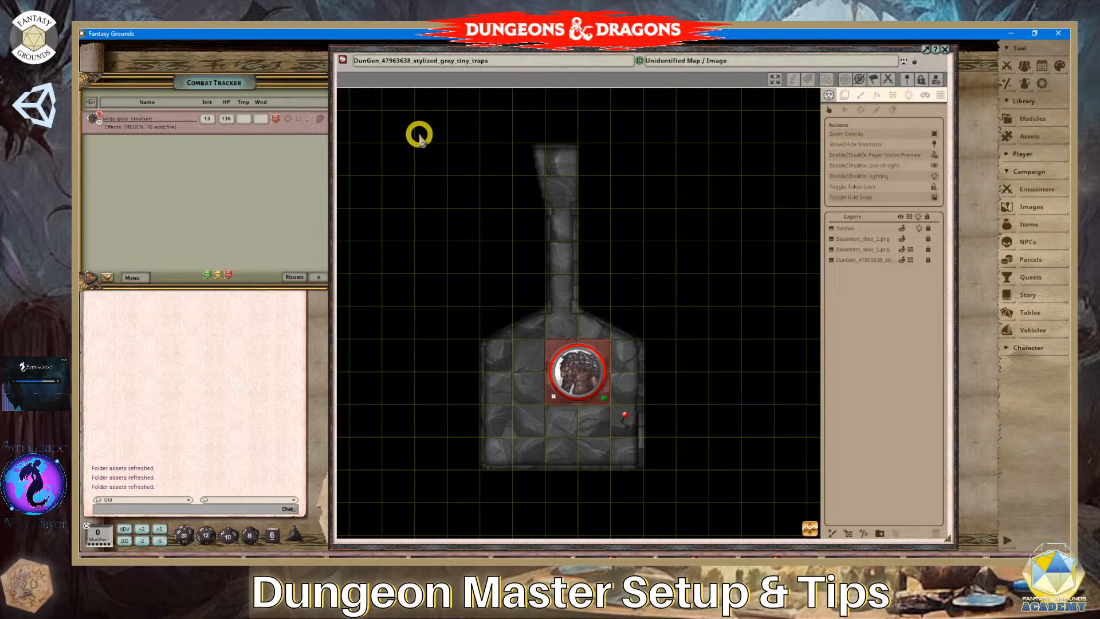
{"action": "left_click", "coordinate": [565, 364]}
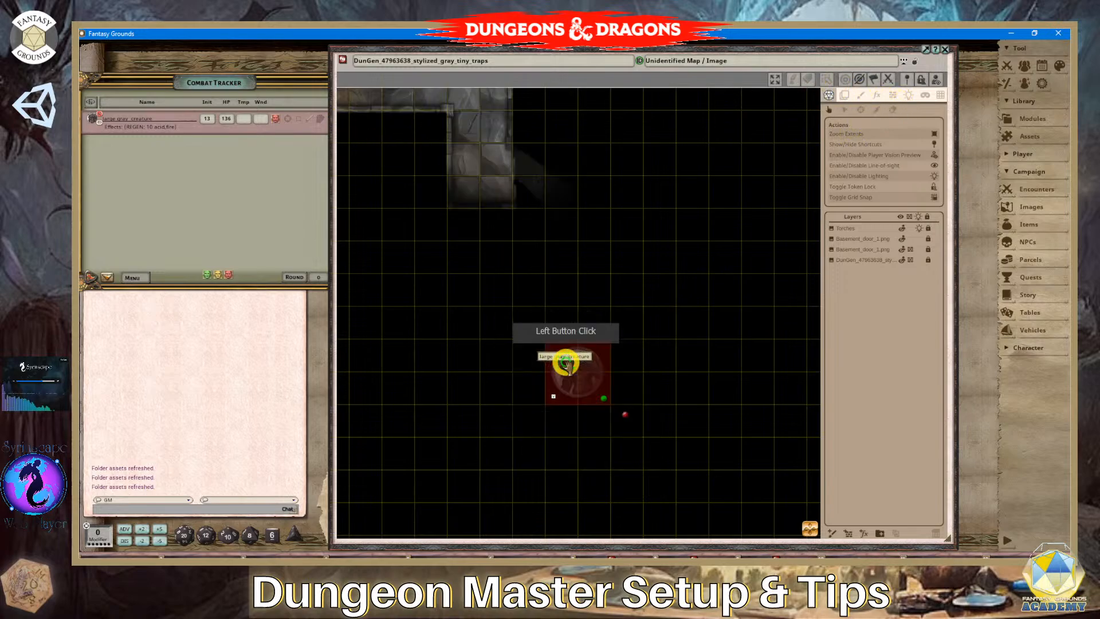
{"action": "scroll", "coordinate": [629, 378], "scroll_direction": "down", "scroll_amount": 3}
{"action": "left_click", "coordinate": [596, 379]}
{"action": "scroll", "coordinate": [626, 389], "scroll_direction": "up", "scroll_amount": 3}
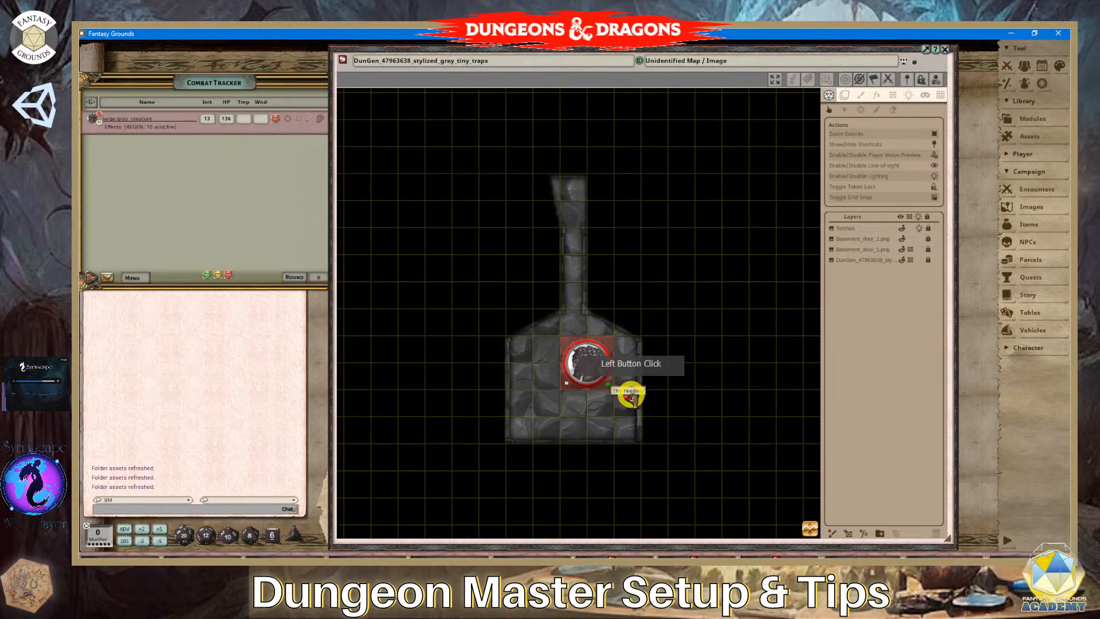
{"action": "scroll", "coordinate": [574, 355], "scroll_direction": "down", "scroll_amount": 3}
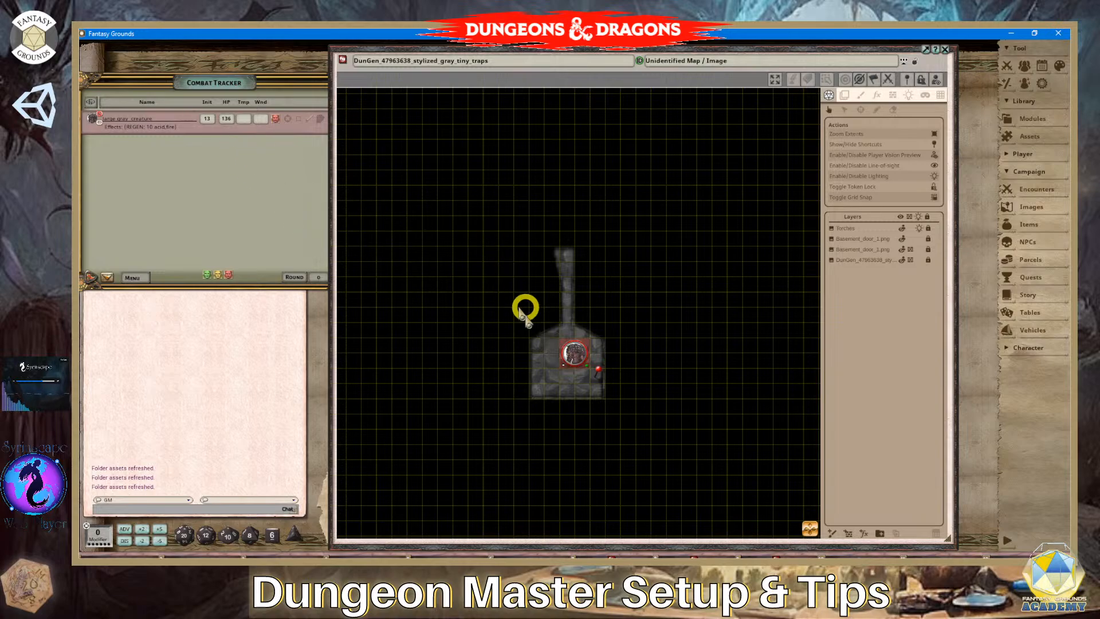
{"action": "left_click", "coordinate": [578, 354]}
{"action": "left_click", "coordinate": [577, 352]}
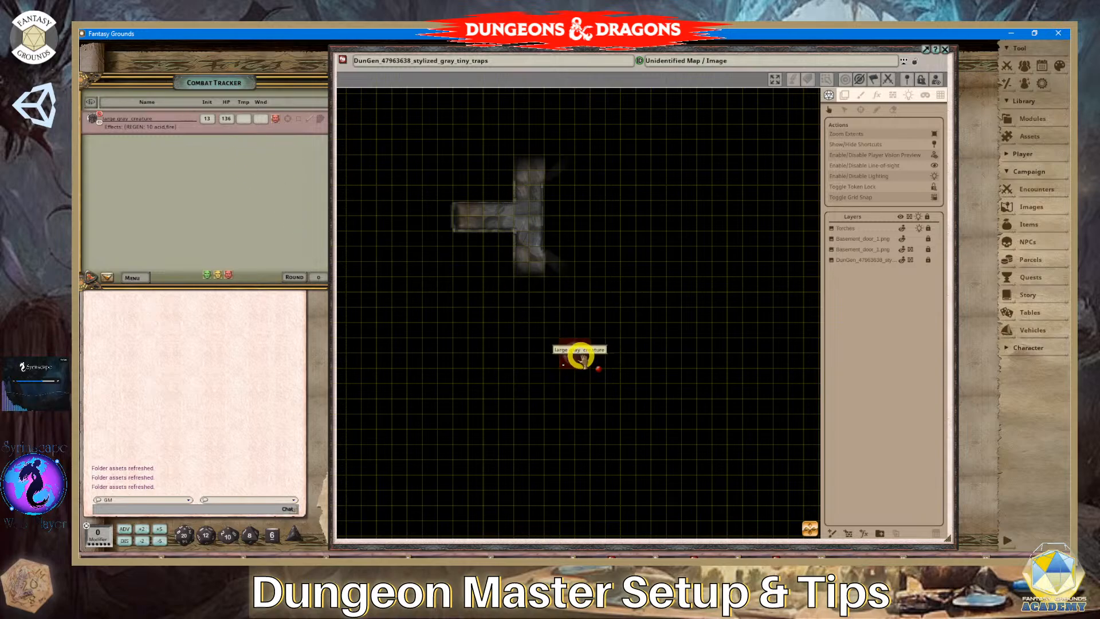
{"action": "left_click", "coordinate": [668, 417]}
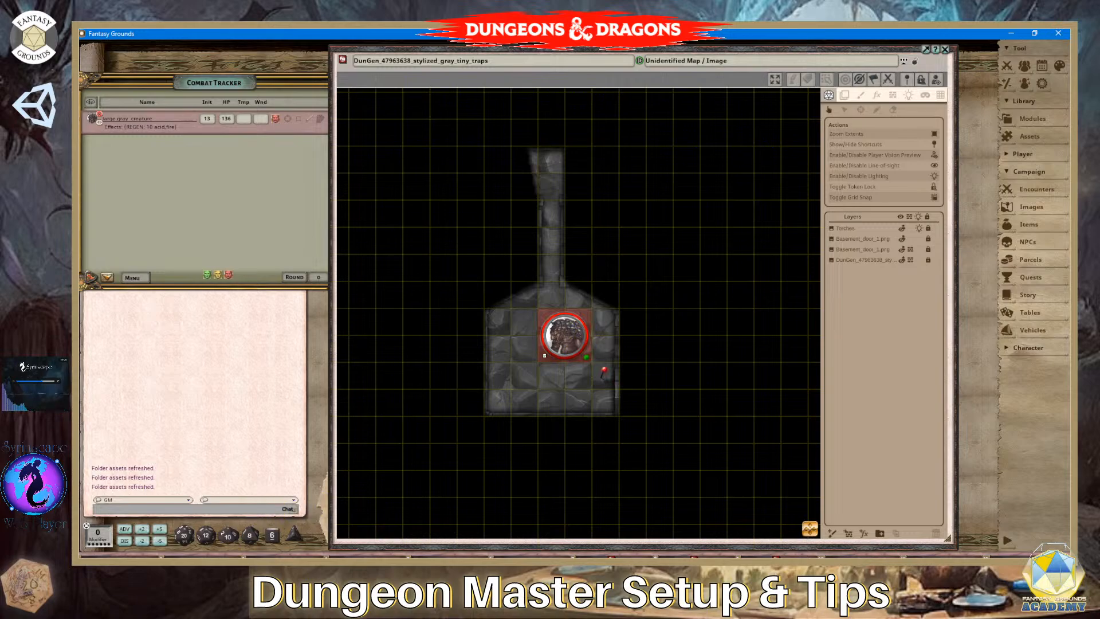
Switch to Streamlabs Desktop to read the viewer question in the stream chat, and return to the Fantasy Grounds map.
{"action": "left_click", "coordinate": [191, 556]}
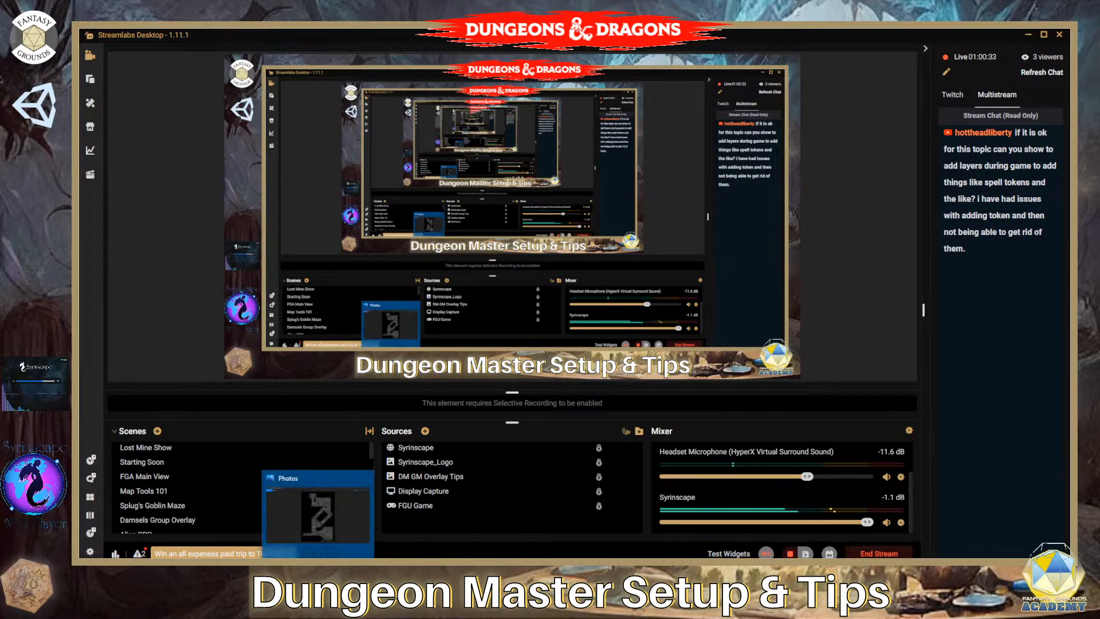
{"action": "left_click", "coordinate": [290, 574]}
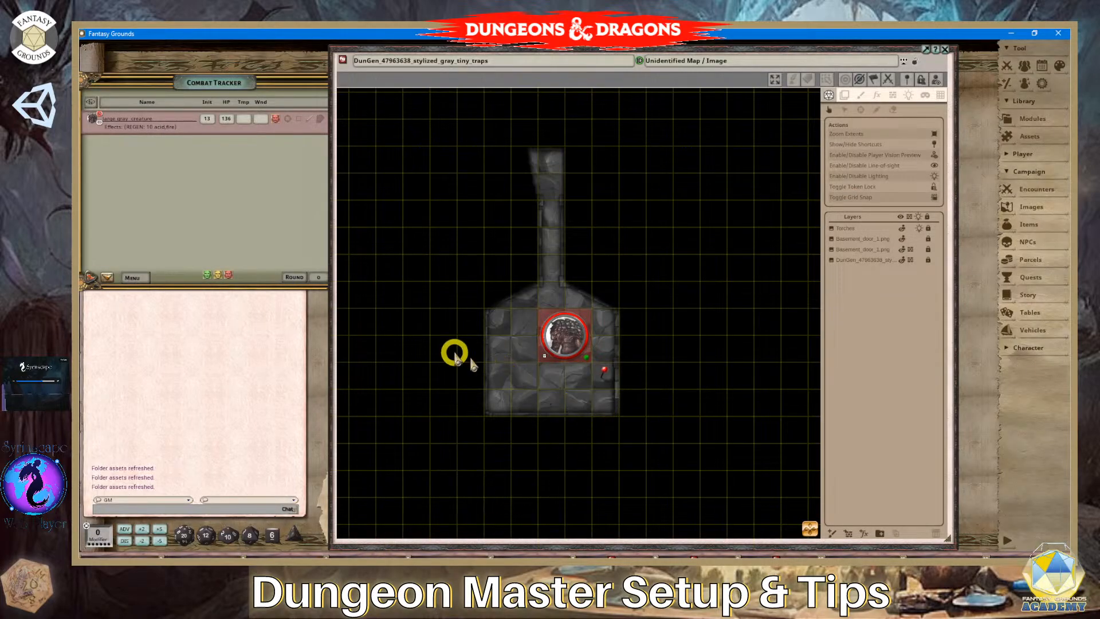
{"action": "scroll", "coordinate": [454, 352], "scroll_direction": "down", "scroll_amount": 1}
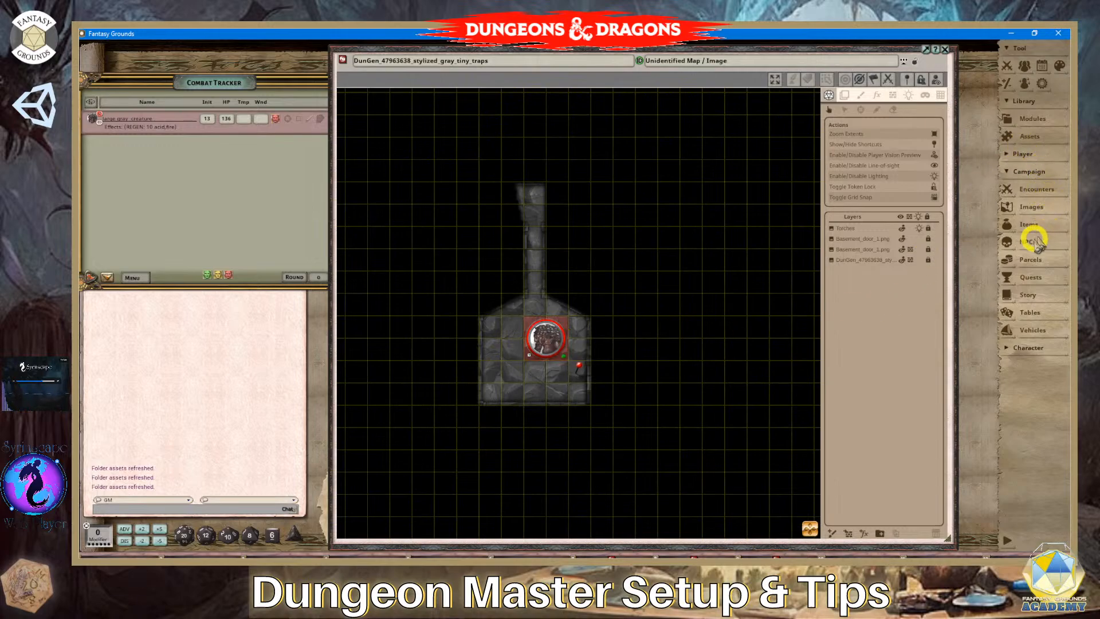
Open the campaign's player character list and start importing characters into it.
{"action": "left_click", "coordinate": [1026, 153]}
{"action": "left_click", "coordinate": [1029, 169]}
{"action": "left_click", "coordinate": [751, 227]}
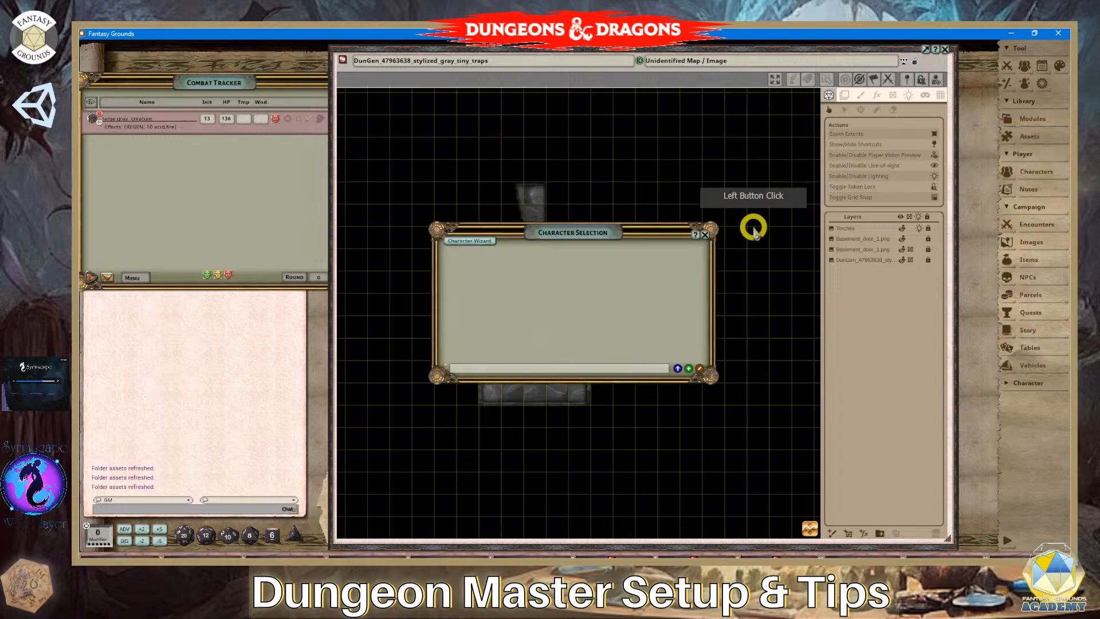
{"action": "left_click_drag", "start_coordinate": [624, 236], "coordinate": [883, 217]}
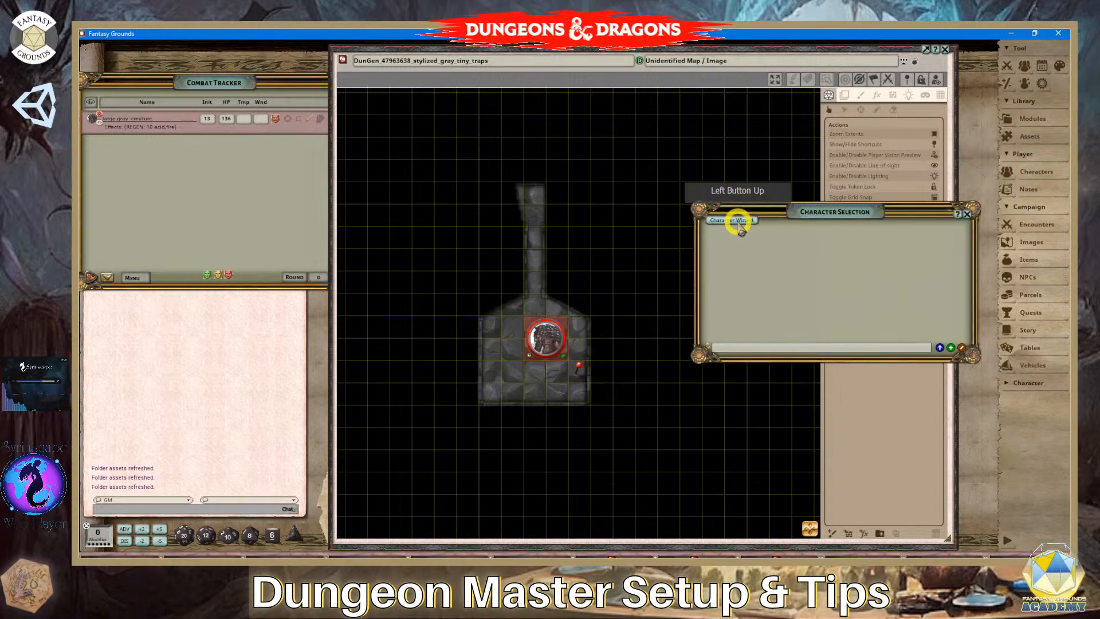
{"action": "left_click", "coordinate": [942, 348]}
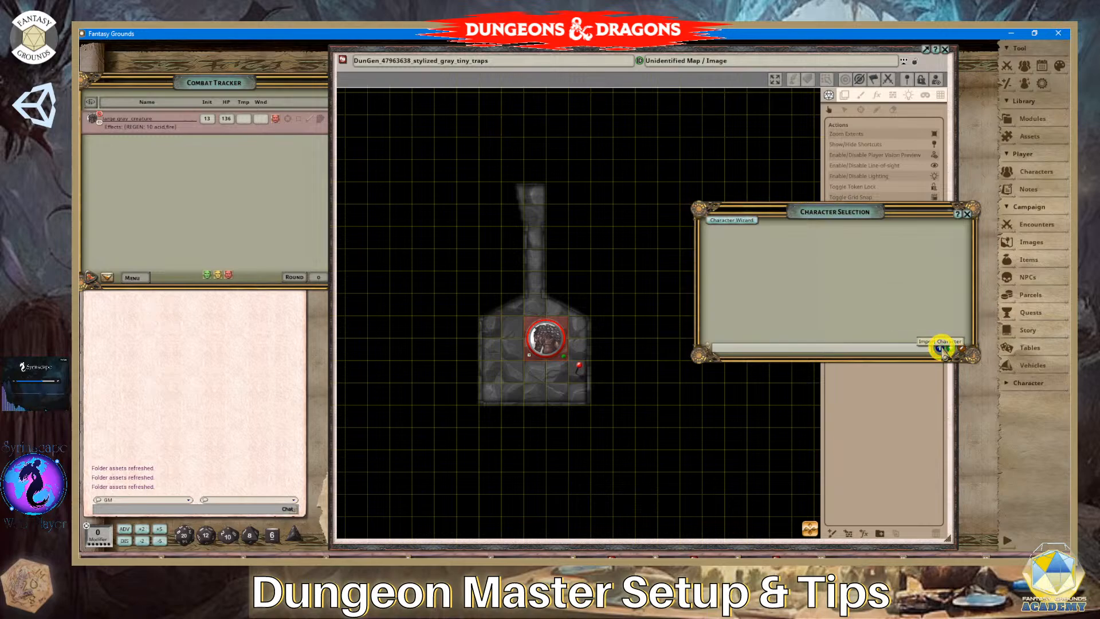
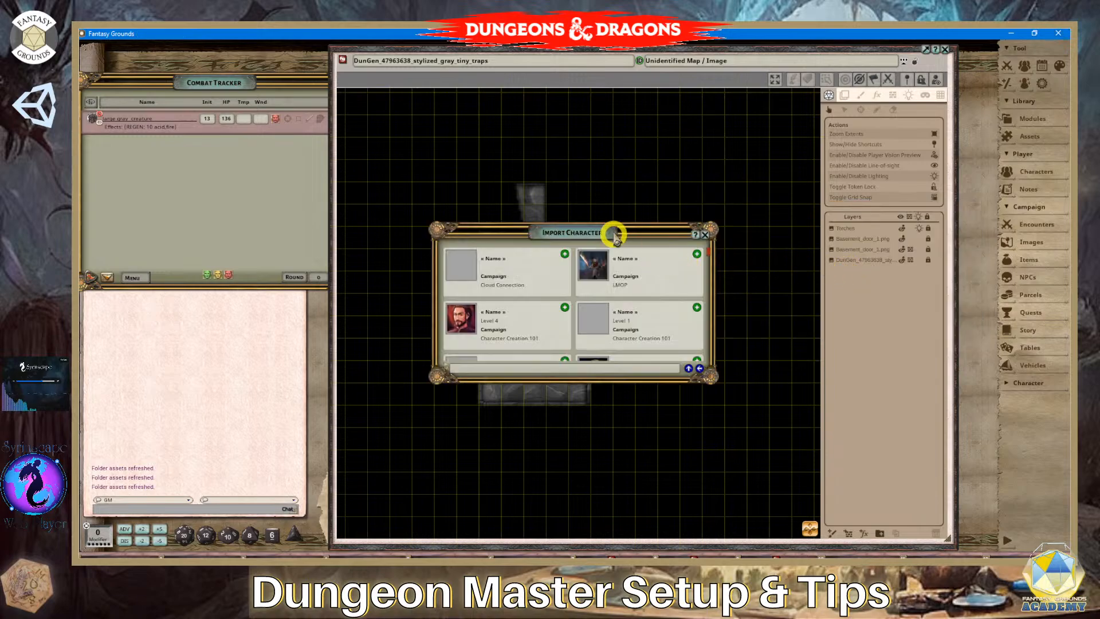
Search the importable characters for "dorrug" and import Dorrug Rockfist from the DnD5e Map Challenge Series campaign.
{"action": "left_click_drag", "start_coordinate": [718, 236], "coordinate": [851, 248]}
{"action": "left_click", "coordinate": [621, 382]}
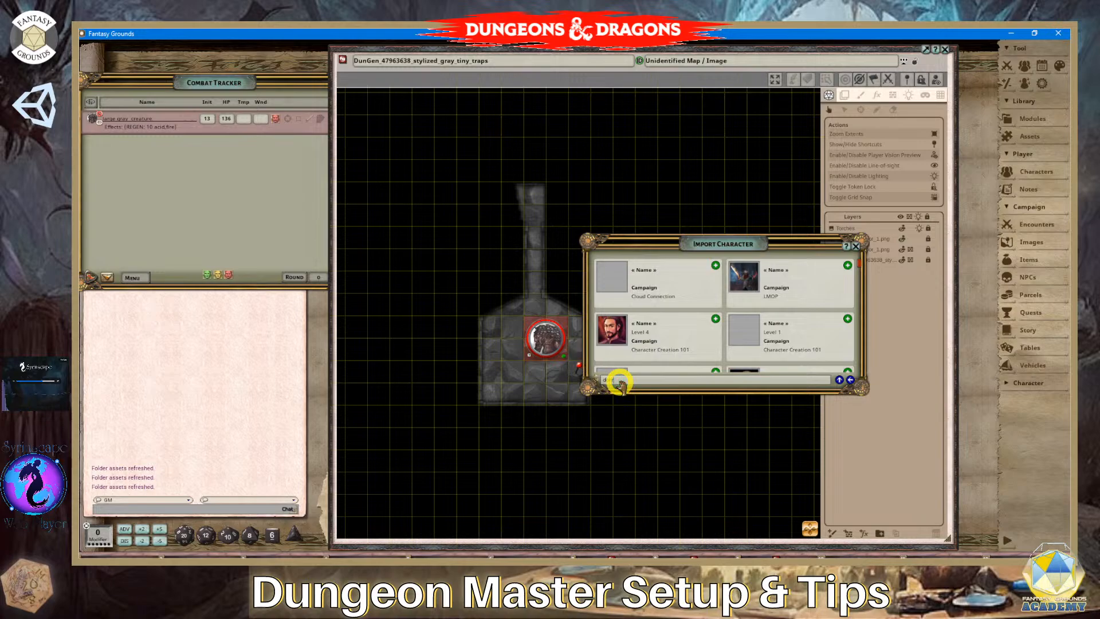
{"action": "type", "text": "dorrug"}
{"action": "key", "text": "Return"}
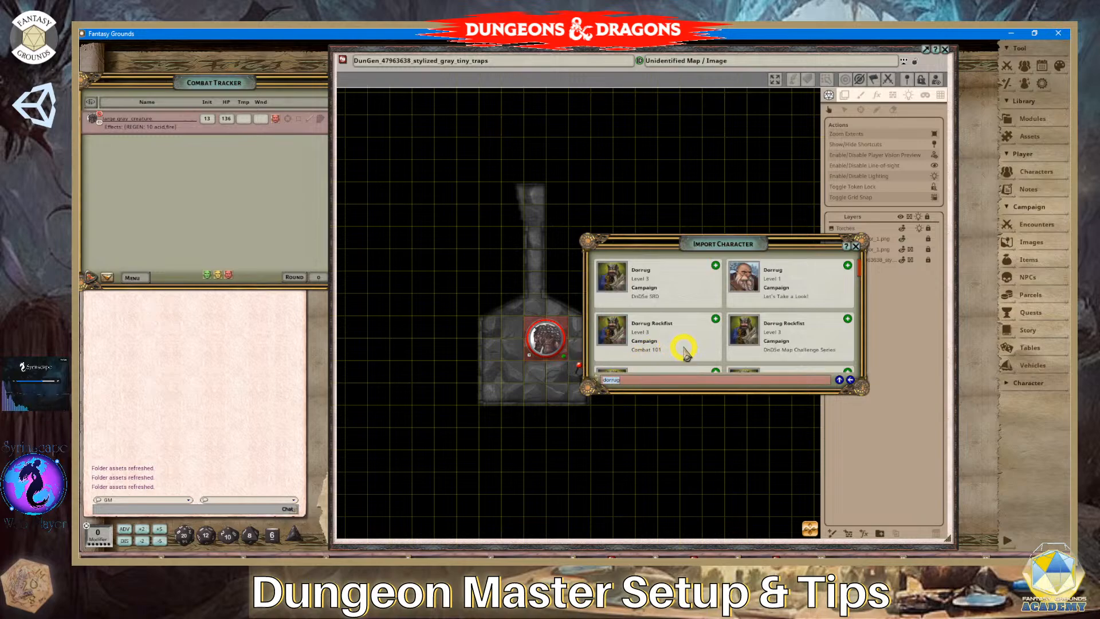
{"action": "scroll", "coordinate": [739, 329], "scroll_direction": "down", "scroll_amount": 1}
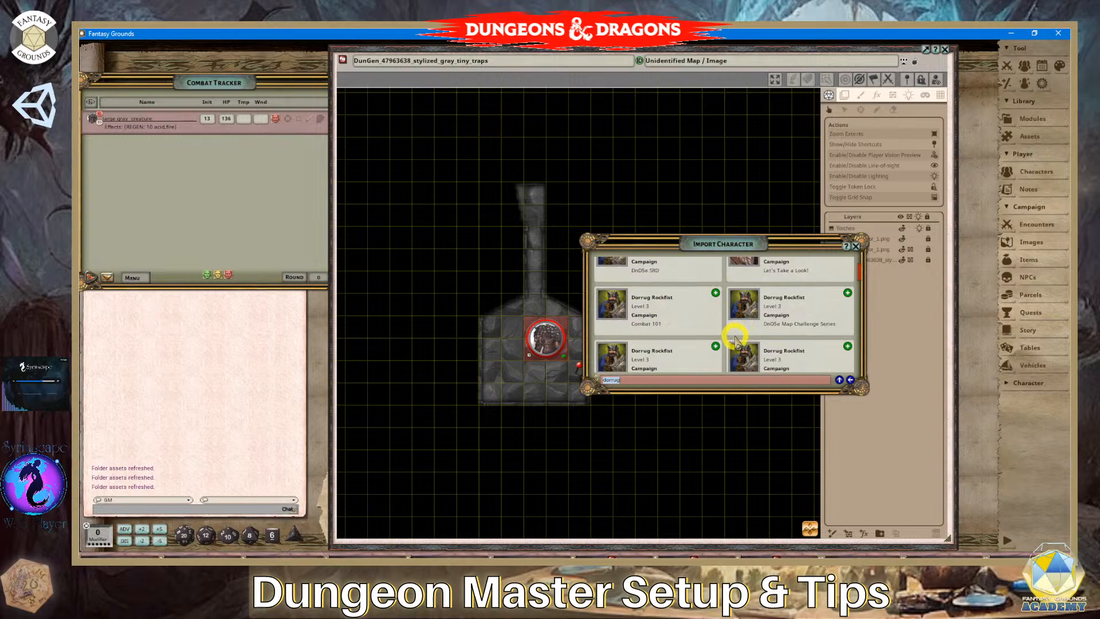
{"action": "left_click", "coordinate": [847, 293]}
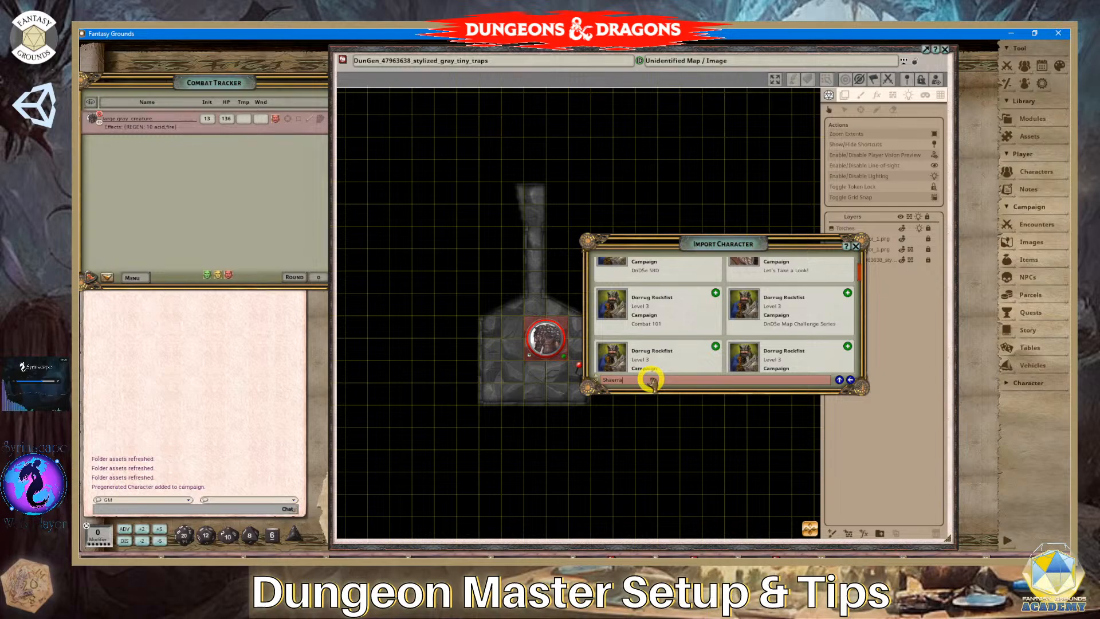
Search the importable characters for "figgen" and import Figgen O'Fetch (Male Halfling Thief) from the Character Builder campaign.
{"action": "left_click", "coordinate": [652, 380]}
{"action": "type", "text": "S"}
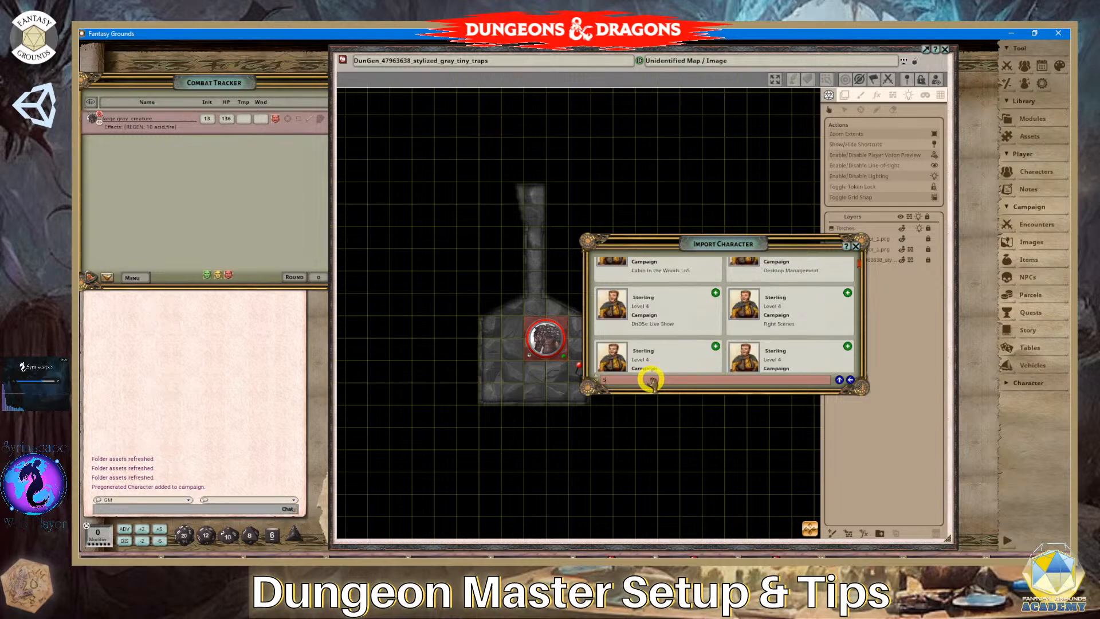
{"action": "key", "text": "BackSpace"}
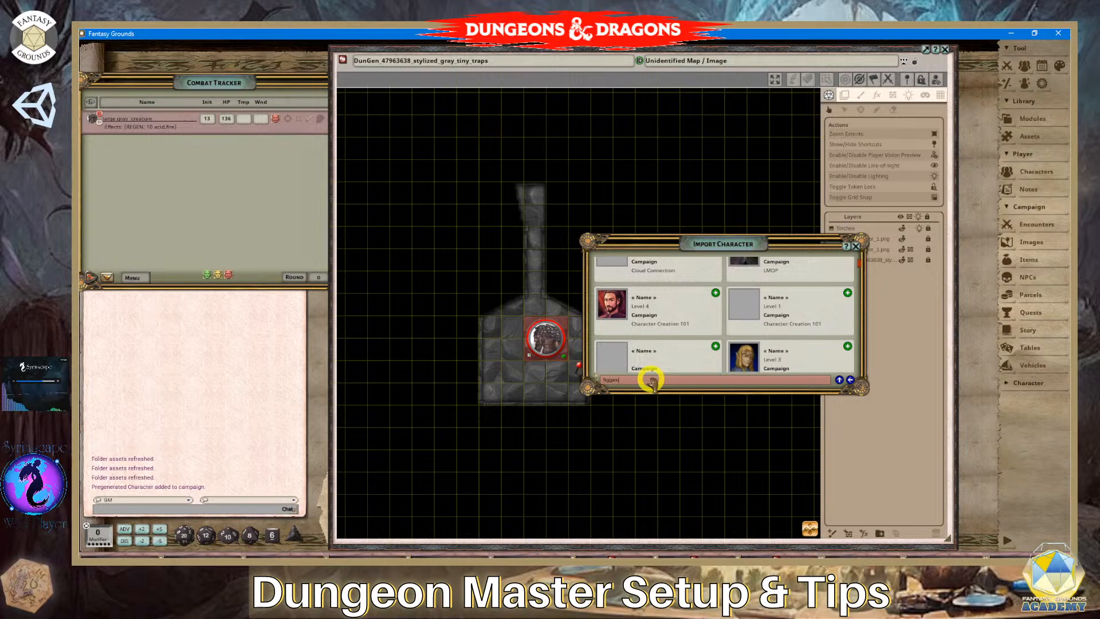
{"action": "key", "text": "Return"}
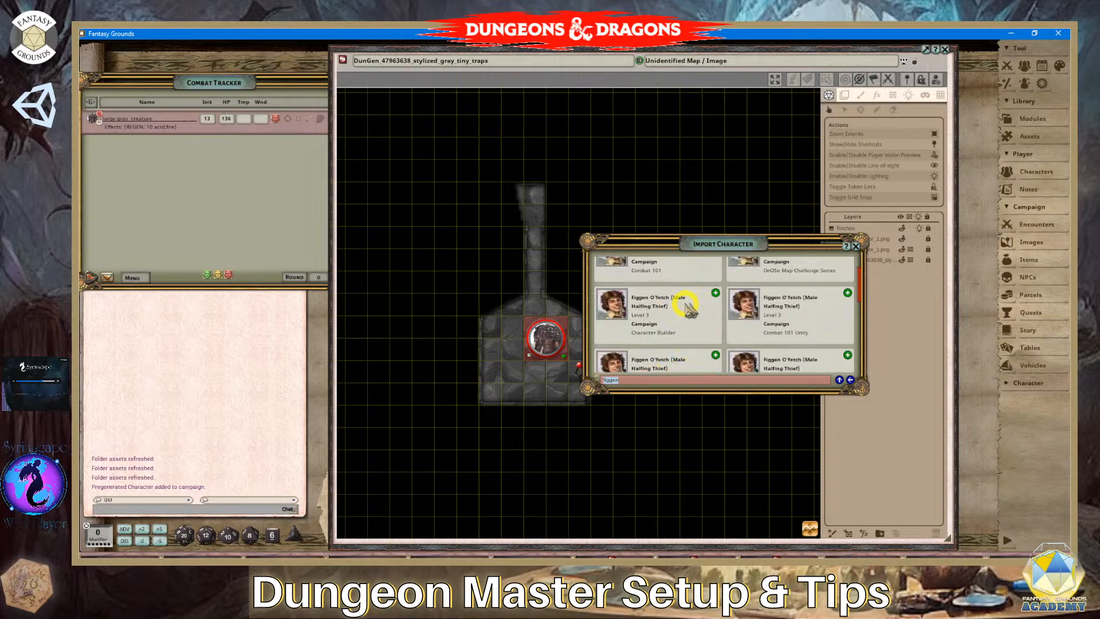
{"action": "left_click", "coordinate": [715, 293]}
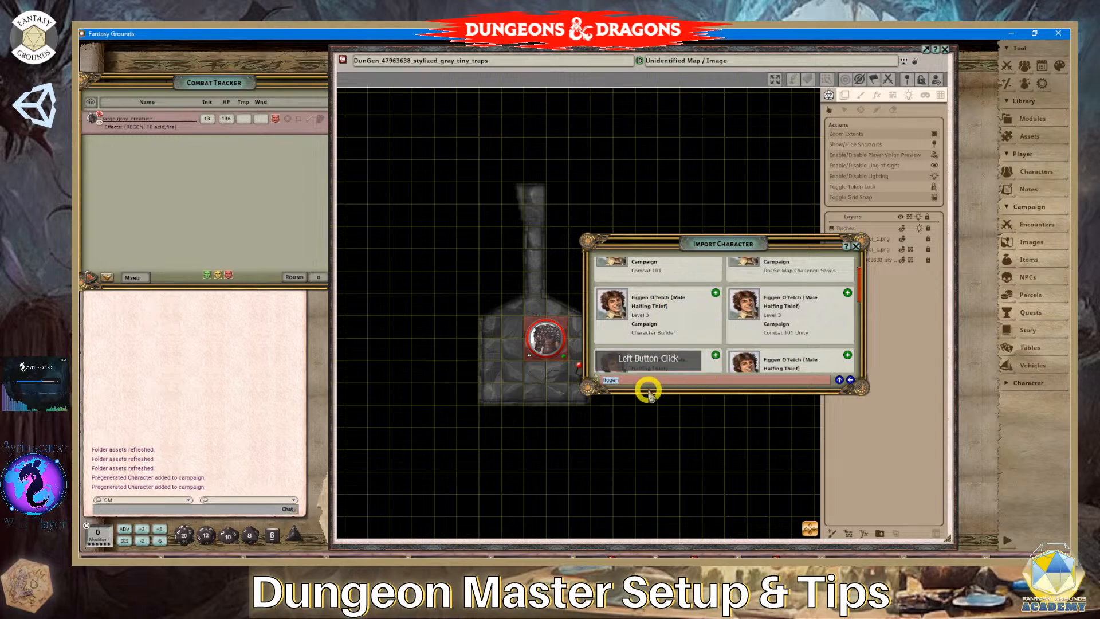
Search the importable characters for "zey" and import Zeyluh Truesong (Female, Half Elf Bard) from the DnD5e AAW Games RotD campaign.
{"action": "key", "text": "BackSpace"}
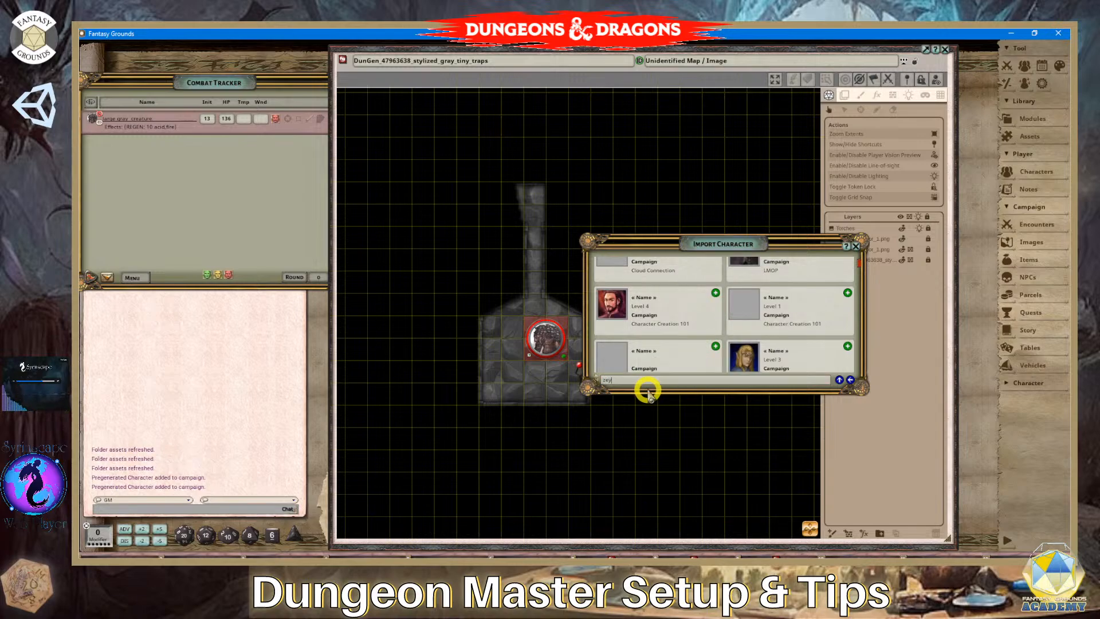
{"action": "key", "text": "Return"}
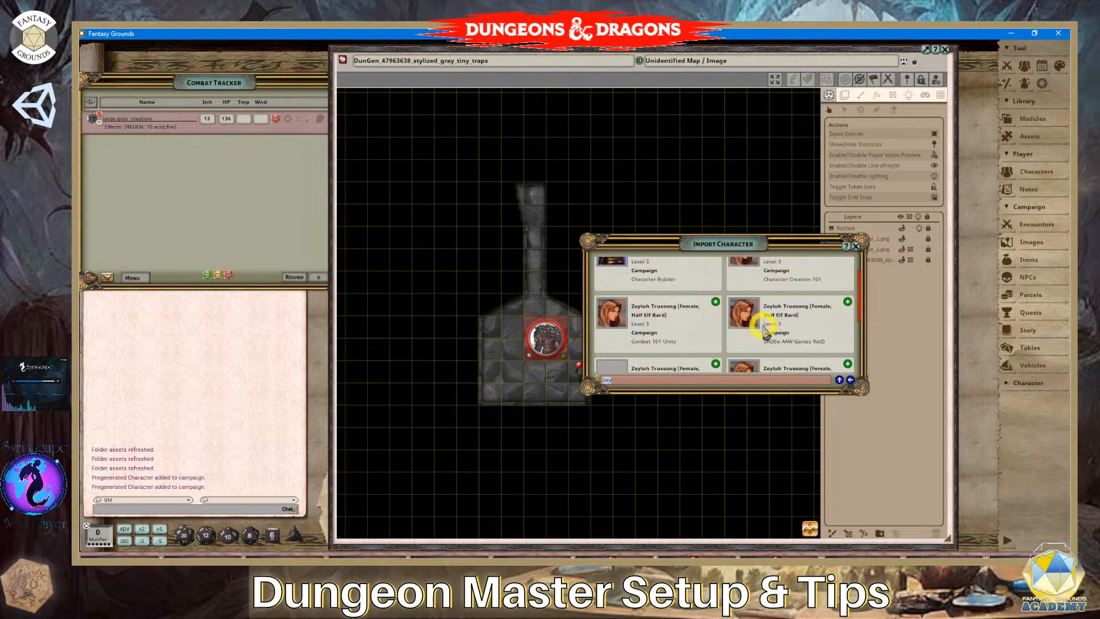
{"action": "left_click", "coordinate": [848, 302]}
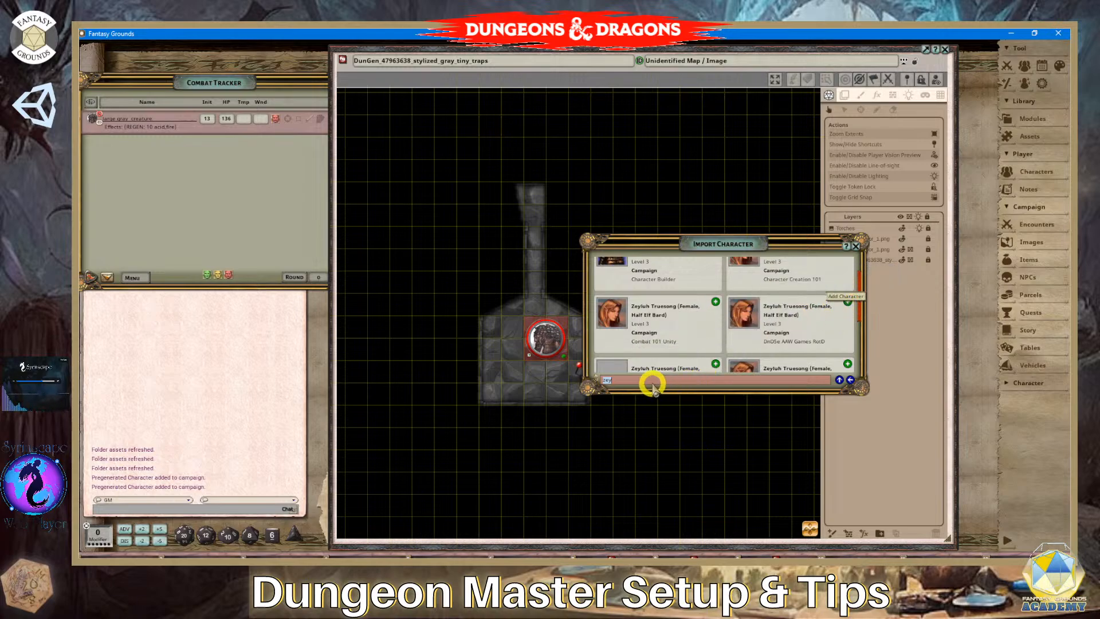
Search the importable characters for "gali", import Lord Galimar (Human, Male Paladin) and close the import window.
{"action": "key", "text": "BackSpace"}
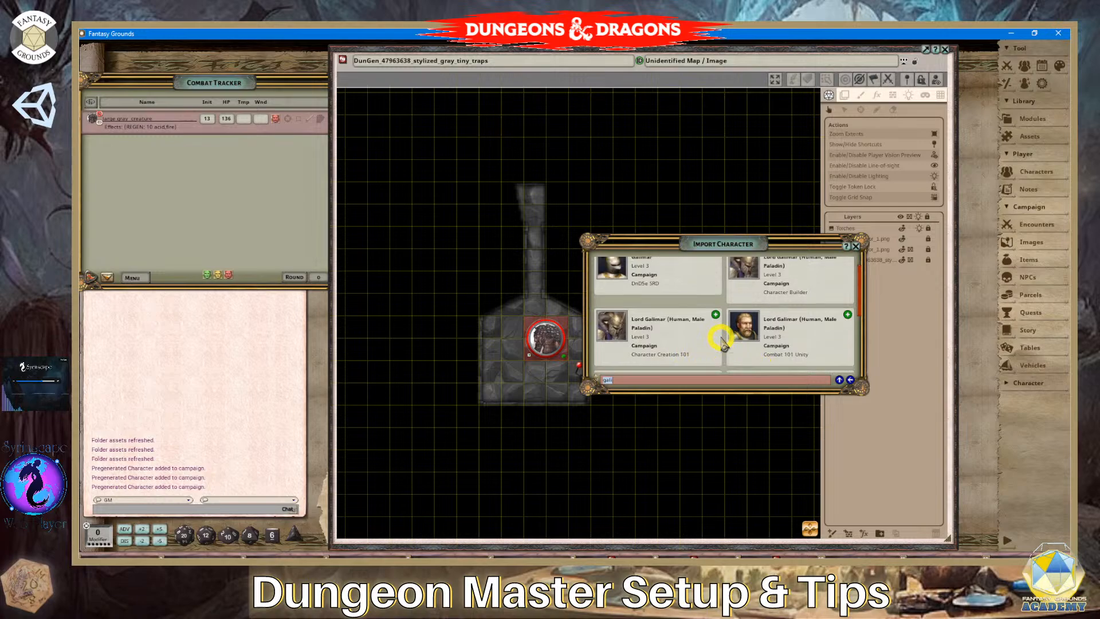
{"action": "scroll", "coordinate": [720, 342], "scroll_direction": "up", "scroll_amount": 1}
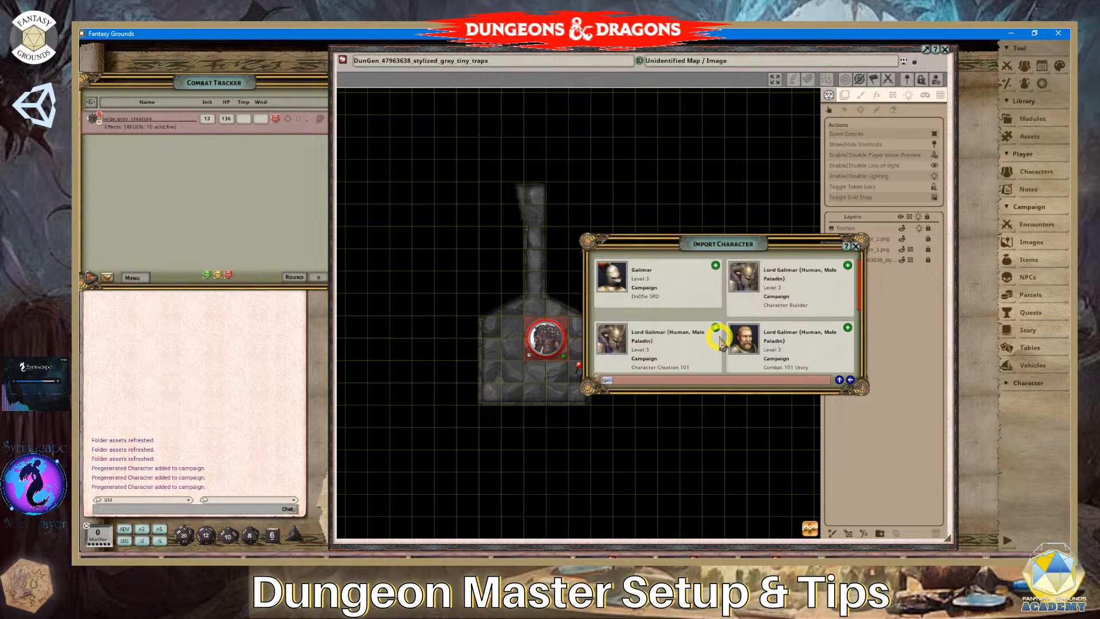
{"action": "scroll", "coordinate": [720, 342], "scroll_direction": "down", "scroll_amount": 2}
{"action": "left_click", "coordinate": [801, 339]}
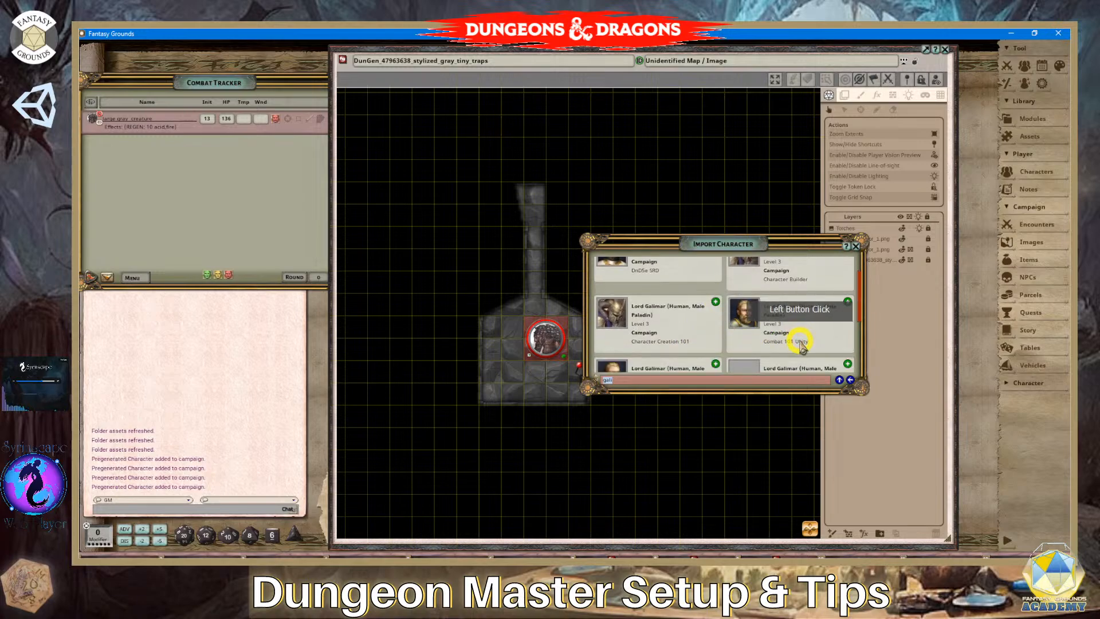
{"action": "left_click", "coordinate": [855, 246]}
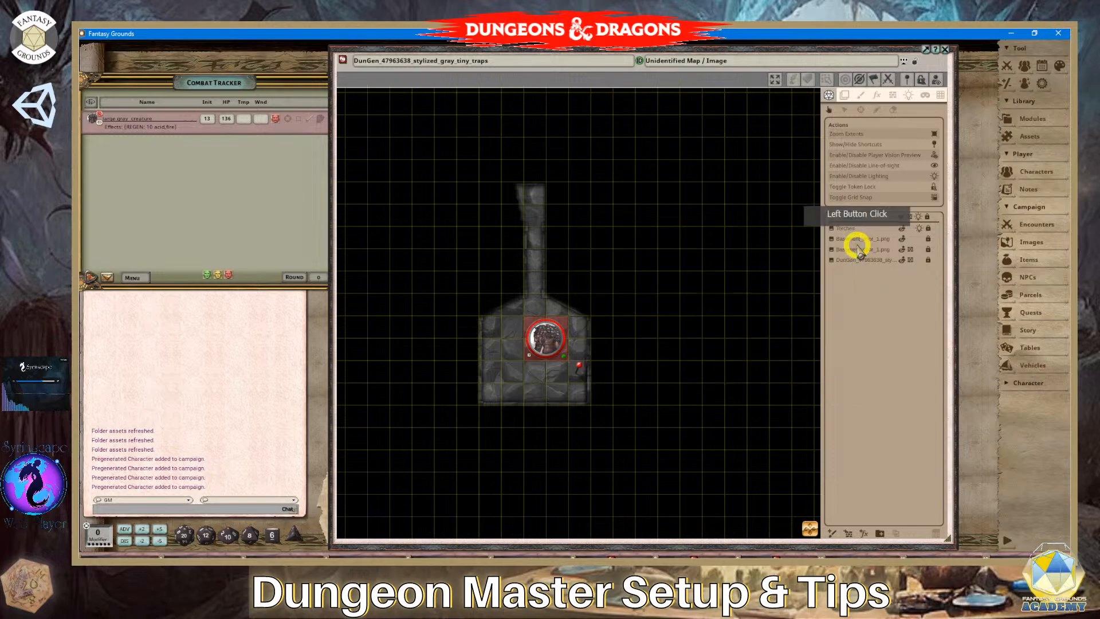
Add Dorrug Rockfist, Lord Galimar, Figgen O'Fetch and Zeyluh Truesong to the Combat Tracker and close the character list.
{"action": "left_click", "coordinate": [1023, 175]}
{"action": "left_click_drag", "start_coordinate": [582, 233], "coordinate": [229, 172]}
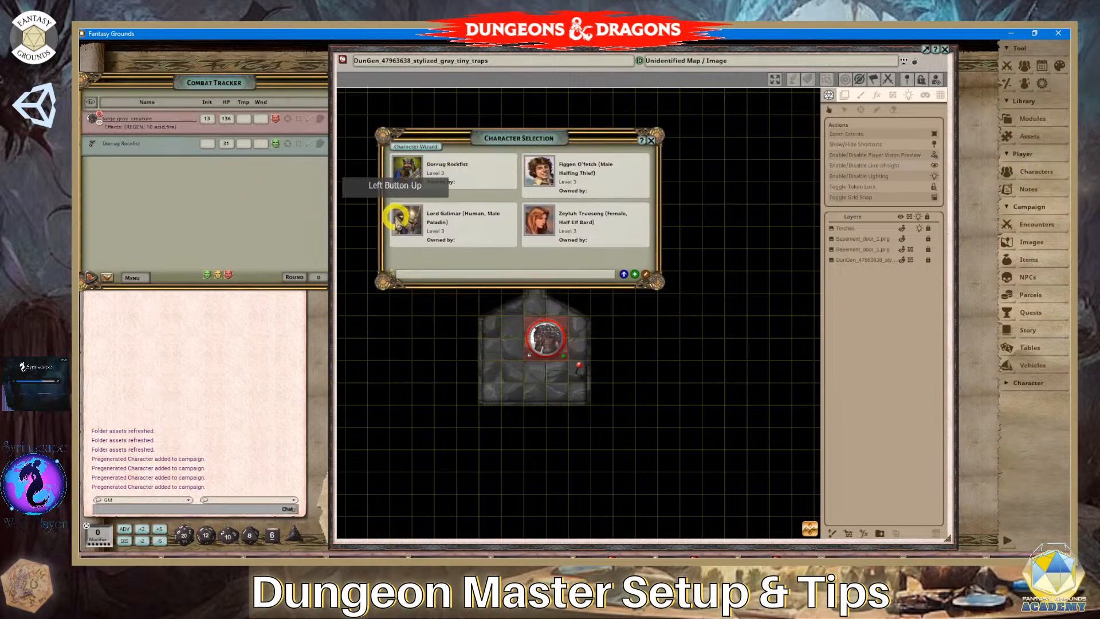
{"action": "left_click_drag", "start_coordinate": [395, 217], "coordinate": [191, 184]}
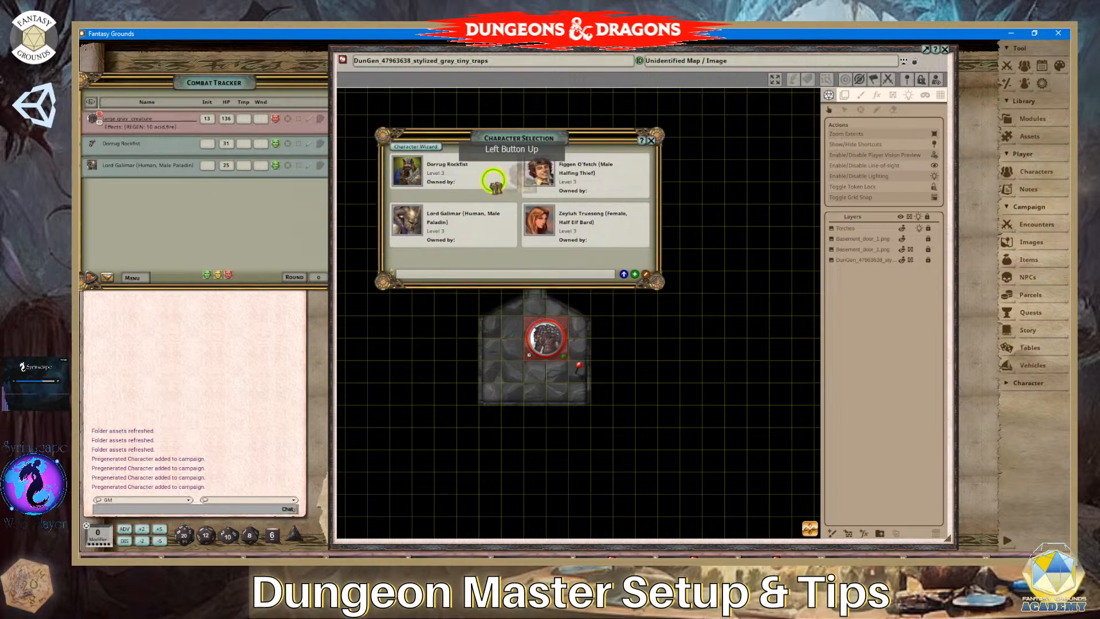
{"action": "left_click_drag", "start_coordinate": [493, 181], "coordinate": [229, 206]}
{"action": "left_click_drag", "start_coordinate": [462, 235], "coordinate": [209, 240]}
{"action": "left_click", "coordinate": [651, 140]}
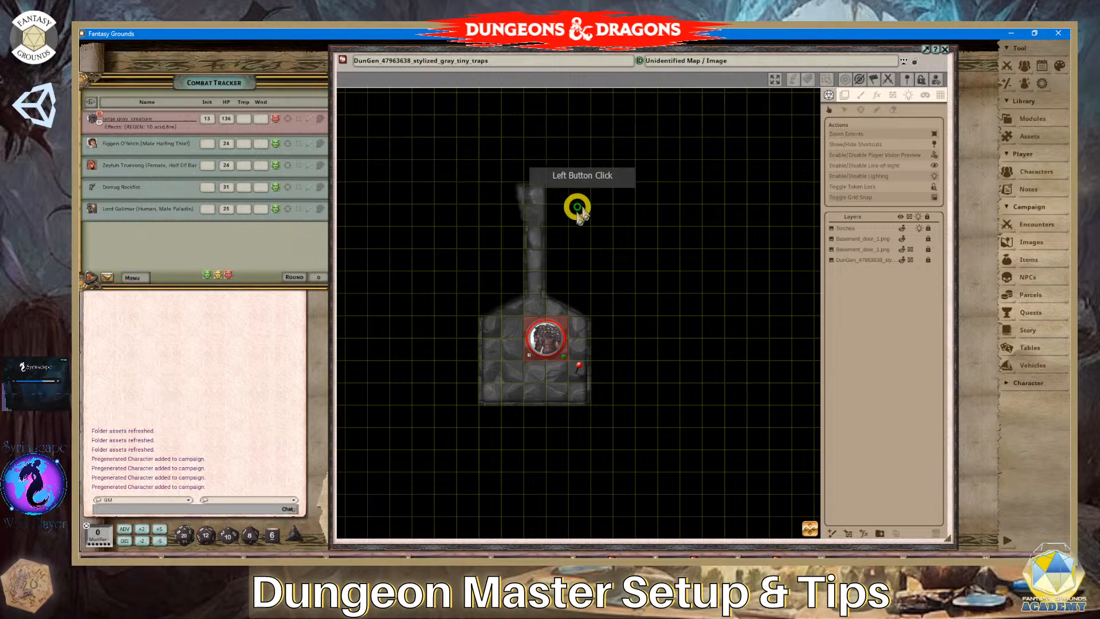
Move the dungeon map window aside so it no longer covers the edge of the Combat Tracker.
{"action": "scroll", "coordinate": [457, 243], "scroll_direction": "down", "scroll_amount": 4}
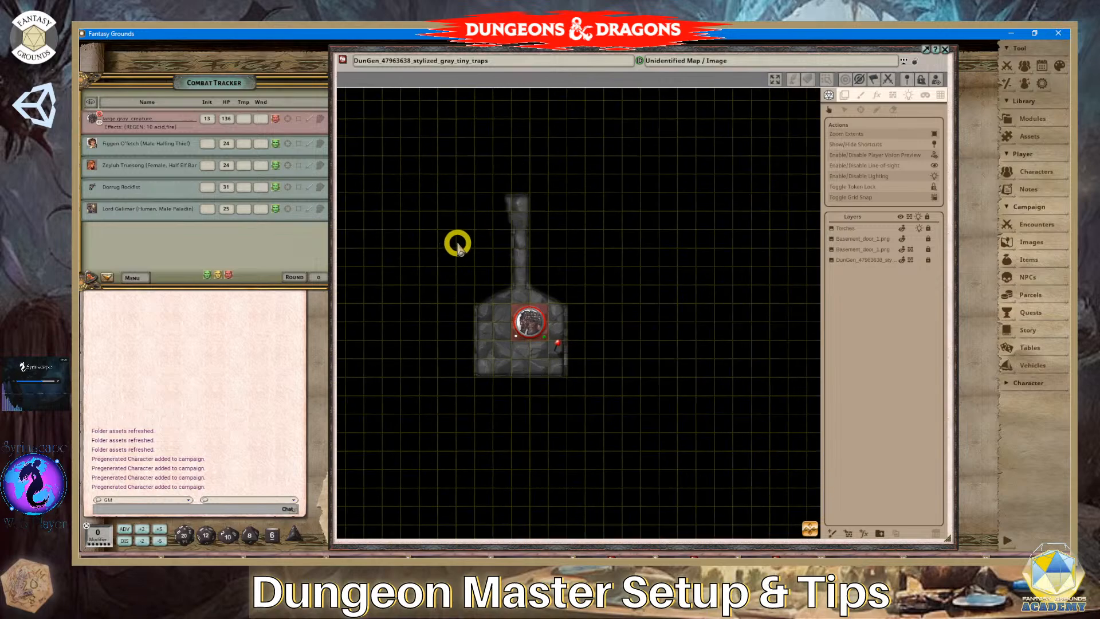
{"action": "scroll", "coordinate": [457, 243], "scroll_direction": "down", "scroll_amount": 1}
{"action": "left_click_drag", "start_coordinate": [809, 523], "coordinate": [410, 262]}
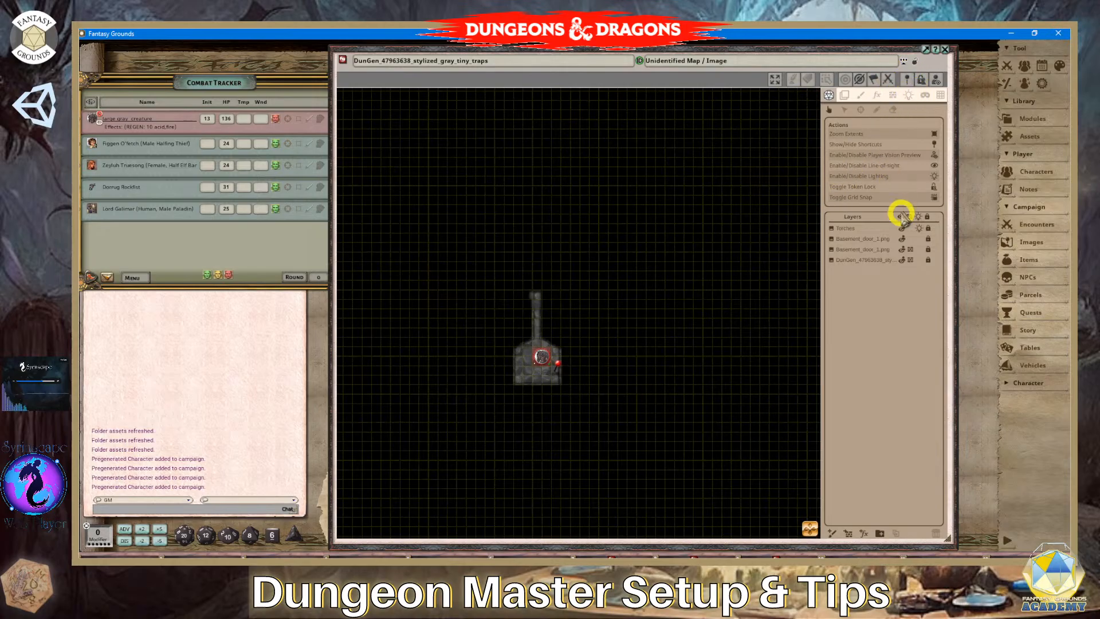
{"action": "scroll", "coordinate": [618, 199], "scroll_direction": "down", "scroll_amount": 1}
{"action": "left_click_drag", "start_coordinate": [507, 54], "coordinate": [537, 52]}
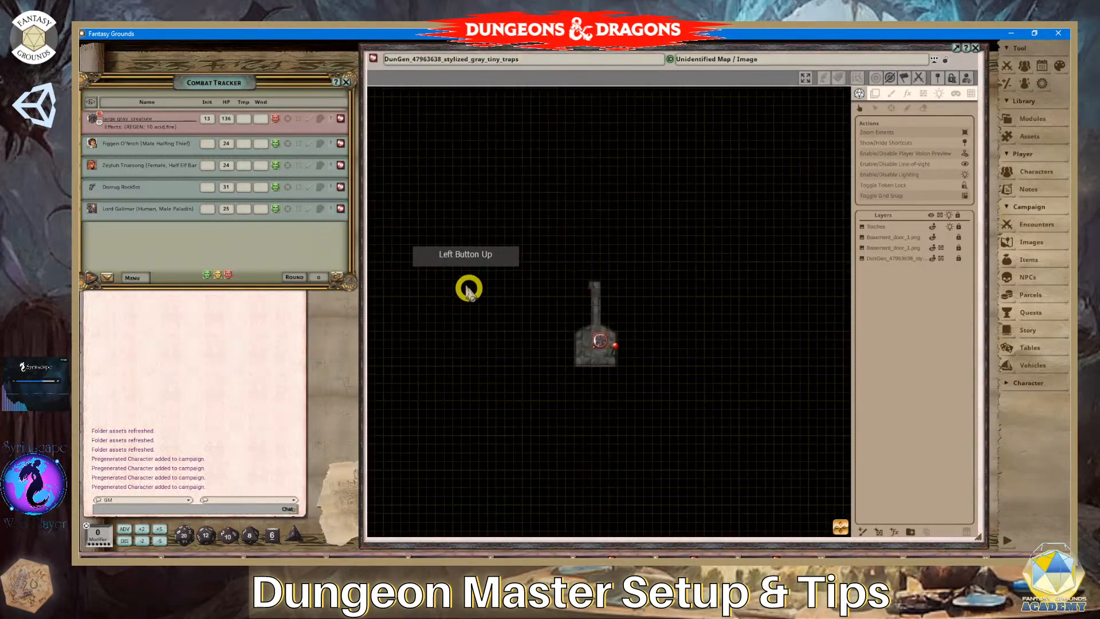
Select the map's Torches layer and disable line of sight to reveal the whole dungeon map.
{"action": "scroll", "coordinate": [545, 300], "scroll_direction": "up", "scroll_amount": 2}
{"action": "scroll", "coordinate": [567, 308], "scroll_direction": "down", "scroll_amount": 1}
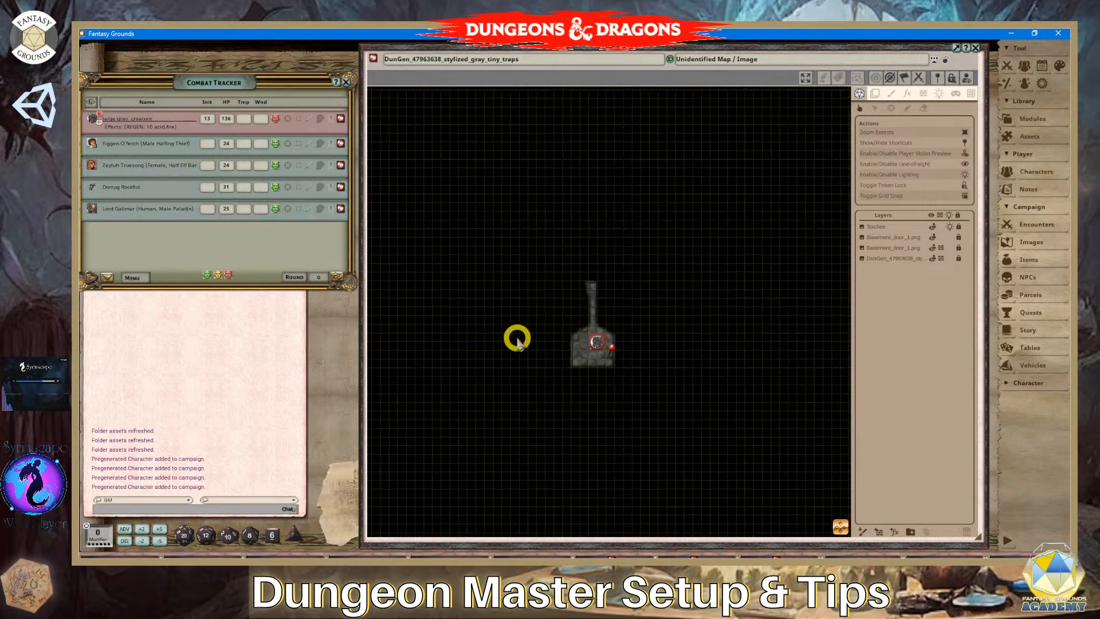
{"action": "scroll", "coordinate": [712, 344], "scroll_direction": "up", "scroll_amount": 1}
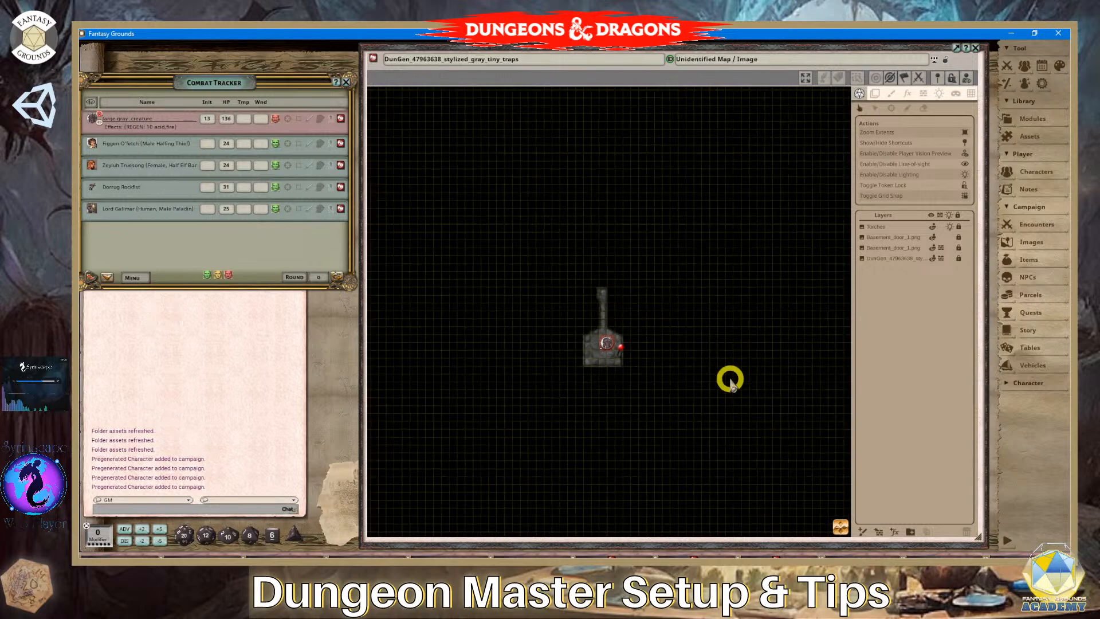
{"action": "scroll", "coordinate": [719, 411], "scroll_direction": "up", "scroll_amount": 1}
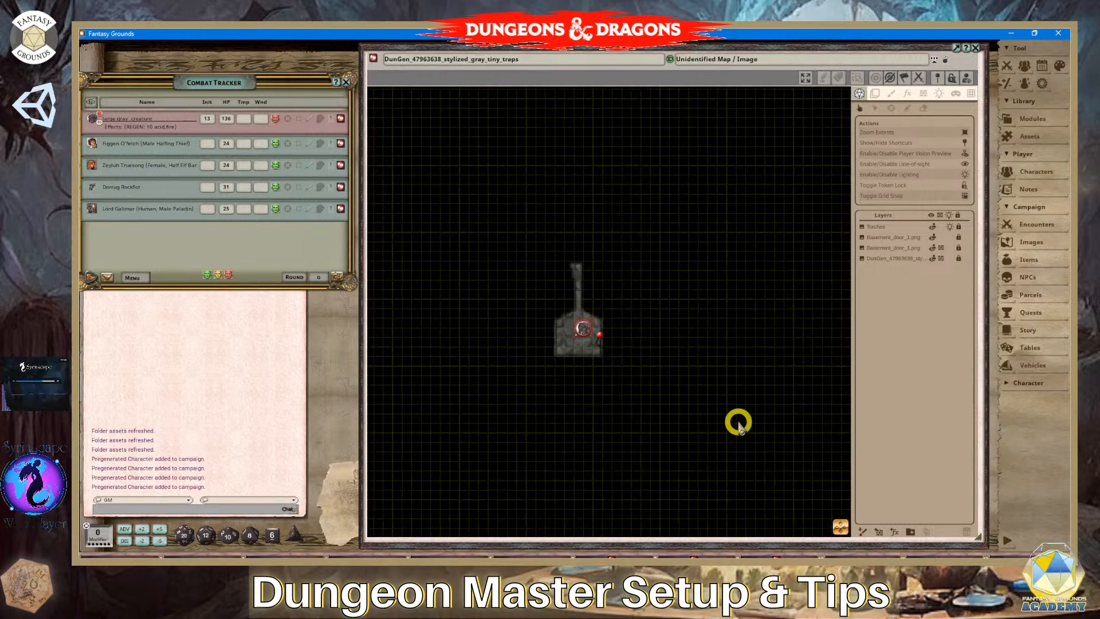
{"action": "left_click", "coordinate": [877, 232]}
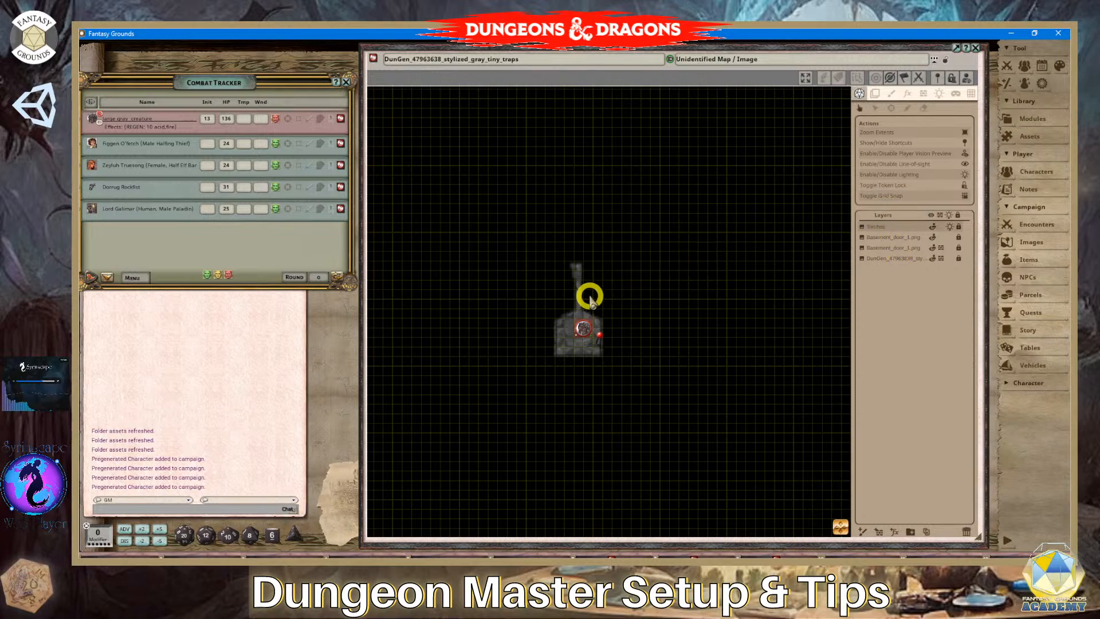
{"action": "scroll", "coordinate": [573, 289], "scroll_direction": "down", "scroll_amount": 2}
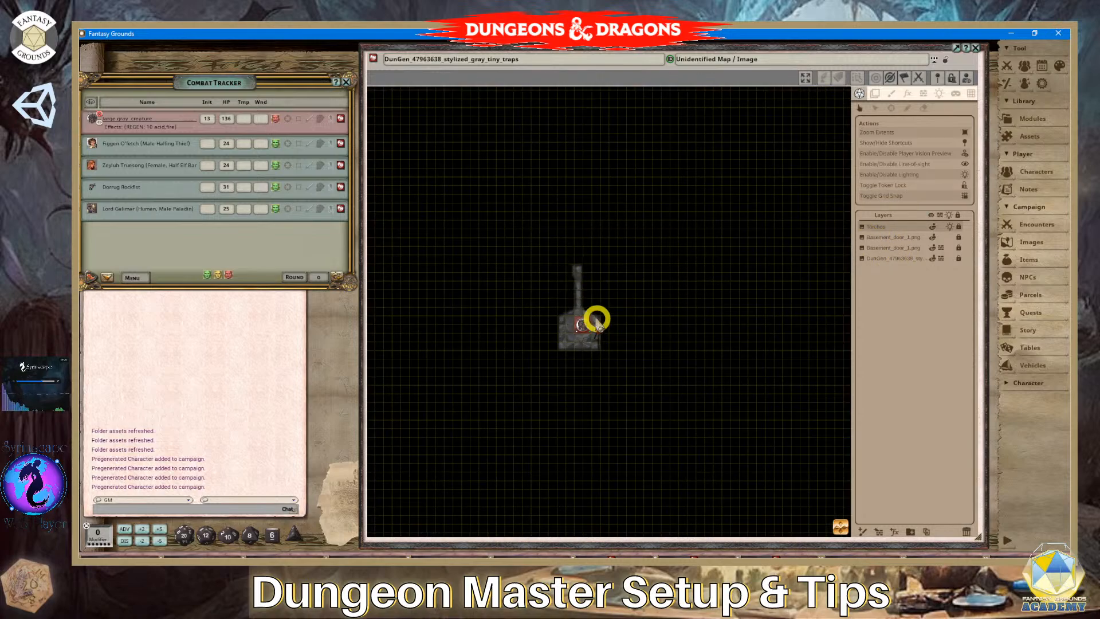
{"action": "scroll", "coordinate": [629, 308], "scroll_direction": "up", "scroll_amount": 2}
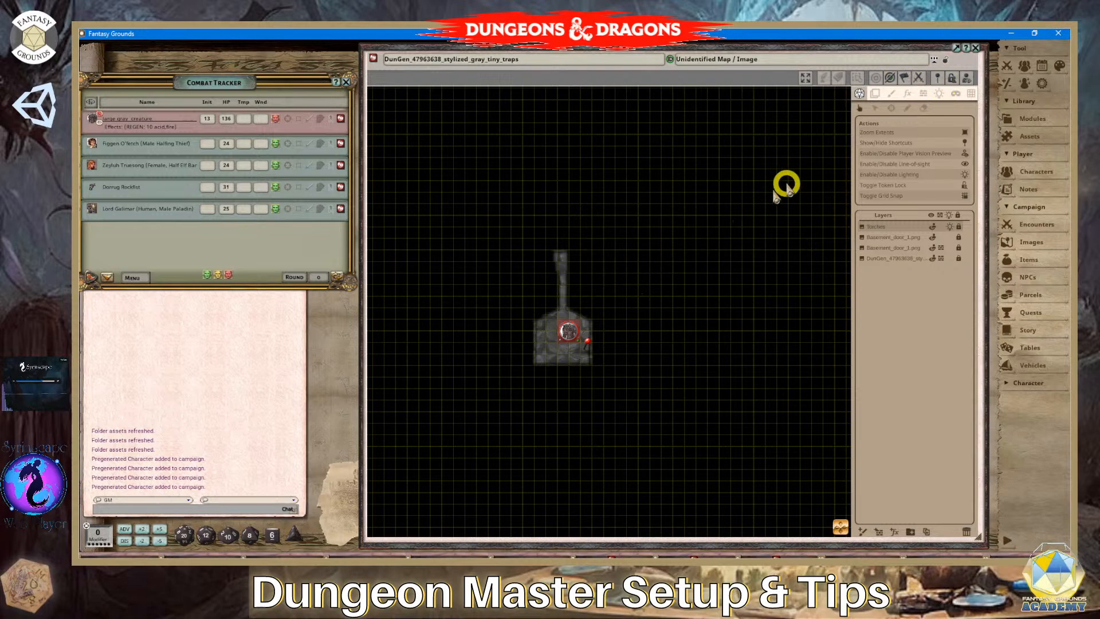
{"action": "left_click", "coordinate": [965, 155]}
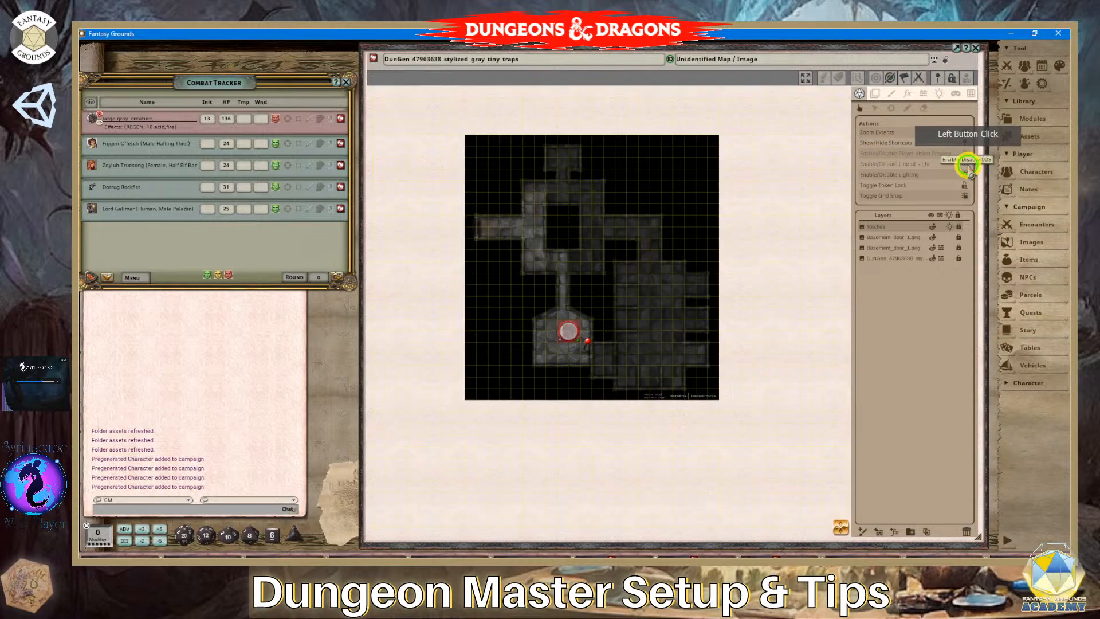
{"action": "left_click", "coordinate": [592, 259]}
{"action": "scroll", "coordinate": [551, 311], "scroll_direction": "up", "scroll_amount": 2}
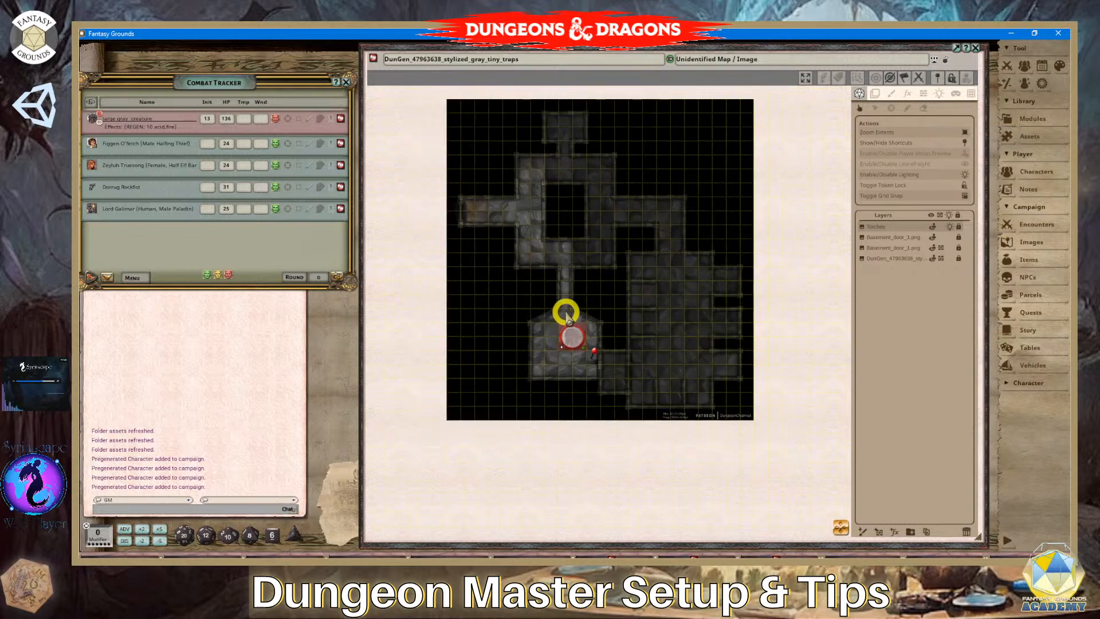
{"action": "scroll", "coordinate": [590, 338], "scroll_direction": "up", "scroll_amount": 1}
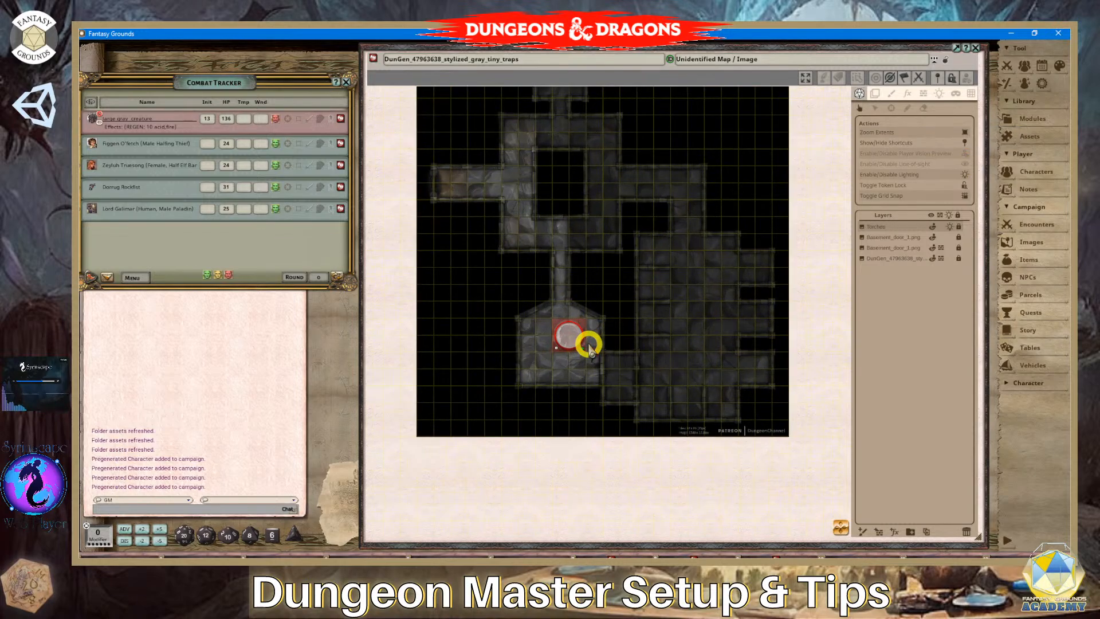
{"action": "scroll", "coordinate": [686, 269], "scroll_direction": "down", "scroll_amount": 1}
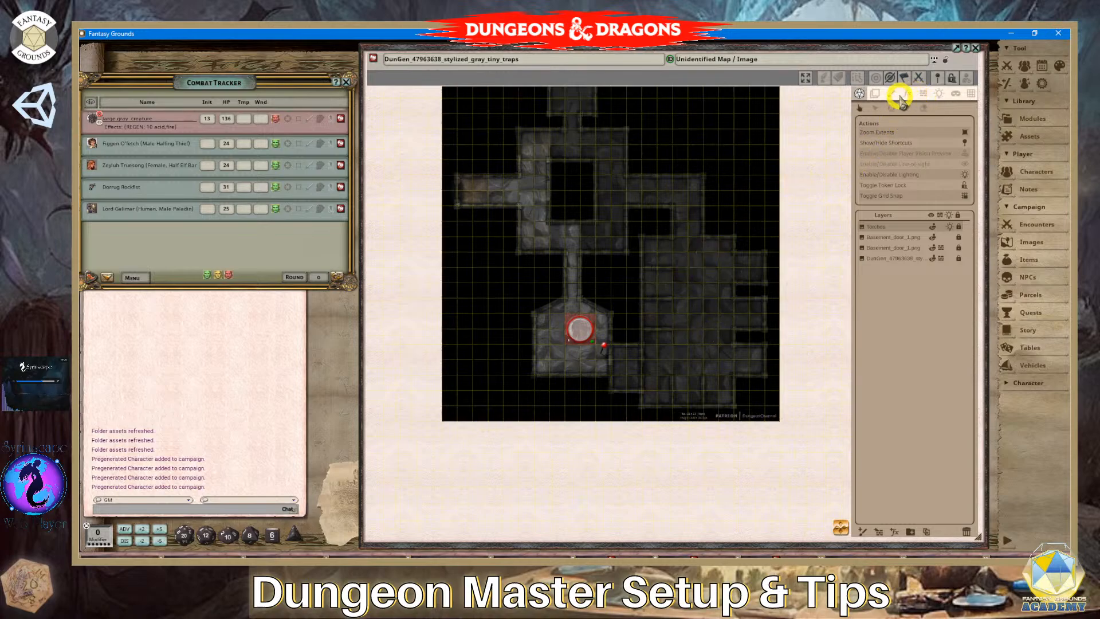
Make the large gray creature's token visible to the players on the dungeon map through its Combat Tracker entry.
{"action": "scroll", "coordinate": [628, 211], "scroll_direction": "up", "scroll_amount": 1}
{"action": "scroll", "coordinate": [591, 256], "scroll_direction": "down", "scroll_amount": 2}
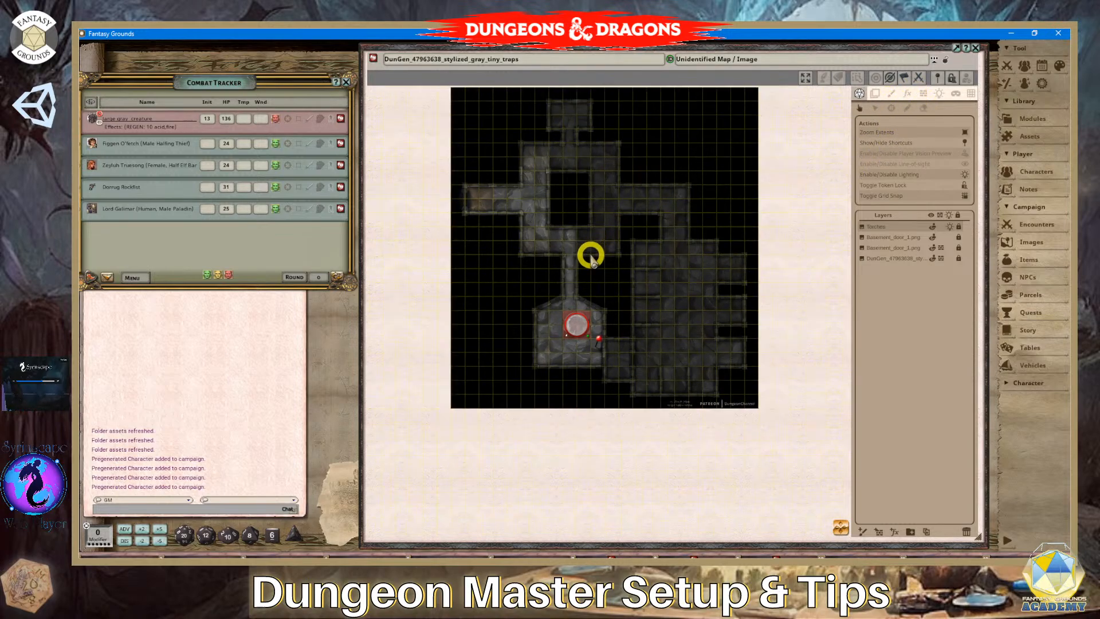
{"action": "left_click", "coordinate": [579, 331]}
{"action": "left_click", "coordinate": [502, 195]}
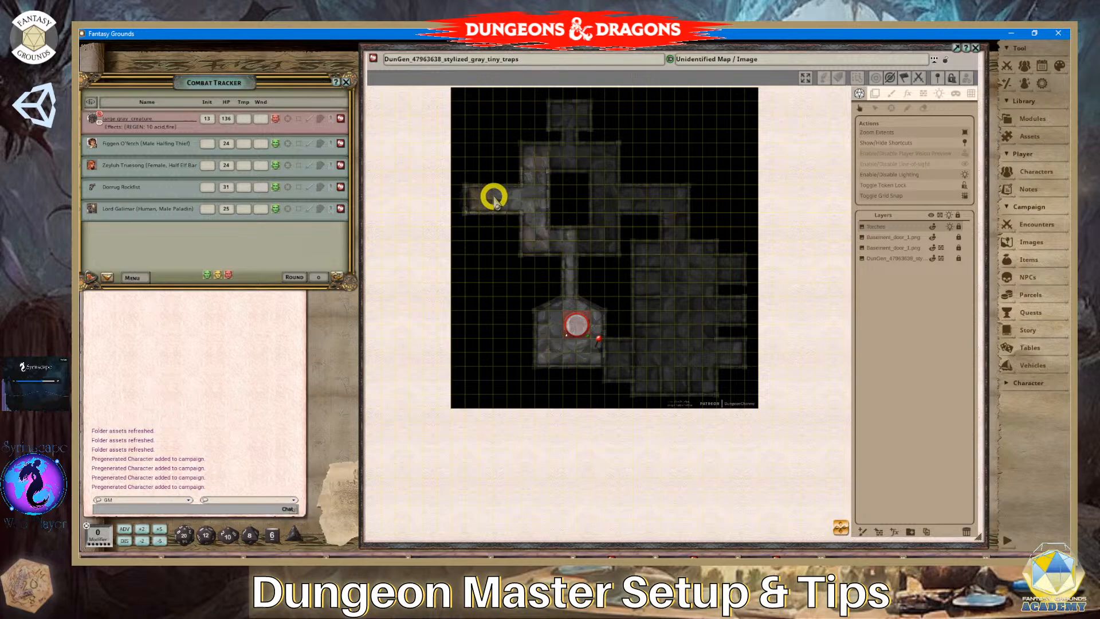
{"action": "left_click", "coordinate": [99, 124]}
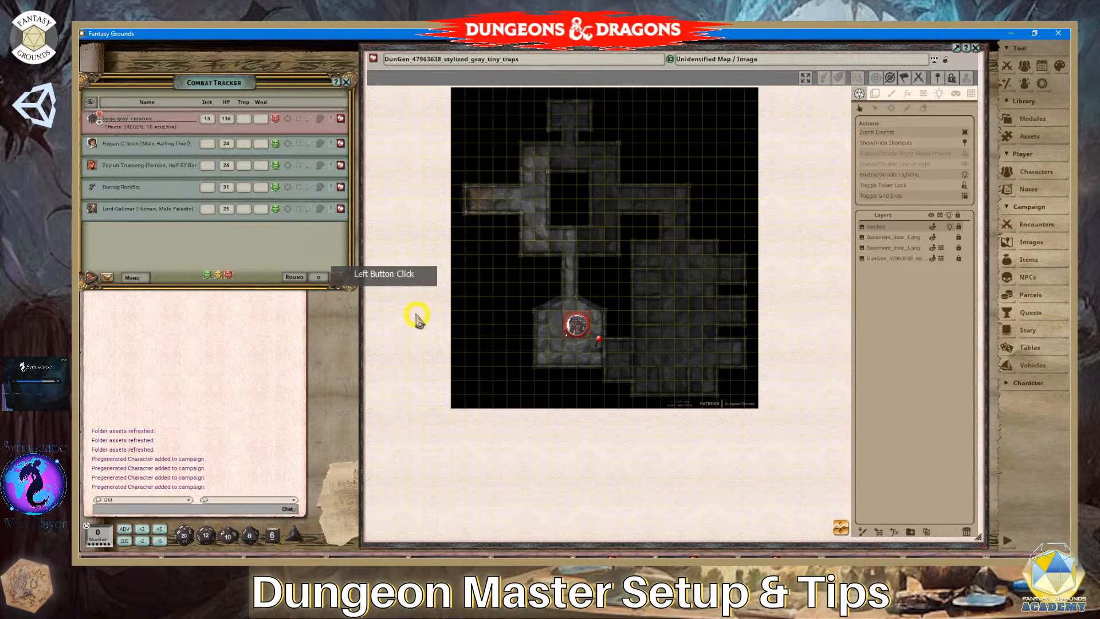
{"action": "scroll", "coordinate": [504, 315], "scroll_direction": "up", "scroll_amount": 3}
{"action": "scroll", "coordinate": [520, 314], "scroll_direction": "down", "scroll_amount": 3}
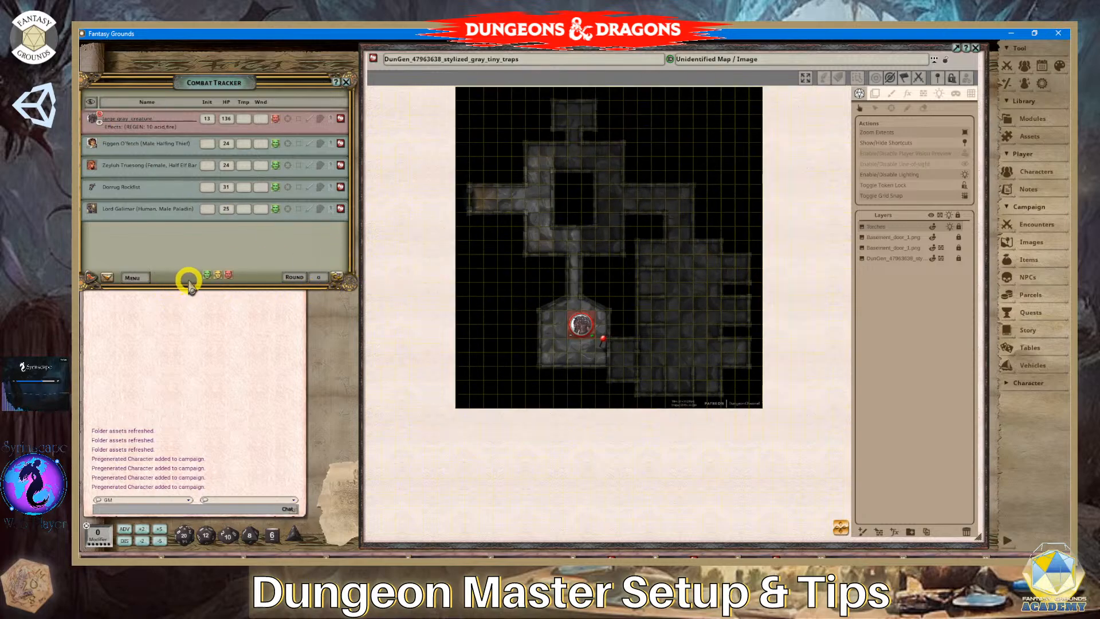
Open the Party Sheet beside the Combat Tracker and add Figgen O'Fetch, Zeyluh Truesong, Dorrug Rockfist and Lord Galimar.
{"action": "left_click", "coordinate": [1024, 67]}
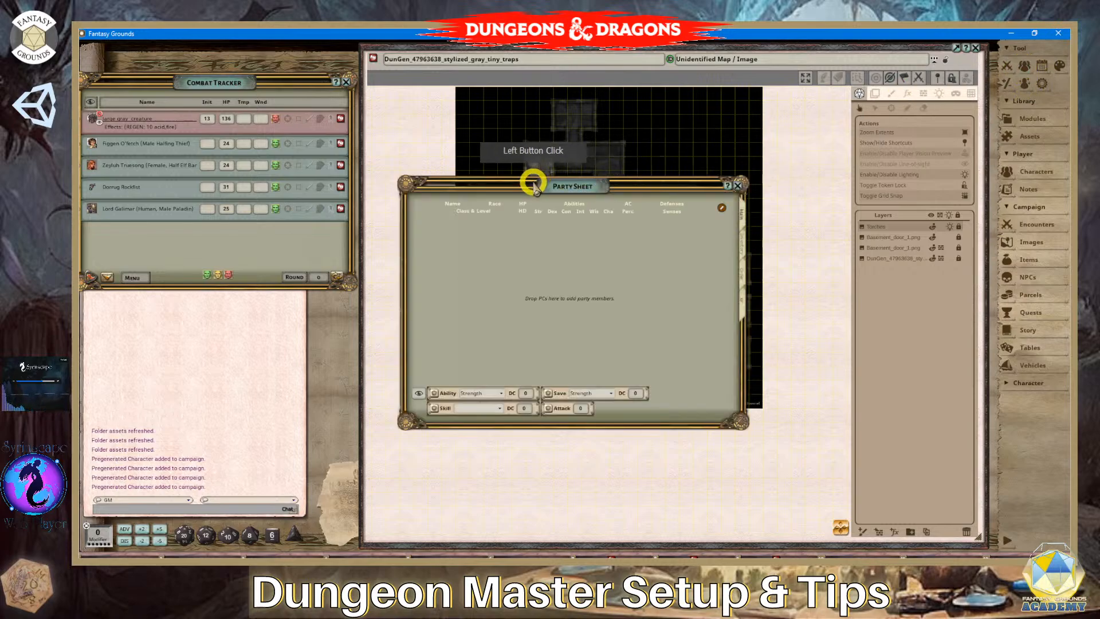
{"action": "left_click_drag", "start_coordinate": [532, 179], "coordinate": [452, 105]}
{"action": "left_click_drag", "start_coordinate": [339, 143], "coordinate": [405, 123]}
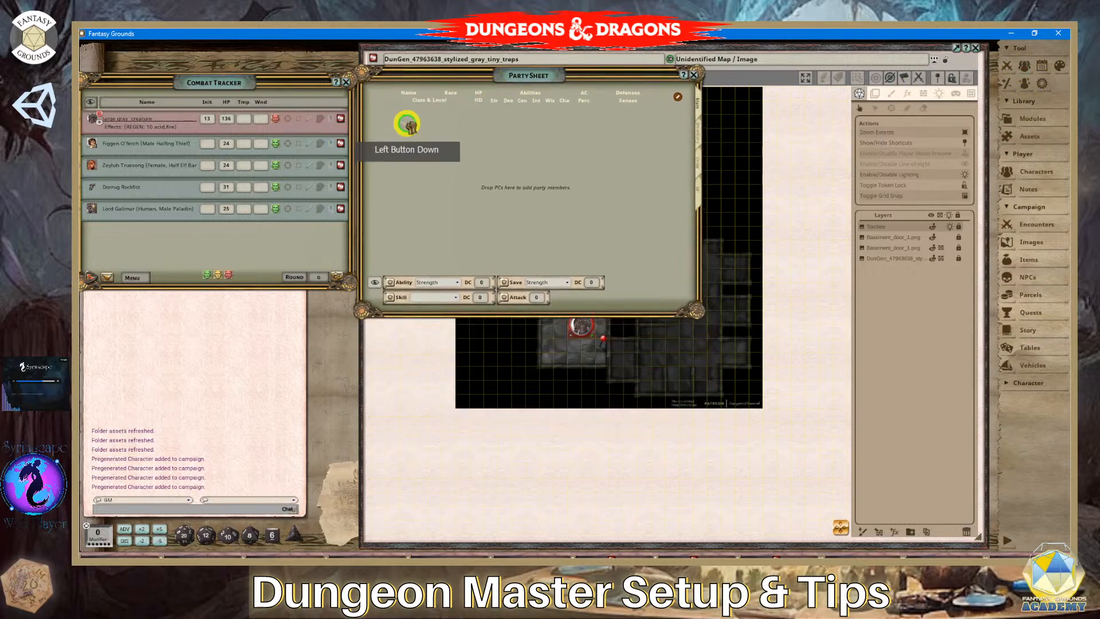
{"action": "left_click_drag", "start_coordinate": [340, 166], "coordinate": [429, 147]}
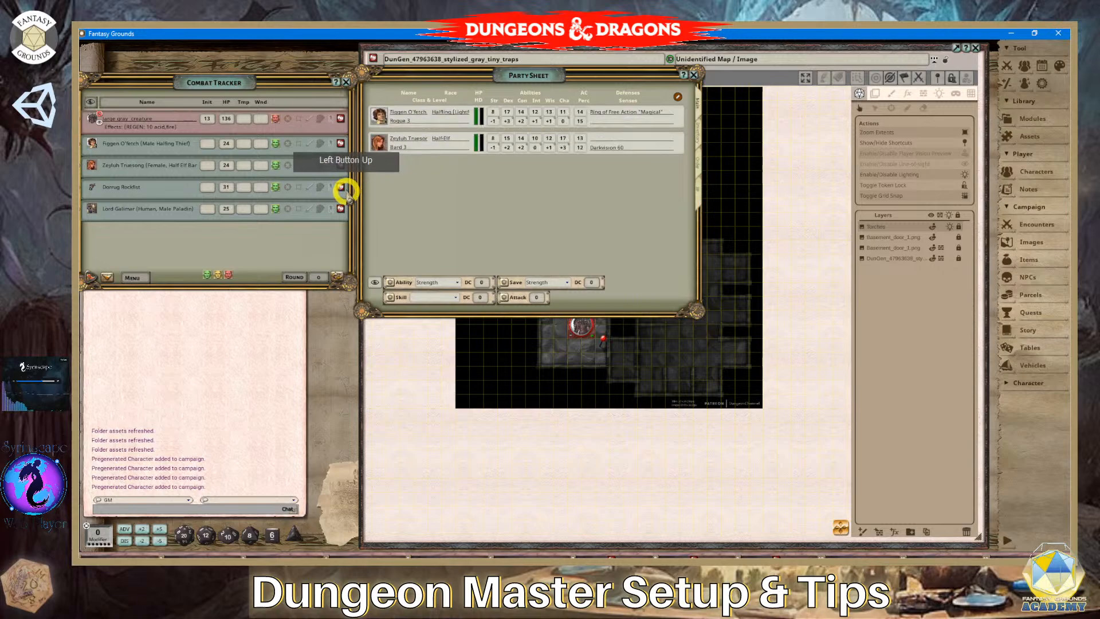
{"action": "left_click_drag", "start_coordinate": [341, 208], "coordinate": [450, 169]}
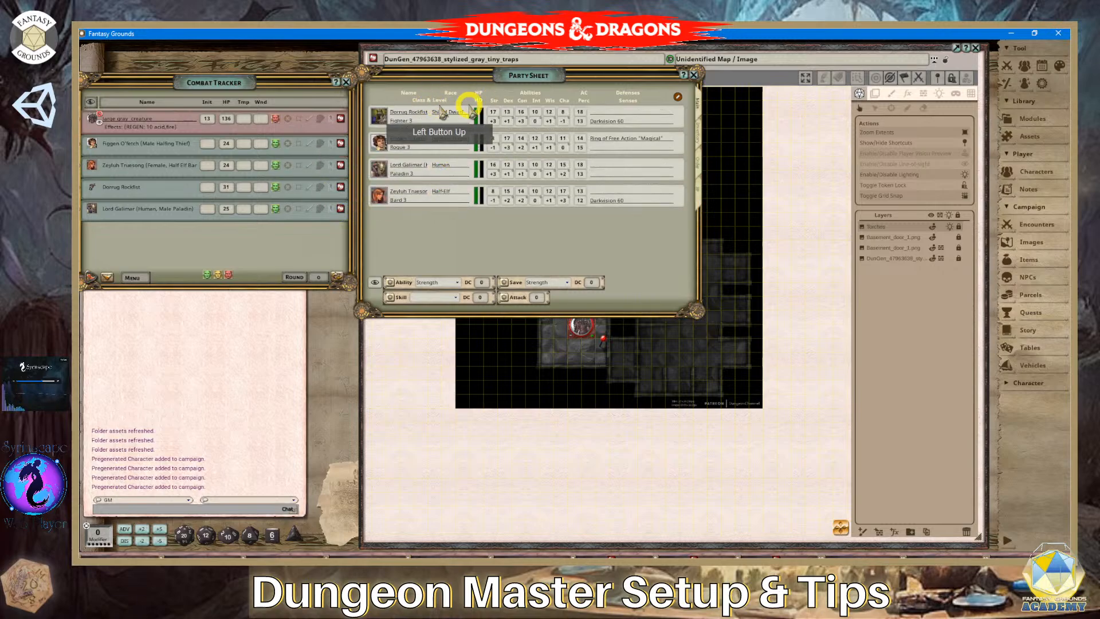
Arrange the party's formation single file as Lord Galimar, Dorrug Rockfist, Zeyluh Truesong and Figgen O'Fetch, and rotate it to face east.
{"action": "left_click", "coordinate": [698, 168]}
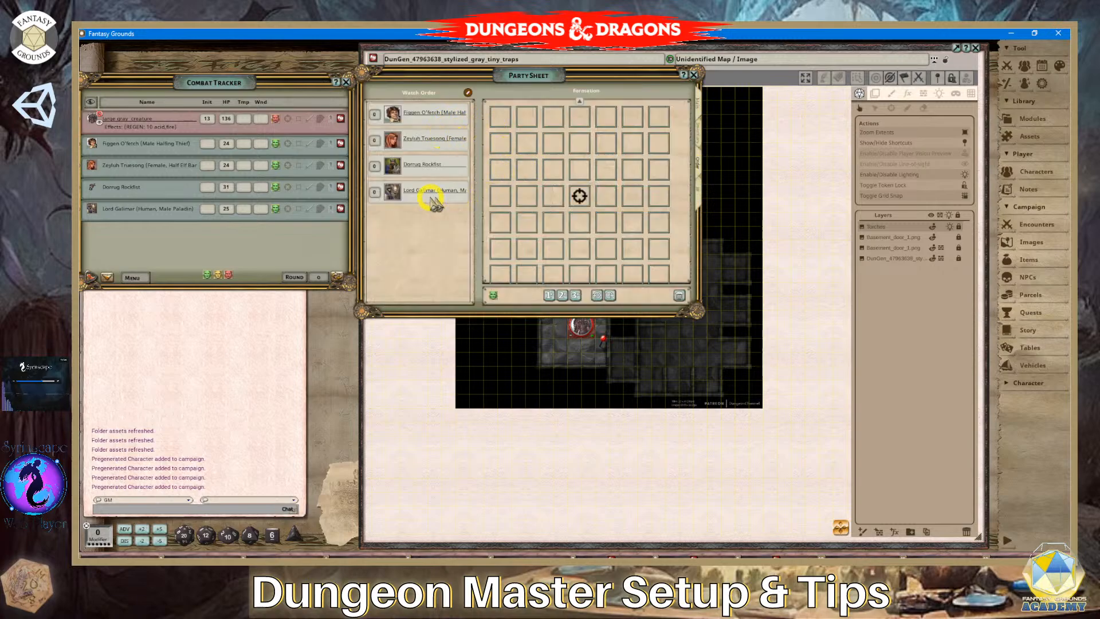
{"action": "left_click_drag", "start_coordinate": [394, 194], "coordinate": [579, 143]}
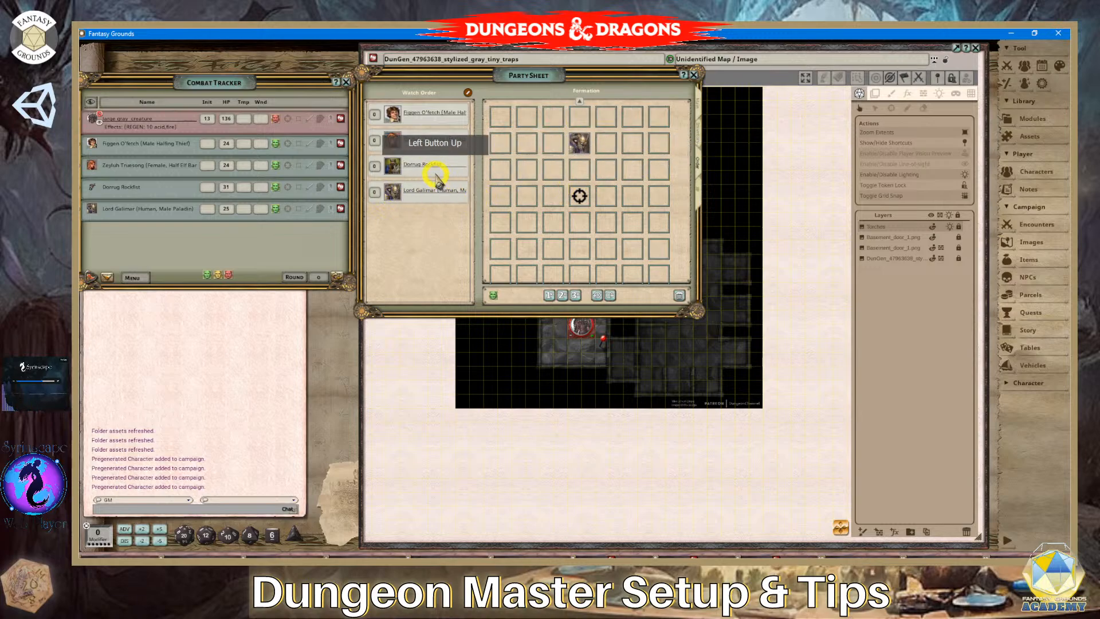
{"action": "left_click_drag", "start_coordinate": [411, 169], "coordinate": [579, 169]}
{"action": "left_click_drag", "start_coordinate": [393, 138], "coordinate": [594, 199]}
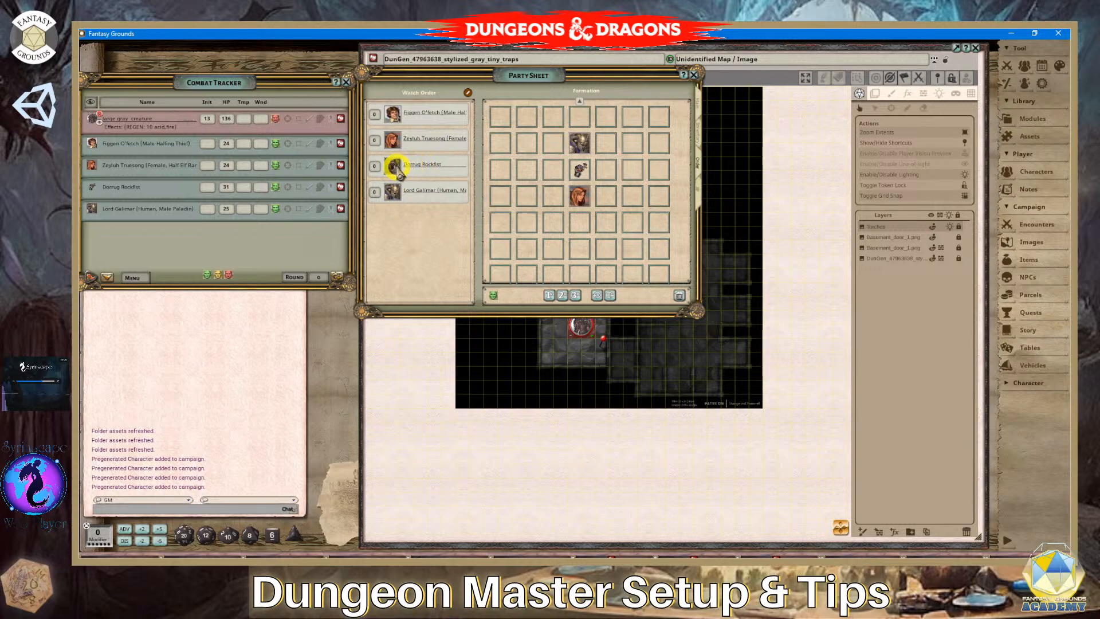
{"action": "left_click_drag", "start_coordinate": [392, 114], "coordinate": [581, 221]}
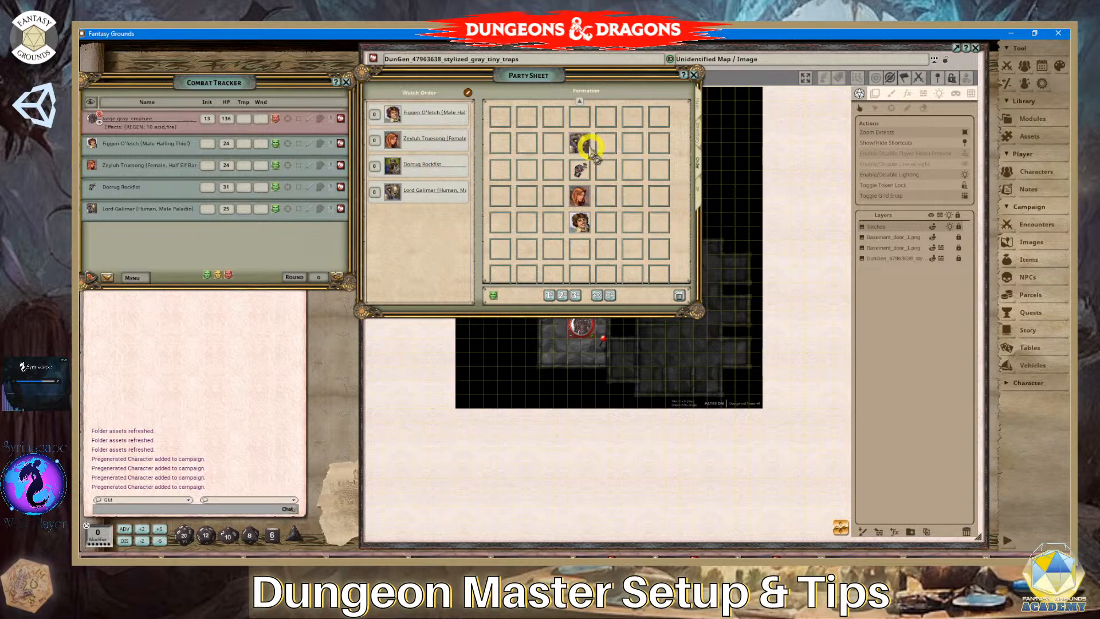
{"action": "left_click", "coordinate": [612, 295]}
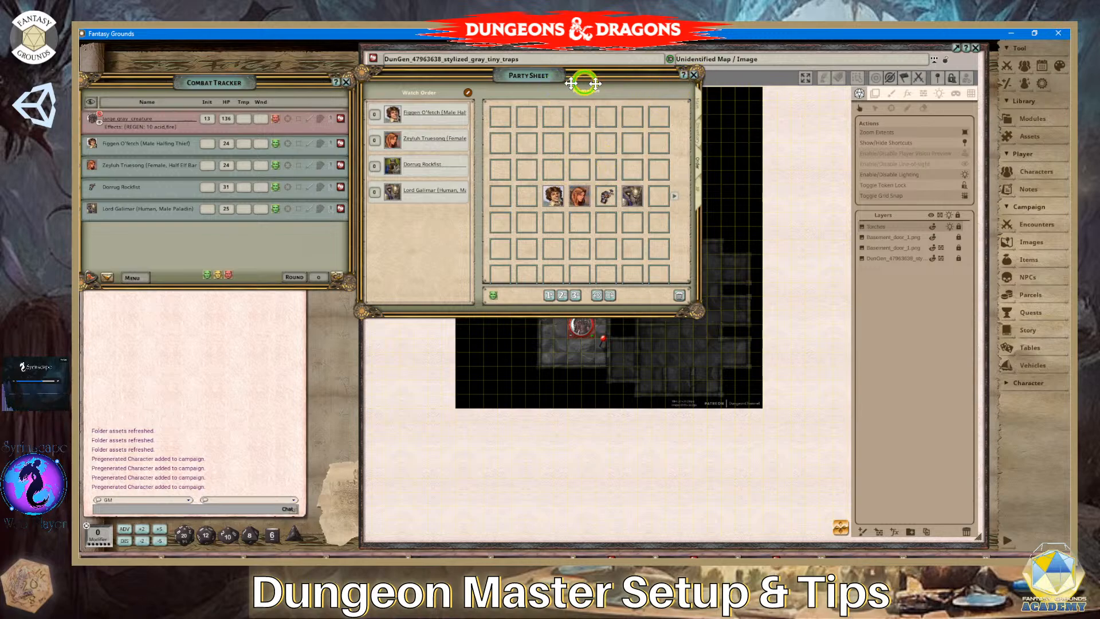
Place the friendly combat units in formation in the dungeon's western corridor and close the Party Sheet.
{"action": "left_click_drag", "start_coordinate": [583, 83], "coordinate": [816, 127]}
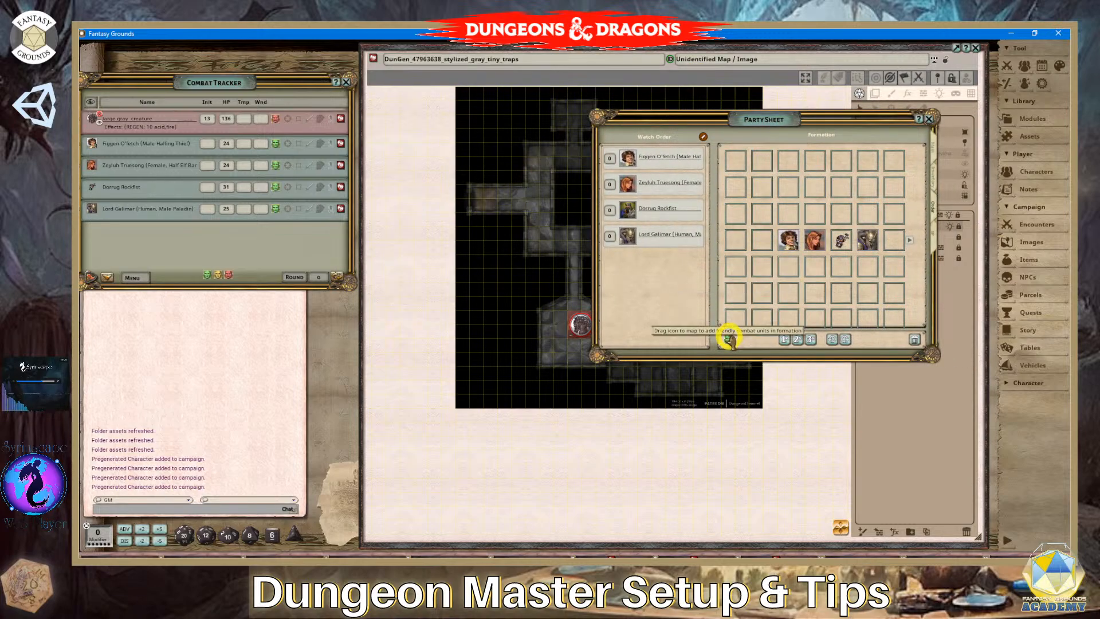
{"action": "left_click_drag", "start_coordinate": [728, 338], "coordinate": [528, 200]}
{"action": "scroll", "coordinate": [537, 265], "scroll_direction": "up", "scroll_amount": 5}
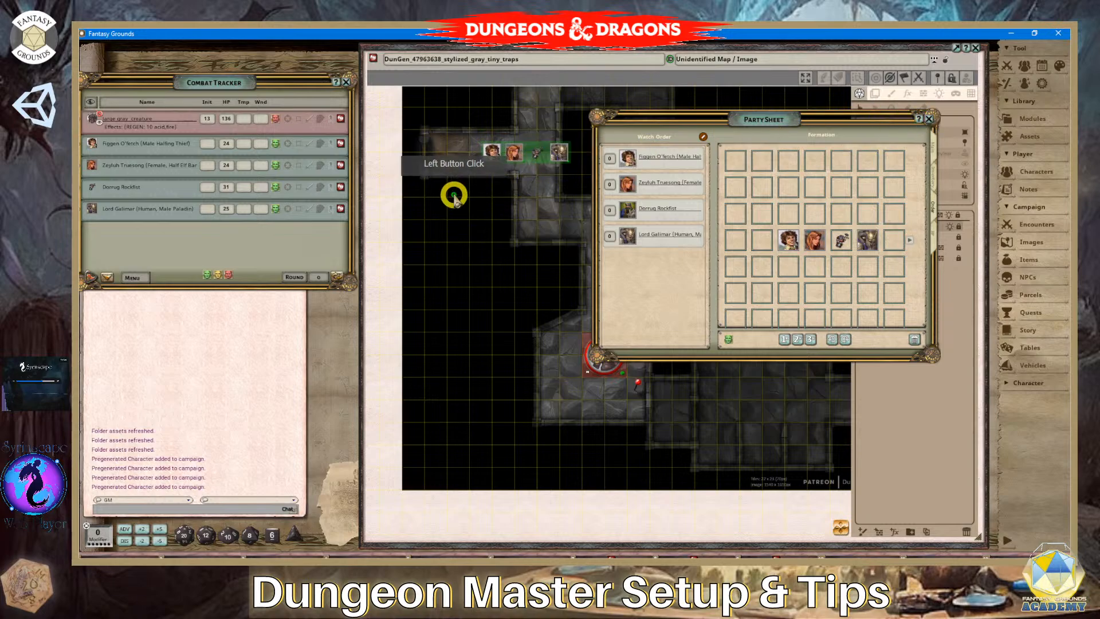
{"action": "left_click", "coordinate": [935, 120]}
{"action": "scroll", "coordinate": [476, 171], "scroll_direction": "up", "scroll_amount": 3}
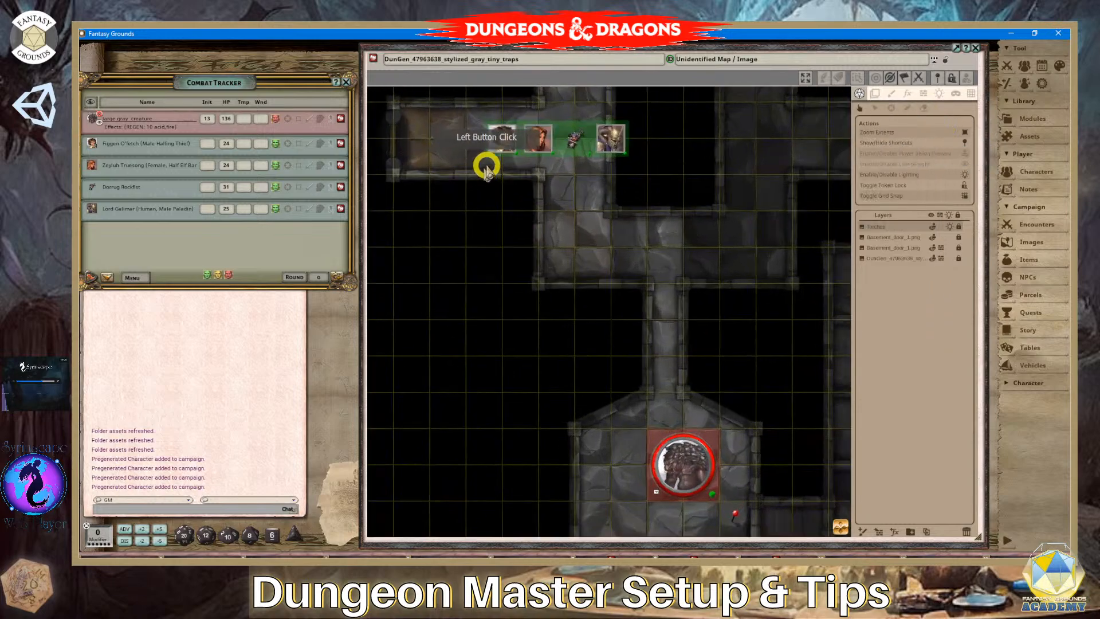
Spread the four character tokens out along the western corridor, with Figgen O'Fetch at its west end.
{"action": "left_click_drag", "start_coordinate": [500, 135], "coordinate": [410, 154]}
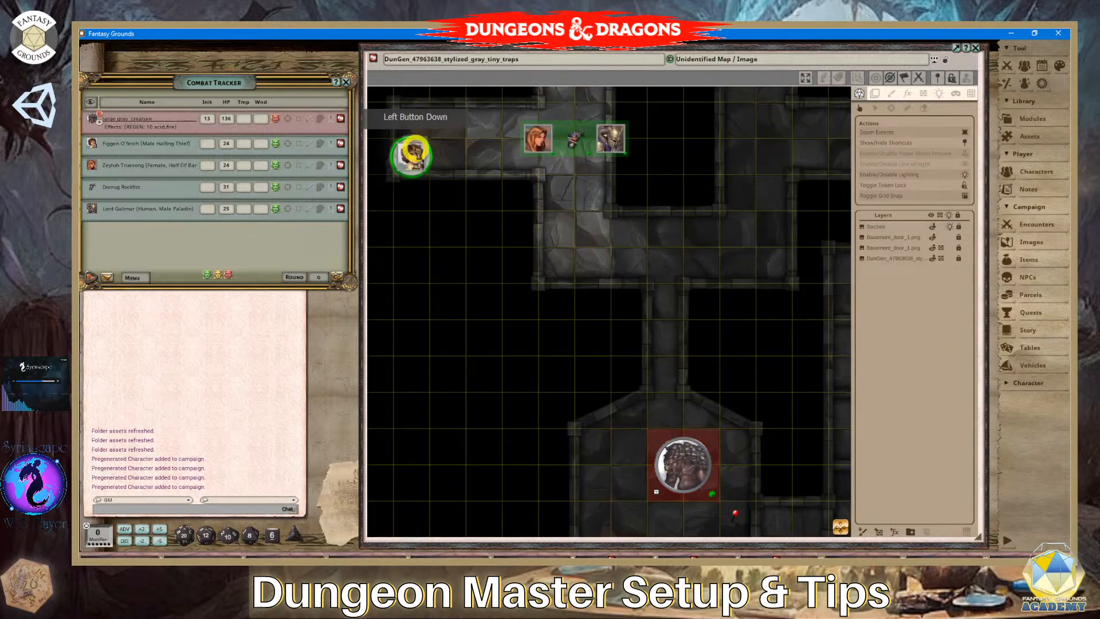
{"action": "left_click_drag", "start_coordinate": [537, 138], "coordinate": [450, 123]}
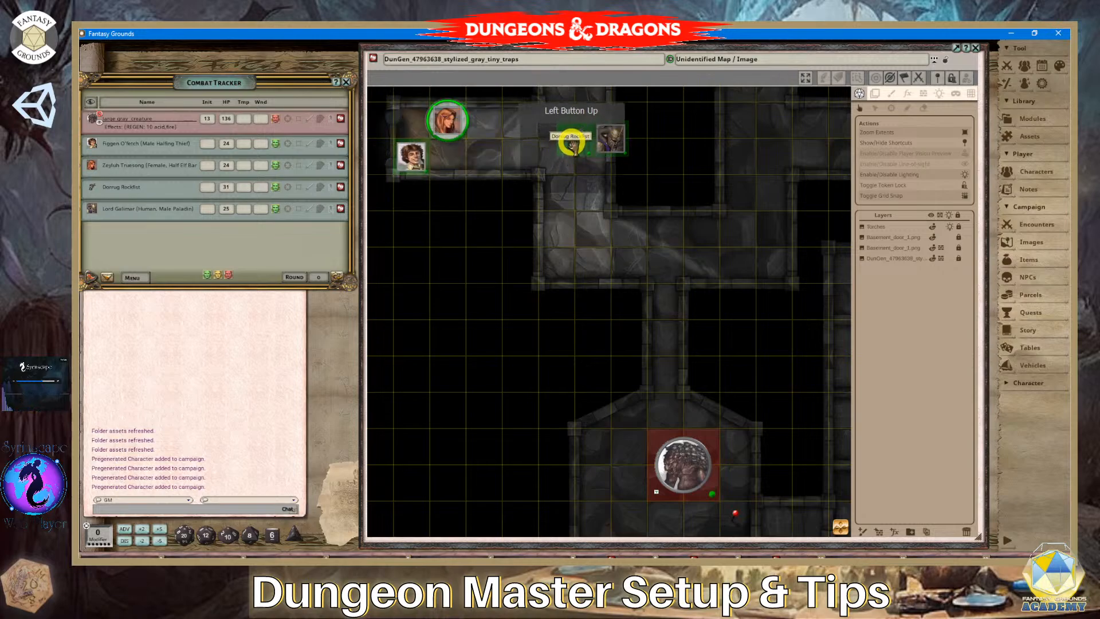
{"action": "left_click_drag", "start_coordinate": [572, 140], "coordinate": [518, 117]}
{"action": "left_click", "coordinate": [484, 160]}
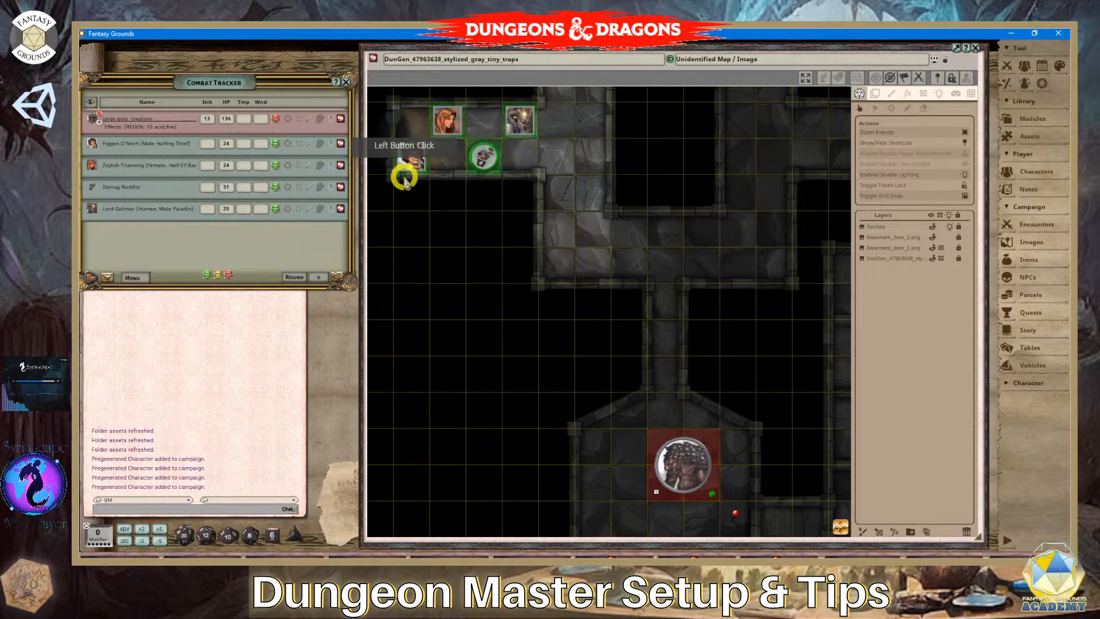
Replace Dorrug Rockfist's token with his portrait on his character sheet and close the sheet.
{"action": "left_click", "coordinate": [340, 188]}
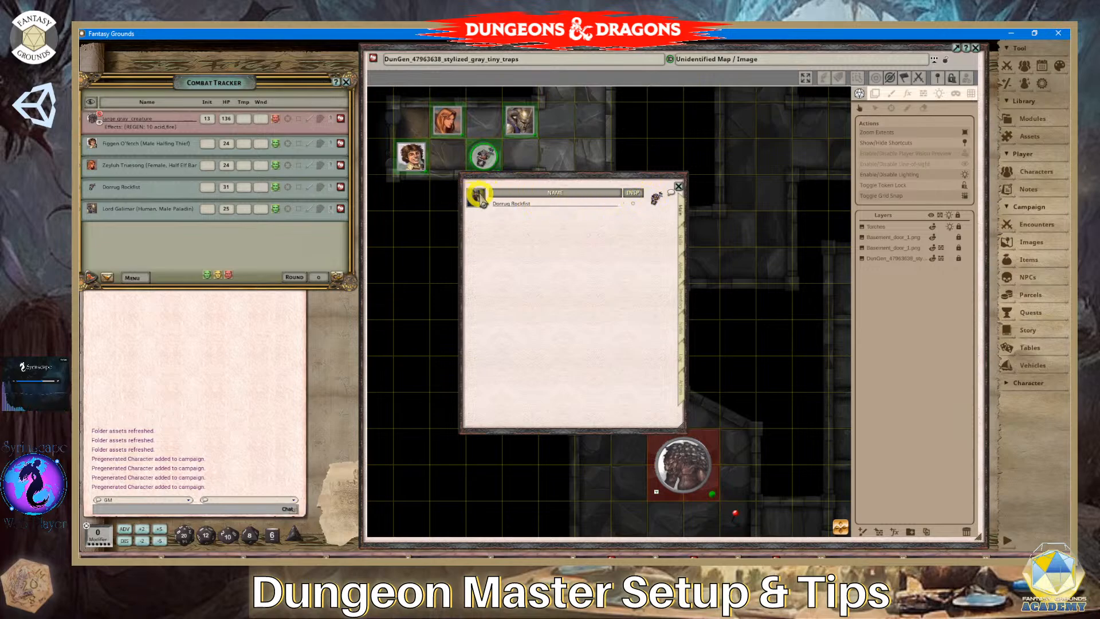
{"action": "left_click", "coordinate": [656, 198]}
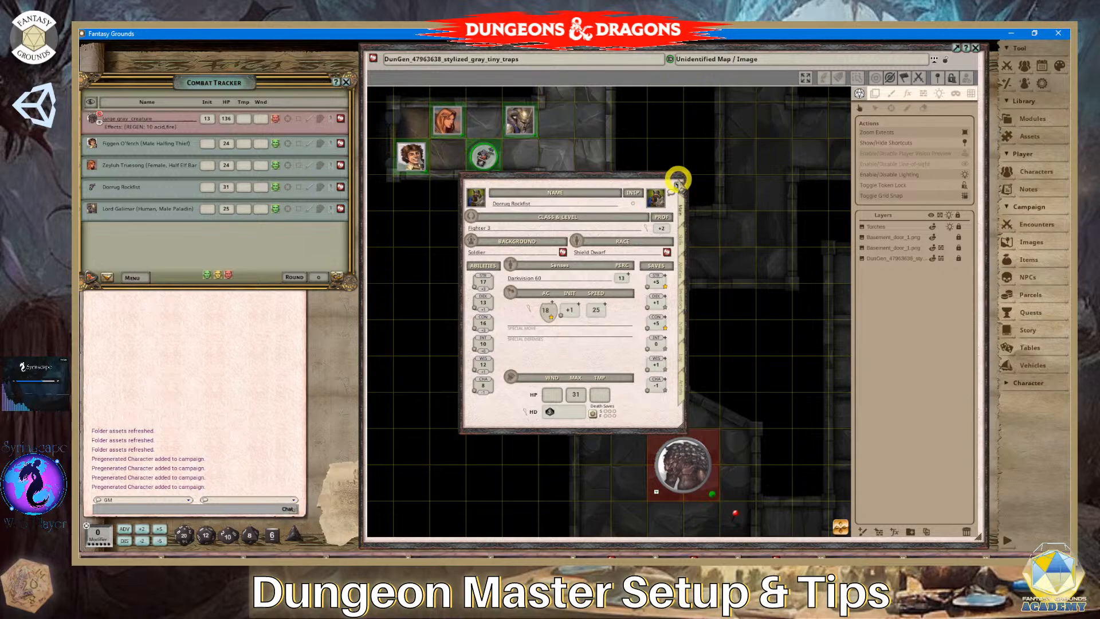
{"action": "left_click", "coordinate": [677, 182]}
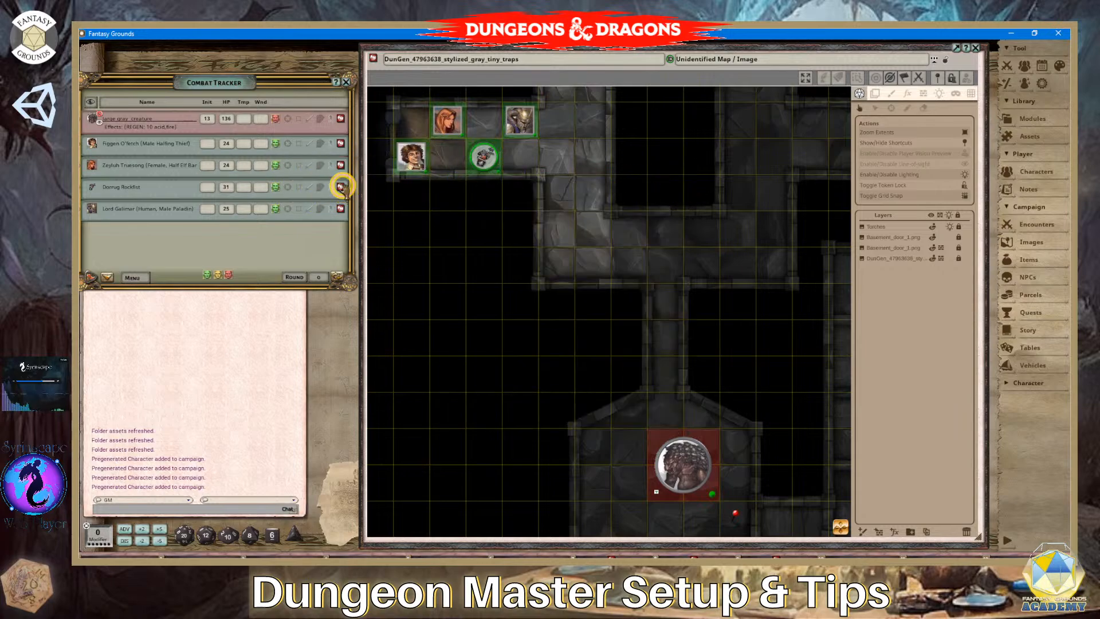
Remove Dorrug Rockfist from the Combat Tracker and clear all tokens from the dungeon map.
{"action": "left_click", "coordinate": [340, 187]}
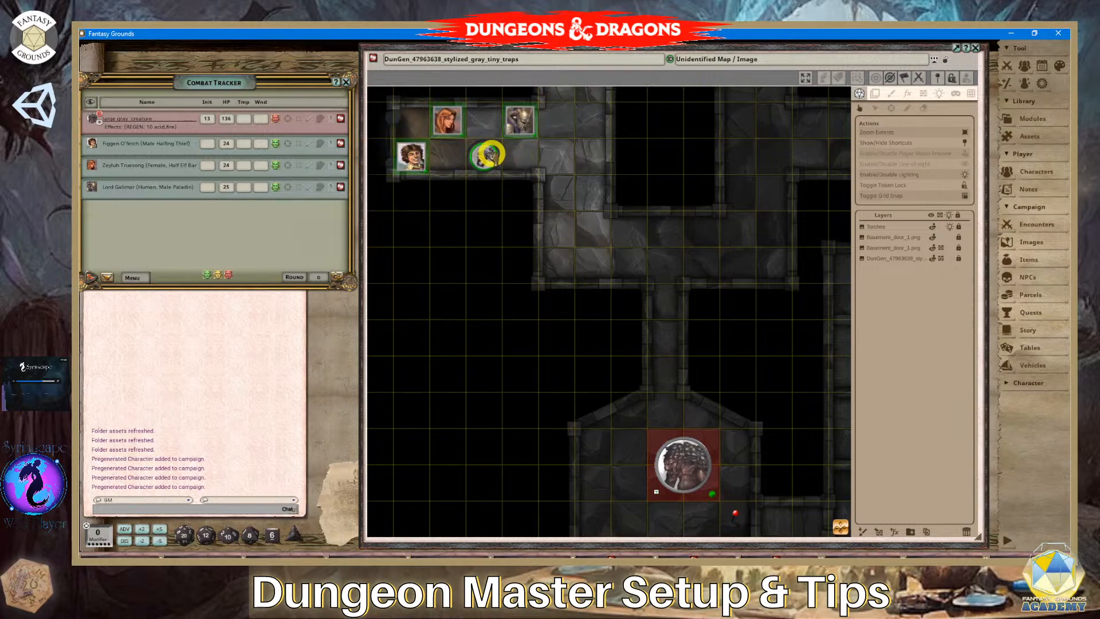
{"action": "double_click", "coordinate": [483, 163]}
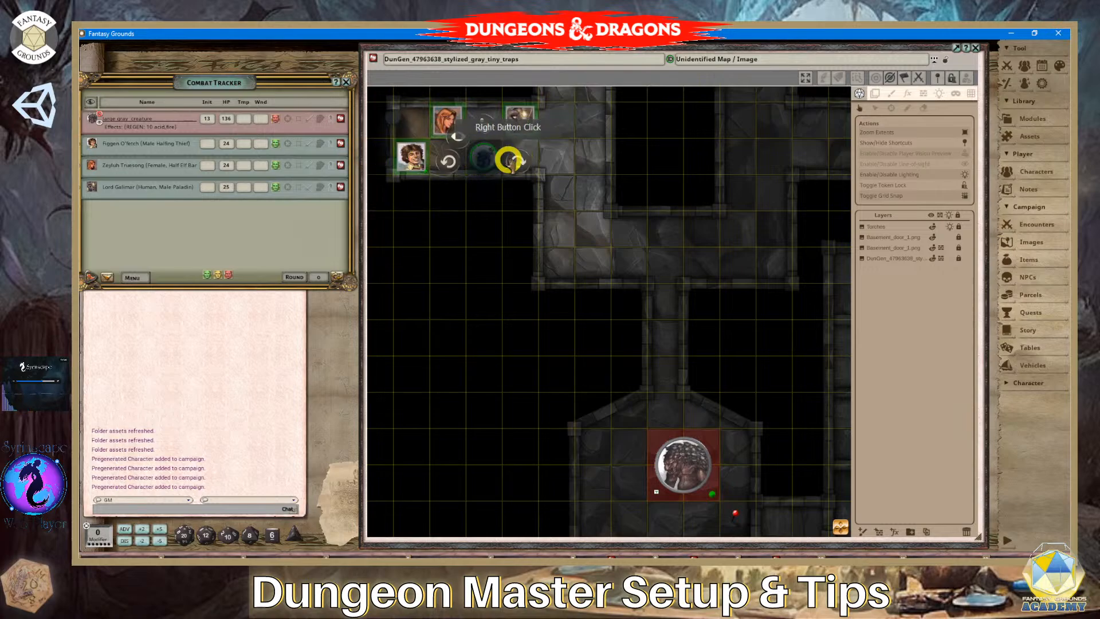
{"action": "left_click", "coordinate": [523, 138]}
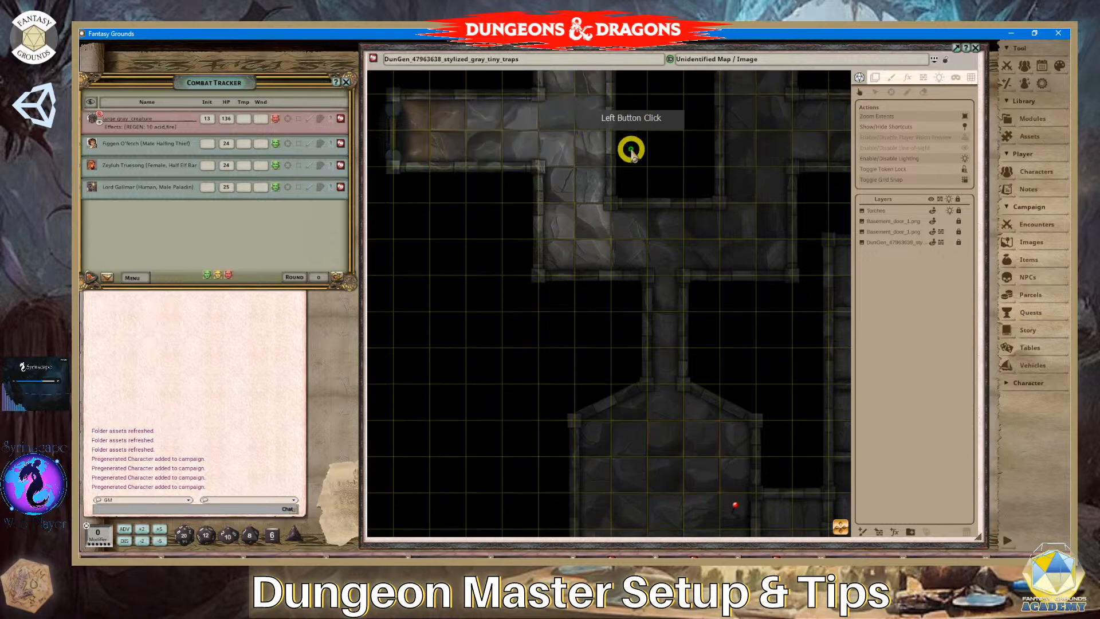
Add Dorrug Rockfist back to the Combat Tracker from the character list and close the list.
{"action": "left_click", "coordinate": [1018, 175]}
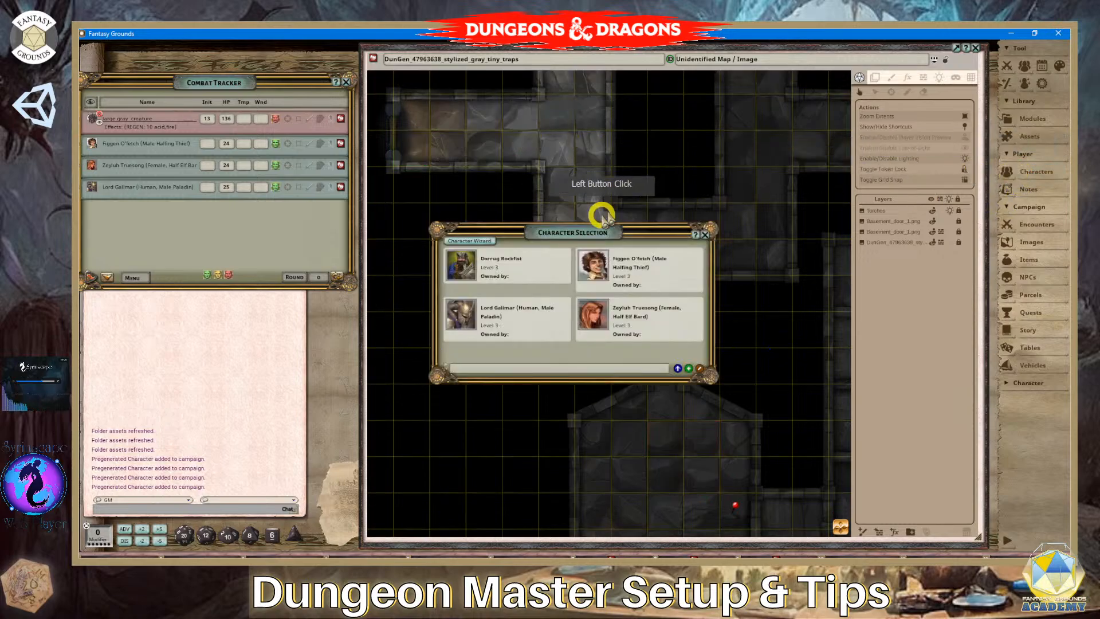
{"action": "left_click_drag", "start_coordinate": [477, 261], "coordinate": [261, 230]}
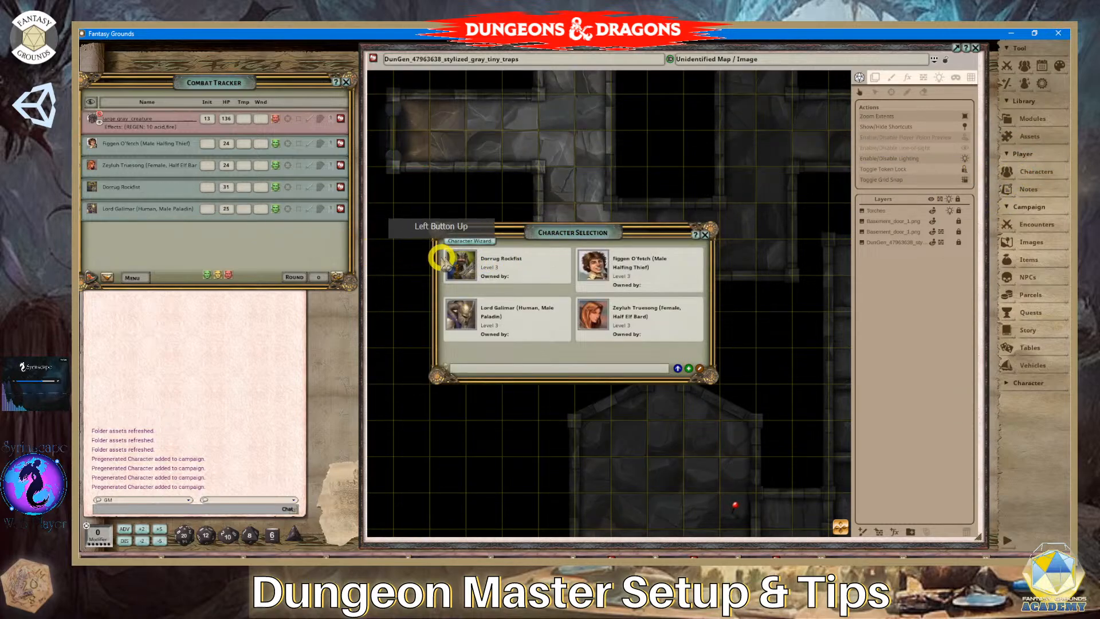
{"action": "left_click", "coordinate": [705, 235]}
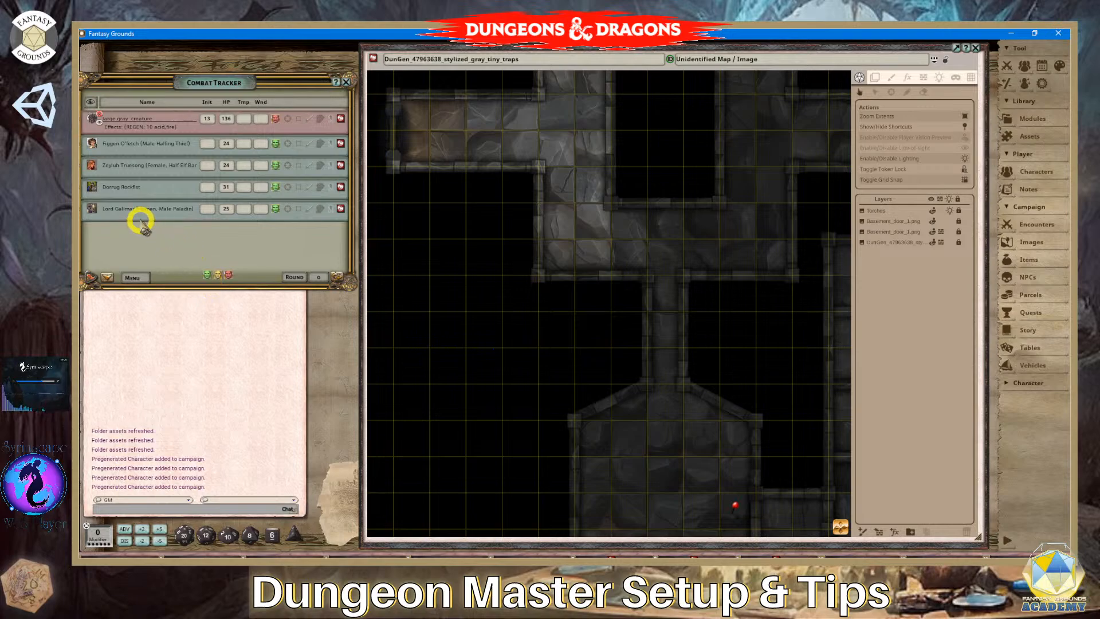
Place Lord Galimar, Dorrug Rockfist, Zeyluh Truesong and Figgen O'Fetch from the Combat Tracker individually along the western corridor.
{"action": "left_click_drag", "start_coordinate": [92, 209], "coordinate": [556, 140]}
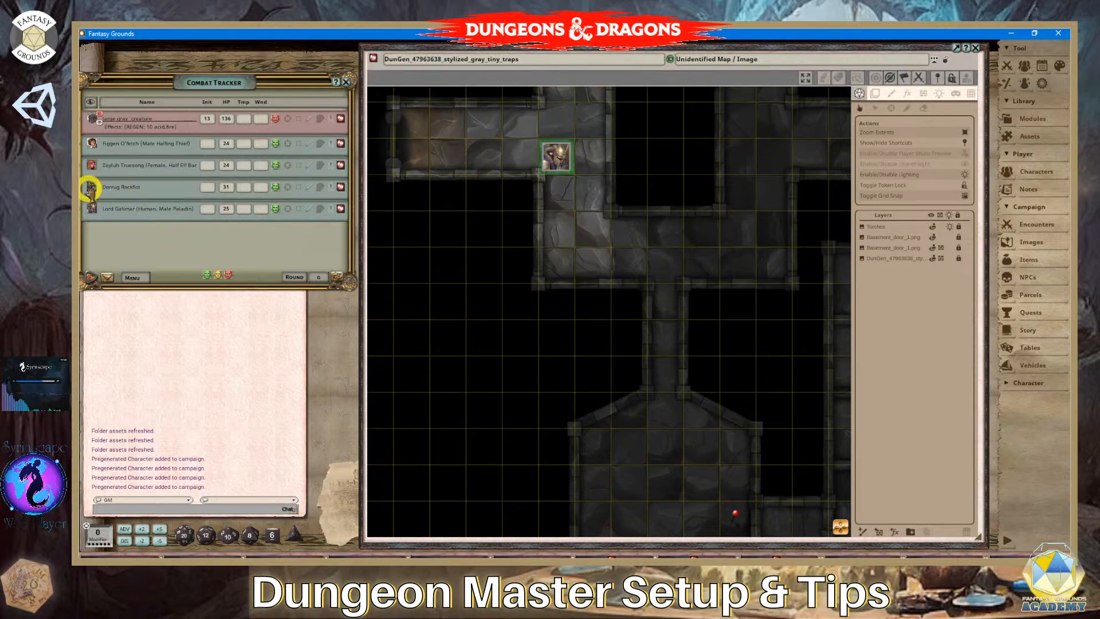
{"action": "left_click_drag", "start_coordinate": [91, 187], "coordinate": [520, 121]}
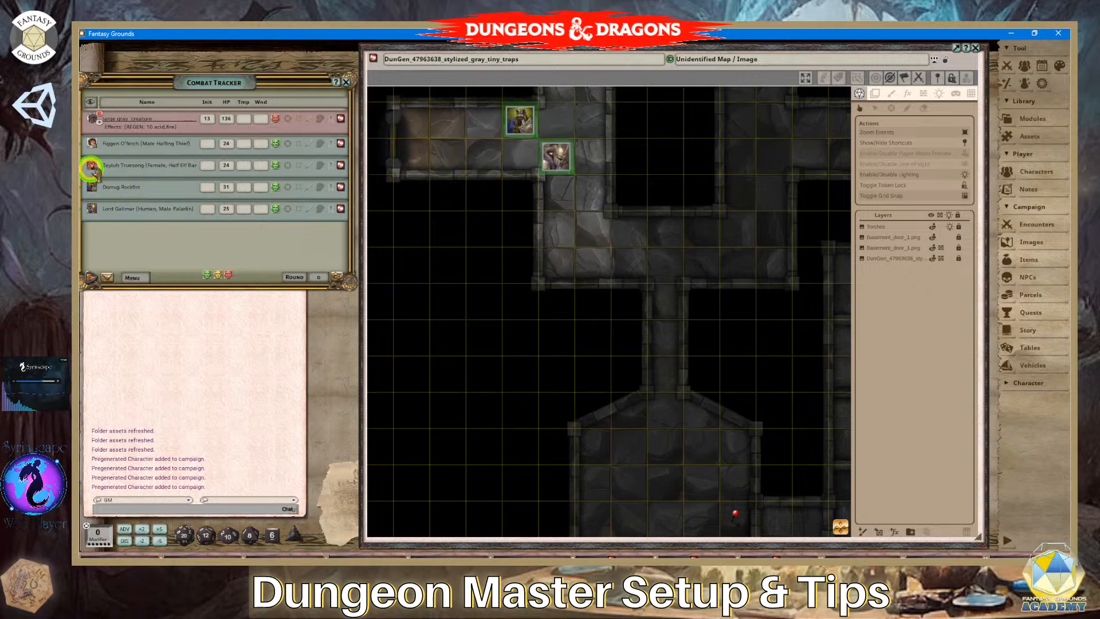
{"action": "left_click_drag", "start_coordinate": [91, 168], "coordinate": [483, 155]}
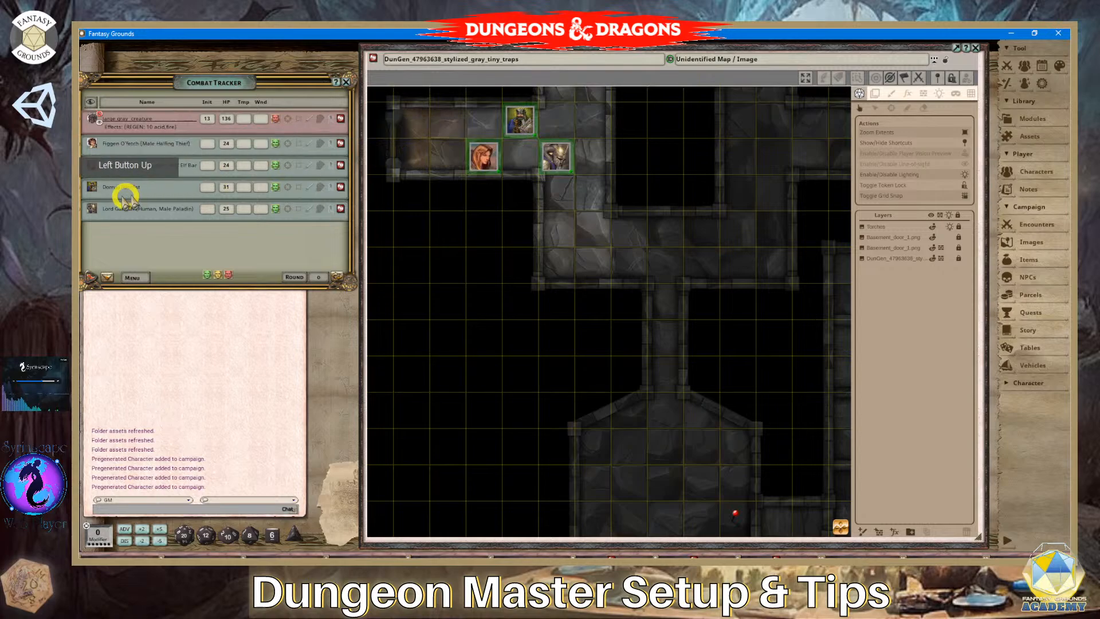
{"action": "left_click_drag", "start_coordinate": [92, 144], "coordinate": [413, 119]}
{"action": "scroll", "coordinate": [520, 226], "scroll_direction": "down", "scroll_amount": 3}
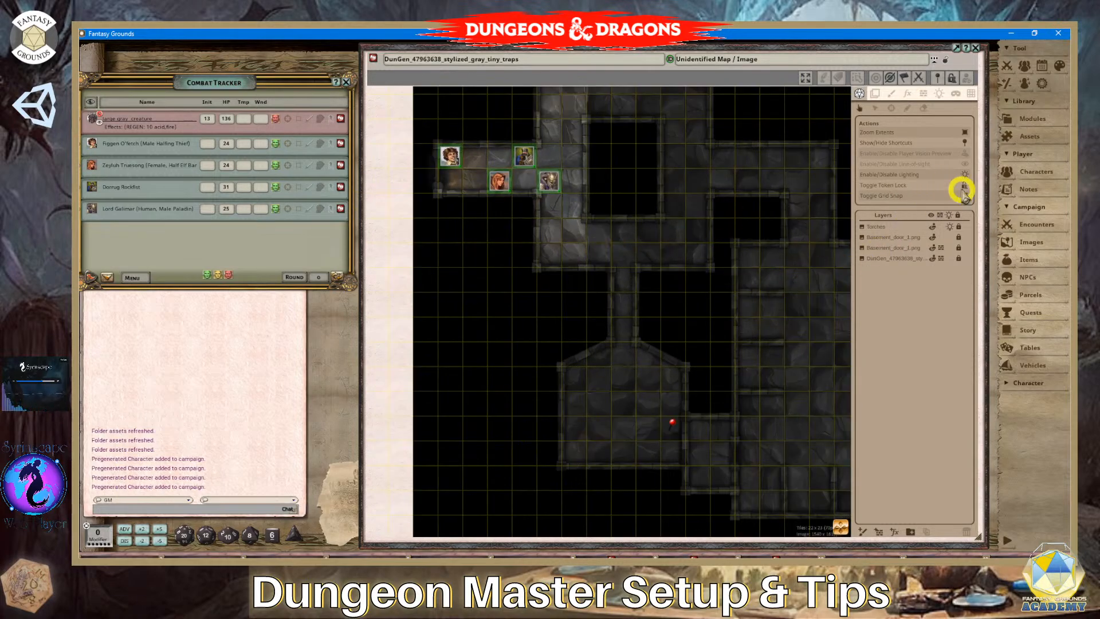
Enable line of sight on the map and move Dorrug Rockfist's token to the head of the passage leading south.
{"action": "left_click", "coordinate": [966, 165]}
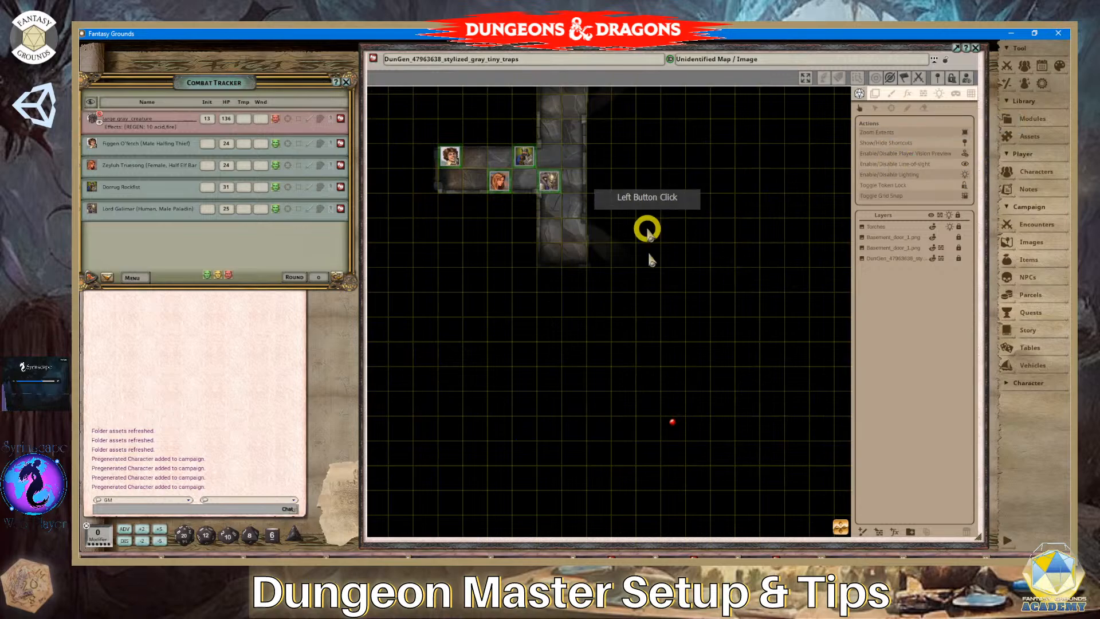
{"action": "left_click", "coordinate": [522, 155]}
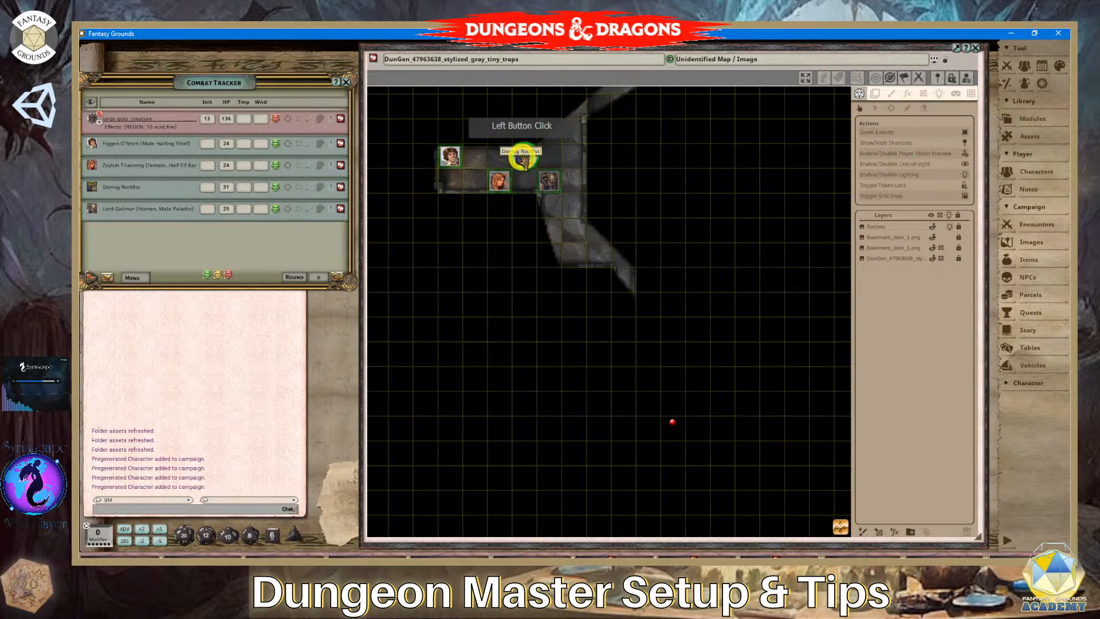
{"action": "left_click_drag", "start_coordinate": [523, 155], "coordinate": [623, 229]}
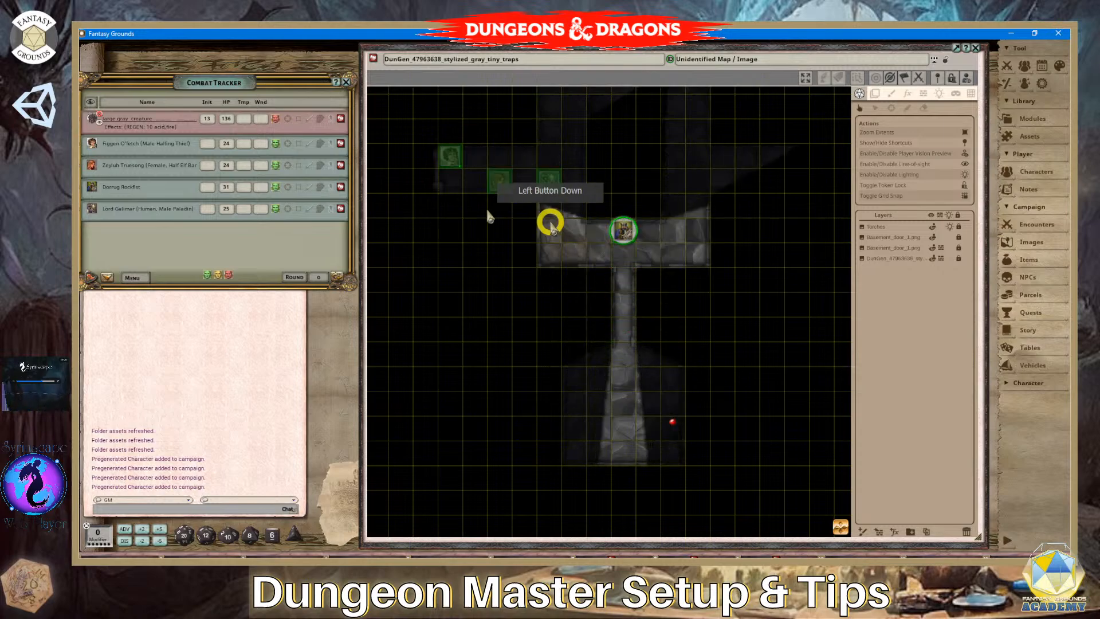
Move Dorrug Rockfist's token down the passage into the southern room of the dungeon map.
{"action": "left_click", "coordinate": [100, 122]}
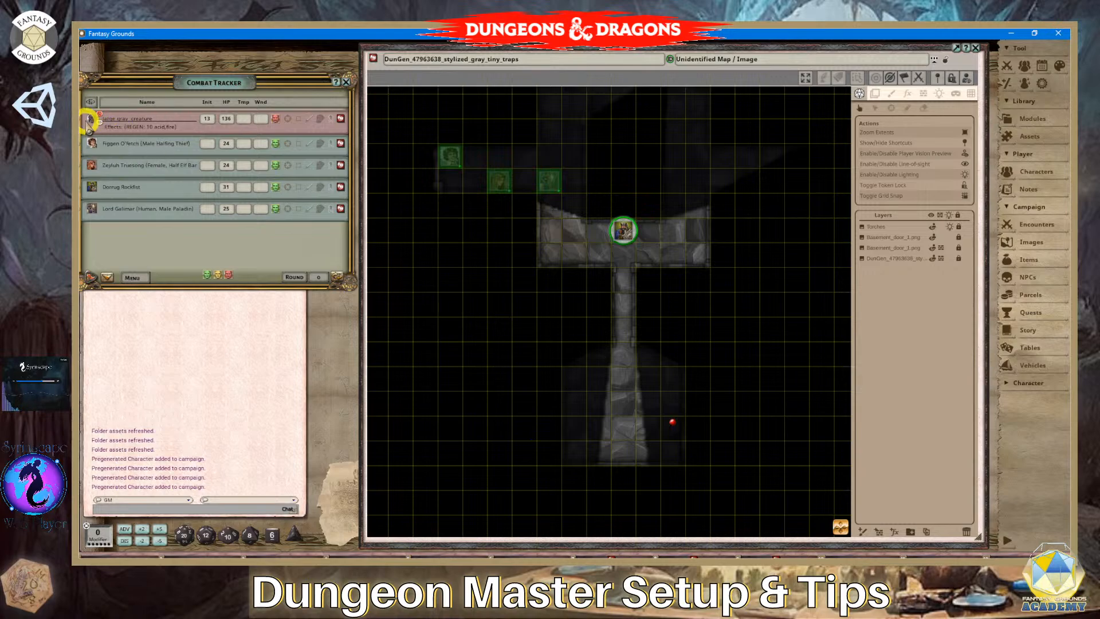
{"action": "scroll", "coordinate": [604, 407], "scroll_direction": "up", "scroll_amount": 3}
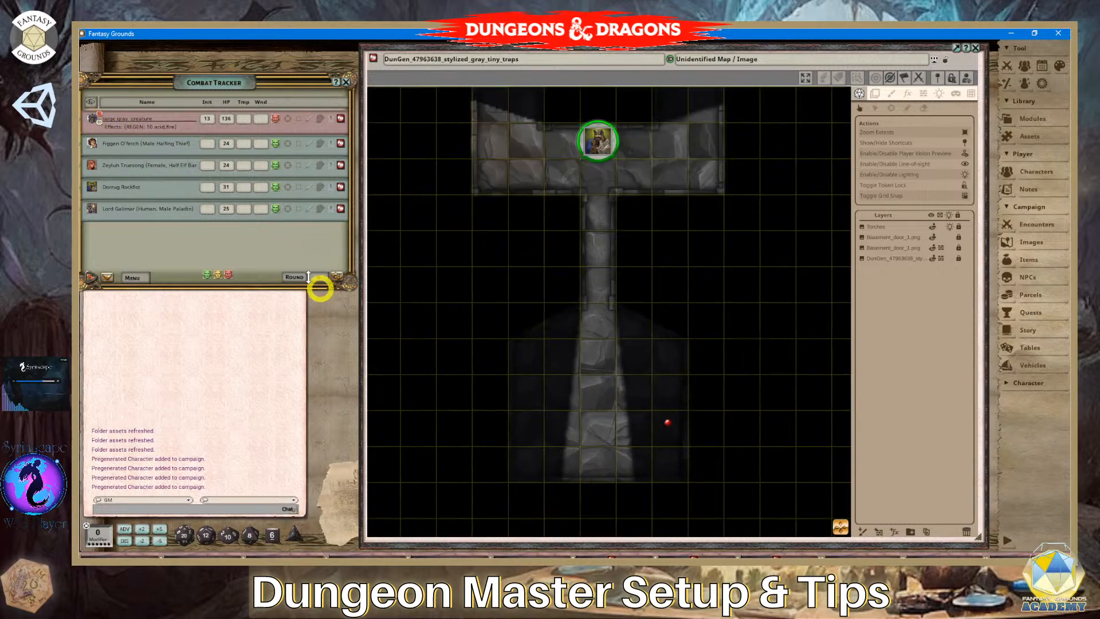
{"action": "left_click", "coordinate": [99, 123]}
{"action": "scroll", "coordinate": [543, 351], "scroll_direction": "up", "scroll_amount": 2}
{"action": "scroll", "coordinate": [612, 279], "scroll_direction": "down", "scroll_amount": 5}
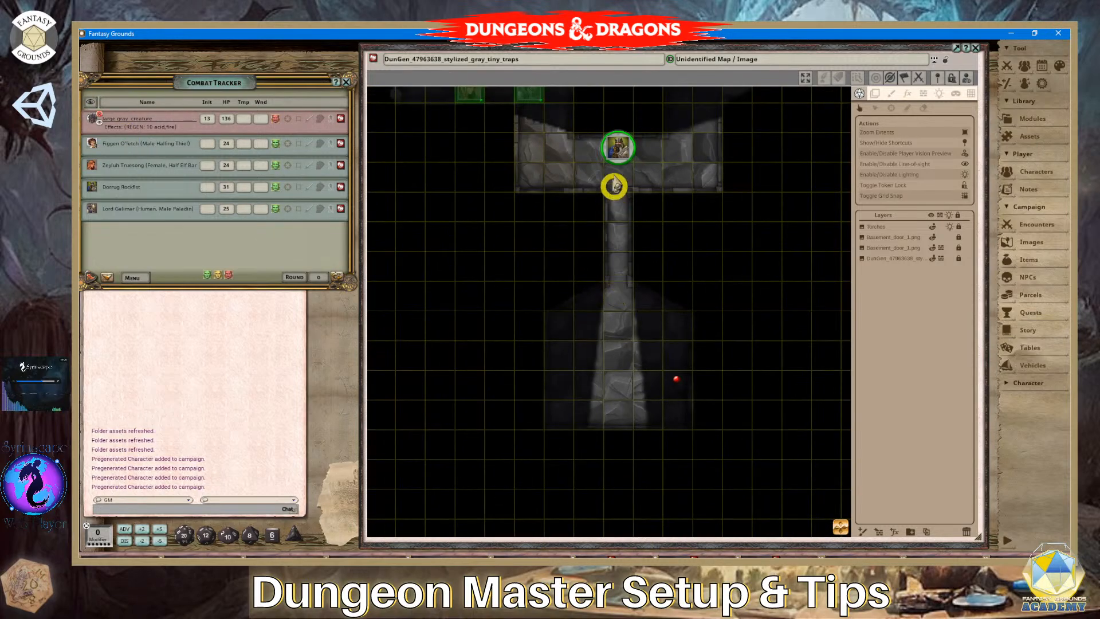
{"action": "left_click_drag", "start_coordinate": [618, 148], "coordinate": [570, 331]}
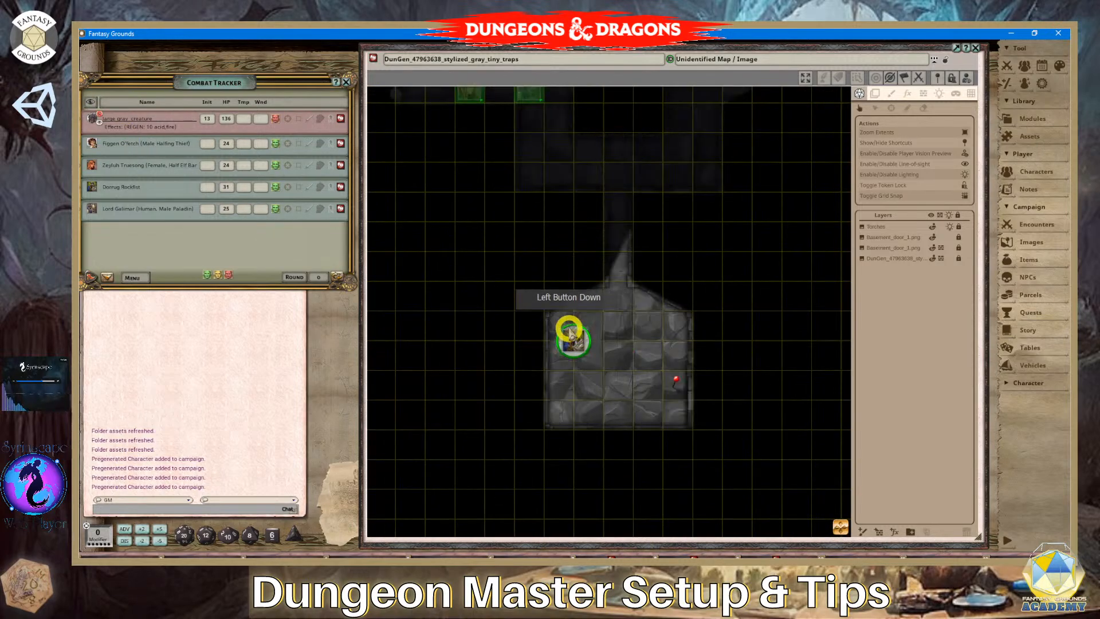
Place the large gray creature from the Combat Tracker in the southern room and return Dorrug Rockfist's token to the head of the passage.
{"action": "left_click_drag", "start_coordinate": [91, 143], "coordinate": [630, 342]}
{"action": "scroll", "coordinate": [651, 417], "scroll_direction": "up", "scroll_amount": 2}
{"action": "left_click_drag", "start_coordinate": [557, 324], "coordinate": [611, 123]}
{"action": "scroll", "coordinate": [630, 277], "scroll_direction": "down", "scroll_amount": 4}
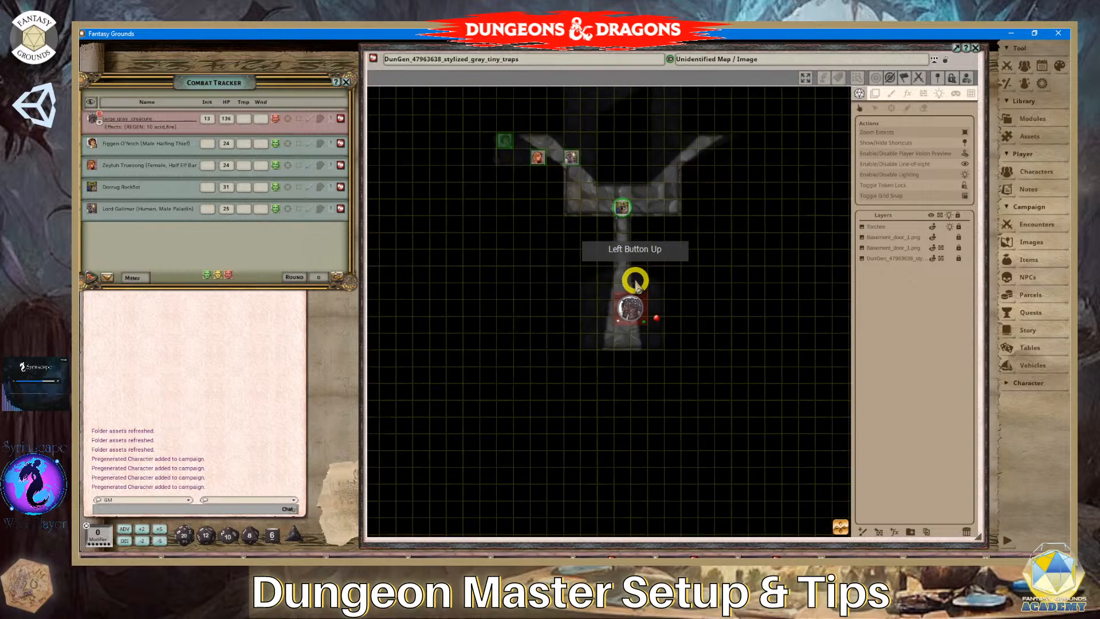
{"action": "scroll", "coordinate": [634, 281], "scroll_direction": "up", "scroll_amount": 2}
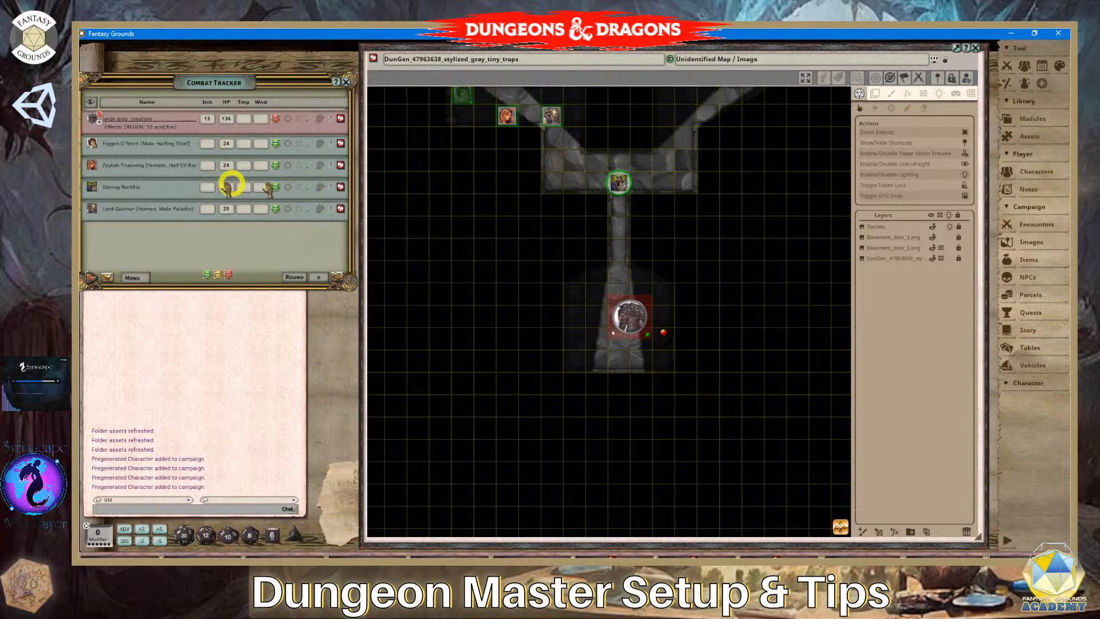
Open Dorrug Rockfist's character sheet, examine his weapons, class features and supplies among the actions, and close the sheet.
{"action": "left_click", "coordinate": [339, 189]}
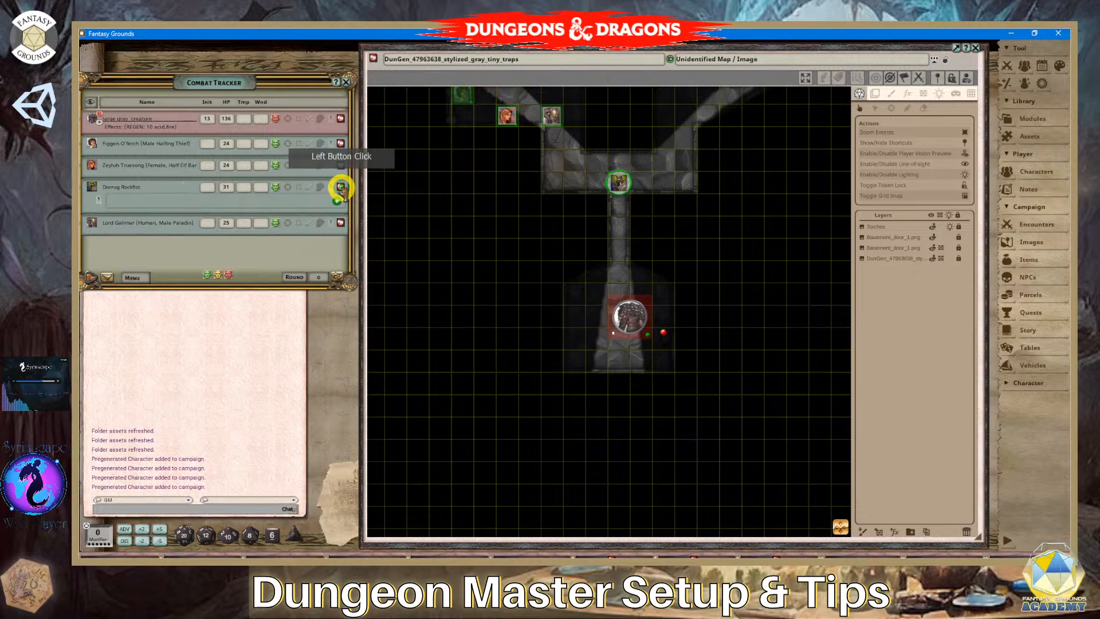
{"action": "left_click_drag", "start_coordinate": [570, 188], "coordinate": [302, 122]}
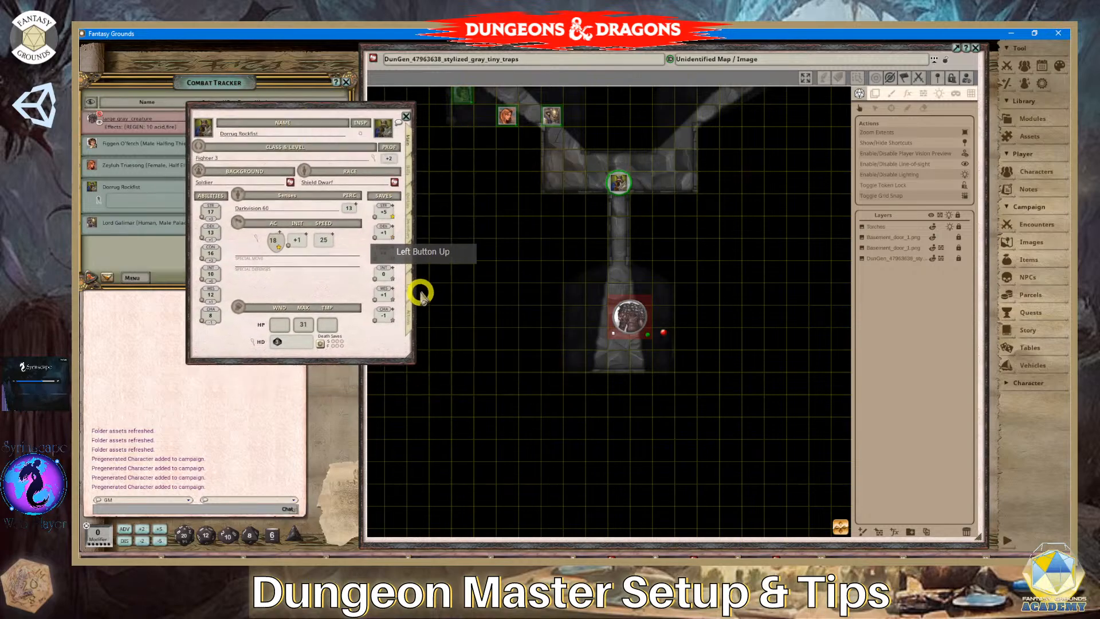
{"action": "left_click", "coordinate": [408, 322]}
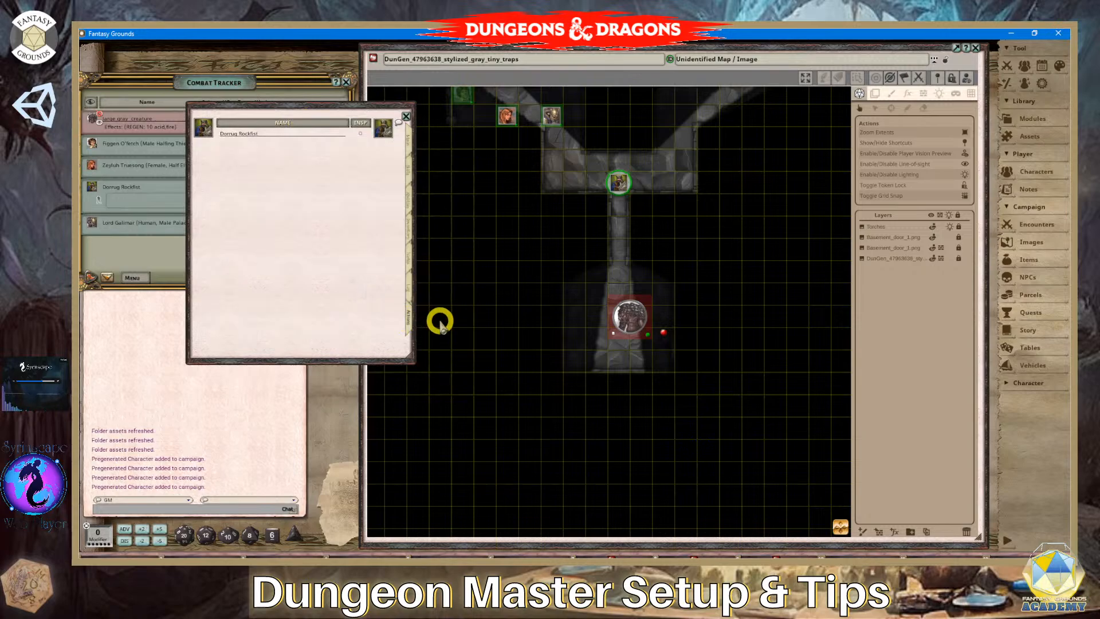
{"action": "scroll", "coordinate": [356, 293], "scroll_direction": "down", "scroll_amount": 5}
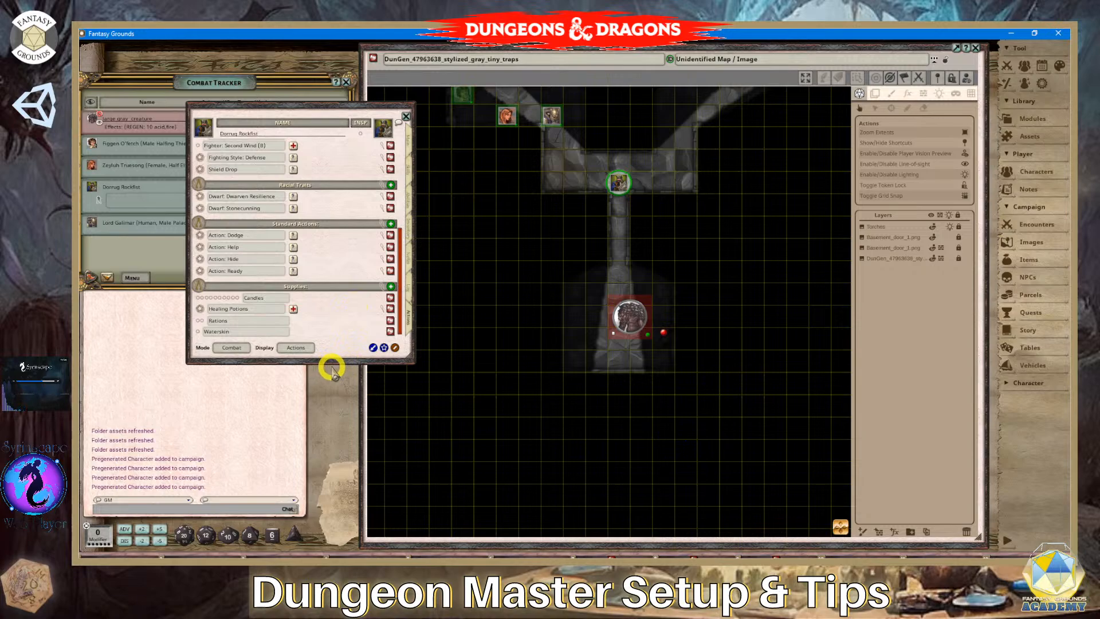
{"action": "left_click_drag", "start_coordinate": [335, 361], "coordinate": [344, 484]}
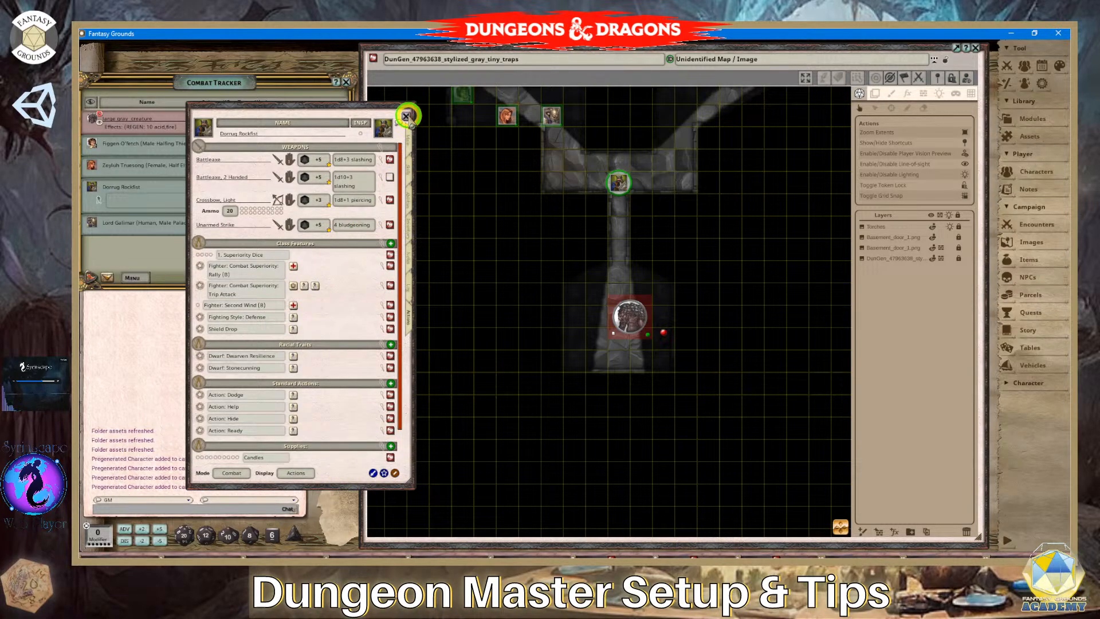
{"action": "left_click", "coordinate": [406, 116]}
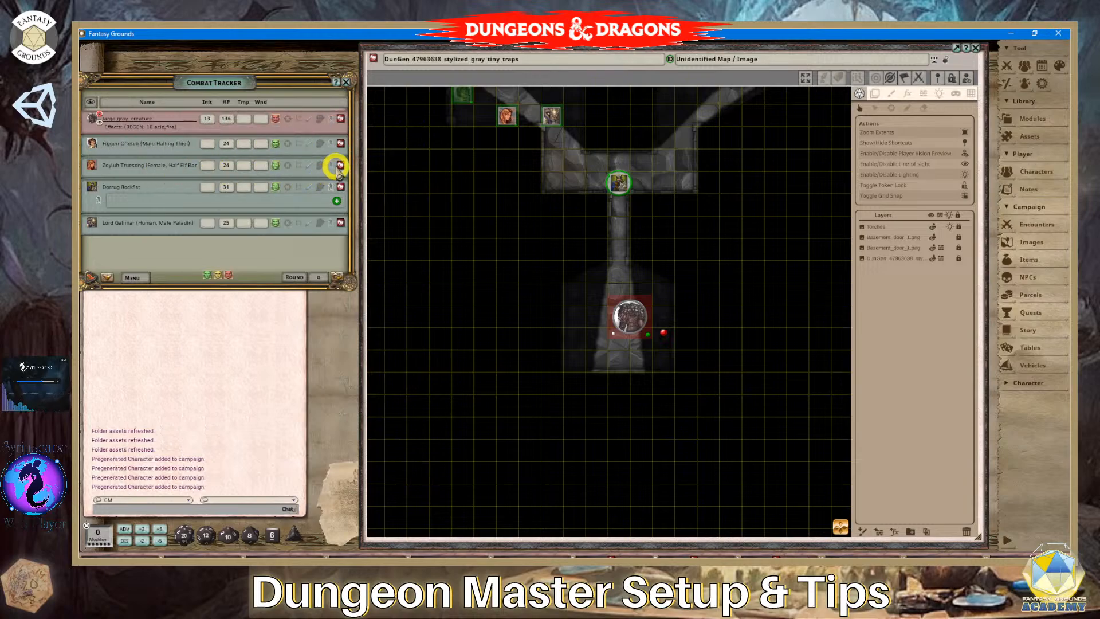
Open the actions on Zeyluh Truesong's character sheet and apply the Jack of All Trades and Half-Elf Fey Ancestry effects to her.
{"action": "left_click", "coordinate": [339, 166]}
{"action": "left_click_drag", "start_coordinate": [582, 177], "coordinate": [296, 80]}
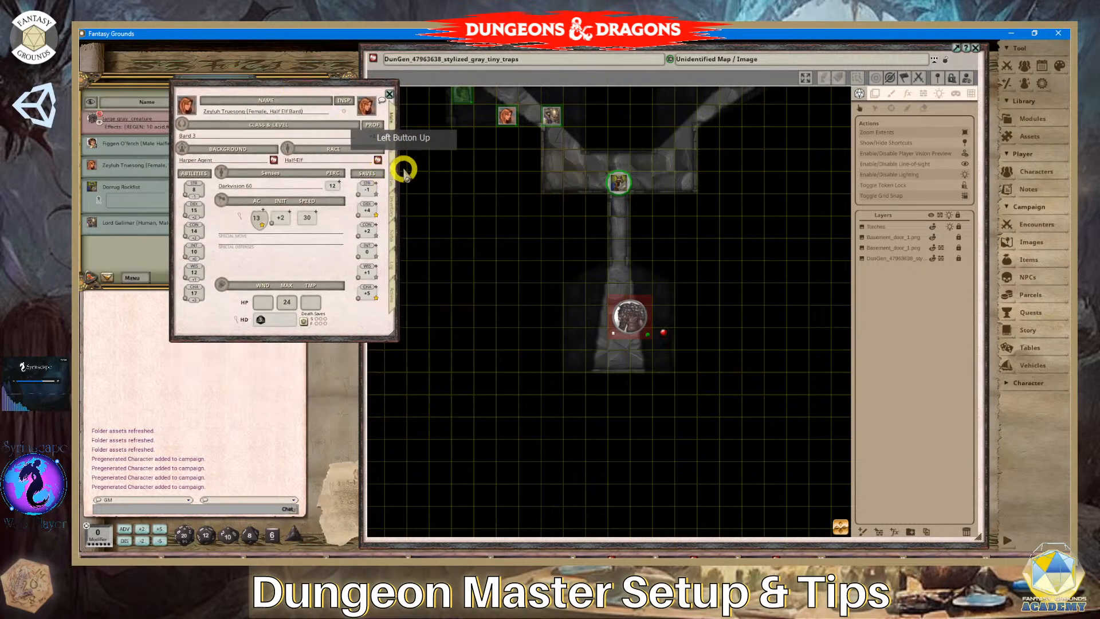
{"action": "left_click", "coordinate": [393, 292]}
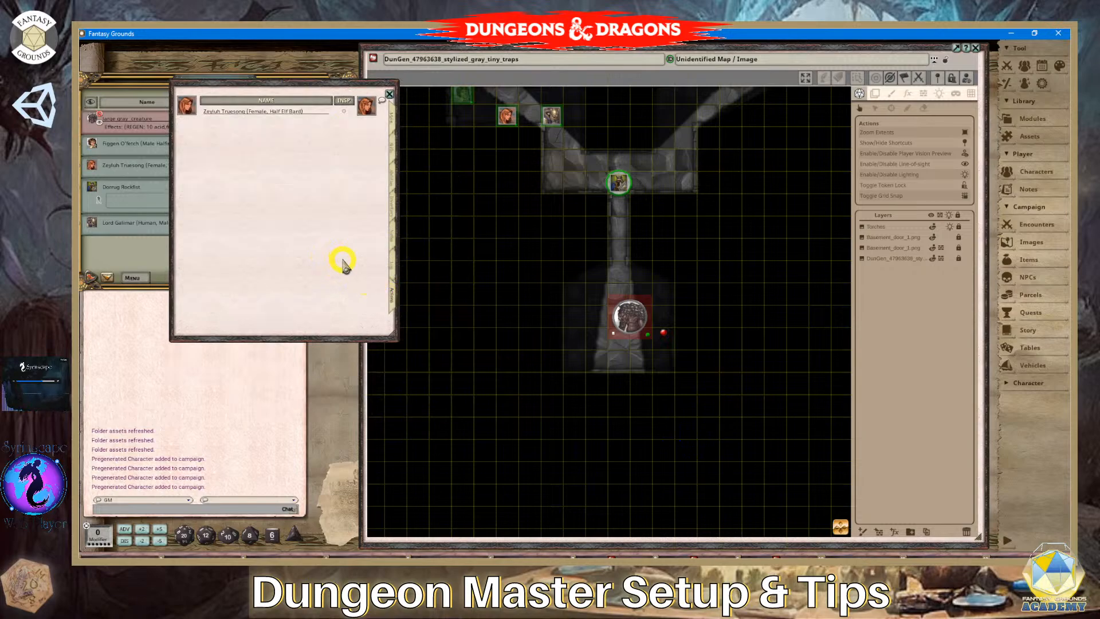
{"action": "scroll", "coordinate": [342, 261], "scroll_direction": "down", "scroll_amount": 5}
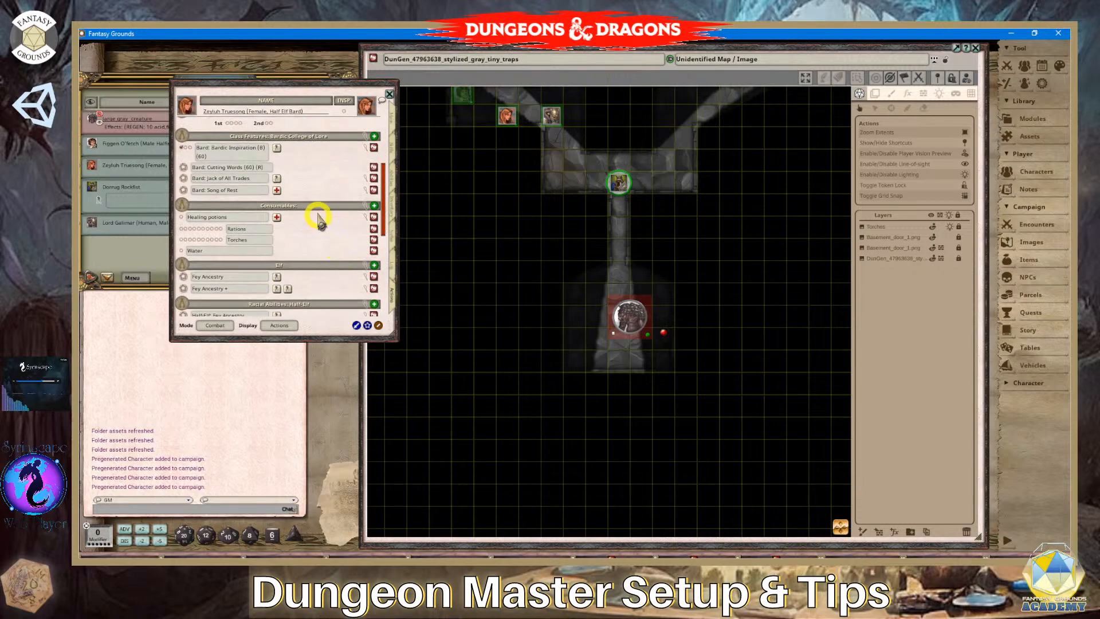
{"action": "left_click", "coordinate": [279, 178]}
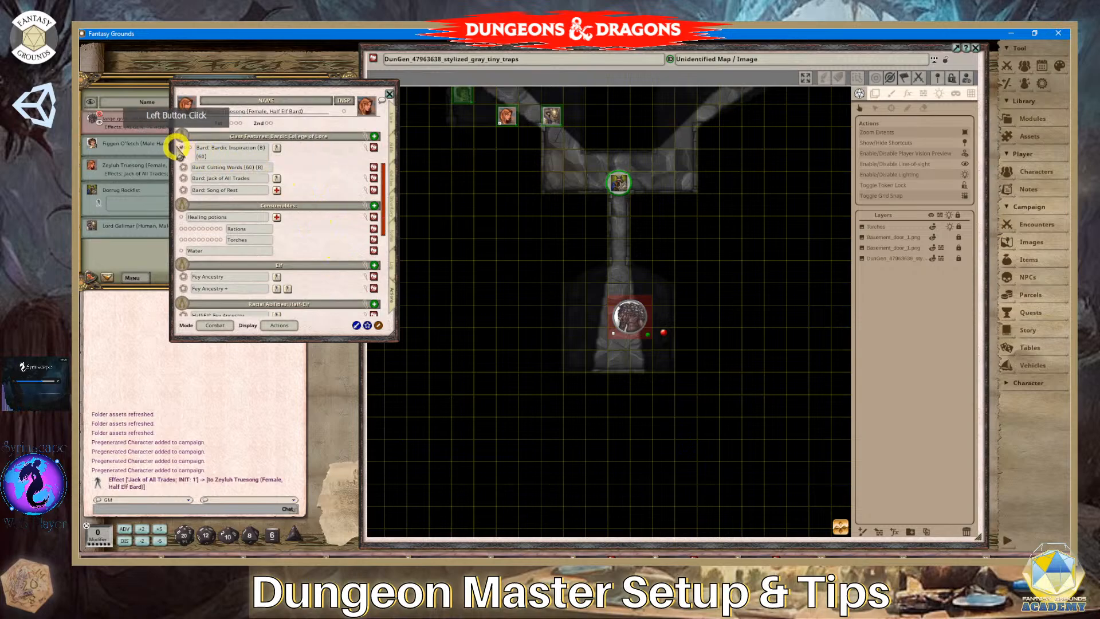
{"action": "scroll", "coordinate": [354, 267], "scroll_direction": "down", "scroll_amount": 4}
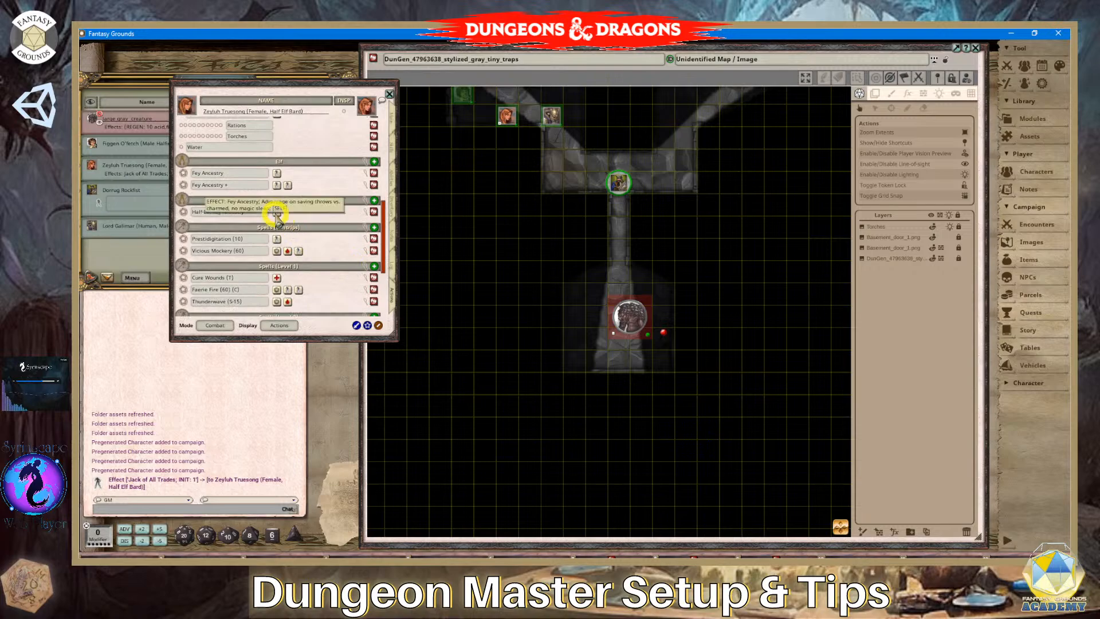
{"action": "left_click", "coordinate": [277, 211]}
Open the description of Zeyluh Truesong's level 2 Shatter spell, read its range and area, and place it below her character sheet.
{"action": "scroll", "coordinate": [339, 255], "scroll_direction": "down", "scroll_amount": 2}
{"action": "scroll", "coordinate": [339, 255], "scroll_direction": "down", "scroll_amount": 3}
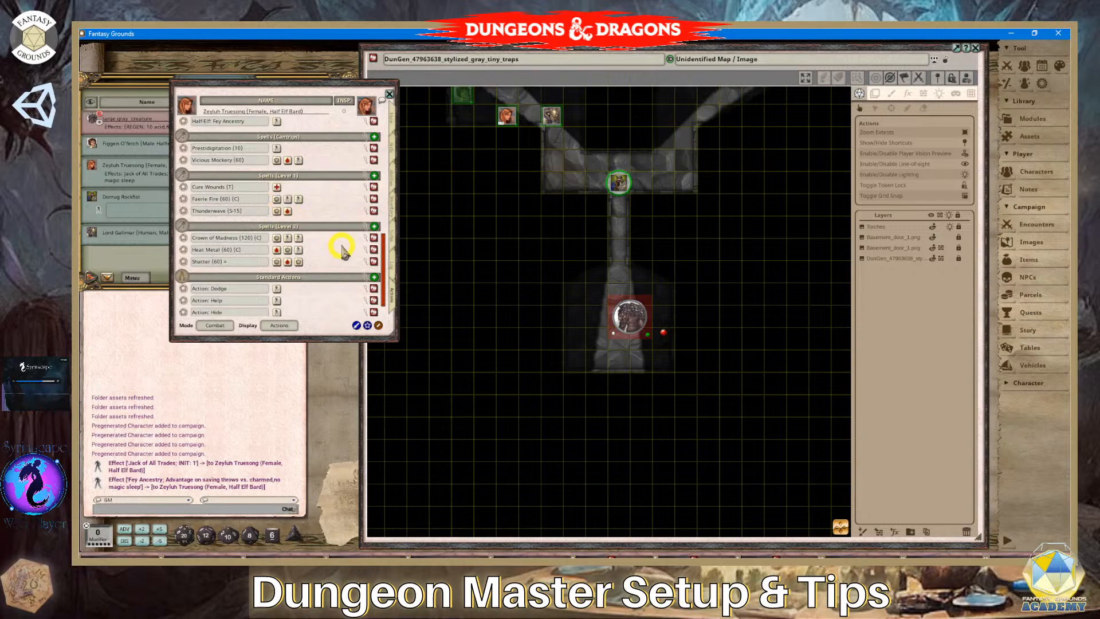
{"action": "scroll", "coordinate": [341, 247], "scroll_direction": "down", "scroll_amount": 1}
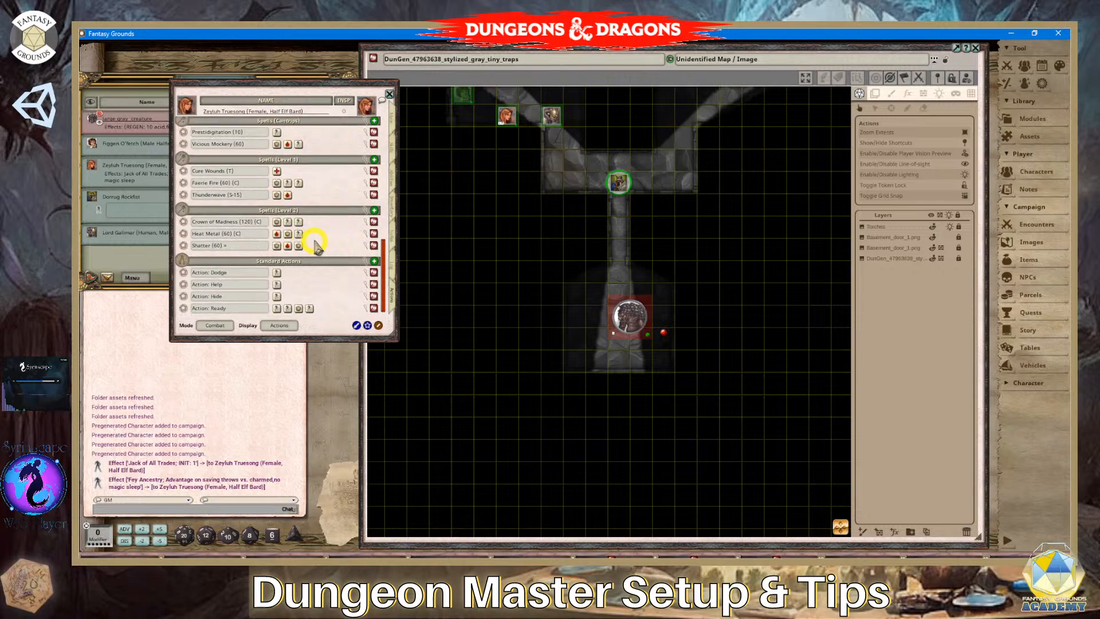
{"action": "left_click", "coordinate": [375, 246]}
{"action": "left_click", "coordinate": [613, 294]}
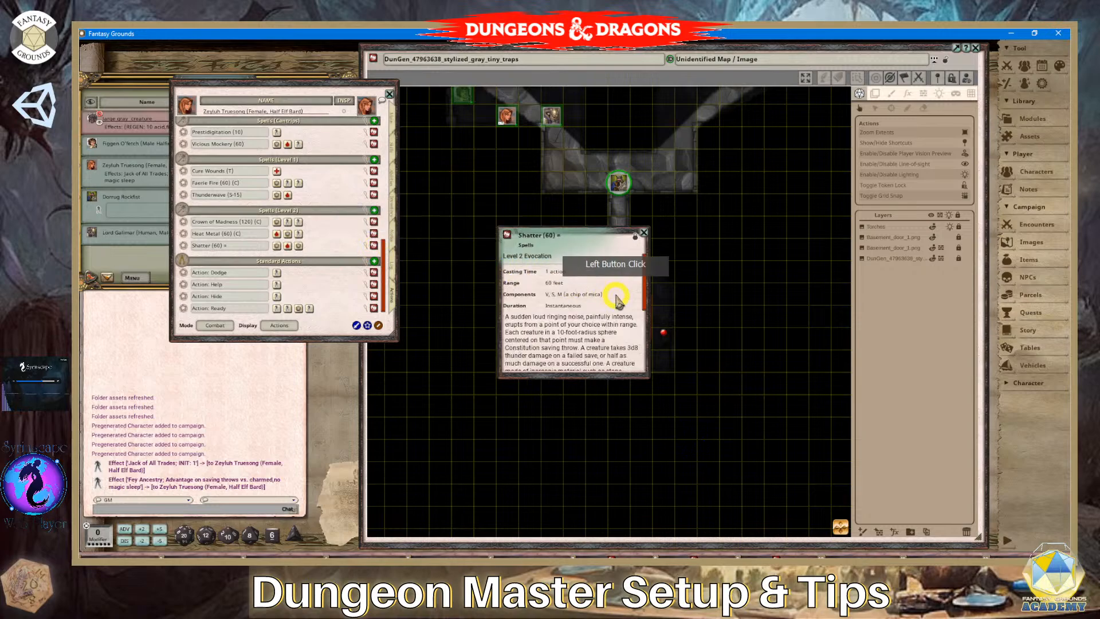
{"action": "scroll", "coordinate": [617, 309], "scroll_direction": "down", "scroll_amount": 1}
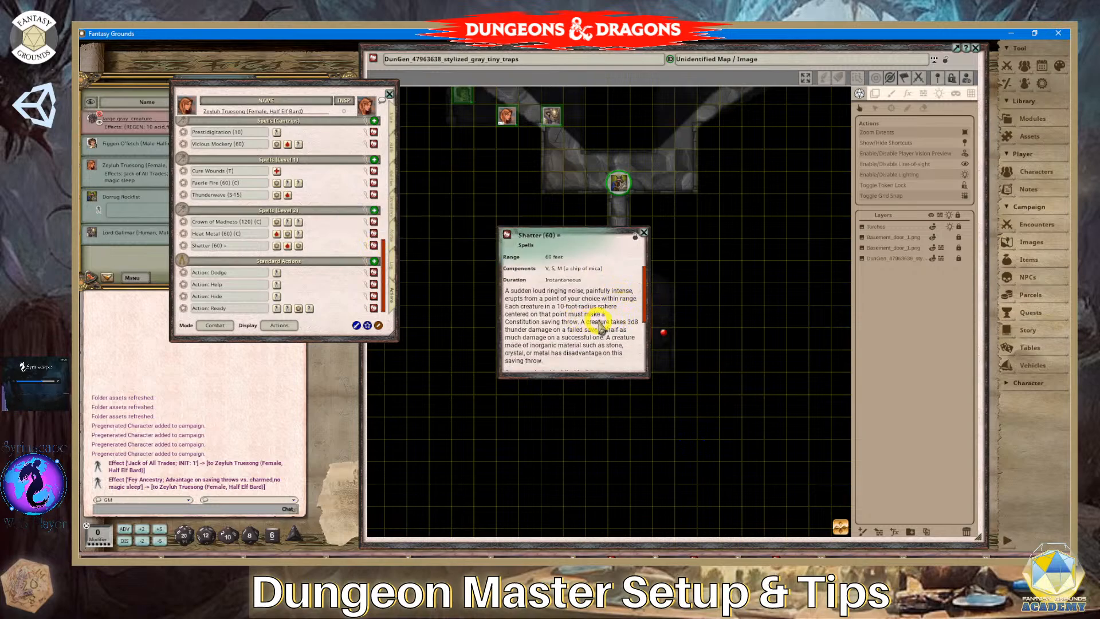
{"action": "left_click_drag", "start_coordinate": [592, 241], "coordinate": [338, 358]}
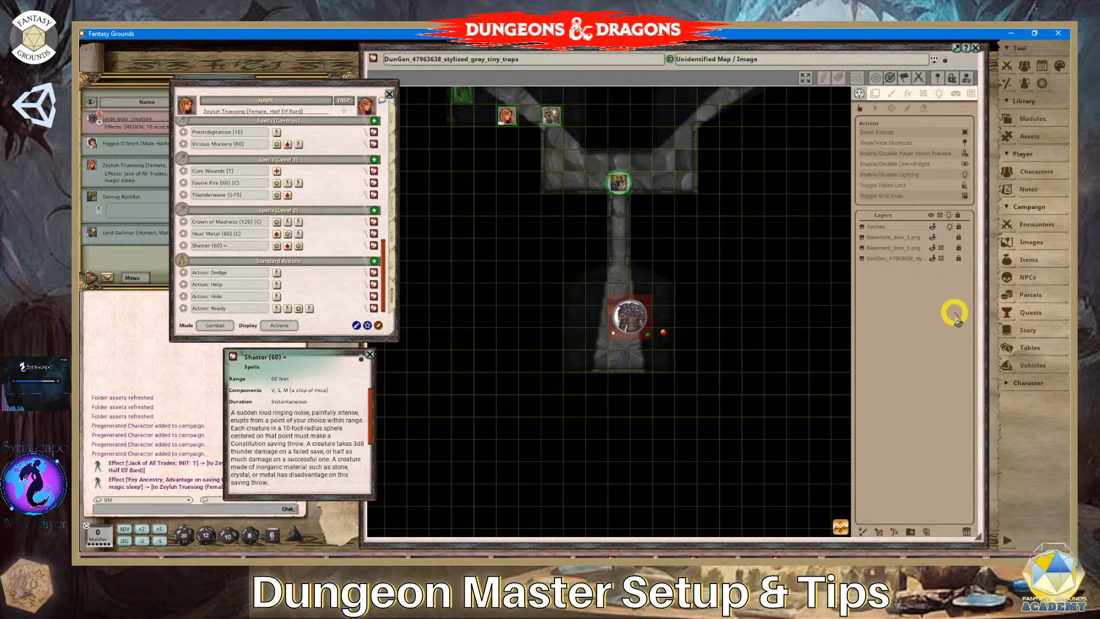
Open the asset library, search the tokens for "Spell Token" and open the Spell Tokens folder.
{"action": "left_click", "coordinate": [1024, 136]}
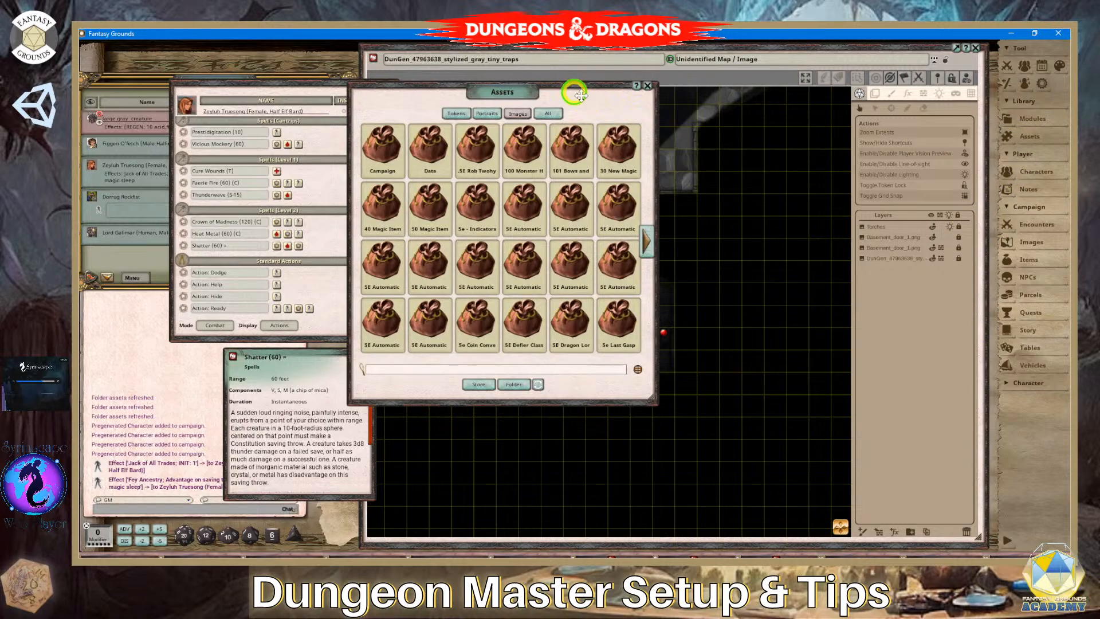
{"action": "left_click_drag", "start_coordinate": [576, 94], "coordinate": [812, 123]}
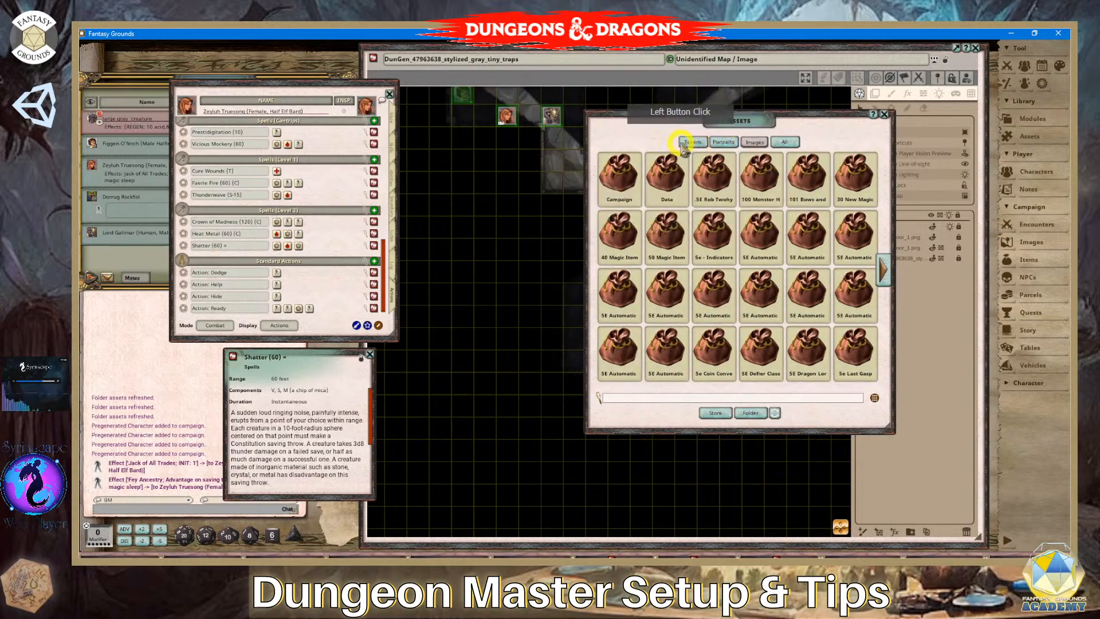
{"action": "left_click", "coordinate": [700, 143]}
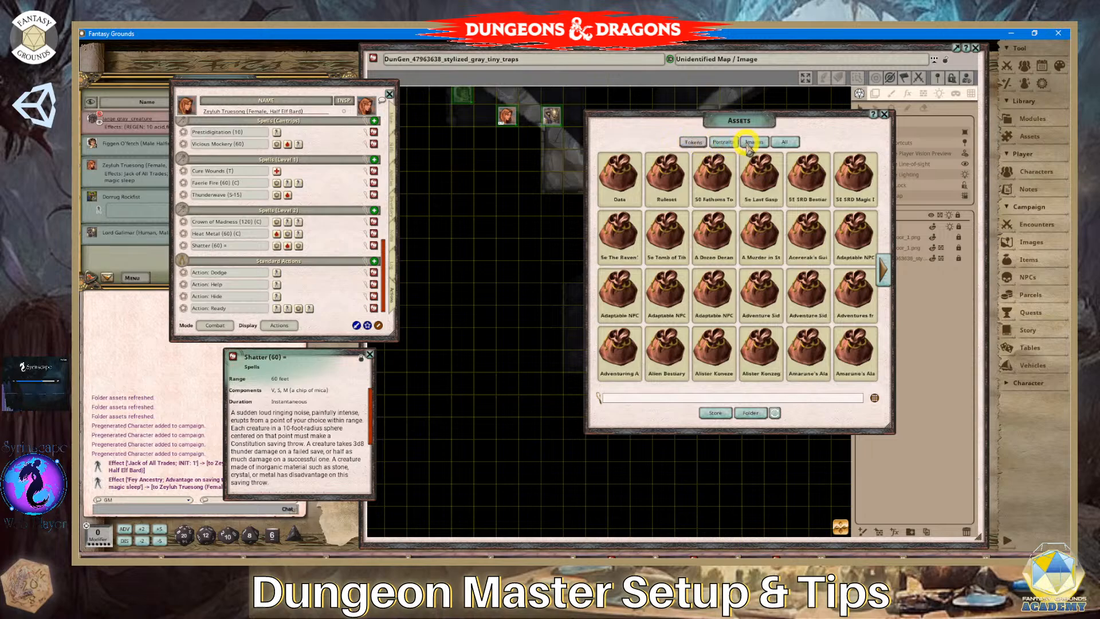
{"action": "left_click", "coordinate": [753, 143]}
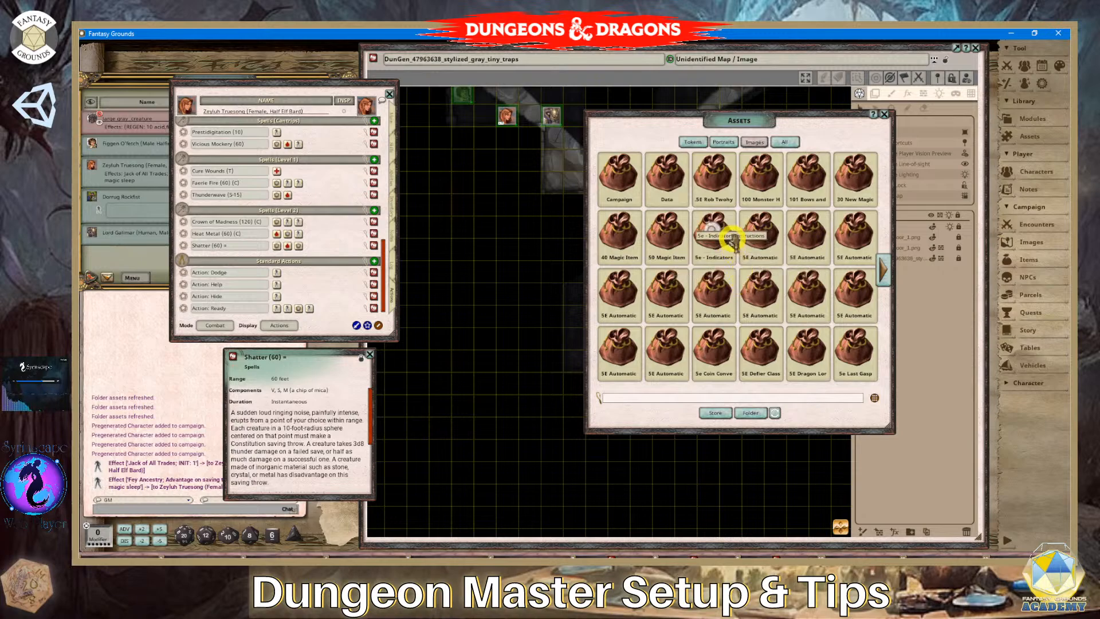
{"action": "left_click", "coordinate": [693, 143]}
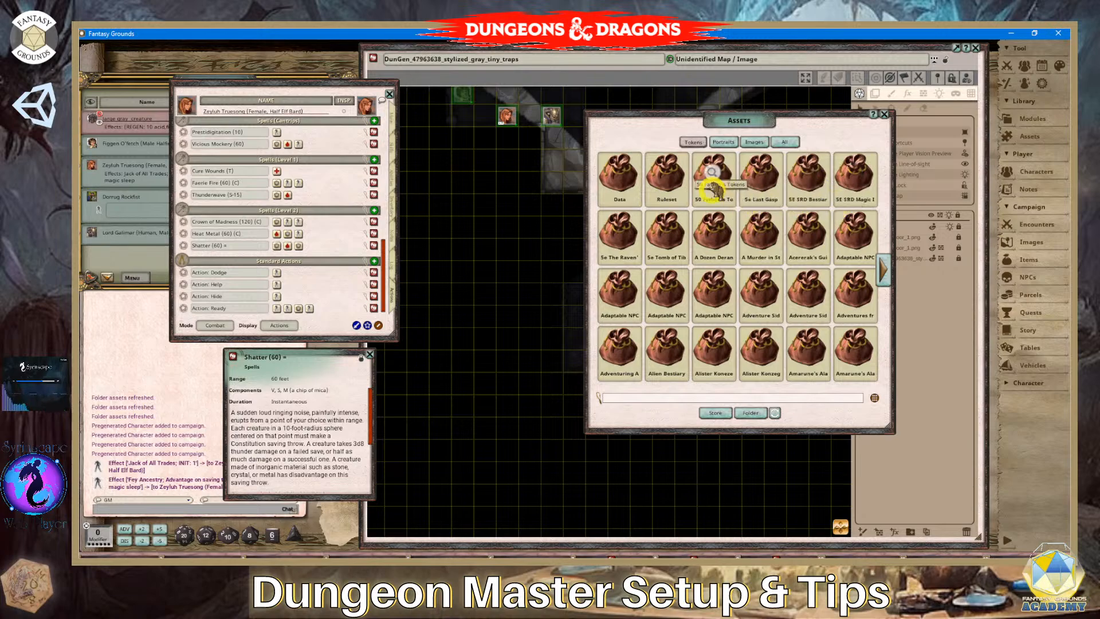
{"action": "left_click", "coordinate": [630, 399]}
{"action": "type", "text": "Spell Token"}
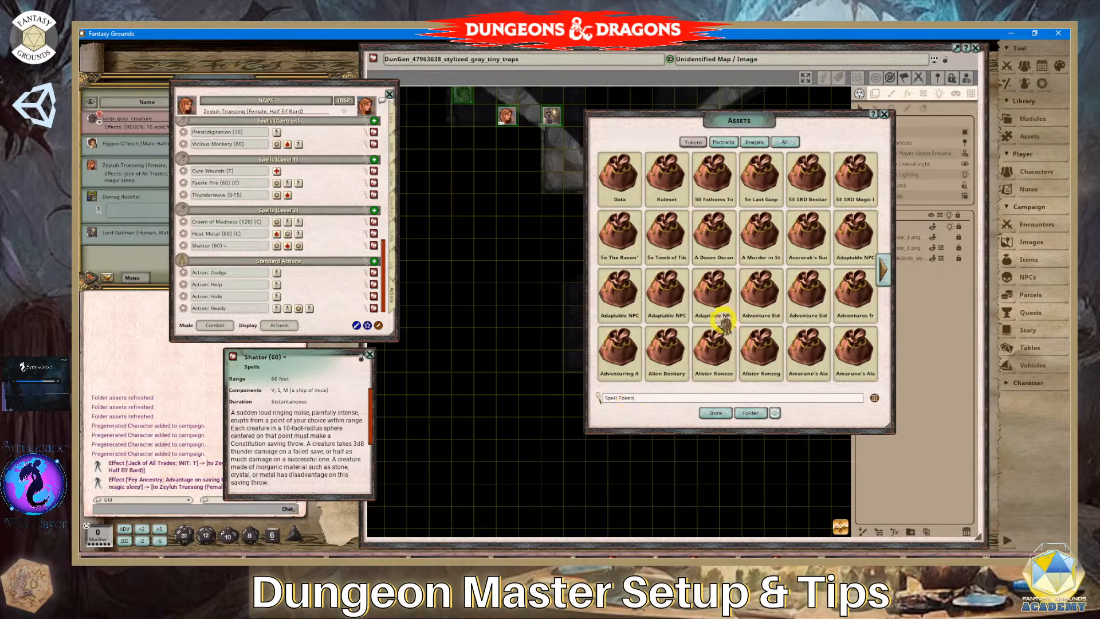
{"action": "left_click", "coordinate": [691, 142]}
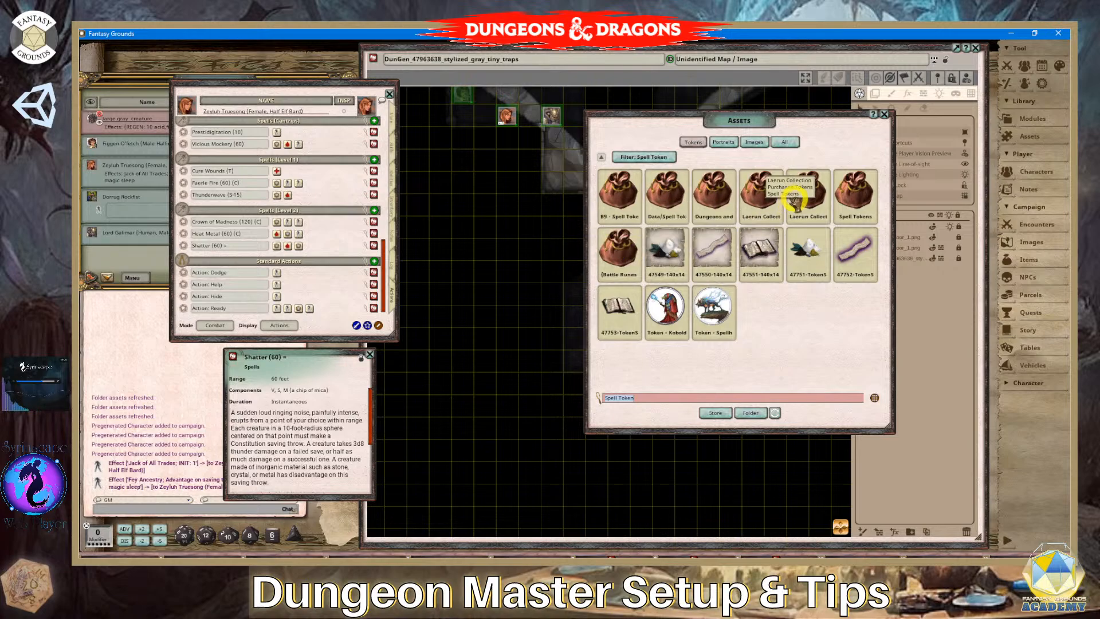
{"action": "left_click", "coordinate": [852, 194]}
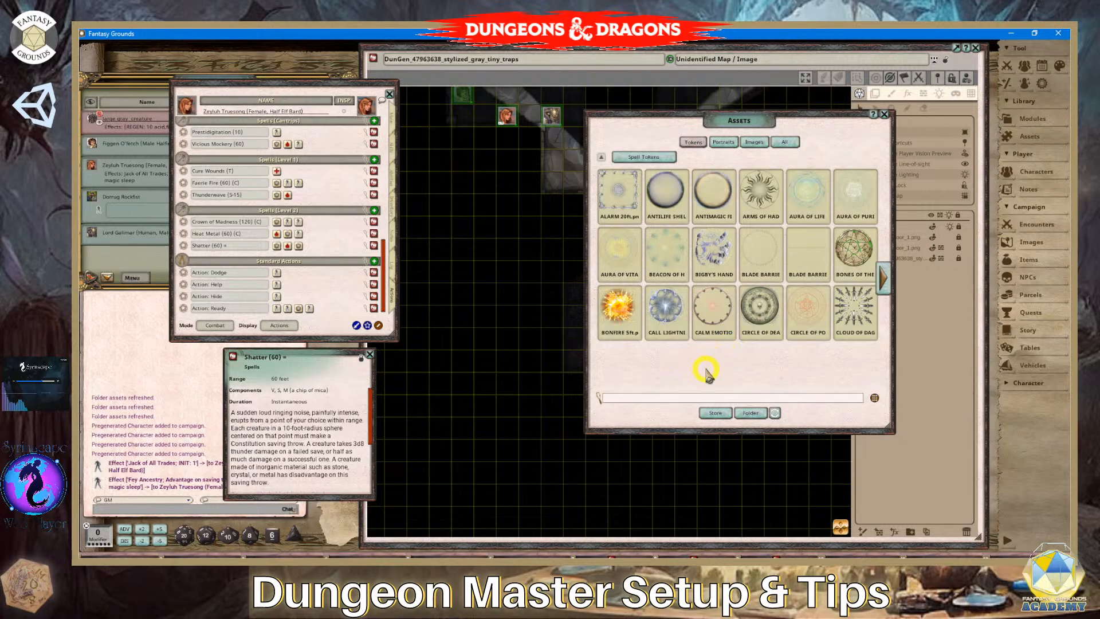
Filter the Spell Tokens folder for "shatter" and reposition the Assets window over the dungeon map.
{"action": "left_click", "coordinate": [640, 398]}
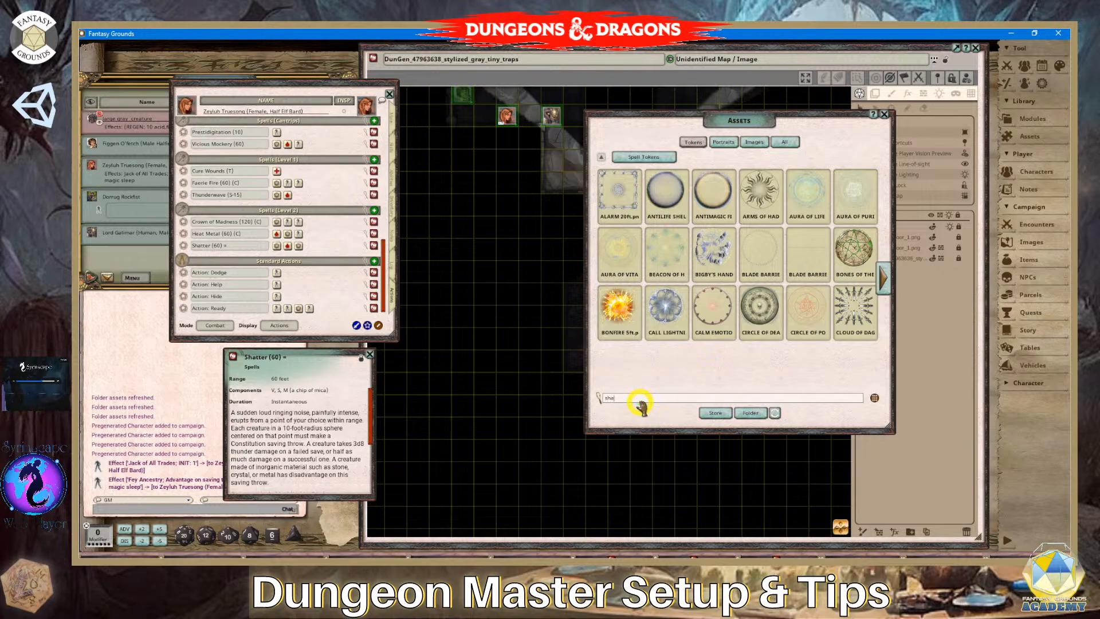
{"action": "key", "text": "Return"}
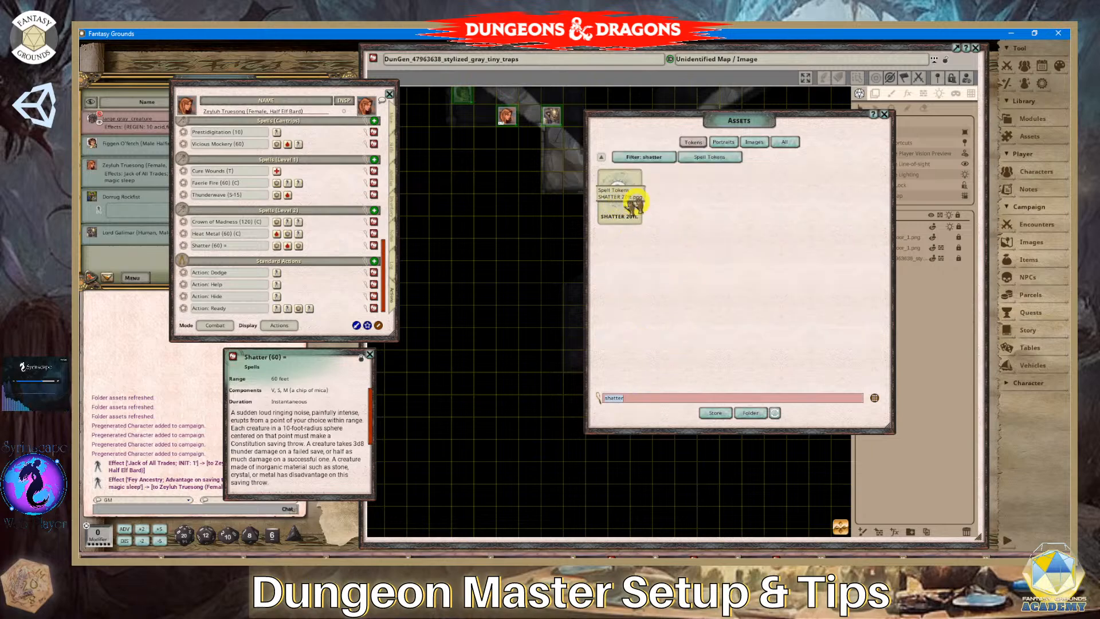
{"action": "left_click_drag", "start_coordinate": [732, 128], "coordinate": [959, 164]}
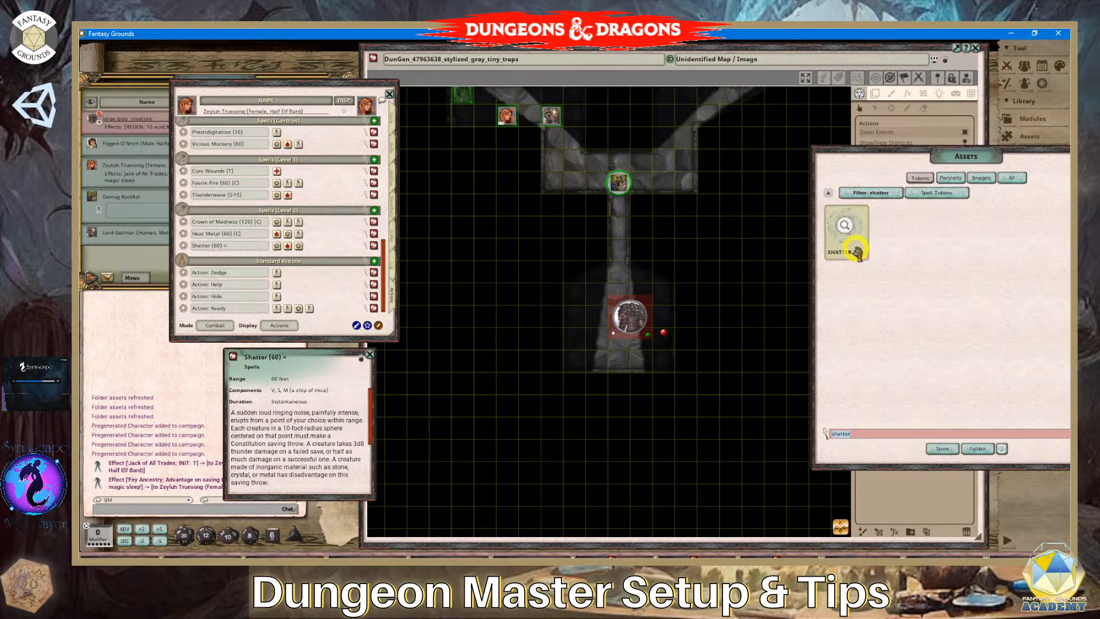
{"action": "left_click_drag", "start_coordinate": [854, 232], "coordinate": [939, 557]}
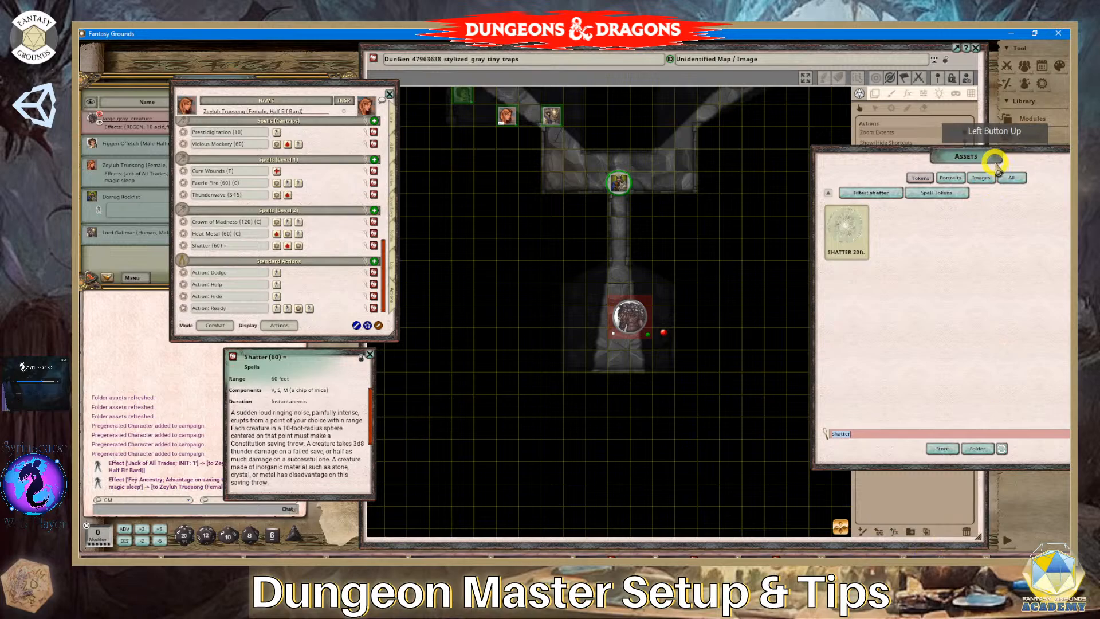
{"action": "left_click_drag", "start_coordinate": [990, 166], "coordinate": [662, 202]}
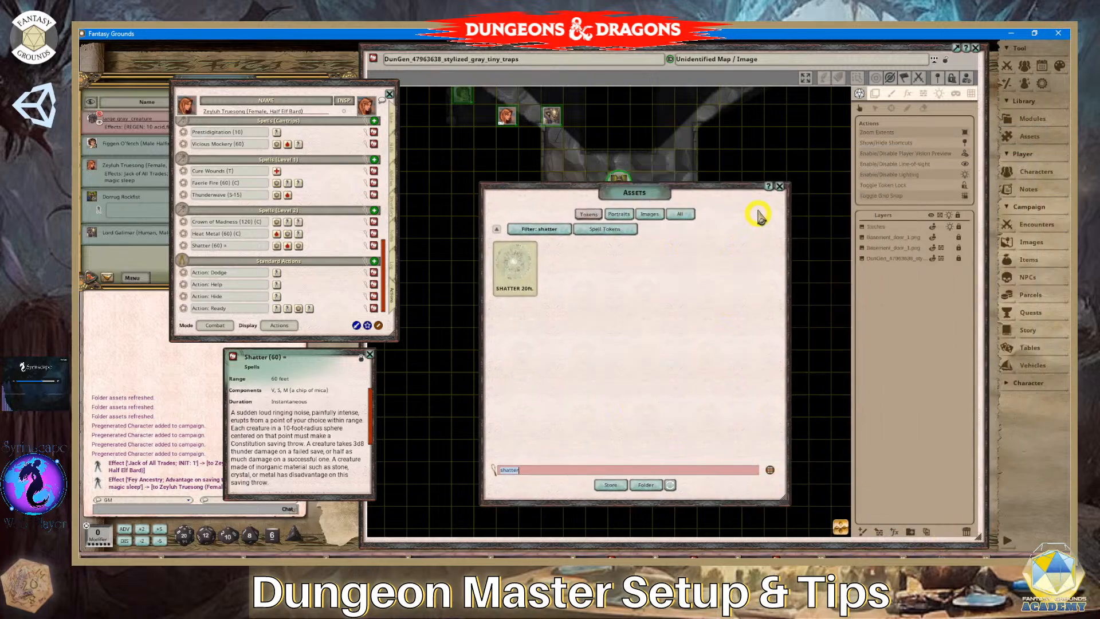
Close the Assets window and move Zeyluh Truesong's token down the corridor to just above the southern room.
{"action": "left_click", "coordinate": [778, 187]}
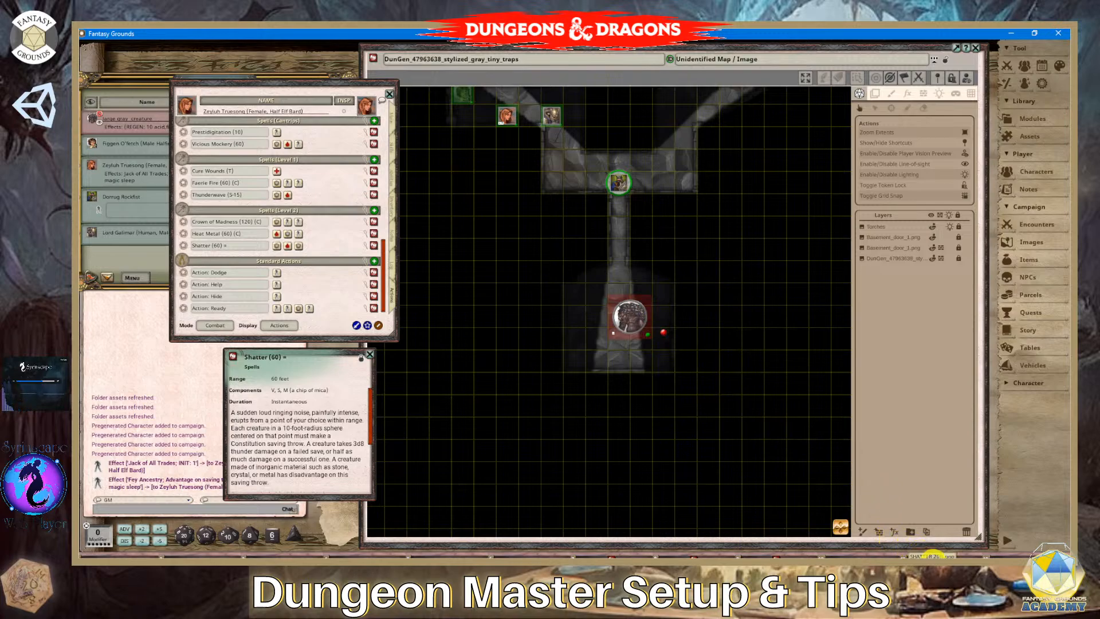
{"action": "left_click", "coordinate": [507, 114]}
{"action": "left_click", "coordinate": [609, 182]}
{"action": "left_click_drag", "start_coordinate": [609, 182], "coordinate": [620, 253]}
{"action": "scroll", "coordinate": [644, 339], "scroll_direction": "down", "scroll_amount": 1}
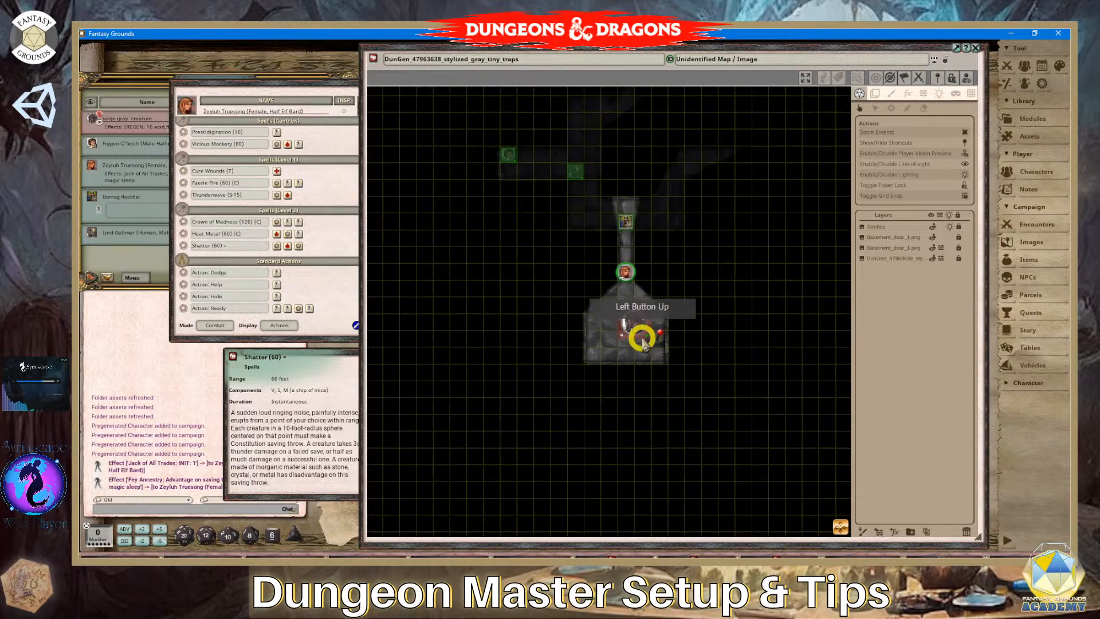
Reposition the large gray creature's token against the lower wall of the southern room, left of the map pin.
{"action": "scroll", "coordinate": [639, 332], "scroll_direction": "up", "scroll_amount": 2}
{"action": "left_click_drag", "start_coordinate": [627, 324], "coordinate": [599, 359]}
{"action": "left_click_drag", "start_coordinate": [619, 229], "coordinate": [613, 342]}
{"action": "scroll", "coordinate": [643, 363], "scroll_direction": "up", "scroll_amount": 2}
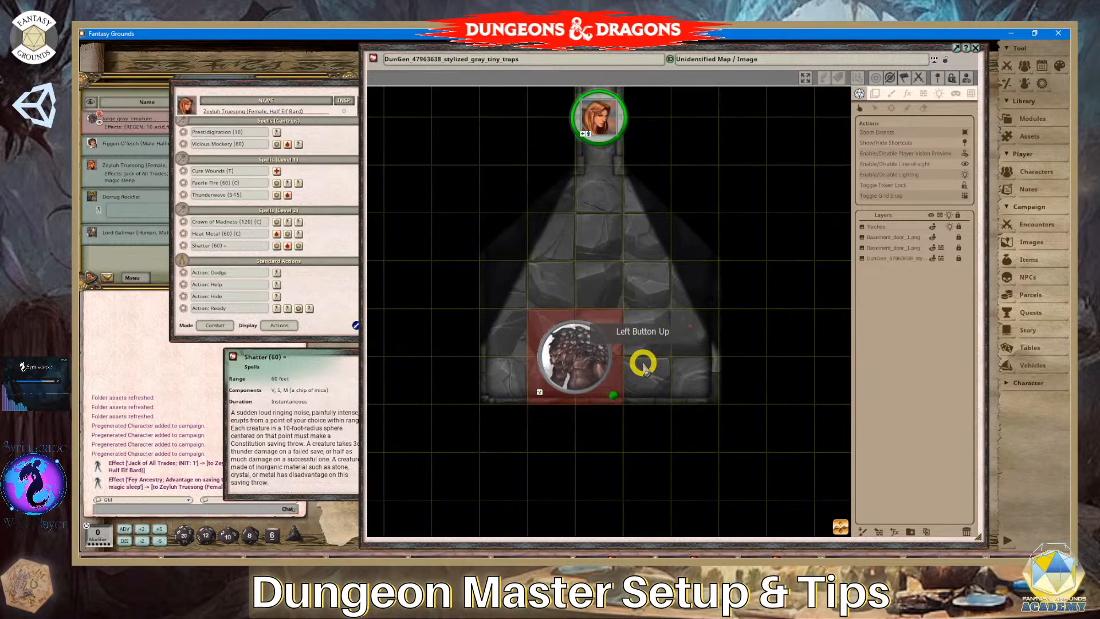
{"action": "scroll", "coordinate": [643, 364], "scroll_direction": "down", "scroll_amount": 2}
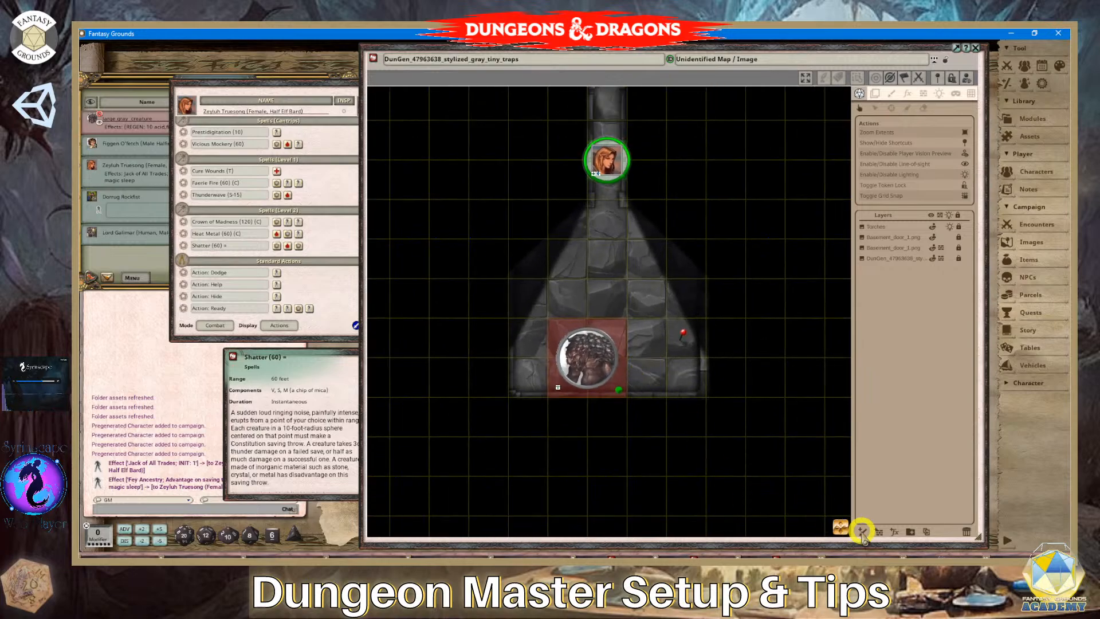
Place the Shatter 20ft. token on the map below Zeyluh Truesong and enlarge it to about four grid squares across.
{"action": "left_click_drag", "start_coordinate": [768, 384], "coordinate": [605, 264]}
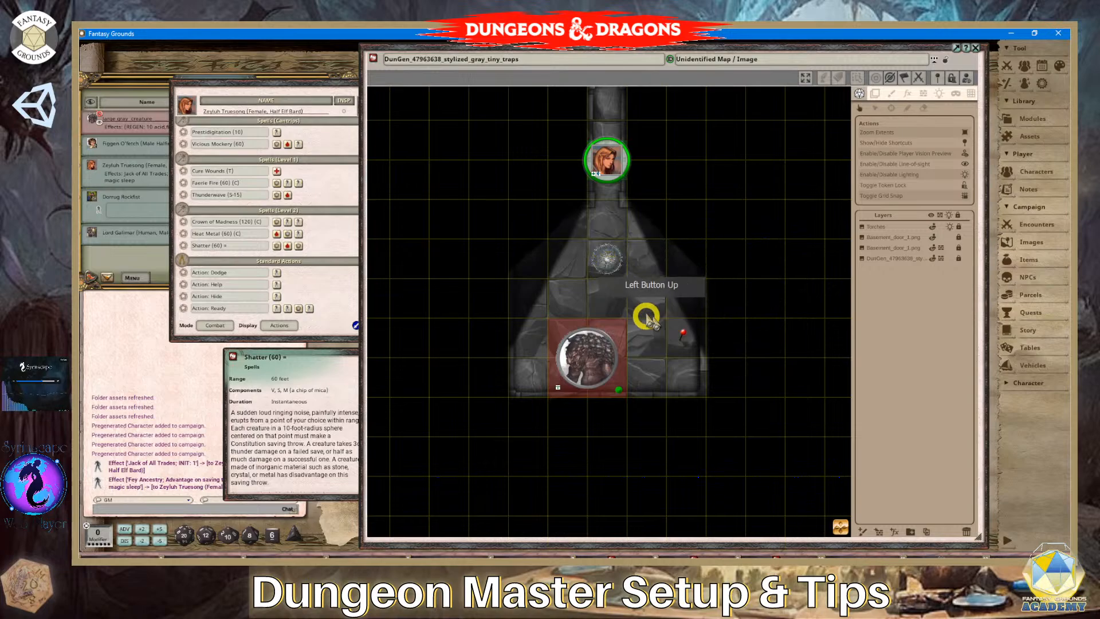
{"action": "left_click", "coordinate": [605, 261]}
{"action": "left_click", "coordinate": [606, 264]}
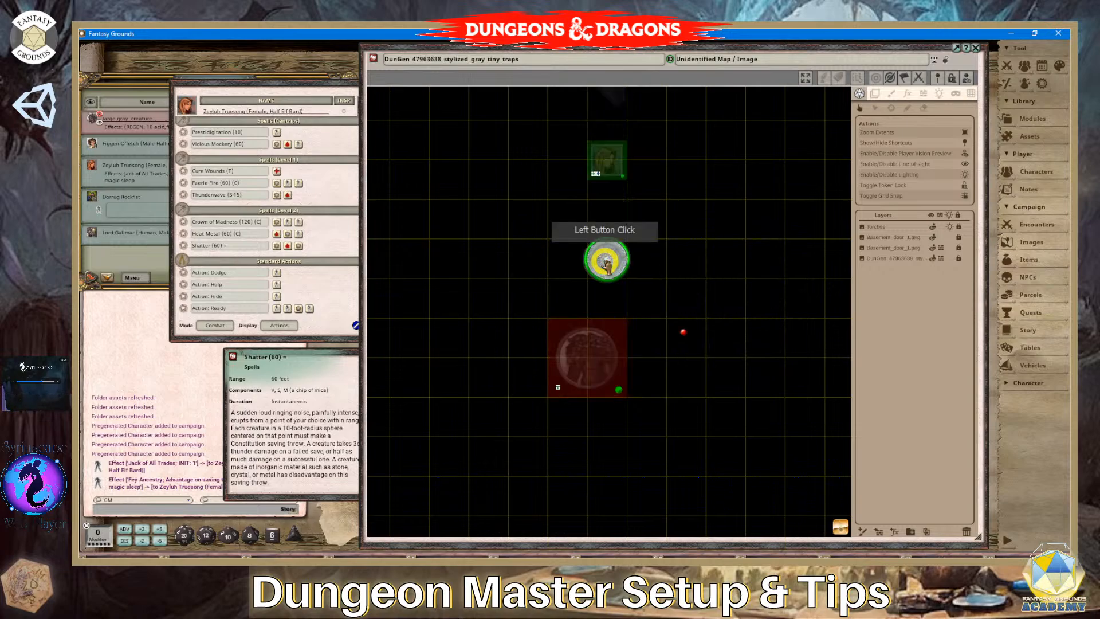
{"action": "scroll", "coordinate": [606, 264], "scroll_direction": "up", "scroll_amount": 6}
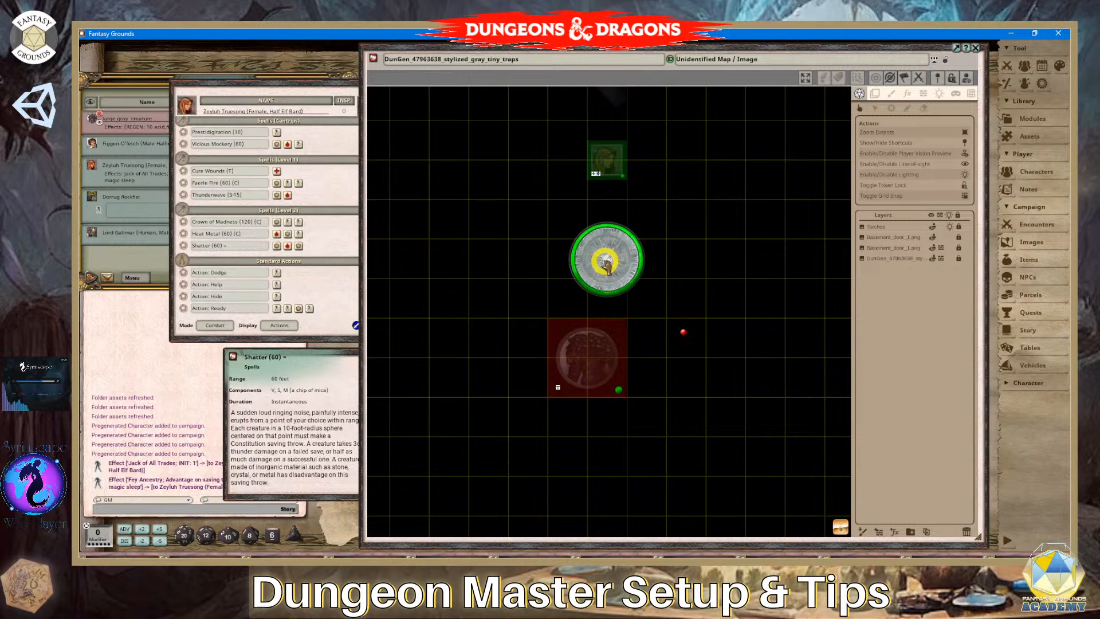
{"action": "scroll", "coordinate": [607, 265], "scroll_direction": "up", "scroll_amount": 2}
{"action": "scroll", "coordinate": [606, 265], "scroll_direction": "up", "scroll_amount": 3}
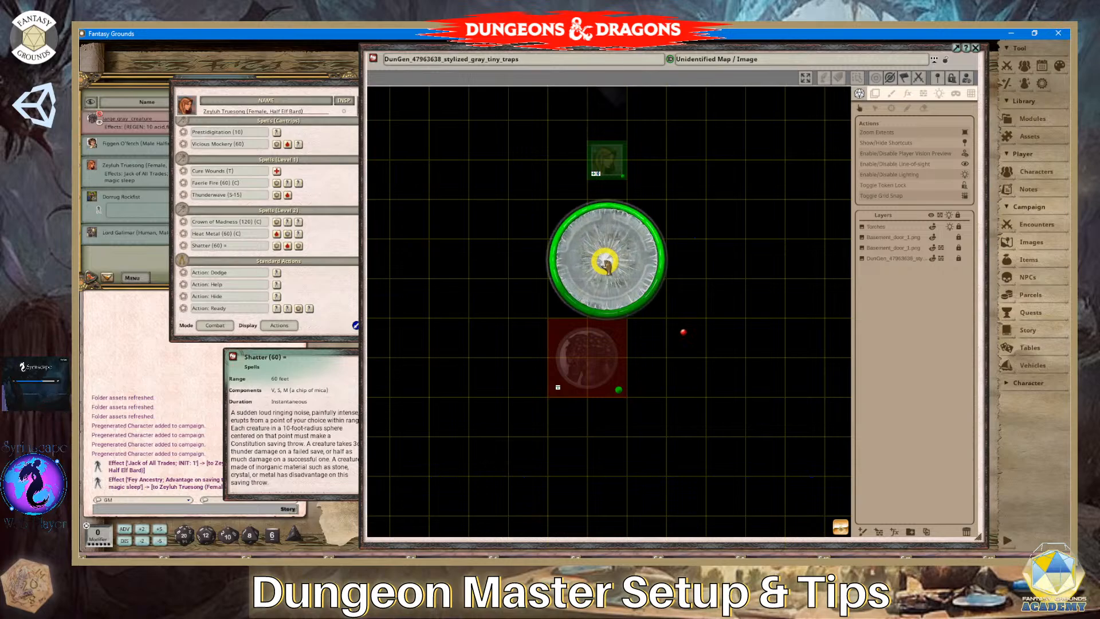
{"action": "scroll", "coordinate": [615, 272], "scroll_direction": "down", "scroll_amount": 3}
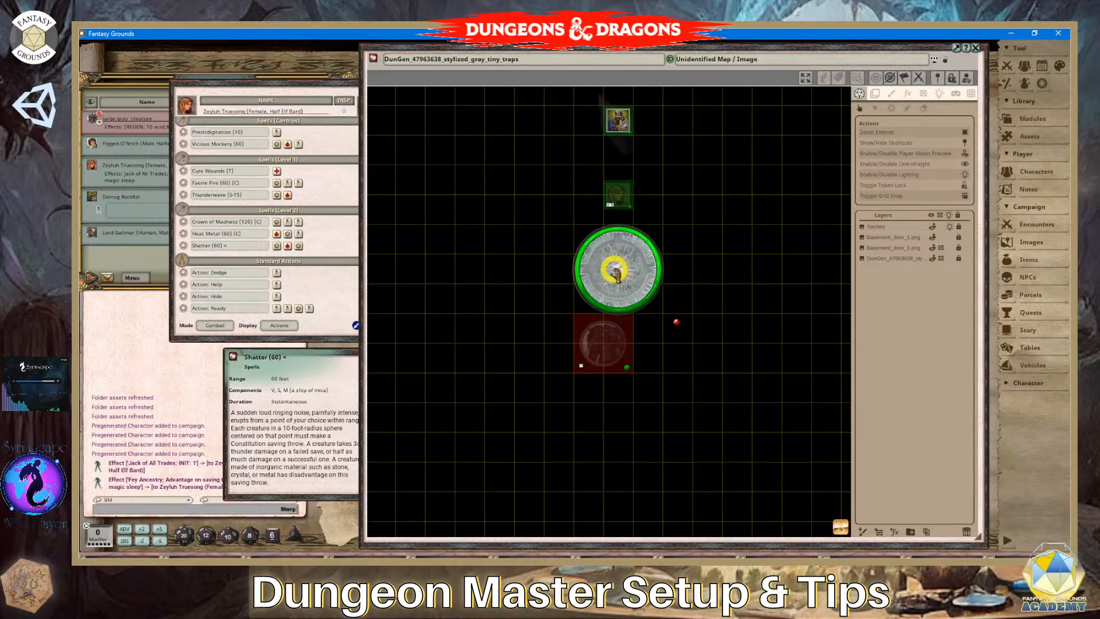
{"action": "scroll", "coordinate": [615, 273], "scroll_direction": "up", "scroll_amount": 3}
{"action": "scroll", "coordinate": [616, 273], "scroll_direction": "down", "scroll_amount": 1}
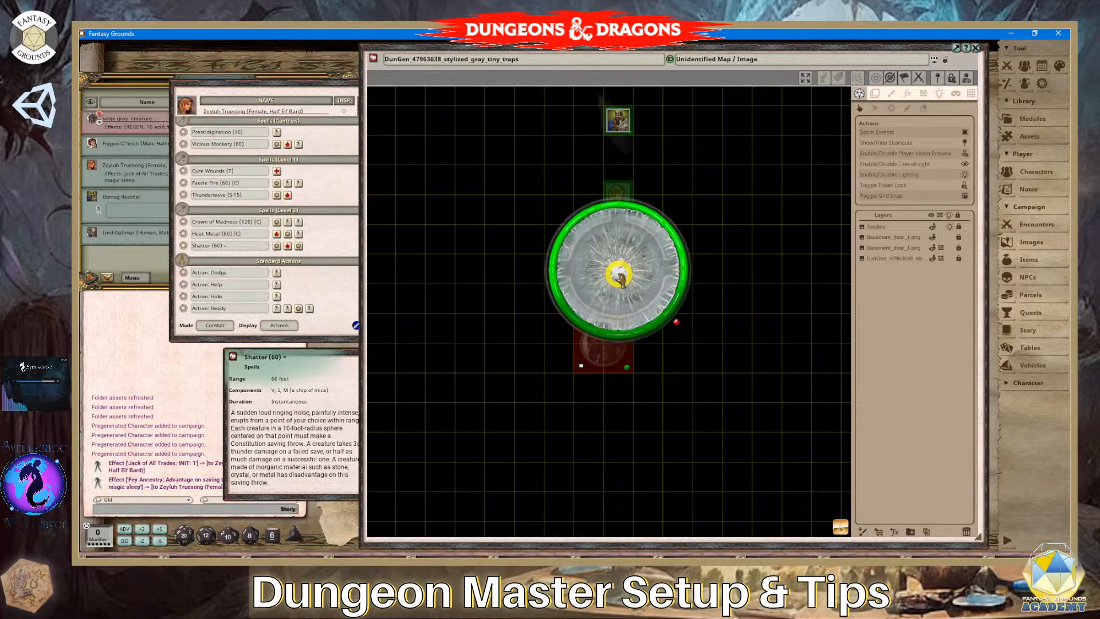
{"action": "scroll", "coordinate": [680, 338], "scroll_direction": "down", "scroll_amount": 1}
Move the Shatter token over the gray creature and fine-tune its position so the area covers the creature.
{"action": "left_click_drag", "start_coordinate": [637, 285], "coordinate": [619, 347]}
{"action": "scroll", "coordinate": [693, 378], "scroll_direction": "up", "scroll_amount": 5}
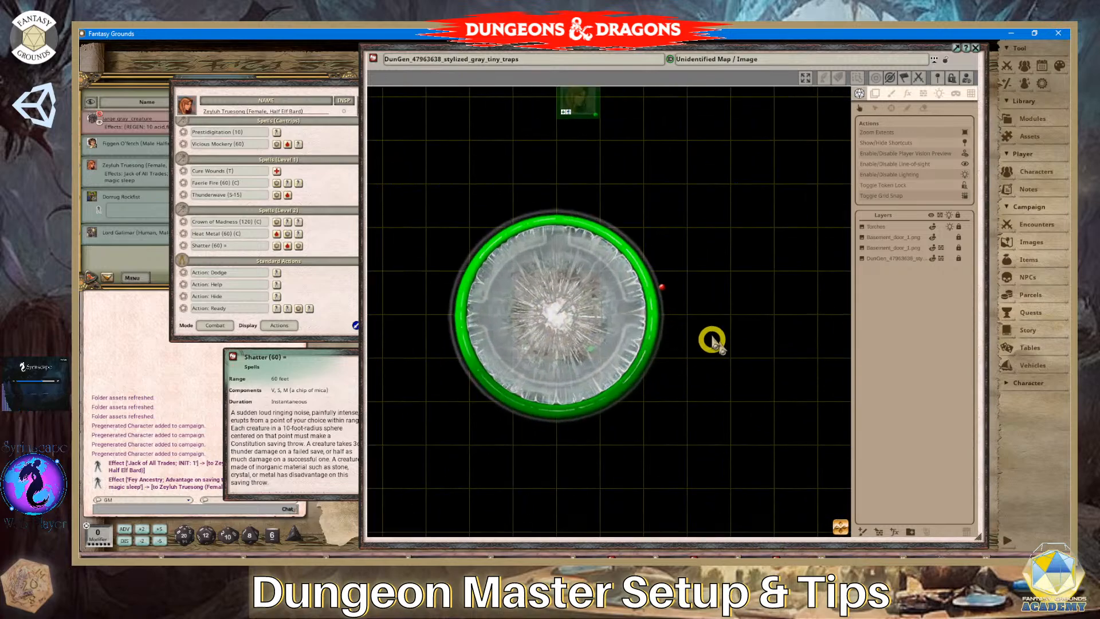
{"action": "scroll", "coordinate": [606, 331], "scroll_direction": "down", "scroll_amount": 1}
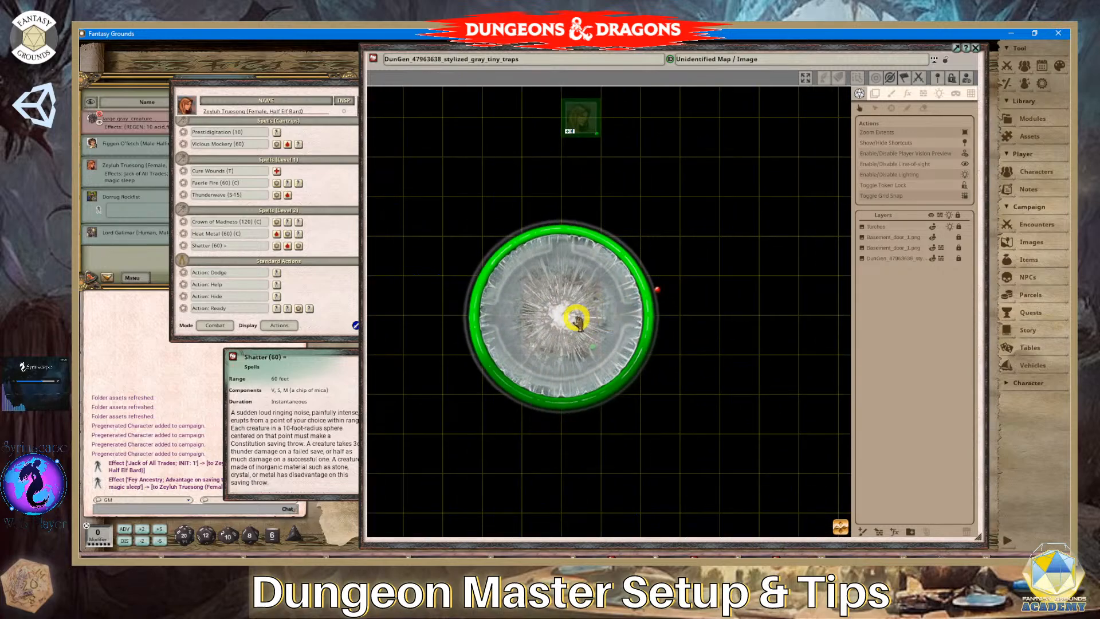
{"action": "left_click_drag", "start_coordinate": [576, 321], "coordinate": [547, 319]}
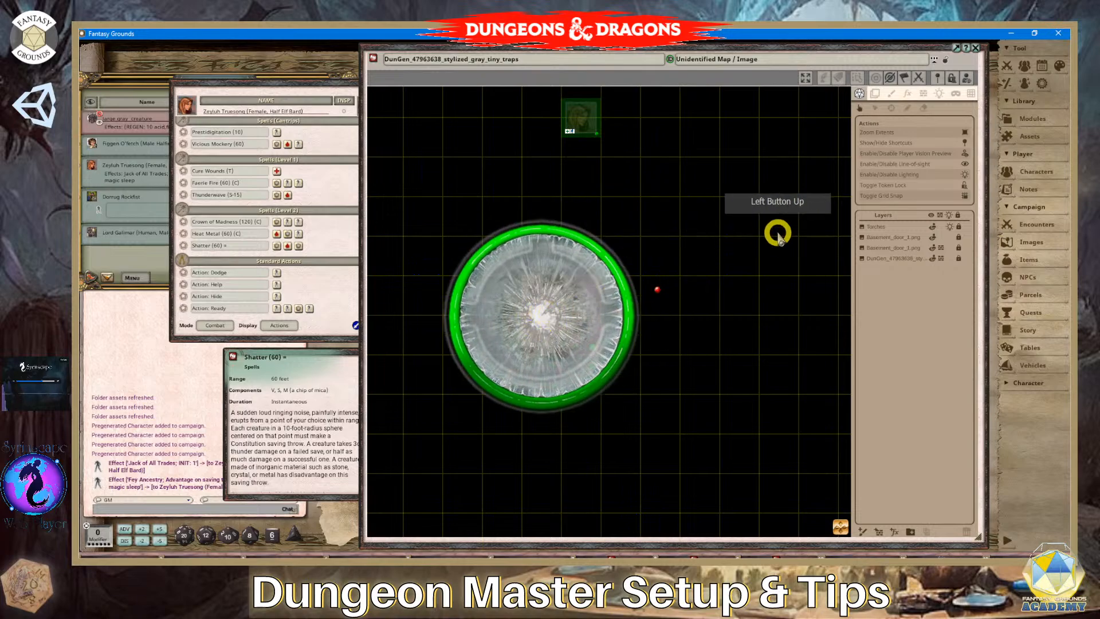
Hide the map's side panel and compare the view from Zeyluh Truesong's token with the view from the Shatter token.
{"action": "left_click", "coordinate": [934, 59]}
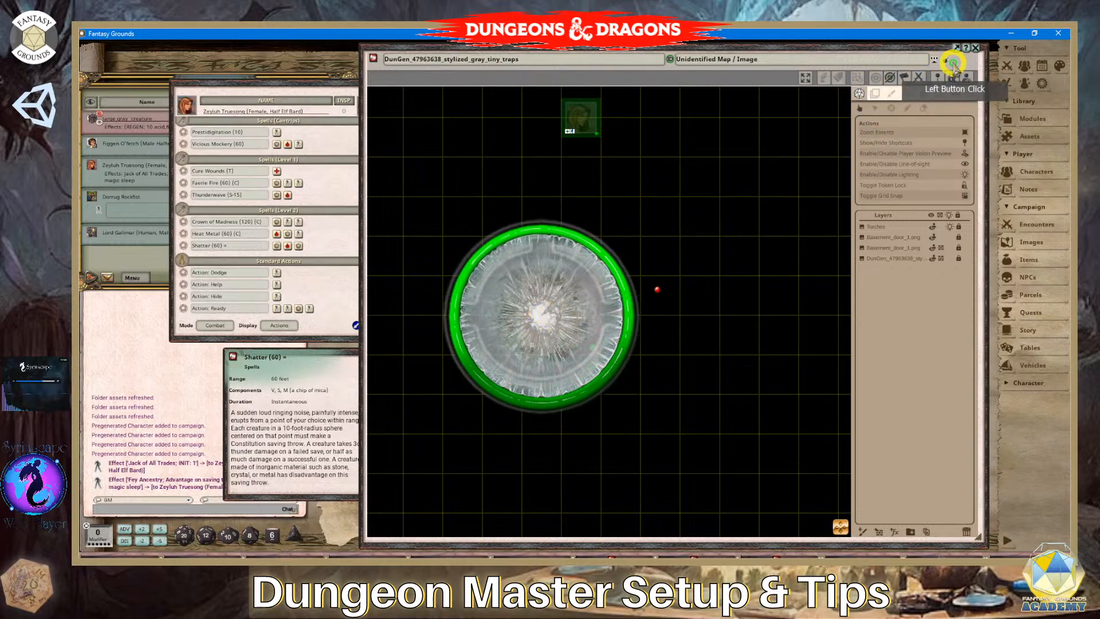
{"action": "left_click", "coordinate": [653, 137]}
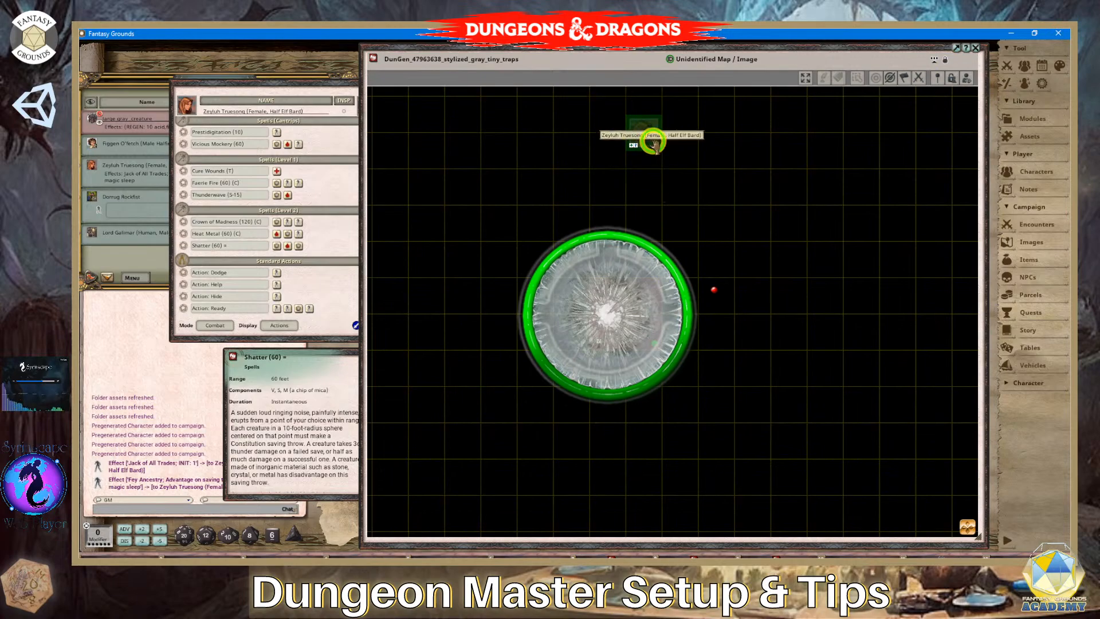
{"action": "scroll", "coordinate": [739, 290], "scroll_direction": "up", "scroll_amount": 5}
{"action": "scroll", "coordinate": [687, 324], "scroll_direction": "up", "scroll_amount": 1}
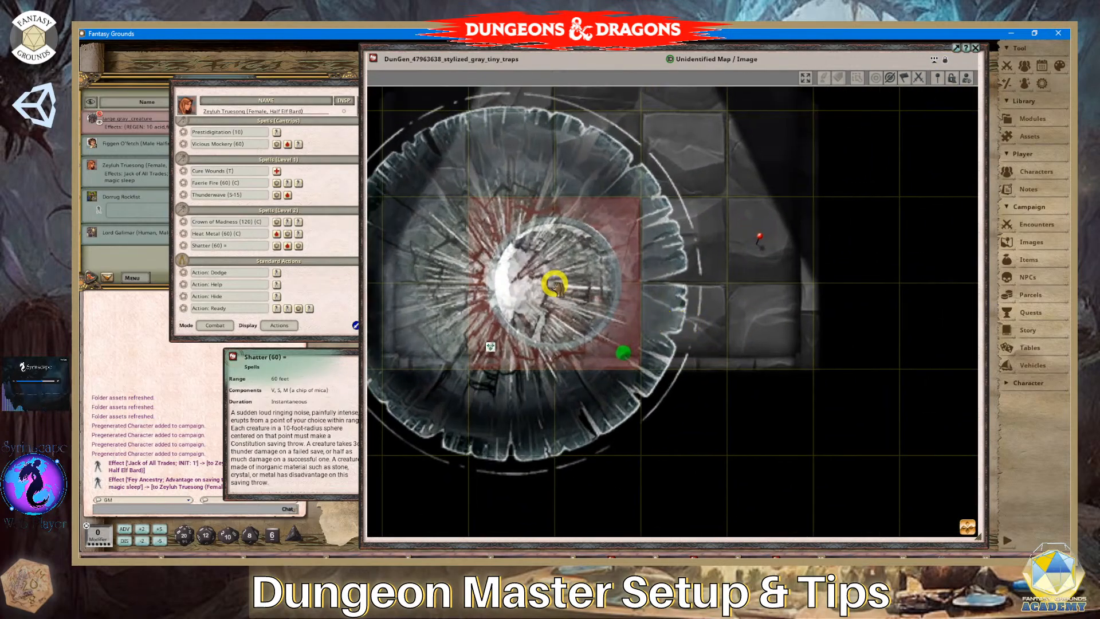
{"action": "left_click_drag", "start_coordinate": [555, 283], "coordinate": [585, 275]}
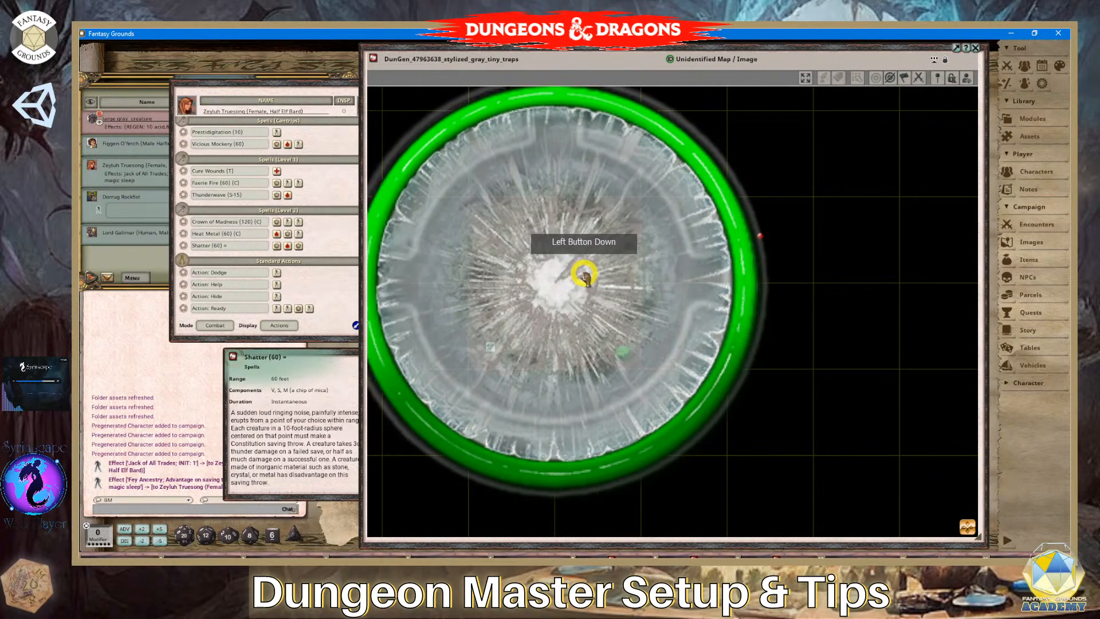
{"action": "scroll", "coordinate": [618, 277], "scroll_direction": "down", "scroll_amount": 5}
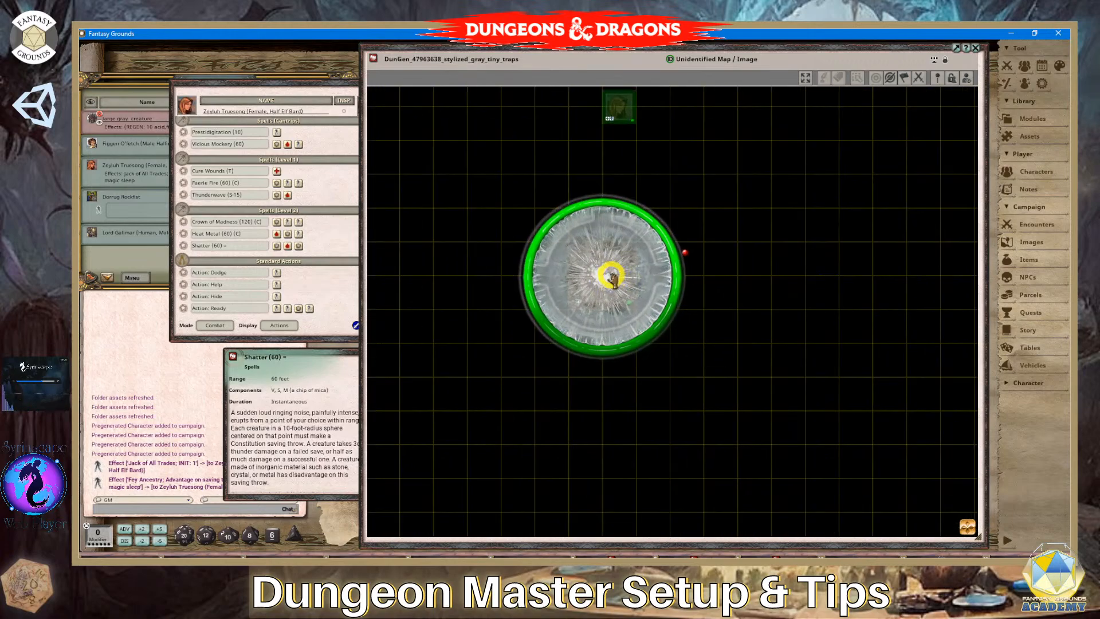
{"action": "scroll", "coordinate": [612, 279], "scroll_direction": "up", "scroll_amount": 3}
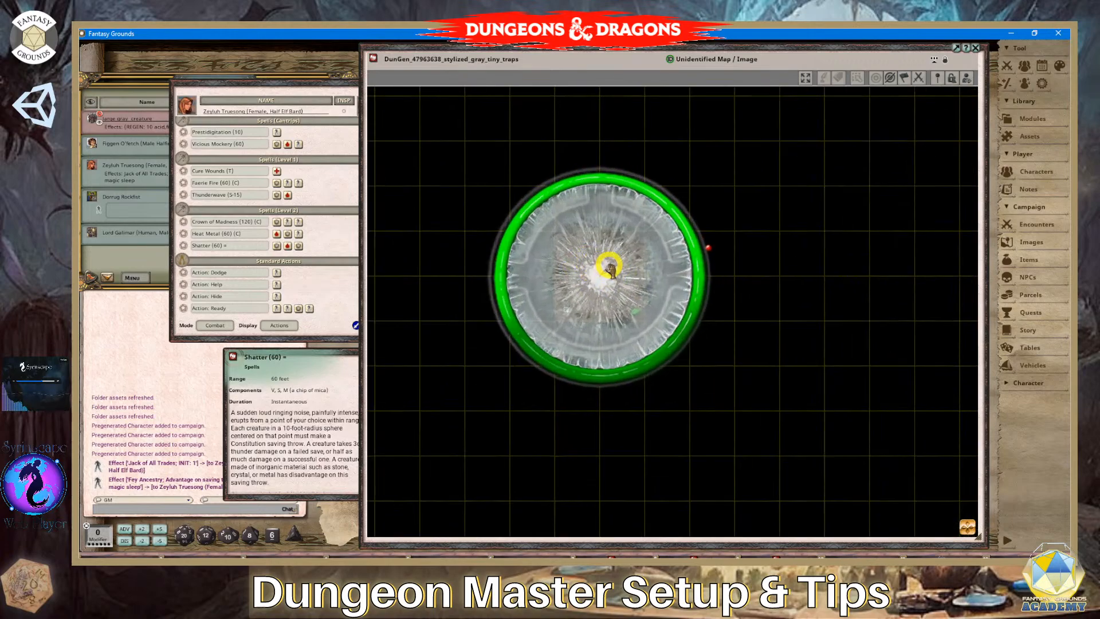
{"action": "scroll", "coordinate": [586, 275], "scroll_direction": "down", "scroll_amount": 3}
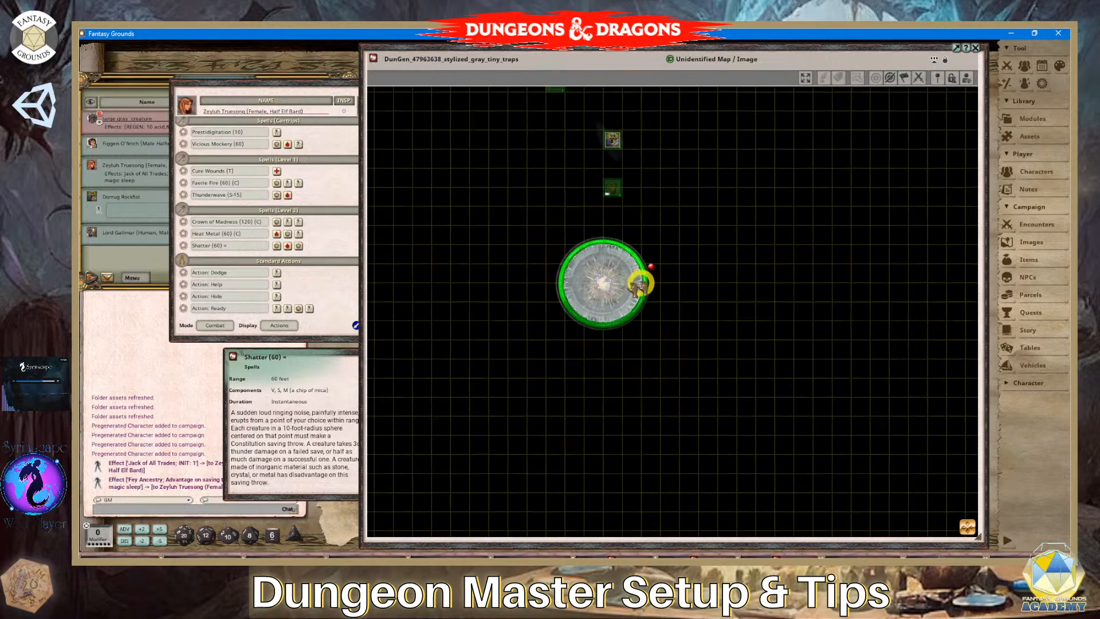
Move the Shatter token up and right off the creature, restore the map's side panel and disable the player vision preview.
{"action": "mouse_move", "coordinate": [611, 269]}
{"action": "left_mouse_down"}
{"action": "mouse_move", "coordinate": [663, 234]}
{"action": "mouse_move", "coordinate": [680, 199]}
{"action": "mouse_move", "coordinate": [630, 221]}
{"action": "mouse_move", "coordinate": [640, 230]}
{"action": "left_mouse_up"}
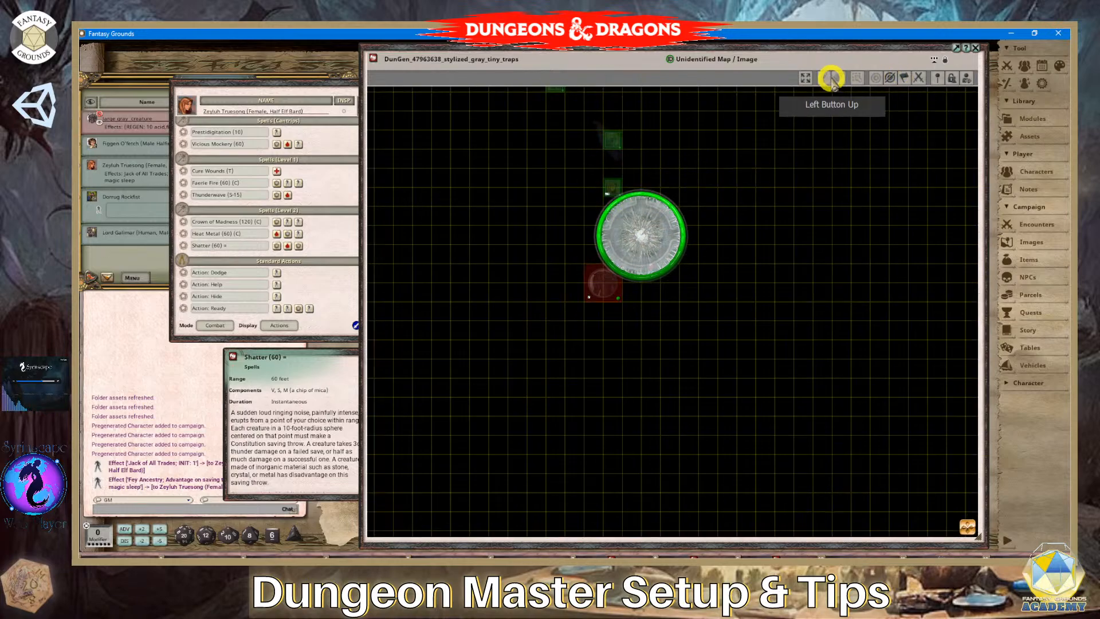
{"action": "left_click", "coordinate": [946, 62]}
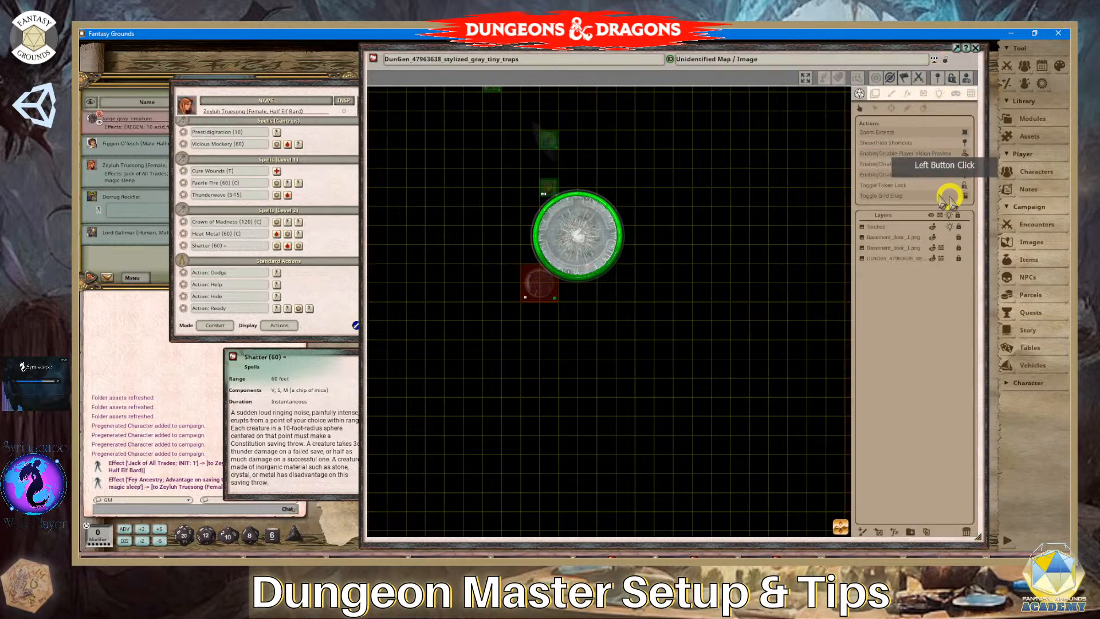
{"action": "left_click", "coordinate": [964, 152]}
{"action": "scroll", "coordinate": [564, 229], "scroll_direction": "up", "scroll_amount": 5}
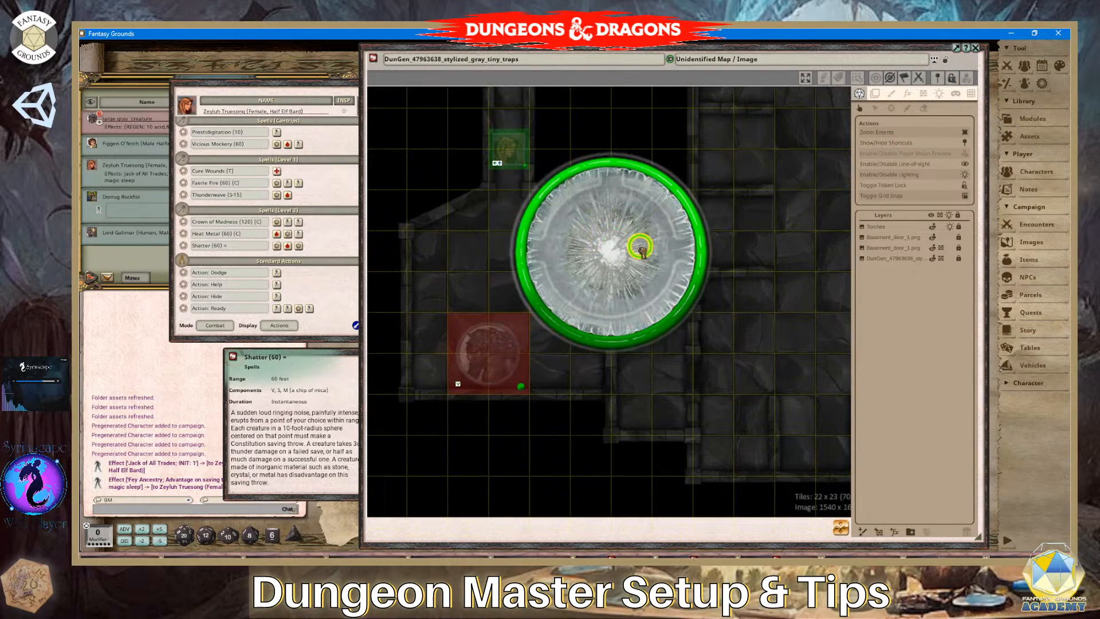
Change the lock setting in the Shatter token's options and test moving the token slightly left.
{"action": "mouse_move", "coordinate": [639, 250]}
{"action": "left_mouse_down"}
{"action": "mouse_move", "coordinate": [658, 238]}
{"action": "mouse_move", "coordinate": [629, 152]}
{"action": "mouse_move", "coordinate": [500, 152]}
{"action": "mouse_move", "coordinate": [606, 209]}
{"action": "left_mouse_up"}
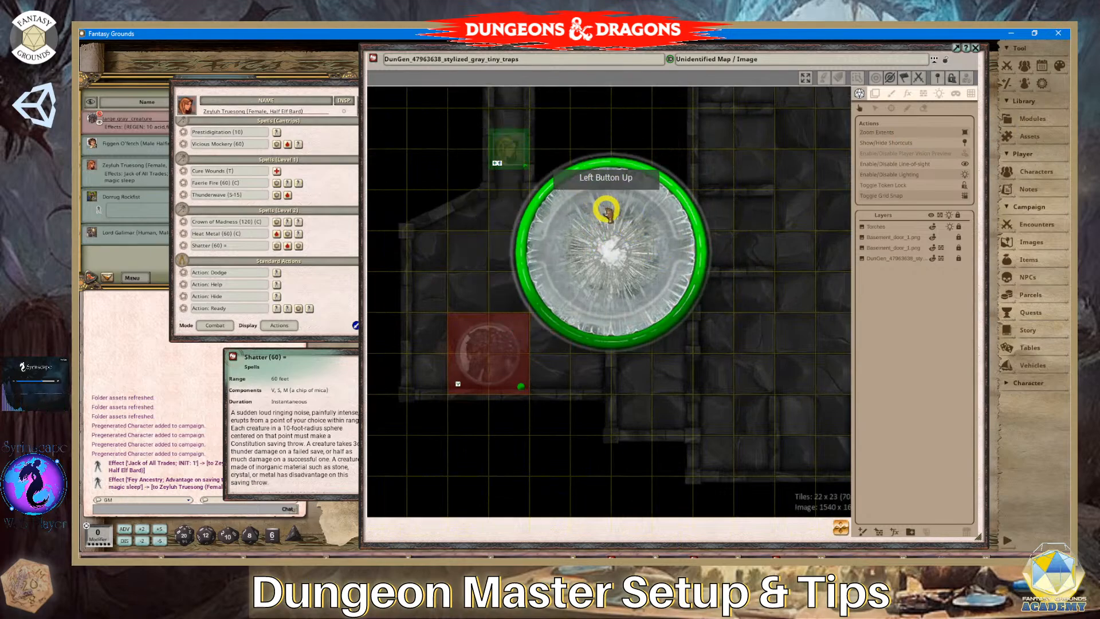
{"action": "right_click", "coordinate": [603, 210]}
{"action": "left_click", "coordinate": [579, 186]}
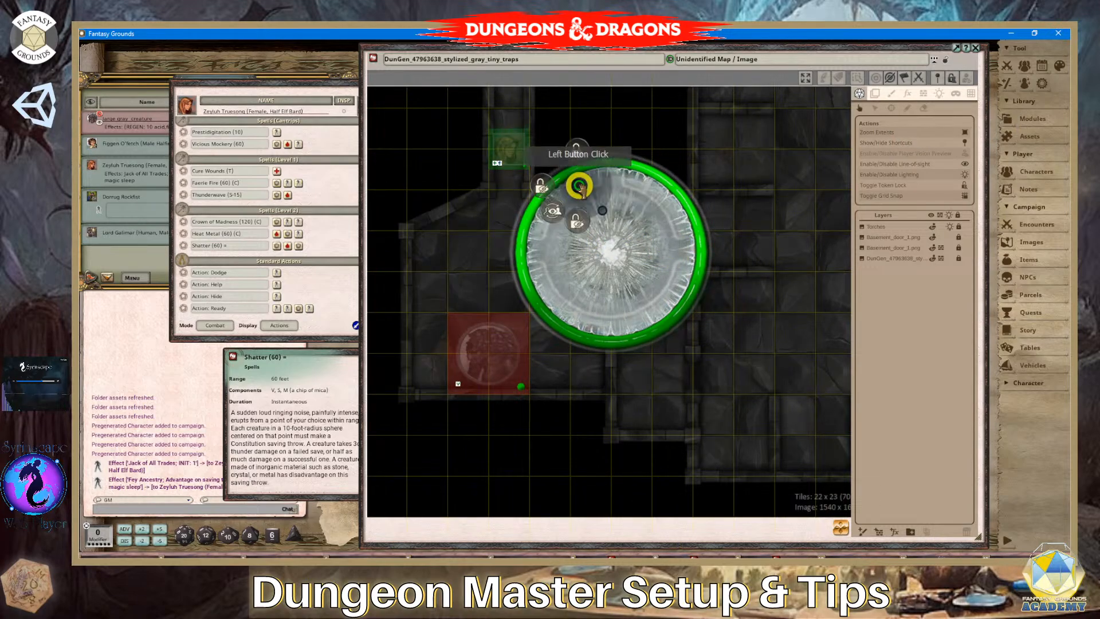
{"action": "left_click", "coordinate": [578, 148]}
{"action": "scroll", "coordinate": [644, 249], "scroll_direction": "down", "scroll_amount": 4}
{"action": "mouse_move", "coordinate": [627, 232]}
{"action": "left_mouse_down"}
{"action": "mouse_move", "coordinate": [629, 196]}
{"action": "mouse_move", "coordinate": [591, 249]}
{"action": "mouse_move", "coordinate": [565, 240]}
{"action": "mouse_move", "coordinate": [610, 244]}
{"action": "left_mouse_up"}
{"action": "scroll", "coordinate": [573, 245], "scroll_direction": "up", "scroll_amount": 3}
{"action": "left_click", "coordinate": [615, 234]}
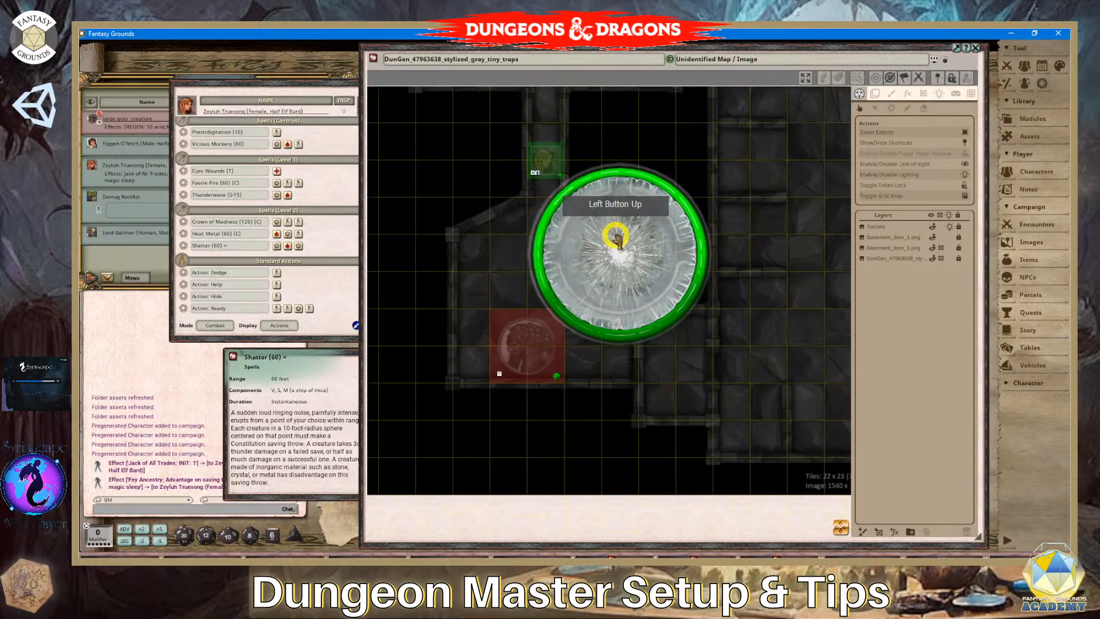
Move the Shatter token outside the southern room, beyond its lower-left corner.
{"action": "scroll", "coordinate": [606, 257], "scroll_direction": "down", "scroll_amount": 1}
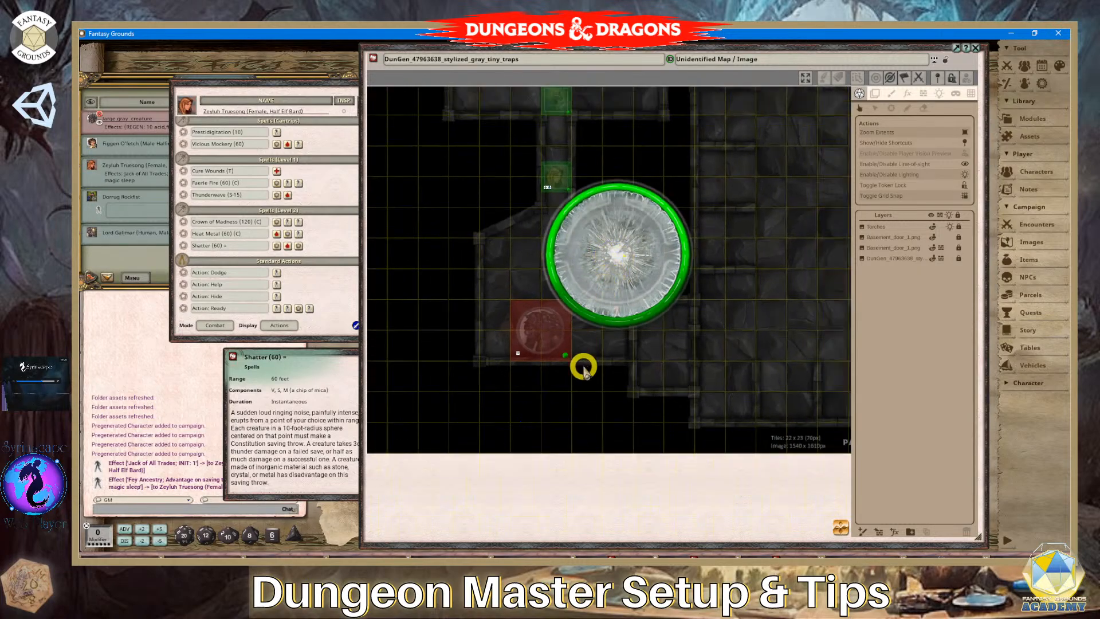
{"action": "left_click_drag", "start_coordinate": [624, 248], "coordinate": [432, 390]}
{"action": "scroll", "coordinate": [443, 395], "scroll_direction": "down", "scroll_amount": 2}
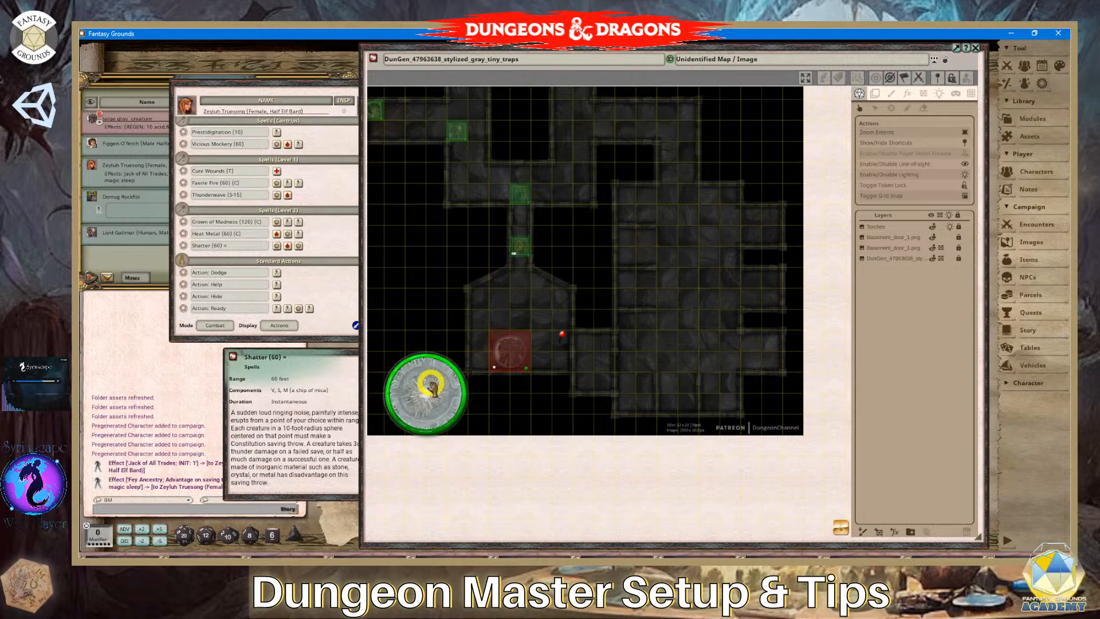
{"action": "scroll", "coordinate": [431, 390], "scroll_direction": "down", "scroll_amount": 1}
{"action": "scroll", "coordinate": [427, 395], "scroll_direction": "up", "scroll_amount": 2}
{"action": "left_click_drag", "start_coordinate": [423, 394], "coordinate": [459, 384]}
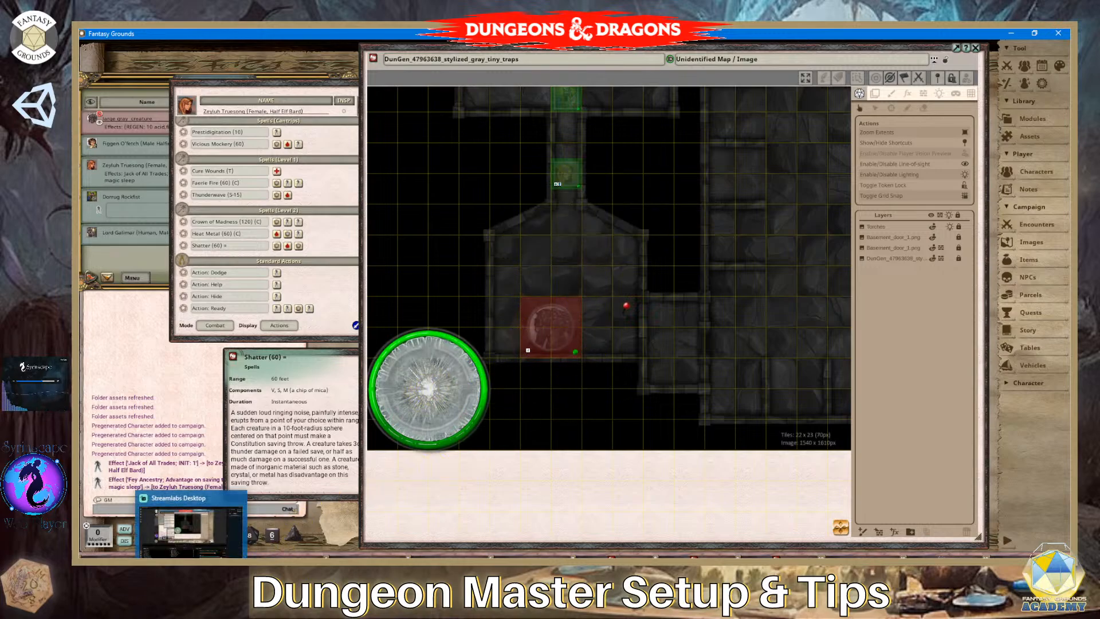
Switch to Streamlabs Desktop to check the live stream and return to Fantasy Grounds.
{"action": "left_click", "coordinate": [199, 570]}
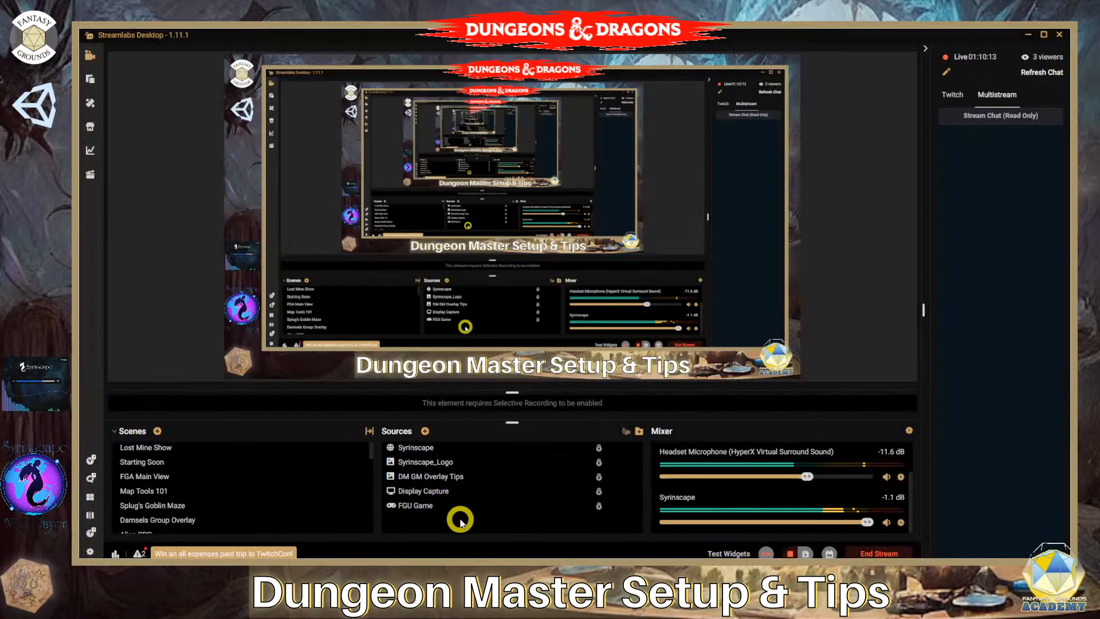
{"action": "mouse_move", "coordinate": [292, 574]}
{"action": "mouse_move", "coordinate": [343, 575]}
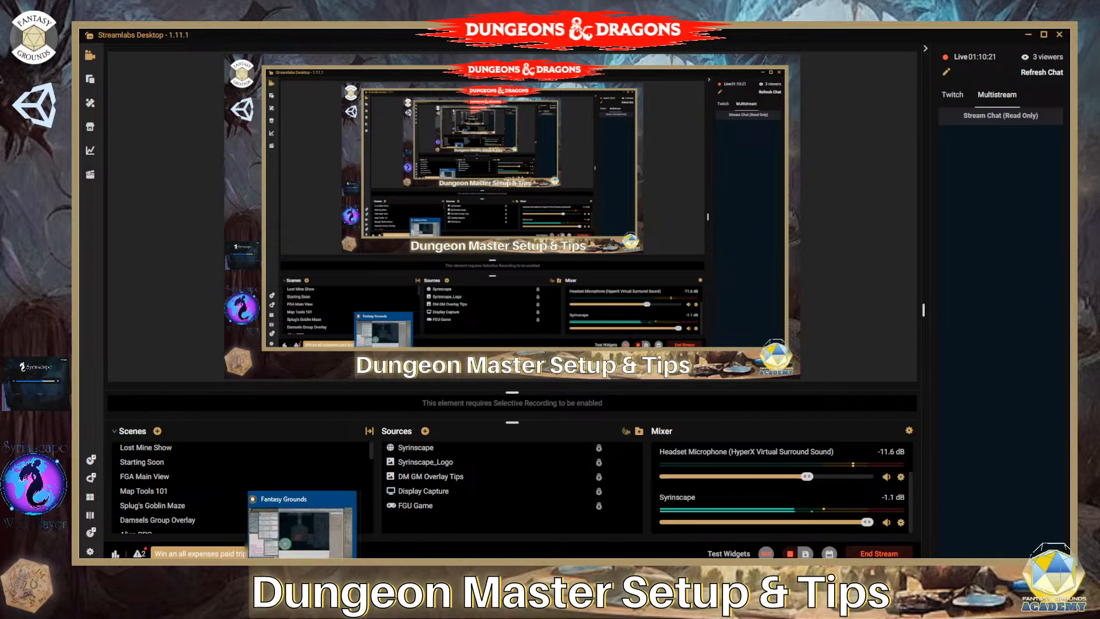
{"action": "left_click", "coordinate": [196, 572]}
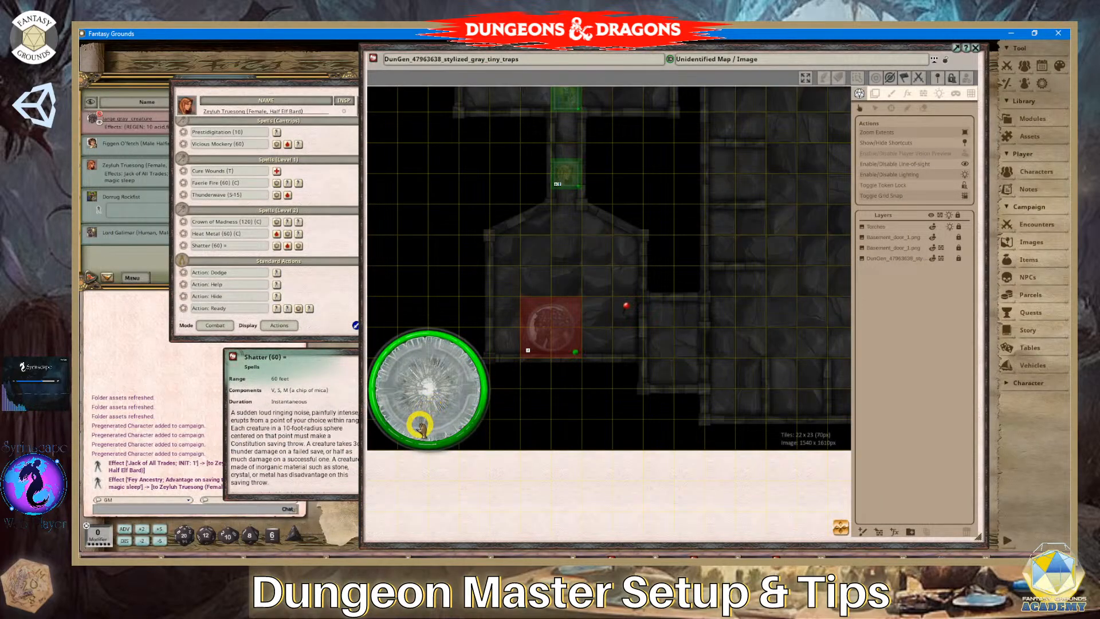
Bring Zeyluh Truesong's character sheet to the front and nudge the Shatter token slightly right, toward the southern room.
{"action": "left_click", "coordinate": [301, 100]}
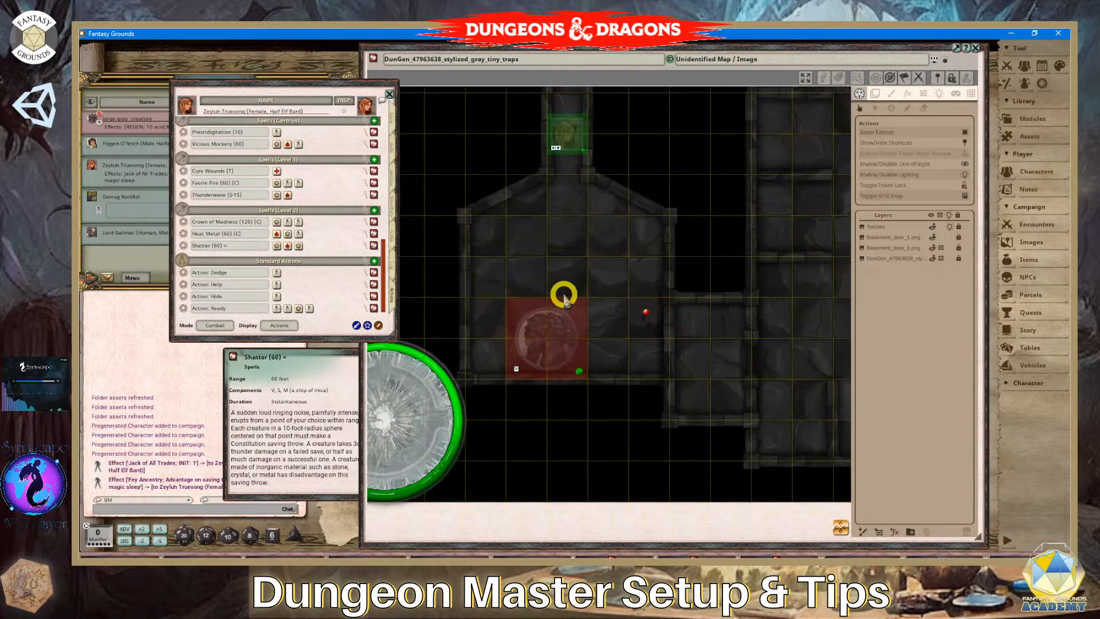
{"action": "scroll", "coordinate": [561, 359], "scroll_direction": "up", "scroll_amount": 2}
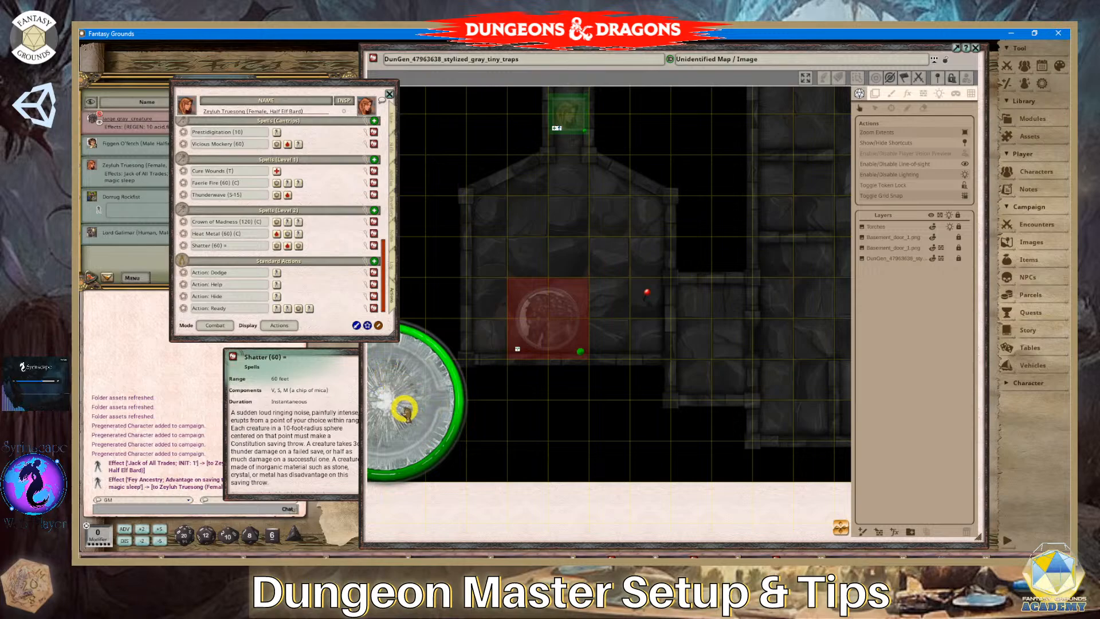
{"action": "left_click_drag", "start_coordinate": [388, 376], "coordinate": [441, 402]}
{"action": "scroll", "coordinate": [438, 402], "scroll_direction": "down", "scroll_amount": 5}
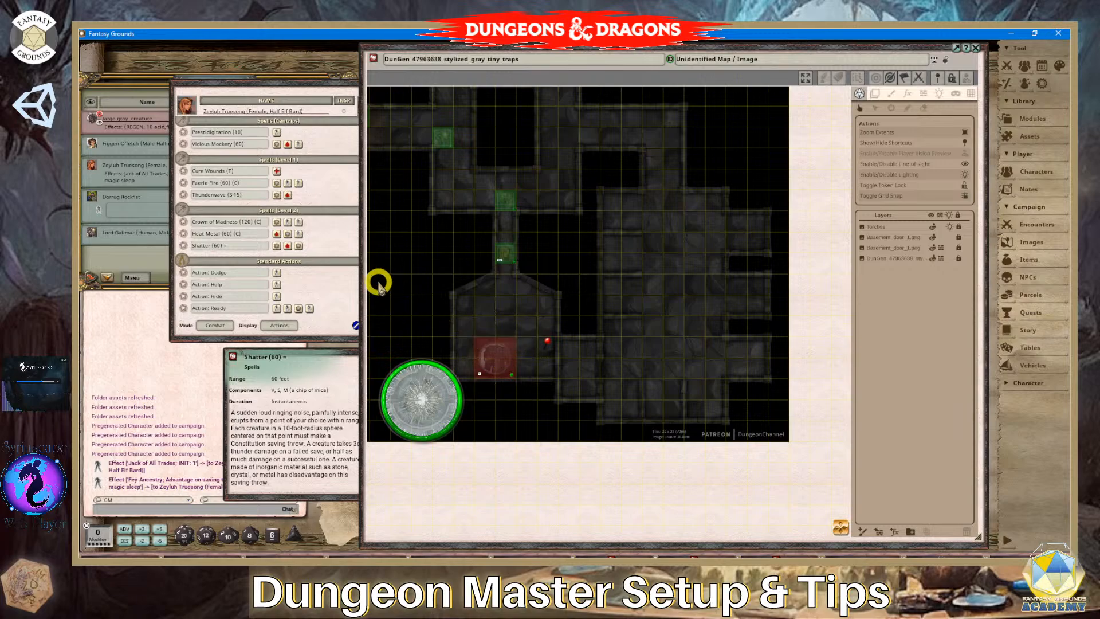
Cast Faerie Fire from the bard's sheet on the large gray creature and apply its concentration and GRANTADVATK effects.
{"action": "scroll", "coordinate": [303, 248], "scroll_direction": "up", "scroll_amount": 1}
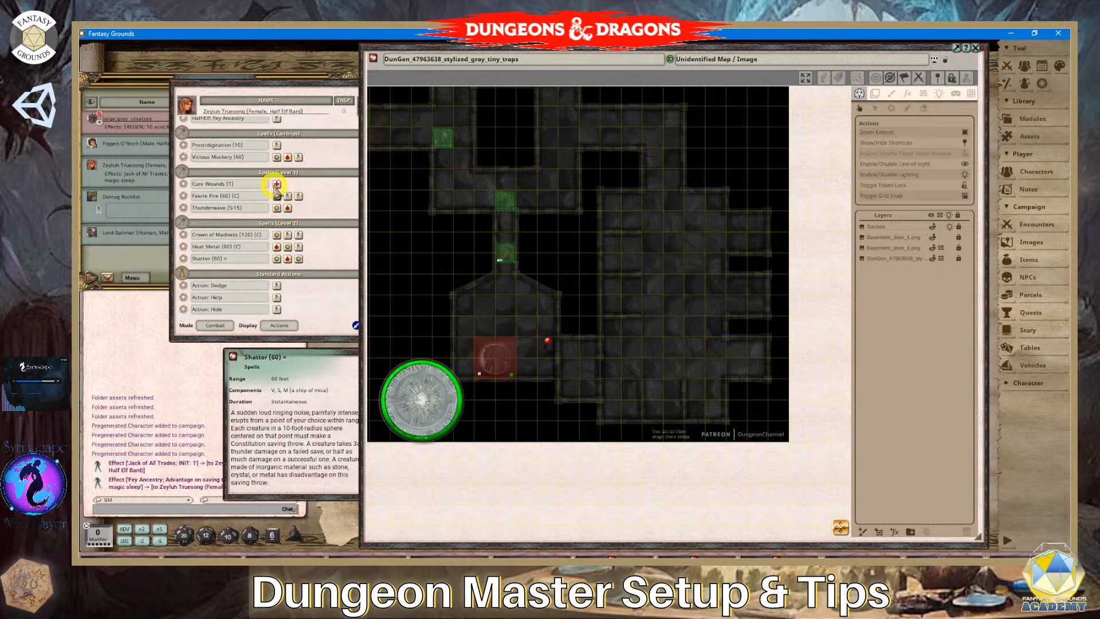
{"action": "left_click_drag", "start_coordinate": [277, 198], "coordinate": [496, 363]}
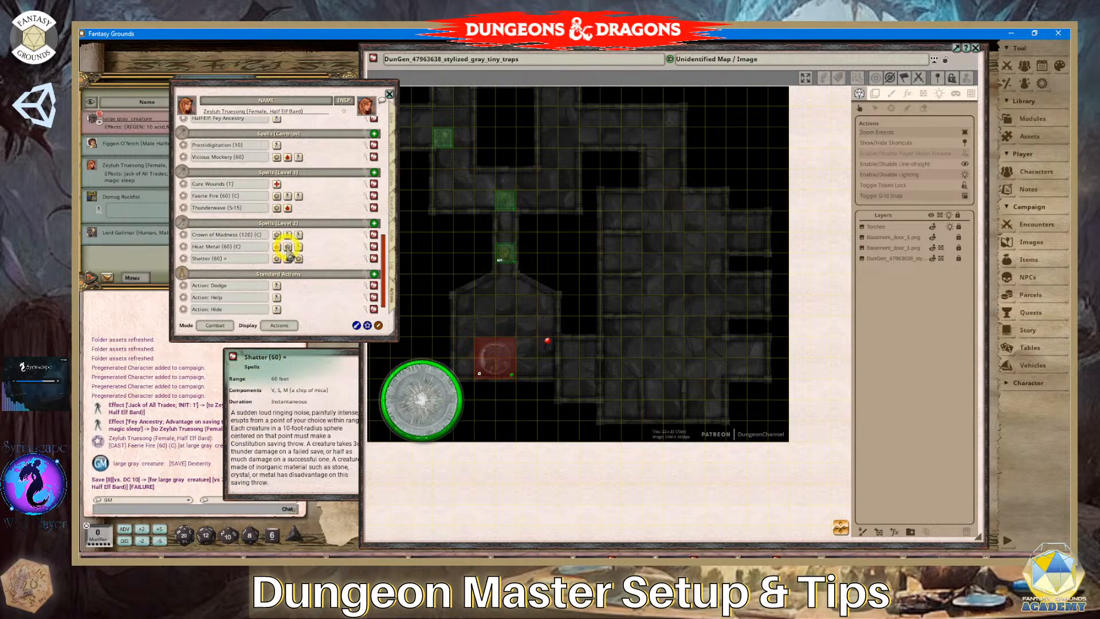
{"action": "left_click", "coordinate": [284, 197]}
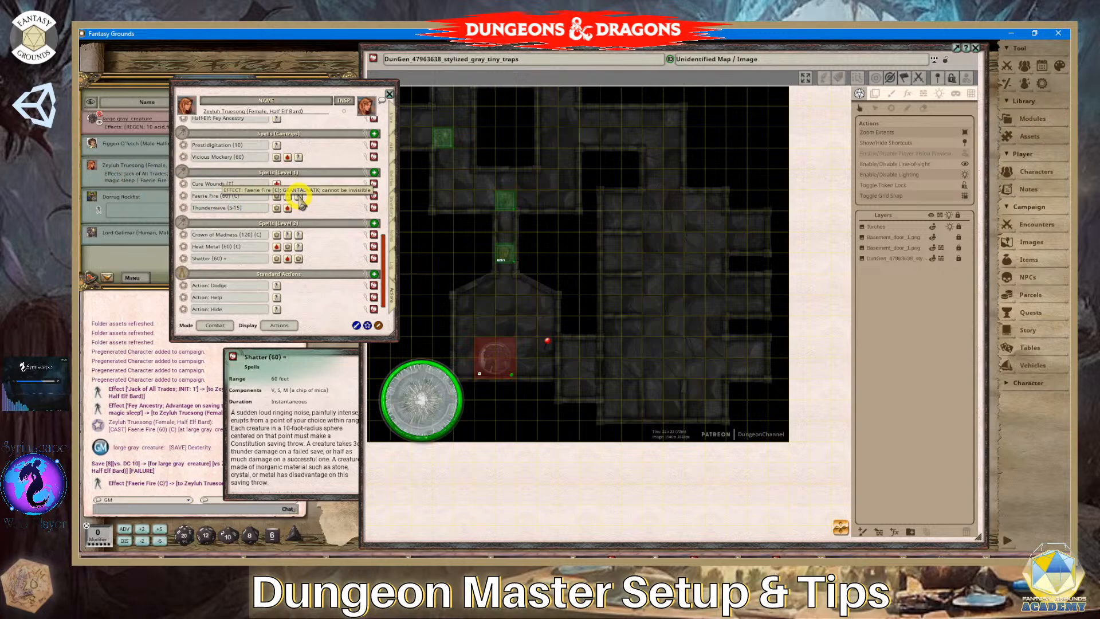
{"action": "left_click_drag", "start_coordinate": [297, 197], "coordinate": [487, 361]}
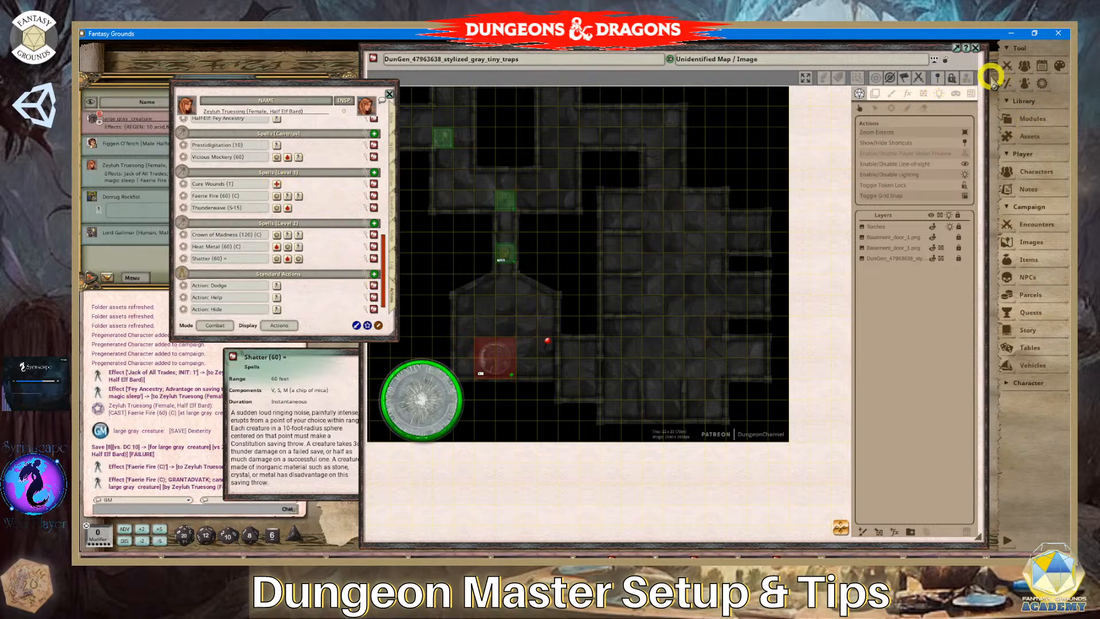
Open the Effects list, move it clear of the southern room, and apply the Candle light preset to the large gray creature.
{"action": "scroll", "coordinate": [509, 358], "scroll_direction": "up", "scroll_amount": 4}
{"action": "scroll", "coordinate": [531, 351], "scroll_direction": "down", "scroll_amount": 3}
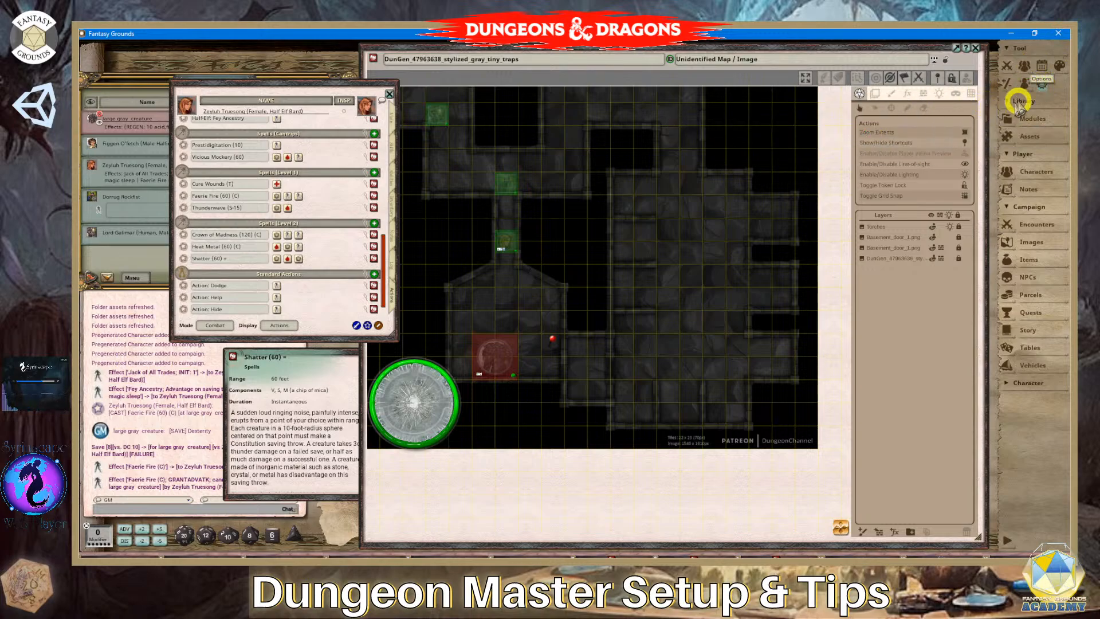
{"action": "left_click", "coordinate": [1040, 86]}
{"action": "left_click", "coordinate": [684, 208]}
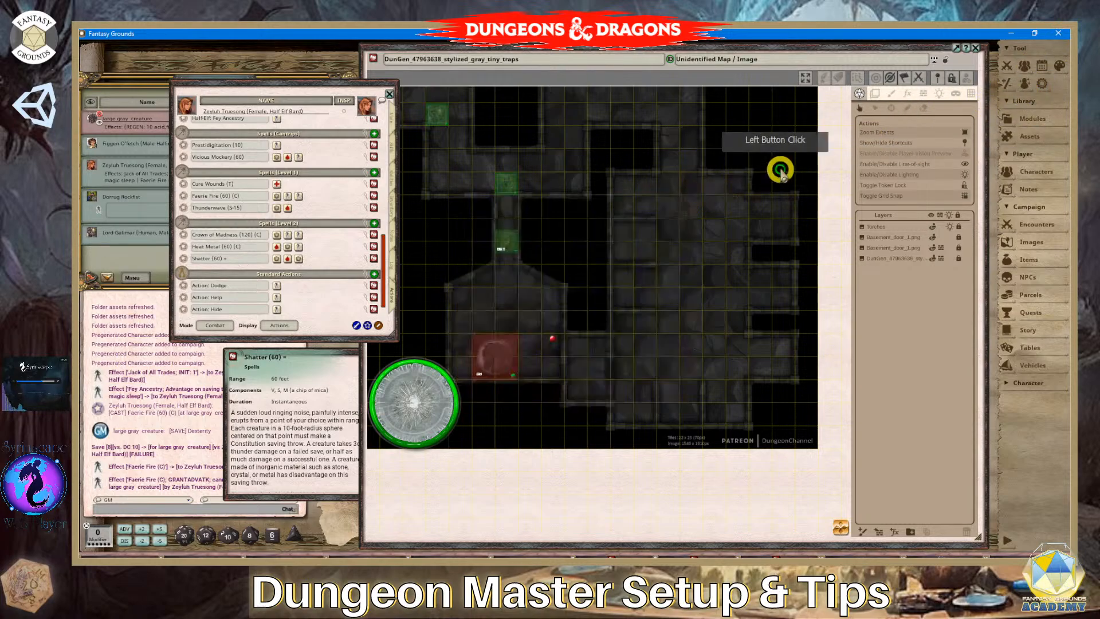
{"action": "left_click", "coordinate": [1025, 85]}
{"action": "left_click", "coordinate": [606, 216]}
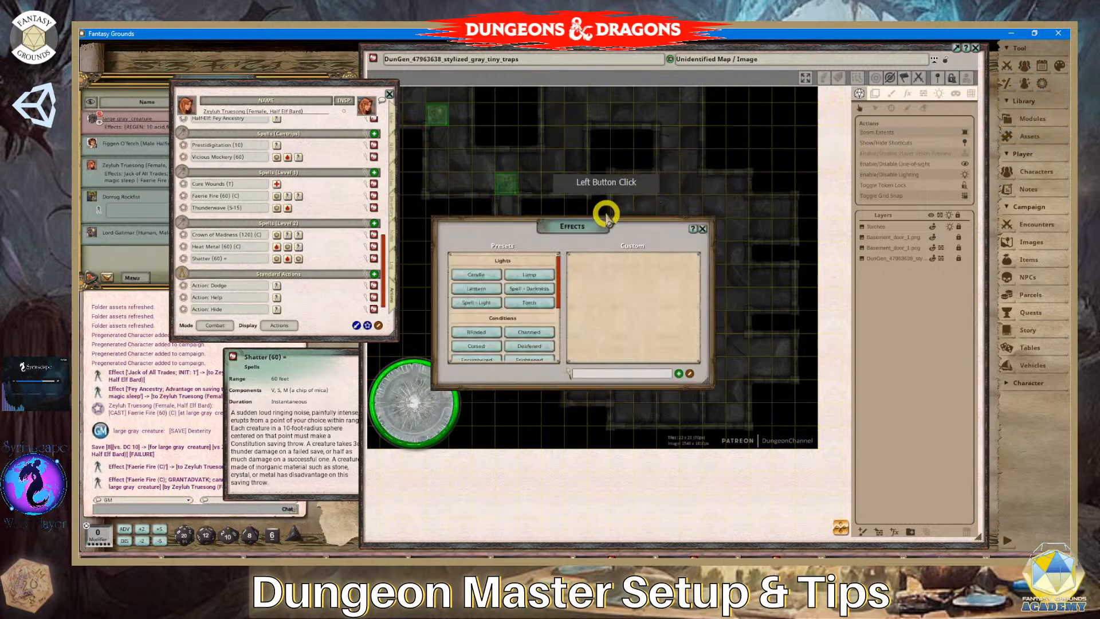
{"action": "left_click_drag", "start_coordinate": [606, 215], "coordinate": [784, 169]}
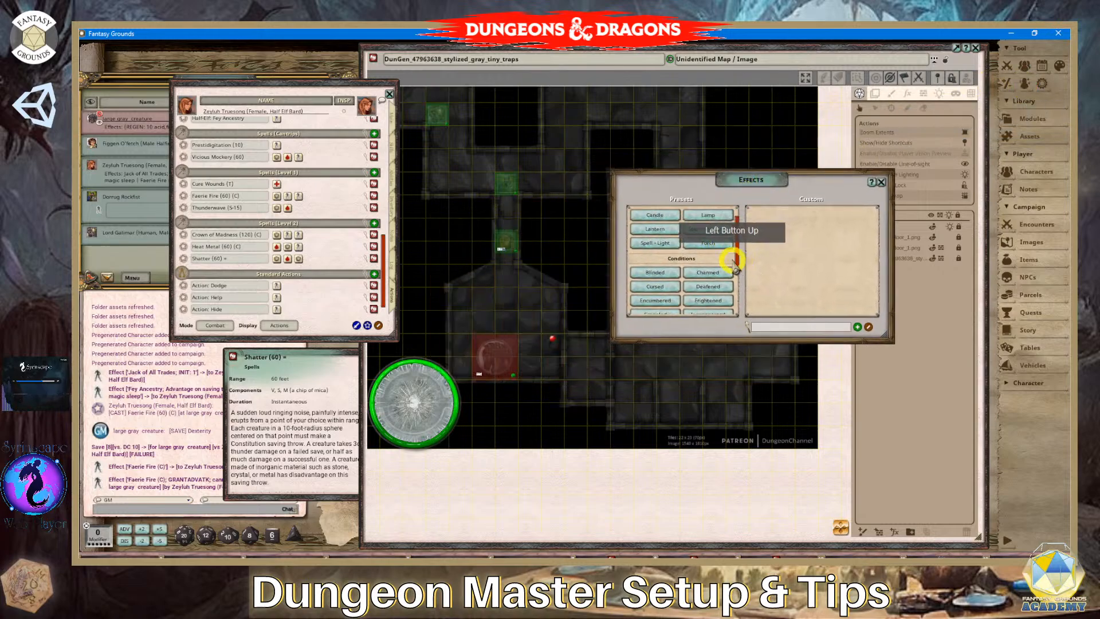
{"action": "left_click_drag", "start_coordinate": [677, 246], "coordinate": [498, 351]}
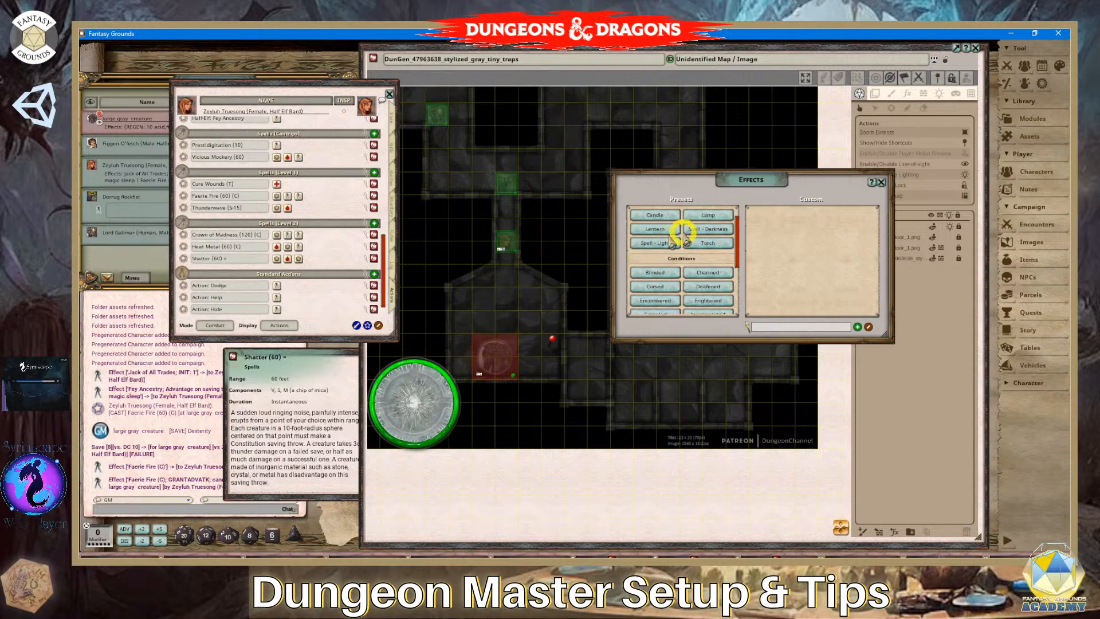
{"action": "left_click_drag", "start_coordinate": [667, 221], "coordinate": [494, 352]}
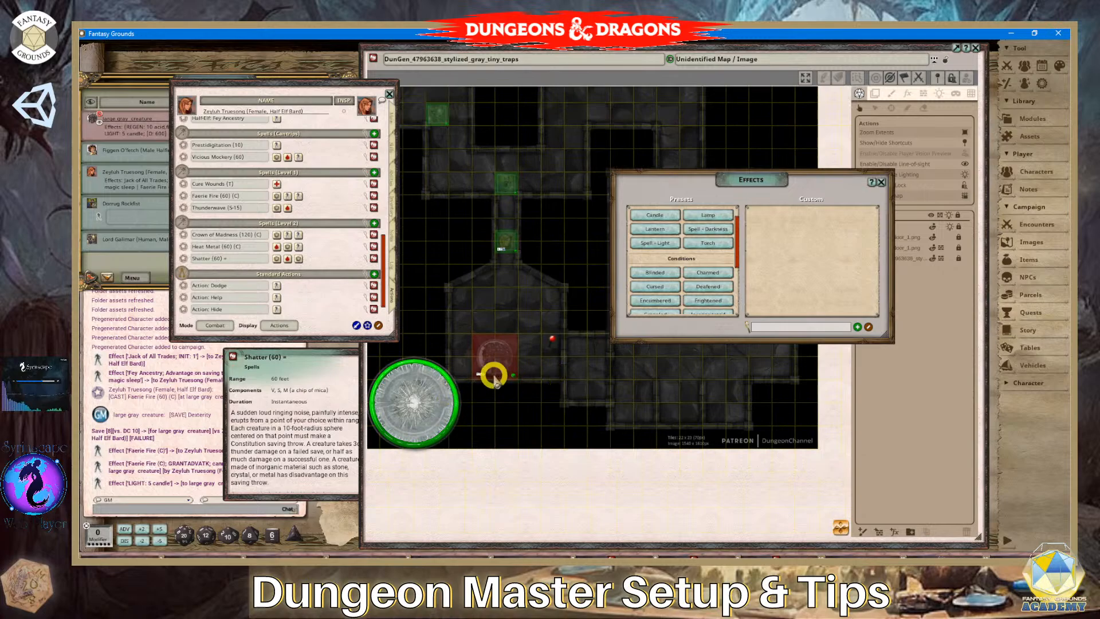
Select the large gray creature's token and examine the candle-lit view of the southern room.
{"action": "scroll", "coordinate": [506, 370], "scroll_direction": "up", "scroll_amount": 3}
{"action": "left_click", "coordinate": [496, 350]}
{"action": "scroll", "coordinate": [523, 368], "scroll_direction": "down", "scroll_amount": 3}
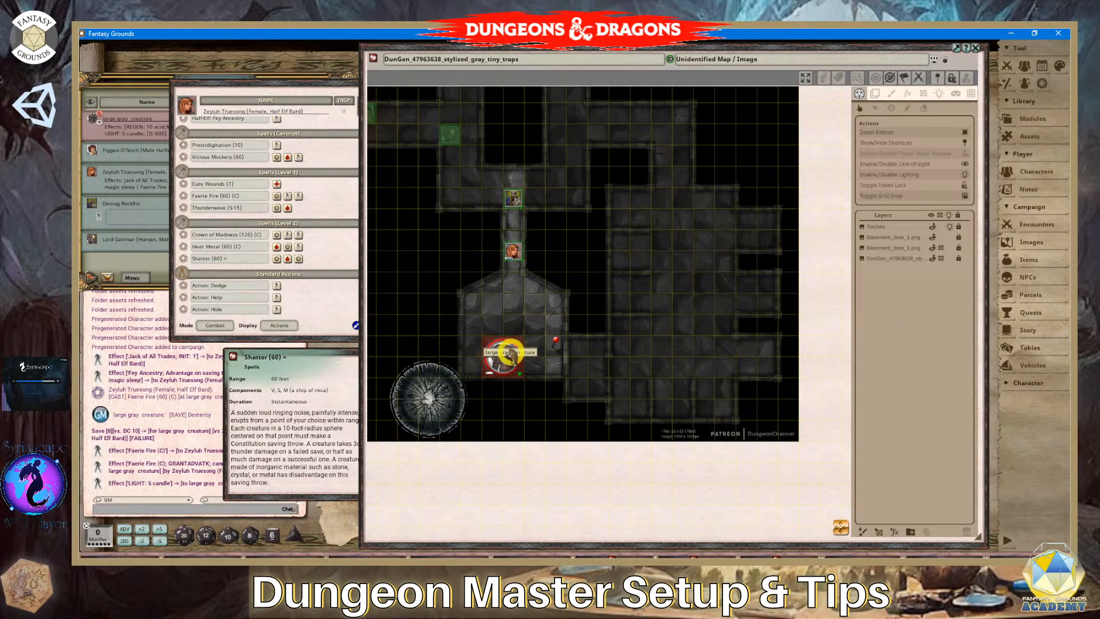
{"action": "scroll", "coordinate": [459, 392], "scroll_direction": "up", "scroll_amount": 3}
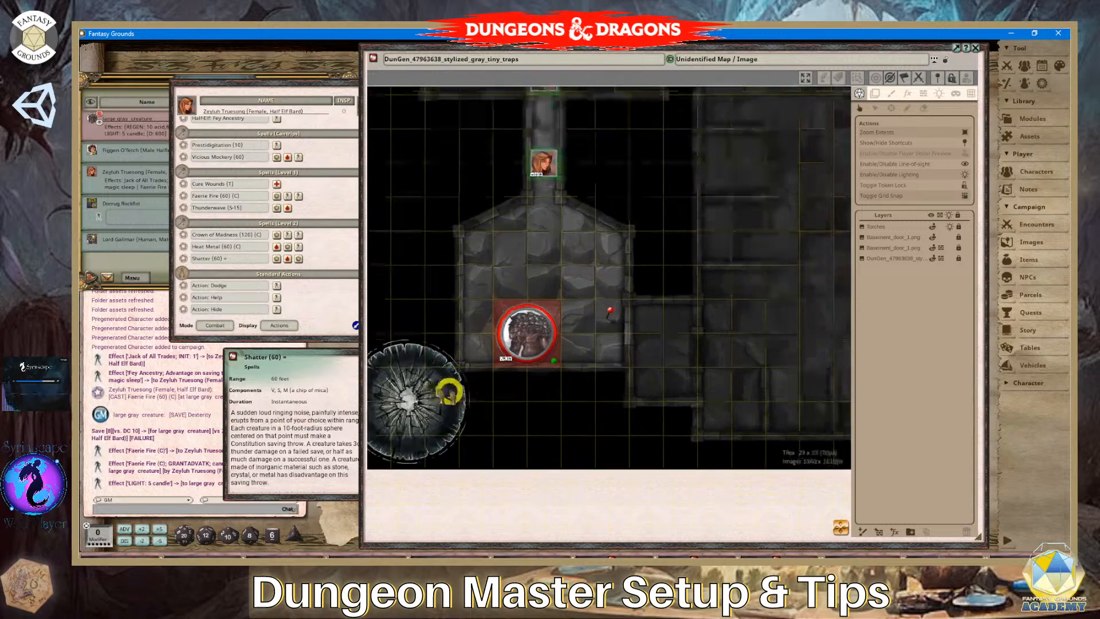
{"action": "scroll", "coordinate": [449, 387], "scroll_direction": "down", "scroll_amount": 4}
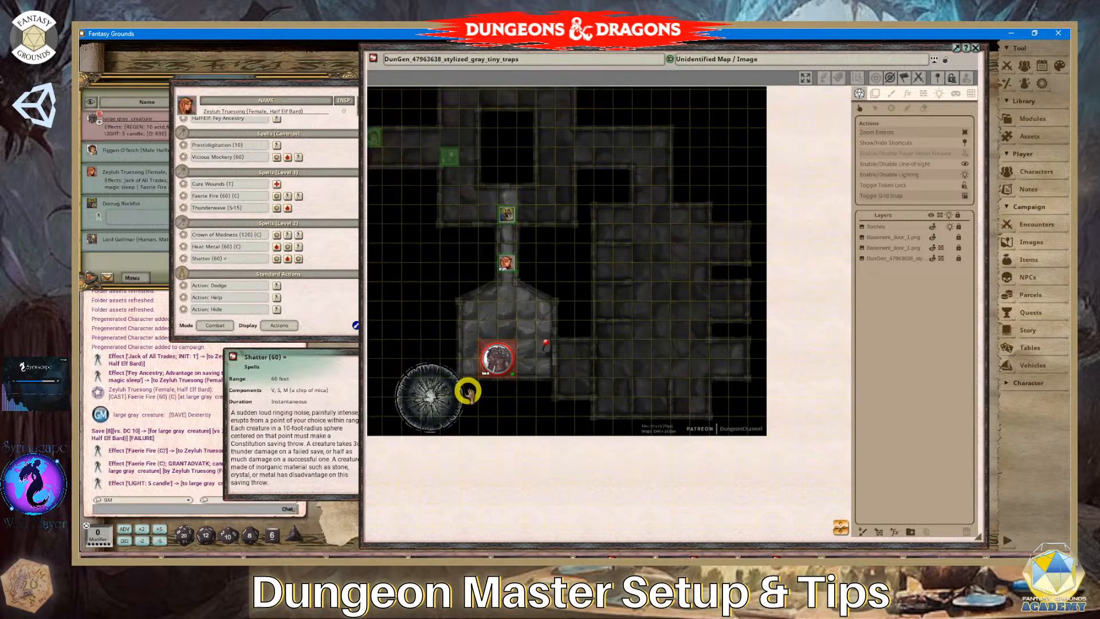
Move the Shatter token over the large gray creature in the southern room, and shift it up toward the room's center.
{"action": "left_click", "coordinate": [420, 396]}
{"action": "scroll", "coordinate": [455, 409], "scroll_direction": "up", "scroll_amount": 3}
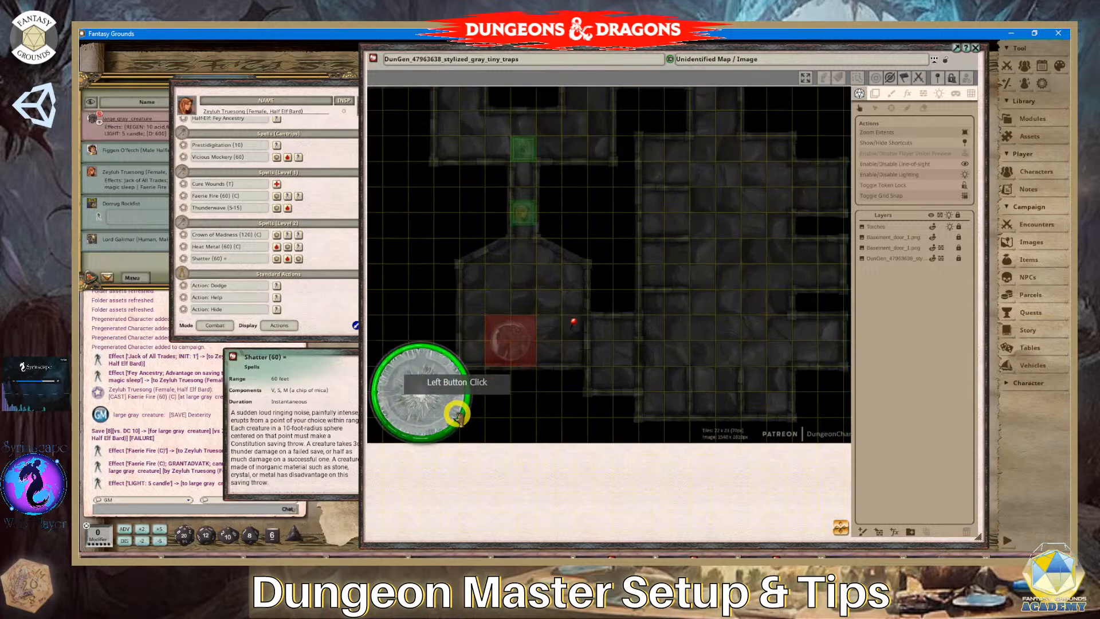
{"action": "left_click_drag", "start_coordinate": [413, 384], "coordinate": [527, 351]}
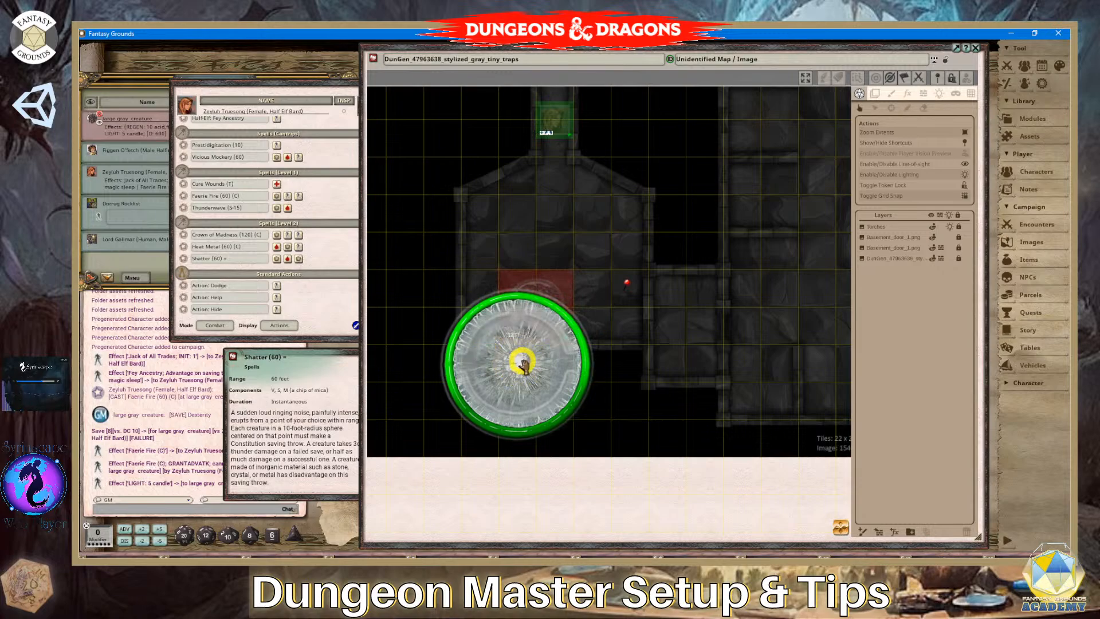
{"action": "left_click_drag", "start_coordinate": [522, 354], "coordinate": [547, 300]}
{"action": "scroll", "coordinate": [569, 388], "scroll_direction": "down", "scroll_amount": 3}
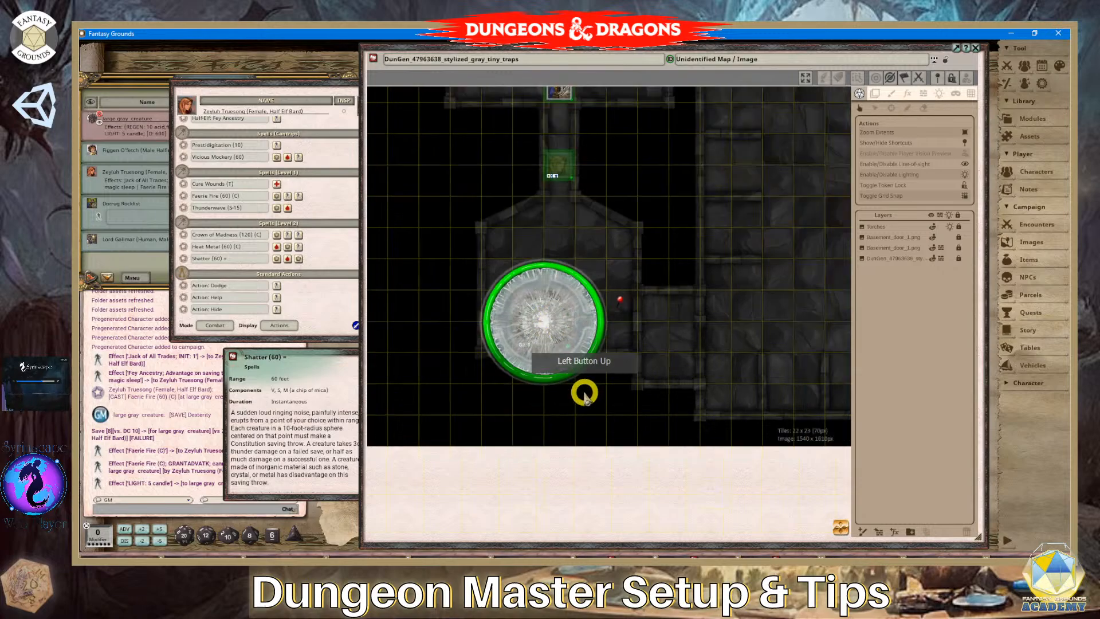
{"action": "scroll", "coordinate": [569, 387], "scroll_direction": "up", "scroll_amount": 6}
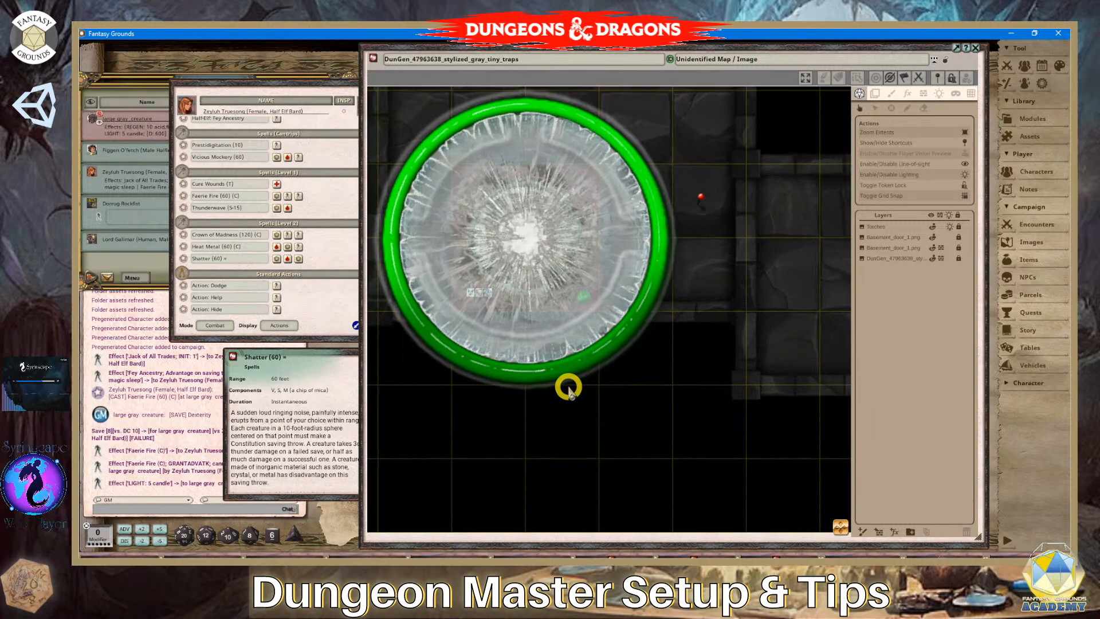
{"action": "scroll", "coordinate": [567, 385], "scroll_direction": "down", "scroll_amount": 3}
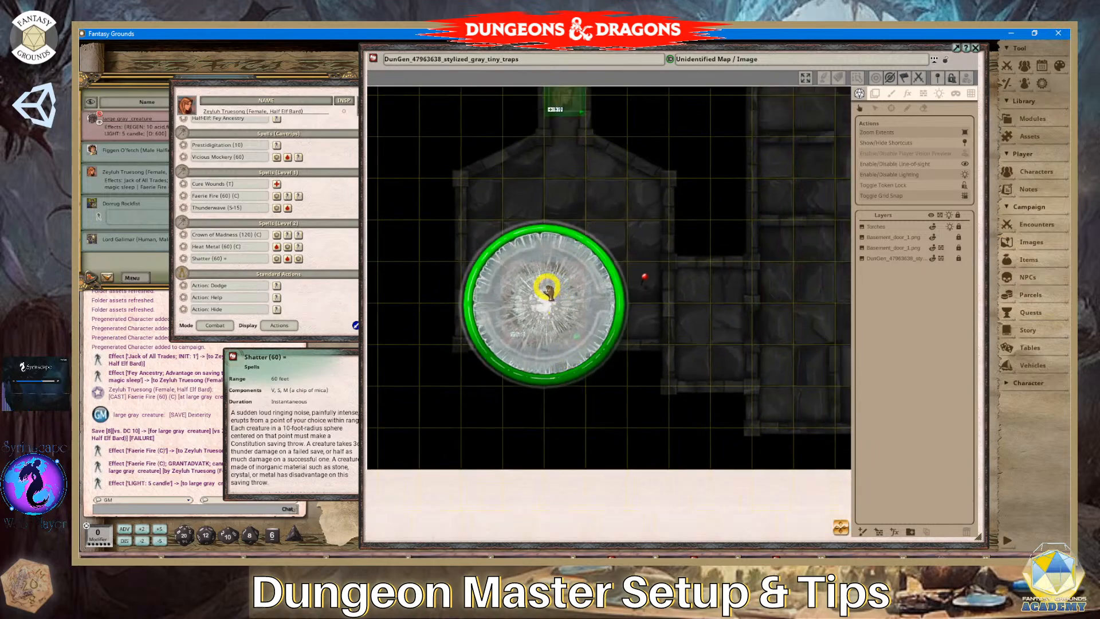
{"action": "left_click_drag", "start_coordinate": [547, 289], "coordinate": [567, 248]}
{"action": "scroll", "coordinate": [559, 391], "scroll_direction": "down", "scroll_amount": 2}
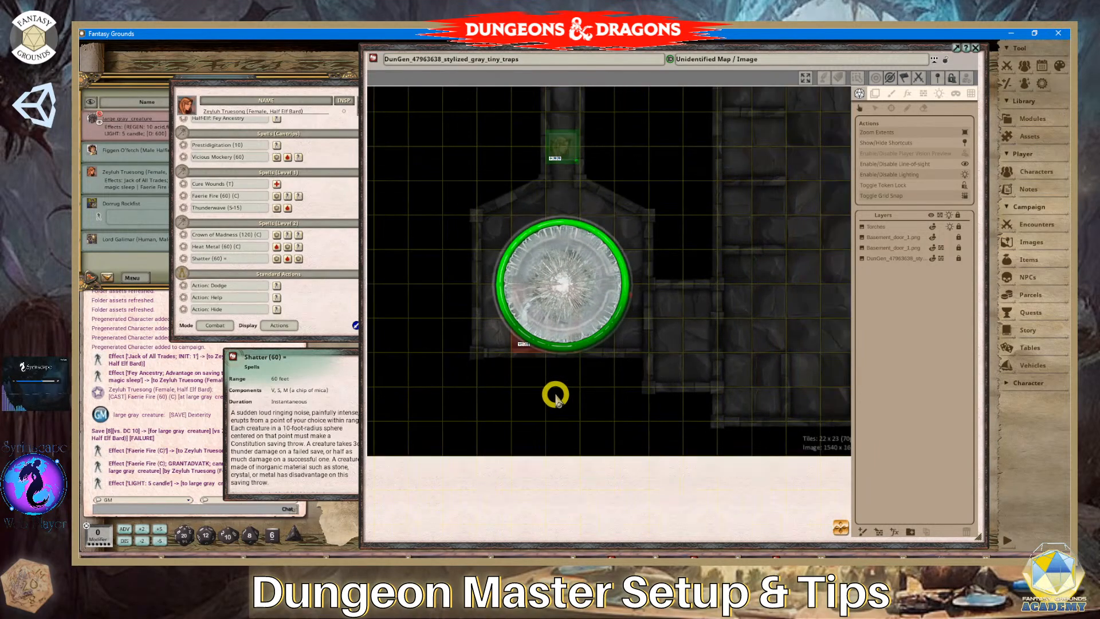
Shift the map window slightly right and hide its actions and layers sidebar.
{"action": "scroll", "coordinate": [554, 394], "scroll_direction": "up", "scroll_amount": 2}
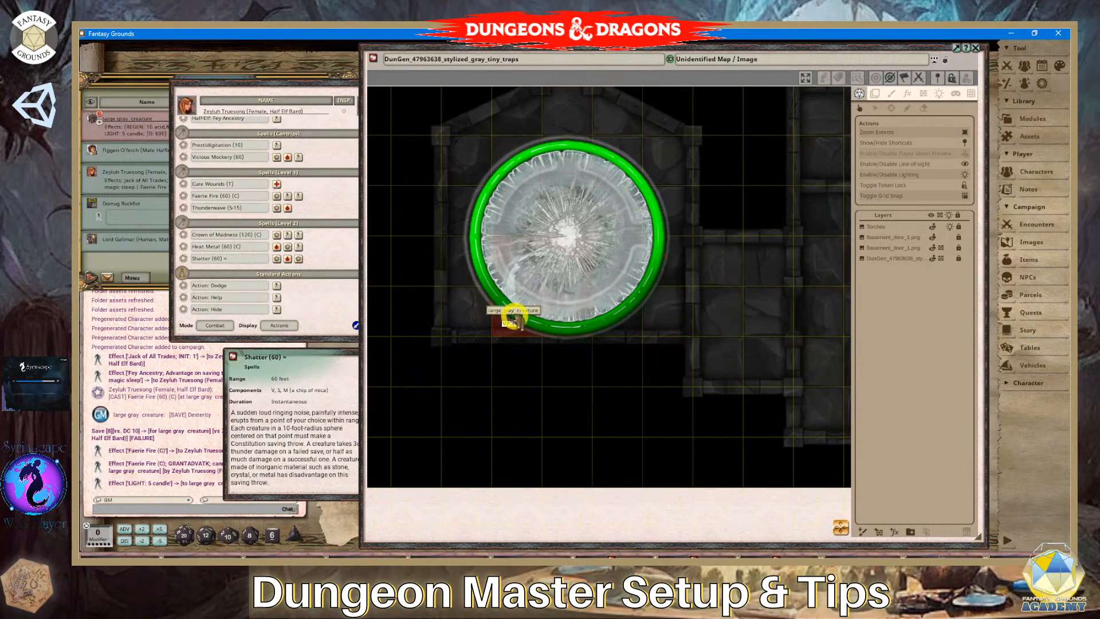
{"action": "scroll", "coordinate": [528, 287], "scroll_direction": "down", "scroll_amount": 2}
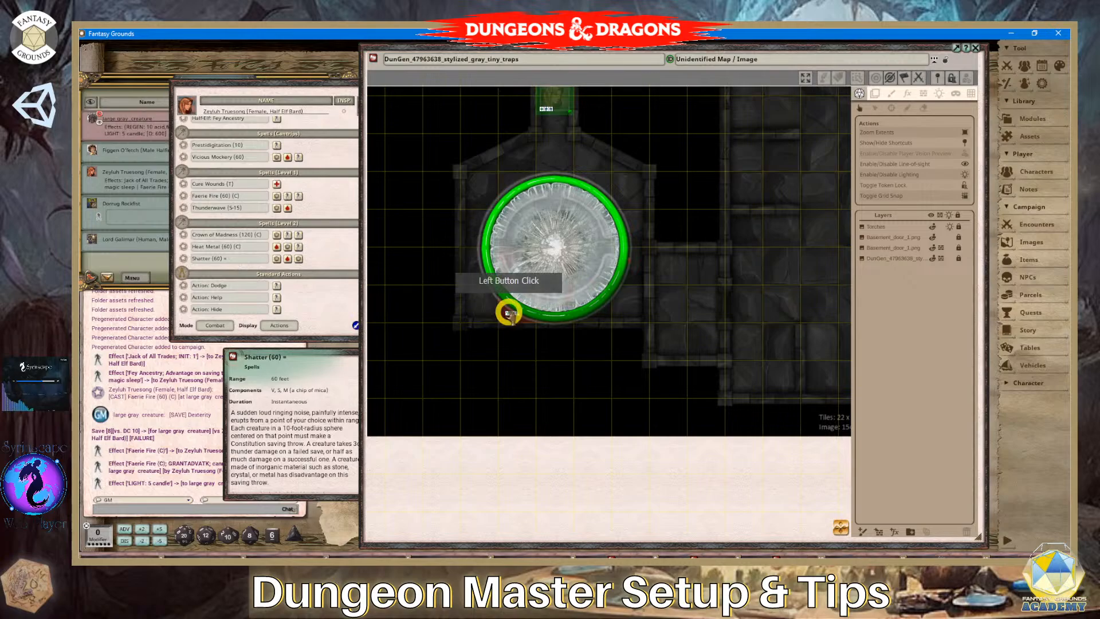
{"action": "mouse_move", "coordinate": [504, 312]}
{"action": "left_mouse_down"}
{"action": "mouse_move", "coordinate": [459, 304]}
{"action": "mouse_move", "coordinate": [525, 313]}
{"action": "left_mouse_up"}
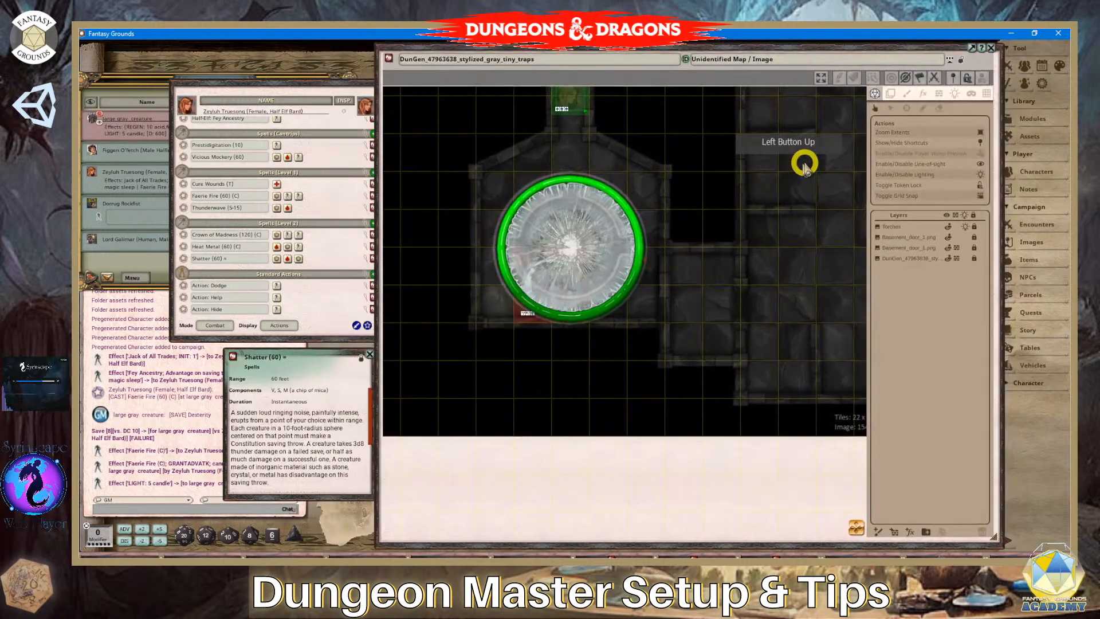
{"action": "left_click", "coordinate": [961, 60]}
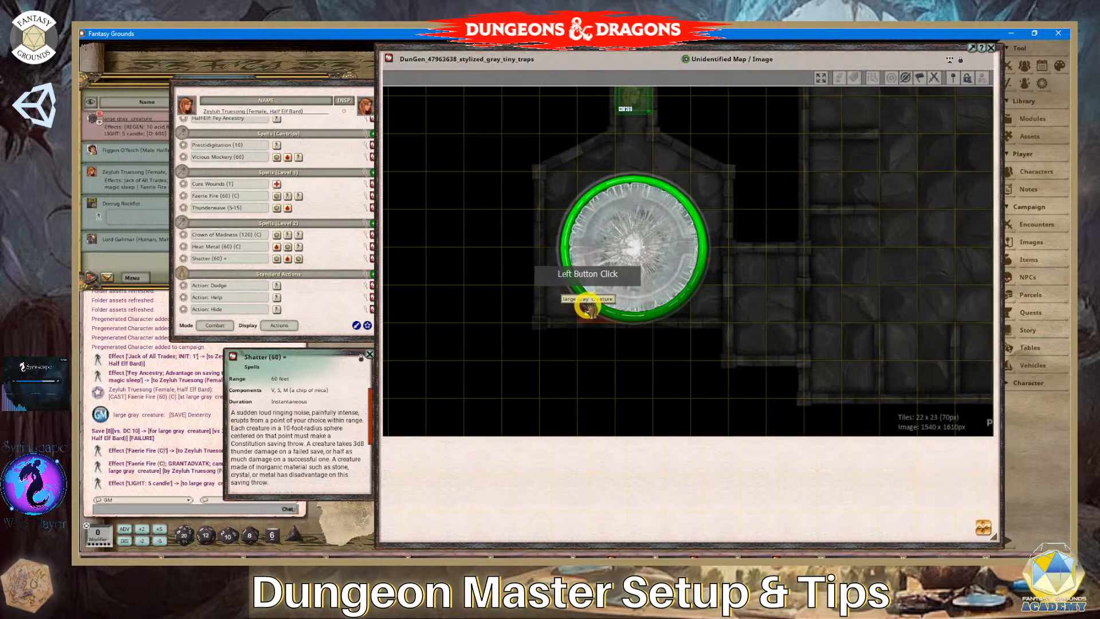
Move the large gray creature to the room's upper-left corner and back to the center beneath the Shatter token.
{"action": "left_click_drag", "start_coordinate": [604, 291], "coordinate": [575, 189]}
{"action": "left_click_drag", "start_coordinate": [724, 221], "coordinate": [636, 242]}
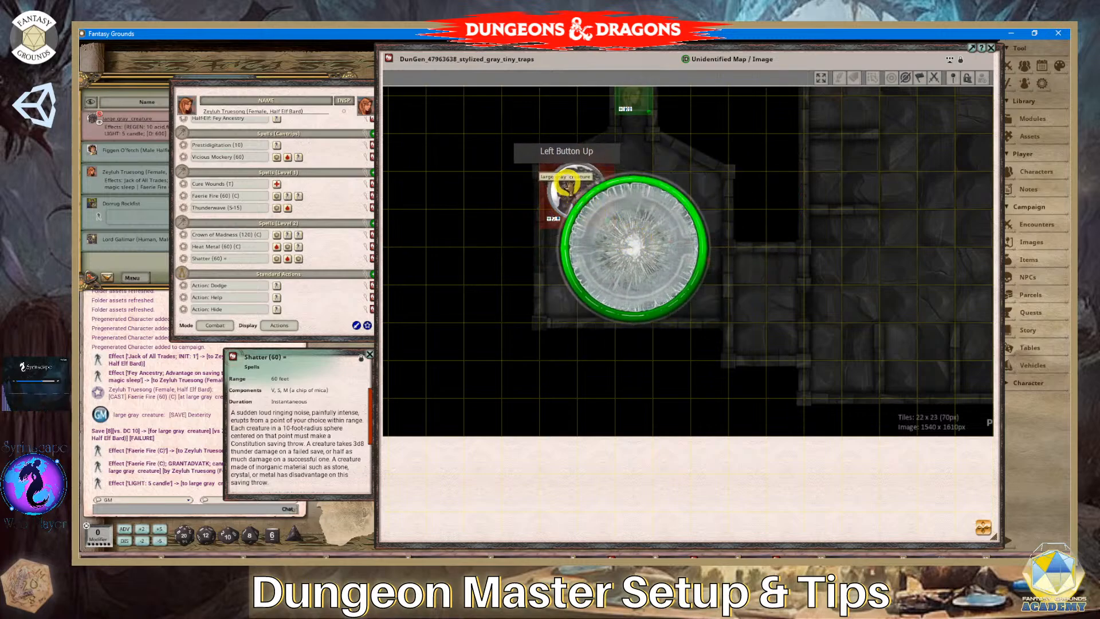
{"action": "left_click_drag", "start_coordinate": [557, 186], "coordinate": [631, 225]}
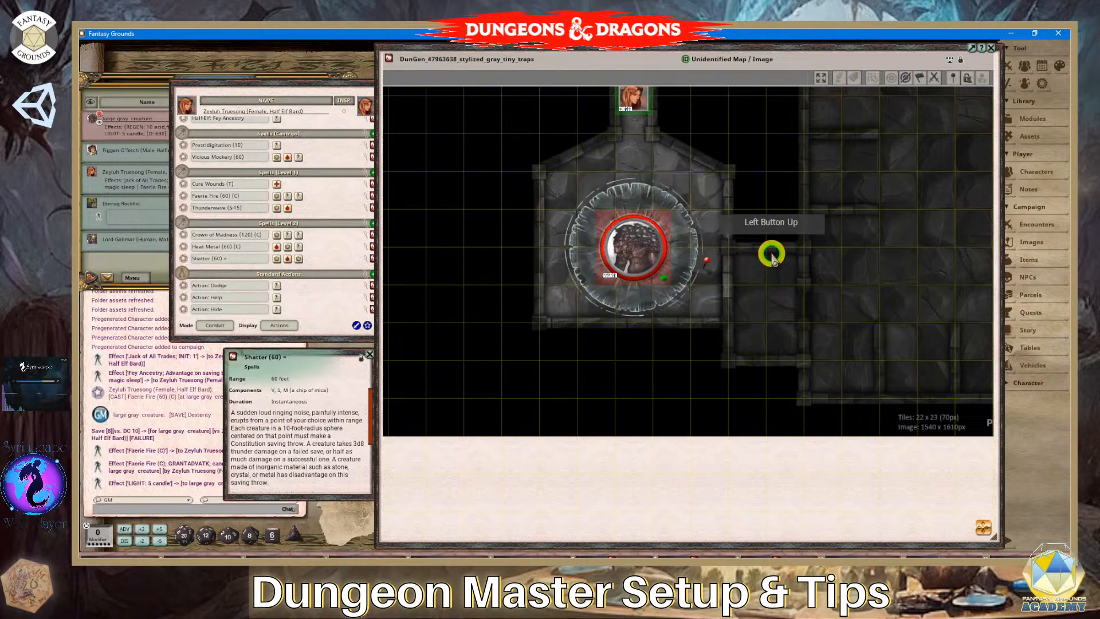
Separate the overlapping tokens, placing the large gray creature by the room's right wall and Shatter to its left.
{"action": "left_click_drag", "start_coordinate": [676, 292], "coordinate": [554, 251]}
{"action": "left_click_drag", "start_coordinate": [630, 241], "coordinate": [722, 243]}
{"action": "left_click_drag", "start_coordinate": [560, 245], "coordinate": [642, 226]}
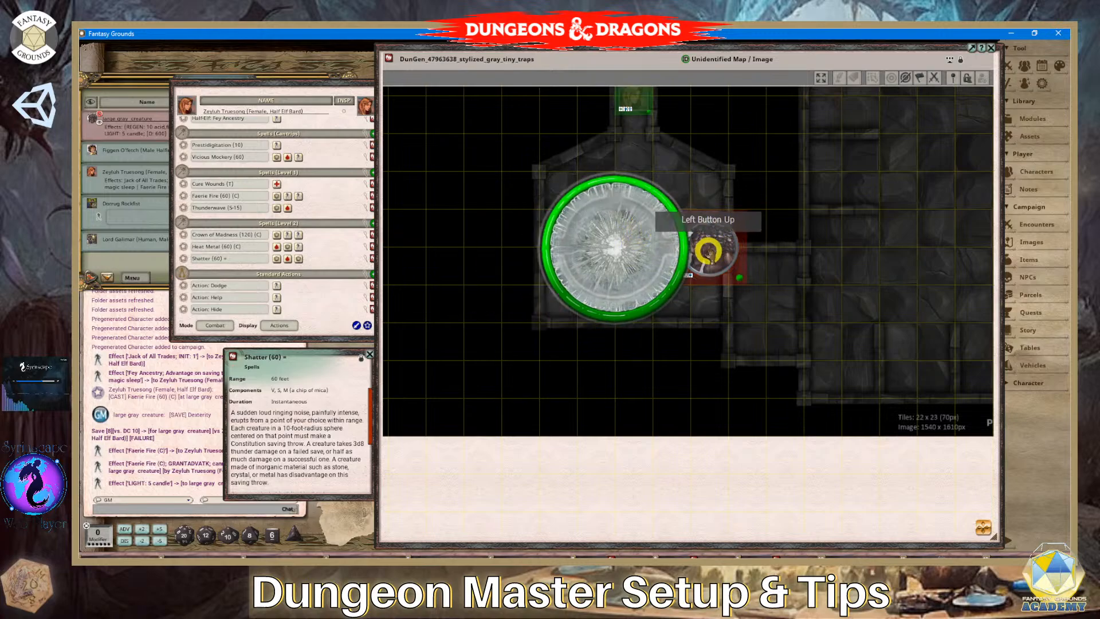
Place the large gray creature in the room's upper-left area and the Shatter token to its right, and select the creature.
{"action": "left_click_drag", "start_coordinate": [708, 250], "coordinate": [596, 211]}
{"action": "scroll", "coordinate": [595, 278], "scroll_direction": "up", "scroll_amount": 2}
{"action": "left_click_drag", "start_coordinate": [665, 205], "coordinate": [801, 235]}
{"action": "left_click", "coordinate": [594, 215]}
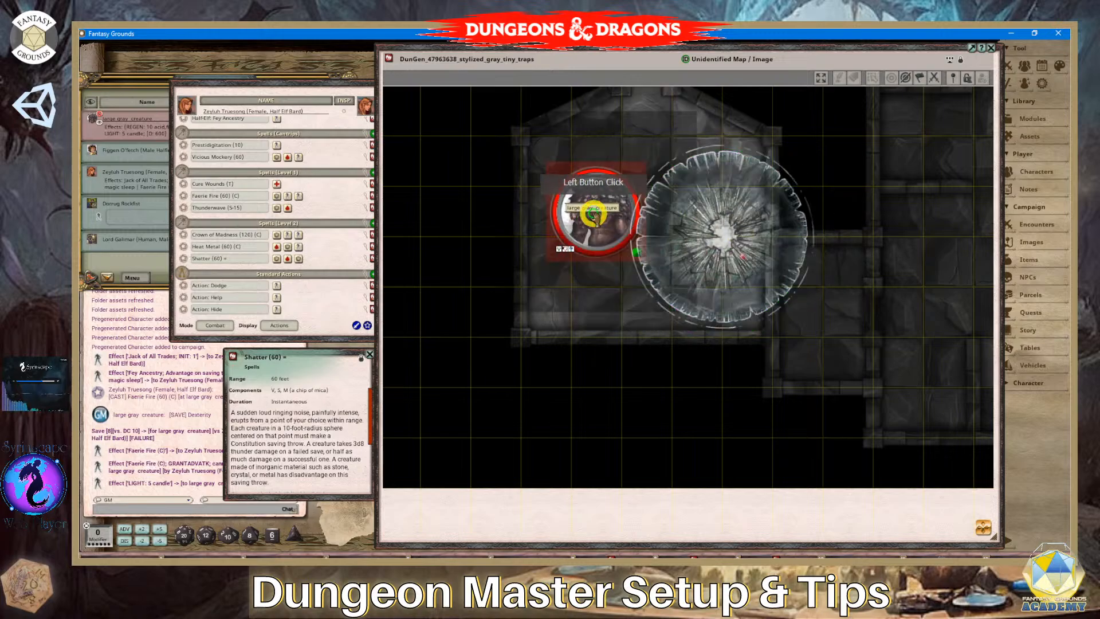
Place the Shatter token over the large gray creature and toggle the selection of the overlapping tokens.
{"action": "left_click", "coordinate": [733, 233]}
{"action": "left_click_drag", "start_coordinate": [734, 232], "coordinate": [586, 207]}
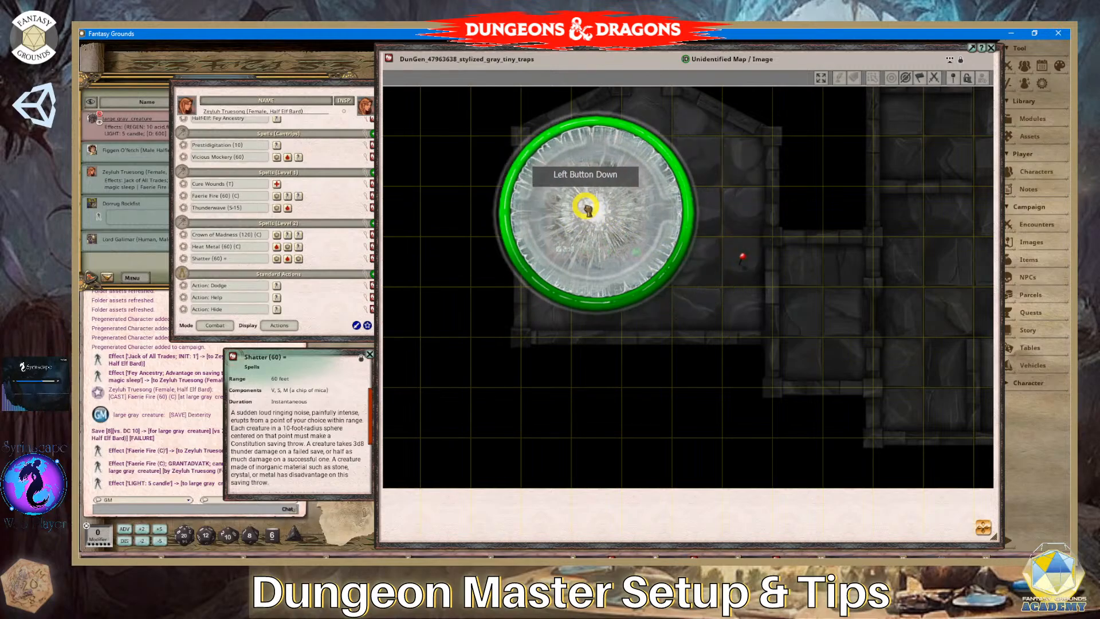
{"action": "left_click", "coordinate": [585, 209]}
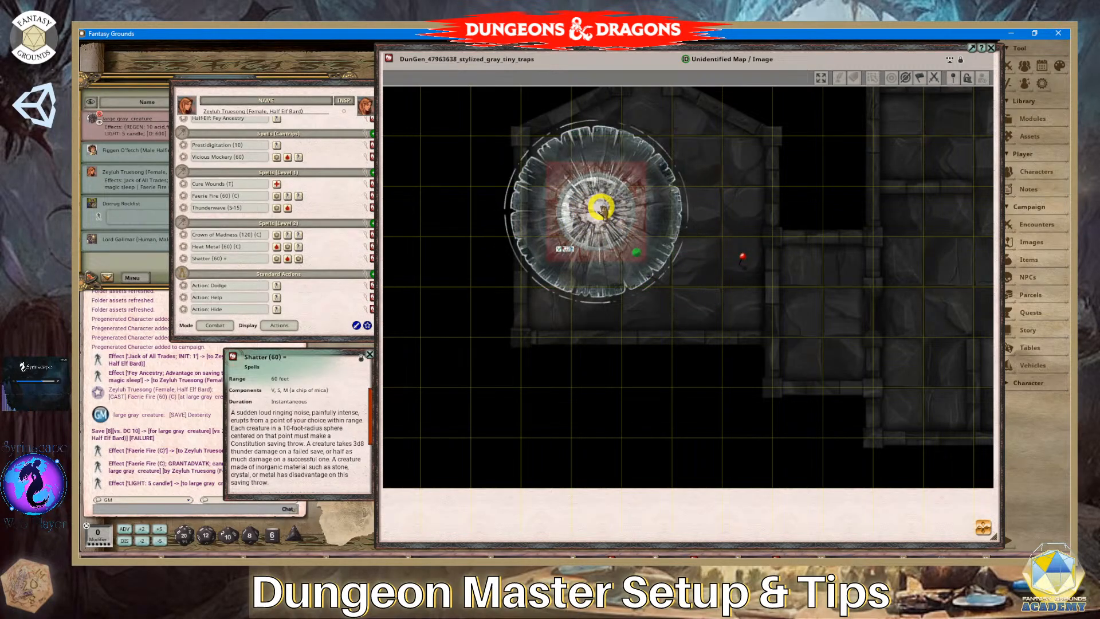
{"action": "left_click", "coordinate": [600, 208]}
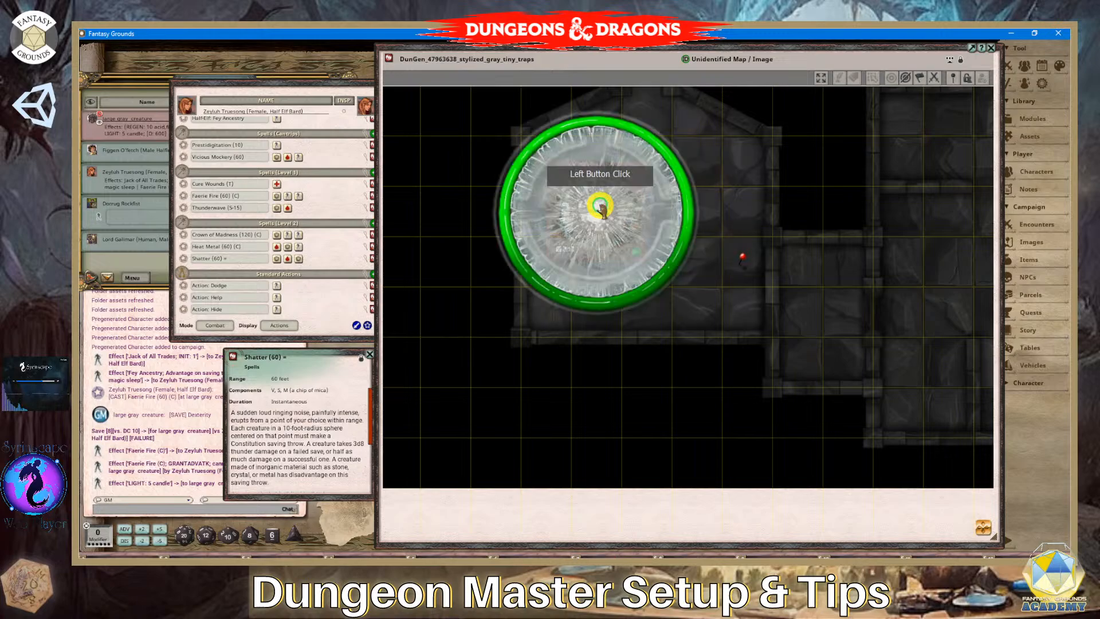
{"action": "left_click", "coordinate": [599, 207]}
{"action": "left_click", "coordinate": [600, 207]}
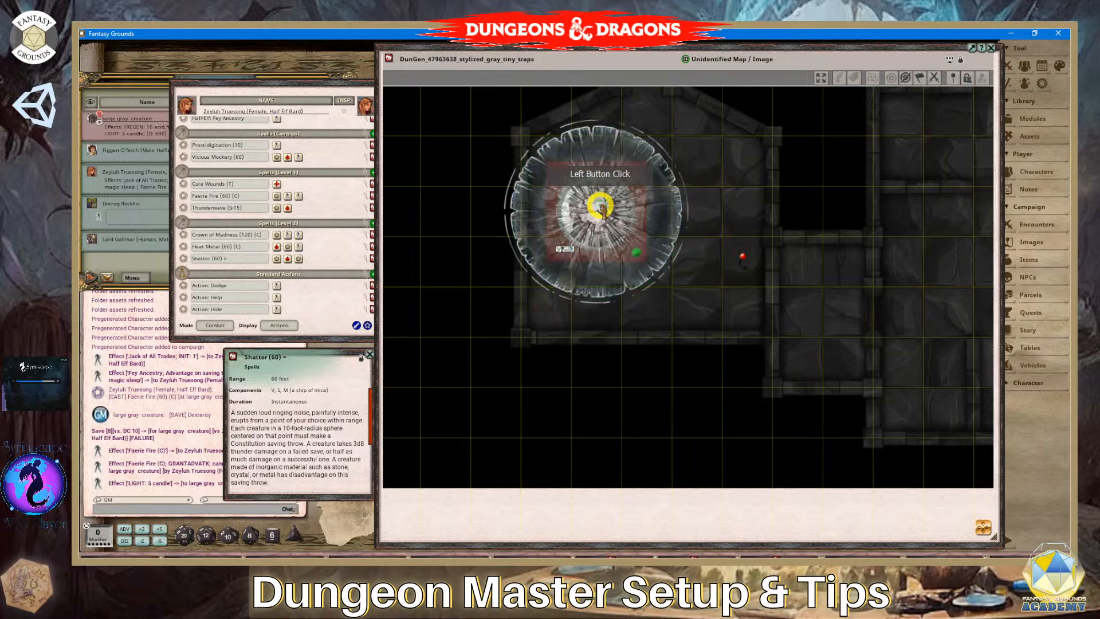
{"action": "left_click", "coordinate": [599, 207]}
{"action": "left_click", "coordinate": [600, 207]}
Move the Shatter token to the right of the large gray creature and mark the creature as a target.
{"action": "left_click_drag", "start_coordinate": [617, 208], "coordinate": [746, 217]}
{"action": "left_click", "coordinate": [597, 214], "text": "ctrl"}
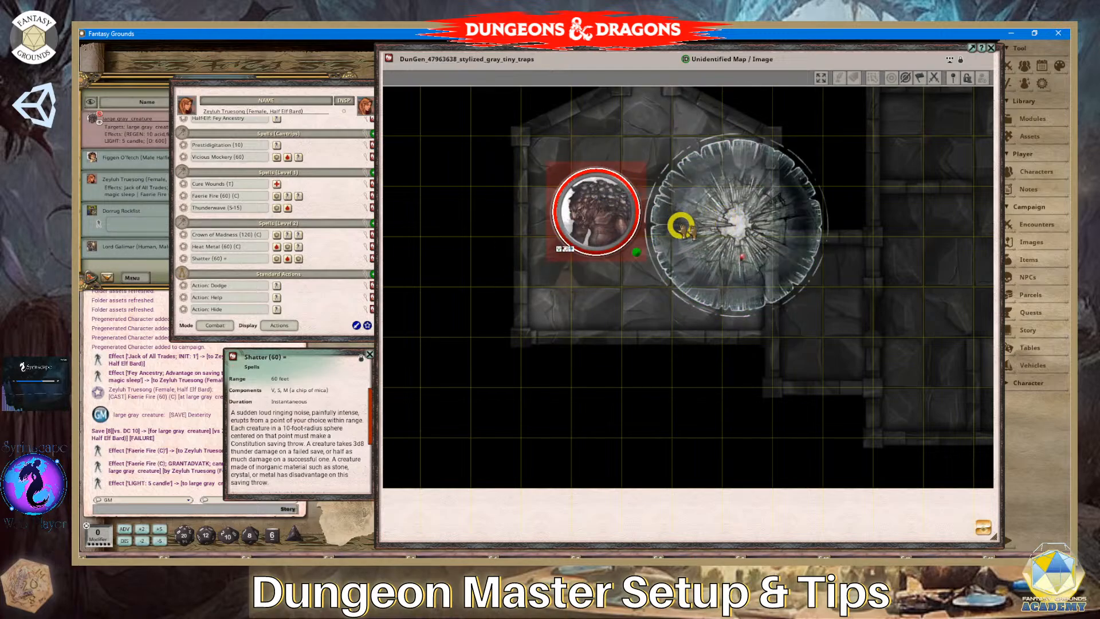
{"action": "left_click_drag", "start_coordinate": [732, 221], "coordinate": [706, 244]}
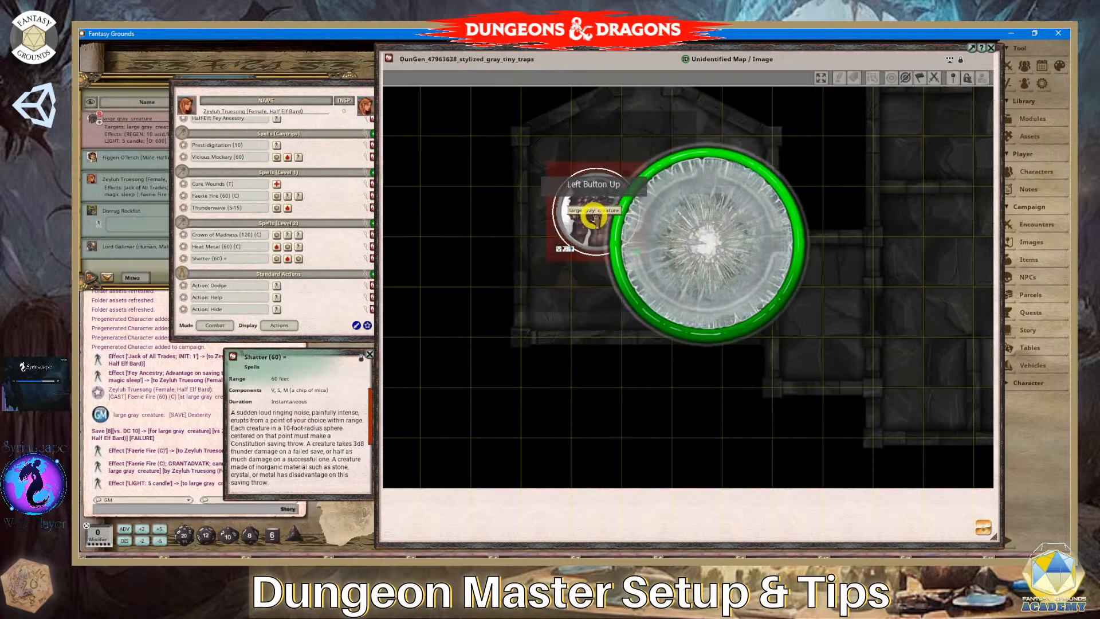
Move the large gray creature beneath the center of the Shatter token and test selecting it there.
{"action": "left_click", "coordinate": [610, 213]}
{"action": "mouse_move", "coordinate": [700, 237]}
{"action": "left_mouse_down"}
{"action": "mouse_move", "coordinate": [687, 238]}
{"action": "mouse_move", "coordinate": [709, 237]}
{"action": "left_mouse_up"}
{"action": "scroll", "coordinate": [761, 316], "scroll_direction": "down", "scroll_amount": 2}
{"action": "scroll", "coordinate": [768, 321], "scroll_direction": "up", "scroll_amount": 3}
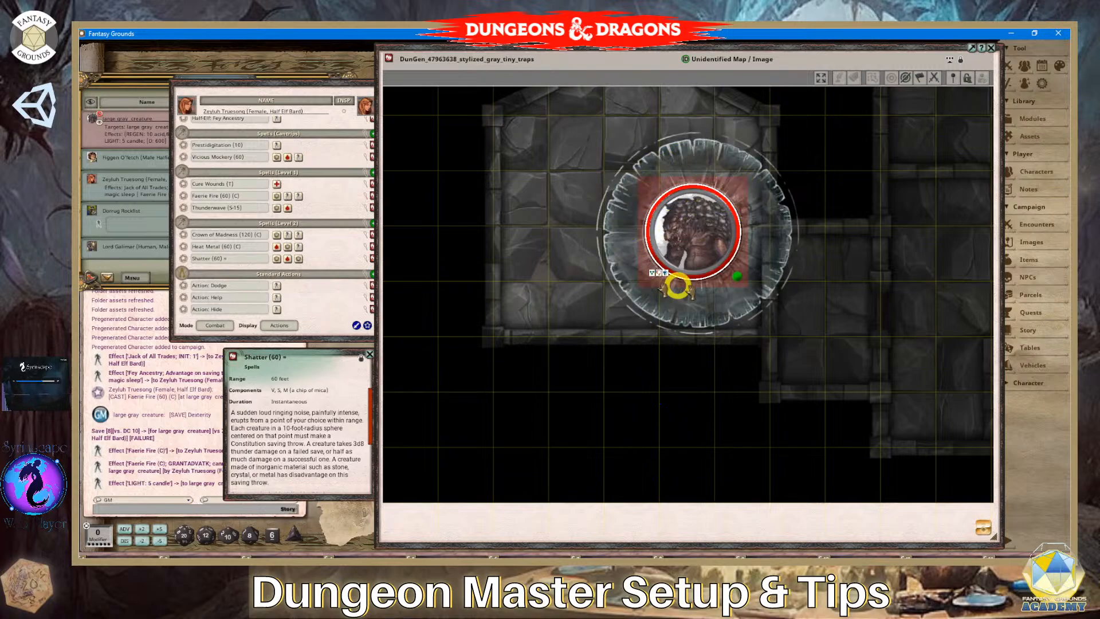
{"action": "left_click", "coordinate": [695, 240]}
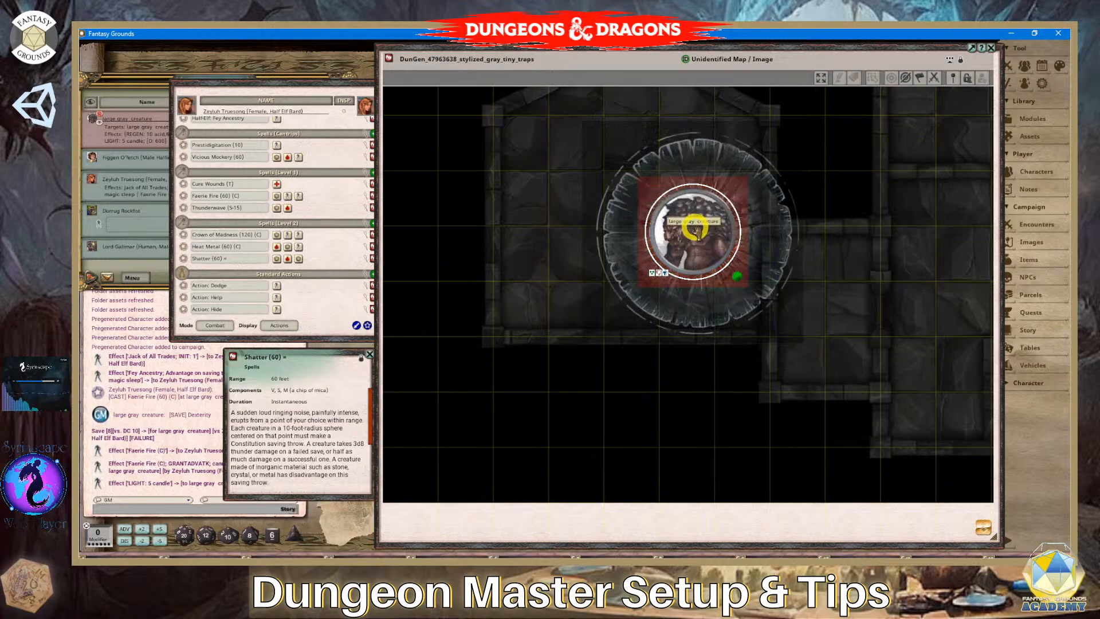
Shrink the Shatter token around the large gray creature, adjust the creature token's size, and clear the selection.
{"action": "left_click", "coordinate": [695, 227]}
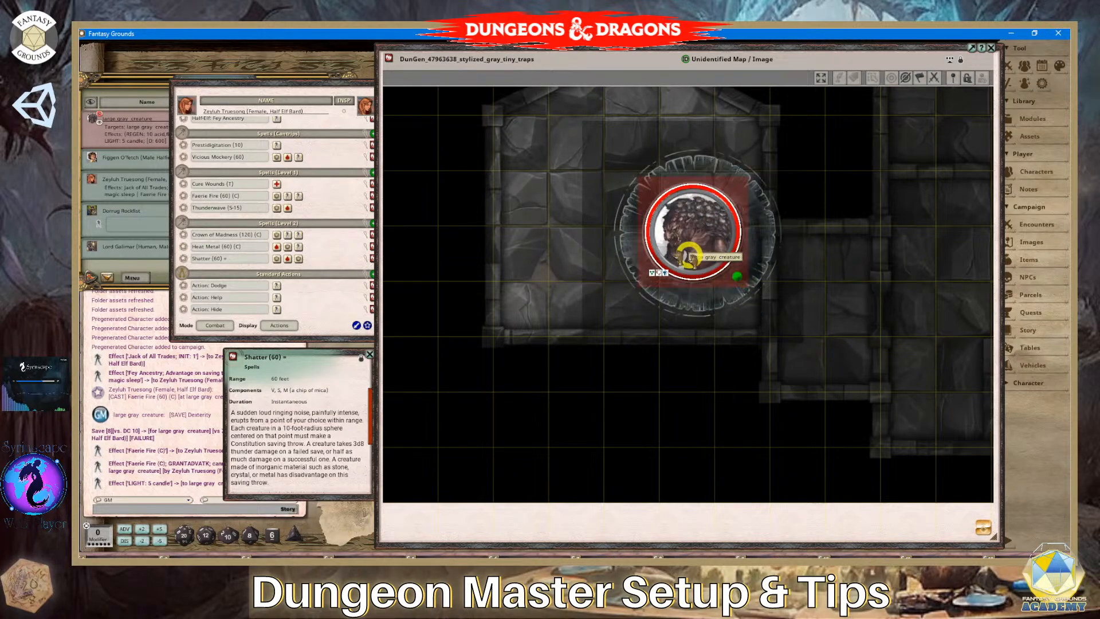
{"action": "left_click", "coordinate": [632, 240]}
{"action": "left_click_drag", "start_coordinate": [679, 208], "coordinate": [682, 230]}
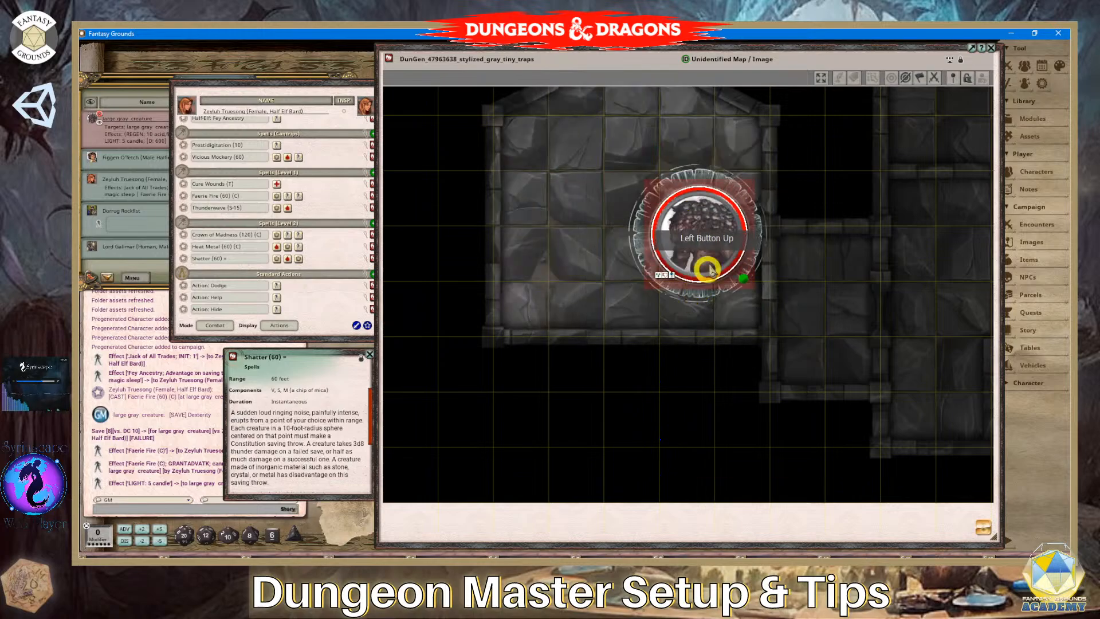
{"action": "scroll", "coordinate": [703, 252], "scroll_direction": "up", "scroll_amount": 3}
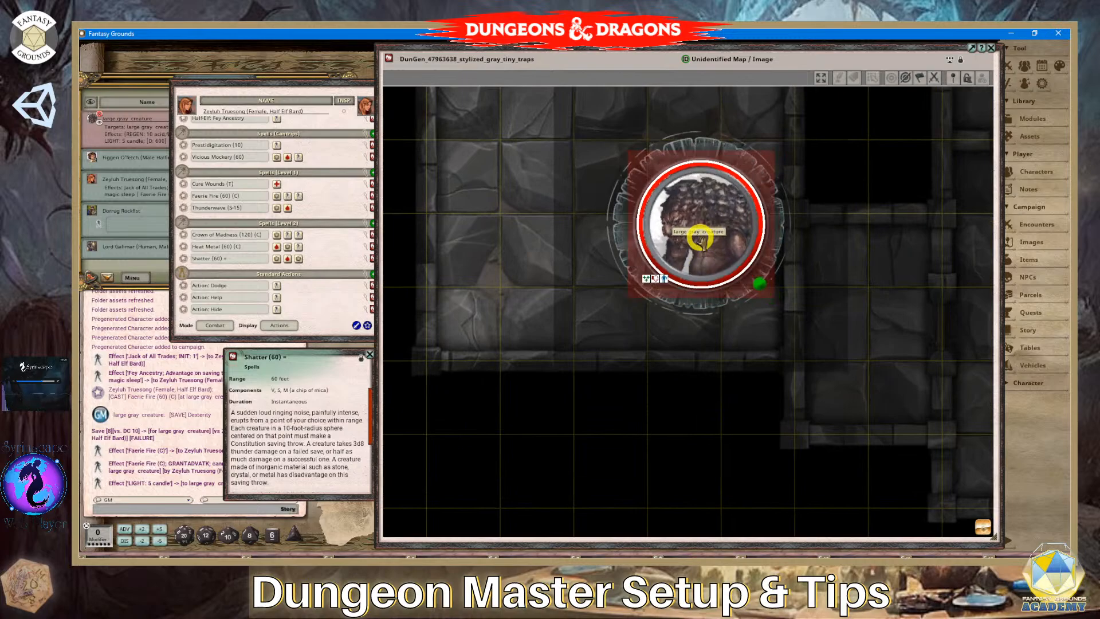
{"action": "scroll", "coordinate": [613, 250], "scroll_direction": "up", "scroll_amount": 3}
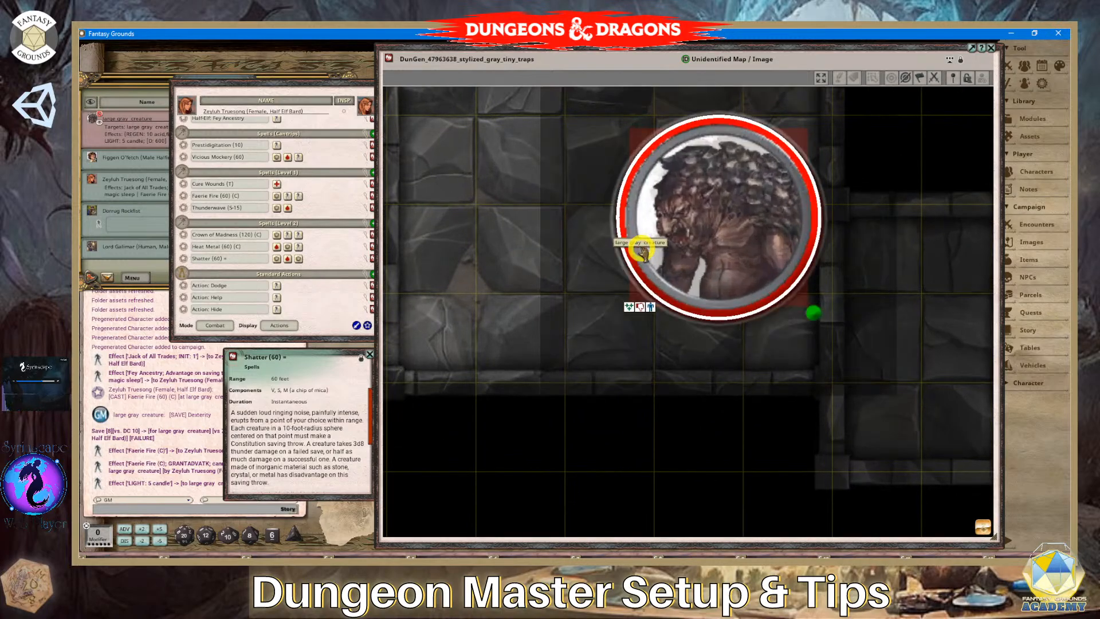
{"action": "scroll", "coordinate": [642, 250], "scroll_direction": "down", "scroll_amount": 2}
{"action": "left_click", "coordinate": [564, 246]}
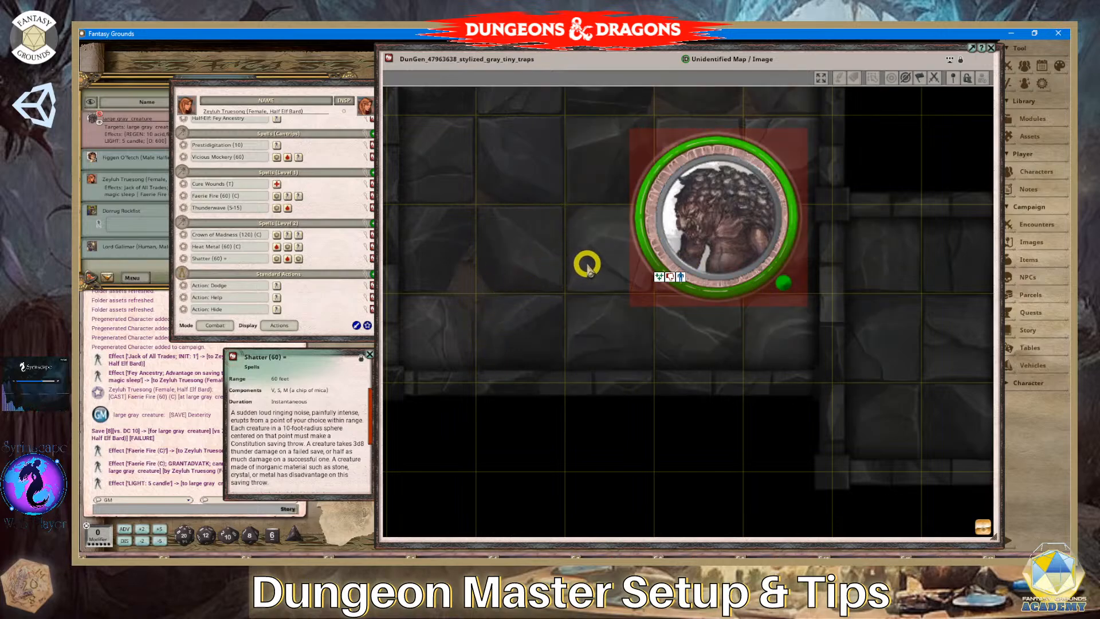
{"action": "scroll", "coordinate": [587, 264], "scroll_direction": "down", "scroll_amount": 2}
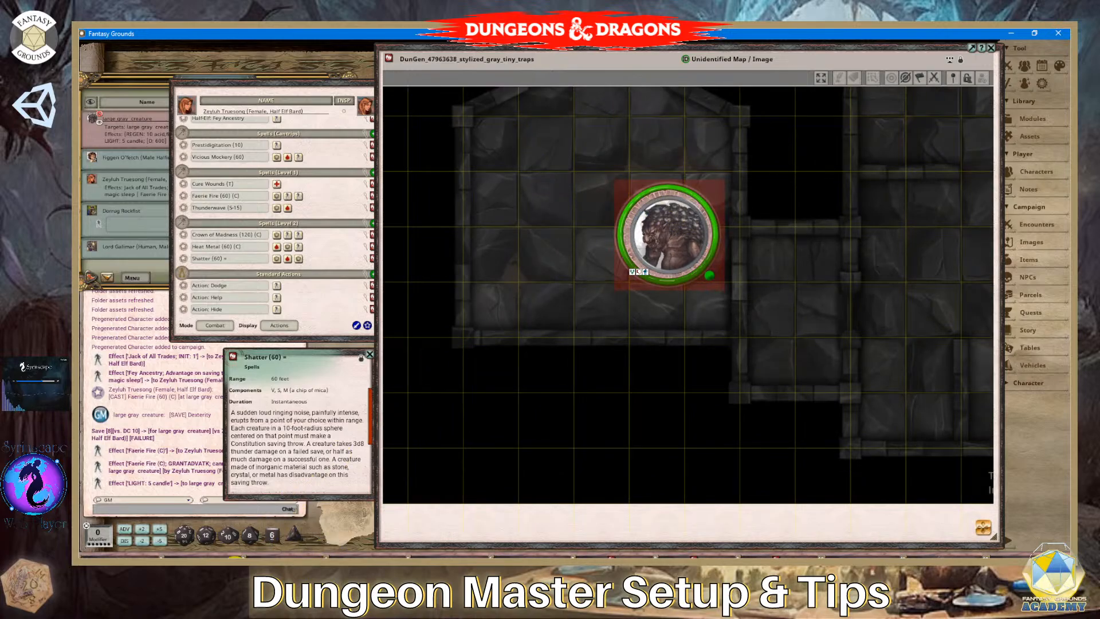
Switch to Streamlabs Desktop to check the stream chat, and return to Fantasy Grounds.
{"action": "left_click", "coordinate": [252, 564]}
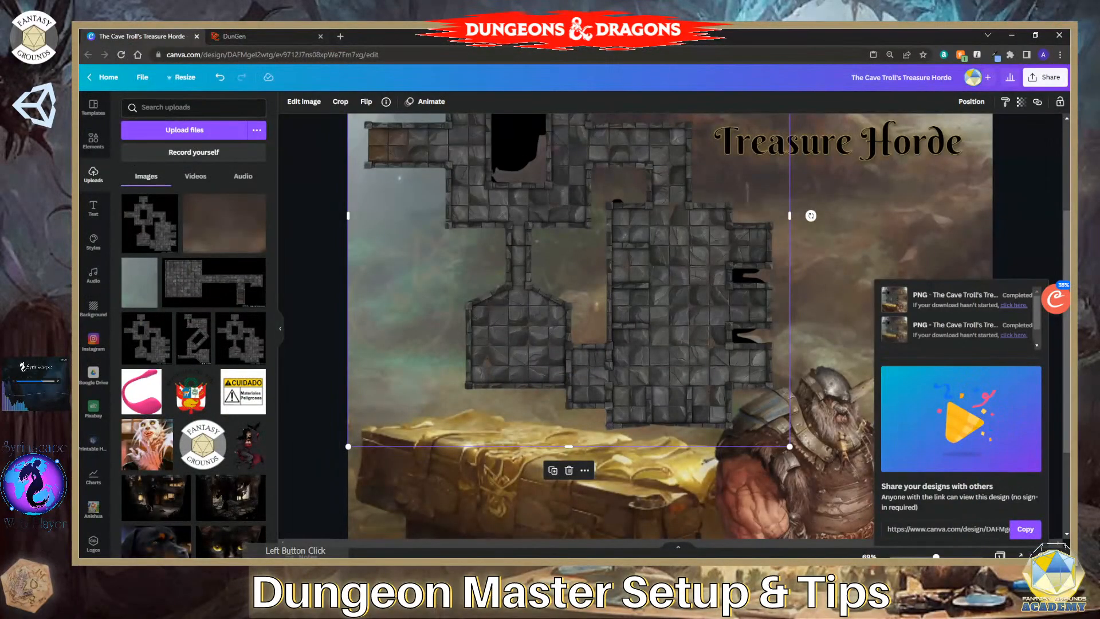
{"action": "left_click", "coordinate": [246, 564]}
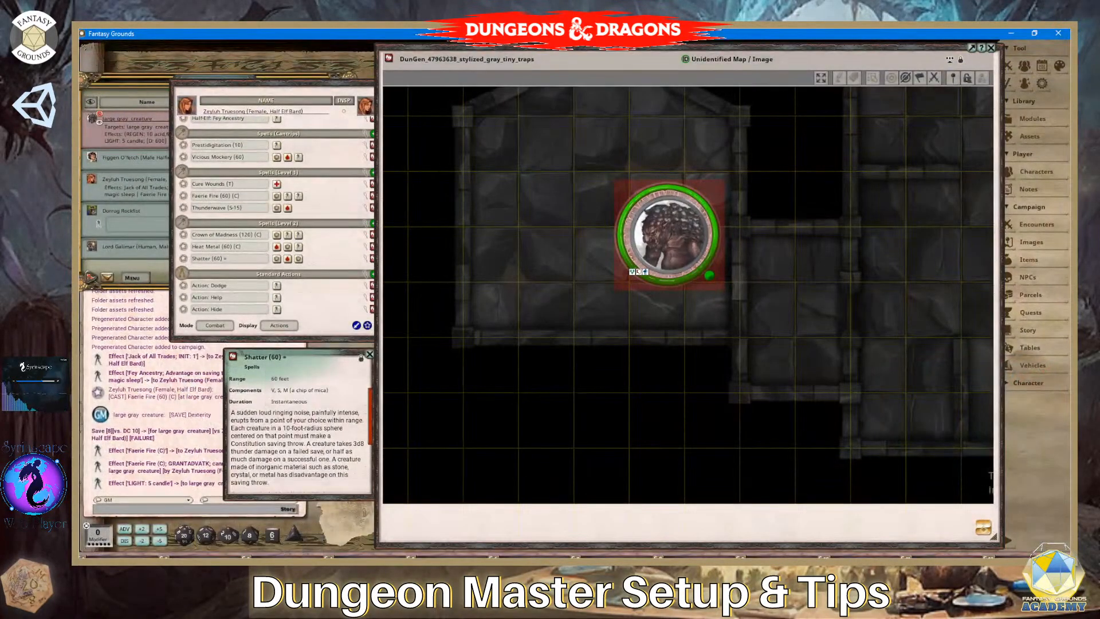
{"action": "left_click", "coordinate": [272, 564]}
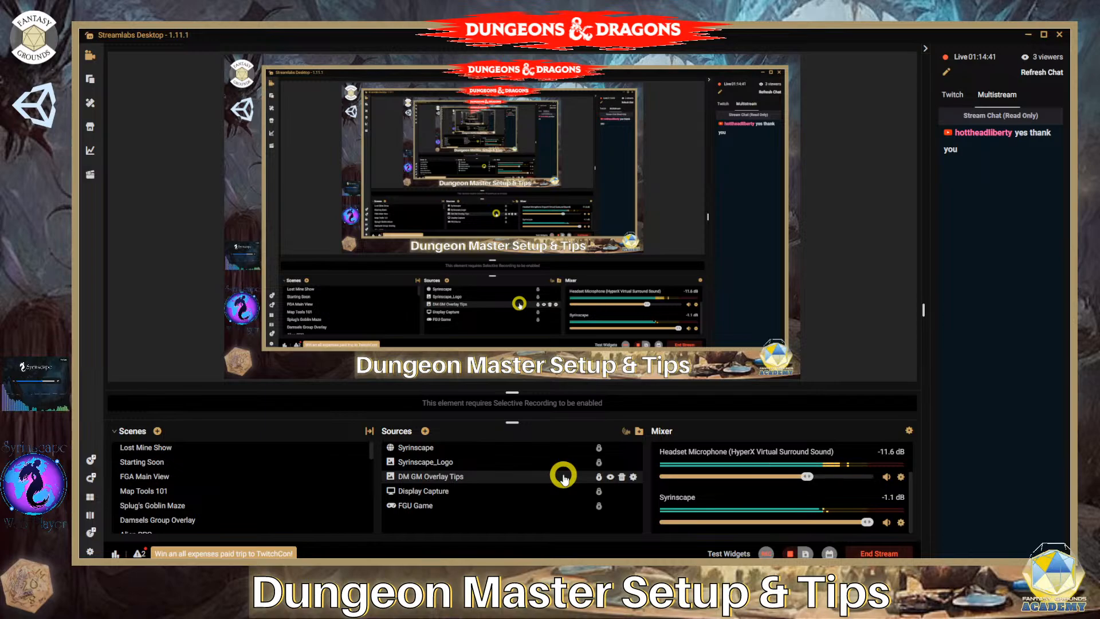
{"action": "left_click", "coordinate": [215, 573]}
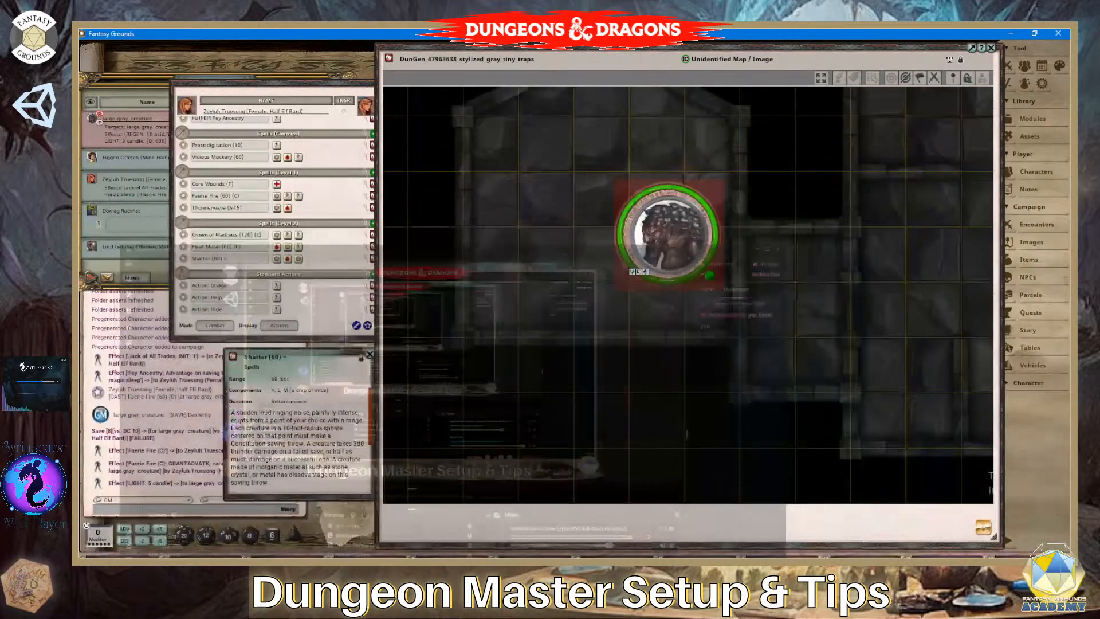
Unlock the dungeon map for editing and display its line-of-sight walls around the large gray creature's room.
{"action": "scroll", "coordinate": [744, 326], "scroll_direction": "down", "scroll_amount": 1}
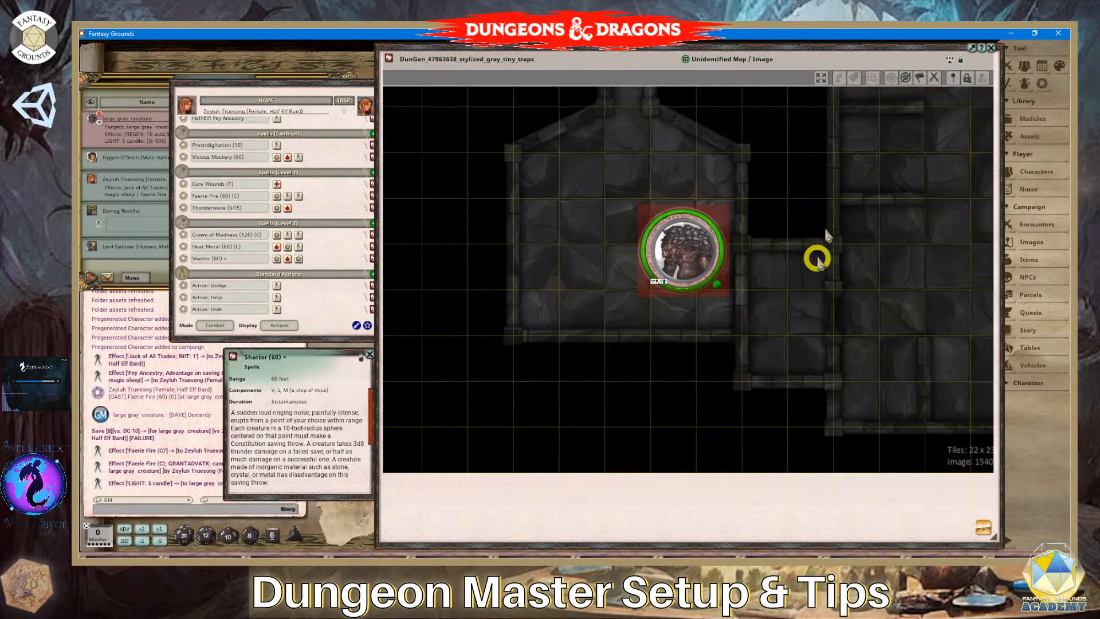
{"action": "left_click", "coordinate": [961, 59]}
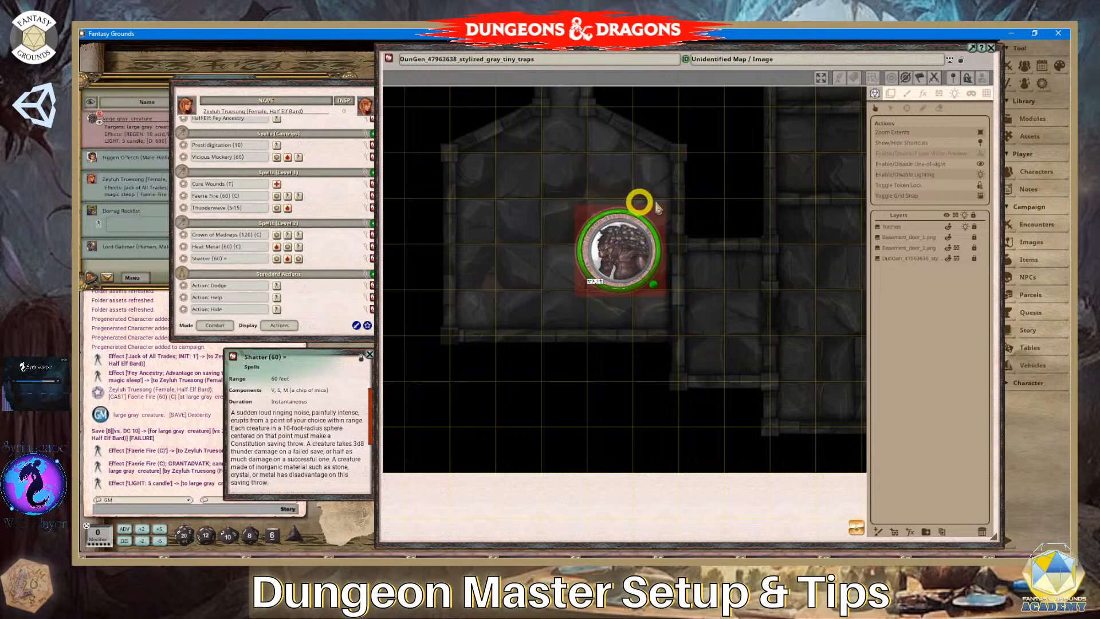
{"action": "left_click", "coordinate": [941, 91]}
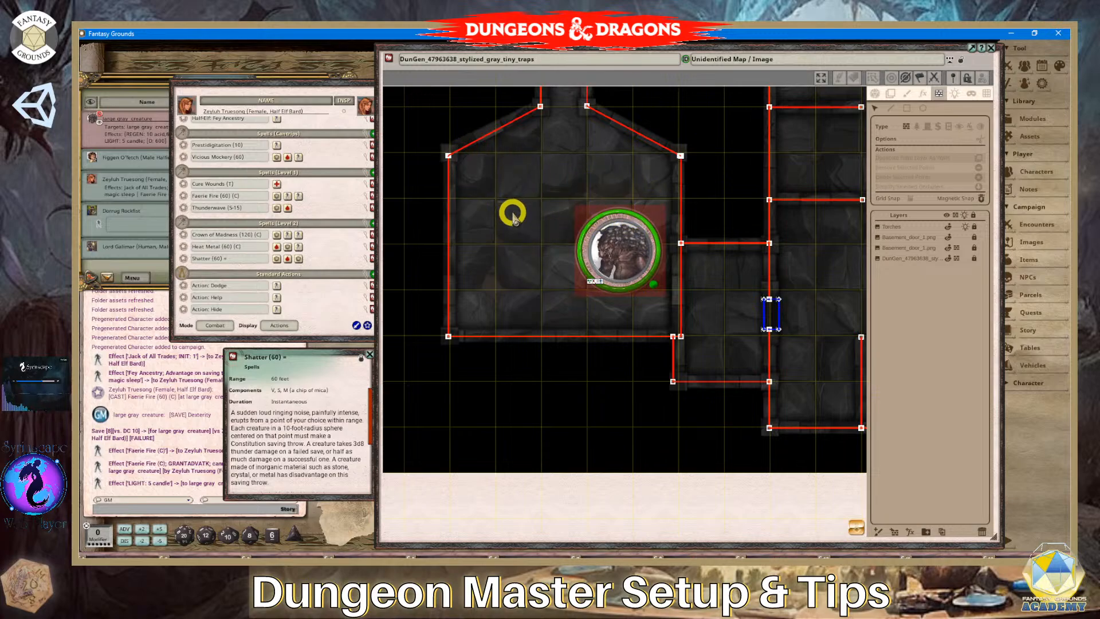
{"action": "scroll", "coordinate": [536, 223], "scroll_direction": "down", "scroll_amount": 2}
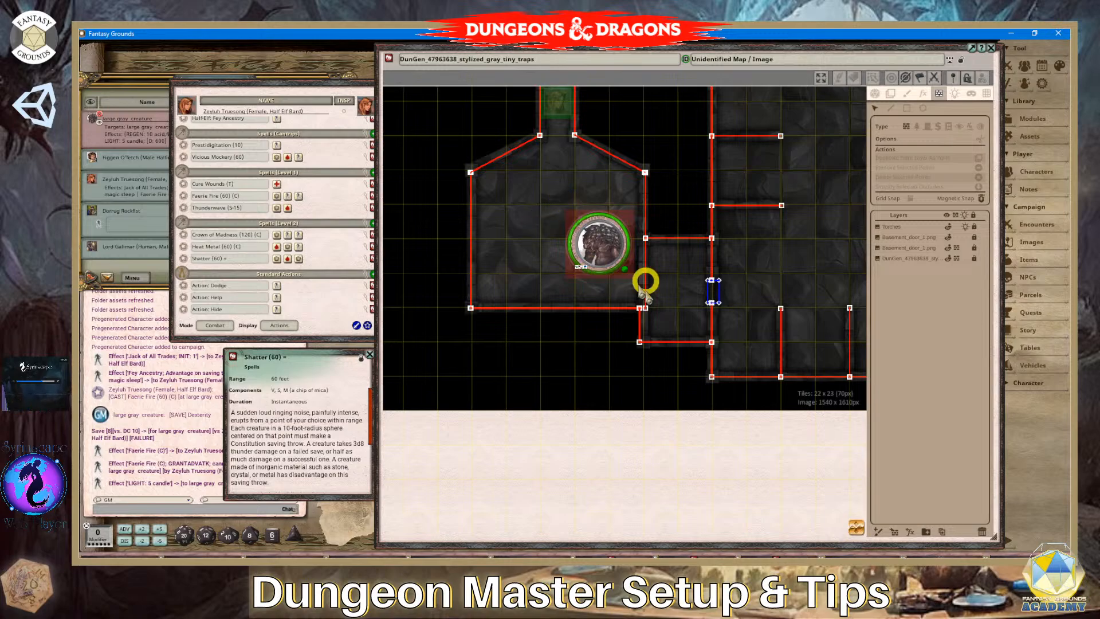
{"action": "scroll", "coordinate": [647, 289], "scroll_direction": "up", "scroll_amount": 5}
{"action": "scroll", "coordinate": [545, 275], "scroll_direction": "down", "scroll_amount": 6}
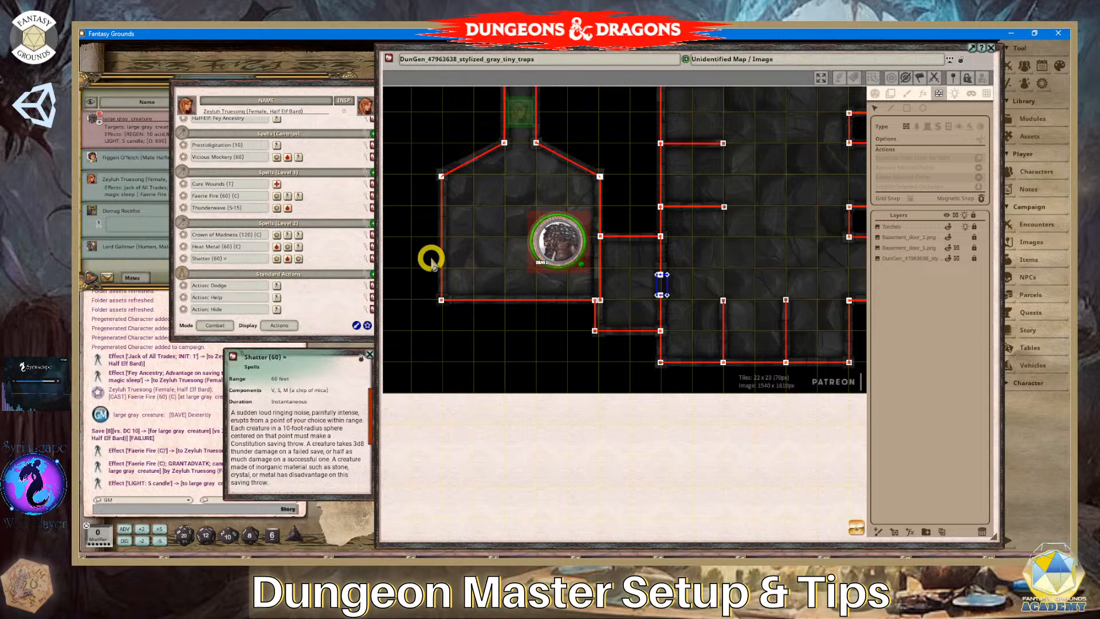
{"action": "scroll", "coordinate": [546, 258], "scroll_direction": "up", "scroll_amount": 2}
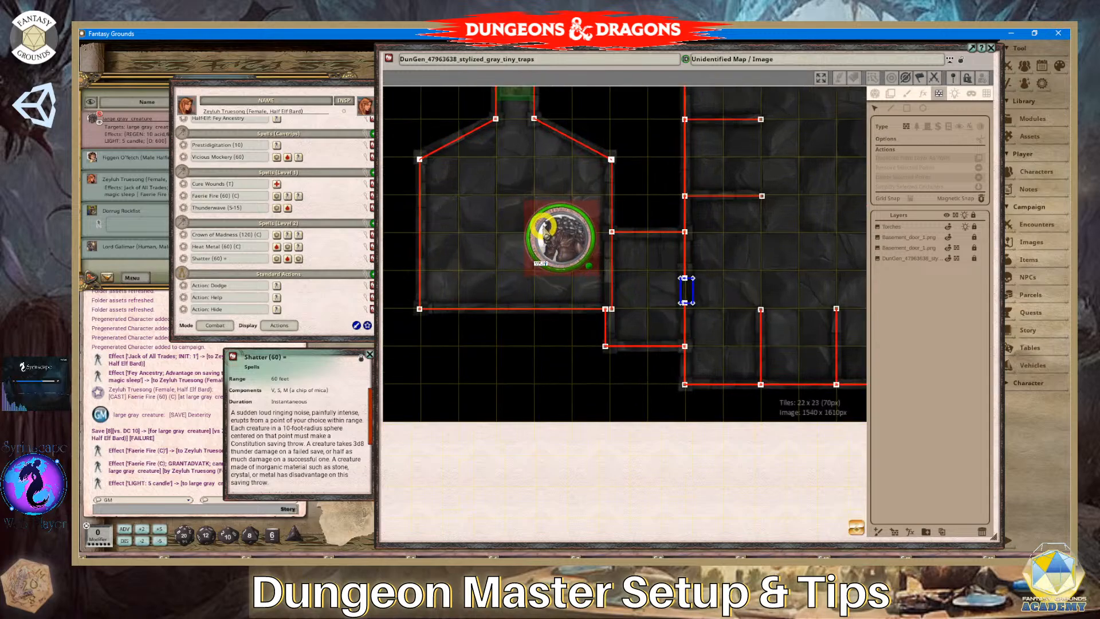
Close the Shatter spell description and the bard's character sheet.
{"action": "left_click", "coordinate": [376, 357]}
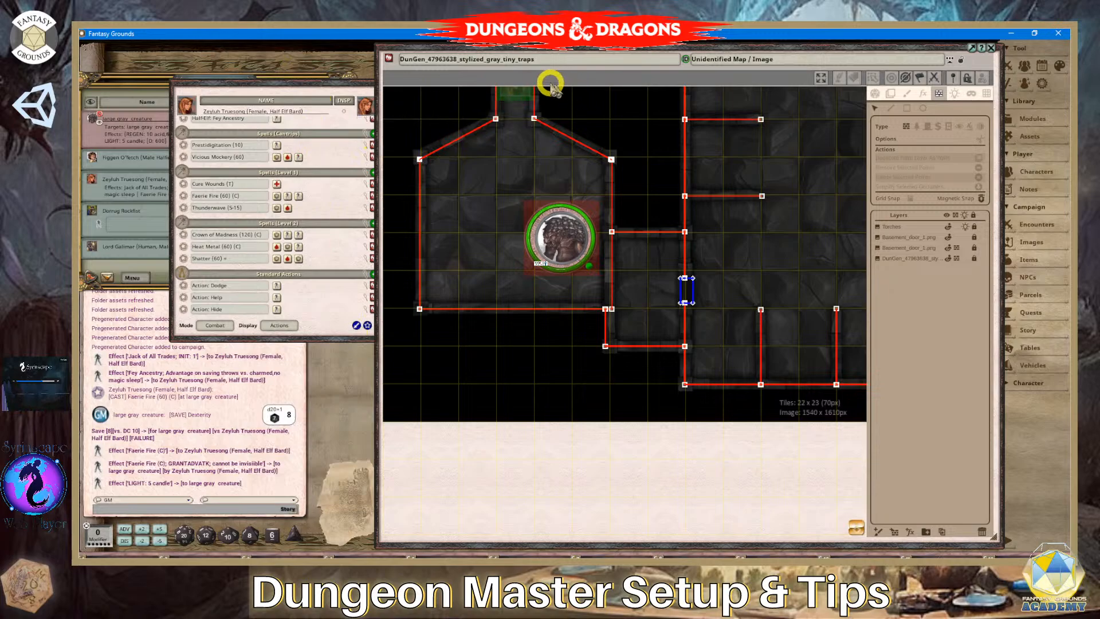
{"action": "left_click", "coordinate": [294, 92]}
{"action": "left_click", "coordinate": [390, 95]}
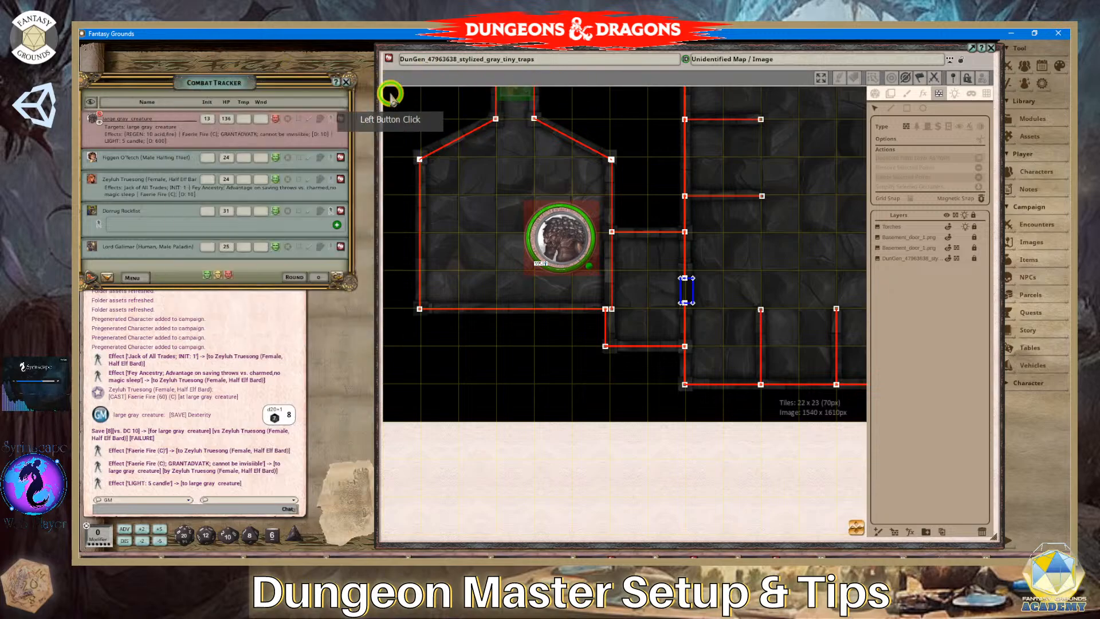
Reposition the free end point of the lowest short horizontal wall on the west side of the large eastern room.
{"action": "scroll", "coordinate": [616, 264], "scroll_direction": "down", "scroll_amount": 3}
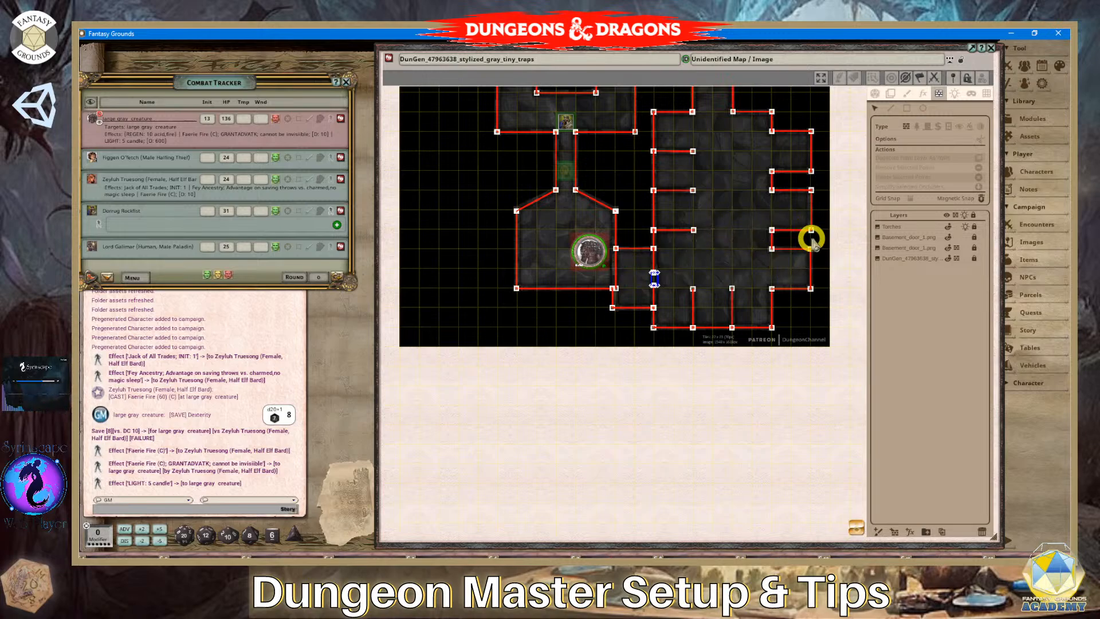
{"action": "scroll", "coordinate": [589, 246], "scroll_direction": "up", "scroll_amount": 2}
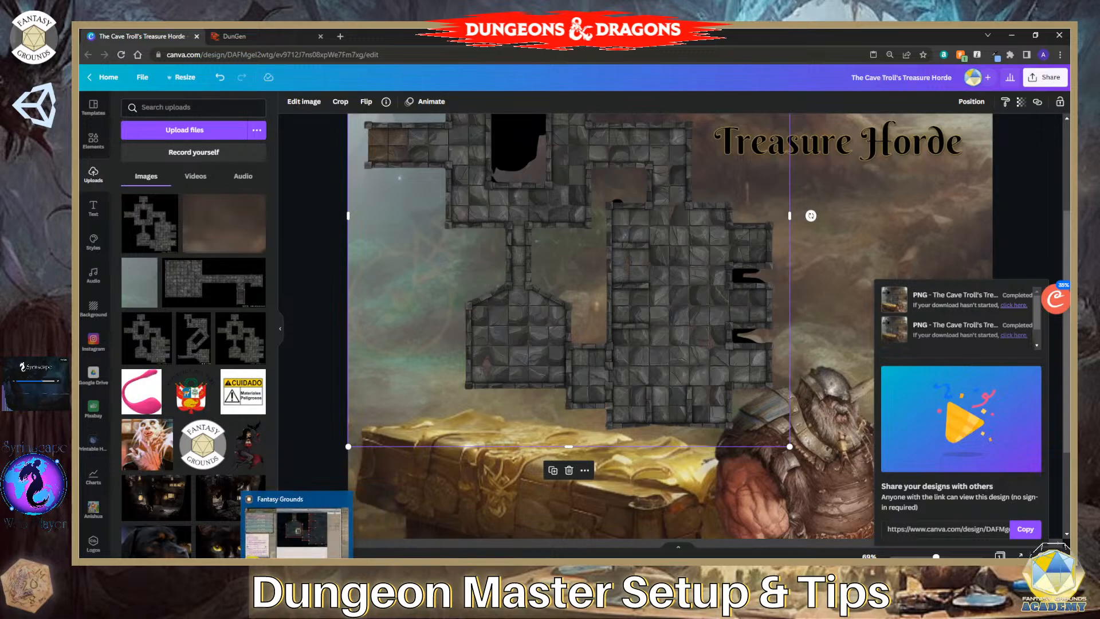
{"action": "left_click", "coordinate": [287, 576]}
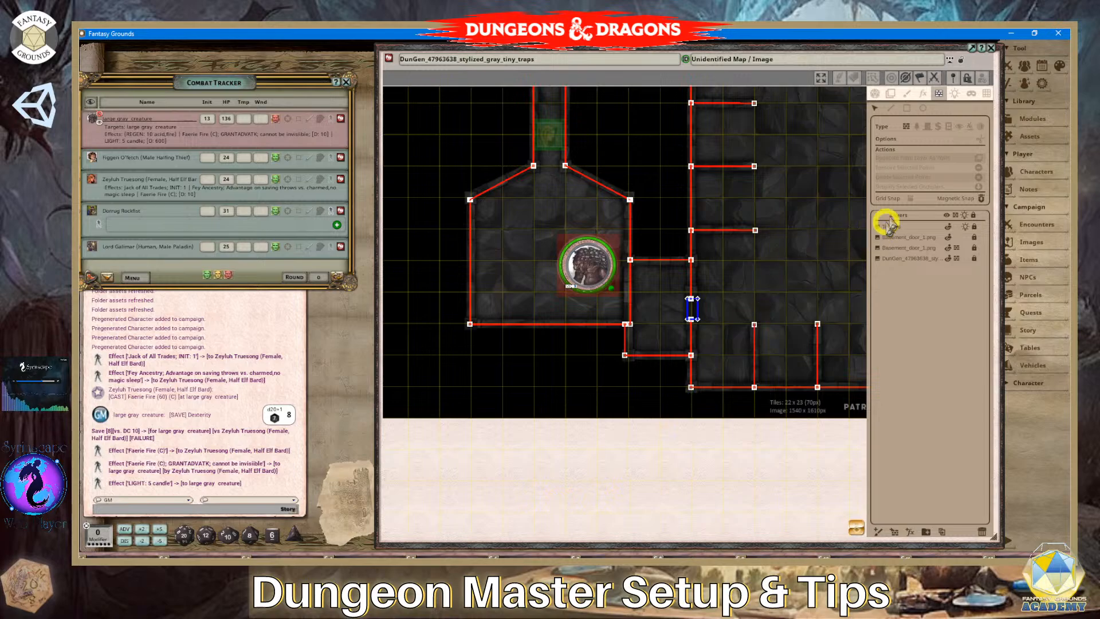
{"action": "left_click", "coordinate": [755, 230]}
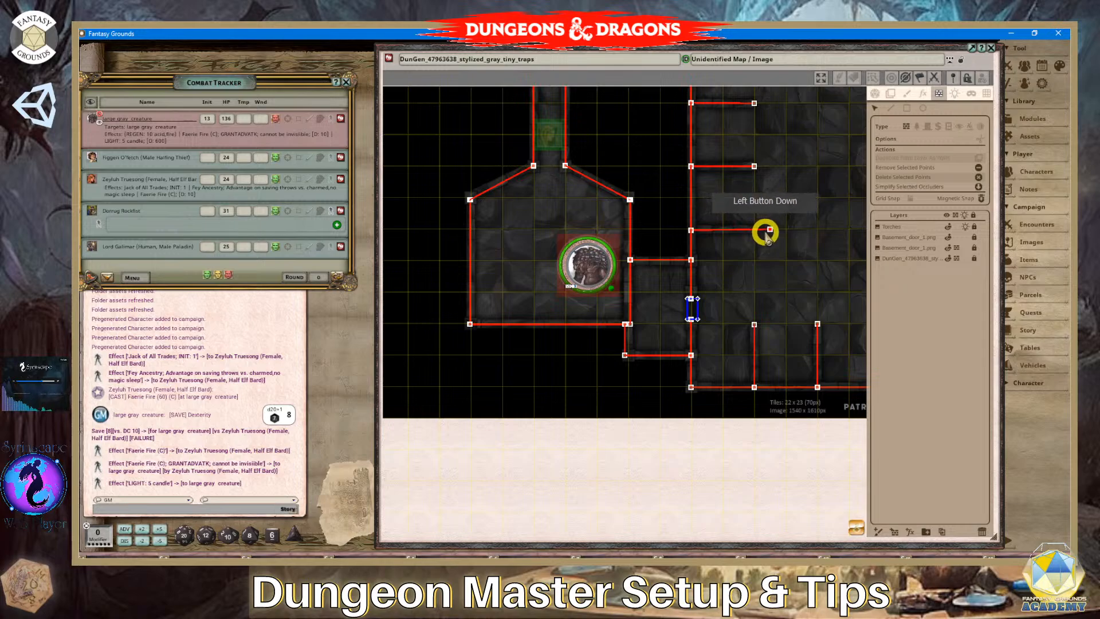
{"action": "left_click_drag", "start_coordinate": [758, 233], "coordinate": [758, 231]}
{"action": "scroll", "coordinate": [758, 231], "scroll_direction": "up", "scroll_amount": 8}
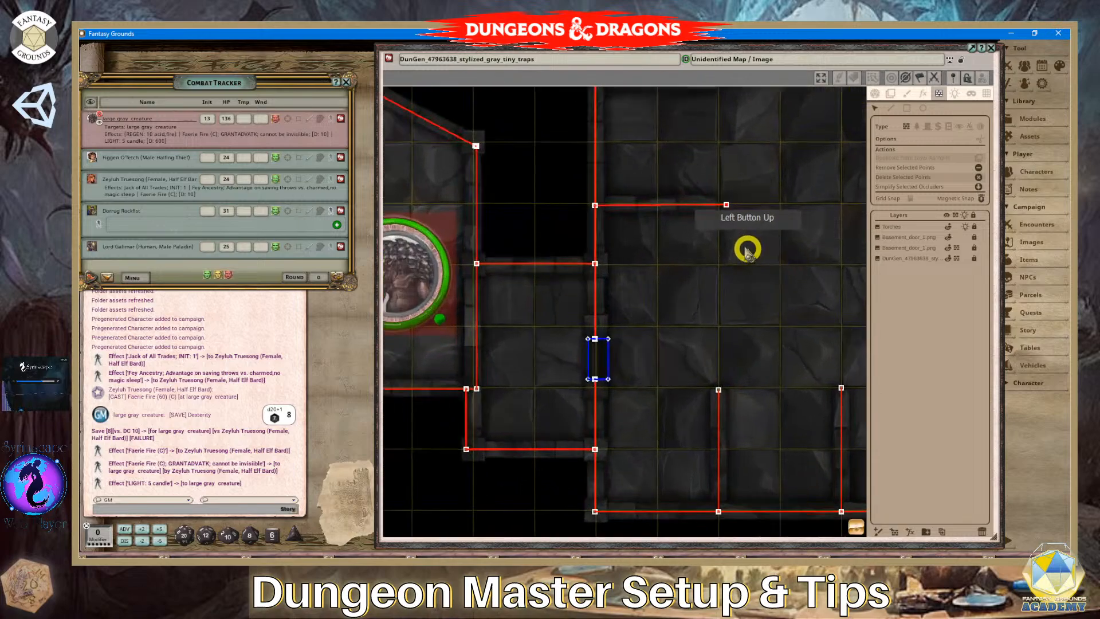
{"action": "left_click_drag", "start_coordinate": [717, 170], "coordinate": [707, 171]}
{"action": "scroll", "coordinate": [648, 213], "scroll_direction": "down", "scroll_amount": 6}
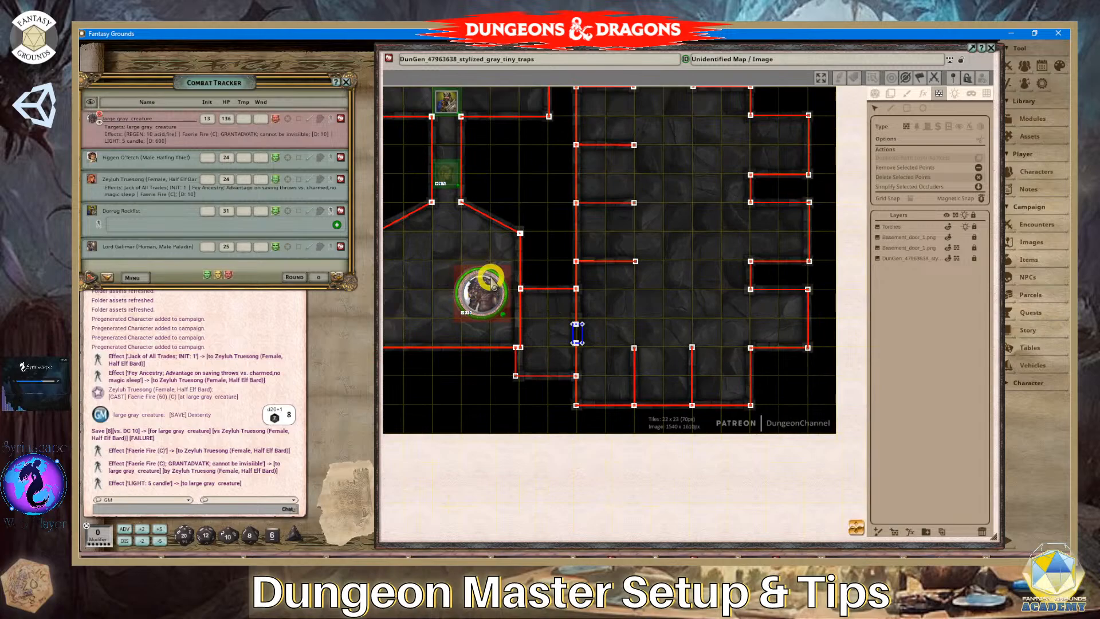
Leave line-of-sight wall editing and bring the whole dungeon map into view.
{"action": "left_click", "coordinate": [489, 283]}
{"action": "left_click", "coordinate": [874, 92]}
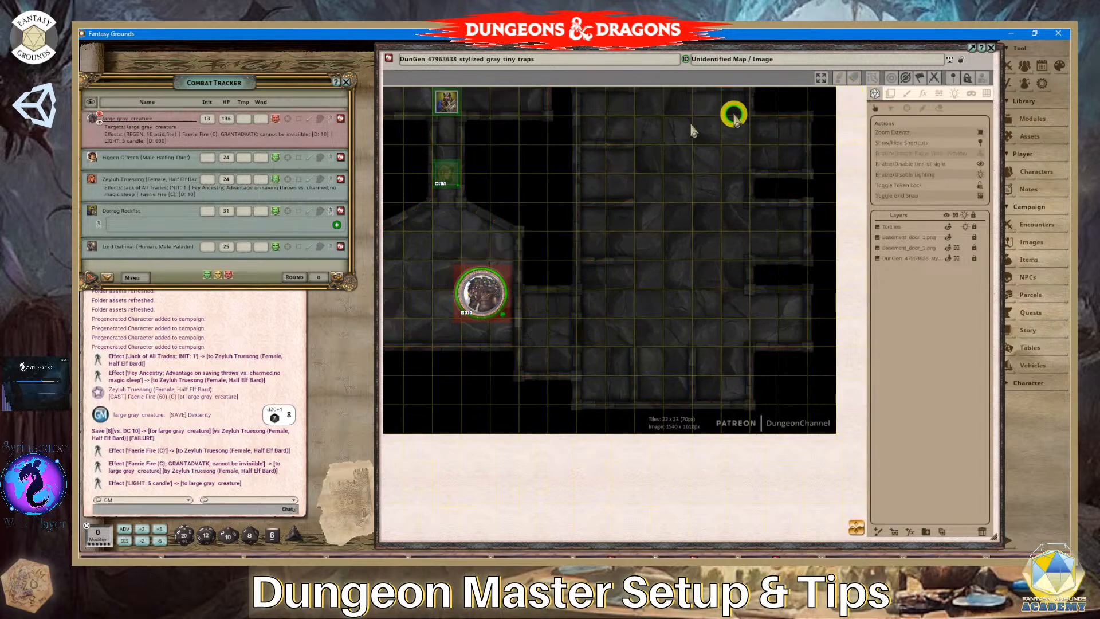
{"action": "left_click", "coordinate": [445, 237]}
{"action": "scroll", "coordinate": [445, 238], "scroll_direction": "down", "scroll_amount": 2}
{"action": "scroll", "coordinate": [446, 237], "scroll_direction": "down", "scroll_amount": 3}
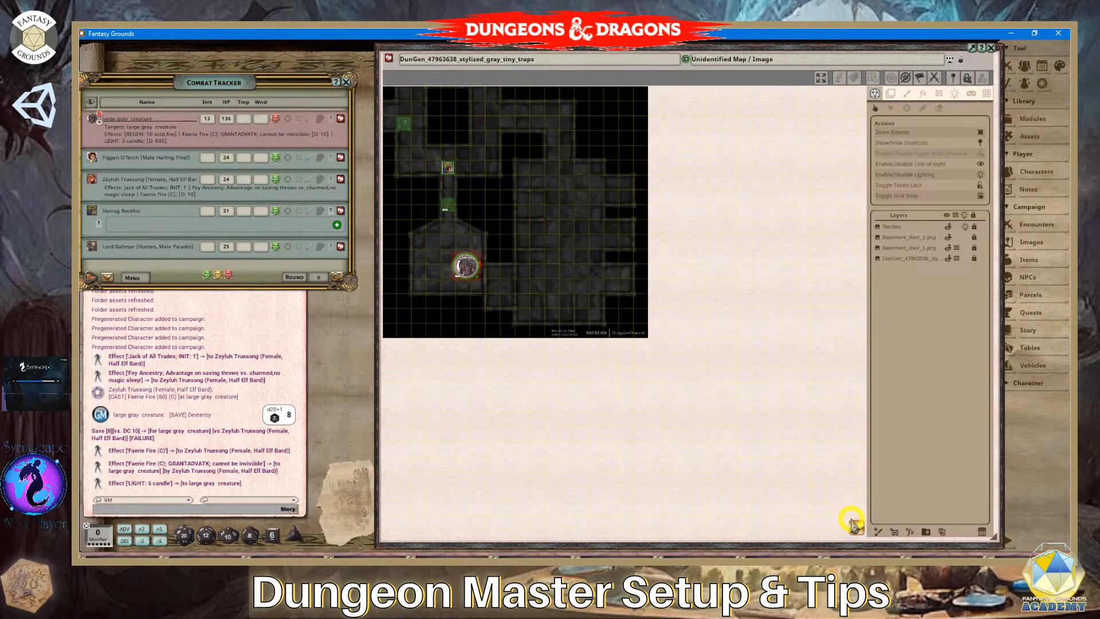
{"action": "left_click_drag", "start_coordinate": [830, 520], "coordinate": [560, 434]}
{"action": "scroll", "coordinate": [599, 407], "scroll_direction": "down", "scroll_amount": 2}
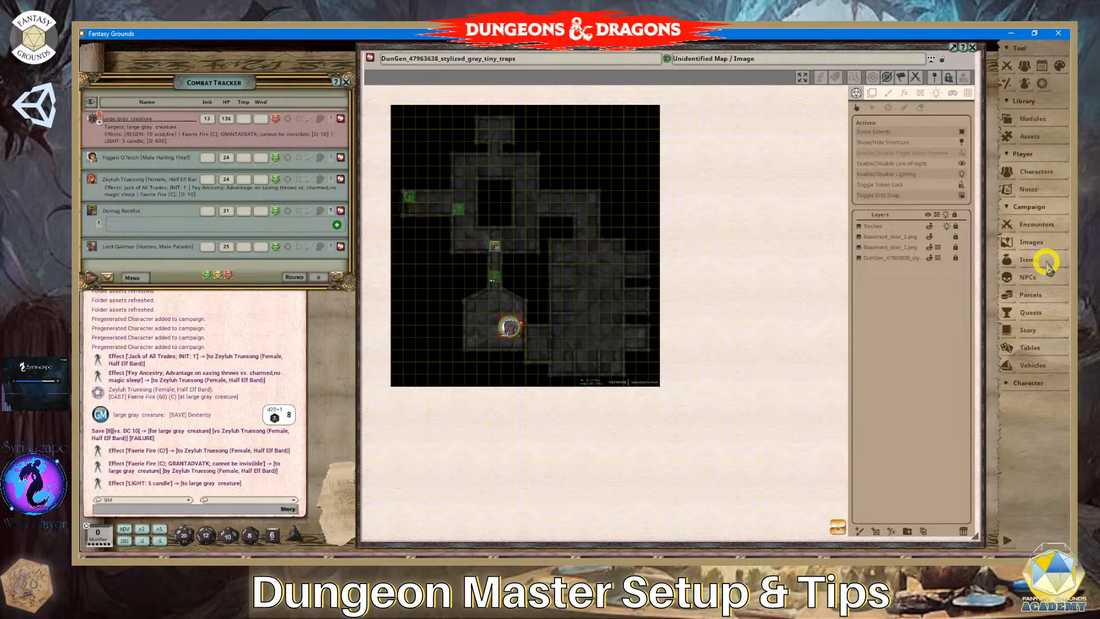
Open the encounters list and filter it to the Ultimate Bestiary: Revenge of the Horde (5E) group.
{"action": "left_click", "coordinate": [1026, 225]}
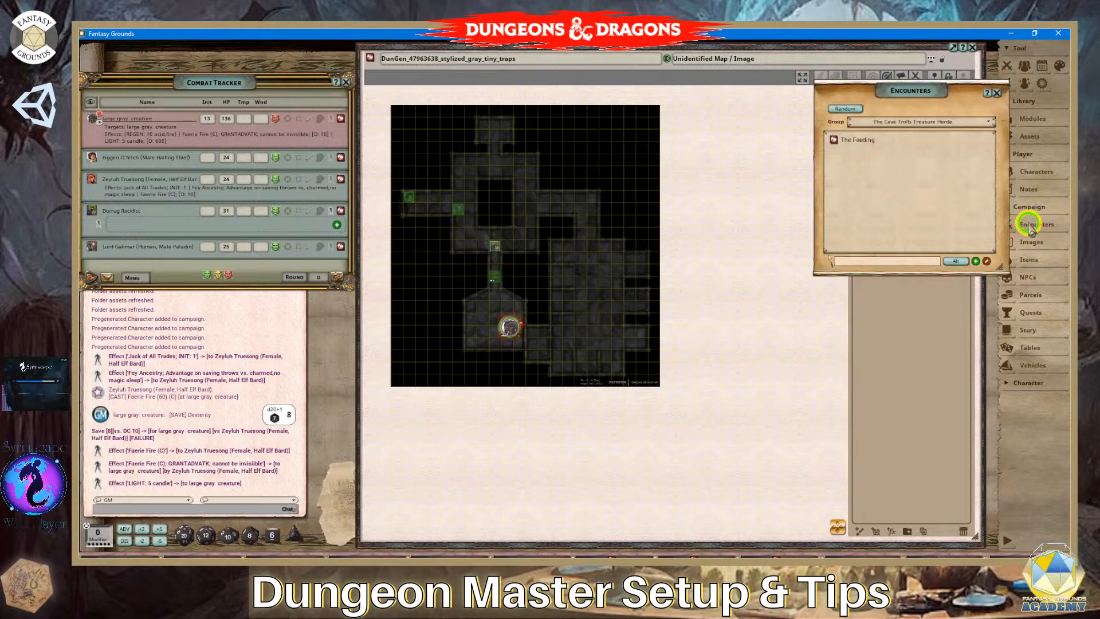
{"action": "left_click", "coordinate": [940, 123]}
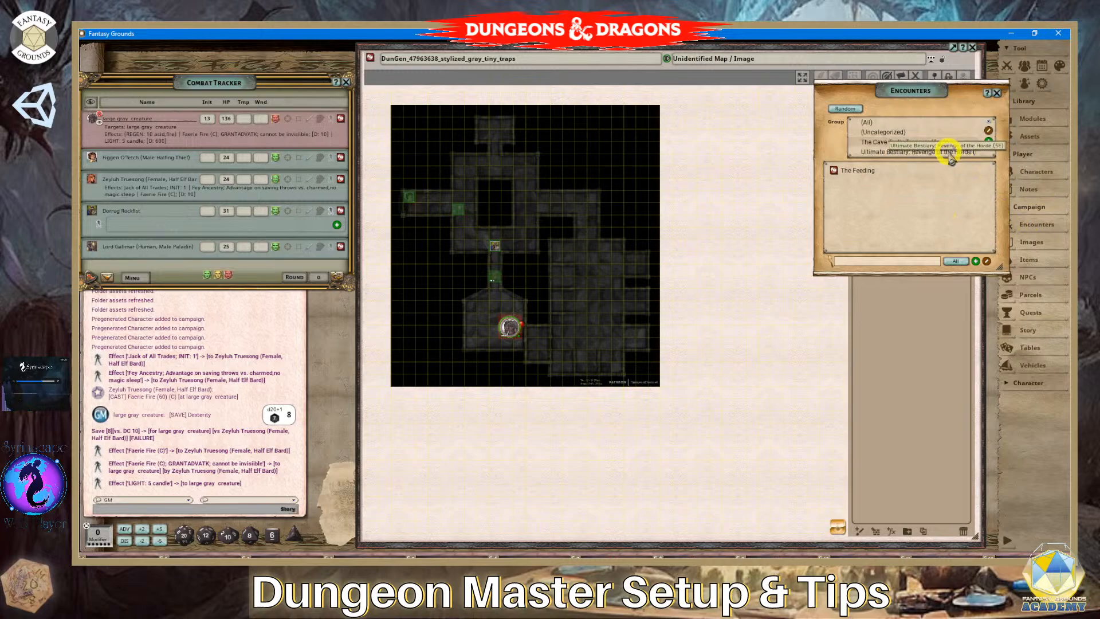
{"action": "left_click", "coordinate": [947, 152]}
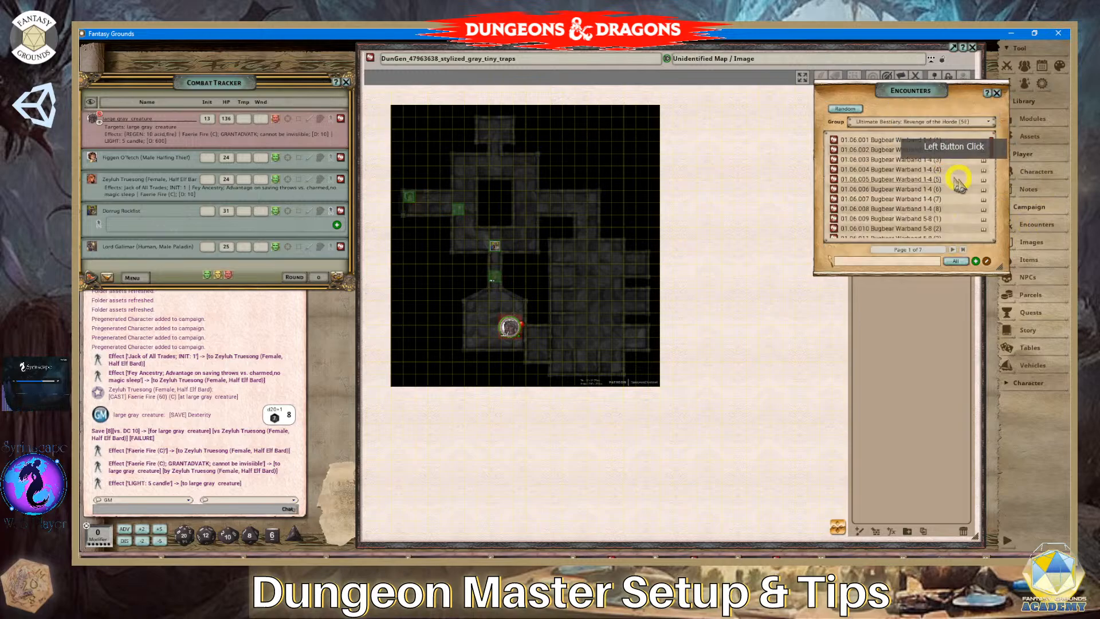
{"action": "scroll", "coordinate": [956, 206], "scroll_direction": "down", "scroll_amount": 5}
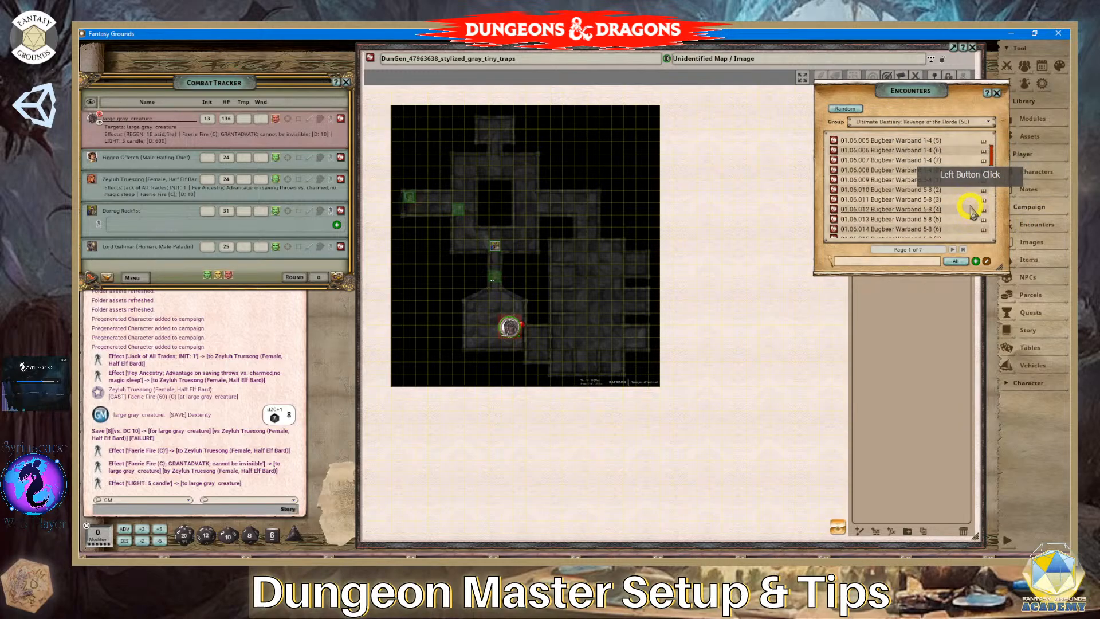
Search the encounters for "goblin" and browse to the Cave Goblin Warband CR 1-4 entries.
{"action": "left_click", "coordinate": [853, 261]}
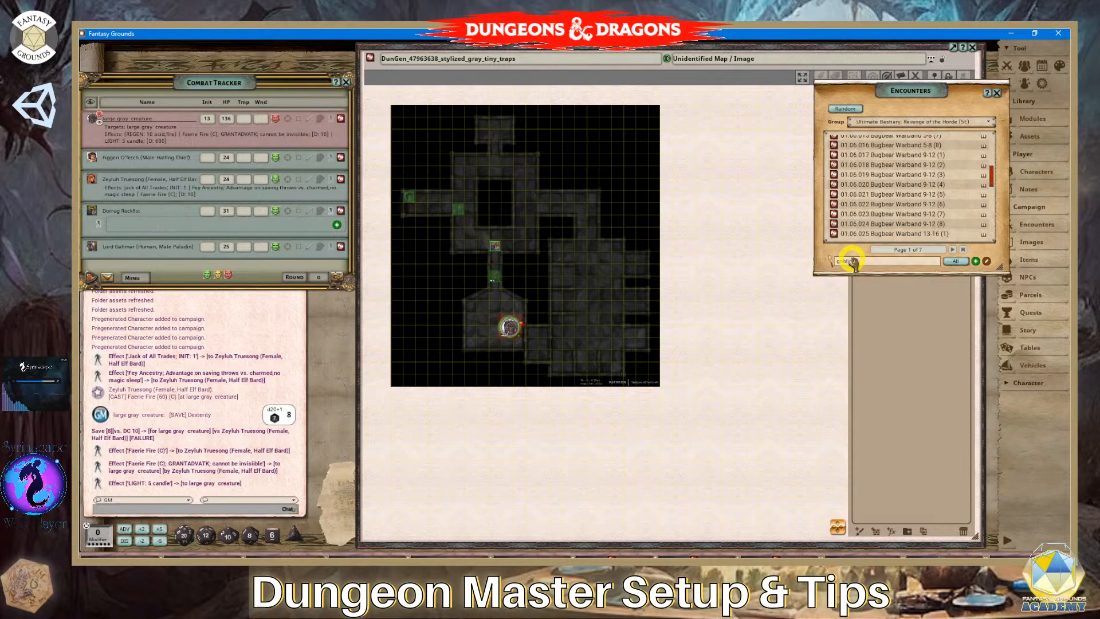
{"action": "type", "text": "goblin"}
{"action": "scroll", "coordinate": [956, 206], "scroll_direction": "down", "scroll_amount": 4}
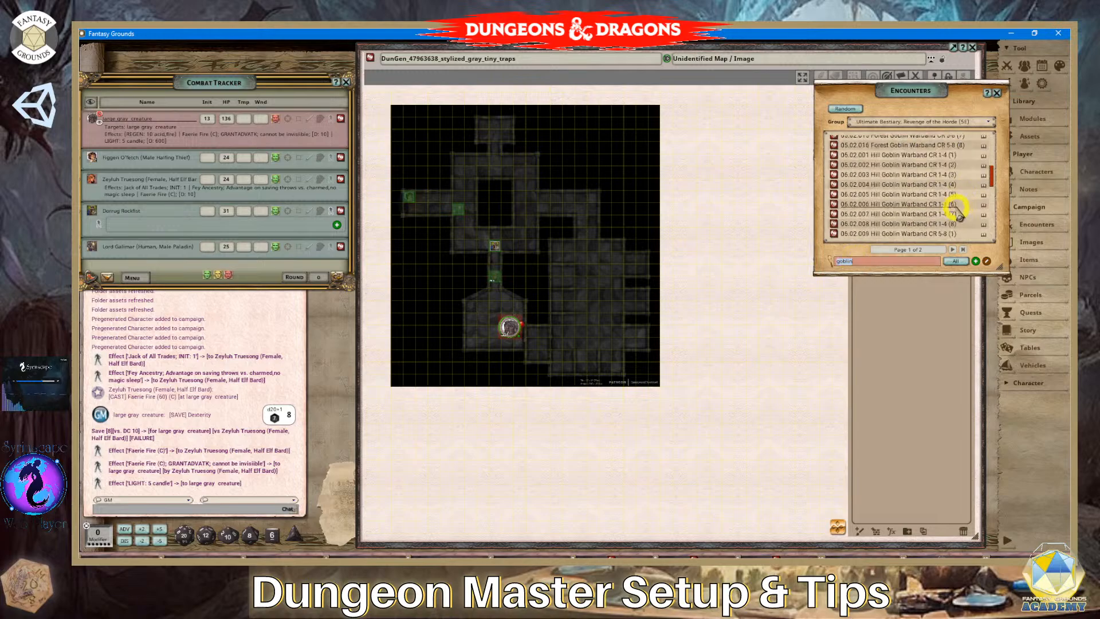
{"action": "scroll", "coordinate": [955, 210], "scroll_direction": "down", "scroll_amount": 6}
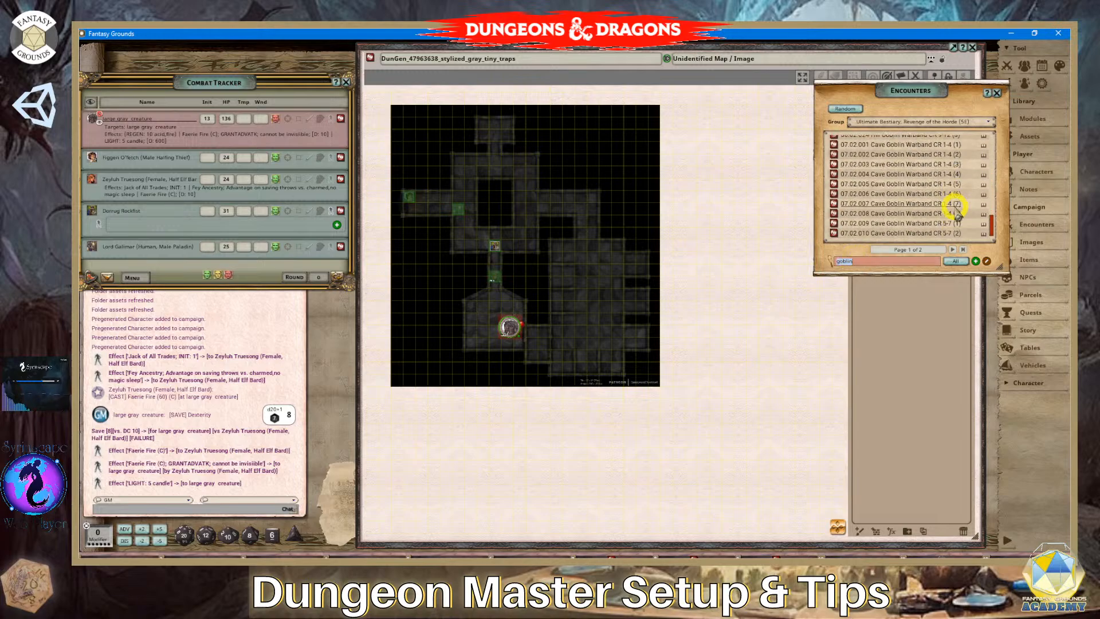
{"action": "scroll", "coordinate": [955, 220], "scroll_direction": "up", "scroll_amount": 2}
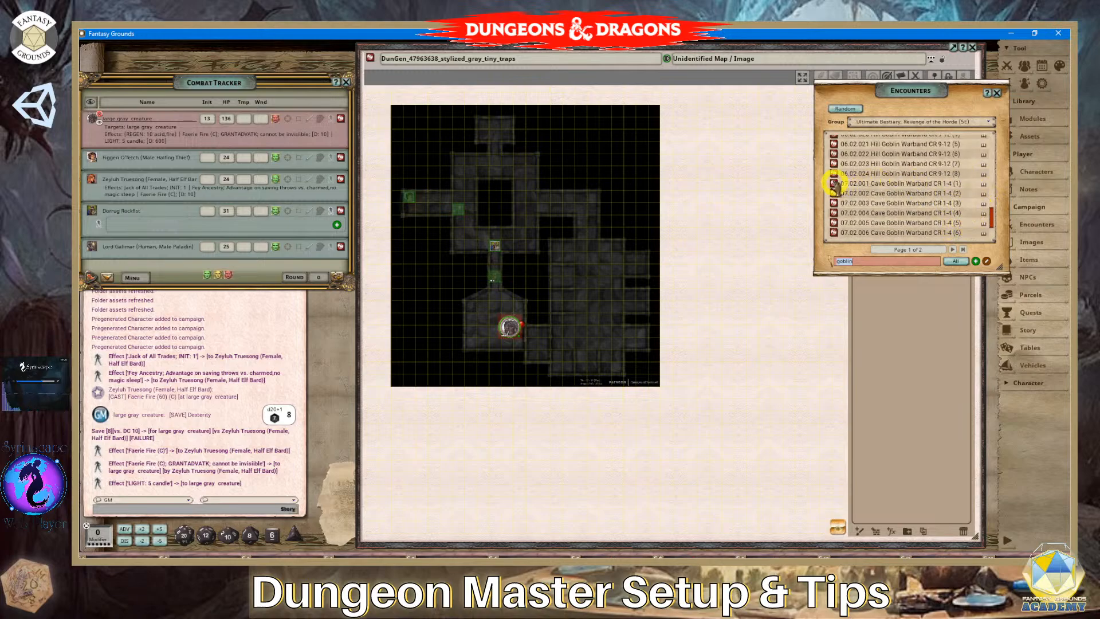
Examine the contents of the 07.02.002 and 07.02.003 Cave Goblin Warband CR 1-4 encounters and close them.
{"action": "scroll", "coordinate": [927, 210], "scroll_direction": "up", "scroll_amount": 2}
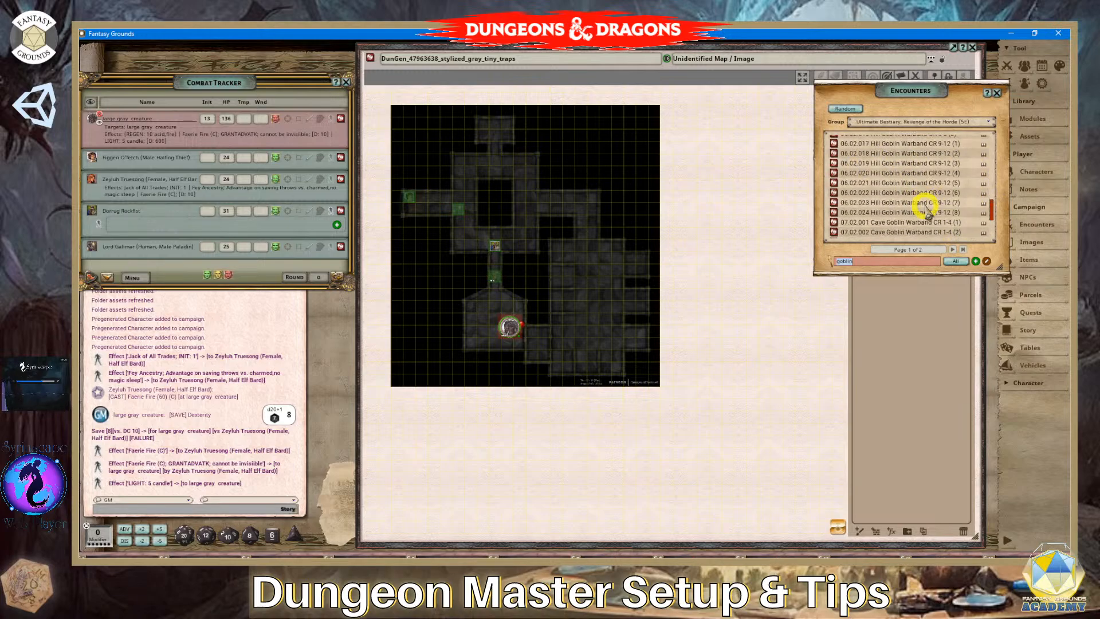
{"action": "scroll", "coordinate": [927, 211], "scroll_direction": "down", "scroll_amount": 1}
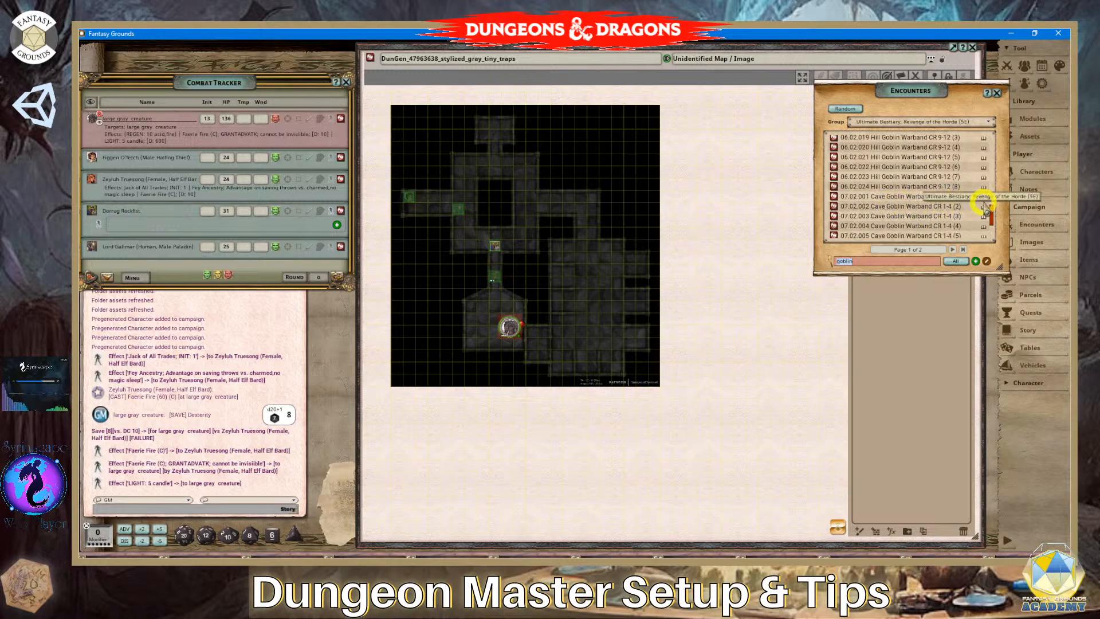
{"action": "left_click", "coordinate": [833, 207]}
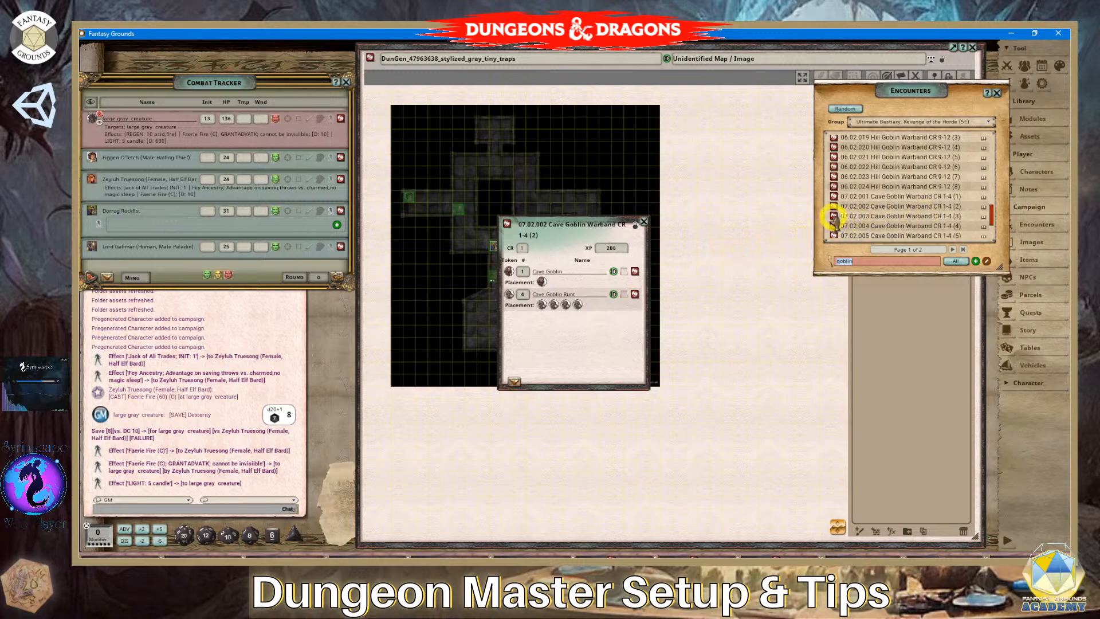
{"action": "left_click", "coordinate": [833, 216]}
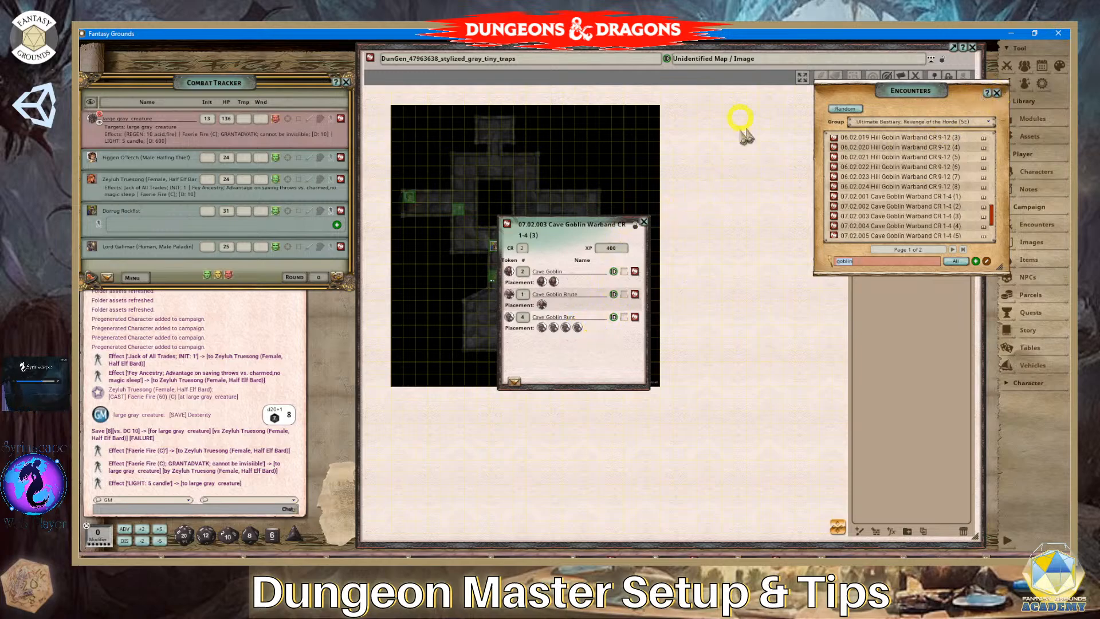
{"action": "left_click_drag", "start_coordinate": [579, 229], "coordinate": [466, 228]}
{"action": "left_click", "coordinate": [644, 222]}
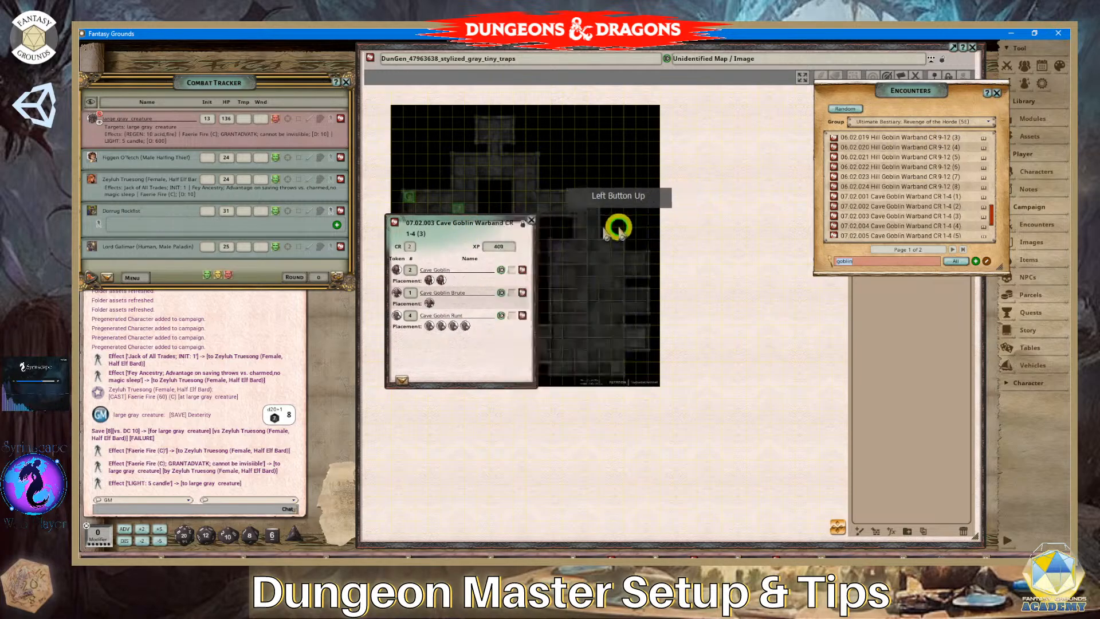
{"action": "left_click", "coordinate": [530, 220]}
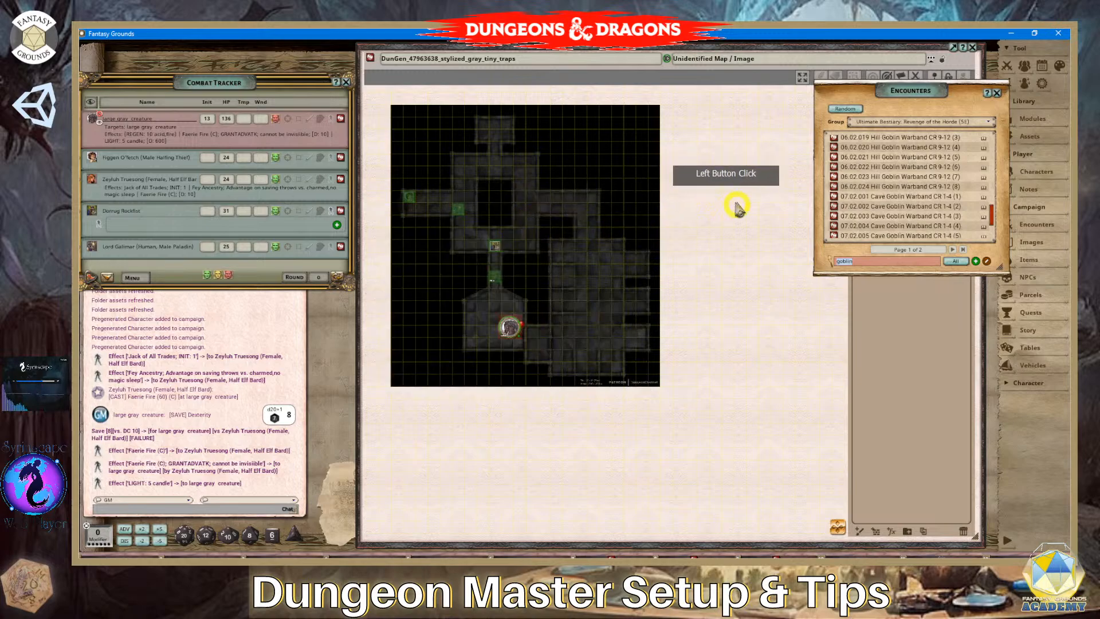
Open the 07.02.004 Cave Goblin Warband CR 1-4 (4) encounter, move it aside and close the encounters list.
{"action": "left_click", "coordinate": [833, 226]}
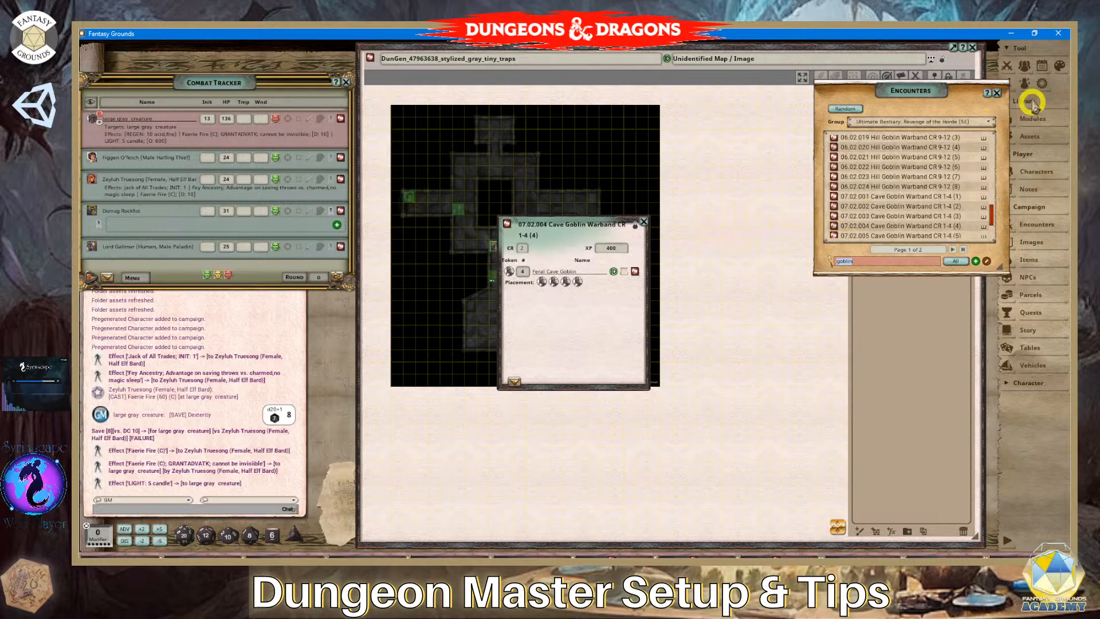
{"action": "left_click", "coordinate": [996, 92]}
{"action": "left_click_drag", "start_coordinate": [579, 229], "coordinate": [675, 209]}
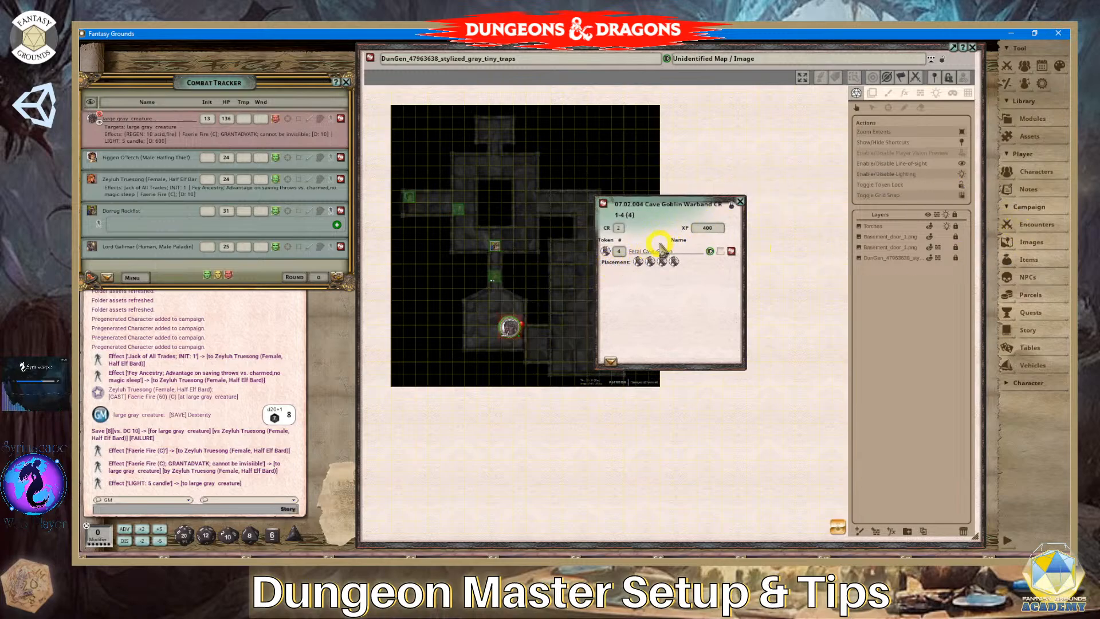
Pin a link to the opened Cave Goblin Warband encounter on the map at the northernmost room.
{"action": "left_click", "coordinate": [638, 282]}
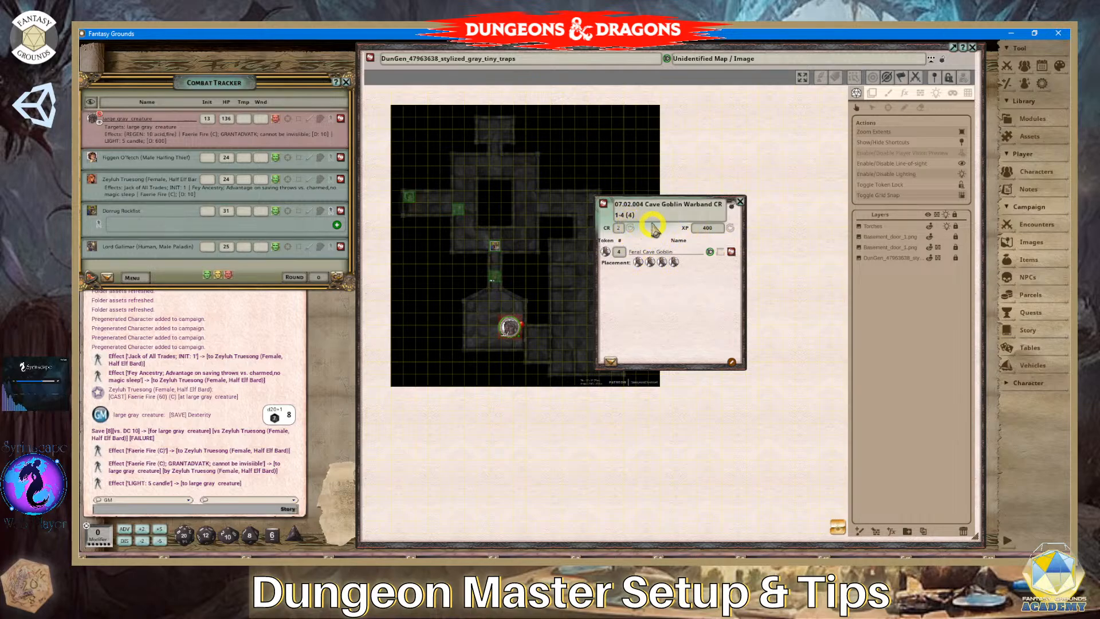
{"action": "left_click", "coordinate": [733, 205]}
{"action": "left_click_drag", "start_coordinate": [604, 204], "coordinate": [509, 122]}
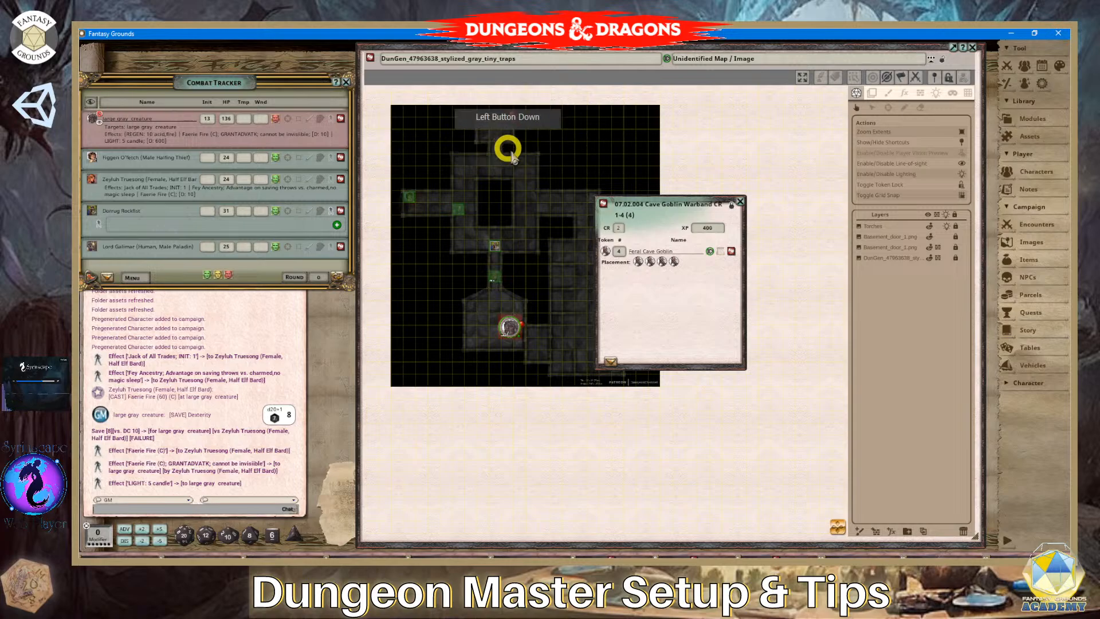
{"action": "scroll", "coordinate": [544, 183], "scroll_direction": "up", "scroll_amount": 2}
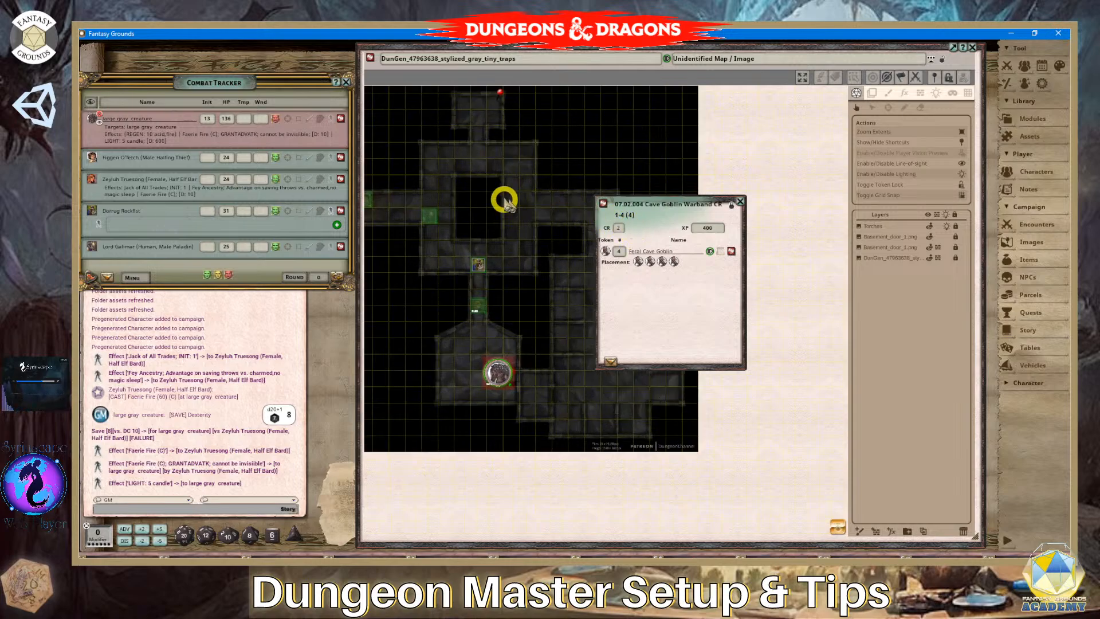
Pre-place the first two Feral Cave Goblins at the south end of the eastern corridor and in the northernmost room.
{"action": "left_click_drag", "start_coordinate": [678, 206], "coordinate": [619, 133]}
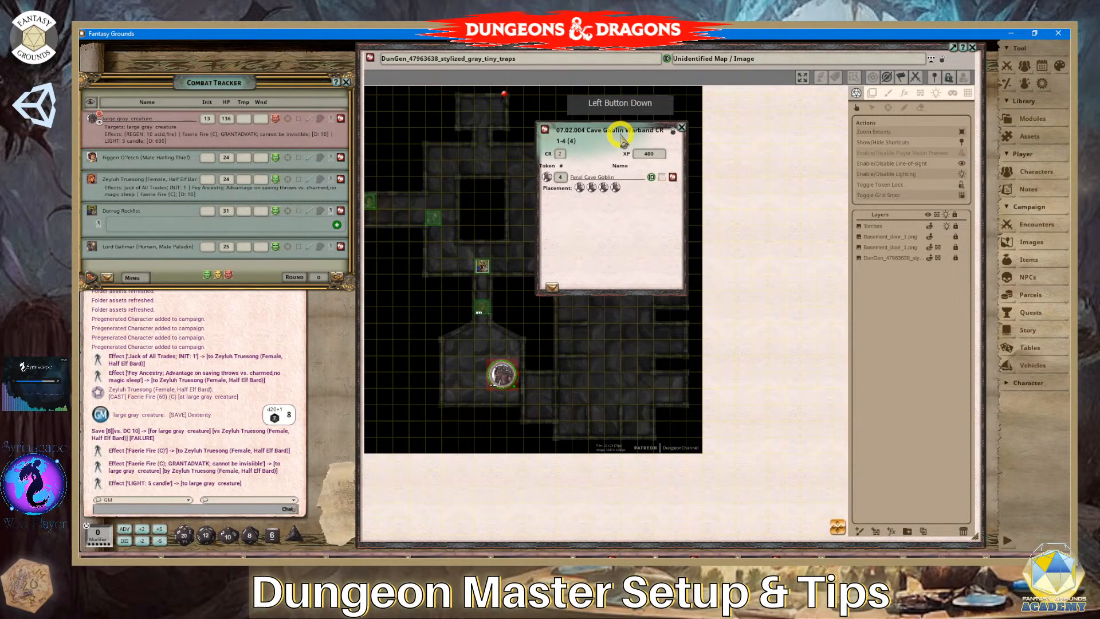
{"action": "scroll", "coordinate": [498, 249], "scroll_direction": "up", "scroll_amount": 2}
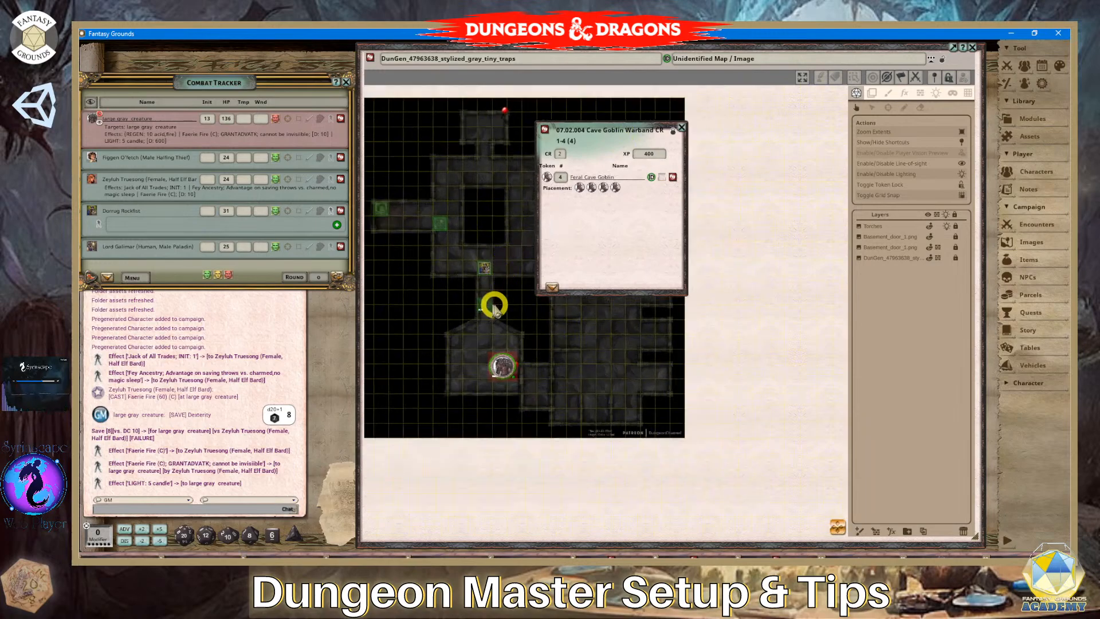
{"action": "scroll", "coordinate": [495, 326], "scroll_direction": "down", "scroll_amount": 2}
{"action": "left_click_drag", "start_coordinate": [608, 131], "coordinate": [731, 182]}
{"action": "scroll", "coordinate": [614, 248], "scroll_direction": "up", "scroll_amount": 1}
{"action": "scroll", "coordinate": [613, 247], "scroll_direction": "up", "scroll_amount": 1}
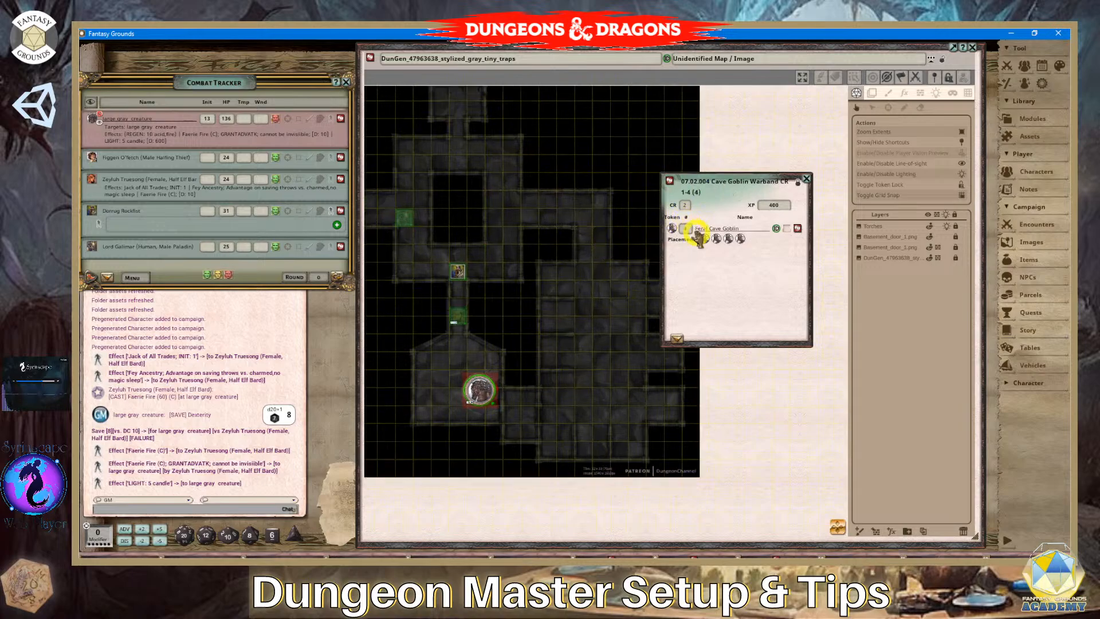
{"action": "left_click_drag", "start_coordinate": [704, 240], "coordinate": [599, 253]}
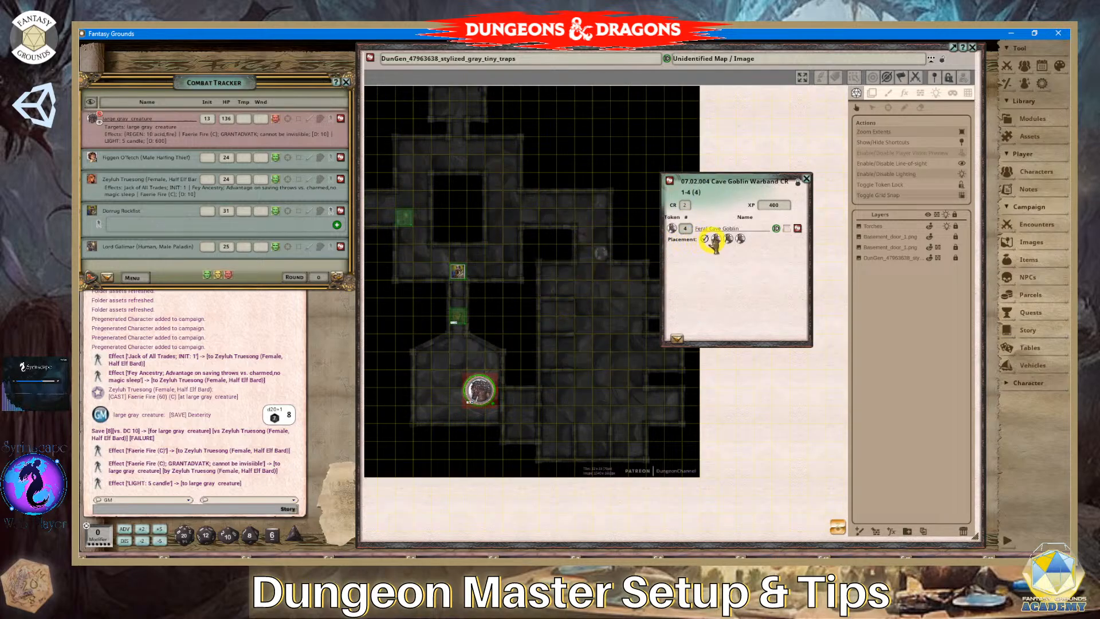
{"action": "left_click_drag", "start_coordinate": [713, 240], "coordinate": [458, 99]}
Pre-place the other two Feral Cave Goblins in the large eastern room and the north side of the ring-shaped room, closing the encounter.
{"action": "scroll", "coordinate": [457, 215], "scroll_direction": "down", "scroll_amount": 1}
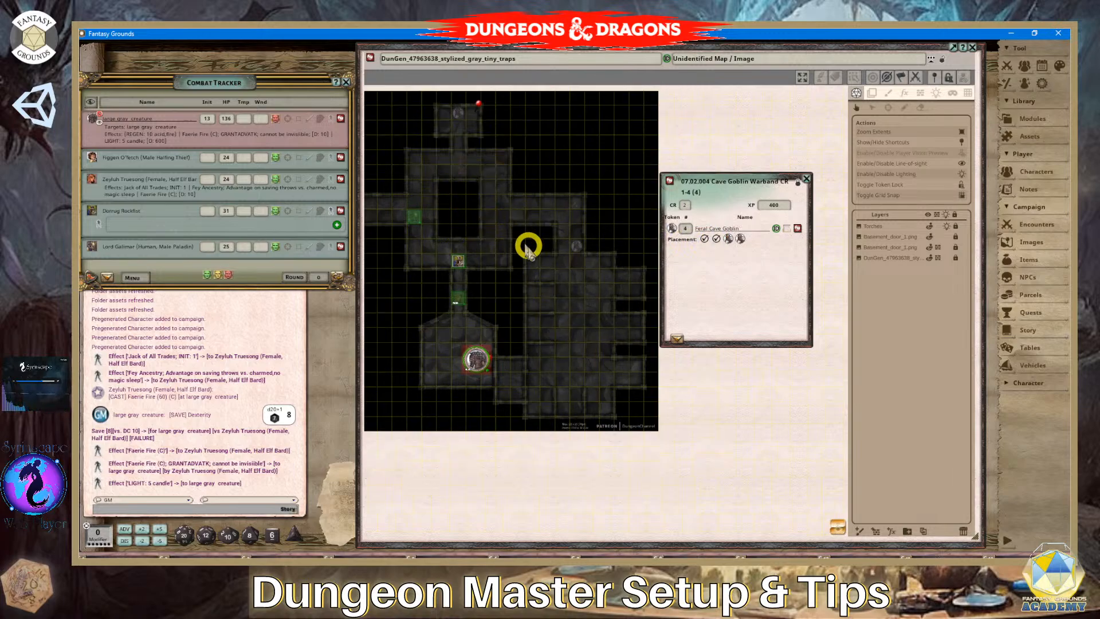
{"action": "left_click_drag", "start_coordinate": [727, 239], "coordinate": [562, 275]}
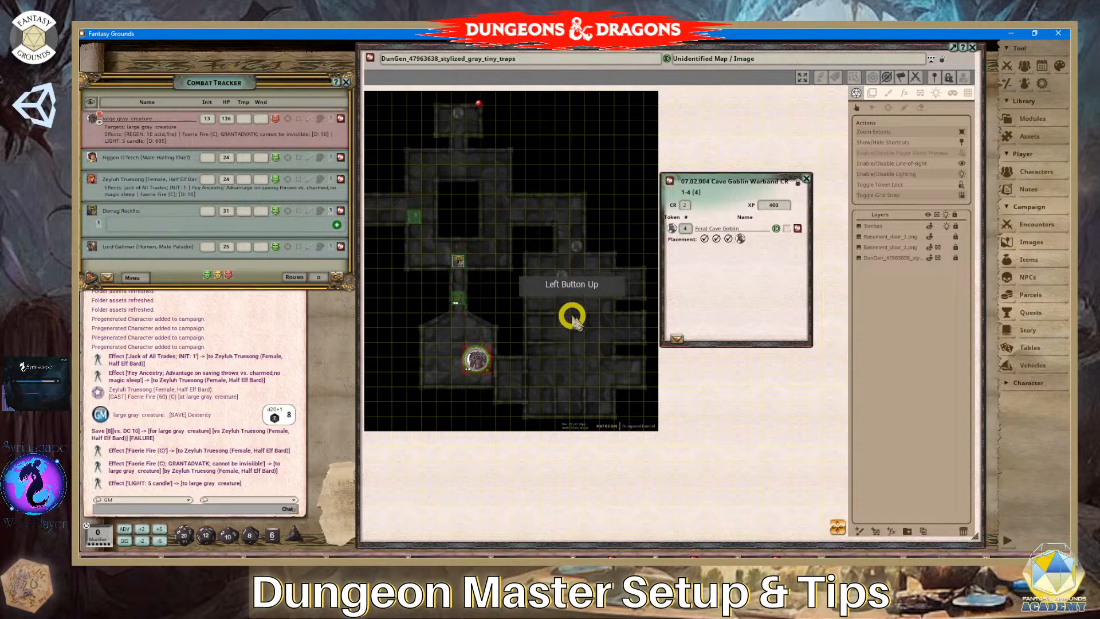
{"action": "left_click_drag", "start_coordinate": [741, 240], "coordinate": [458, 157]}
{"action": "scroll", "coordinate": [437, 258], "scroll_direction": "down", "scroll_amount": 2}
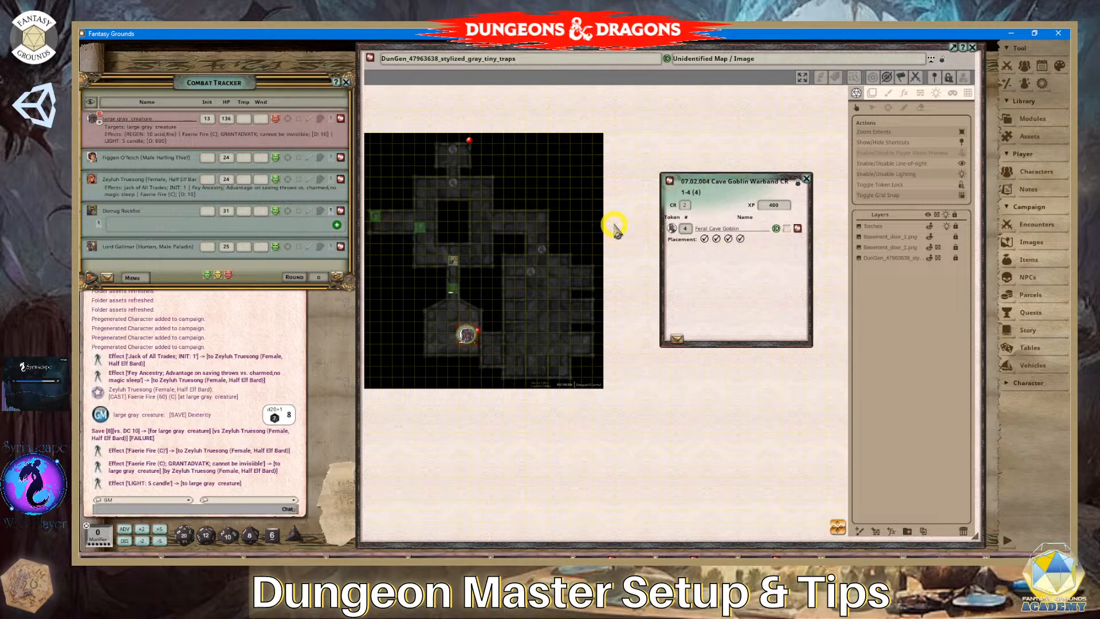
{"action": "left_click", "coordinate": [806, 178]}
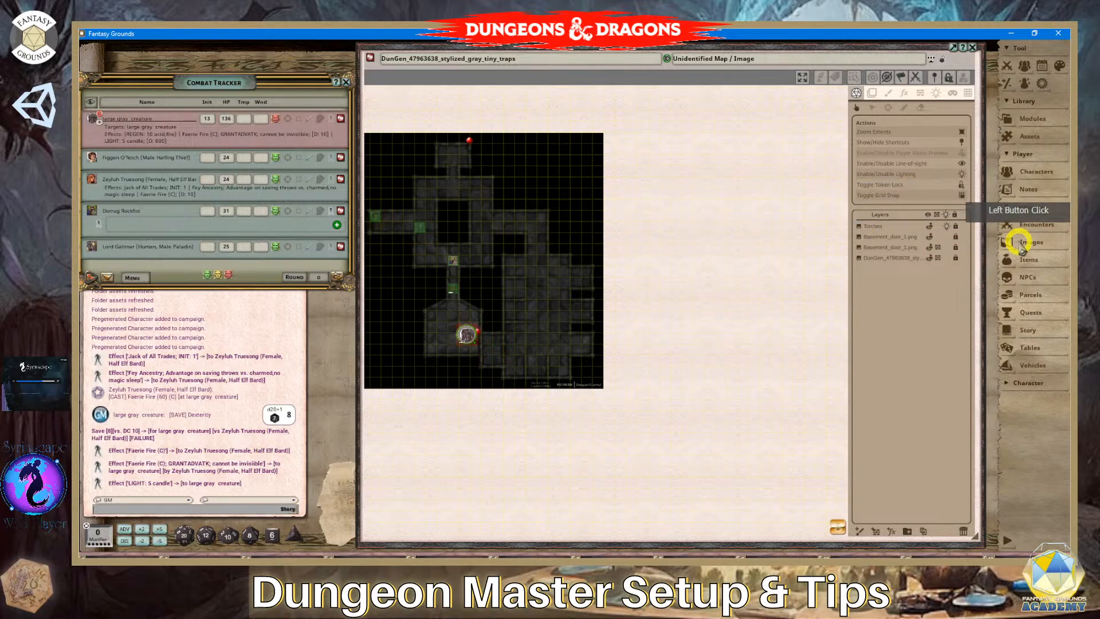
Open the random encounters list from the encounters list and move it beside the map.
{"action": "left_click", "coordinate": [1036, 235]}
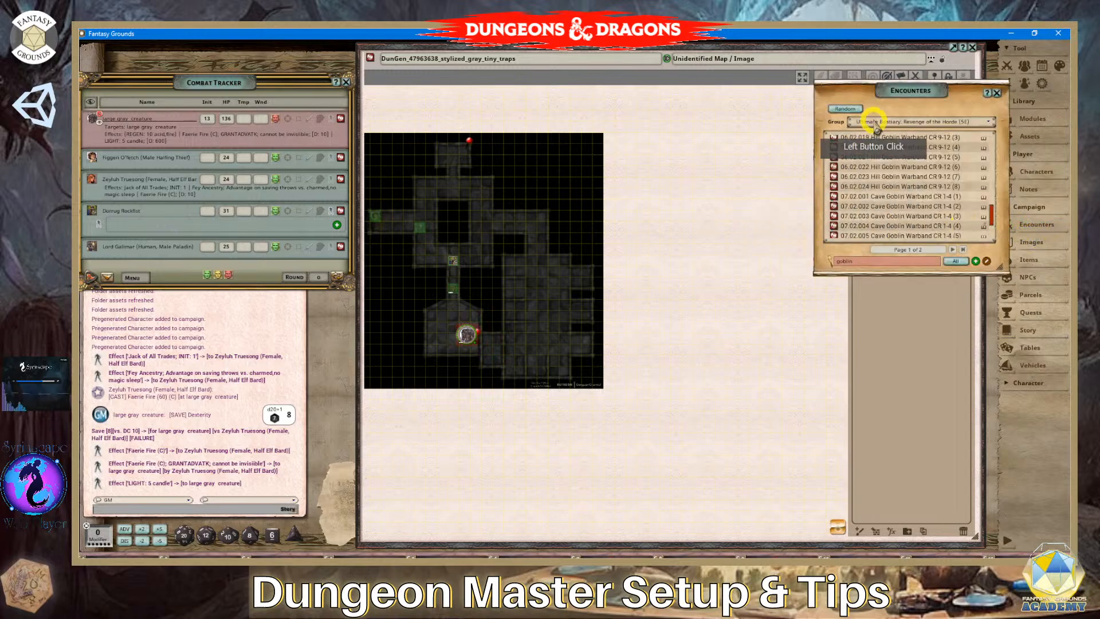
{"action": "left_click_drag", "start_coordinate": [888, 122], "coordinate": [702, 144]}
{"action": "left_click", "coordinate": [702, 144]}
{"action": "left_click", "coordinate": [854, 129]}
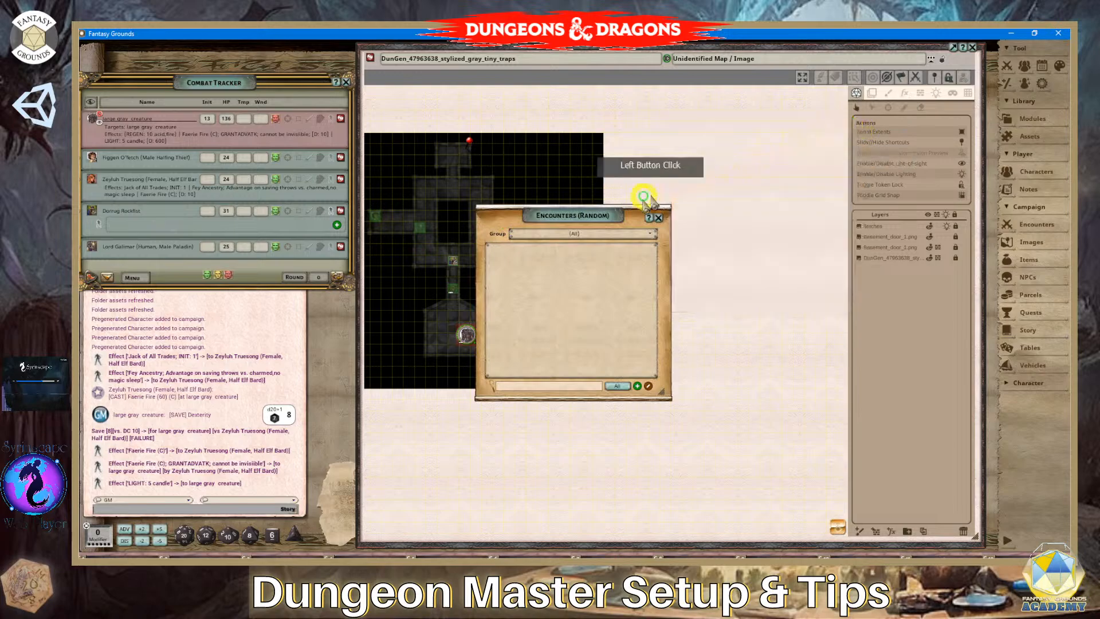
{"action": "left_click_drag", "start_coordinate": [592, 212], "coordinate": [719, 144]}
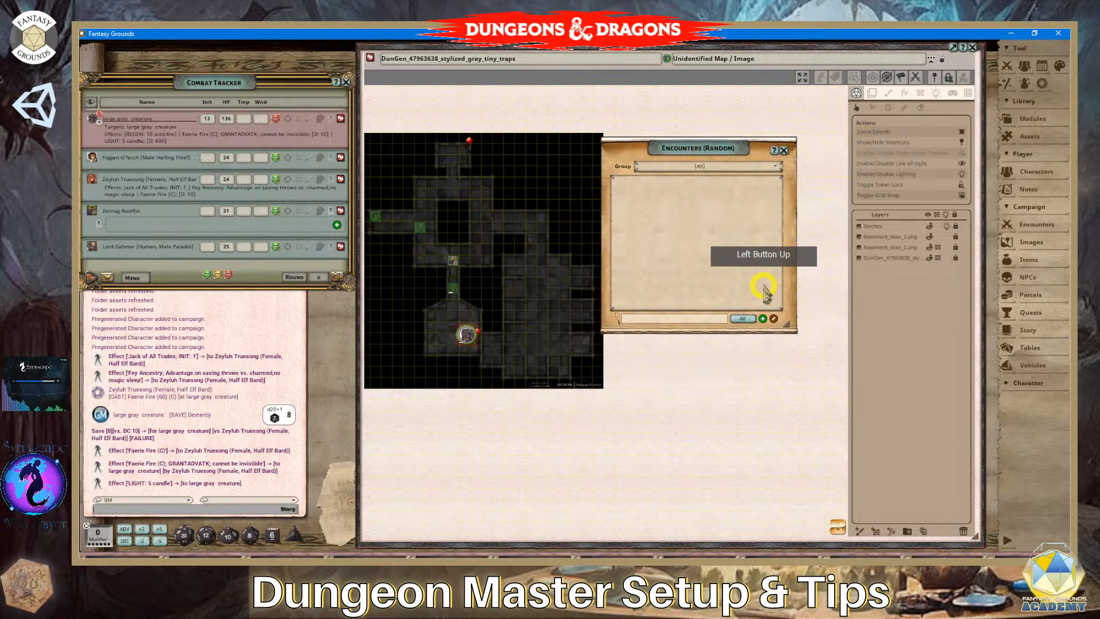
Create a new random encounter named "Goblin Guards".
{"action": "left_click", "coordinate": [763, 319]}
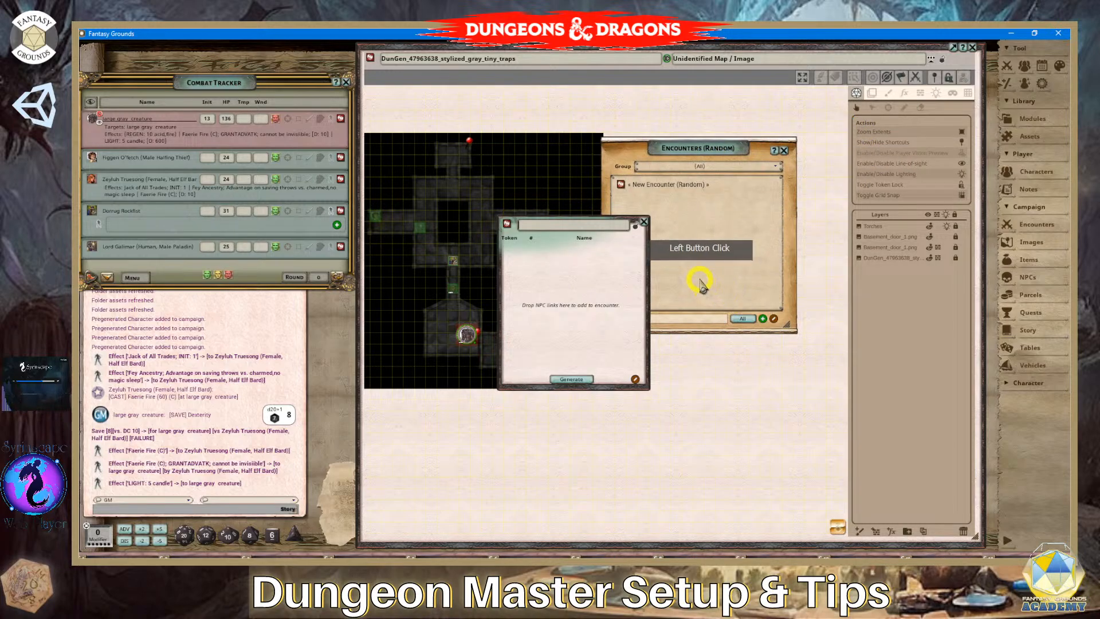
{"action": "left_click", "coordinate": [552, 232]}
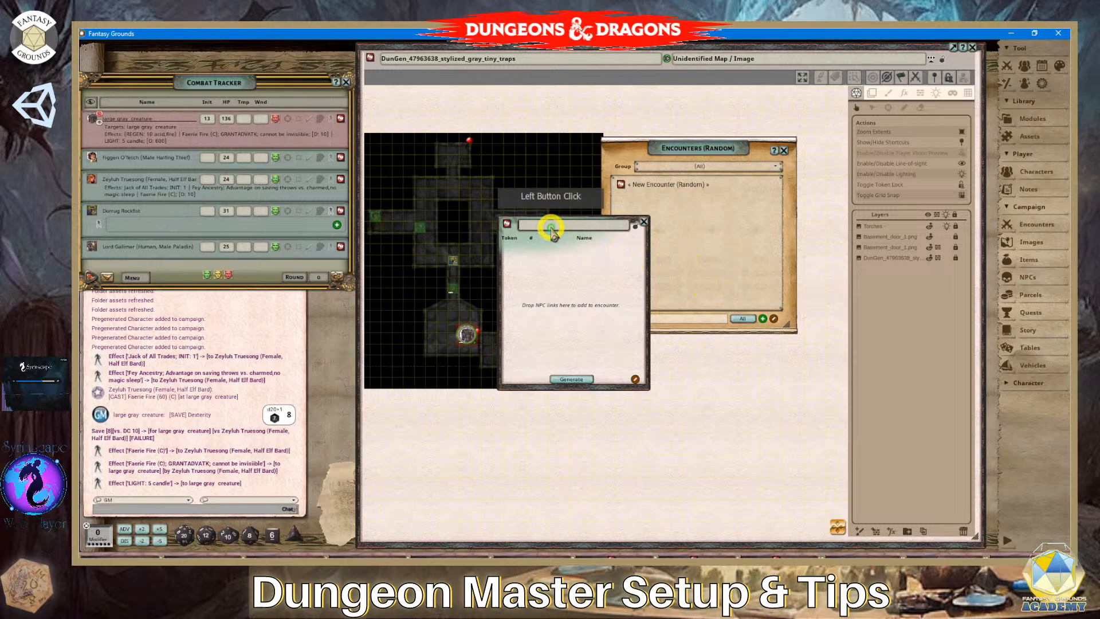
{"action": "type", "text": "Go"}
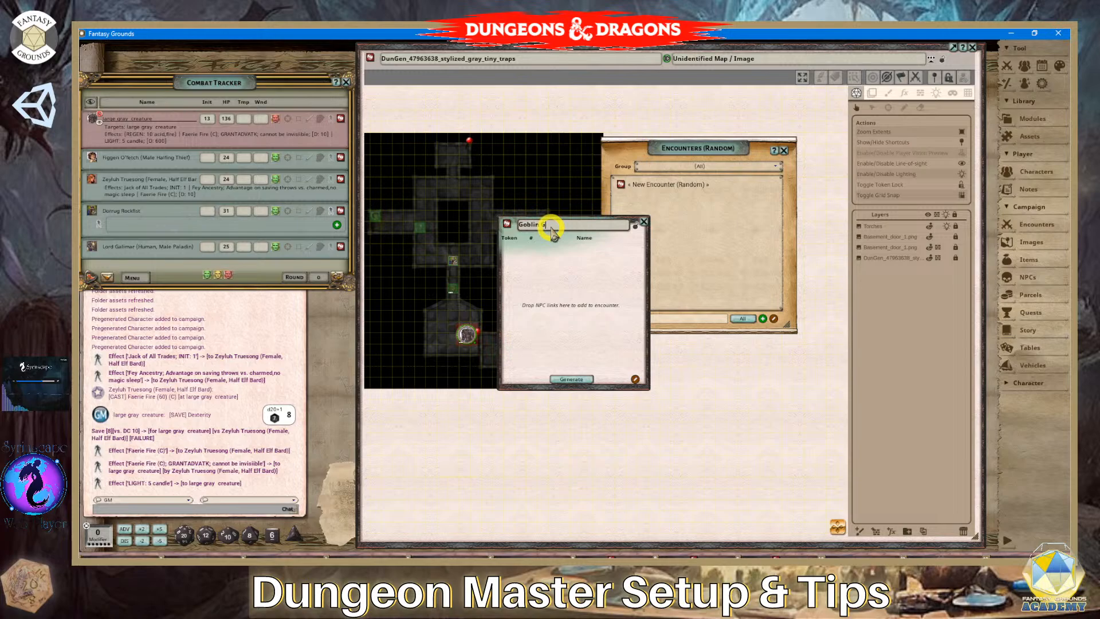
{"action": "type", "text": "blin Guards"}
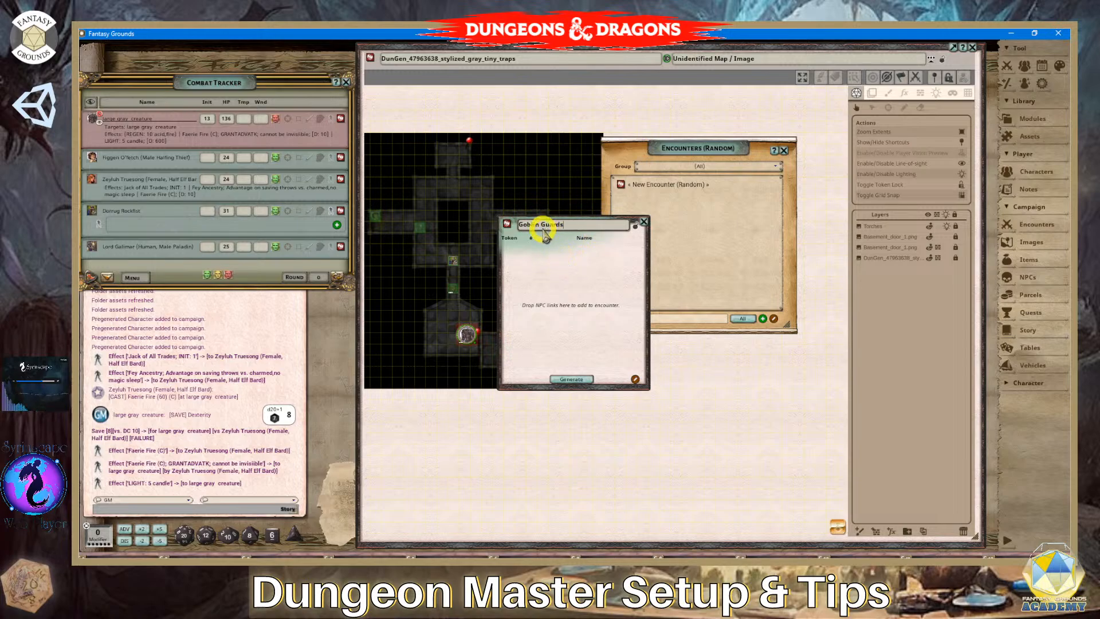
{"action": "left_click", "coordinate": [653, 233]}
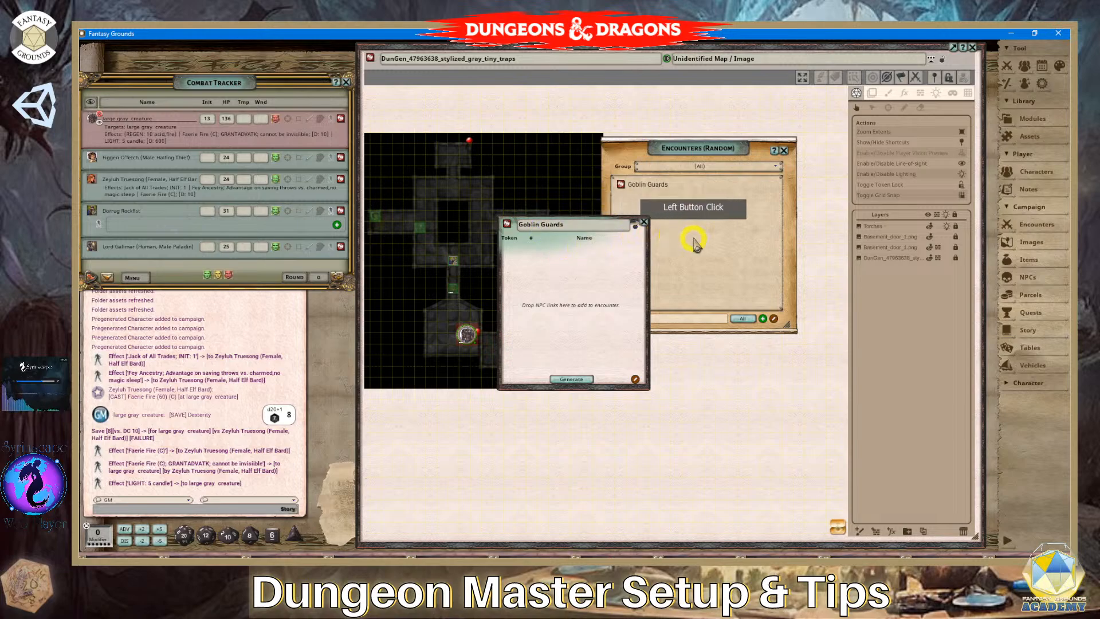
Open the NPC list, show all groups and search it for "Goblin".
{"action": "left_click", "coordinate": [1023, 279]}
{"action": "left_click_drag", "start_coordinate": [624, 147], "coordinate": [833, 147]}
{"action": "left_click", "coordinate": [838, 179]}
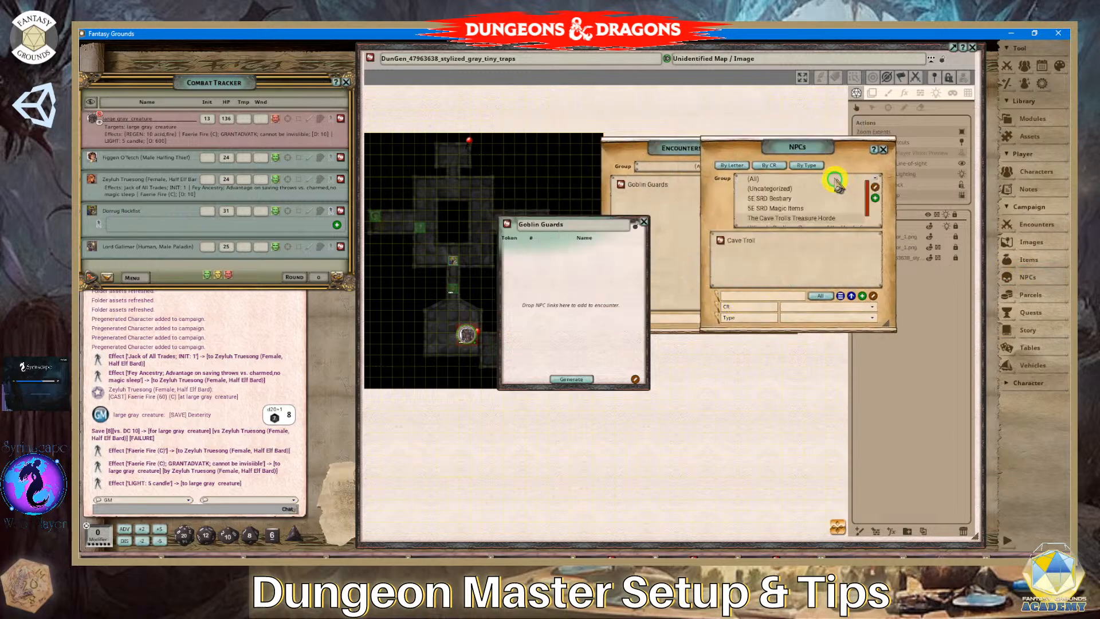
{"action": "left_click", "coordinate": [756, 179]}
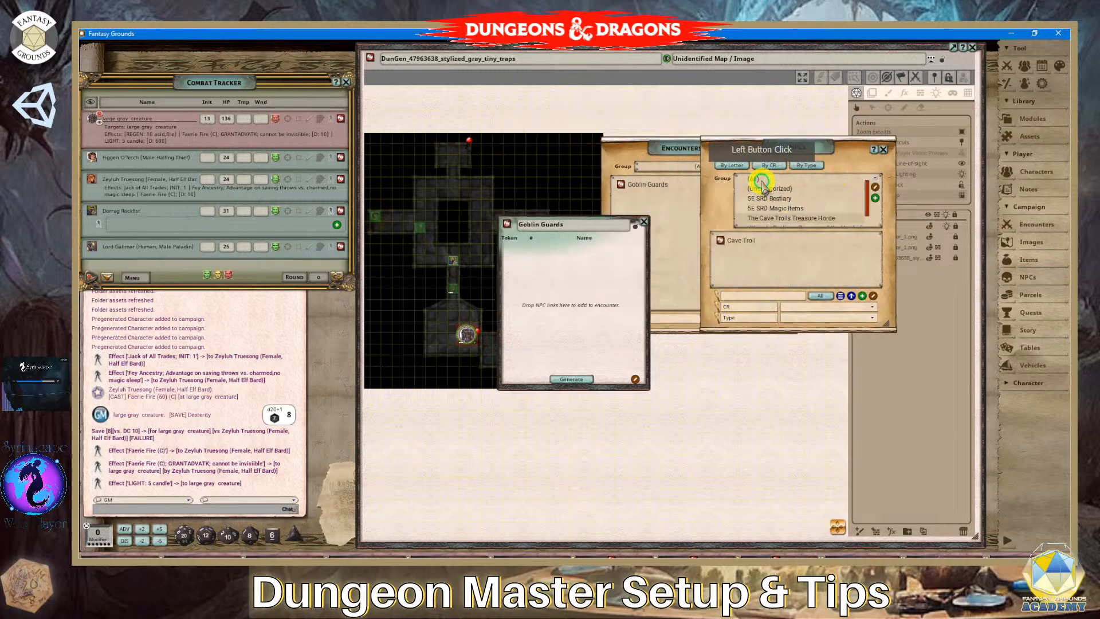
{"action": "left_click", "coordinate": [741, 297]}
{"action": "type", "text": "Go"}
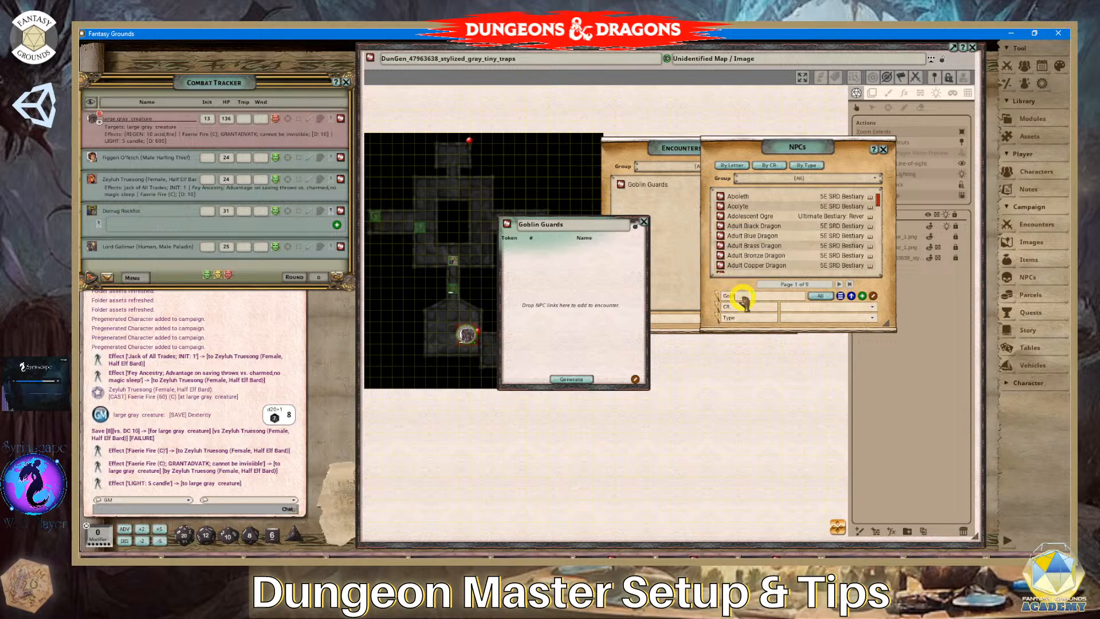
{"action": "type", "text": "blin"}
{"action": "key", "text": "Return"}
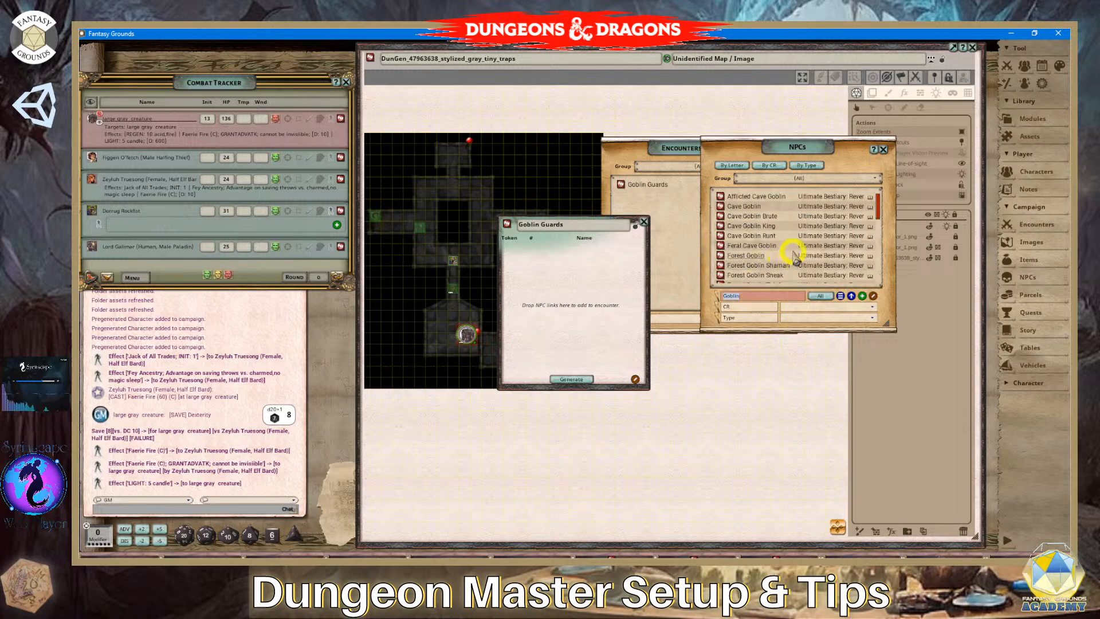
Add the Cave Goblin and Cave Goblin Brute NPCs to the Goblin Guards random encounter.
{"action": "left_click", "coordinate": [721, 207]}
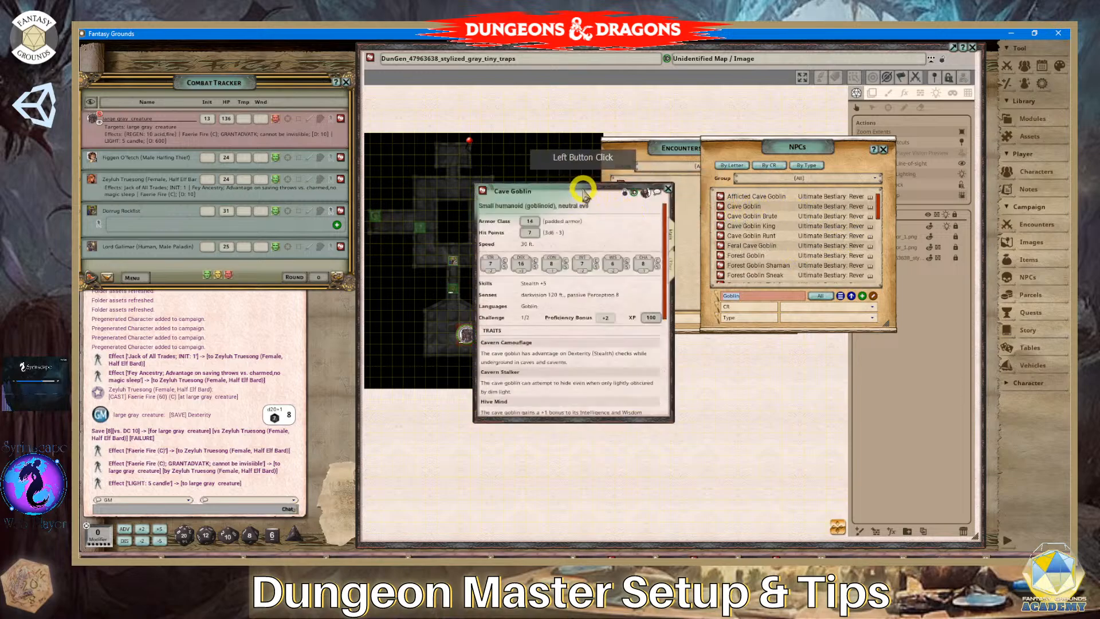
{"action": "left_click_drag", "start_coordinate": [582, 187], "coordinate": [808, 217]}
{"action": "left_click_drag", "start_coordinate": [714, 217], "coordinate": [539, 262]}
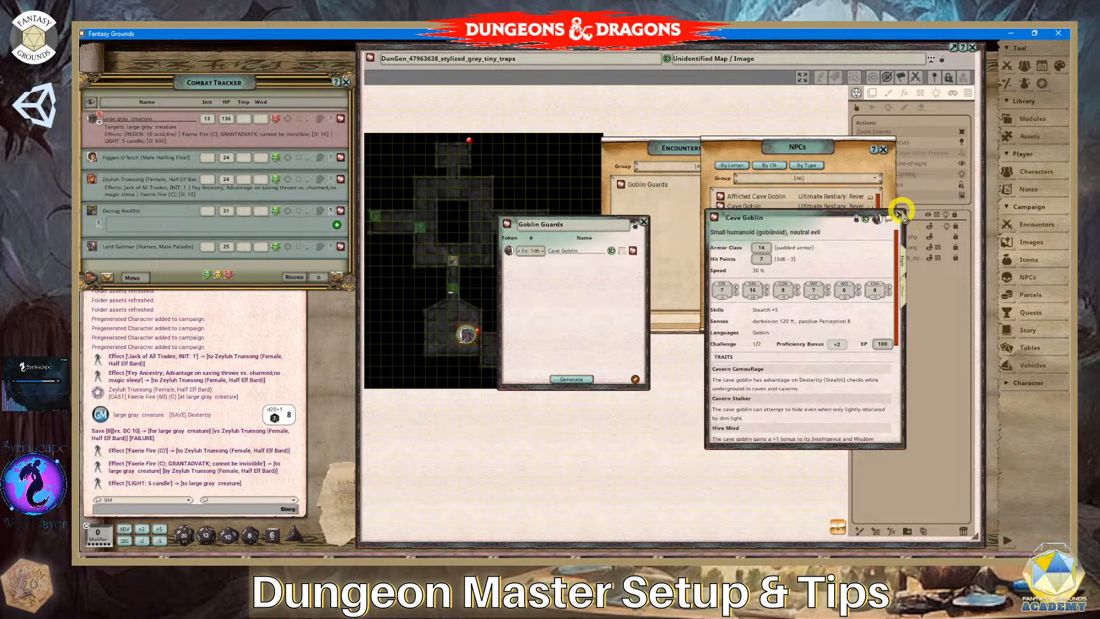
{"action": "left_click", "coordinate": [898, 213]}
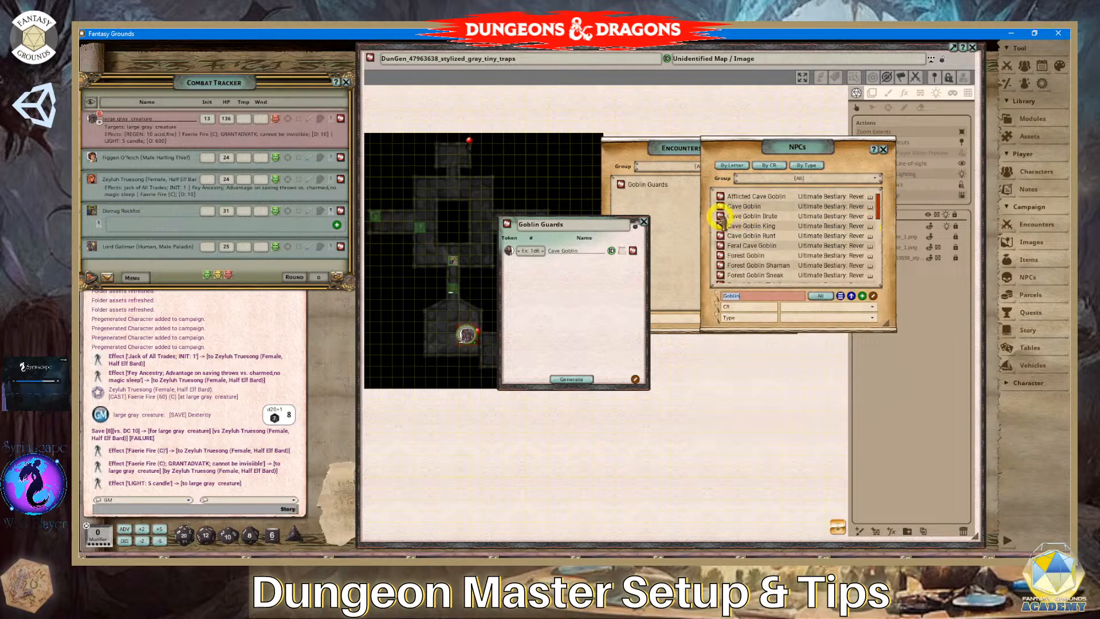
{"action": "left_click_drag", "start_coordinate": [721, 216], "coordinate": [536, 280]}
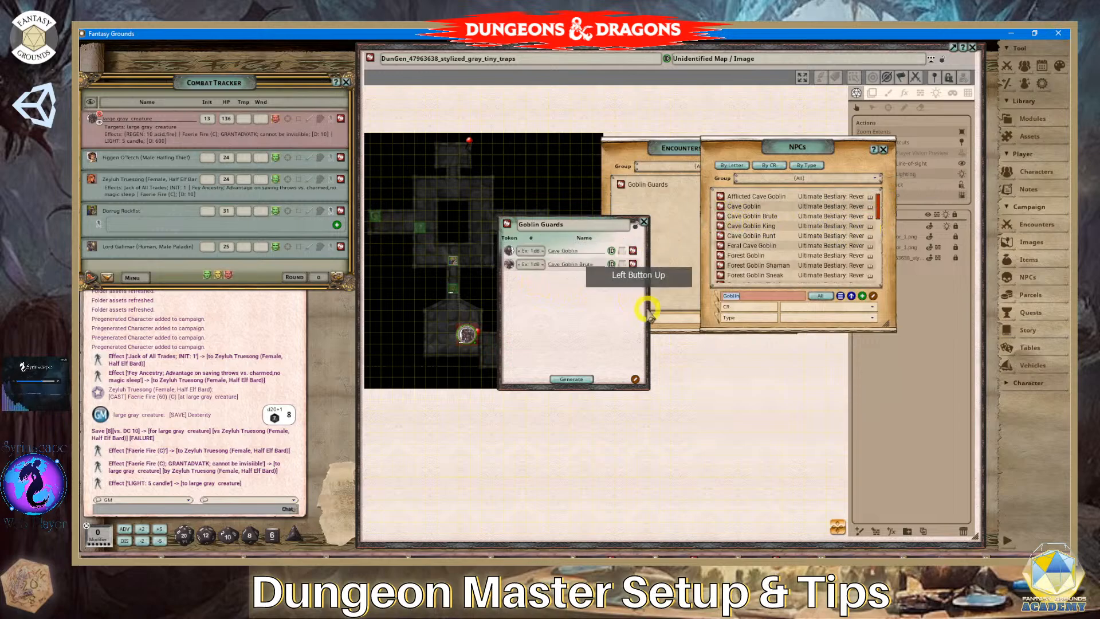
Set the Cave Goblin count in the Goblin Guards random encounter to $PC-1 and close the NPC and random encounter lists.
{"action": "left_click", "coordinate": [530, 250]}
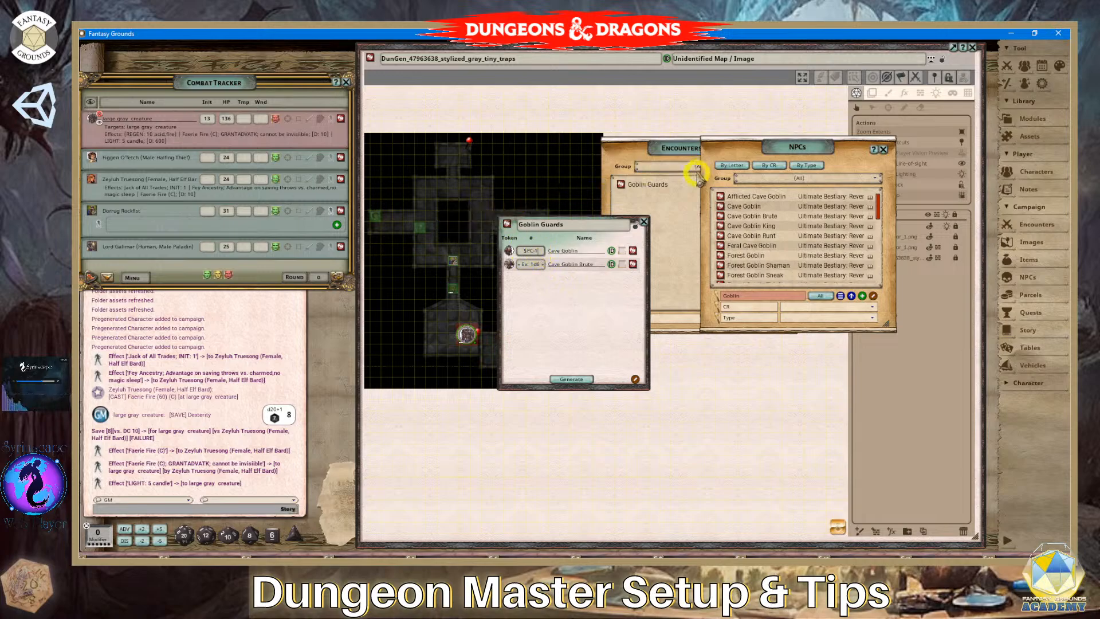
{"action": "left_click", "coordinate": [889, 150]}
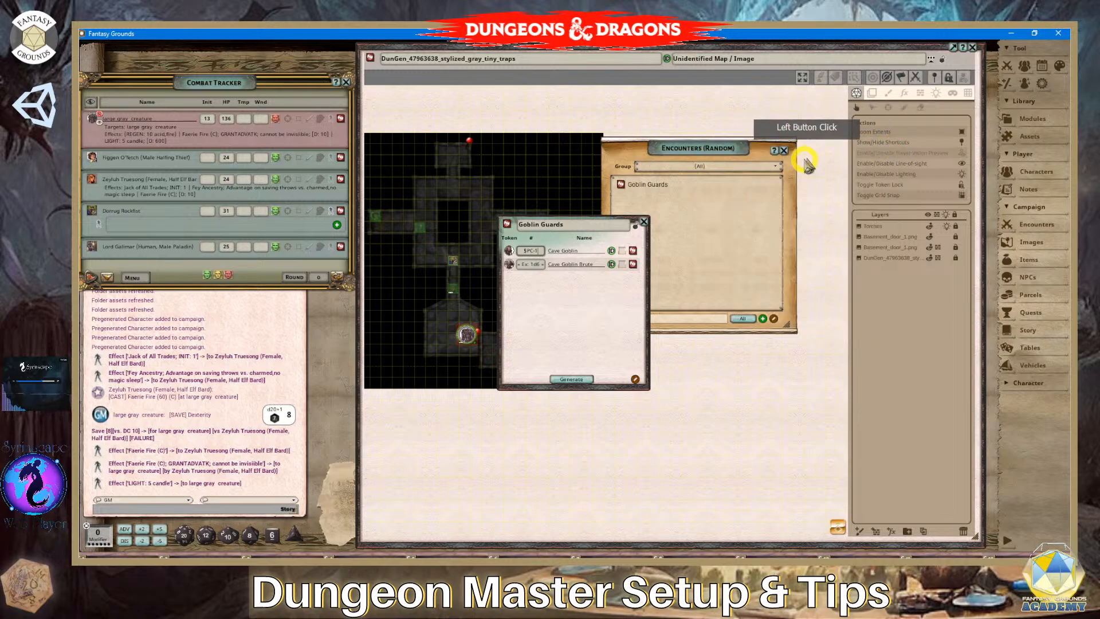
{"action": "left_click", "coordinate": [786, 148]}
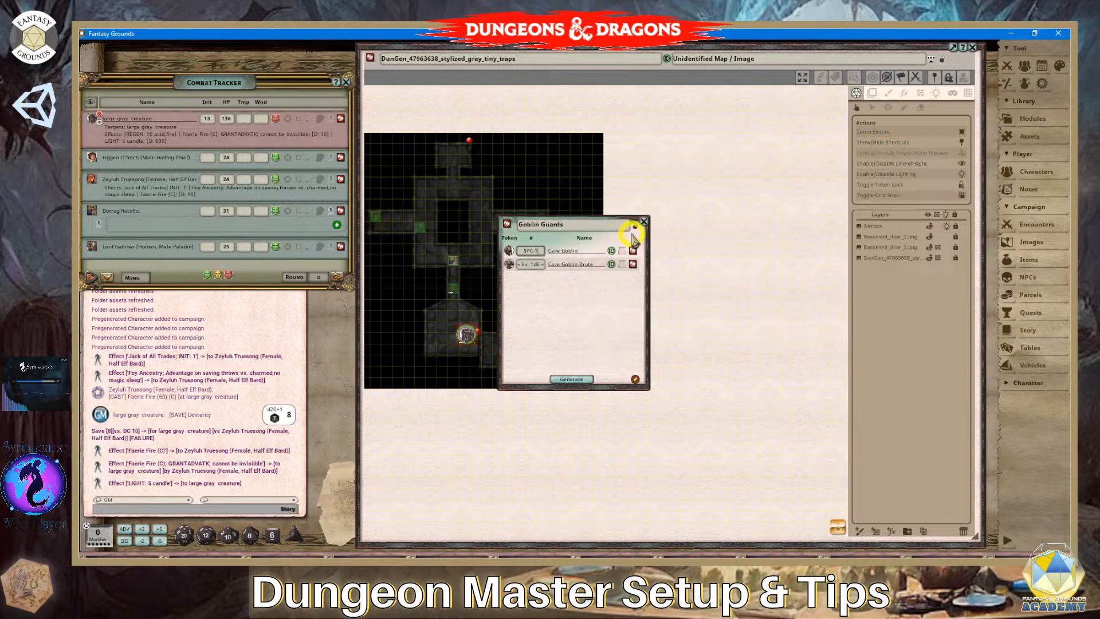
Move the Goblin Guards random encounter window upward and pin the encounter to the map's northernmost room.
{"action": "left_click_drag", "start_coordinate": [637, 236], "coordinate": [658, 147]}
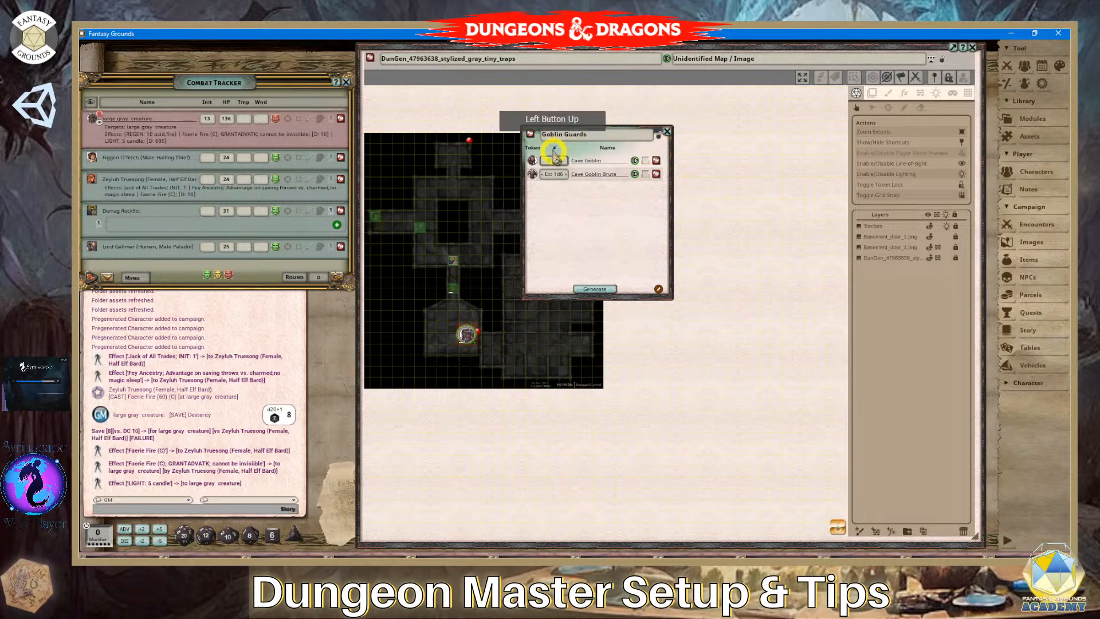
{"action": "left_click_drag", "start_coordinate": [532, 135], "coordinate": [445, 150]}
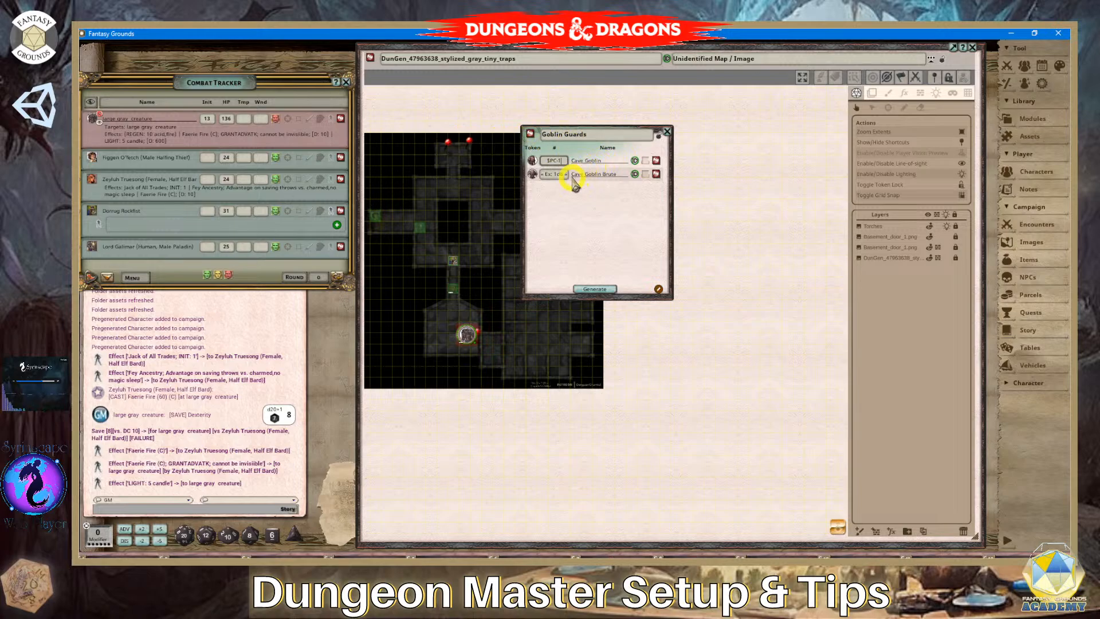
Set the Cave Goblin Brute count to 1 and the Cave Goblin count to 1+$PC, and lock the random encounter.
{"action": "left_click", "coordinate": [554, 174]}
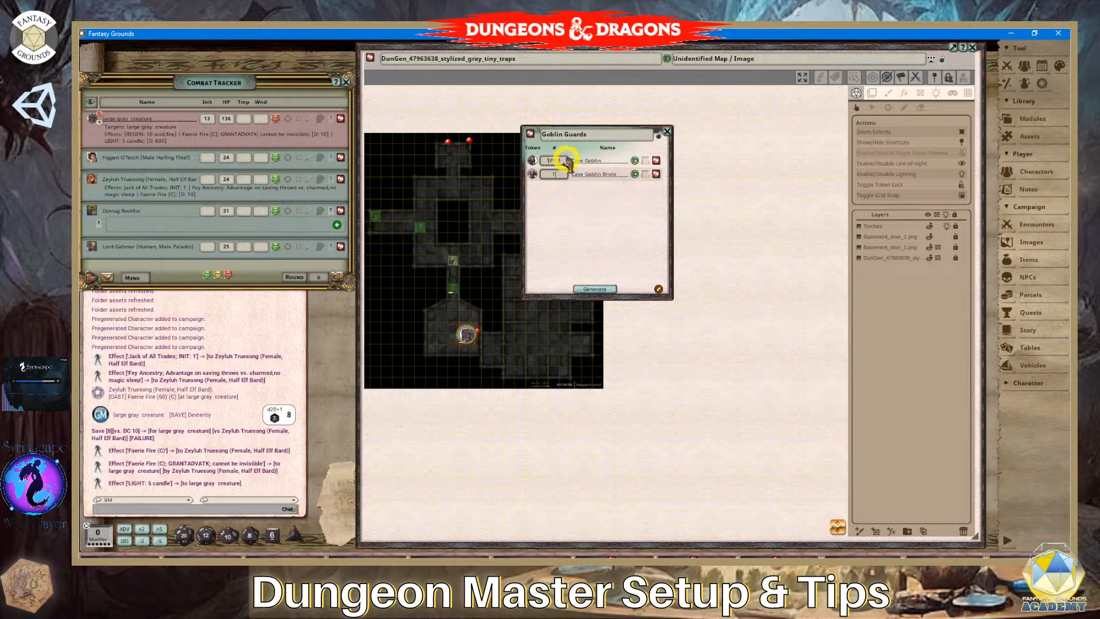
{"action": "left_click", "coordinate": [620, 183]}
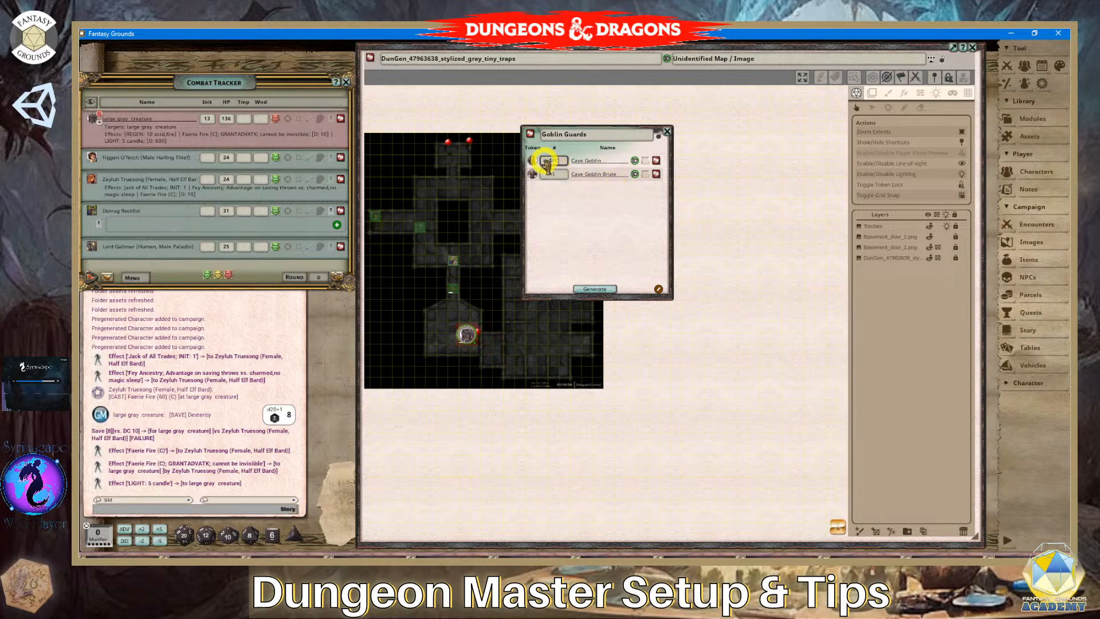
{"action": "left_click", "coordinate": [556, 174]}
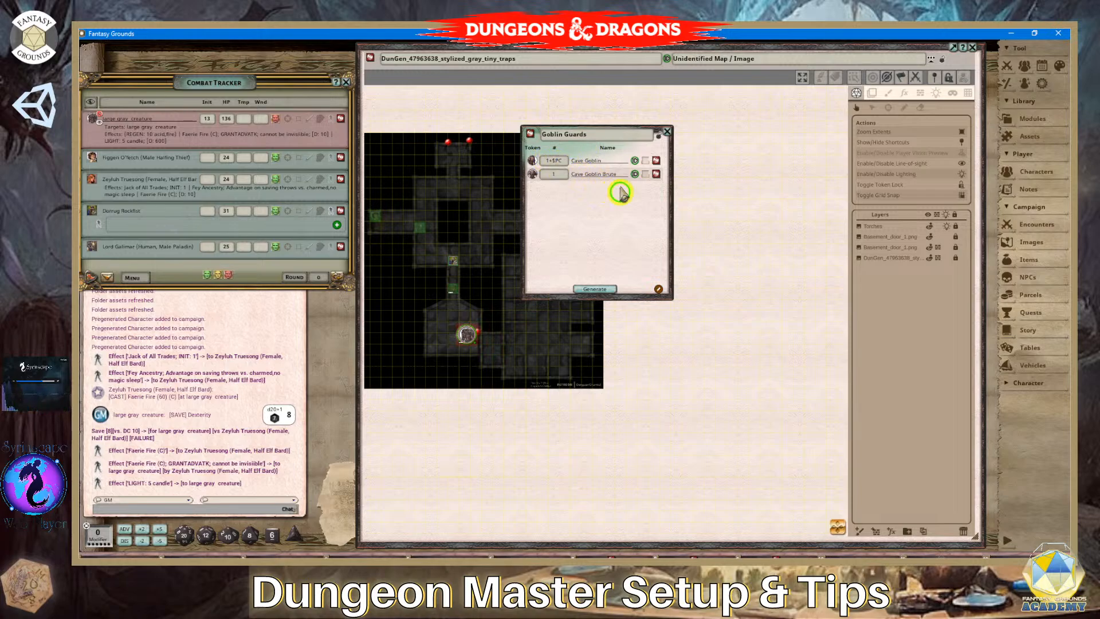
{"action": "left_click_drag", "start_coordinate": [602, 134], "coordinate": [677, 131]}
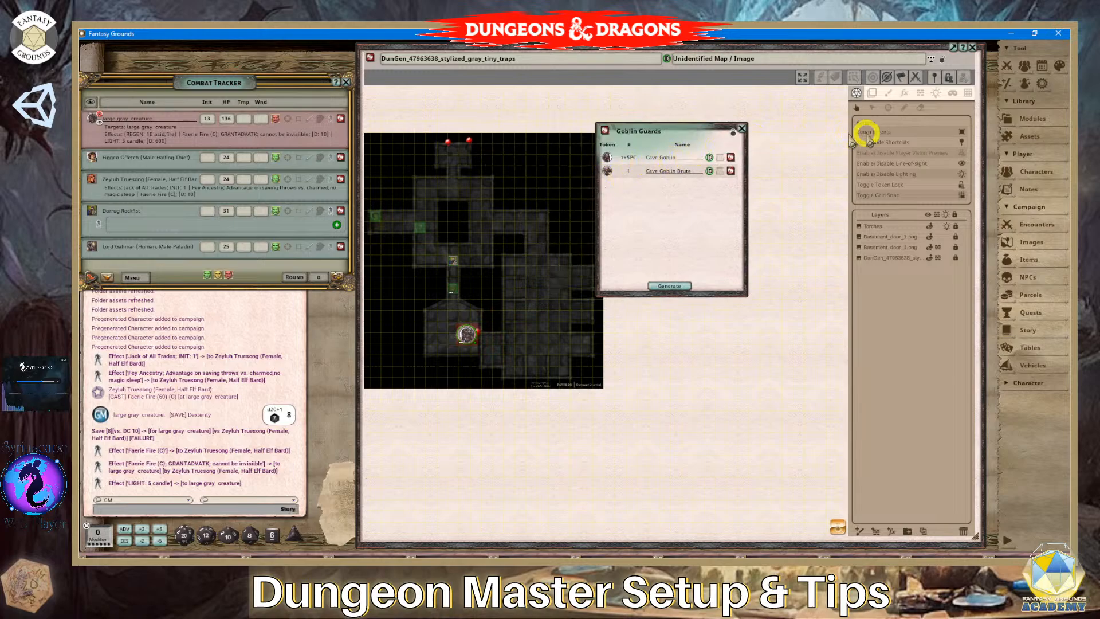
Open the party sheet to check which player characters it contains, and close it.
{"action": "left_click", "coordinate": [1025, 65]}
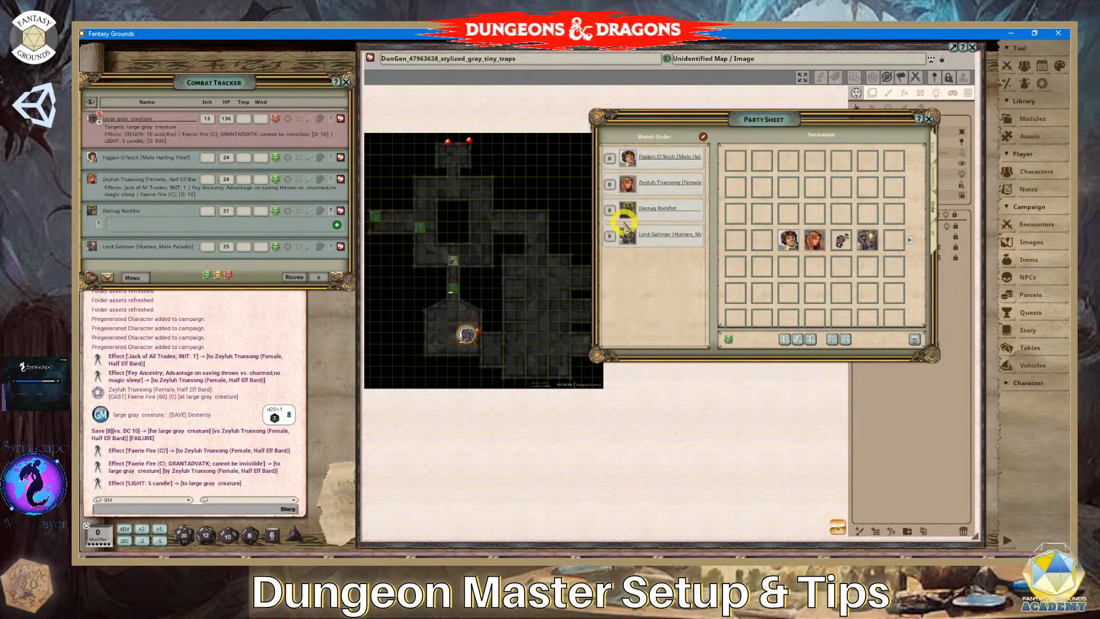
{"action": "left_click", "coordinate": [724, 163]}
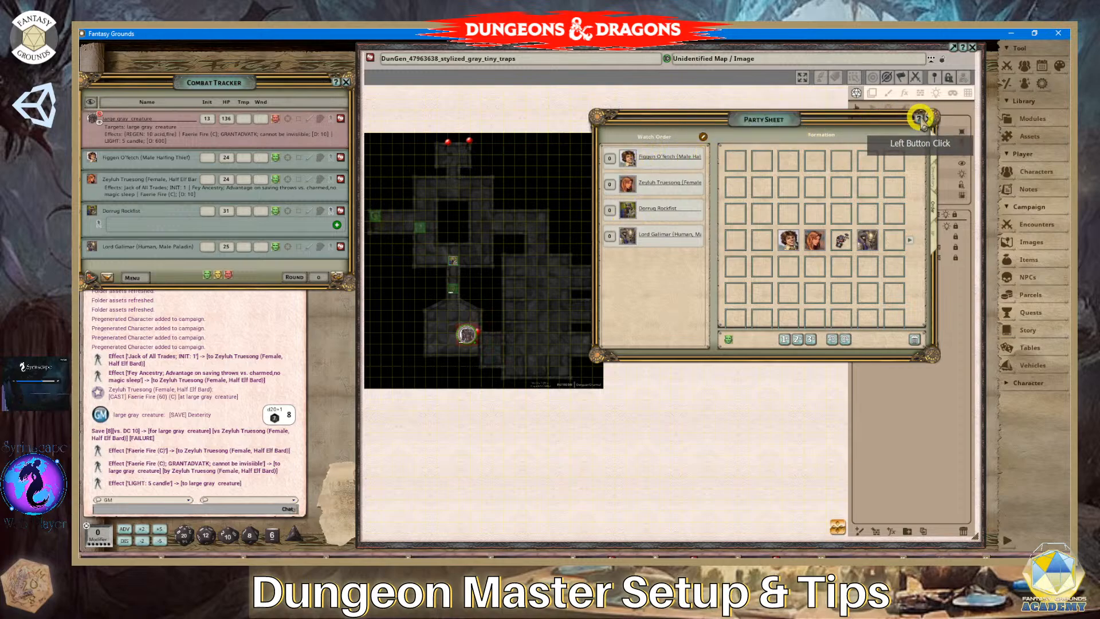
{"action": "left_click", "coordinate": [902, 130]}
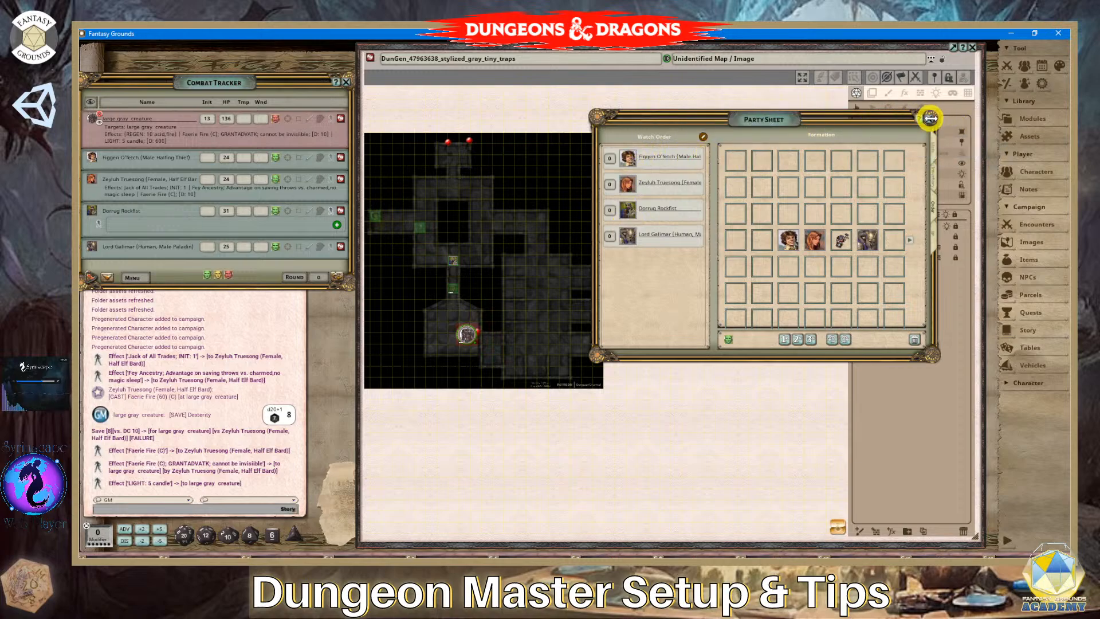
{"action": "left_click", "coordinate": [932, 120]}
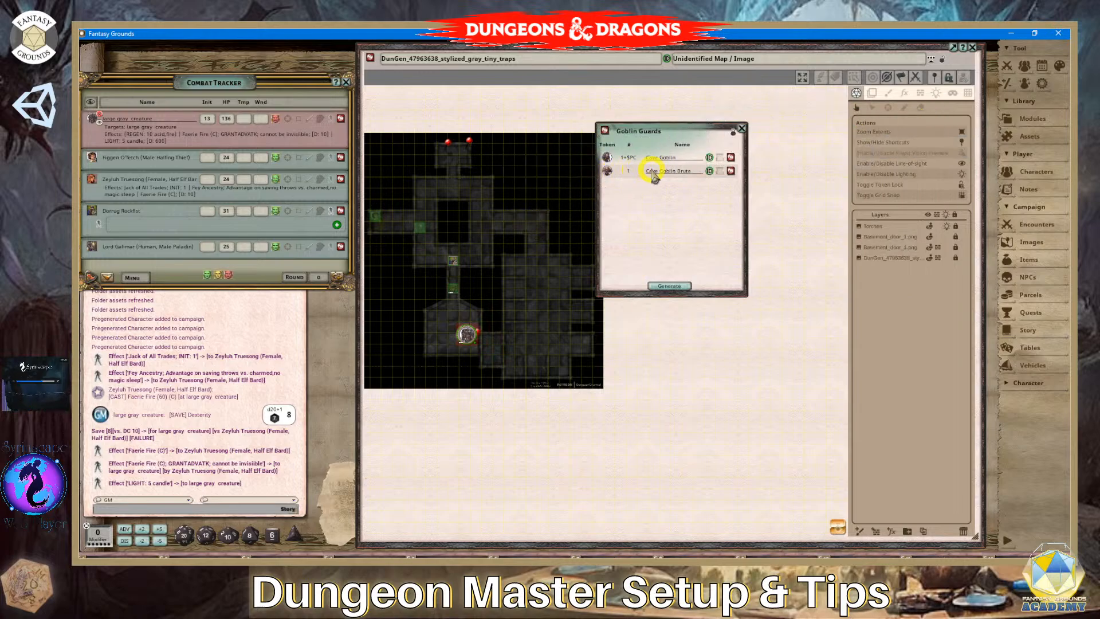
Generate an encounter from the Goblin Guards random encounter and close the random encounter window.
{"action": "left_click", "coordinate": [669, 286]}
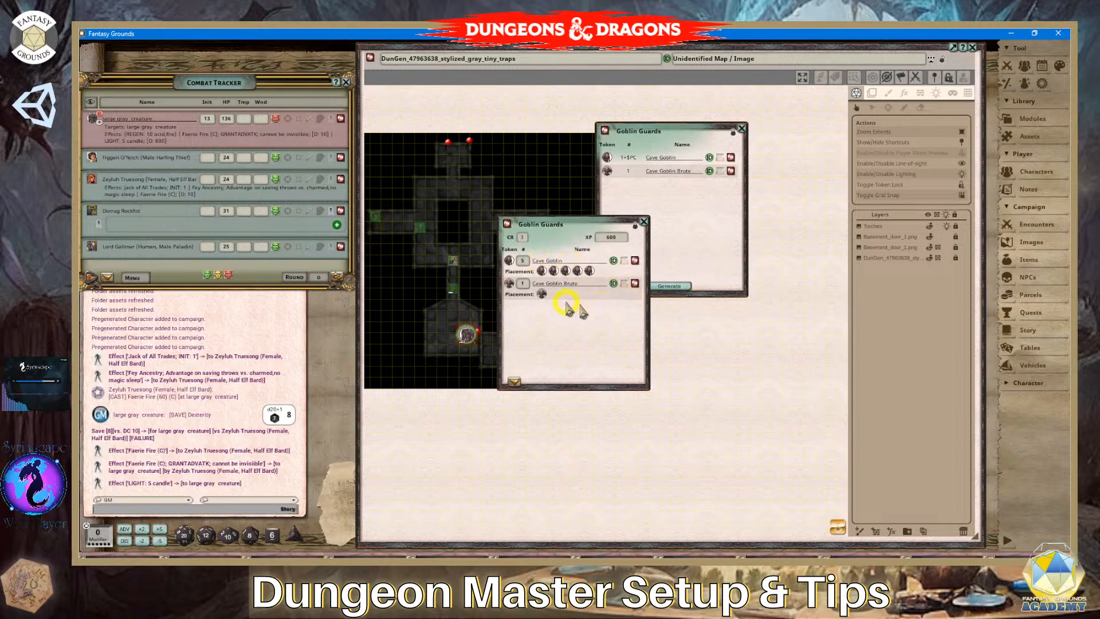
{"action": "left_click_drag", "start_coordinate": [579, 223], "coordinate": [692, 146]}
{"action": "left_click", "coordinate": [742, 130]}
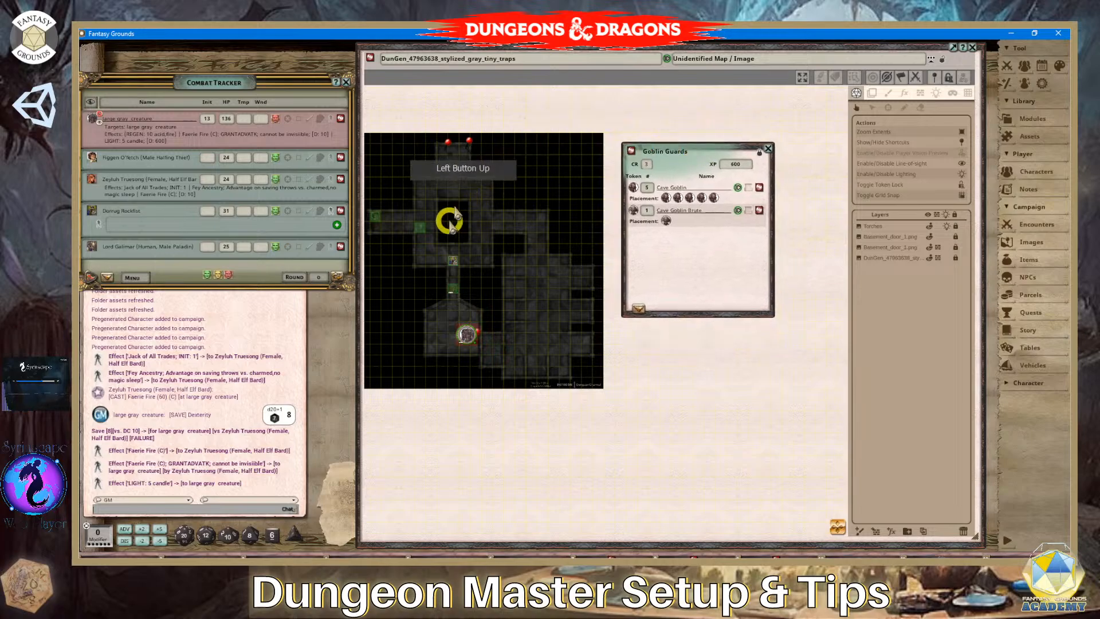
Pre-place the generated encounter's Cave Goblin Brute in the northernmost room of the map.
{"action": "scroll", "coordinate": [481, 235], "scroll_direction": "up", "scroll_amount": 1}
{"action": "scroll", "coordinate": [483, 238], "scroll_direction": "down", "scroll_amount": 1}
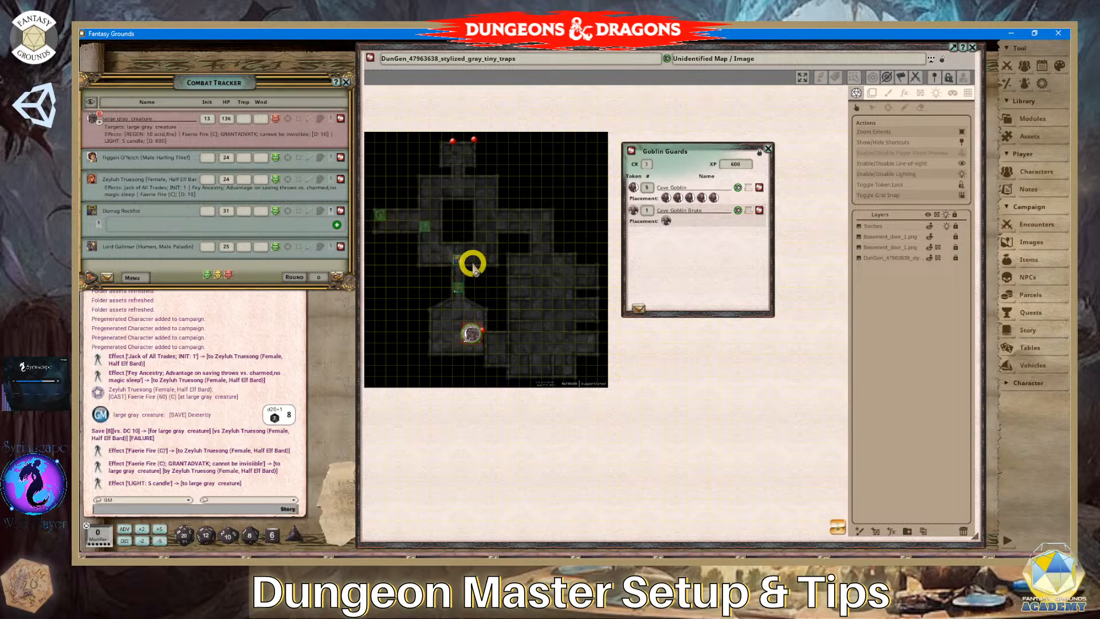
{"action": "scroll", "coordinate": [460, 216], "scroll_direction": "up", "scroll_amount": 1}
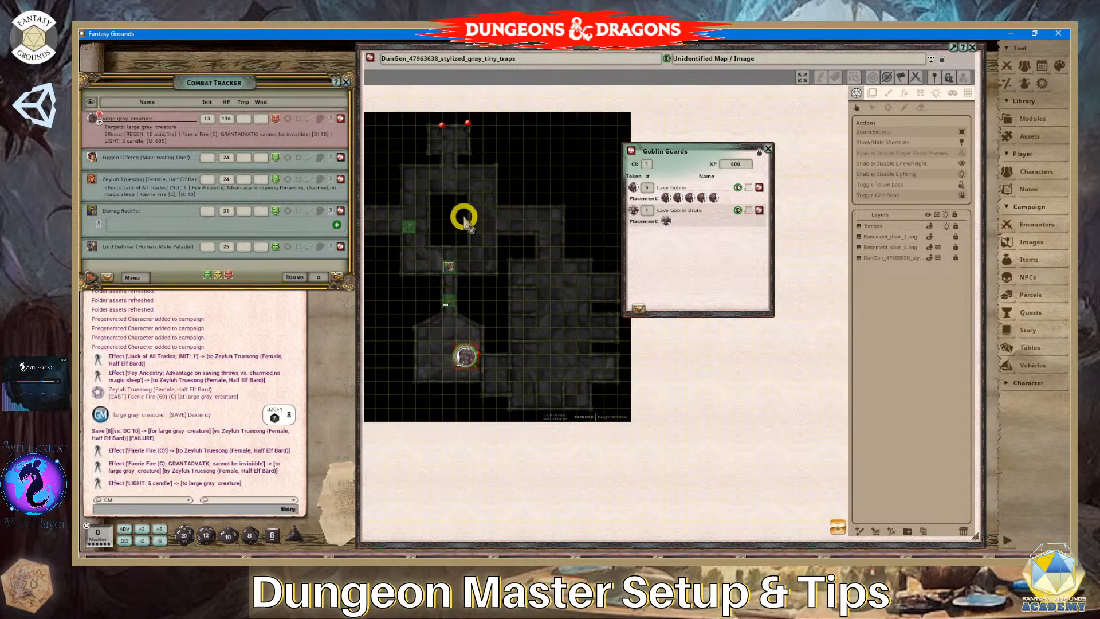
{"action": "scroll", "coordinate": [457, 217], "scroll_direction": "down", "scroll_amount": 1}
{"action": "scroll", "coordinate": [455, 213], "scroll_direction": "up", "scroll_amount": 3}
{"action": "scroll", "coordinate": [458, 212], "scroll_direction": "down", "scroll_amount": 6}
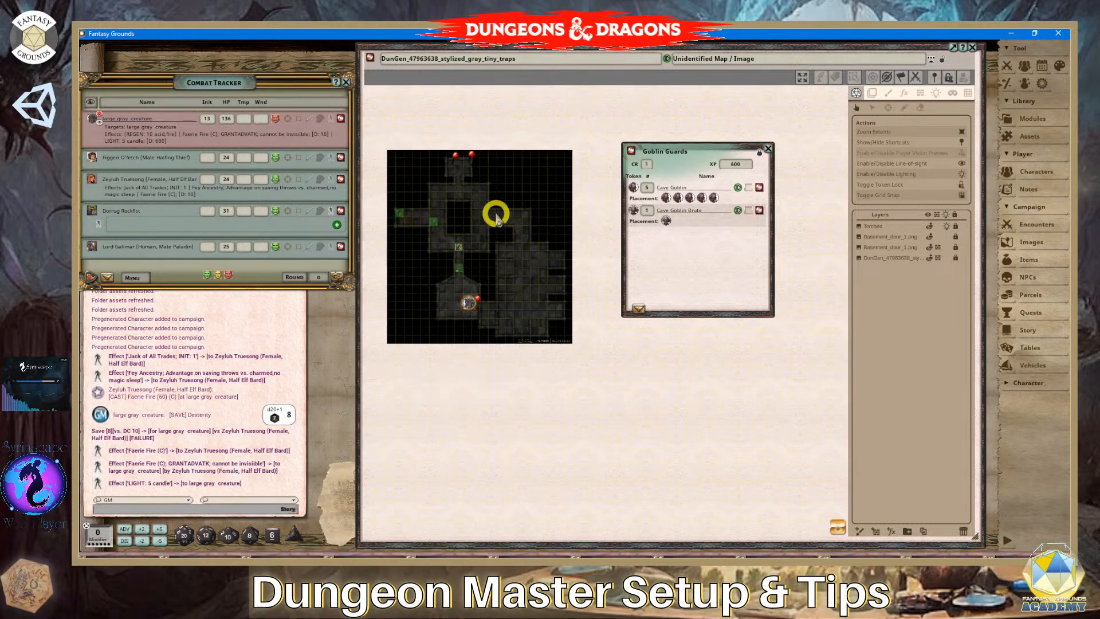
{"action": "scroll", "coordinate": [479, 220], "scroll_direction": "up", "scroll_amount": 3}
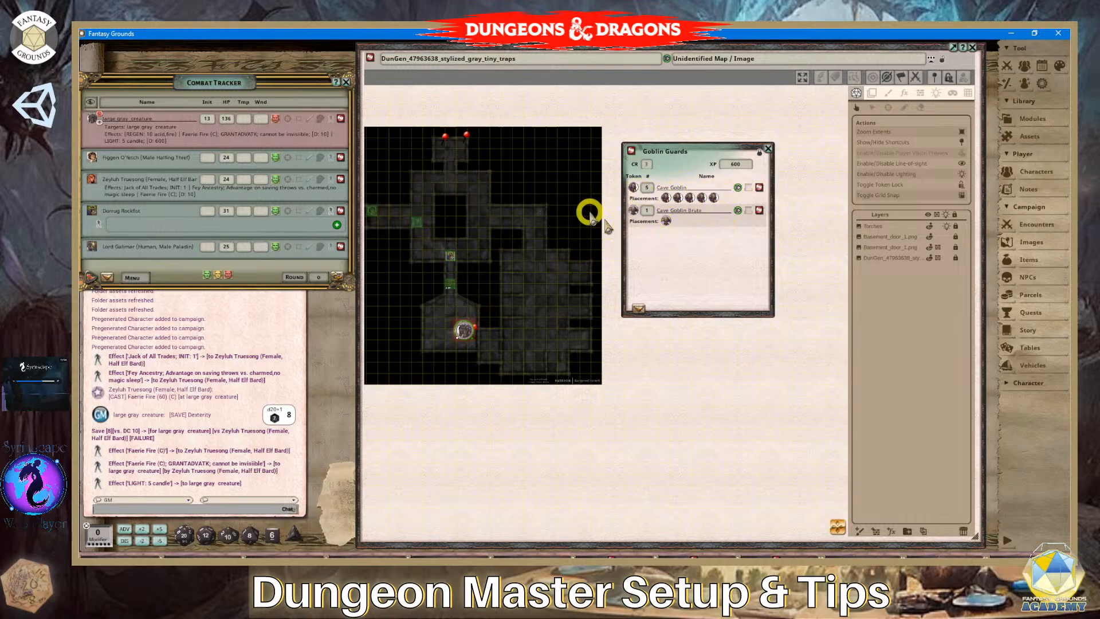
{"action": "scroll", "coordinate": [468, 198], "scroll_direction": "down", "scroll_amount": 1}
{"action": "scroll", "coordinate": [422, 179], "scroll_direction": "up", "scroll_amount": 2}
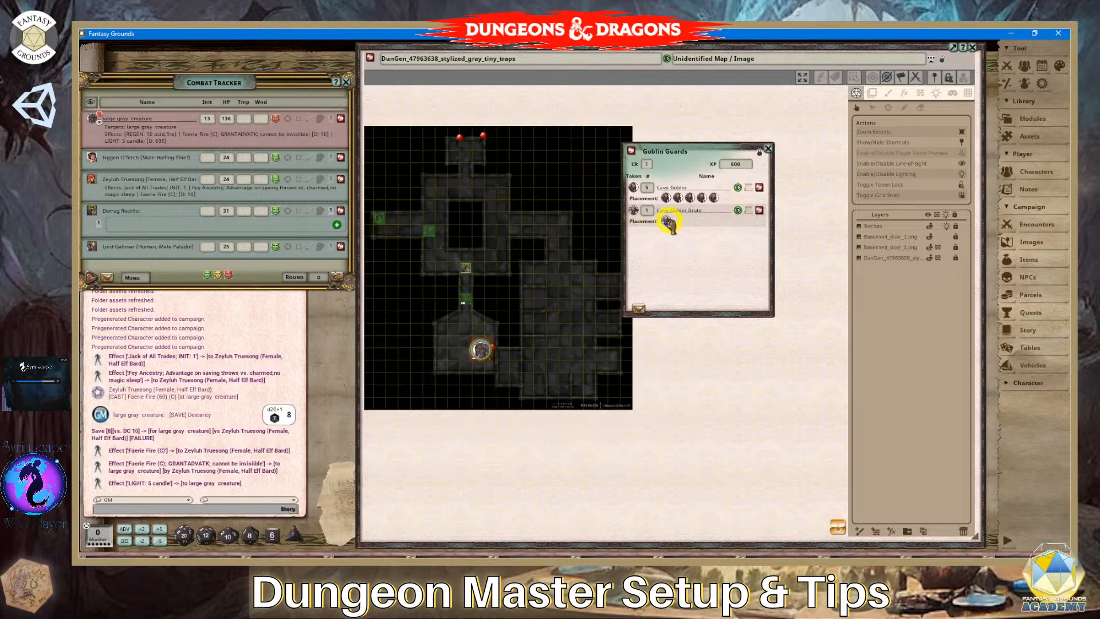
{"action": "left_click_drag", "start_coordinate": [669, 223], "coordinate": [457, 143]}
{"action": "left_click", "coordinate": [561, 240]}
{"action": "left_click", "coordinate": [466, 143]}
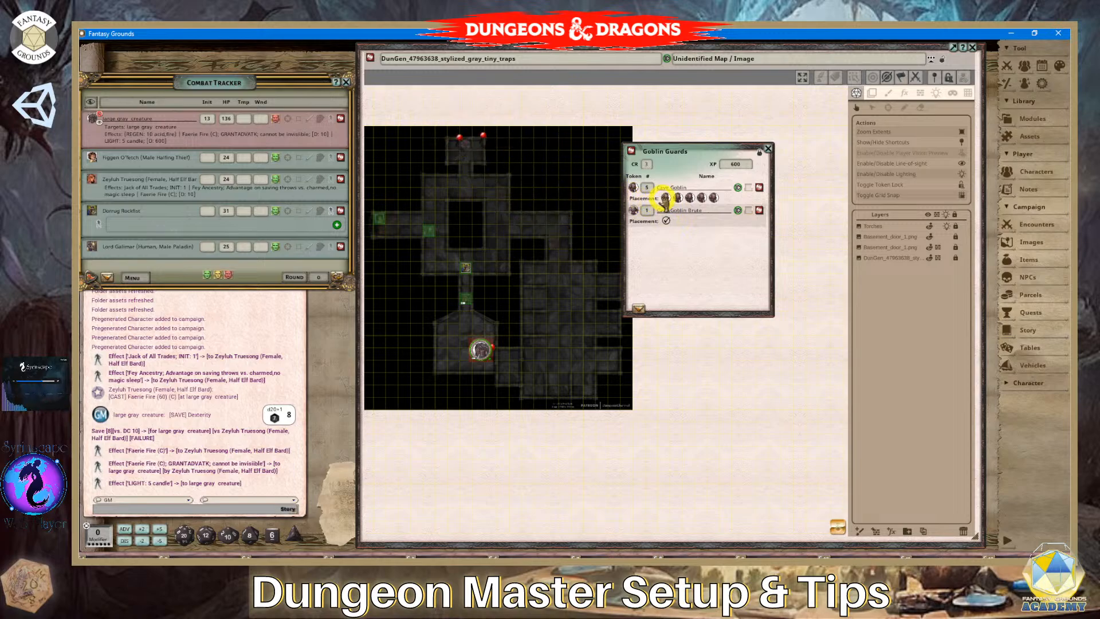
Pre-place the five Cave Goblins: two below the northern room, two in the large southeastern room and one in the eastern corridor.
{"action": "left_click_drag", "start_coordinate": [666, 198], "coordinate": [453, 183]}
{"action": "left_click_drag", "start_coordinate": [678, 198], "coordinate": [478, 182]}
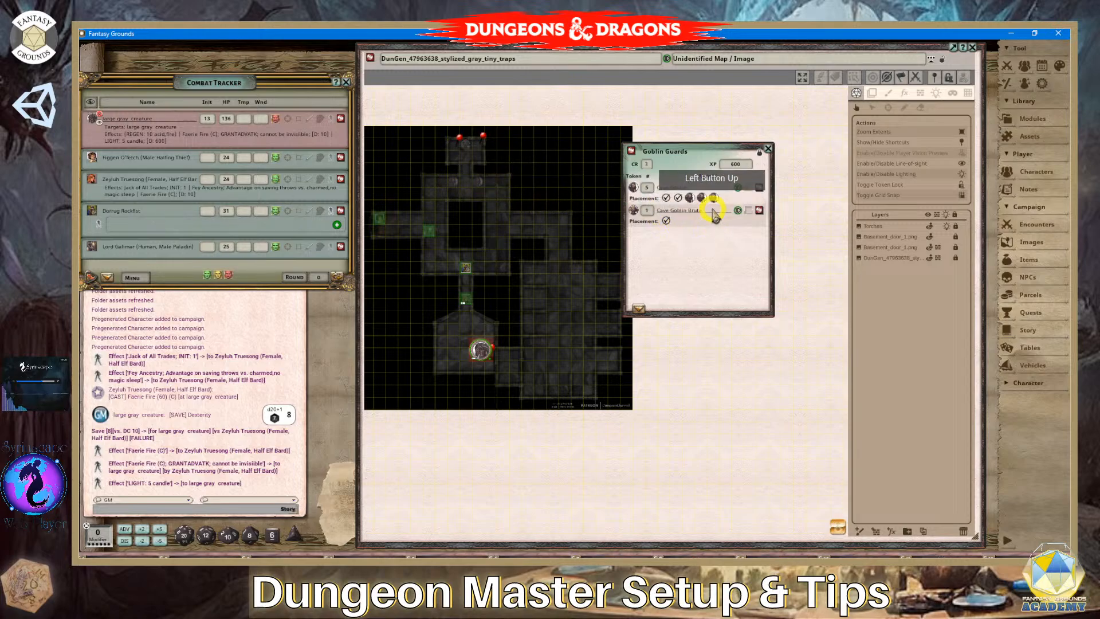
{"action": "left_click_drag", "start_coordinate": [689, 198], "coordinate": [552, 269]}
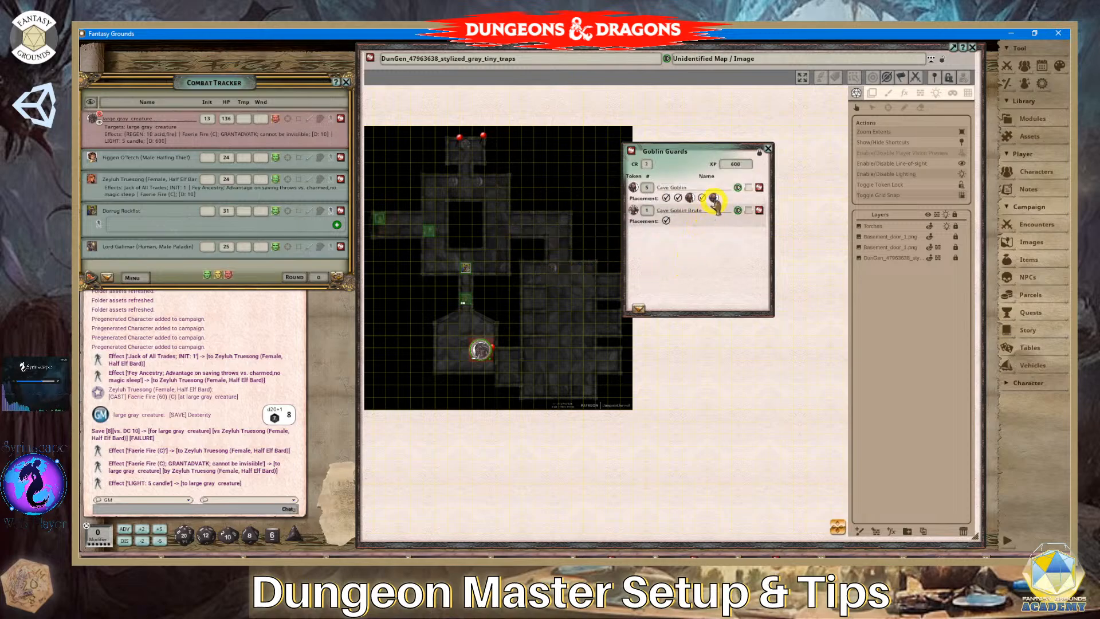
{"action": "left_click_drag", "start_coordinate": [713, 200], "coordinate": [580, 277]}
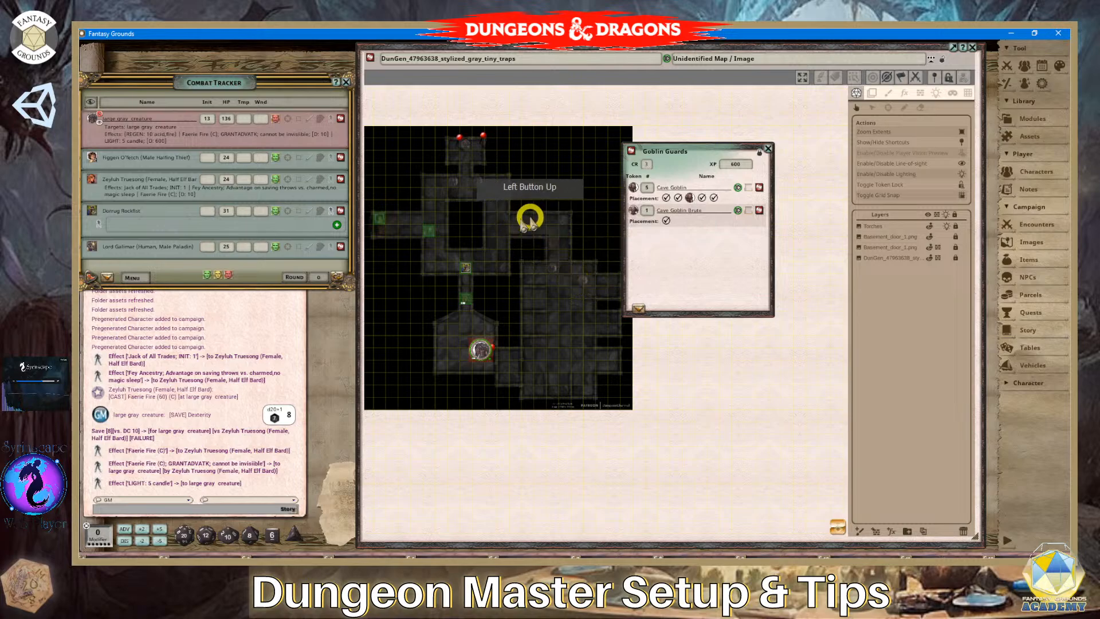
{"action": "left_click_drag", "start_coordinate": [689, 199], "coordinate": [520, 231]}
Open the Goblin Guards random encounter from its pin in the northern room to review it, and close it.
{"action": "scroll", "coordinate": [587, 307], "scroll_direction": "down", "scroll_amount": 2}
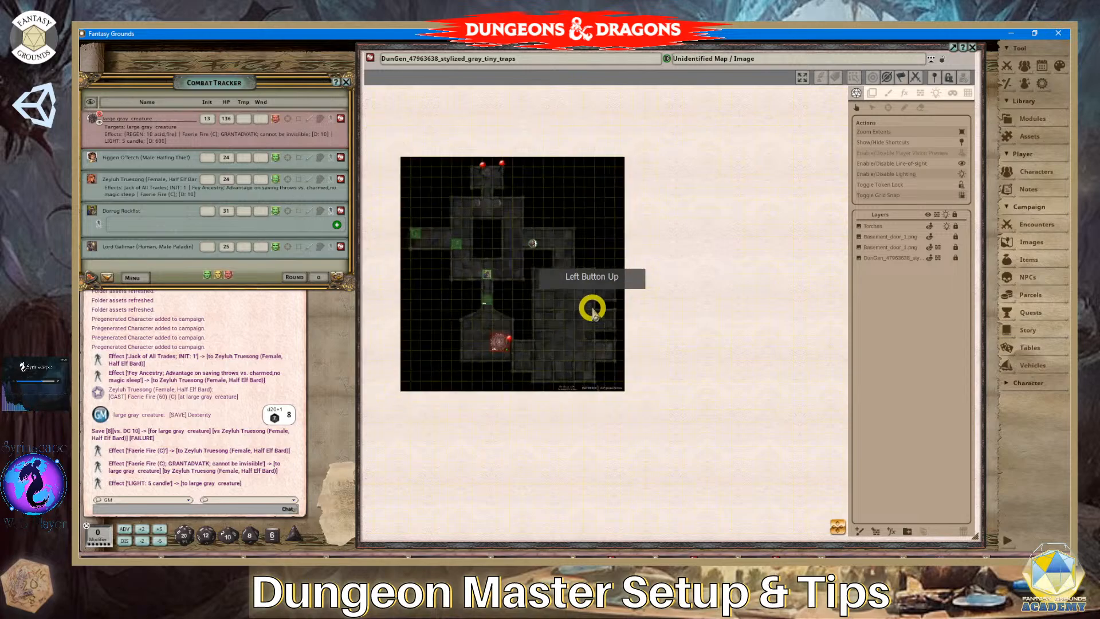
{"action": "scroll", "coordinate": [592, 308], "scroll_direction": "up", "scroll_amount": 2}
{"action": "scroll", "coordinate": [548, 304], "scroll_direction": "down", "scroll_amount": 1}
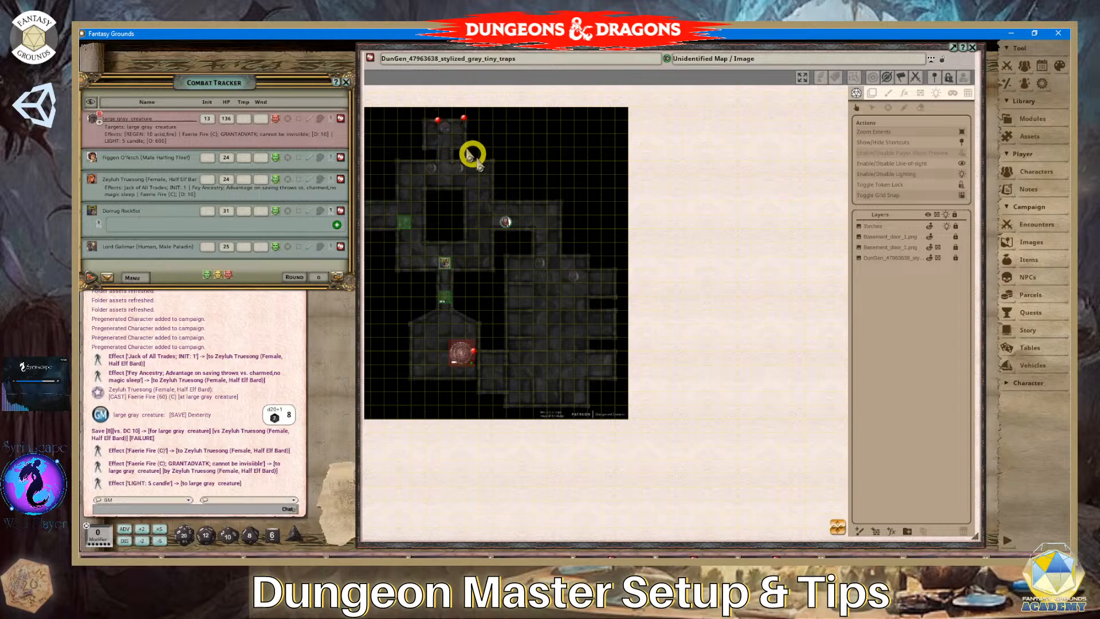
{"action": "double_click", "coordinate": [438, 122]}
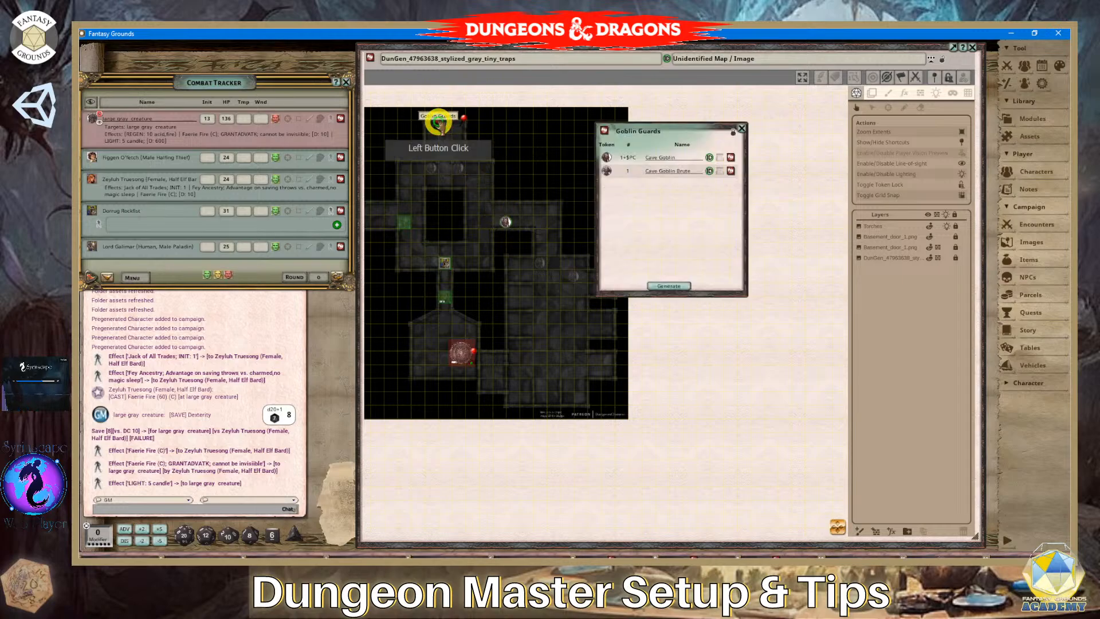
{"action": "left_click", "coordinate": [737, 127]}
{"action": "left_click", "coordinate": [579, 287]}
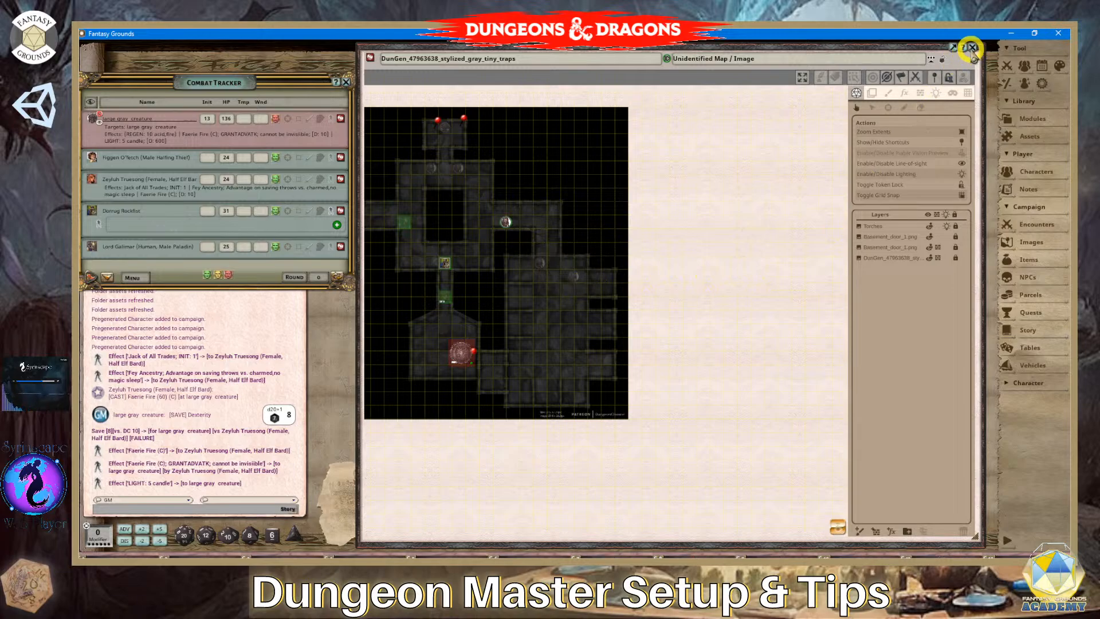
Lock the dungeon map, send it to the desktop background, and close every record window except the generated Goblin Guards encounter.
{"action": "left_click_drag", "start_coordinate": [371, 59], "coordinate": [523, 554]}
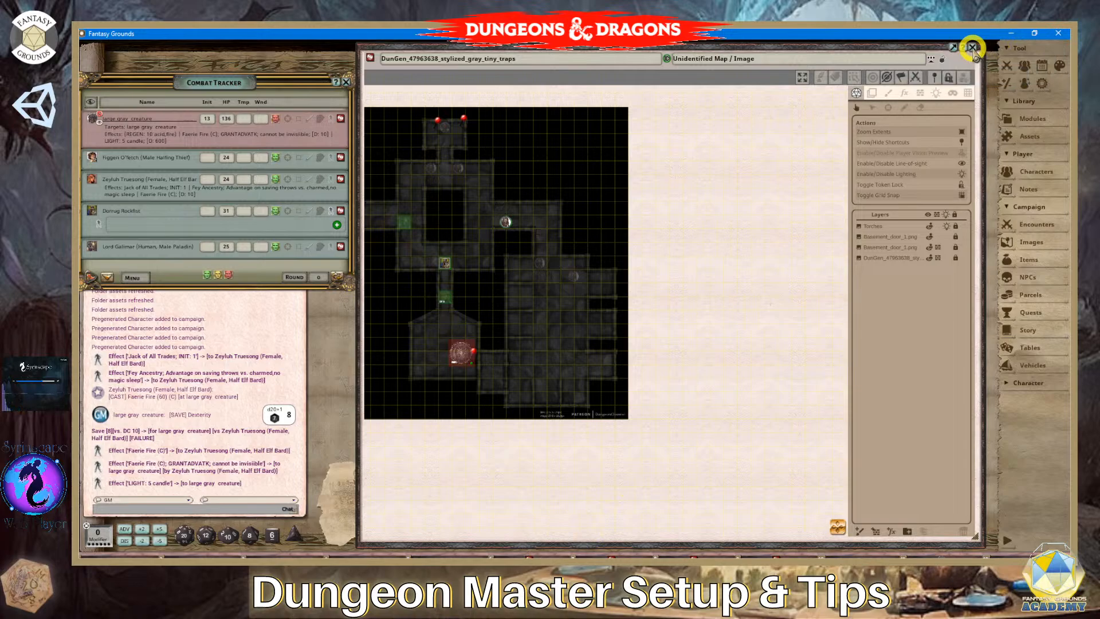
{"action": "left_click", "coordinate": [944, 57]}
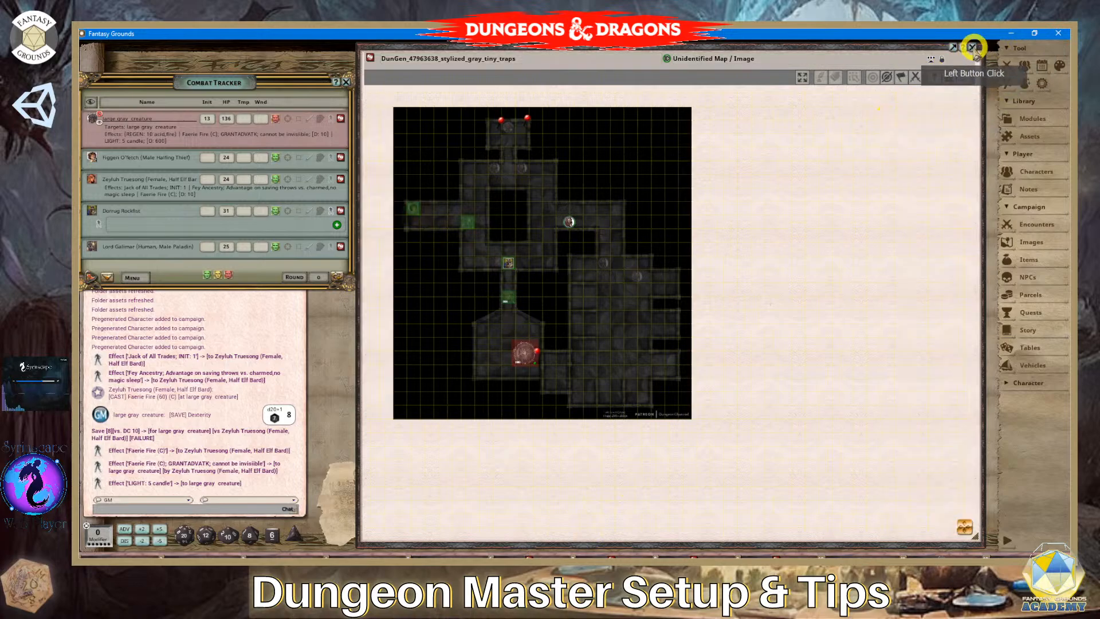
{"action": "left_click", "coordinate": [952, 48]}
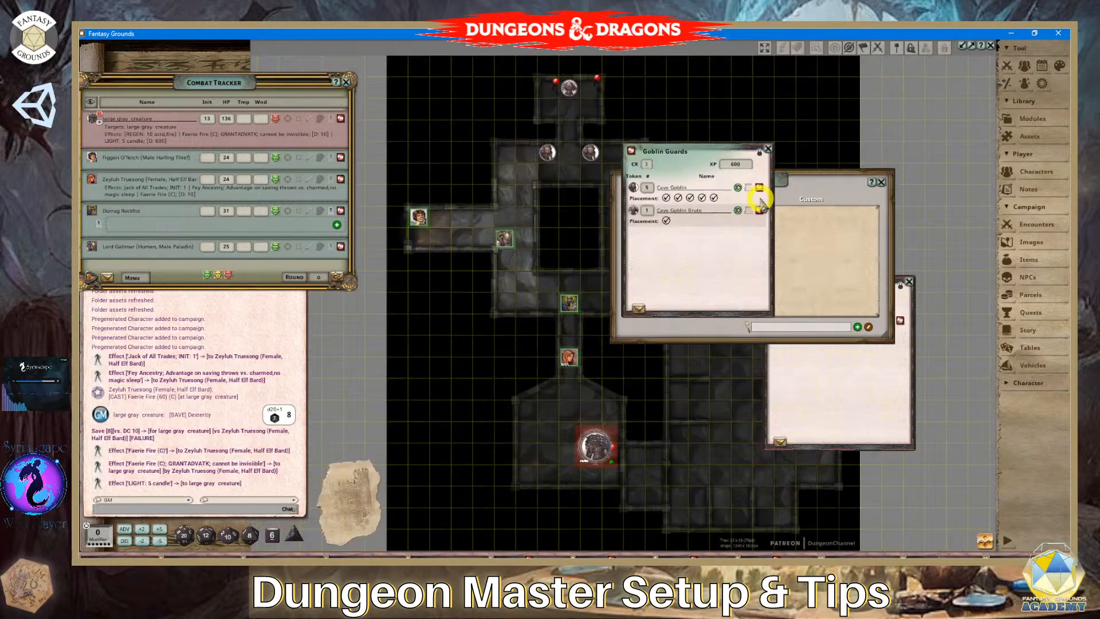
{"action": "left_click", "coordinate": [880, 182]}
{"action": "left_click", "coordinate": [909, 281]}
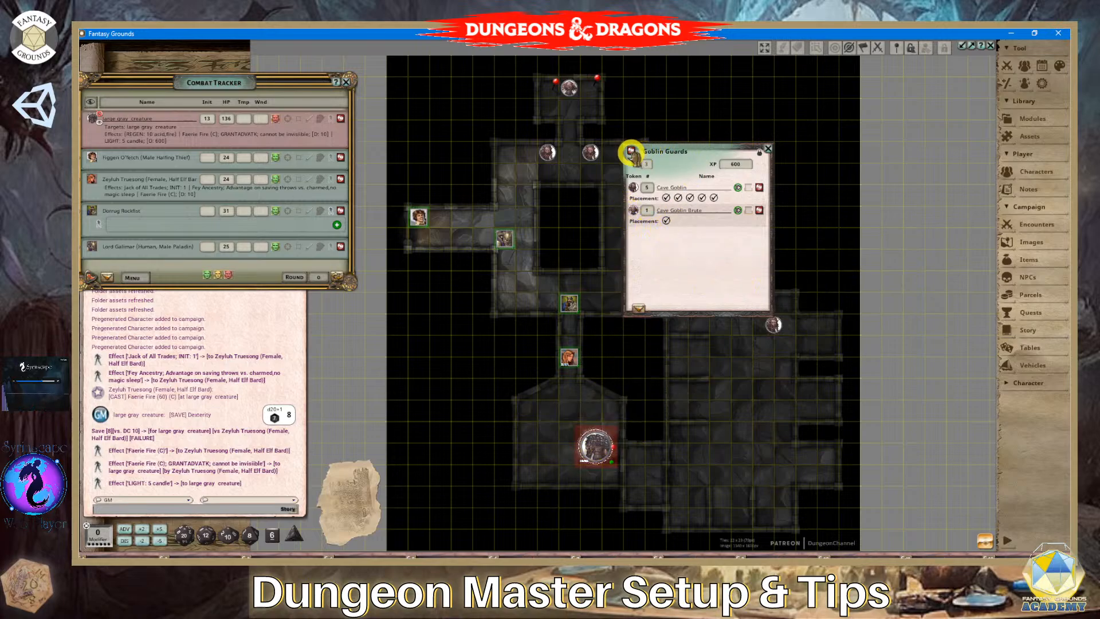
Pin the generated Goblin Guards encounter in the northernmost room of the map and close its window.
{"action": "left_click_drag", "start_coordinate": [631, 151], "coordinate": [551, 107]}
{"action": "left_click", "coordinate": [766, 148]}
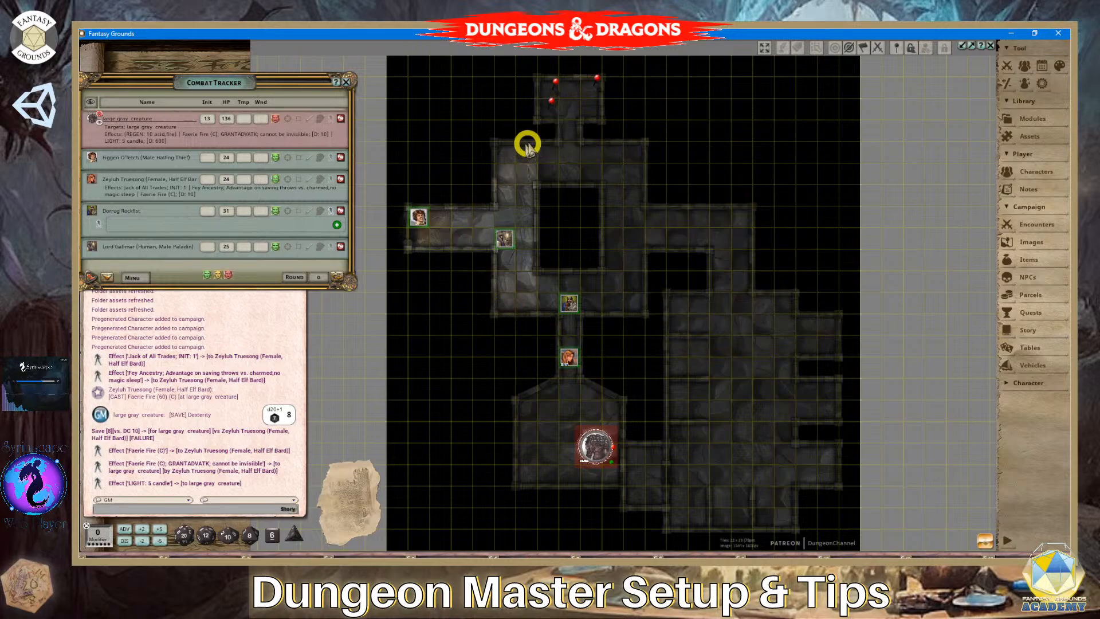
Move the two player character tokens from the southern corridor to the western side of the central hall.
{"action": "left_click_drag", "start_coordinate": [568, 303], "coordinate": [525, 195]}
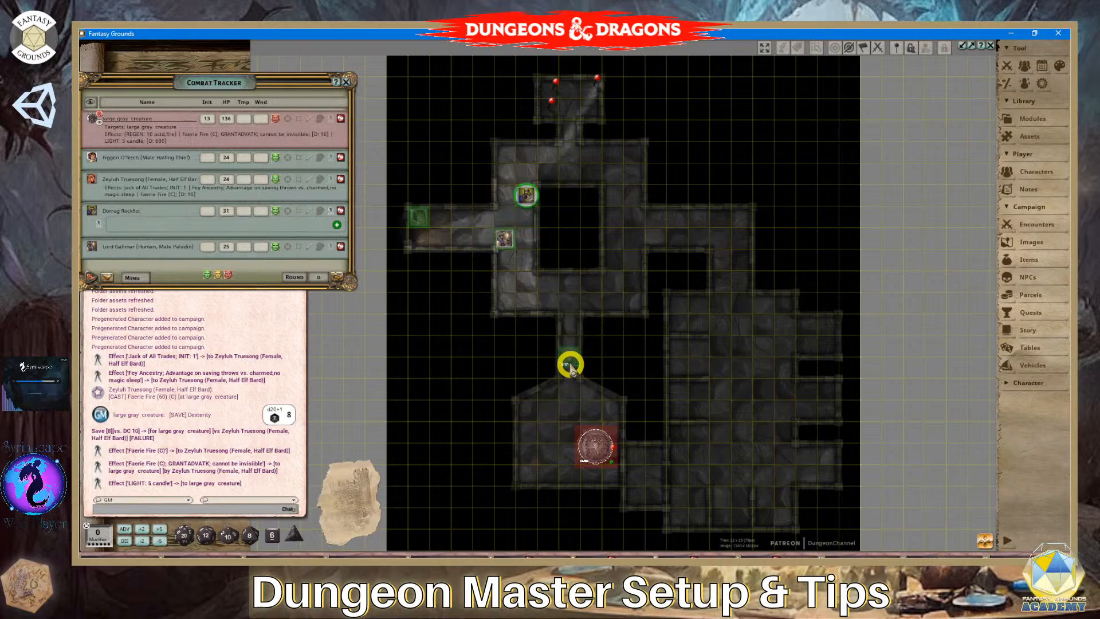
{"action": "left_click_drag", "start_coordinate": [571, 367], "coordinate": [505, 261]}
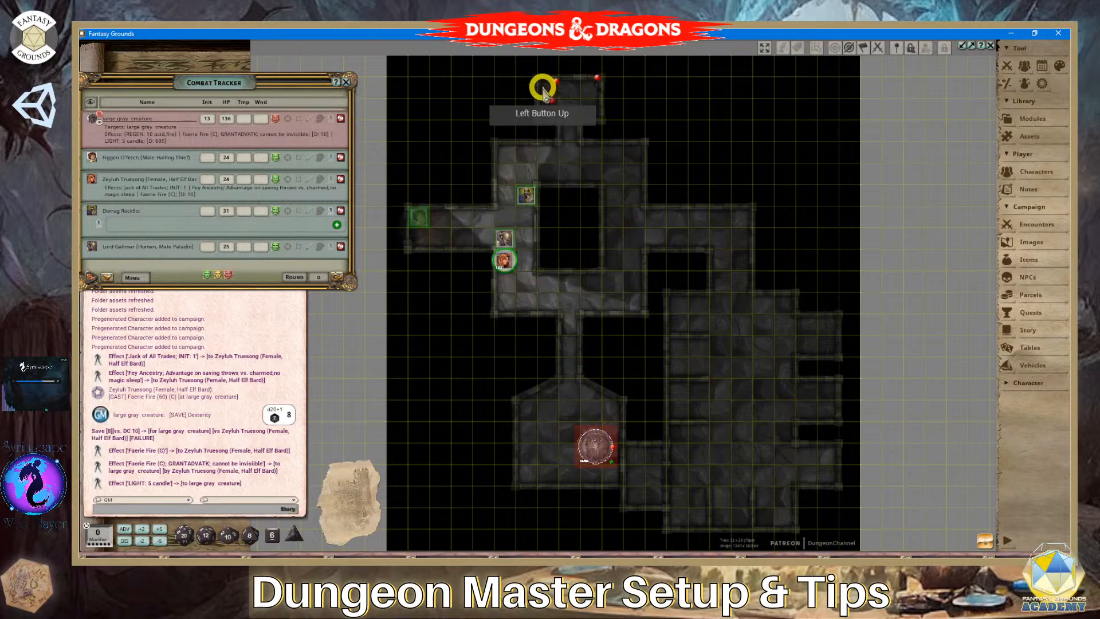
Open the Goblin Guards encounter from its pin in the northernmost room, add it to the Combat Tracker, and close the encounter window.
{"action": "left_click", "coordinate": [553, 102]}
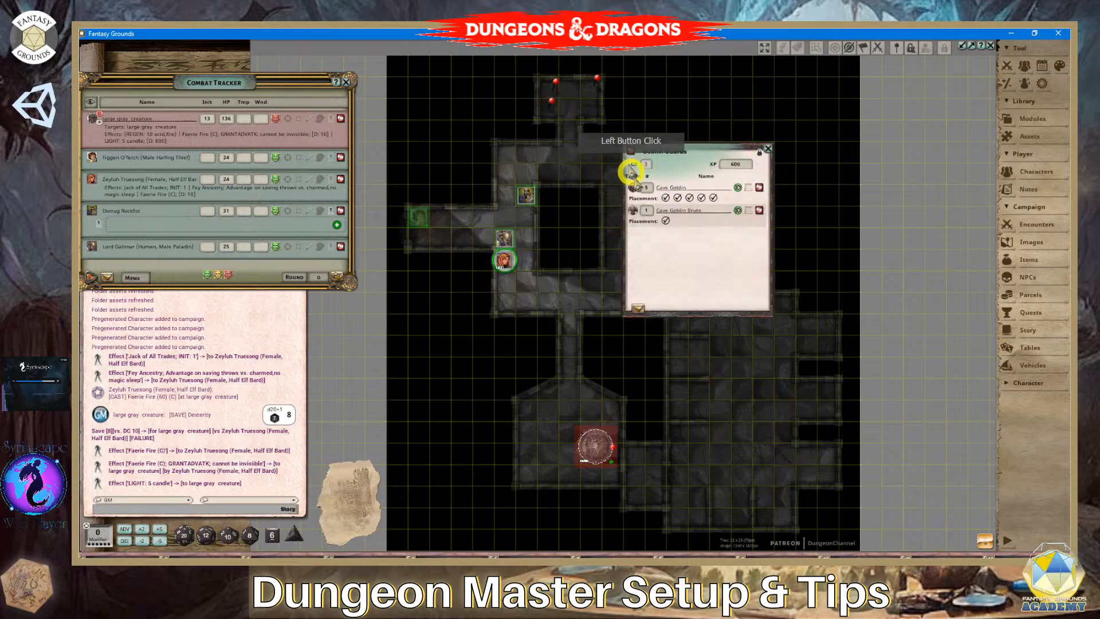
{"action": "right_click", "coordinate": [336, 119]}
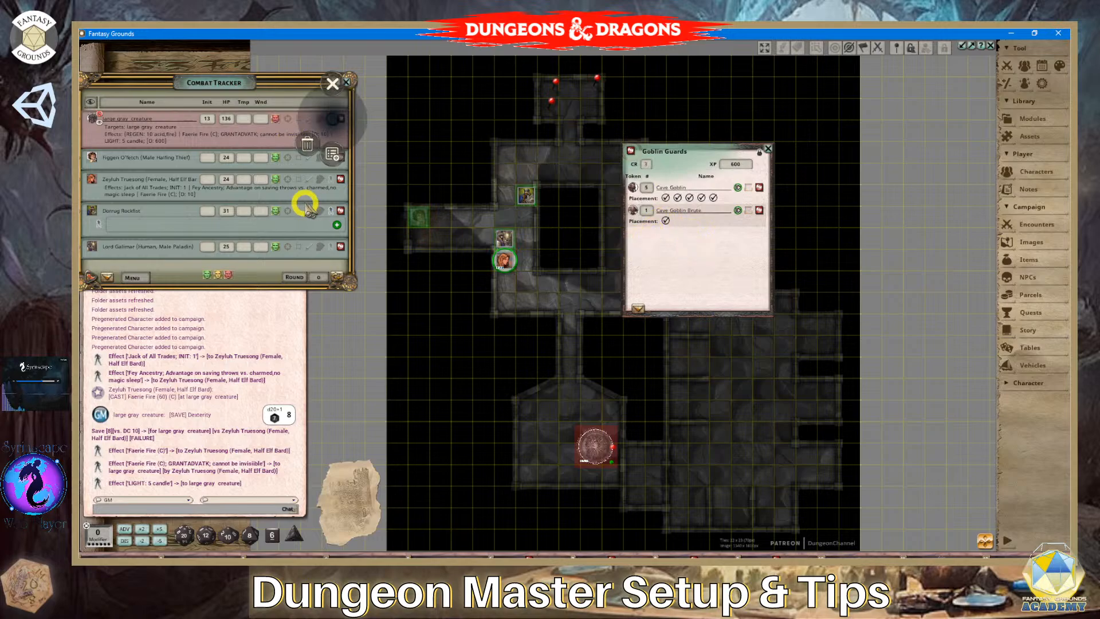
{"action": "left_click", "coordinate": [633, 309]}
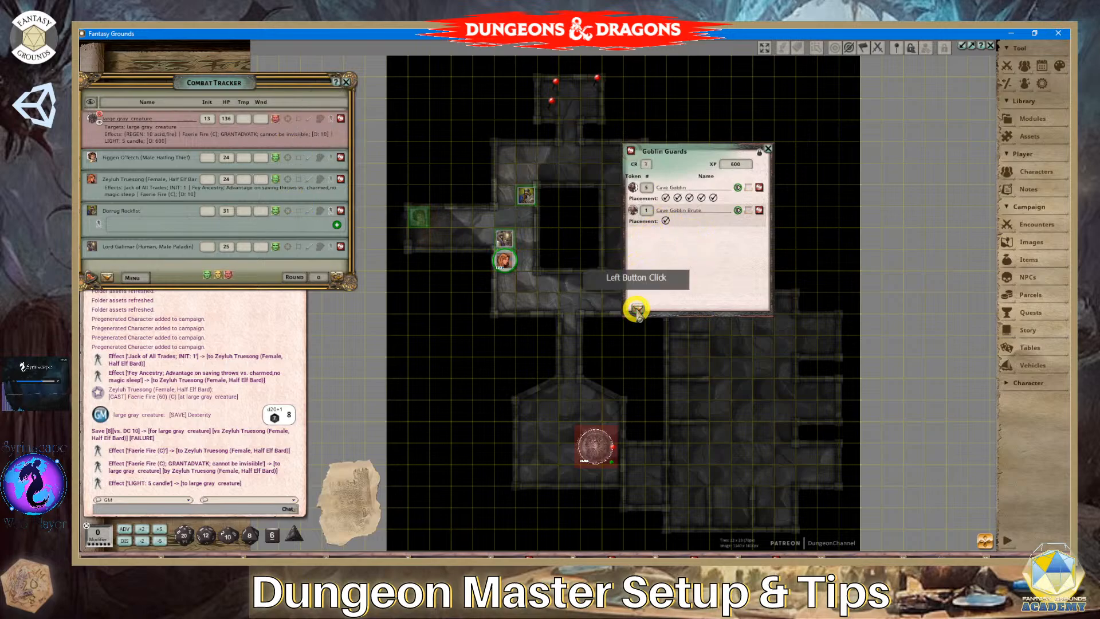
{"action": "scroll", "coordinate": [362, 208], "scroll_direction": "down", "scroll_amount": 1}
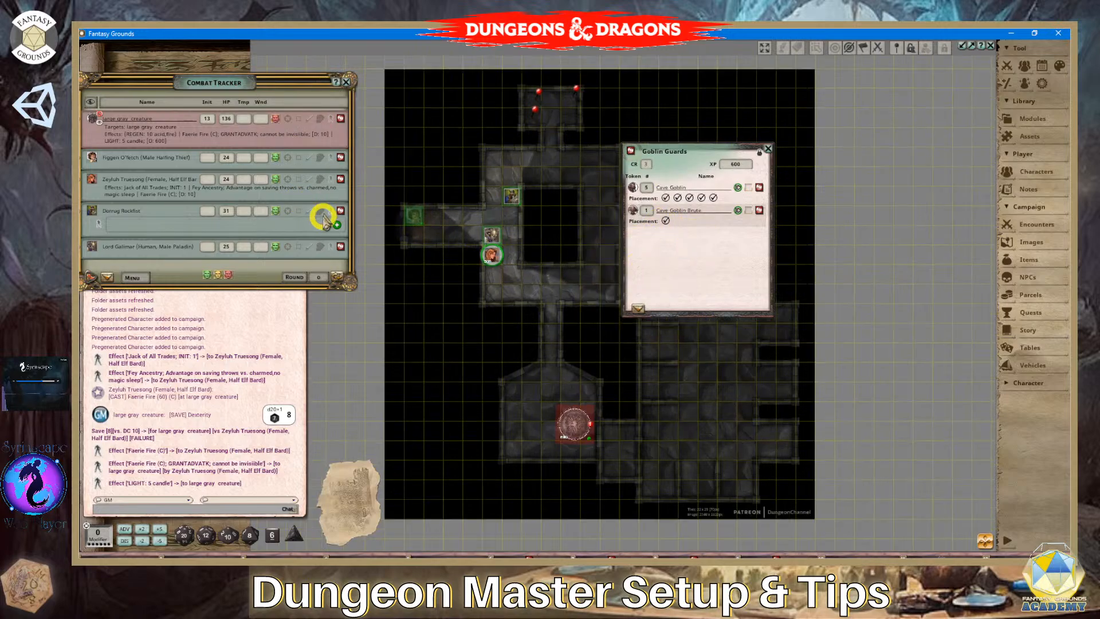
{"action": "left_click_drag", "start_coordinate": [632, 313], "coordinate": [286, 223]}
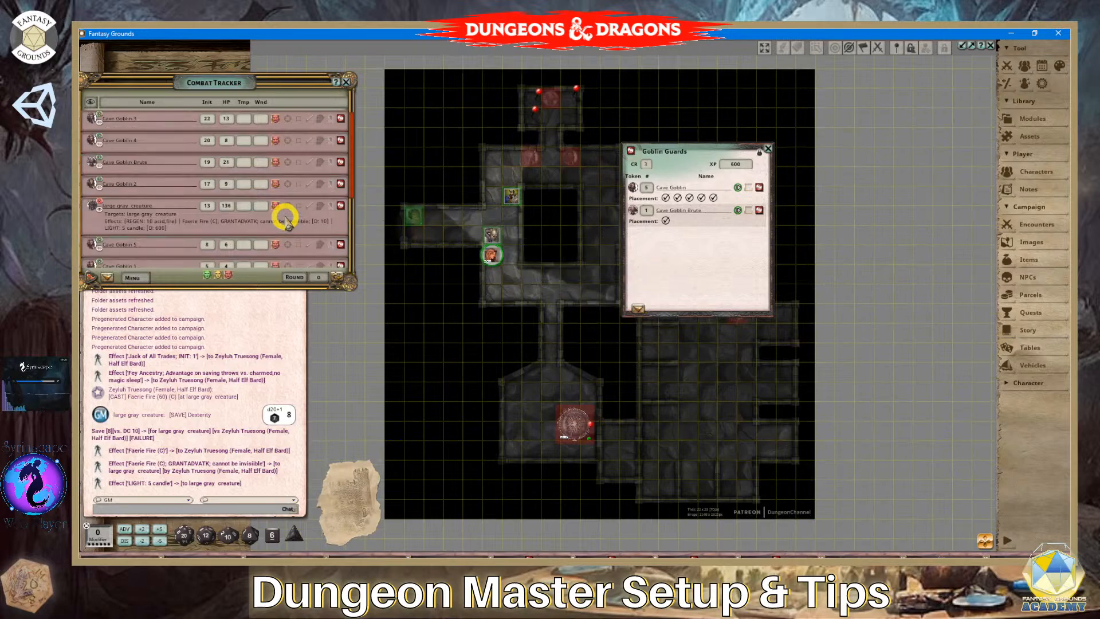
{"action": "left_click", "coordinate": [768, 148]}
{"action": "scroll", "coordinate": [658, 262], "scroll_direction": "down", "scroll_amount": 2}
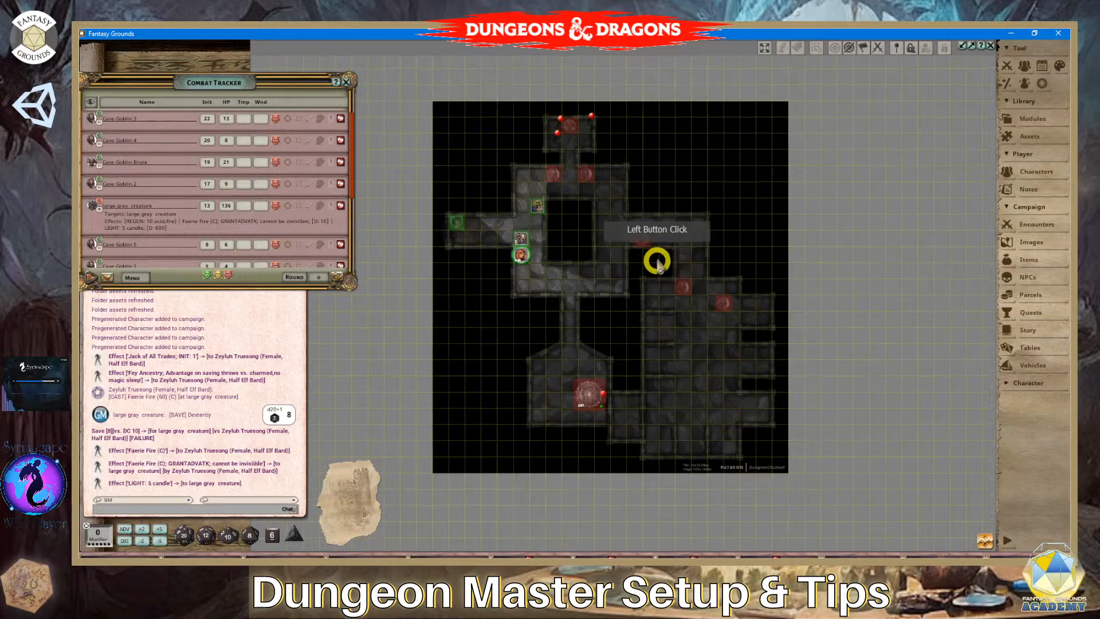
{"action": "scroll", "coordinate": [657, 262], "scroll_direction": "up", "scroll_amount": 3}
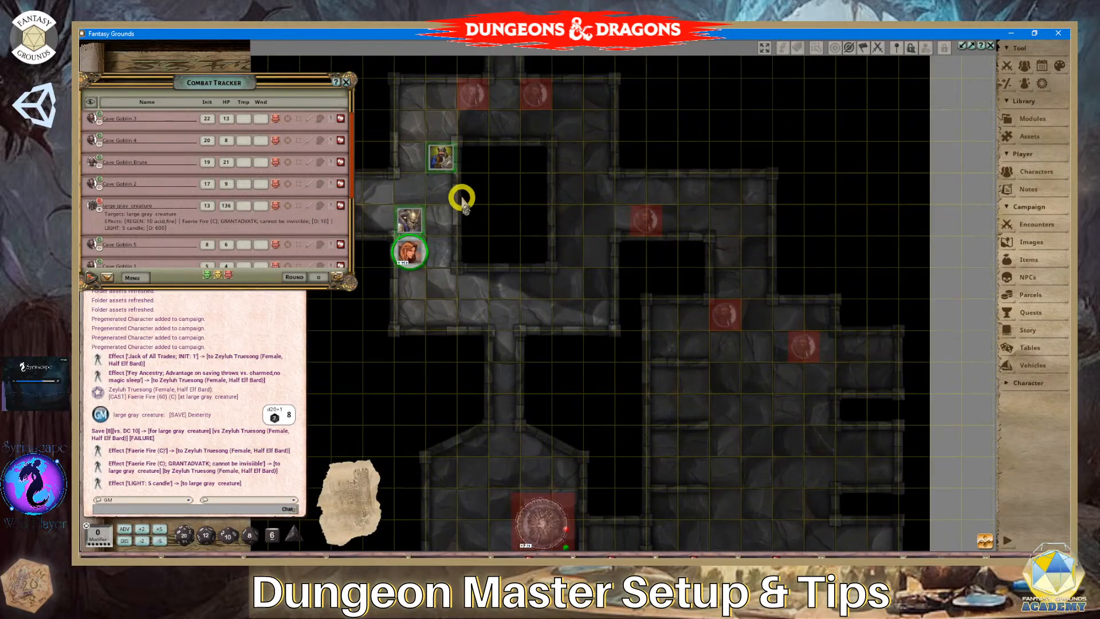
{"action": "scroll", "coordinate": [460, 325], "scroll_direction": "down", "scroll_amount": 1}
{"action": "left_click", "coordinate": [265, 573]}
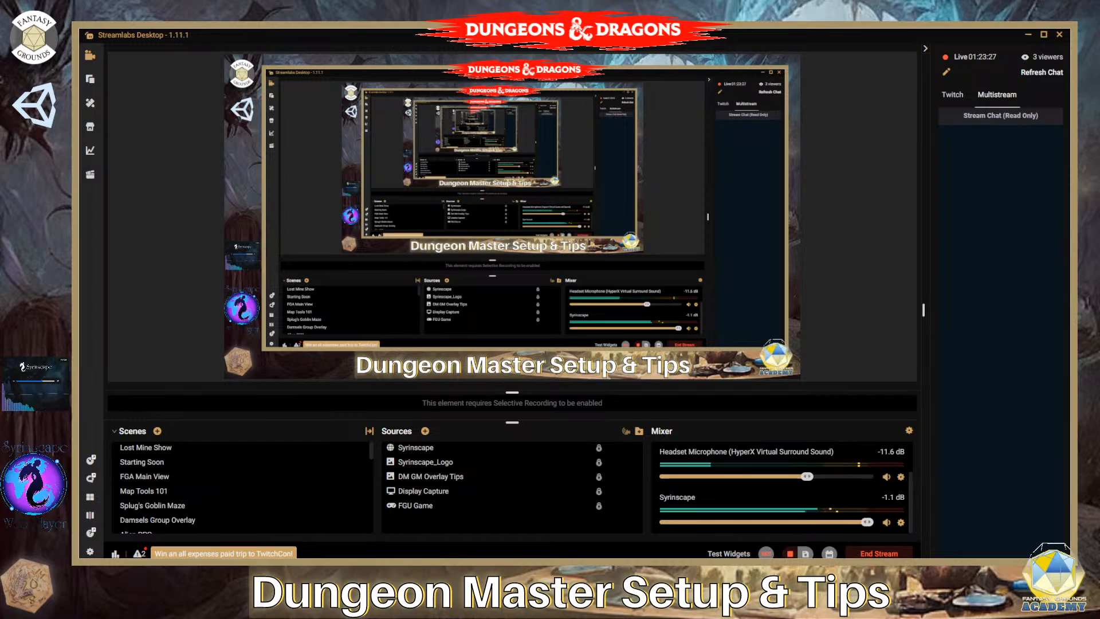
{"action": "left_click", "coordinate": [292, 574]}
{"action": "scroll", "coordinate": [577, 450], "scroll_direction": "down", "scroll_amount": 2}
{"action": "scroll", "coordinate": [583, 457], "scroll_direction": "up", "scroll_amount": 2}
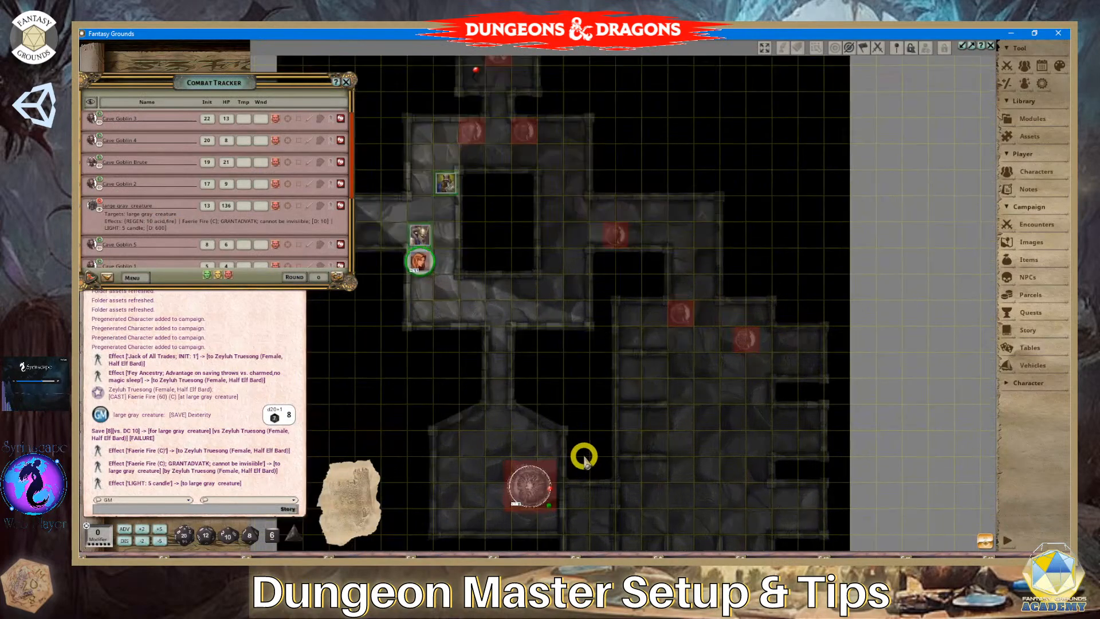
{"action": "scroll", "coordinate": [502, 430], "scroll_direction": "down", "scroll_amount": 2}
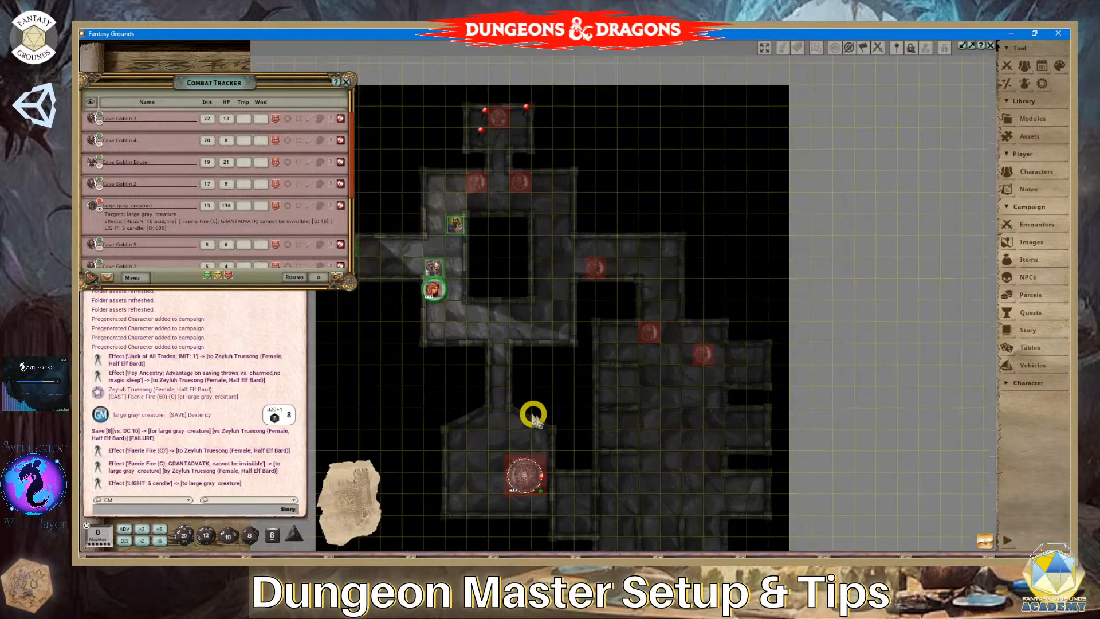
{"action": "scroll", "coordinate": [534, 435], "scroll_direction": "down", "scroll_amount": 1}
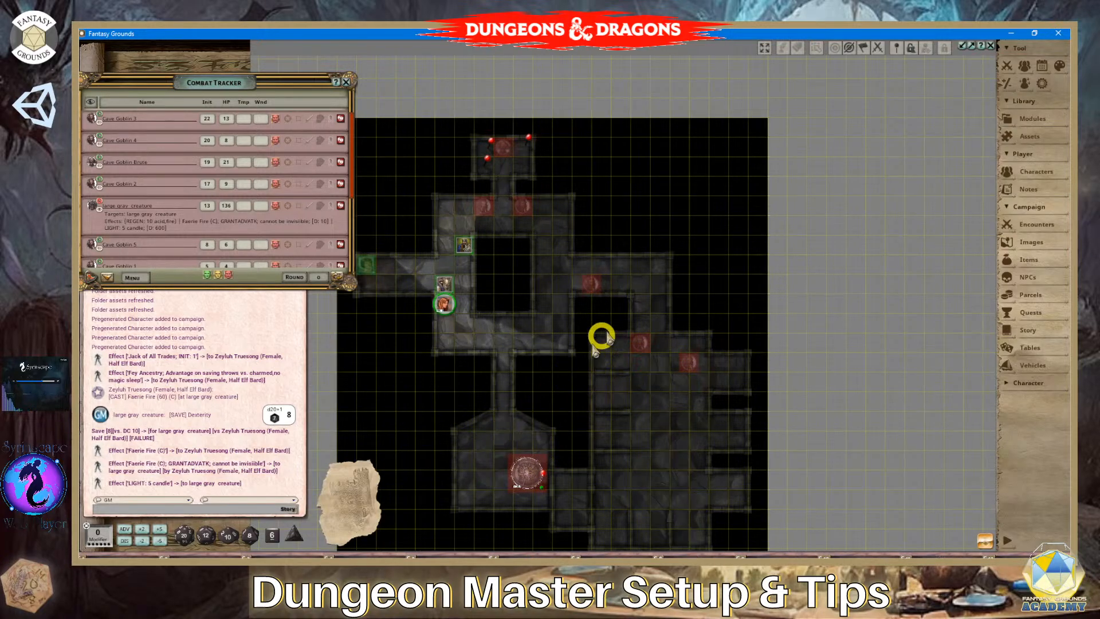
{"action": "scroll", "coordinate": [515, 415], "scroll_direction": "up", "scroll_amount": 3}
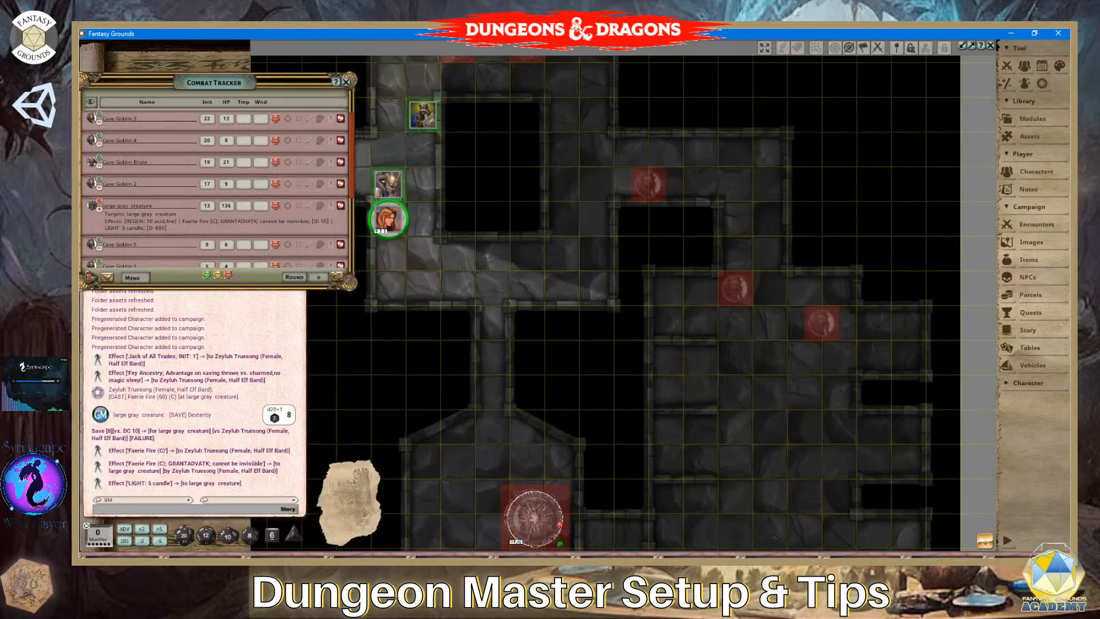